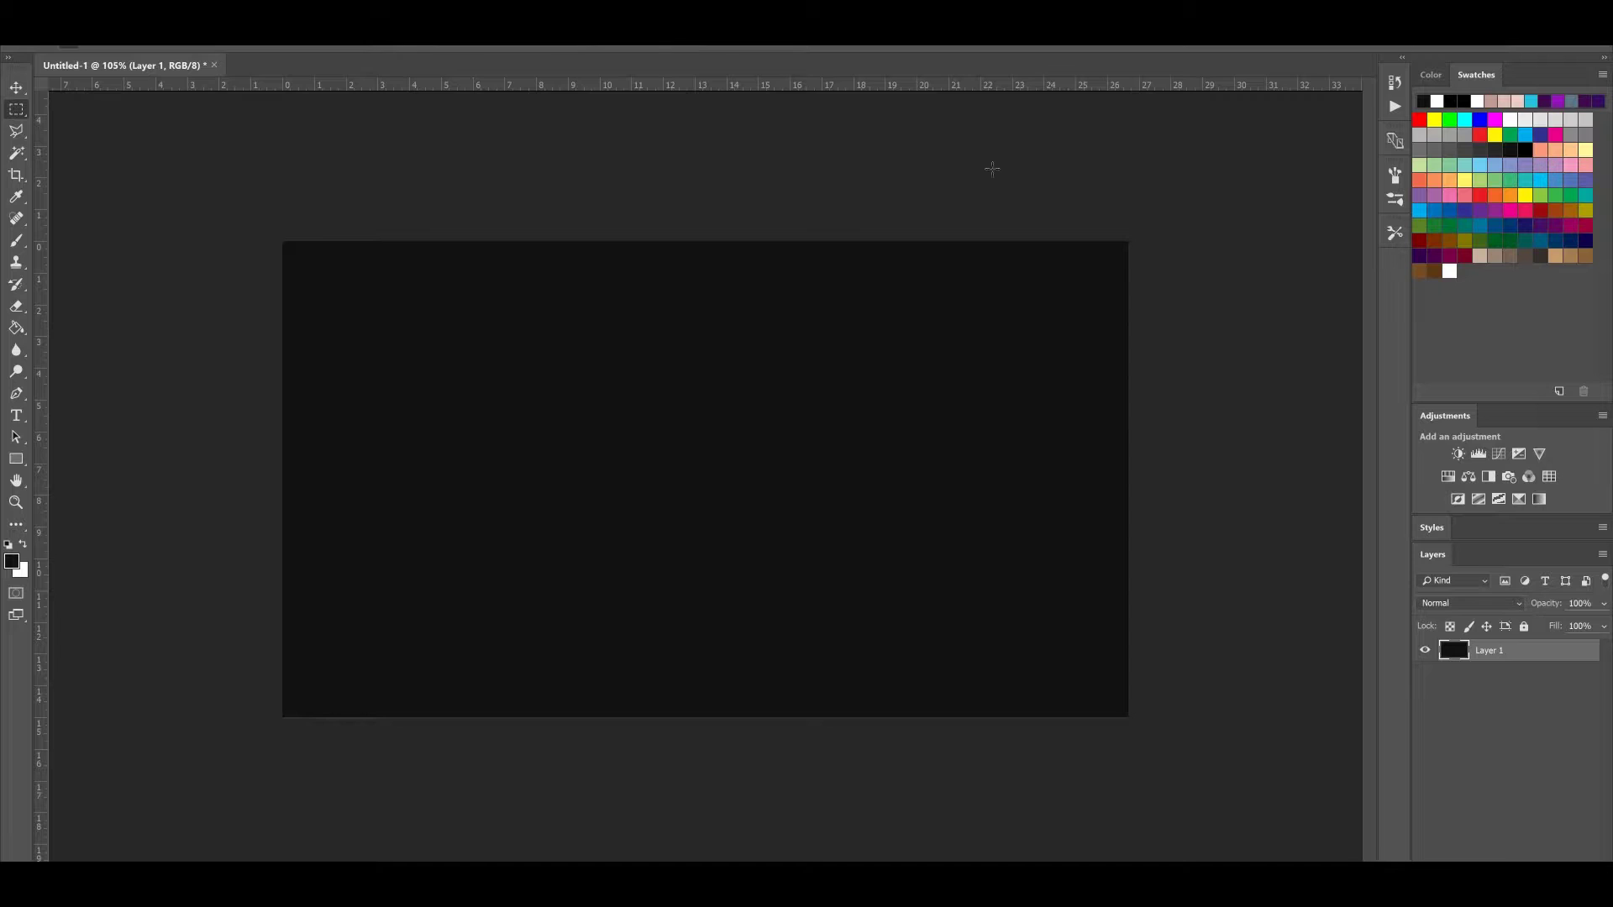
# Move the Photoshop window aside and open the MC renders folder from the desktop
pyautogui.scroll(6, 879, 341)
pyautogui.moveTo(840, 7); pyautogui.dragTo(806, 47)
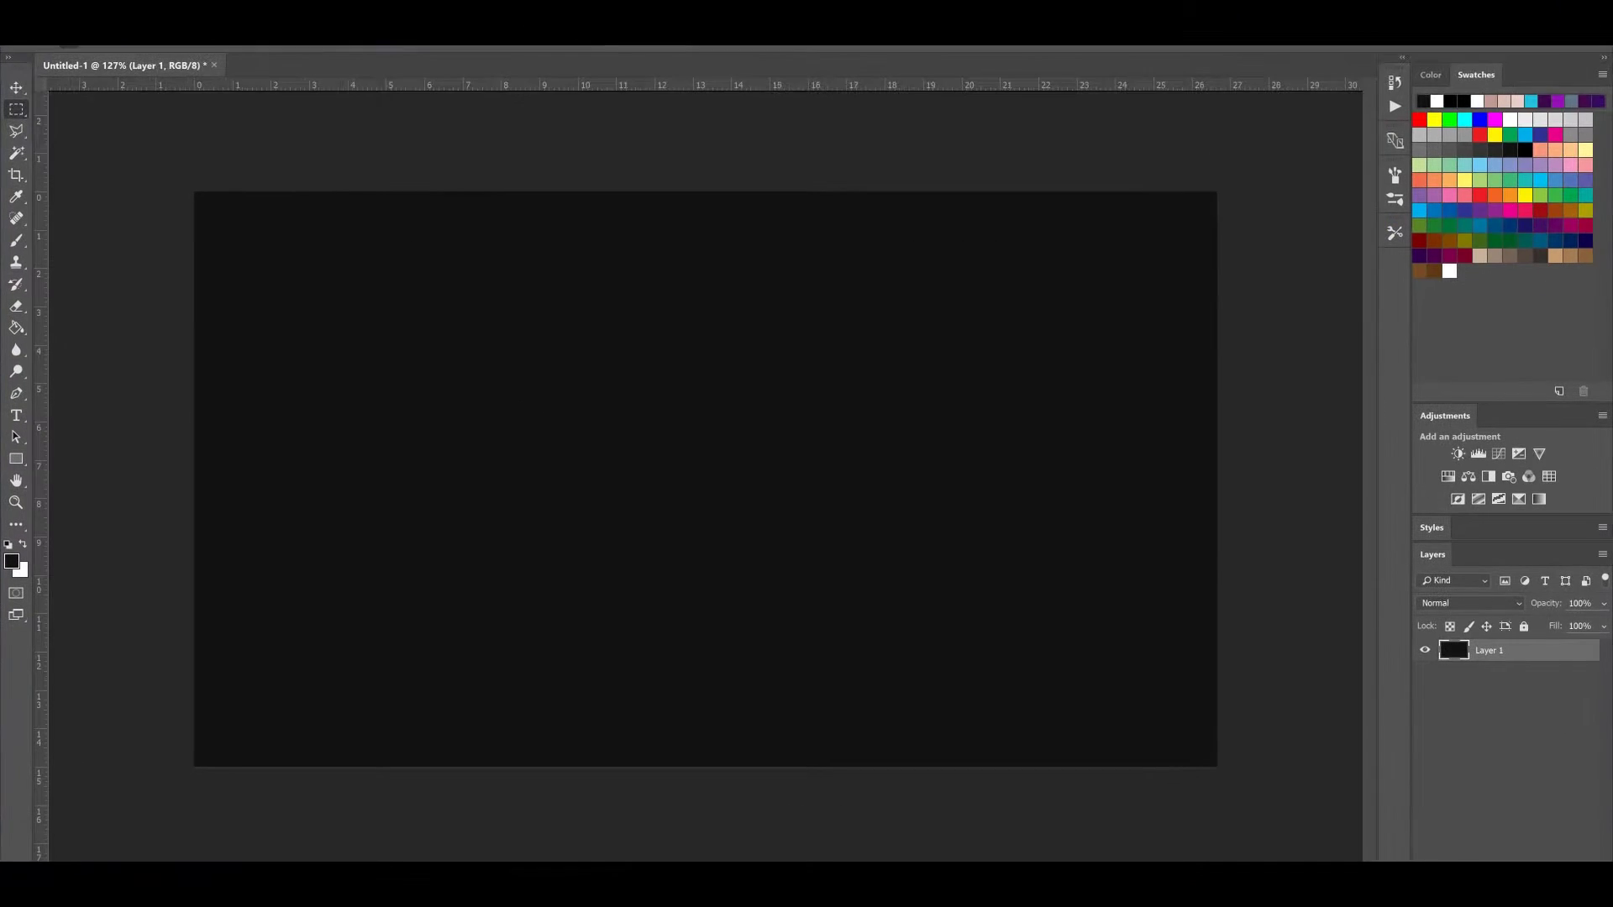
pyautogui.scroll(-3, 577, 277)
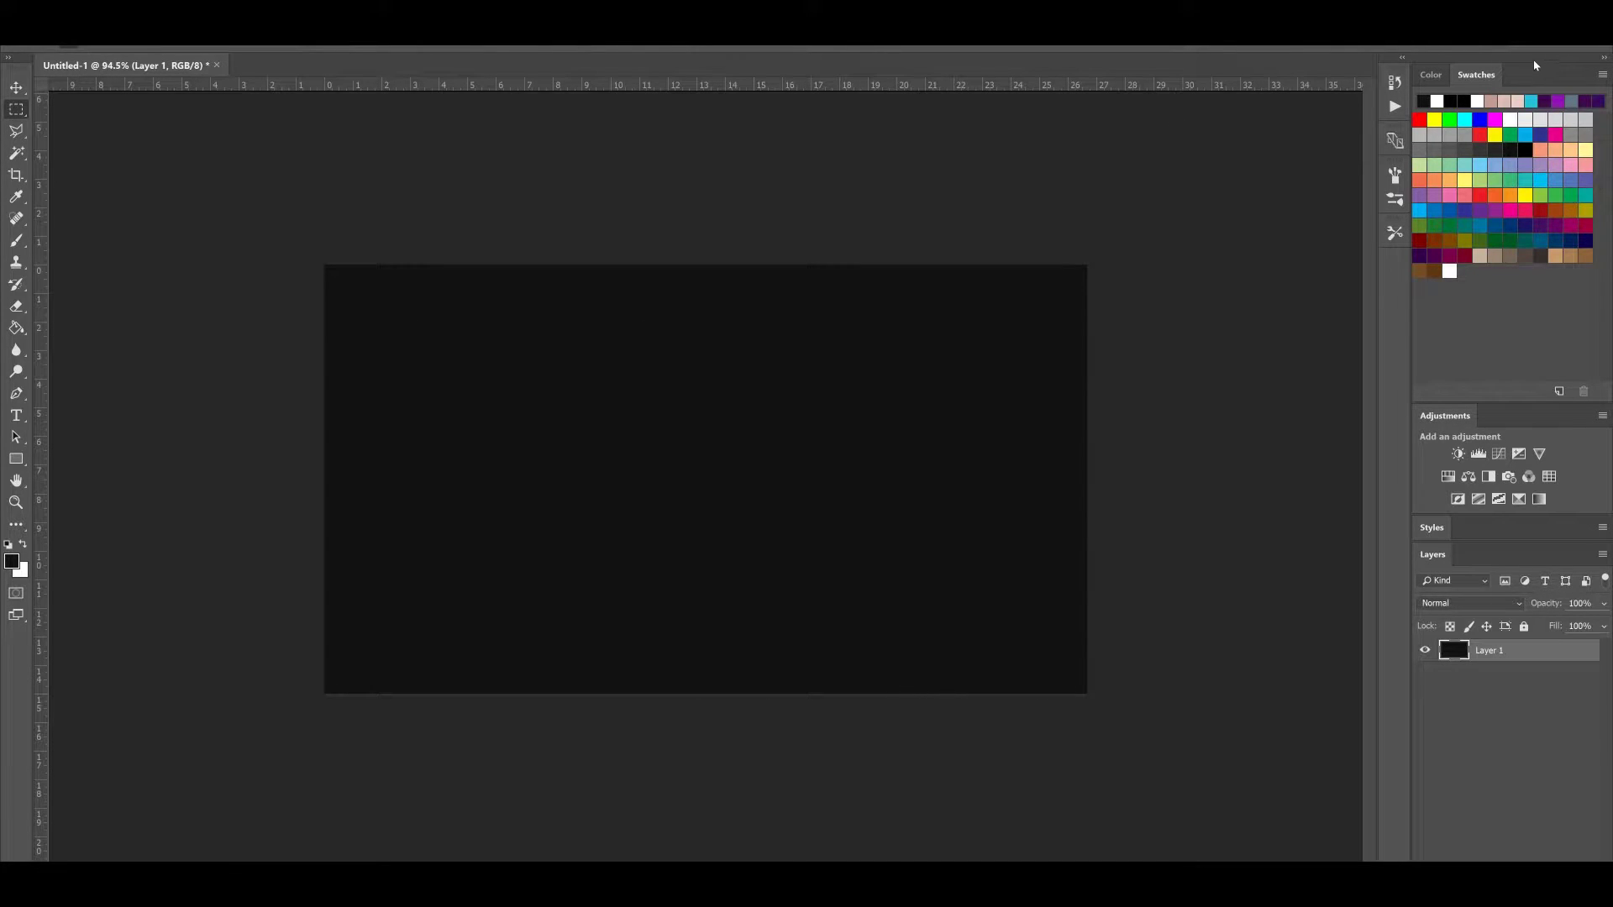
pyautogui.moveTo(806, 42); pyautogui.dragTo(1144, 136)
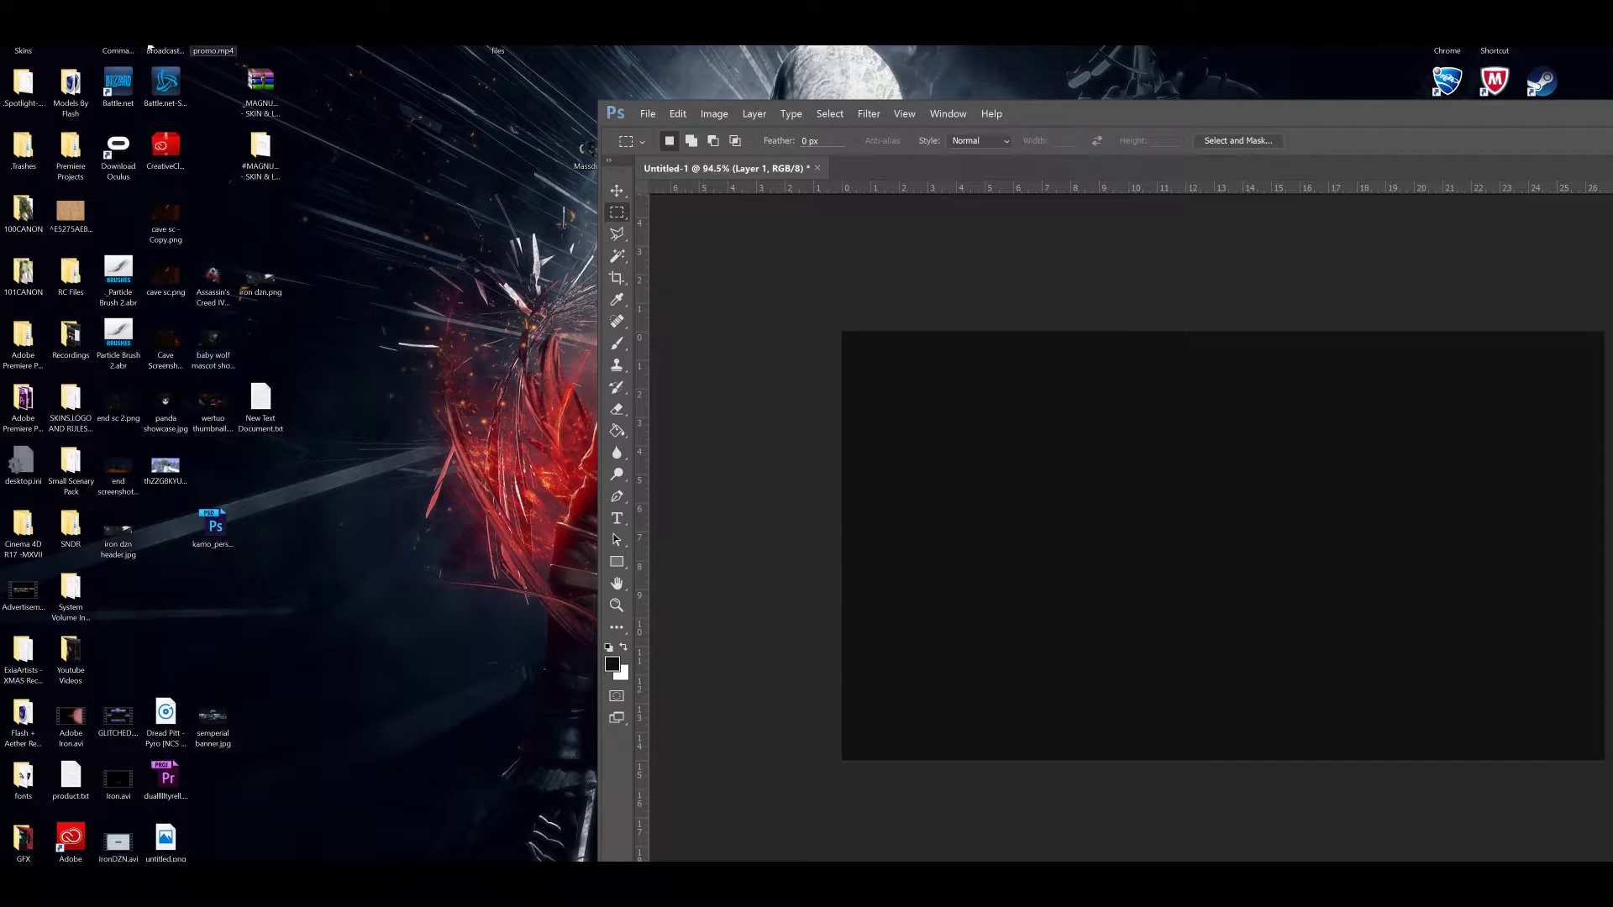
pyautogui.doubleClick(70, 26)
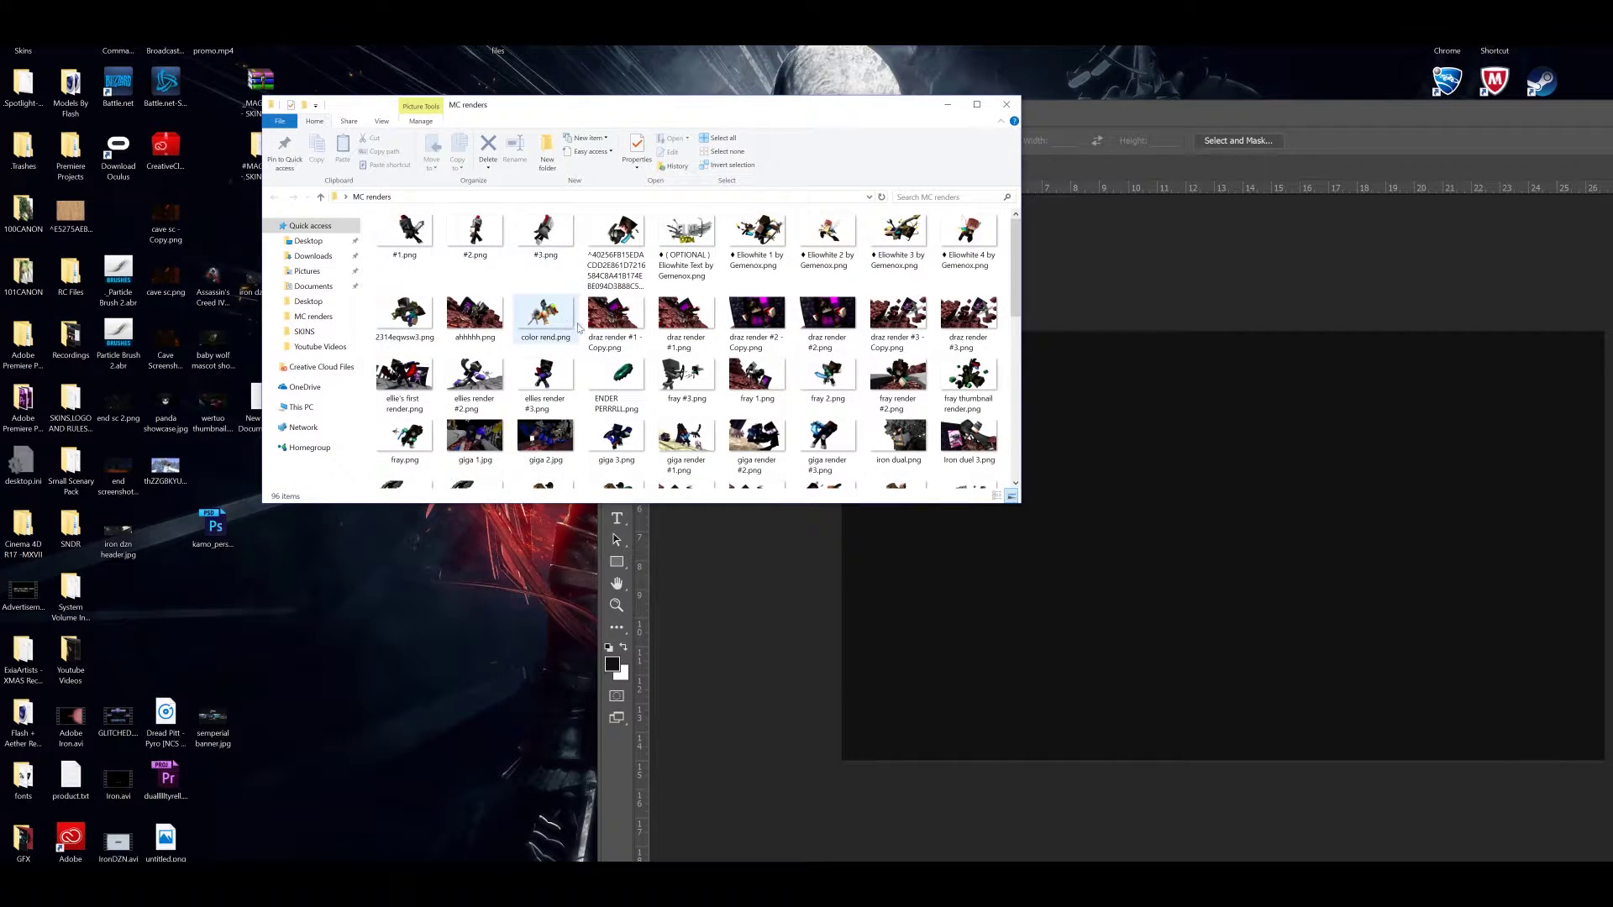
# Preview a landscape scene render and the yuto render image from the MC renders folder
pyautogui.scroll(-5, 578, 328)
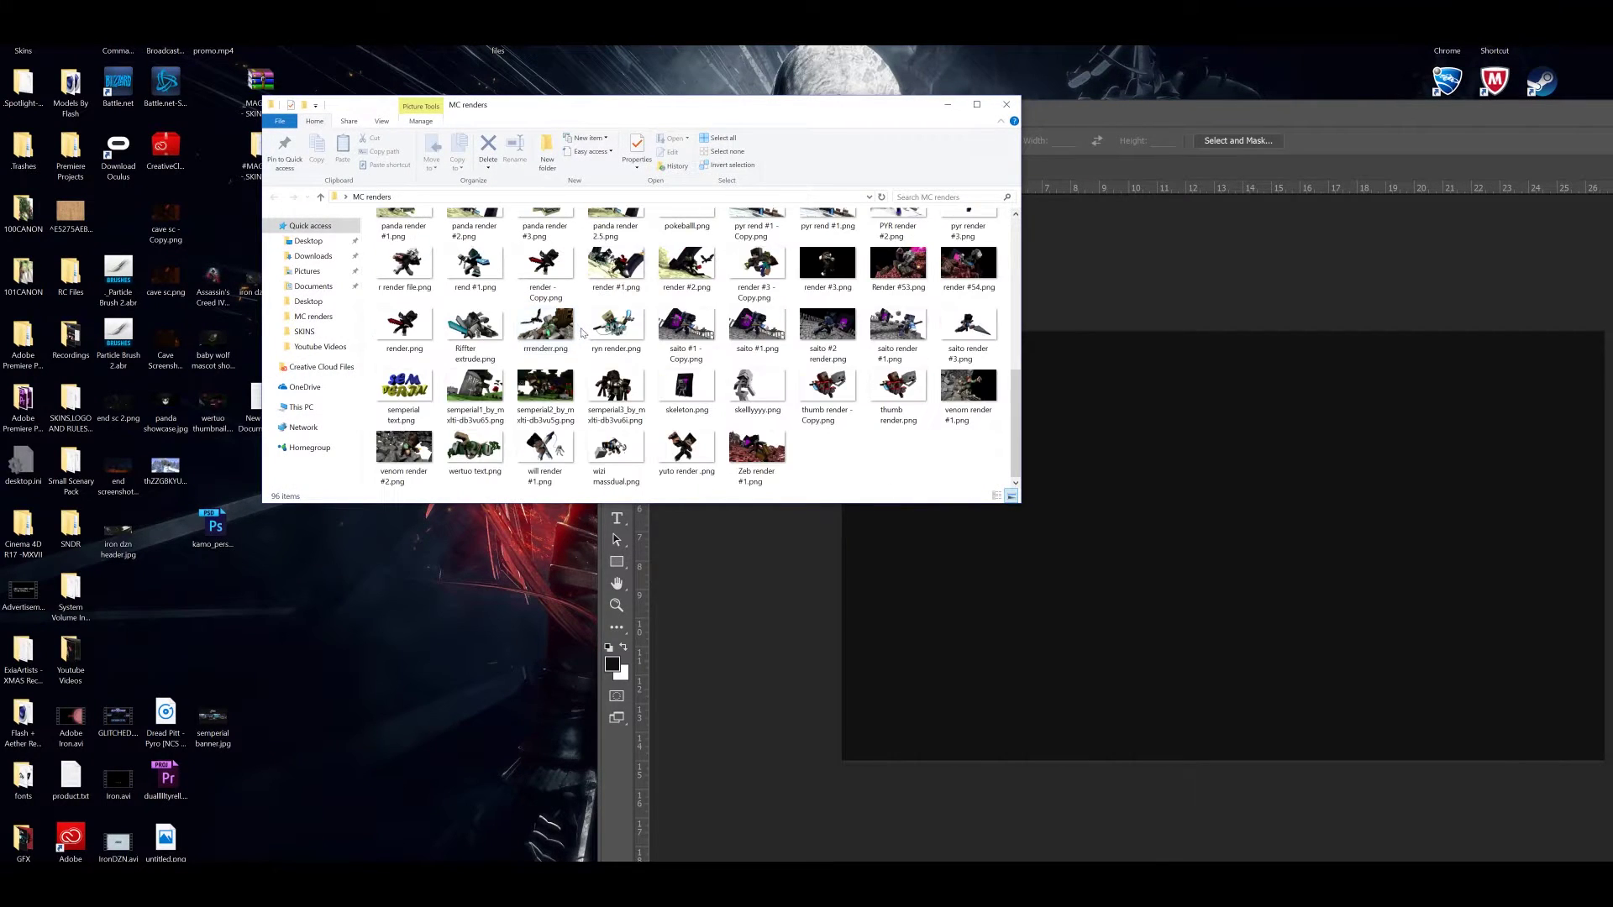
pyautogui.doubleClick(531, 336)
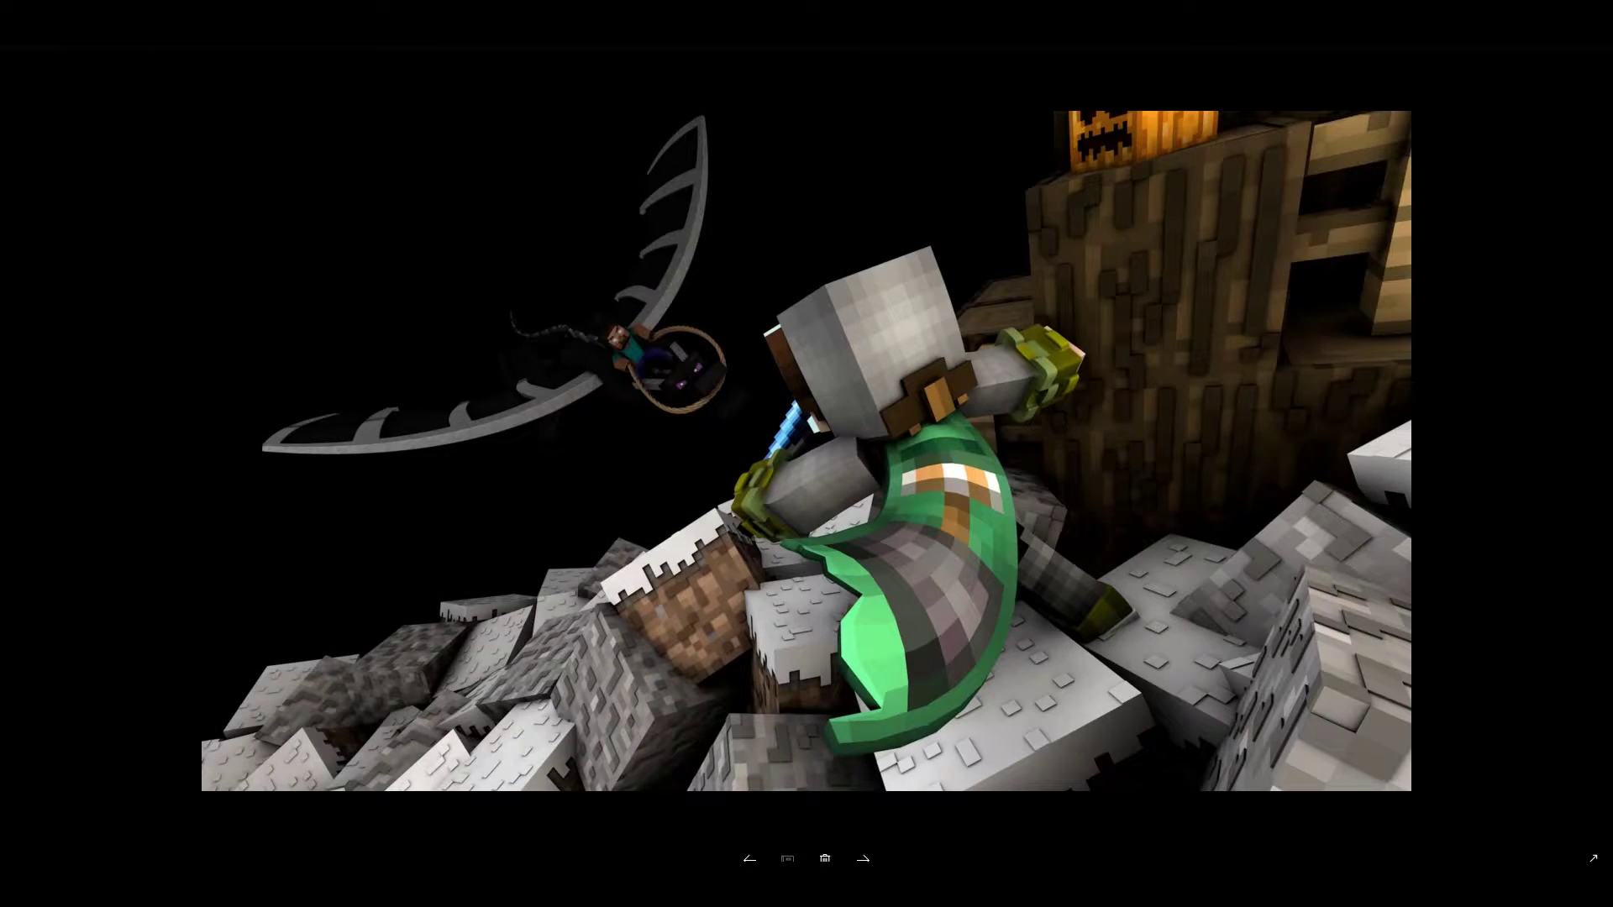
pyautogui.press('Escape')
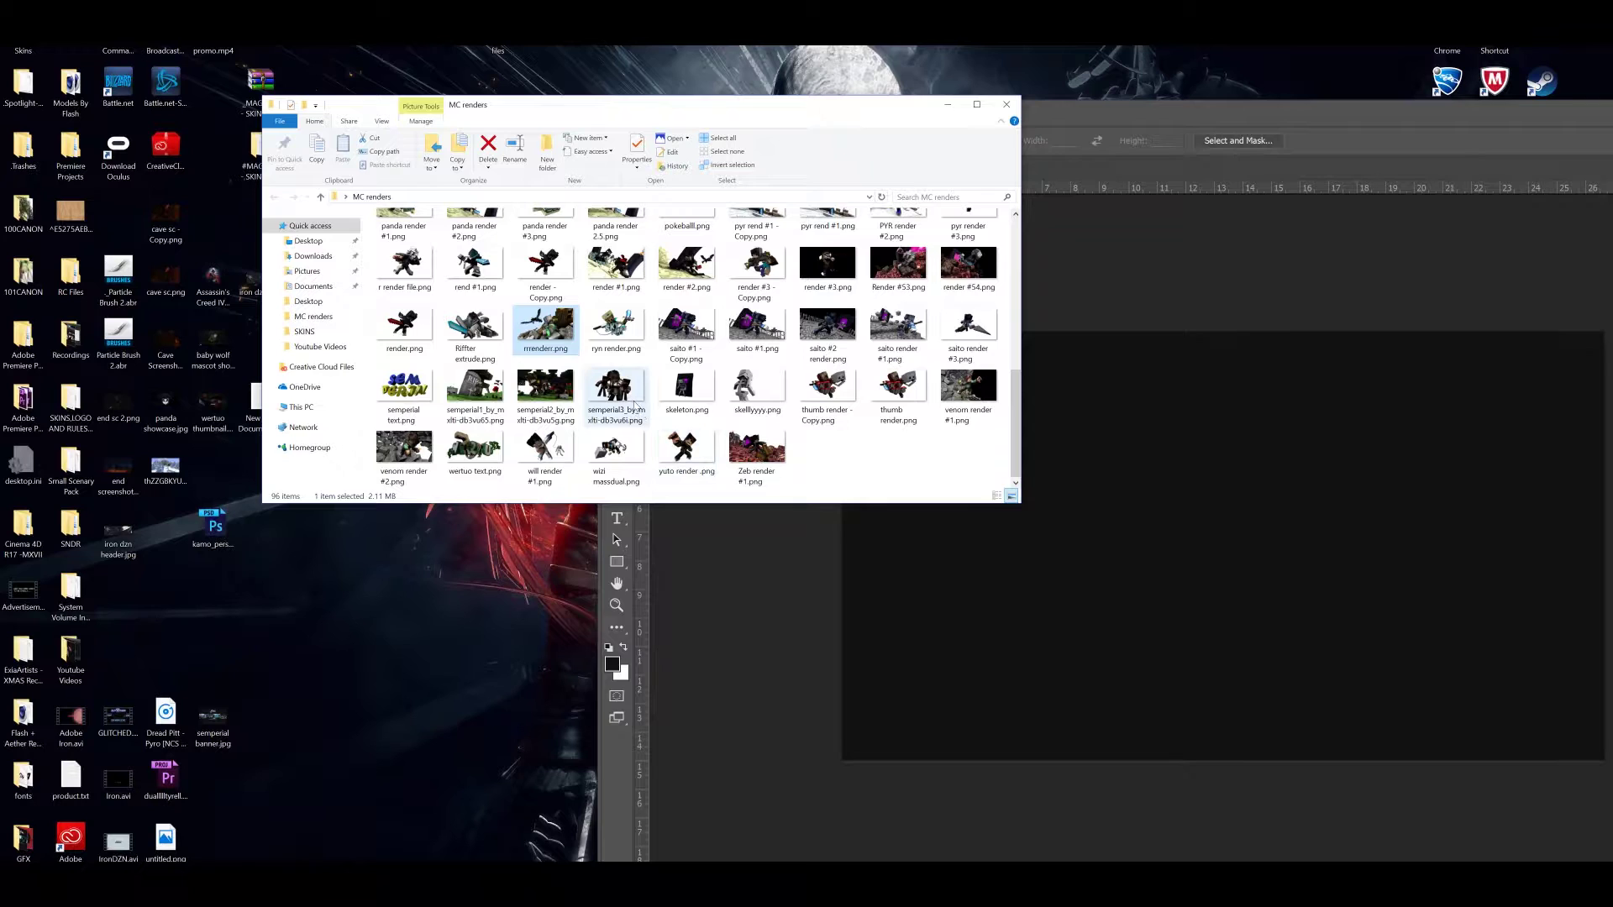
pyautogui.doubleClick(682, 453)
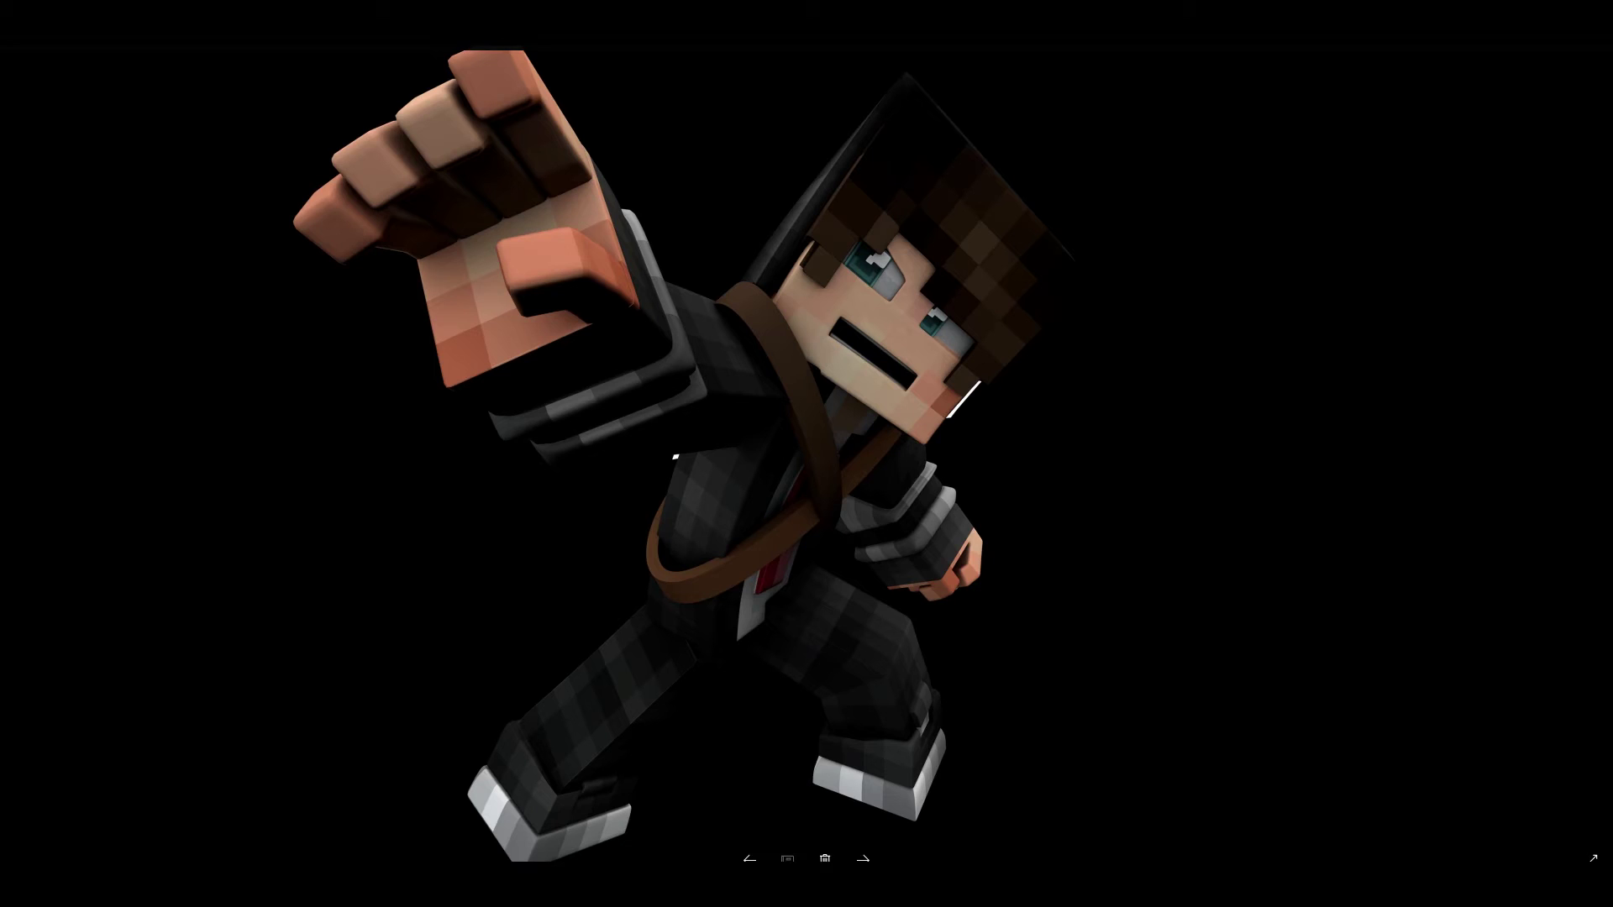
pyautogui.press('Escape')
# Place the yuto render image onto the dark canvas at full canvas size, with the renders folder closed and Photoshop maximized
pyautogui.moveTo(684, 452); pyautogui.dragTo(1044, 620)
pyautogui.click(567, 109)
pyautogui.click(1010, 105)
pyautogui.moveTo(1124, 117); pyautogui.dragTo(706, 46)
pyautogui.press('Return')
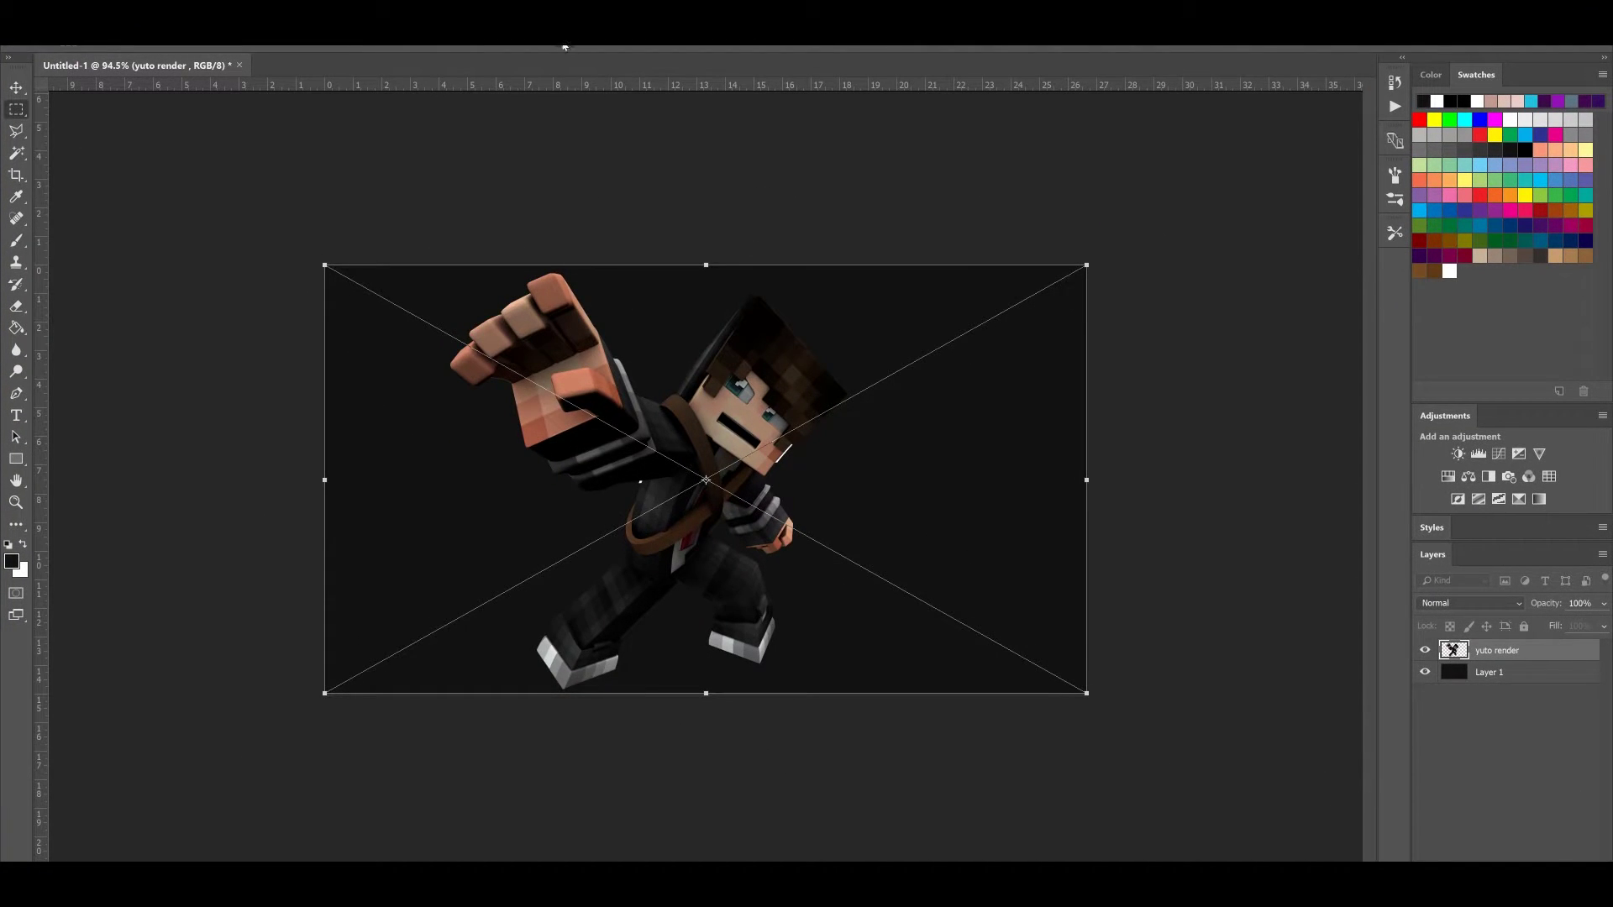
# Examine the placed character render up close for leftover white pixels along its outline
pyautogui.scroll(-6, 868, 533)
pyautogui.scroll(14, 867, 533)
pyautogui.scroll(4, 875, 483)
pyautogui.scroll(-4, 874, 483)
pyautogui.scroll(2, 875, 483)
pyautogui.scroll(2, 575, 503)
pyautogui.scroll(-3, 824, 819)
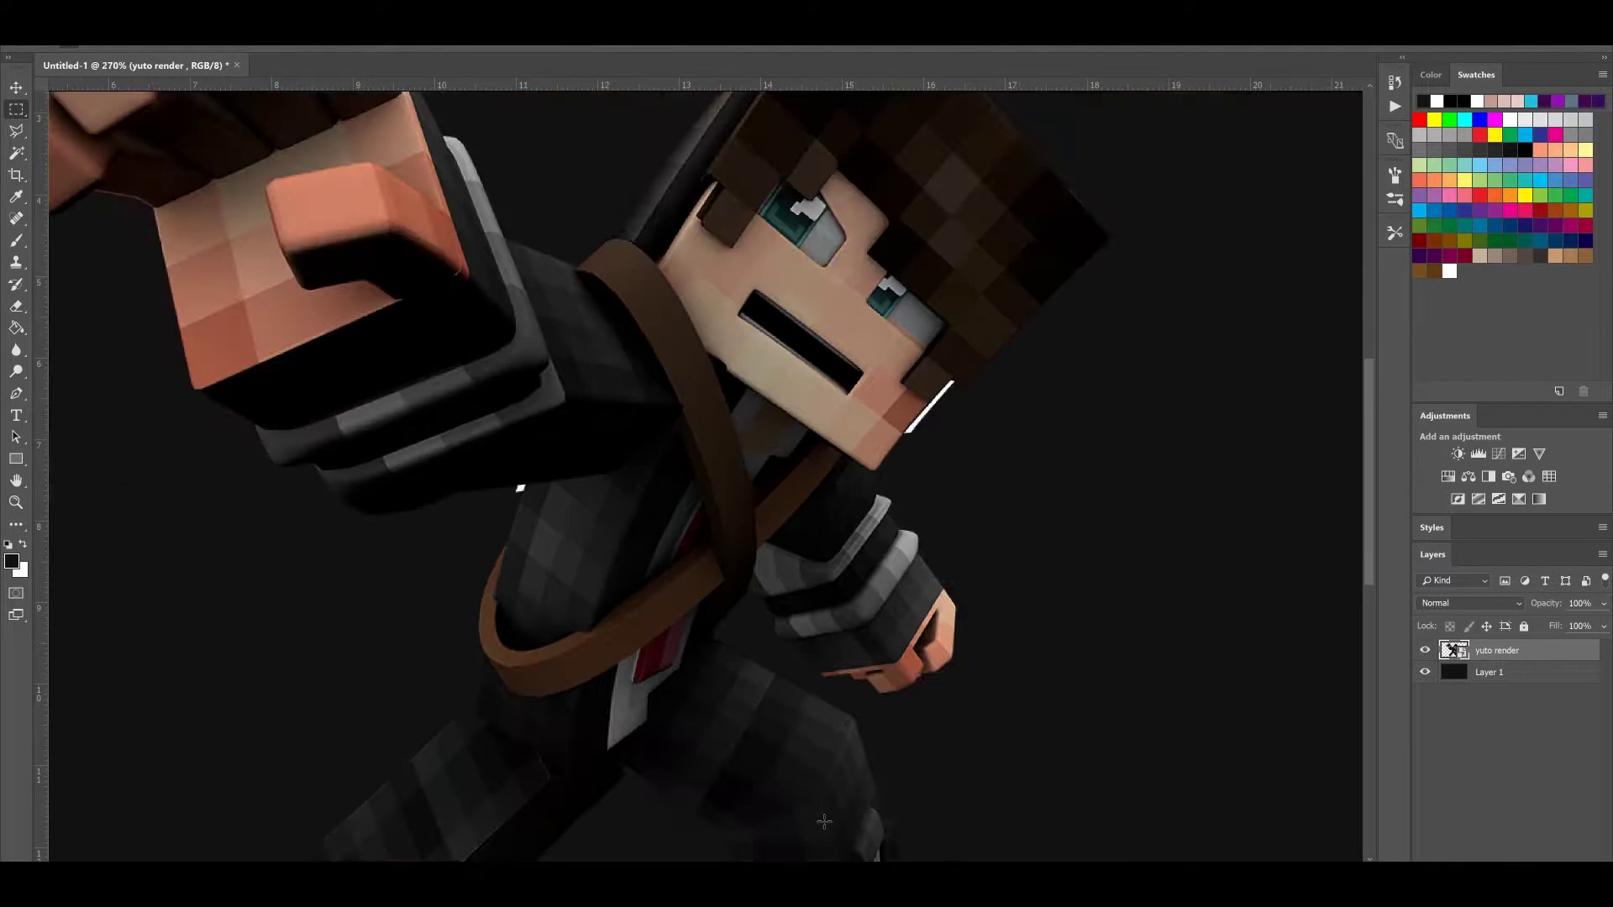
pyautogui.scroll(-2, 979, 468)
pyautogui.scroll(5, 824, 533)
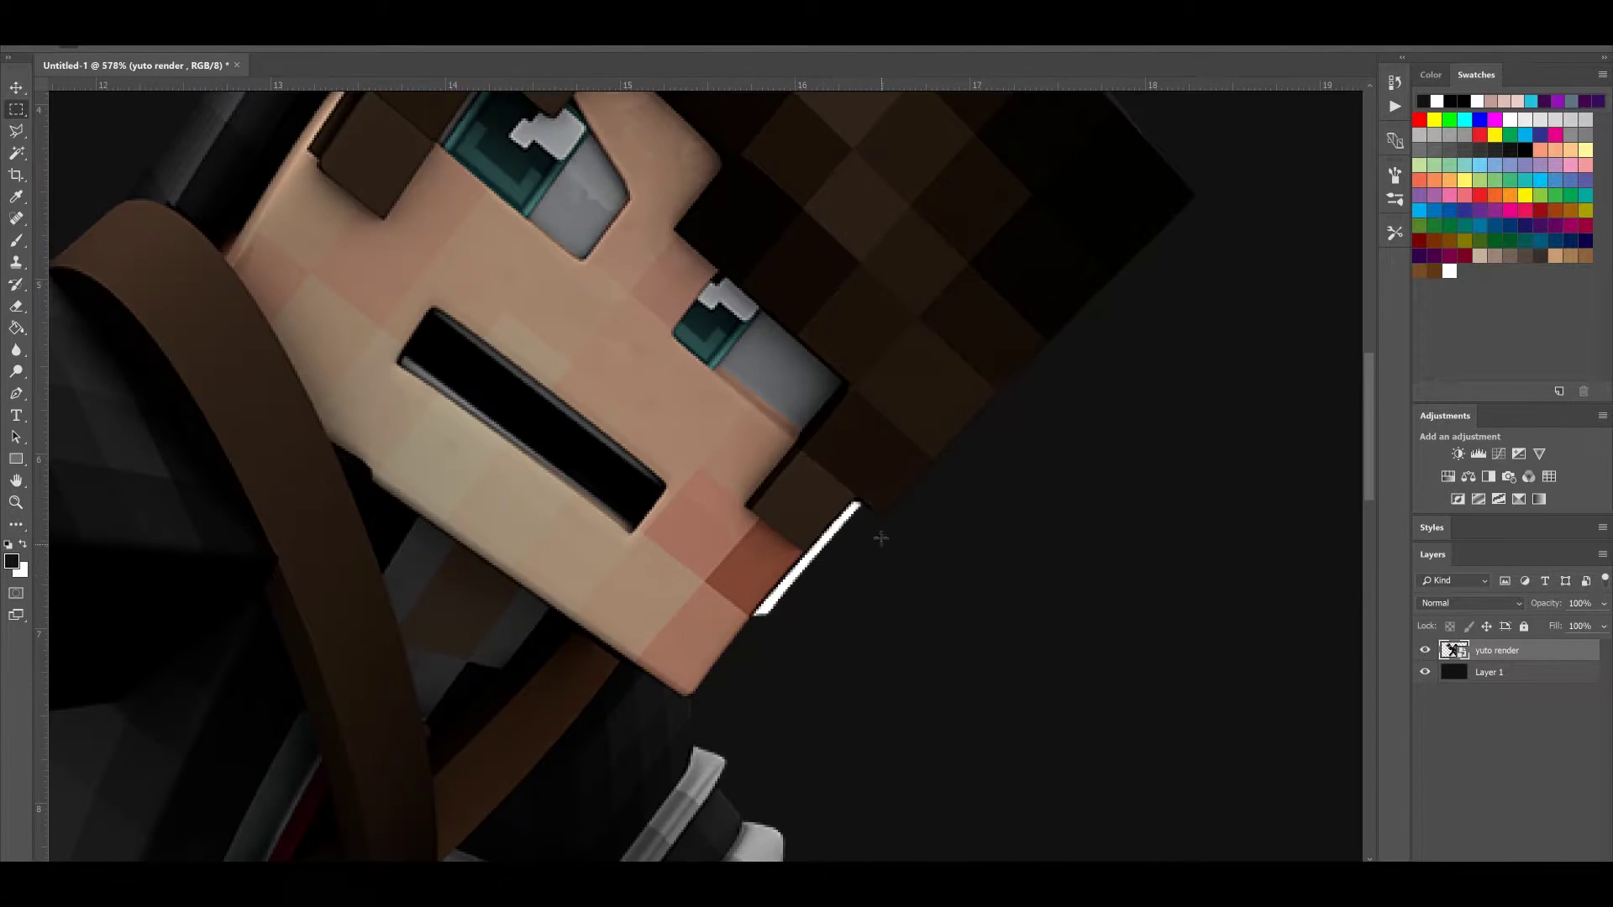
# Outline the white strip beside the character's cheek with the Polygonal Lasso tool
pyautogui.scroll(3, 867, 558)
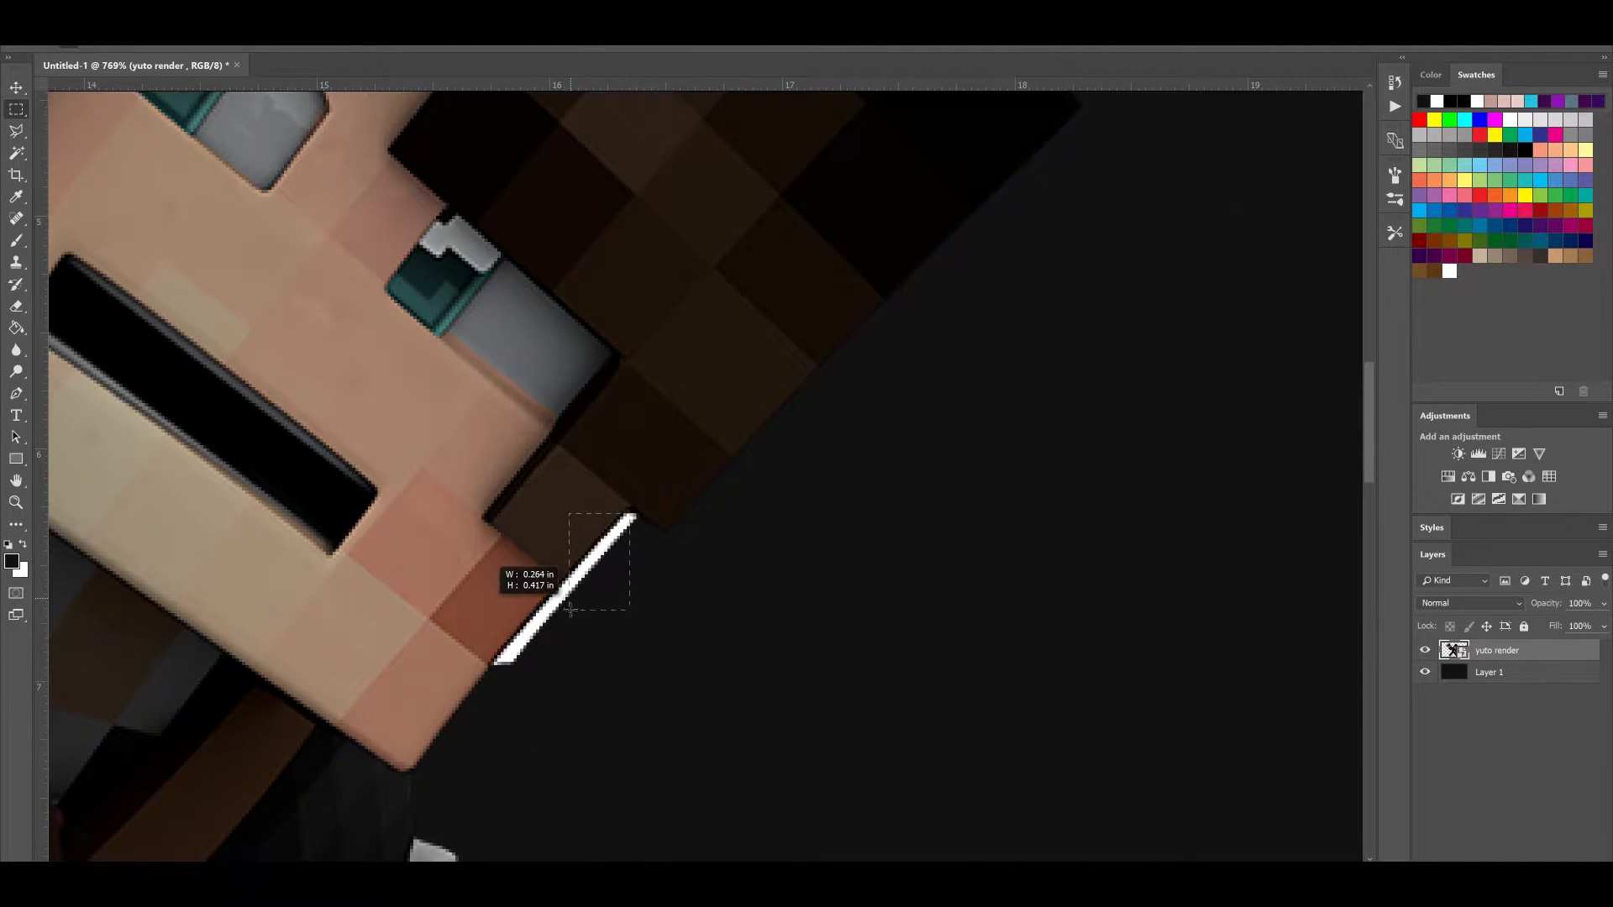
pyautogui.scroll(-3, 602, 550)
pyautogui.scroll(2, 601, 550)
pyautogui.scroll(-5, 602, 550)
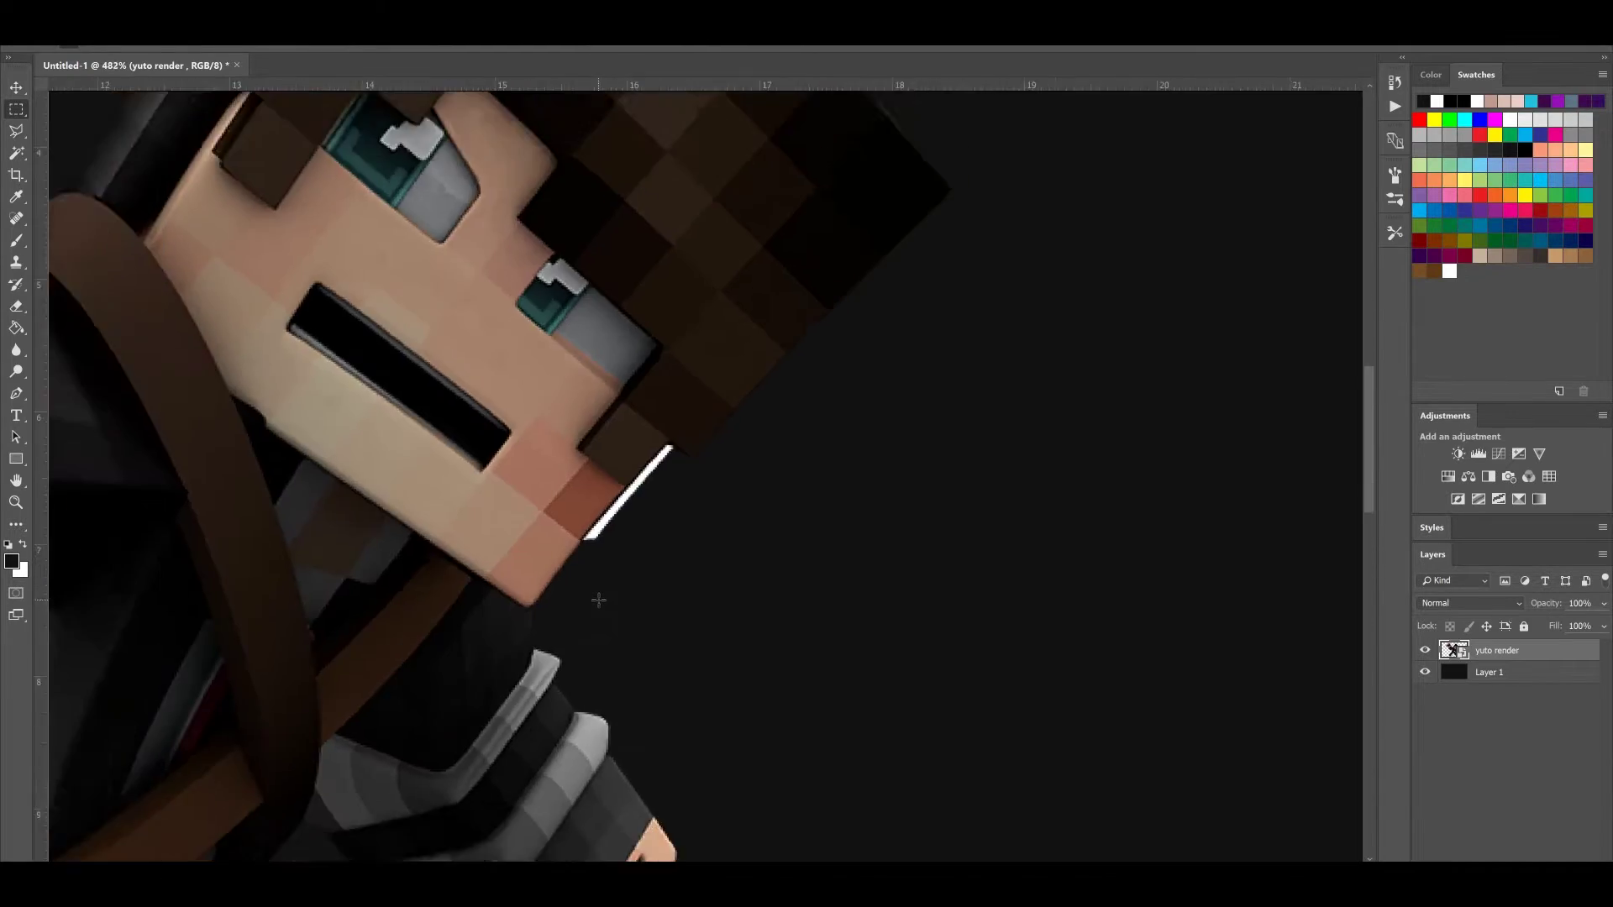
pyautogui.scroll(4, 636, 494)
pyautogui.scroll(7, 700, 488)
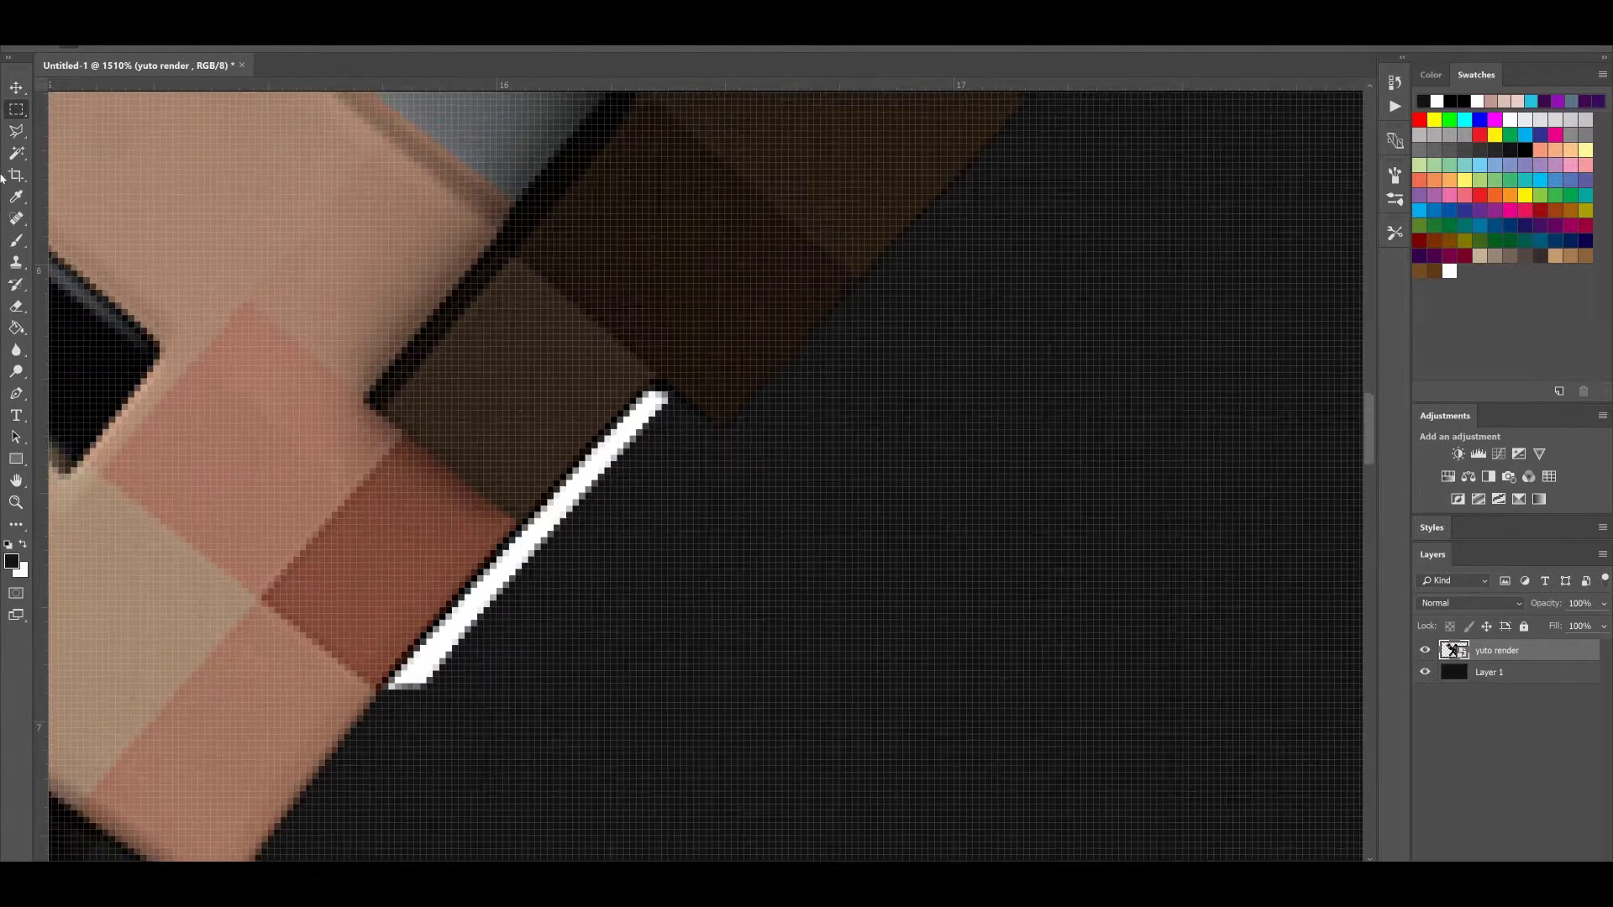
pyautogui.click(16, 130)
pyautogui.click(660, 390)
pyautogui.click(400, 718)
pyautogui.click(527, 740)
pyautogui.click(675, 719)
pyautogui.click(744, 579)
pyautogui.click(672, 402)
# Rasterize the yuto render layer, delete the selected white strip beside the cheek, and clear the selection
pyautogui.press('Delete')
pyautogui.click(807, 336)
pyautogui.rightClick(1516, 652)
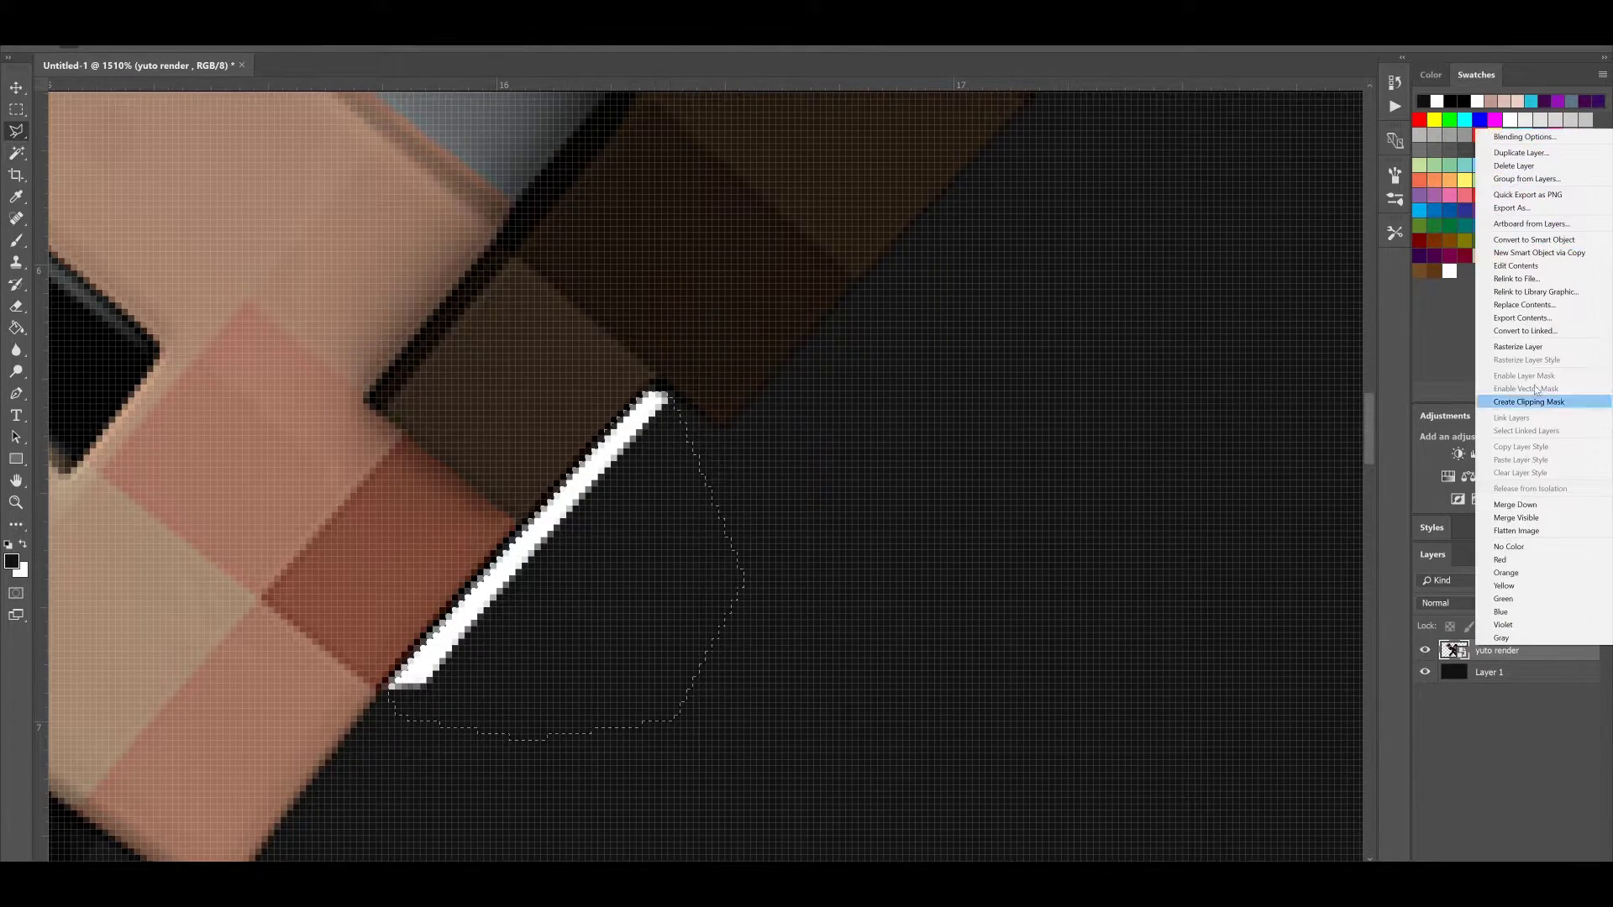
pyautogui.click(1517, 346)
pyautogui.press('Delete')
pyautogui.press('Delete')
pyautogui.press('Delete')
pyautogui.click(14, 110)
pyautogui.click(829, 341)
pyautogui.scroll(-15, 641, 541)
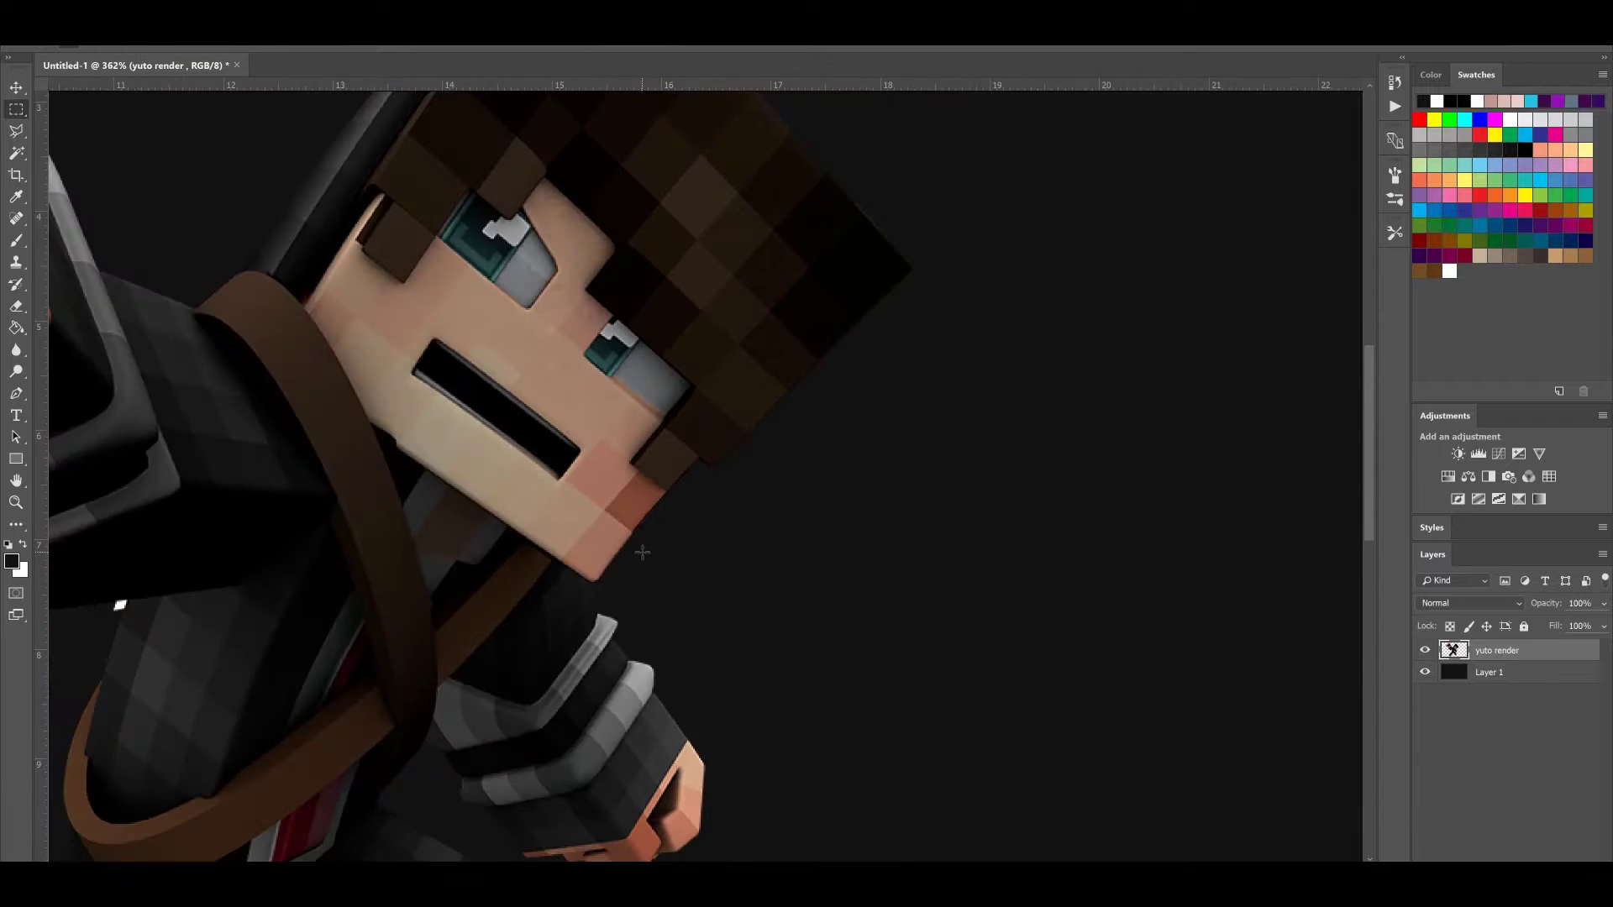
# Inspect the cleaned edge along the cheek and switch to the Blur tool
pyautogui.scroll(-5, 642, 552)
pyautogui.scroll(10, 699, 535)
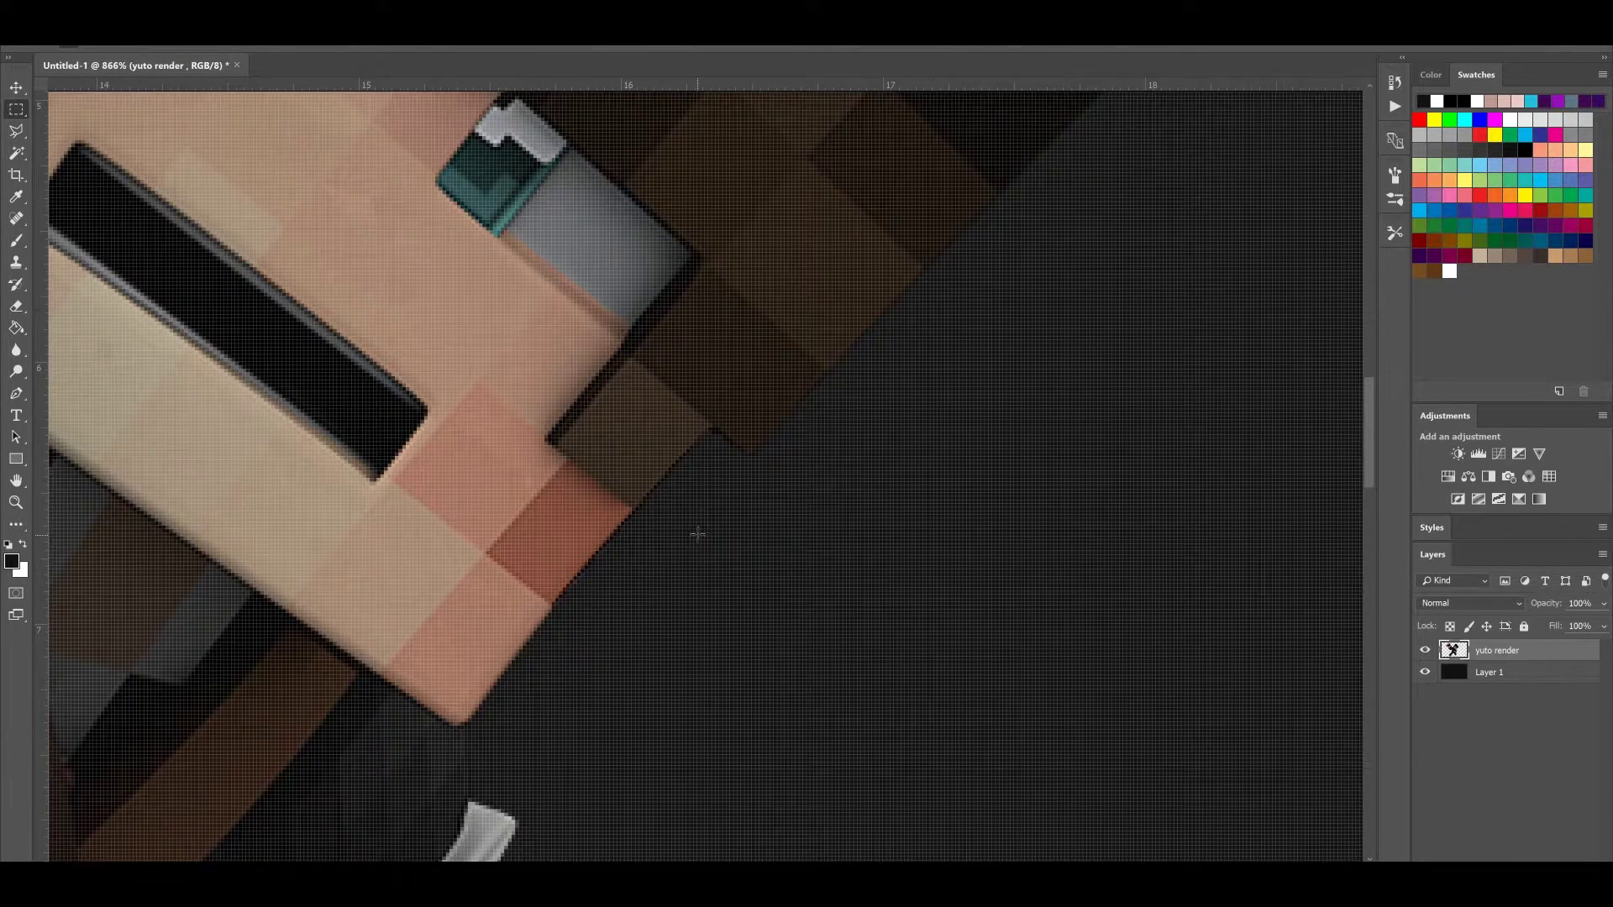
pyautogui.scroll(-4, 717, 508)
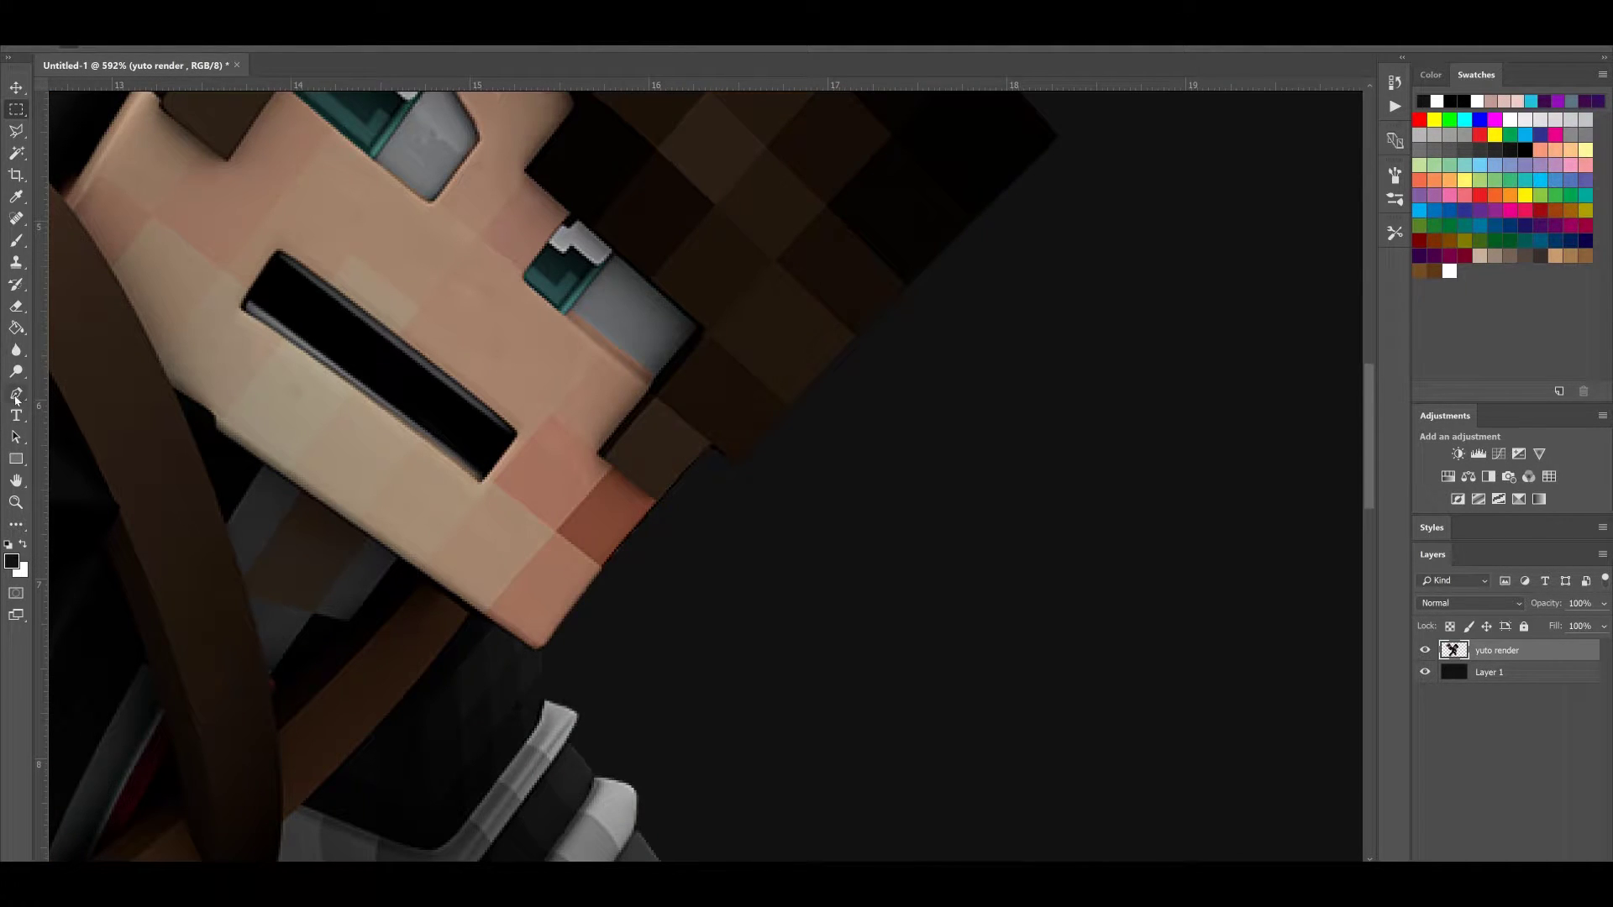
pyautogui.click(16, 349)
pyautogui.scroll(-5, 632, 554)
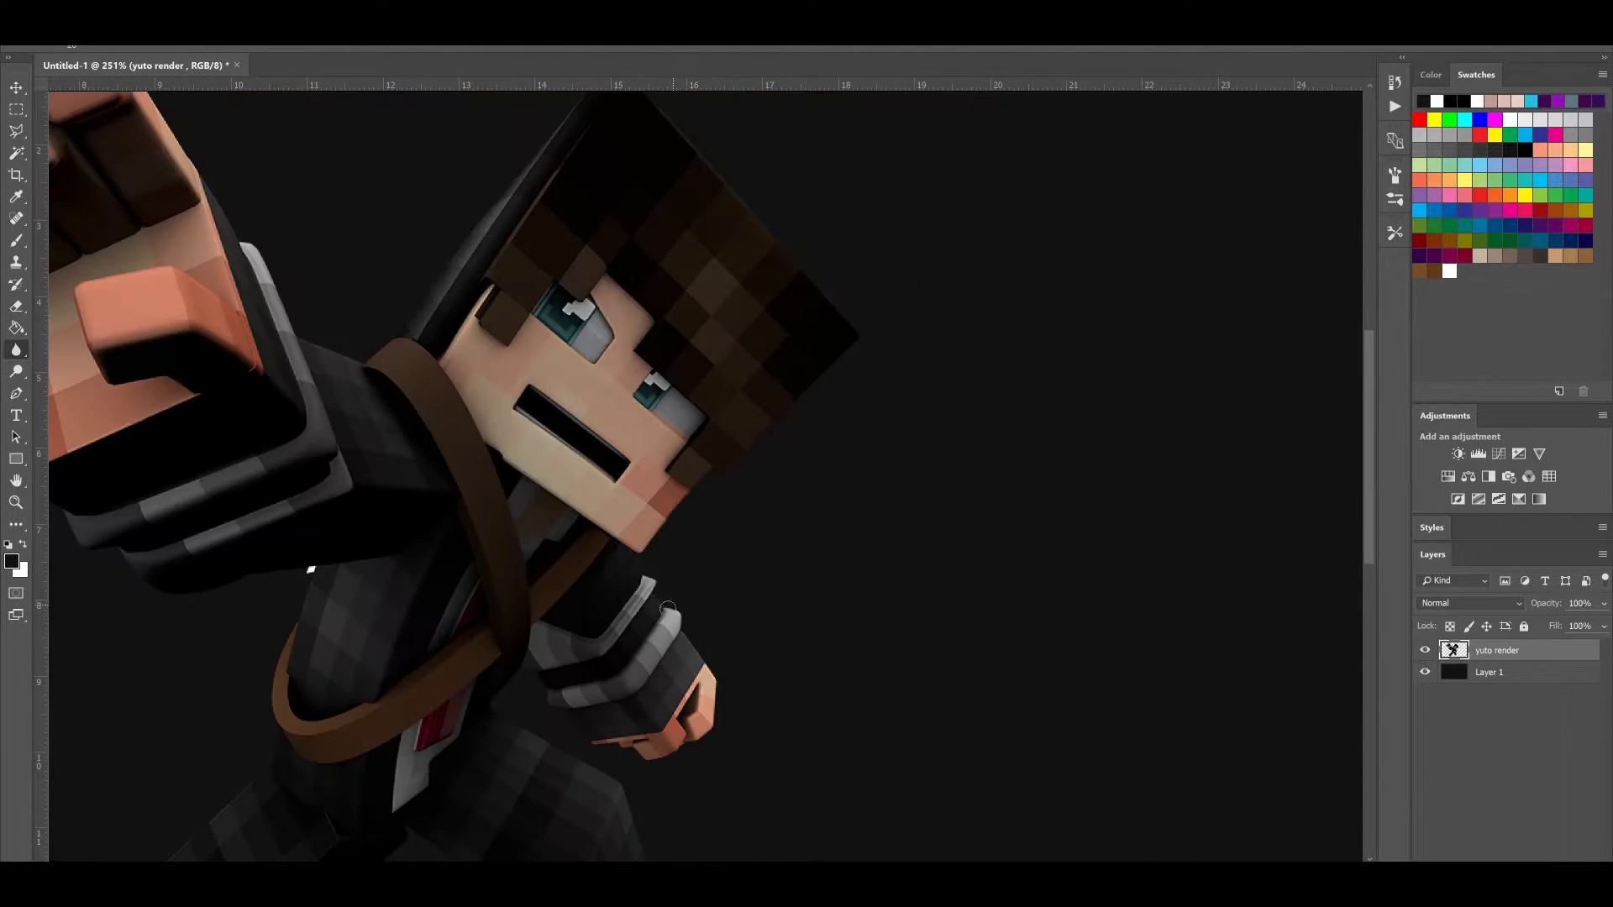
# Outline the white speck beneath the raised arm with the Polygonal Lasso, delete it, and clear the selection
pyautogui.scroll(5, 422, 490)
pyautogui.scroll(3, 714, 485)
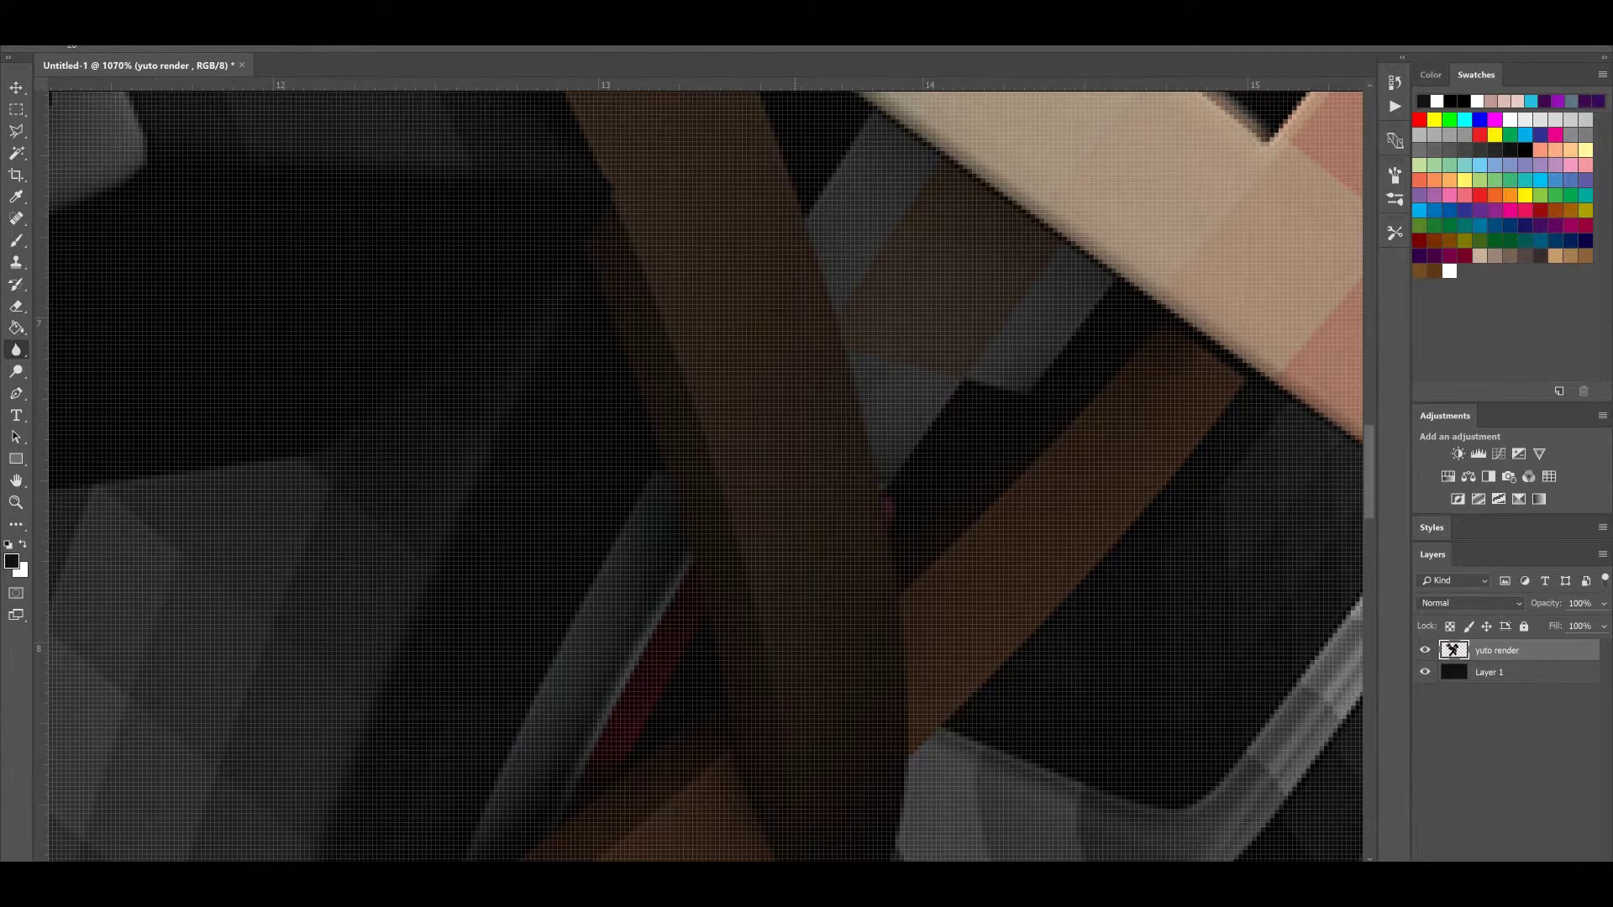
pyautogui.moveTo(714, 867); pyautogui.dragTo(626, 866)
pyautogui.scroll(-2, 673, 547)
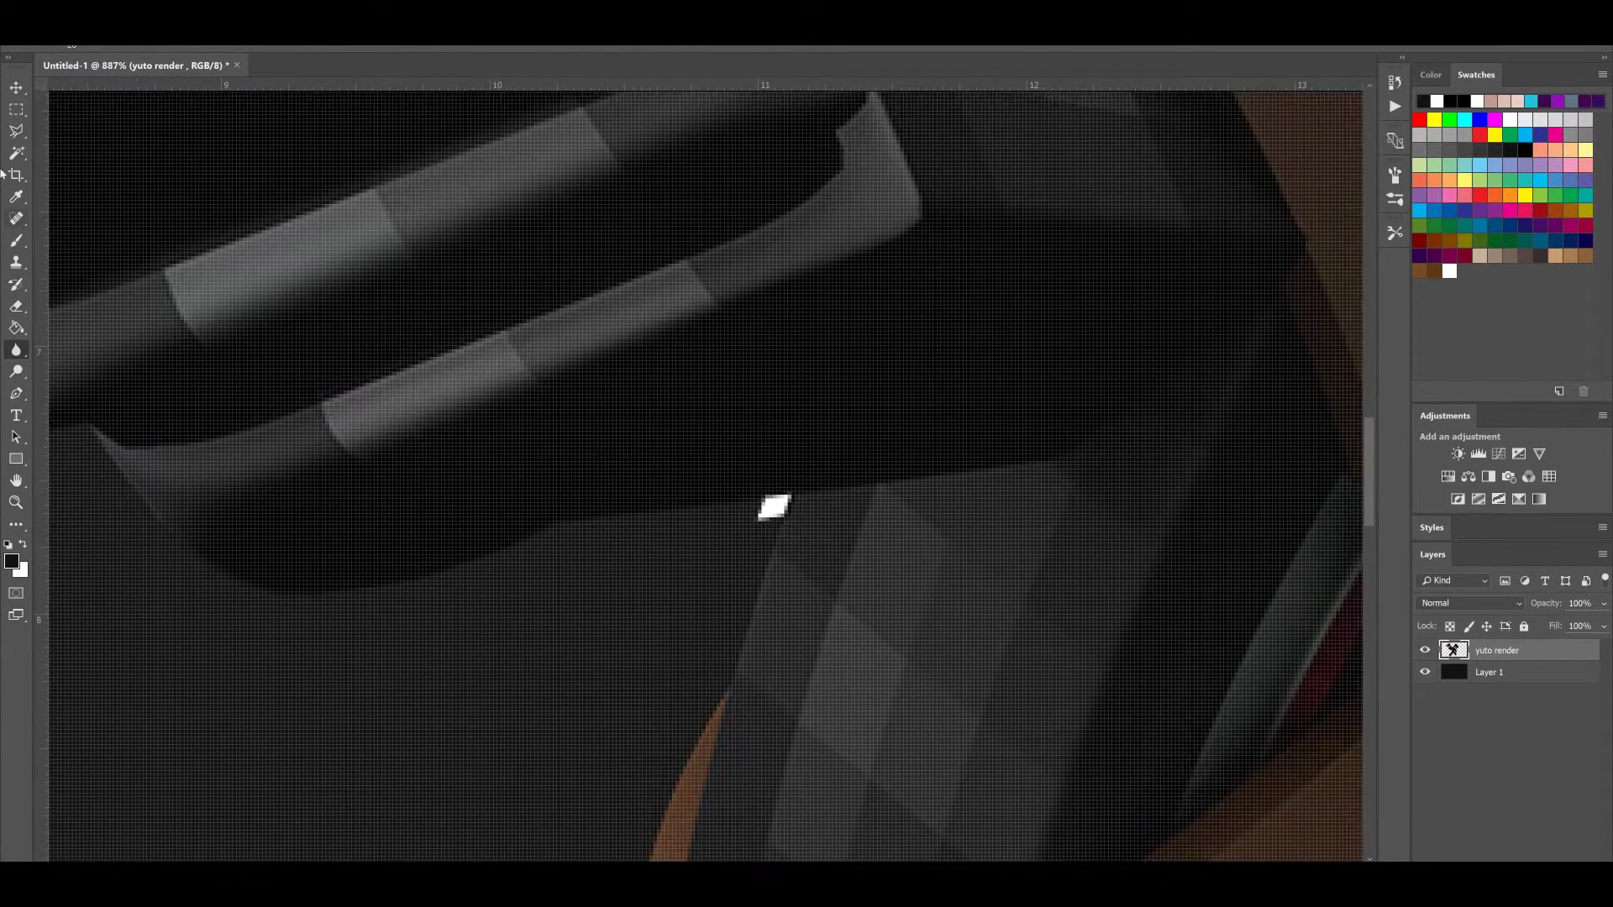
pyautogui.click(12, 129)
pyautogui.scroll(3, 797, 507)
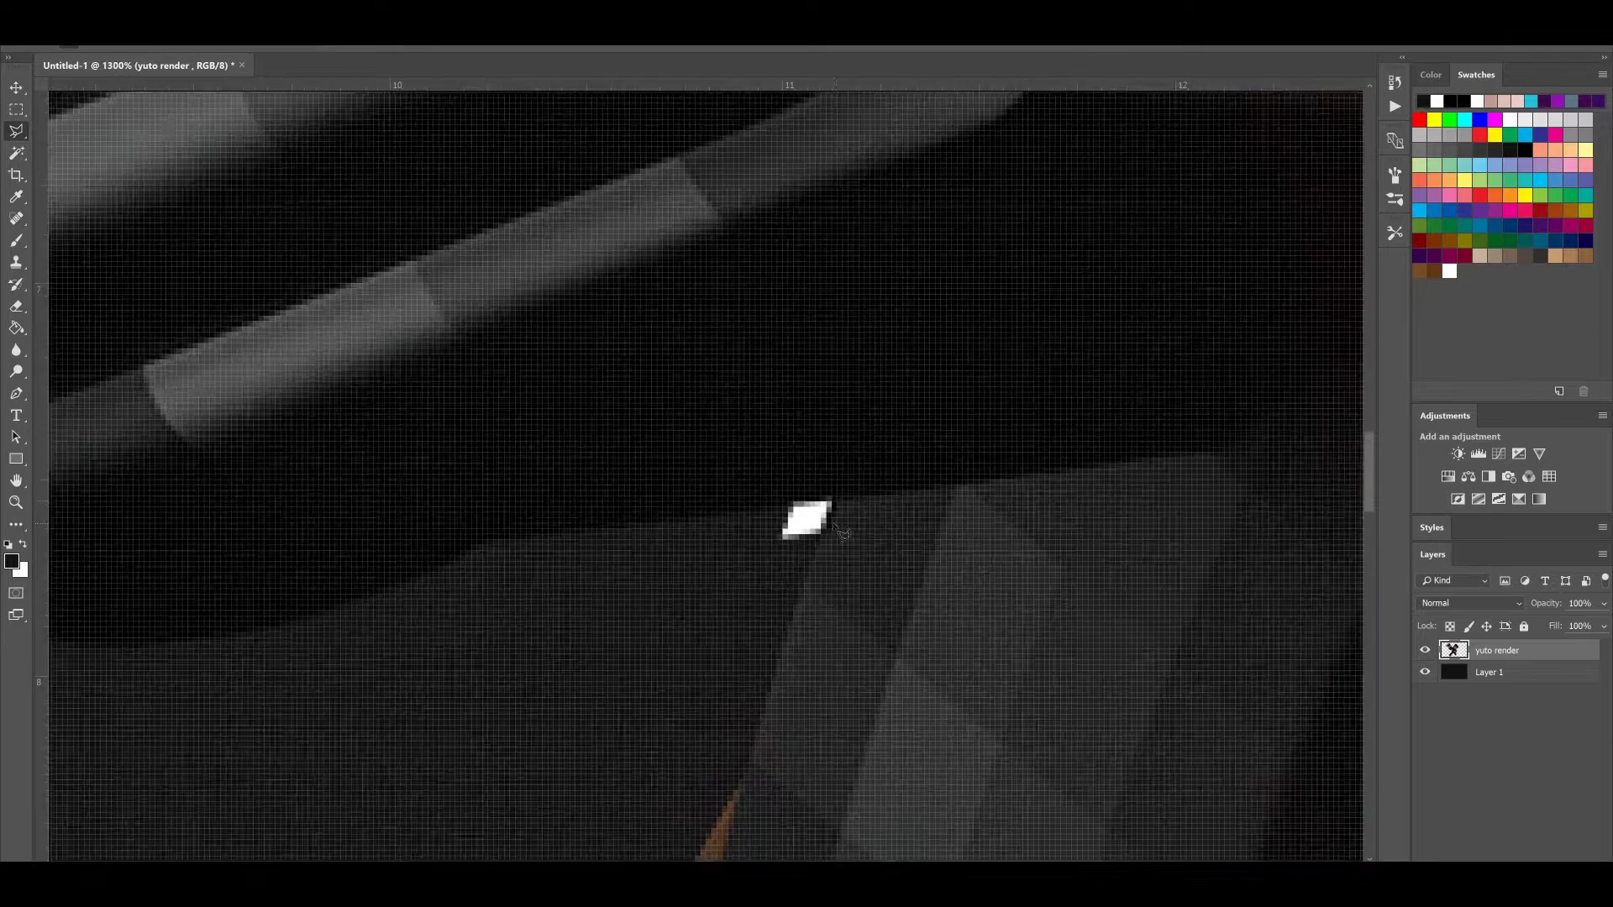
pyautogui.scroll(1, 838, 531)
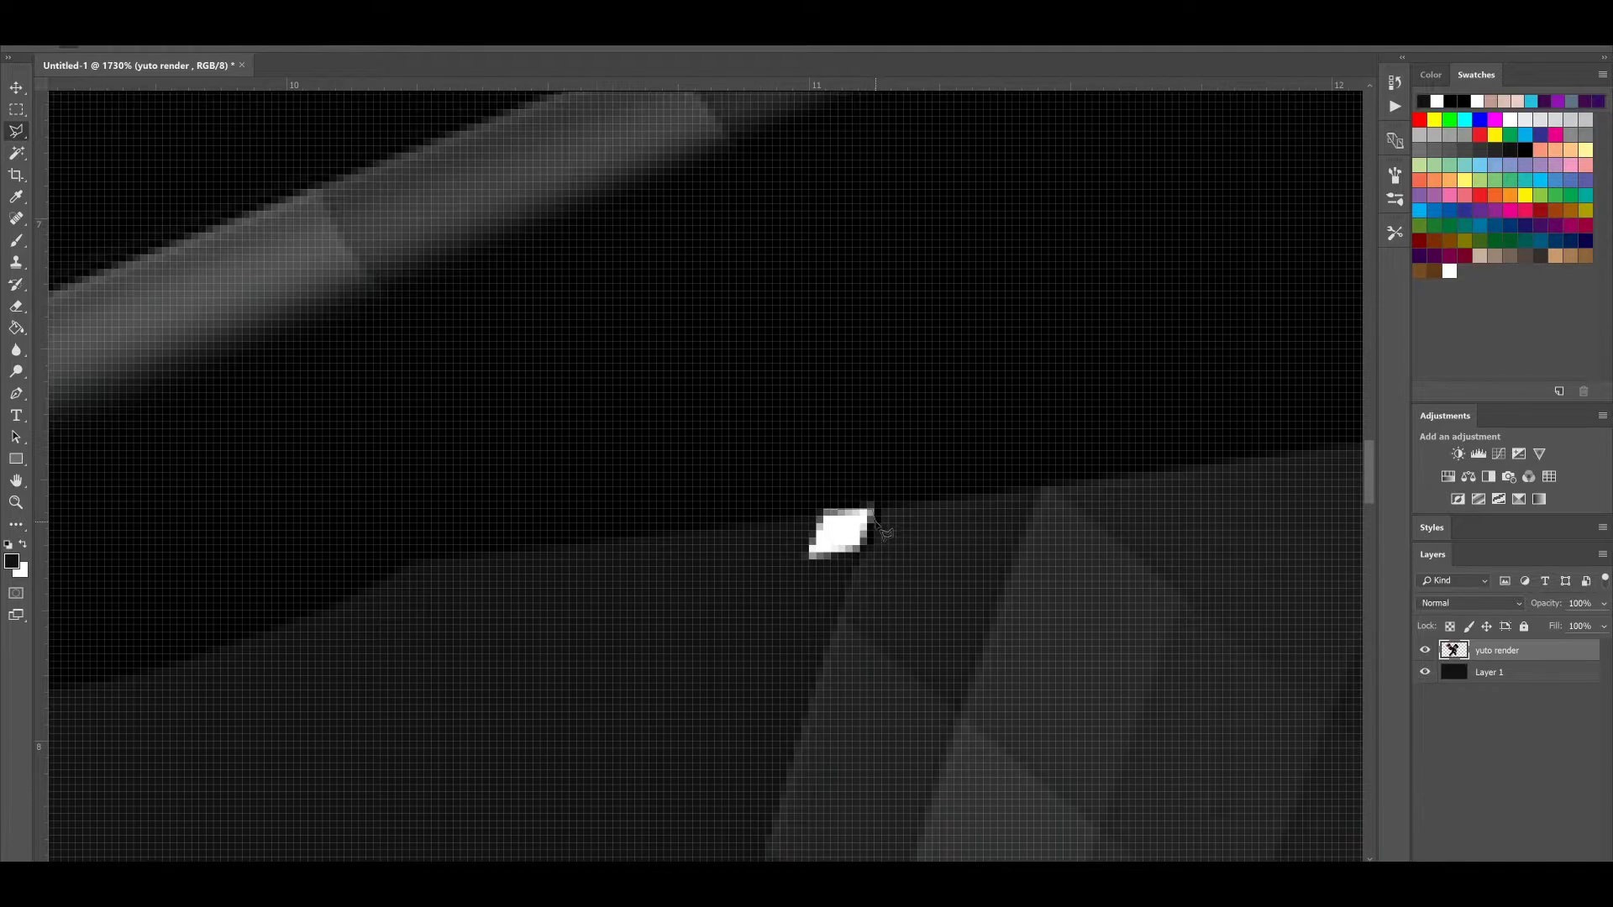
pyautogui.click(874, 509)
pyautogui.click(871, 529)
pyautogui.click(855, 568)
pyautogui.click(813, 591)
pyautogui.click(752, 592)
pyautogui.click(794, 538)
pyautogui.click(826, 516)
pyautogui.press('Delete')
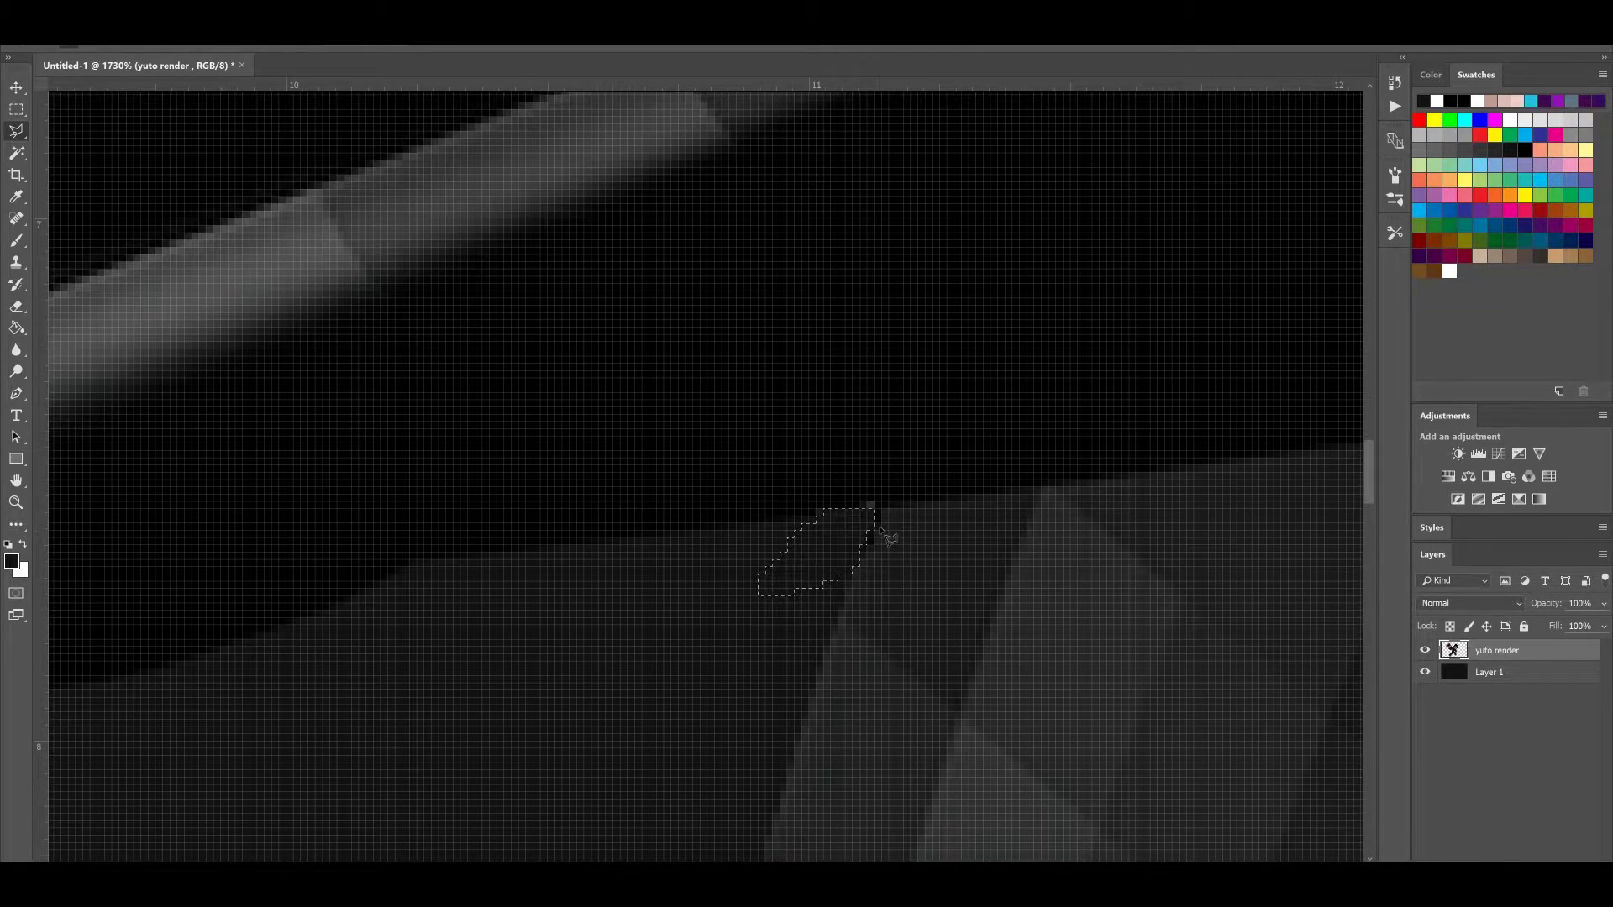
pyautogui.hotkey('ctrl', 'd')
pyautogui.press('m')
pyautogui.scroll(-10, 723, 531)
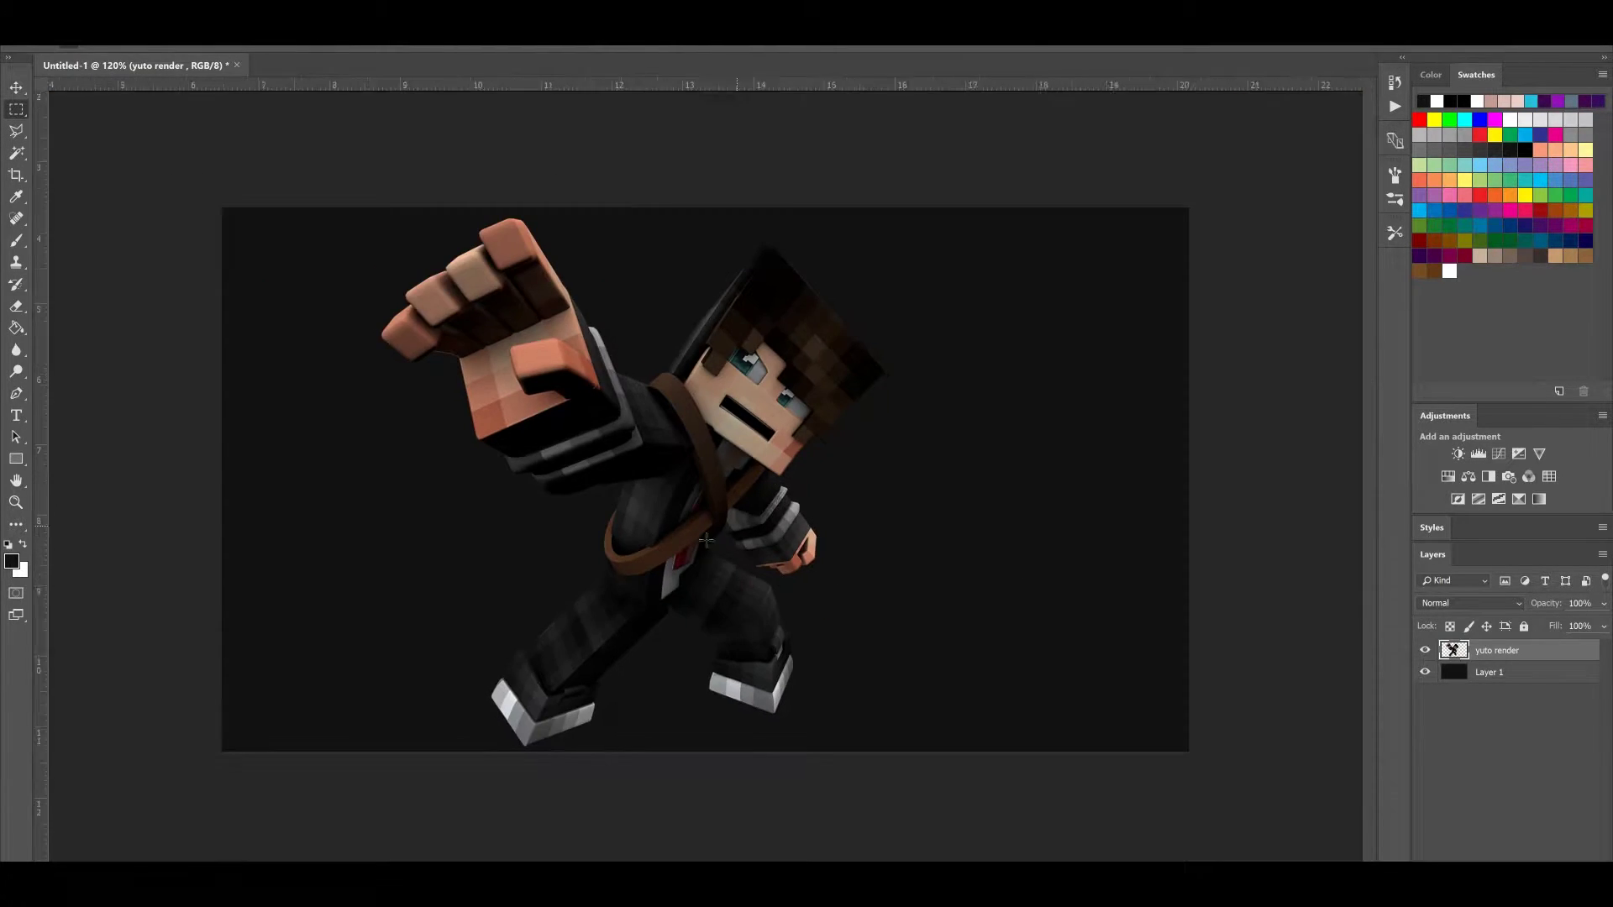
# Examine the render around the torso, raised arm and hand for remaining edge flaws
pyautogui.scroll(5, 724, 533)
pyautogui.hscroll(-6, 763, 592)
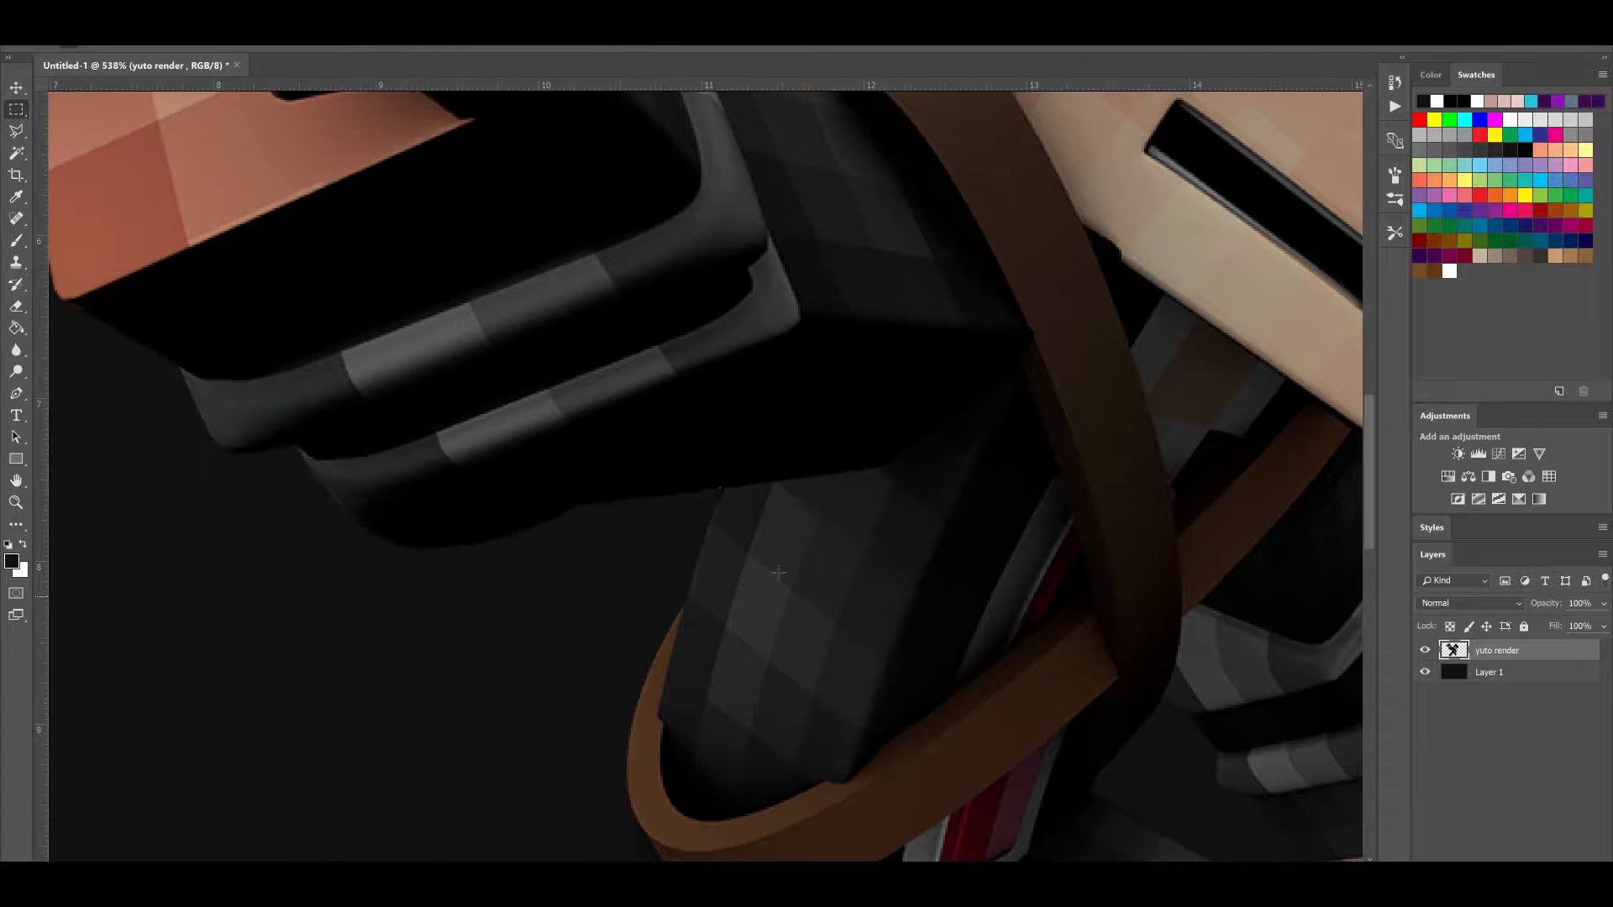
pyautogui.scroll(6, 812, 572)
pyautogui.scroll(-5, 812, 570)
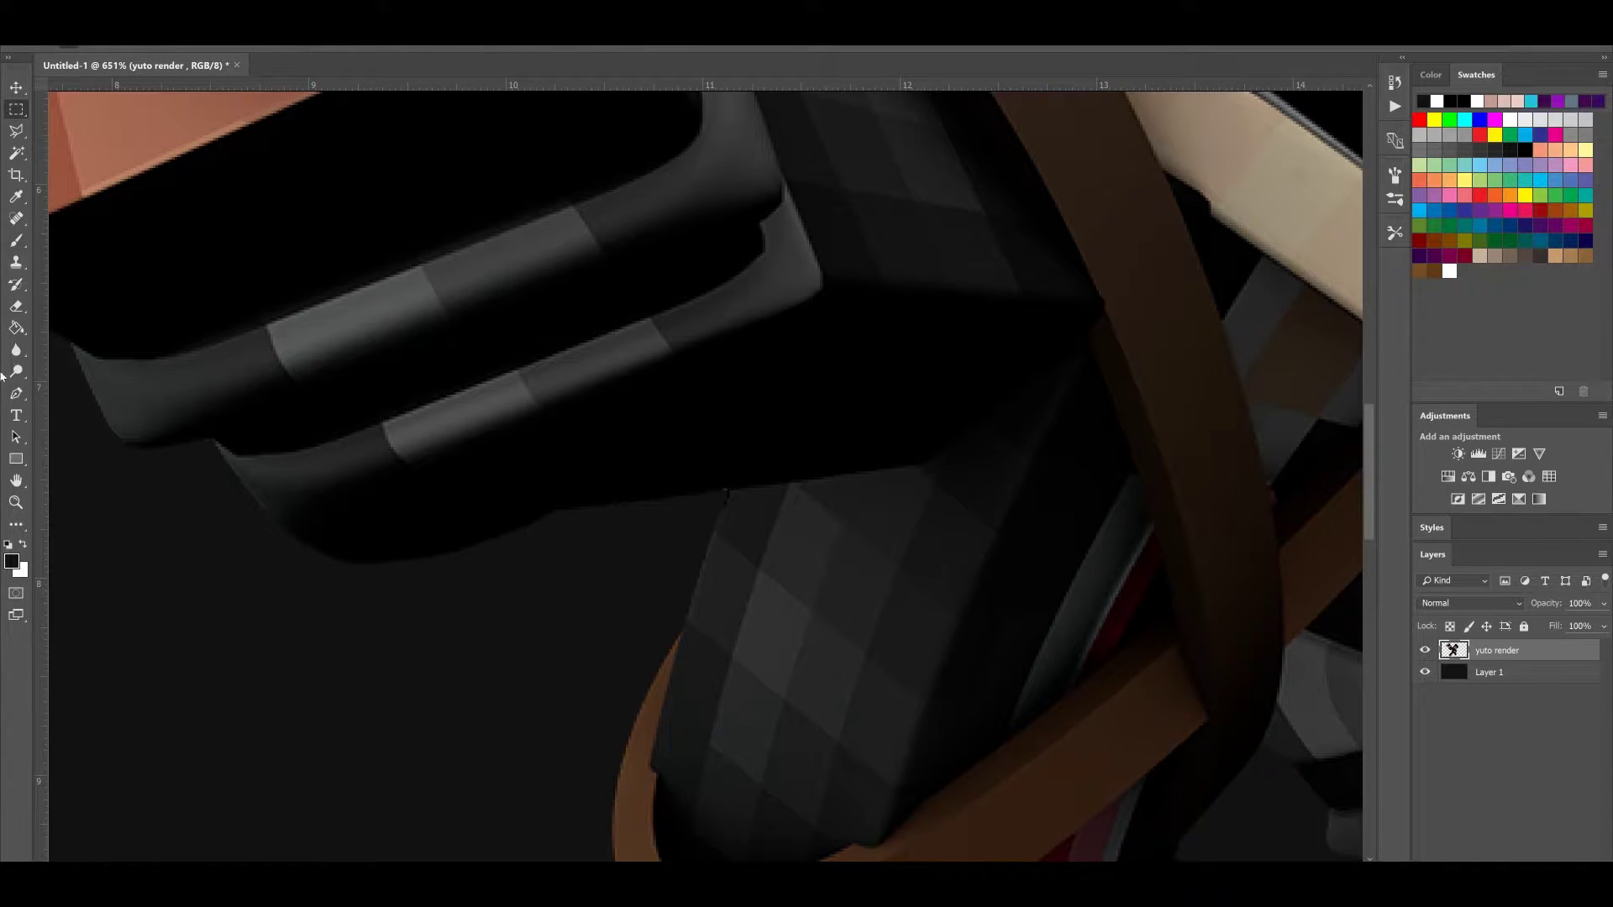
pyautogui.click(16, 350)
pyautogui.click(16, 109)
pyautogui.scroll(-10, 754, 464)
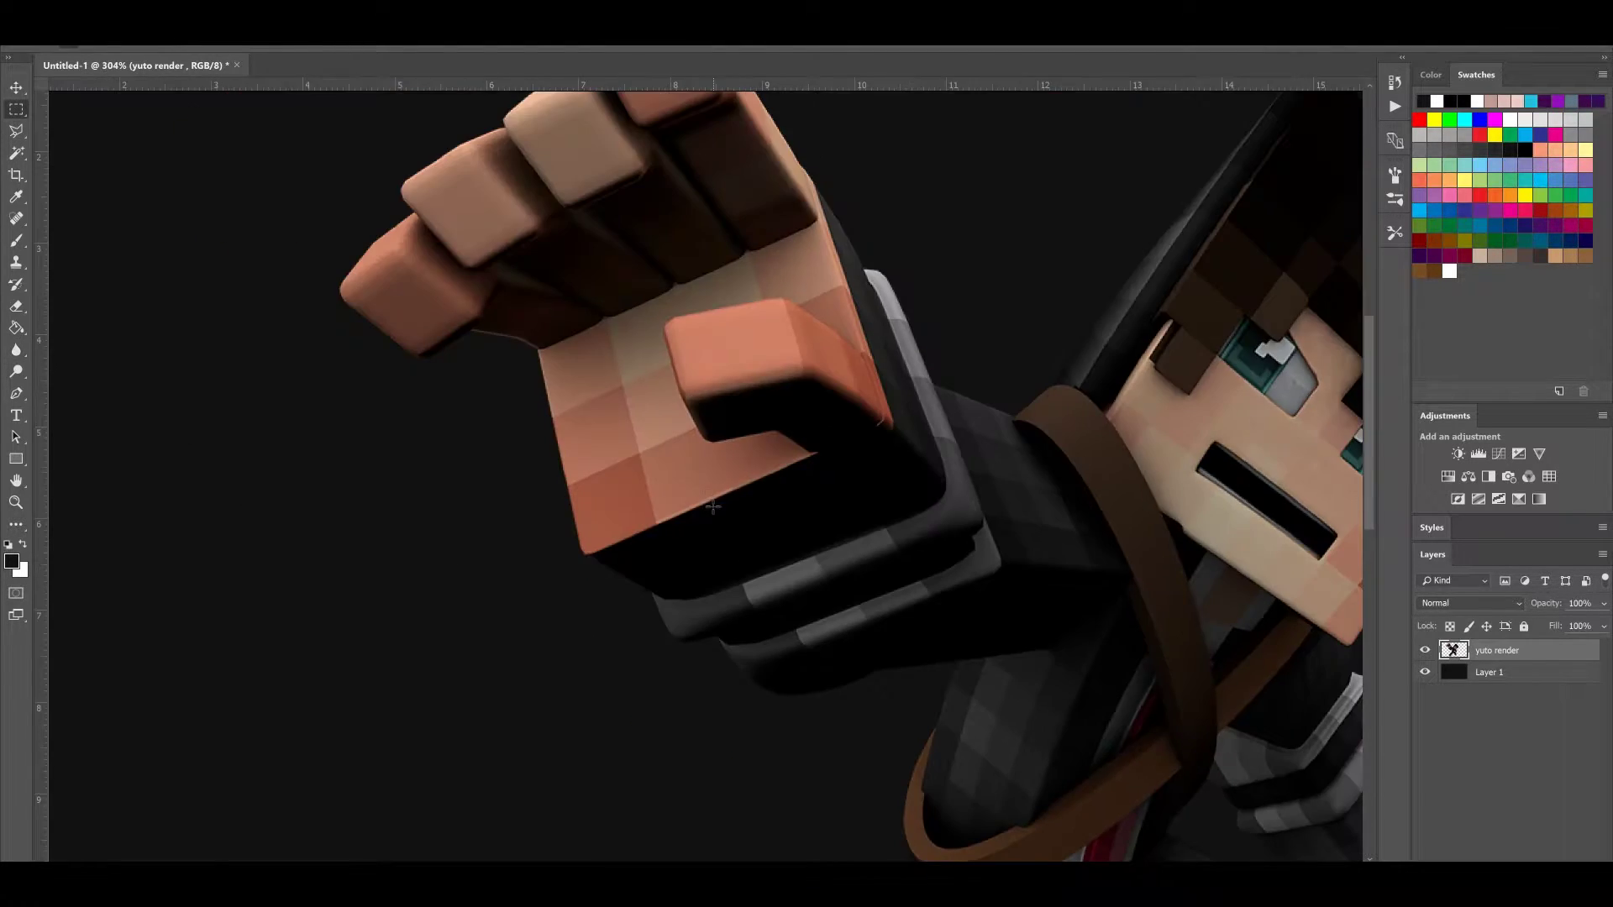
pyautogui.scroll(5, 753, 466)
pyautogui.scroll(-2, 754, 465)
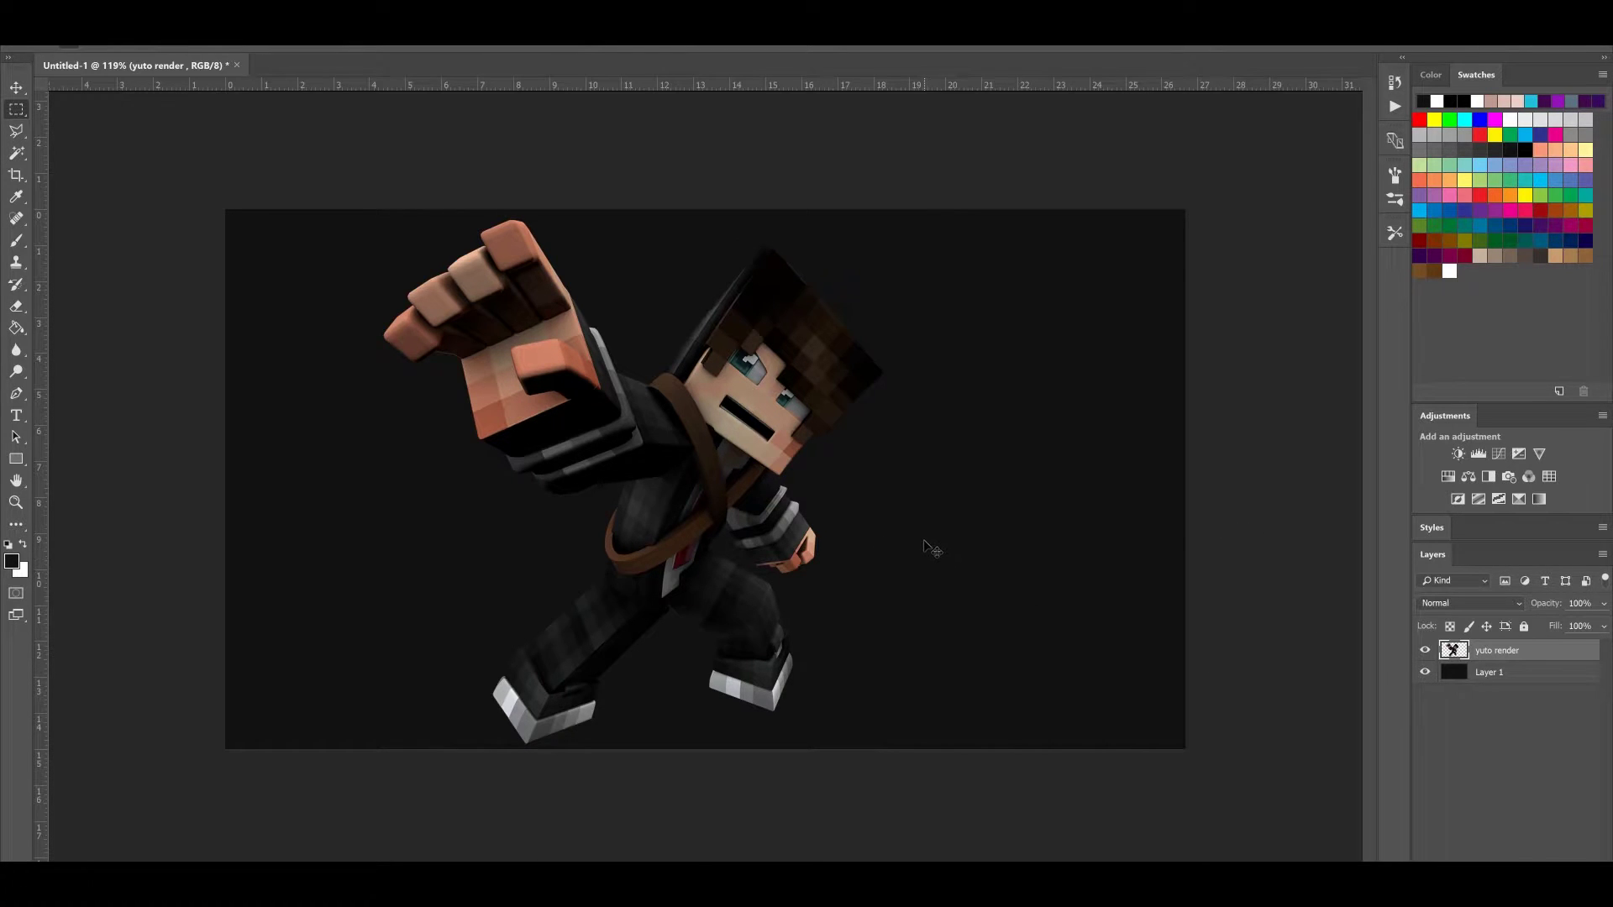
# Duplicate the yuto render layer three times
pyautogui.hotkey('ctrl', 'j')
pyautogui.hotkey('ctrl', 'j')
pyautogui.hotkey('ctrl', 'j')
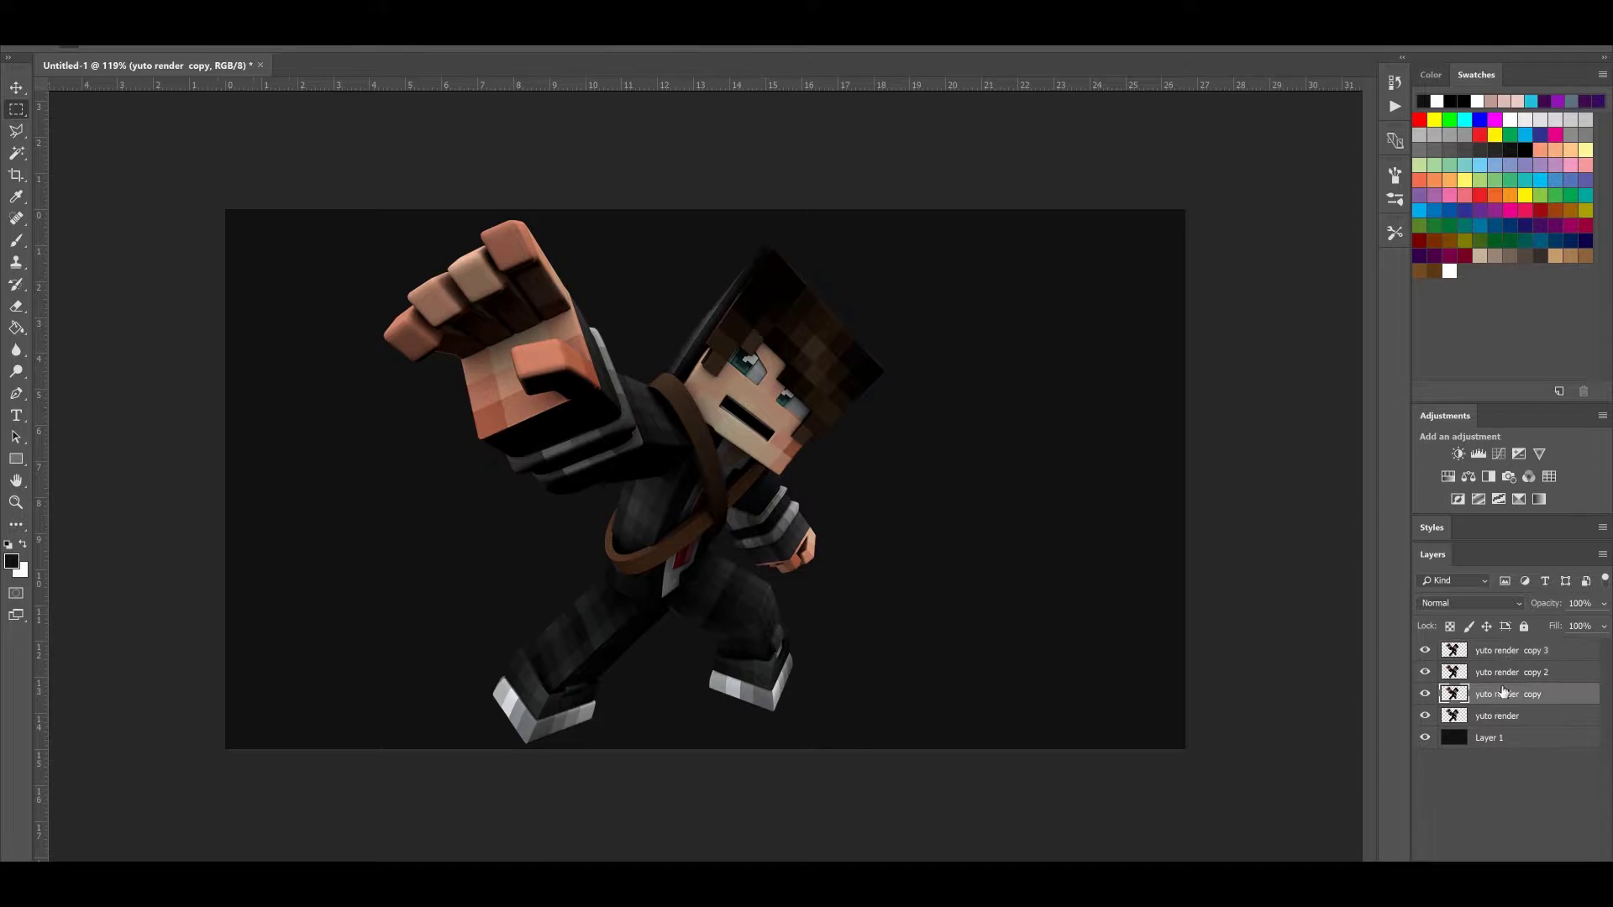
# Apply the Glowing Edges filter to the yuto render copy layer with Edge Width 2, Edge Brightness 6 and Smoothness 5
pyautogui.click(1504, 676)
pyautogui.click(1503, 694)
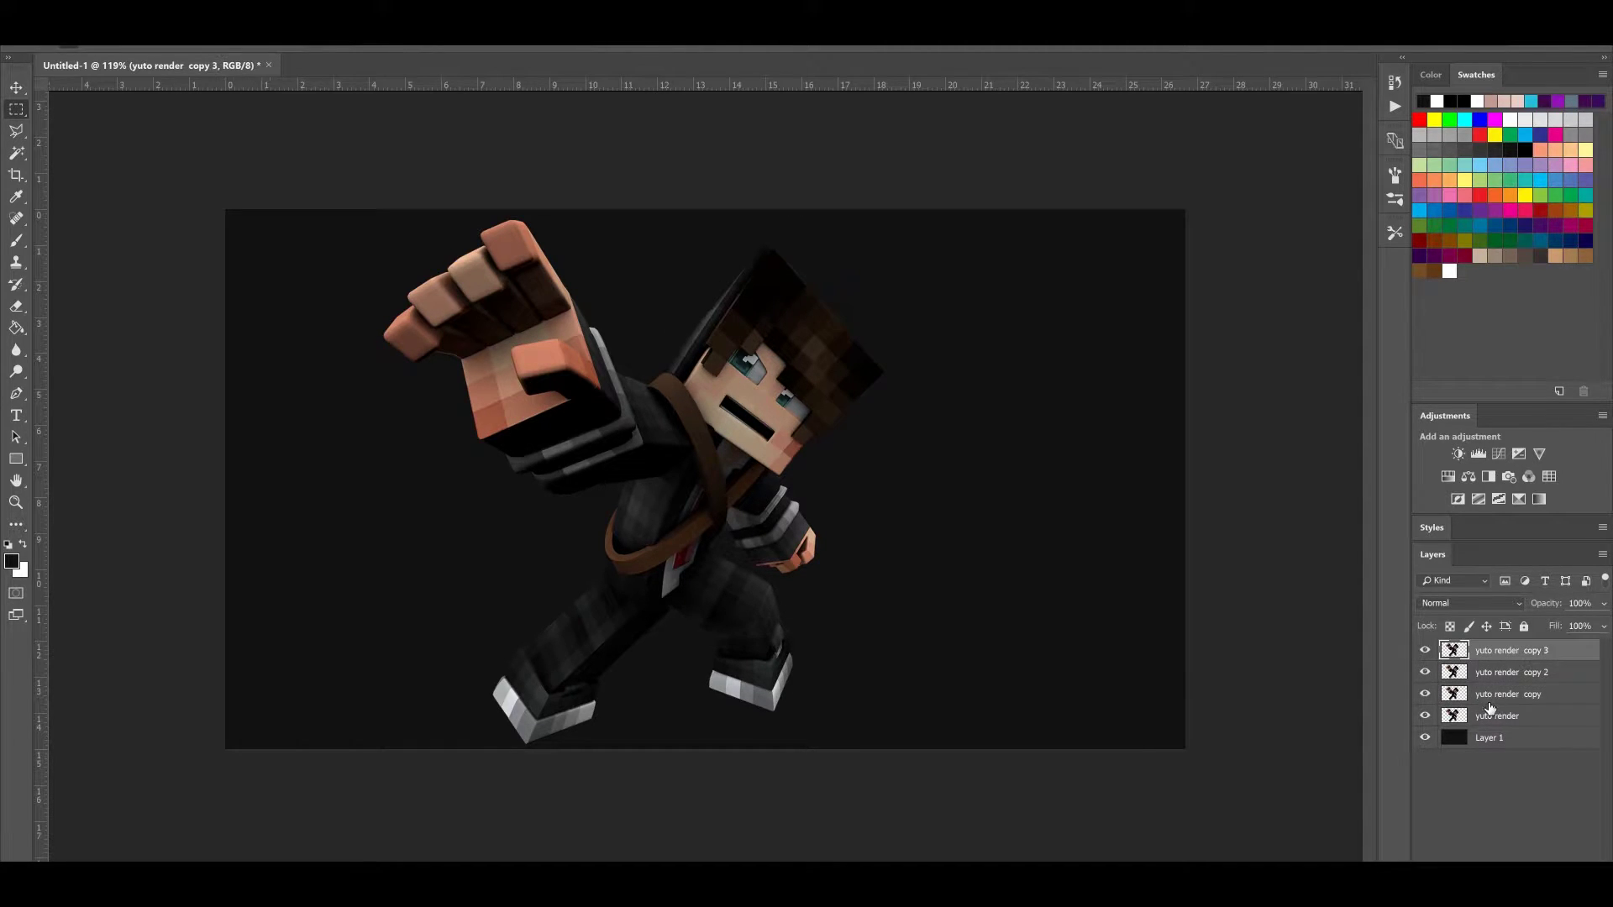
pyautogui.click(1515, 710)
pyautogui.click(1512, 695)
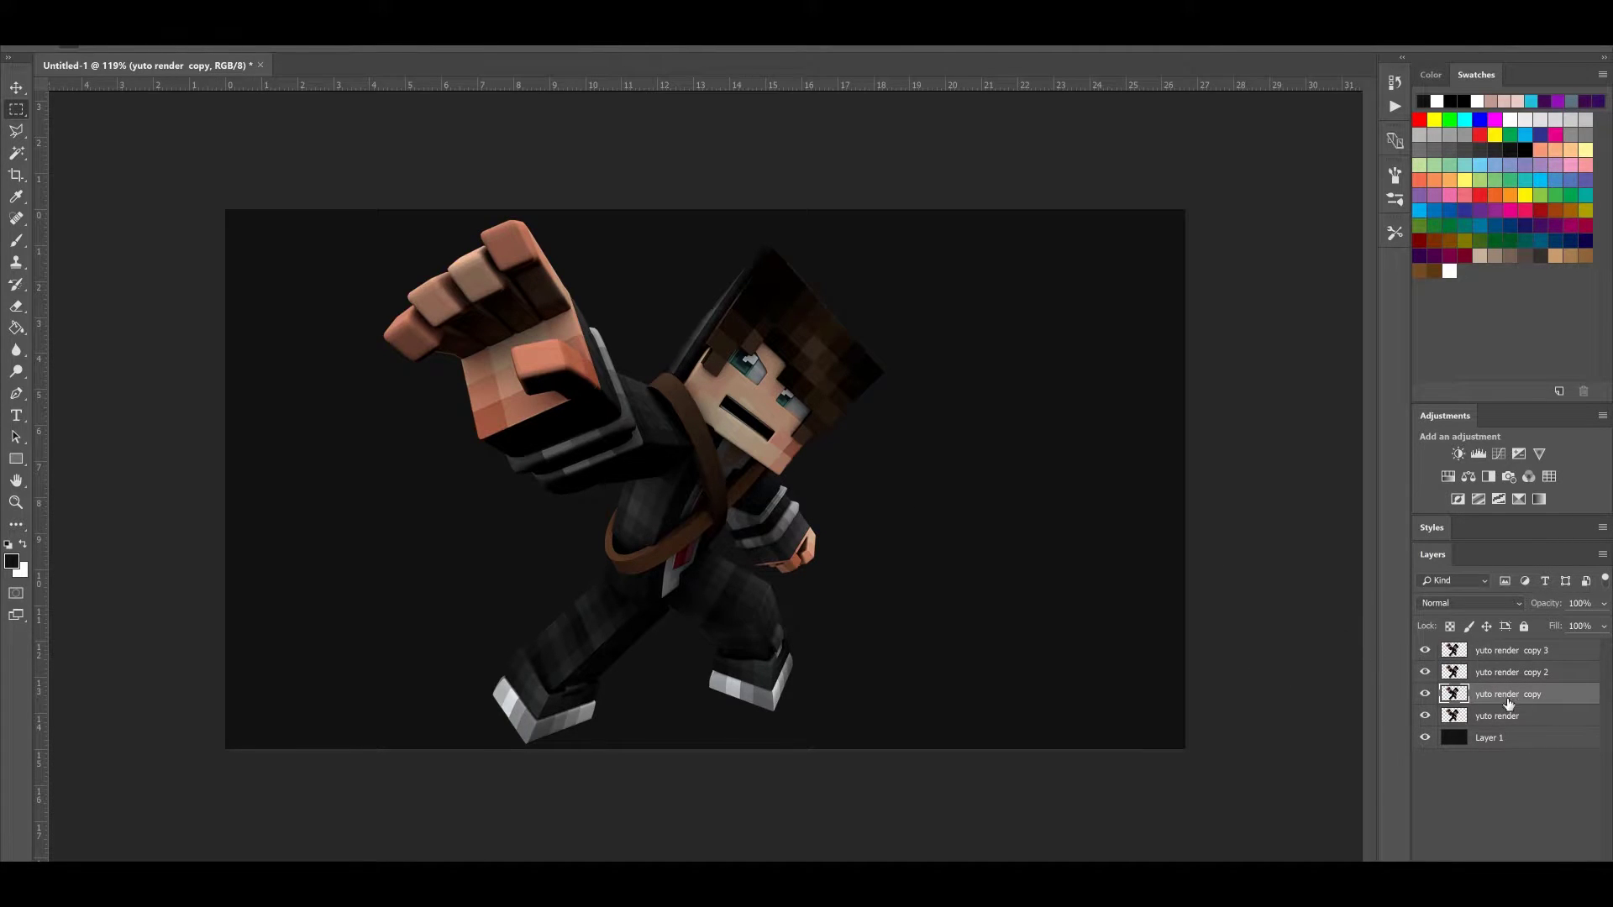
pyautogui.click(262, 11)
pyautogui.click(280, 63)
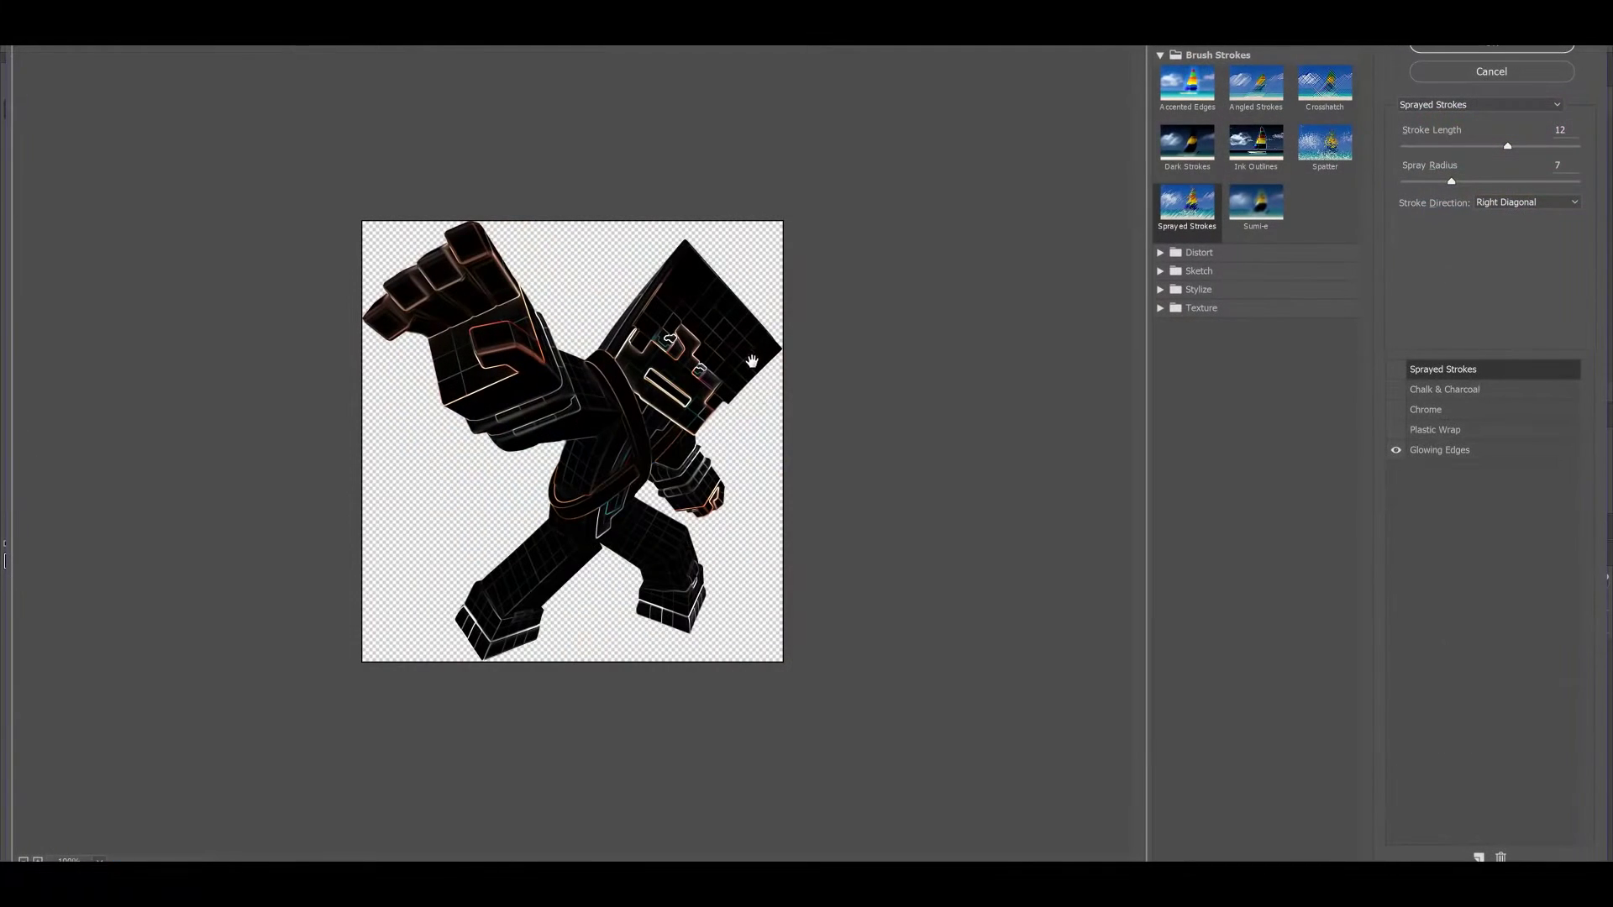
pyautogui.click(1437, 450)
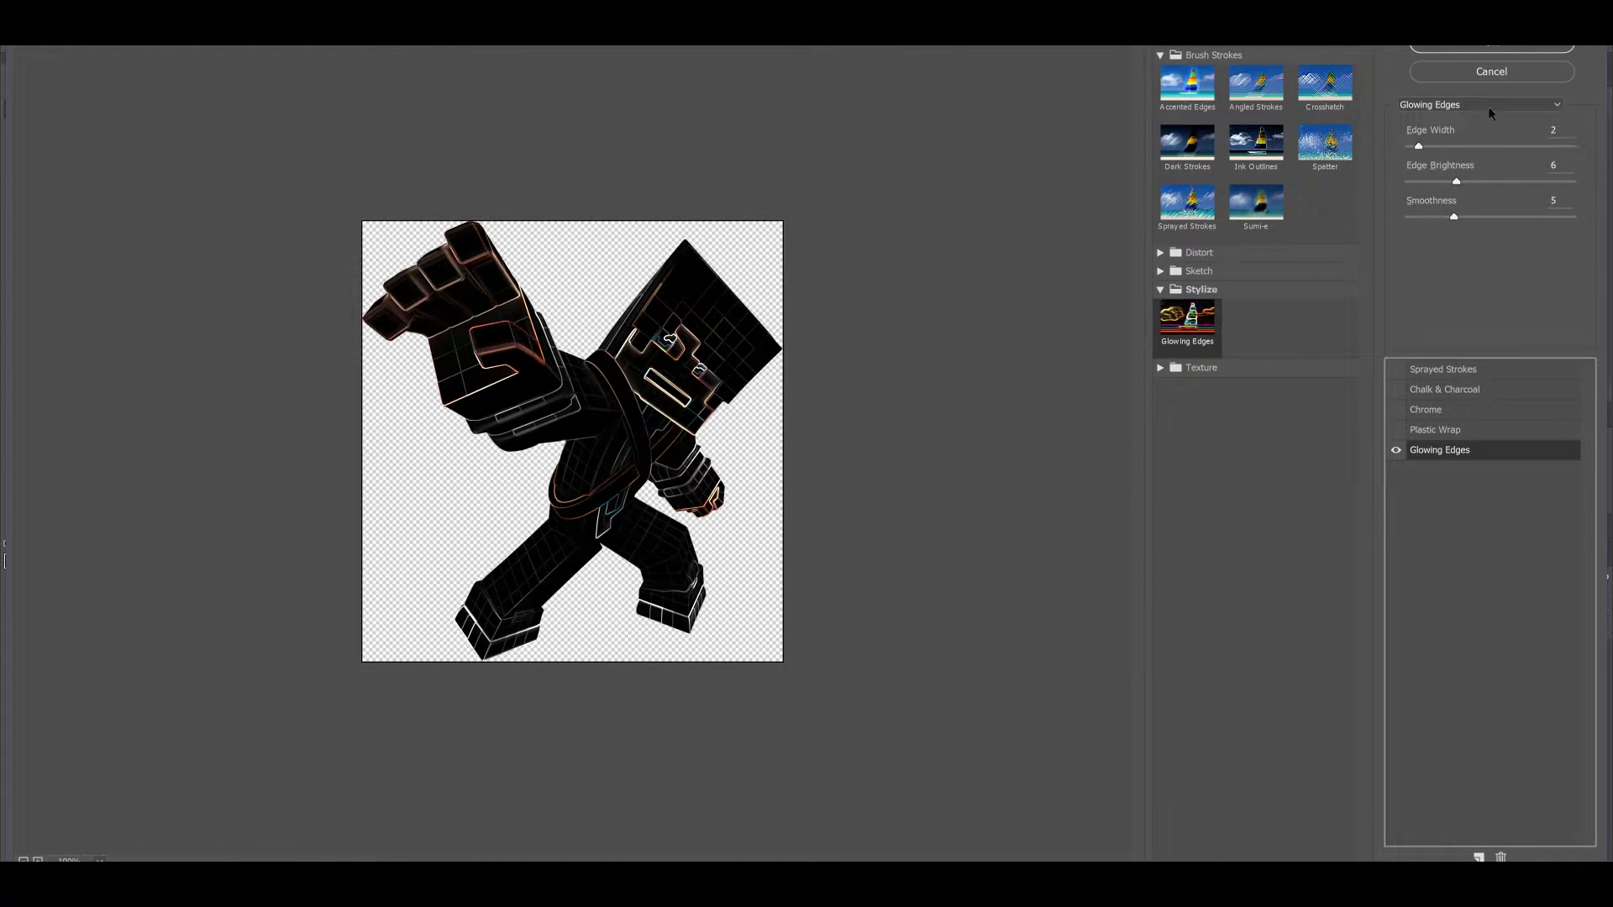
pyautogui.click(1491, 43)
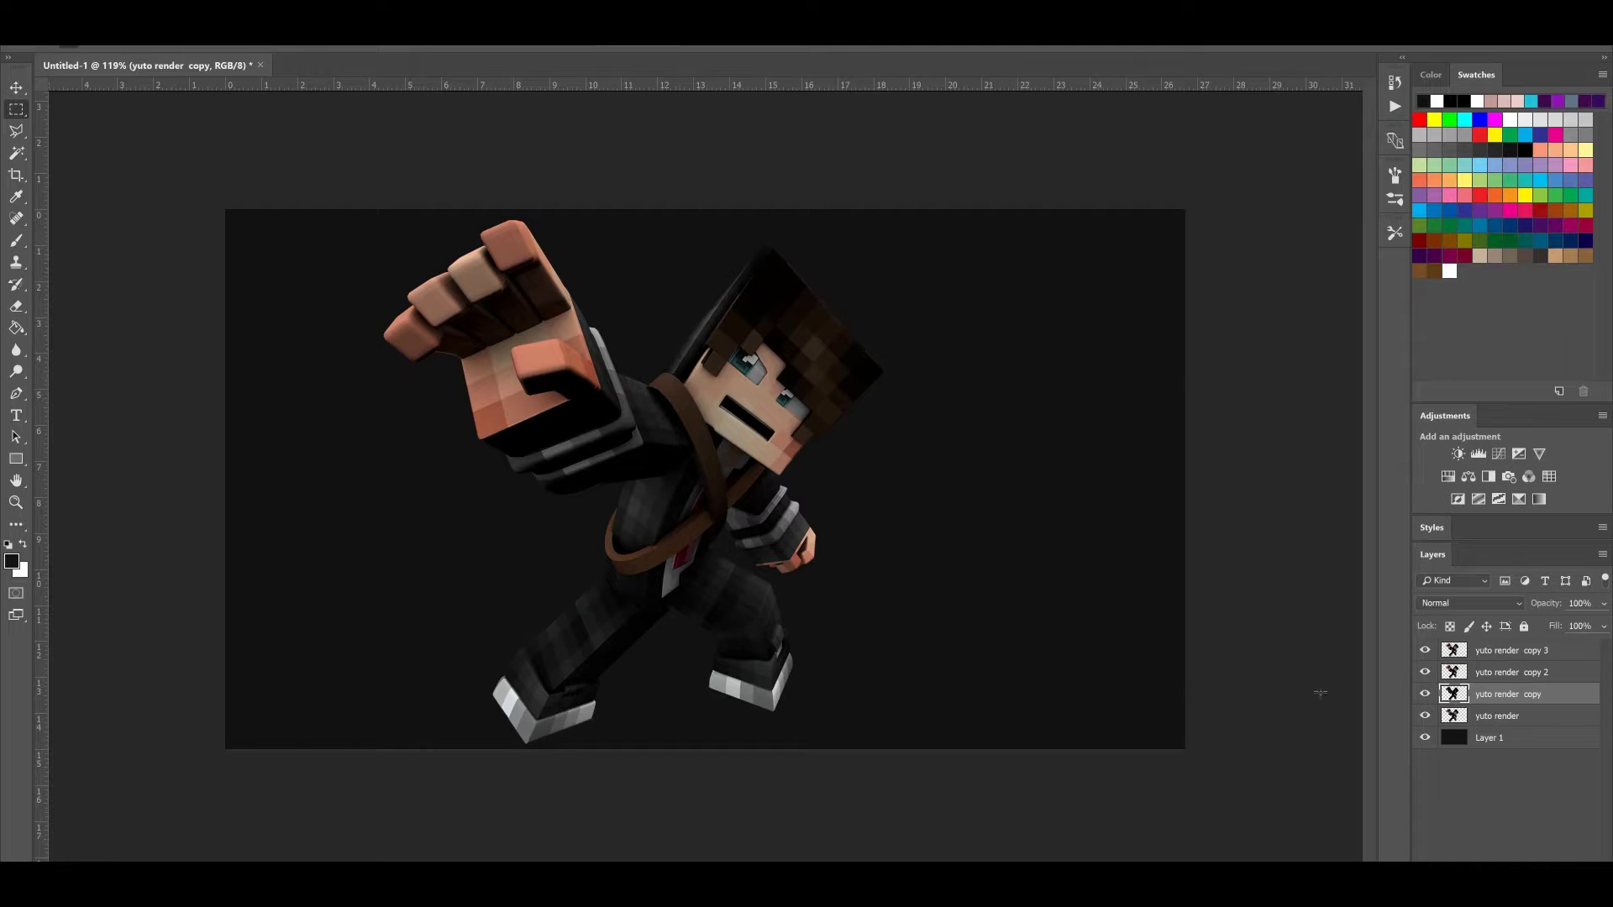
# Hide the two upper copies and set the yuto render copy layer to Color Dodge blending at 9% opacity
pyautogui.click(1425, 672)
pyautogui.click(1424, 650)
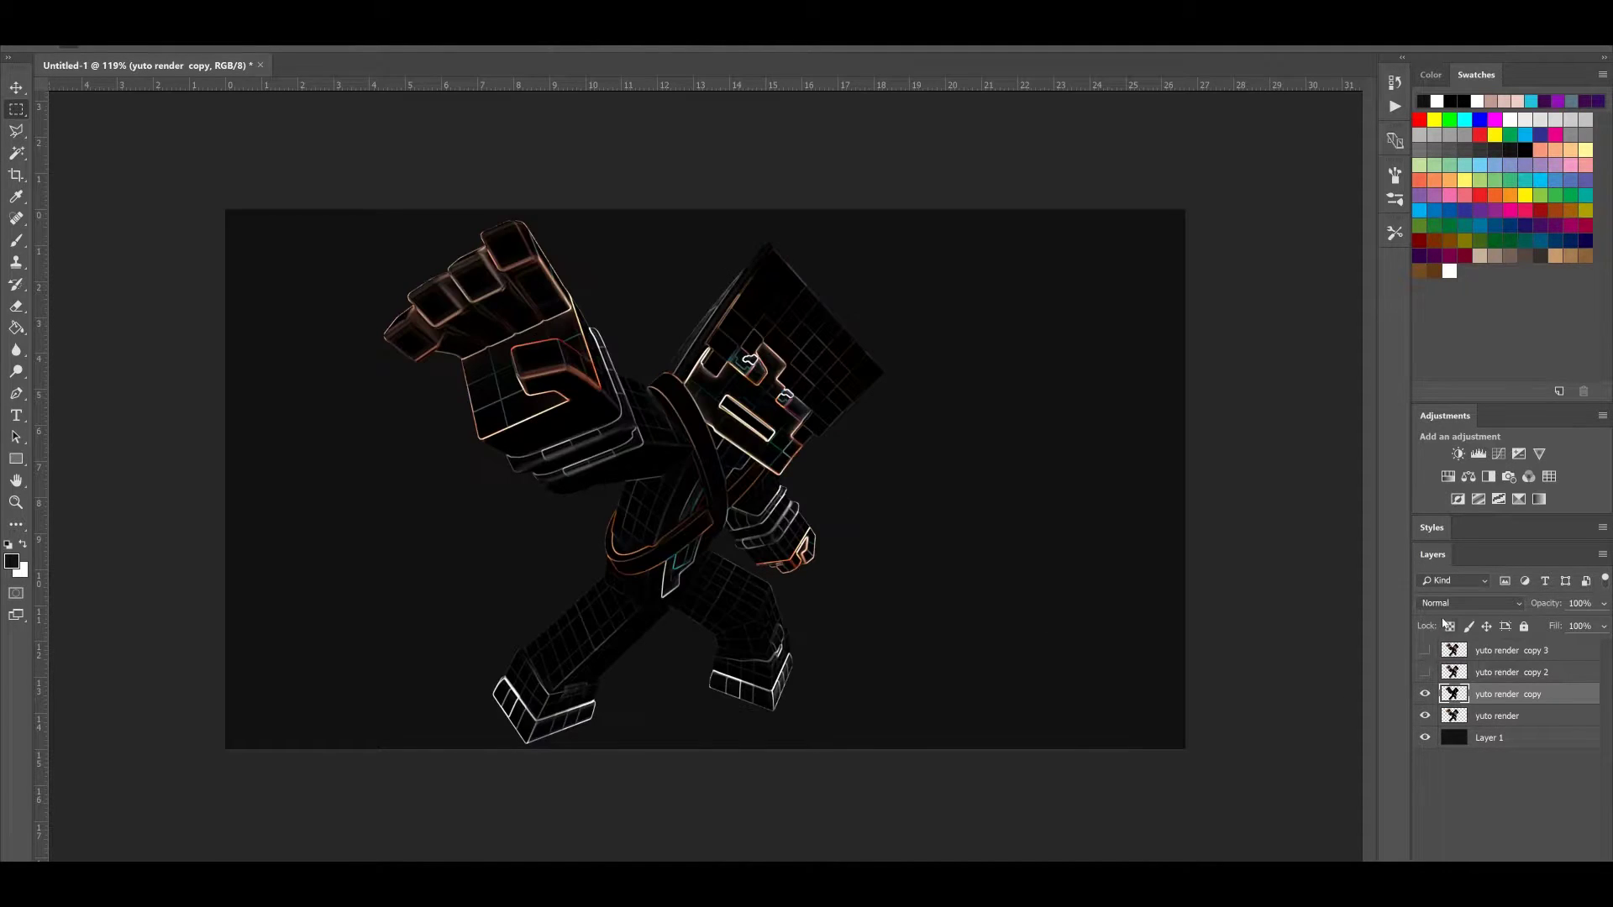
pyautogui.click(1447, 603)
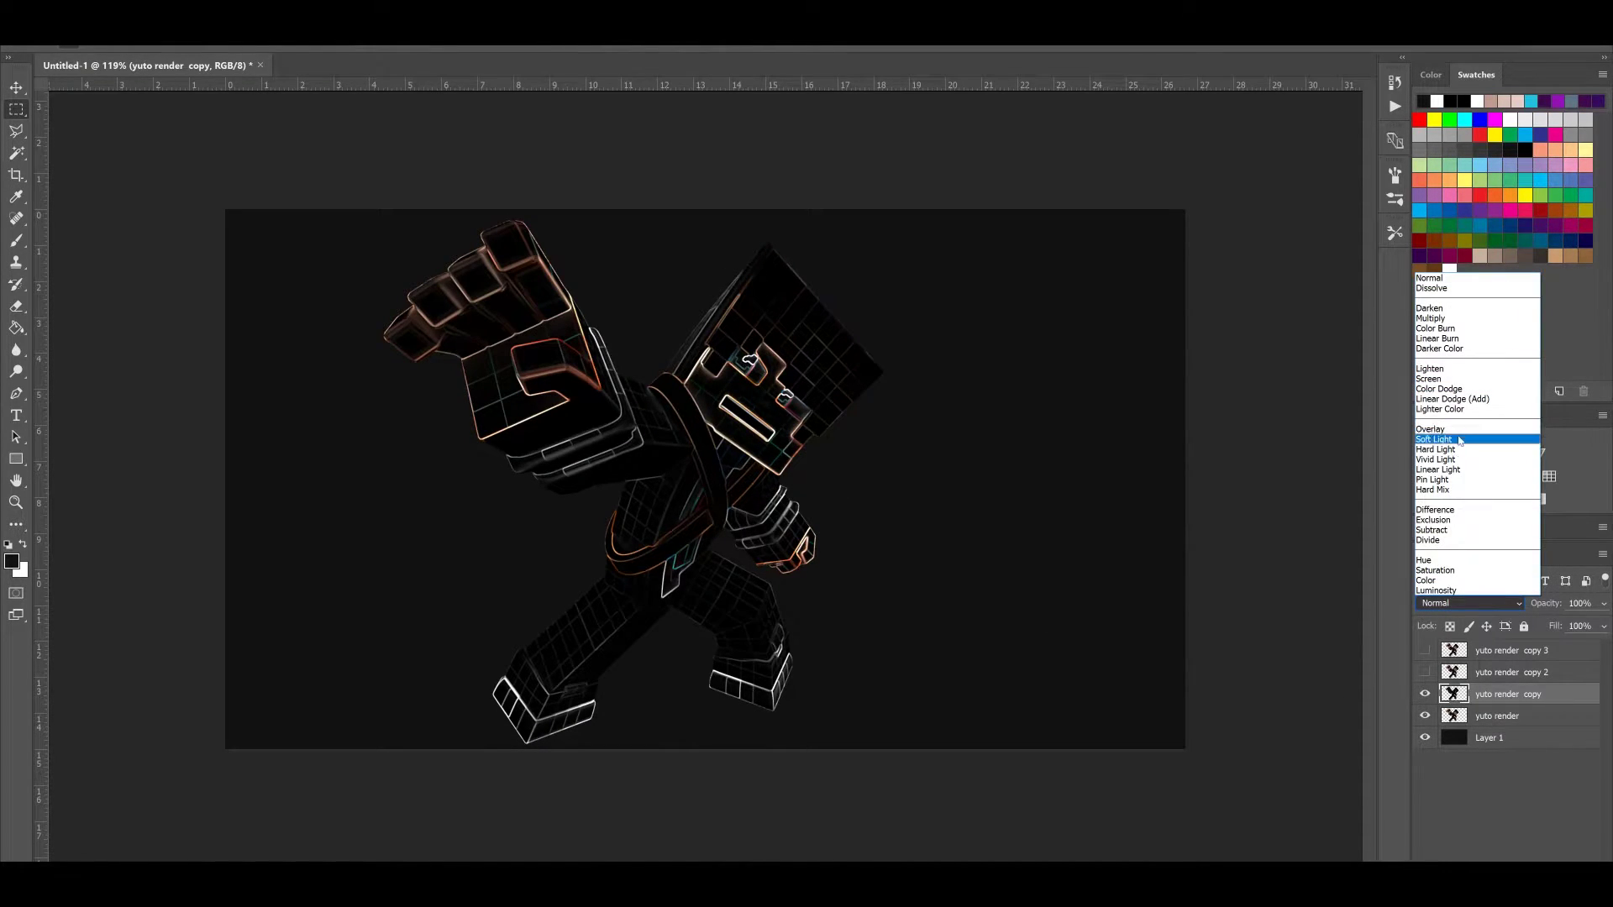
pyautogui.click(1457, 389)
pyautogui.click(1603, 603)
pyautogui.moveTo(1573, 623); pyautogui.dragTo(1530, 624)
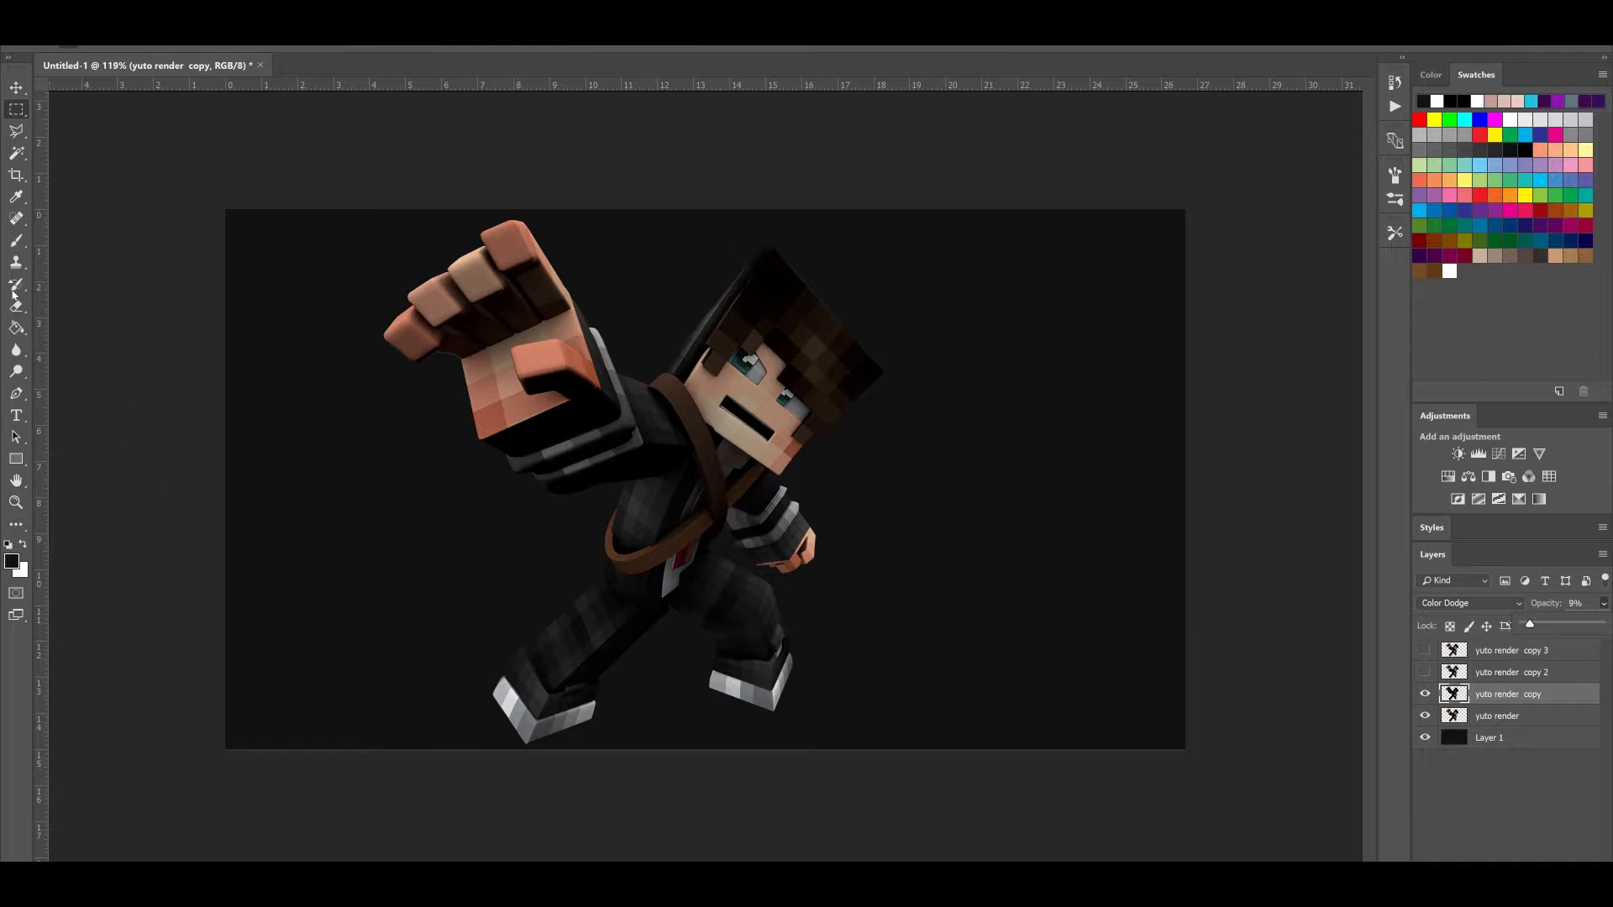
pyautogui.click(17, 350)
pyautogui.click(16, 372)
pyautogui.click(17, 437)
pyautogui.click(16, 306)
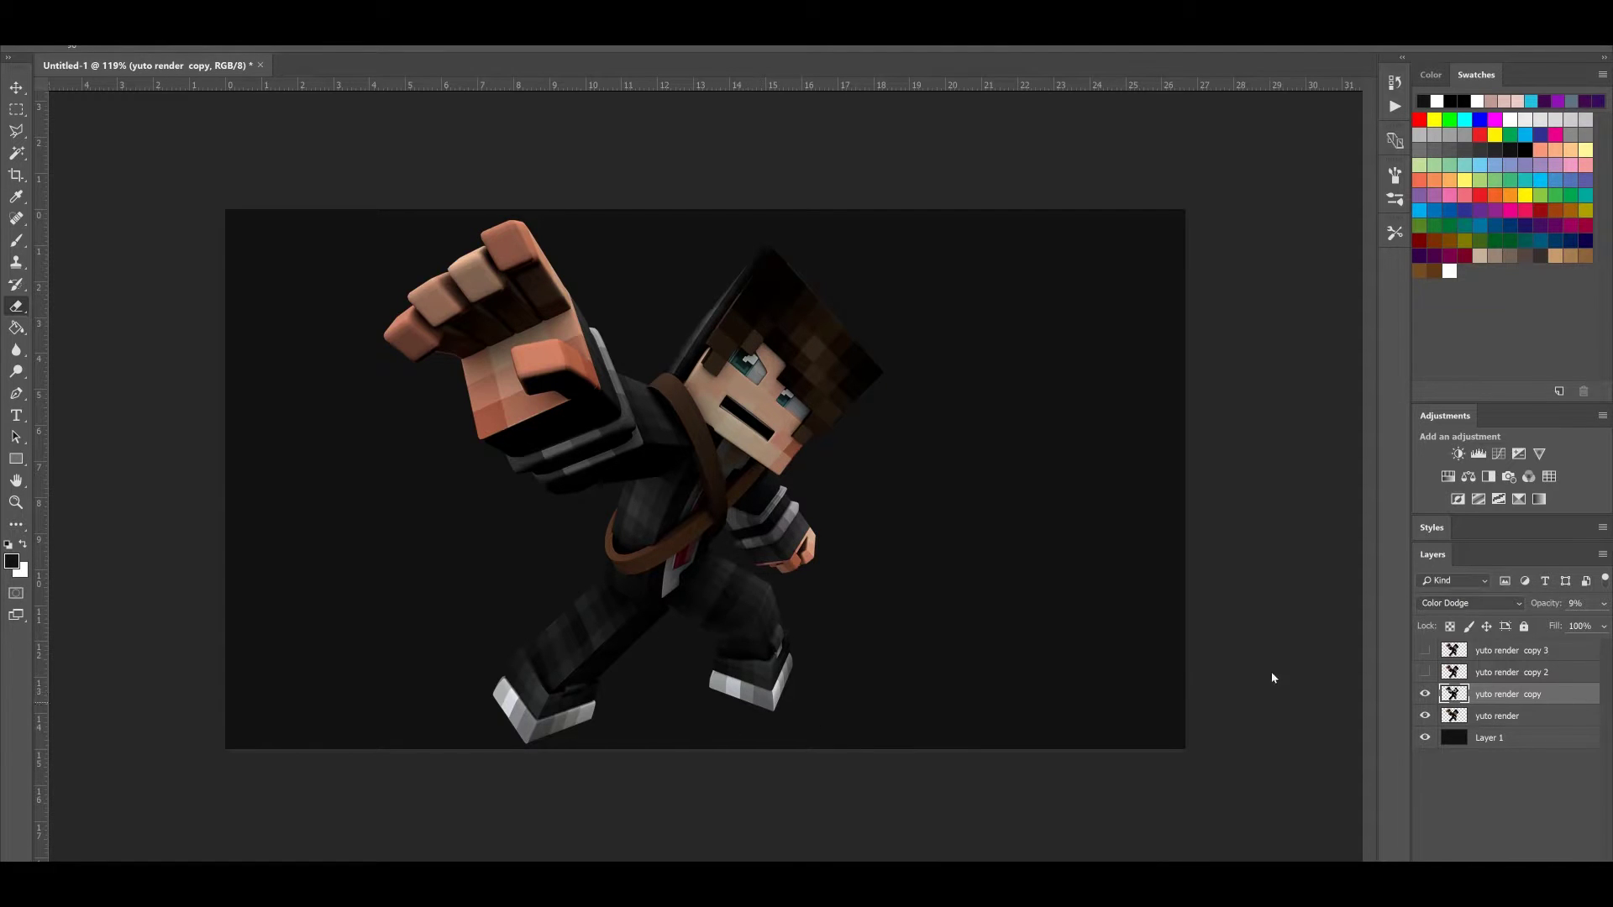
# Compare the render with and without the yuto render copy layer, and set that layer's opacity to 34%
pyautogui.click(1424, 696)
pyautogui.click(1424, 696)
pyautogui.click(1425, 696)
pyautogui.click(1425, 696)
pyautogui.click(1604, 602)
pyautogui.moveTo(1530, 622); pyautogui.dragTo(1552, 628)
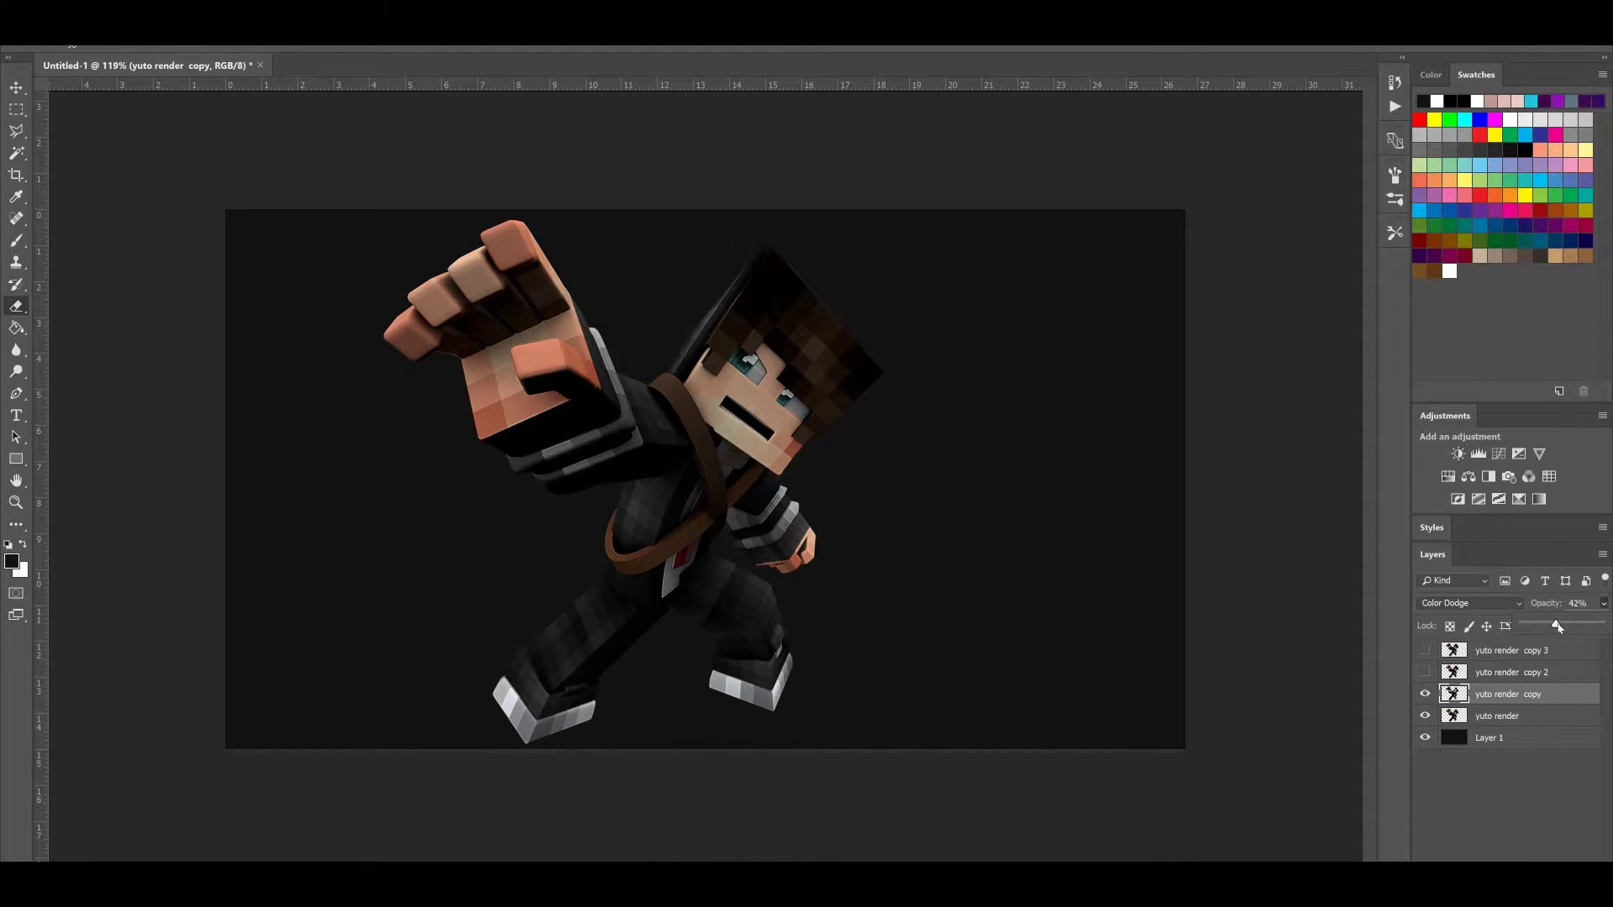
pyautogui.moveTo(1556, 628); pyautogui.dragTo(1550, 628)
pyautogui.click(701, 415)
# Show the yuto render copy 2 layer and apply the Plastic Wrap filter with Highlight Strength 15, Detail 10 and Smoothness 5
pyautogui.click(1499, 672)
pyautogui.click(1424, 672)
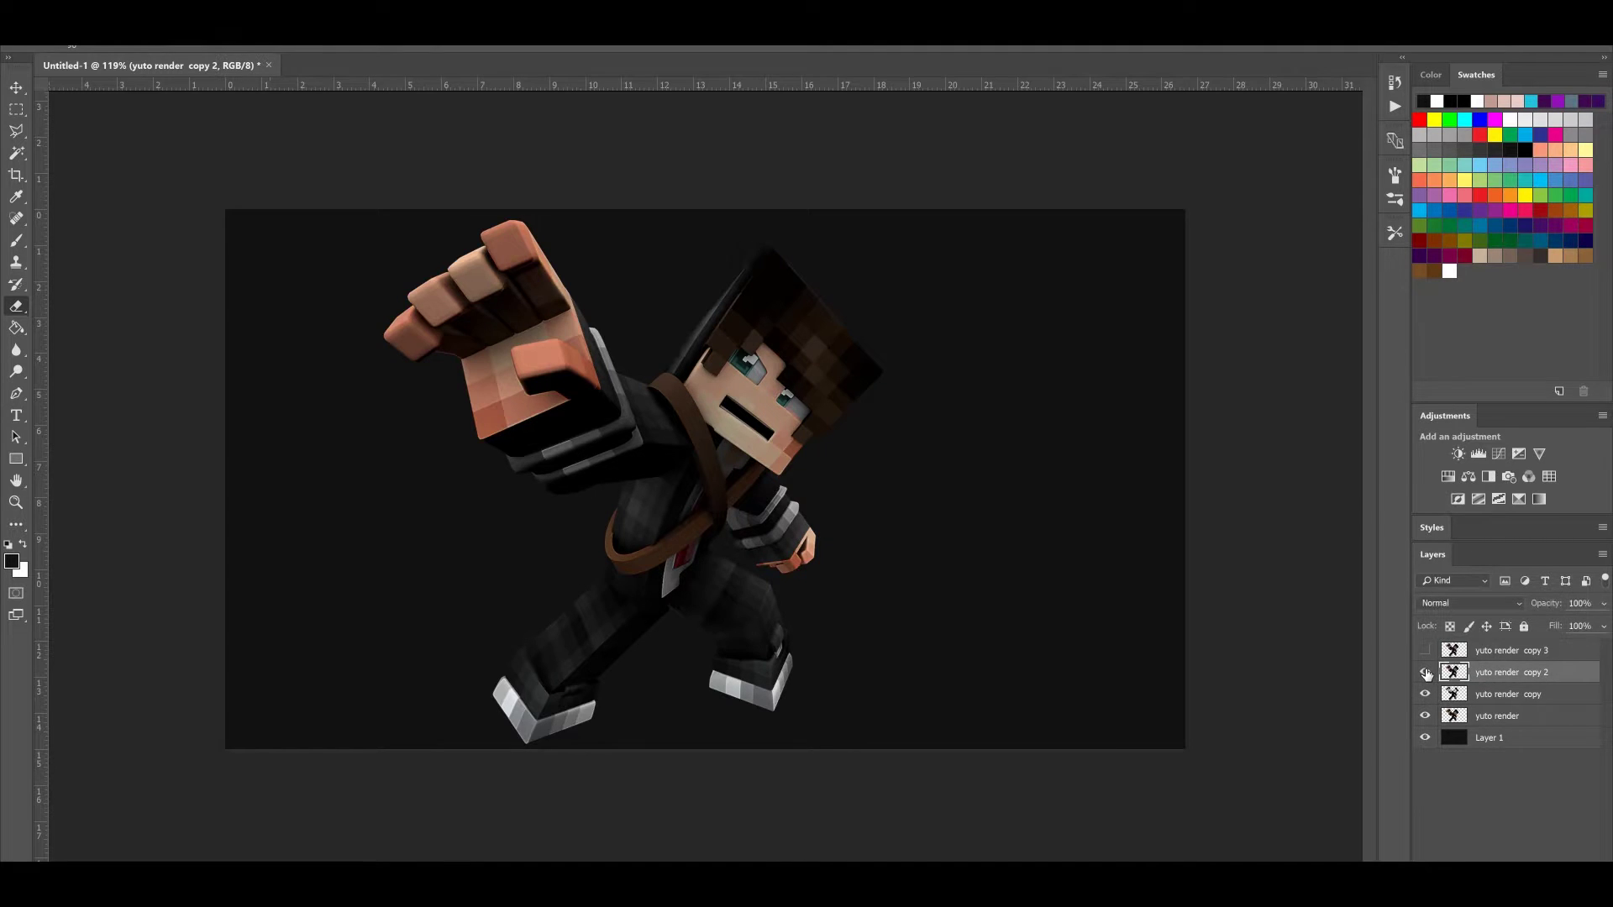
pyautogui.click(262, 11)
pyautogui.click(276, 63)
pyautogui.click(1428, 429)
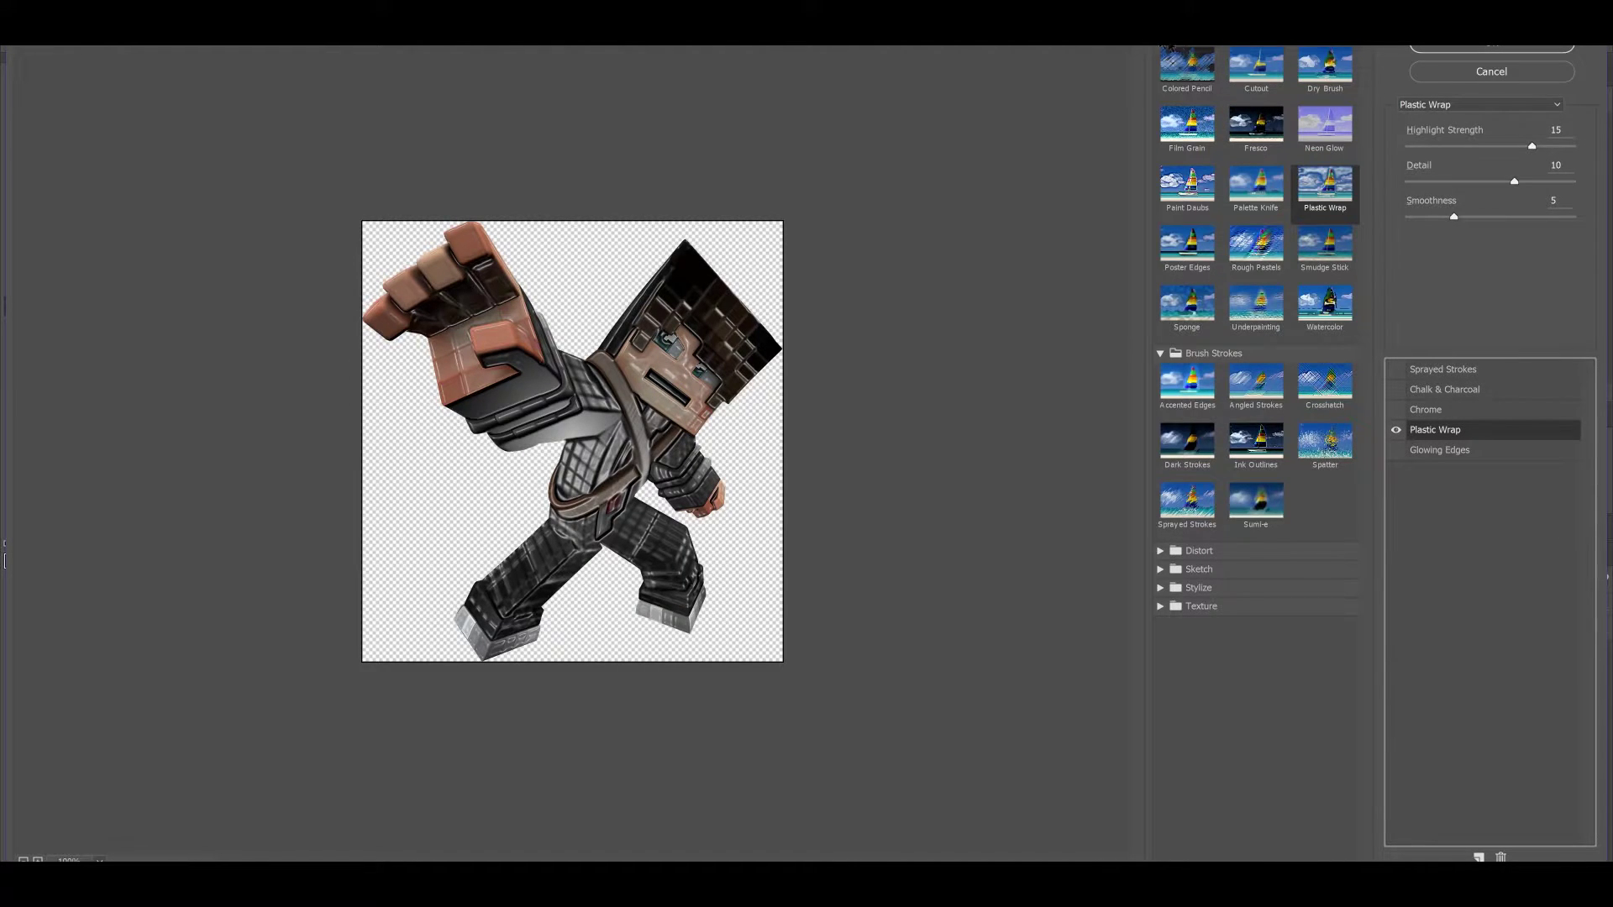
pyautogui.click(1526, 171)
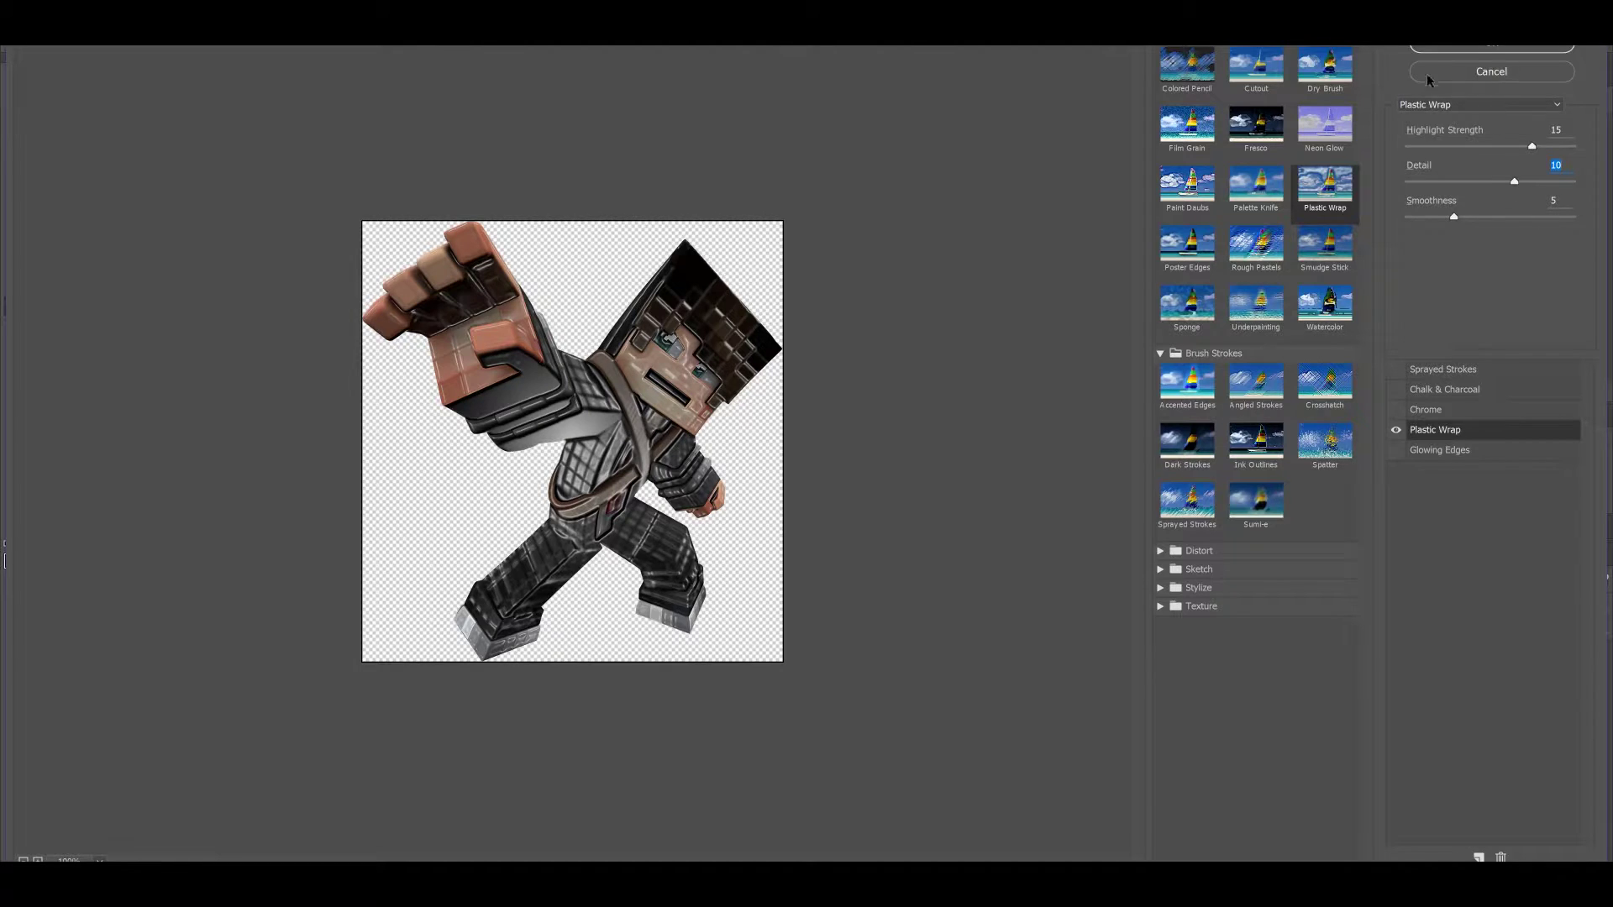
pyautogui.click(1468, 48)
# Set the yuto render copy 2 layer to Overlay blending at 25% opacity
pyautogui.click(1456, 602)
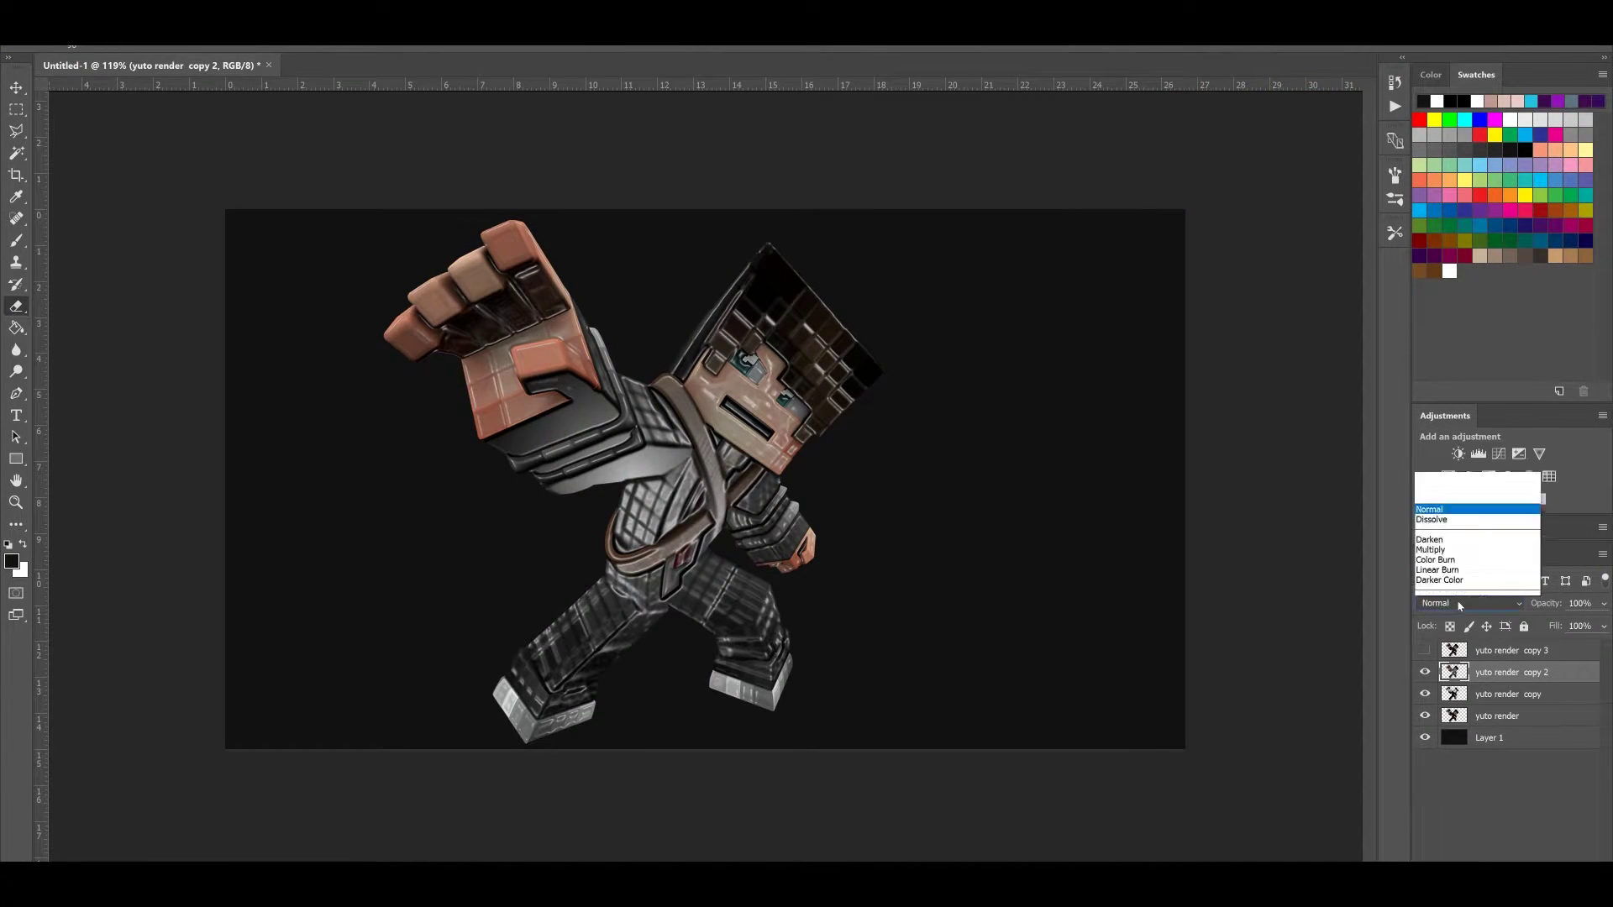
pyautogui.click(1472, 440)
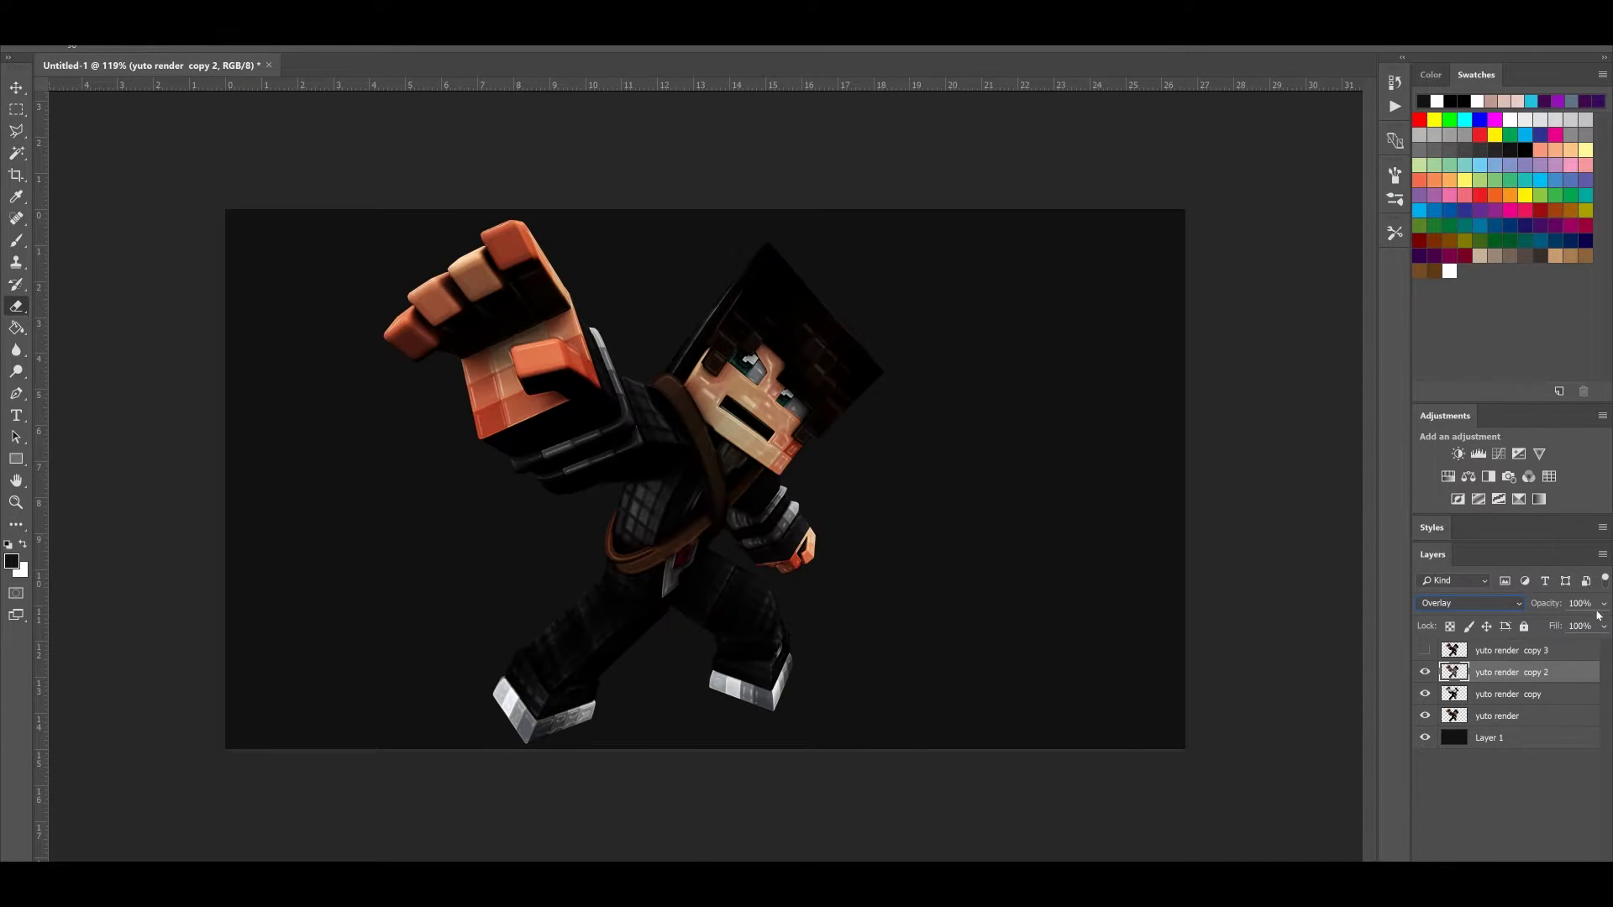
pyautogui.write('25')
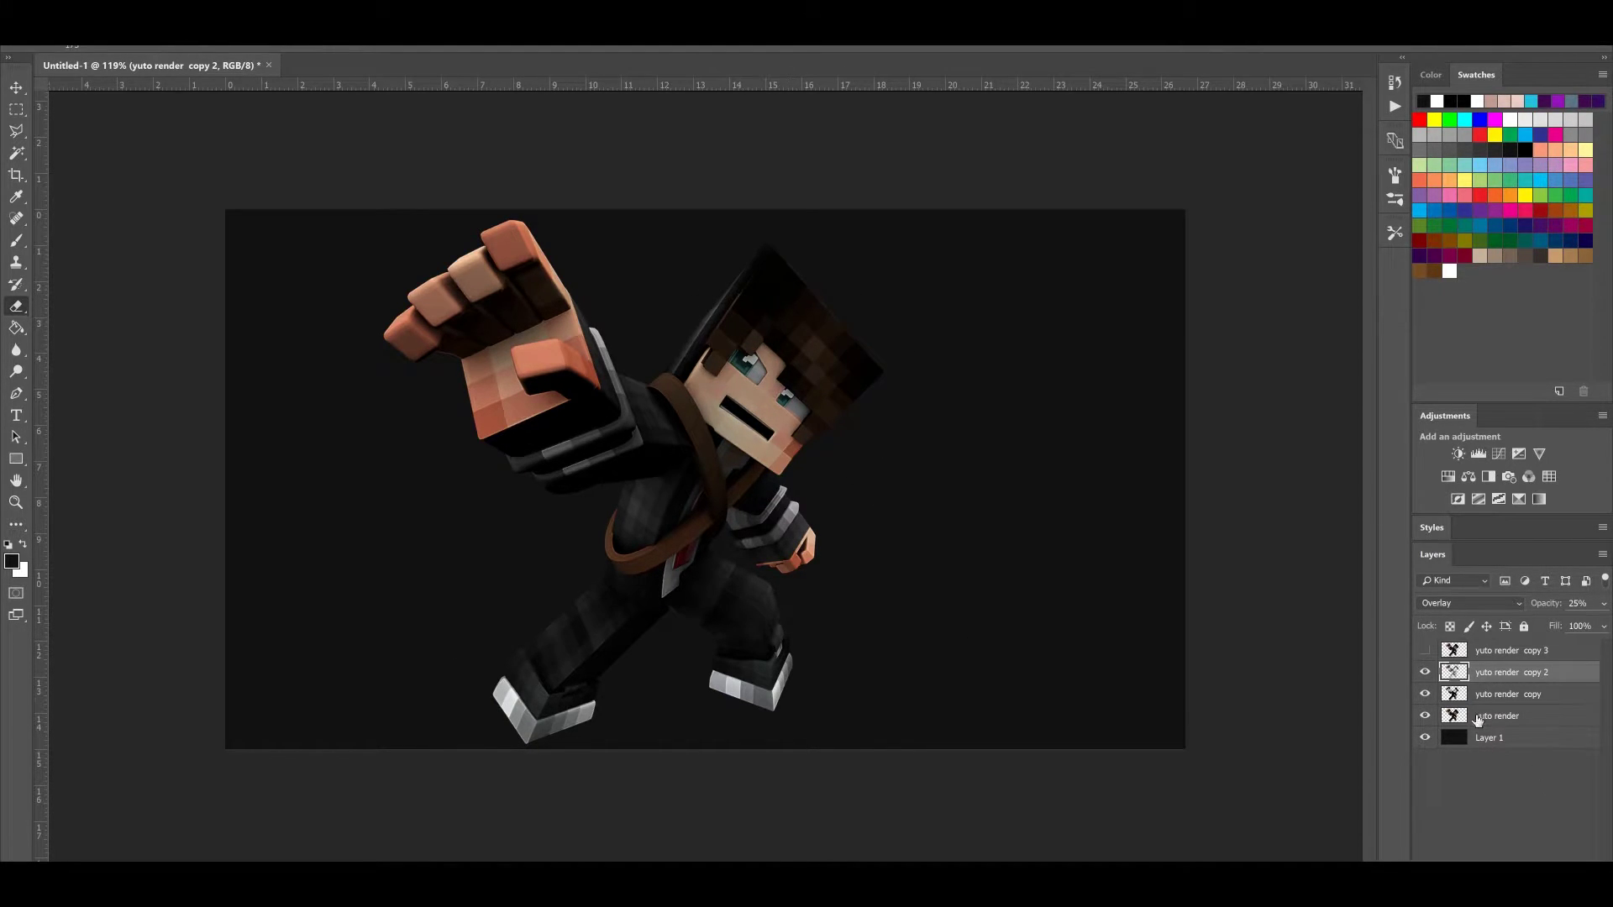
# Compare the render with and without the Color Dodge copy layer
pyautogui.click(1426, 693)
pyautogui.click(1425, 694)
pyautogui.click(1427, 694)
pyautogui.click(1426, 693)
pyautogui.click(1425, 694)
pyautogui.click(1425, 694)
pyautogui.click(1465, 702)
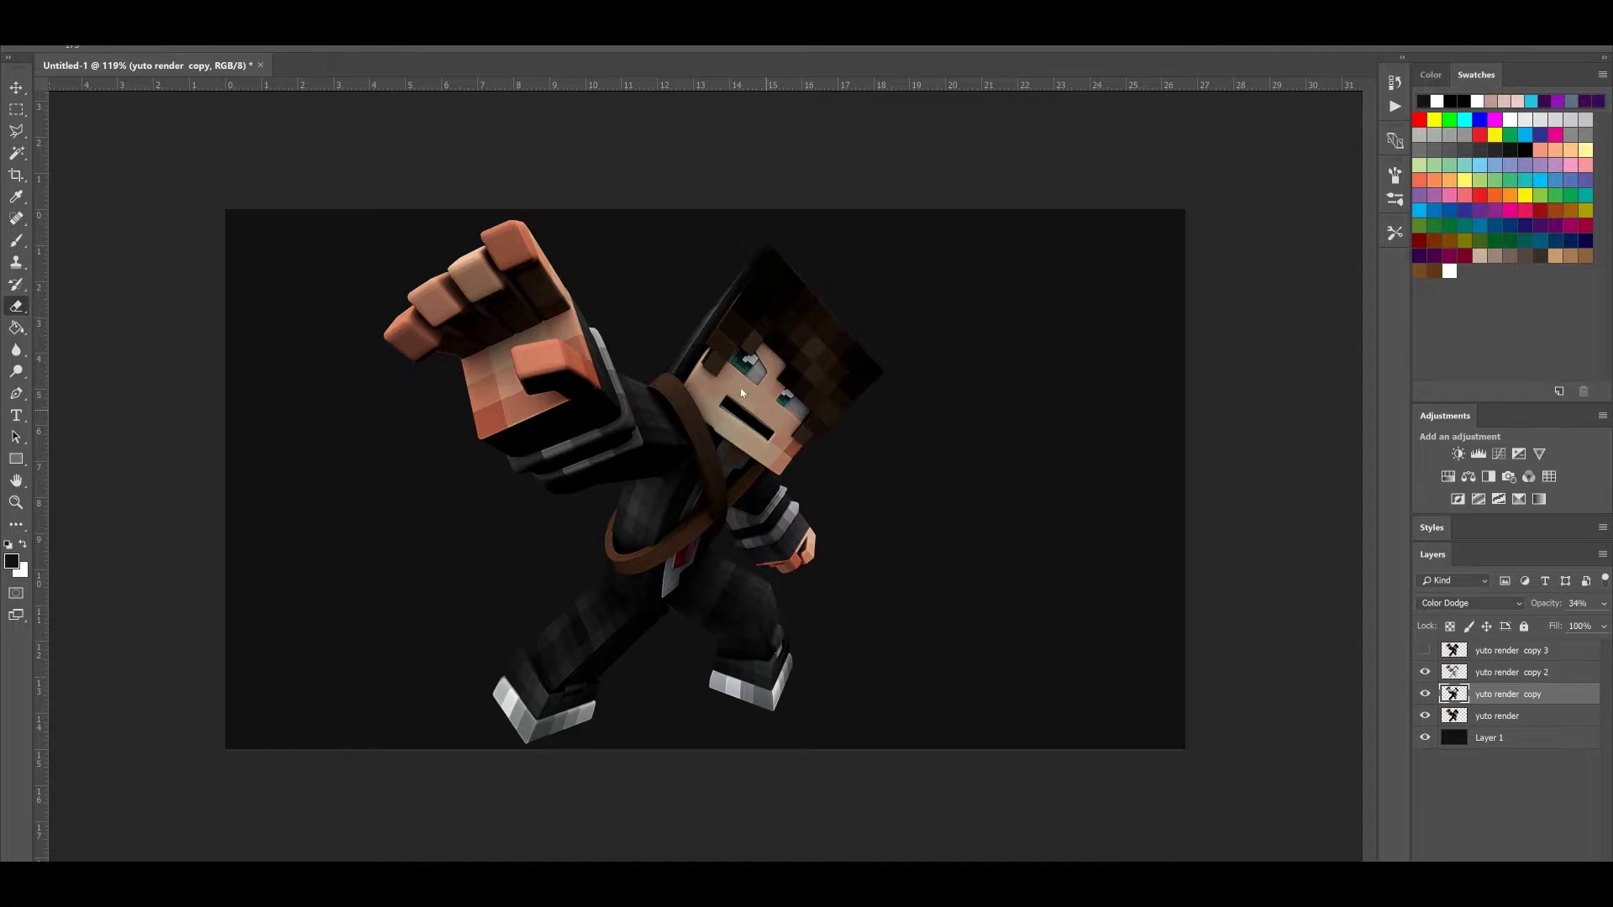
# Show the yuto render copy 3 layer and apply the Chrome filter with Detail 4 and Smoothness 7
pyautogui.click(1424, 650)
pyautogui.click(1563, 651)
pyautogui.click(262, 12)
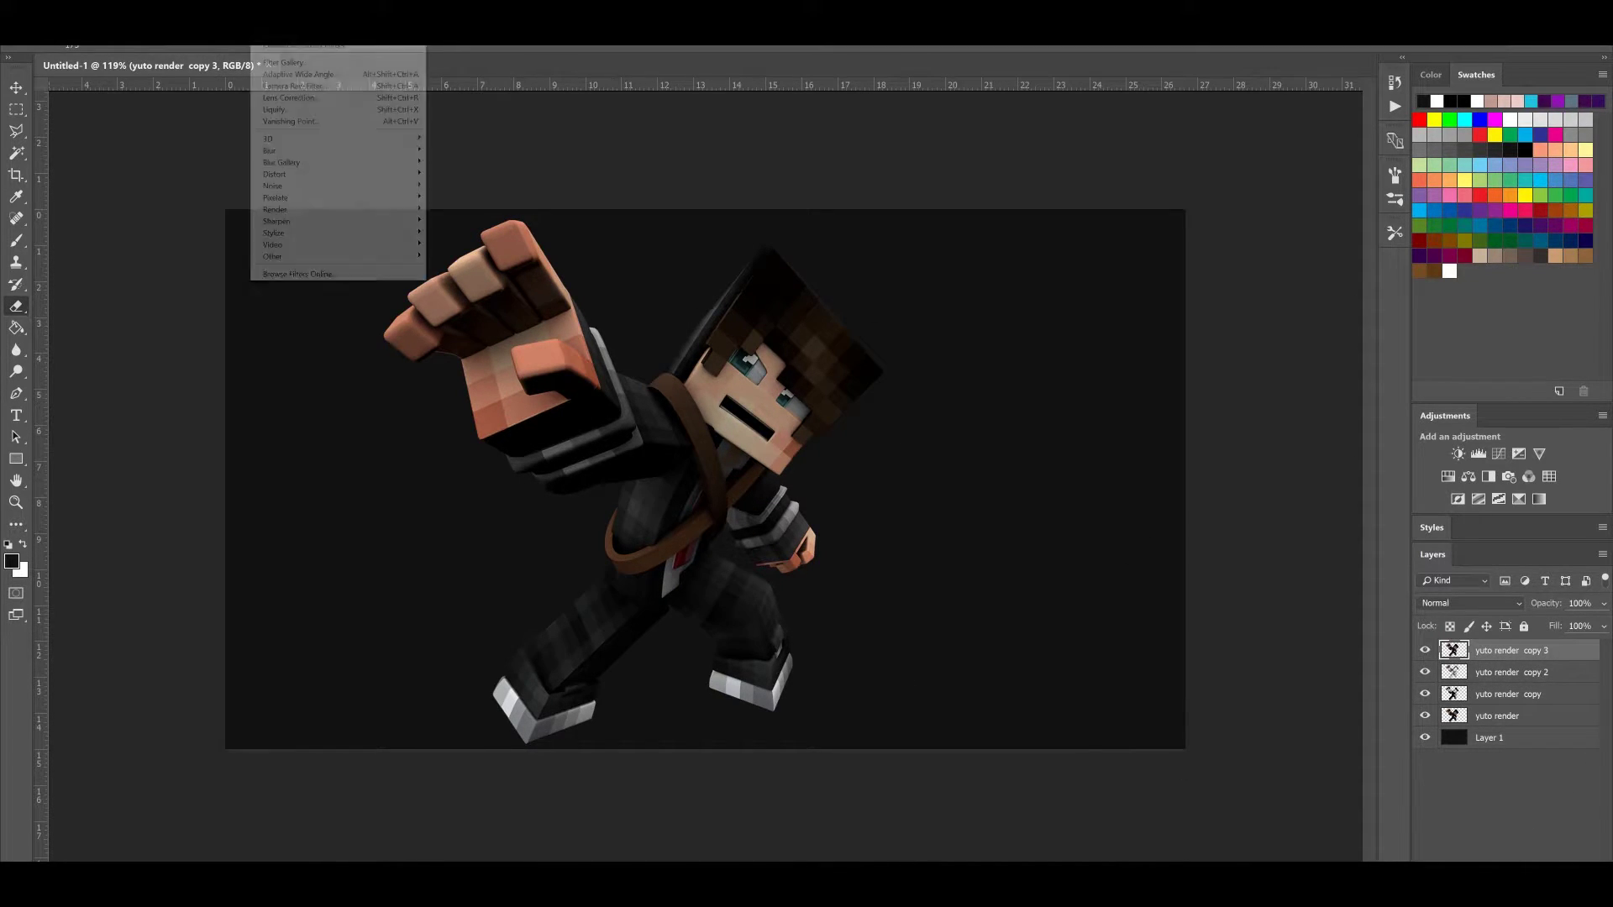
pyautogui.click(290, 61)
pyautogui.click(1396, 434)
pyautogui.click(1396, 409)
pyautogui.click(1431, 414)
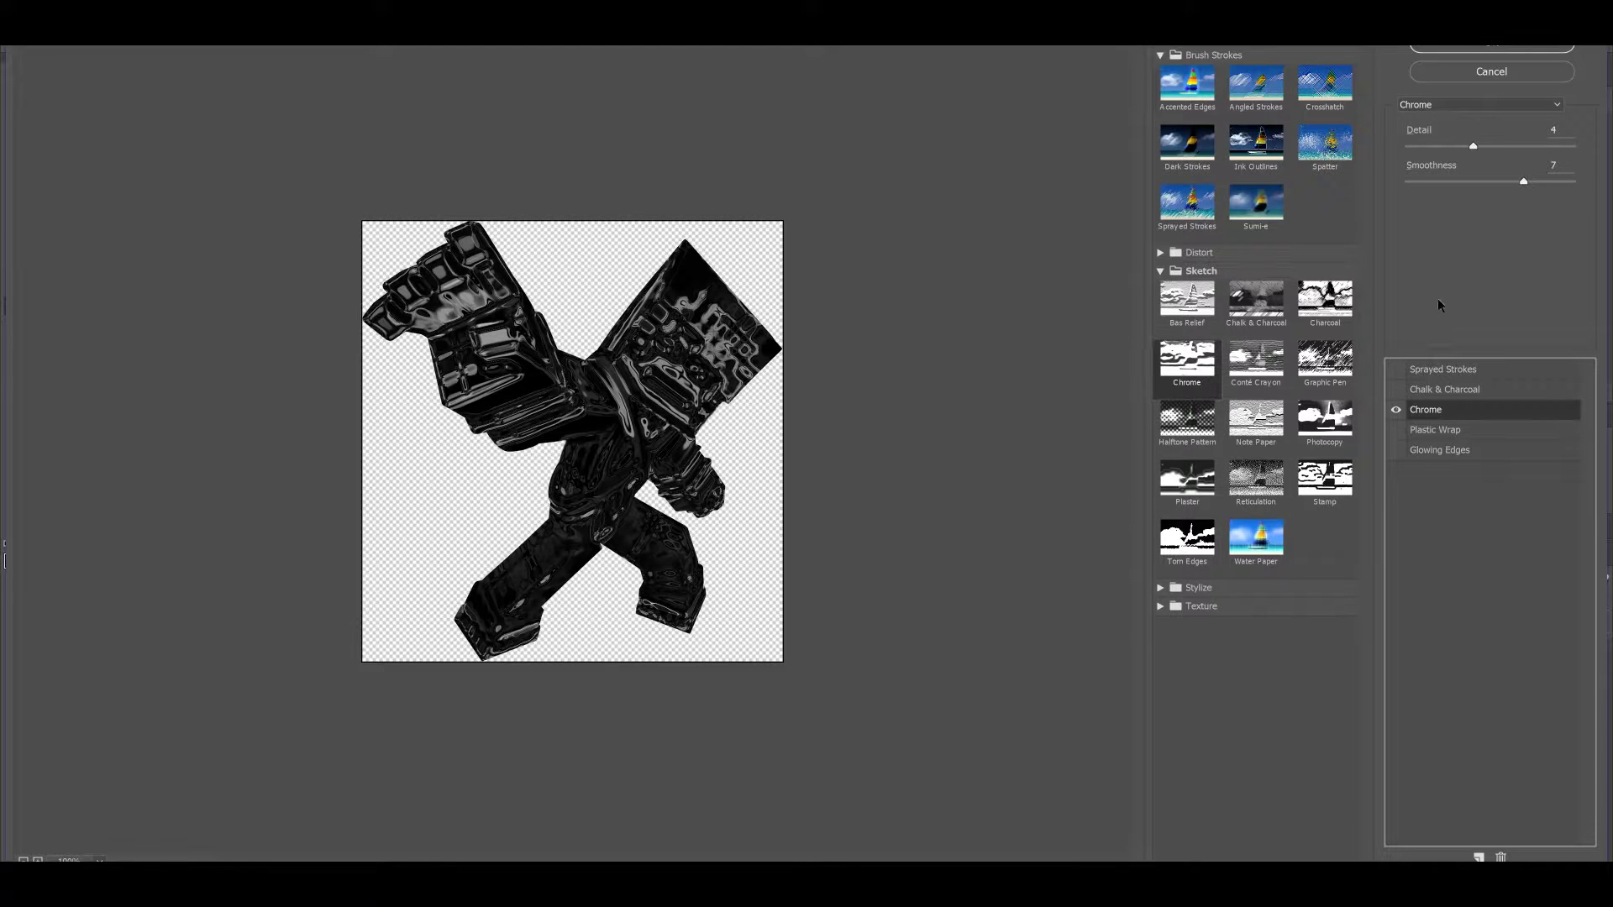
pyautogui.click(1492, 47)
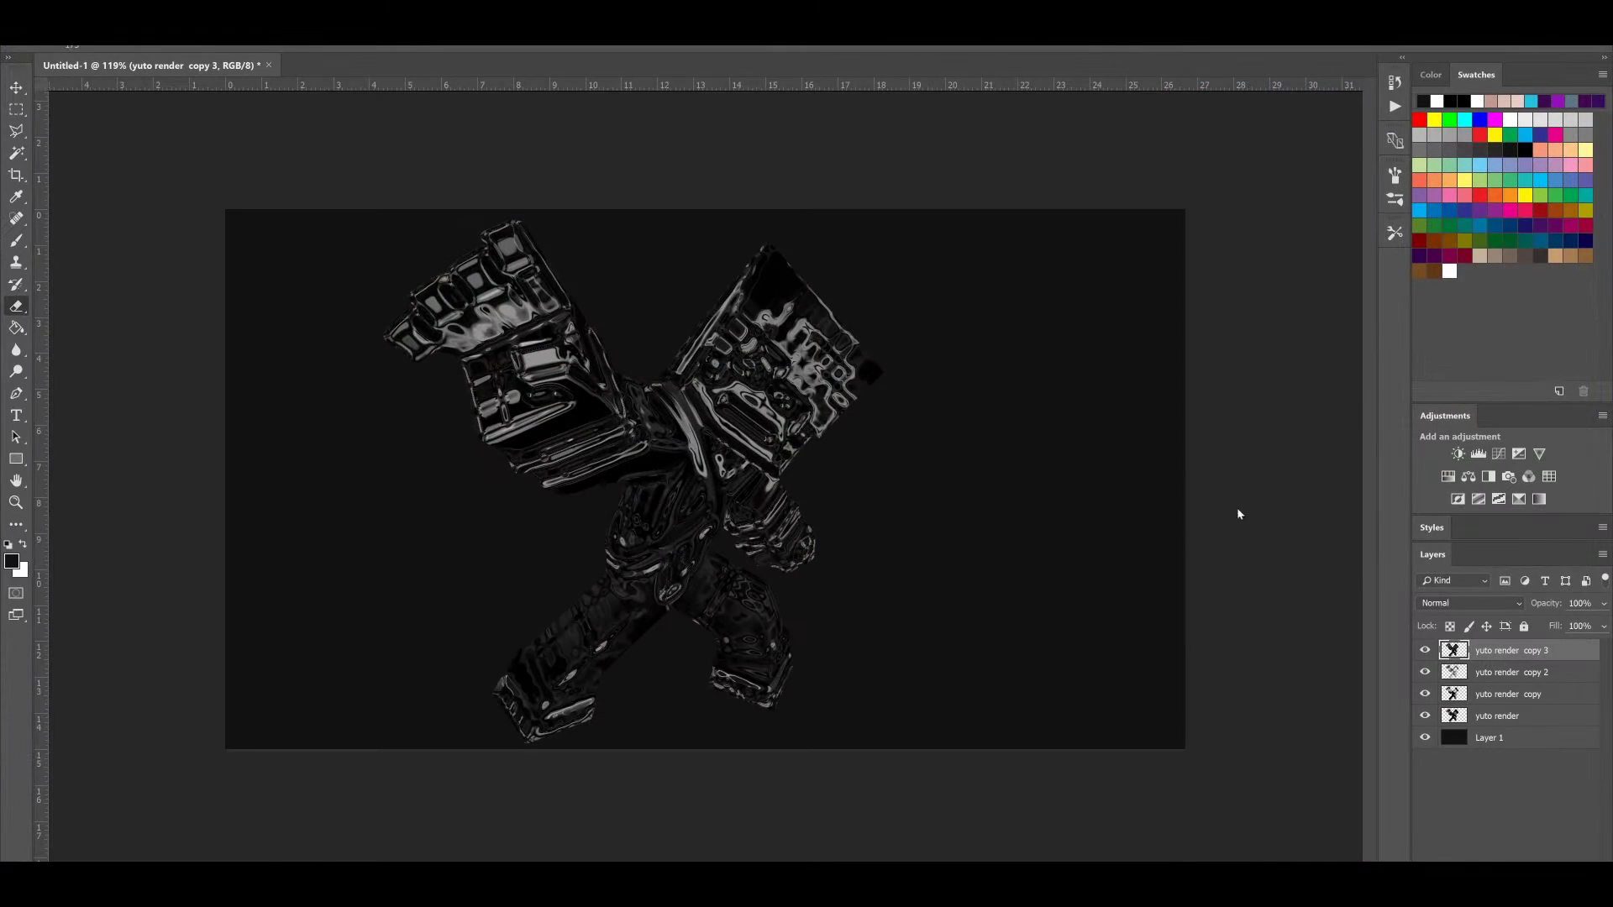
# Set the yuto render copy 3 layer to Soft Light blending at 15% opacity
pyautogui.click(1446, 603)
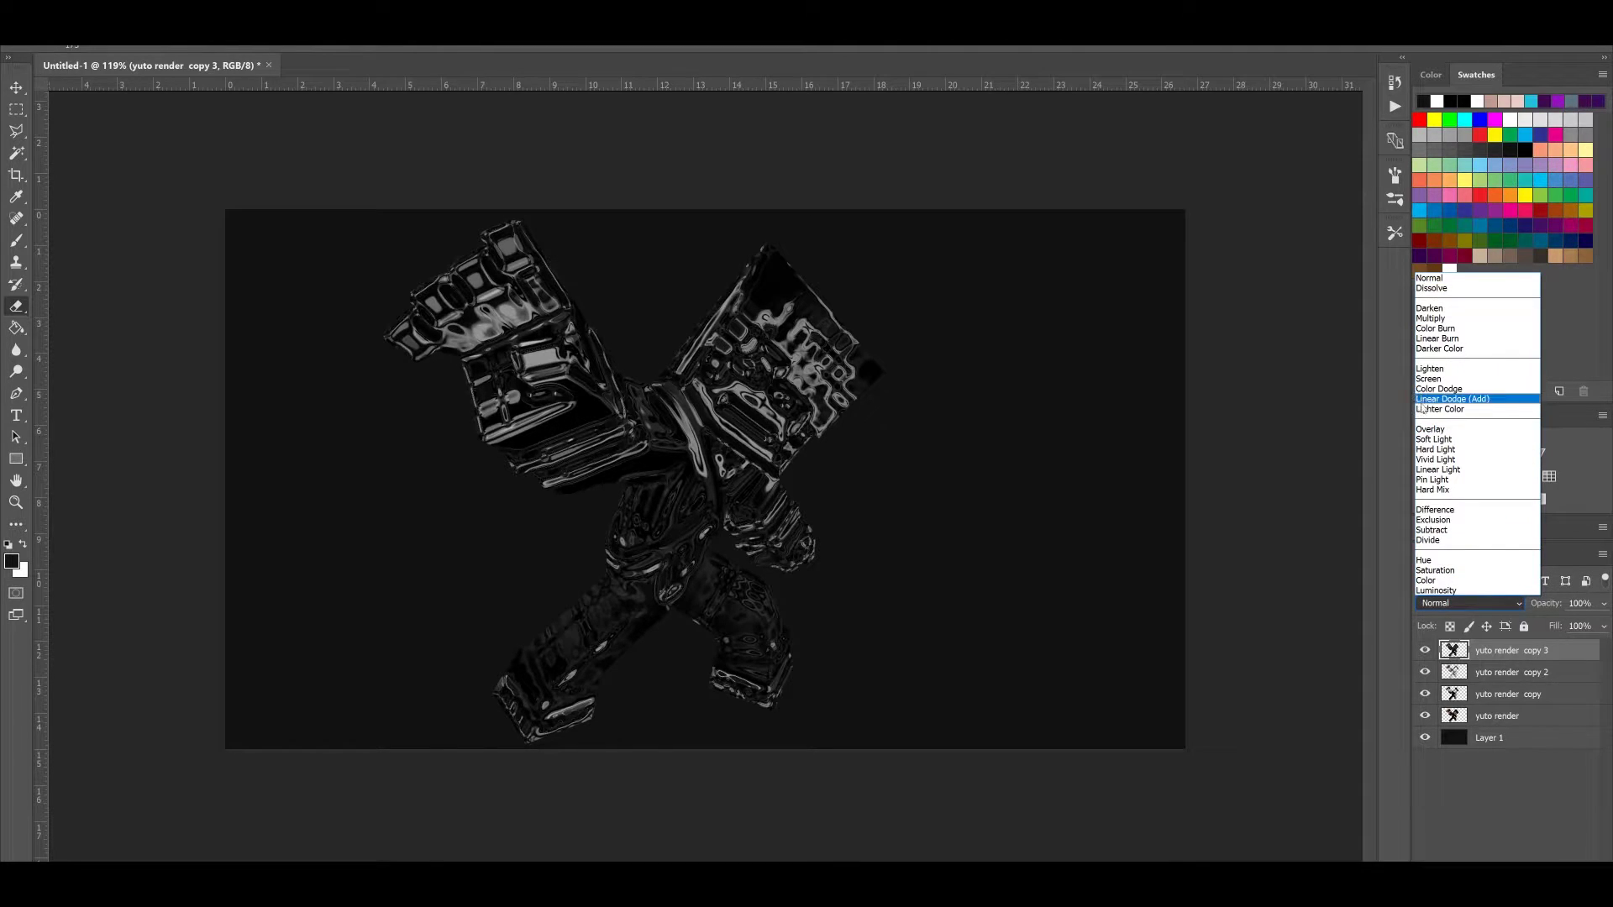
pyautogui.click(1434, 439)
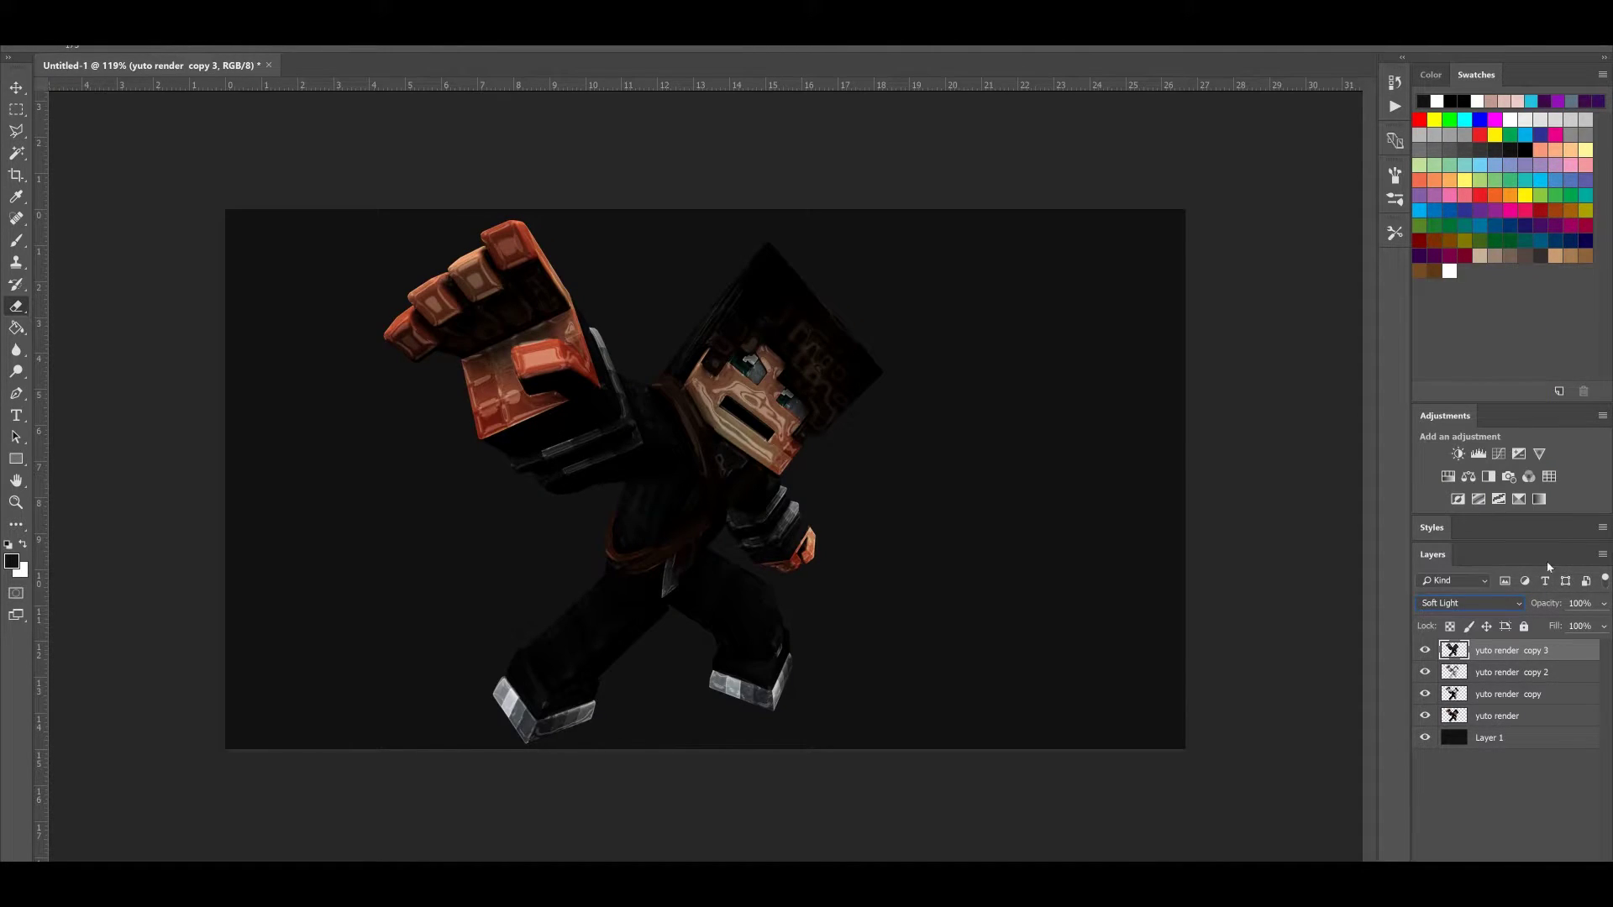
pyautogui.click(1590, 603)
pyautogui.press('BackSpace')
pyautogui.write('15')
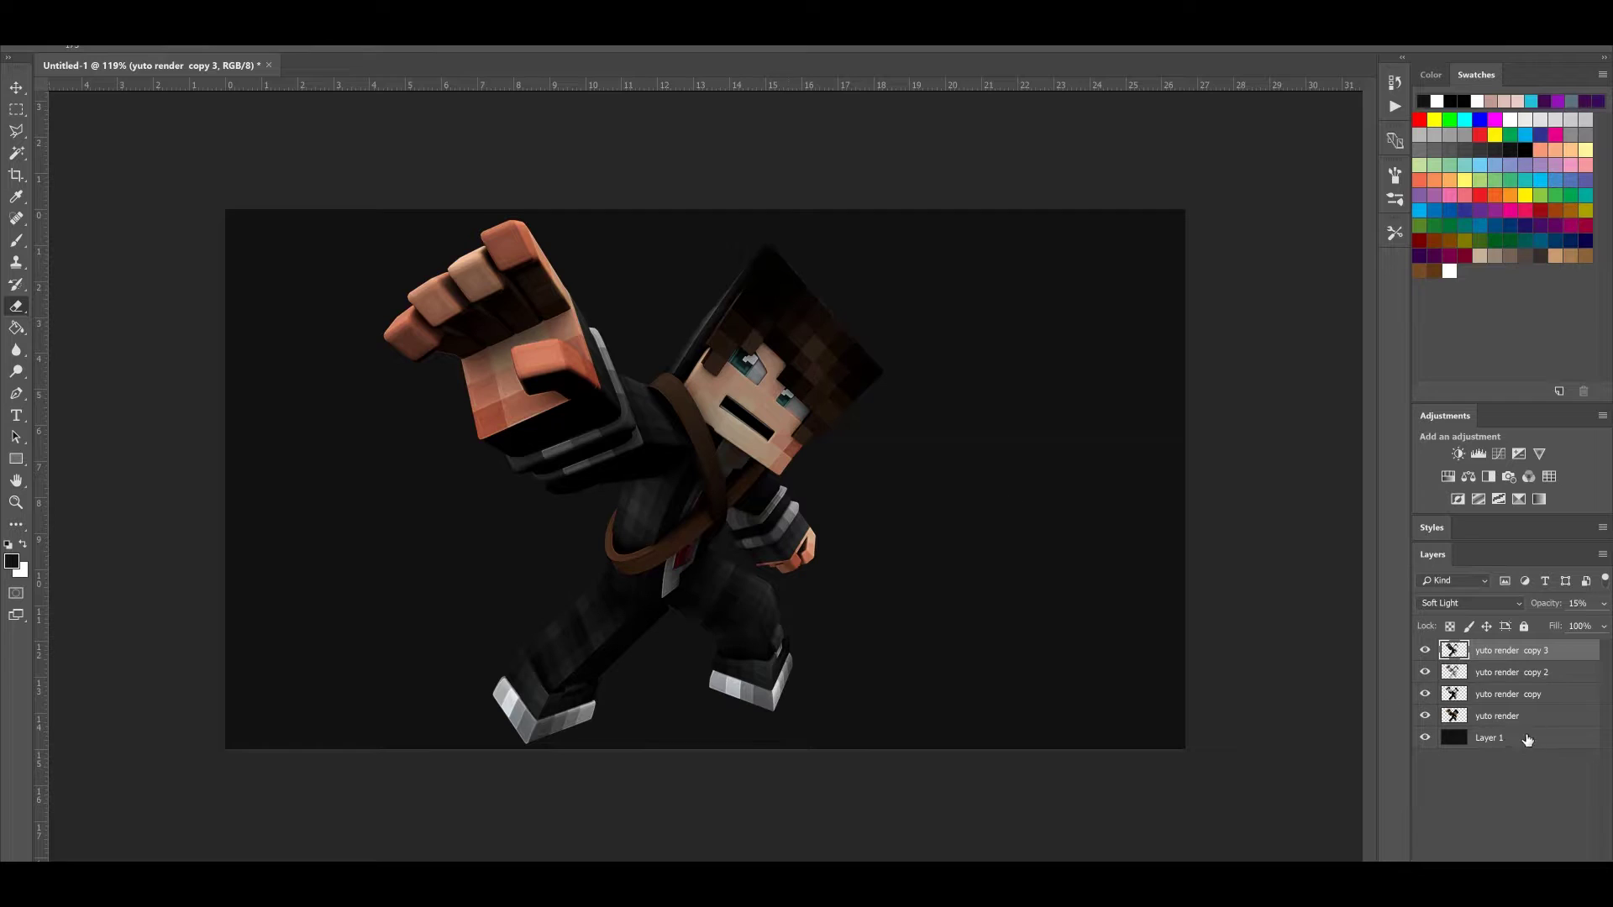
# Compare the render with and without the three filtered copy layers
pyautogui.click(1425, 651)
pyautogui.click(1425, 651)
pyautogui.click(1426, 651)
pyautogui.click(1426, 651)
pyautogui.click(1426, 653)
pyautogui.click(1428, 675)
pyautogui.click(1426, 697)
pyautogui.click(1425, 698)
pyautogui.click(1429, 673)
pyautogui.click(1425, 651)
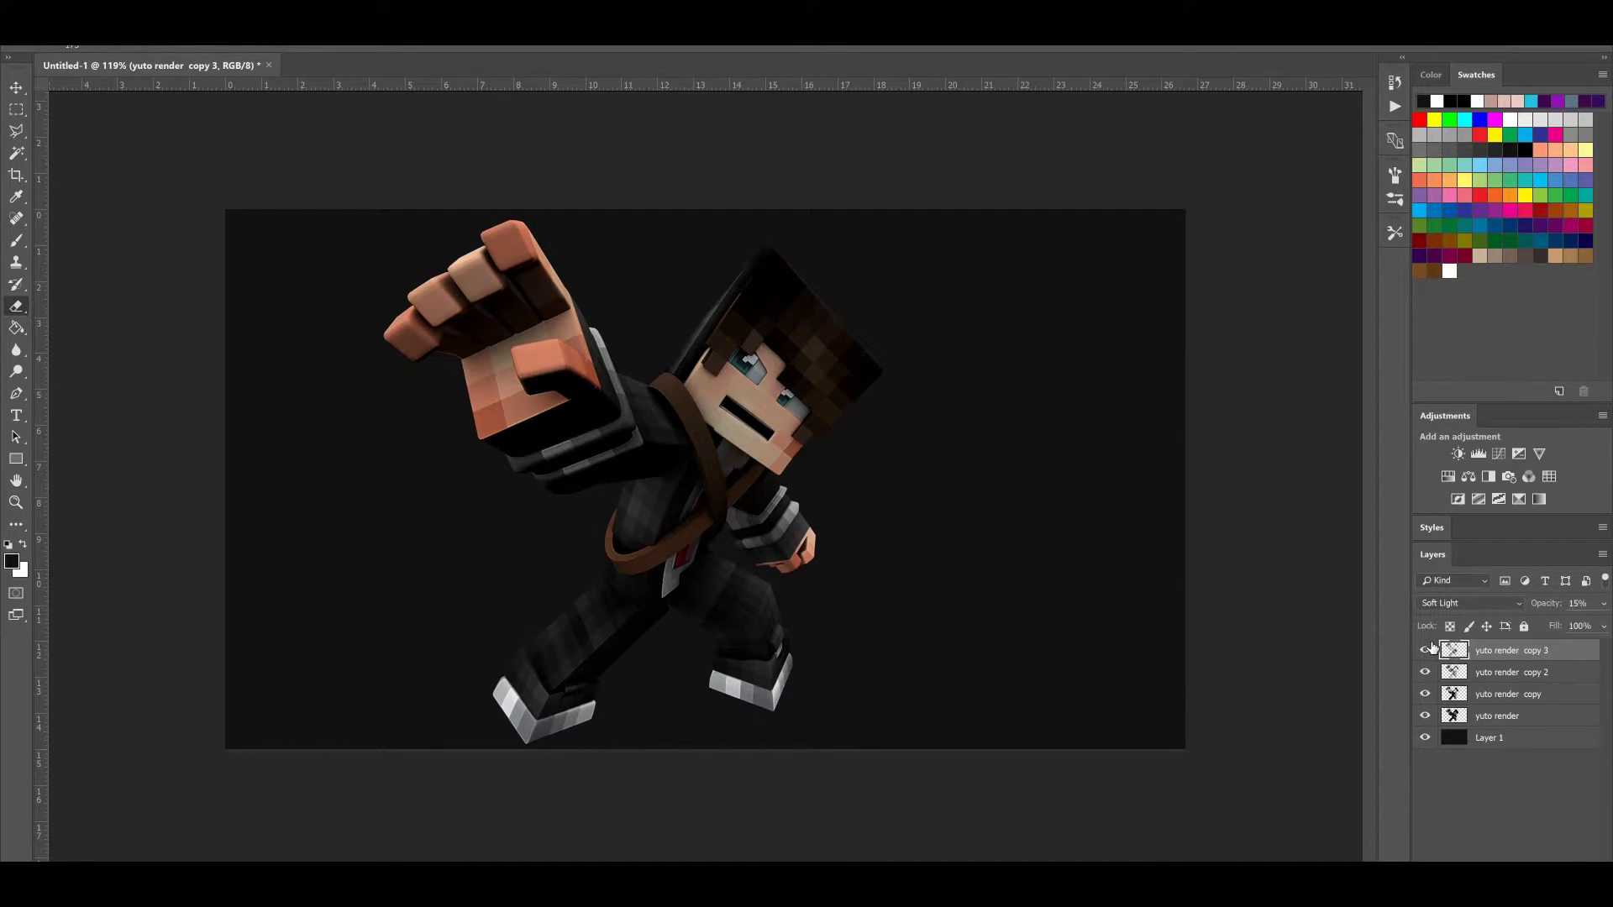
# Add a Gradient Overlay using the Black, White preset to the base yuto render layer
pyautogui.click(1499, 719)
pyautogui.click(1421, 717)
pyautogui.click(1423, 717)
pyautogui.click(1425, 716)
pyautogui.click(1426, 717)
pyautogui.rightClick(1514, 719)
pyautogui.click(1521, 240)
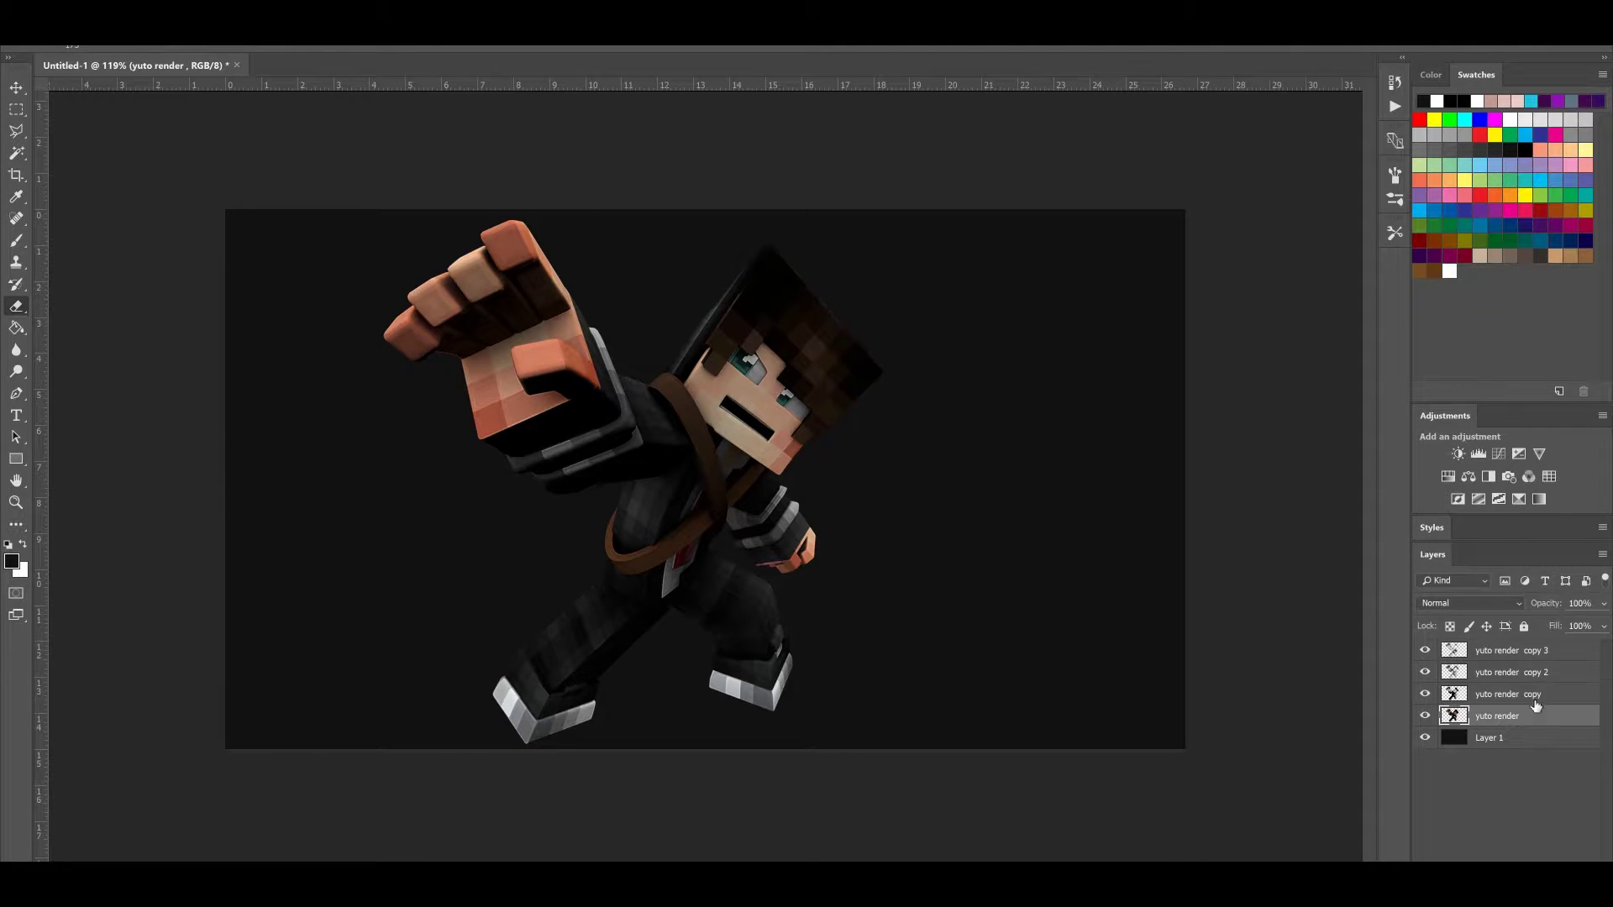
pyautogui.rightClick(1512, 715)
pyautogui.click(1521, 235)
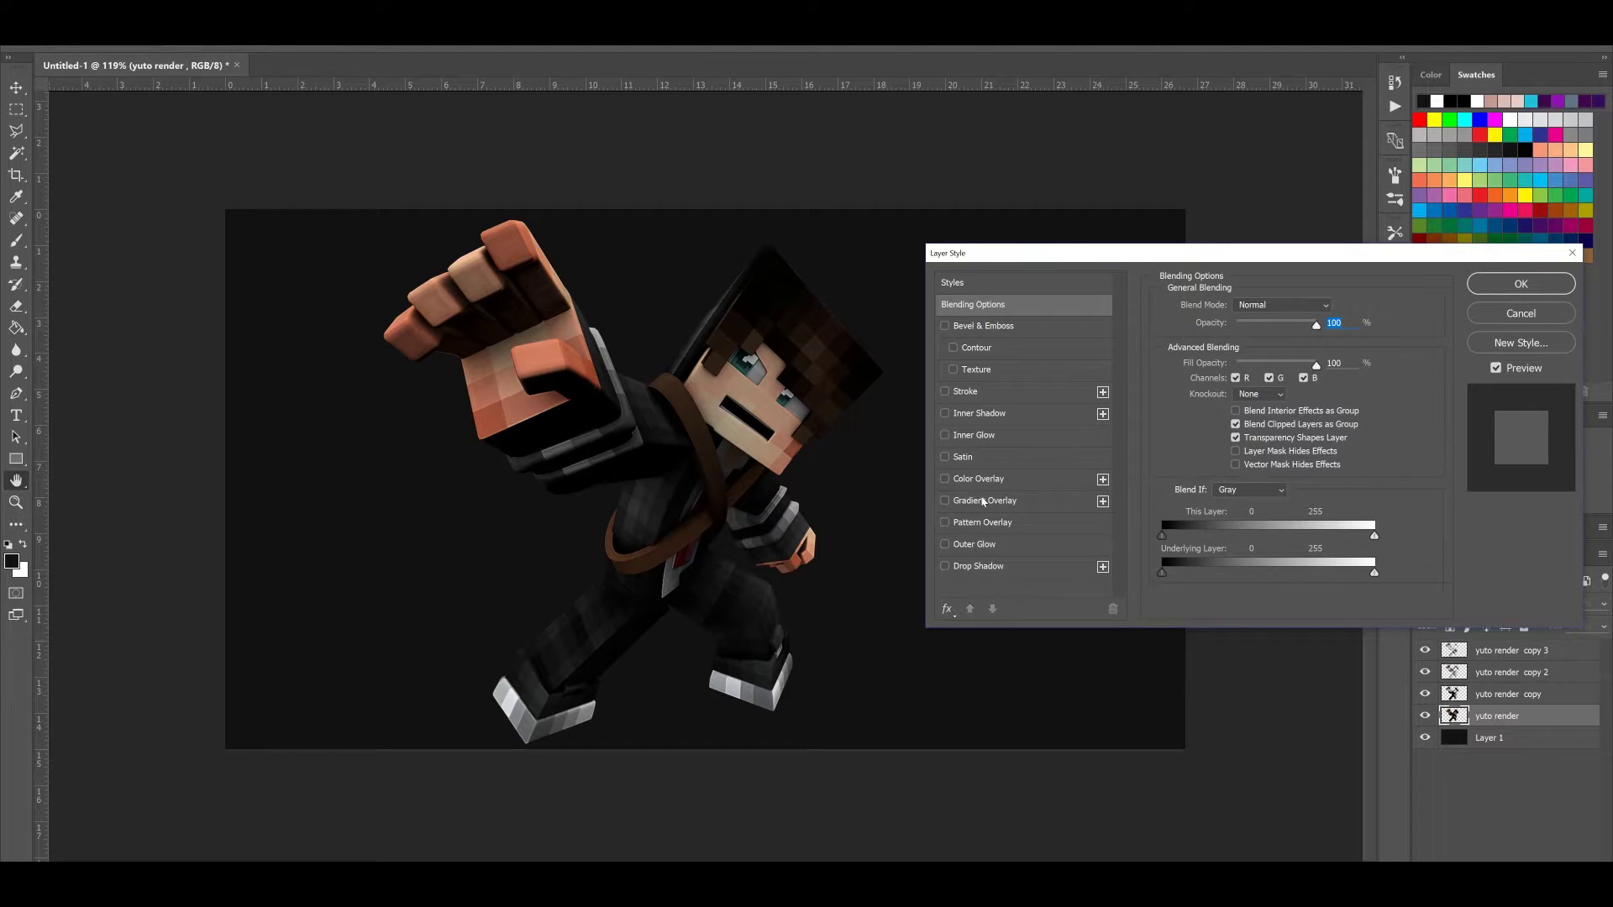
pyautogui.click(980, 502)
pyautogui.click(1244, 346)
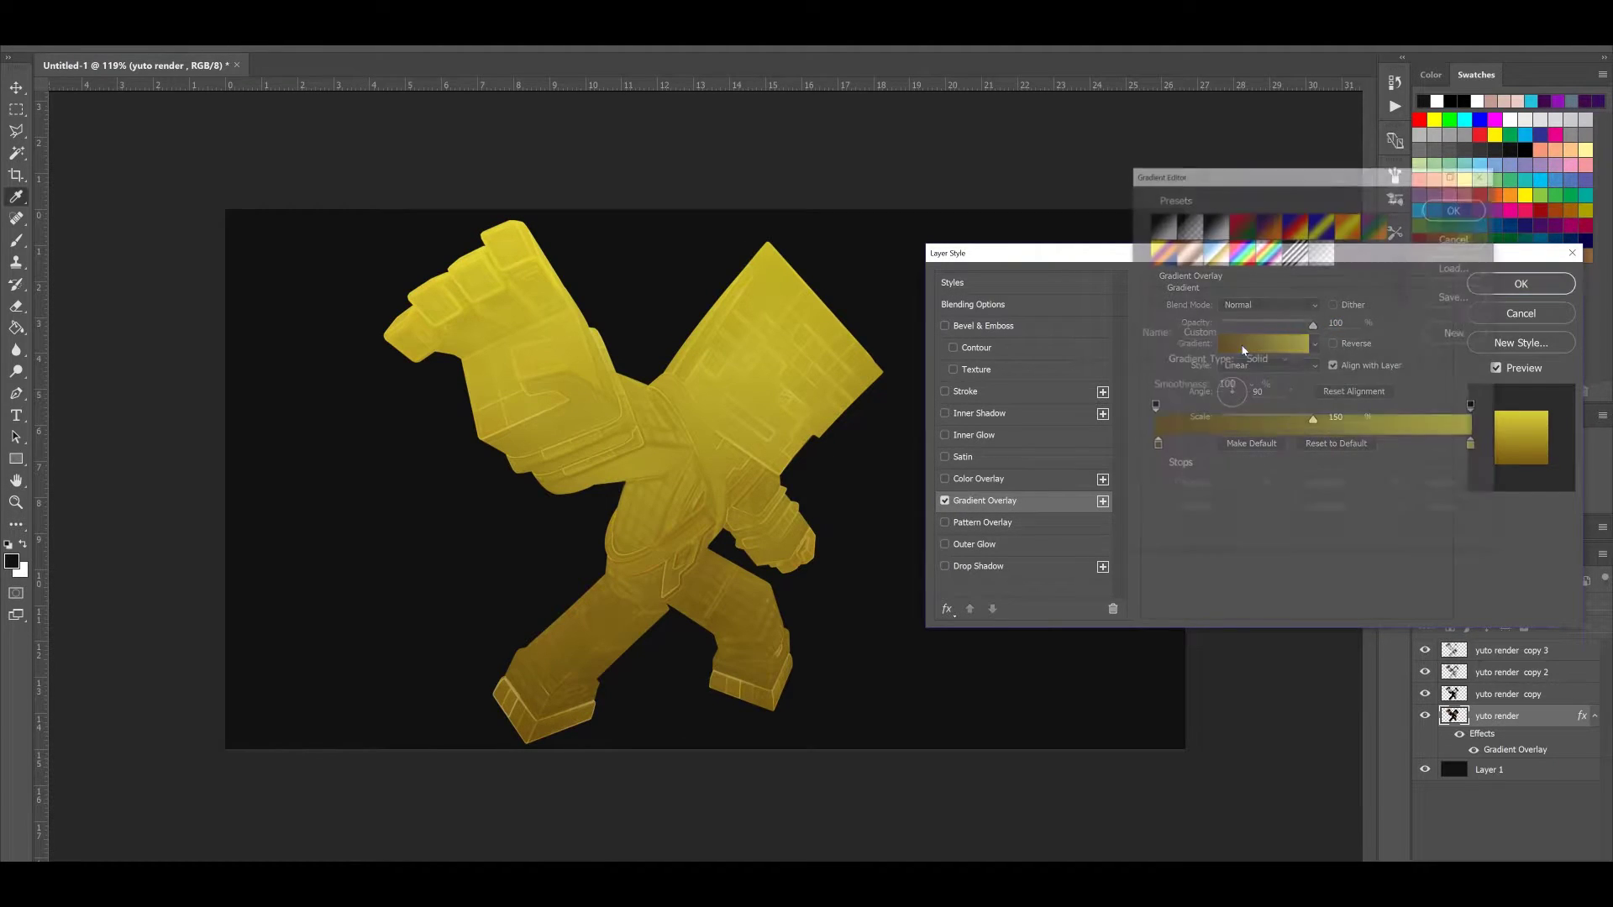
pyautogui.click(1215, 229)
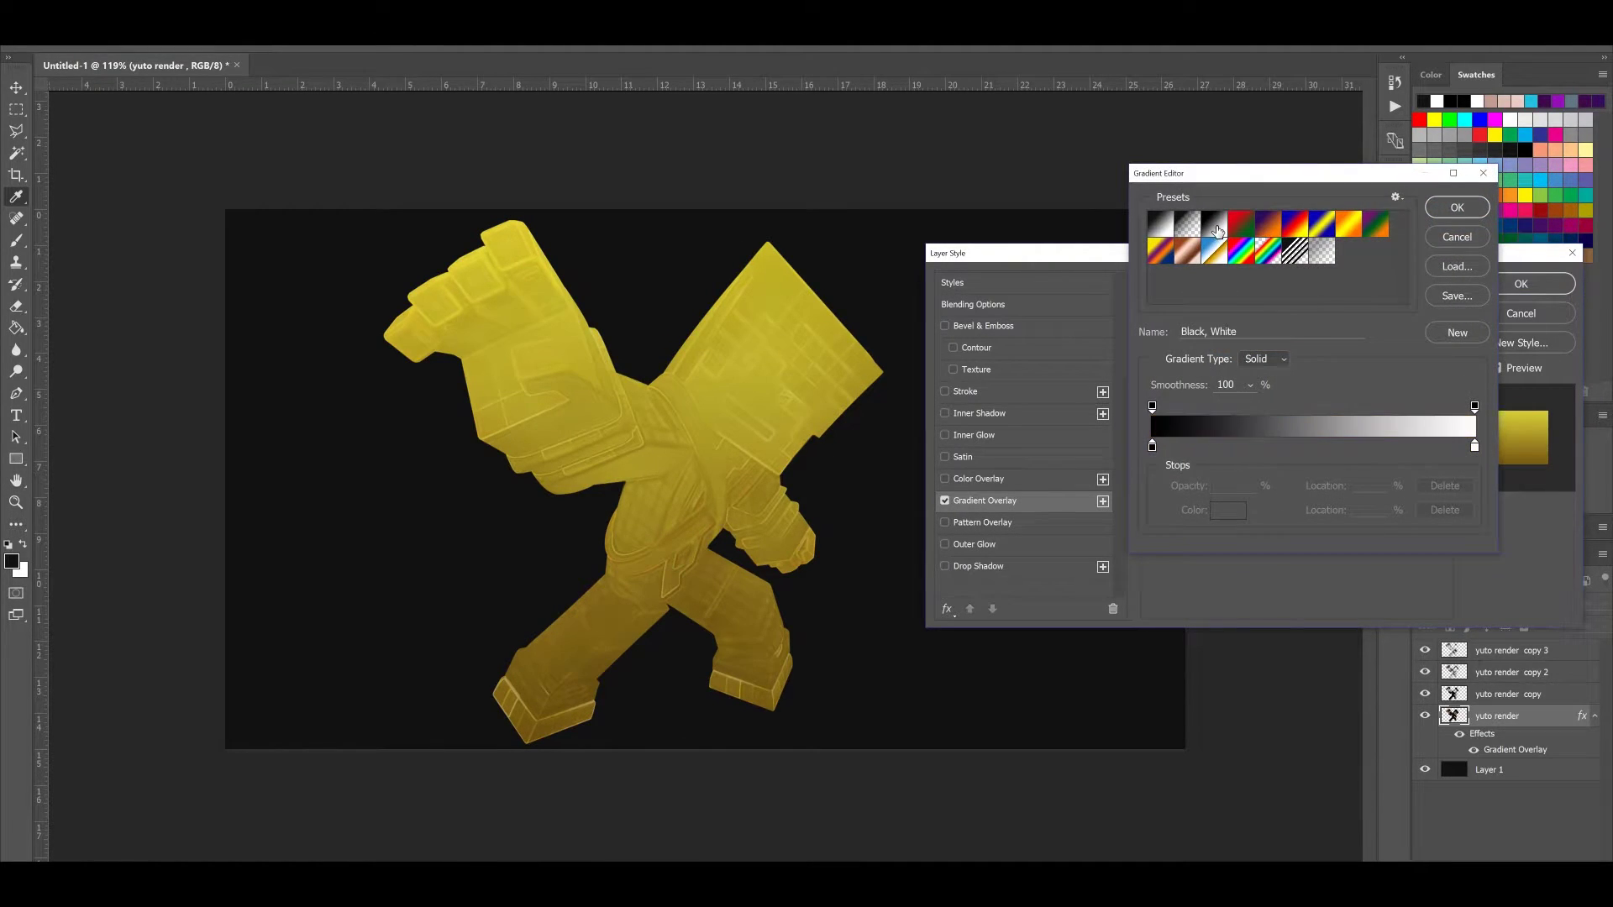
pyautogui.click(1453, 209)
# Set the gradient overlay to Overlay blending at 51% opacity and try different gradient angles
pyautogui.click(1257, 308)
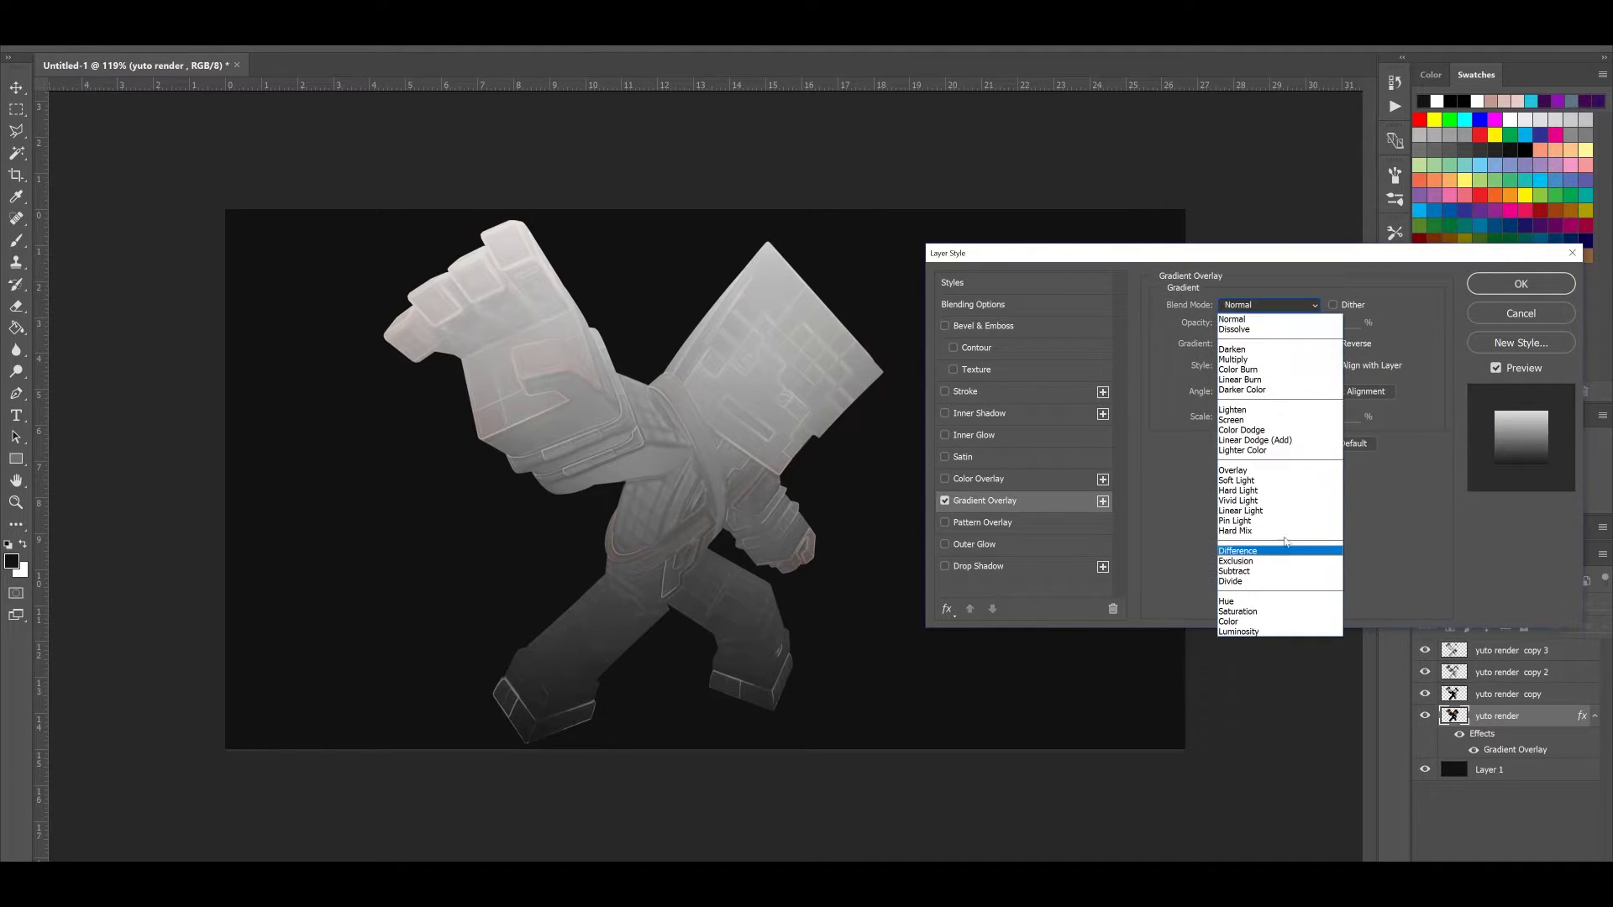
pyautogui.click(1244, 470)
pyautogui.moveTo(1236, 385); pyautogui.dragTo(1212, 392)
pyautogui.moveTo(1313, 325); pyautogui.dragTo(1268, 325)
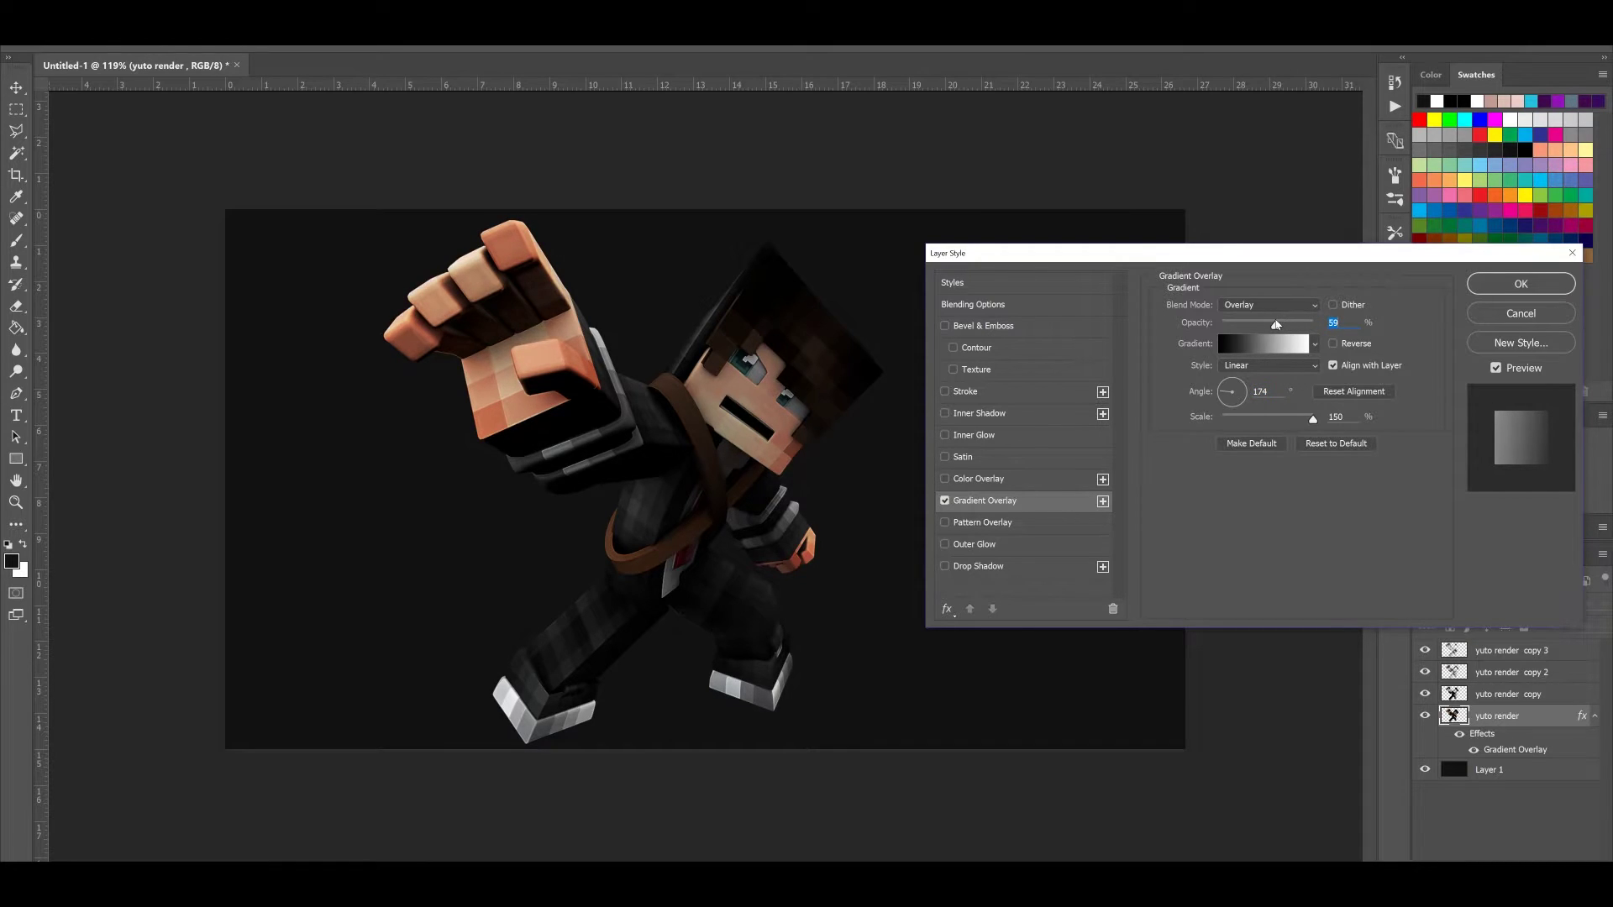
pyautogui.moveTo(1238, 388)
pyautogui.mouseDown()
pyautogui.moveTo(1218, 401)
pyautogui.moveTo(1240, 399)
pyautogui.mouseUp()
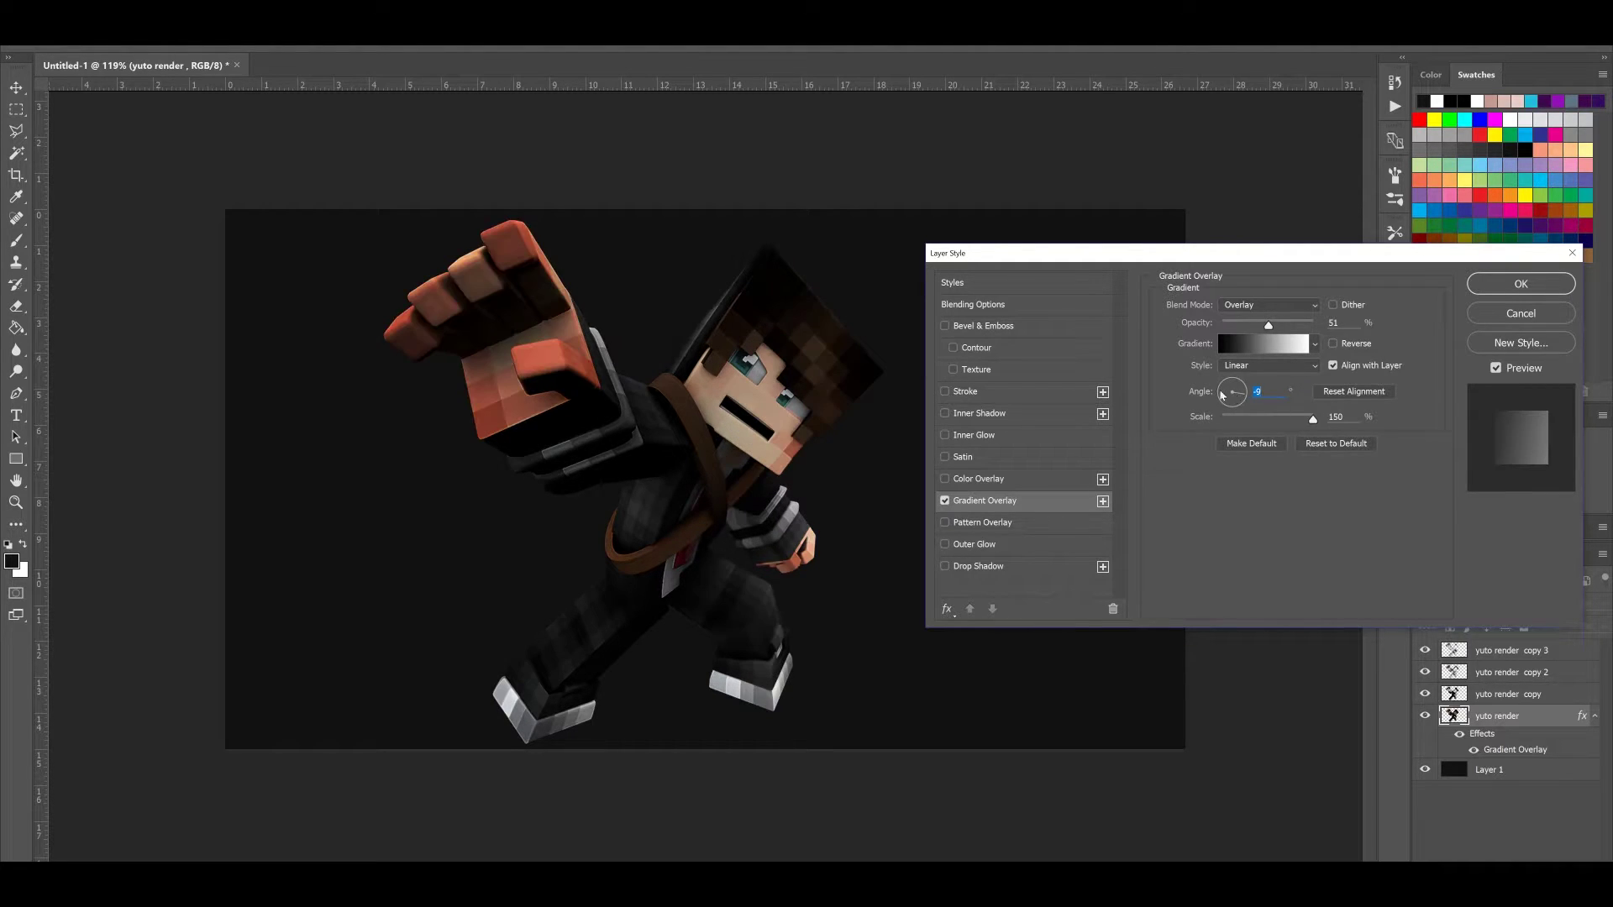
# Compare the render with and without the gradient overlay, and try it at 38% opacity, 180° angle and 150% scale
pyautogui.click(944, 501)
pyautogui.click(944, 501)
pyautogui.moveTo(1220, 398)
pyautogui.mouseDown()
pyautogui.moveTo(1220, 415)
pyautogui.moveTo(1246, 419)
pyautogui.moveTo(1221, 392)
pyautogui.mouseUp()
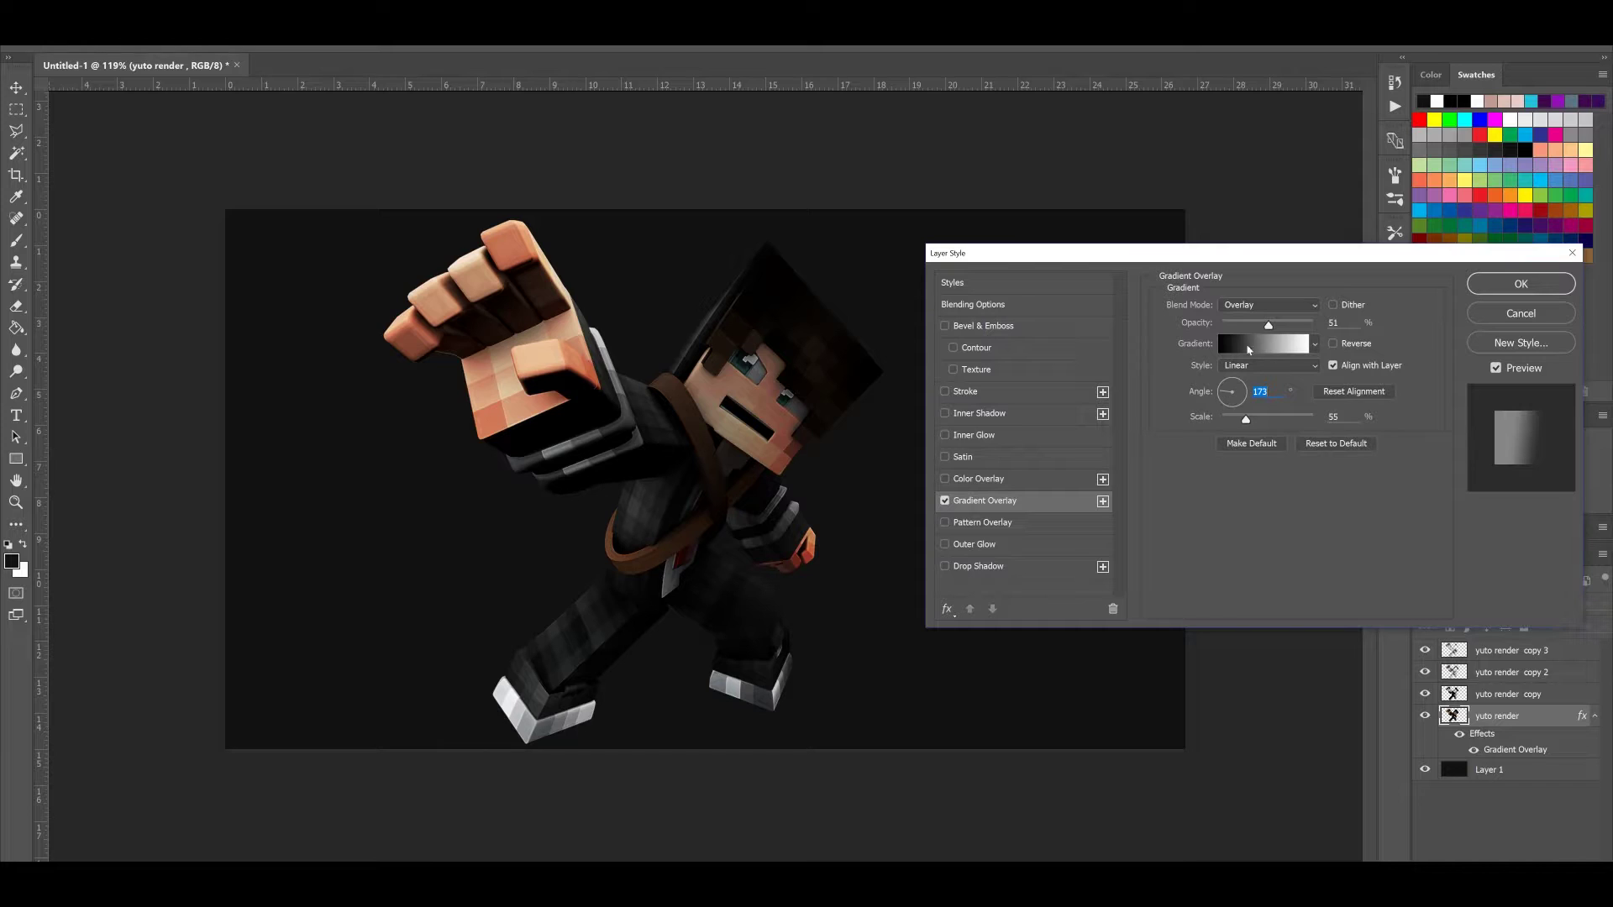
pyautogui.moveTo(1269, 327); pyautogui.dragTo(1258, 331)
pyautogui.click(1241, 396)
pyautogui.click(1222, 392)
pyautogui.moveTo(1277, 420); pyautogui.dragTo(1419, 397)
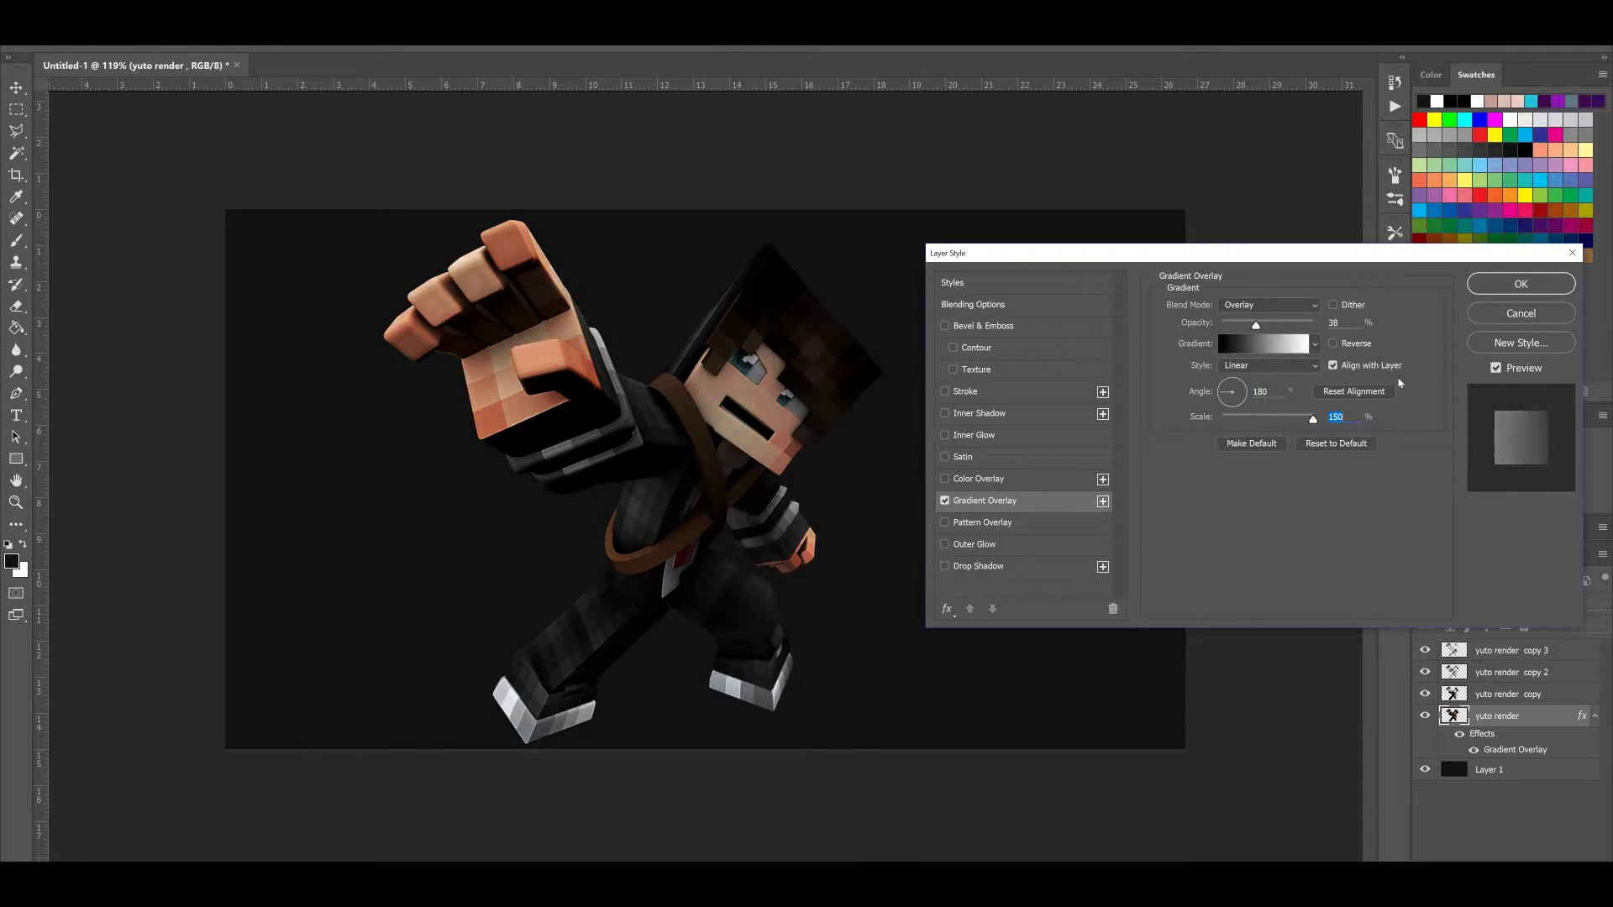
# Set the gradient overlay's opacity to 50% and its angle to 141°
pyautogui.click(1268, 326)
pyautogui.click(1243, 394)
pyautogui.click(1225, 392)
pyautogui.click(1234, 385)
pyautogui.click(1228, 393)
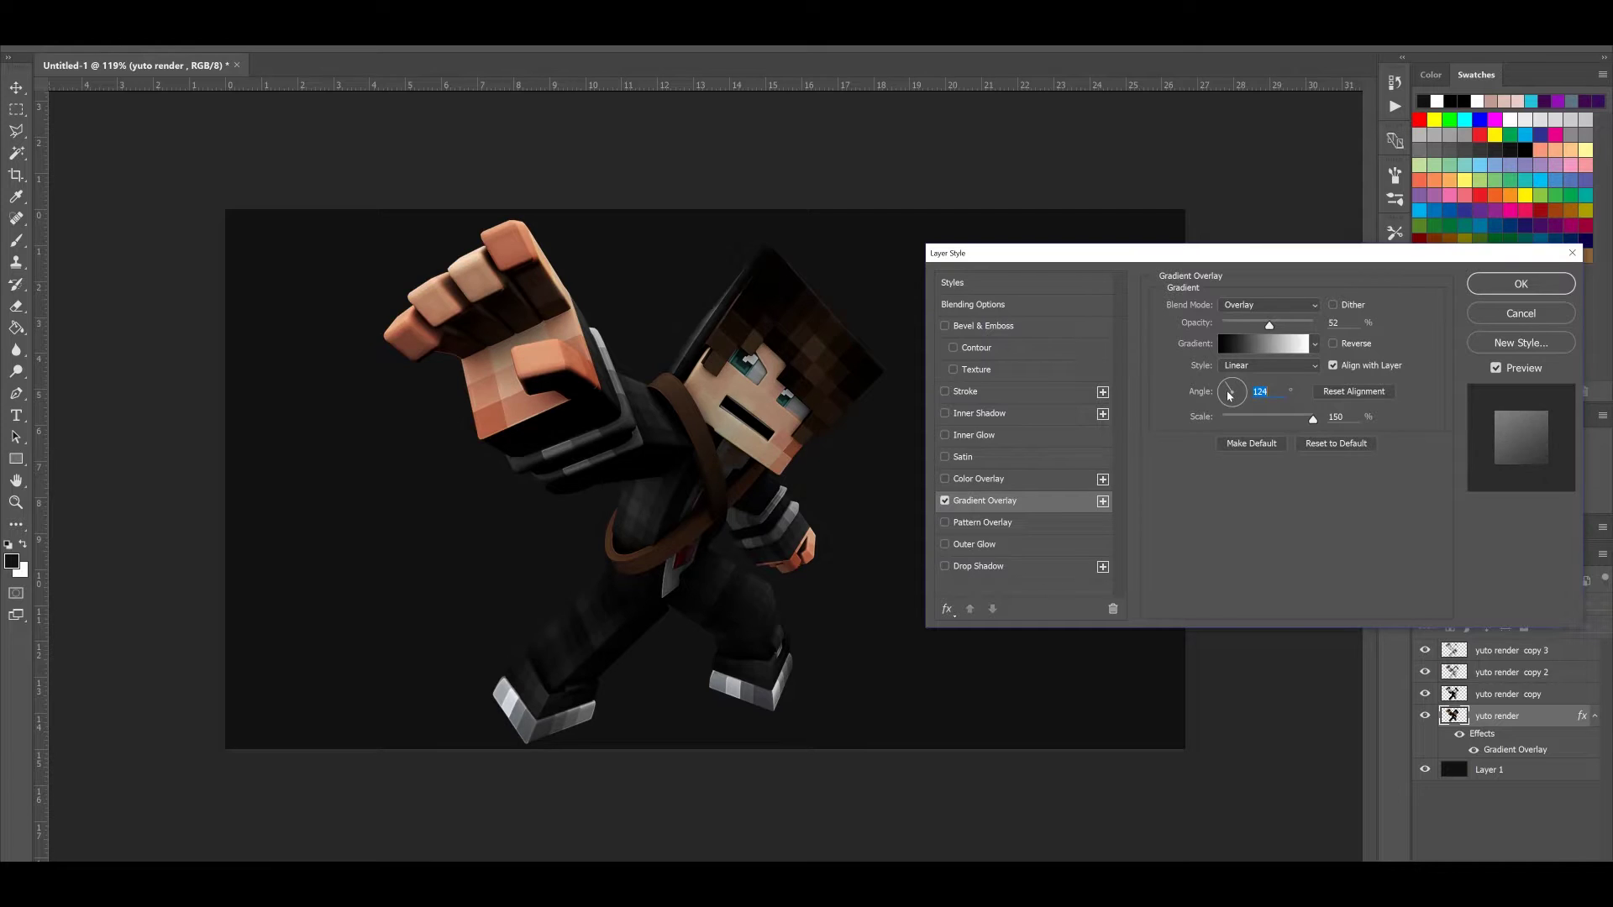
pyautogui.click(944, 501)
pyautogui.click(943, 500)
pyautogui.moveTo(1276, 329); pyautogui.dragTo(1273, 329)
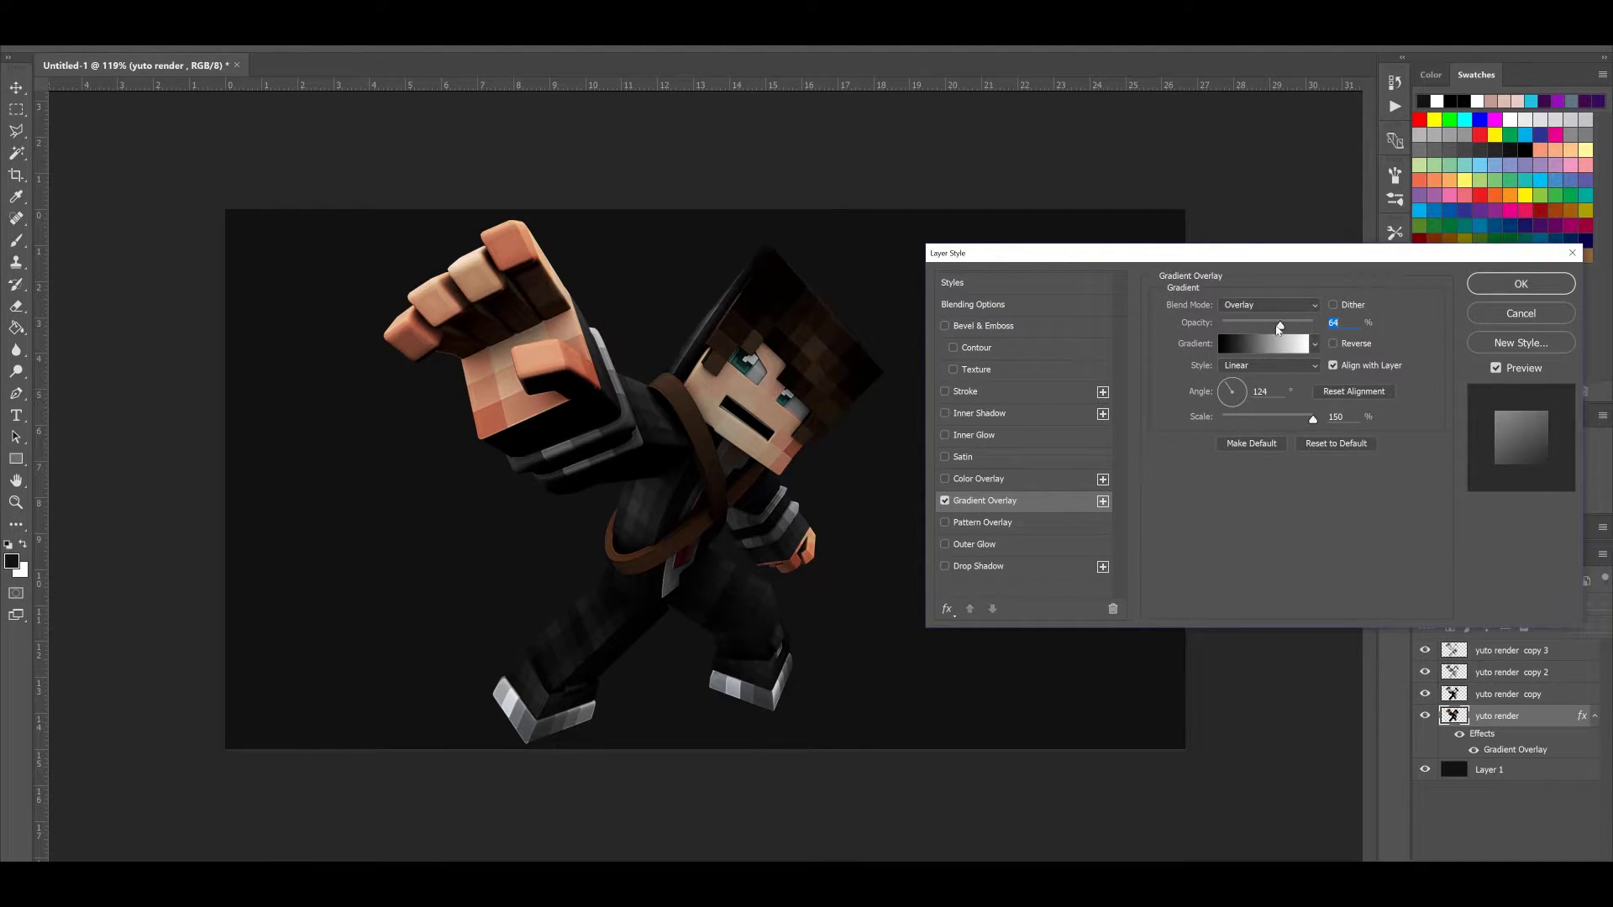
pyautogui.click(1222, 386)
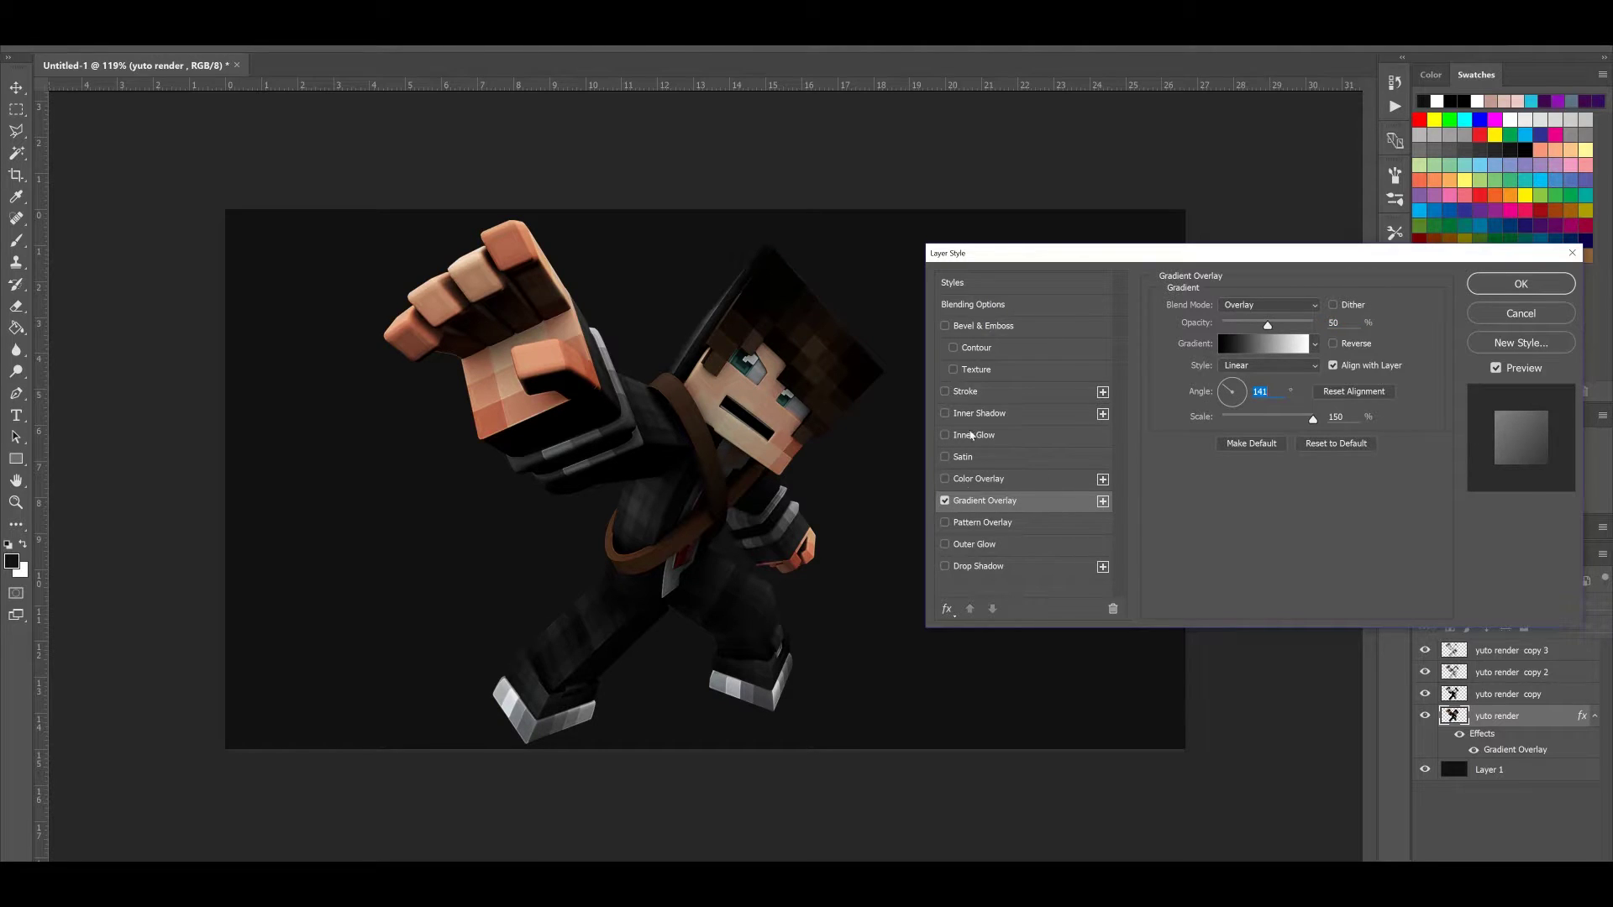
# Add an Inner Glow to the yuto render layer with 59% opacity, 13 px size and 70% range
pyautogui.click(1025, 435)
pyautogui.moveTo(1236, 326); pyautogui.dragTo(1260, 328)
pyautogui.moveTo(1222, 461)
pyautogui.mouseDown()
pyautogui.moveTo(1250, 461)
pyautogui.moveTo(1231, 459)
pyautogui.mouseUp()
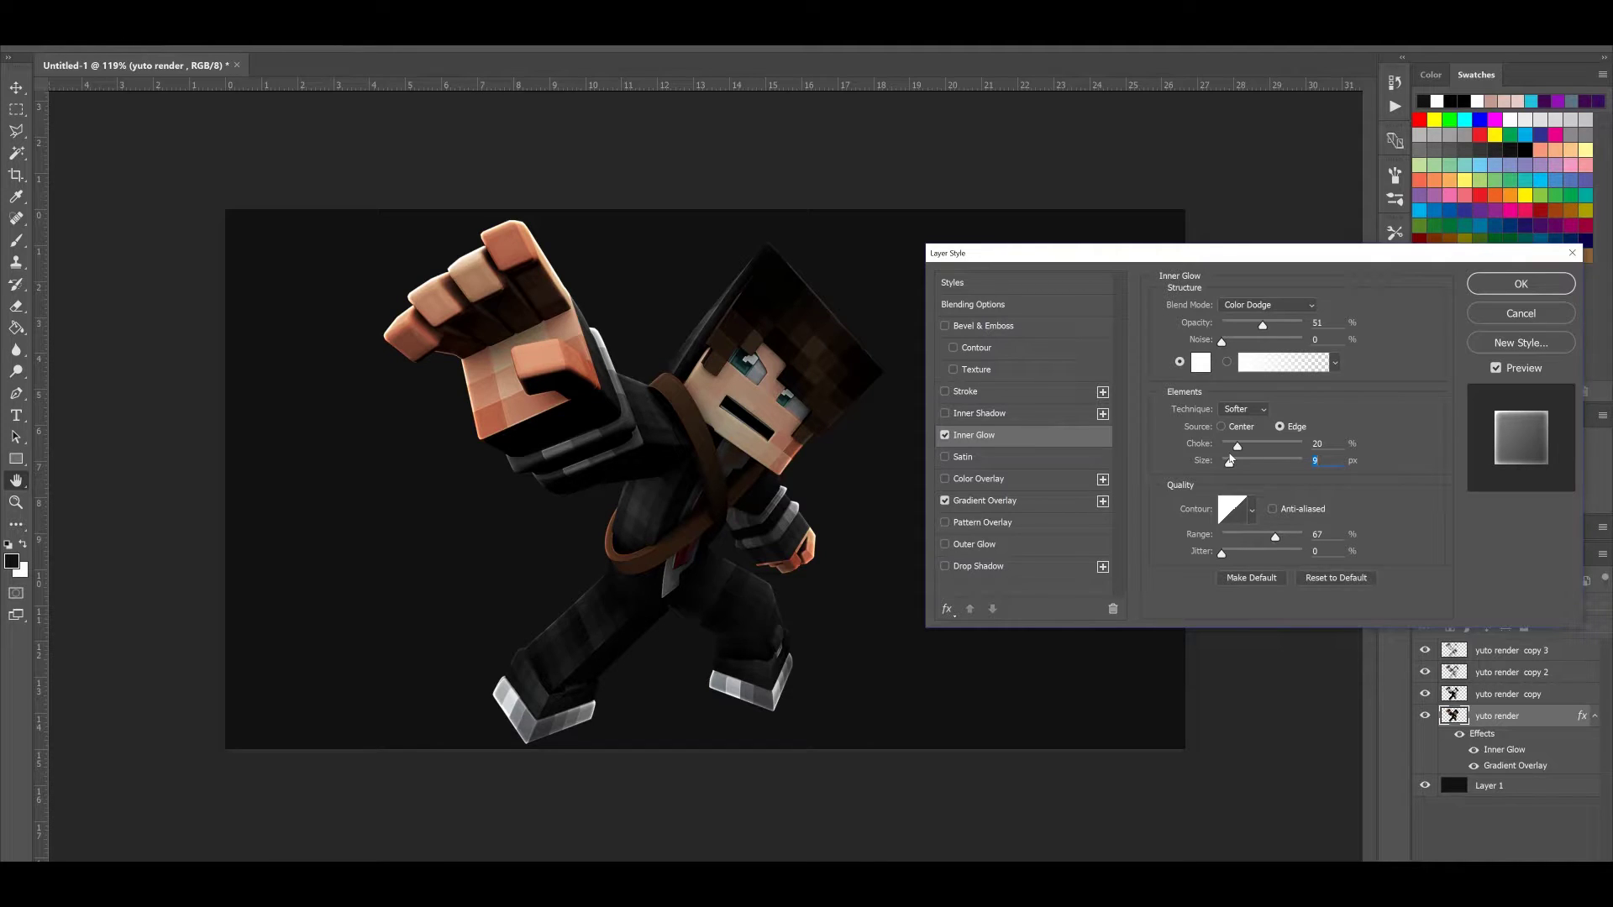
pyautogui.moveTo(1275, 536); pyautogui.dragTo(1057, 557)
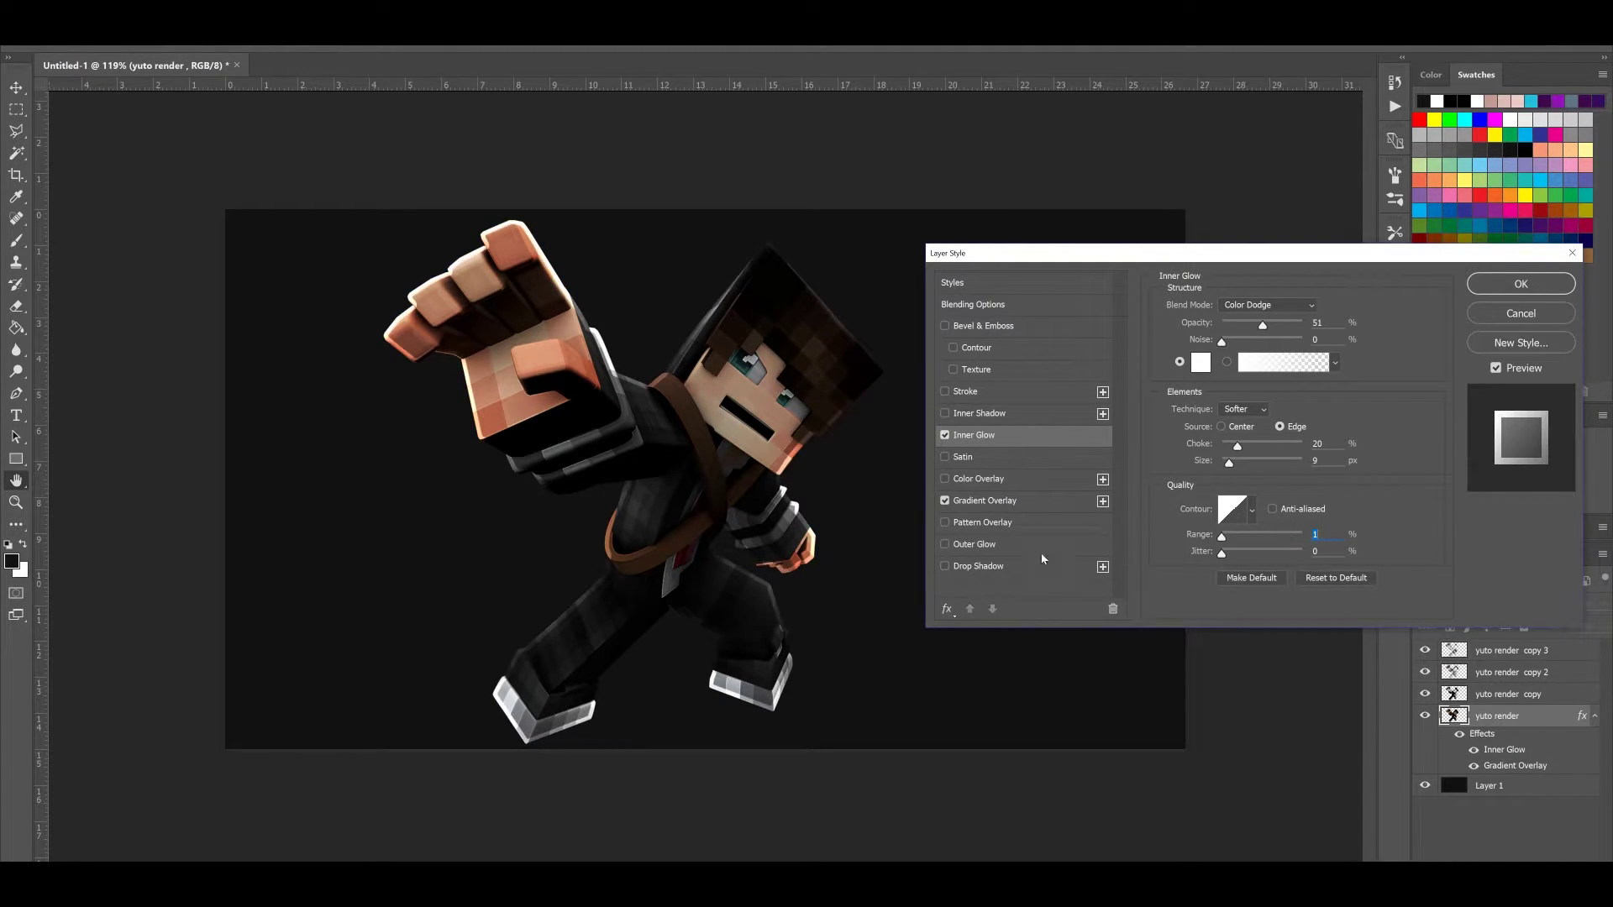
pyautogui.moveTo(842, 529); pyautogui.dragTo(1279, 533)
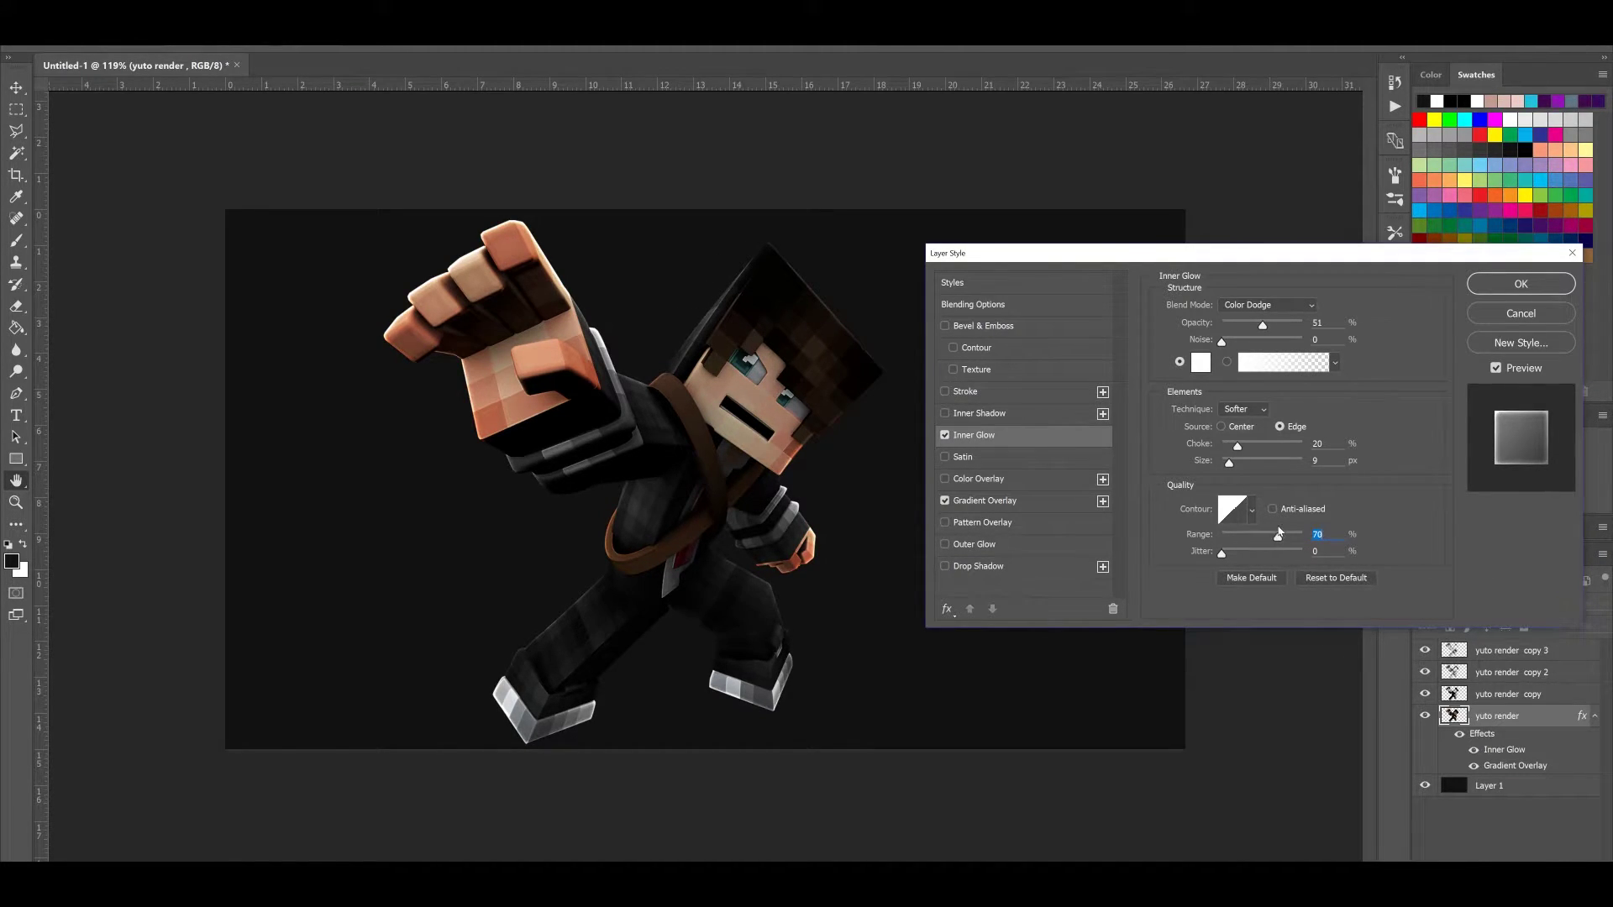
pyautogui.moveTo(1299, 327); pyautogui.dragTo(1273, 326)
pyautogui.moveTo(1228, 460); pyautogui.dragTo(1232, 460)
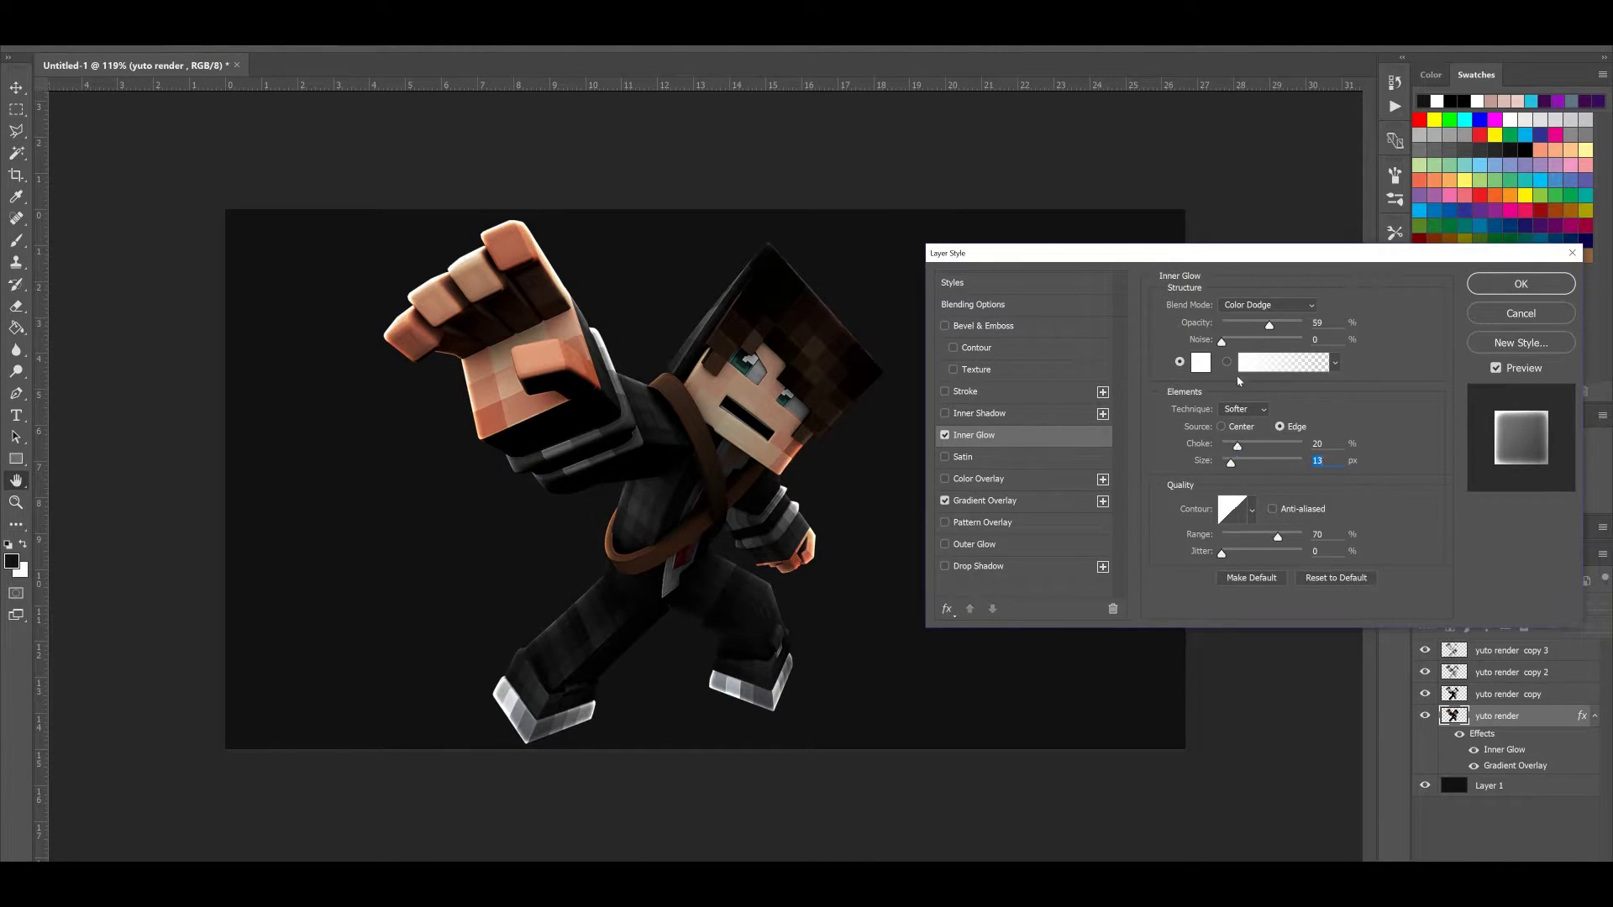
# Set the Inner Glow's opacity to 36% and compare the render with and without the glow
pyautogui.moveTo(1254, 326); pyautogui.dragTo(1249, 326)
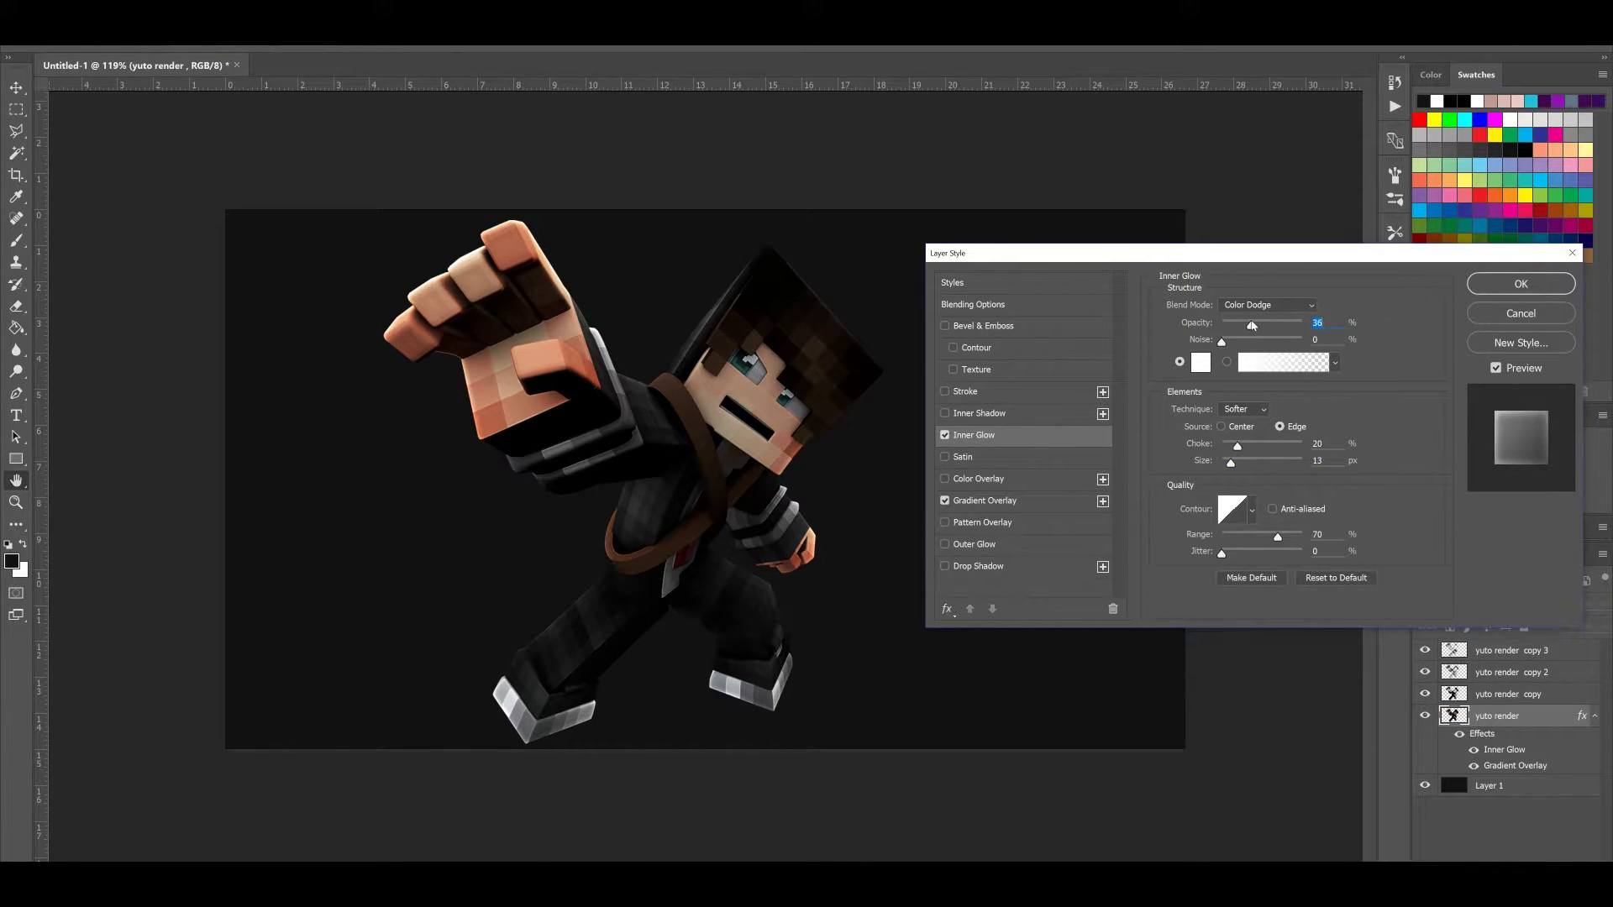
pyautogui.click(947, 436)
pyautogui.click(948, 437)
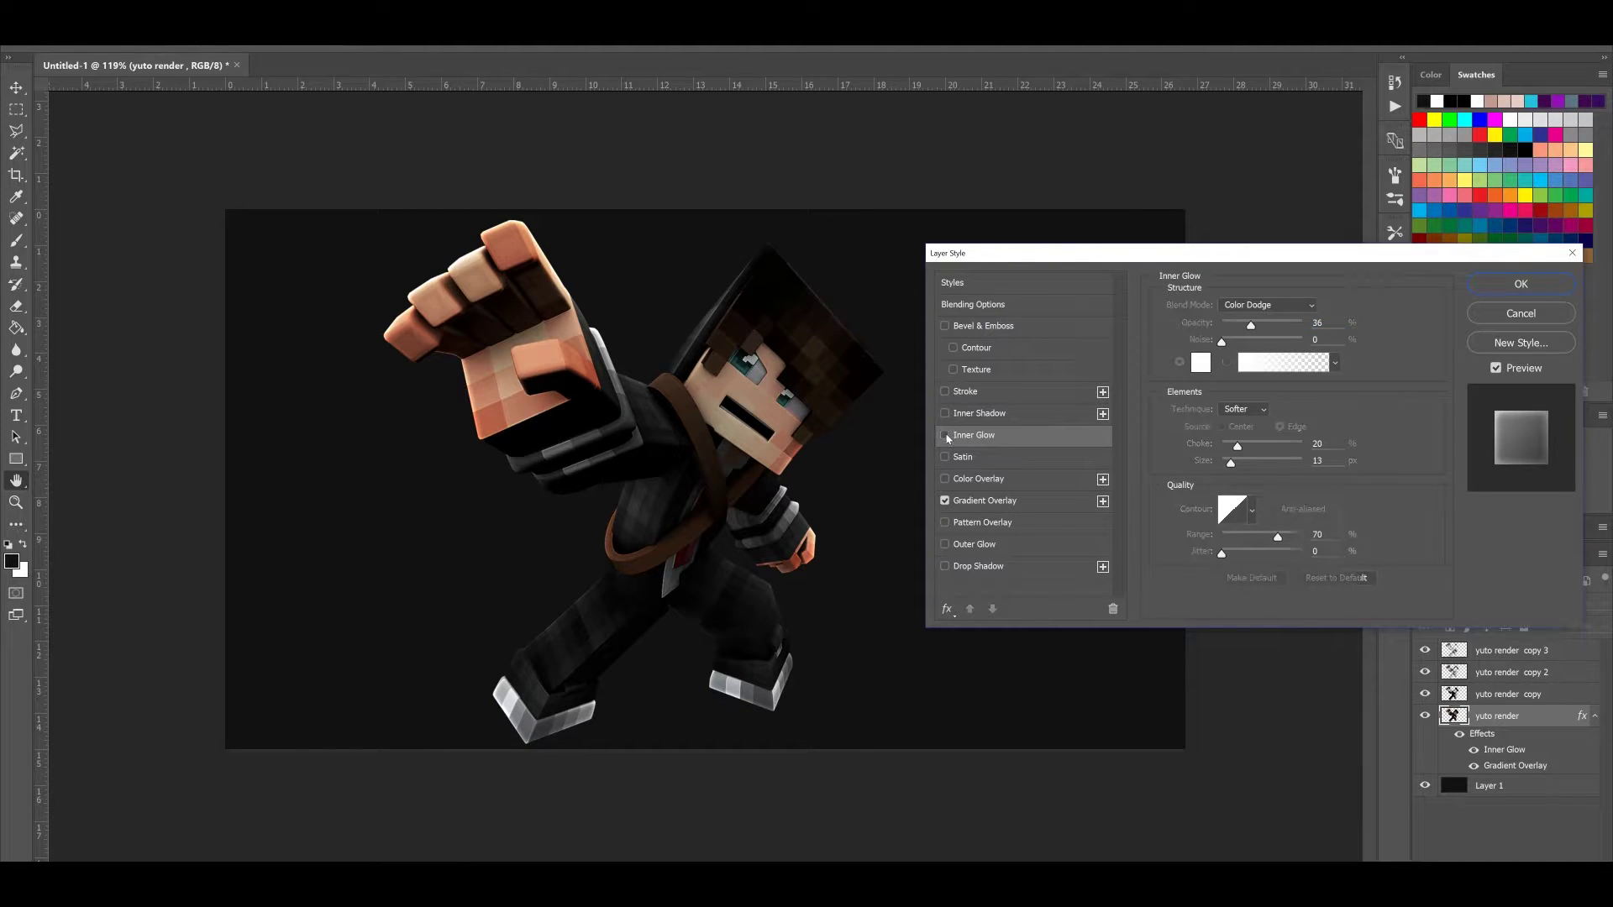
pyautogui.click(947, 437)
# Add a black Satin effect to the yuto render layer with Overlay blending and 4% opacity
pyautogui.click(962, 457)
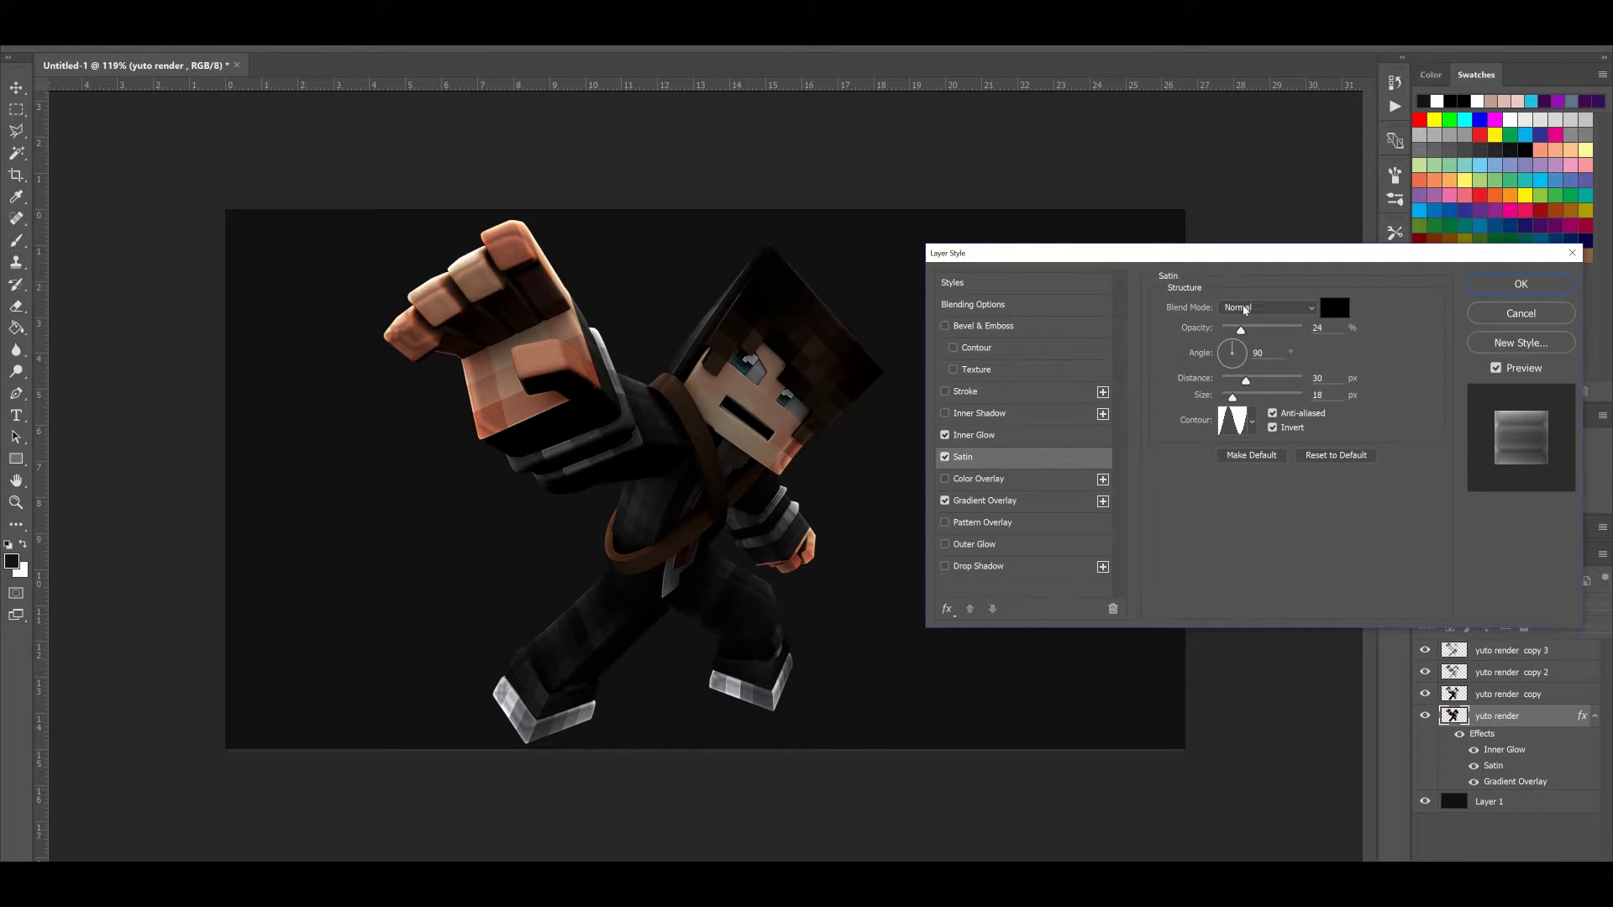
pyautogui.click(1244, 309)
pyautogui.click(1242, 477)
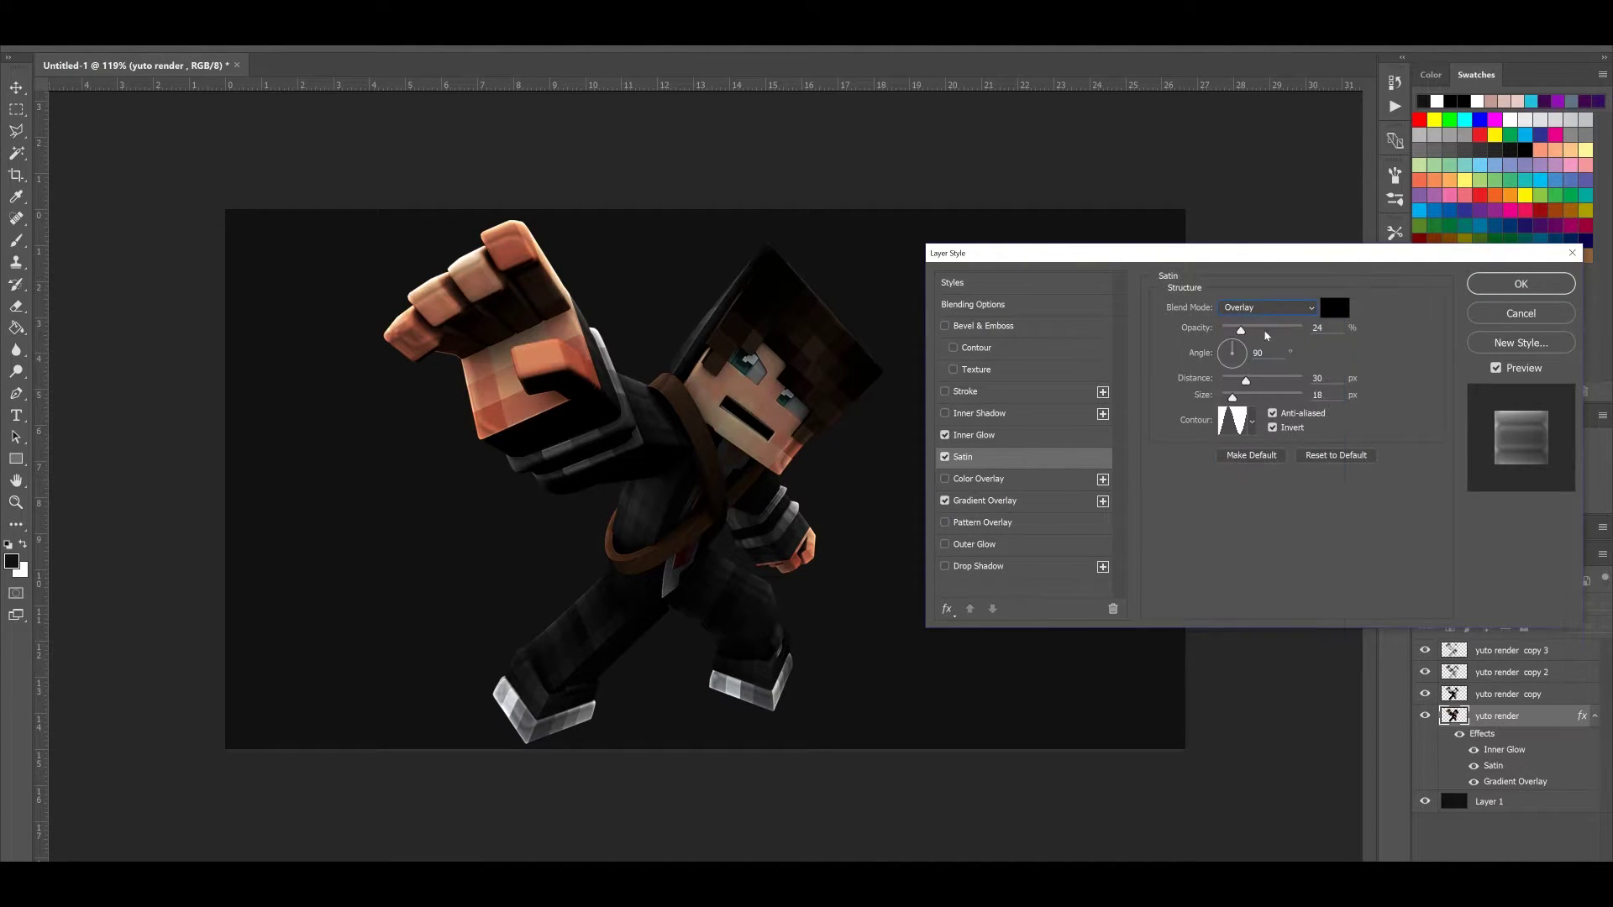
pyautogui.moveTo(1239, 329); pyautogui.dragTo(1226, 336)
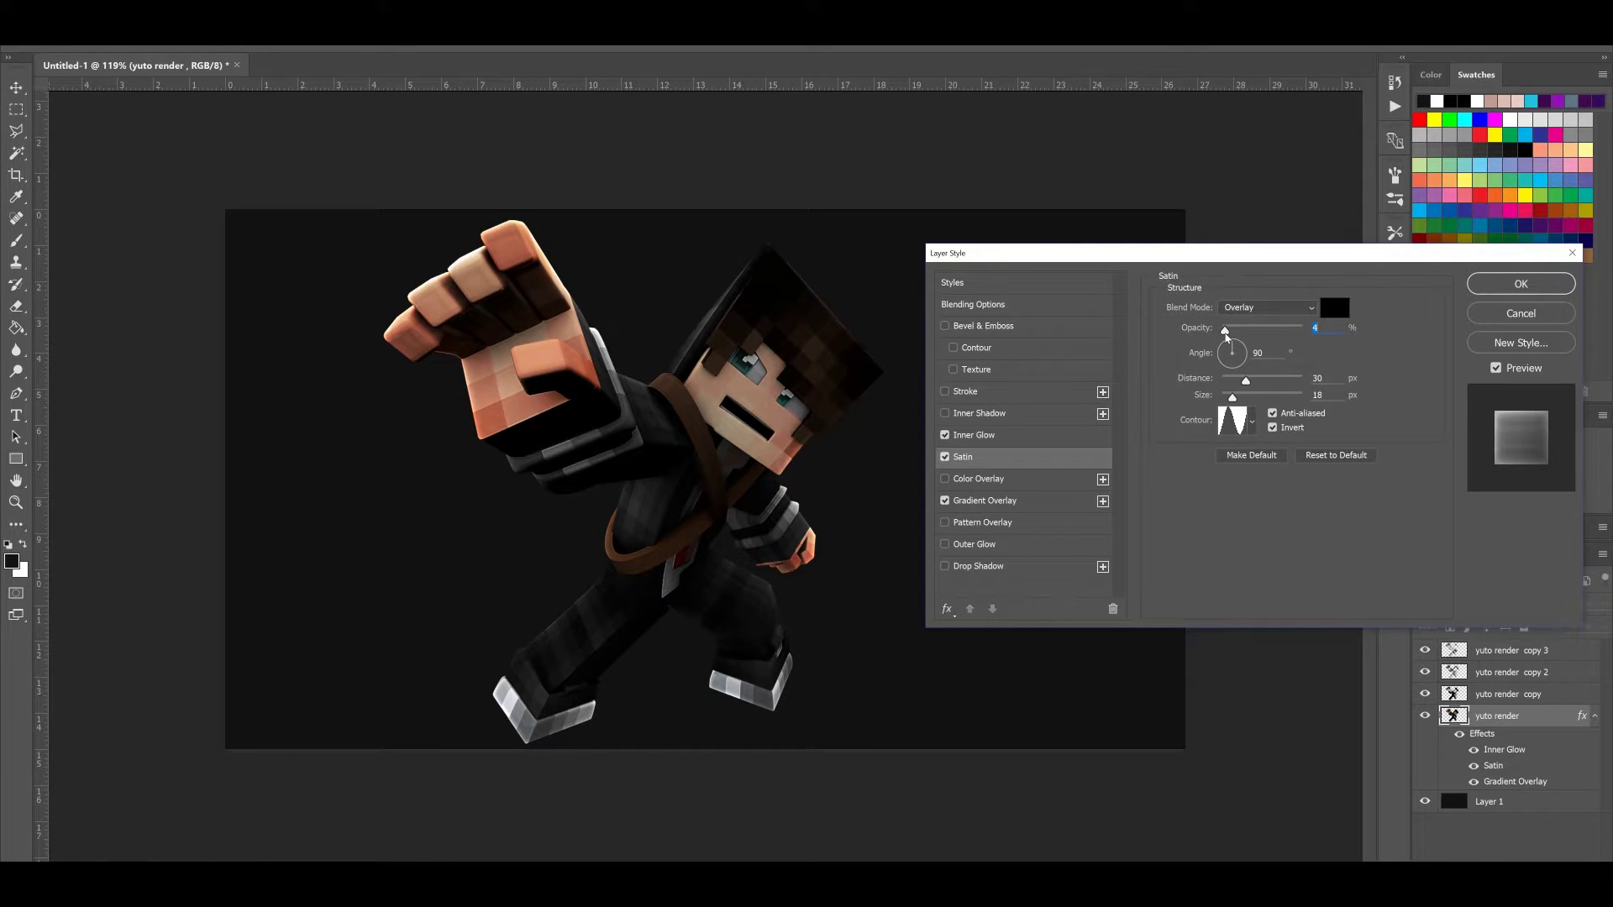
# Add a Color Overlay to the yuto render layer in blue (#2778e7) with Soft Light blending
pyautogui.click(1029, 479)
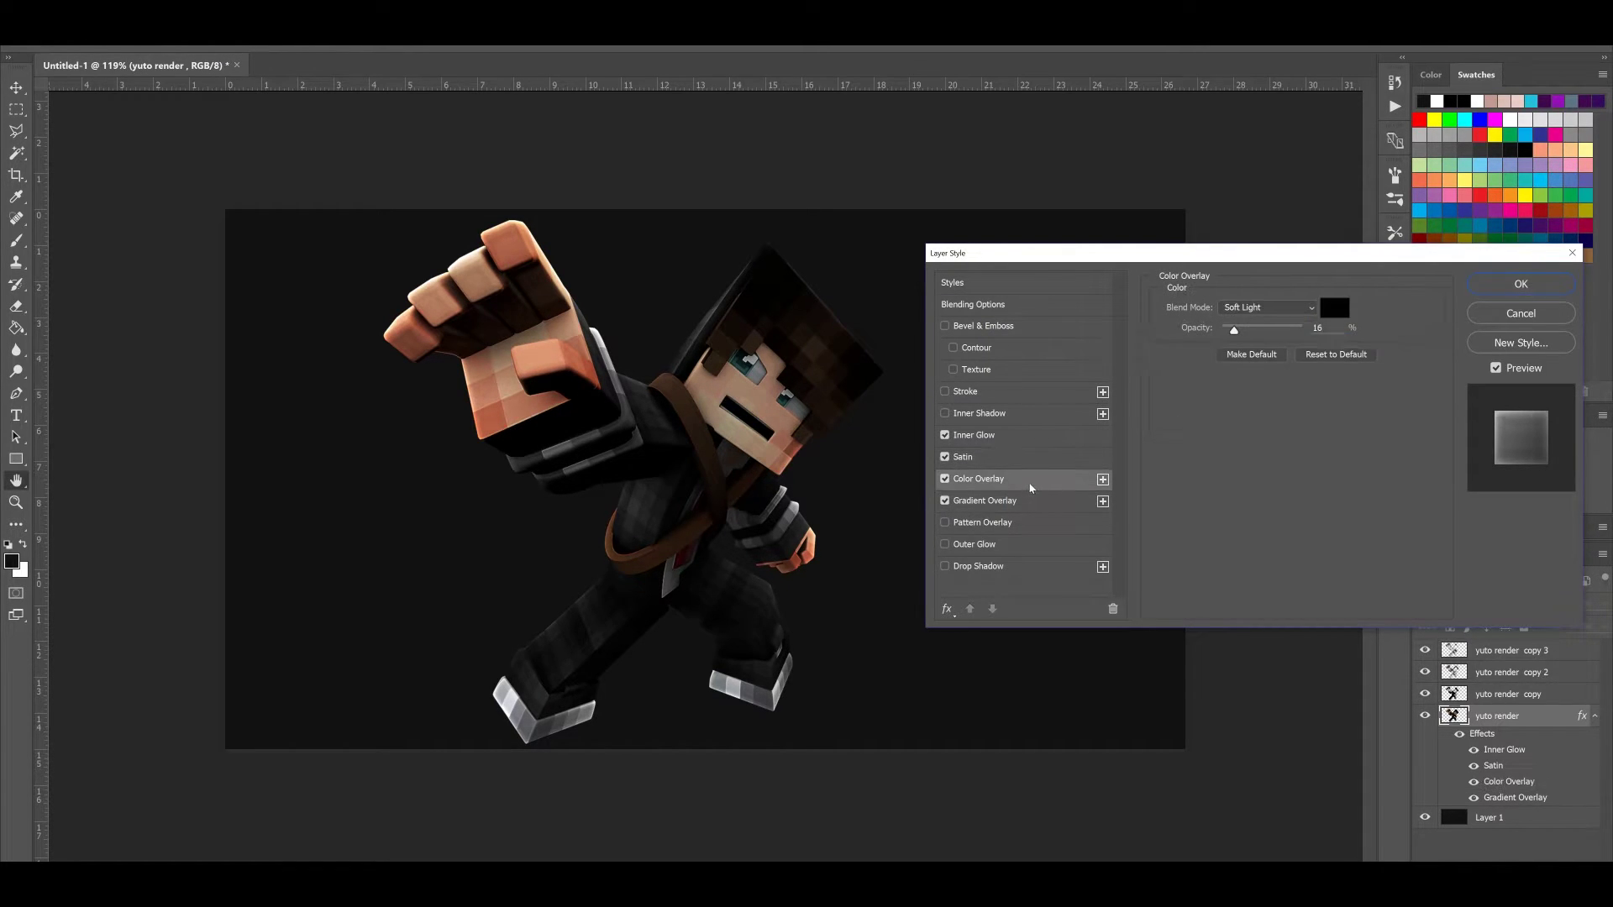
pyautogui.click(1335, 313)
pyautogui.moveTo(1372, 382)
pyautogui.mouseDown()
pyautogui.moveTo(1371, 323)
pyautogui.moveTo(1370, 376)
pyautogui.mouseUp()
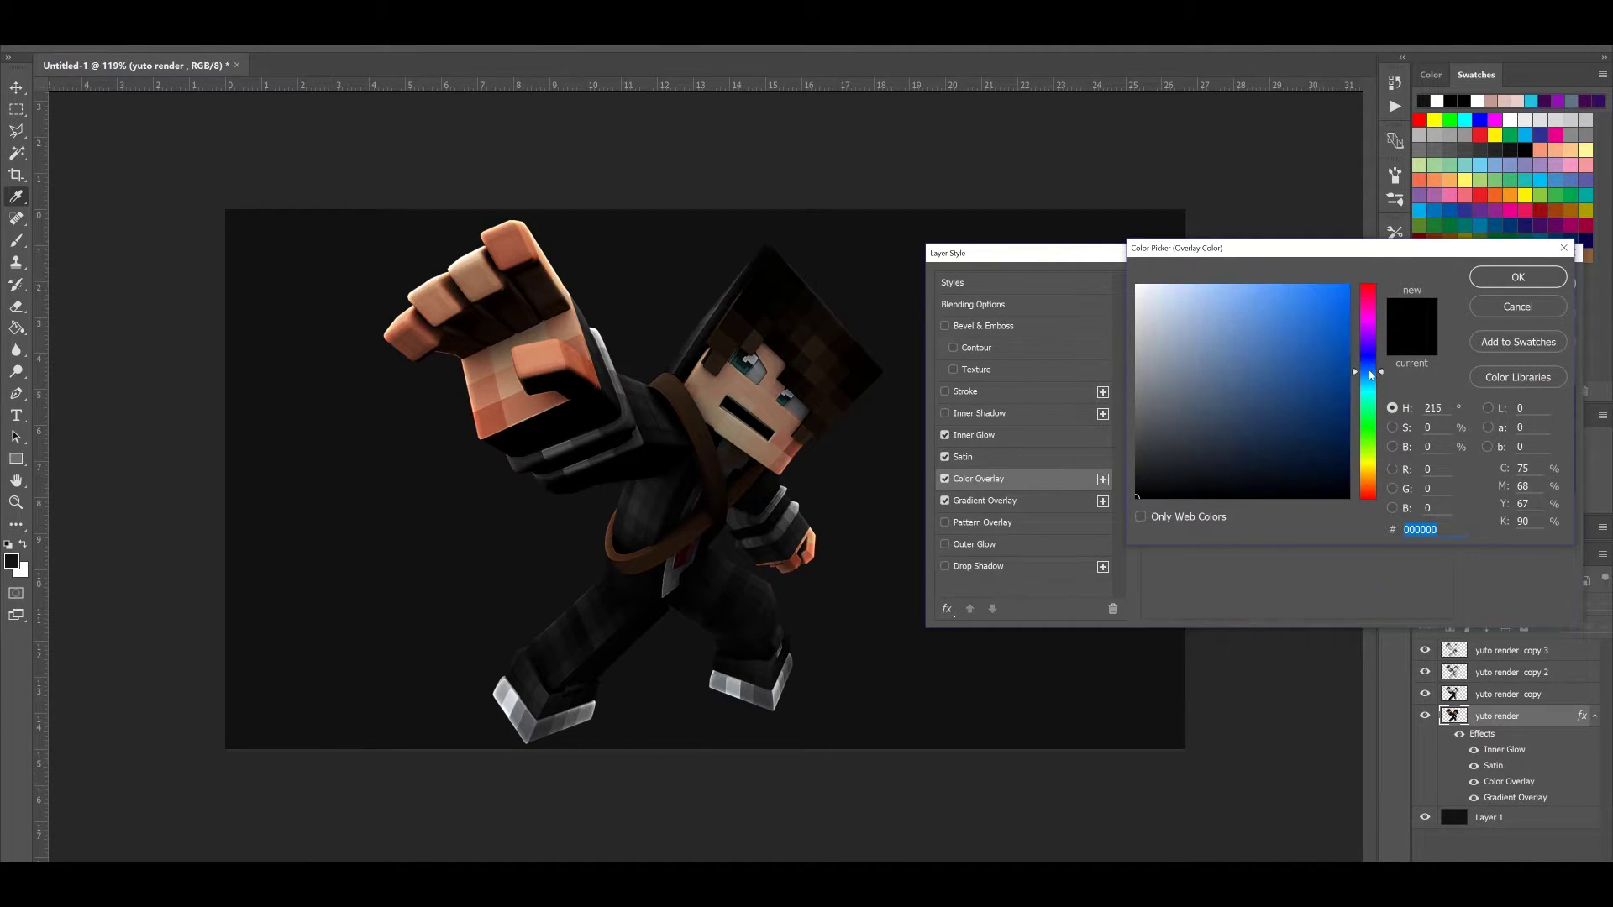
pyautogui.moveTo(1293, 309)
pyautogui.mouseDown()
pyautogui.moveTo(1275, 306)
pyautogui.moveTo(1312, 305)
pyautogui.mouseUp()
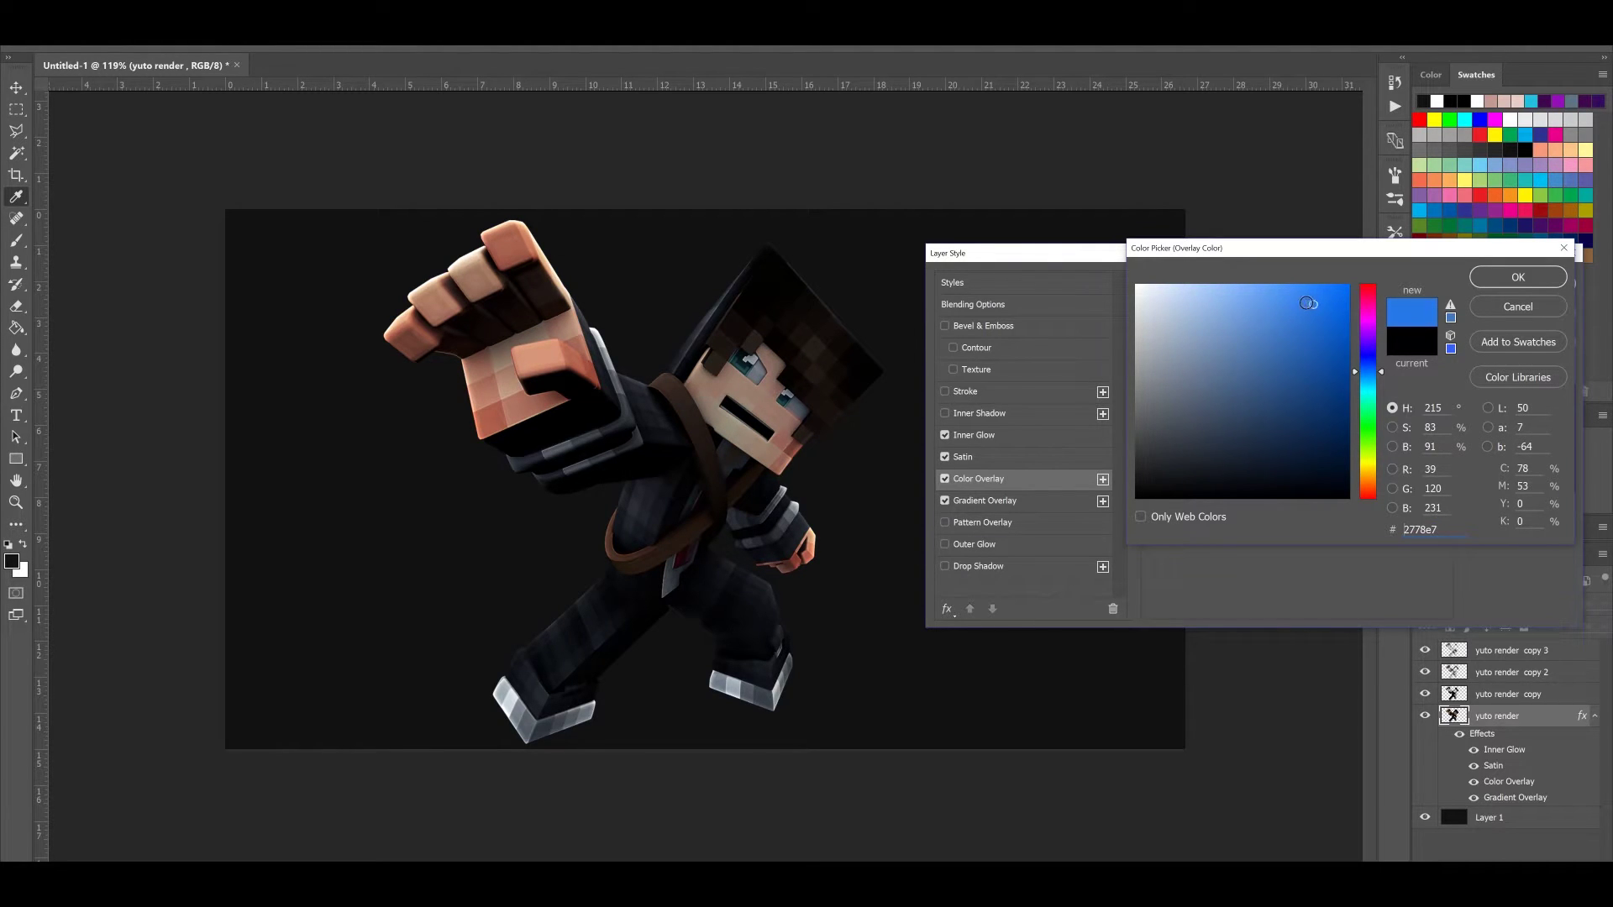
pyautogui.click(1517, 278)
# Set the color overlay's opacity to about 5%, compare the render with and without it, and apply the layer styles
pyautogui.moveTo(1238, 324); pyautogui.dragTo(1219, 339)
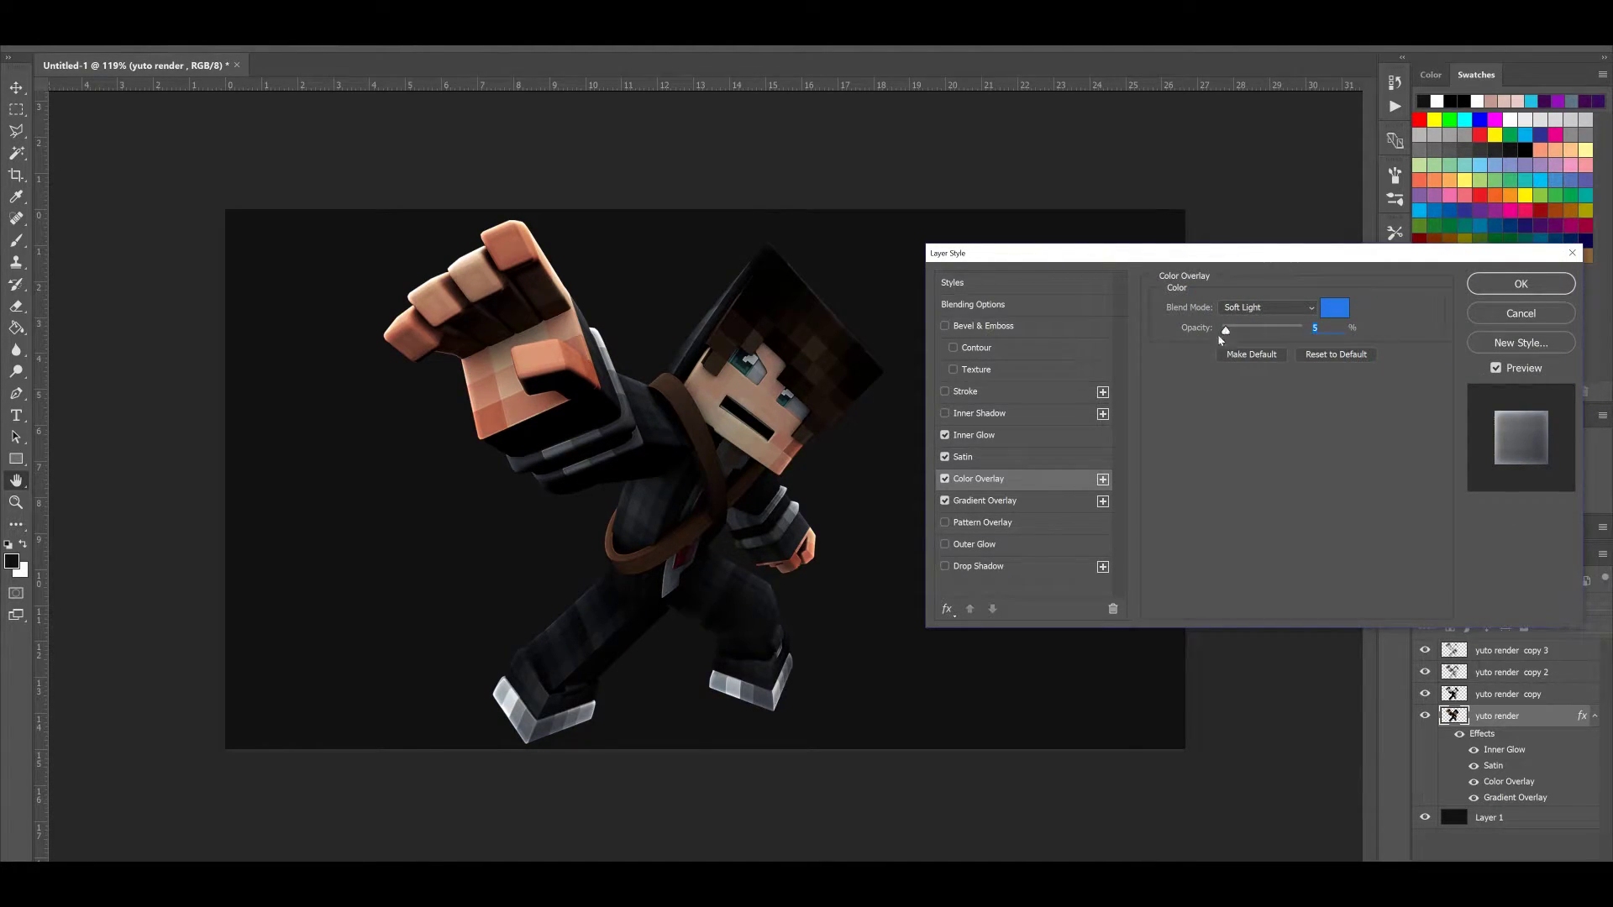
pyautogui.click(944, 480)
pyautogui.click(944, 482)
pyautogui.click(1227, 333)
pyautogui.click(1549, 287)
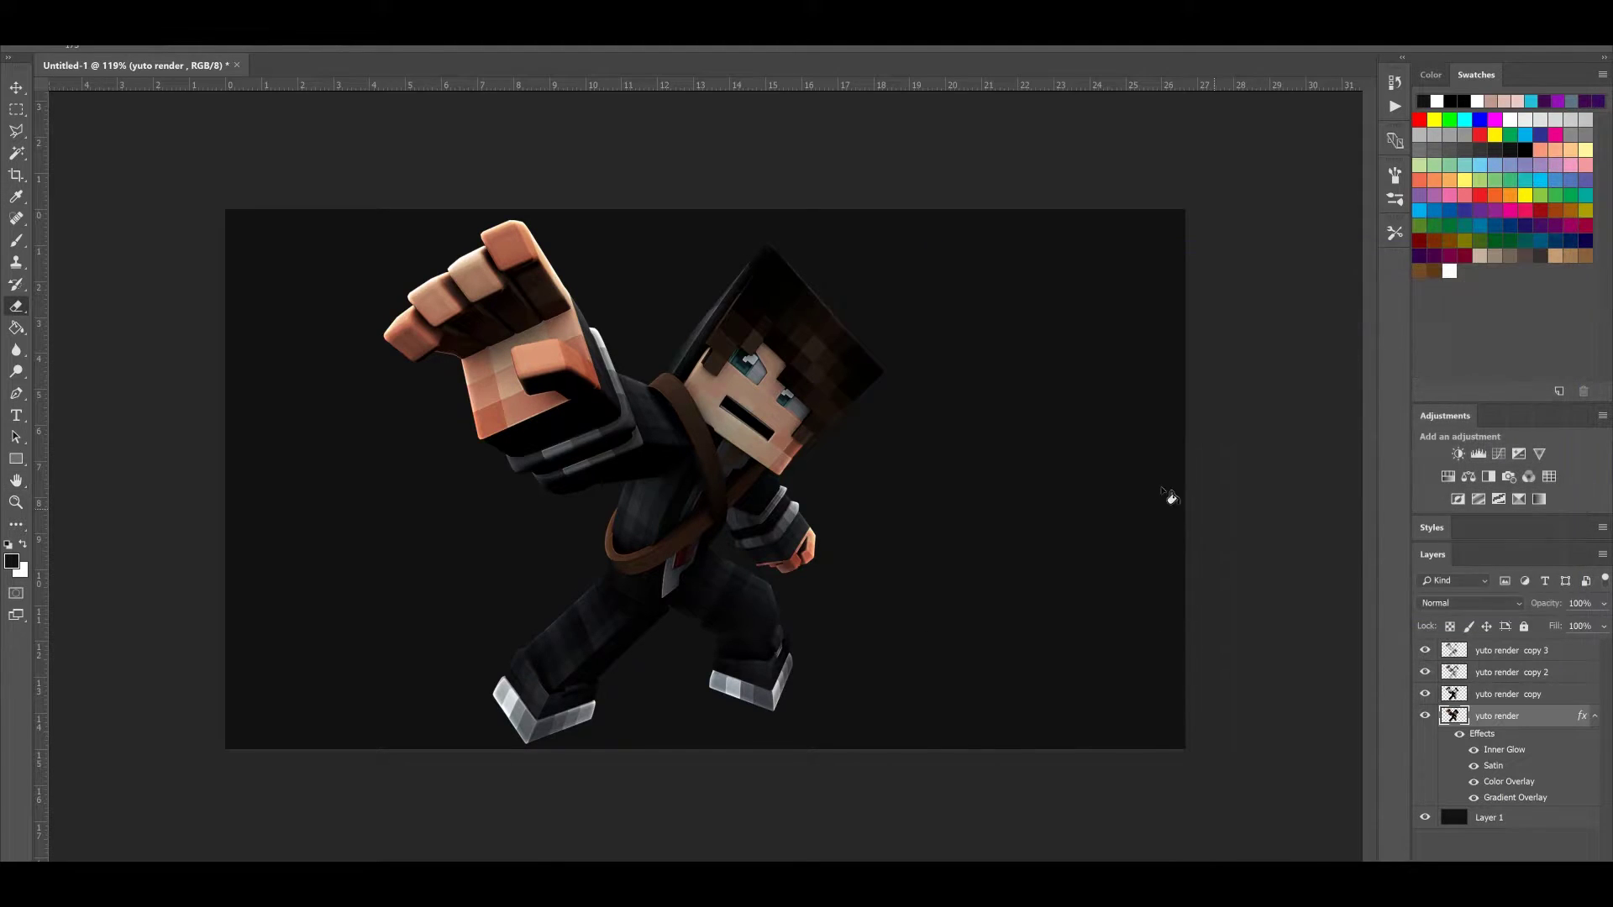
# Merge the four yuto render layers into one and compare the canvas with and without the merged layer
pyautogui.scroll(-4, 1117, 542)
pyautogui.scroll(4, 847, 532)
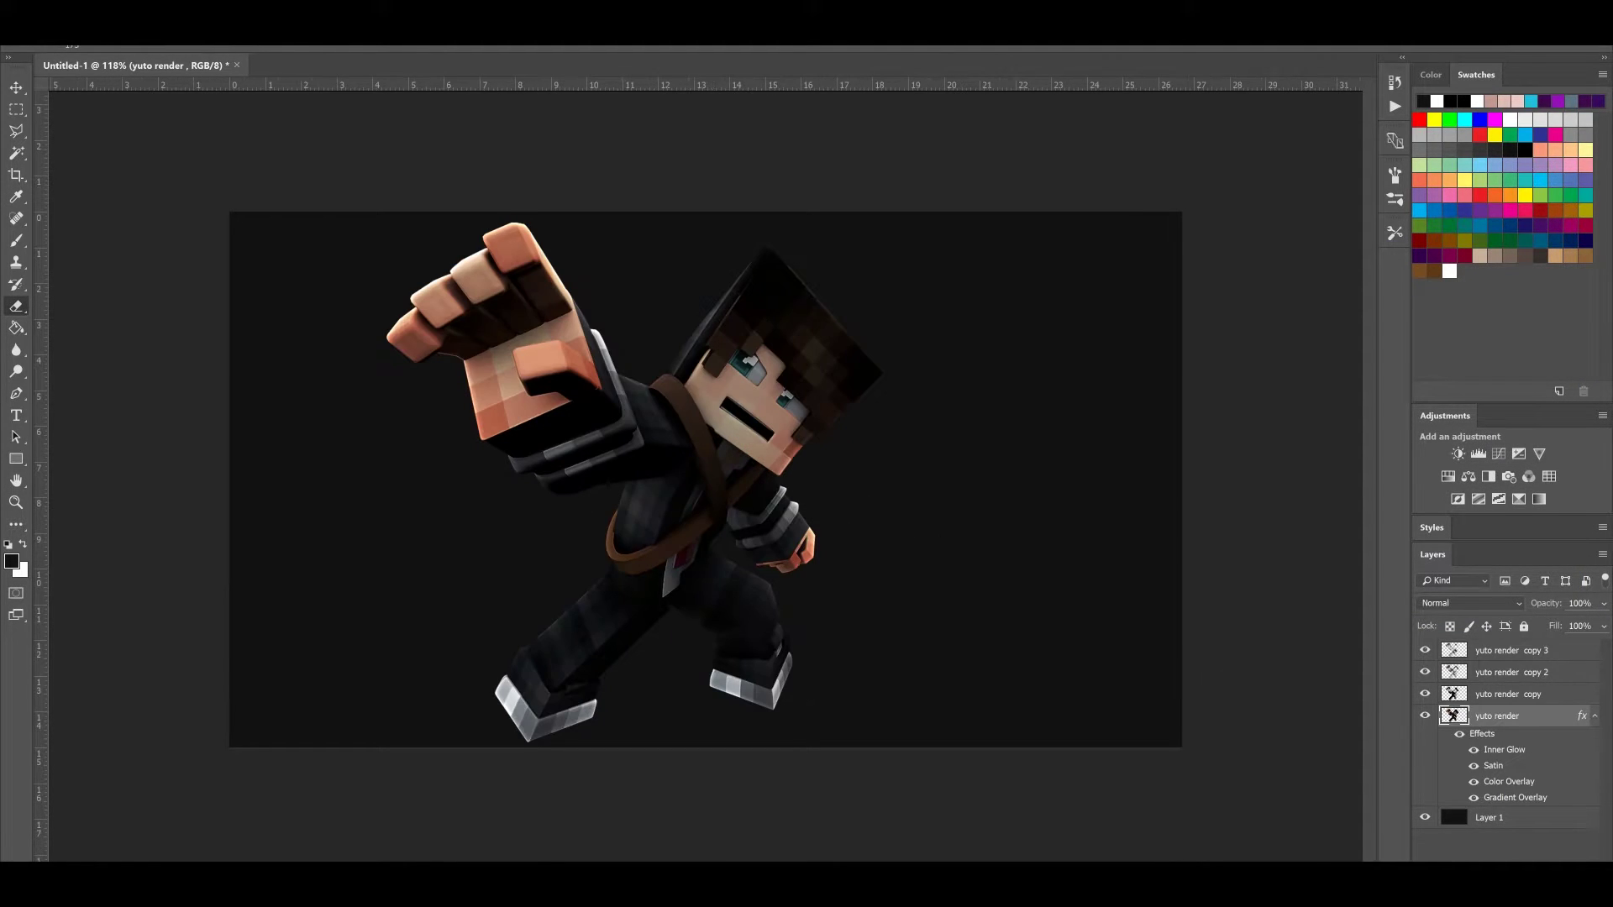
pyautogui.click(1594, 716)
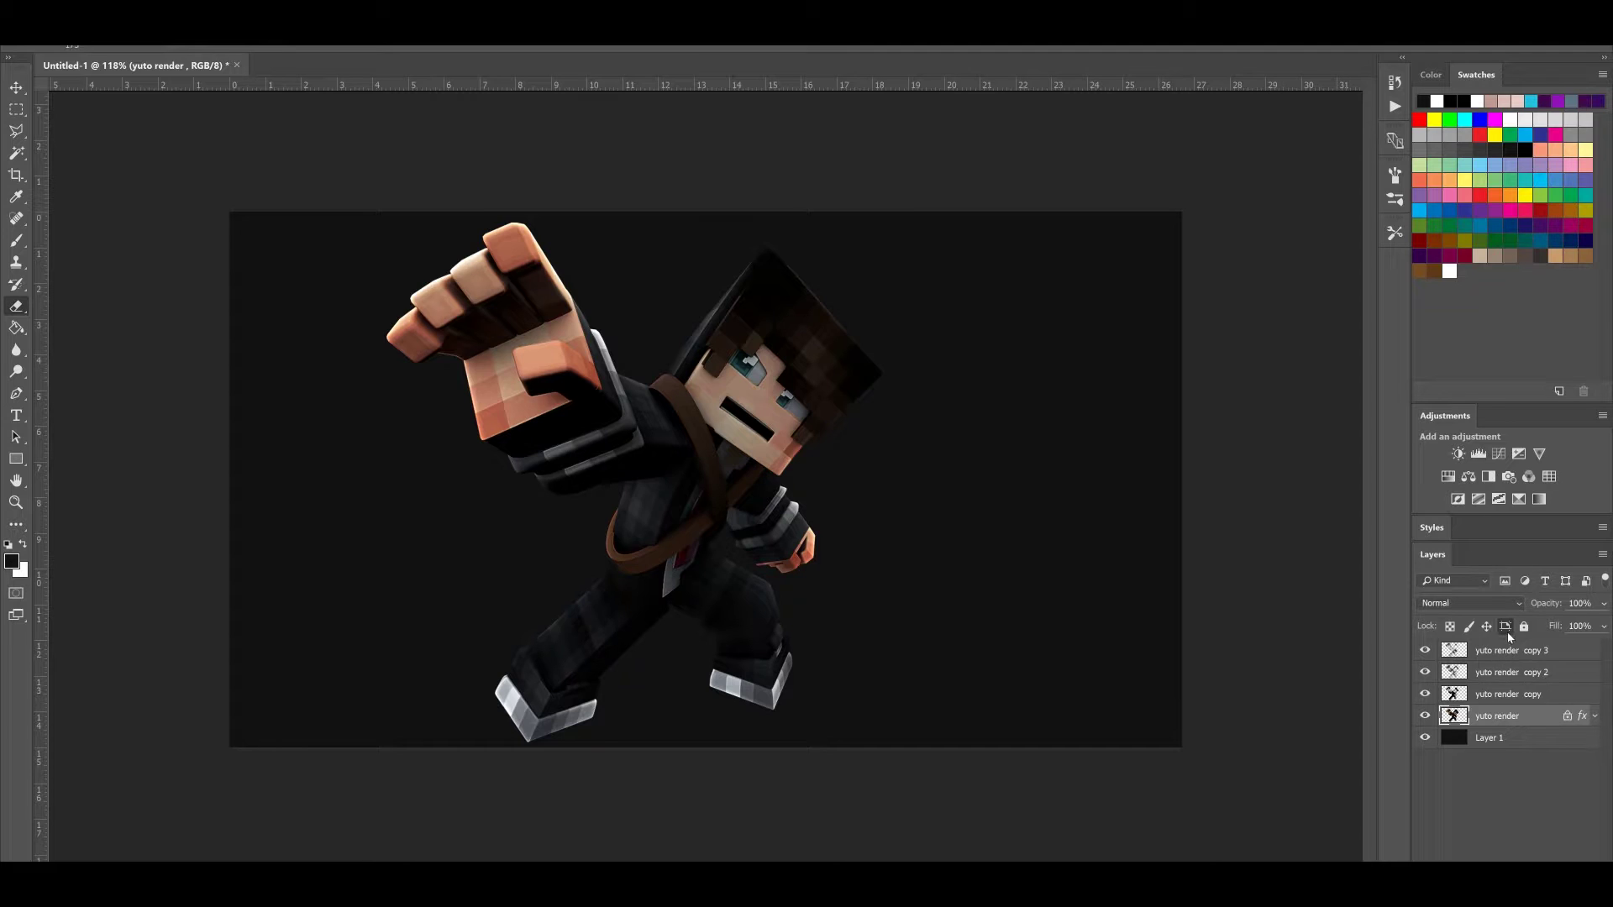
pyautogui.keyDown('shift'); pyautogui.click(1510, 656); pyautogui.keyUp('shift')
pyautogui.click(1512, 717)
pyautogui.keyDown('shift'); pyautogui.click(1516, 651); pyautogui.keyUp('shift')
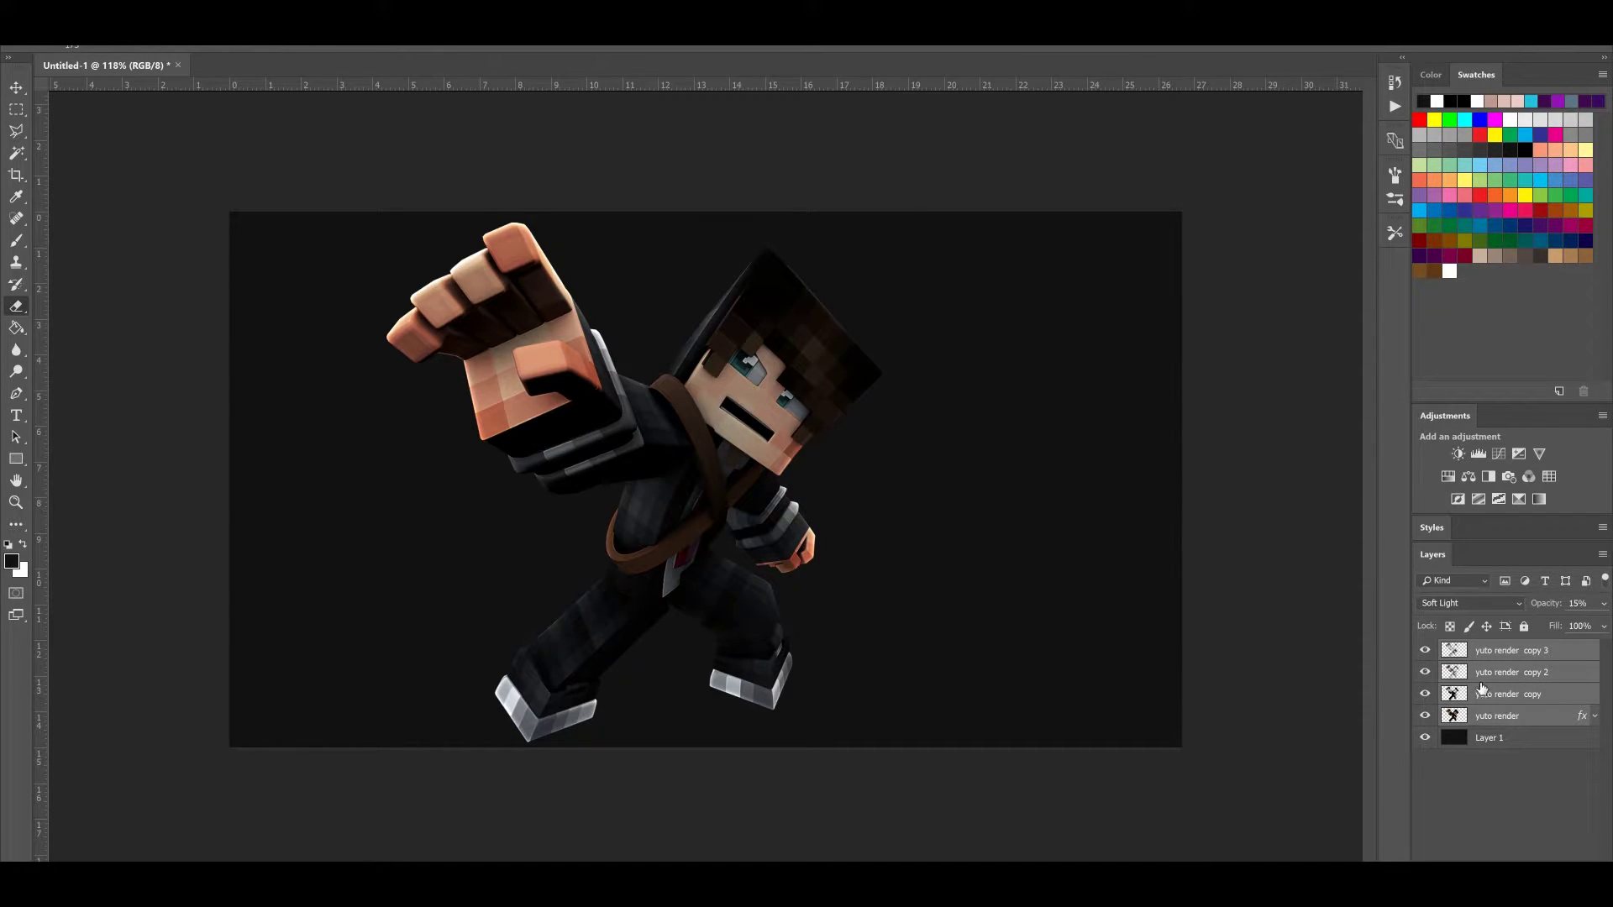
pyautogui.hotkey('ctrl', 'e')
pyautogui.click(1424, 650)
pyautogui.click(1424, 650)
# Open the merged render in Liquify and push the head's outer edge slightly inward with a size 300 brush
pyautogui.hotkey('alt', 't')
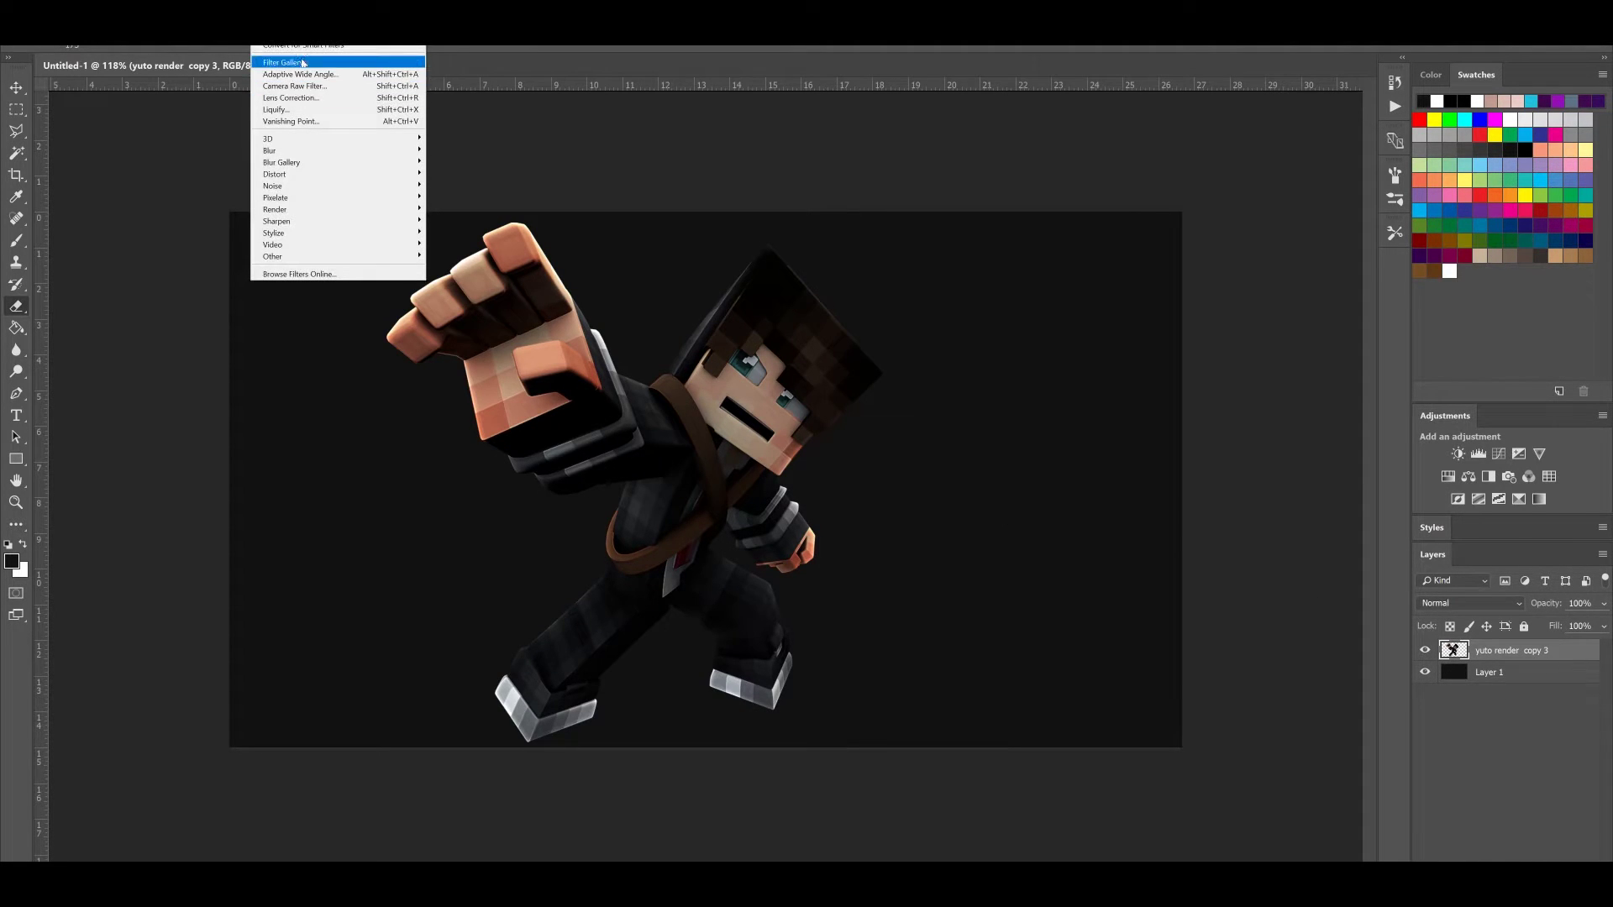
pyautogui.click(292, 109)
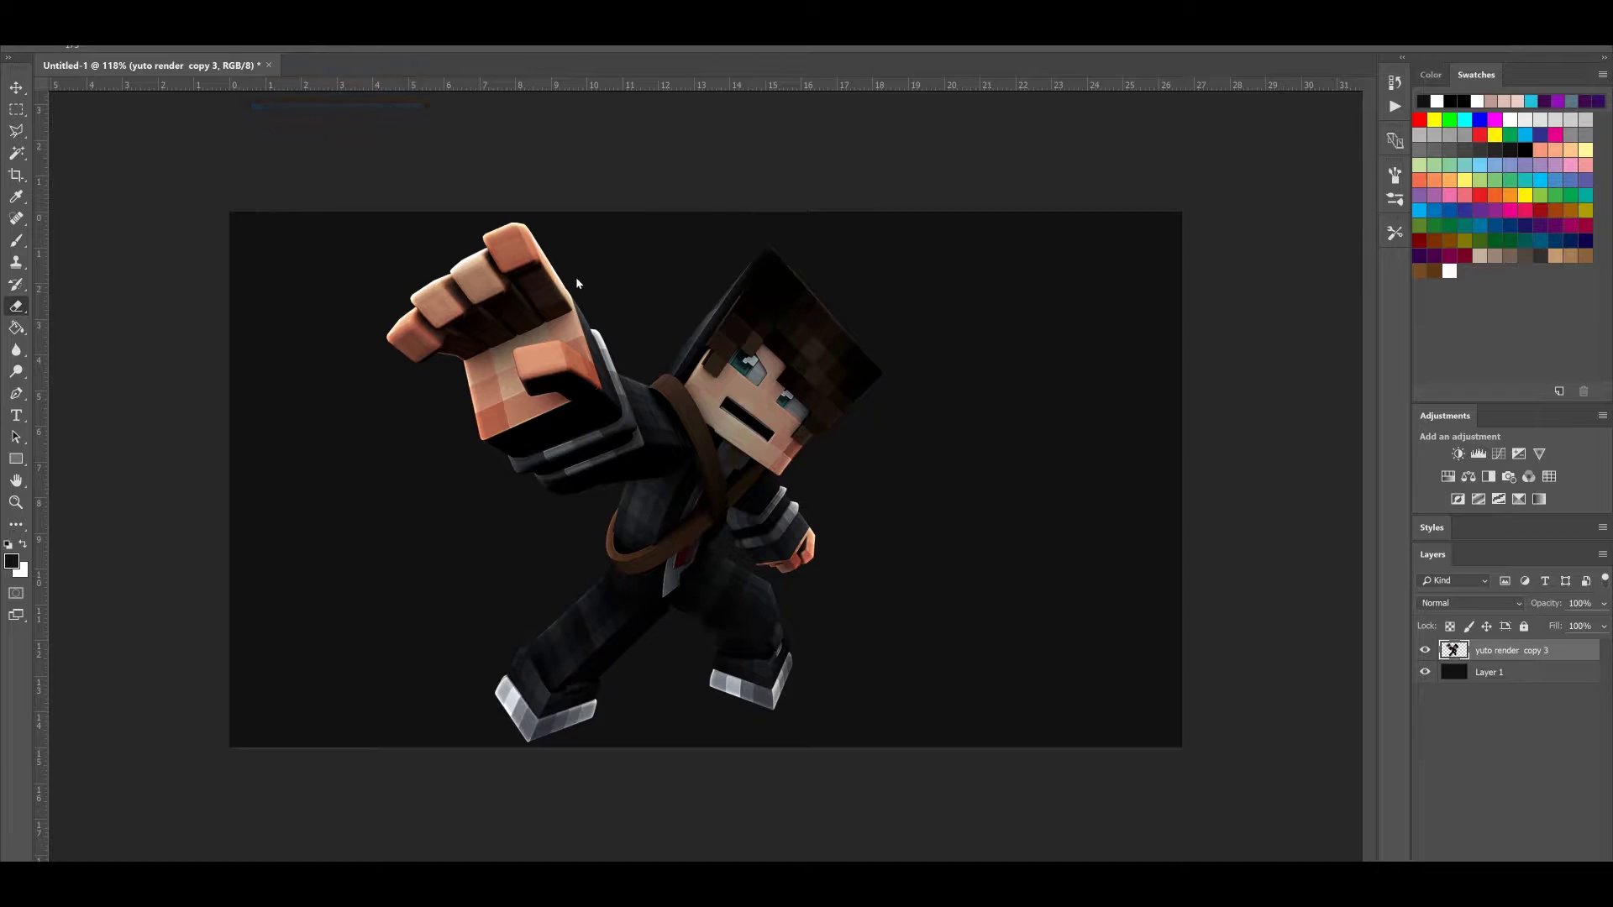
pyautogui.hotkey('ctrl', '+')
pyautogui.press(']')
pyautogui.press(']')
pyautogui.press(']')
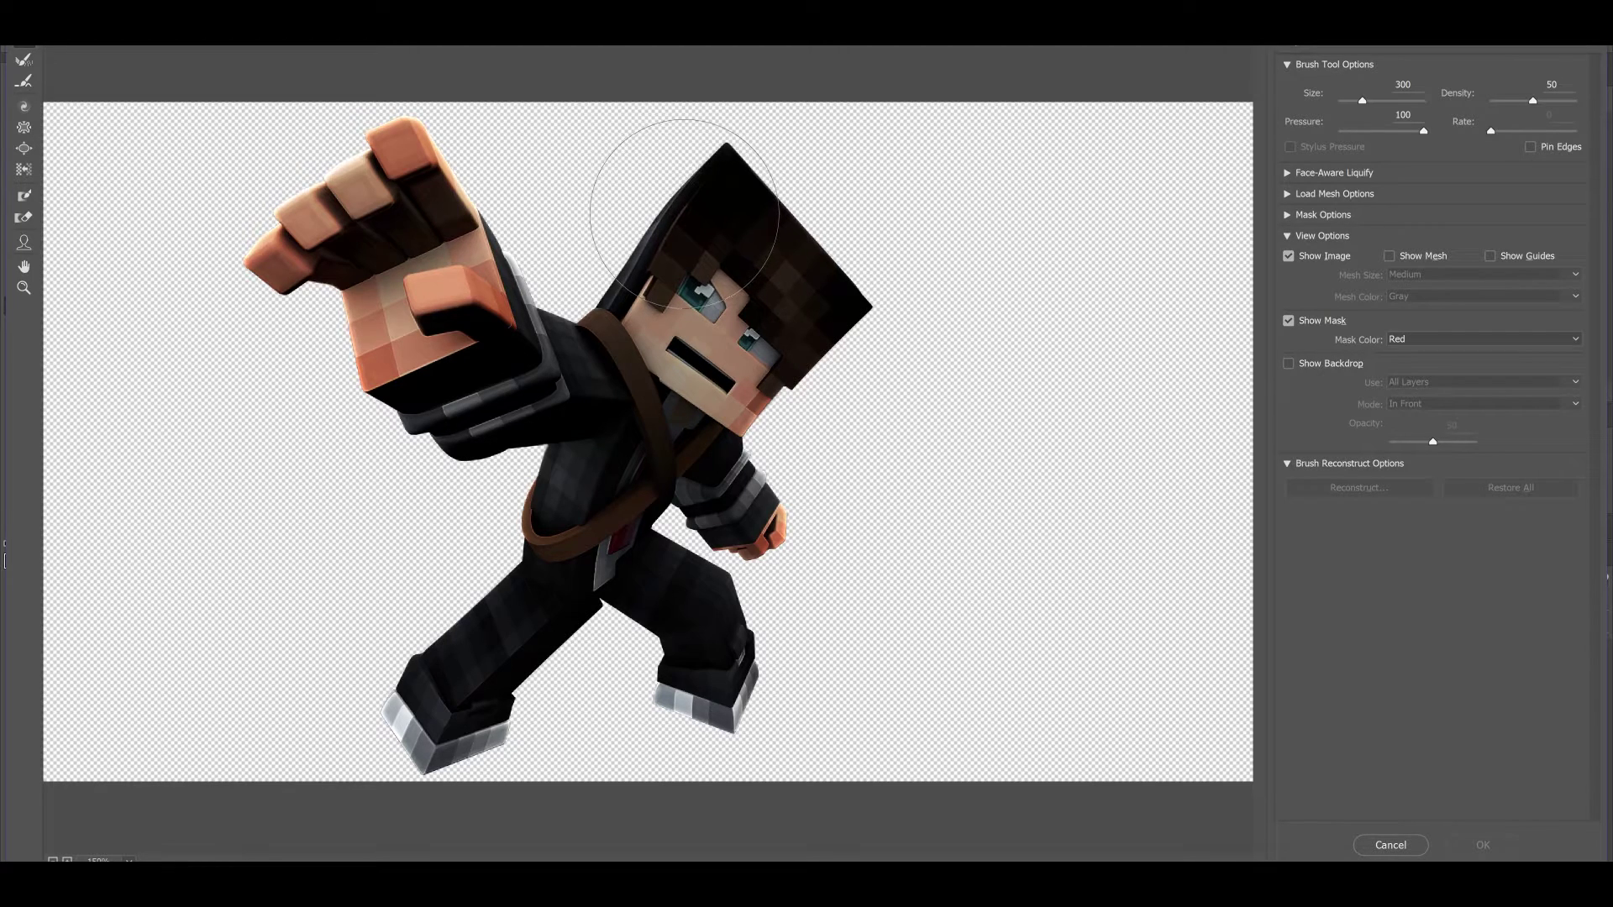
pyautogui.moveTo(844, 340); pyautogui.dragTo(817, 340)
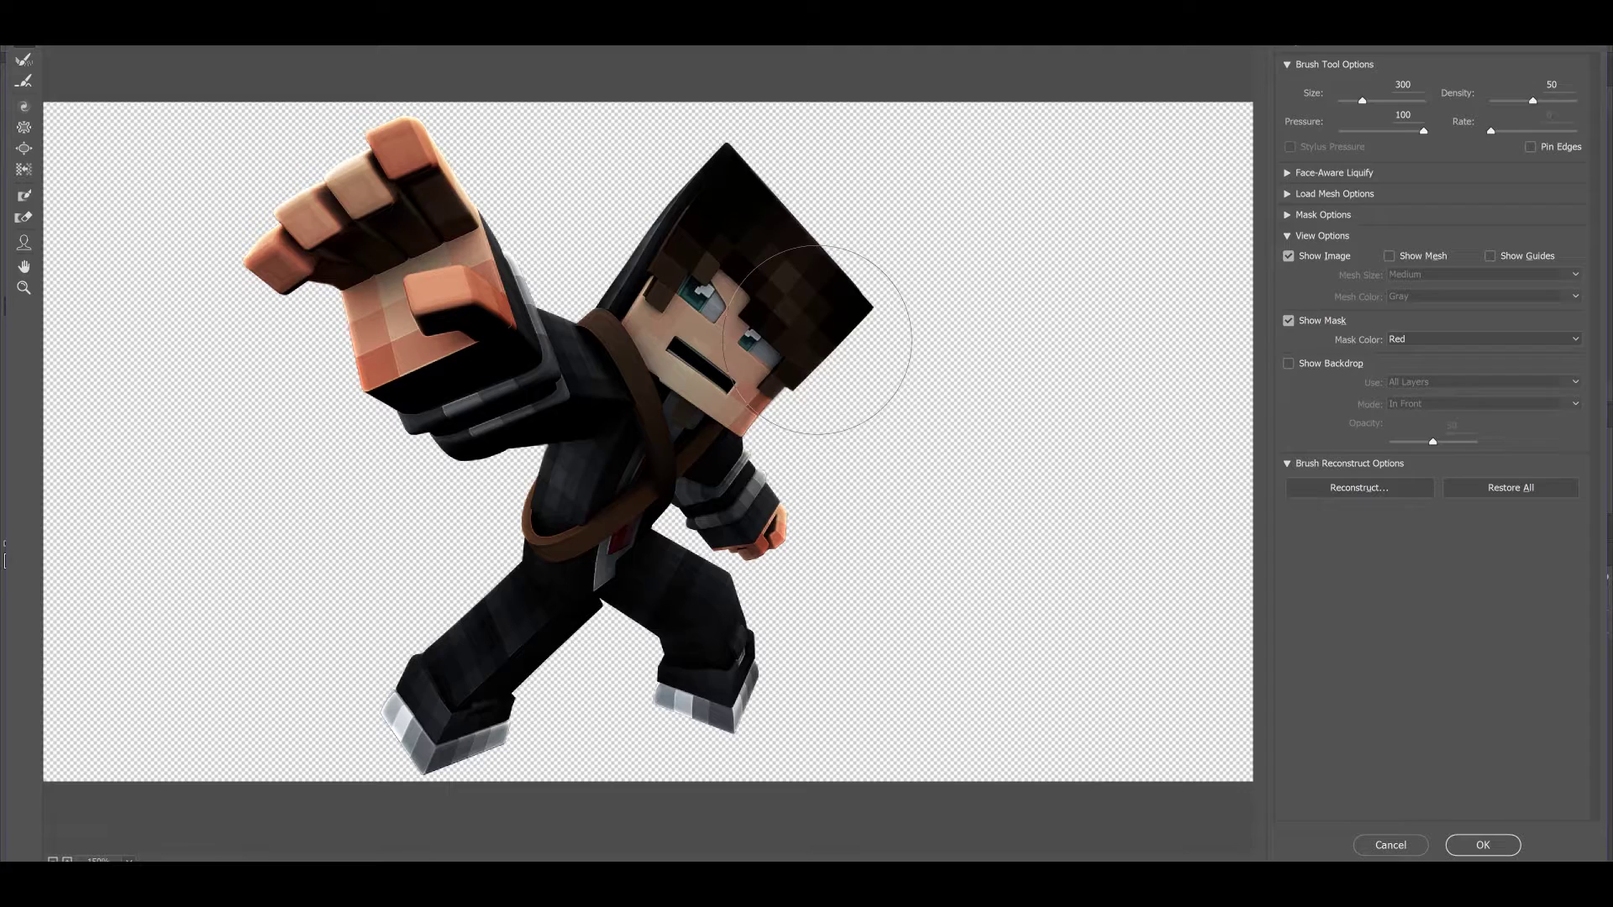
pyautogui.press(']')
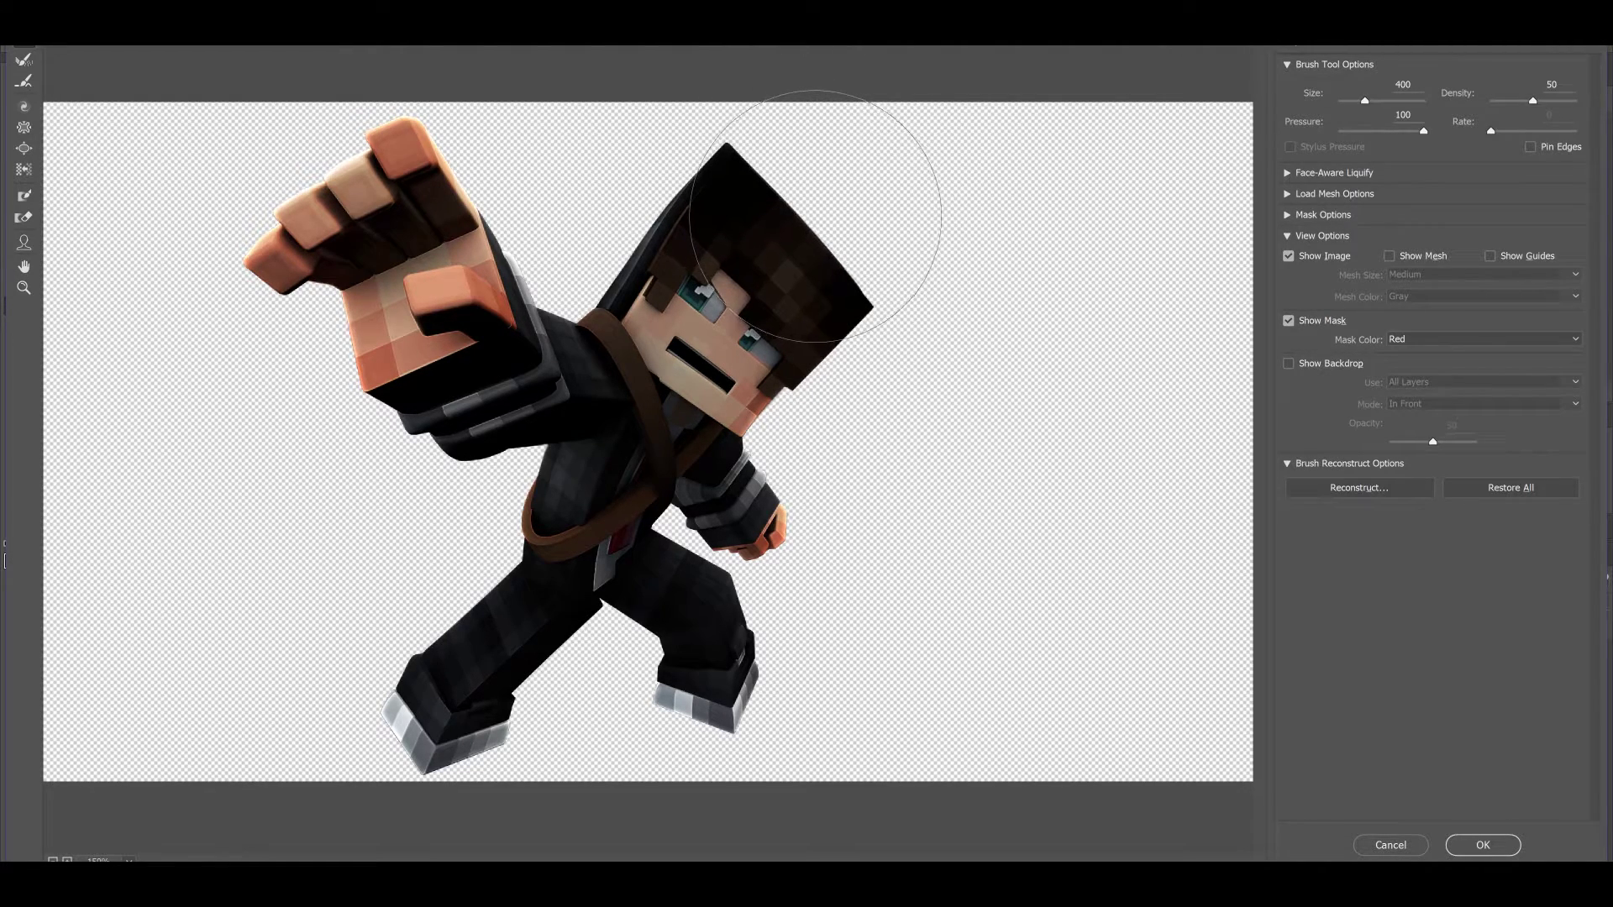
# Warp the sleeve folds of the outstretched arm with small Liquify brushes between size 125 and 50
pyautogui.press('[')
pyautogui.press('[')
pyautogui.press('[')
pyautogui.press('[')
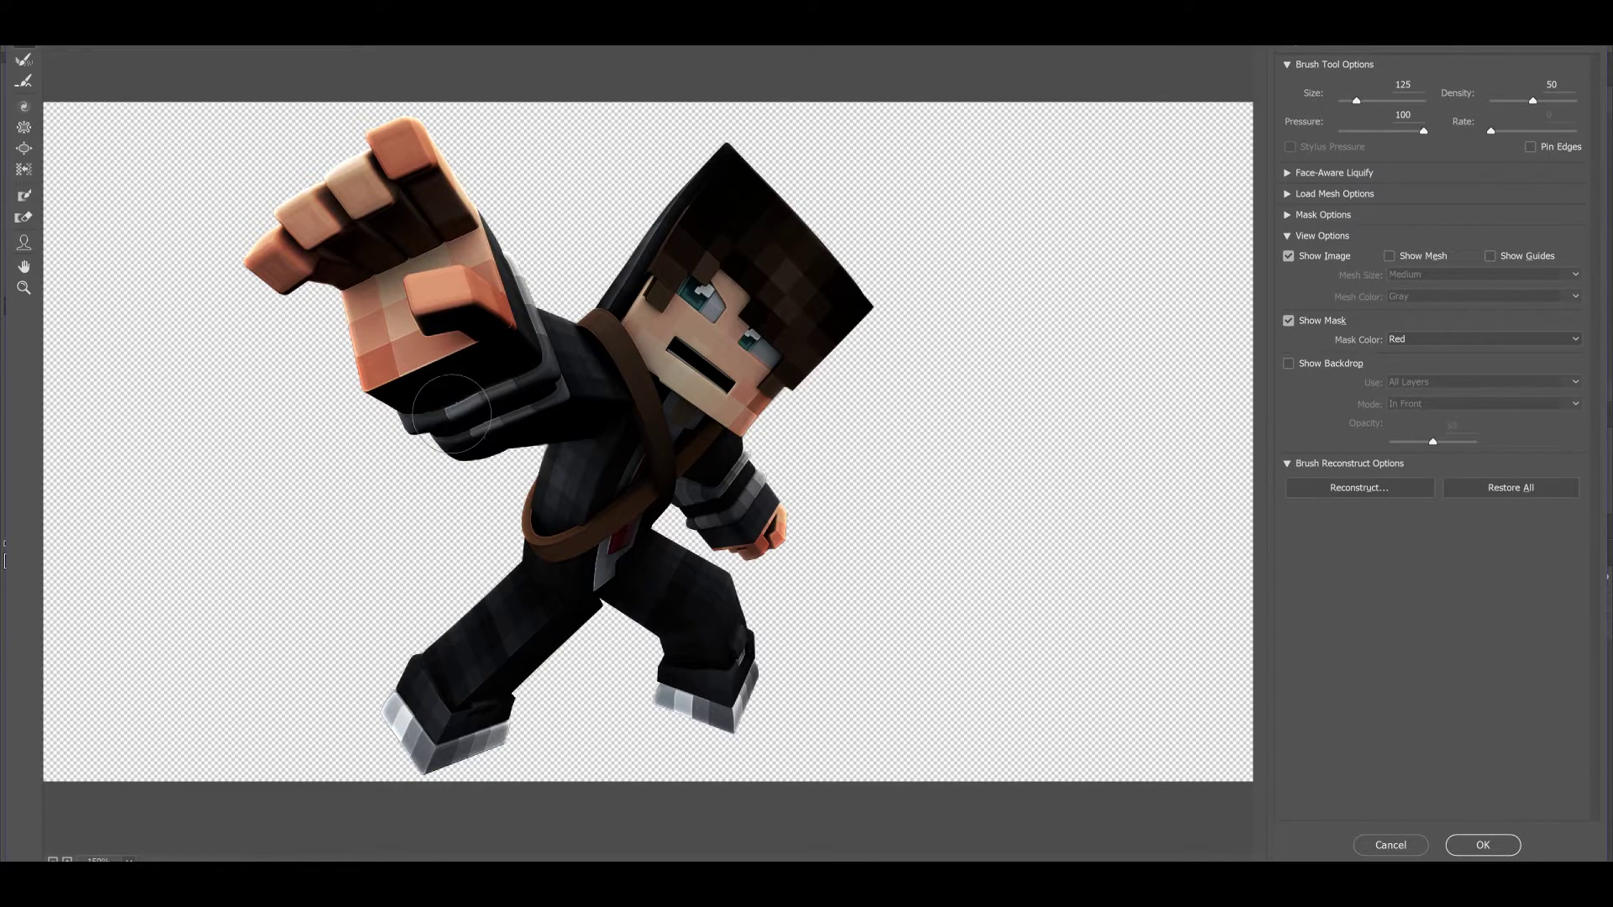
pyautogui.press(']')
pyautogui.press('[')
pyautogui.press('[')
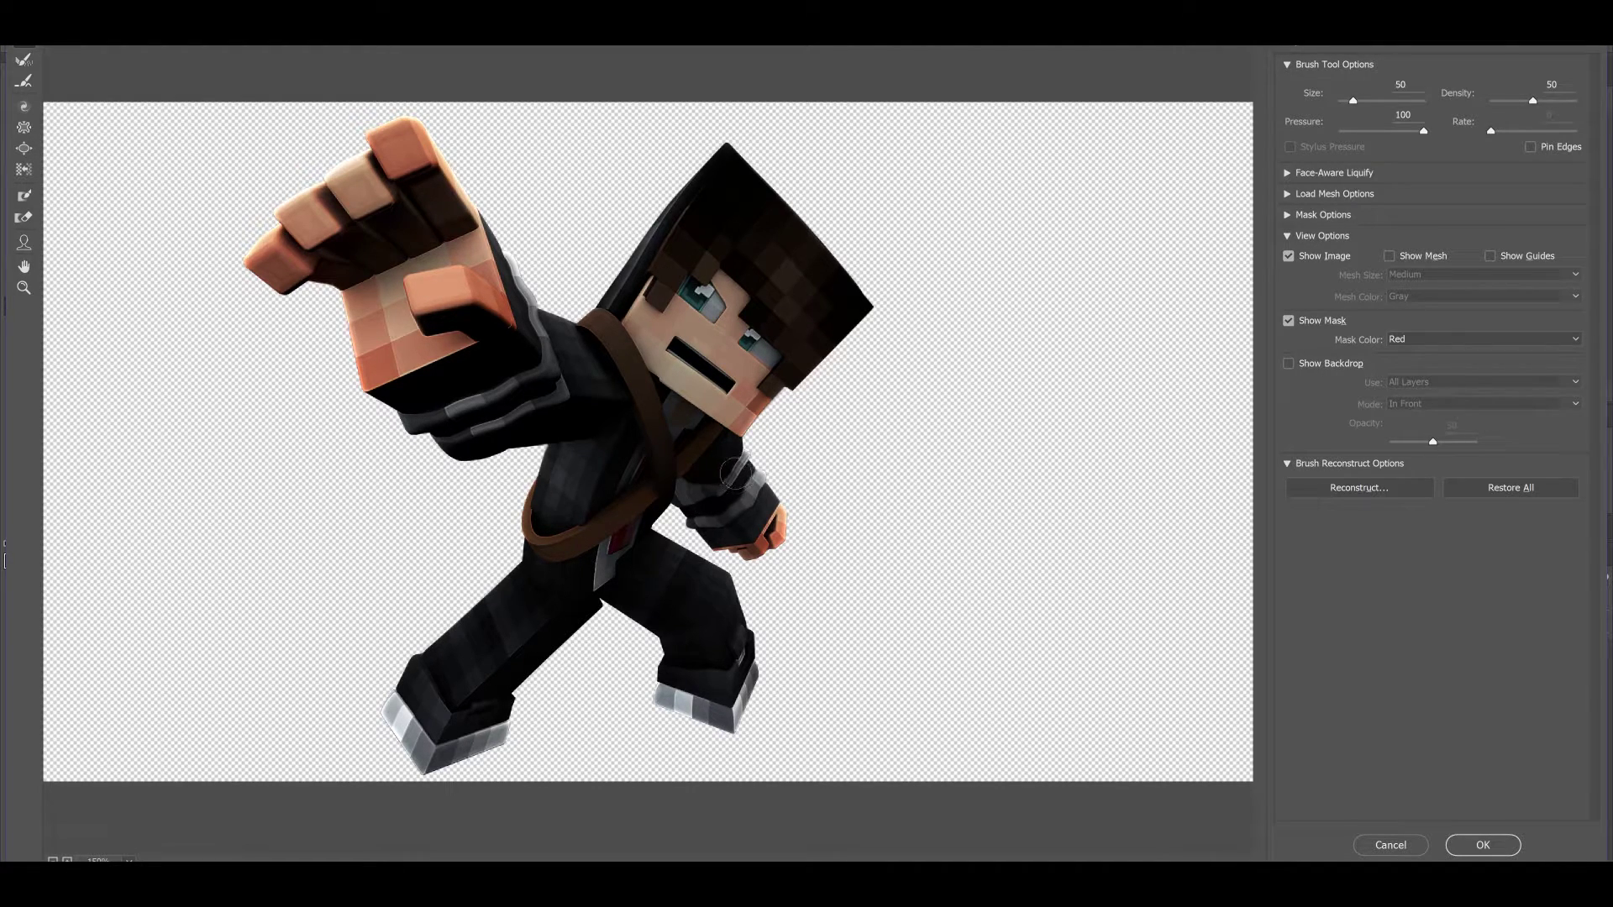
# Nudge the trouser cuffs above both shoes outward with the Liquify brush, using size 90 for the rear leg
pyautogui.press(']')
pyautogui.press(']')
pyautogui.press(']')
pyautogui.press(']')
pyautogui.press(']')
pyautogui.moveTo(399, 694); pyautogui.dragTo(394, 687)
pyautogui.press('[')
pyautogui.press('[')
pyautogui.press('[')
pyautogui.press('[')
pyautogui.press('[')
pyautogui.press('[')
pyautogui.moveTo(660, 682); pyautogui.dragTo(655, 678)
pyautogui.moveTo(756, 651); pyautogui.dragTo(766, 650)
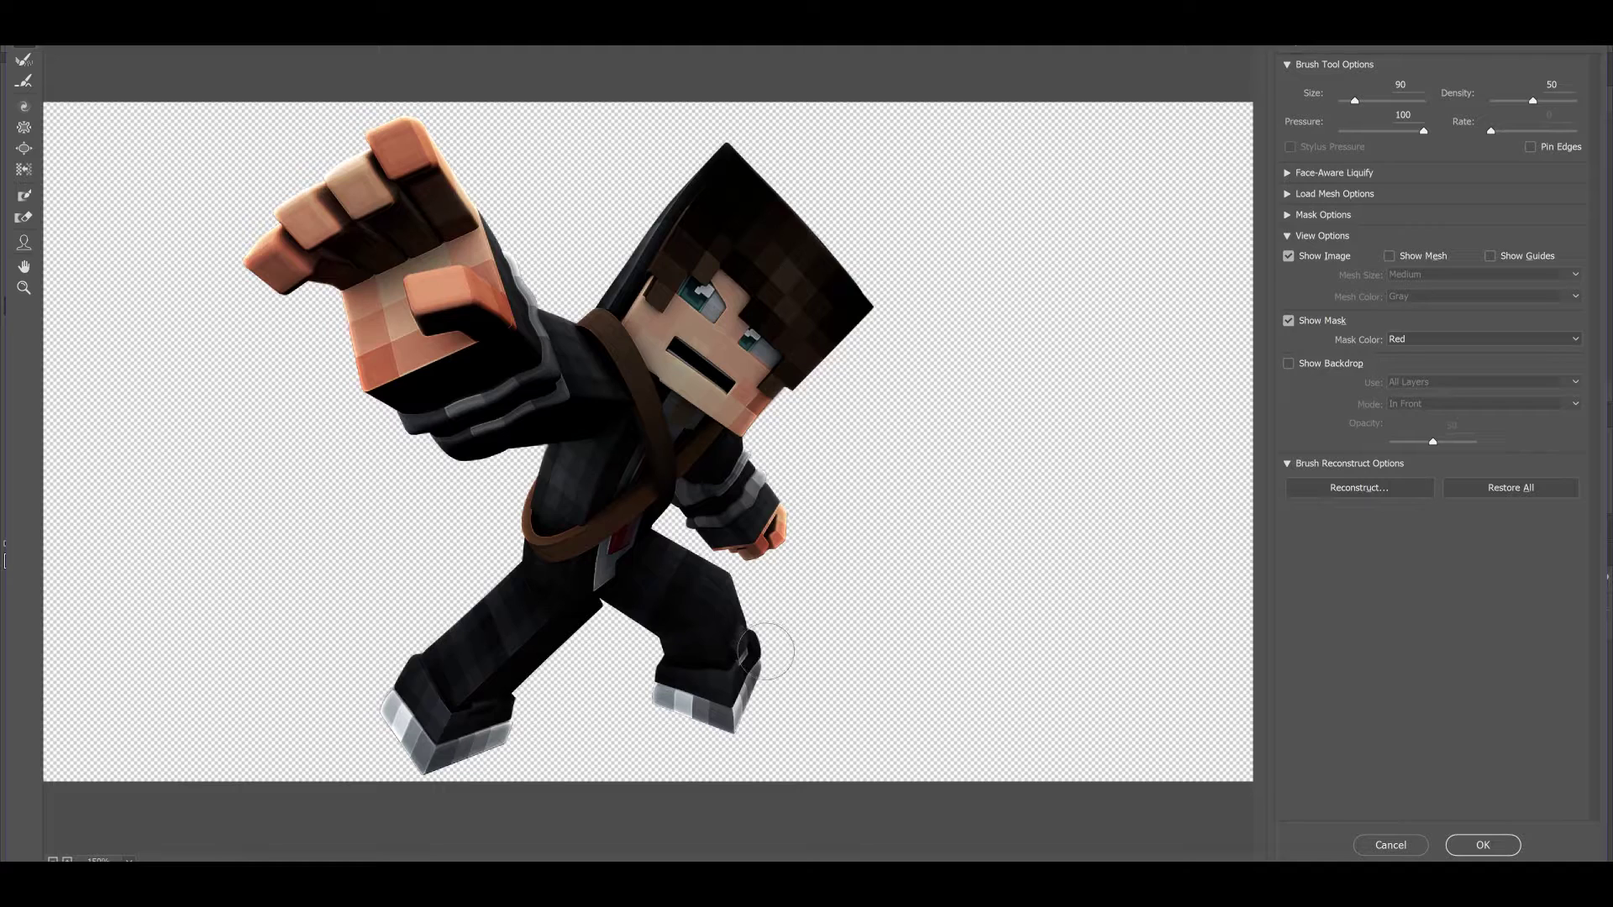
# Refine the shoe edges and the hood outline with Liquify brushes up to size 300, and apply the distortion
pyautogui.press('[')
pyautogui.press(']')
pyautogui.press(']')
pyautogui.press(']')
pyautogui.press(']')
pyautogui.press(']')
pyautogui.press(']')
pyautogui.press(']')
pyautogui.press(']')
pyautogui.press(']')
pyautogui.press(']')
pyautogui.press(']')
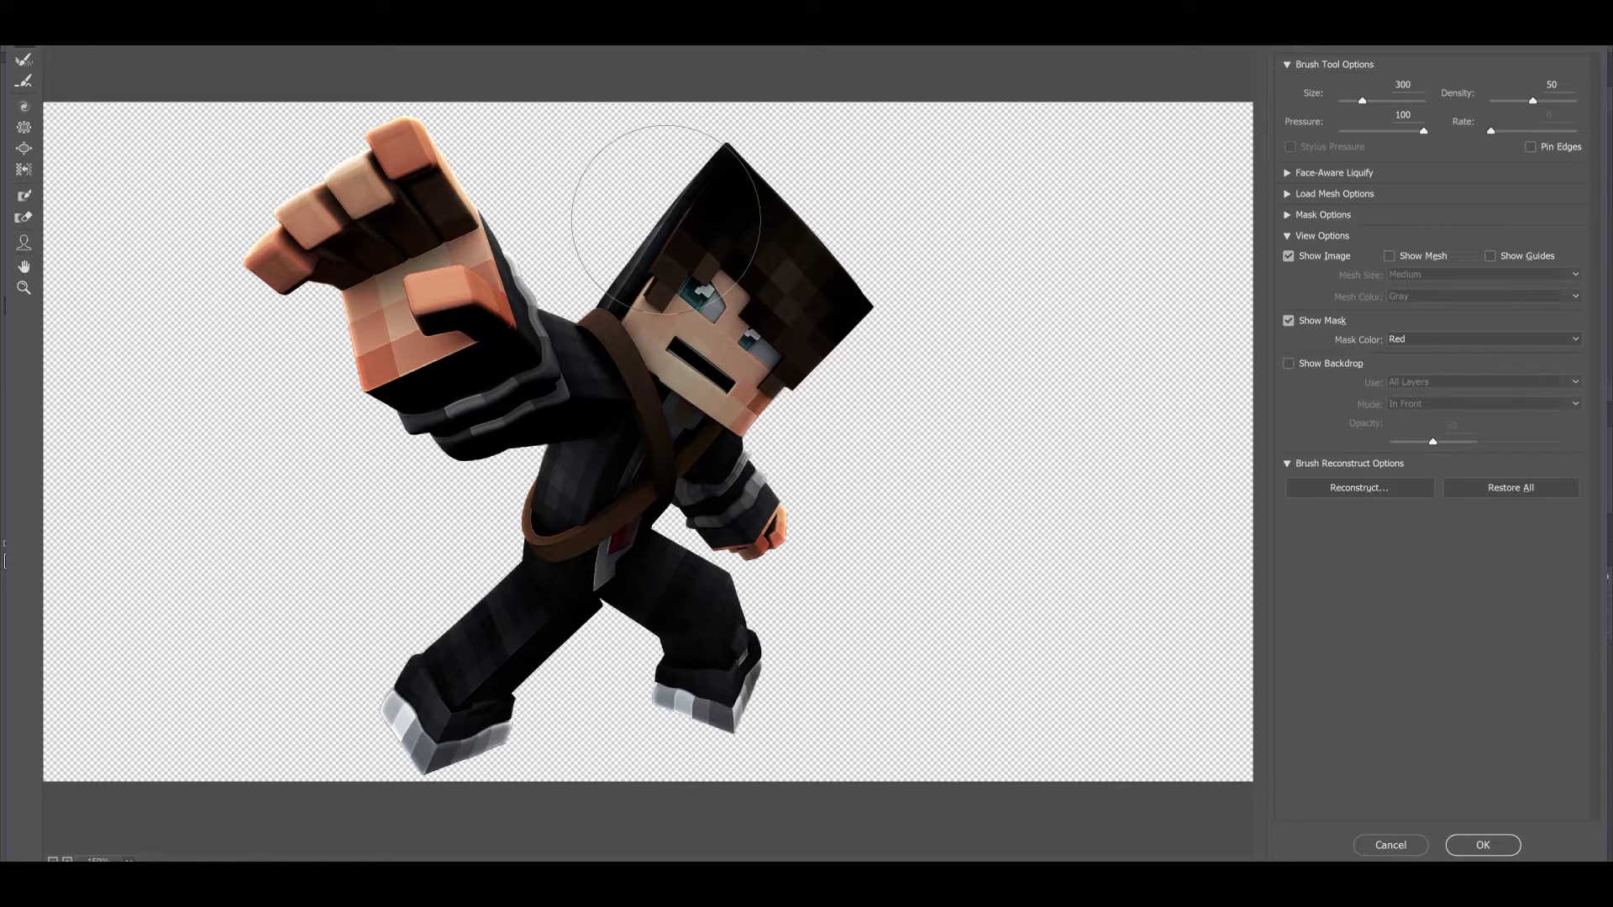
pyautogui.click(1482, 845)
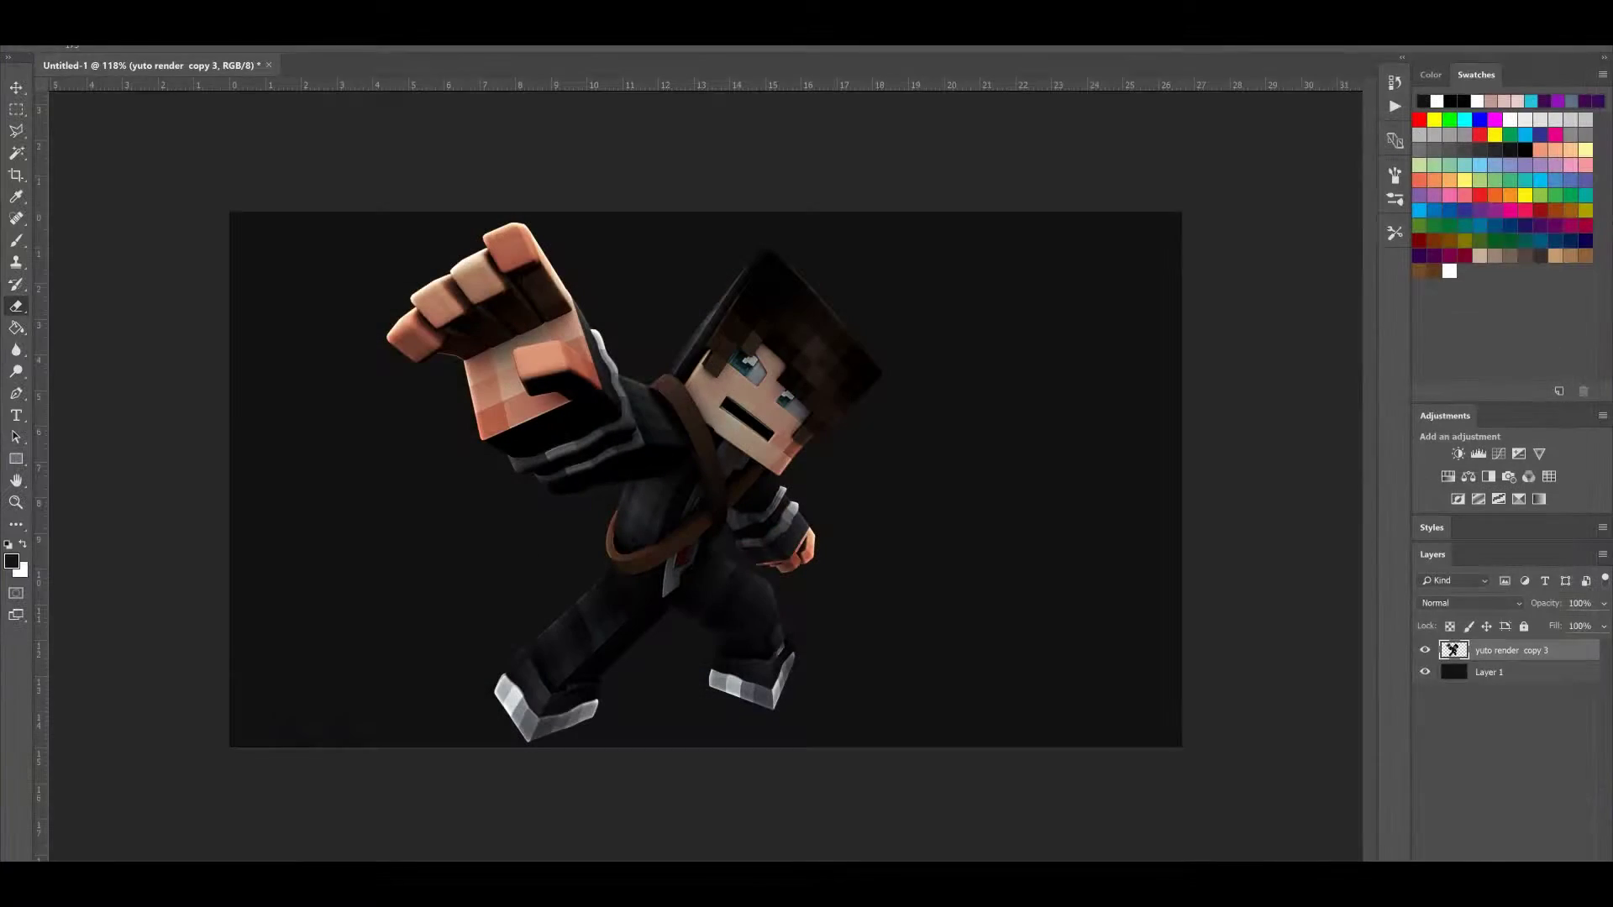
# Inspect the liquified render up close and at full canvas size
pyautogui.scroll(8, 768, 667)
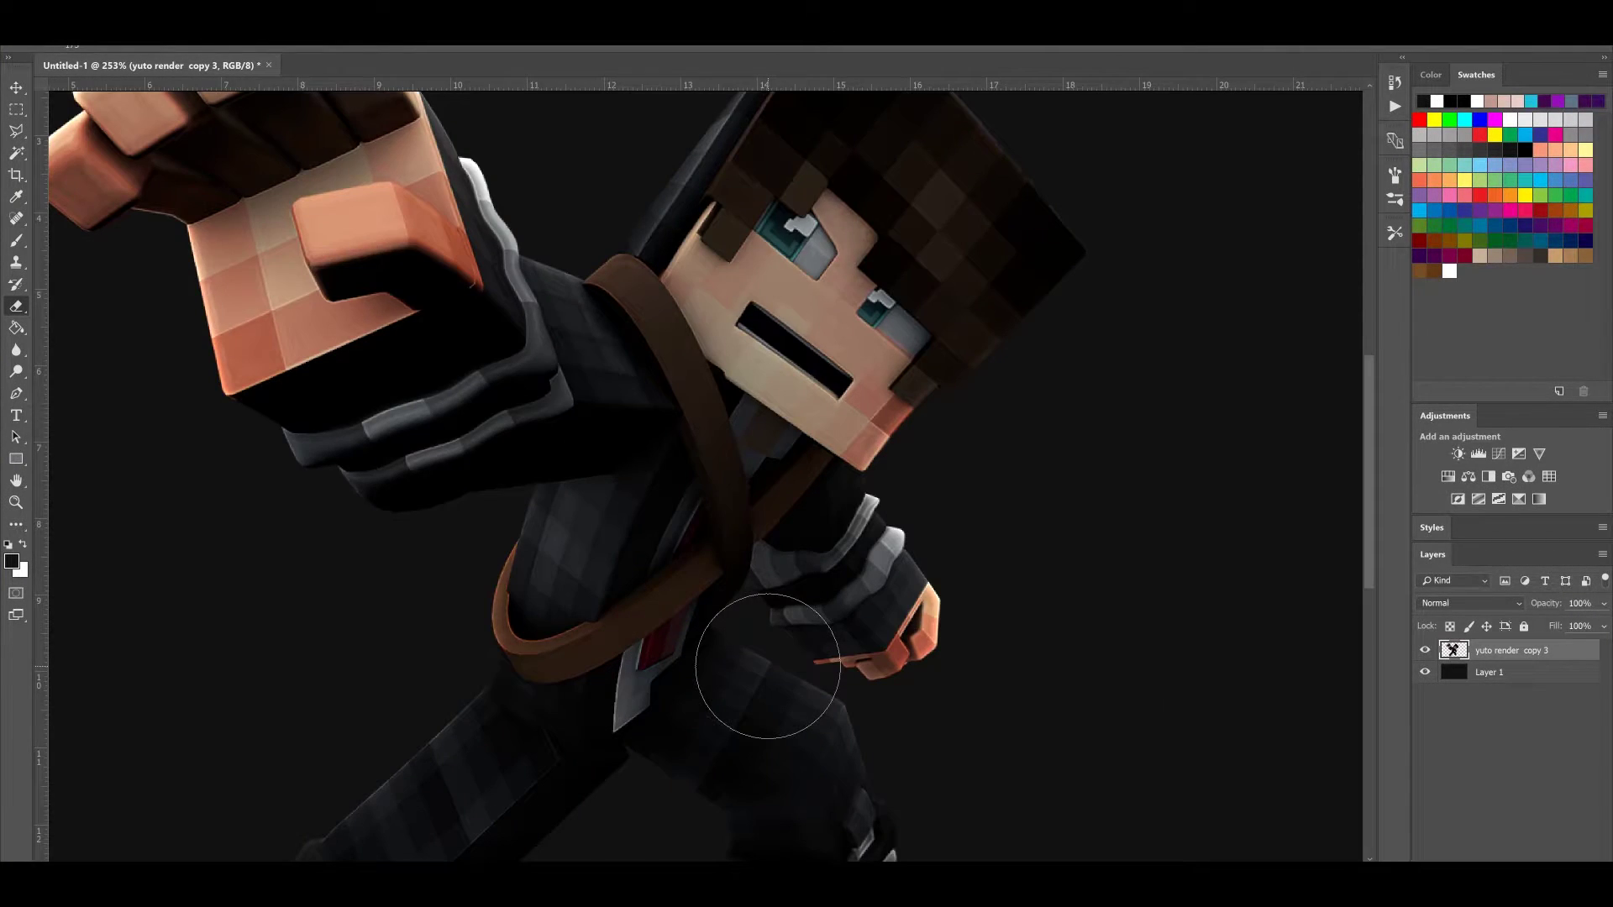
pyautogui.scroll(-10, 768, 666)
pyautogui.scroll(2, 838, 542)
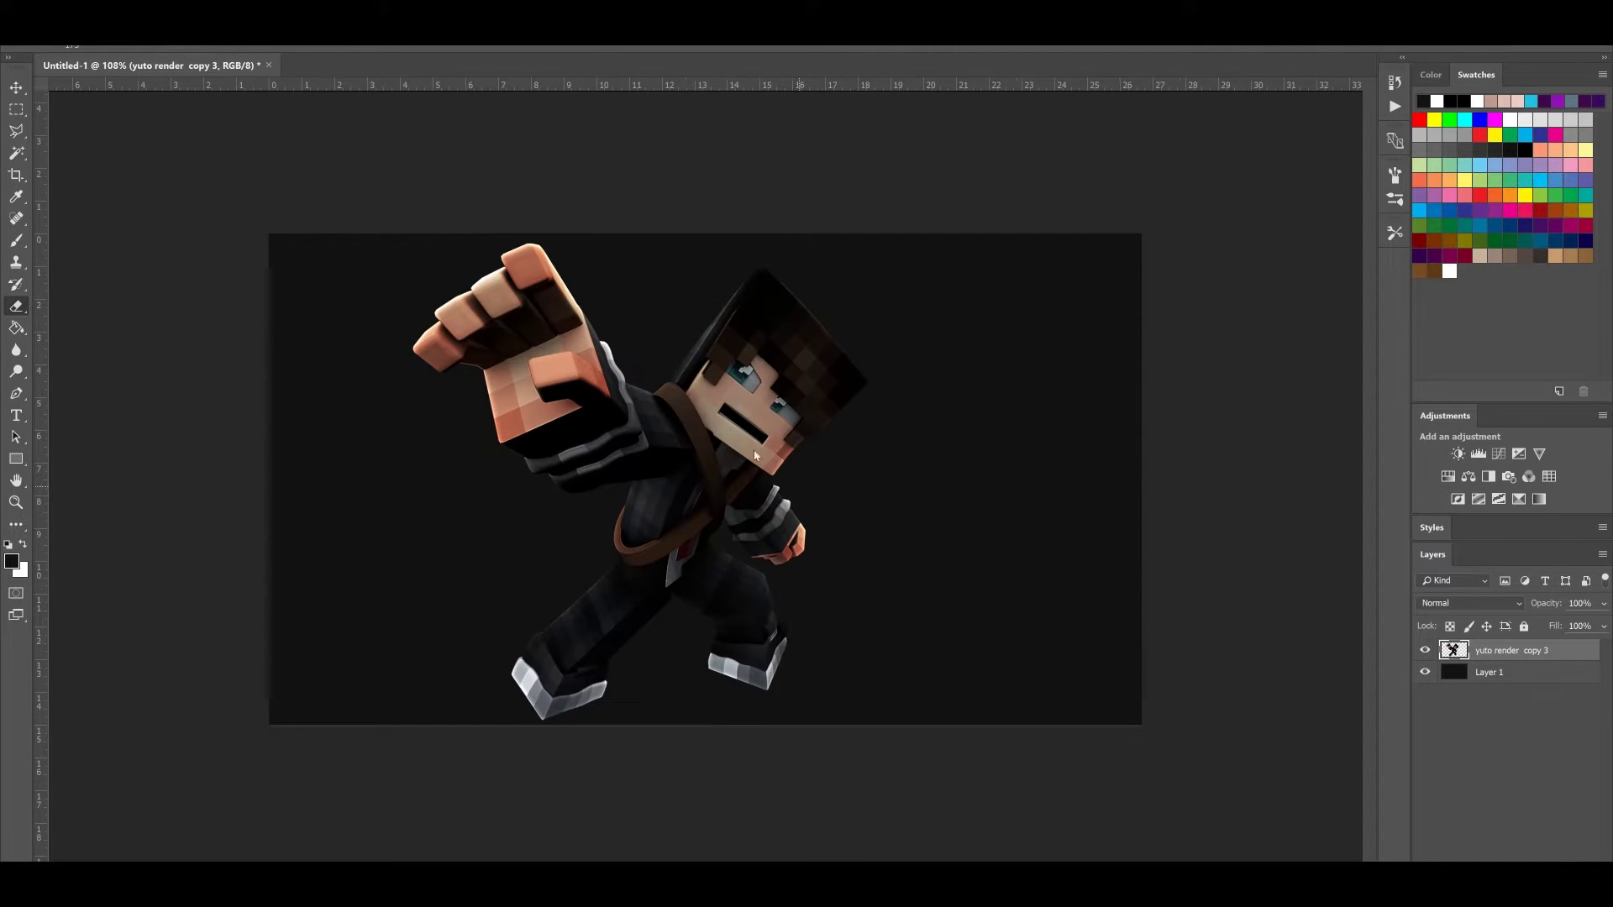
pyautogui.scroll(2, 768, 459)
pyautogui.scroll(-3, 712, 442)
# Scale the character render down to about 80% and reposition it near the middle of the canvas
pyautogui.click(15, 110)
pyautogui.scroll(-1, 539, 502)
pyautogui.scroll(3, 840, 554)
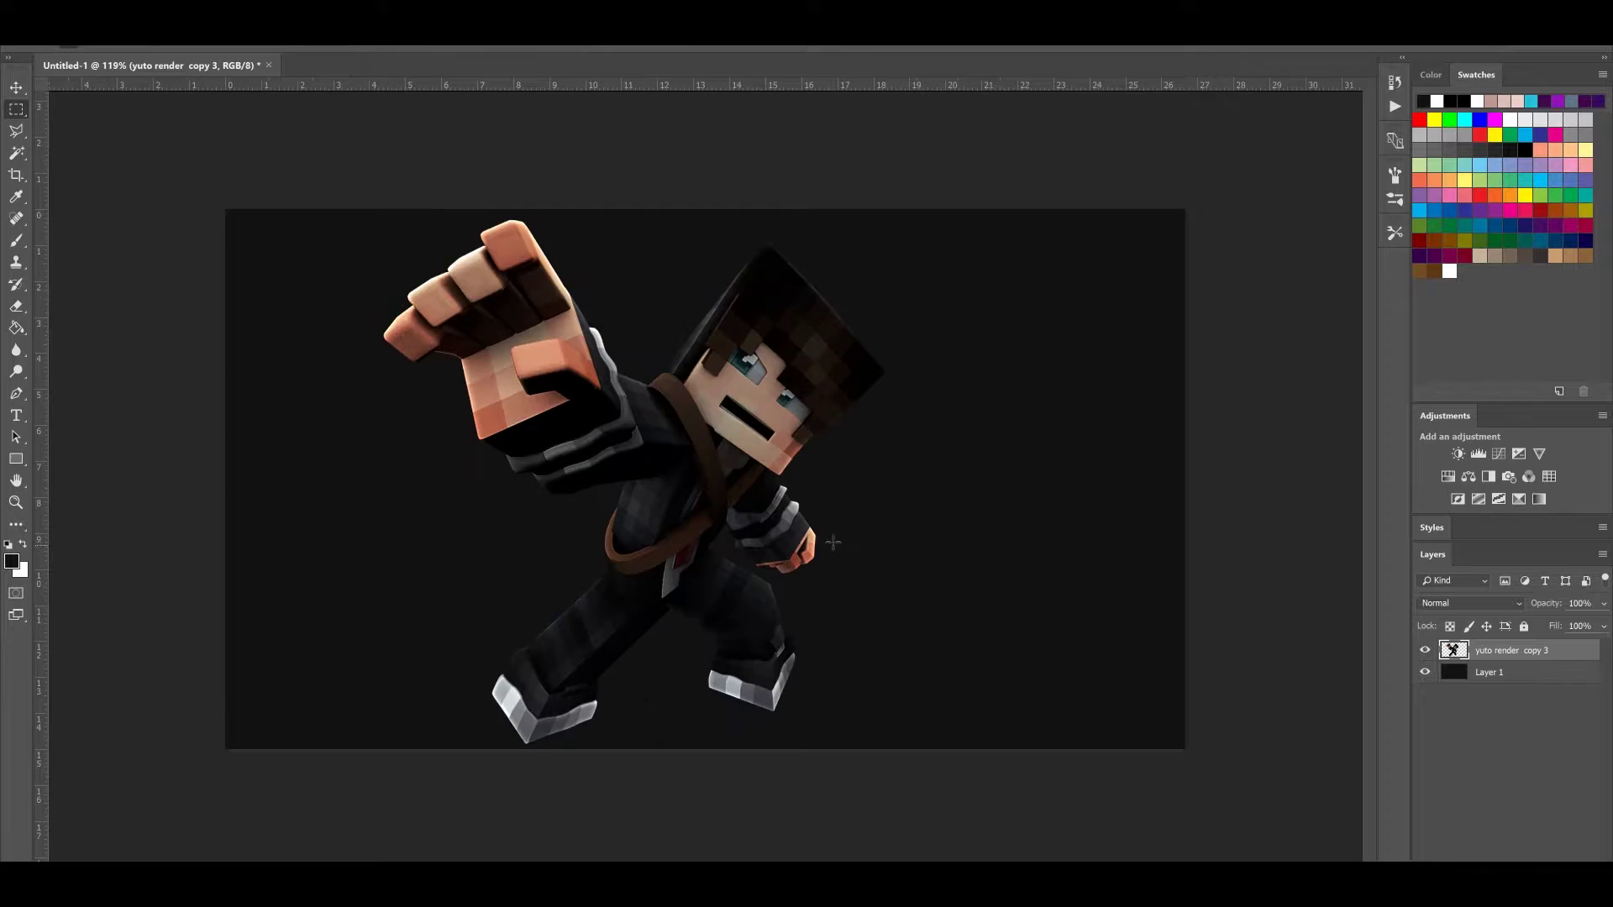
pyautogui.scroll(-1, 1035, 500)
pyautogui.moveTo(907, 17); pyautogui.dragTo(1285, 233)
pyautogui.moveTo(1227, 78); pyautogui.dragTo(1083, 47)
pyautogui.hotkey('ctrl', 't')
pyautogui.moveTo(885, 221)
pyautogui.mouseDown()
pyautogui.moveTo(814, 295)
pyautogui.moveTo(911, 216)
pyautogui.moveTo(900, 226)
pyautogui.mouseUp()
pyautogui.moveTo(980, 267); pyautogui.dragTo(993, 276)
pyautogui.moveTo(908, 243); pyautogui.dragTo(954, 264)
pyautogui.moveTo(815, 334); pyautogui.dragTo(817, 337)
pyautogui.click(730, 44)
pyautogui.scroll(-7, 870, 540)
pyautogui.scroll(9, 818, 514)
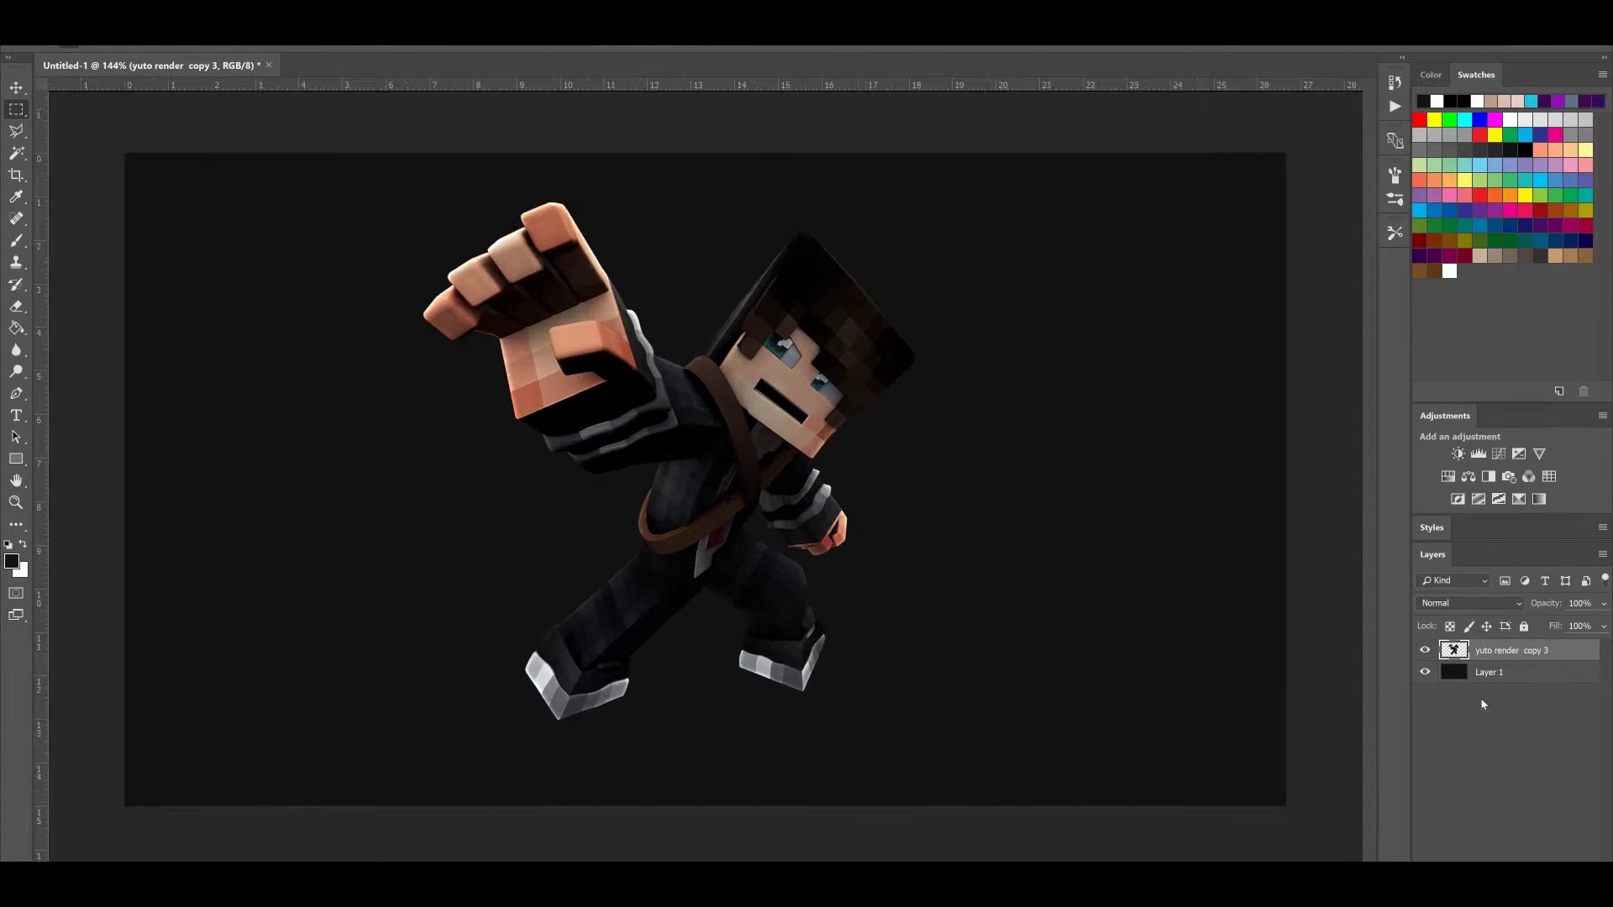
# Add a new layer between the render and the background layer, and set the brush's foreground colour to black
pyautogui.hotkey('alt', '[')
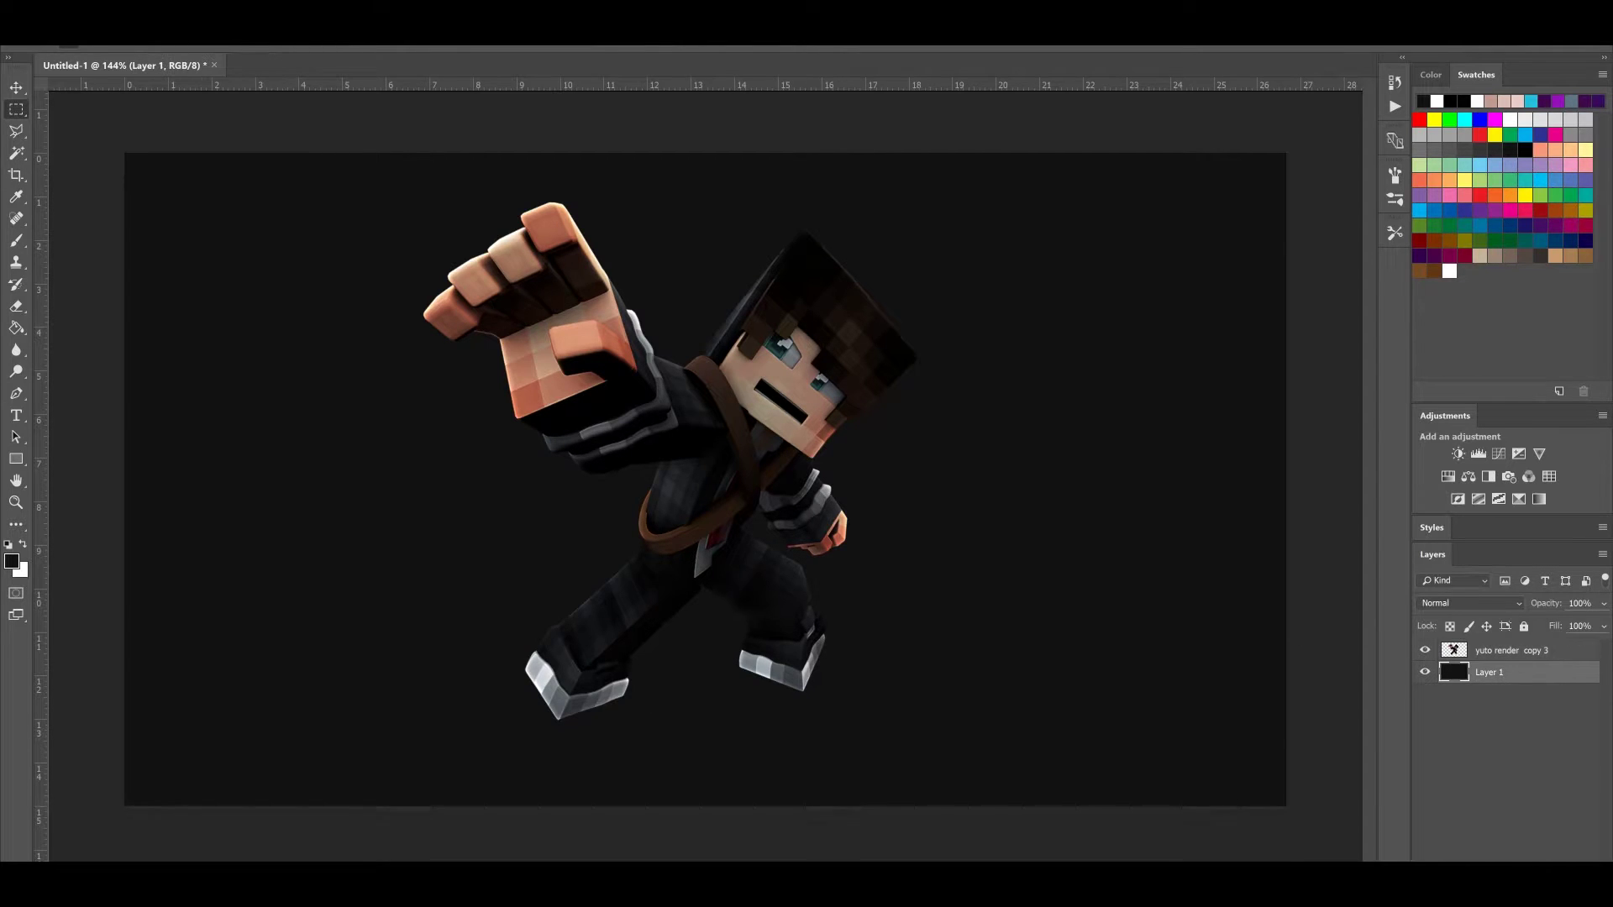
pyautogui.hotkey('ctrl', 'shift', 'alt', 'n')
pyautogui.click(18, 241)
pyautogui.click(12, 560)
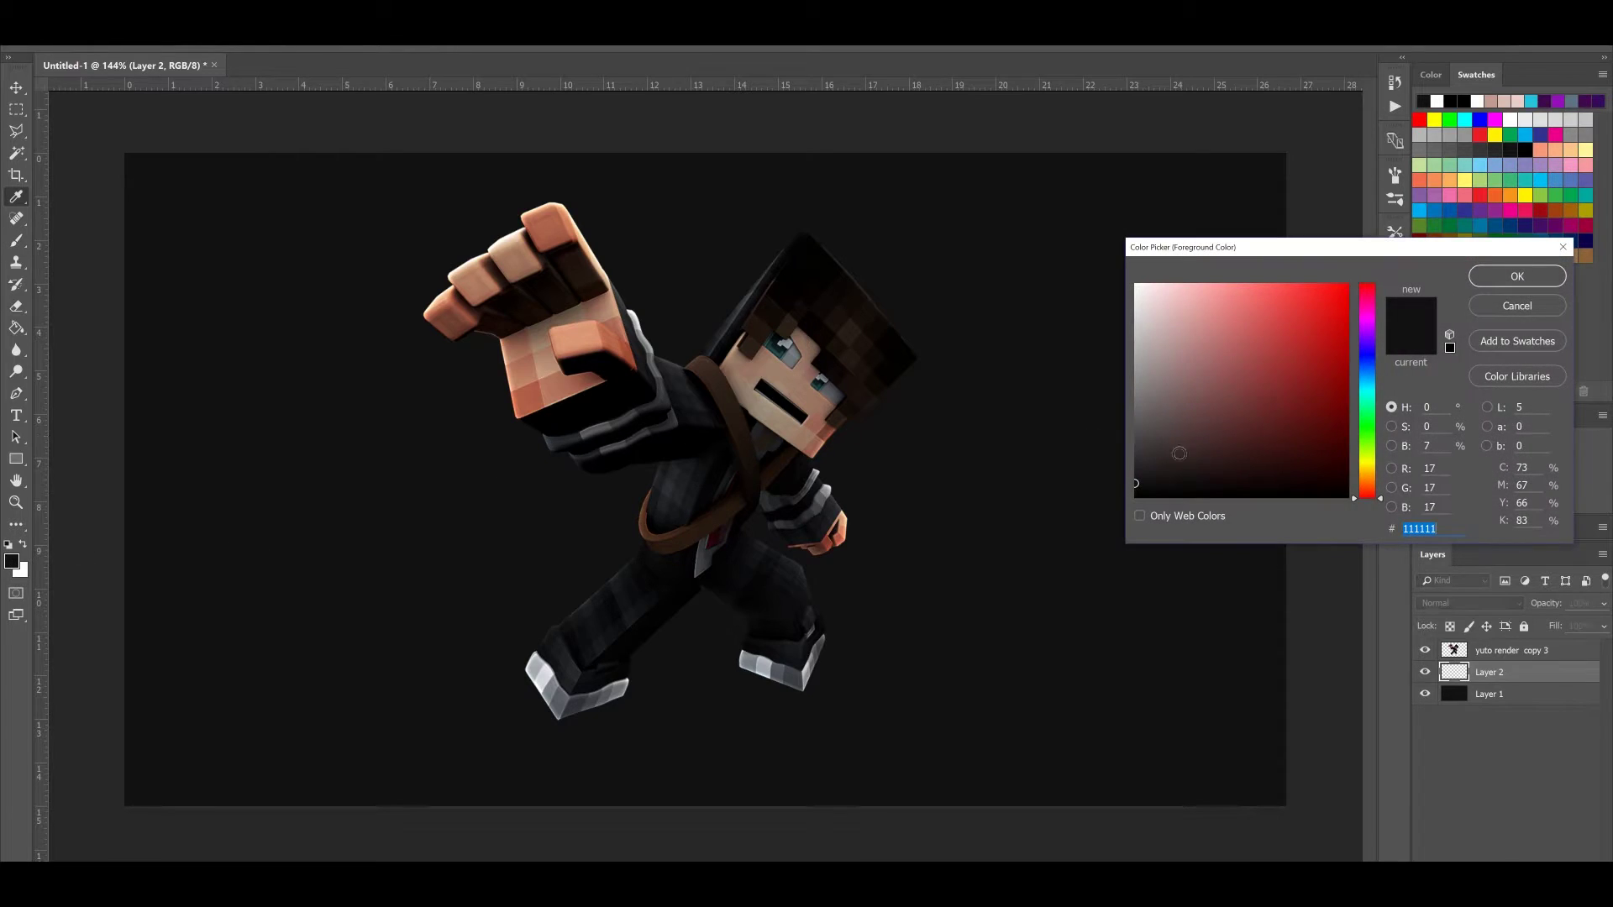
pyautogui.click(1489, 285)
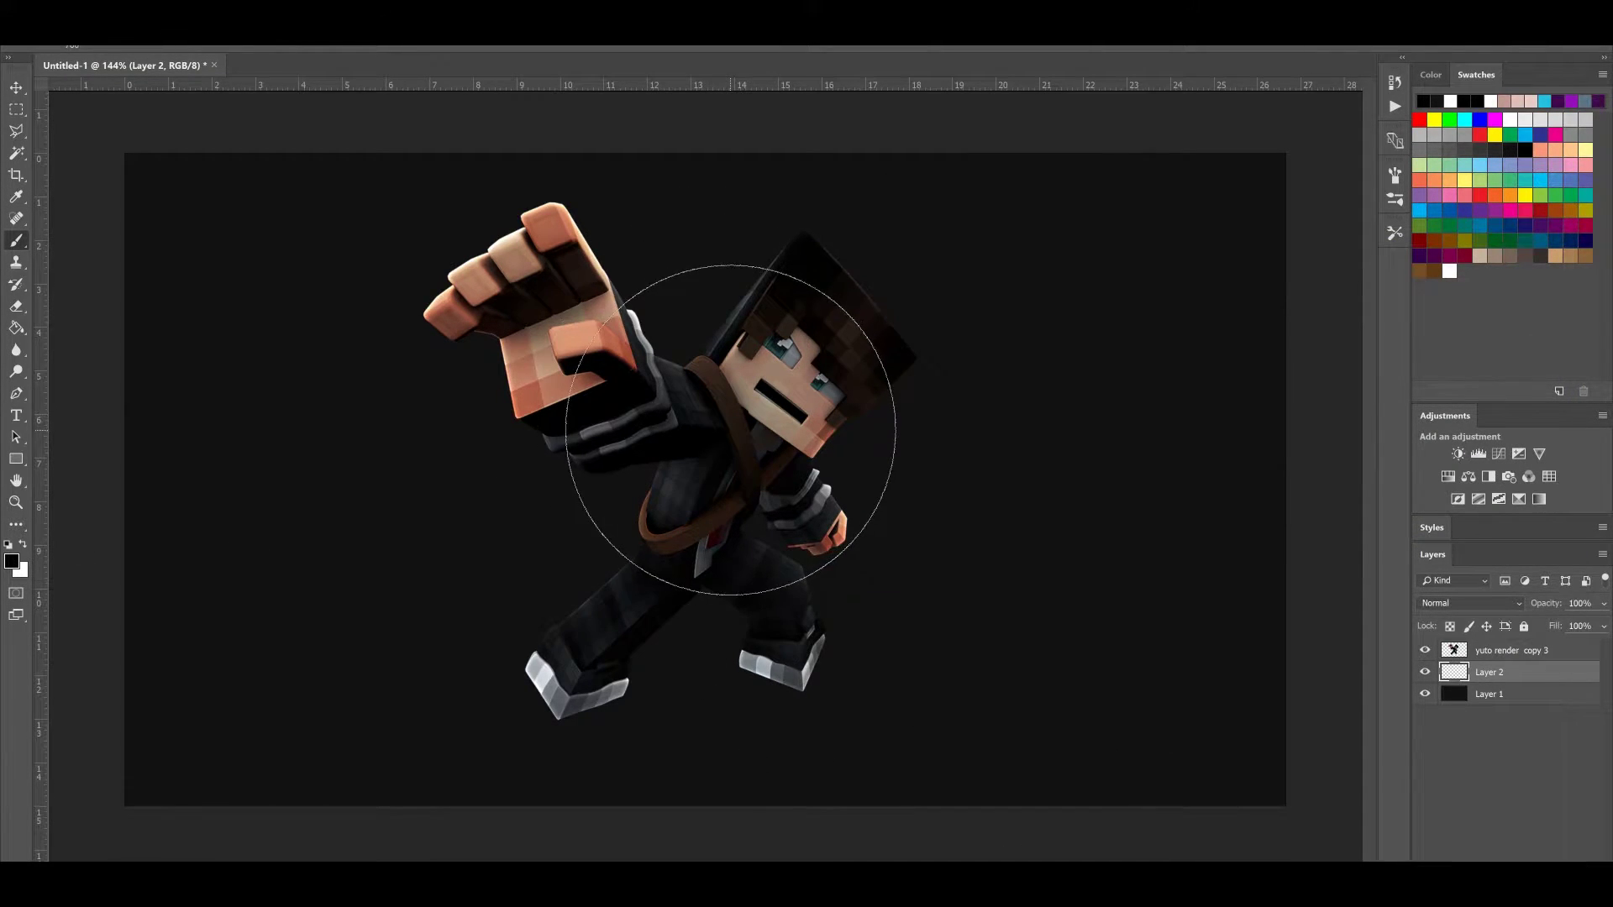
# Place a soft black brush dab behind the character and transform it into a flat shadow beneath the feet
pyautogui.hotkey('ctrl', 't')
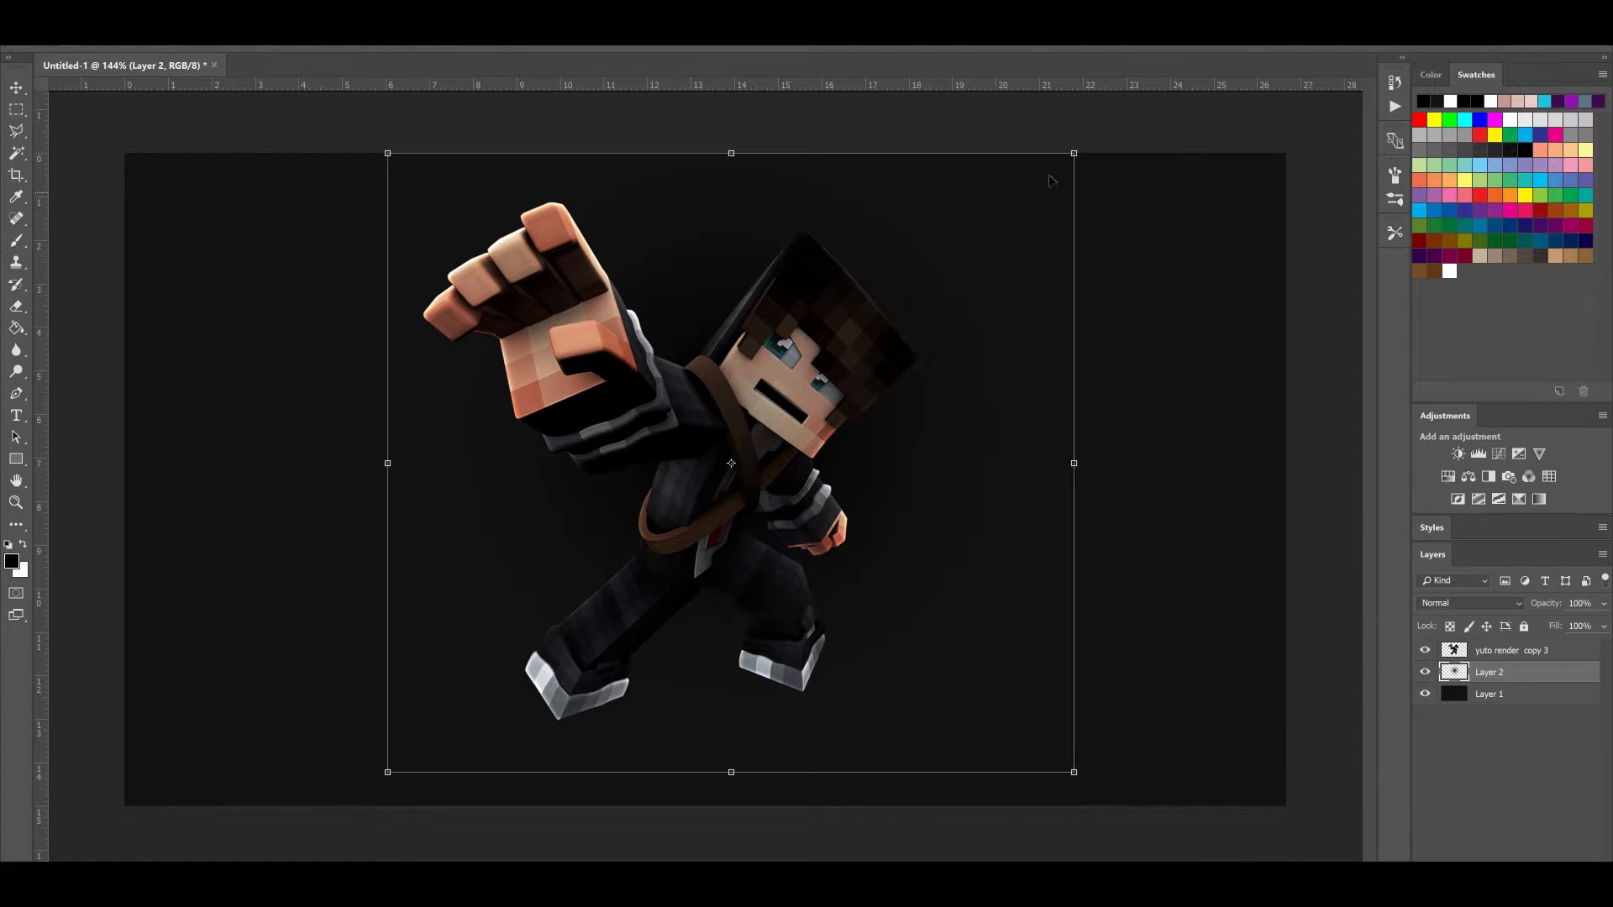
pyautogui.moveTo(1075, 154); pyautogui.dragTo(714, 693)
pyautogui.moveTo(559, 617); pyautogui.dragTo(752, 642)
pyautogui.moveTo(735, 551); pyautogui.dragTo(734, 721)
pyautogui.moveTo(781, 787); pyautogui.dragTo(703, 746)
pyautogui.moveTo(767, 678); pyautogui.dragTo(924, 623)
pyautogui.moveTo(882, 675); pyautogui.dragTo(833, 692)
pyautogui.moveTo(894, 640); pyautogui.dragTo(956, 627)
pyautogui.moveTo(896, 675)
pyautogui.mouseDown()
pyautogui.moveTo(831, 690)
pyautogui.moveTo(951, 680)
pyautogui.moveTo(899, 679)
pyautogui.mouseUp()
pyautogui.click(739, 38)
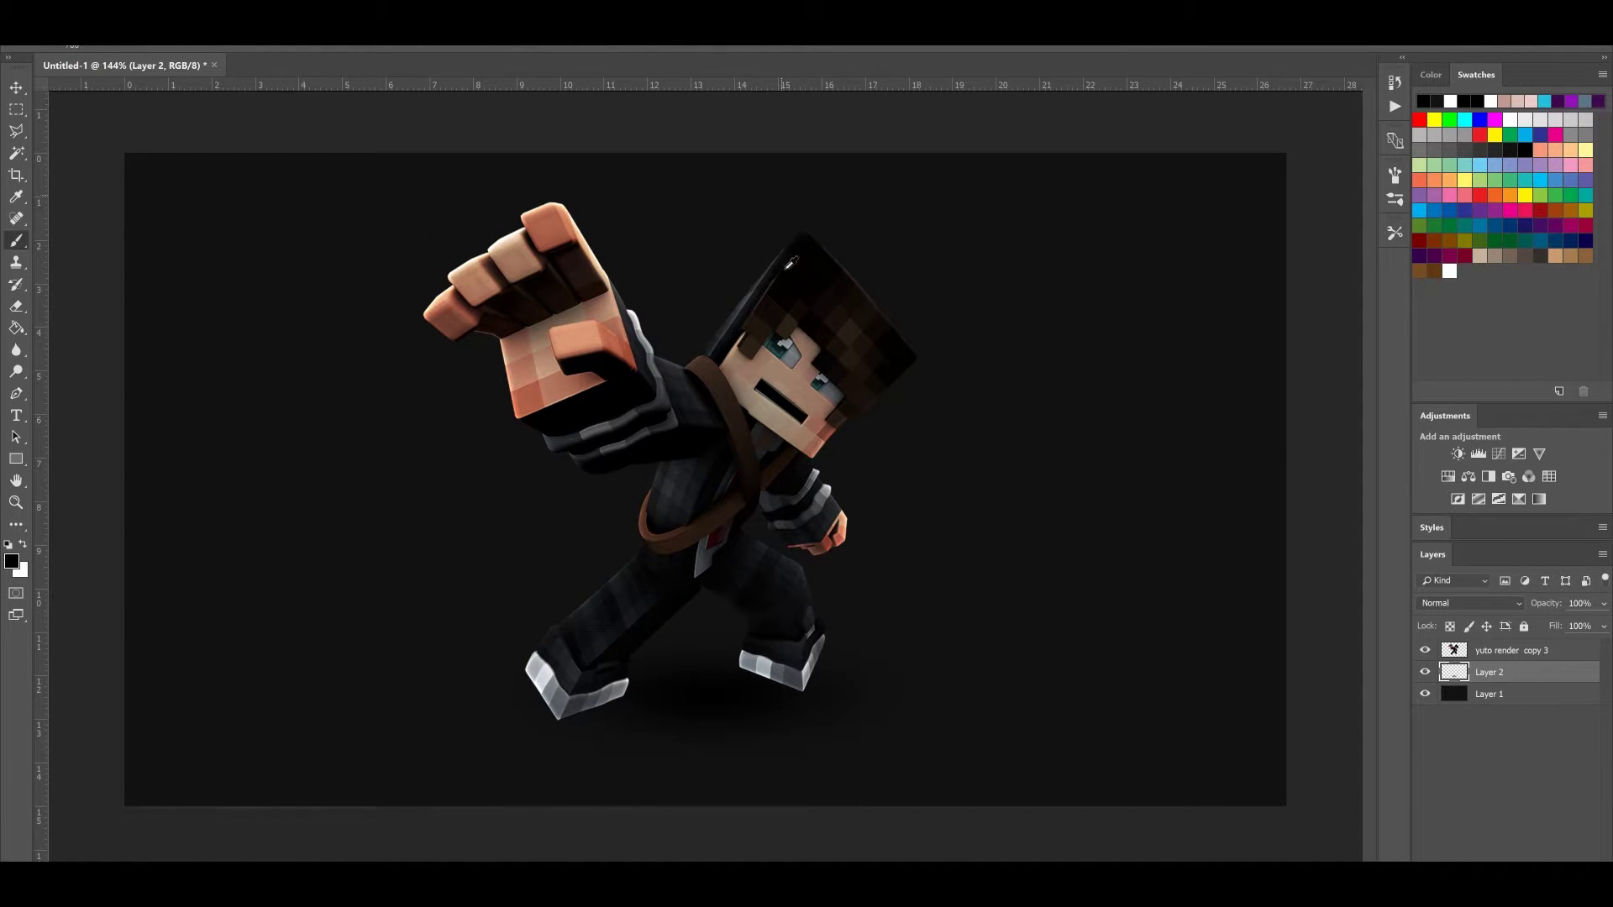
# Transform the ground shadow on Layer 2 again to refine its shape beneath the shoes
pyautogui.scroll(-5, 755, 595)
pyautogui.scroll(-2, 708, 580)
pyautogui.scroll(5, 709, 556)
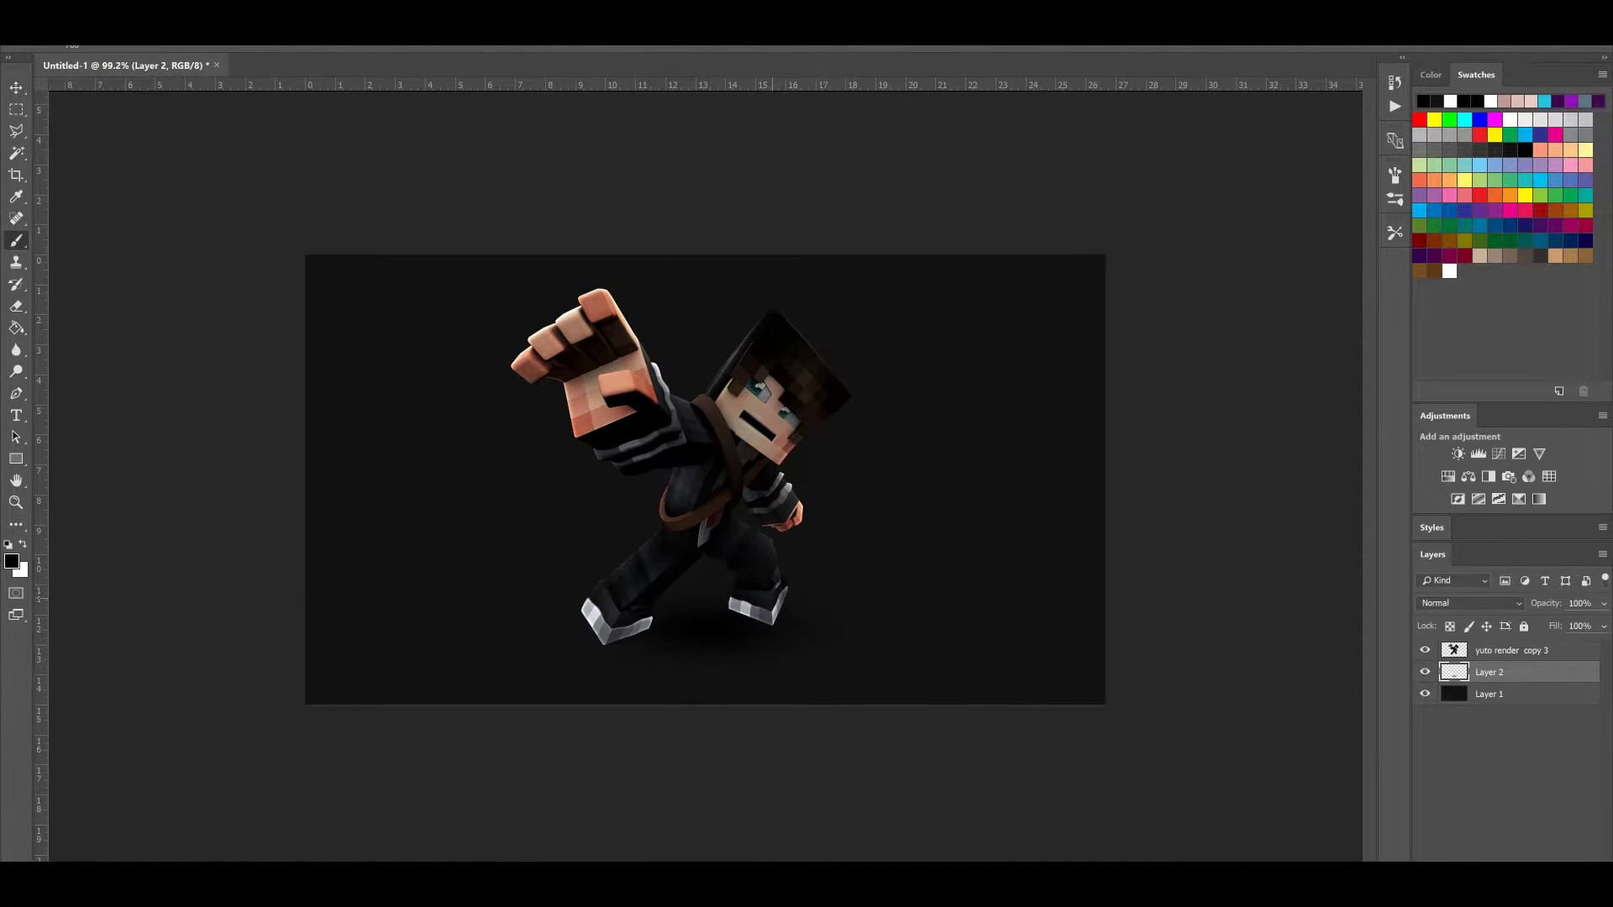
pyautogui.hotkey('ctrl', 't')
pyautogui.moveTo(907, 590); pyautogui.dragTo(858, 618)
pyautogui.press('Return')
pyautogui.scroll(3, 873, 613)
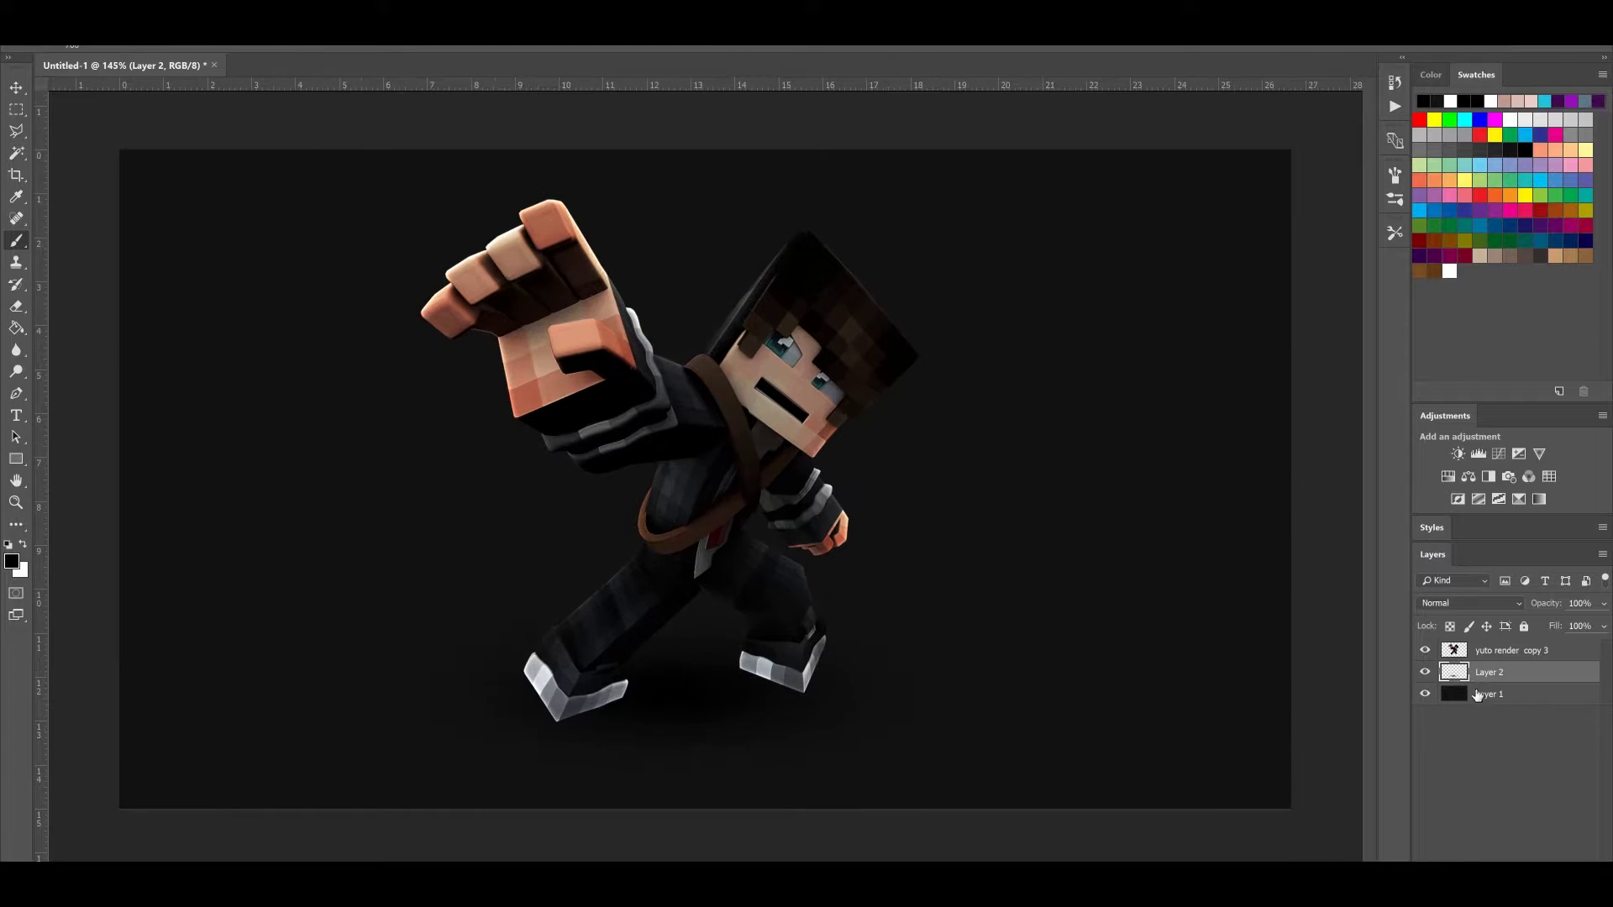
# Lower the opacity of the ground shadow on Layer 2 to 92%
pyautogui.click(1603, 604)
pyautogui.moveTo(1563, 623); pyautogui.dragTo(1595, 627)
pyautogui.click(1504, 675)
# Apply a Gaussian Blur with a 3.9-pixel radius to the ground shadow layer
pyautogui.click(264, 9)
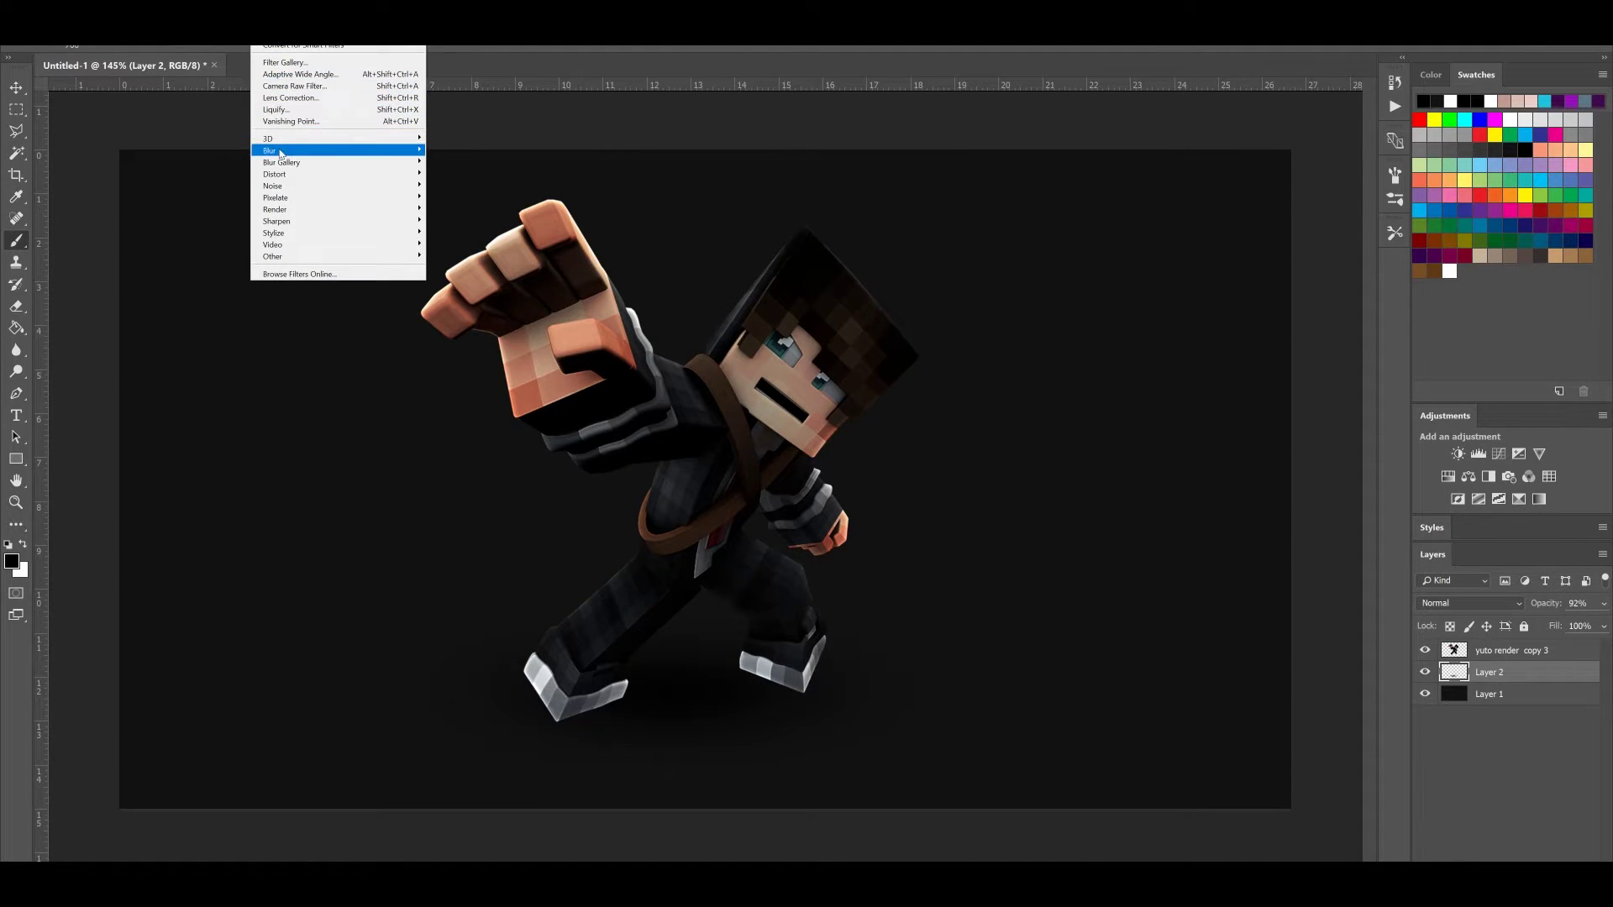
pyautogui.moveTo(279, 154)
pyautogui.click(215, 197)
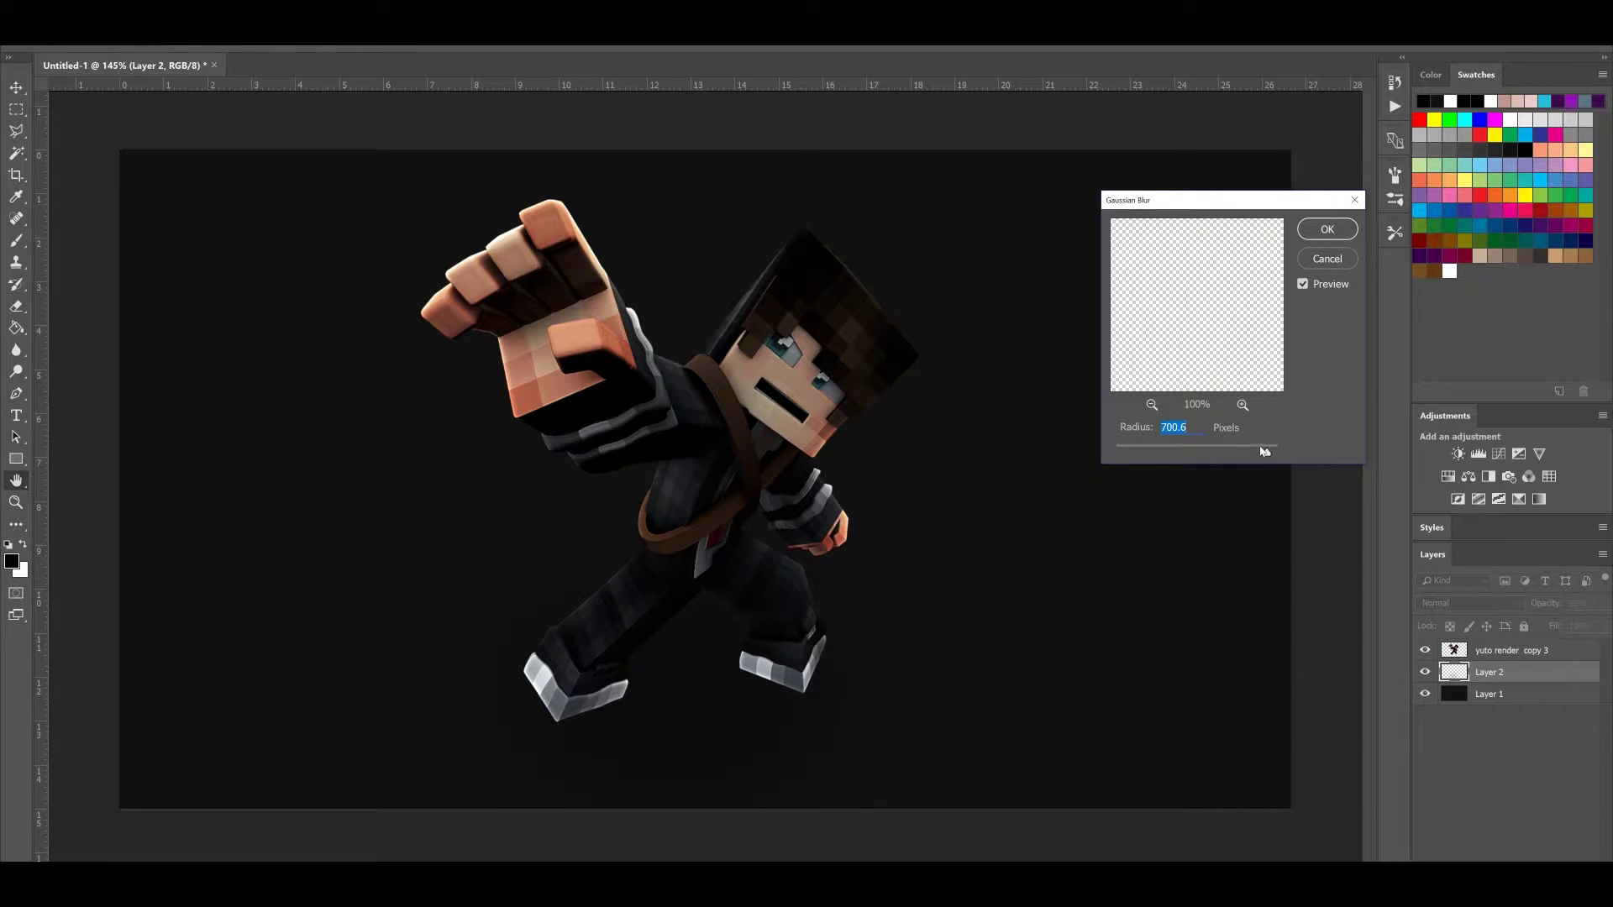
pyautogui.moveTo(1140, 456); pyautogui.dragTo(1142, 452)
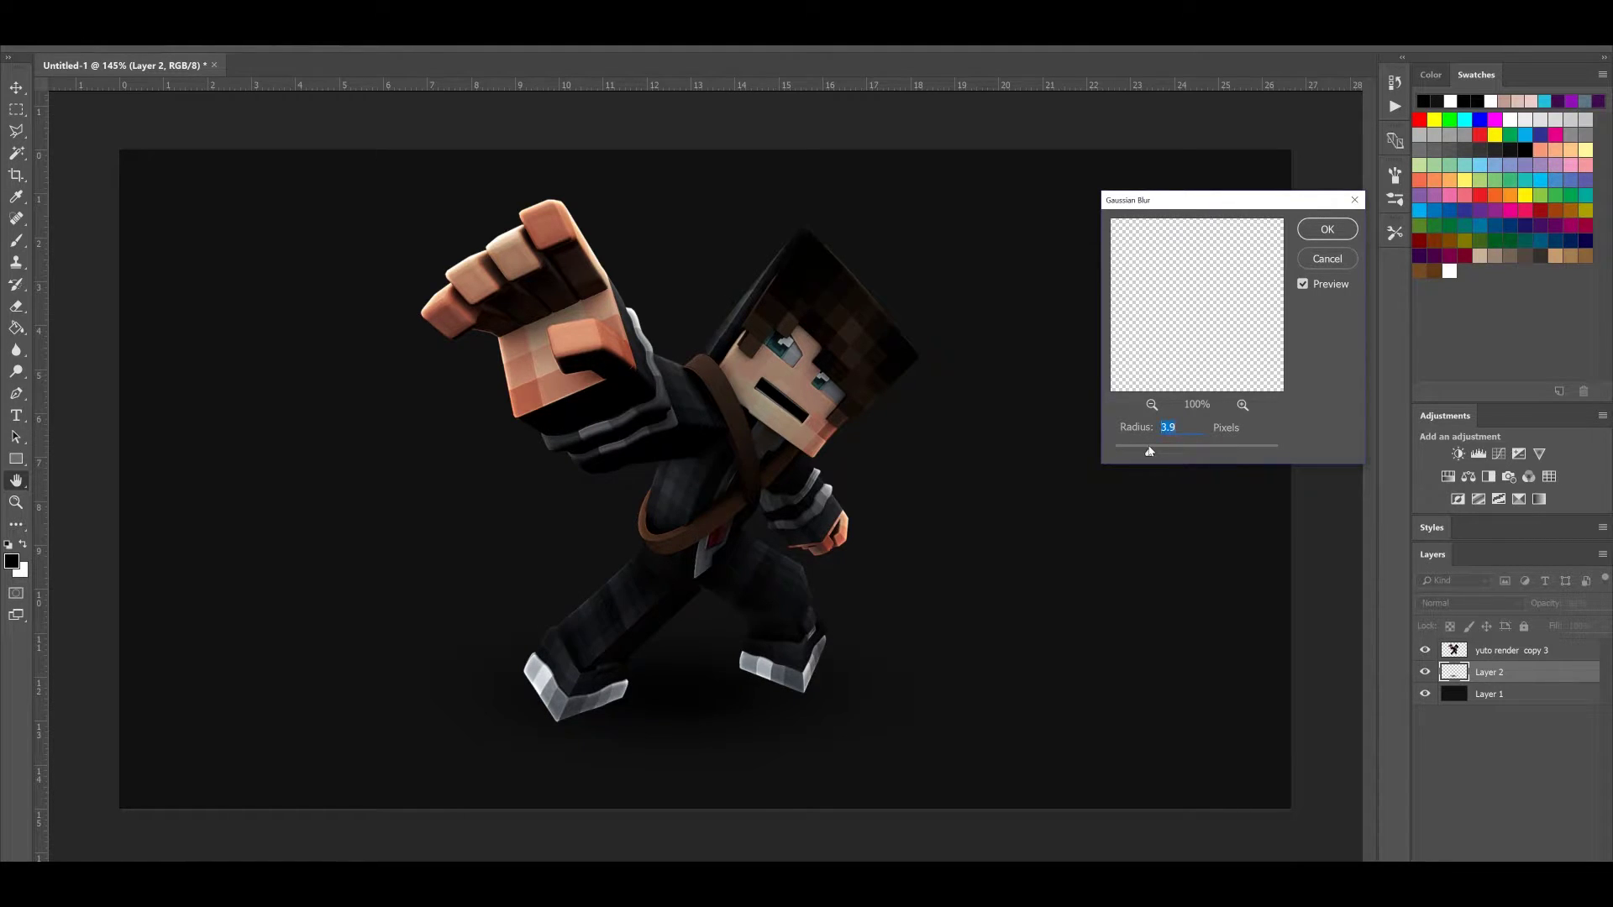
pyautogui.click(1327, 228)
pyautogui.scroll(-5, 925, 468)
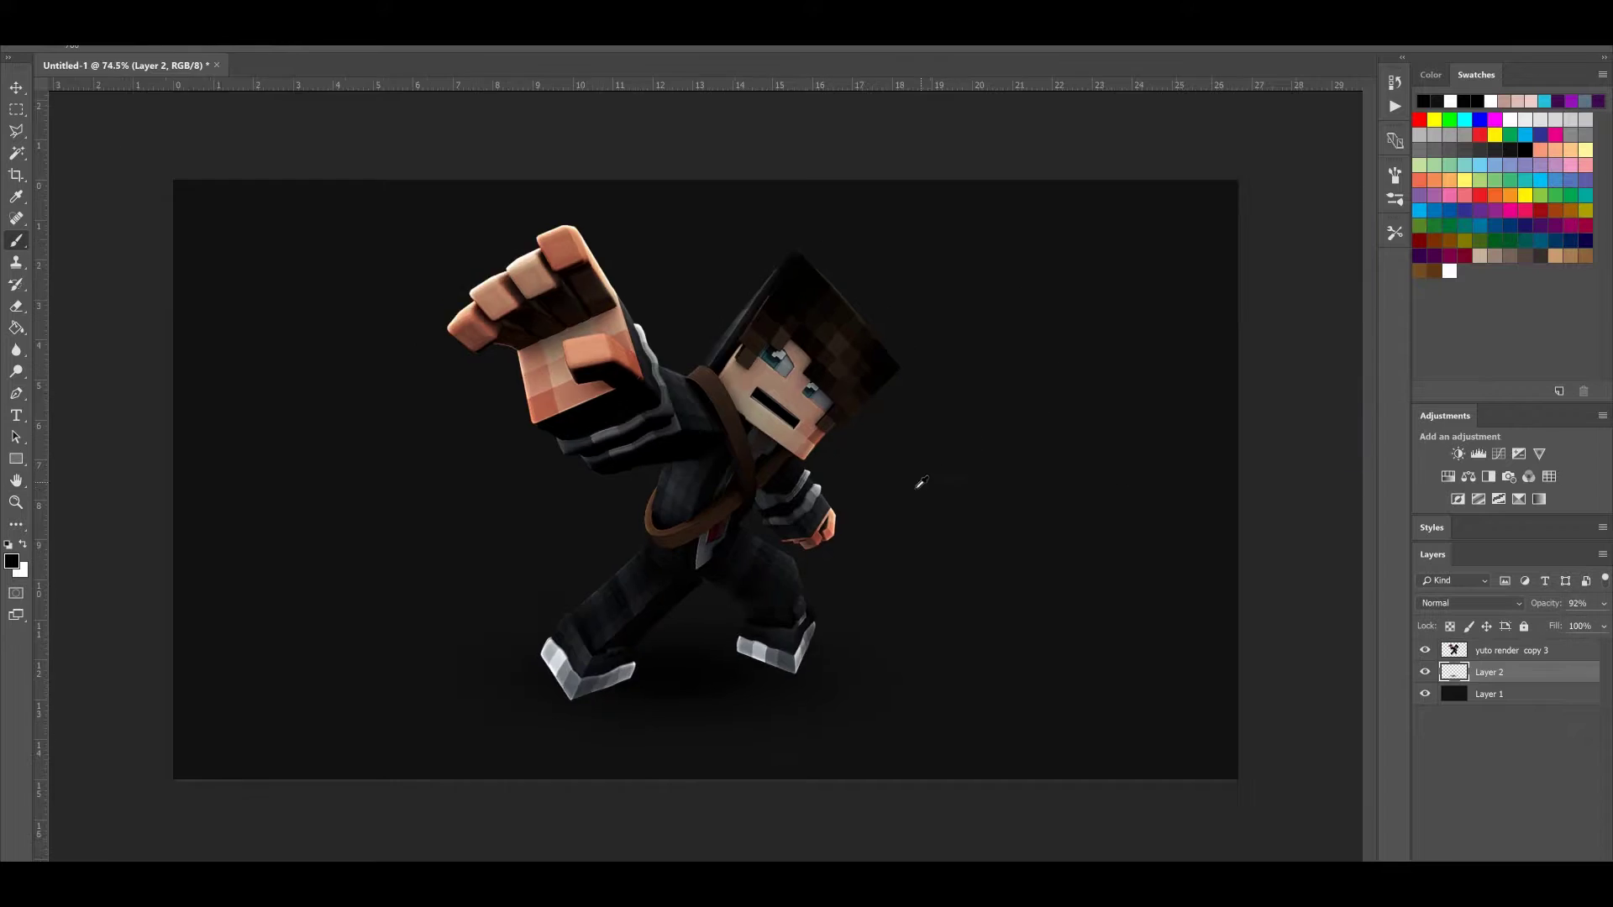
pyautogui.scroll(3, 914, 579)
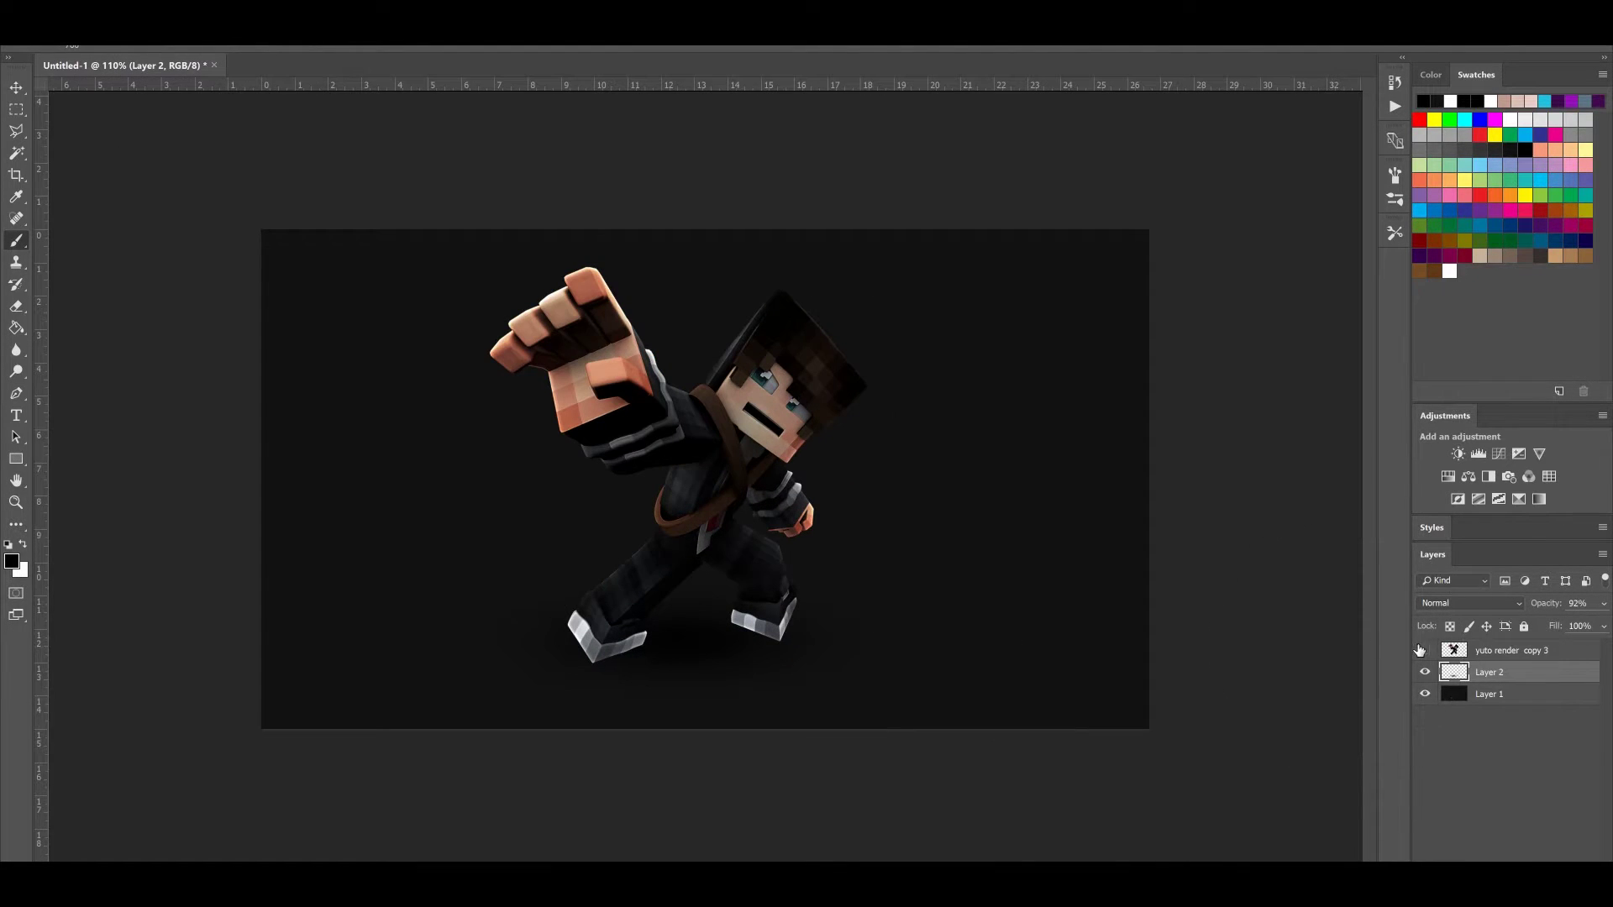
pyautogui.click(1419, 650)
pyautogui.click(1419, 650)
pyautogui.hotkey('ctrl', 'u')
pyautogui.moveTo(1354, 389); pyautogui.dragTo(1301, 391)
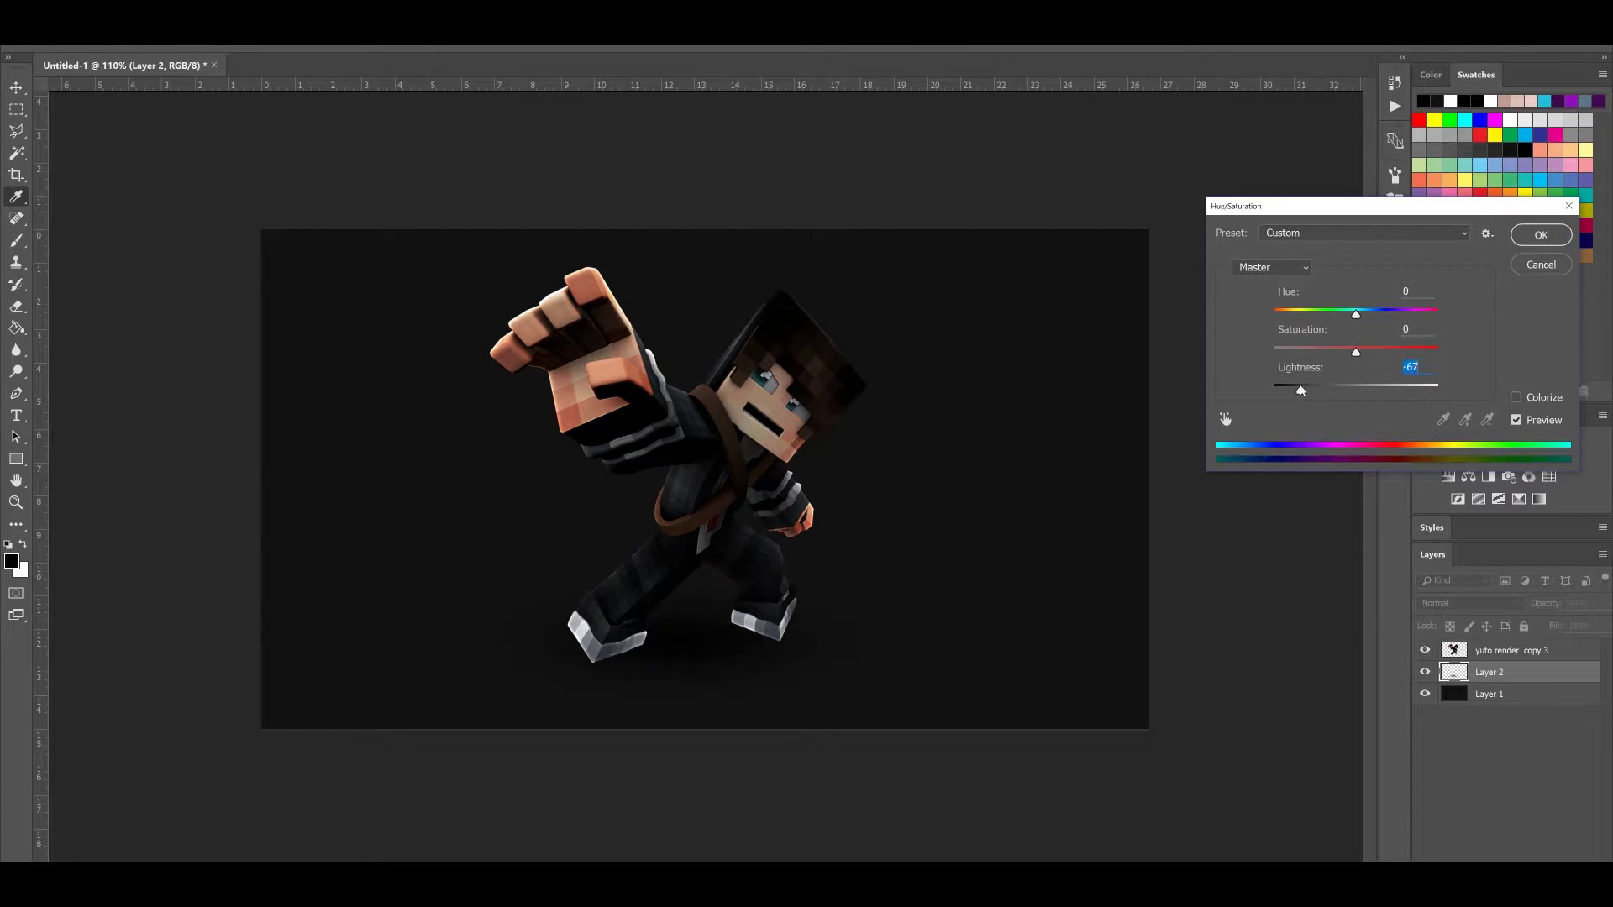
pyautogui.click(1358, 389)
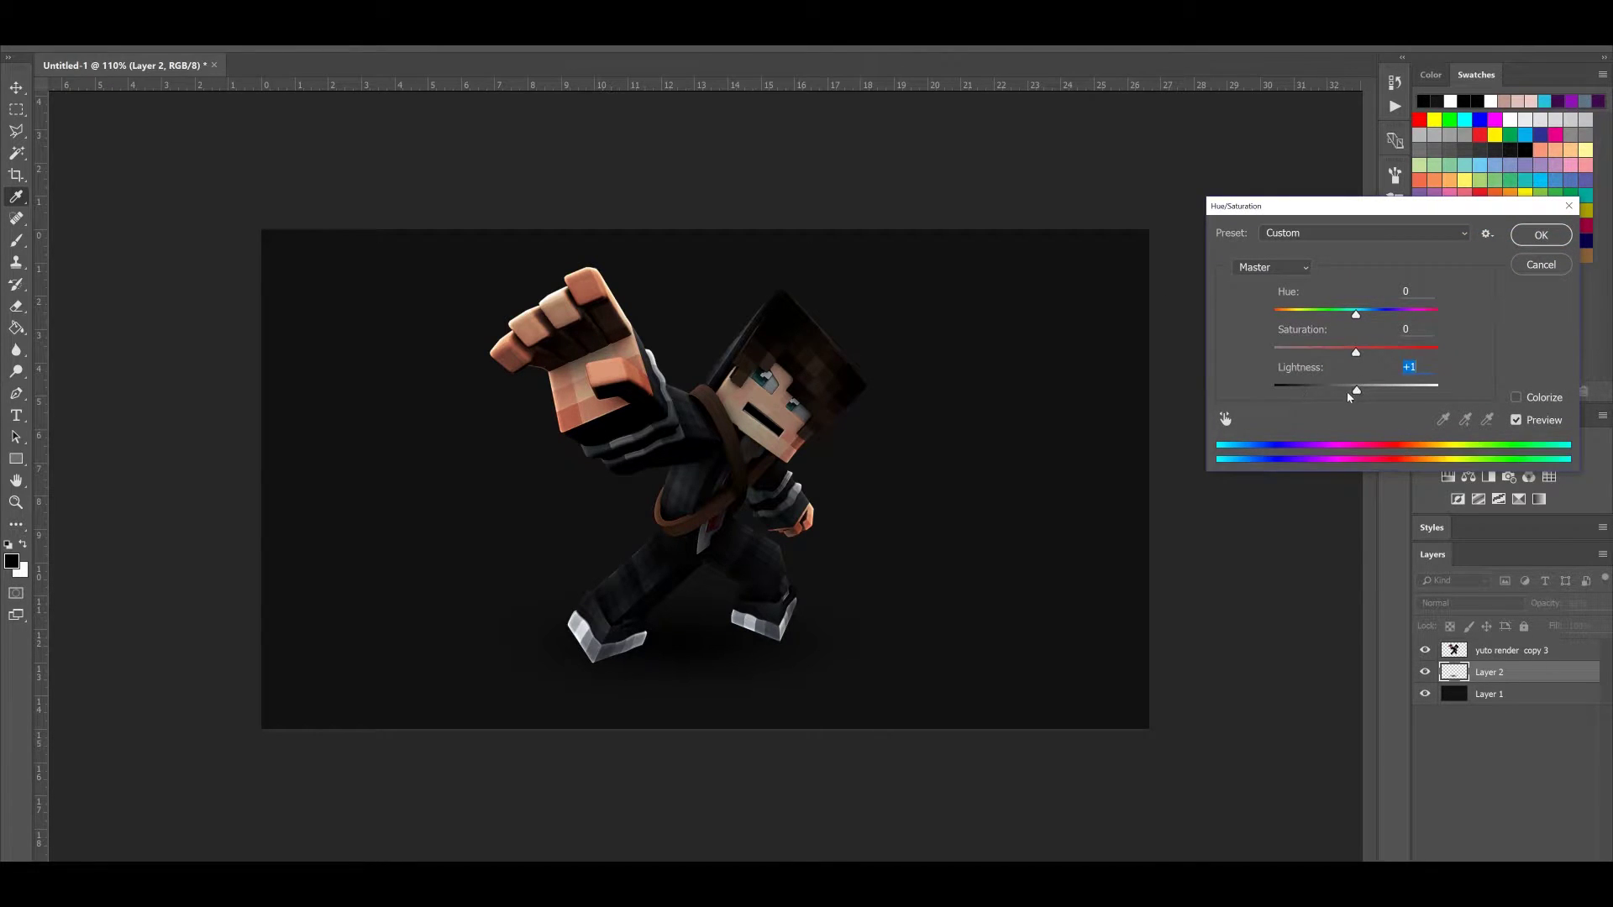
pyautogui.moveTo(1353, 313)
pyautogui.mouseDown()
pyautogui.moveTo(1297, 315)
pyautogui.moveTo(1376, 314)
pyautogui.mouseUp()
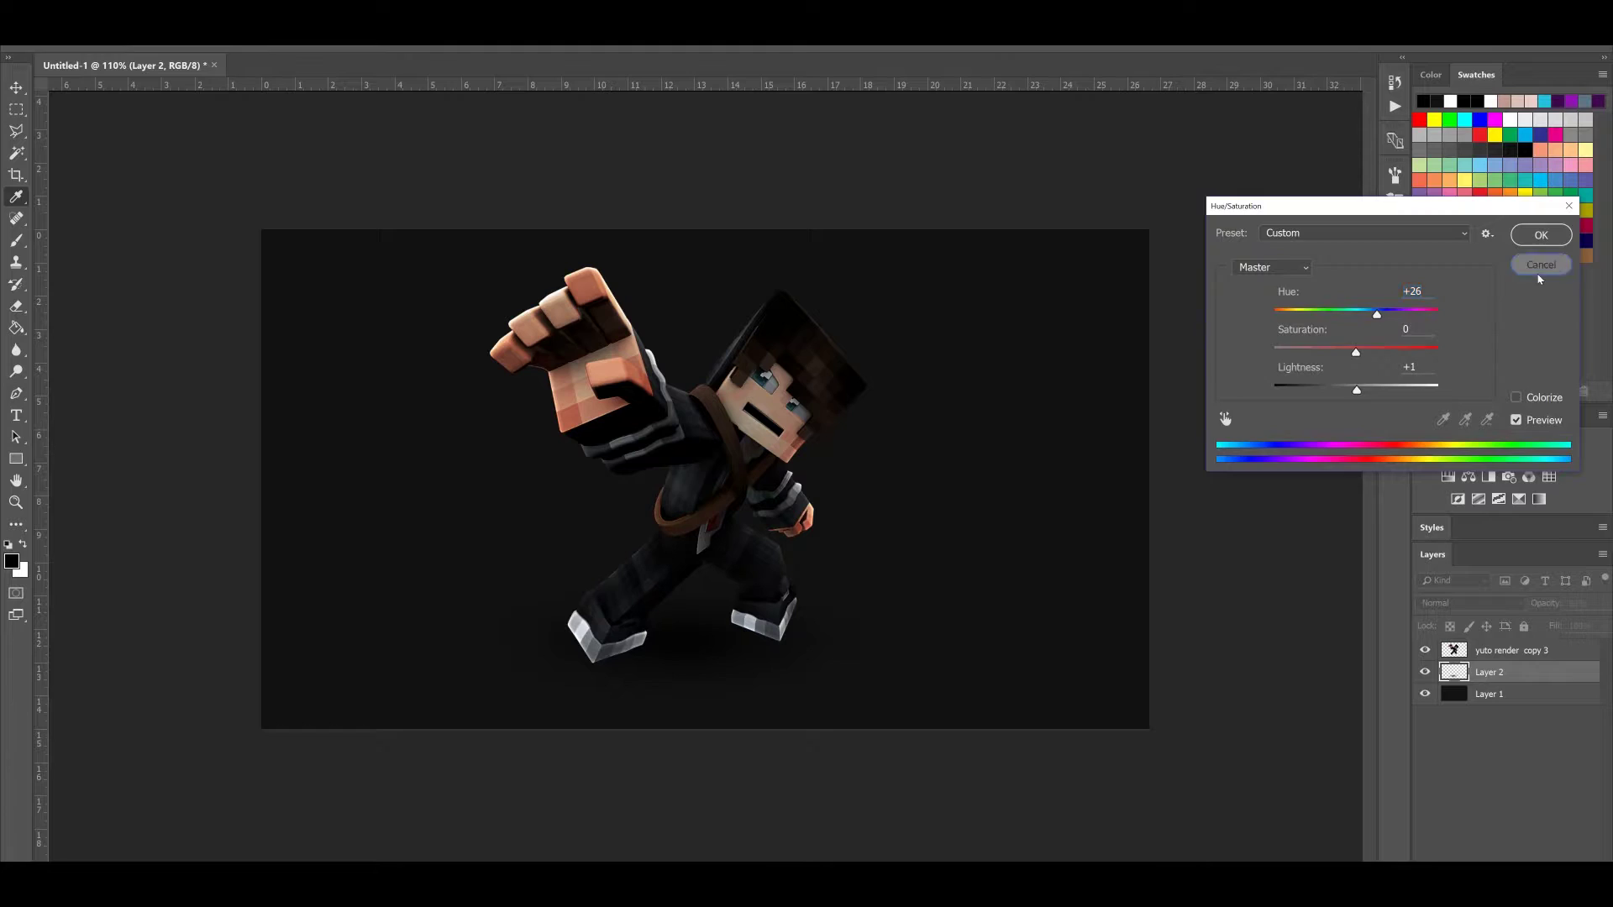
pyautogui.click(1538, 271)
pyautogui.scroll(-8, 697, 682)
pyautogui.scroll(8, 723, 697)
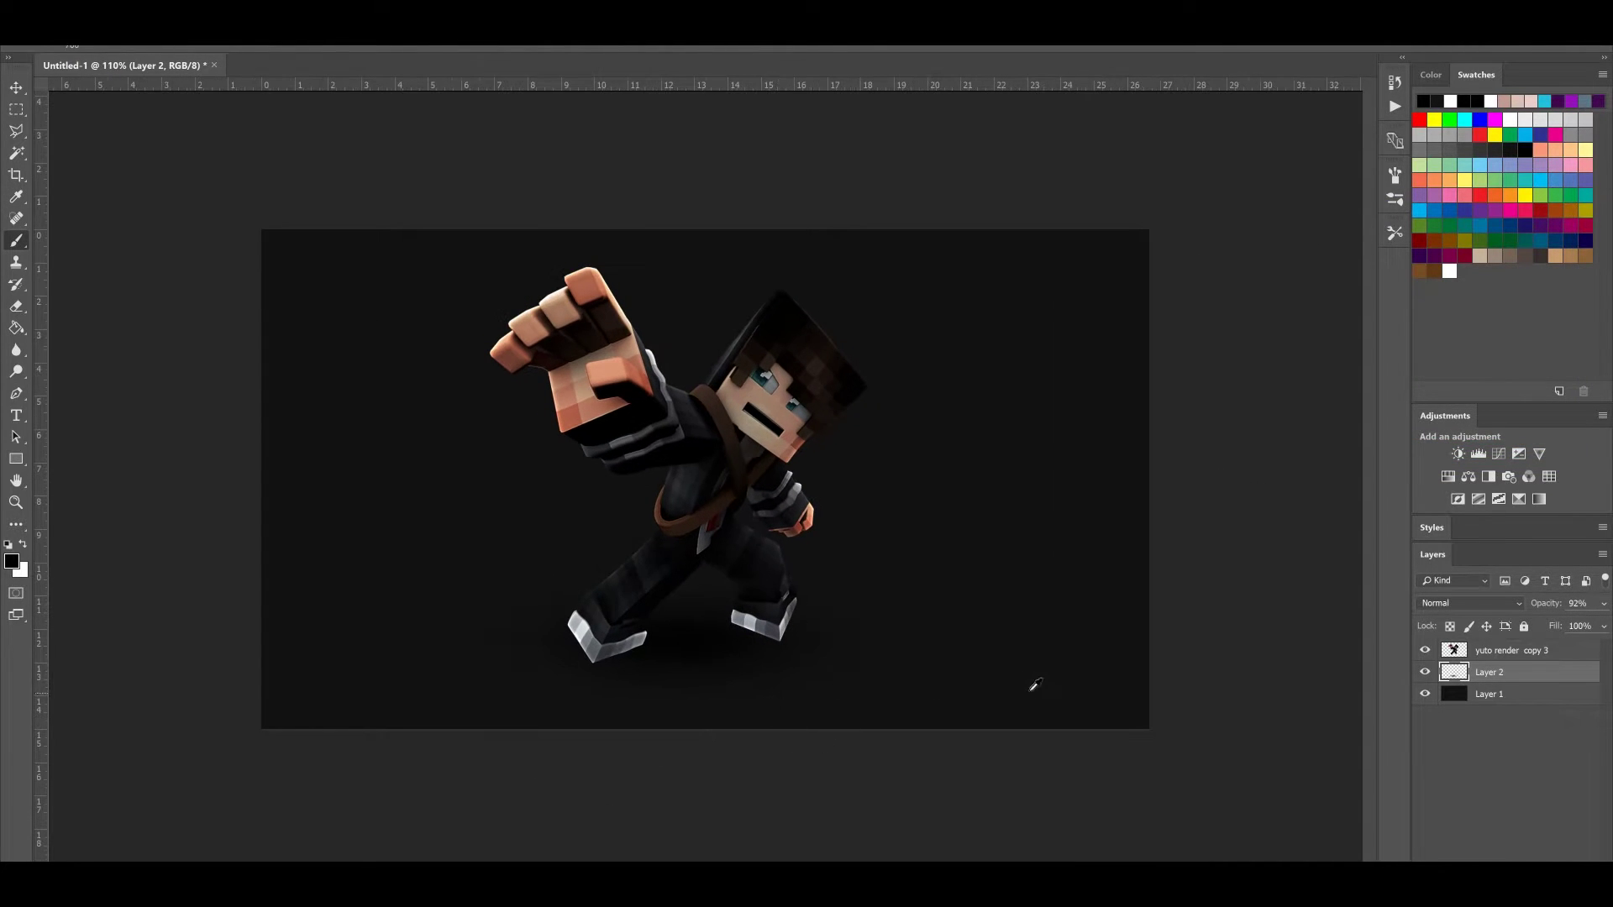
# Reduce the ground shadow layer's opacity to about 67% and make the character render layer active
pyautogui.scroll(1, 1021, 686)
pyautogui.click(1604, 603)
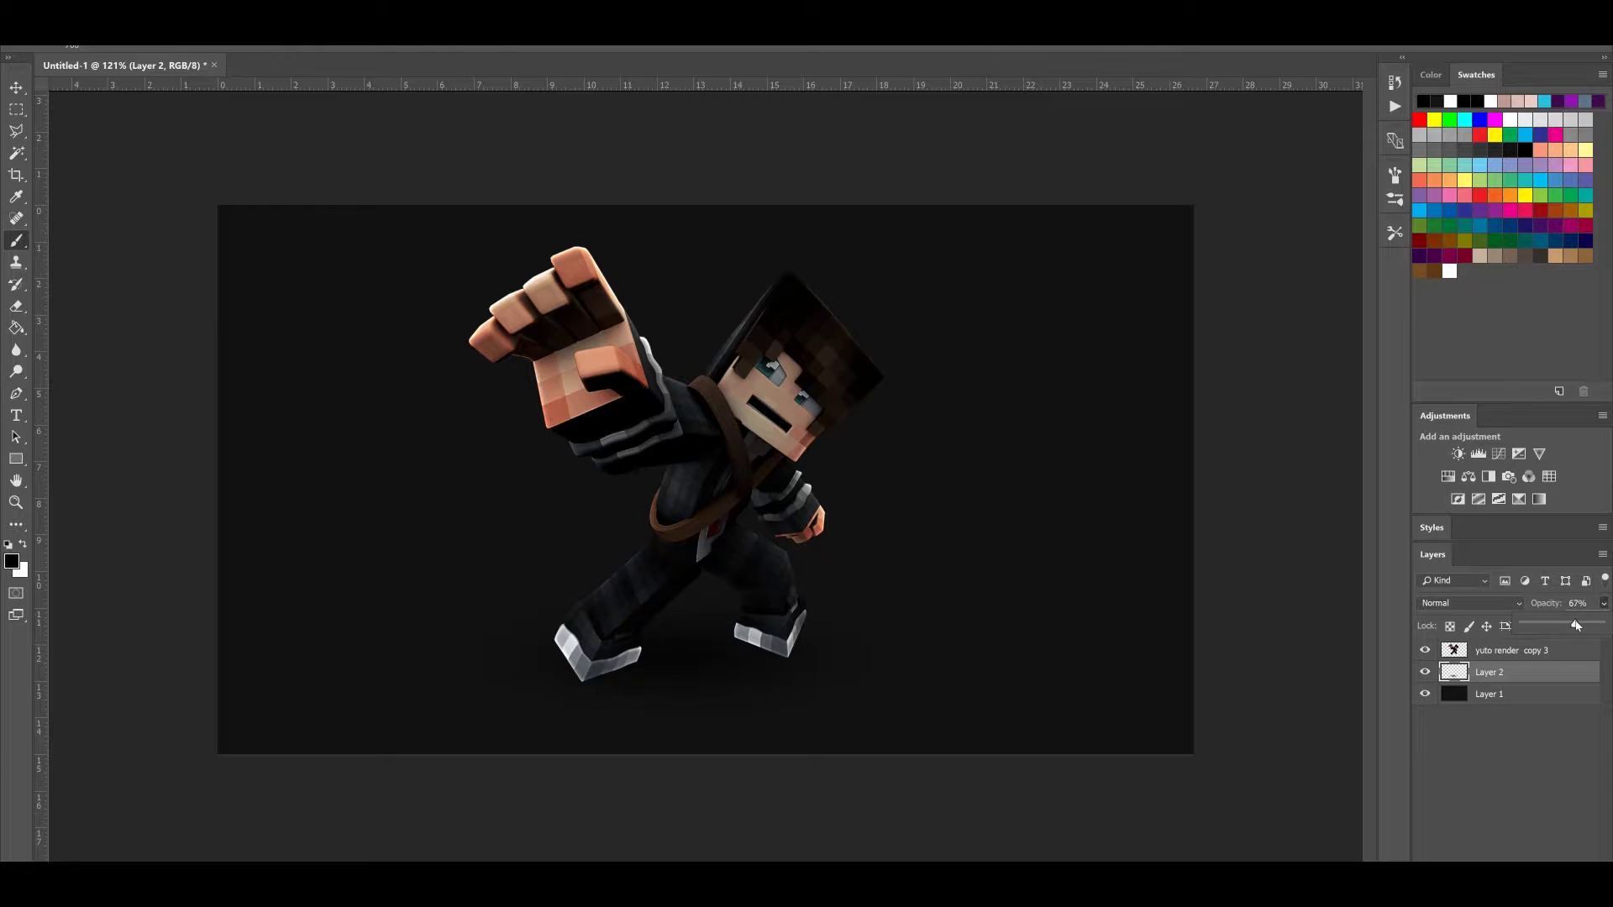
pyautogui.click(1512, 651)
pyautogui.scroll(-3, 659, 464)
pyautogui.scroll(4, 718, 464)
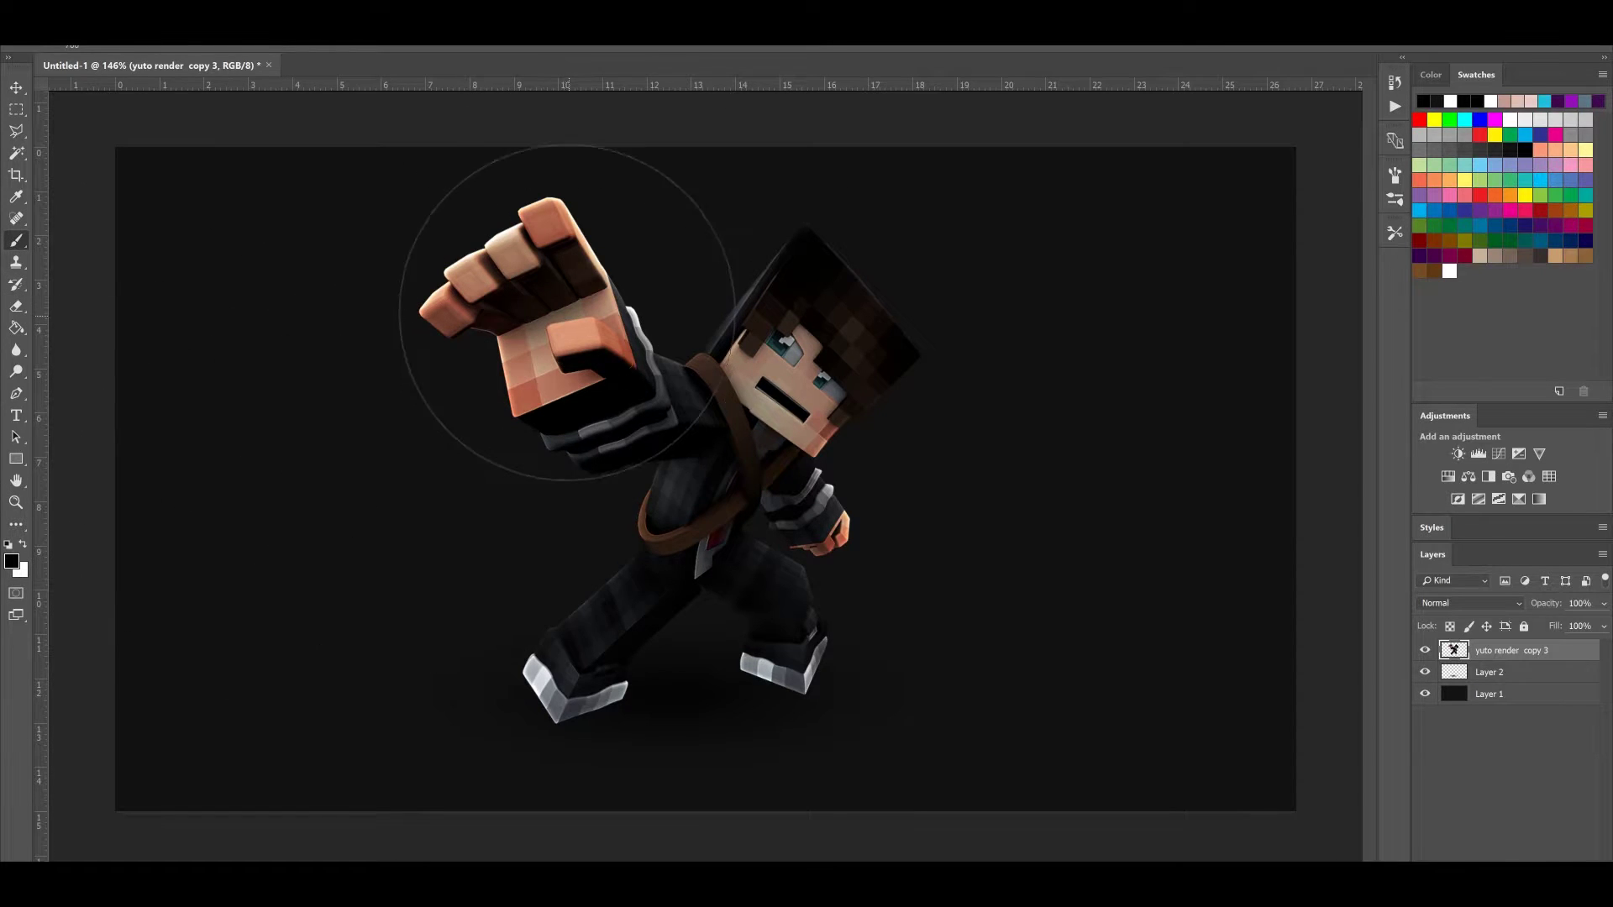
# Resize the soft brush, set its foreground colour to a saturated blue, and try a dab beside the character before undoing it
pyautogui.press('[')
pyautogui.press('[')
pyautogui.press('[')
pyautogui.press(']')
pyautogui.press(']')
pyautogui.click(13, 559)
pyautogui.click(1367, 353)
pyautogui.click(1299, 363)
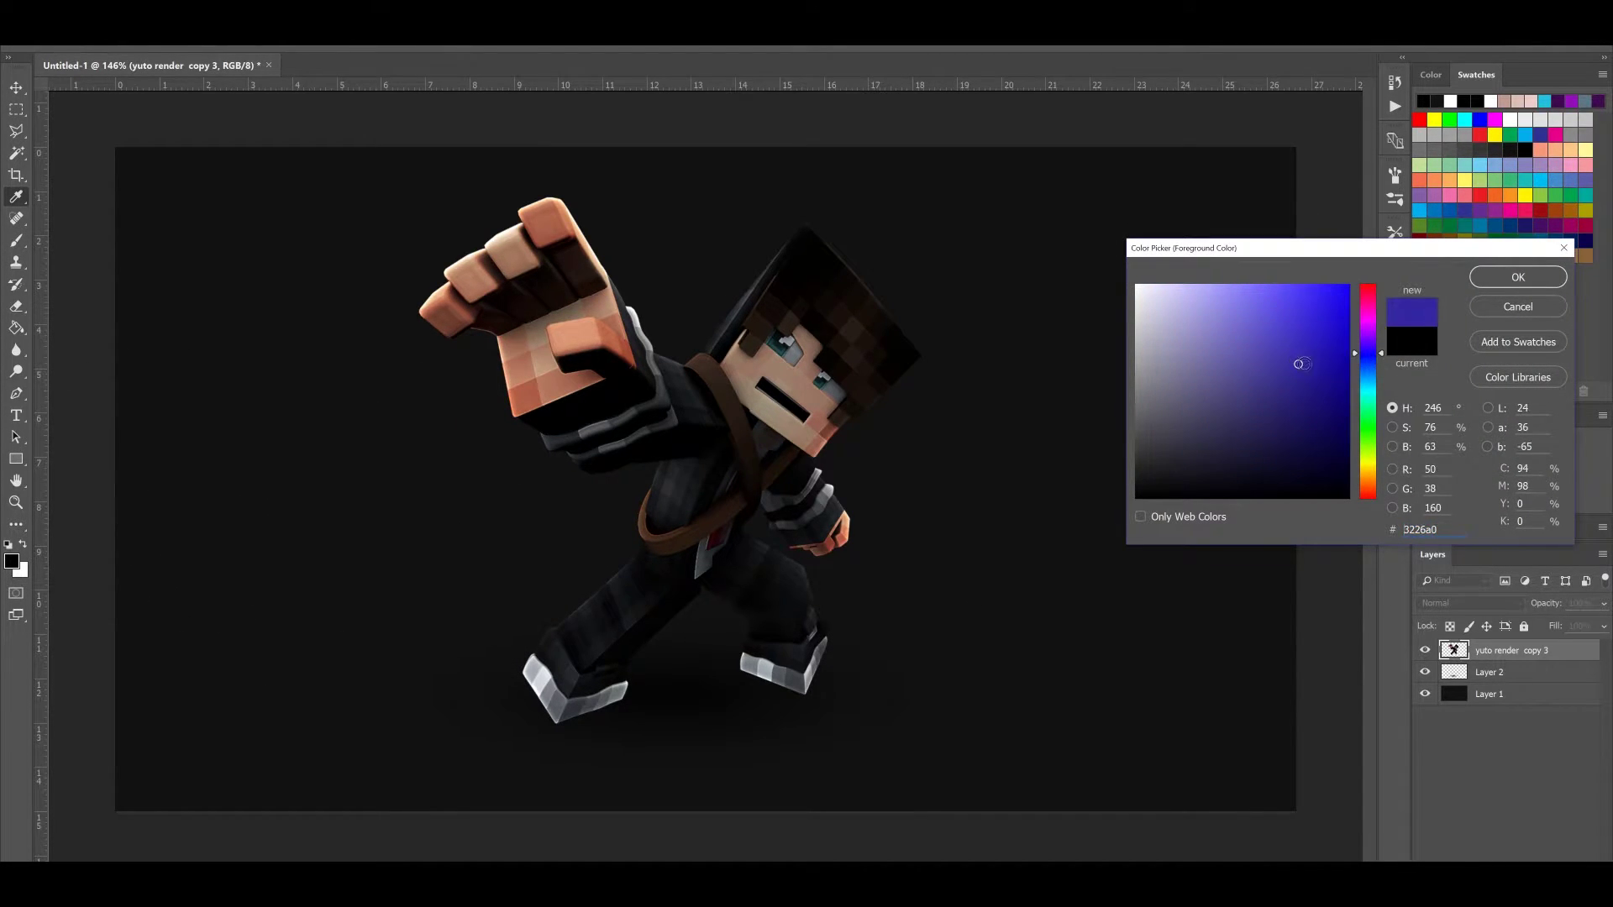
pyautogui.moveTo(1367, 360)
pyautogui.mouseDown()
pyautogui.moveTo(1311, 317)
pyautogui.moveTo(1335, 334)
pyautogui.moveTo(1283, 323)
pyautogui.moveTo(1301, 366)
pyautogui.moveTo(1325, 325)
pyautogui.mouseUp()
pyautogui.click(1503, 278)
pyautogui.click(1146, 346)
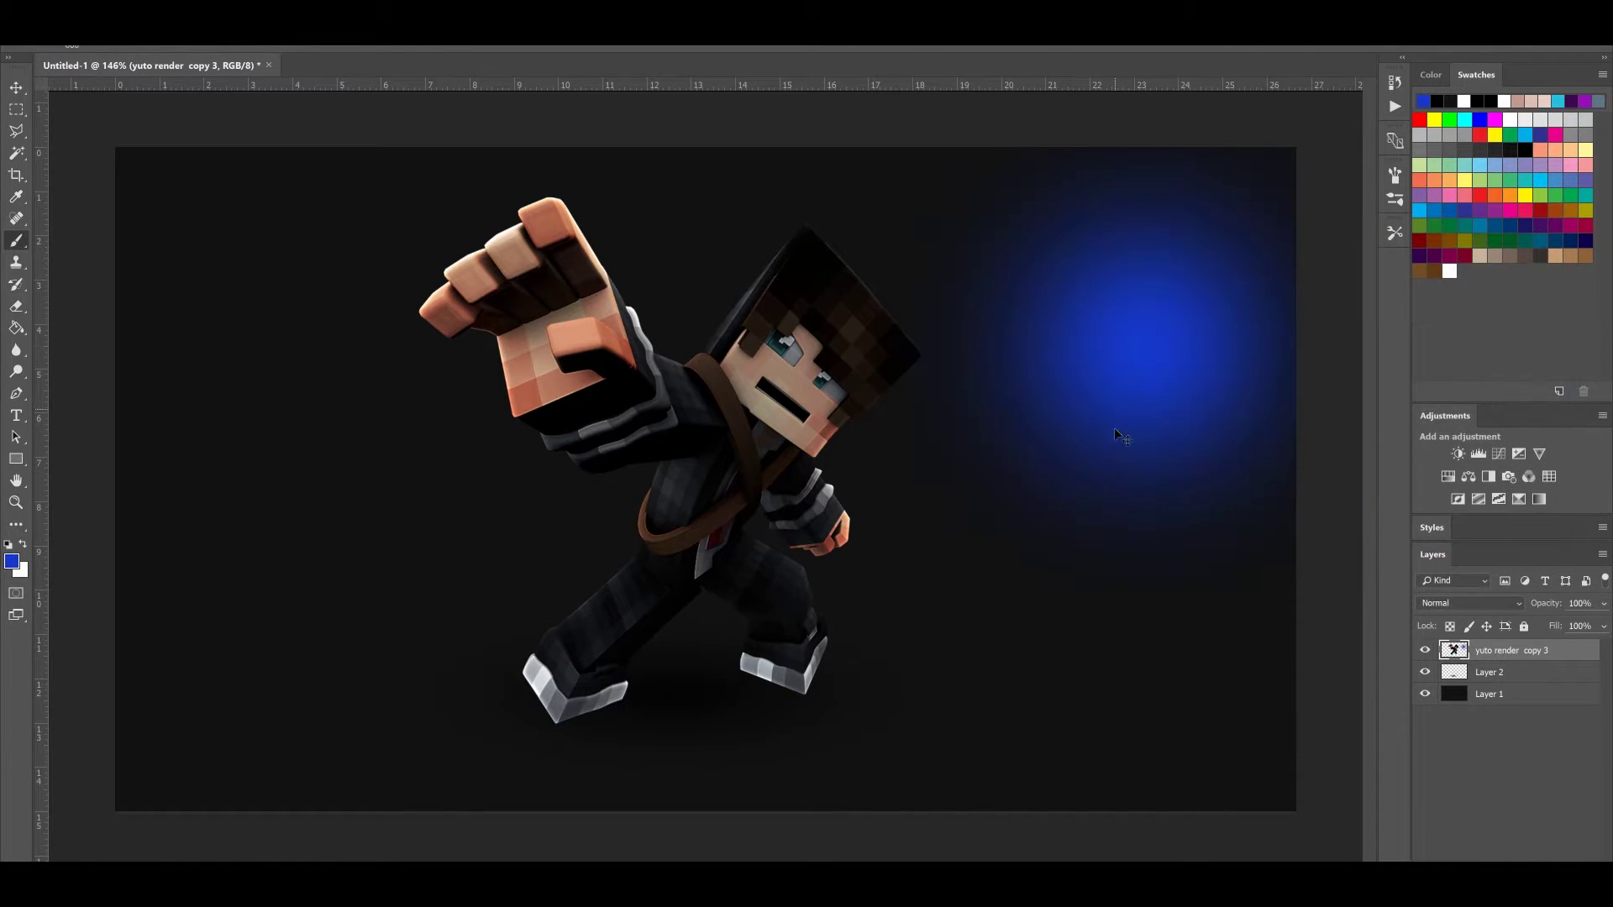
pyautogui.hotkey('ctrl', 'z')
# Add a new layer above the character render and clip it to the render with a clipping mask
pyautogui.click(1560, 870)
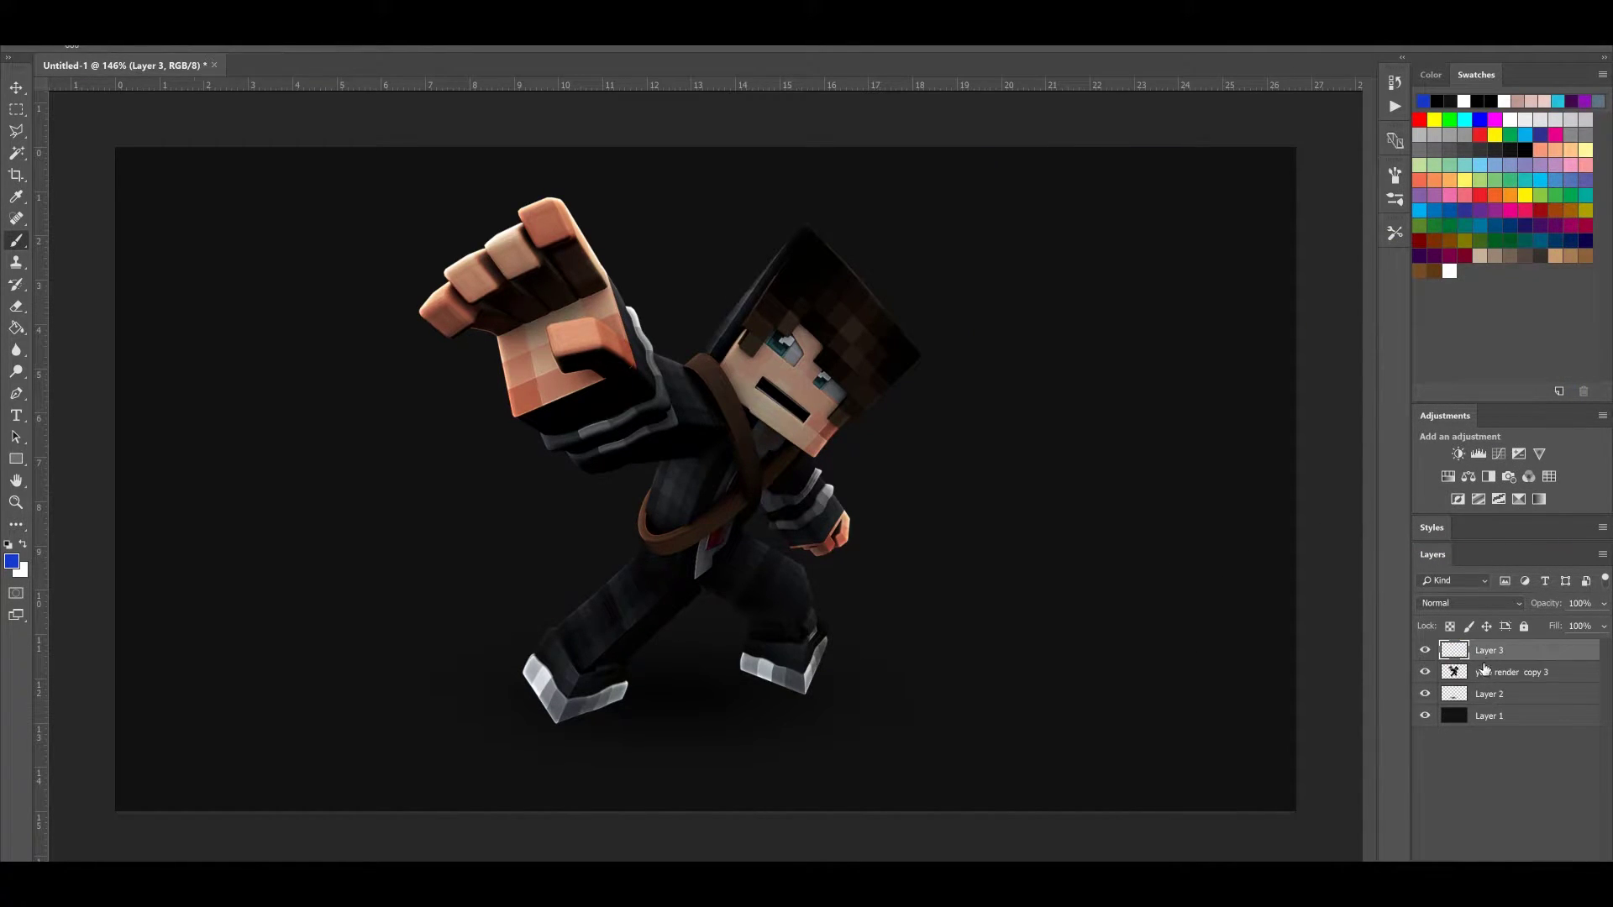
pyautogui.rightClick(1487, 650)
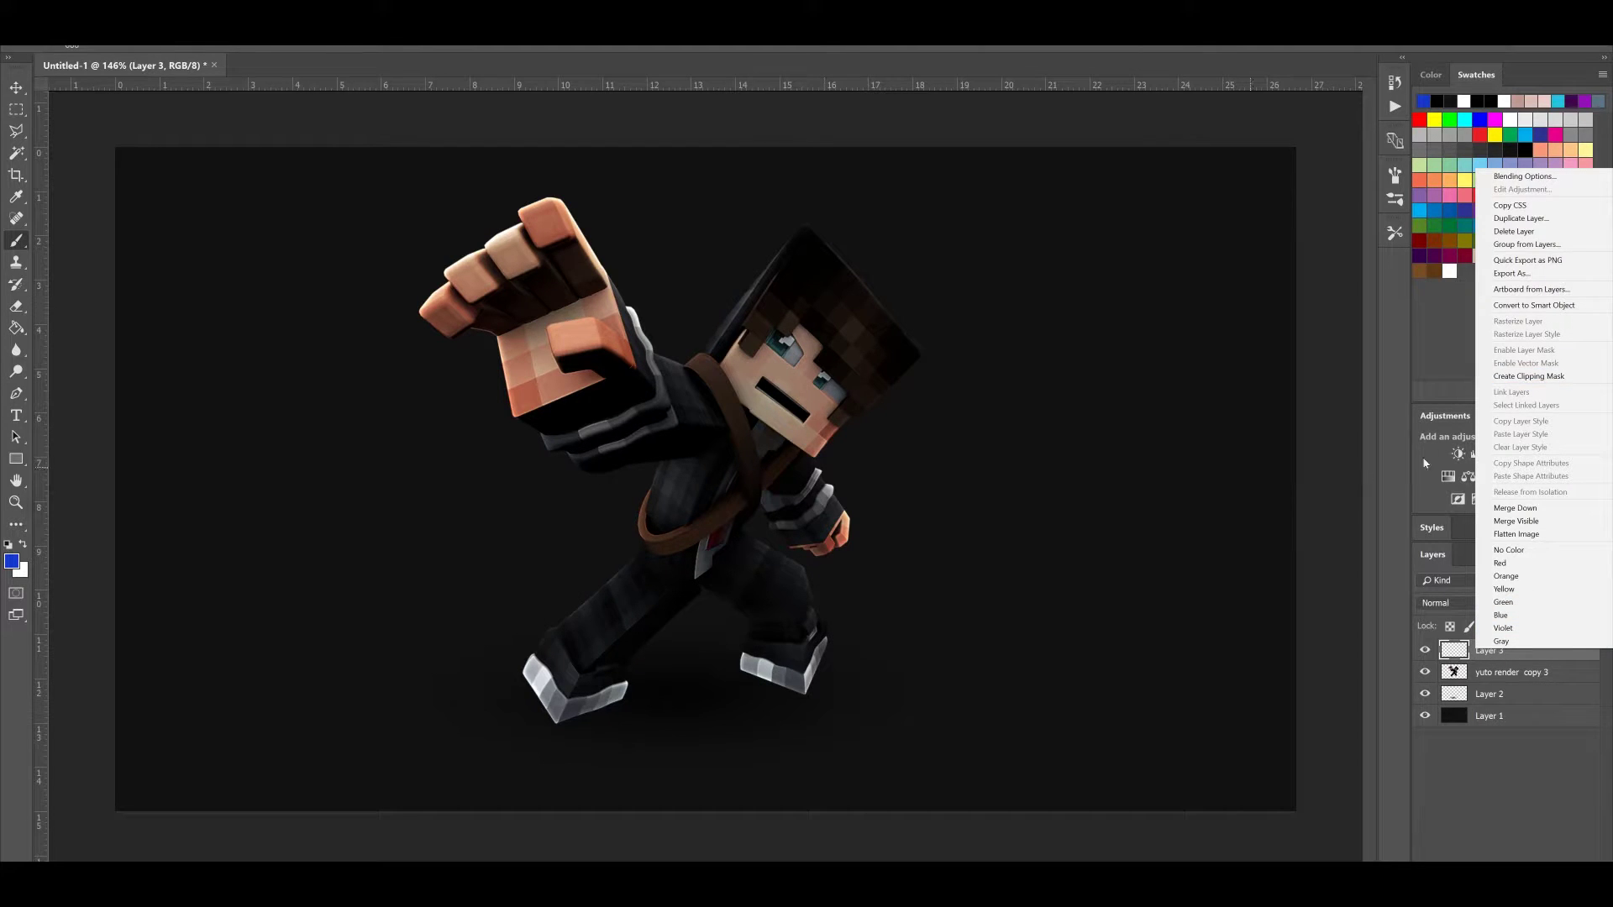
pyautogui.click(1528, 377)
pyautogui.moveTo(432, 235)
pyautogui.mouseDown()
pyautogui.moveTo(647, 198)
pyautogui.moveTo(677, 380)
pyautogui.mouseUp()
pyautogui.hotkey('ctrl', 'z')
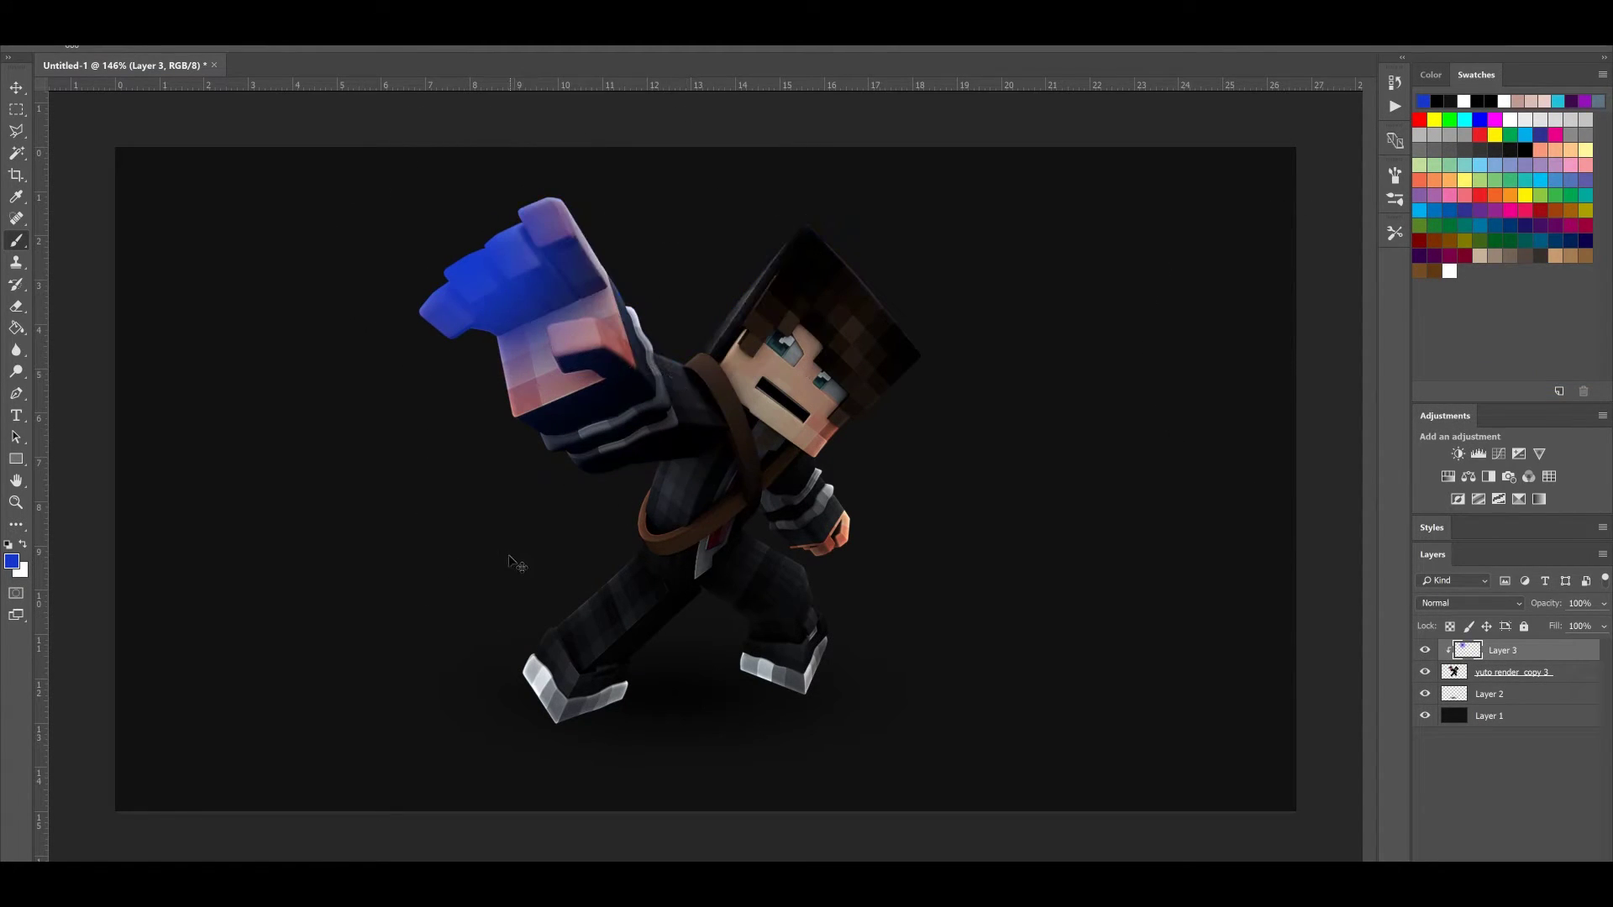
pyautogui.hotkey('ctrl', 'z')
# Paint soft blue light with a larger brush over the character's hood, outstretched arm and front leg on the clipped layer
pyautogui.press(']')
pyautogui.press(']')
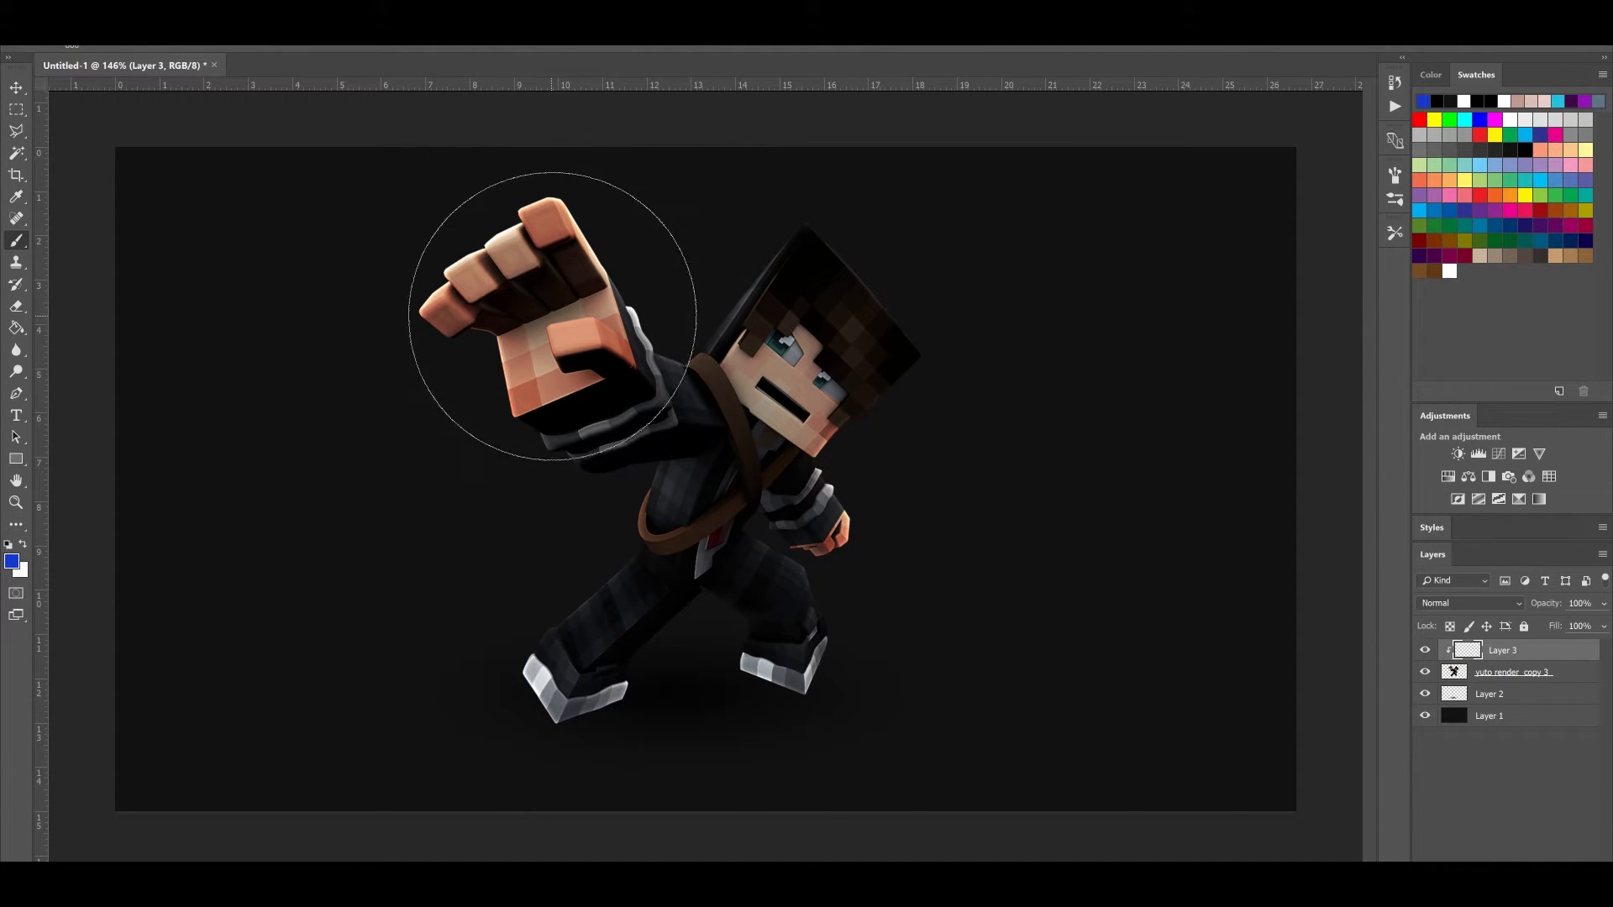
pyautogui.moveTo(684, 108); pyautogui.dragTo(689, 90)
pyautogui.moveTo(426, 587)
pyautogui.mouseDown()
pyautogui.moveTo(447, 556)
pyautogui.moveTo(389, 533)
pyautogui.mouseUp()
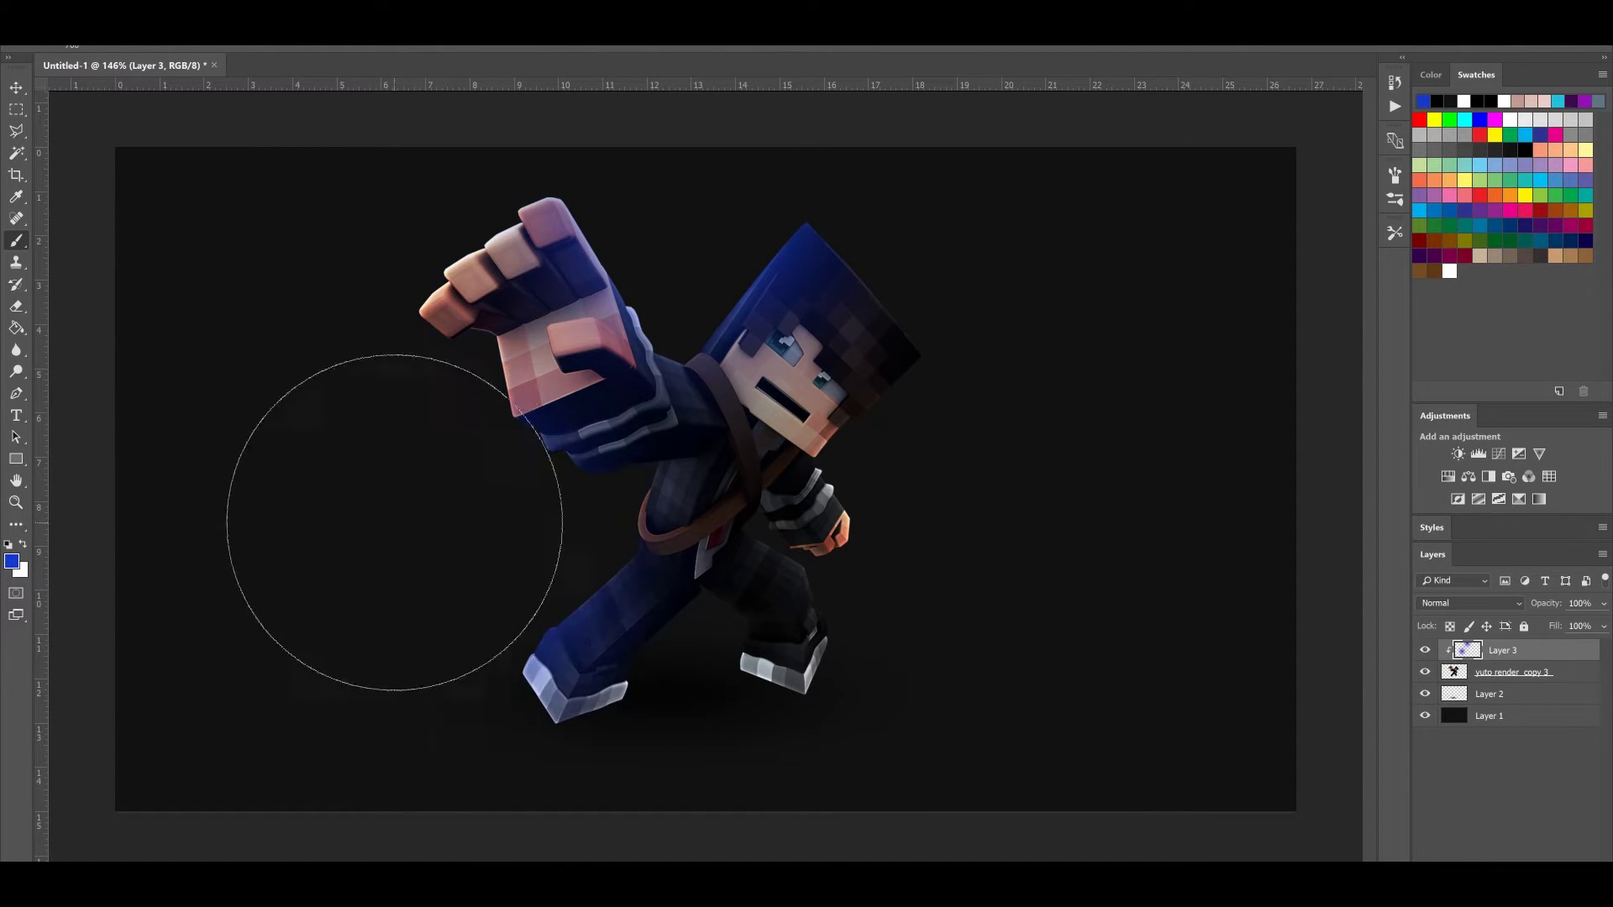
pyautogui.moveTo(639, 453)
pyautogui.mouseDown()
pyautogui.moveTo(568, 522)
pyautogui.moveTo(554, 508)
pyautogui.moveTo(503, 530)
pyautogui.mouseUp()
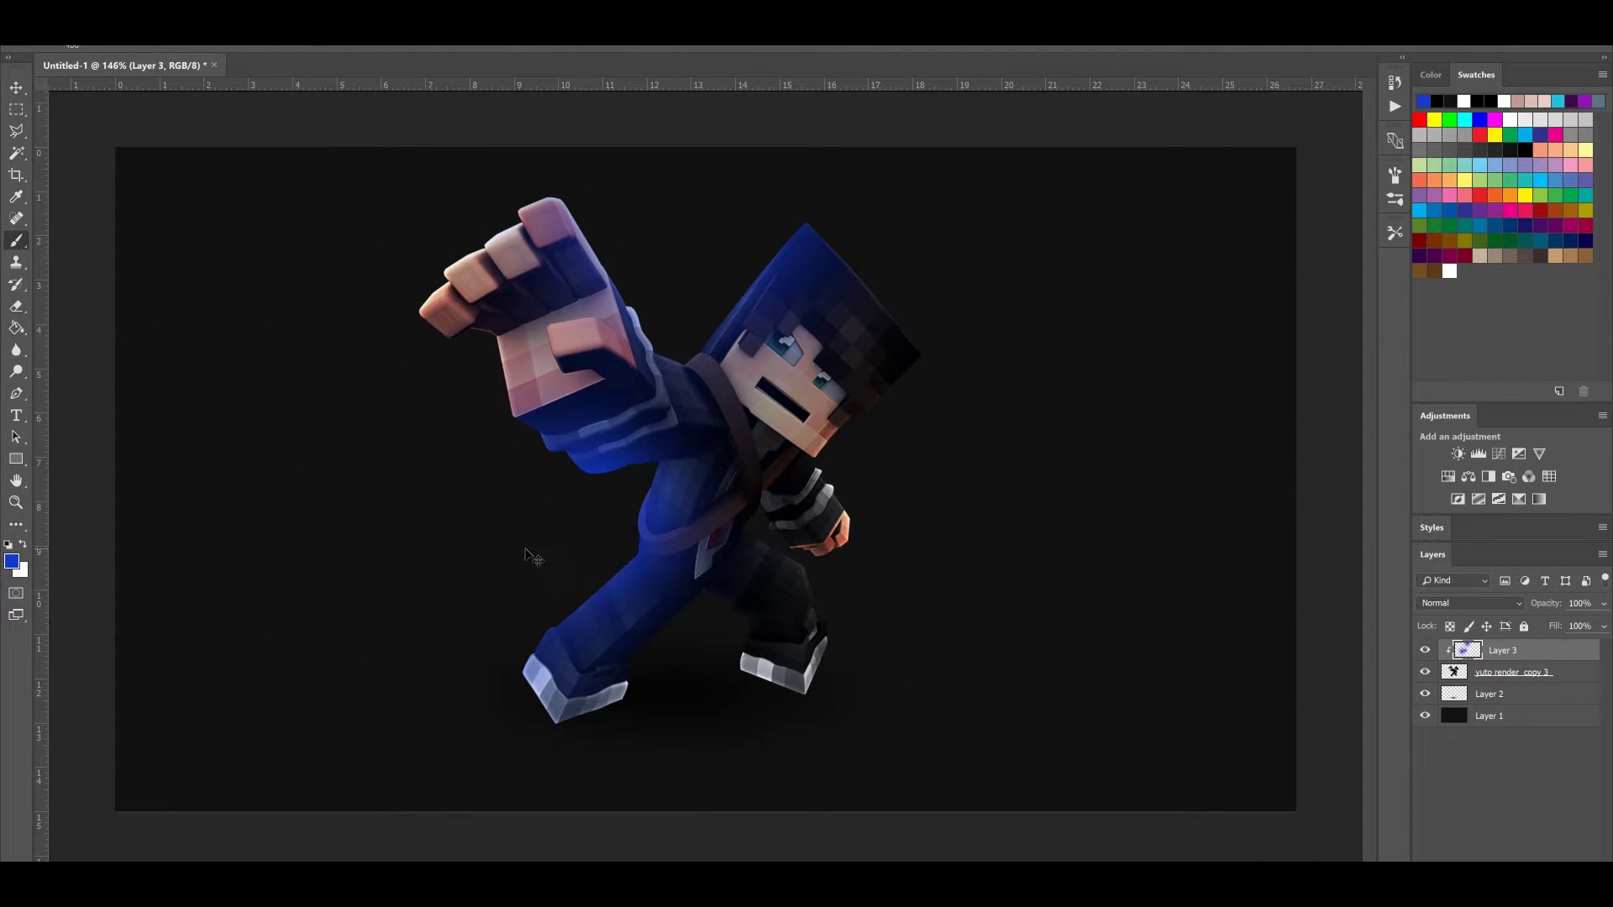
pyautogui.hotkey('ctrl', 'z')
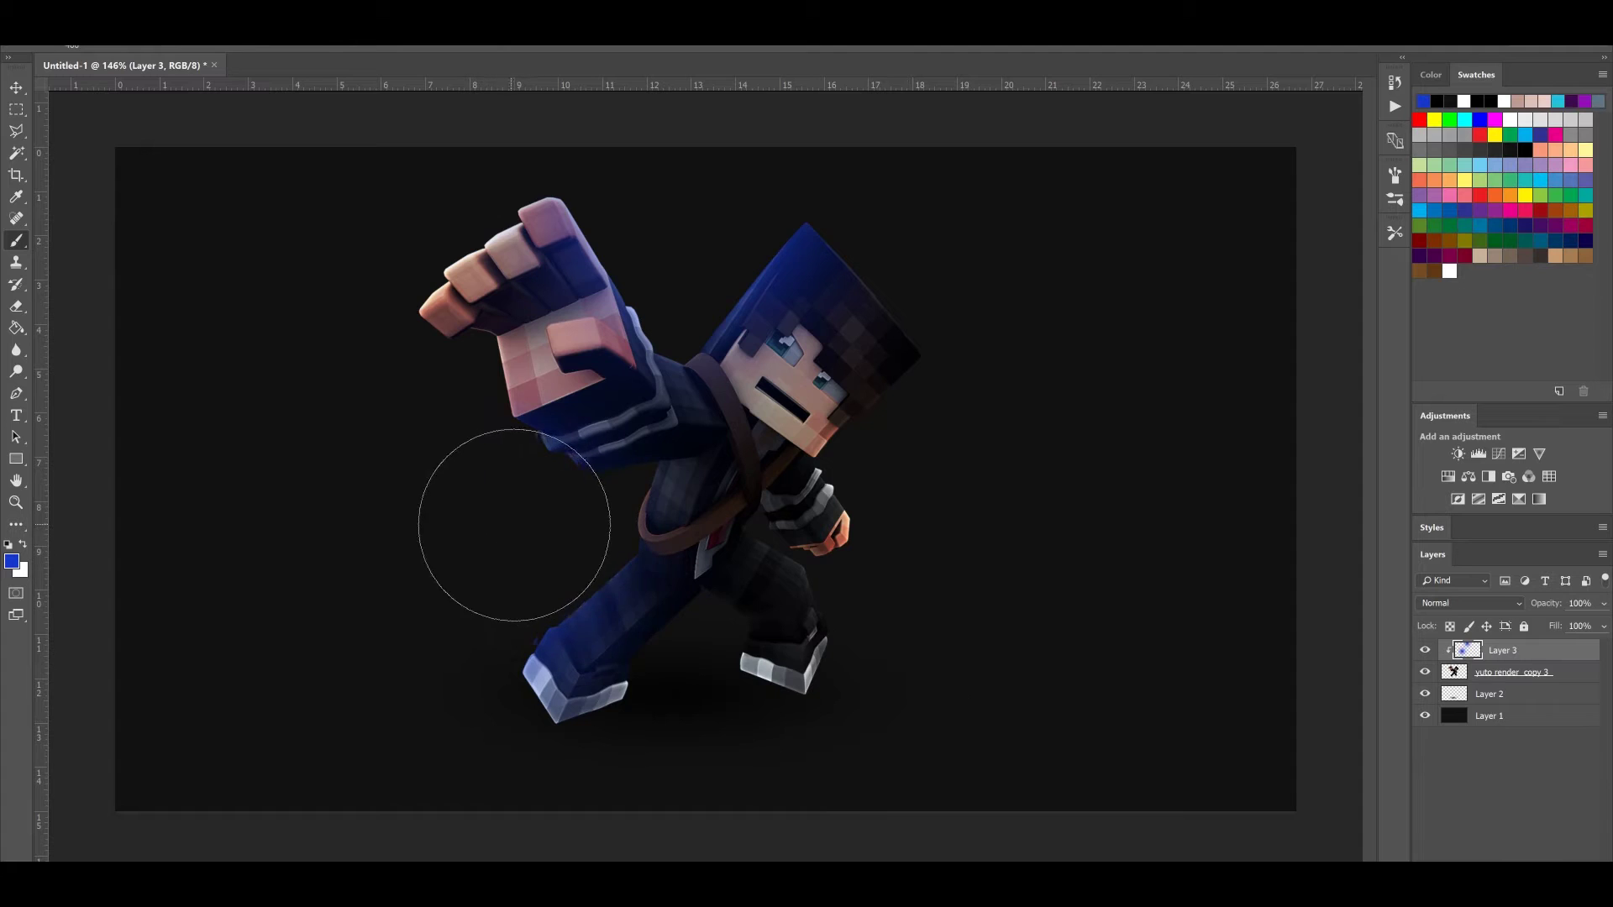
pyautogui.press(']')
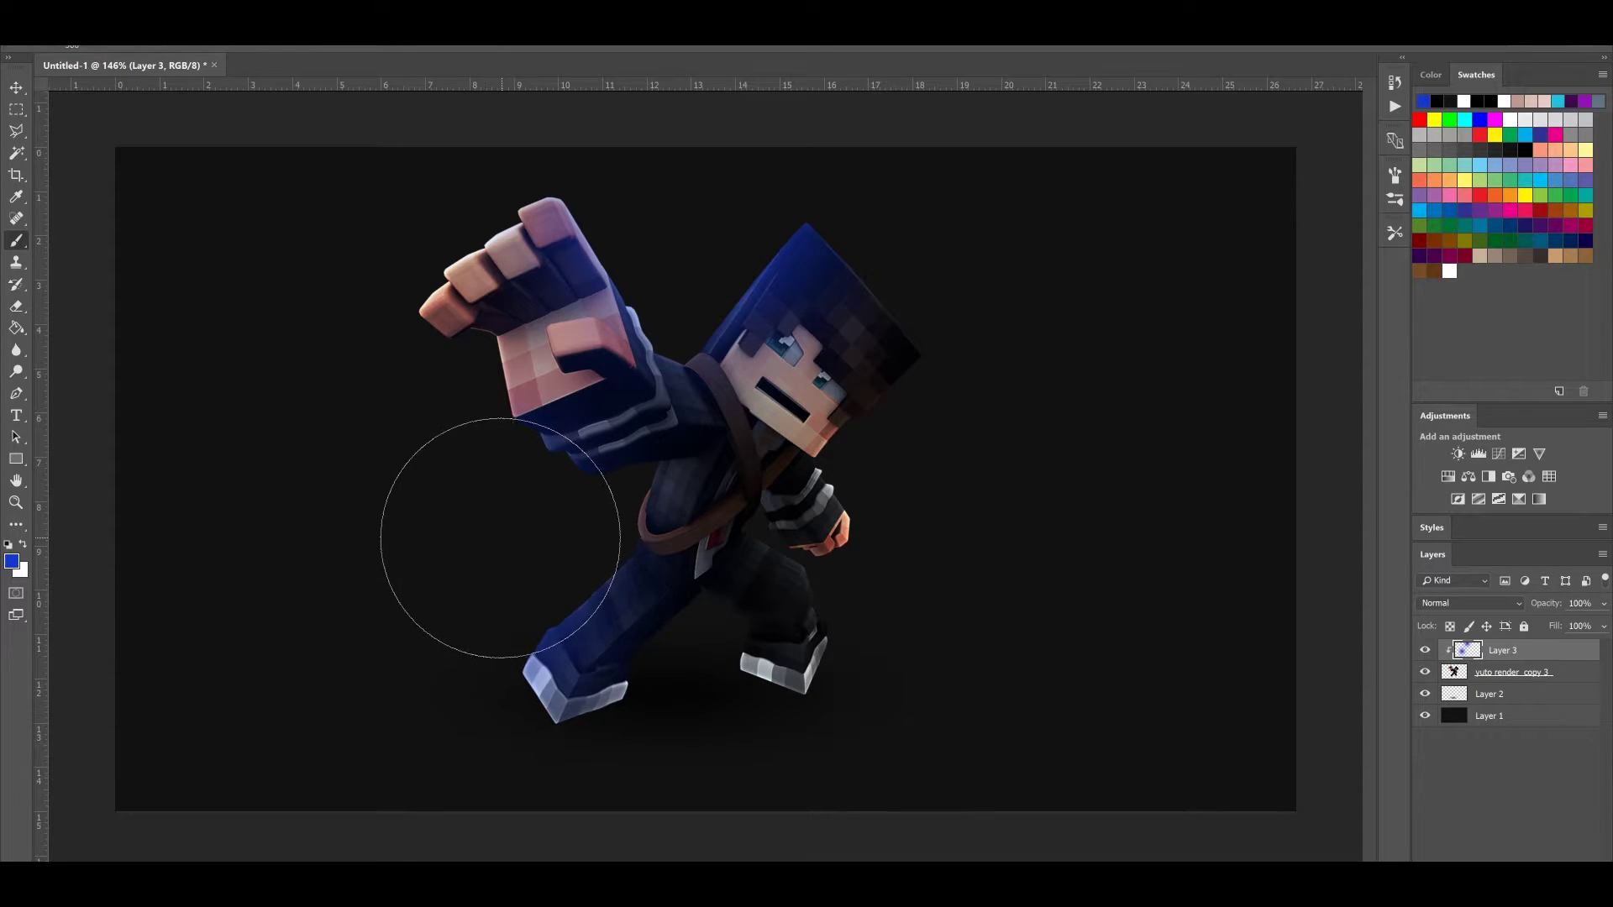
# Try Linear Dodge (Add) on the blue light layer, settle on the Color Dodge blend mode and reduce its opacity to 63%
pyautogui.click(1468, 602)
pyautogui.click(1473, 425)
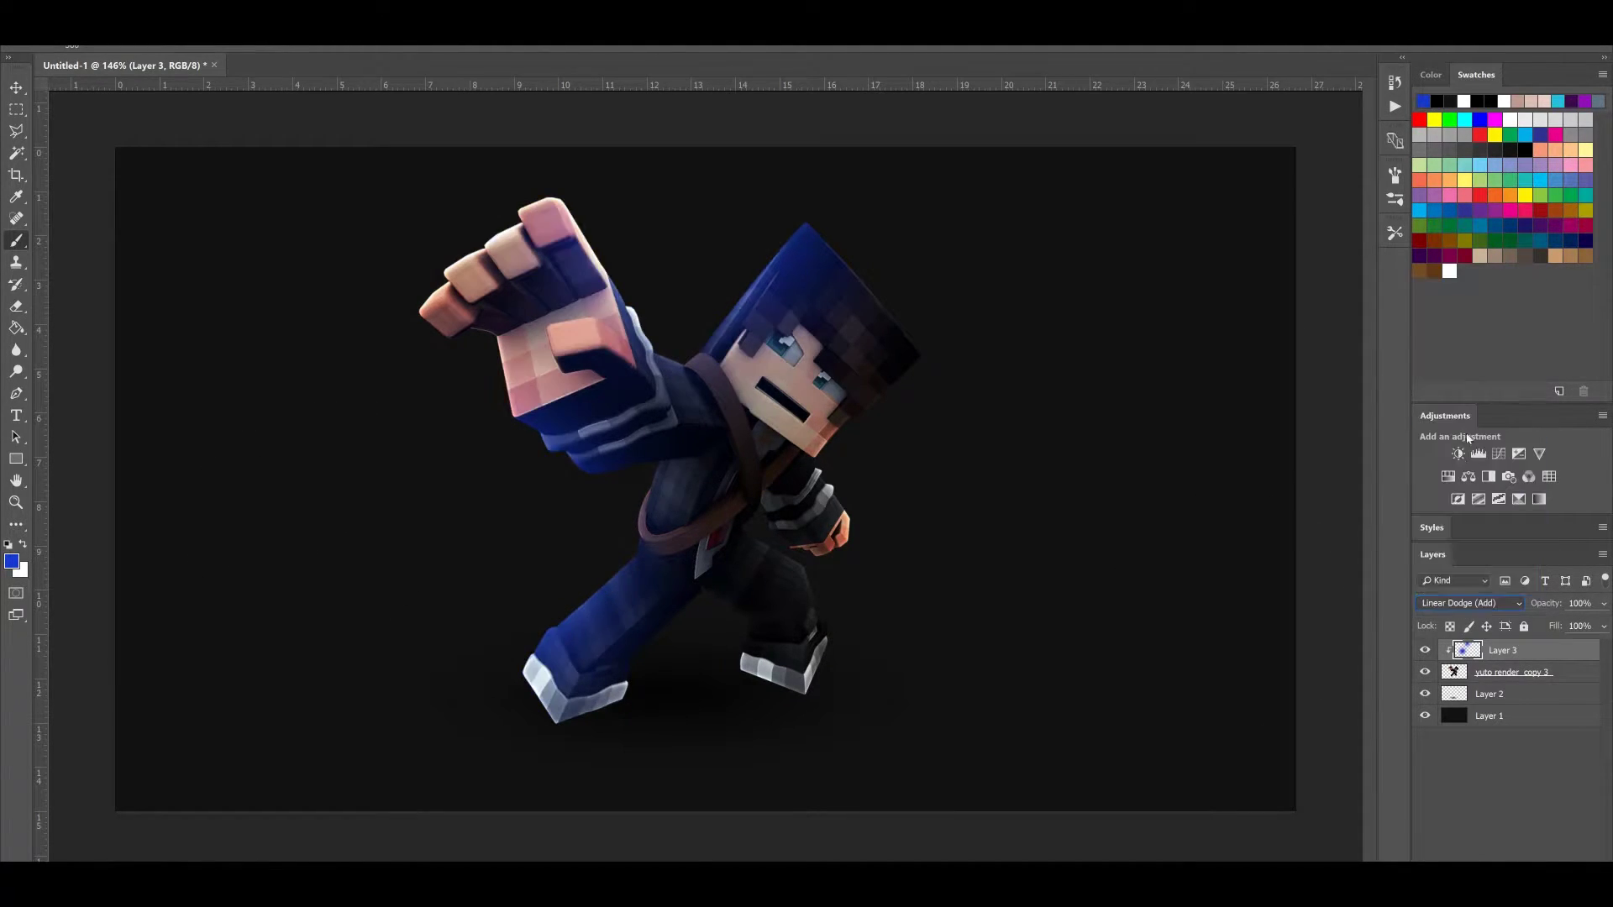
pyautogui.click(1462, 605)
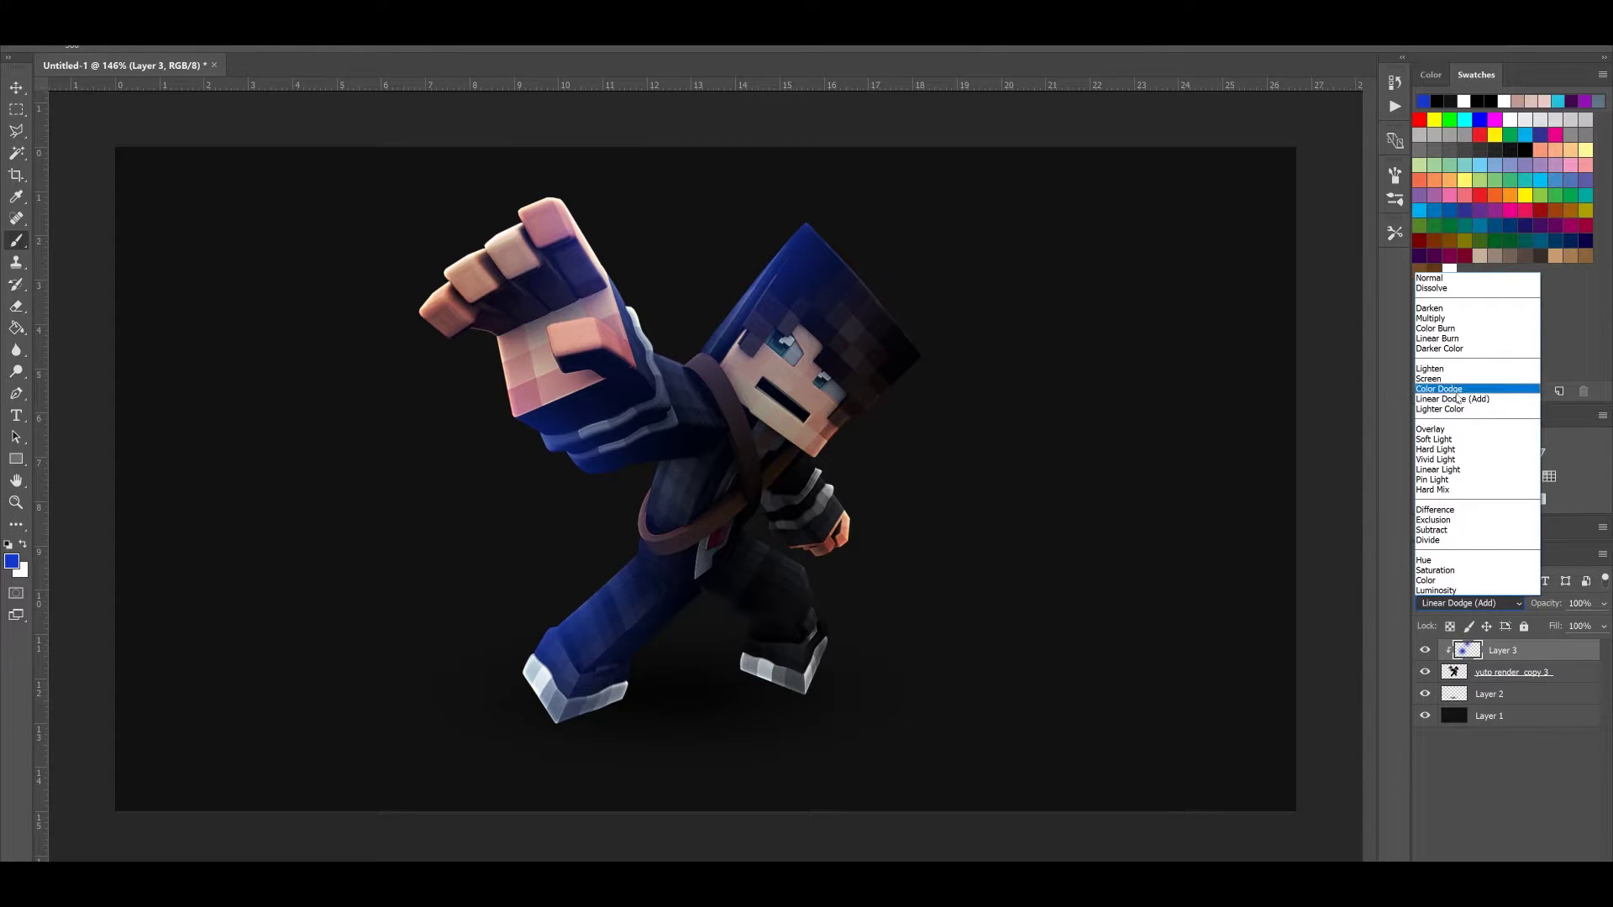
pyautogui.click(1462, 413)
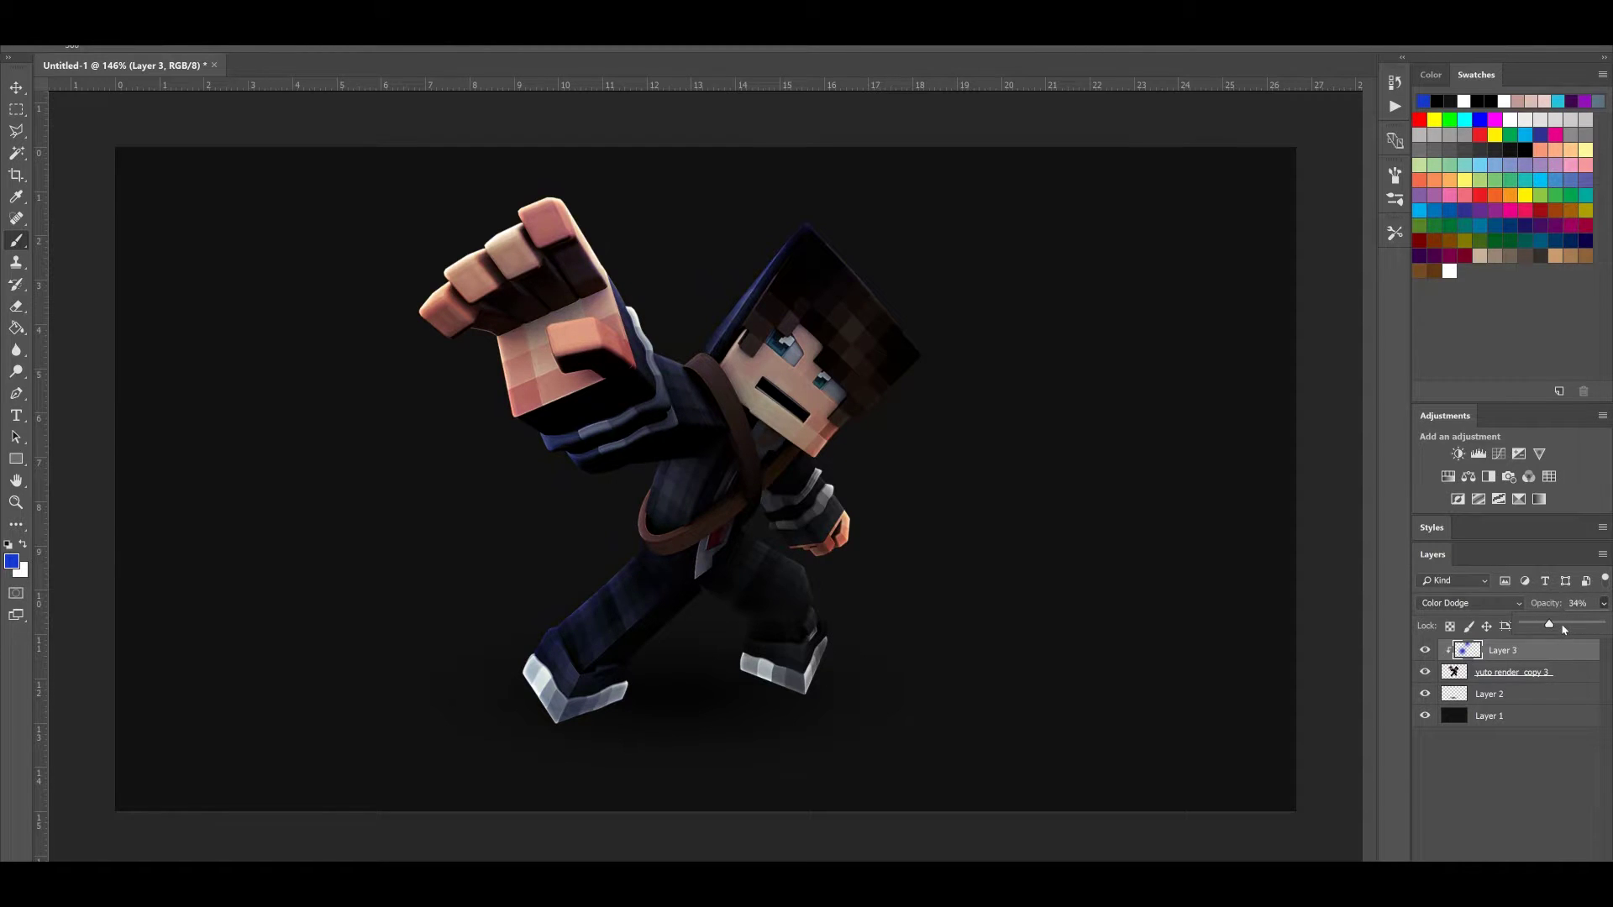
# Compare the character with and without the blue light layer by toggling its visibility
pyautogui.click(1424, 652)
pyautogui.click(1423, 652)
pyautogui.click(1424, 652)
pyautogui.click(1424, 651)
pyautogui.click(1424, 652)
pyautogui.click(1423, 651)
pyautogui.click(1424, 651)
pyautogui.click(1424, 652)
# Try Linear Dodge (Add) again on the blue light layer and restore Color Dodge
pyautogui.click(1452, 602)
pyautogui.click(1488, 395)
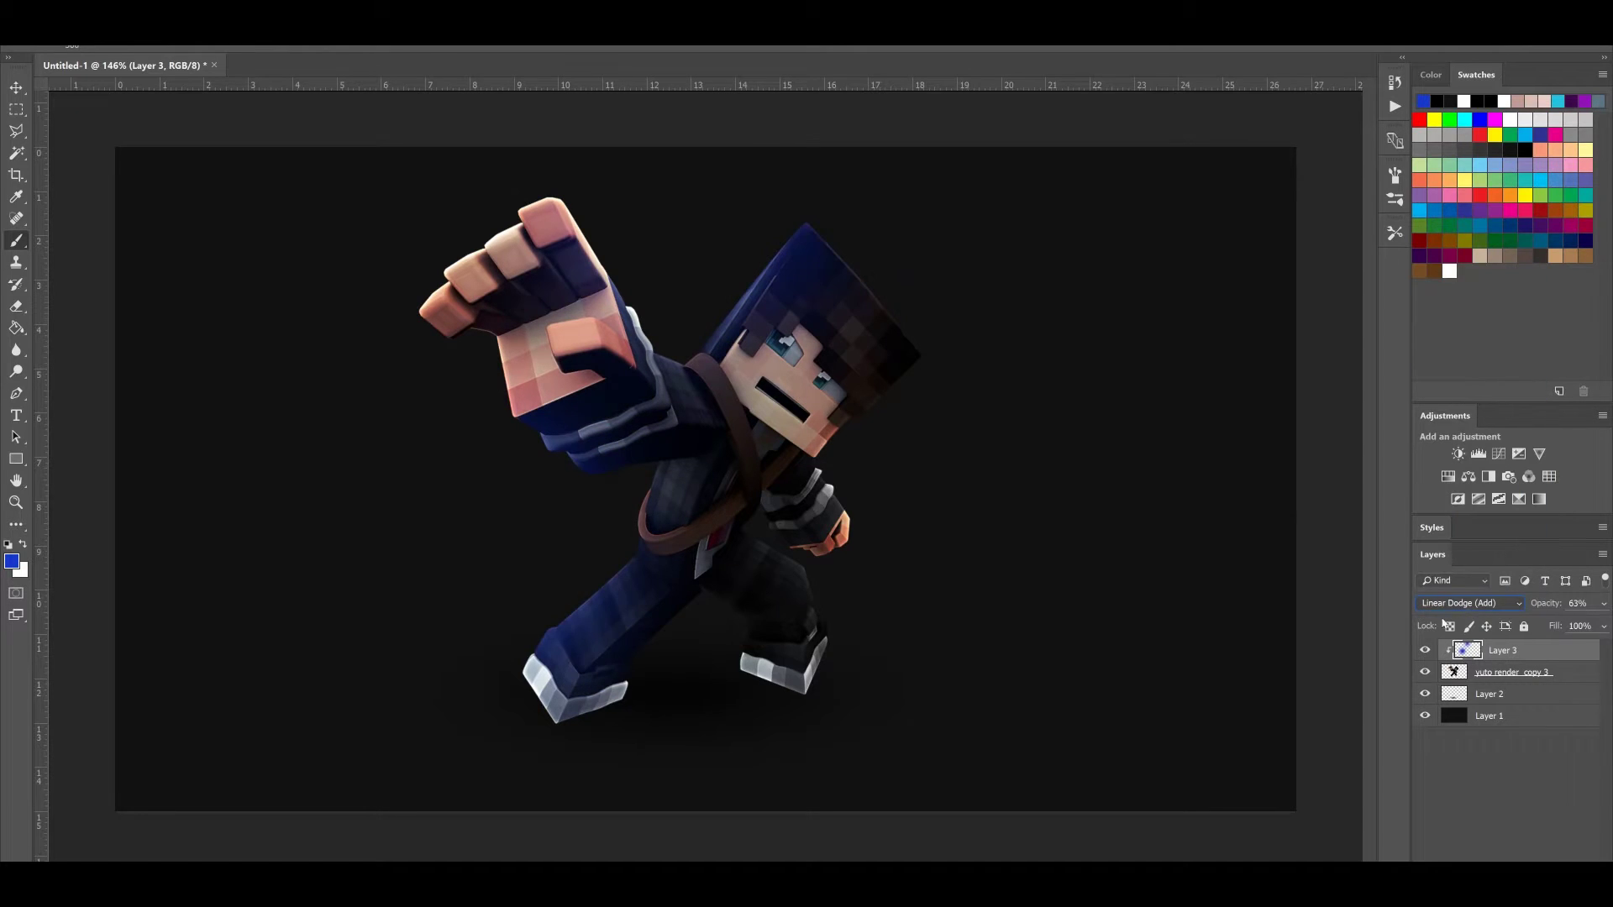
pyautogui.click(1460, 603)
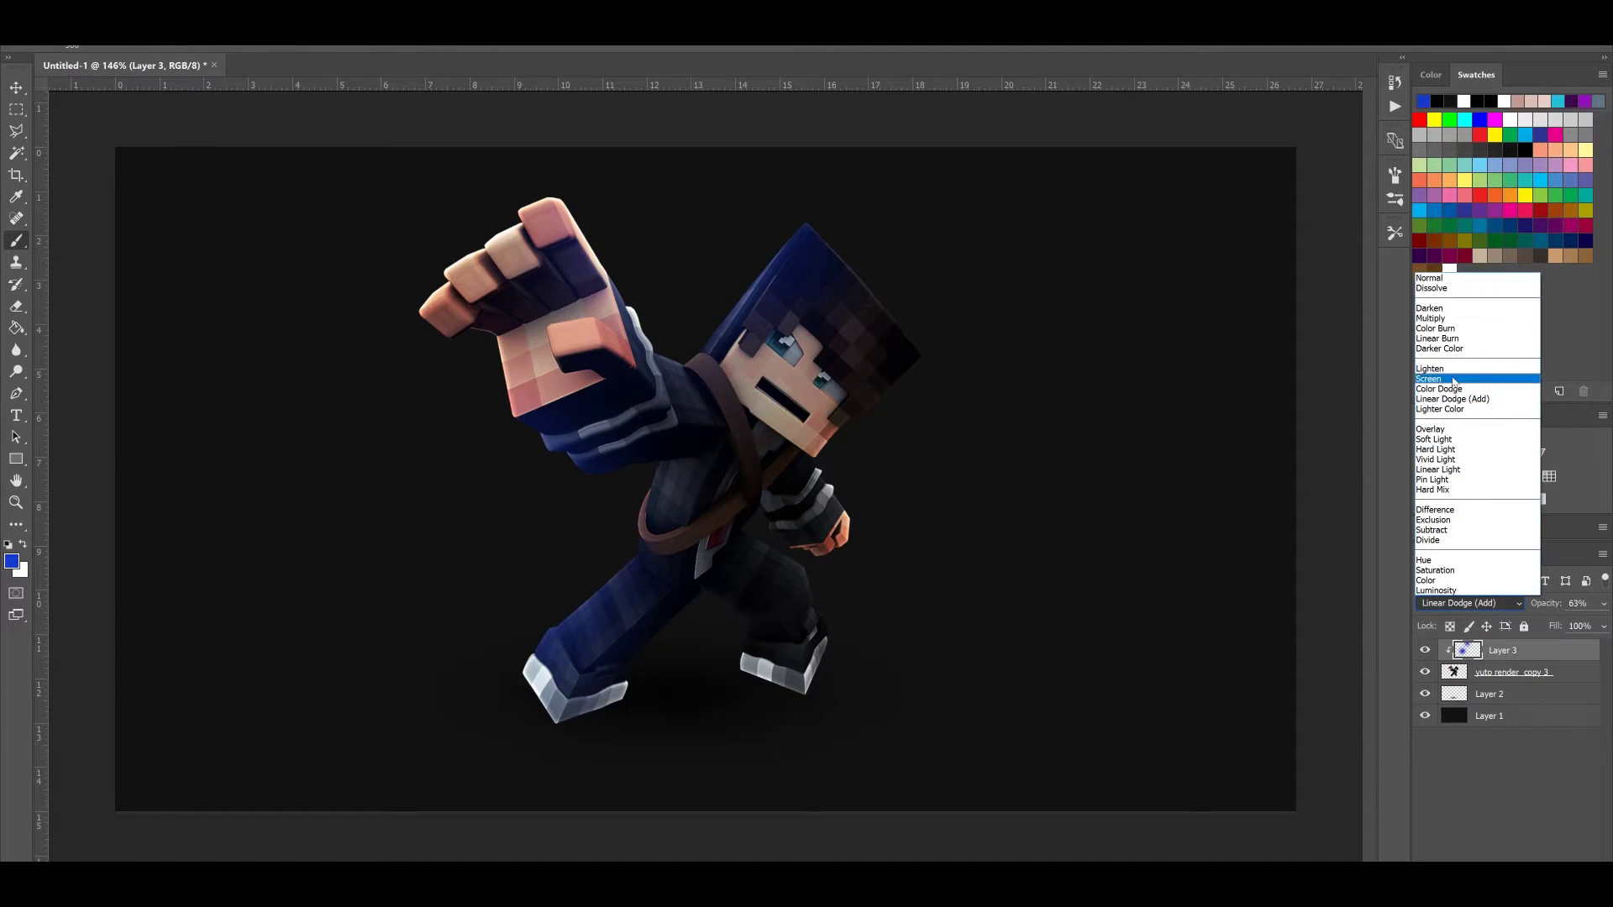
pyautogui.click(1466, 381)
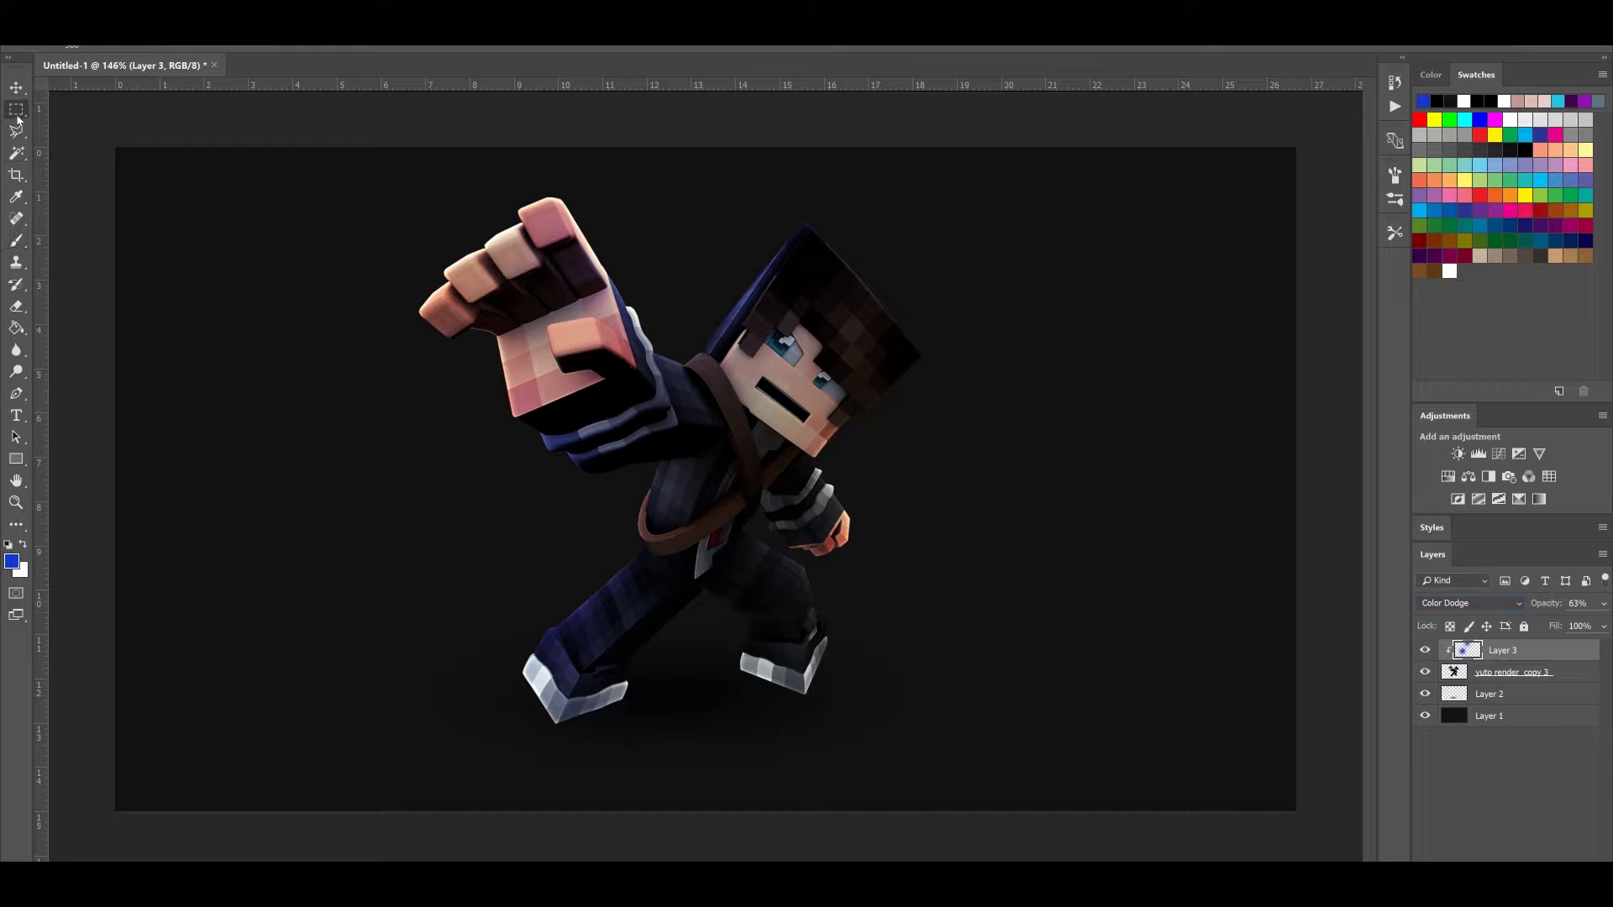
# Add a new clipped layer between the render and the blue light layer, and set the brush's foreground colour to black
pyautogui.scroll(-8, 723, 411)
pyautogui.scroll(7, 1091, 504)
pyautogui.click(1554, 672)
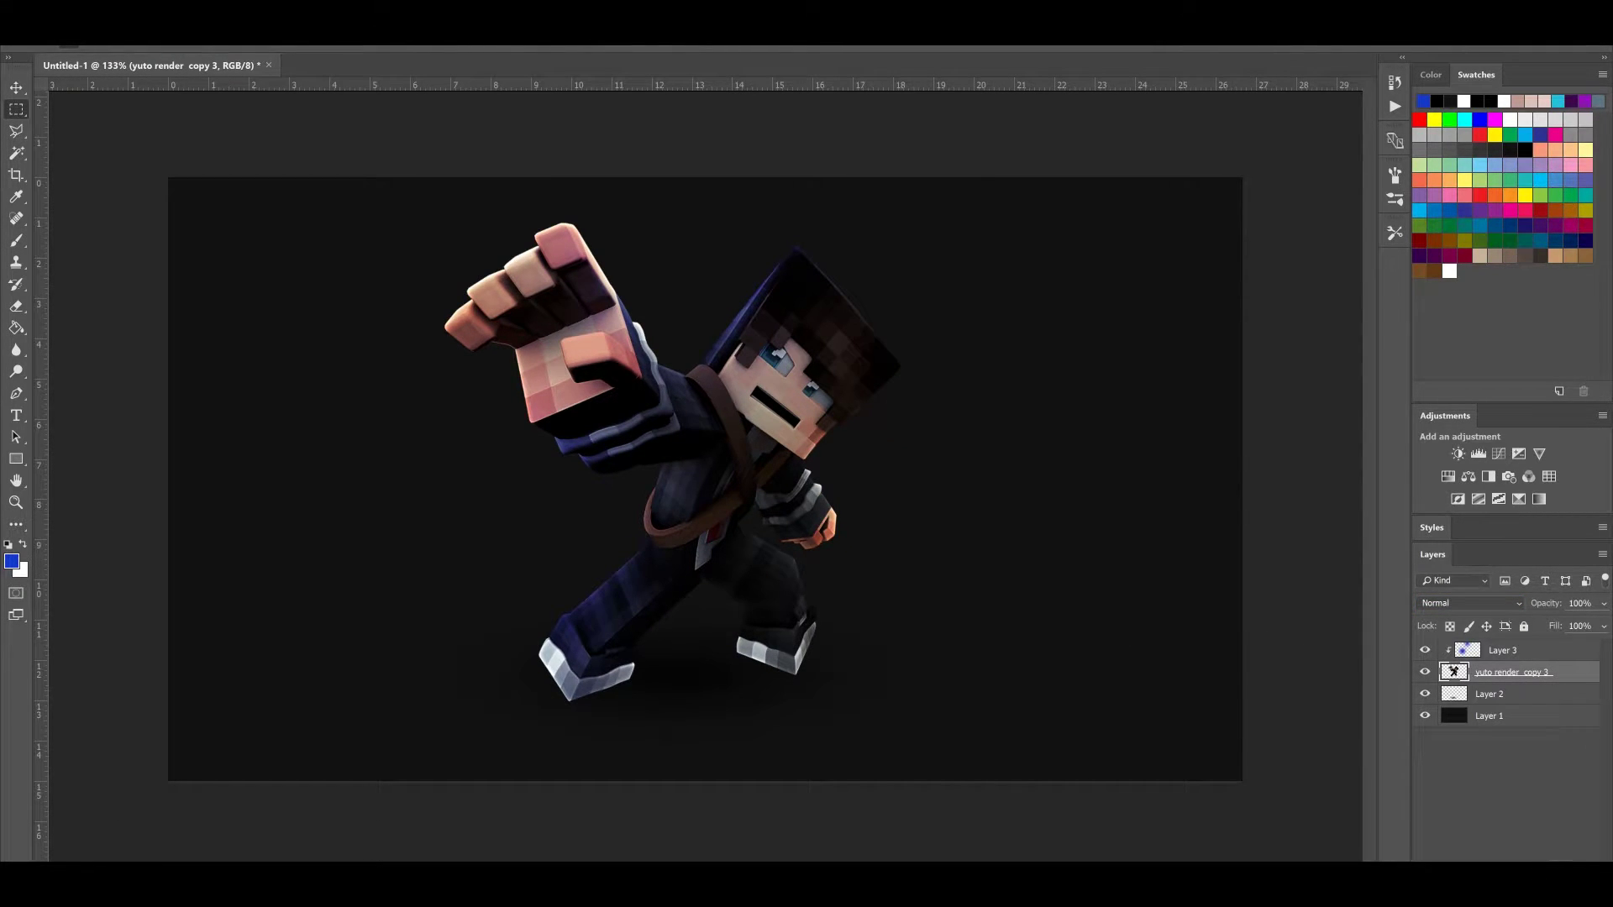
pyautogui.hotkey('ctrl', 'shift', 'alt', 'n')
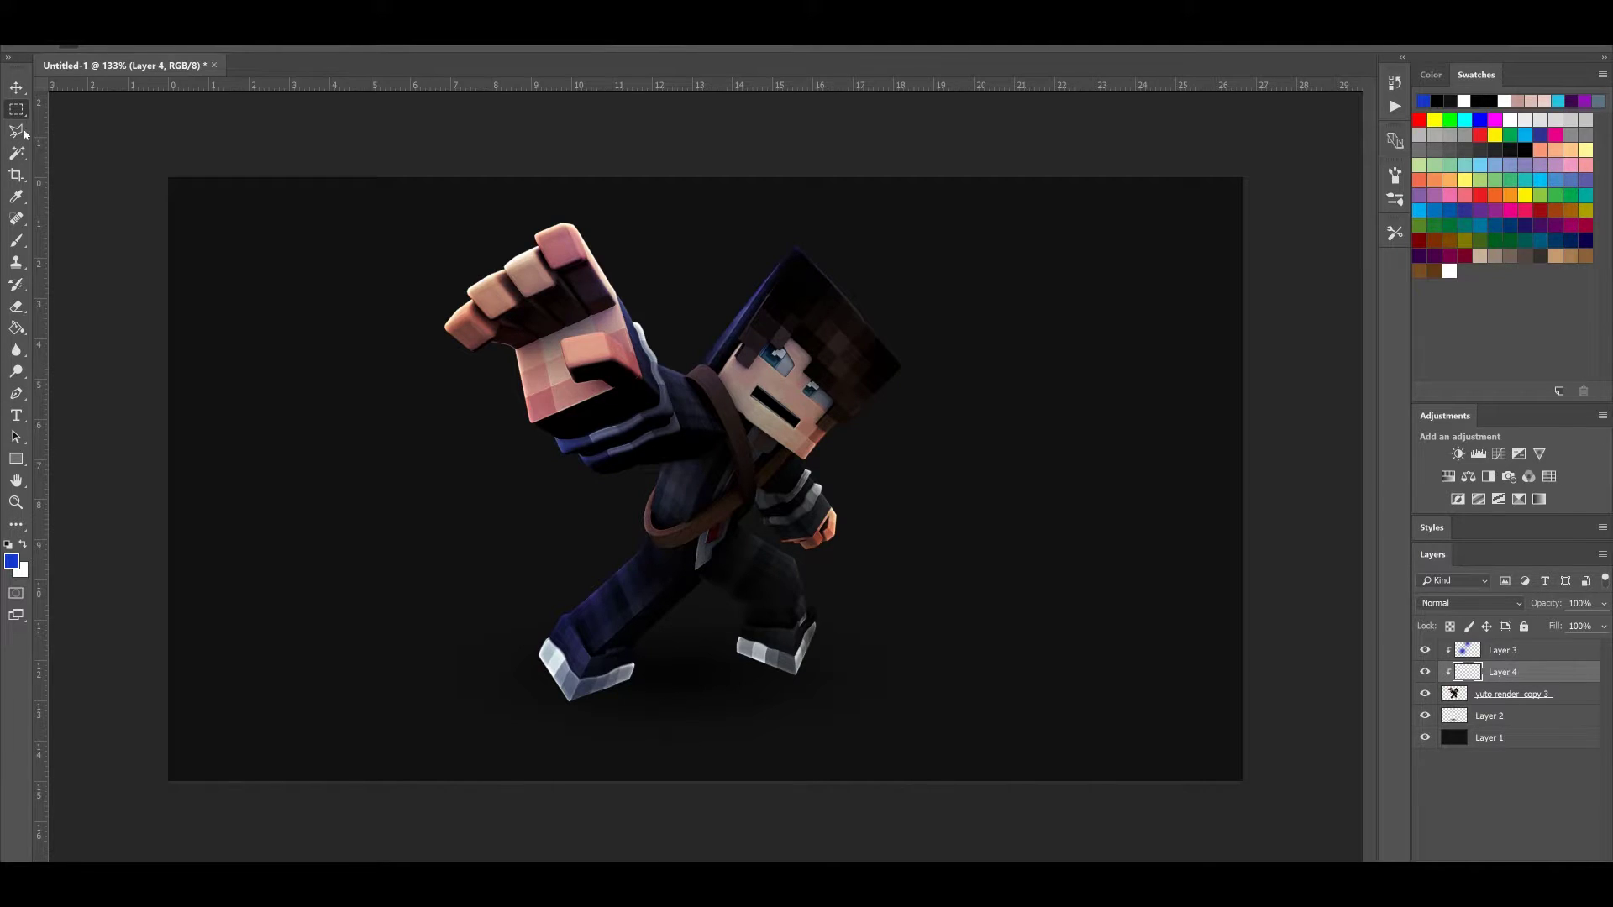
pyautogui.press('b')
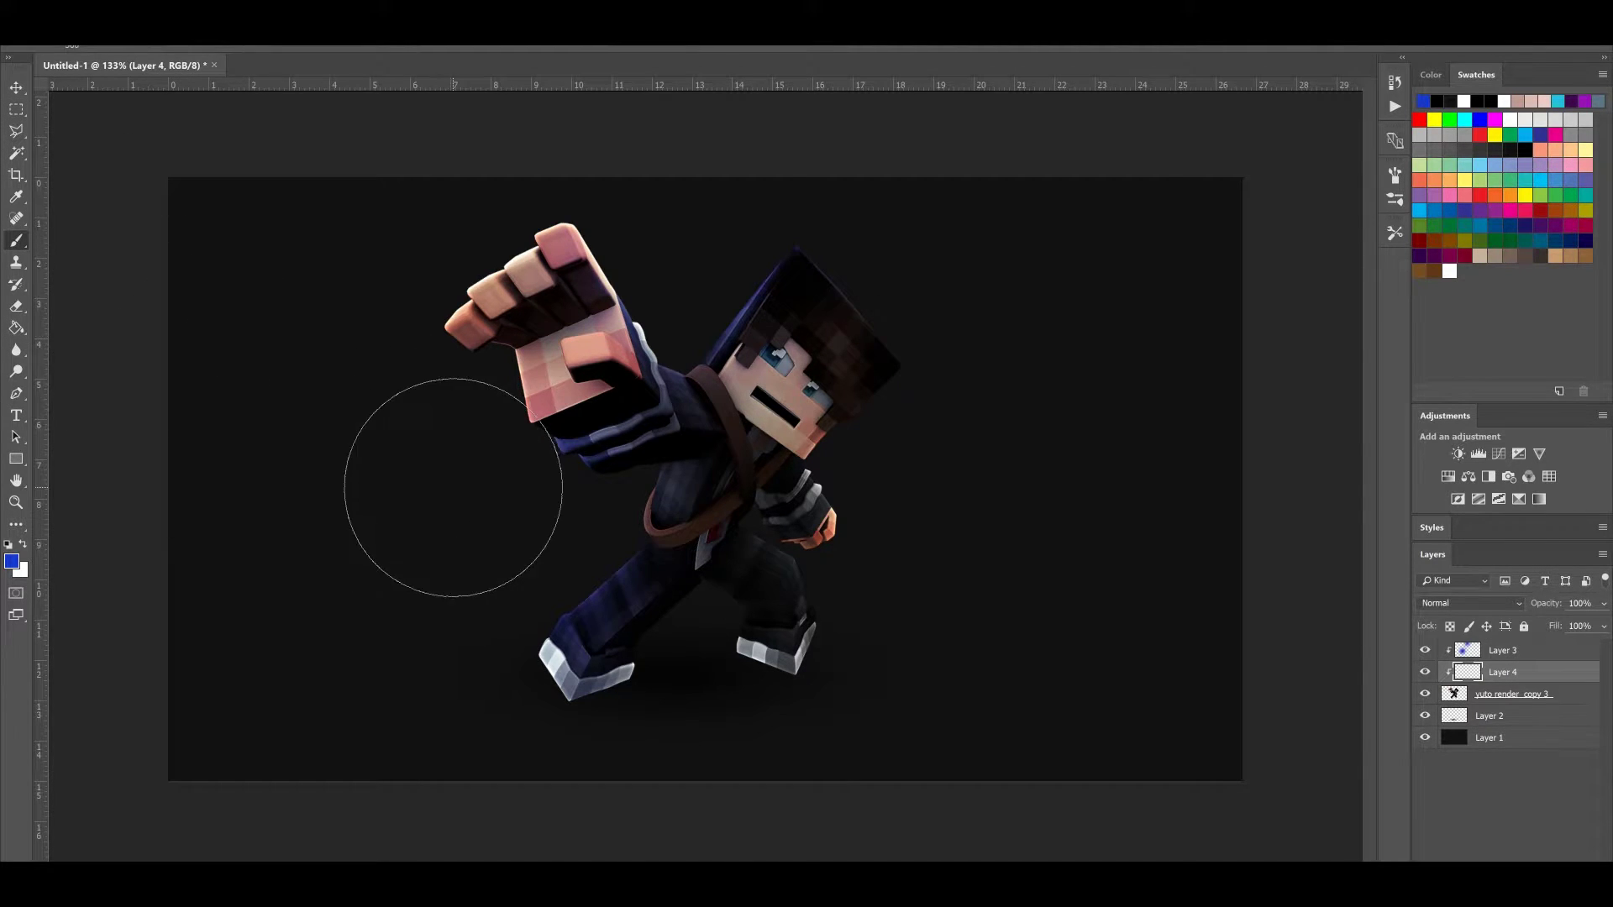
pyautogui.press('d')
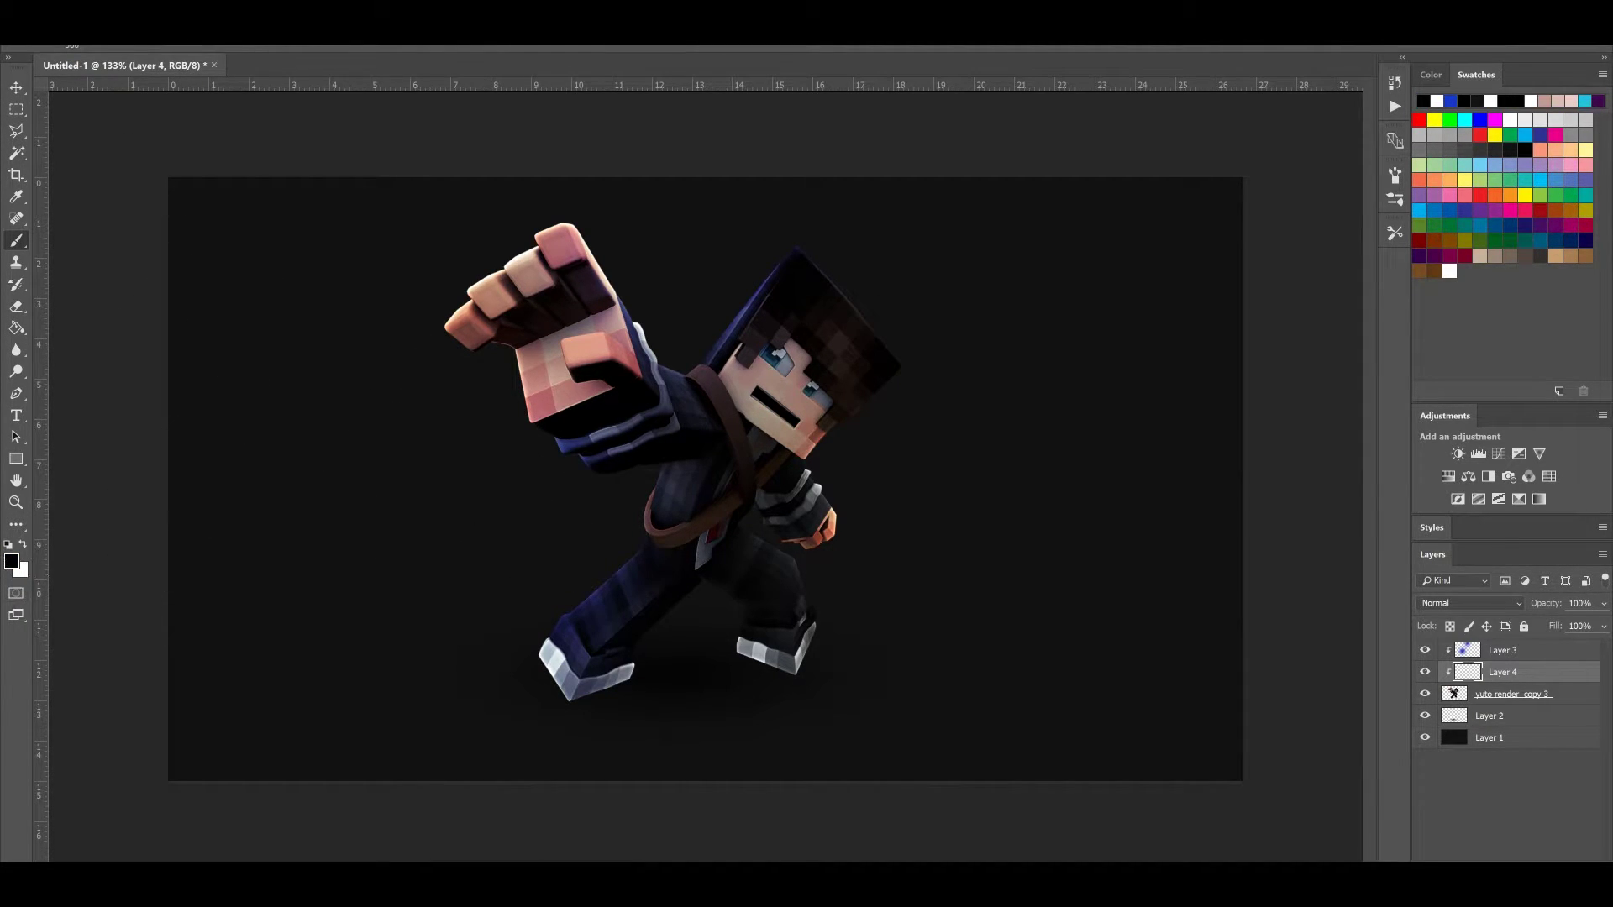
# Shade the character's back arm, torso, rear leg, shoe edges and hair side with soft black brush dabs on Layer 4
pyautogui.press(']')
pyautogui.press('[')
pyautogui.press('[')
pyautogui.press('[')
pyautogui.press('[')
pyautogui.press(']')
pyautogui.press(']')
pyautogui.press('[')
pyautogui.click(766, 529)
pyautogui.click(682, 712)
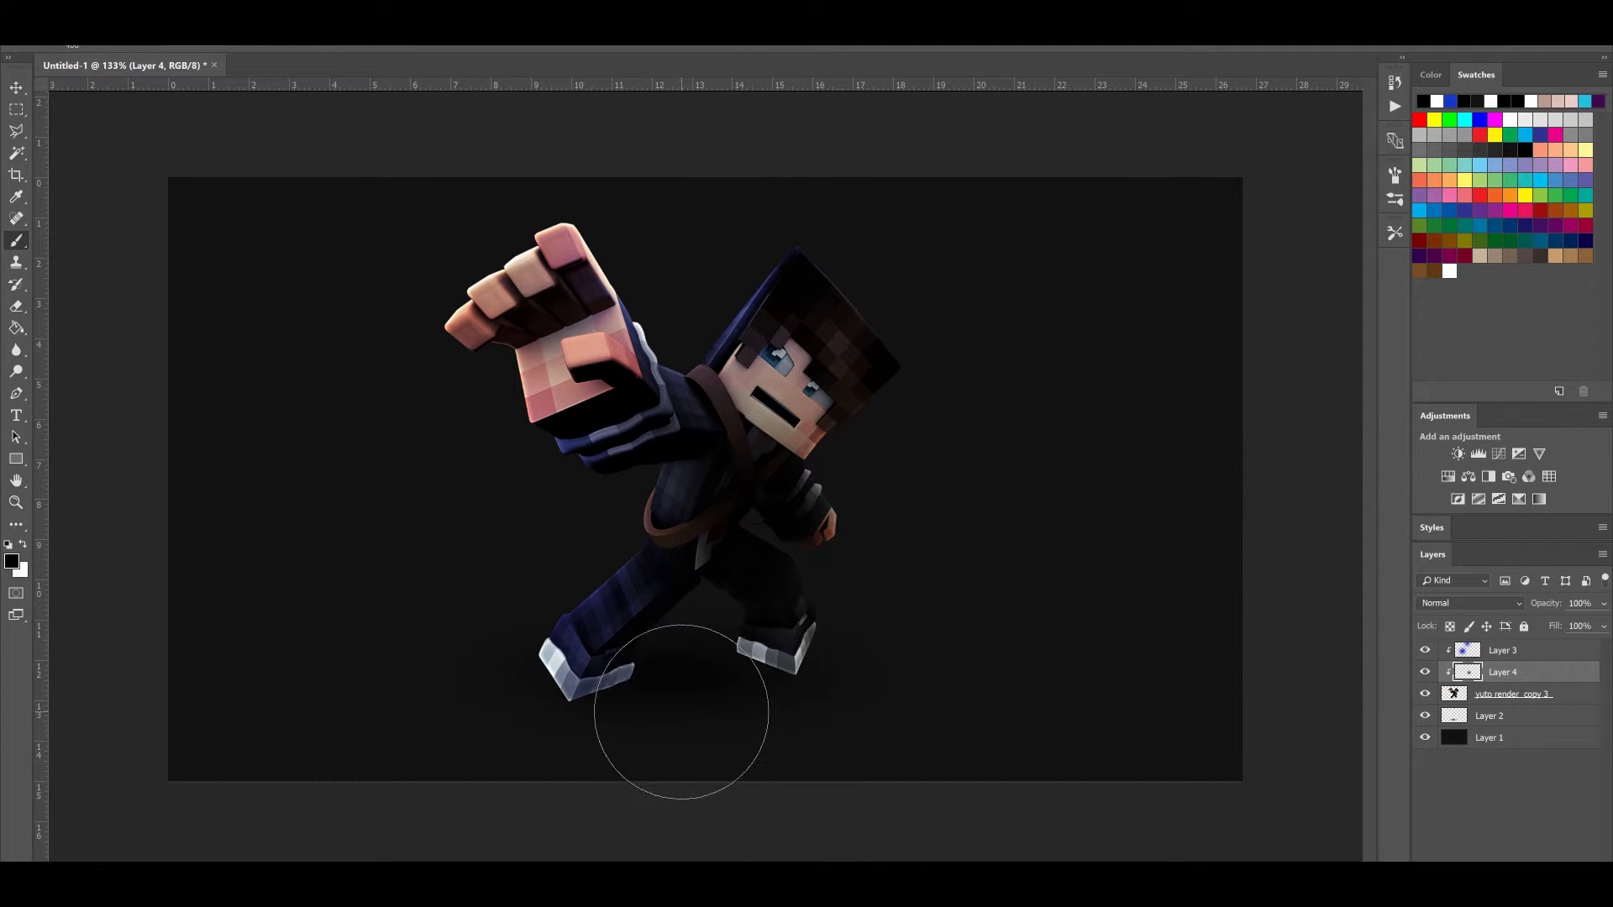
pyautogui.click(637, 702)
pyautogui.click(726, 732)
pyautogui.moveTo(921, 445); pyautogui.dragTo(929, 344)
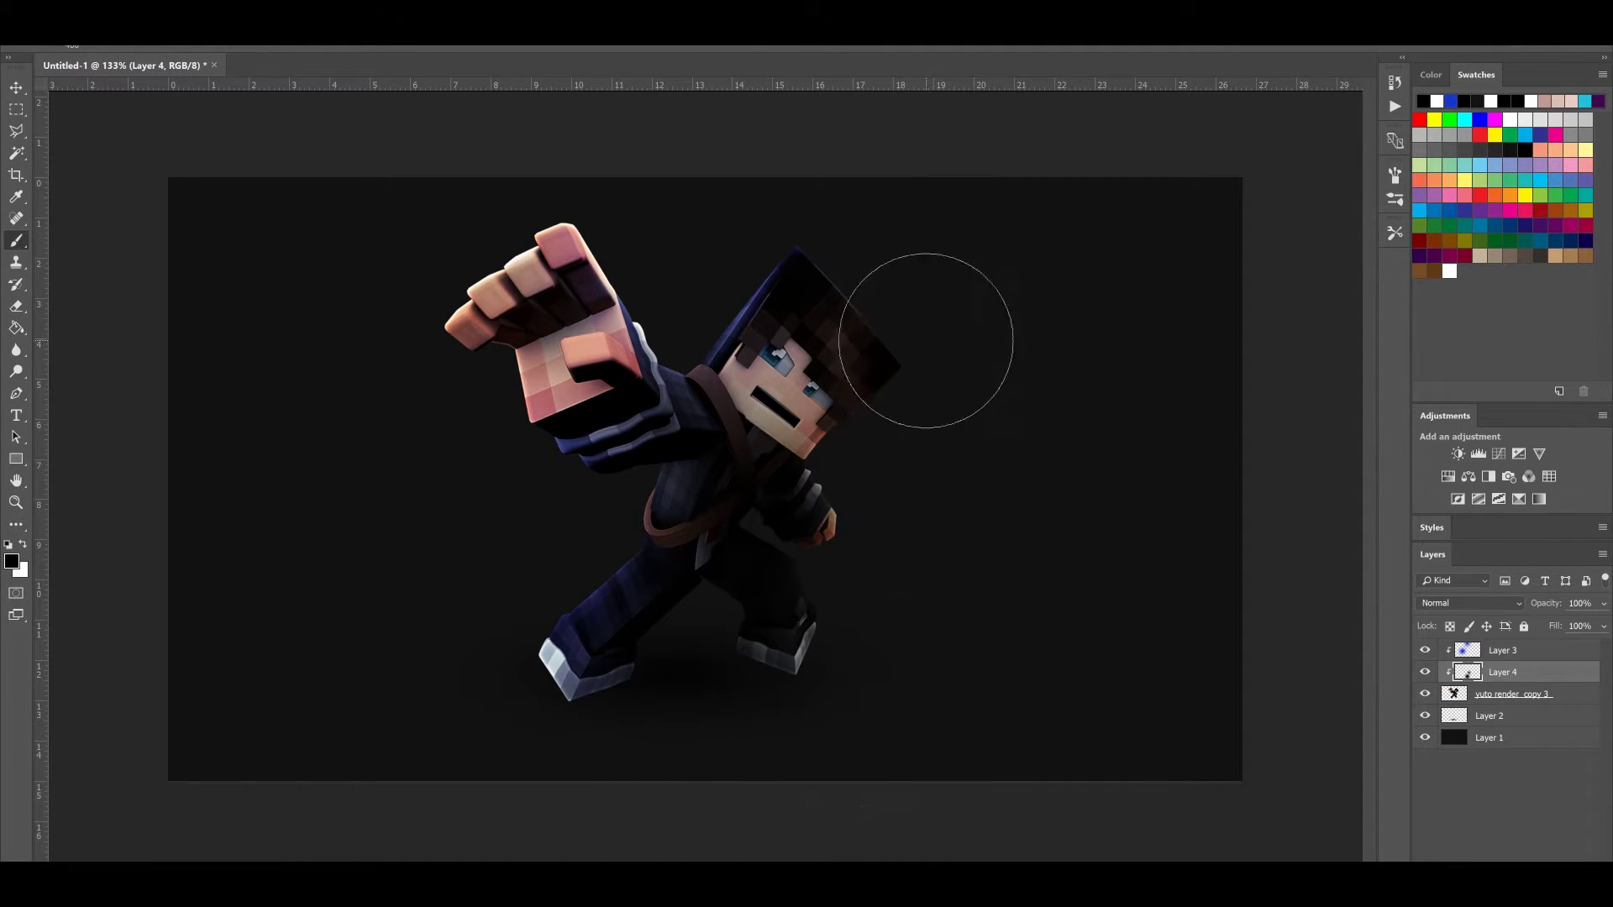
# Add a soft white highlight with an enlarged brush between the raised hand and the hood
pyautogui.press('x')
pyautogui.press(']')
pyautogui.press(']')
pyautogui.press(']')
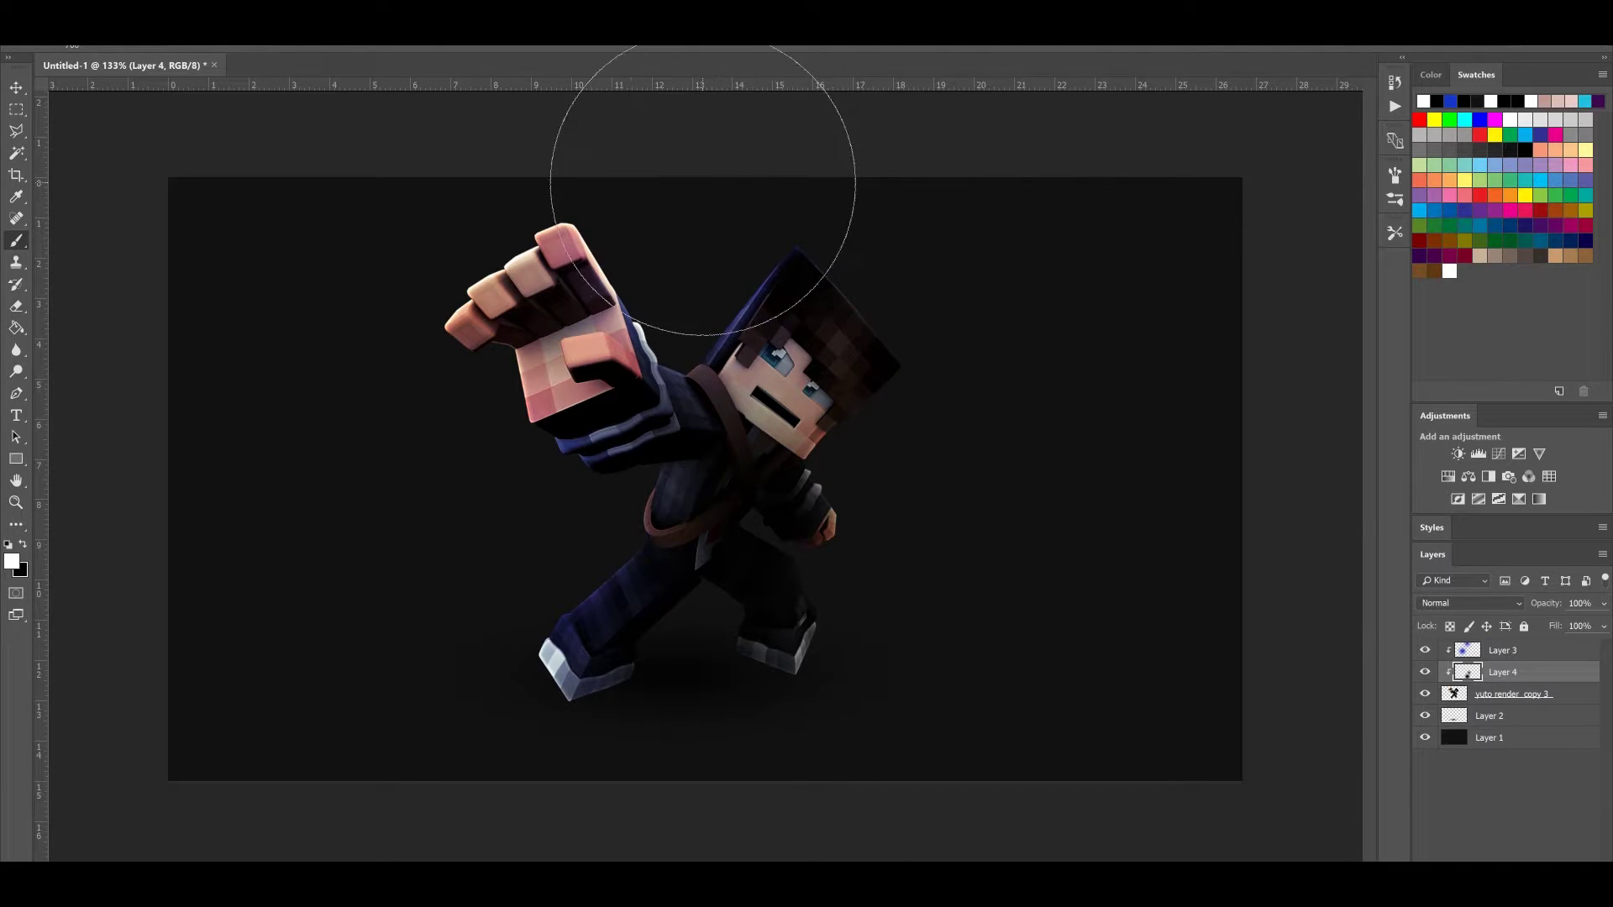
pyautogui.click(693, 268)
# Shade the underside of the raised arm's sleeve and the front leg on Layer 4 with a smaller soft black brush
pyautogui.press('x')
pyautogui.press('[')
pyautogui.press('[')
pyautogui.press('[')
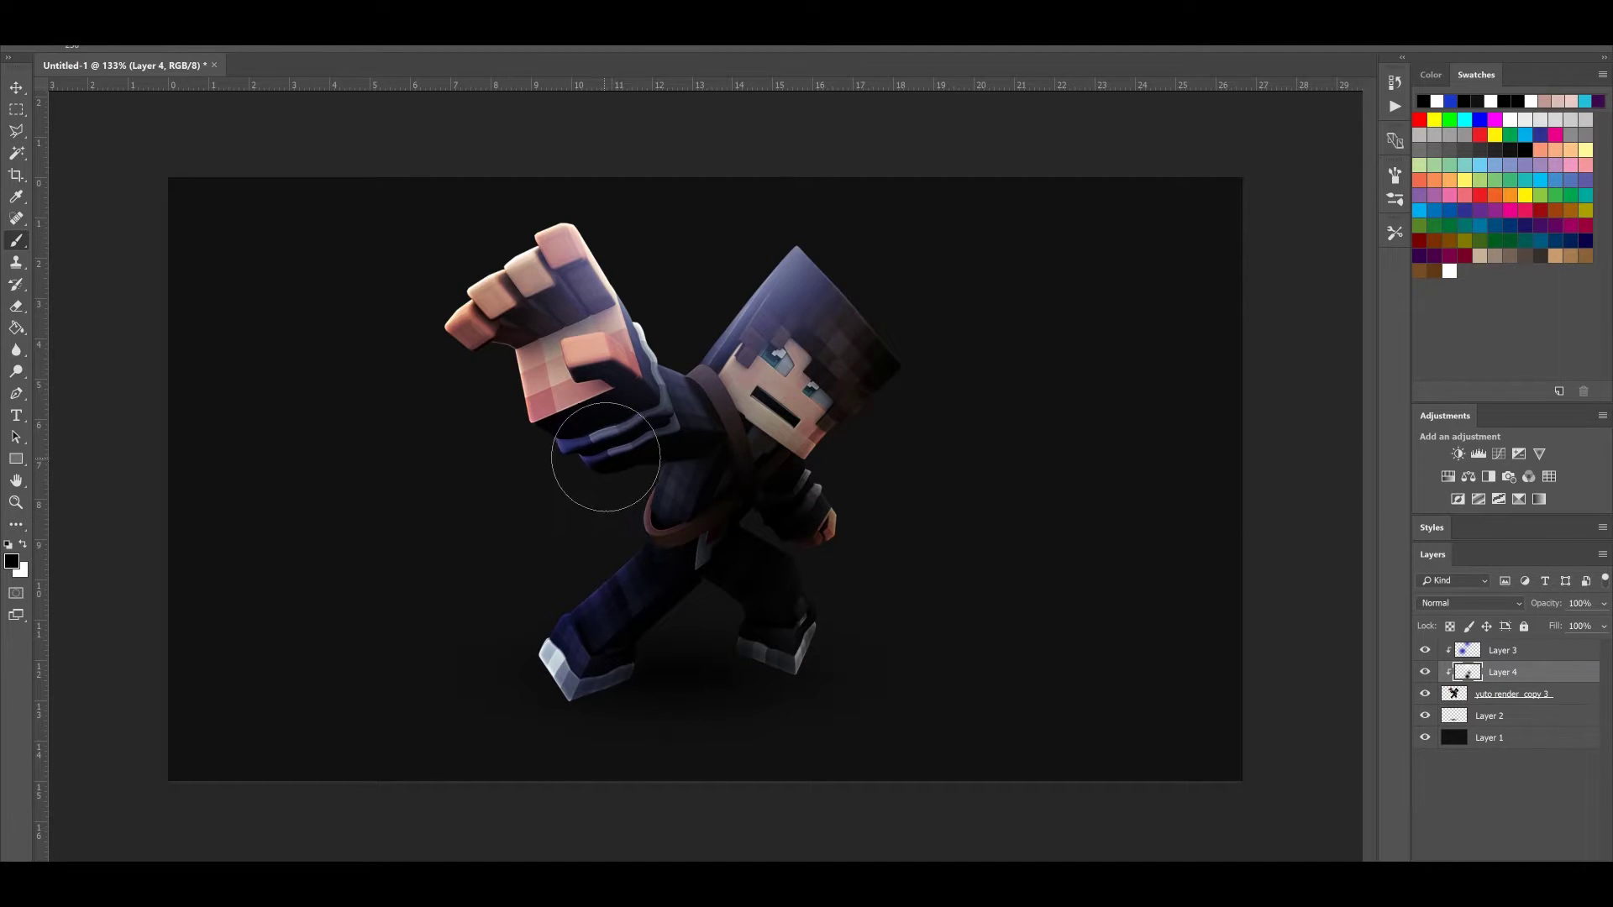
pyautogui.press(']')
pyautogui.press(']')
pyautogui.press('[')
pyautogui.click(613, 470)
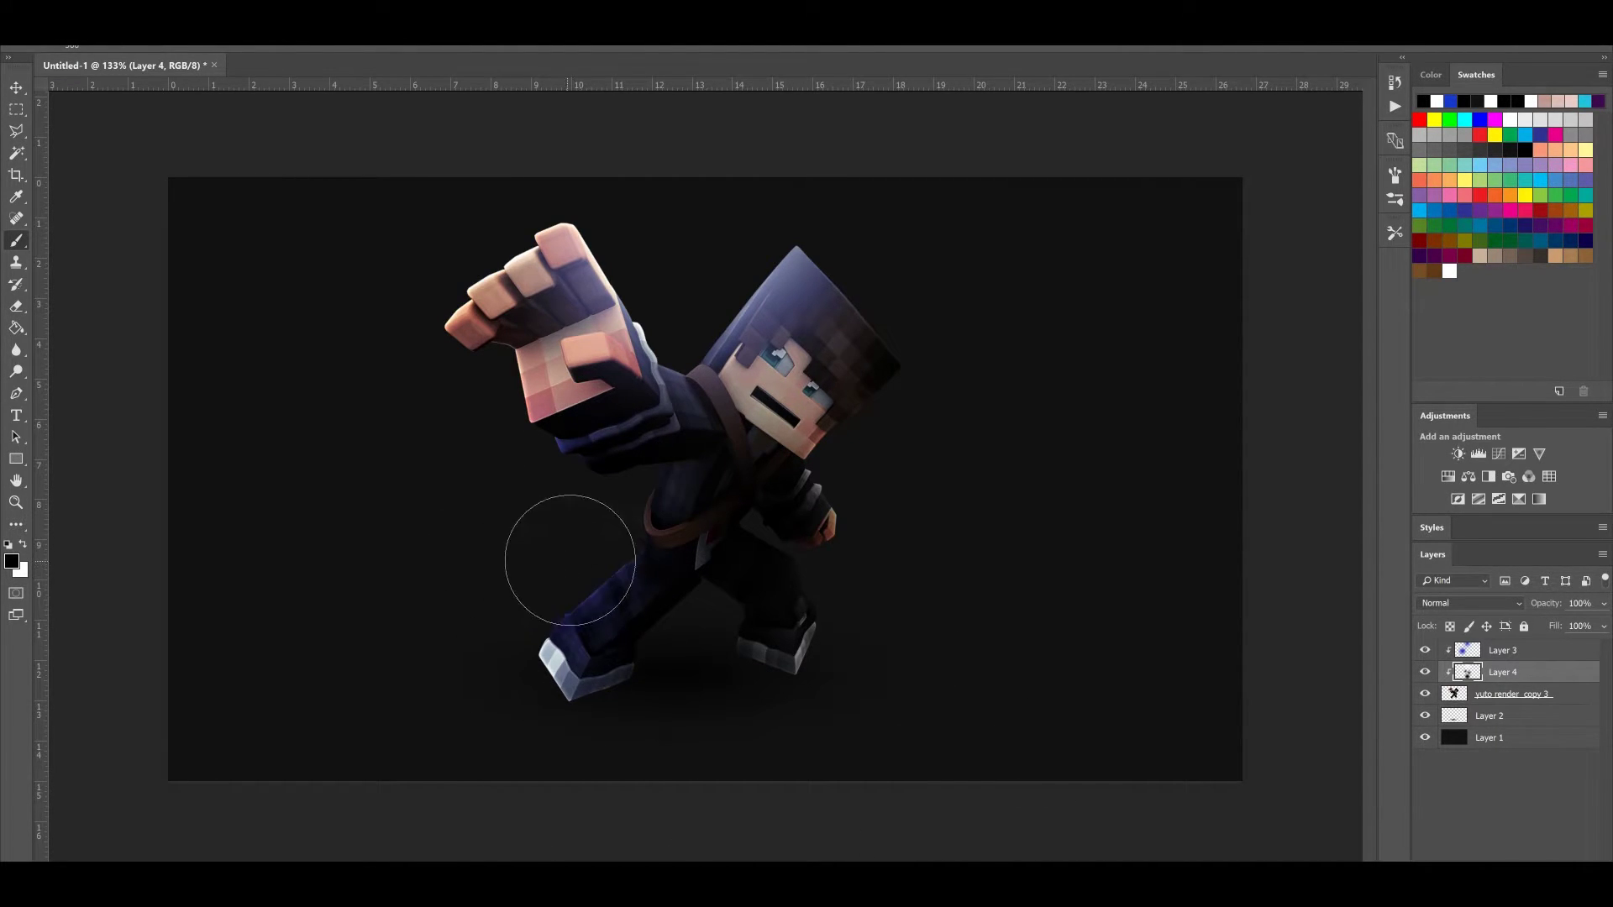
# Lighten the front leg and lower sleeve with a soft white dab, undoing the larger first dab
pyautogui.press('x')
pyautogui.press(']')
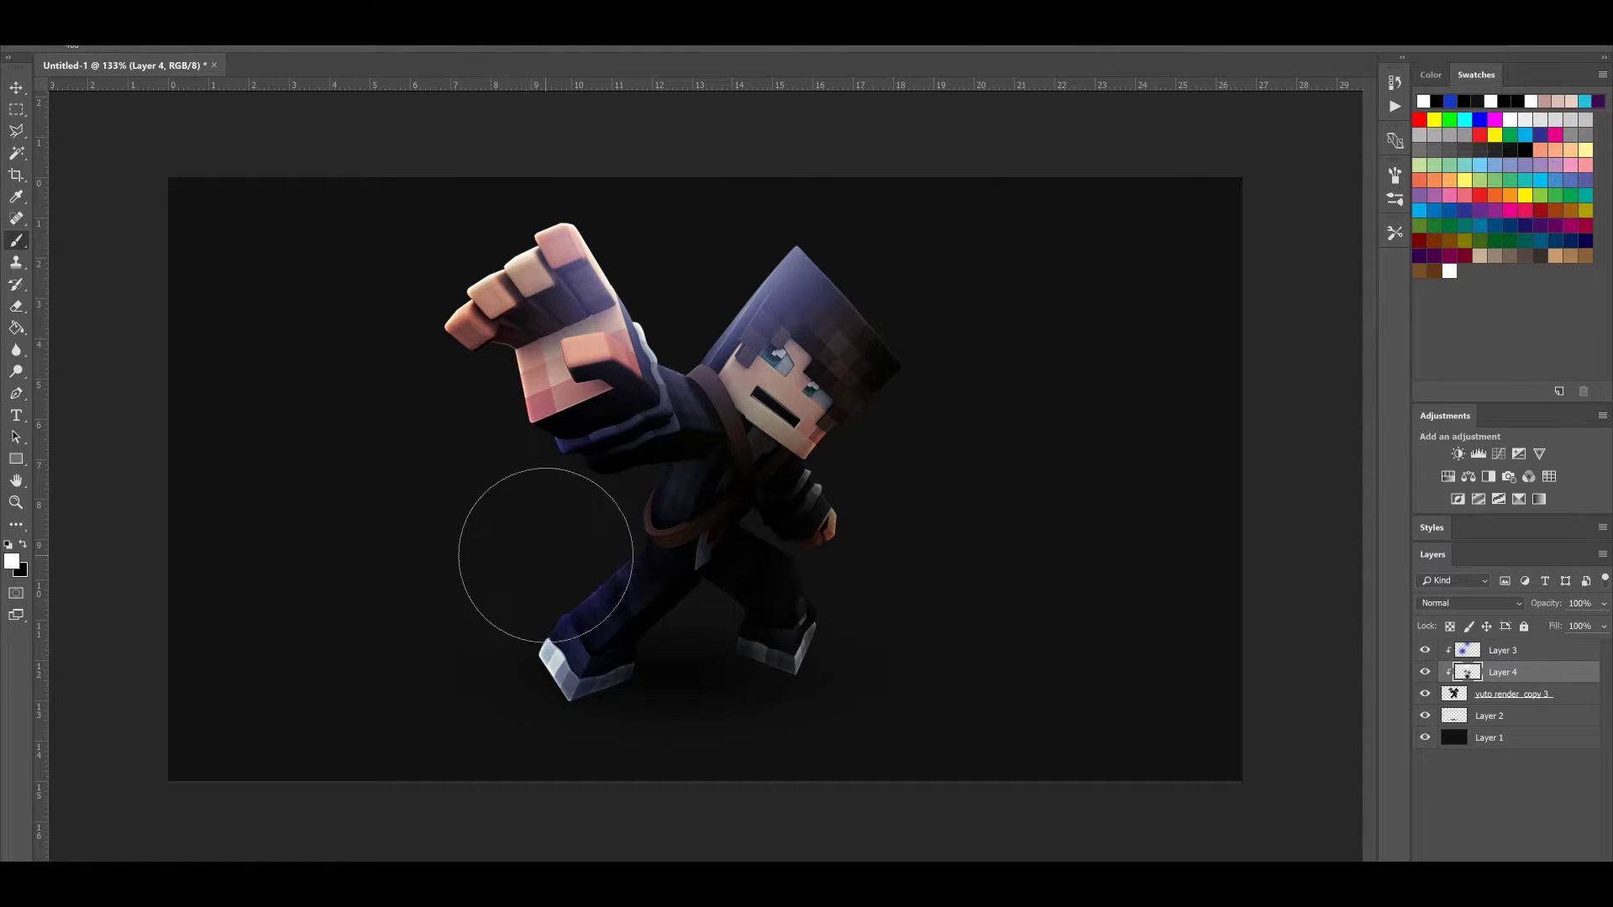
pyautogui.click(548, 560)
pyautogui.hotkey('ctrl', 'z')
pyautogui.press('[')
pyautogui.press('[')
pyautogui.click(589, 535)
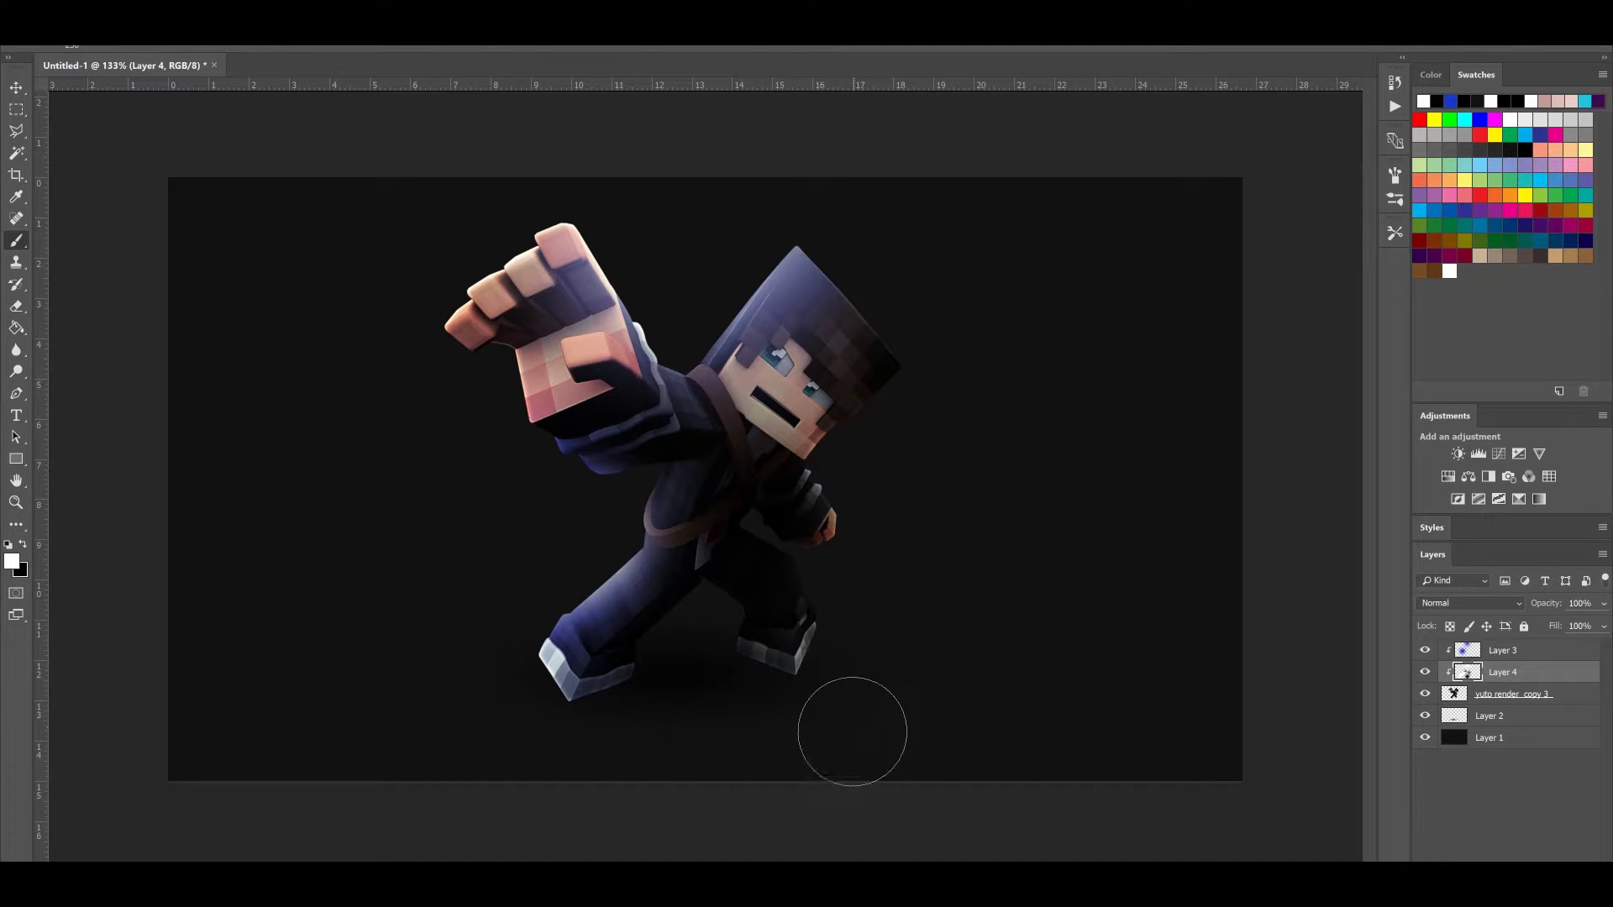
# Brighten the back arm and rear leg with a large soft white dab, and darken the rear shoe with black
pyautogui.press(']')
pyautogui.press(']')
pyautogui.press(']')
pyautogui.press(']')
pyautogui.click(919, 574)
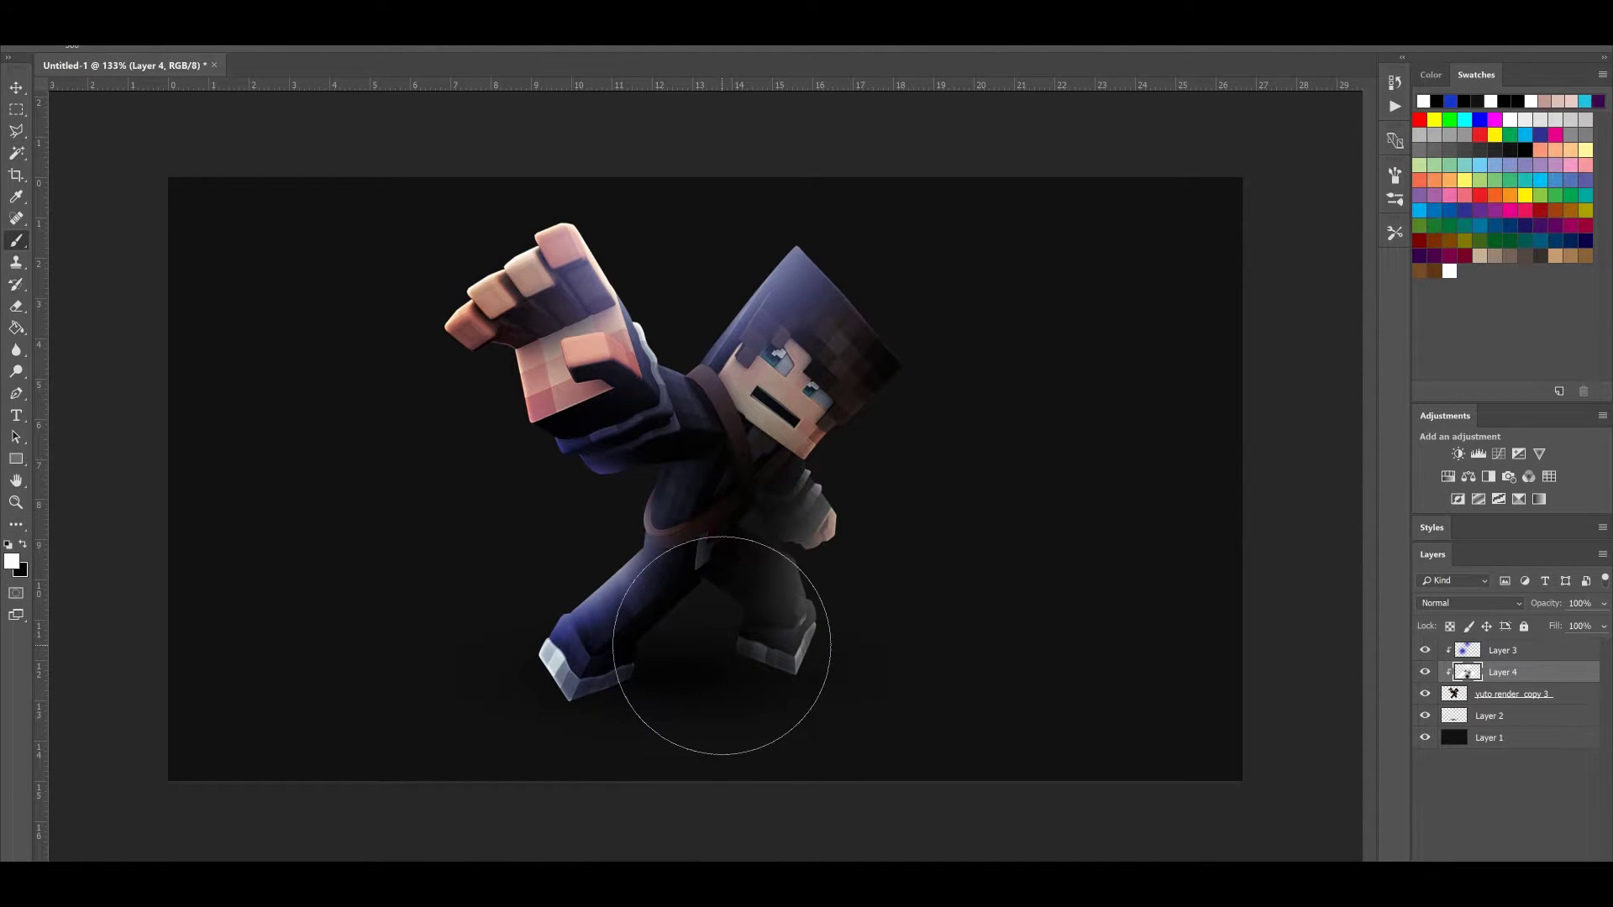
pyautogui.press('x')
pyautogui.click(705, 688)
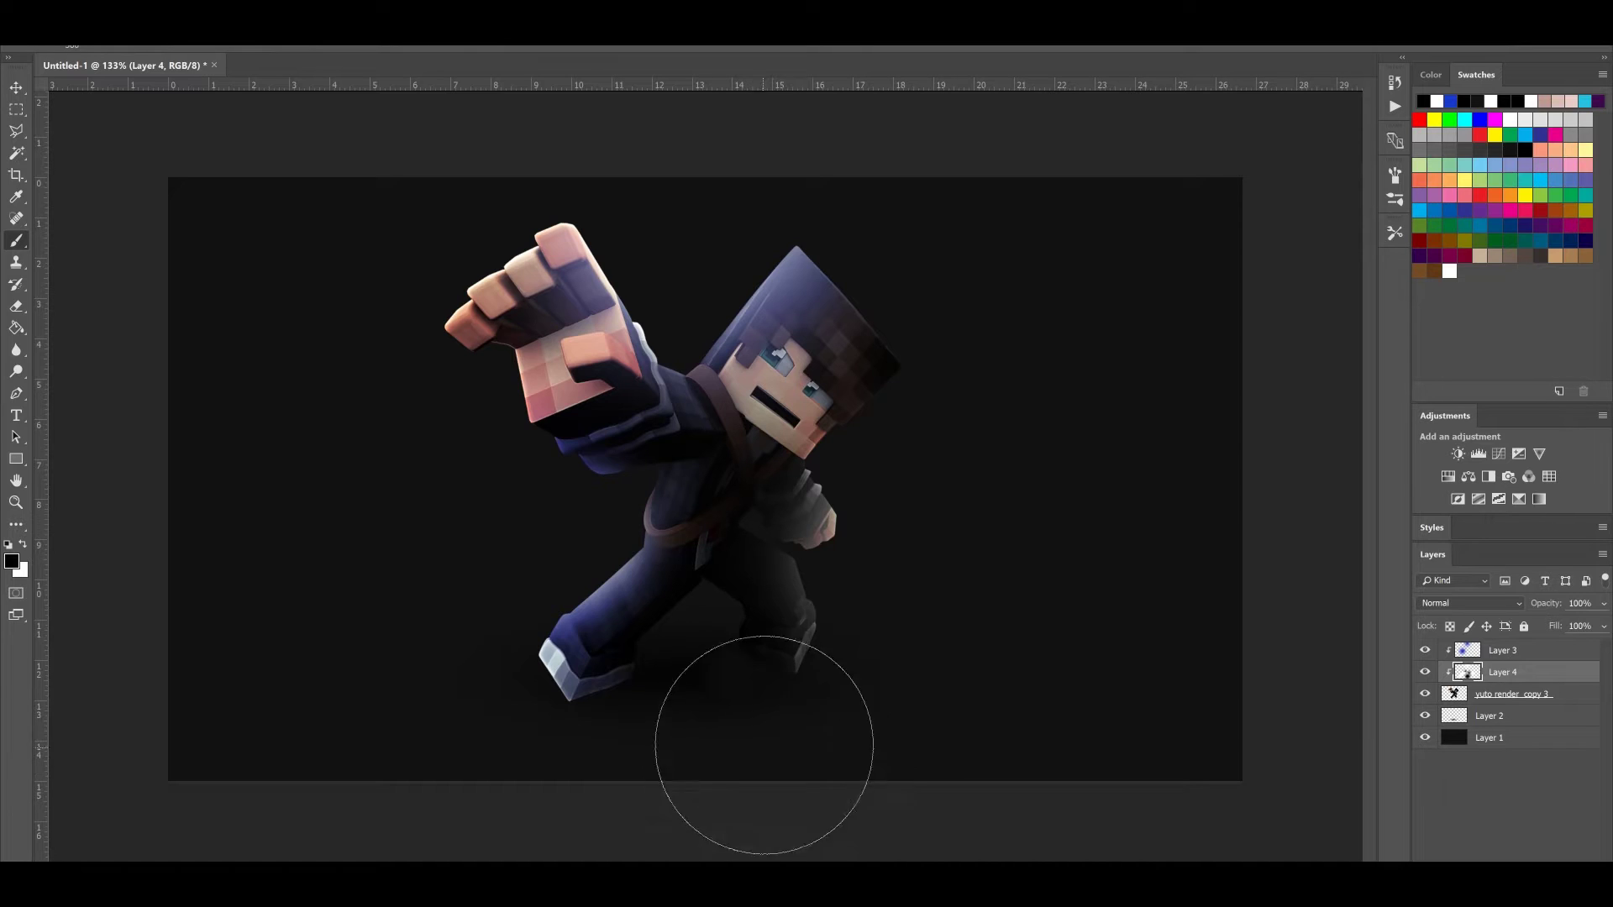
# Darken the face and upper chest with soft black dabs from a smaller brush, undoing the first two attempts
pyautogui.press('[')
pyautogui.press('[')
pyautogui.press('[')
pyautogui.press('[')
pyautogui.press('[')
pyautogui.press('[')
pyautogui.press(']')
pyautogui.click(778, 407)
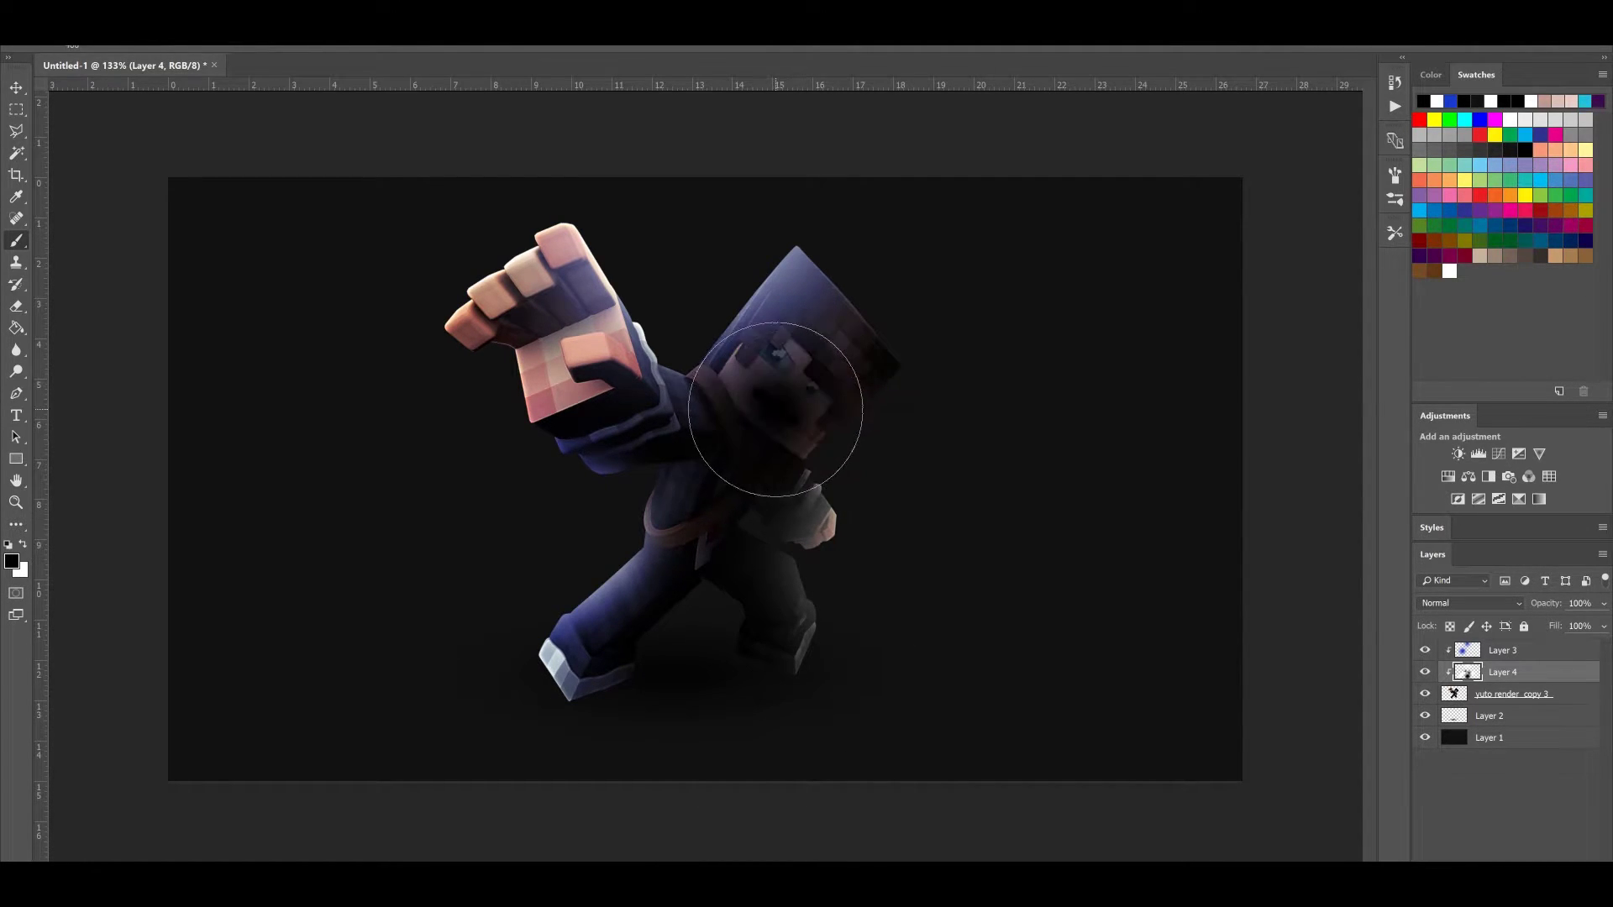
pyautogui.hotkey('ctrl', 'z')
pyautogui.click(775, 376)
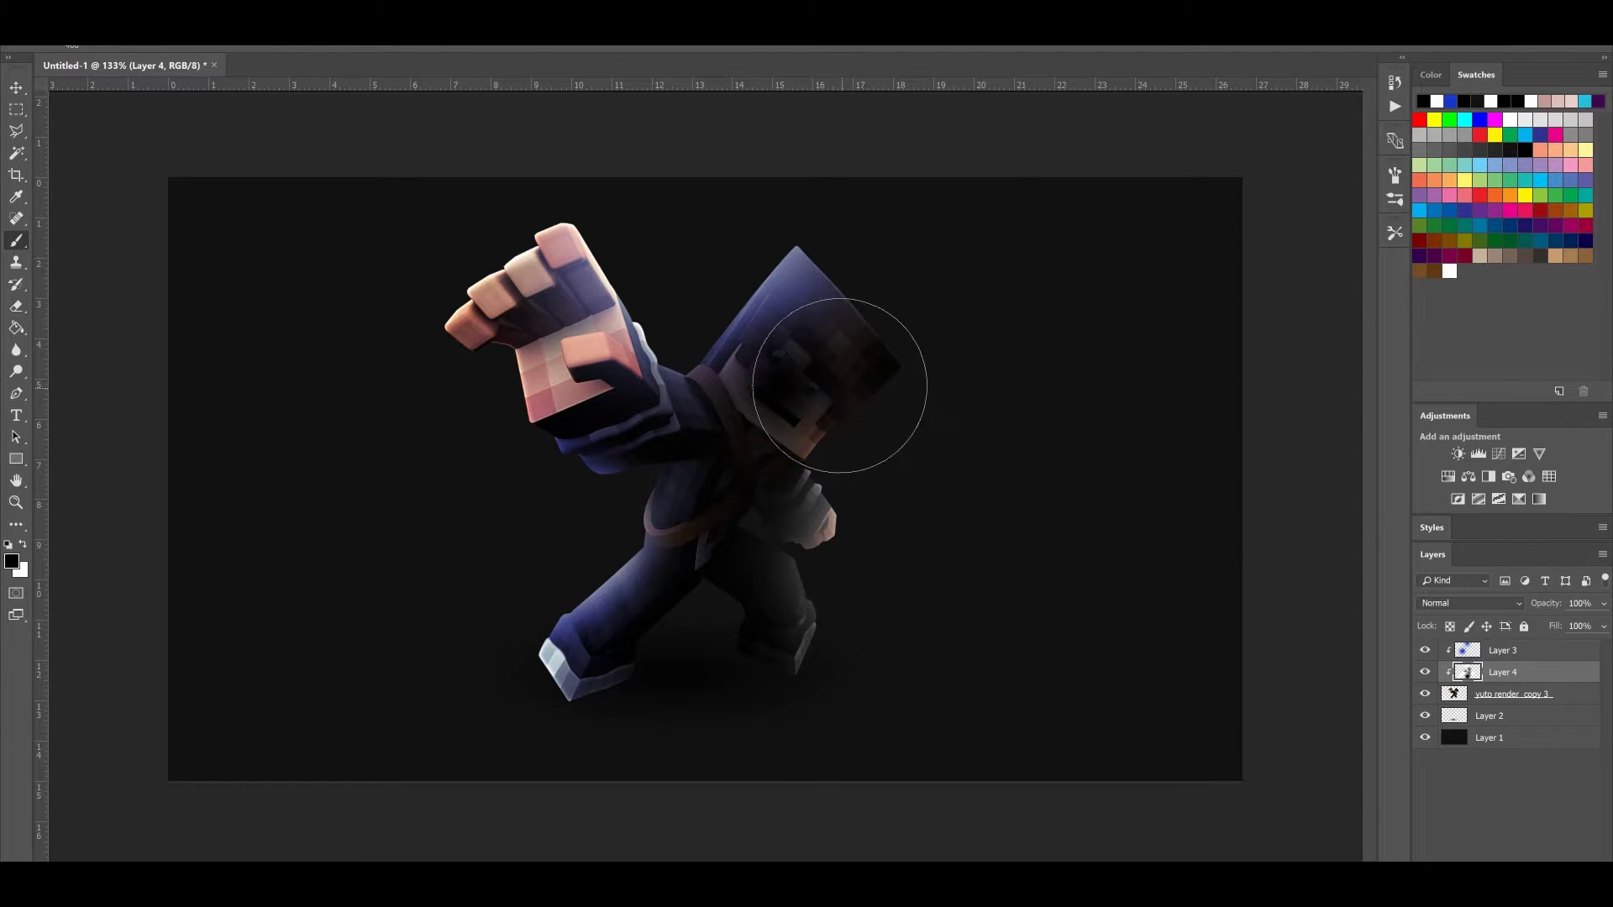
pyautogui.hotkey('ctrl', 'z')
pyautogui.click(753, 426)
pyautogui.click(776, 367)
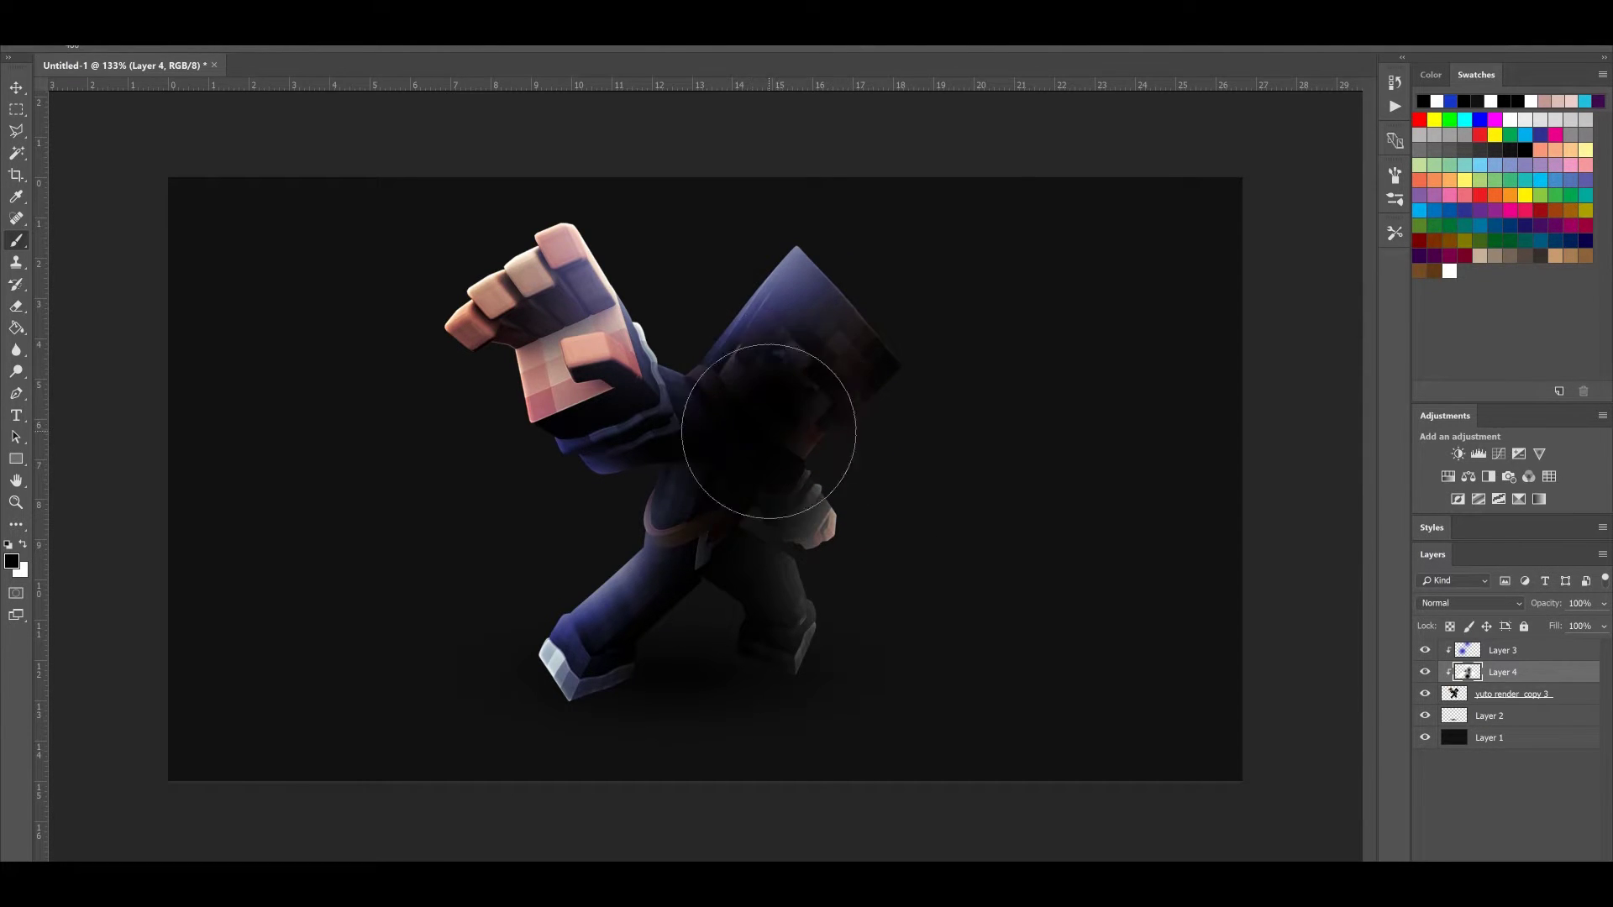
# Add a strong soft white highlight to the outer edge of the head with two brush dabs
pyautogui.press('x')
pyautogui.click(867, 304)
pyautogui.click(867, 304)
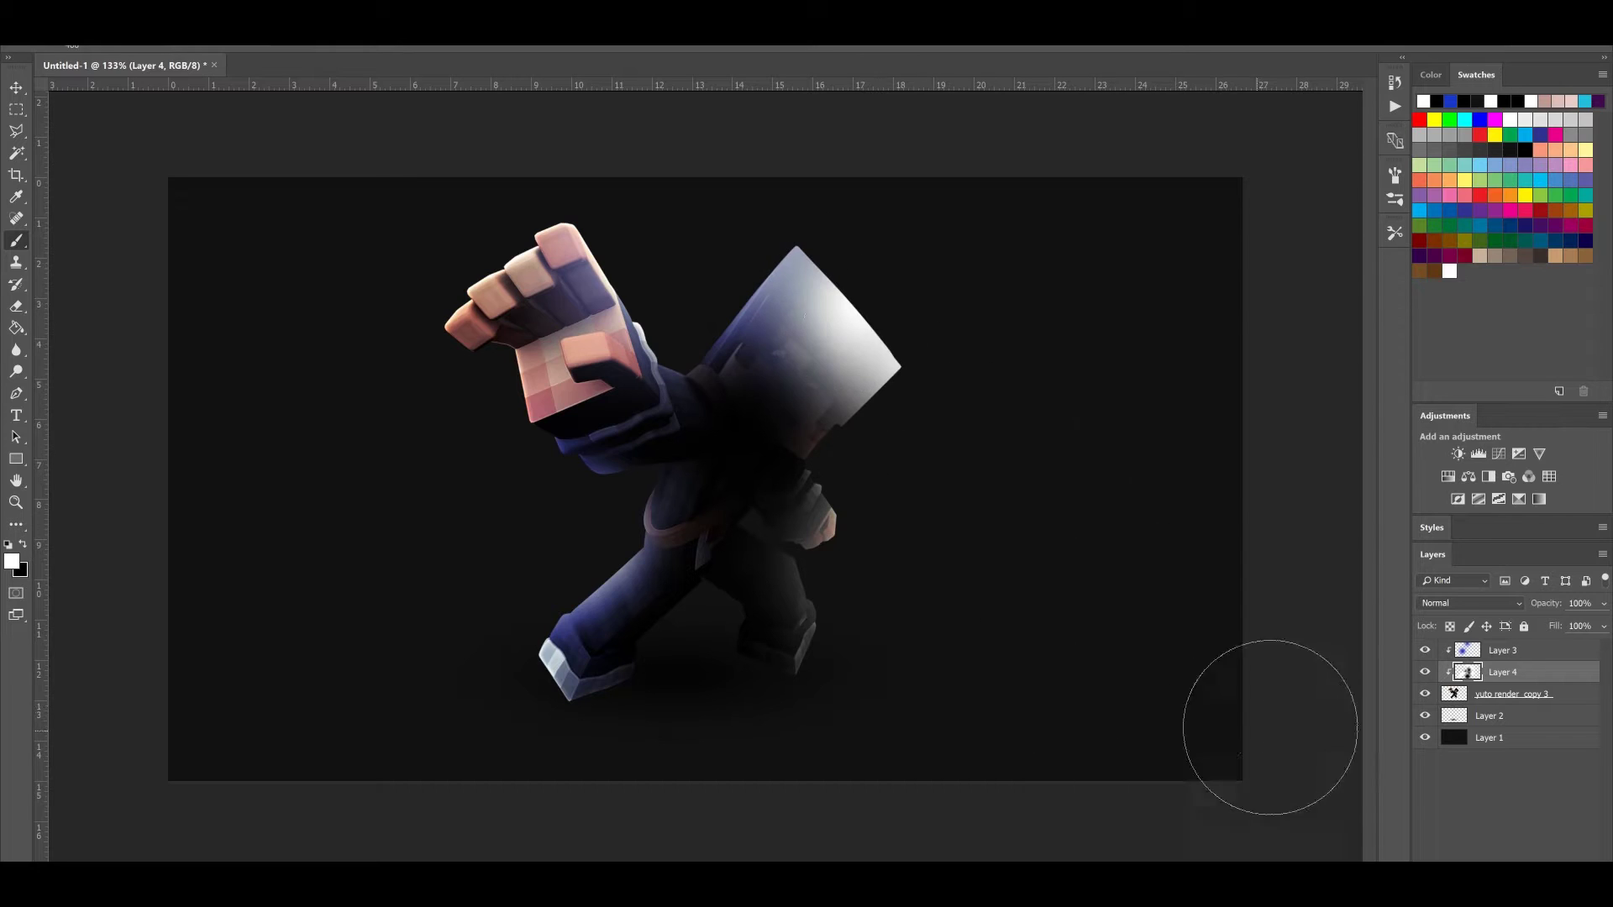
# Set Layer 4 to Overlay at about 21% opacity and compare the render with the layer hidden and shown
pyautogui.click(1459, 604)
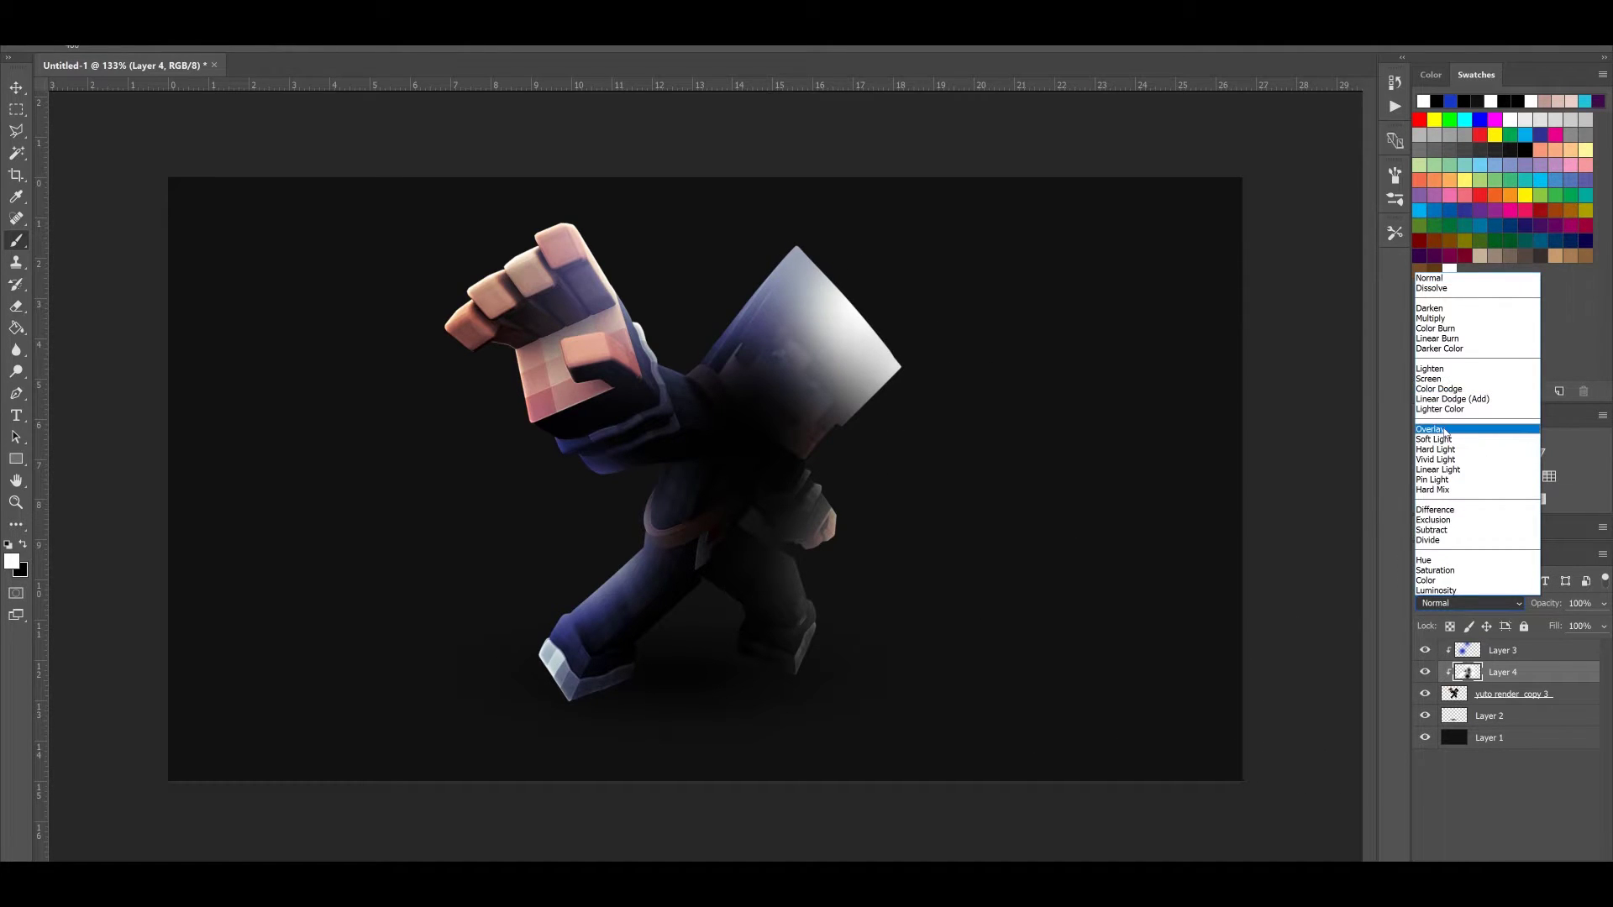
pyautogui.click(1445, 435)
pyautogui.moveTo(1587, 630); pyautogui.dragTo(1547, 627)
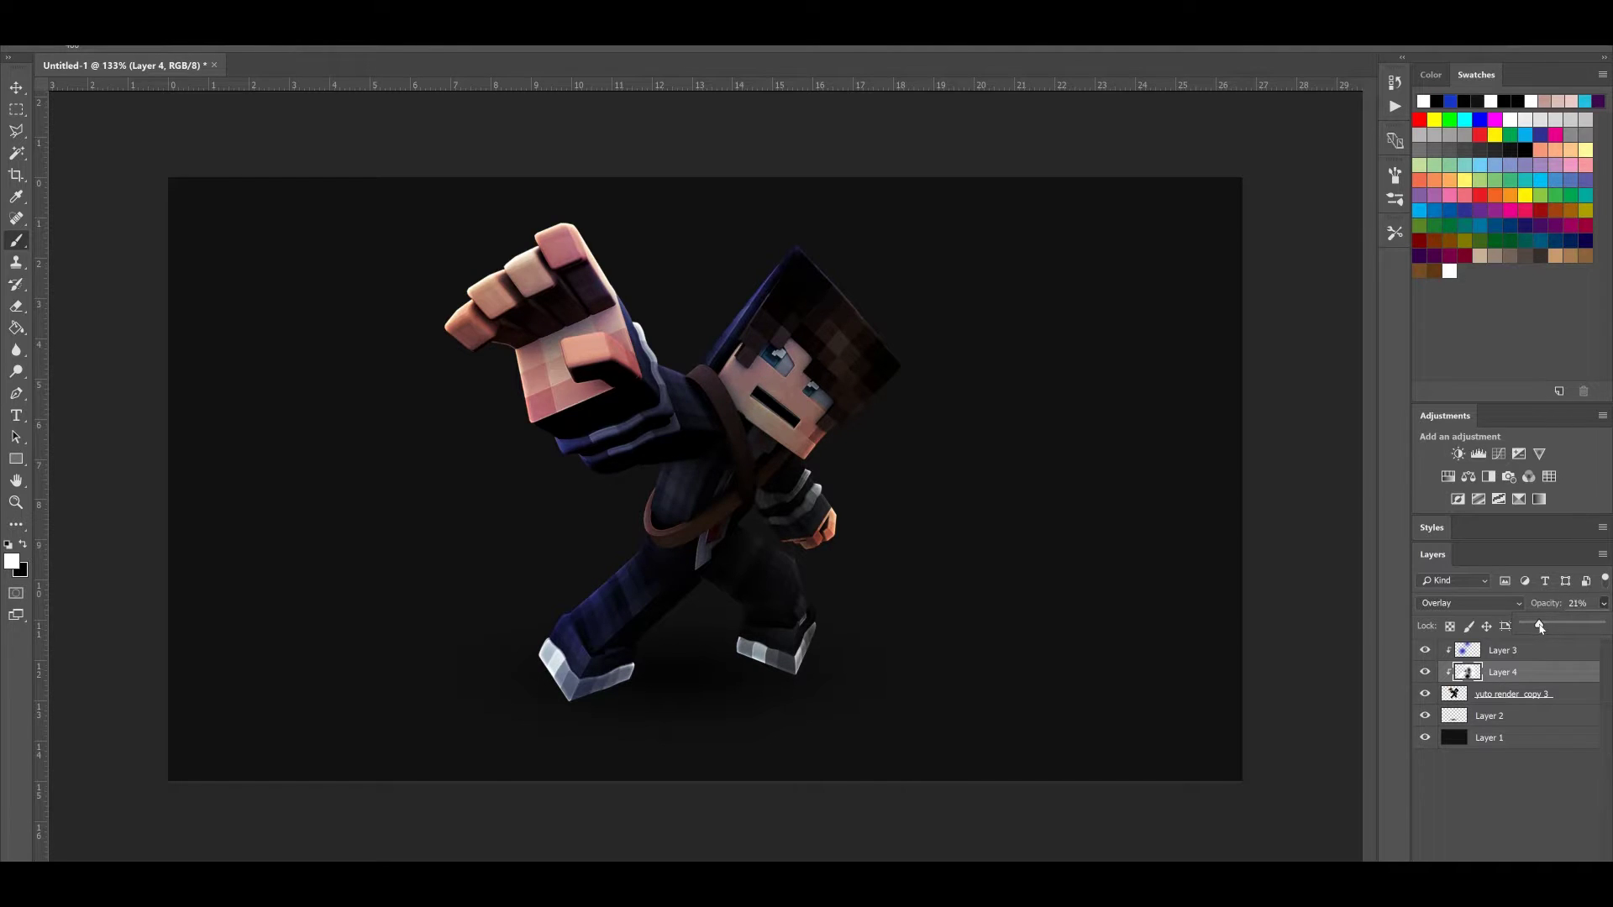
pyautogui.click(1428, 673)
pyautogui.click(1426, 673)
pyautogui.click(1427, 673)
pyautogui.click(1428, 672)
pyautogui.click(1426, 672)
# Set Layer 4's opacity to 23% and check the shading on the whole render with the layer hidden and shown
pyautogui.click(1553, 627)
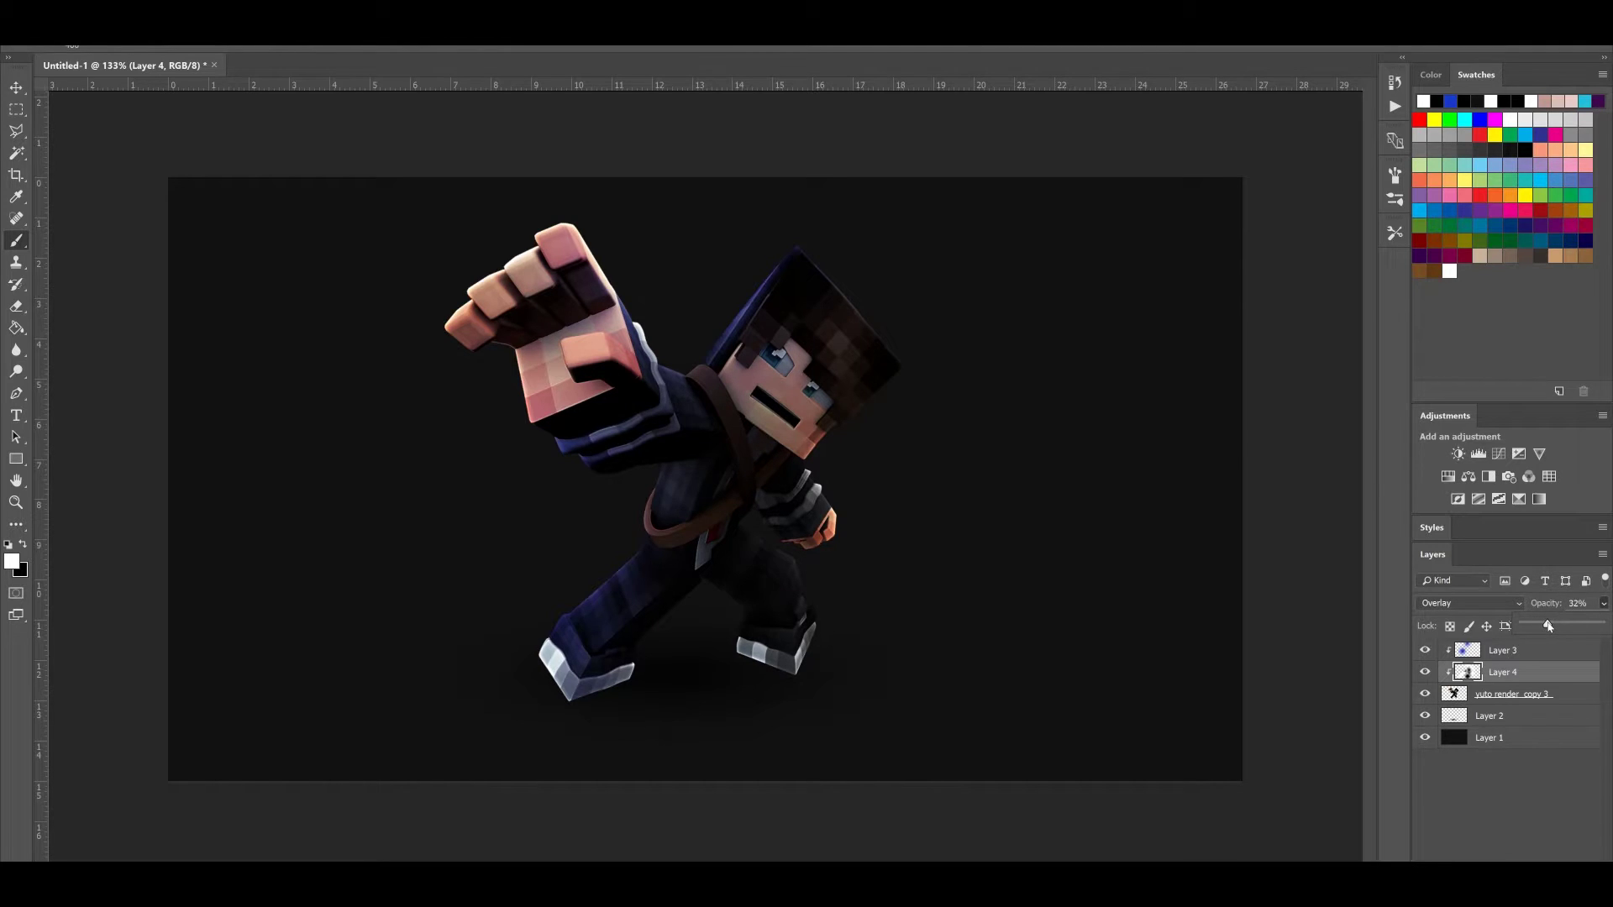
pyautogui.moveTo(1586, 624); pyautogui.dragTo(1546, 627)
pyautogui.click(1425, 673)
pyautogui.click(1426, 673)
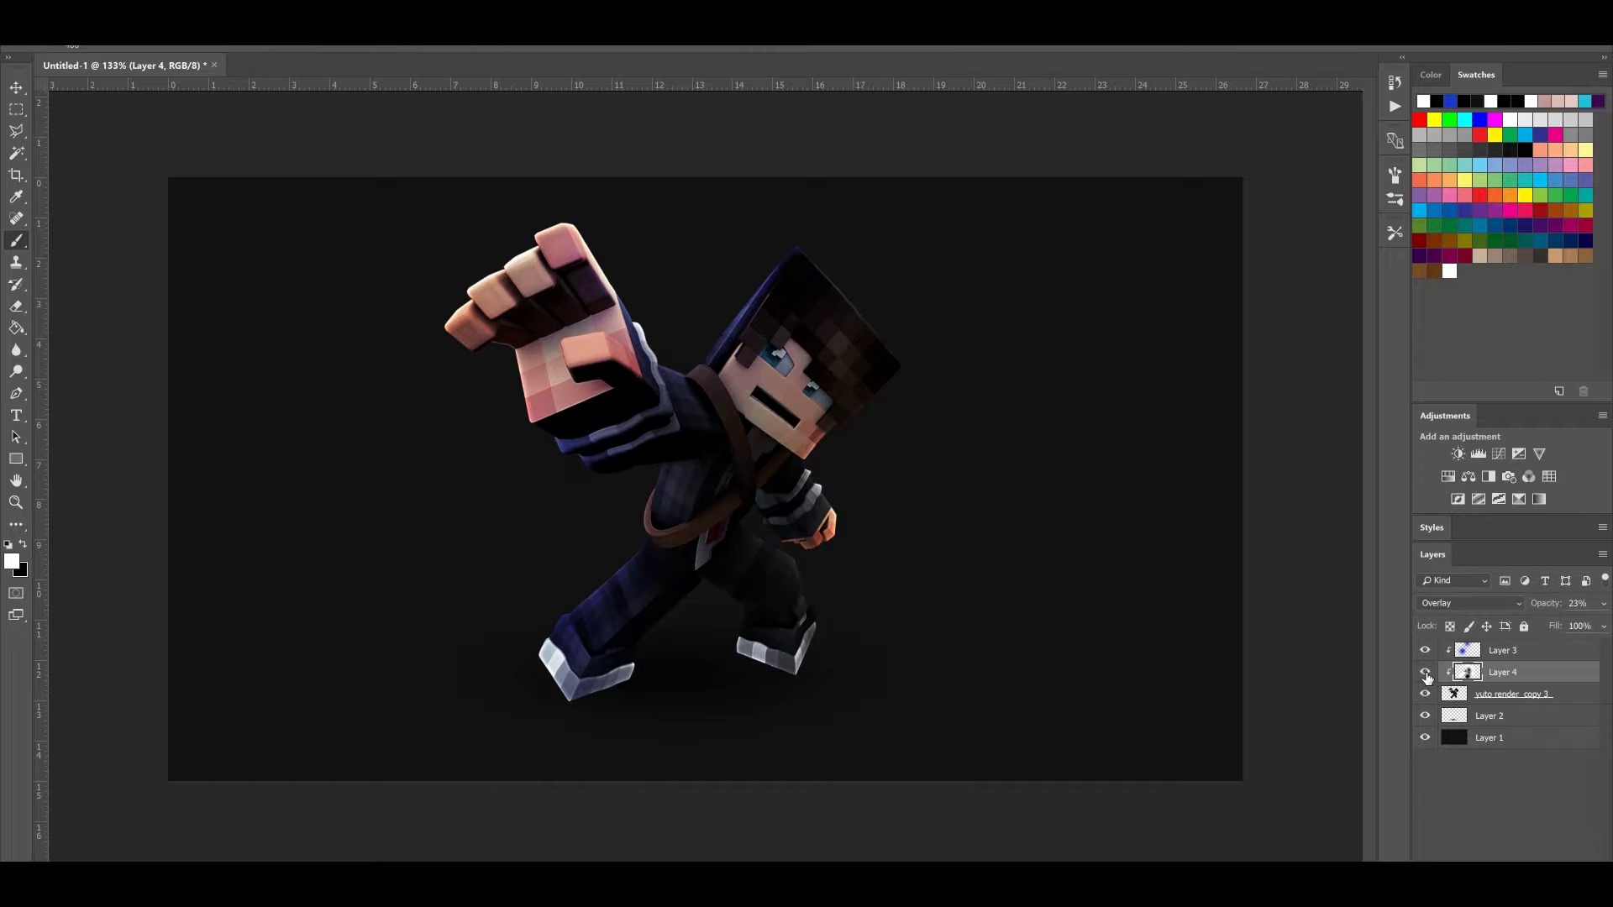
pyautogui.click(1425, 673)
pyautogui.click(1425, 674)
pyautogui.scroll(-4, 576, 504)
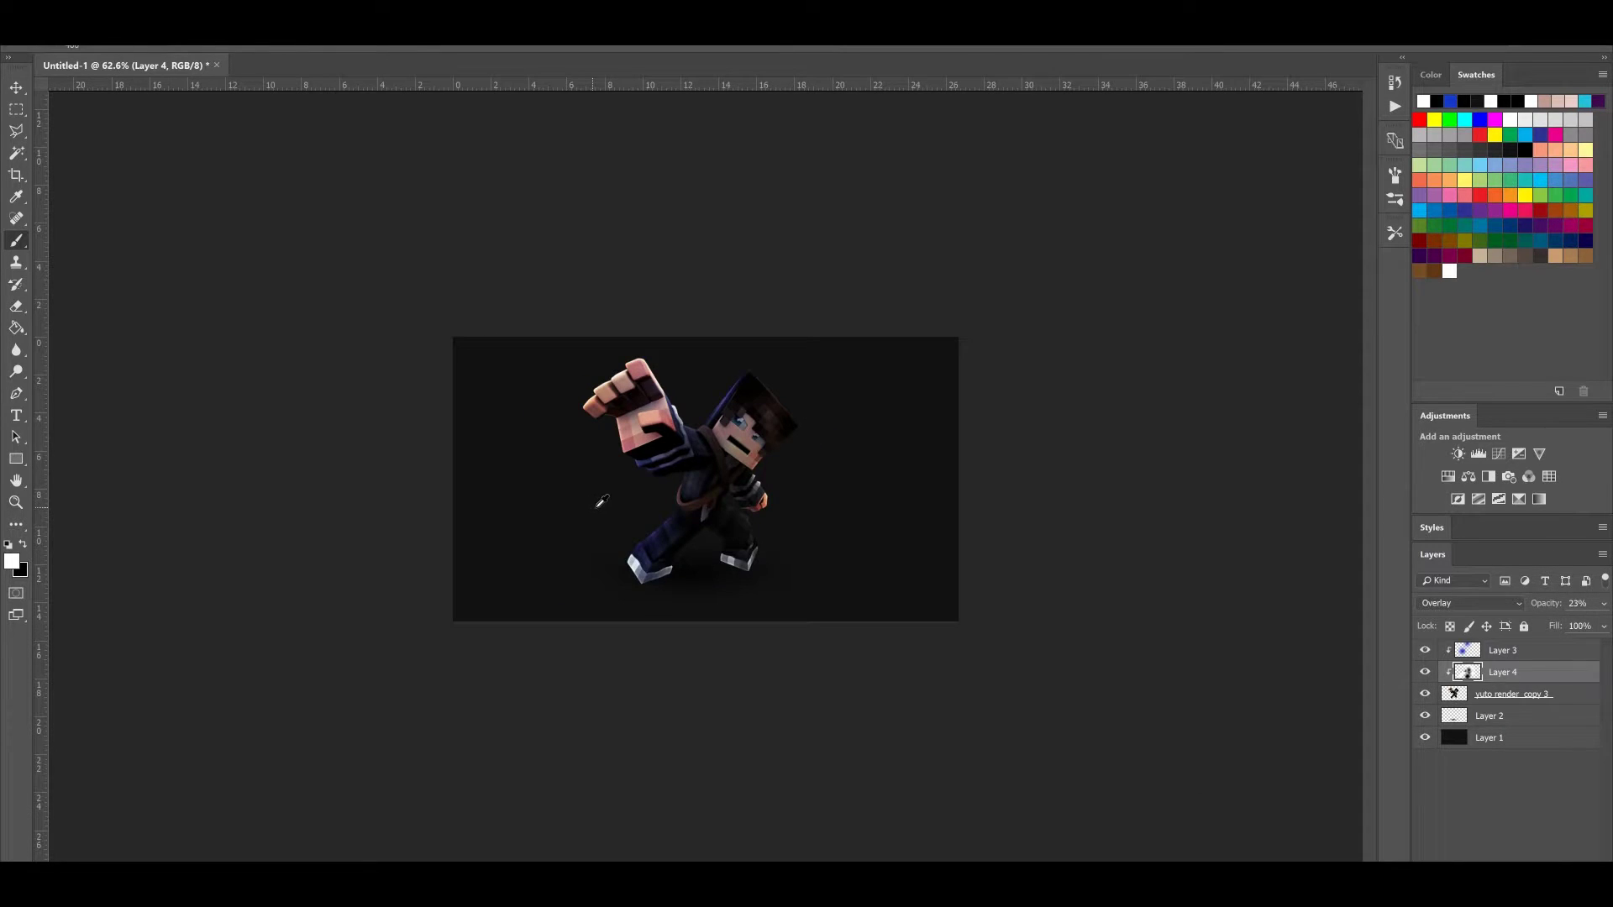
pyautogui.scroll(5, 600, 500)
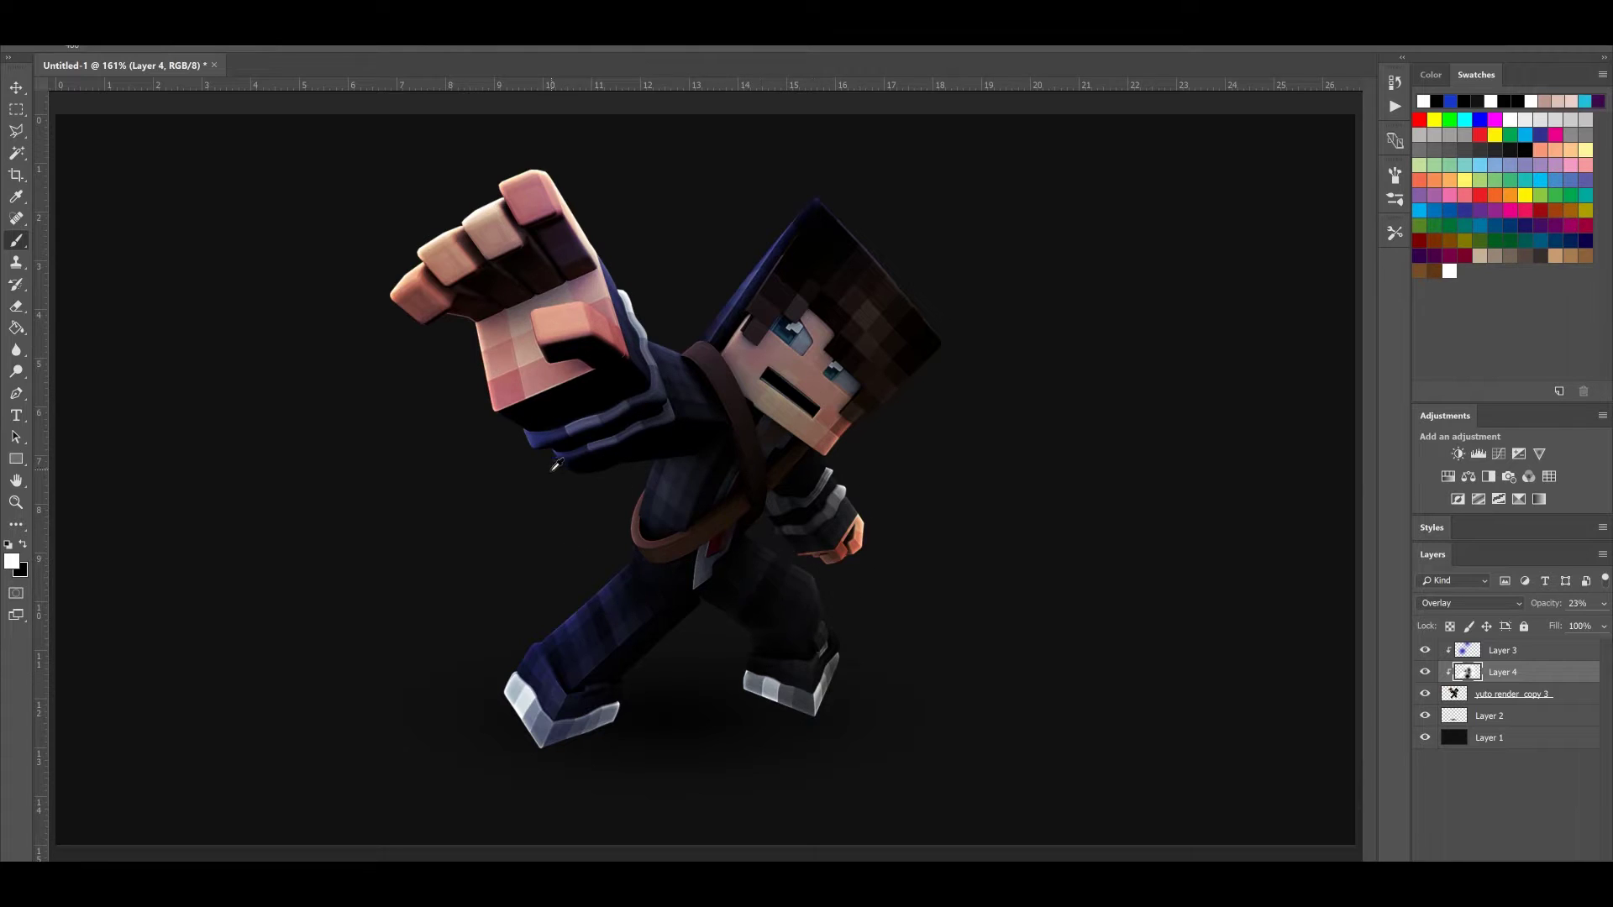
pyautogui.scroll(-4, 556, 462)
pyautogui.scroll(1, 706, 478)
# Shift the hue of Layer 3's coloured light to -23 with Hue/Saturation and compare the layer hidden and shown
pyautogui.click(1503, 651)
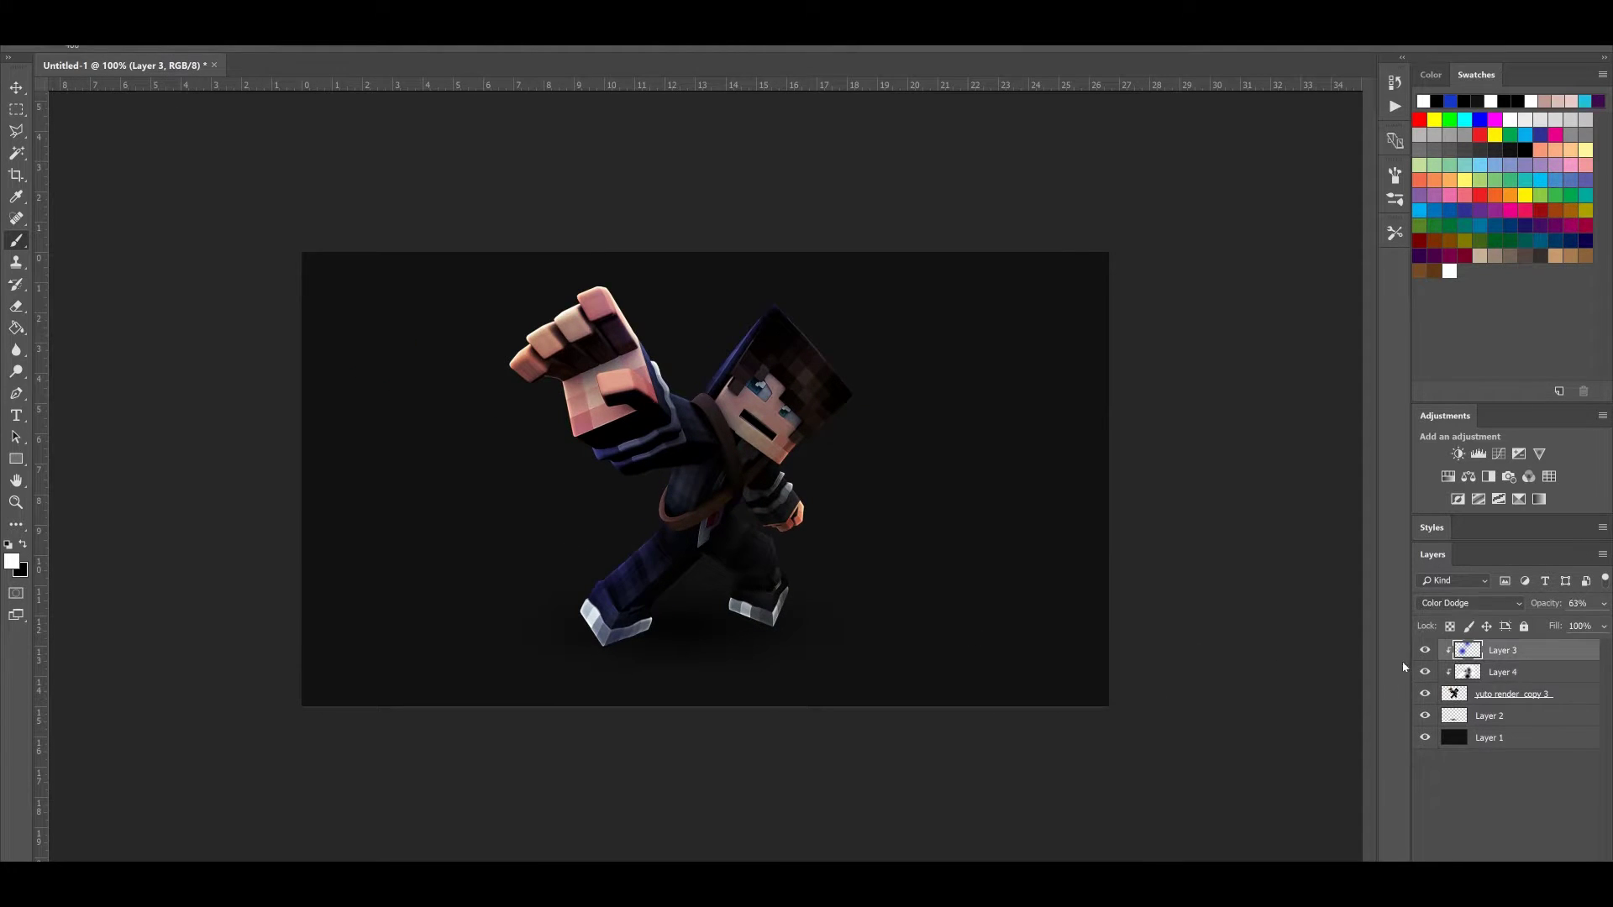
pyautogui.scroll(2, 612, 666)
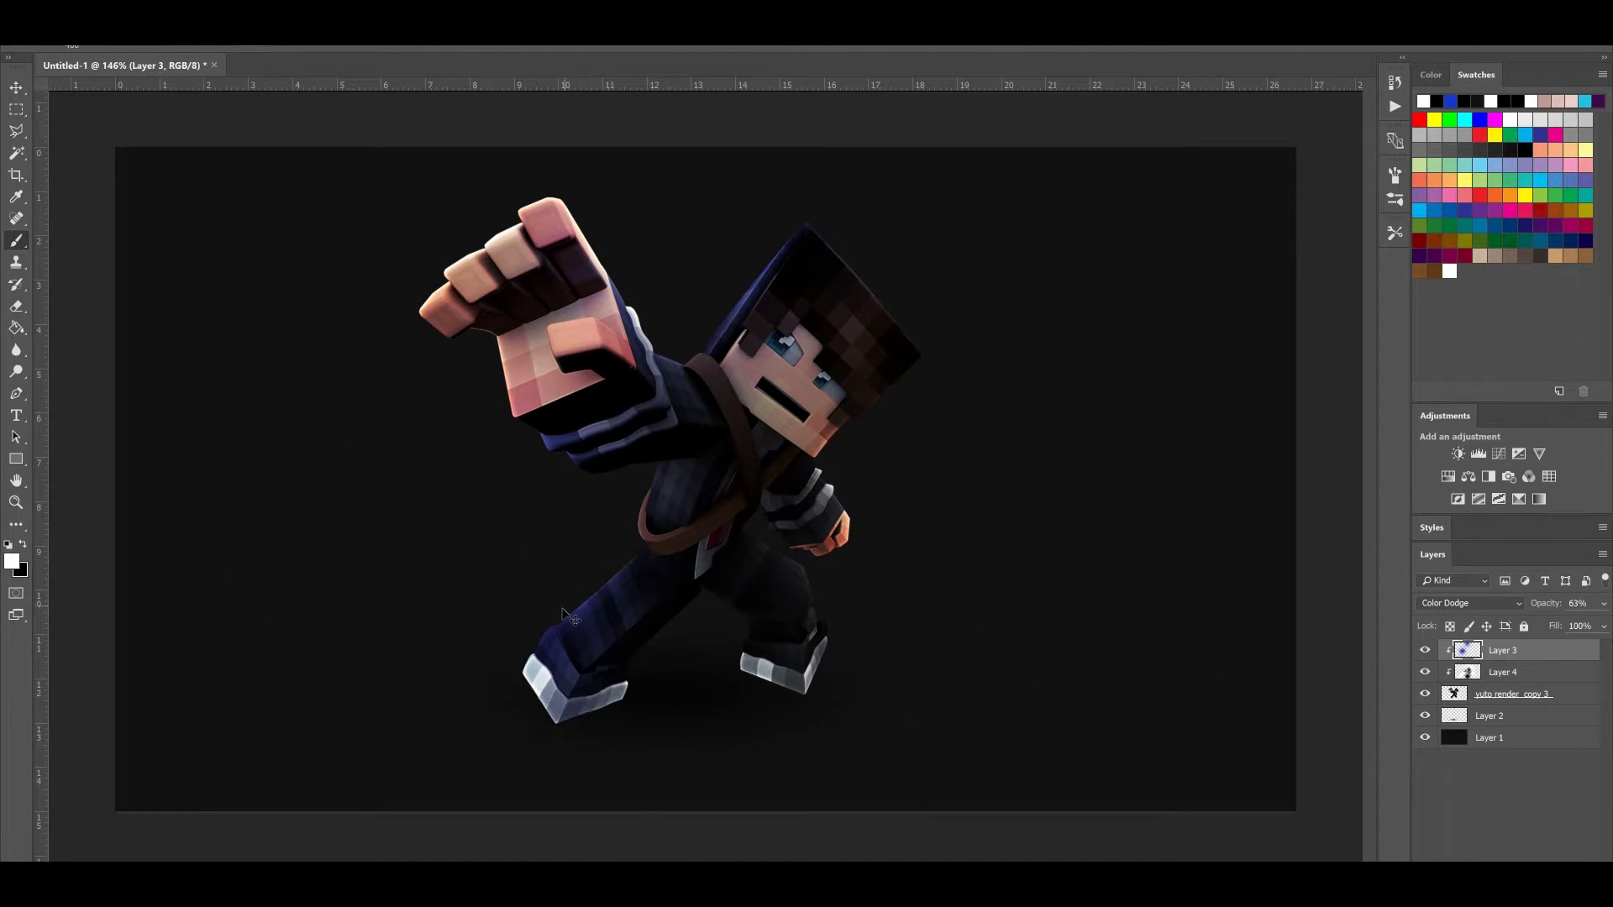
pyautogui.hotkey('ctrl', 'u')
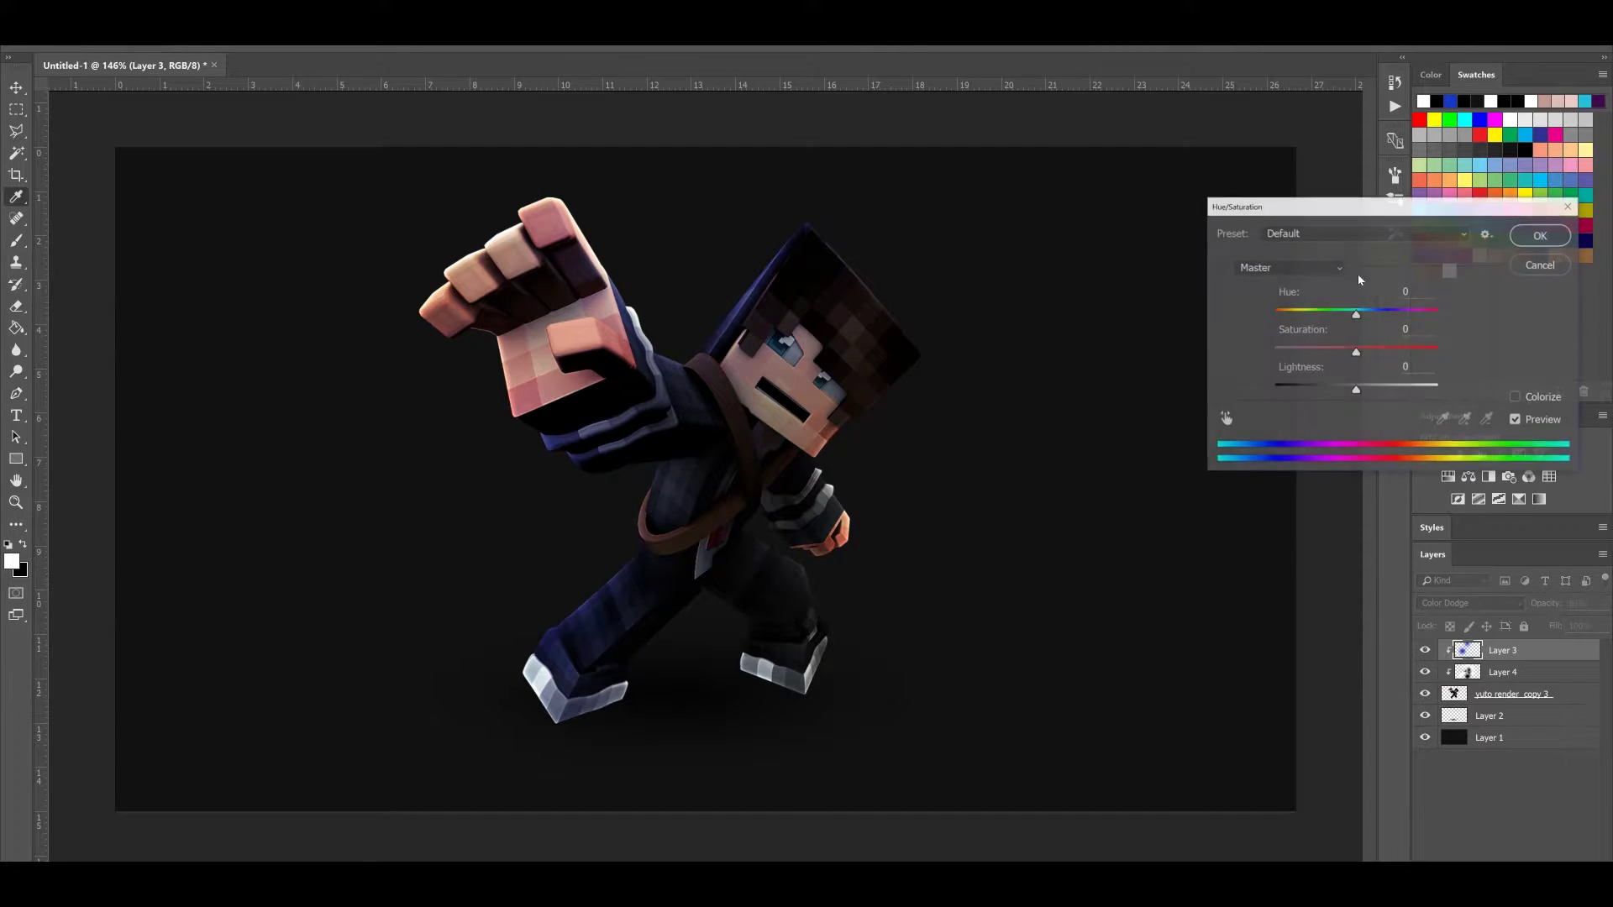
pyautogui.moveTo(1371, 314); pyautogui.dragTo(1343, 314)
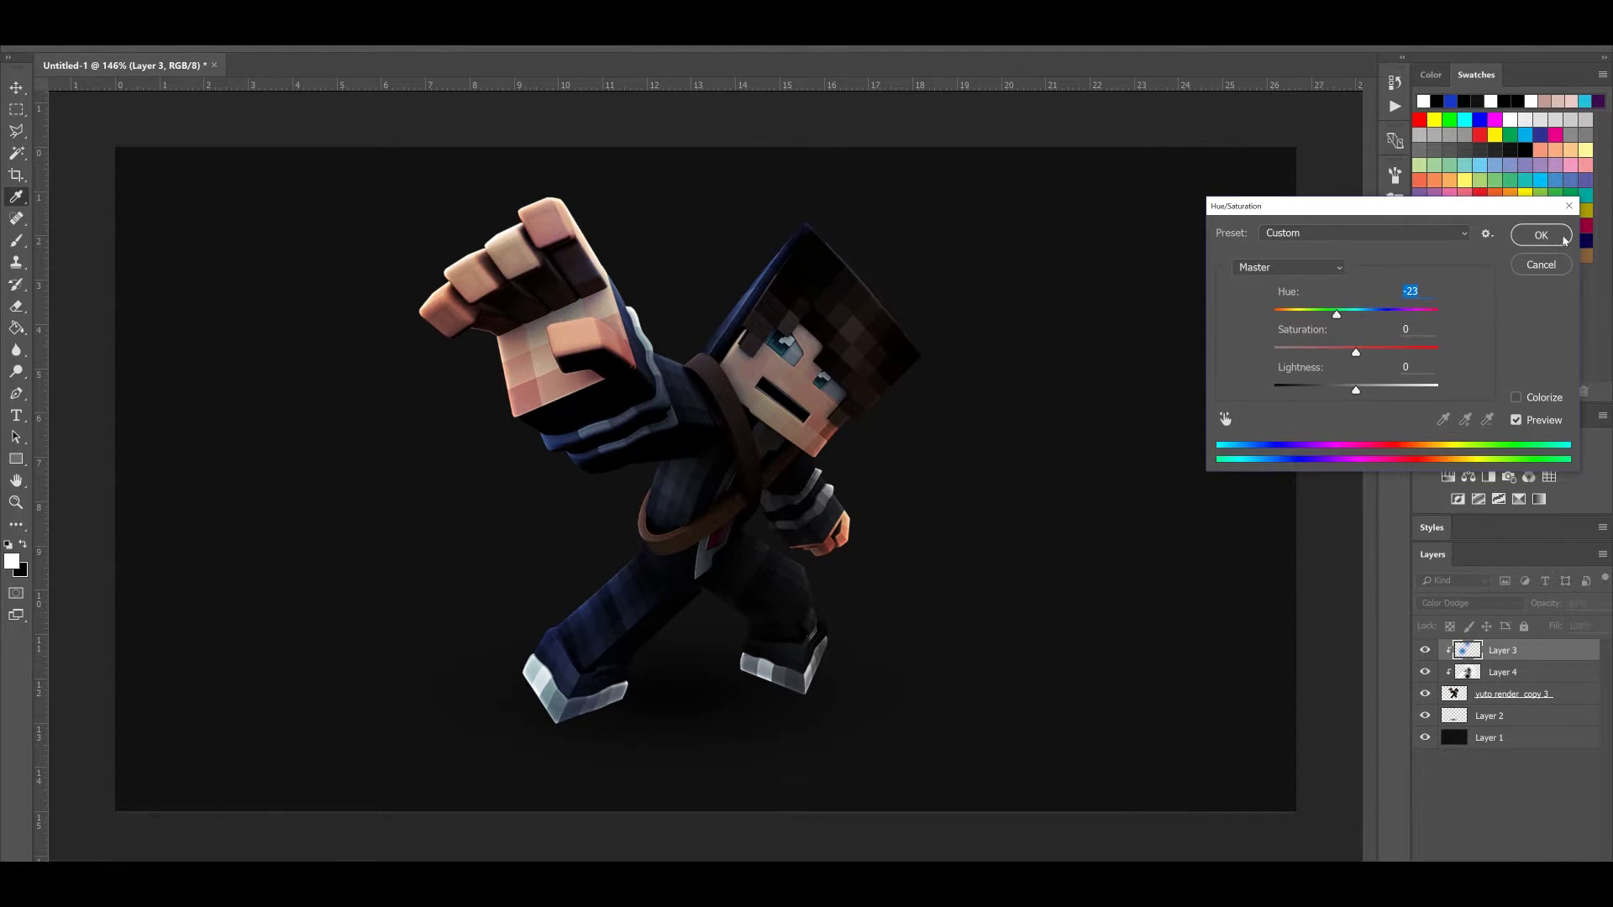
pyautogui.click(1563, 238)
pyautogui.click(1427, 651)
pyautogui.click(1427, 651)
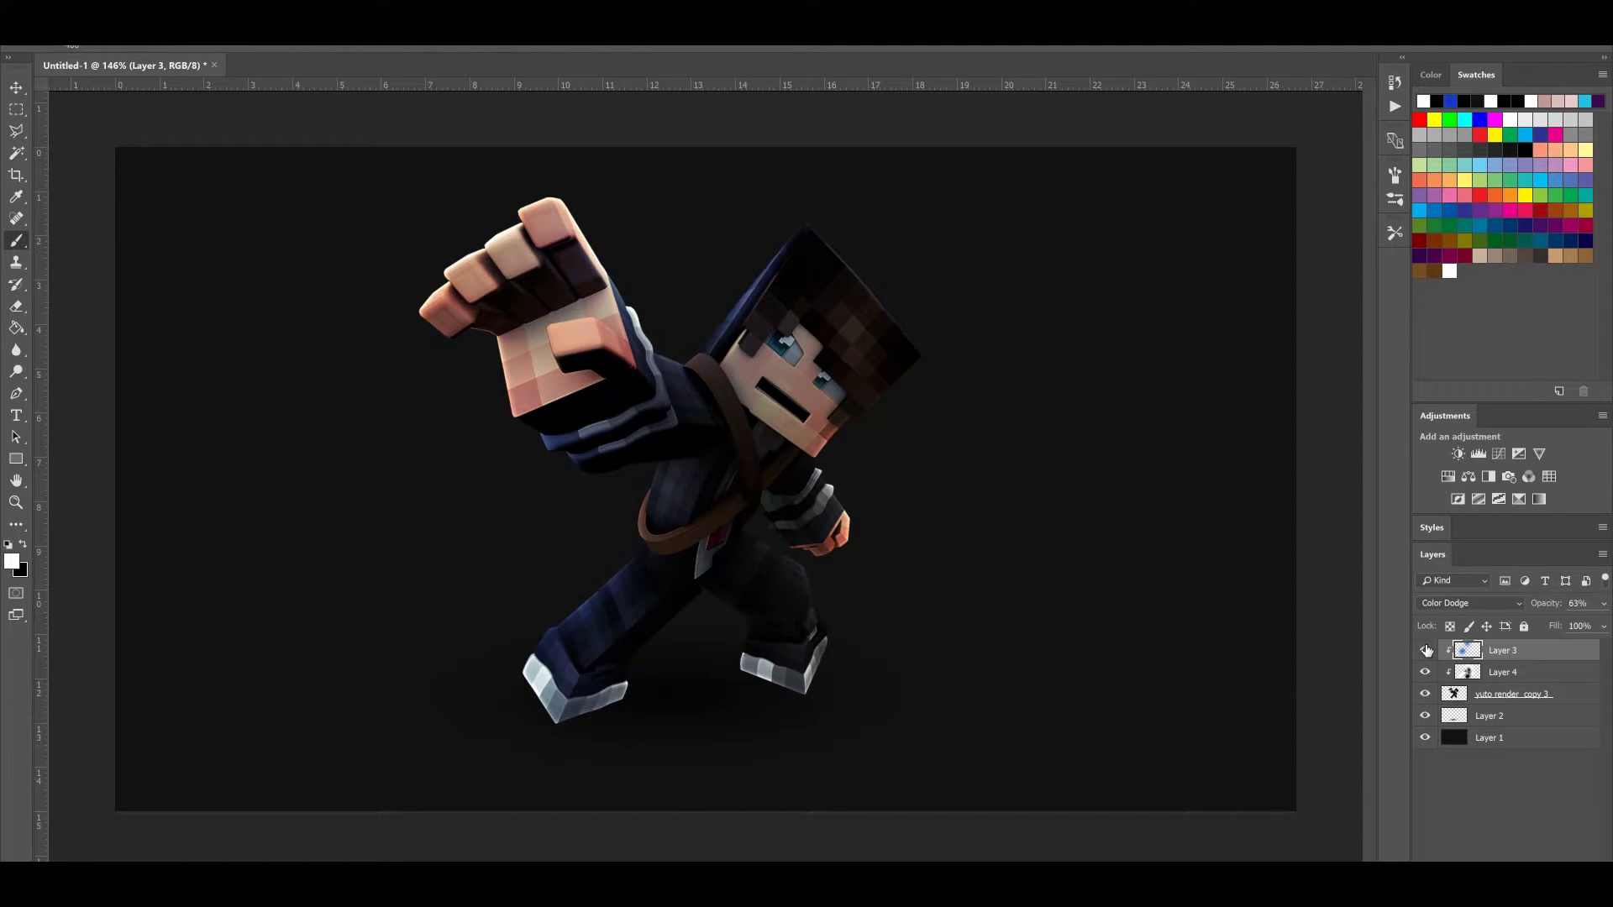
pyautogui.scroll(-6, 606, 345)
pyautogui.scroll(1, 704, 342)
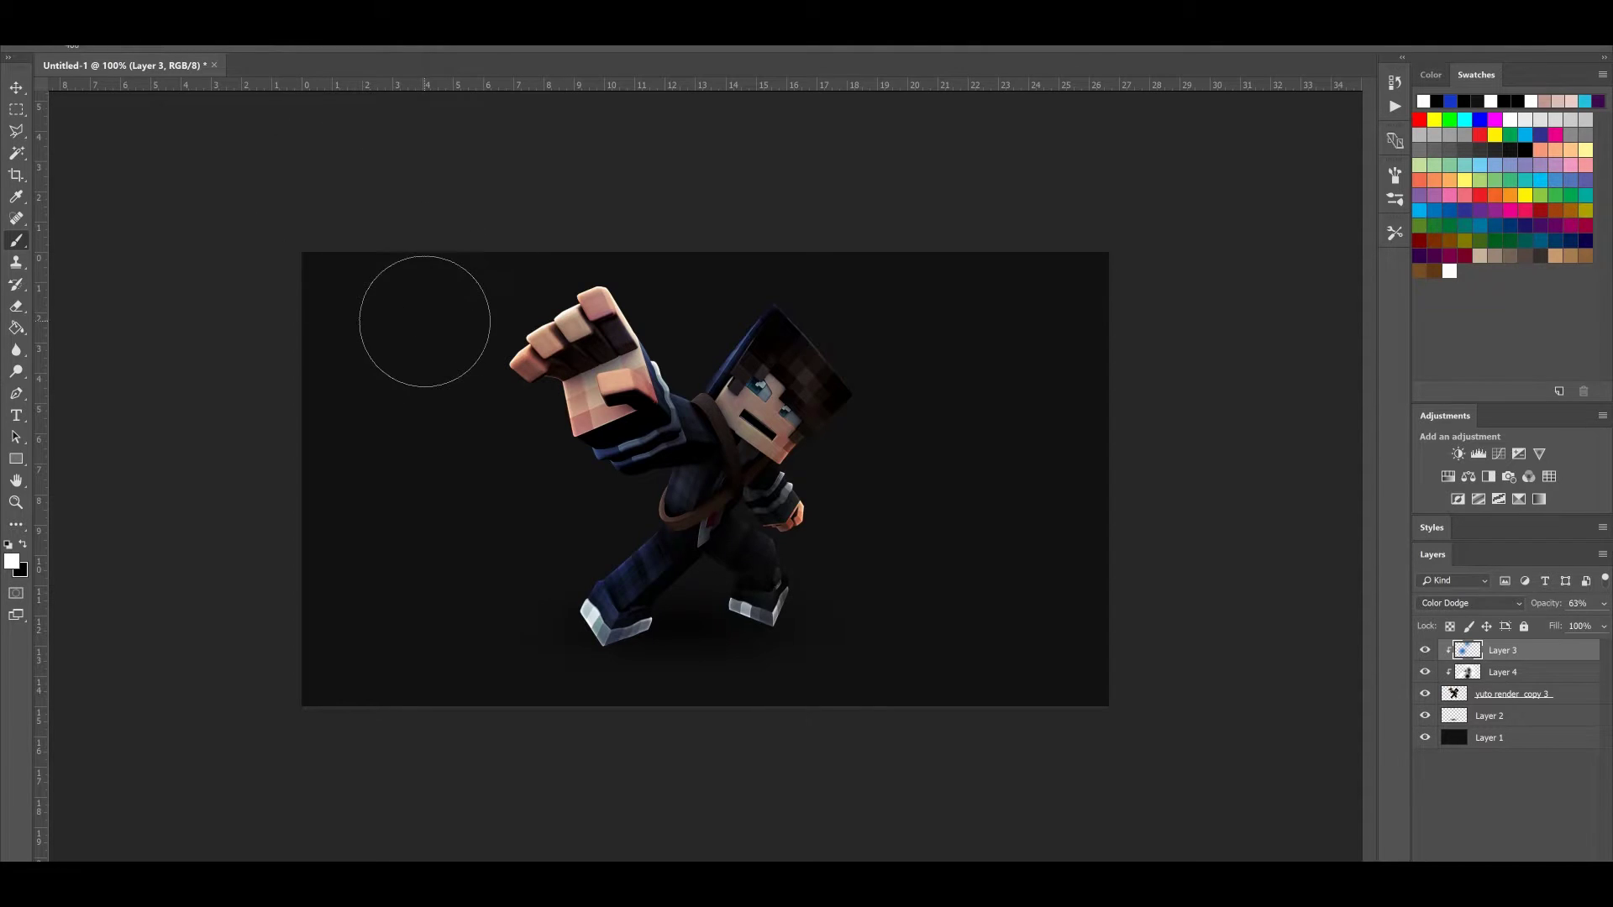
# Search the Desktop for "hansel" and open Hansel5kpack.psd
pyautogui.click(42, 10)
pyautogui.click(59, 36)
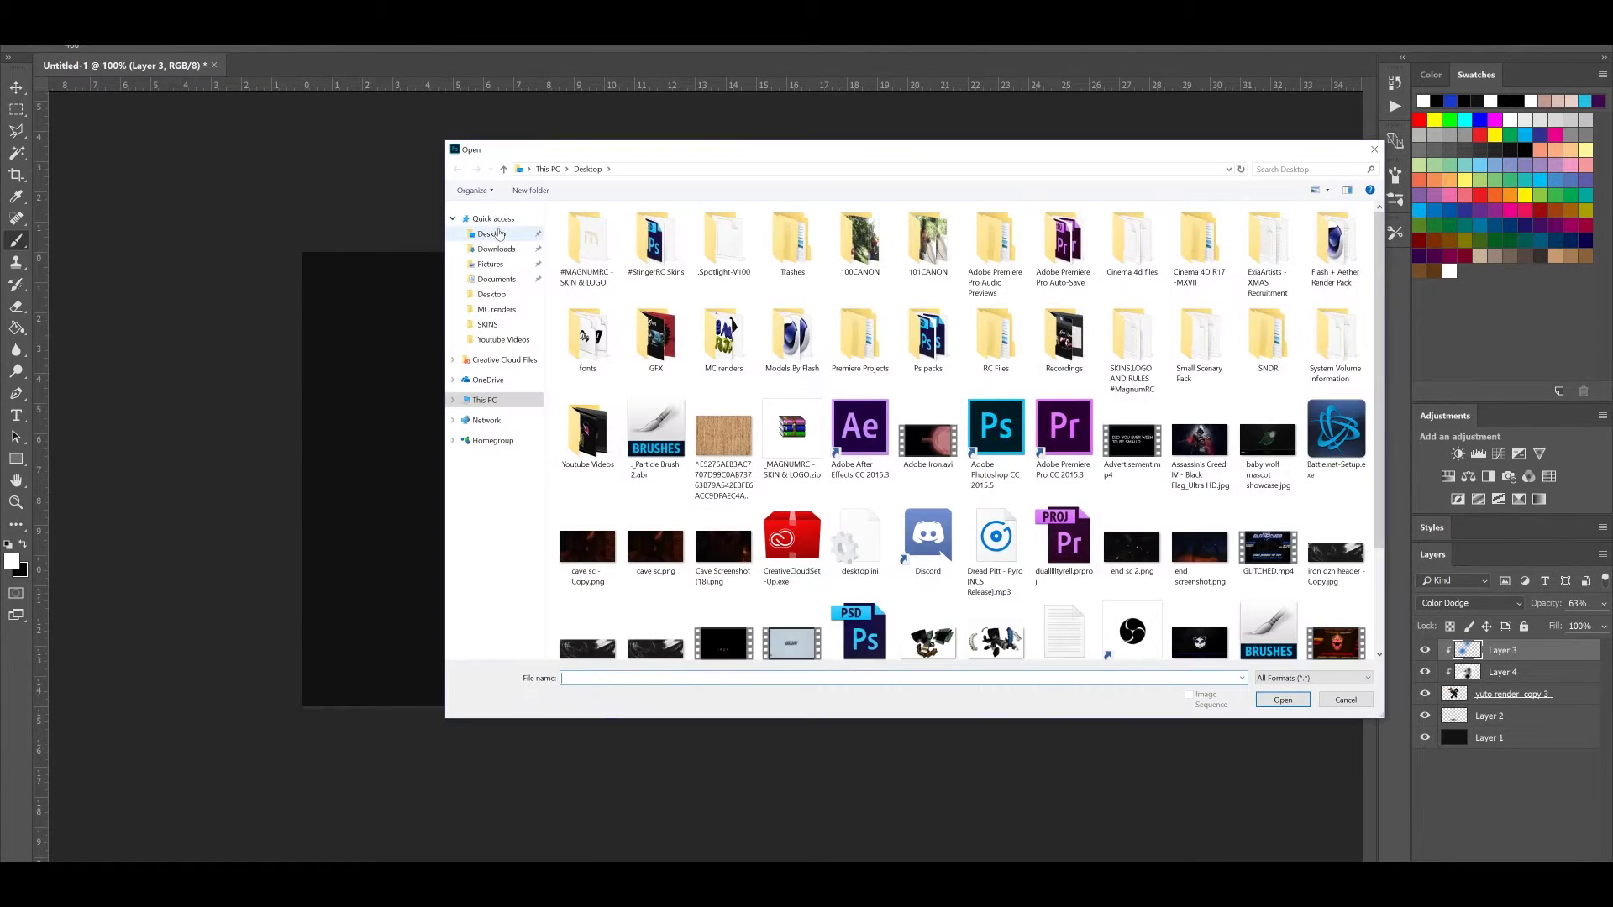
pyautogui.click(498, 234)
pyautogui.click(1268, 170)
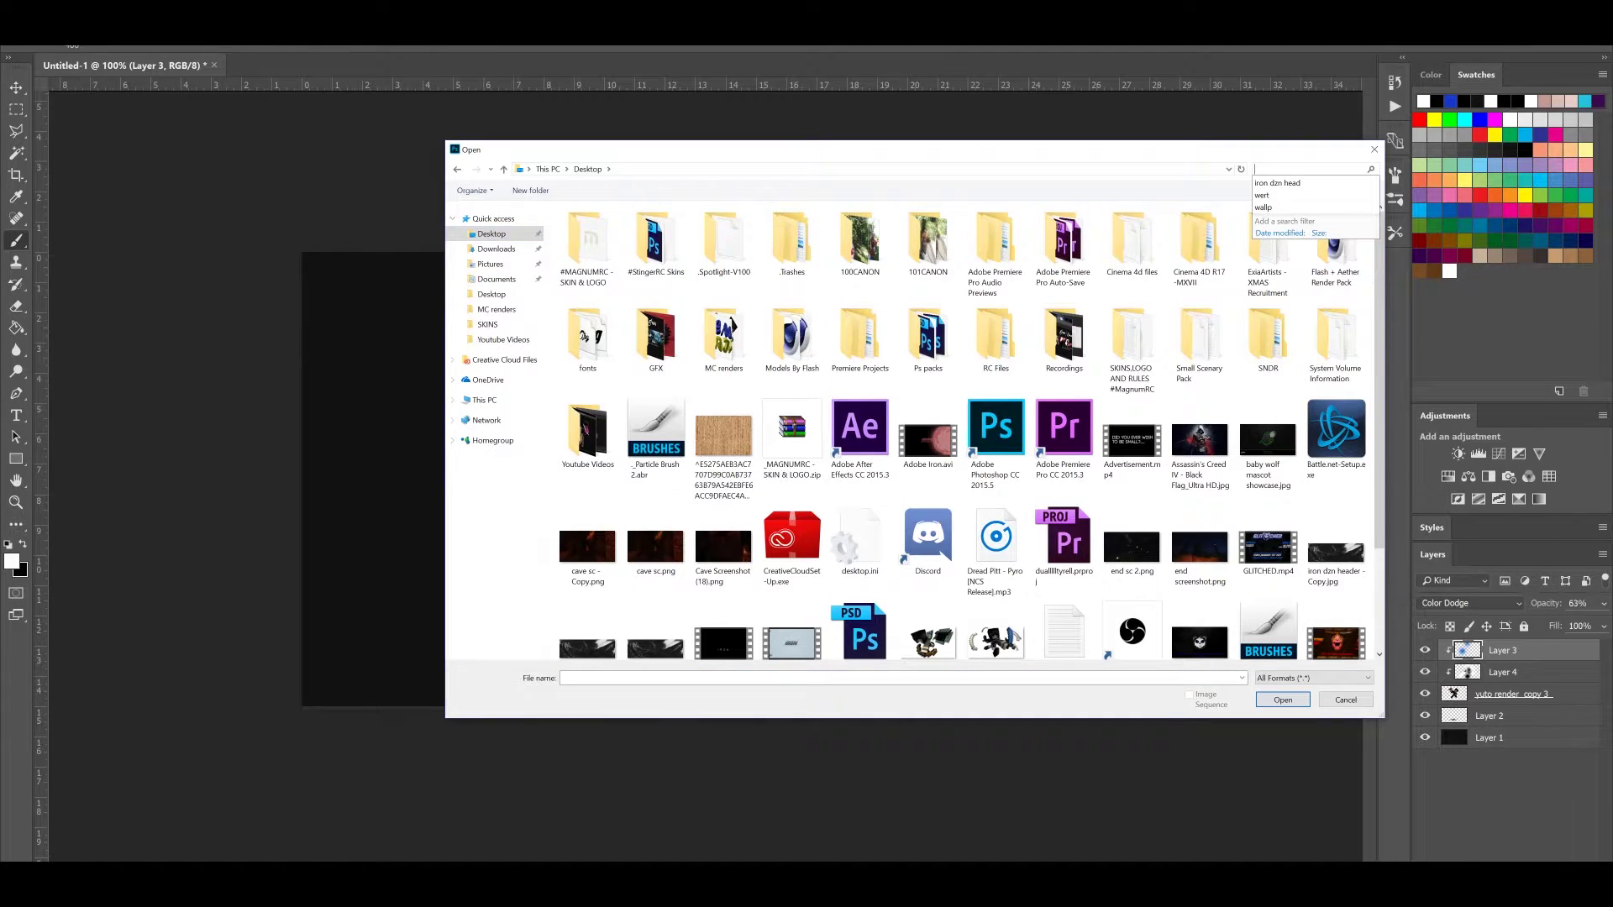
pyautogui.write('hansel')
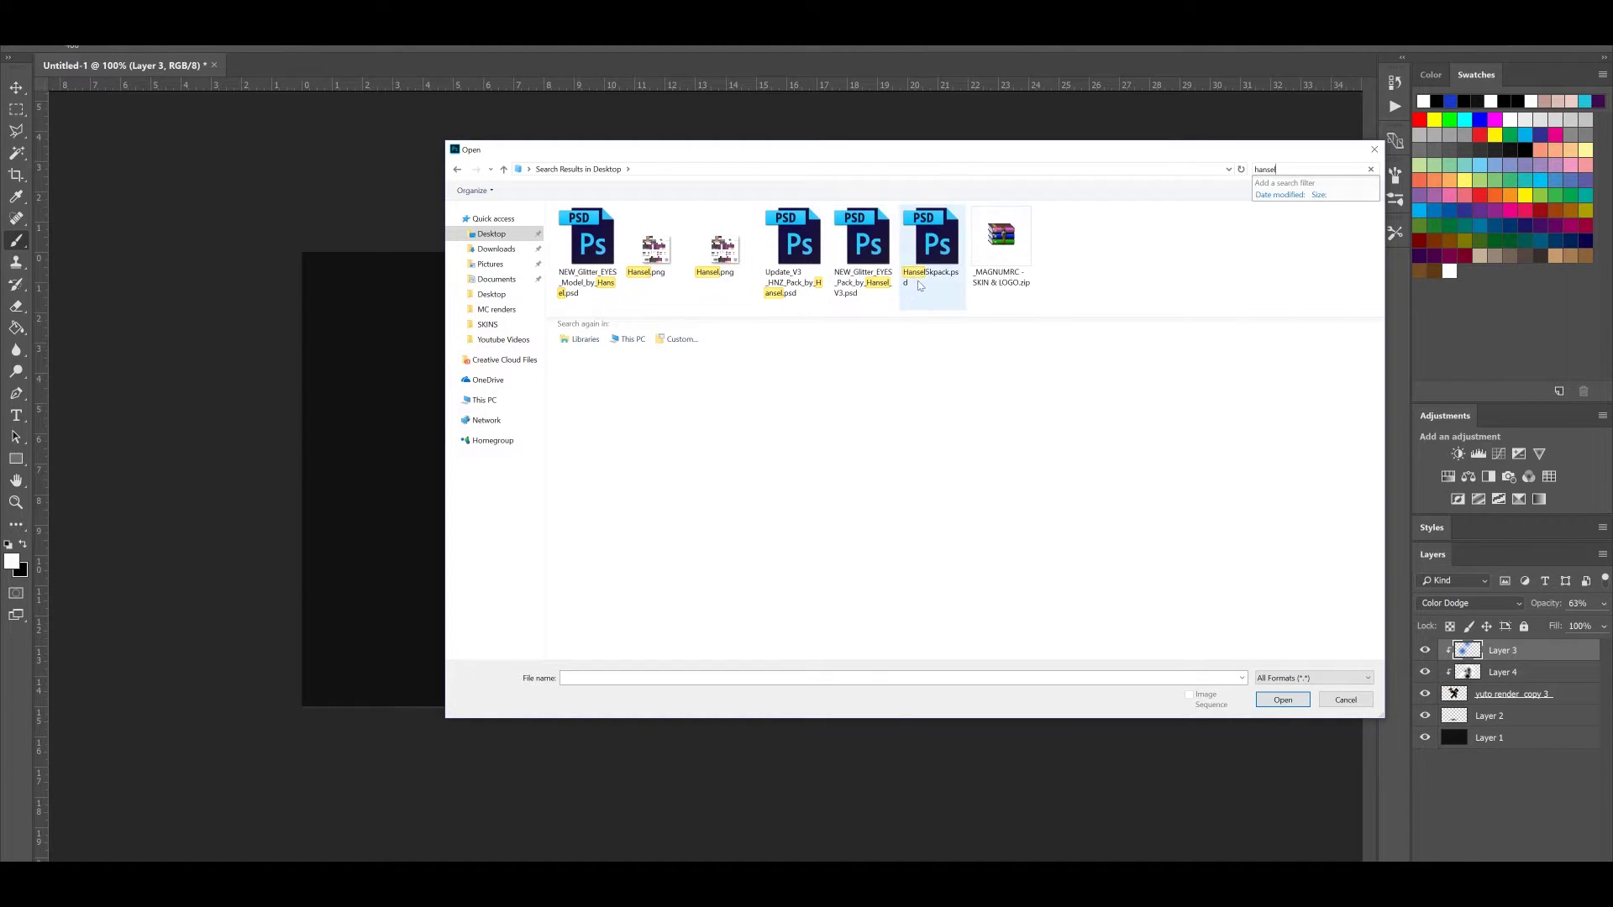
pyautogui.doubleClick(931, 256)
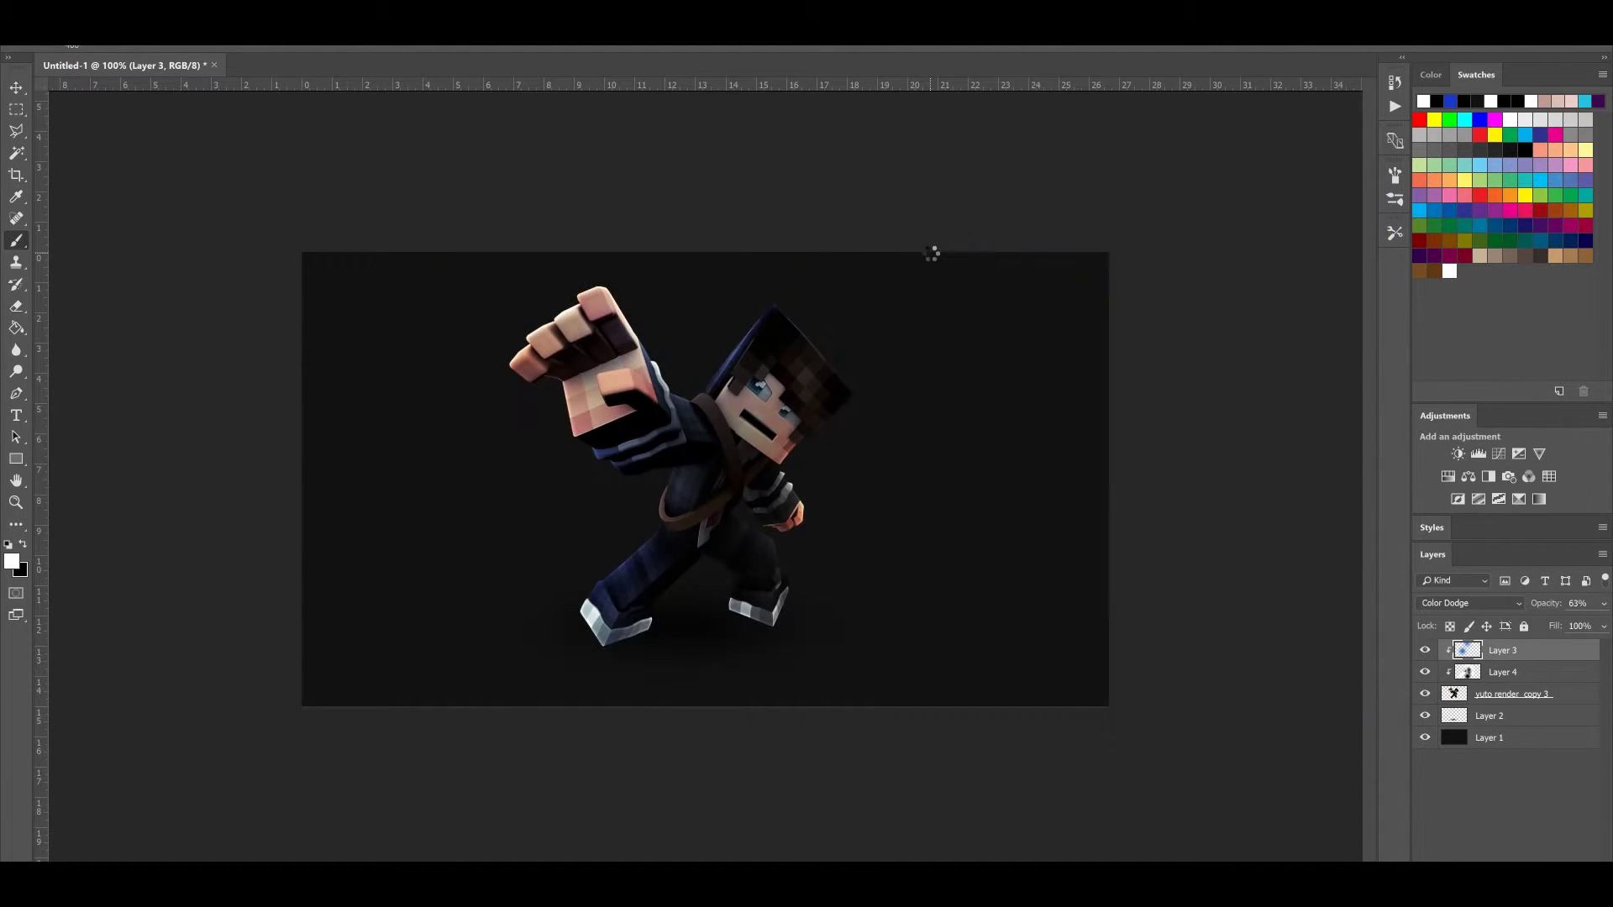
# Hide the Alert (closeme) layer in the effects pack and expand the Magics group
pyautogui.scroll(-7, 677, 496)
pyautogui.scroll(8, 791, 572)
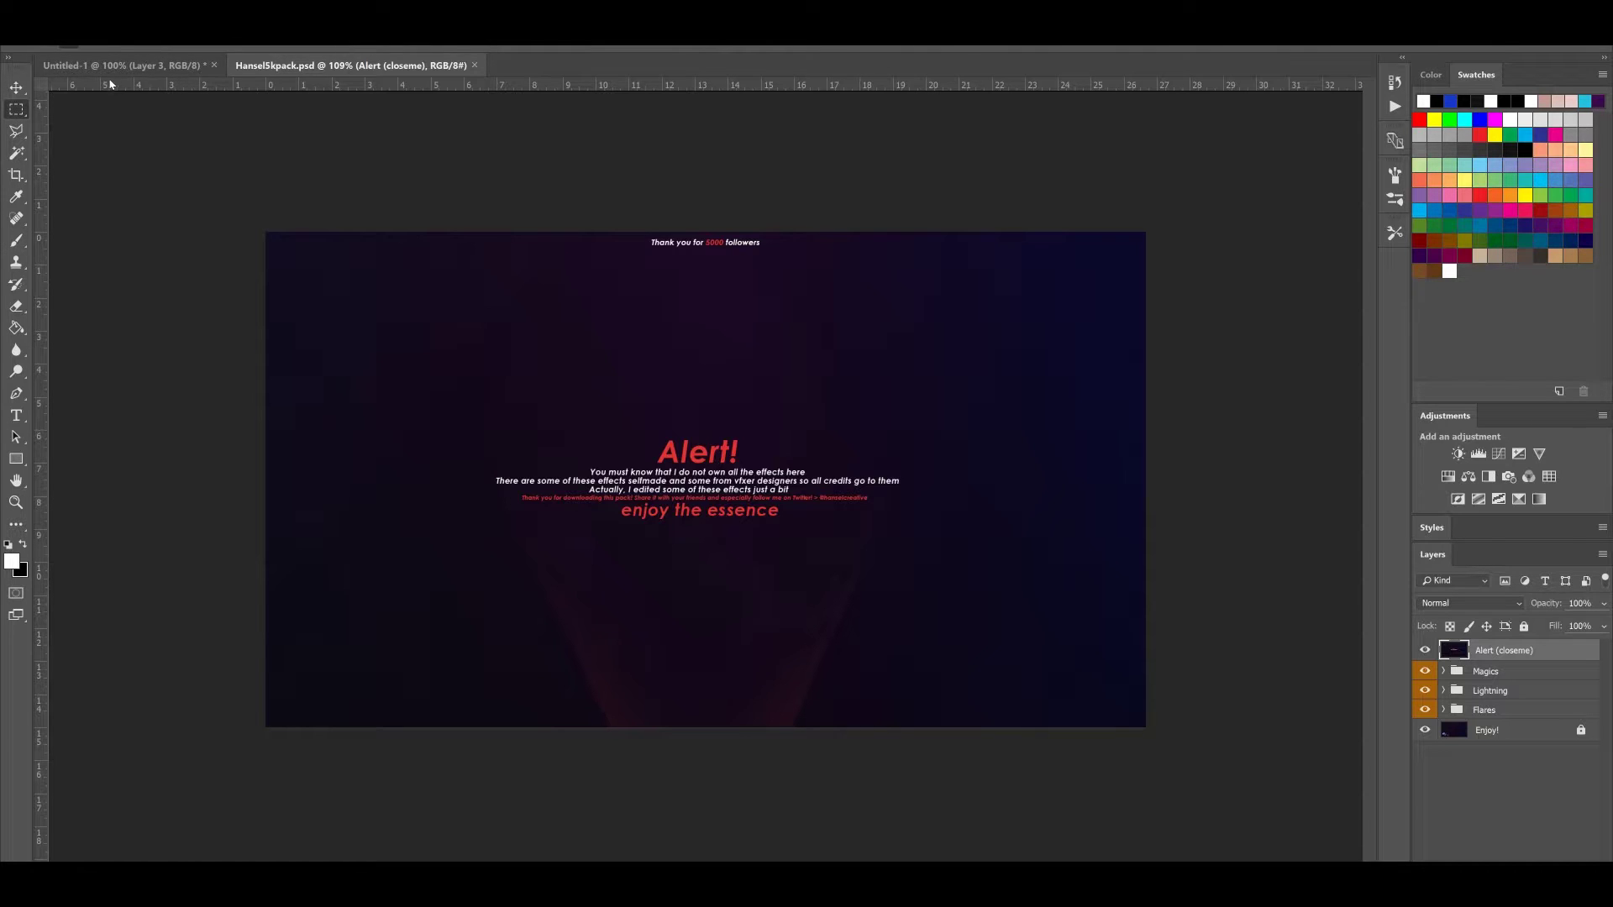
pyautogui.click(124, 66)
pyautogui.click(326, 66)
pyautogui.click(1423, 651)
pyautogui.click(1444, 672)
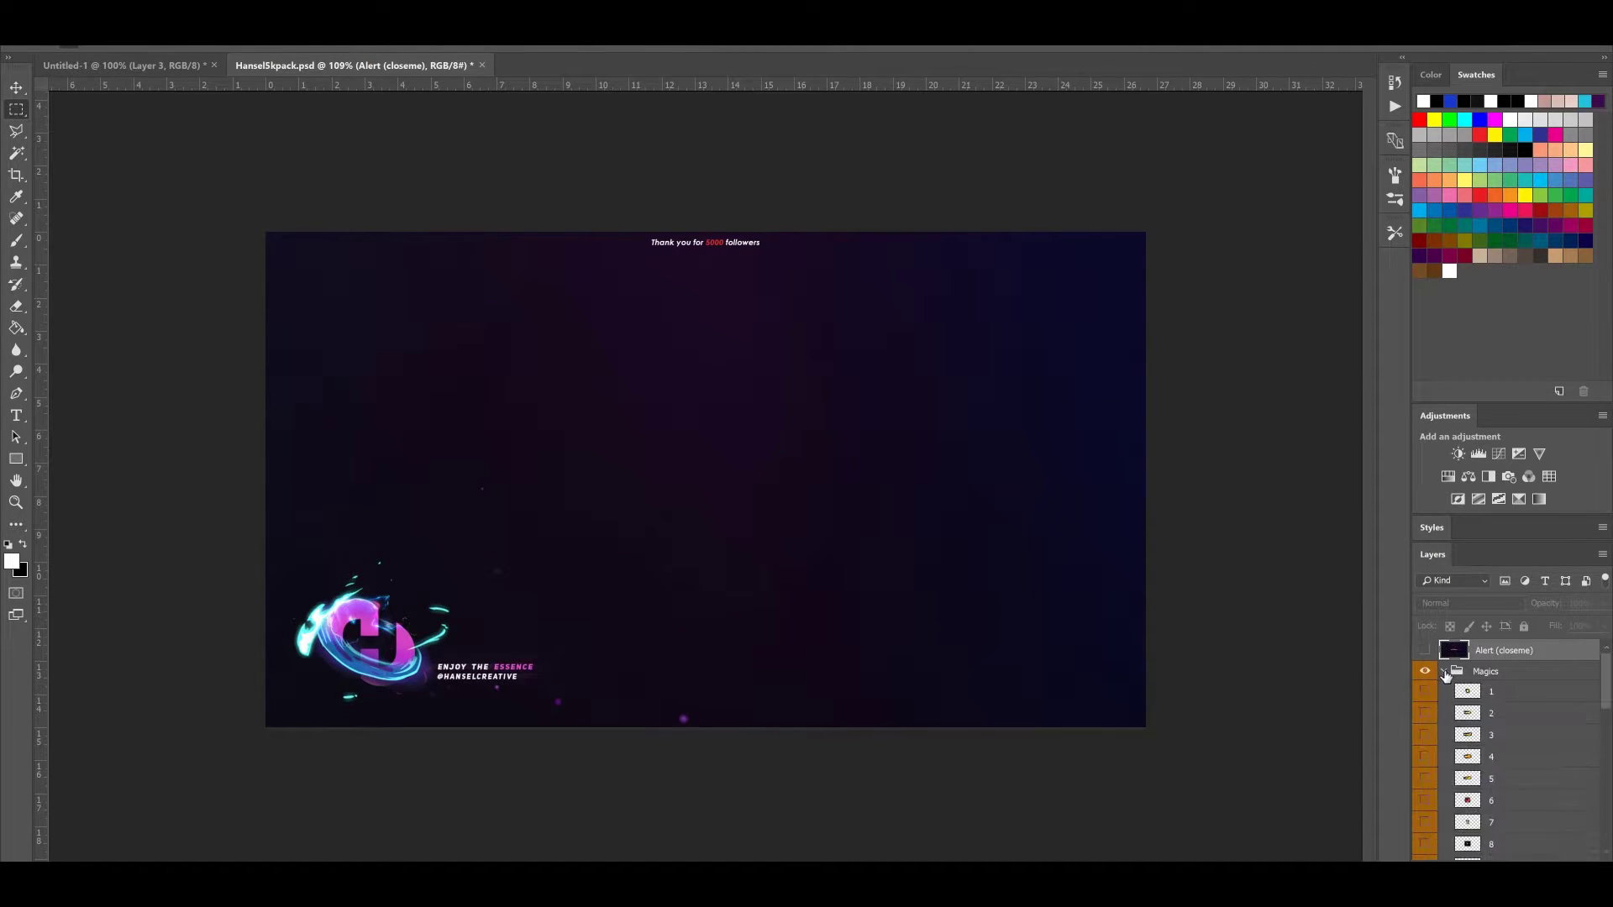
# Preview the Magics effects up to layer 14 by showing and hiding them one at a time
pyautogui.scroll(-1, 1441, 696)
pyautogui.click(1423, 670)
pyautogui.click(1424, 671)
pyautogui.click(1422, 689)
pyautogui.click(1422, 691)
pyautogui.click(1423, 731)
pyautogui.click(1423, 732)
pyautogui.click(1425, 714)
pyautogui.click(1425, 714)
pyautogui.click(1424, 756)
pyautogui.click(1424, 777)
pyautogui.click(1424, 778)
pyautogui.click(1424, 800)
pyautogui.click(1424, 802)
pyautogui.click(1425, 823)
pyautogui.click(1425, 823)
pyautogui.click(1424, 845)
pyautogui.click(1424, 735)
pyautogui.click(1424, 757)
pyautogui.click(1424, 756)
pyautogui.click(1425, 778)
pyautogui.click(1425, 779)
pyautogui.click(1428, 800)
pyautogui.click(1425, 800)
pyautogui.click(1424, 822)
pyautogui.click(1424, 845)
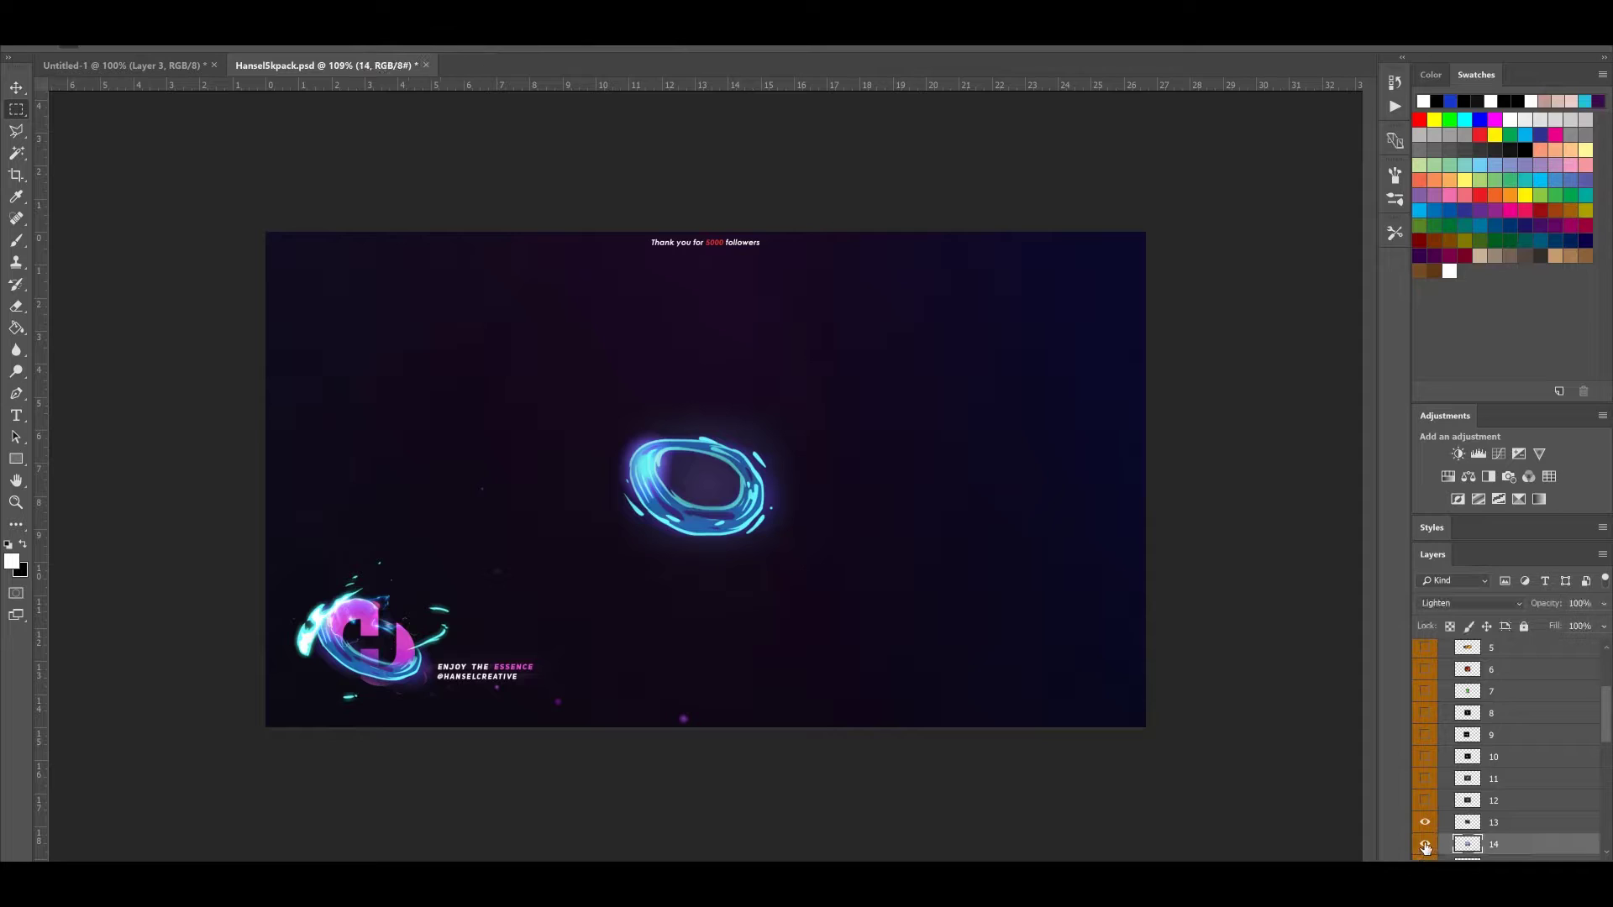
pyautogui.click(1425, 844)
pyautogui.click(1425, 823)
# Preview the Magics effects from layer 16 to layer 23 by toggling their visibility
pyautogui.scroll(-2, 1455, 802)
pyautogui.click(1424, 765)
pyautogui.click(1423, 784)
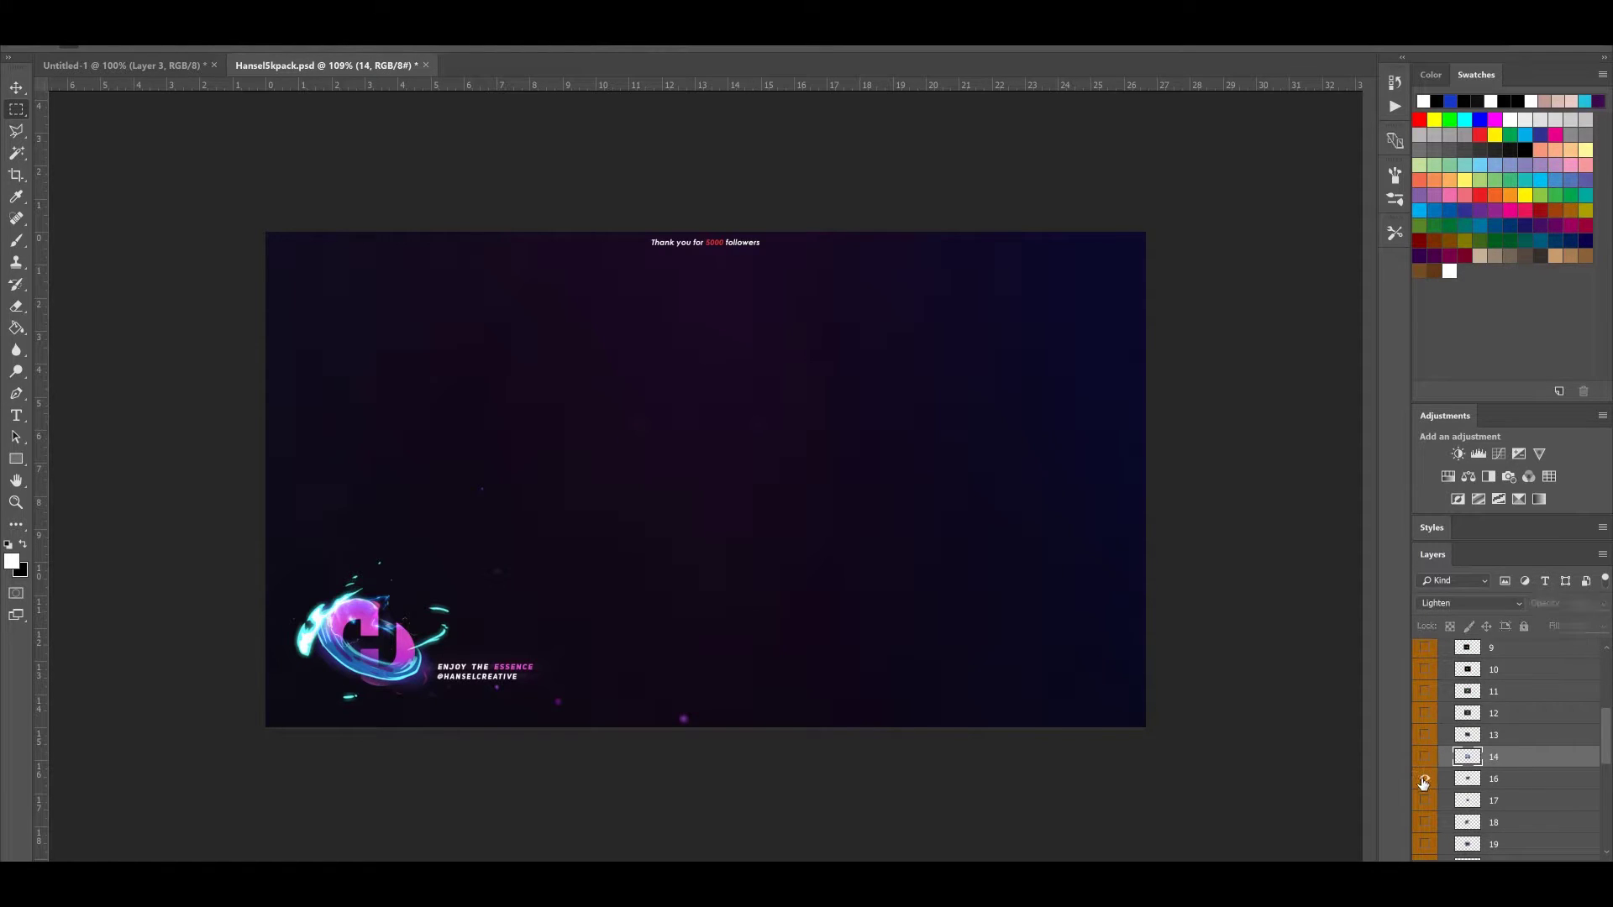
pyautogui.click(1423, 784)
pyautogui.click(1424, 805)
pyautogui.click(1425, 807)
pyautogui.click(1425, 822)
pyautogui.click(1424, 822)
pyautogui.click(1424, 844)
pyautogui.scroll(-3, 1480, 756)
pyautogui.click(1425, 714)
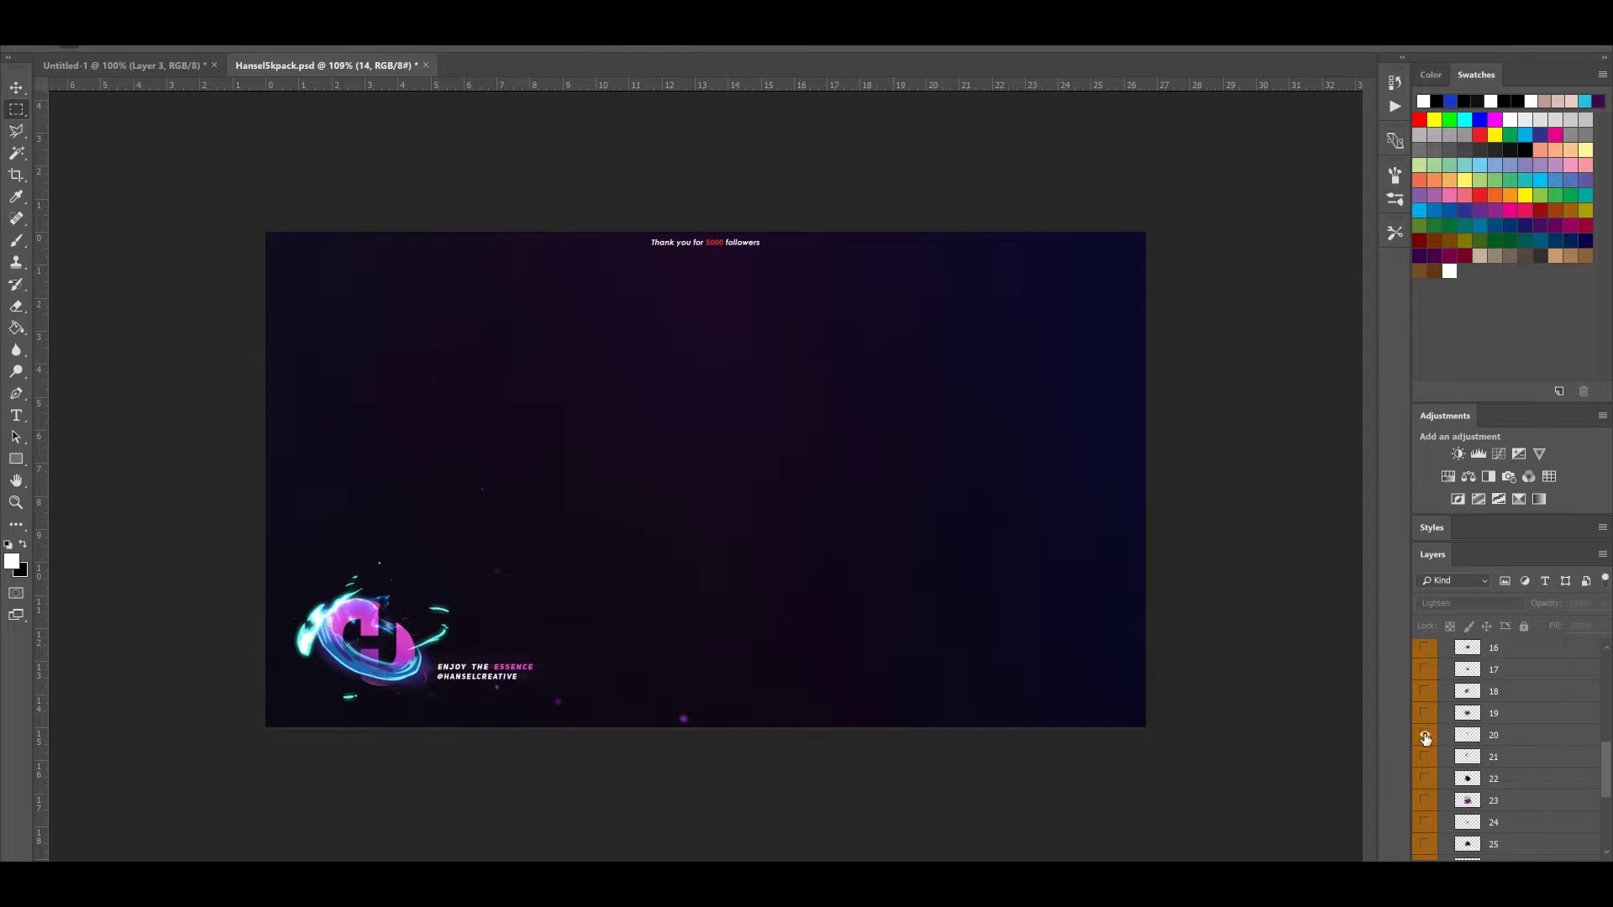
pyautogui.click(1425, 759)
pyautogui.click(1424, 760)
pyautogui.click(1424, 781)
pyautogui.click(1425, 782)
pyautogui.click(1425, 803)
# Compare Magics effects 19, 20, 21 and 22 again by showing and hiding each layer
pyautogui.click(1424, 782)
pyautogui.click(1424, 782)
pyautogui.click(1424, 761)
pyautogui.click(1424, 761)
pyautogui.click(1424, 739)
pyautogui.click(1424, 739)
pyautogui.click(1425, 759)
pyautogui.click(1424, 758)
pyautogui.click(1425, 736)
pyautogui.click(1426, 735)
pyautogui.click(1426, 714)
pyautogui.click(1425, 714)
pyautogui.click(1426, 736)
pyautogui.click(1425, 736)
pyautogui.click(1426, 757)
pyautogui.click(1424, 756)
pyautogui.click(1424, 736)
pyautogui.click(1498, 736)
pyautogui.click(1425, 737)
# Show effect layer 21, duplicate it into the Untitled-1 document and switch to that document
pyautogui.click(1425, 758)
pyautogui.rightClick(1537, 761)
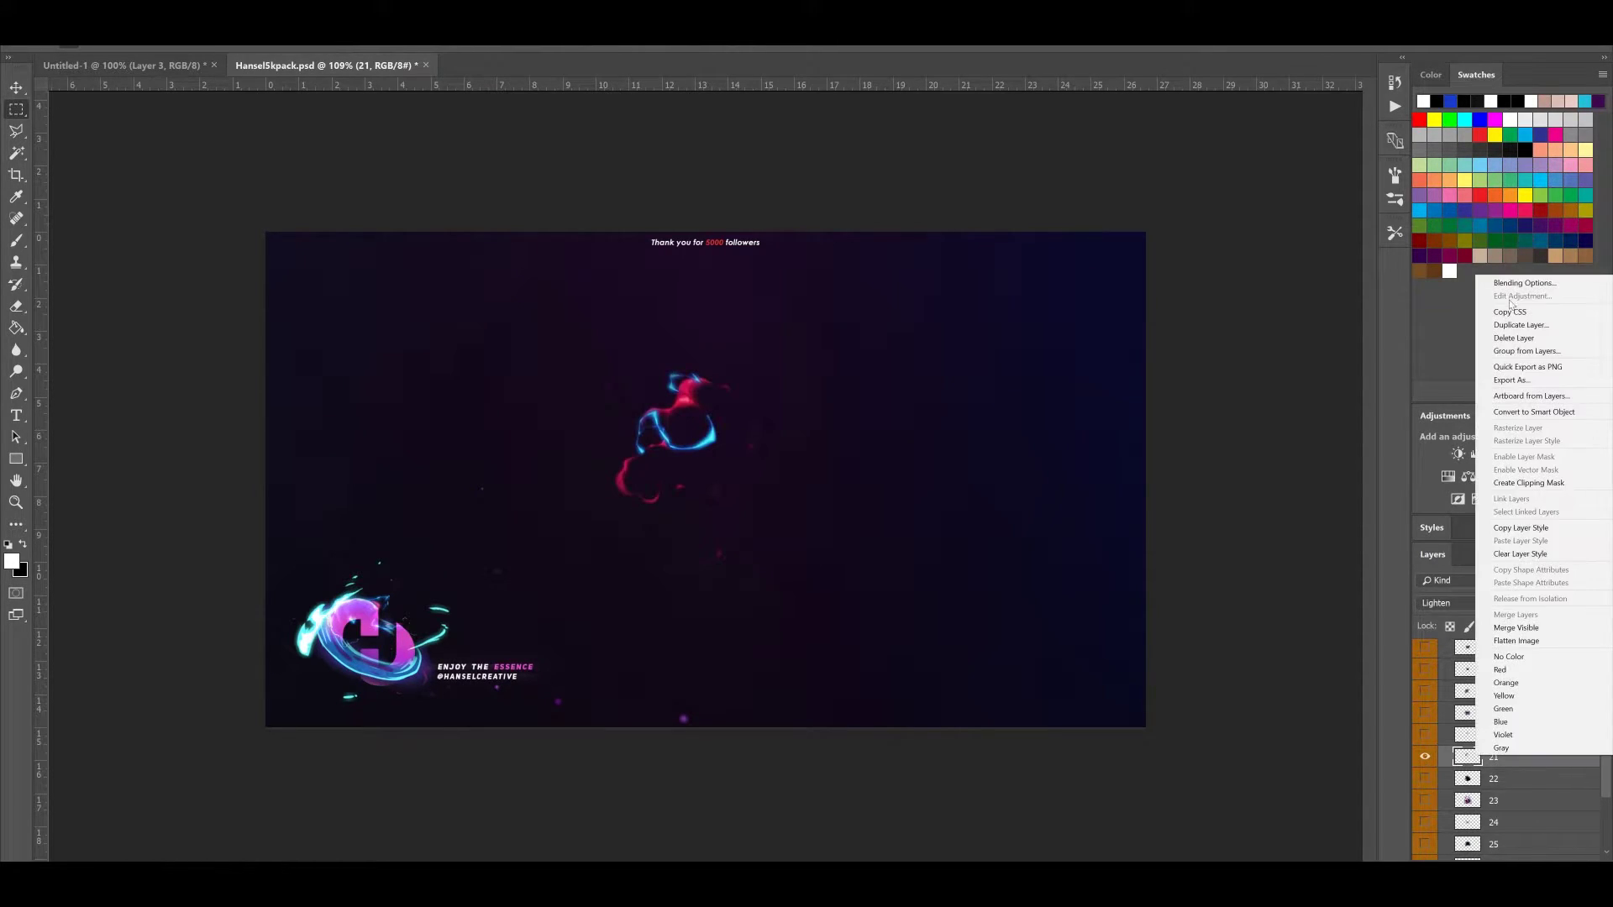
pyautogui.click(1504, 340)
pyautogui.click(823, 330)
pyautogui.click(755, 361)
pyautogui.click(954, 274)
pyautogui.click(93, 69)
# Free-transform the duplicated effect 21 so that it fits over the palm of the raised hand
pyautogui.hotkey('ctrl', 't')
pyautogui.moveTo(645, 431); pyautogui.dragTo(591, 401)
pyautogui.moveTo(826, 471); pyautogui.dragTo(836, 404)
pyautogui.moveTo(711, 386); pyautogui.dragTo(722, 389)
pyautogui.moveTo(680, 269); pyautogui.dragTo(660, 316)
pyautogui.press('Return')
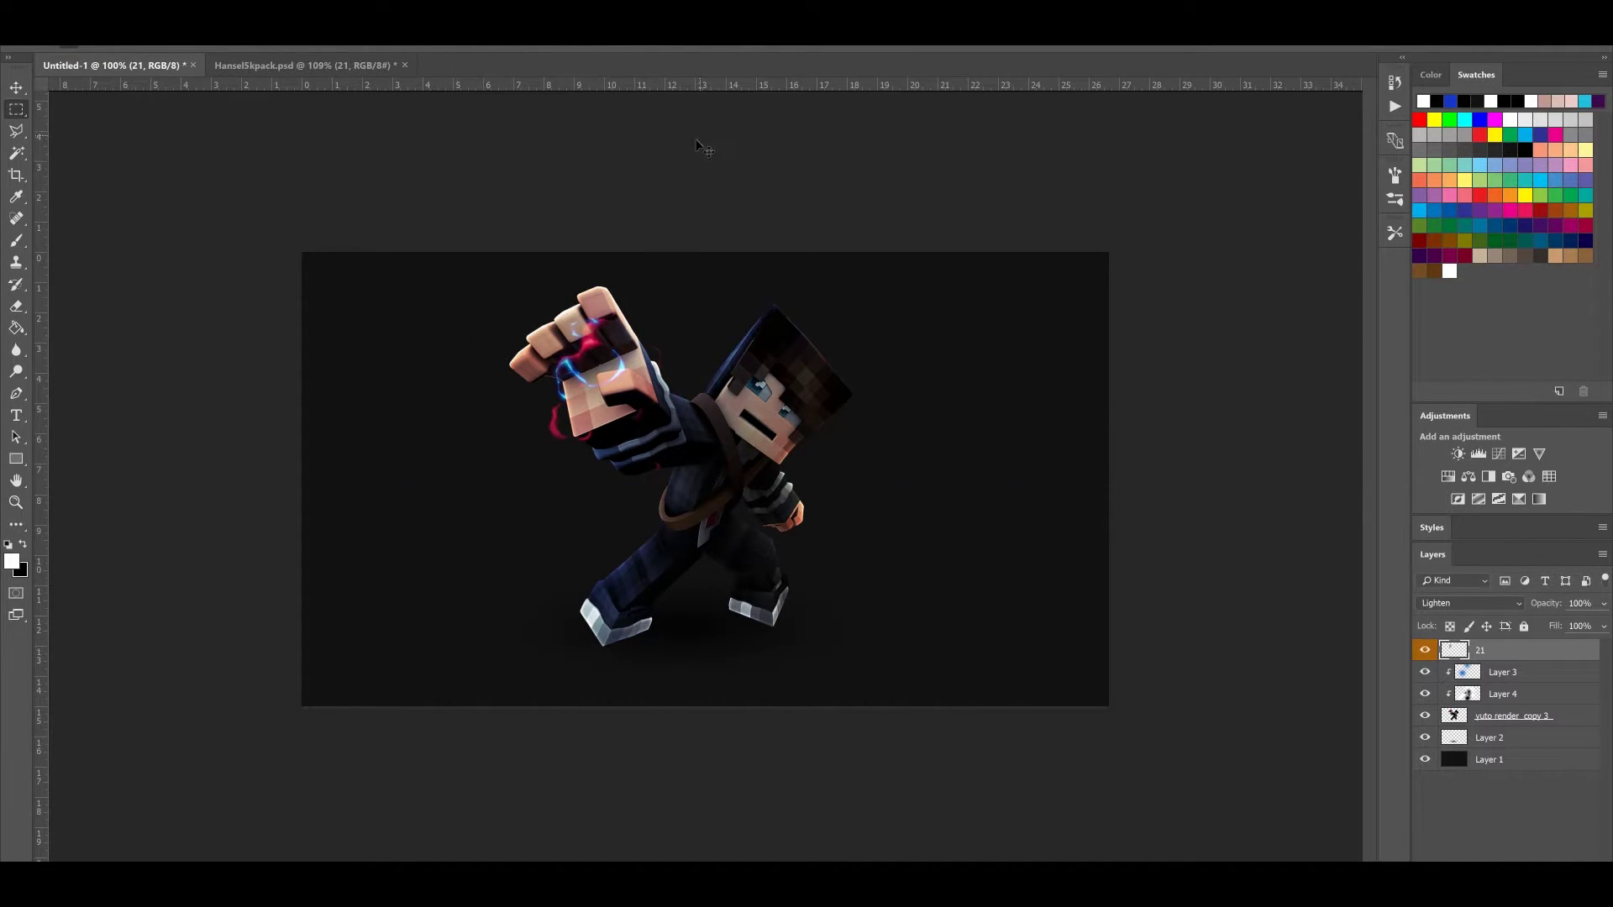
# Try shifting effect layer 21's colour with Hue/Saturation and keep the hue at 0
pyautogui.hotkey('ctrl', 'u')
pyautogui.moveTo(1356, 312)
pyautogui.mouseDown()
pyautogui.moveTo(1374, 315)
pyautogui.moveTo(1353, 319)
pyautogui.mouseUp()
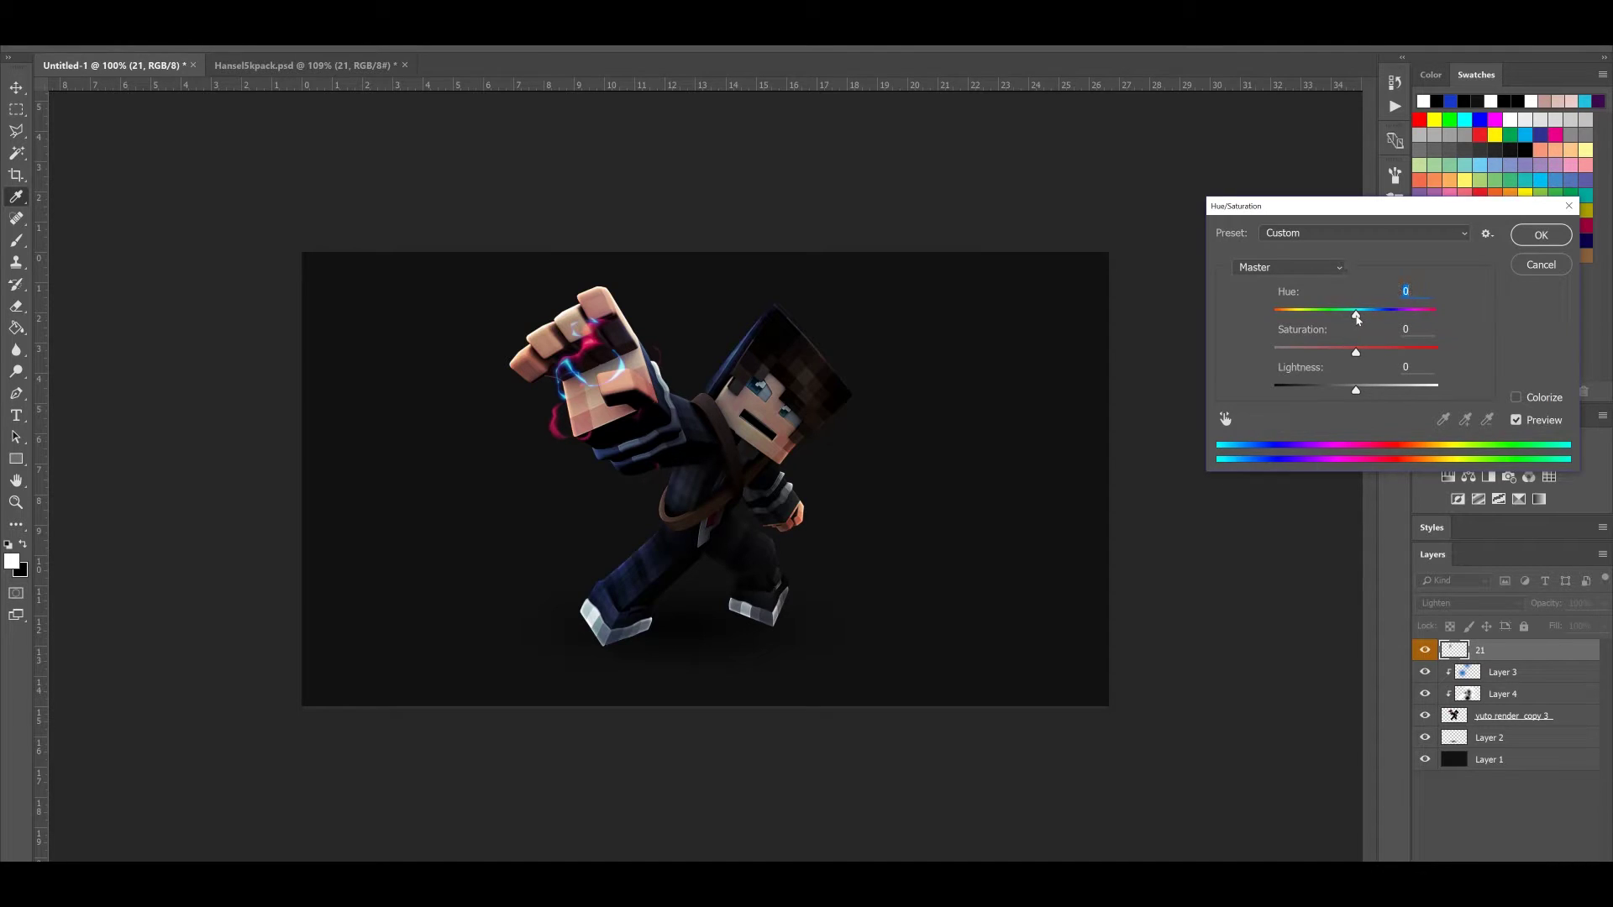
pyautogui.click(1540, 234)
# Try Color Dodge and Linear Dodge (Add) as effect layer 21's blend mode and return it to Lighten
pyautogui.click(1469, 603)
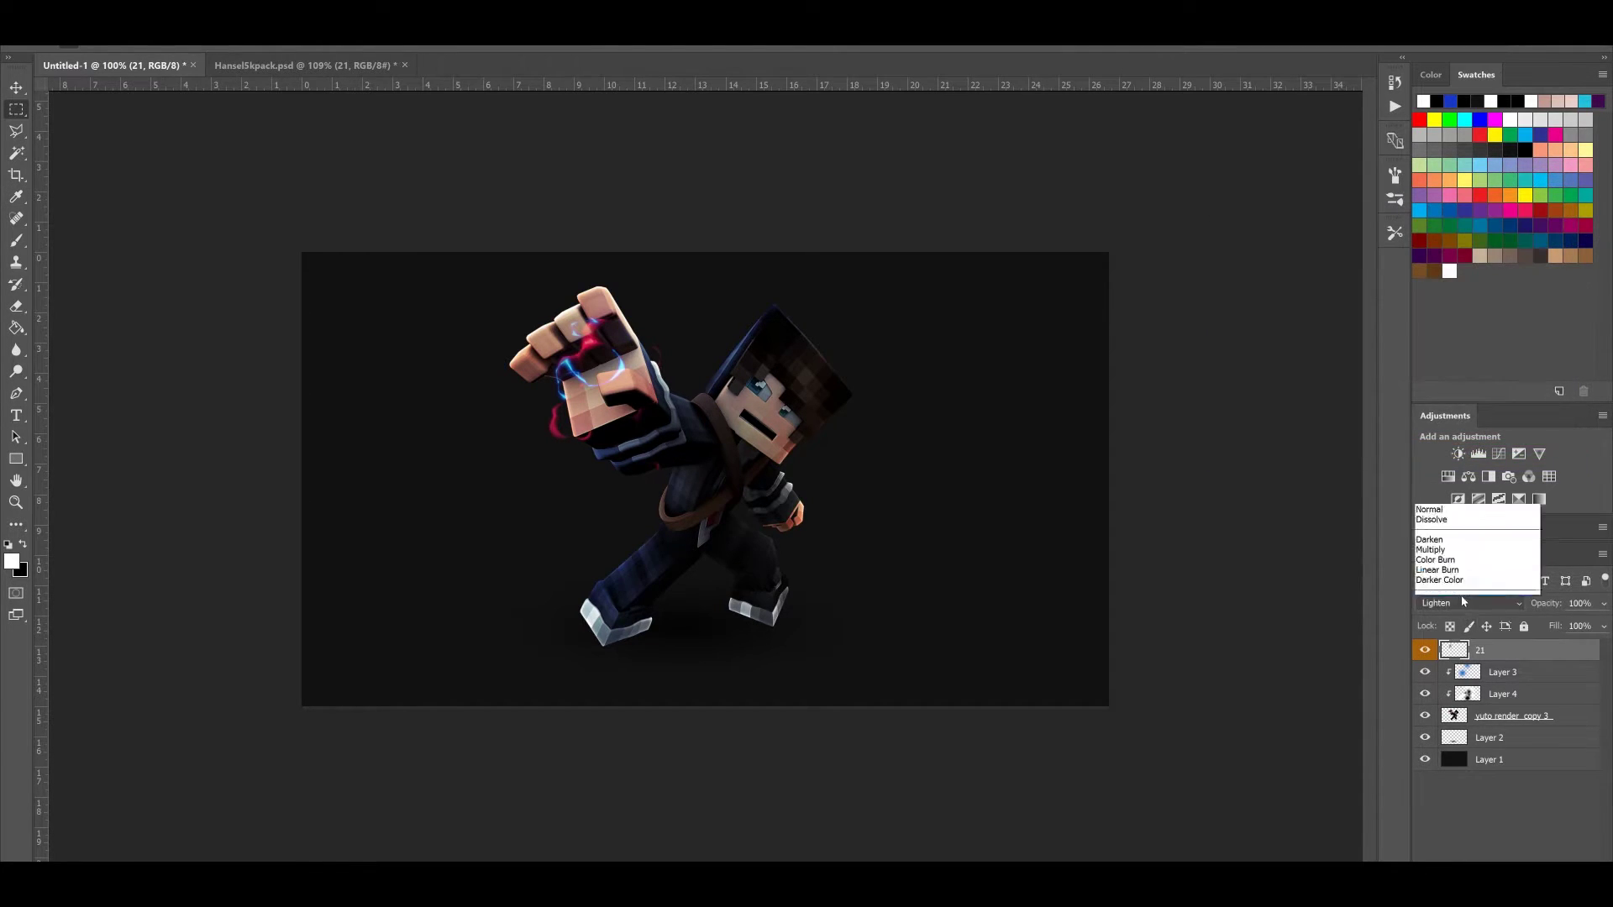
pyautogui.click(1483, 391)
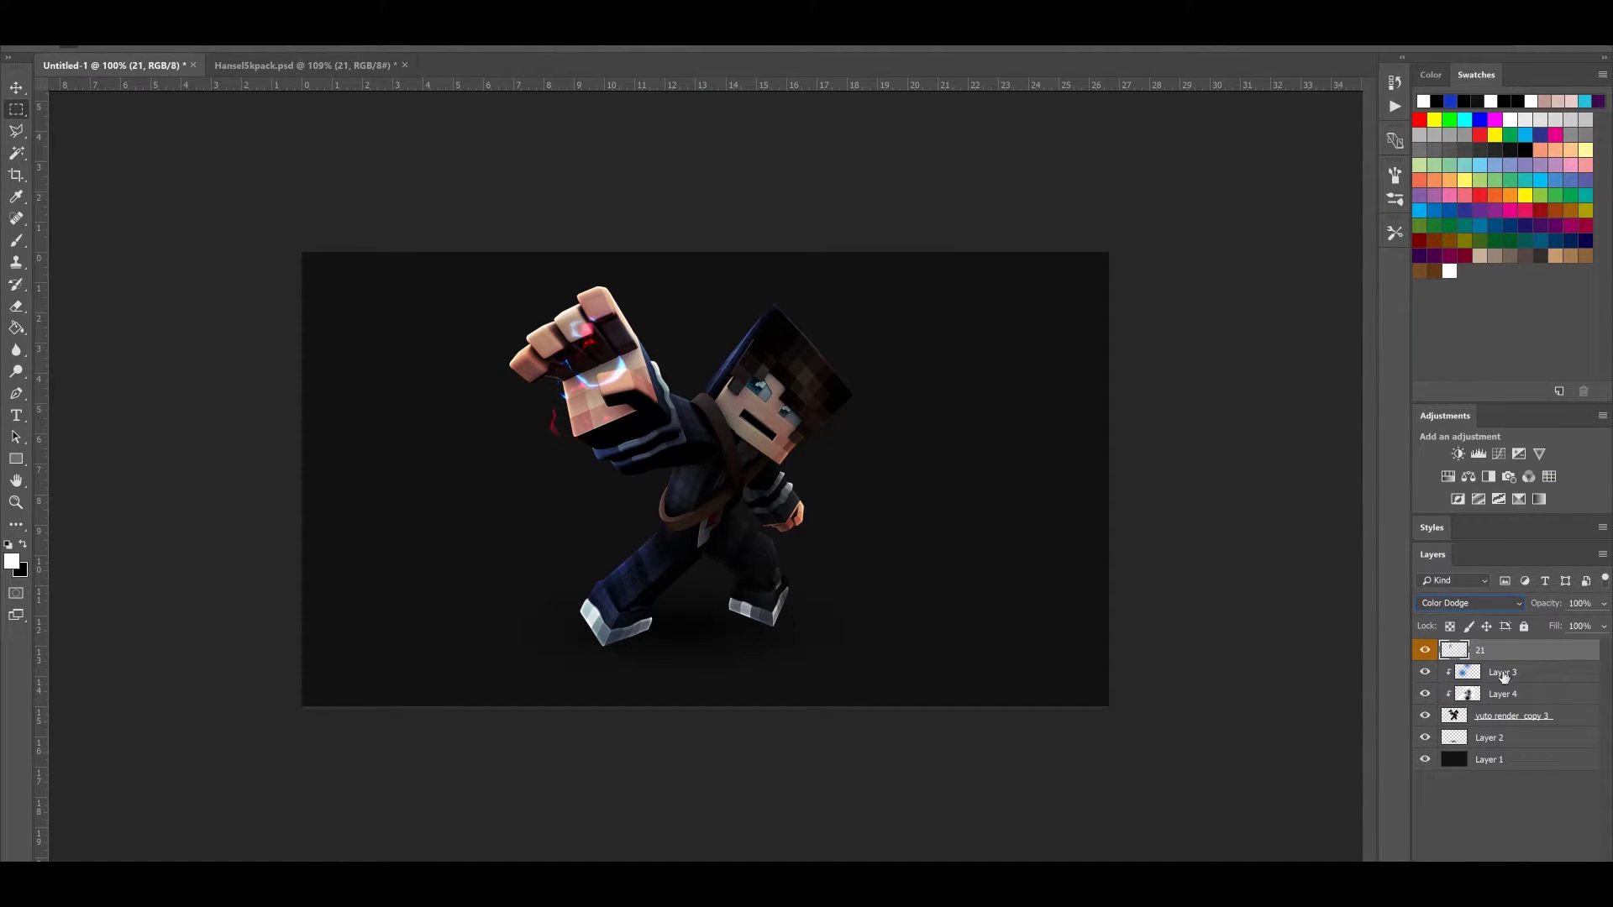
pyautogui.click(1471, 603)
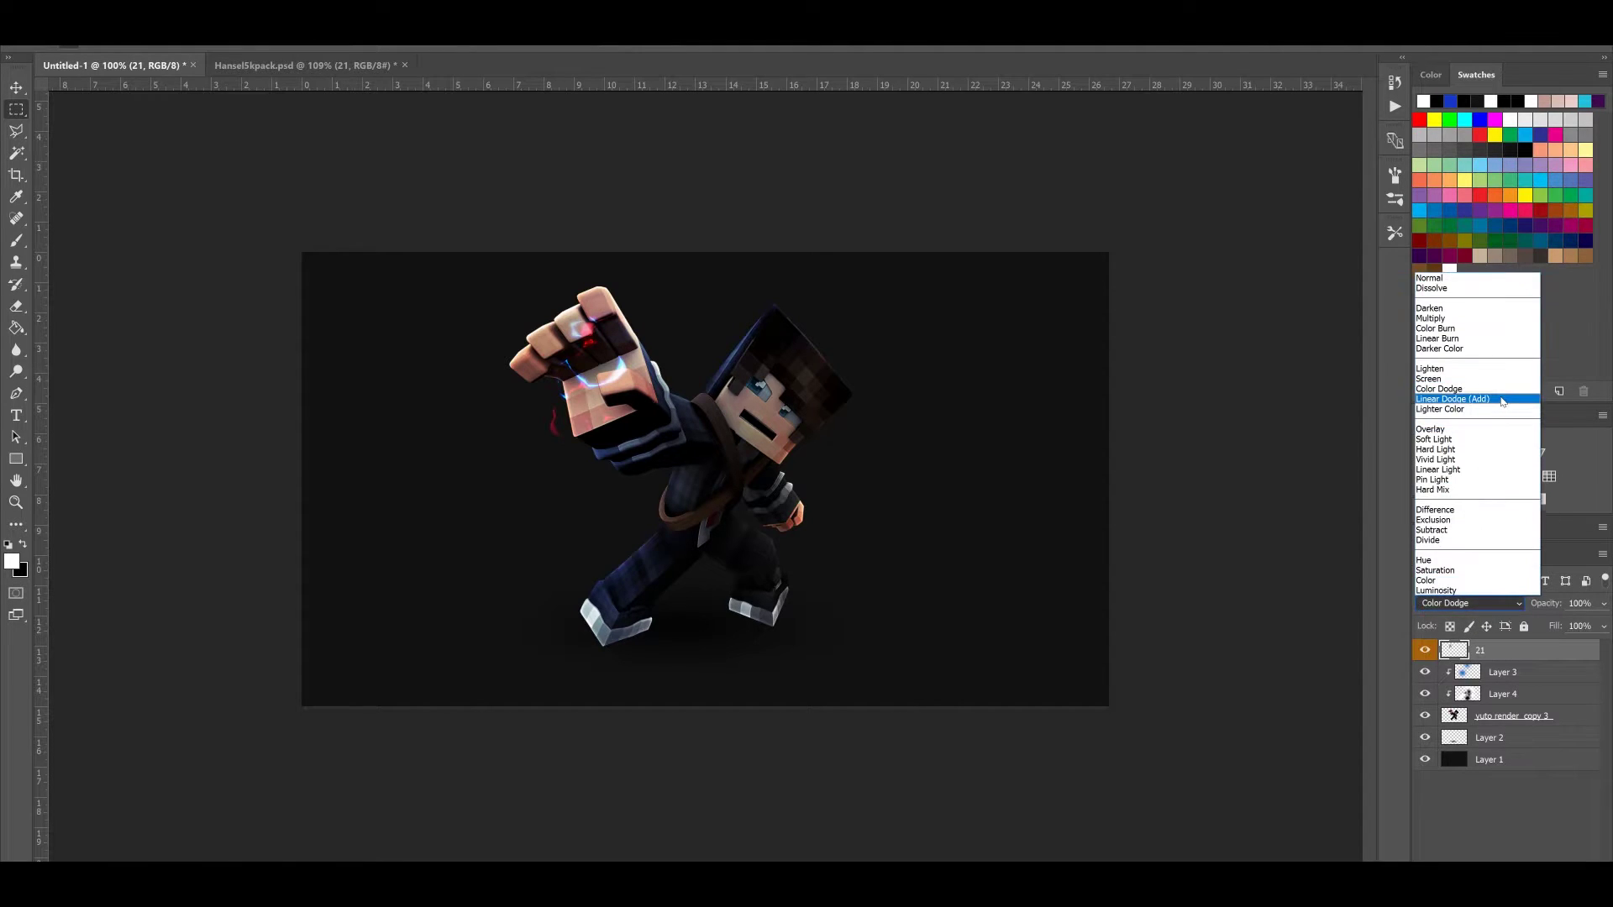
pyautogui.click(1483, 404)
pyautogui.click(1495, 605)
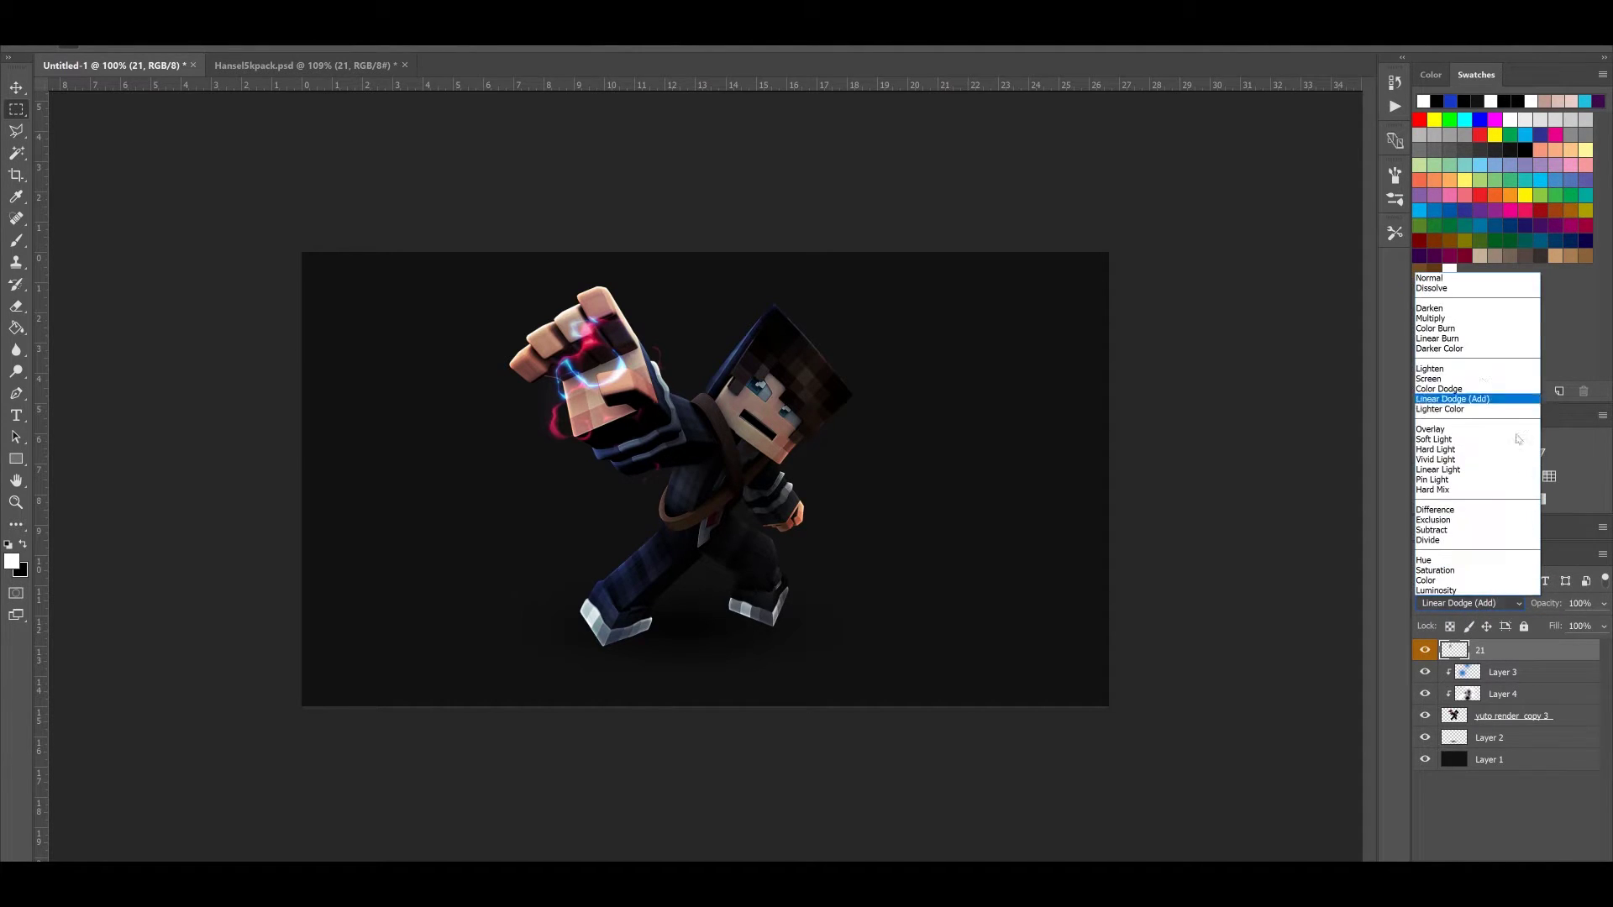
pyautogui.click(1473, 366)
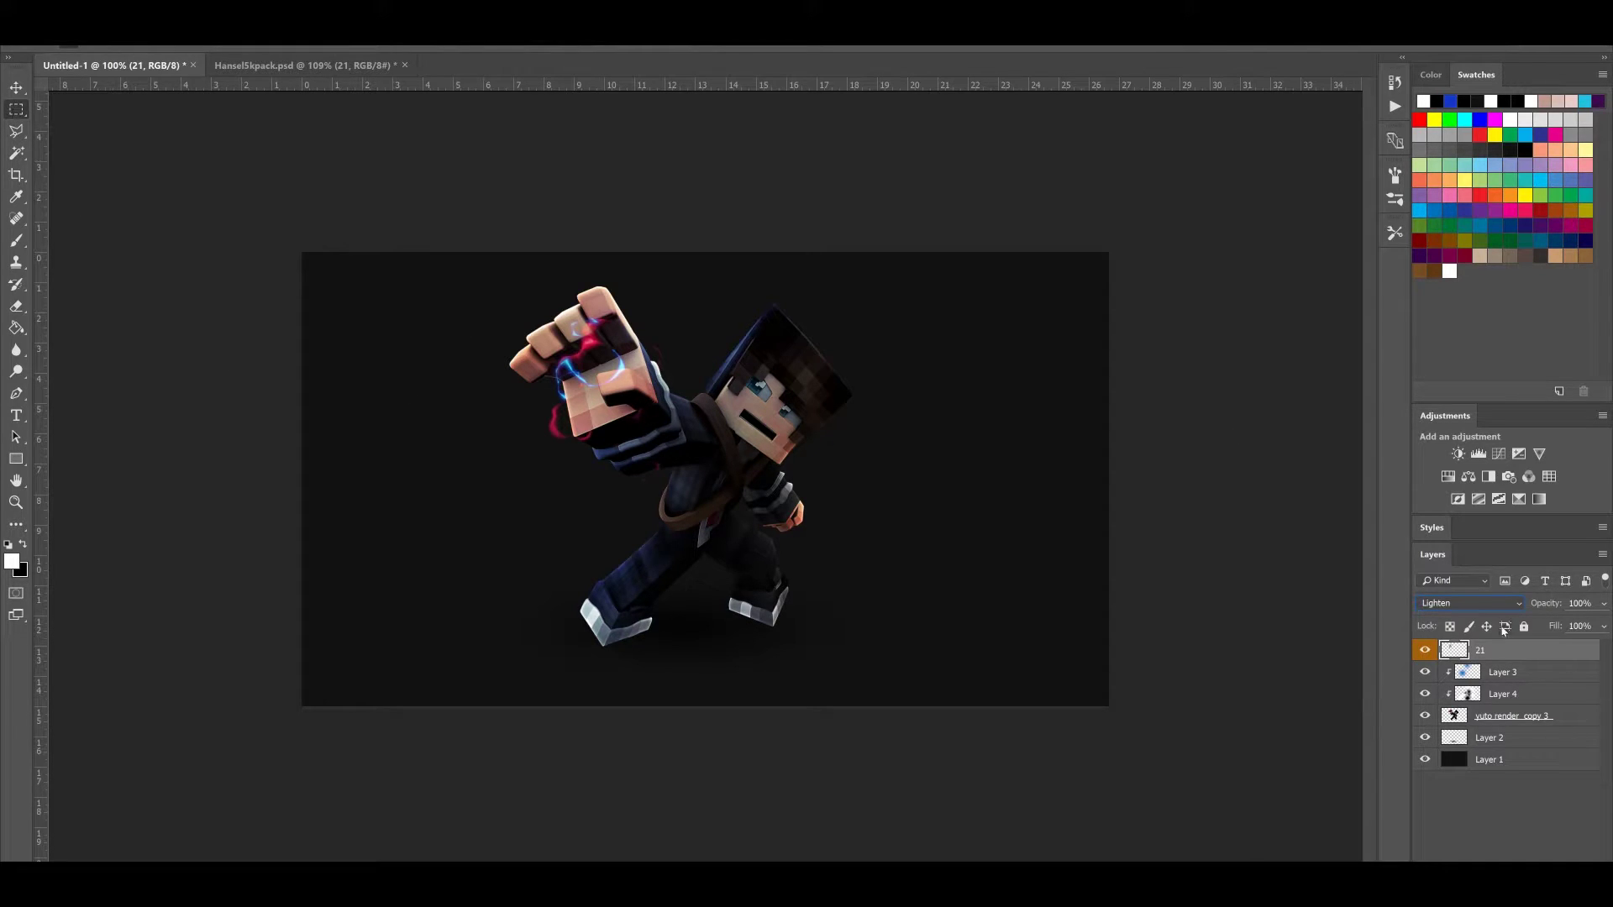
# Try layering a free-transformed duplicate of effect layer 21 over the raised hand and delete that duplicate
pyautogui.click(14, 89)
pyautogui.hotkey('ctrl', 'j')
pyautogui.hotkey('ctrl', 't')
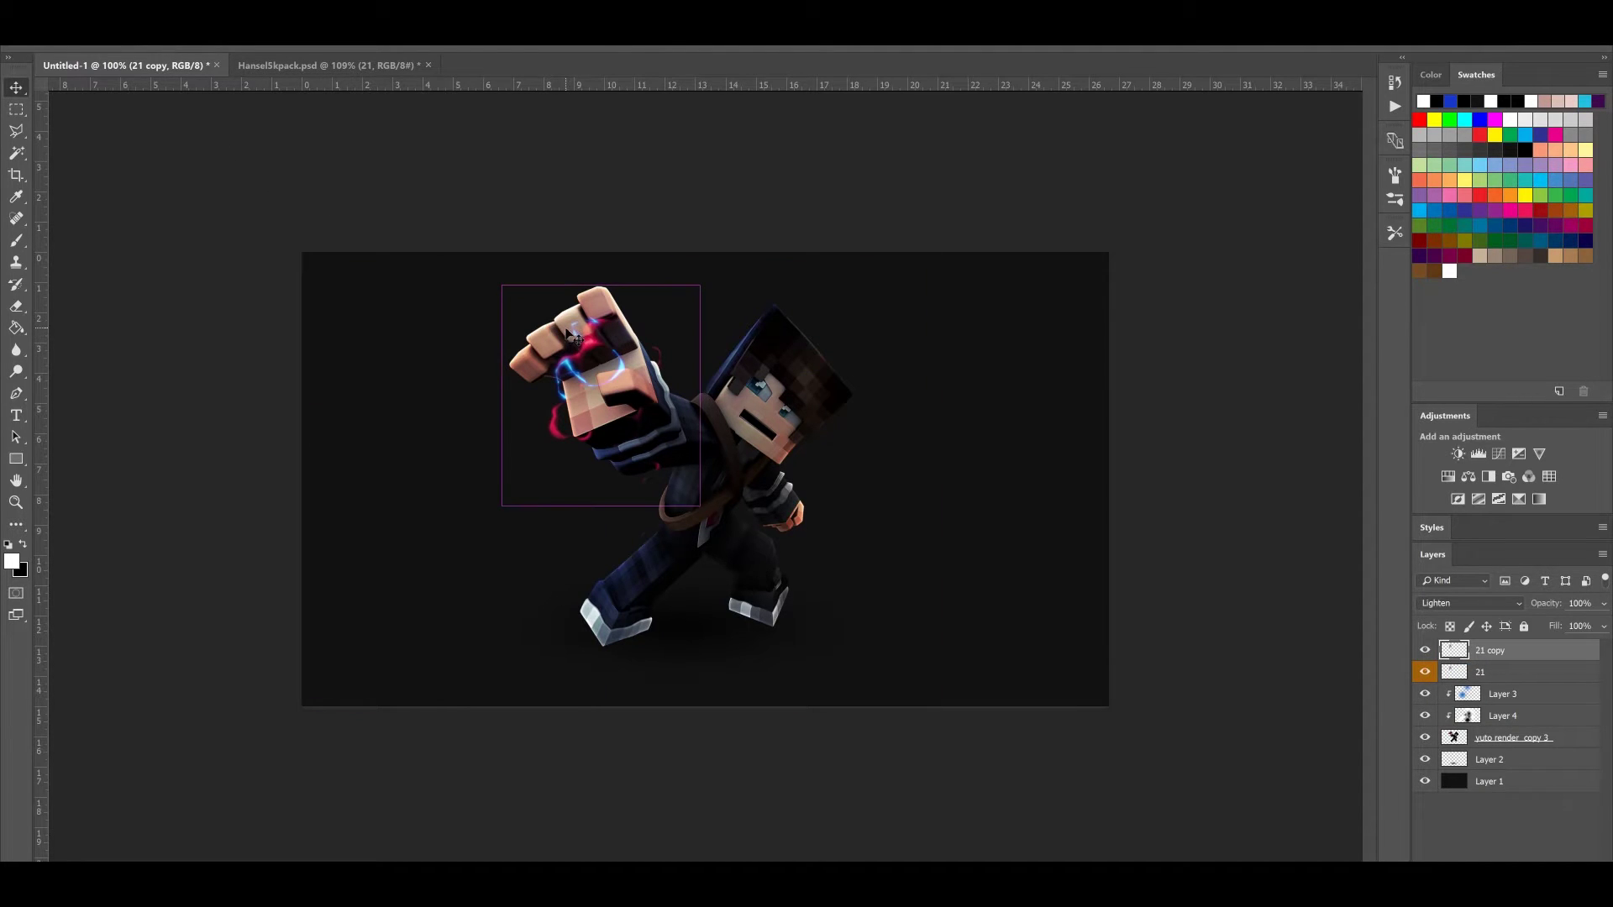
pyautogui.moveTo(633, 365); pyautogui.dragTo(662, 381)
pyautogui.moveTo(832, 447); pyautogui.dragTo(826, 476)
pyautogui.moveTo(637, 394); pyautogui.dragTo(637, 400)
pyautogui.press('Return')
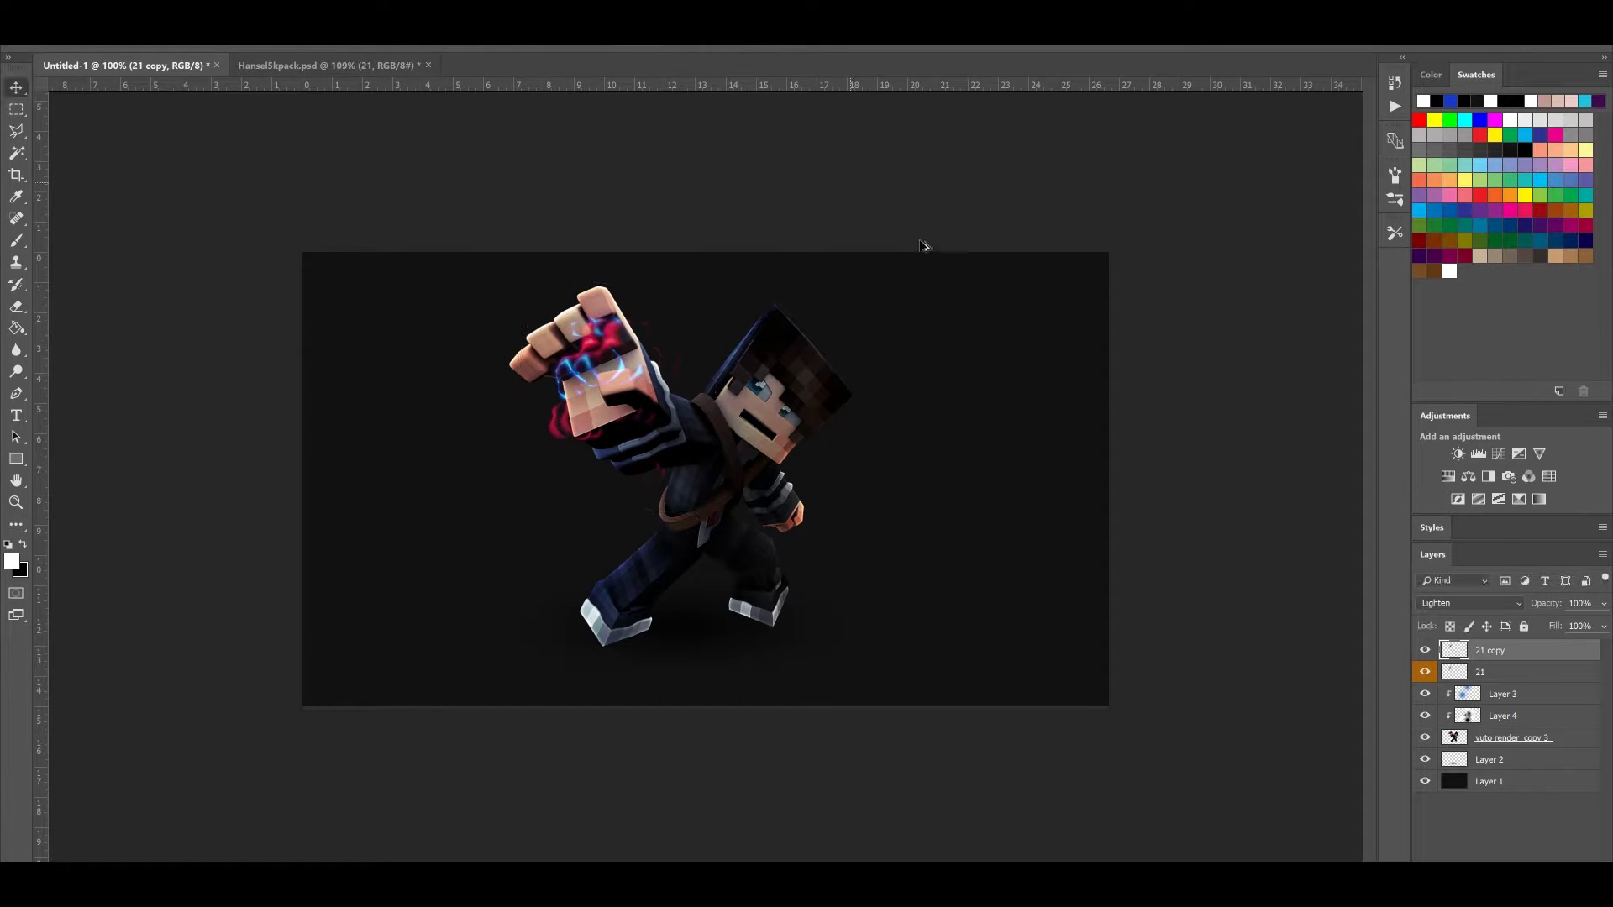
pyautogui.scroll(5, 824, 412)
pyautogui.scroll(-6, 1030, 453)
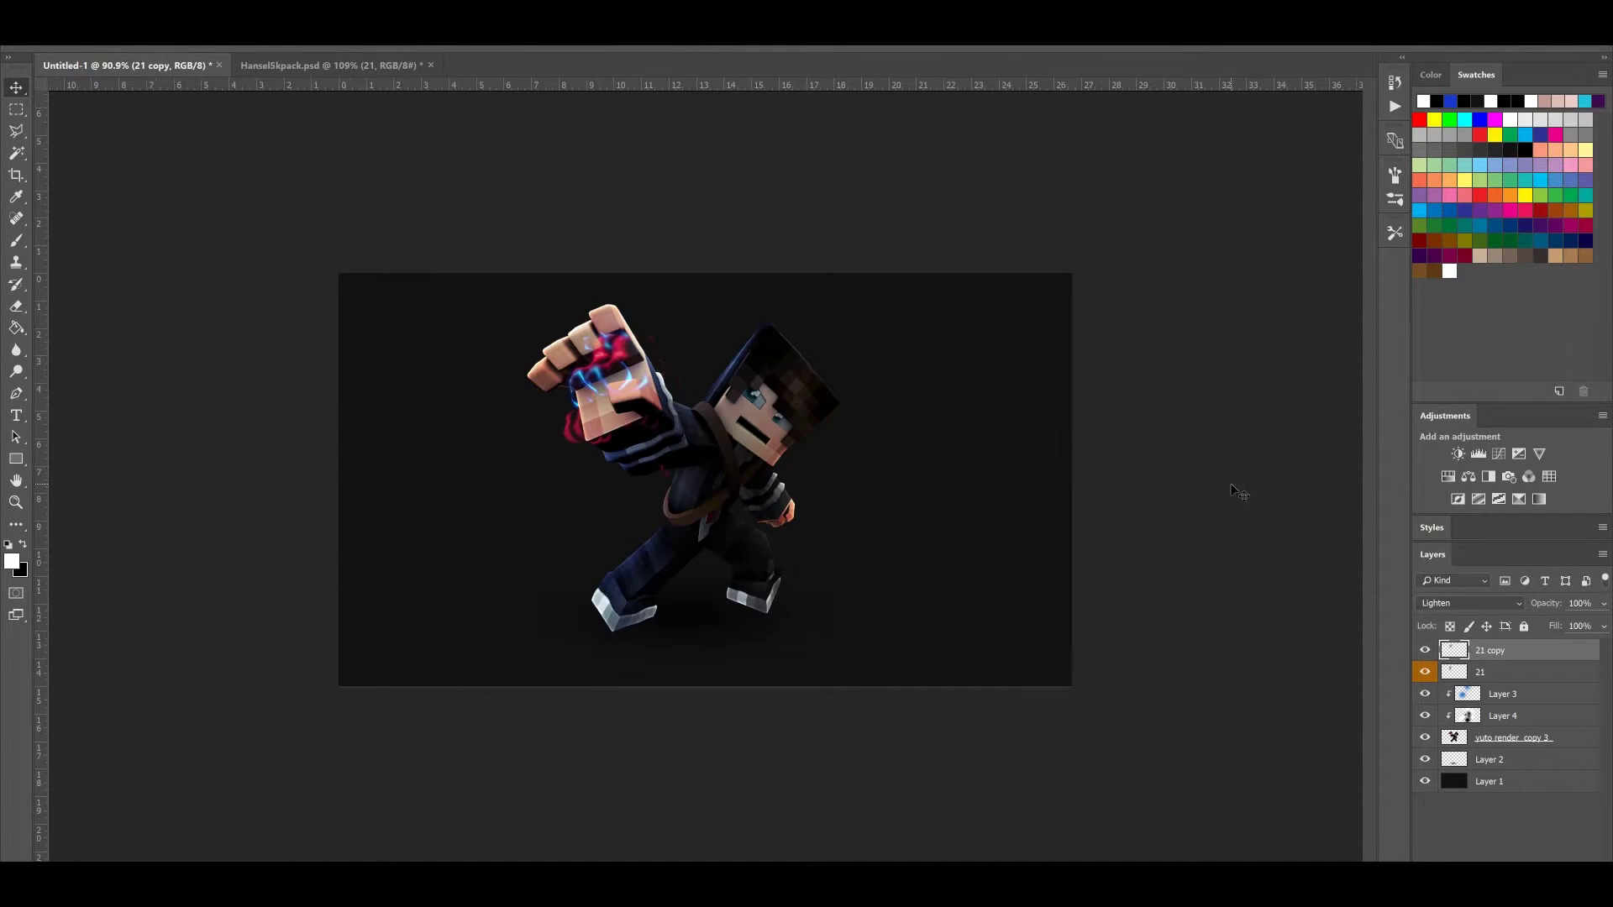
pyautogui.press('Delete')
# Duplicate effect layer 21 in place and set both the copy and the original to Linear Dodge (Add)
pyautogui.hotkey('ctrl', 'j')
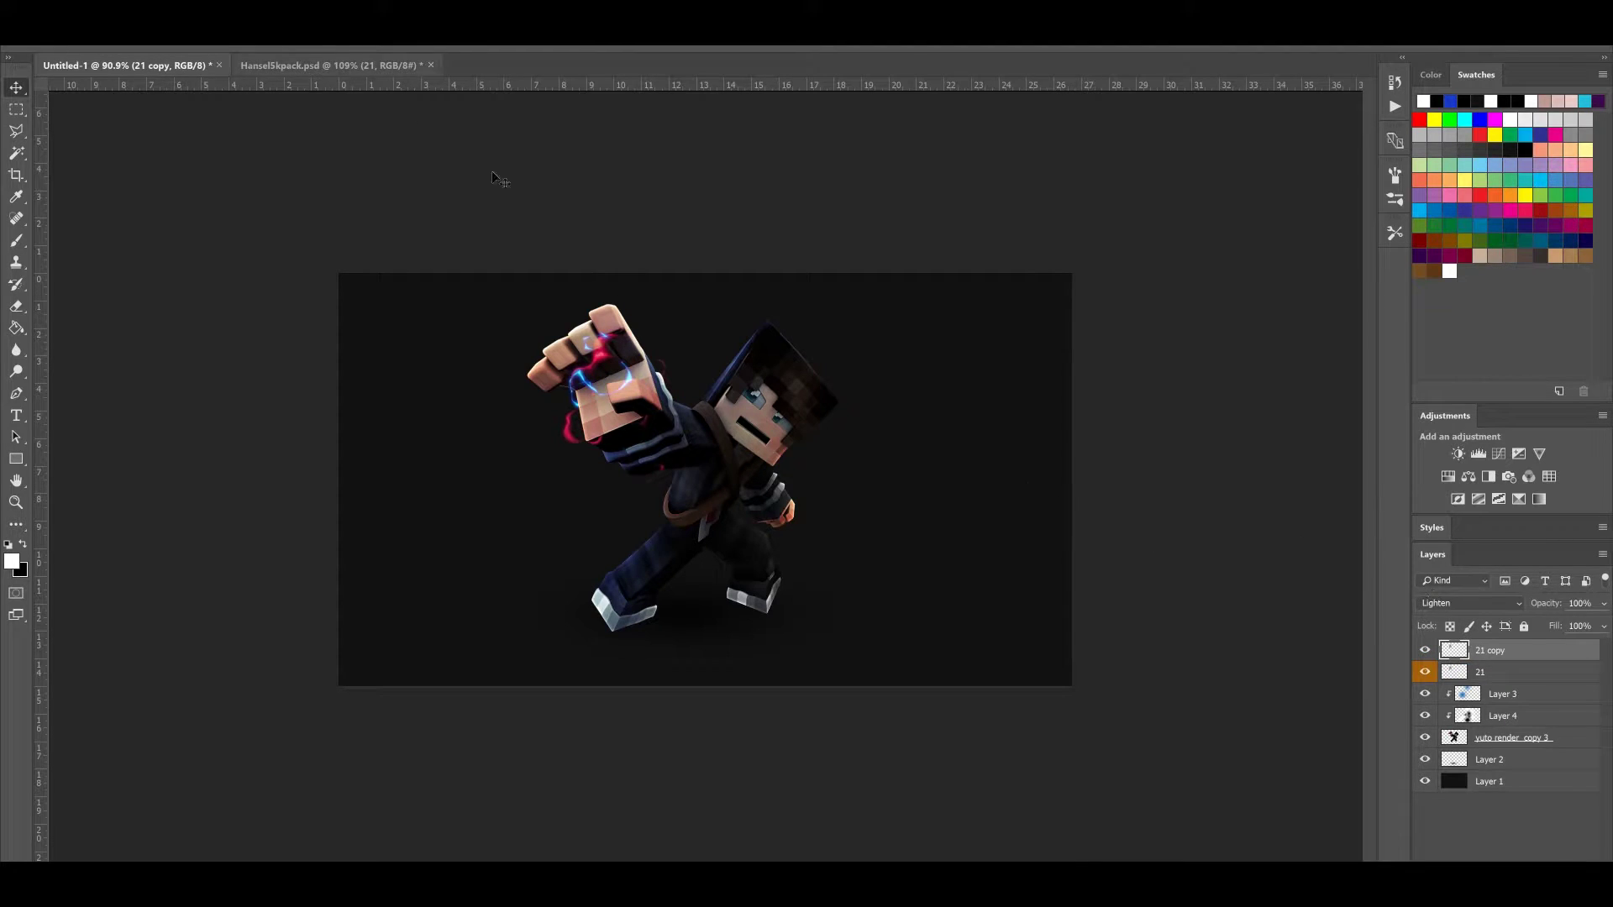
pyautogui.click(1446, 603)
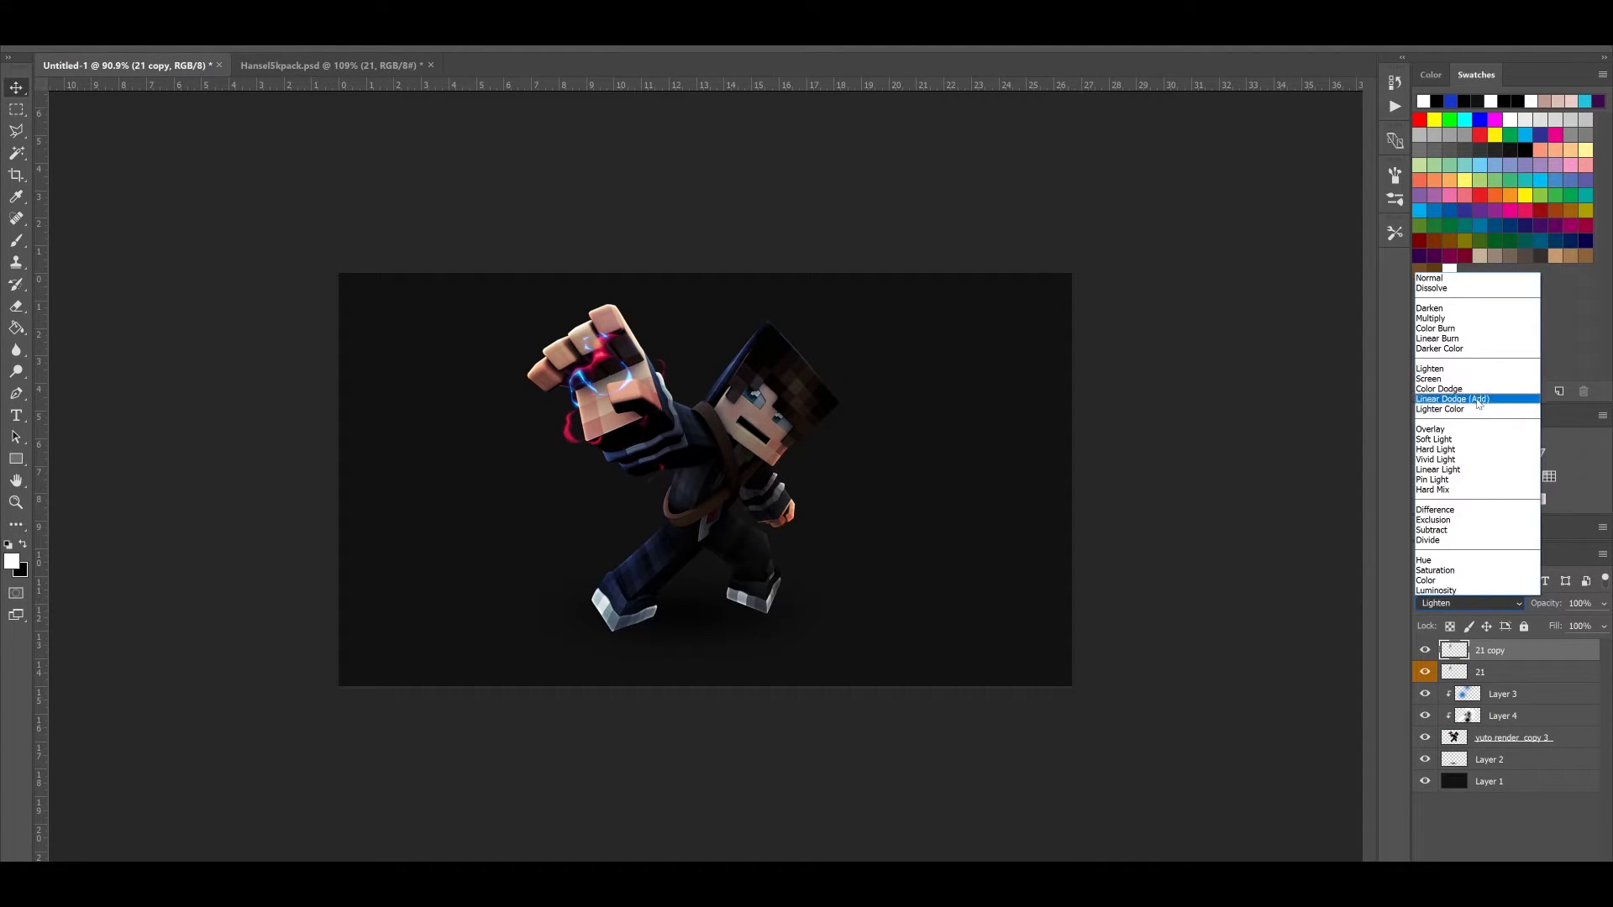
pyautogui.click(1462, 393)
pyautogui.click(1479, 673)
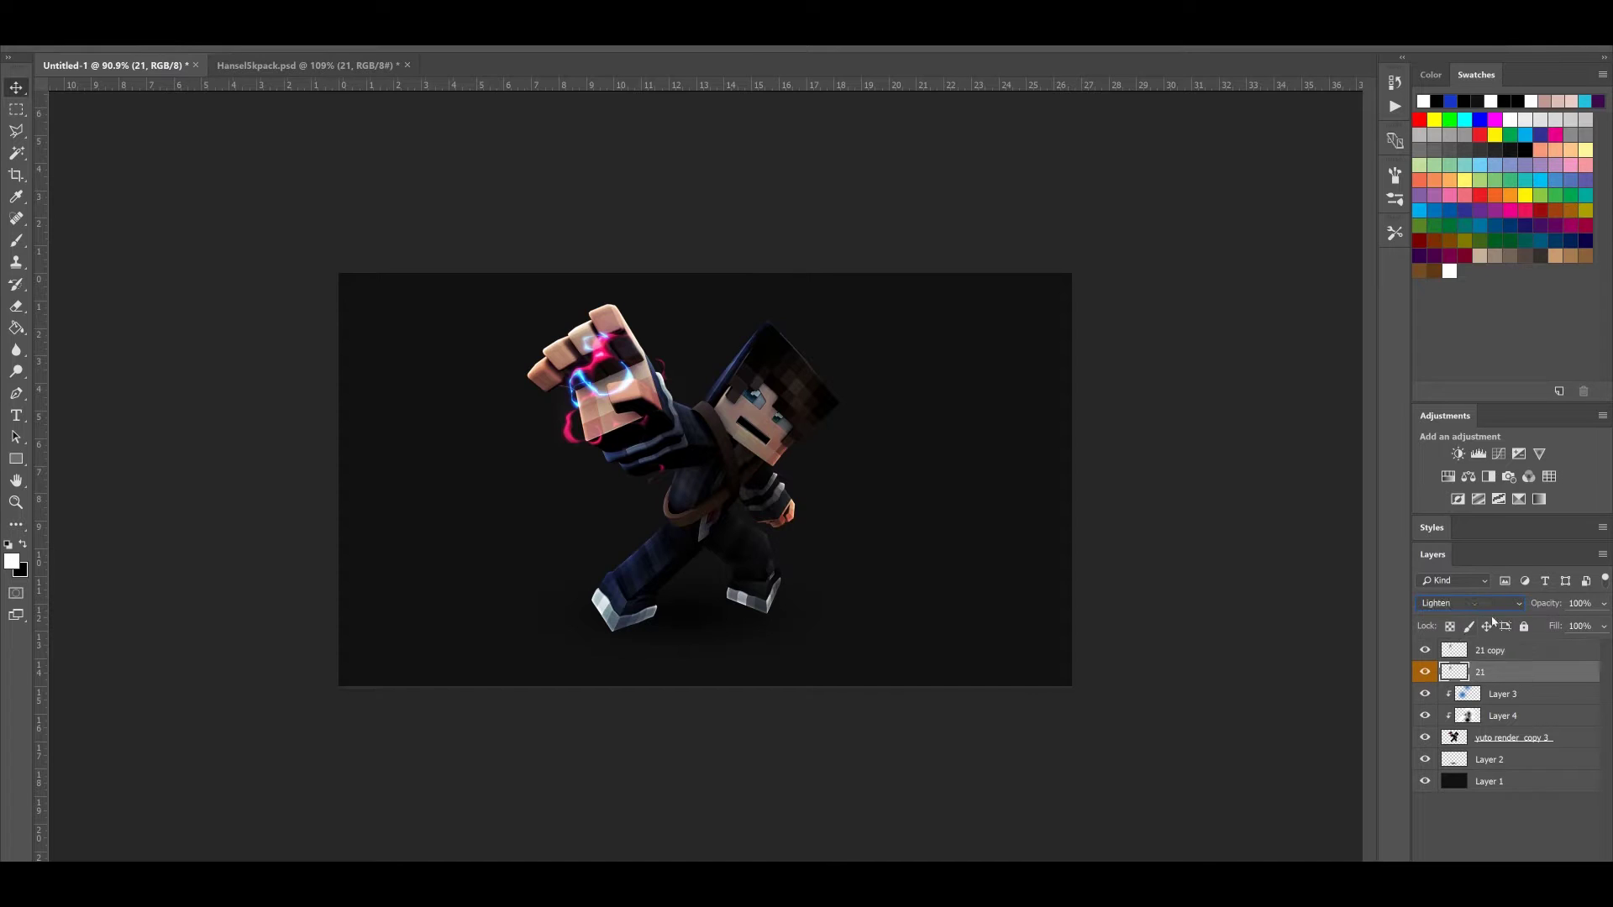
pyautogui.click(1460, 605)
pyautogui.click(1462, 393)
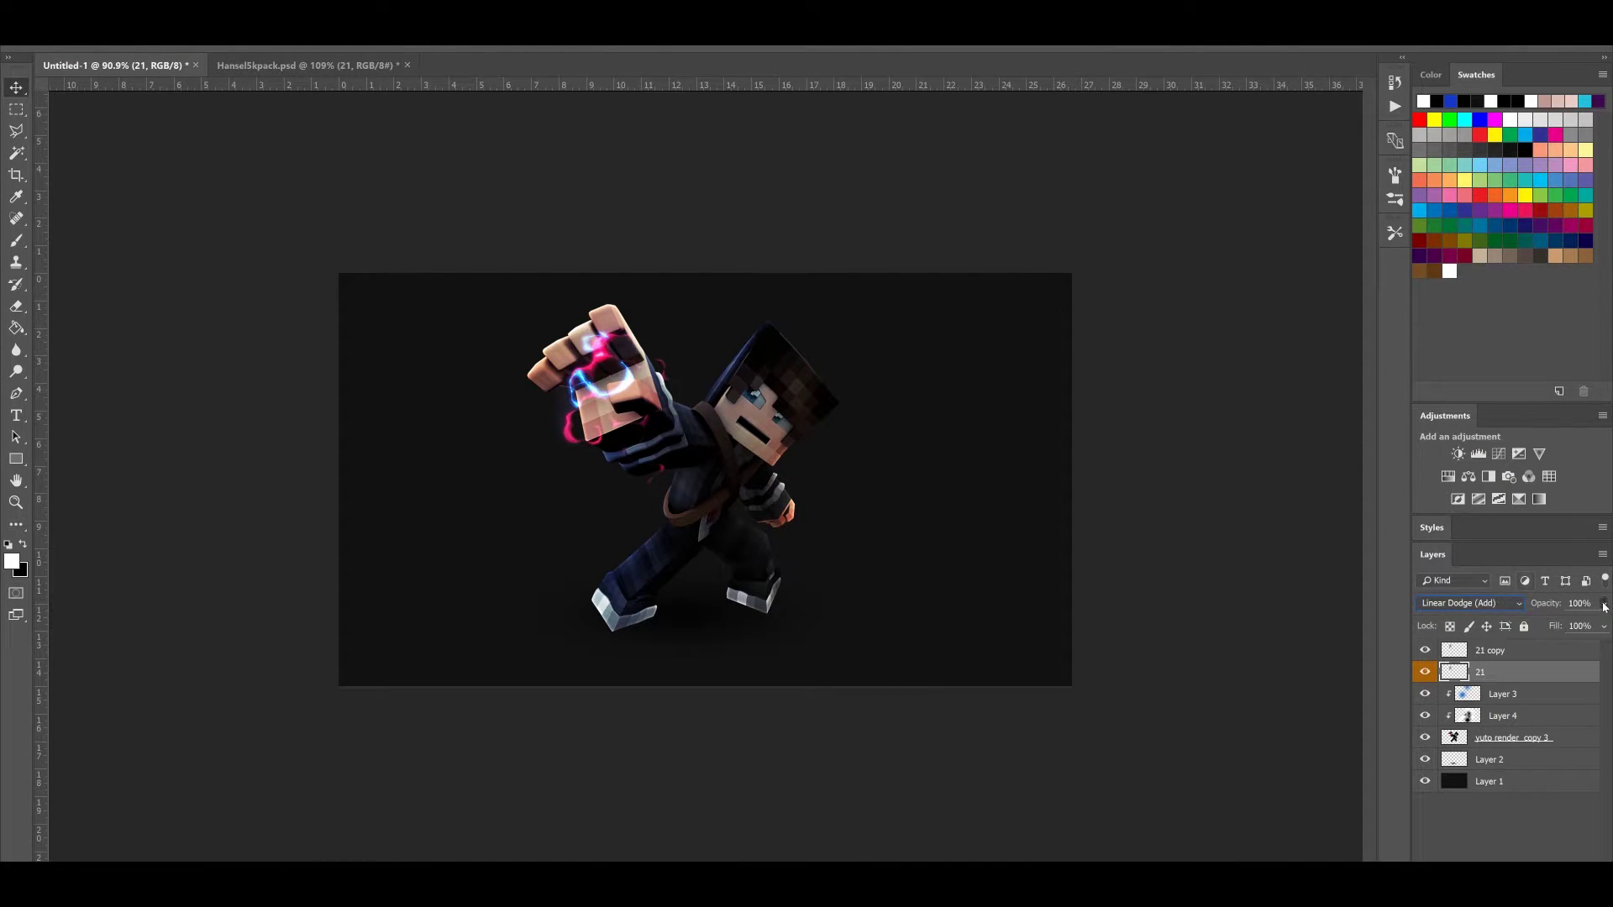
# Lower the opacity of layer 21 copy to 59%
pyautogui.click(1527, 650)
pyautogui.click(1603, 603)
pyautogui.moveTo(1600, 625); pyautogui.dragTo(1568, 633)
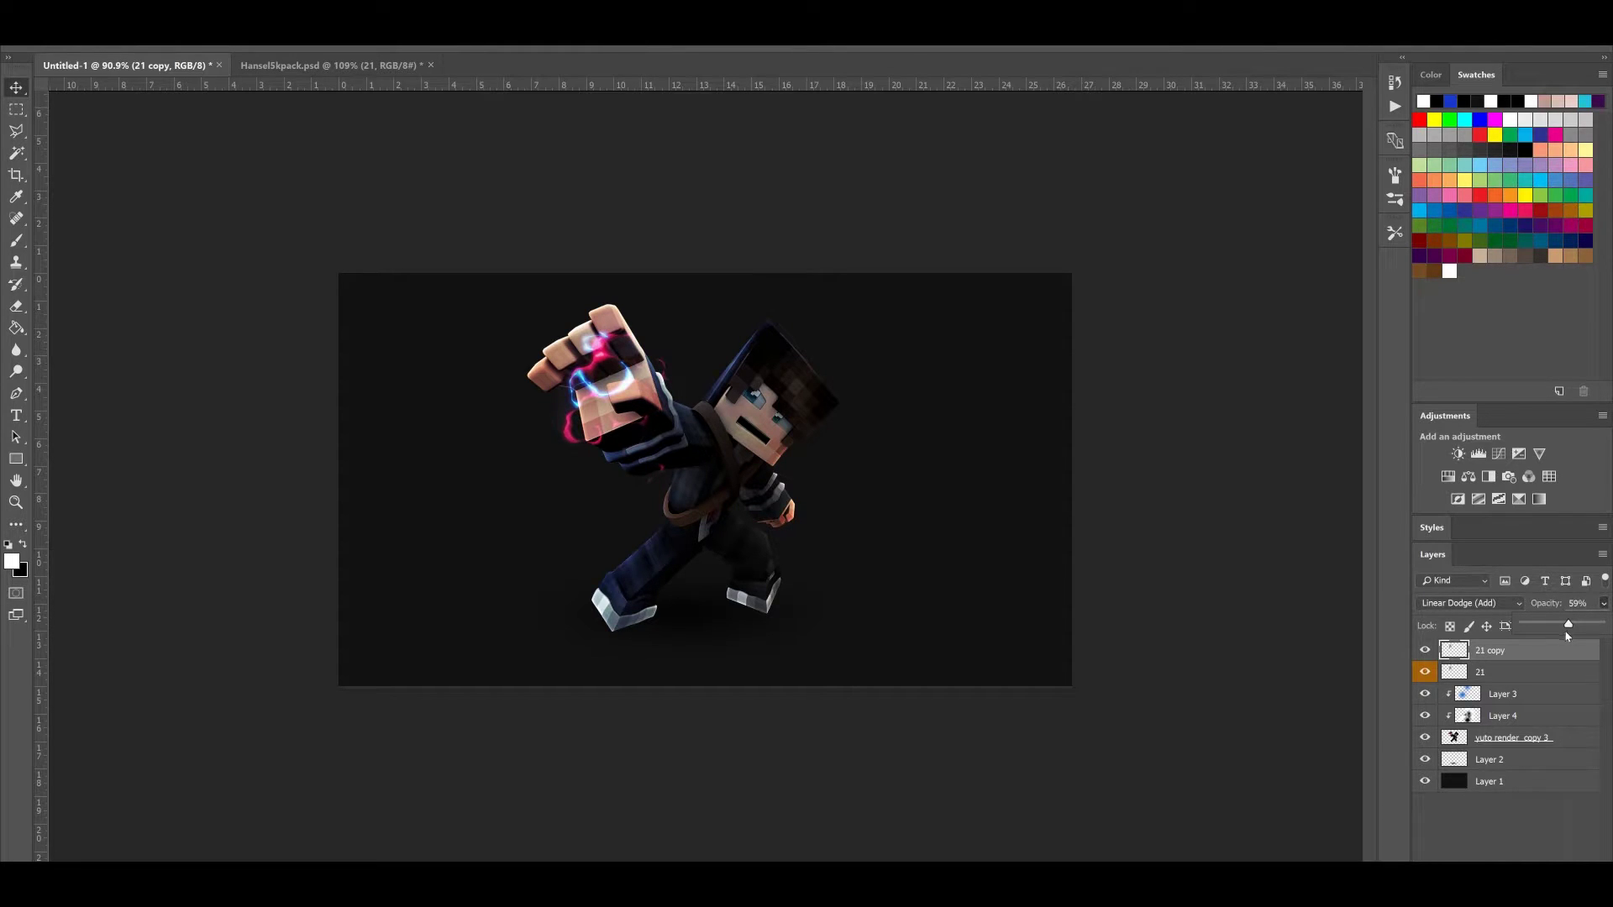
# Merge layers 21 copy and 21, and set the merged layer's blend mode to Linear Dodge (Add)
pyautogui.keyDown('shift'); pyautogui.click(1492, 671); pyautogui.keyUp('shift')
pyautogui.hotkey('ctrl', 'e')
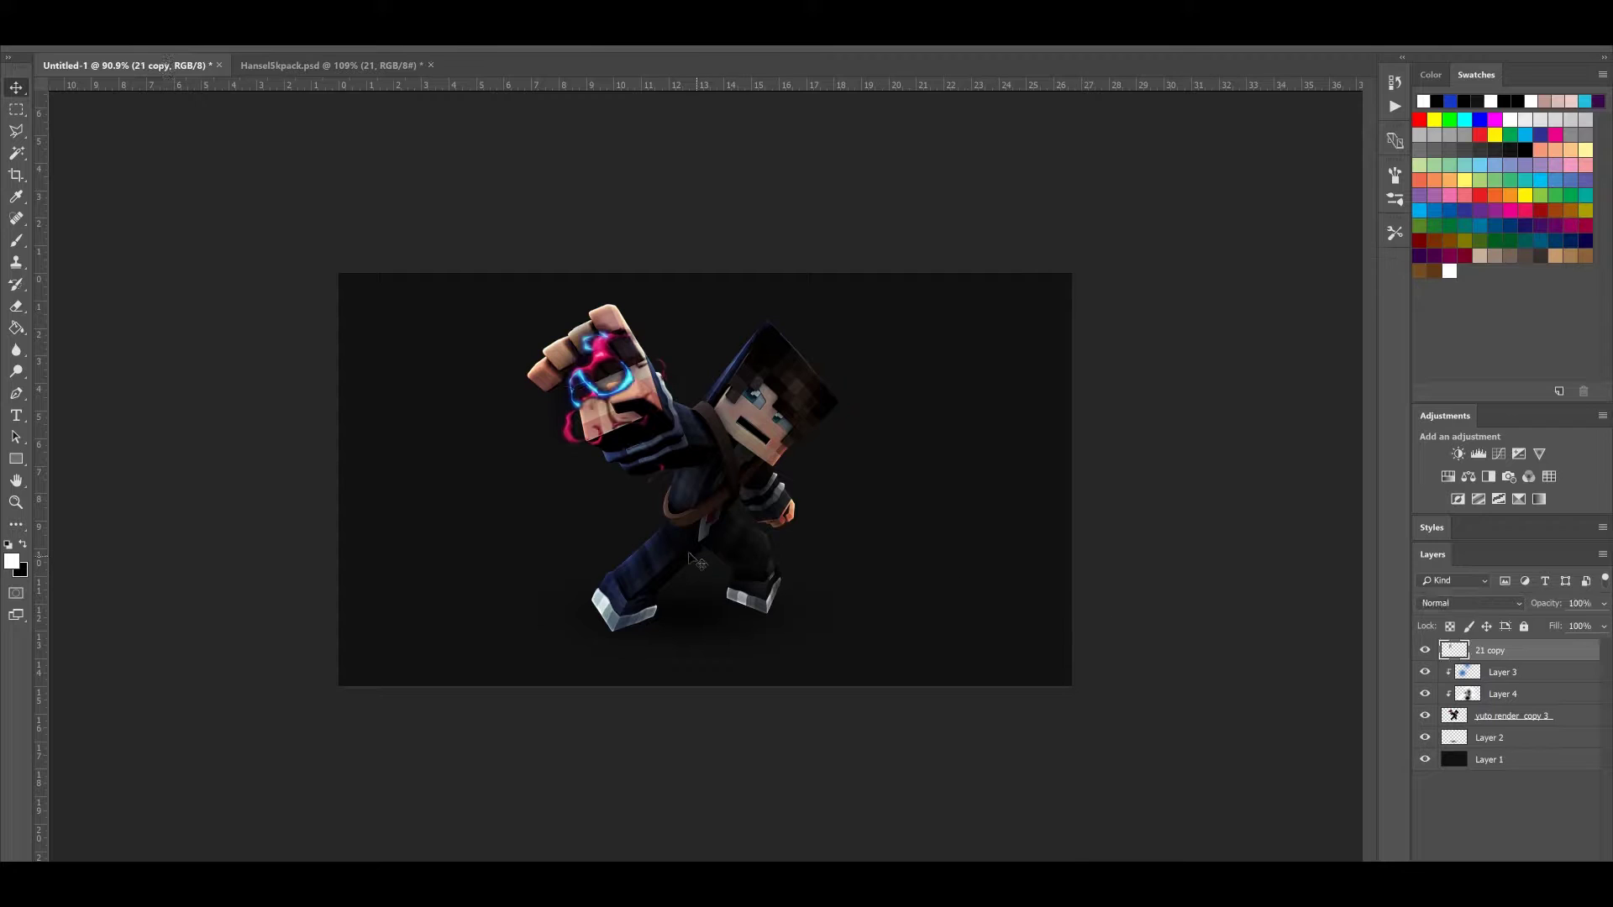
pyautogui.click(1445, 601)
pyautogui.click(1479, 400)
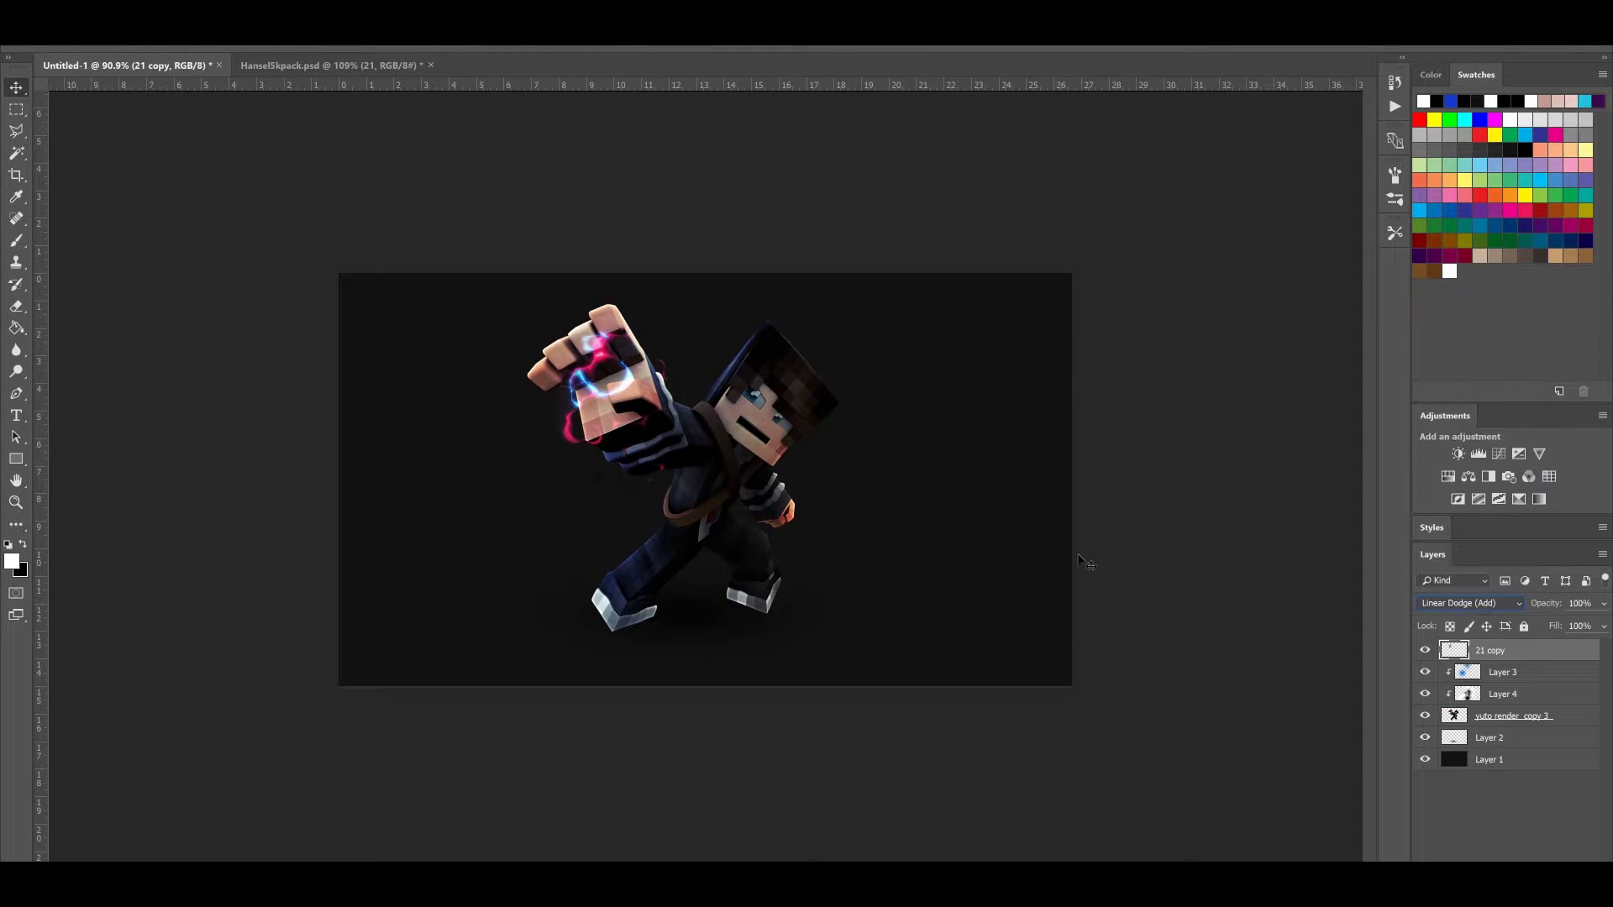
pyautogui.click(16, 109)
pyautogui.hotkey('ctrl', '0')
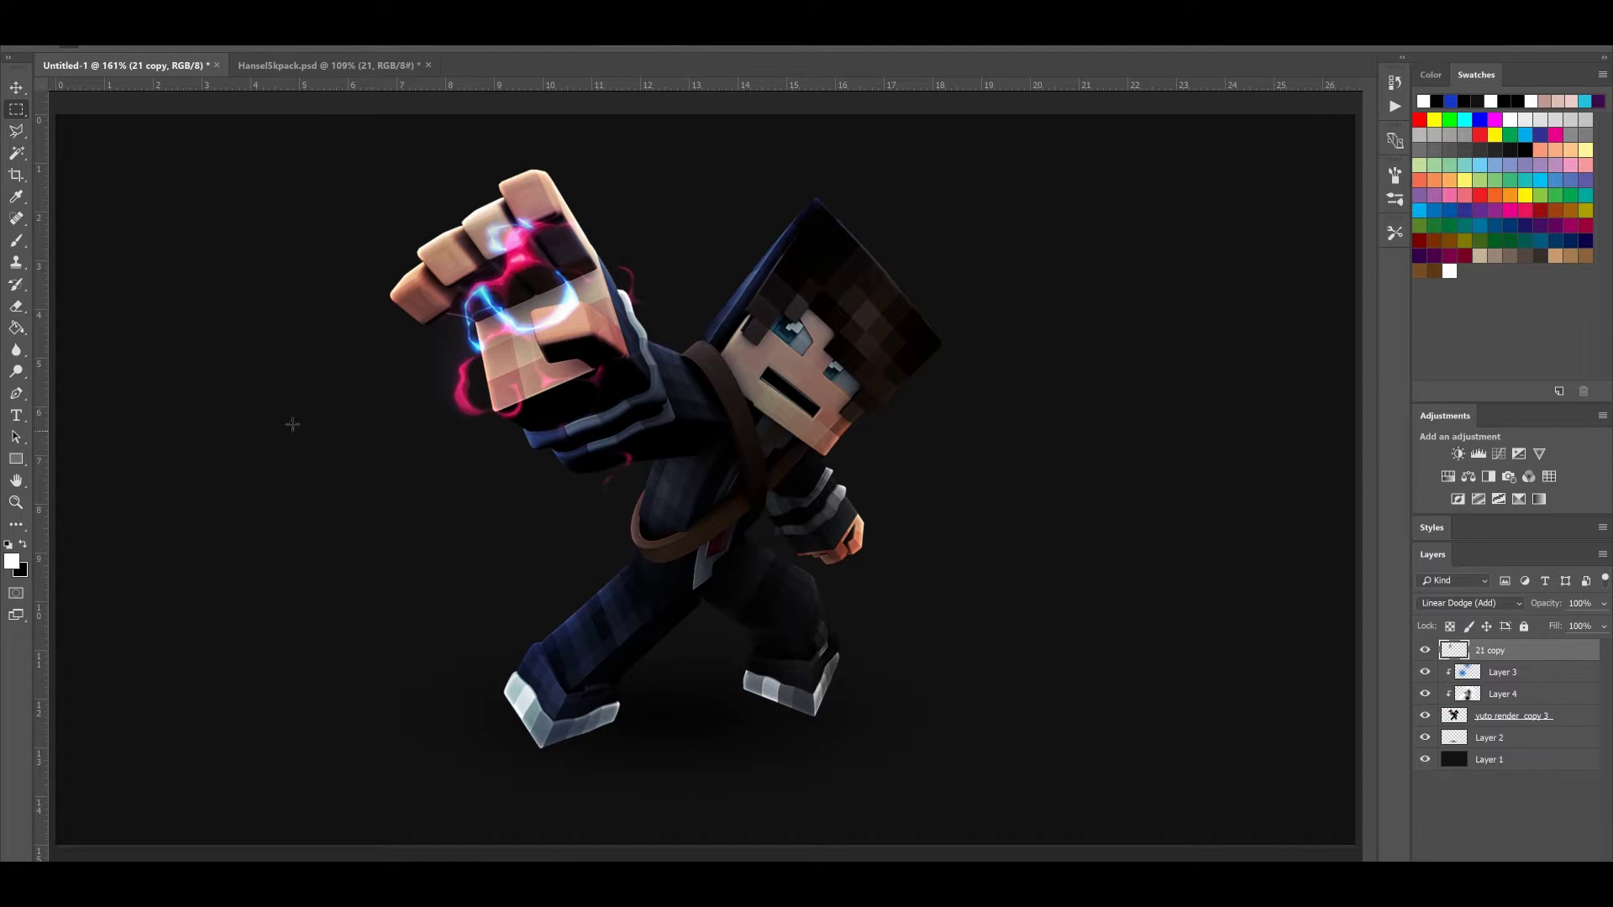
pyautogui.hotkey('ctrl', 'u')
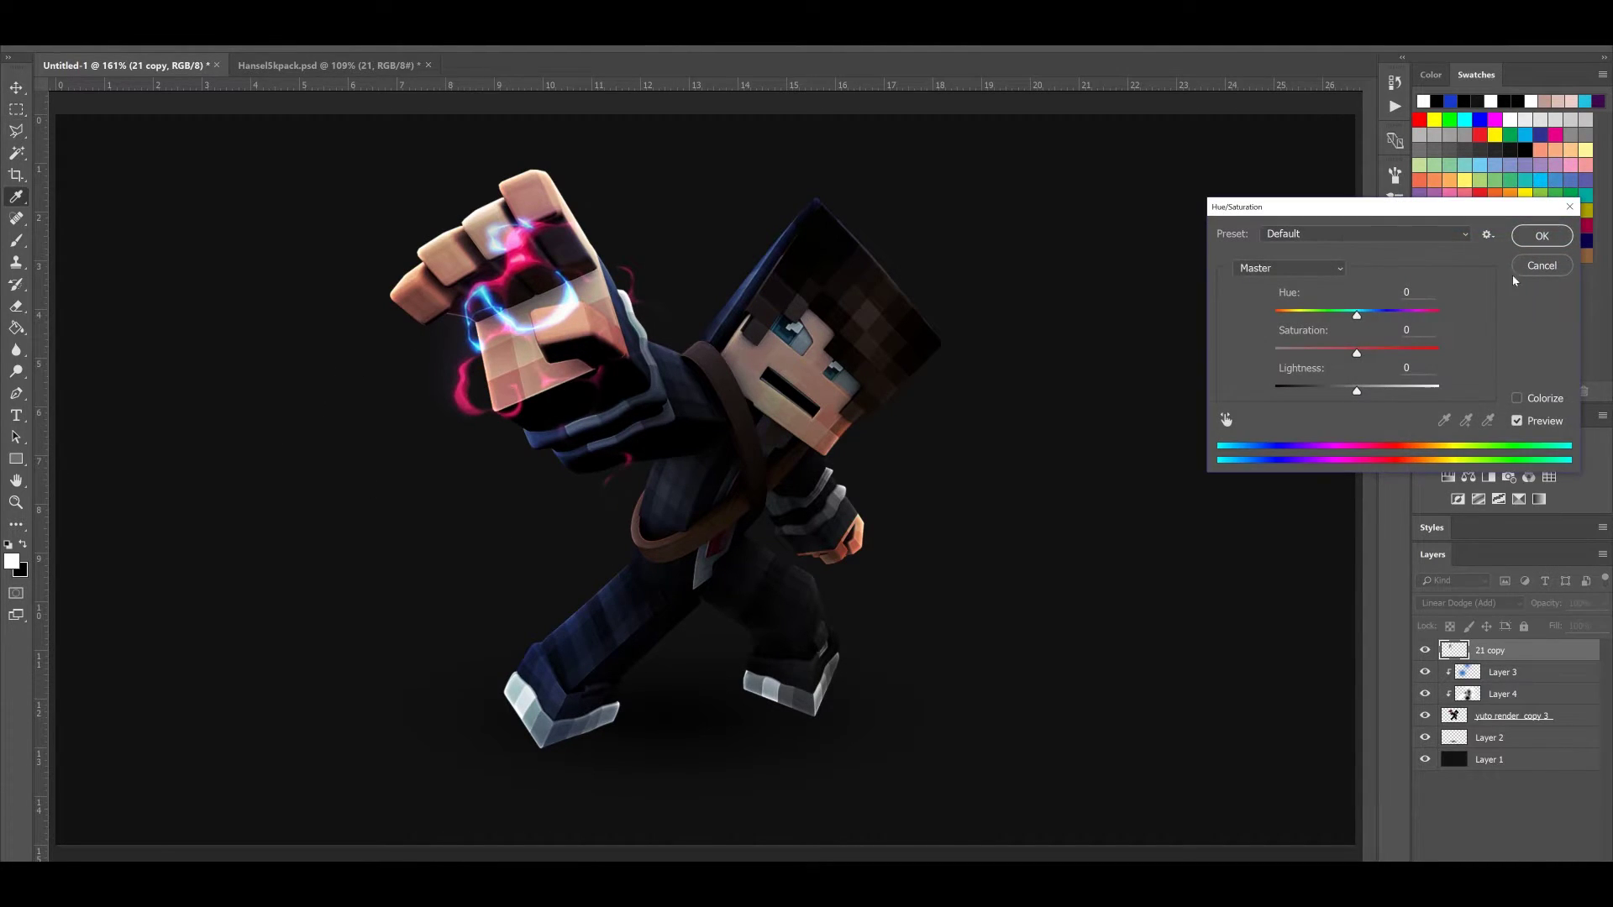
pyautogui.click(1522, 267)
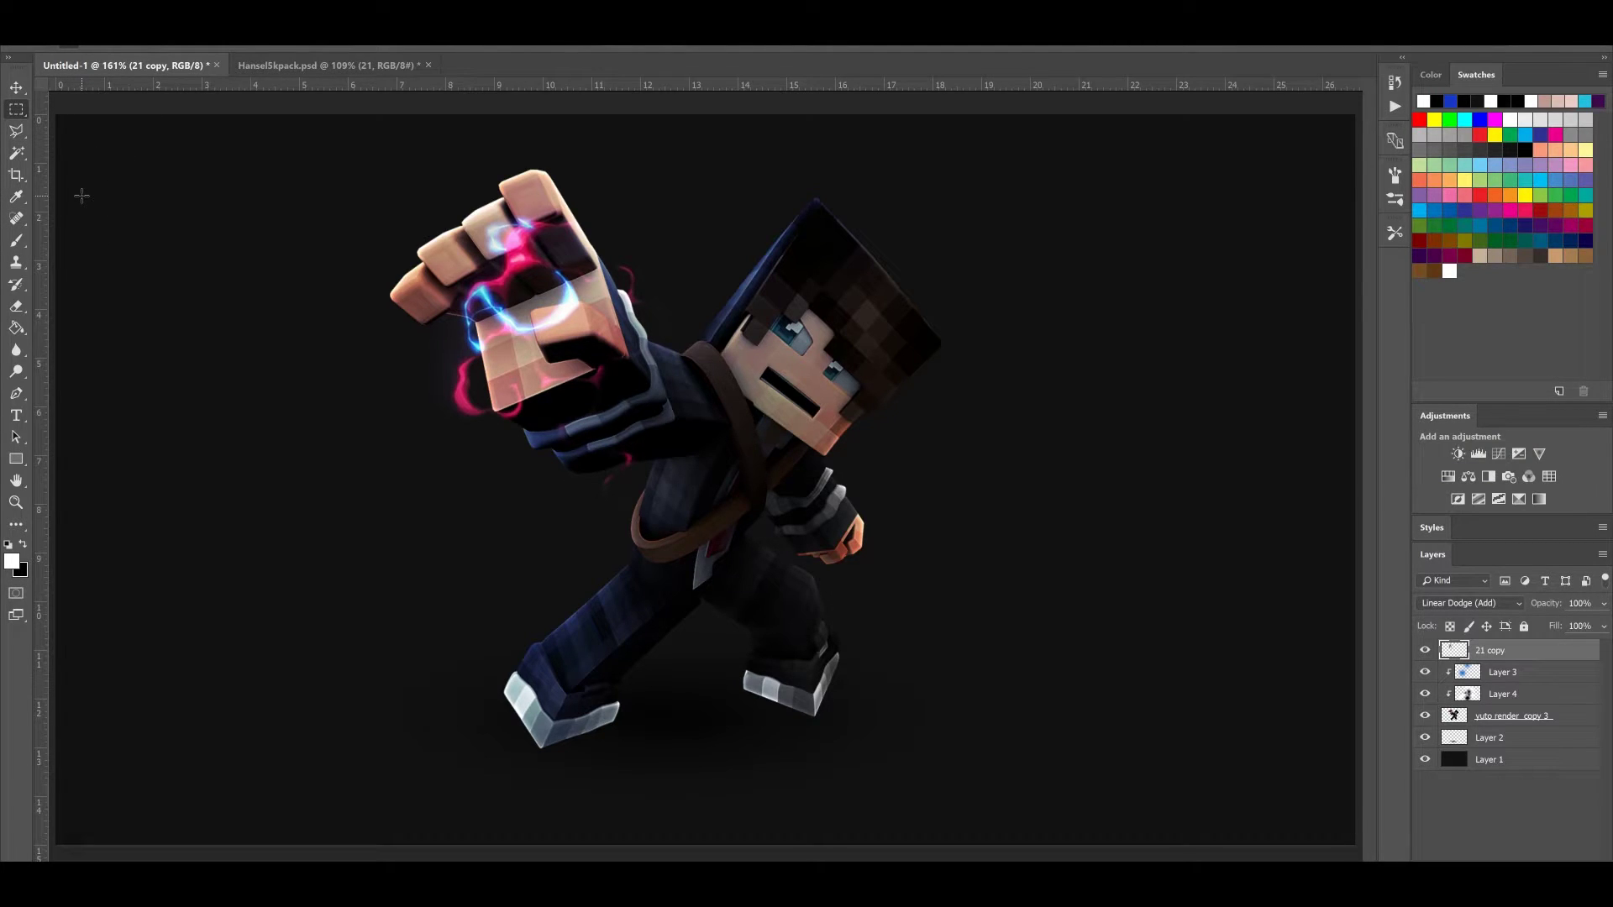
# Outline the lower part of the energy effect around the palm and wrist with the Polygonal Lasso and copy it to a new layer
pyautogui.click(16, 130)
pyautogui.scroll(1, 378, 296)
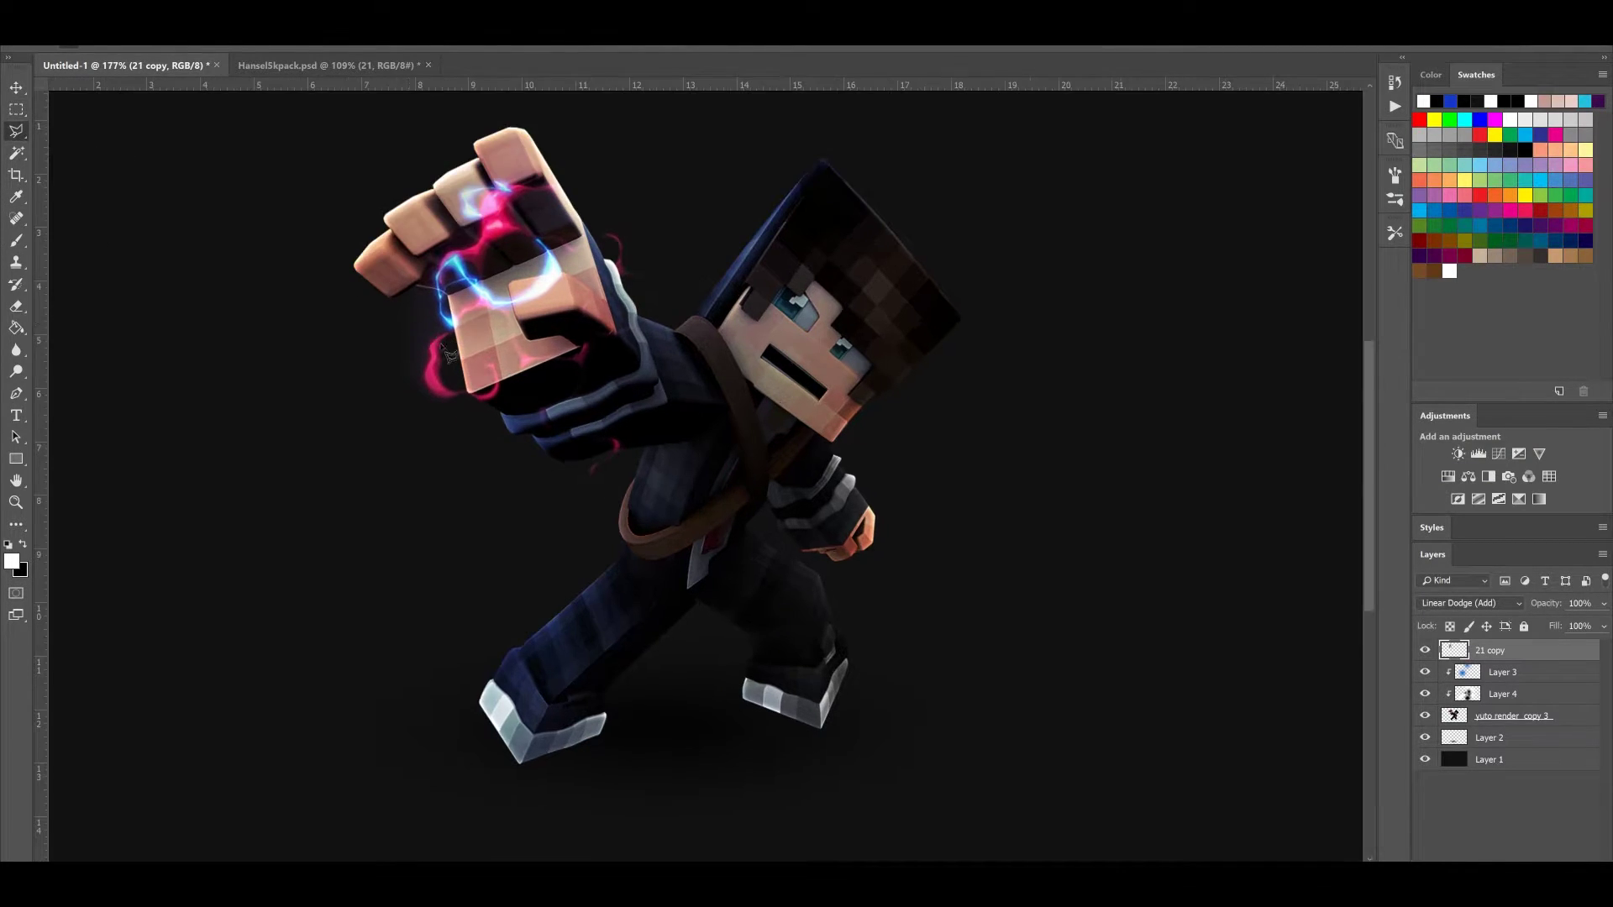
pyautogui.click(467, 332)
pyautogui.click(471, 337)
pyautogui.click(484, 338)
pyautogui.click(485, 323)
pyautogui.click(480, 312)
pyautogui.click(560, 311)
pyautogui.click(594, 223)
pyautogui.click(652, 171)
pyautogui.click(786, 238)
pyautogui.click(677, 581)
pyautogui.click(329, 557)
pyautogui.click(289, 399)
pyautogui.click(441, 333)
pyautogui.hotkey('ctrl', 'j')
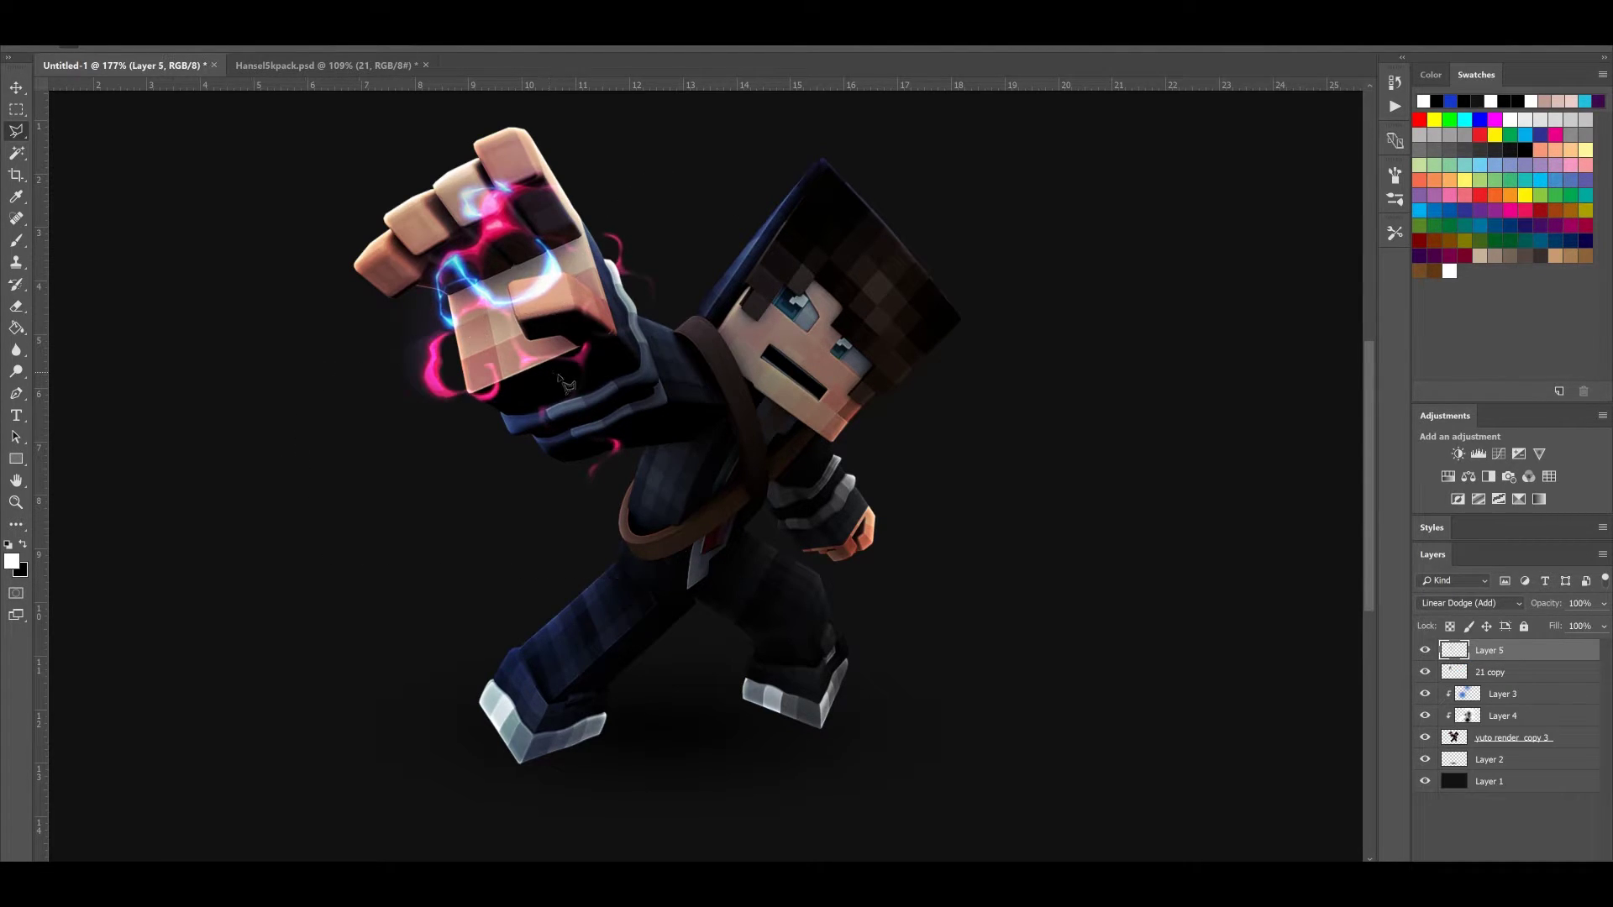
# Load Layer 5's pixels as a selection, delete that area from layer 21 copy and check the split by toggling Layer 5
pyautogui.rightClick(1453, 651)
pyautogui.click(1490, 411)
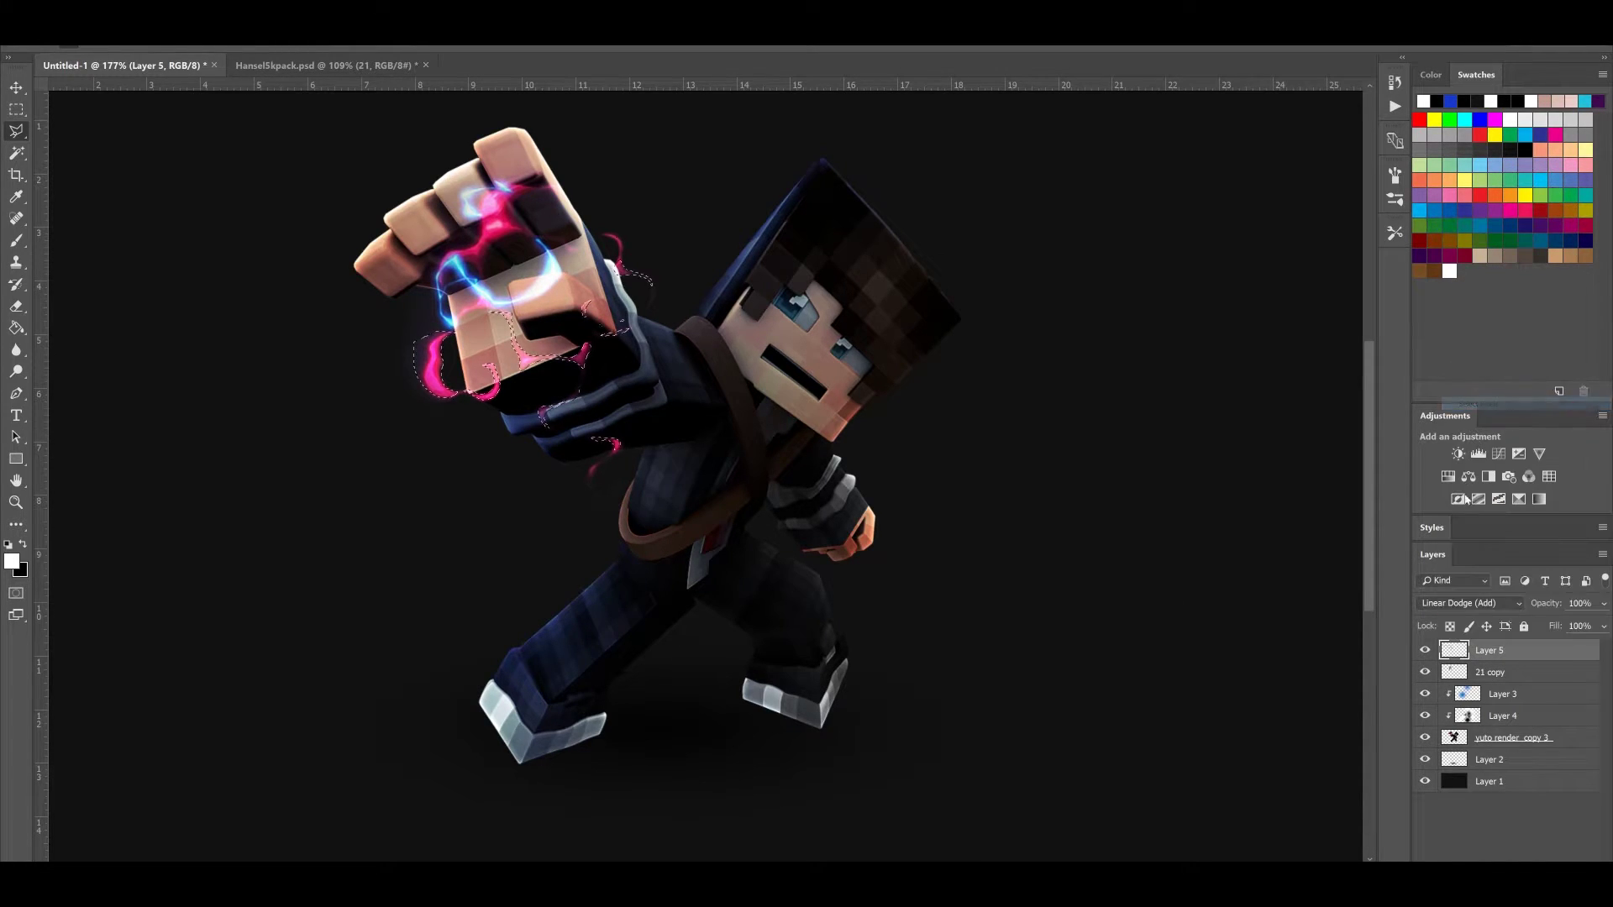
pyautogui.click(1492, 670)
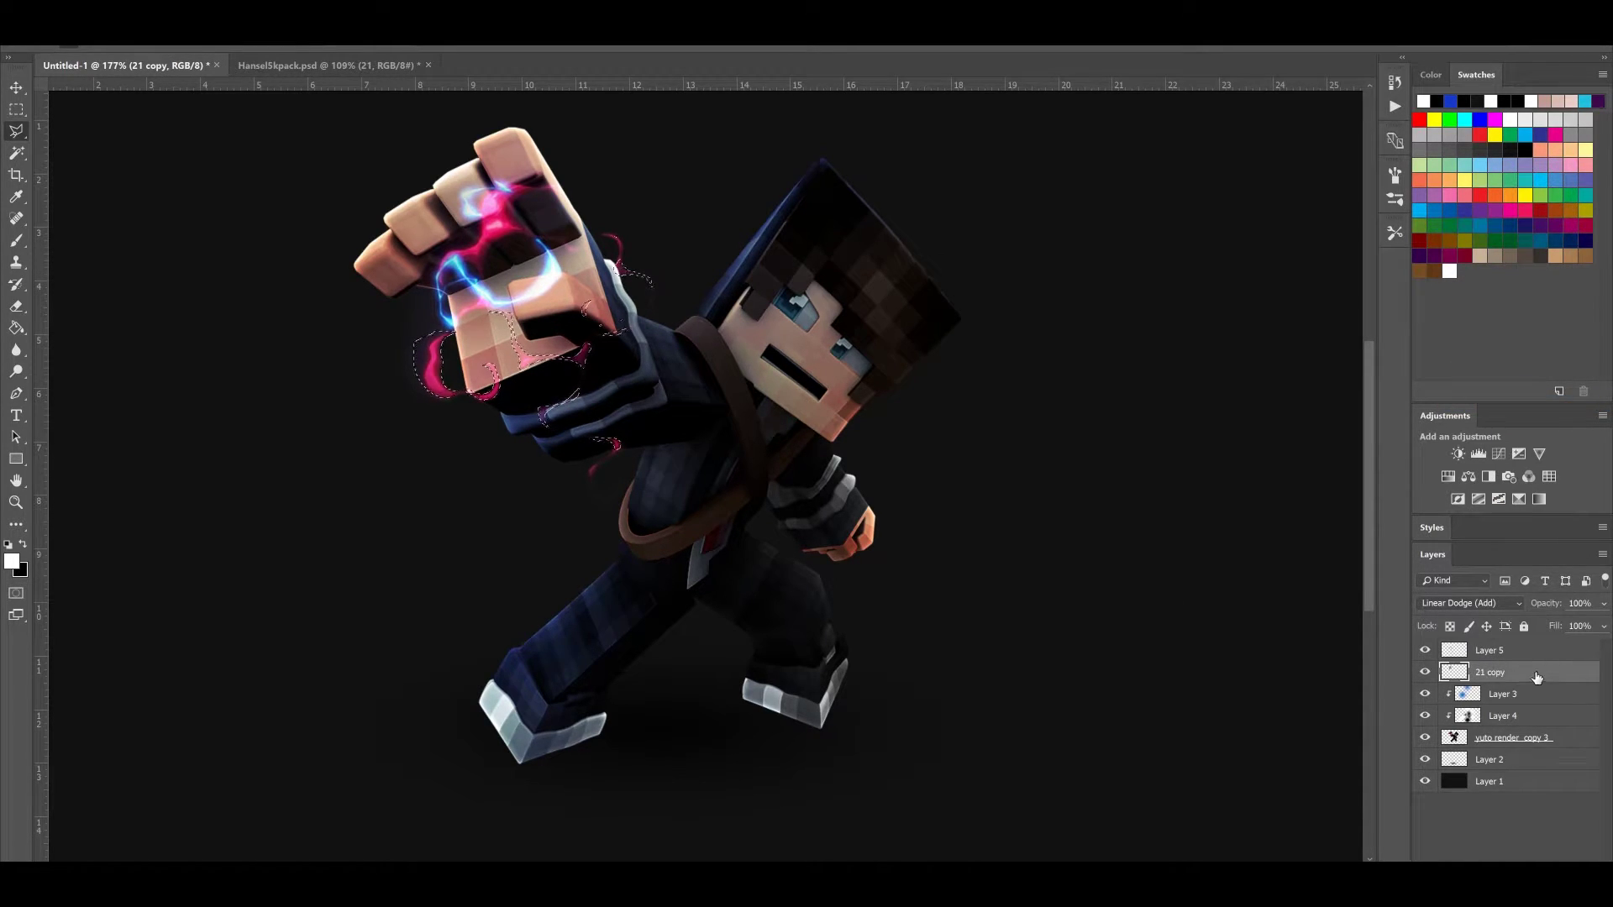
pyautogui.click(16, 110)
pyautogui.click(315, 238)
pyautogui.click(1477, 649)
pyautogui.click(1425, 651)
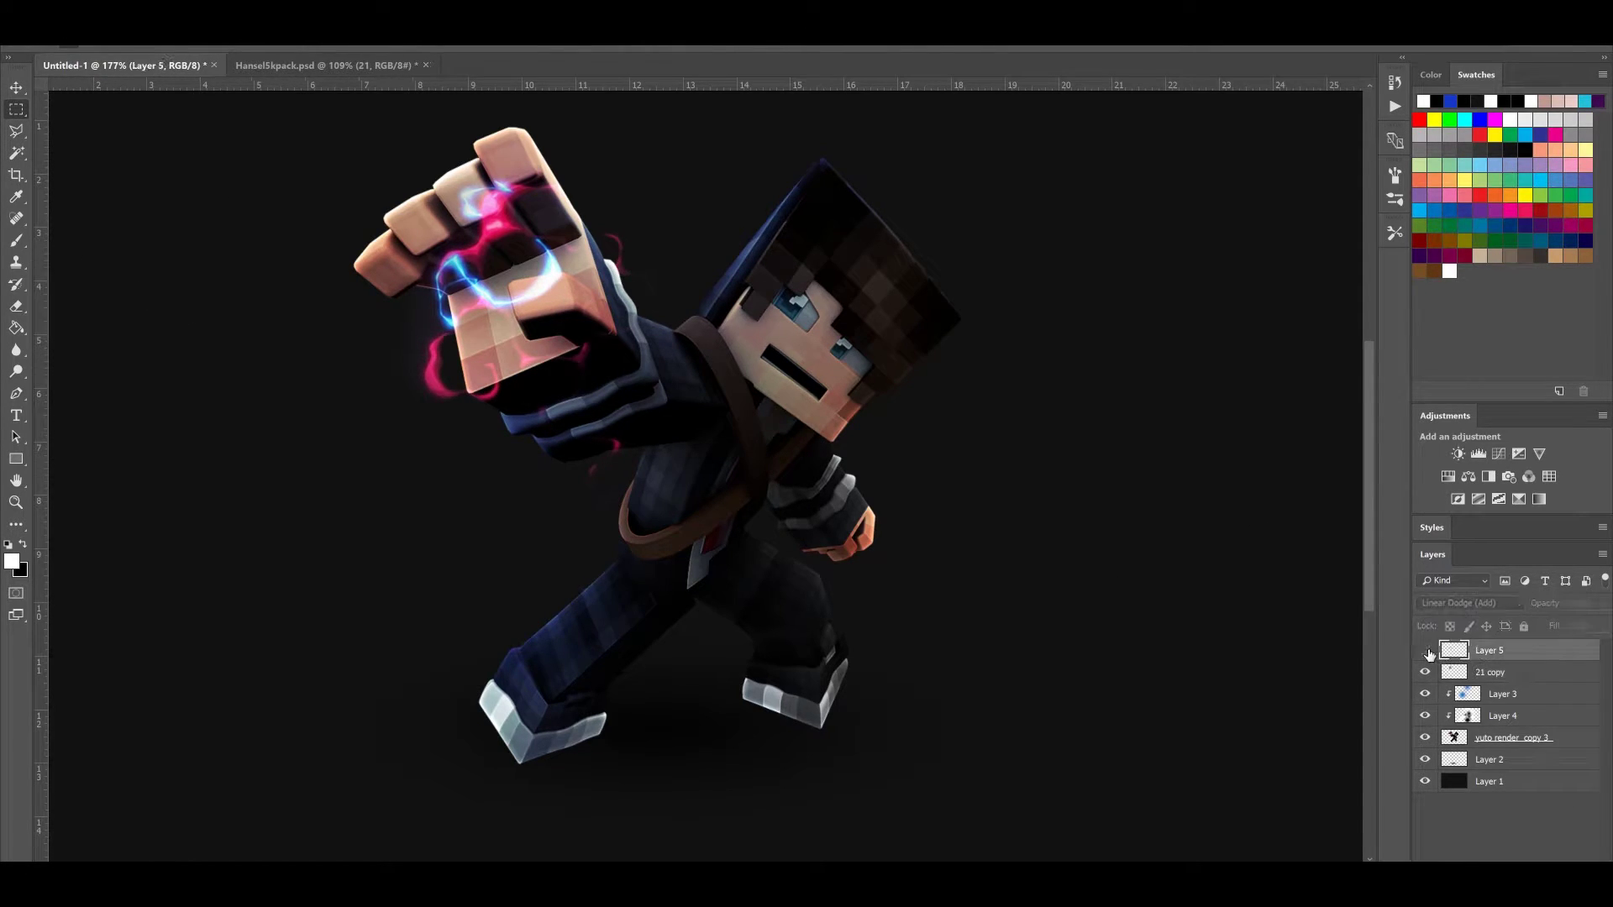
pyautogui.click(1425, 651)
pyautogui.click(1425, 651)
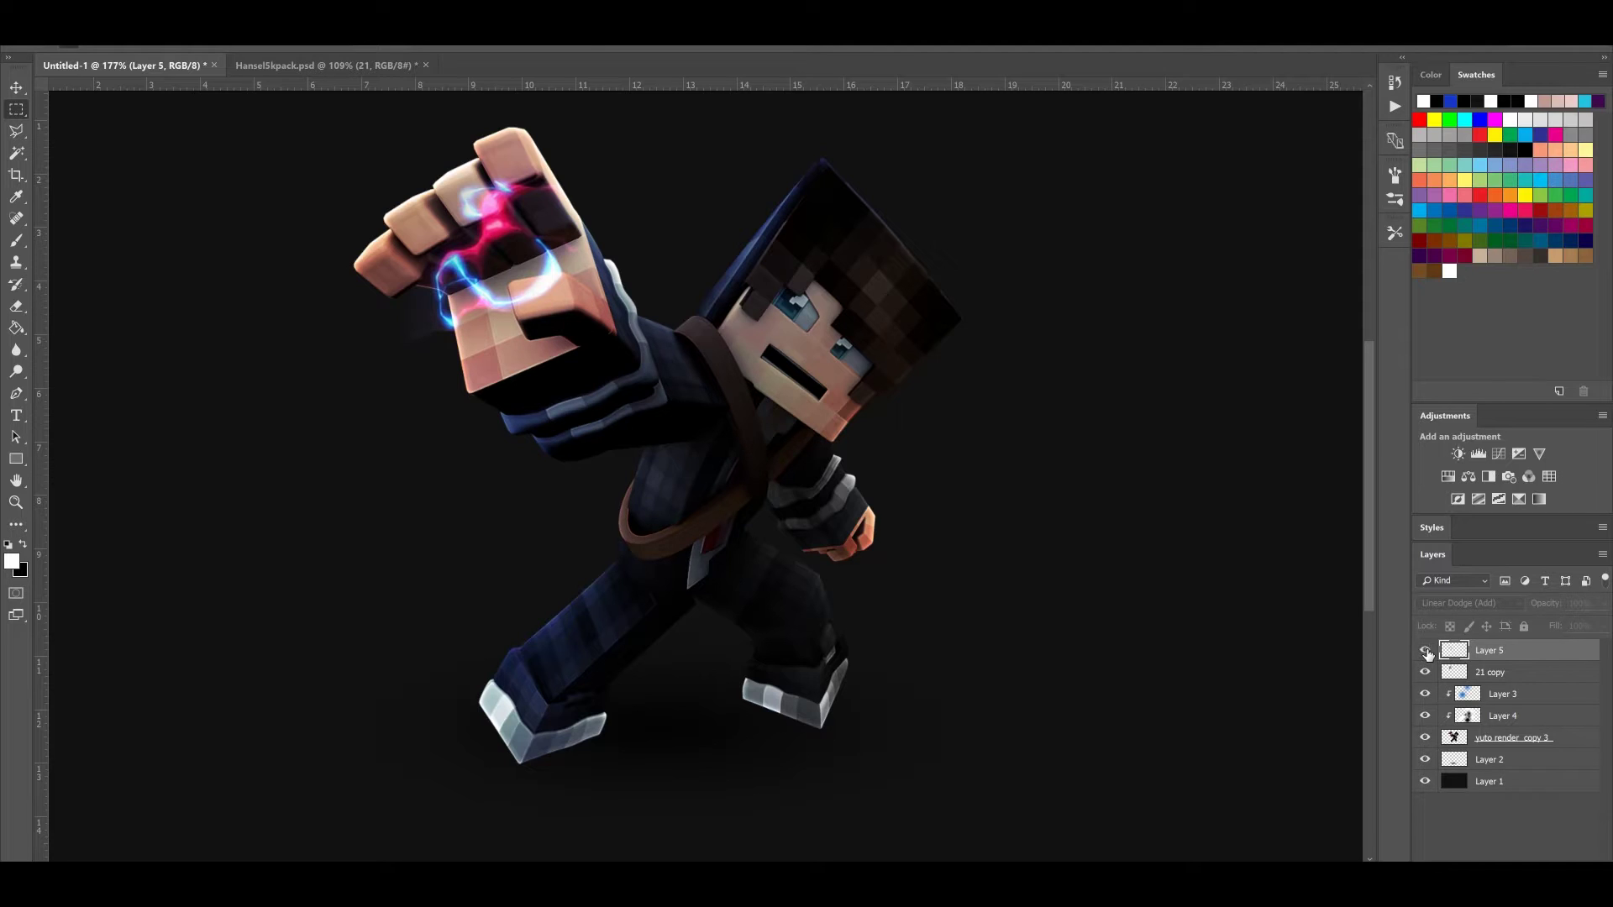
pyautogui.click(1425, 651)
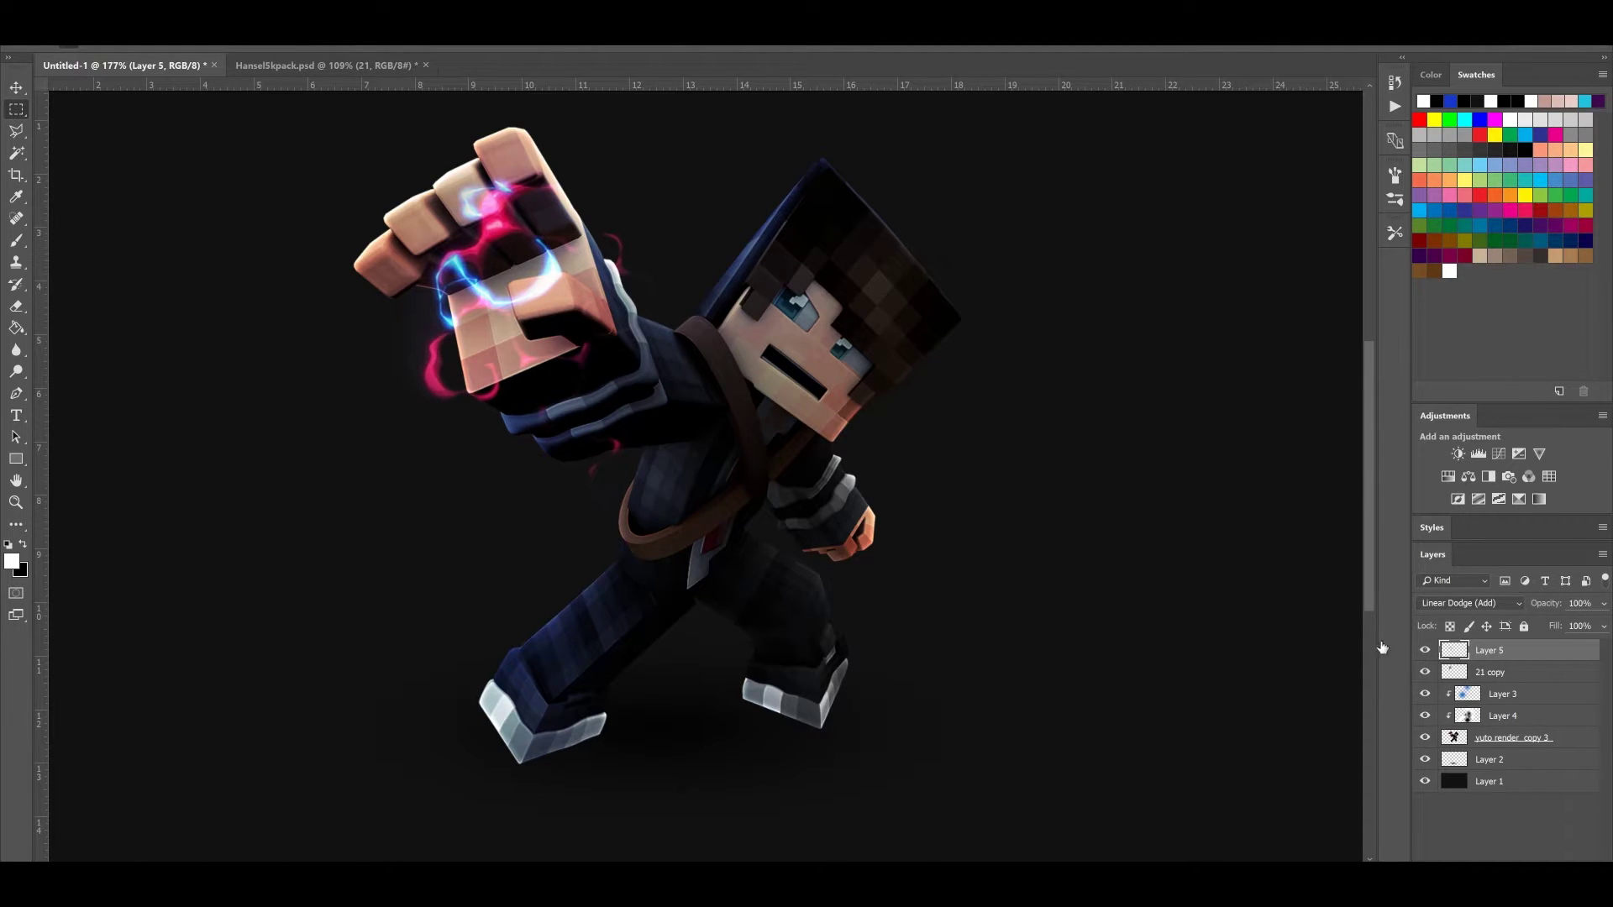
# Recolour the effect part on Layer 5 by setting its hue to -147 with Hue/Saturation
pyautogui.hotkey('ctrl', 'u')
pyautogui.moveTo(1366, 313); pyautogui.dragTo(1284, 290)
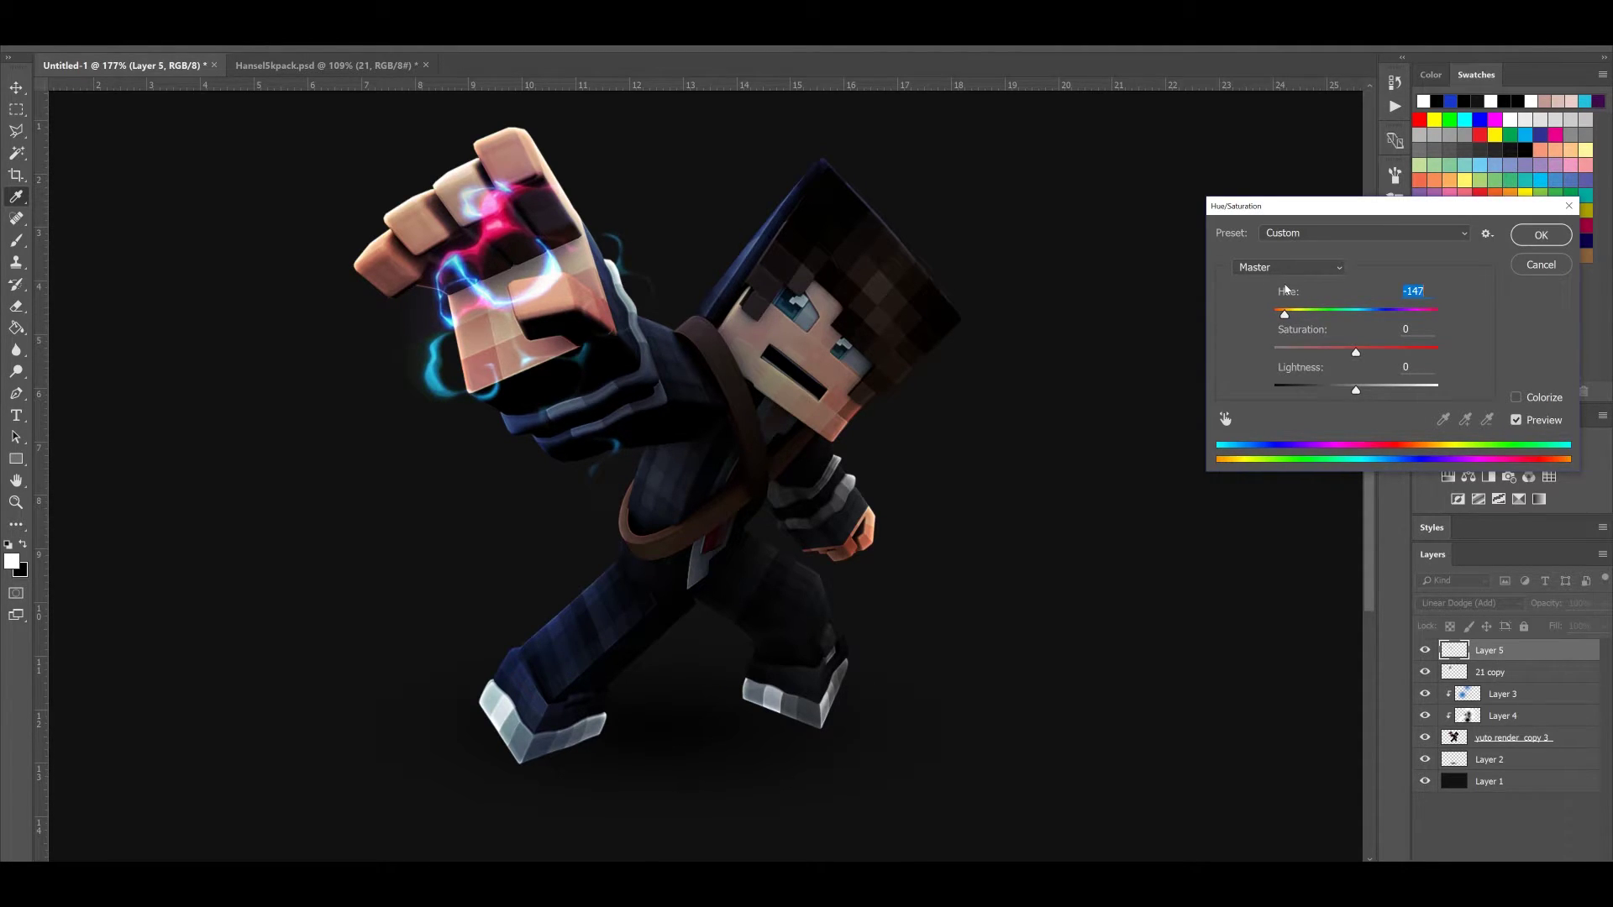
pyautogui.click(1540, 235)
pyautogui.press('m')
pyautogui.hotkey('ctrl', '0')
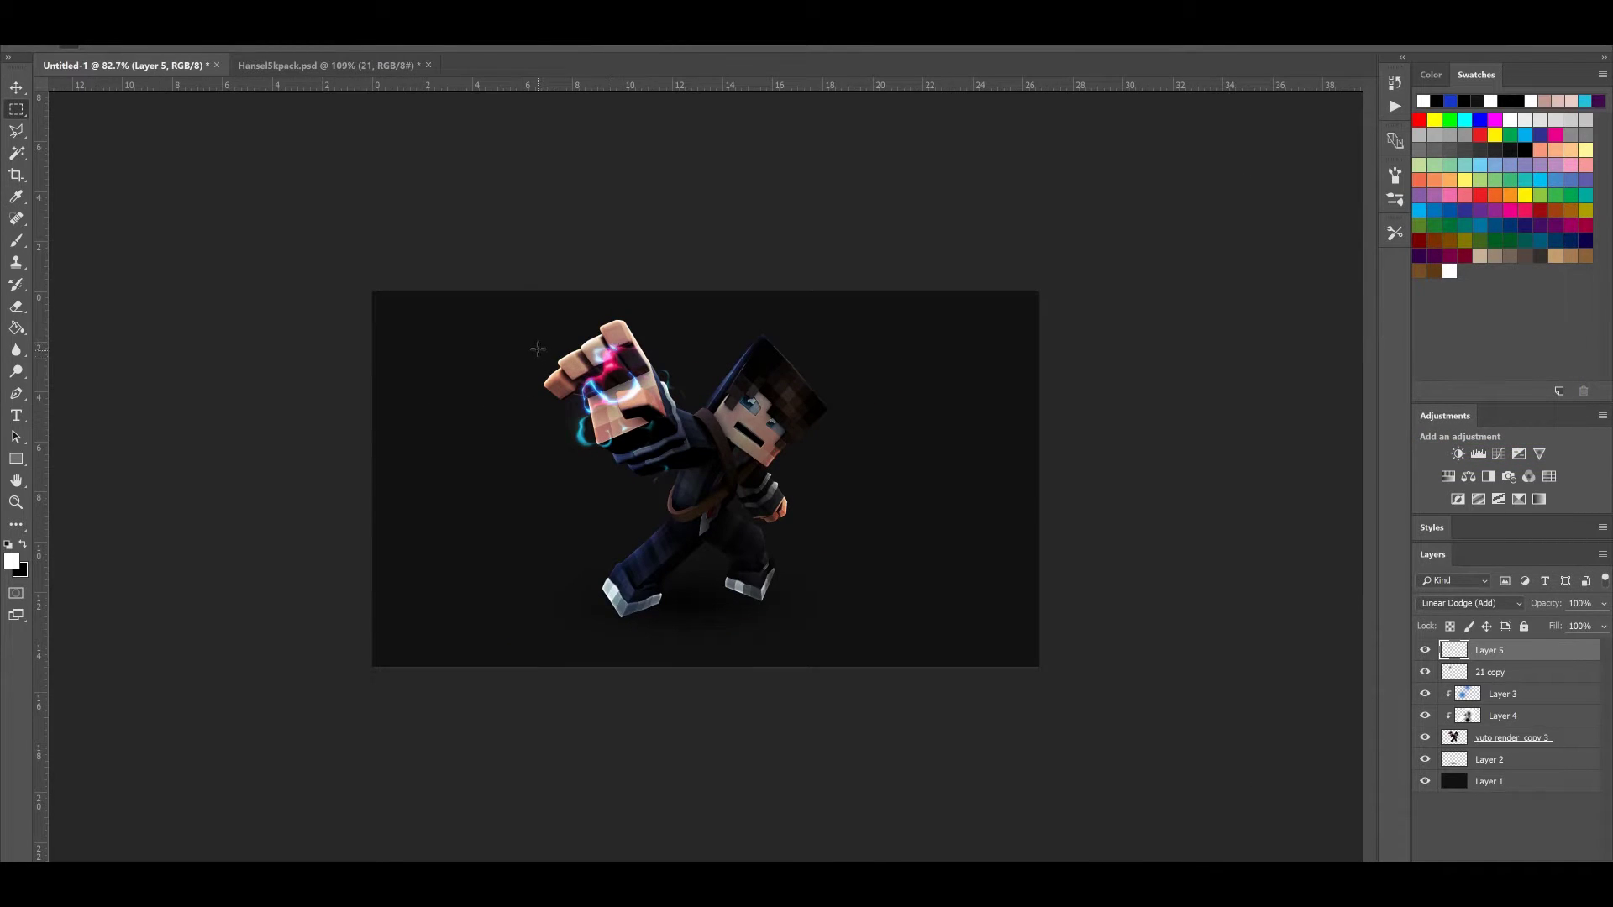
# Shift Layer 5's hue by a further +21 with Hue/Saturation
pyautogui.scroll(2, 538, 349)
pyautogui.hotkey('ctrl', 'u')
pyautogui.moveTo(1358, 315); pyautogui.dragTo(1377, 307)
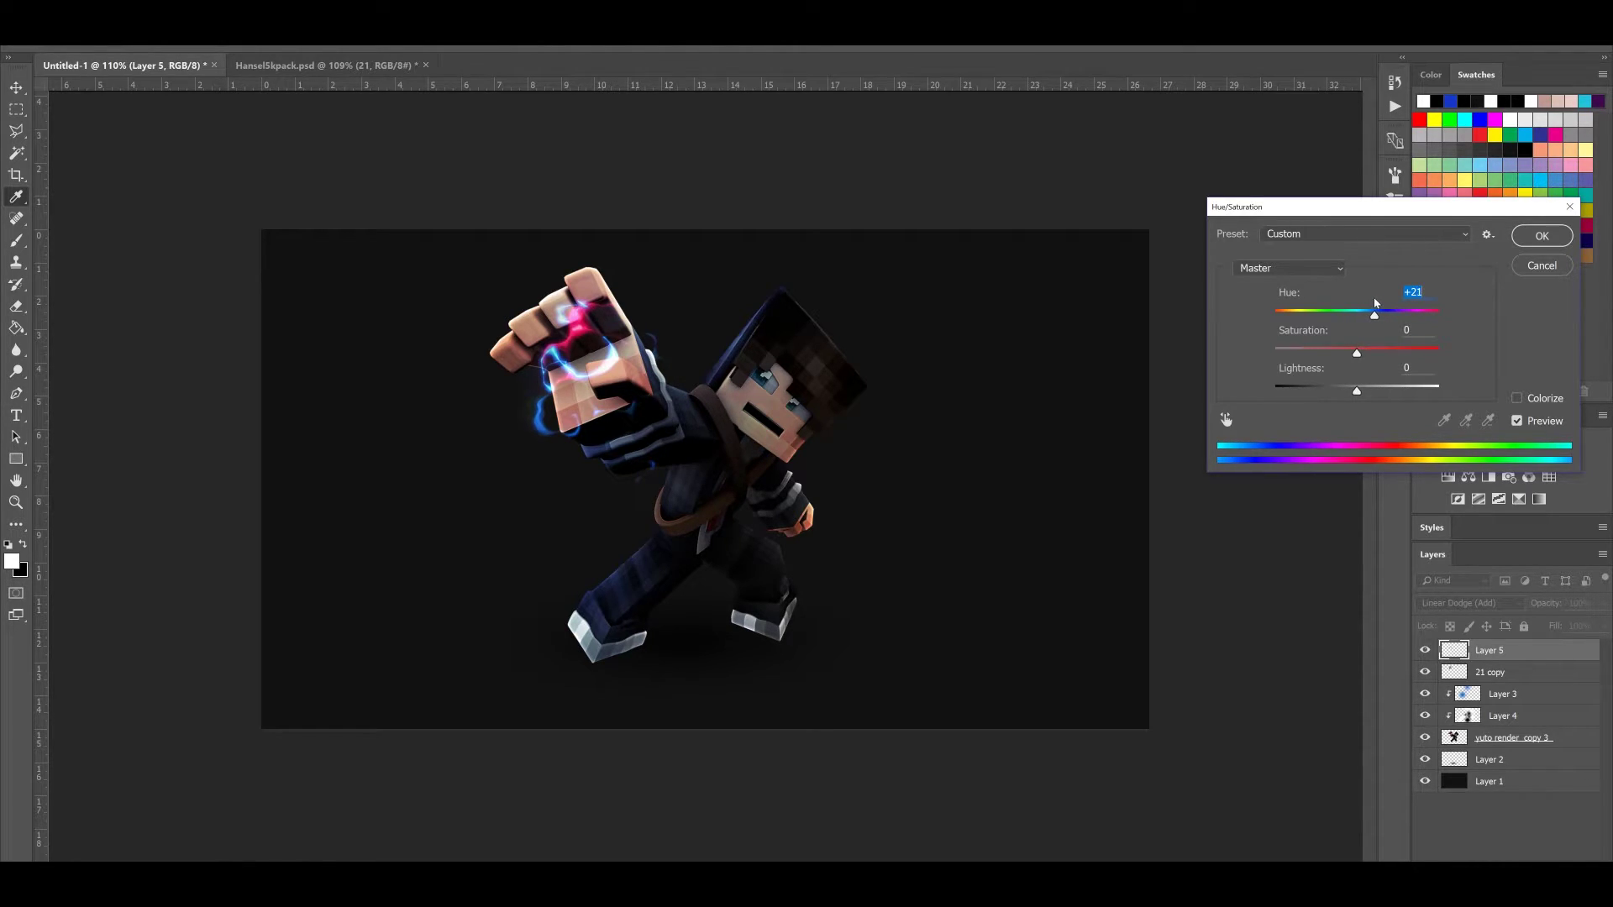
pyautogui.click(1542, 236)
# Examine the effect on the raised hand up close with layer 21 copy shown and hidden, with the Eraser ready
pyautogui.scroll(8, 837, 565)
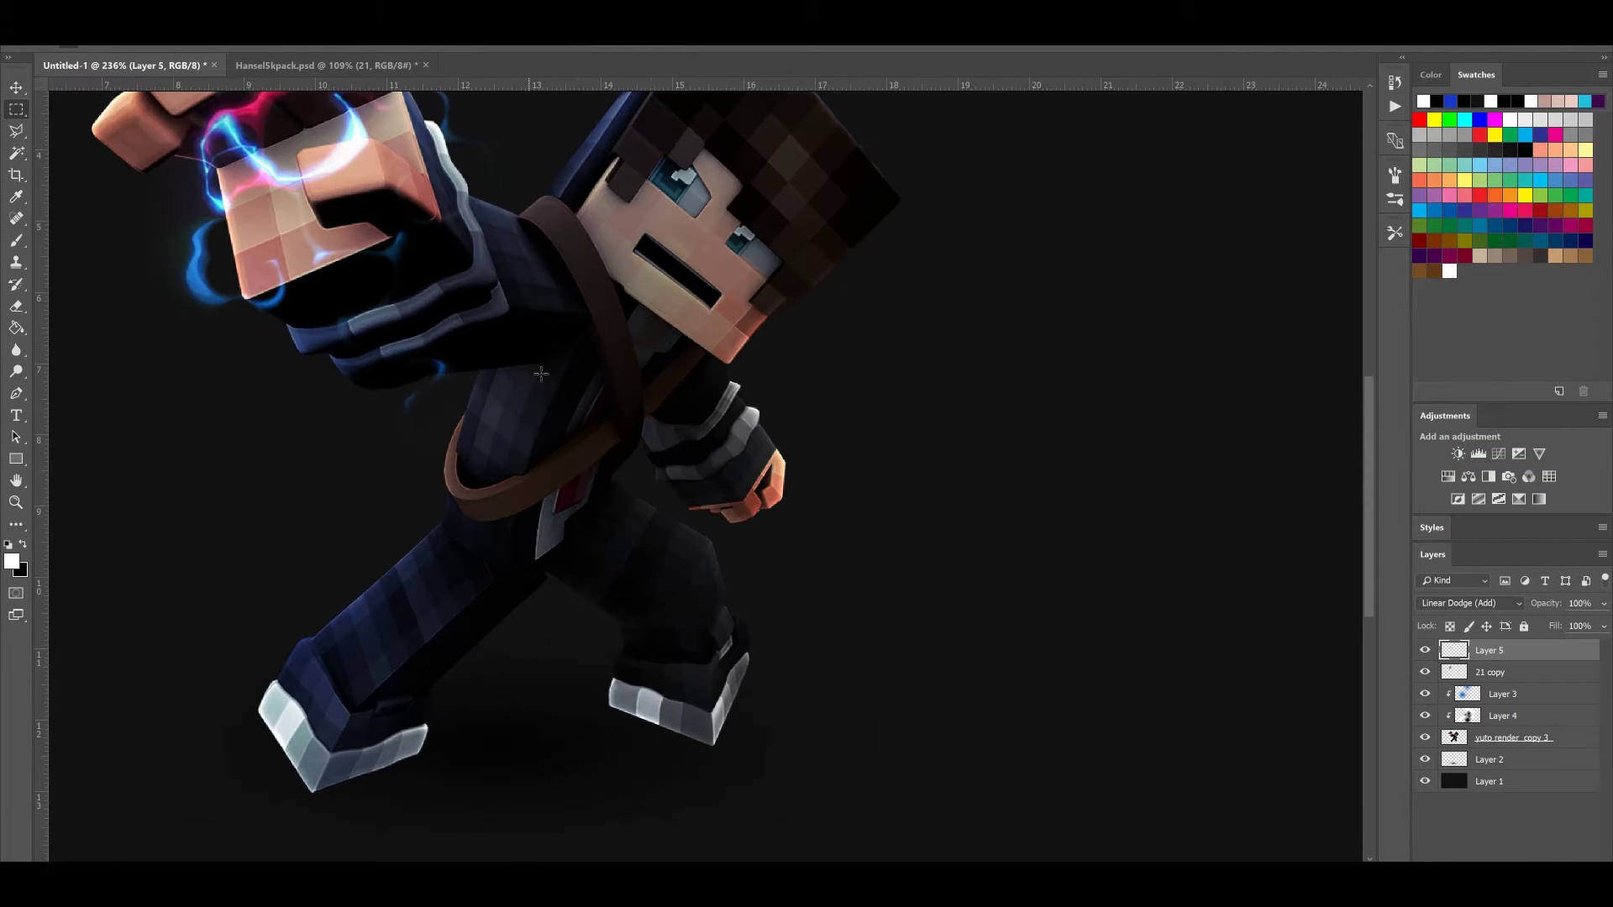
pyautogui.scroll(2, 191, 325)
pyautogui.scroll(2, 349, 345)
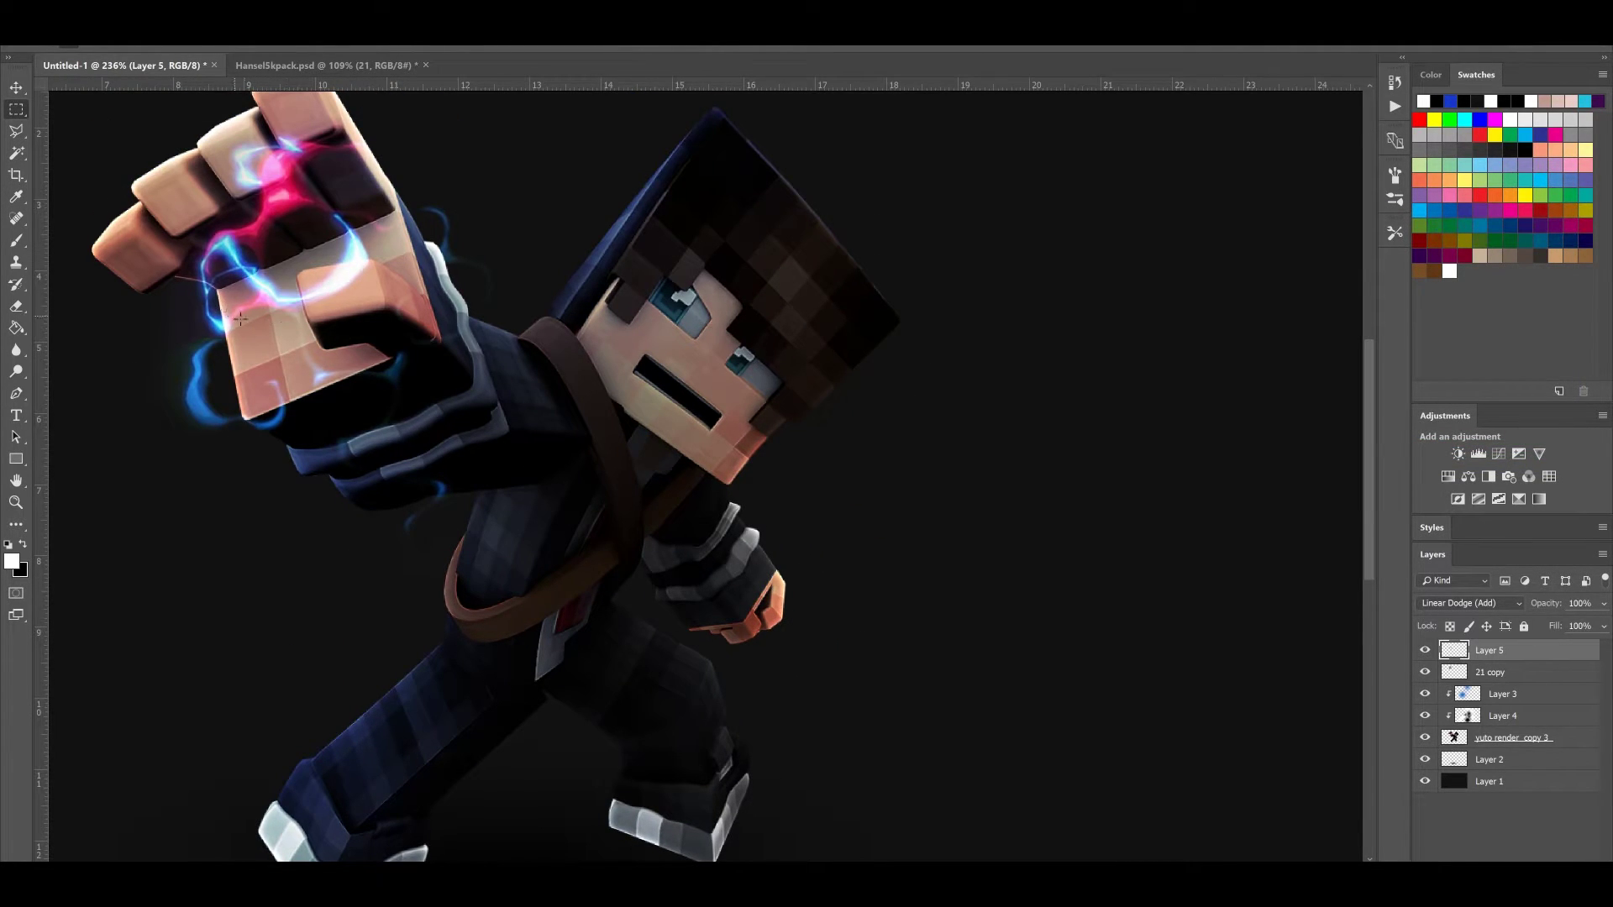
pyautogui.click(1539, 673)
pyautogui.click(16, 306)
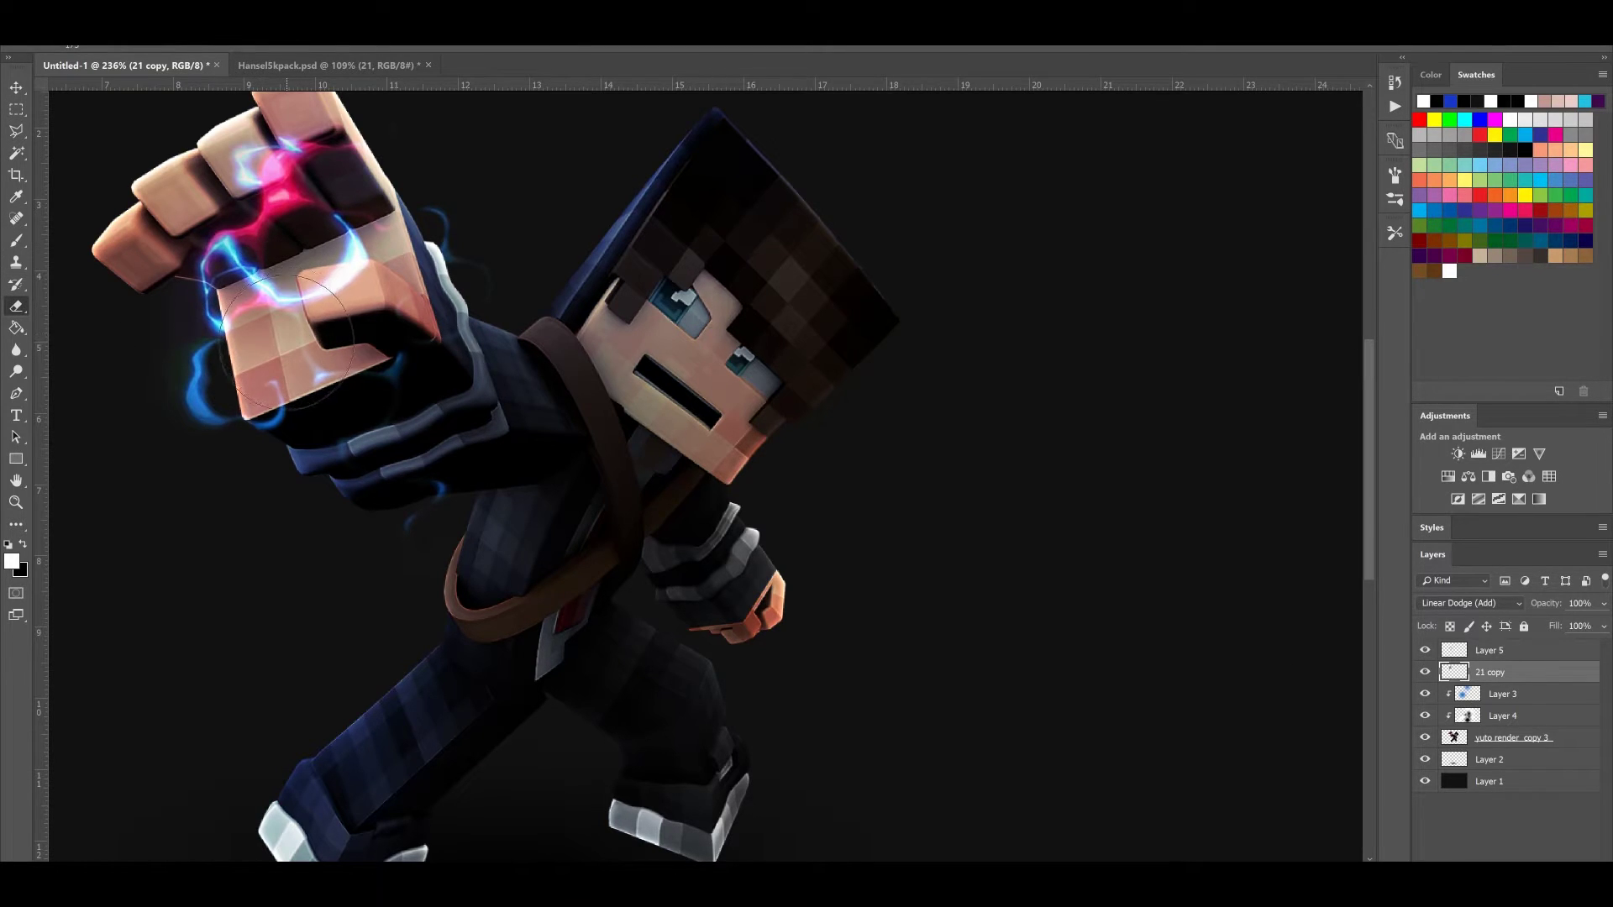
pyautogui.click(1425, 673)
pyautogui.click(1425, 673)
pyautogui.click(1426, 672)
pyautogui.click(1425, 673)
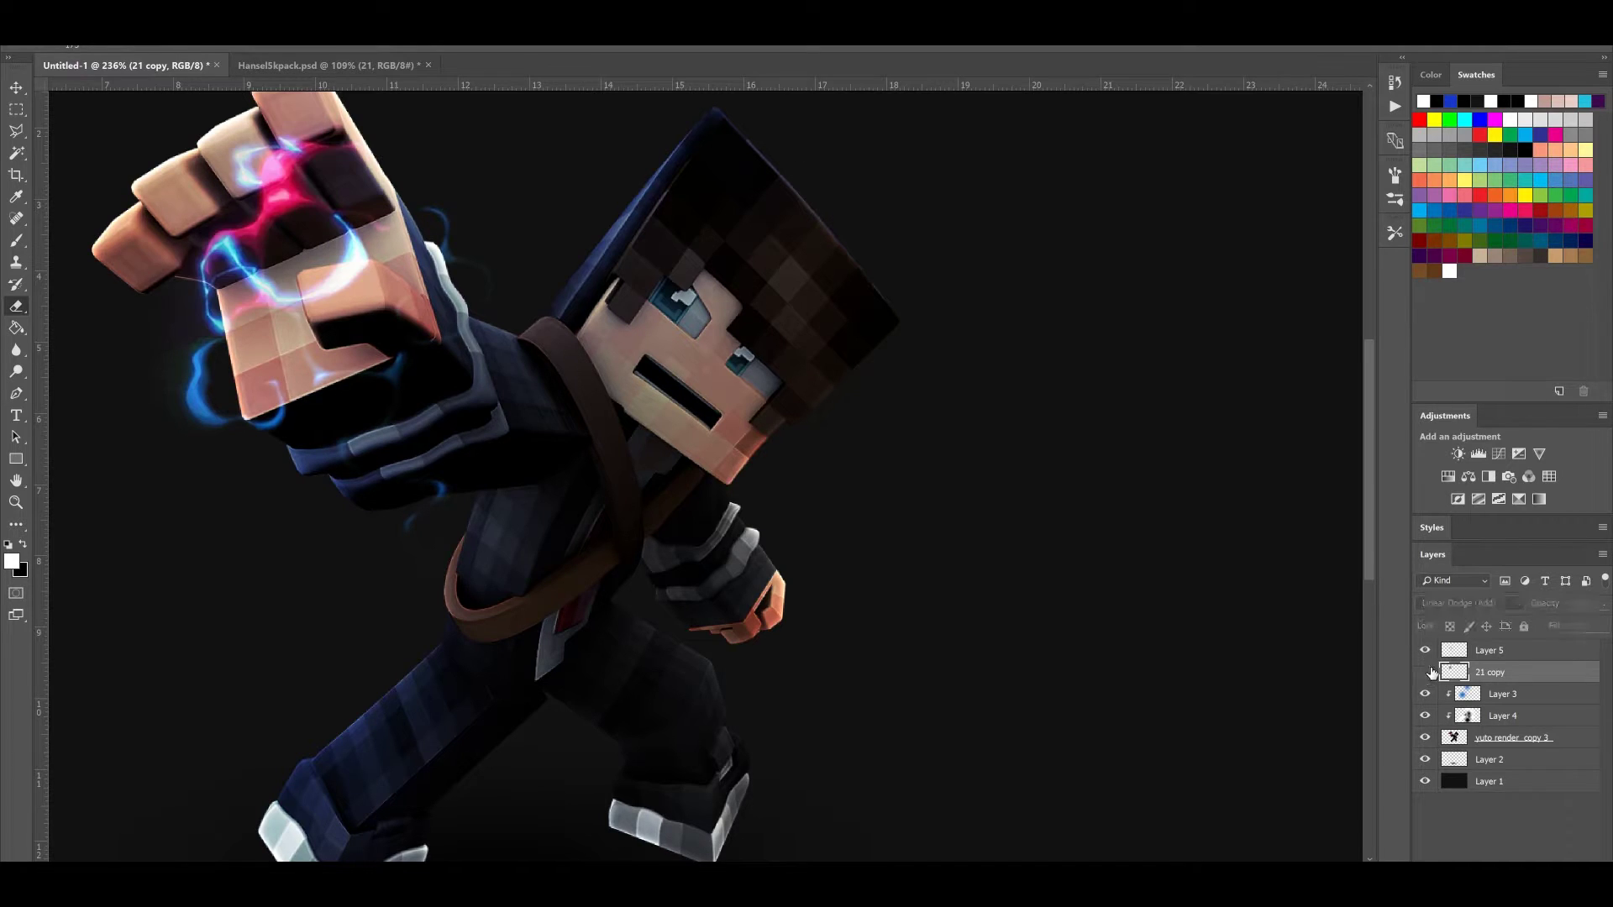
pyautogui.click(1425, 673)
# Compare the contributions of Layer 5 and layer 21 copy to the hand effect, ending with only Layer 5 hidden
pyautogui.click(1425, 650)
pyautogui.click(1425, 650)
pyautogui.click(1495, 650)
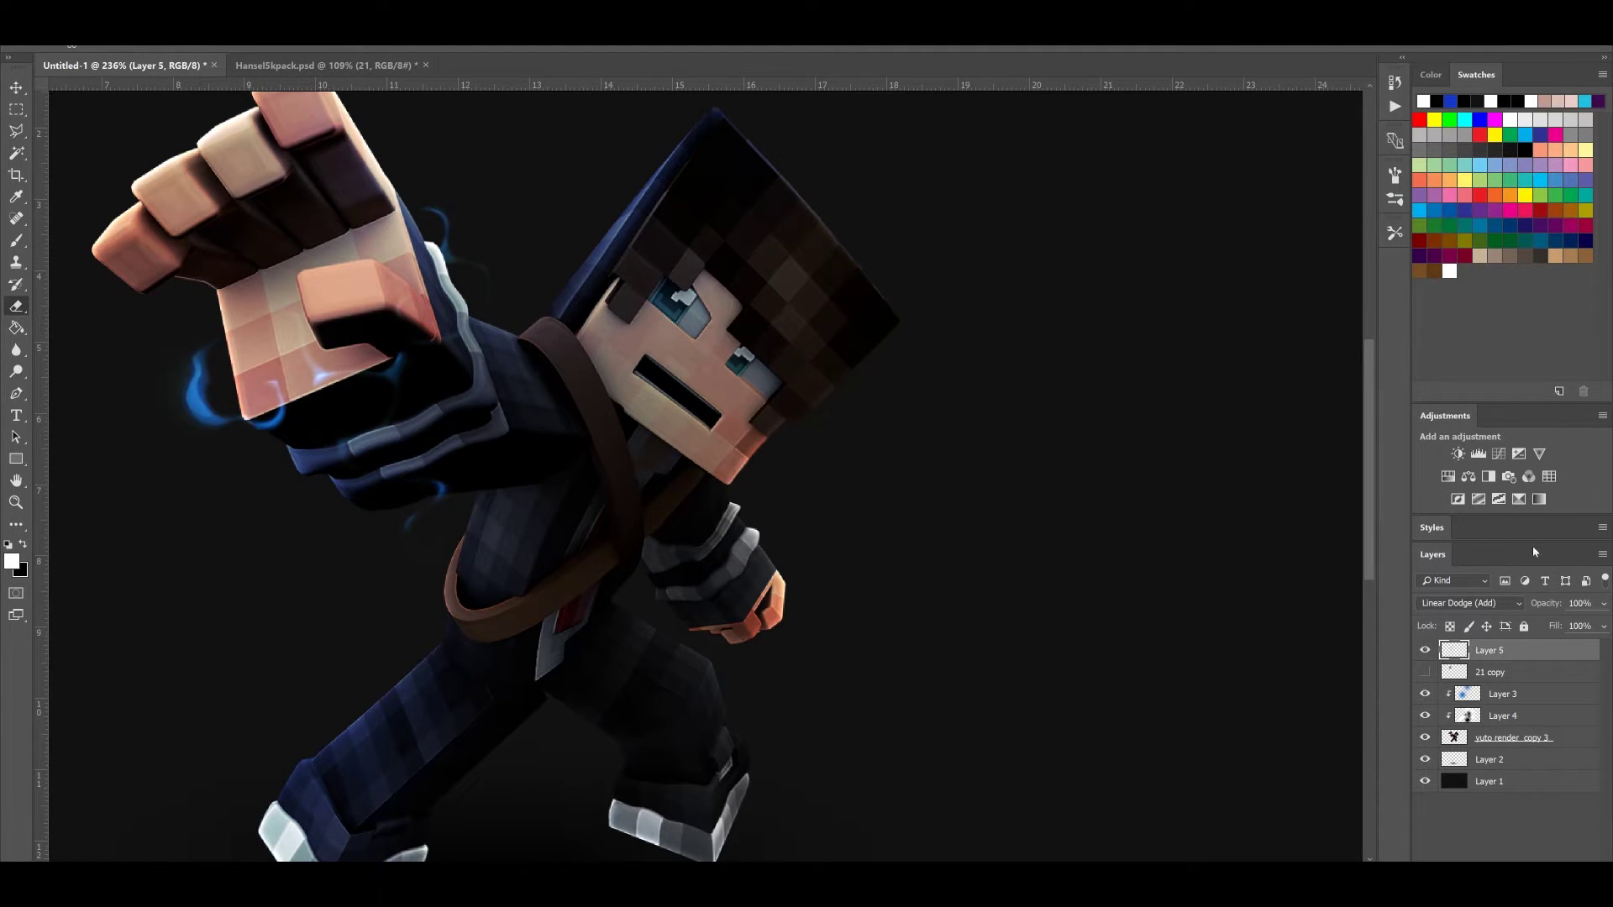
pyautogui.click(1423, 673)
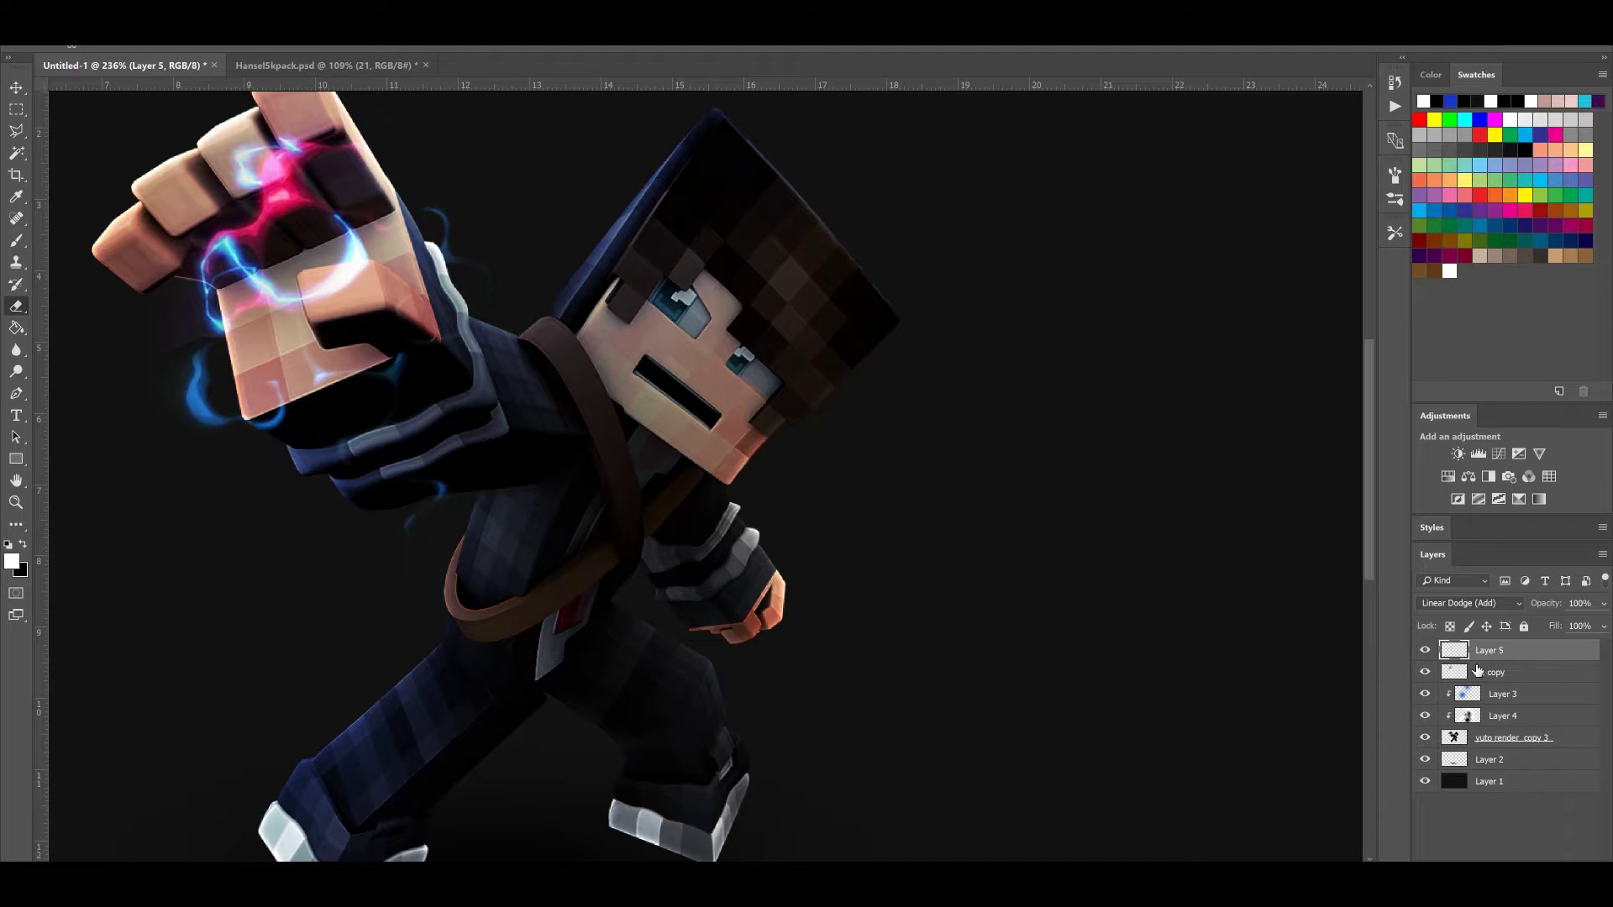
pyautogui.click(1424, 673)
pyautogui.click(1425, 672)
pyautogui.click(1427, 652)
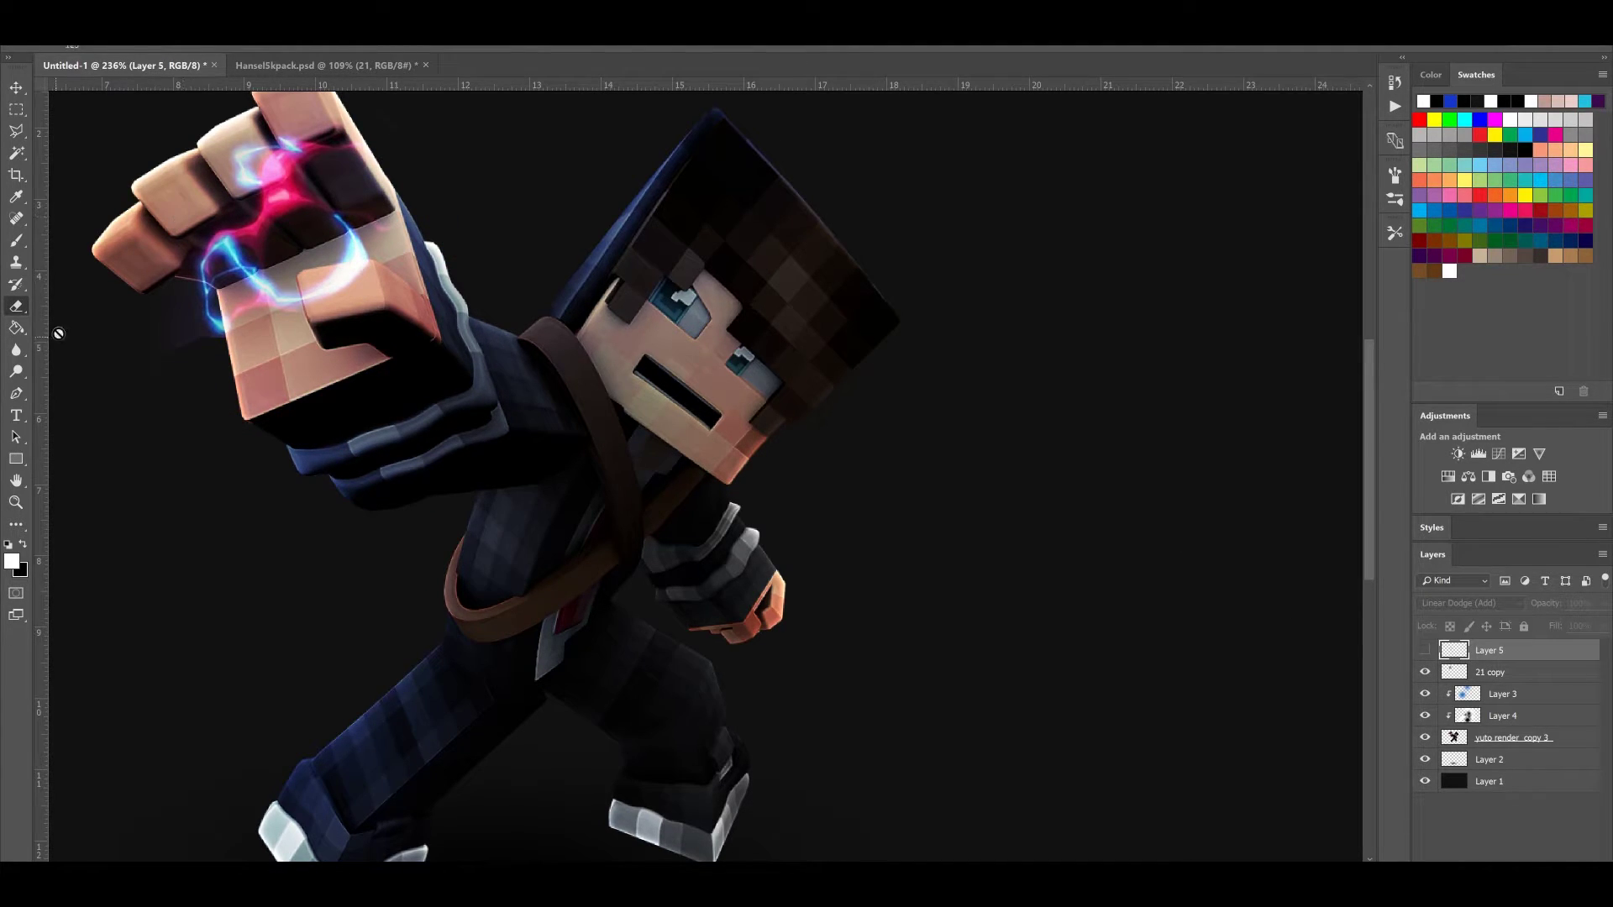
# Show Layer 5 again alongside layer 21 copy to view the full effect on the raised hand
pyautogui.click(1424, 650)
pyautogui.click(1425, 650)
pyautogui.click(1487, 672)
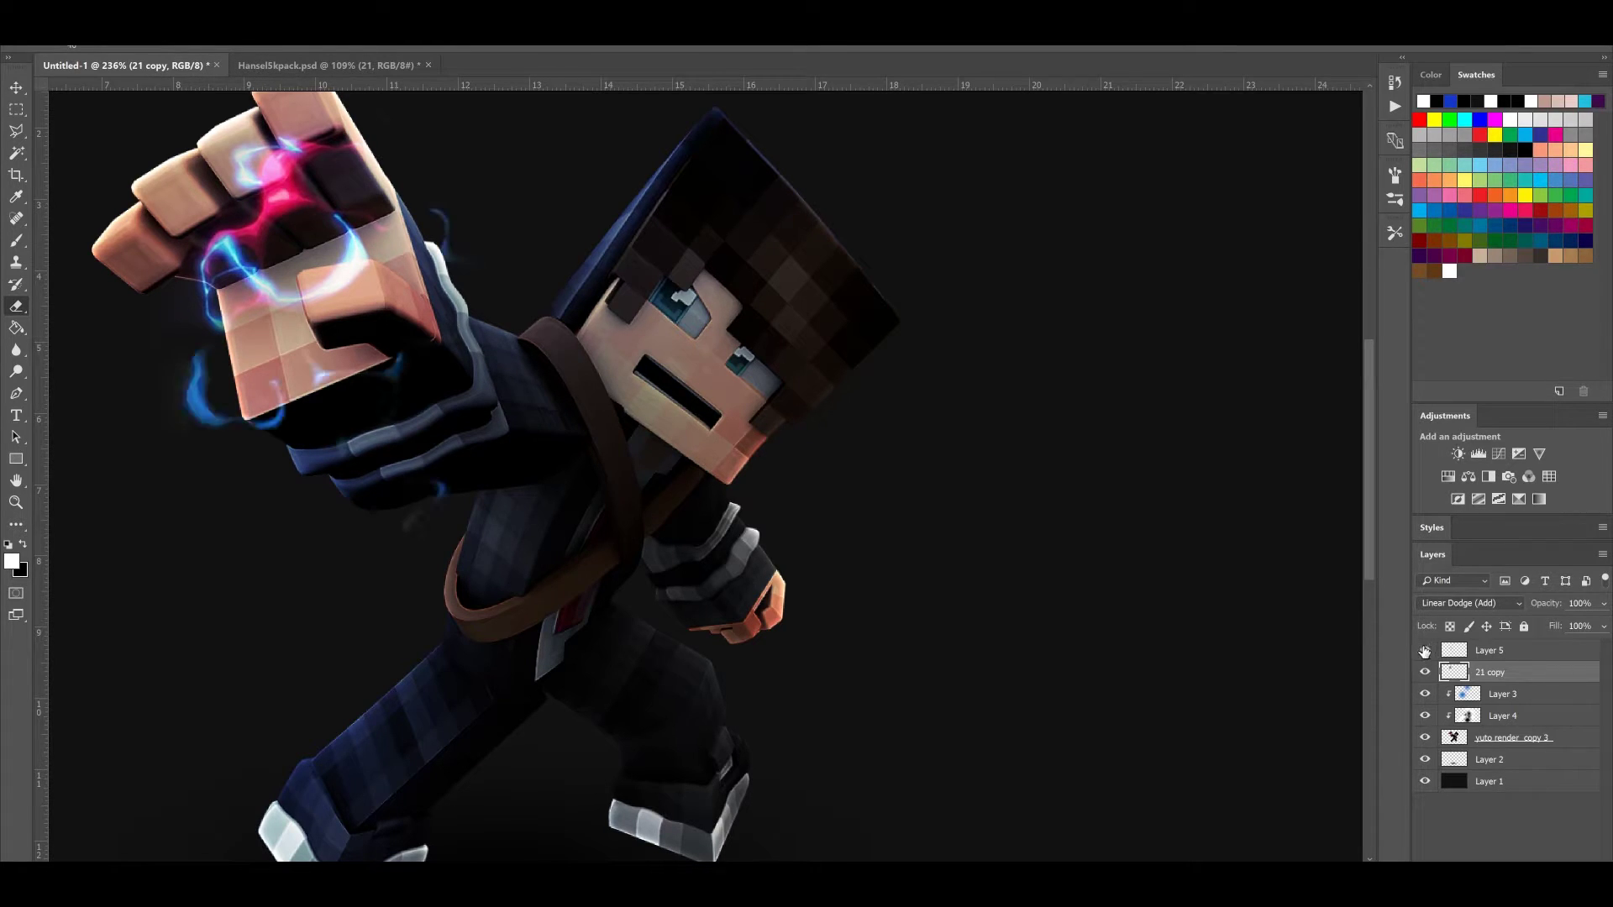
pyautogui.scroll(-6, 732, 440)
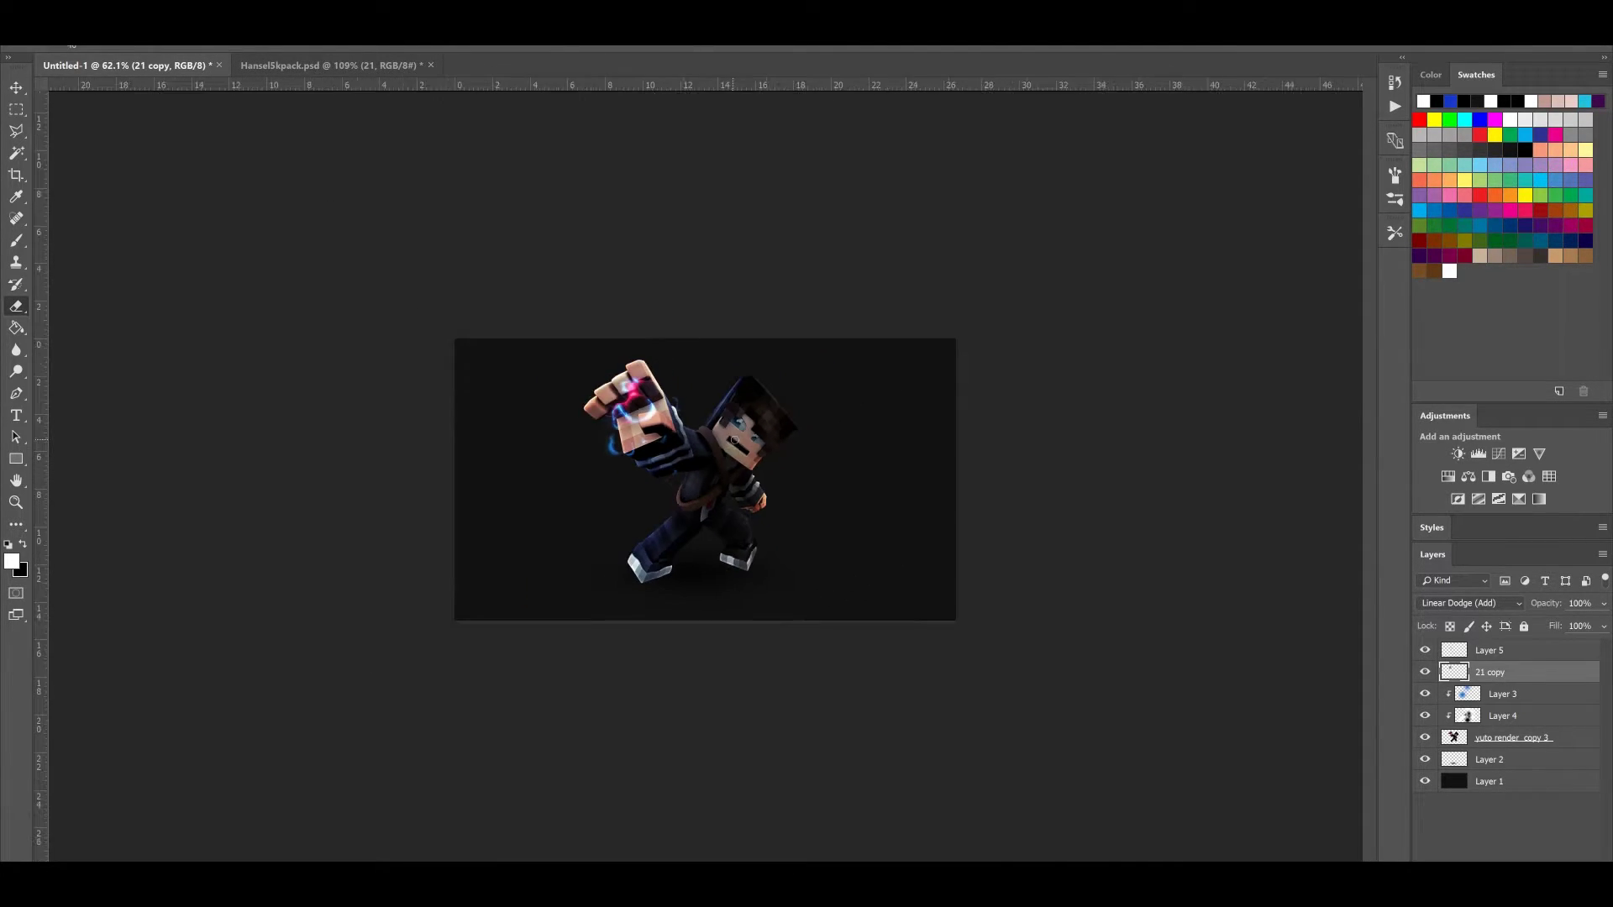
pyautogui.scroll(3, 732, 440)
# Adjust the placement of Layer 5's effect slightly around the raised hand with Free Transform
pyautogui.click(1488, 650)
pyautogui.hotkey('ctrl', 't')
pyautogui.moveTo(651, 379); pyautogui.dragTo(651, 372)
pyautogui.moveTo(769, 375); pyautogui.dragTo(768, 369)
pyautogui.press('Return')
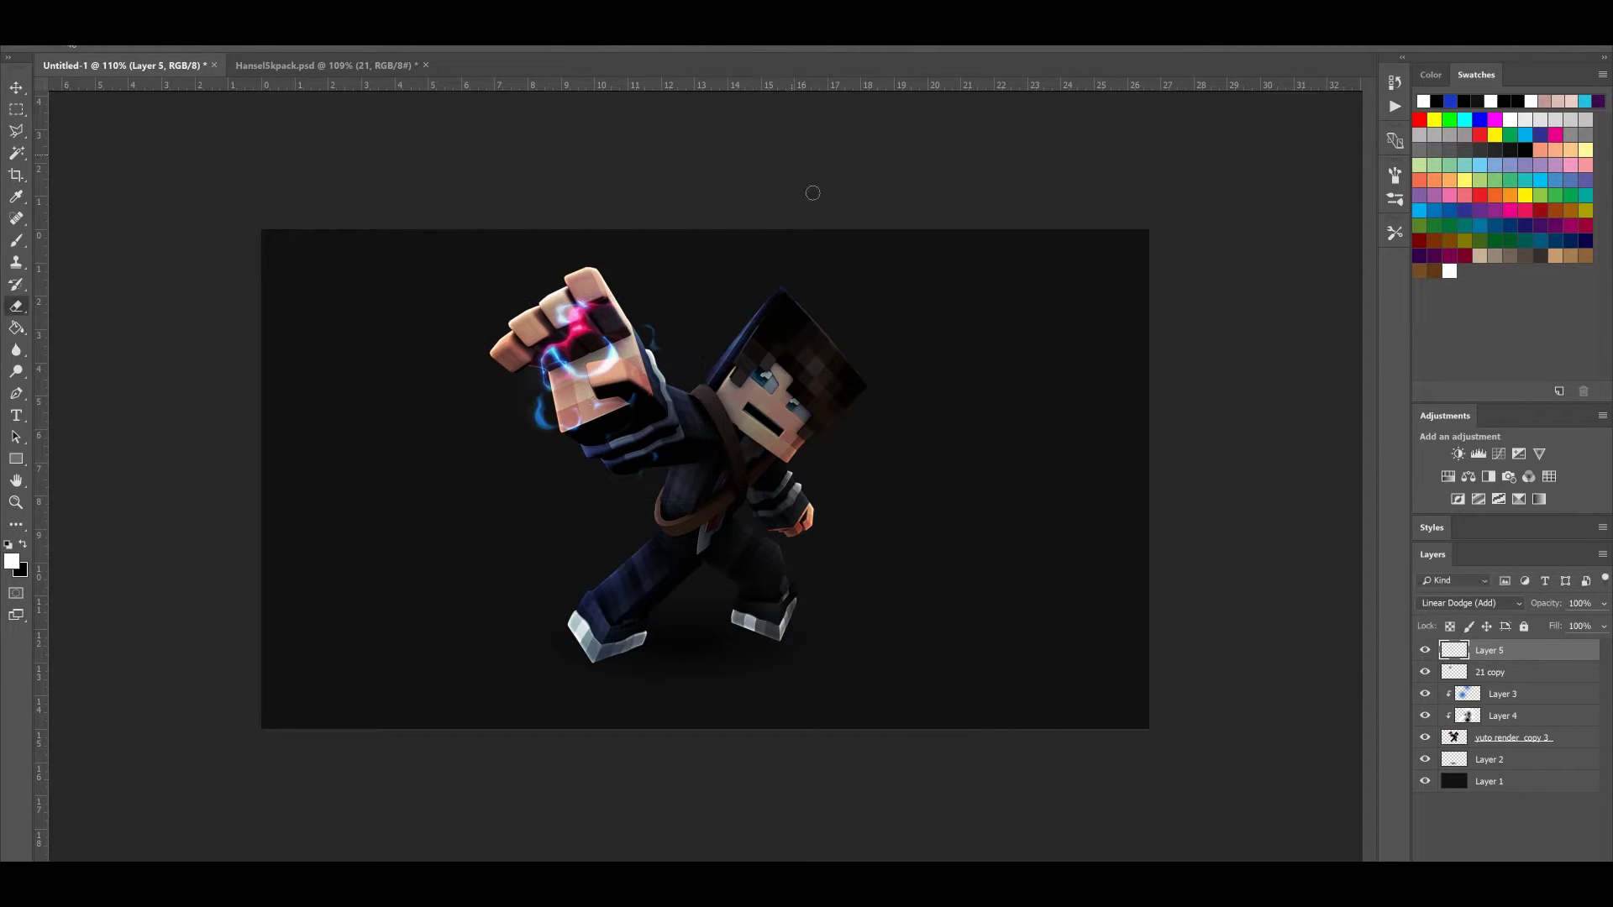
pyautogui.scroll(-5, 853, 493)
pyautogui.scroll(6, 853, 493)
# Duplicate Layer 5, and rotate and position the copy over the base of the hand and the forearm
pyautogui.hotkey('ctrl', 'j')
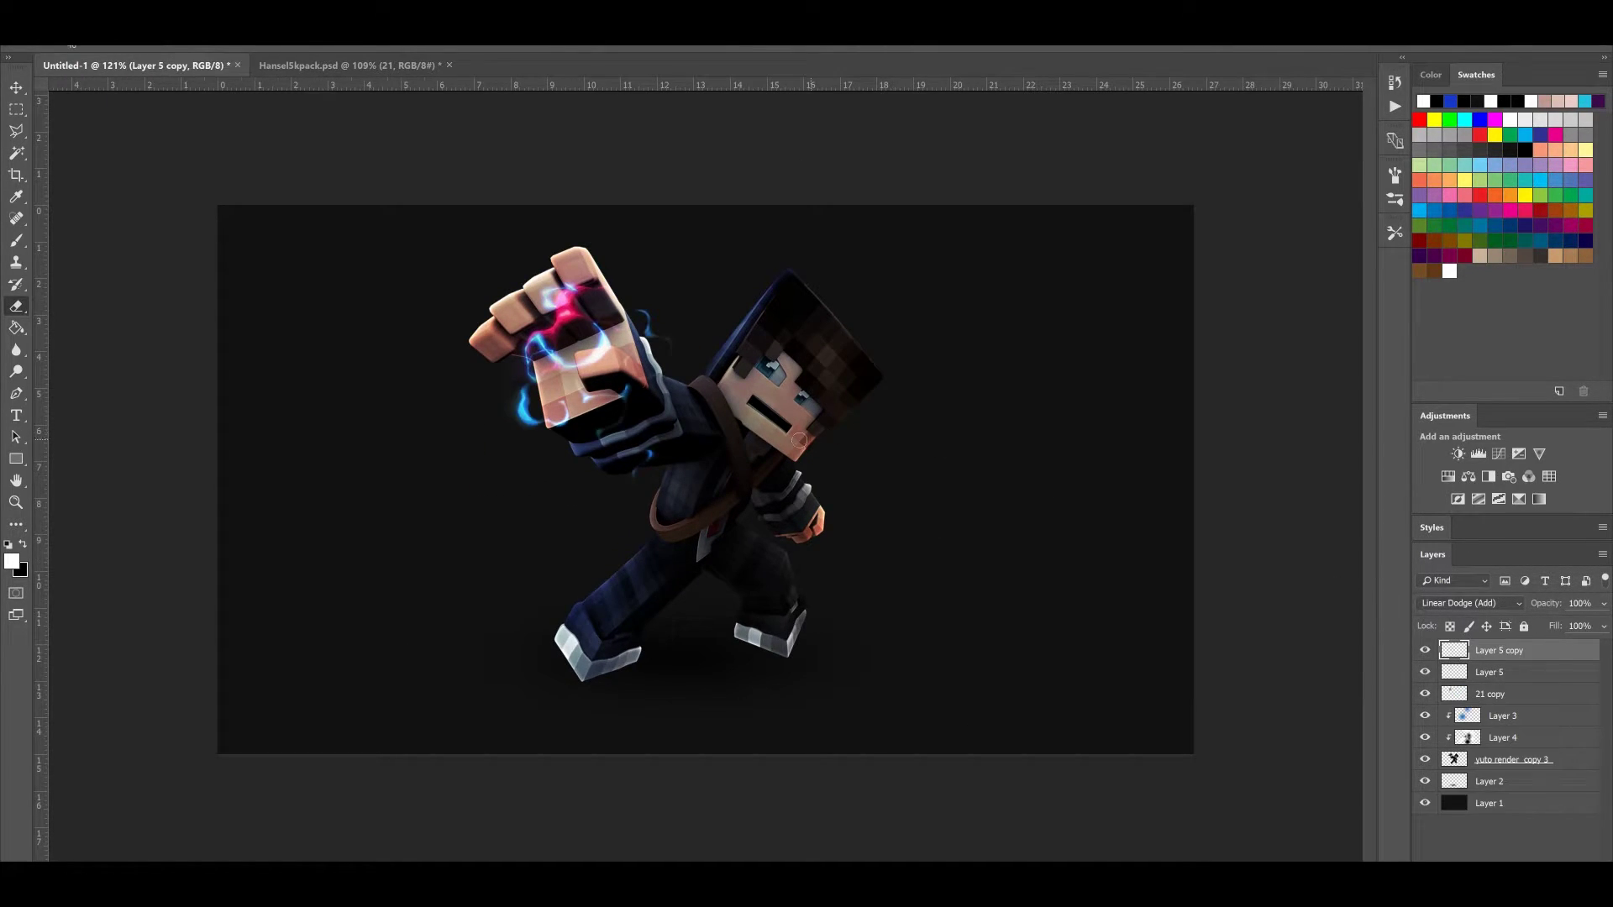
pyautogui.hotkey('ctrl', 't')
pyautogui.moveTo(835, 449); pyautogui.dragTo(828, 347)
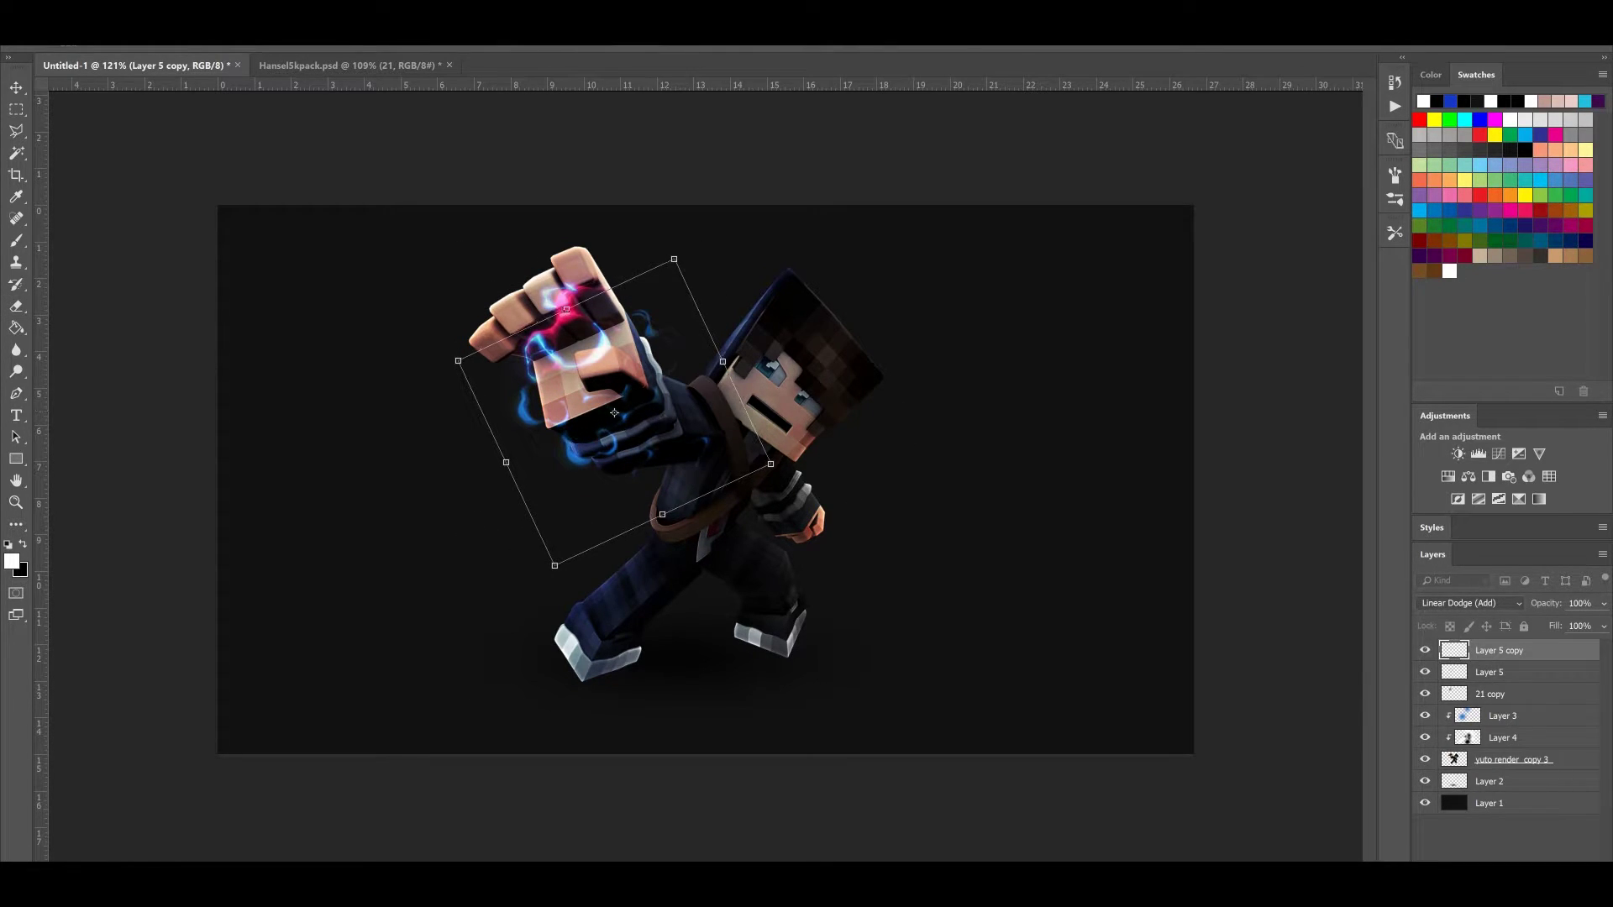
pyautogui.press('Return')
pyautogui.press('e')
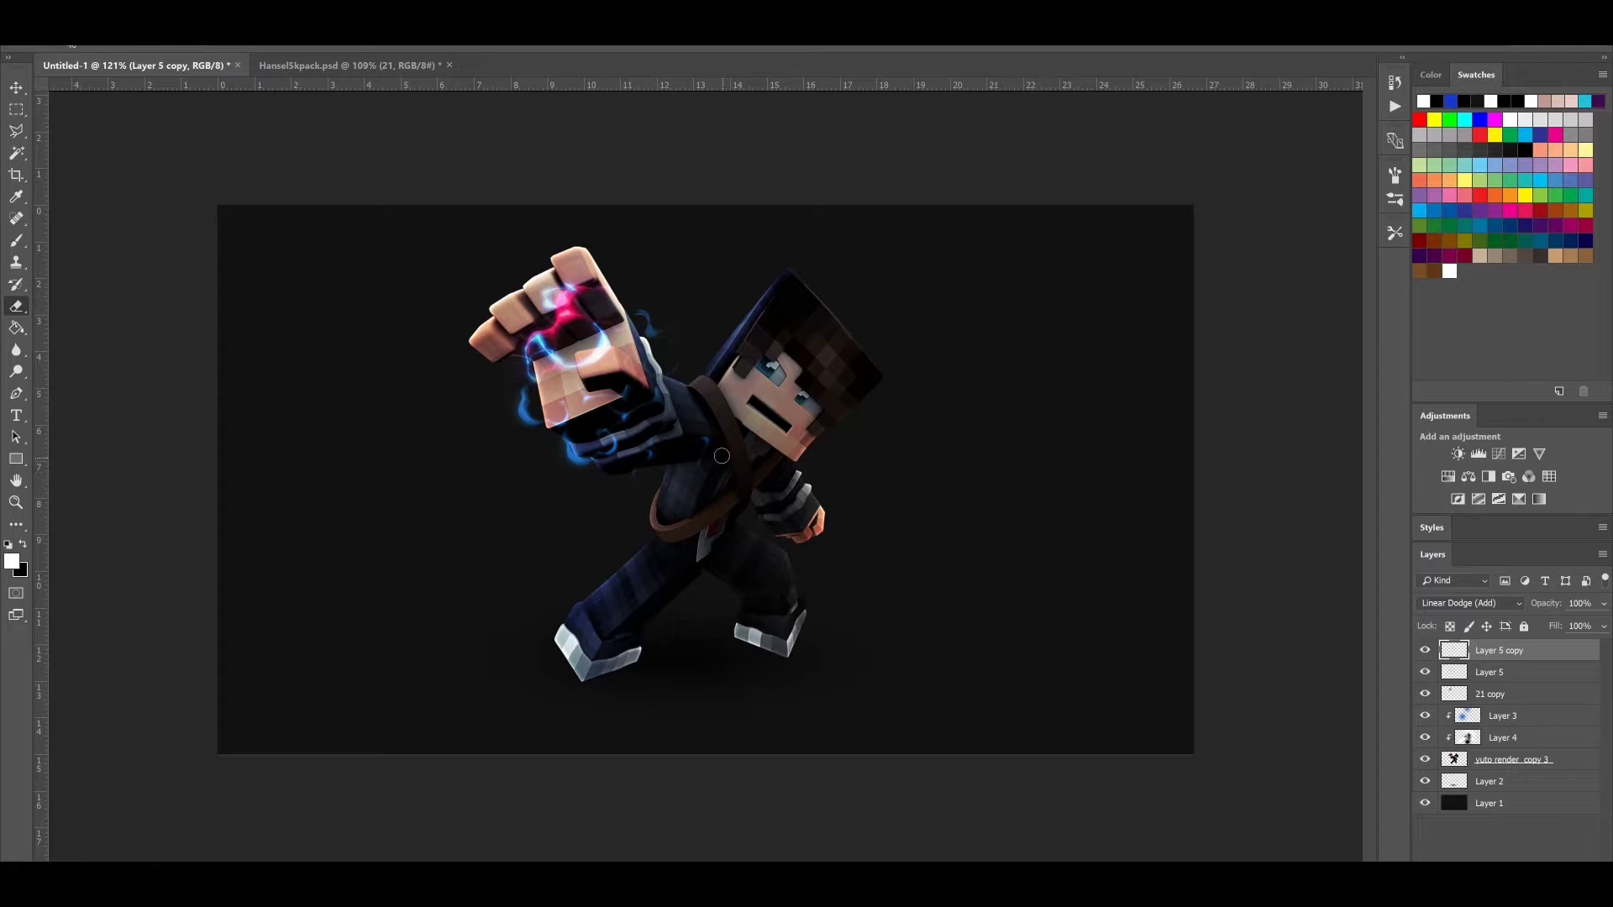
pyautogui.hotkey('ctrl', 't')
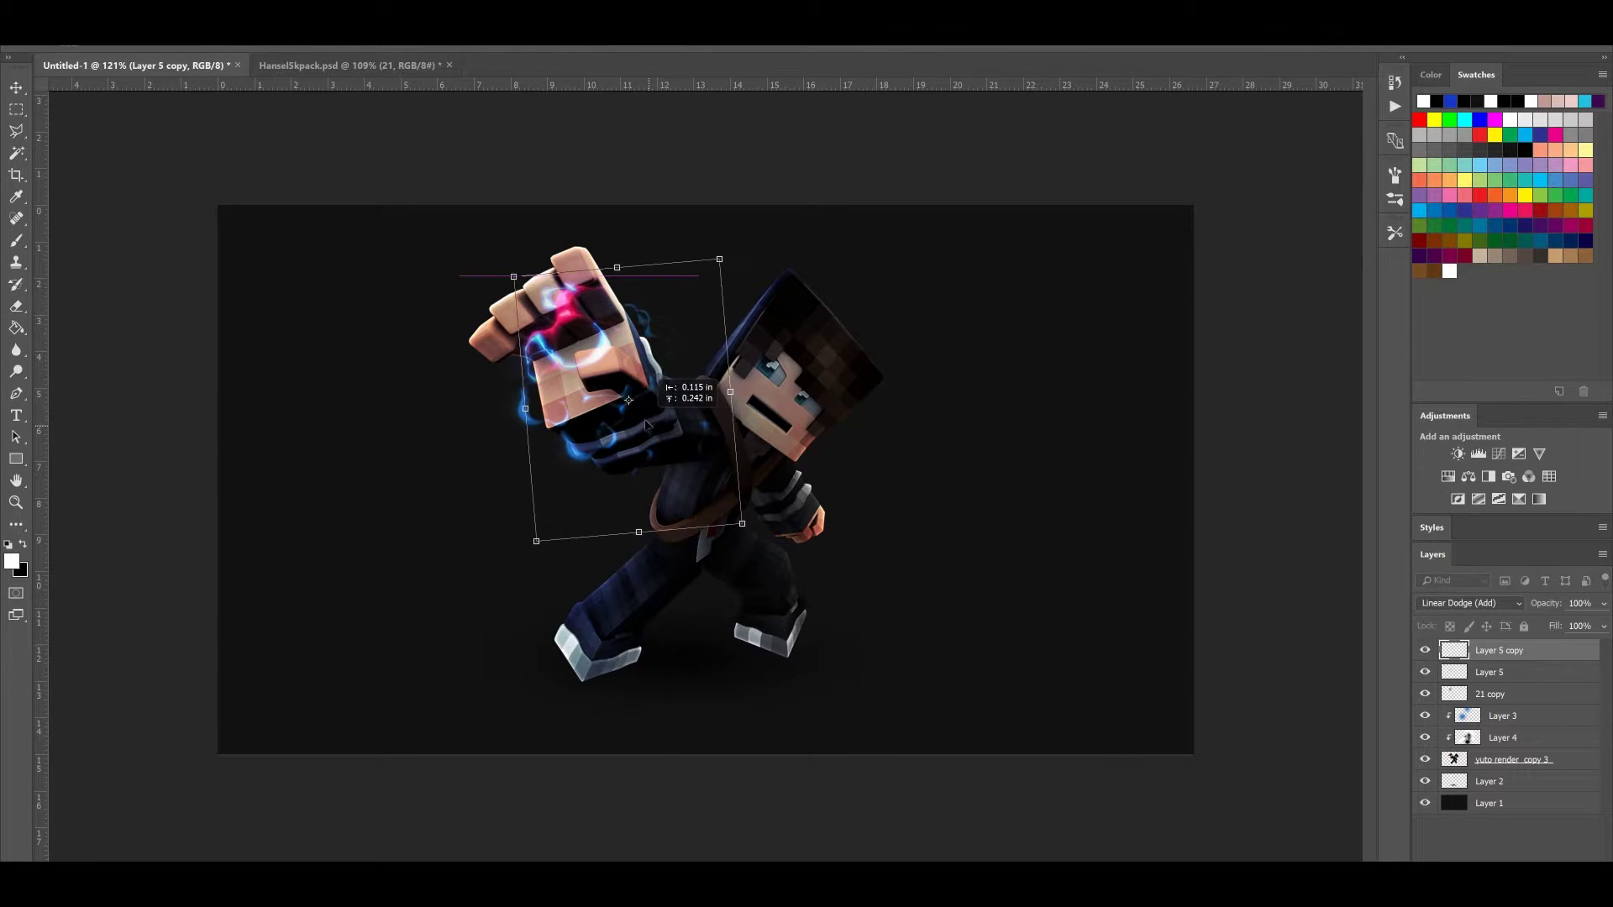
pyautogui.press('Return')
pyautogui.press('e')
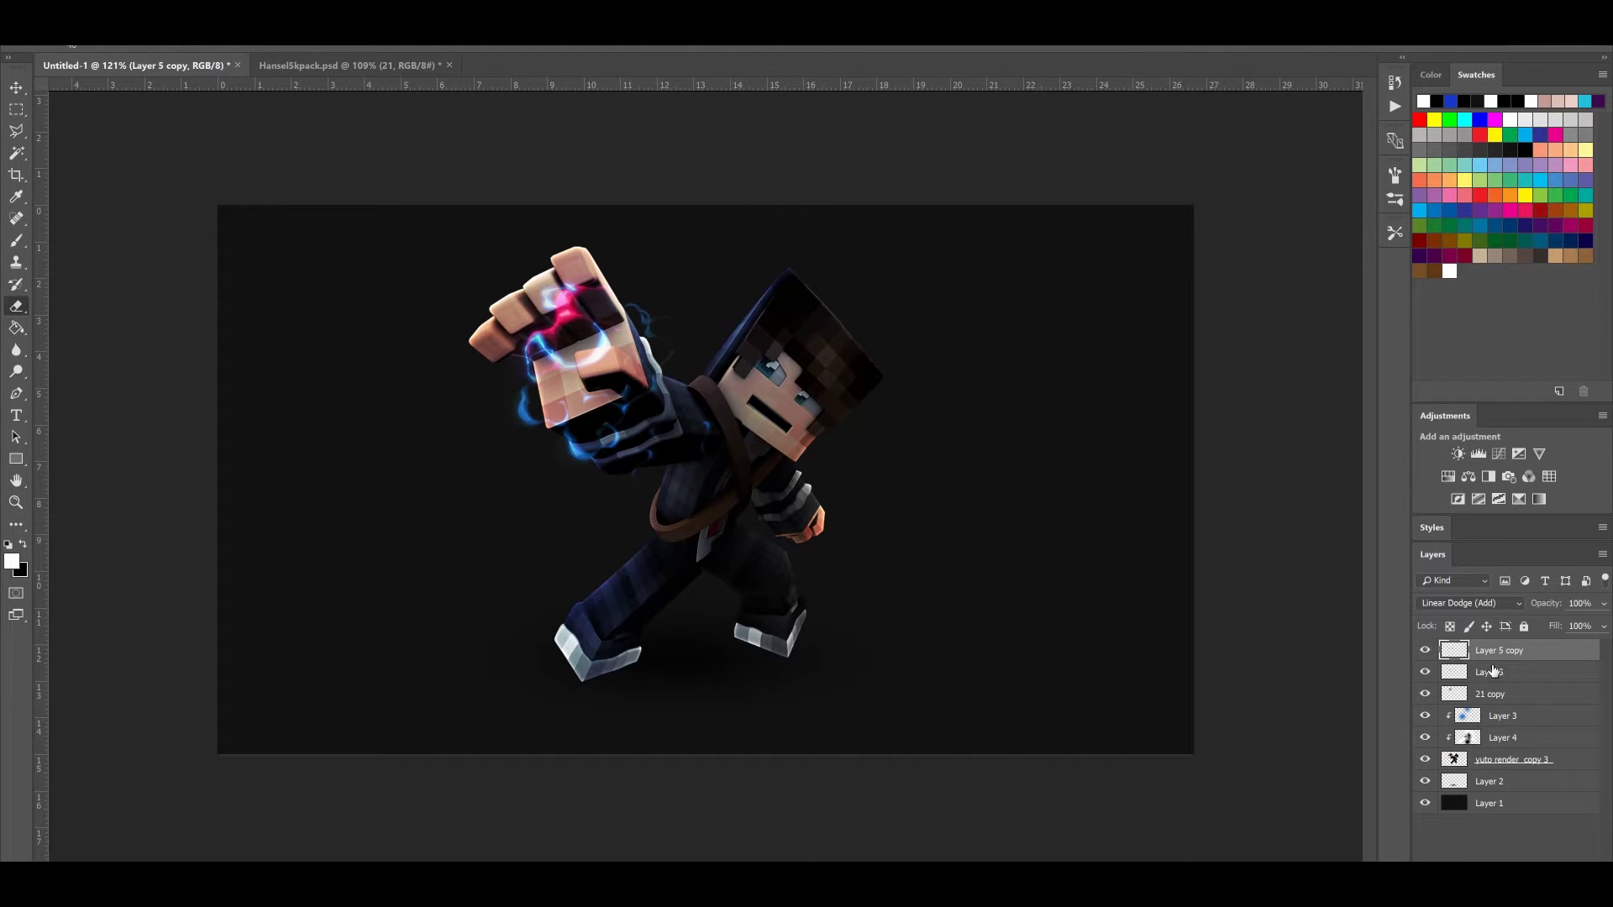
# Try a further duplicate of Layer 5 copy, rotated and moved over the hand and sleeve, and delete it
pyautogui.hotkey('ctrl', 'j')
pyautogui.hotkey('ctrl', 't')
pyautogui.moveTo(887, 404); pyautogui.dragTo(872, 316)
pyautogui.moveTo(629, 441); pyautogui.dragTo(646, 379)
pyautogui.moveTo(893, 482); pyautogui.dragTo(907, 259)
pyautogui.moveTo(659, 366); pyautogui.dragTo(615, 363)
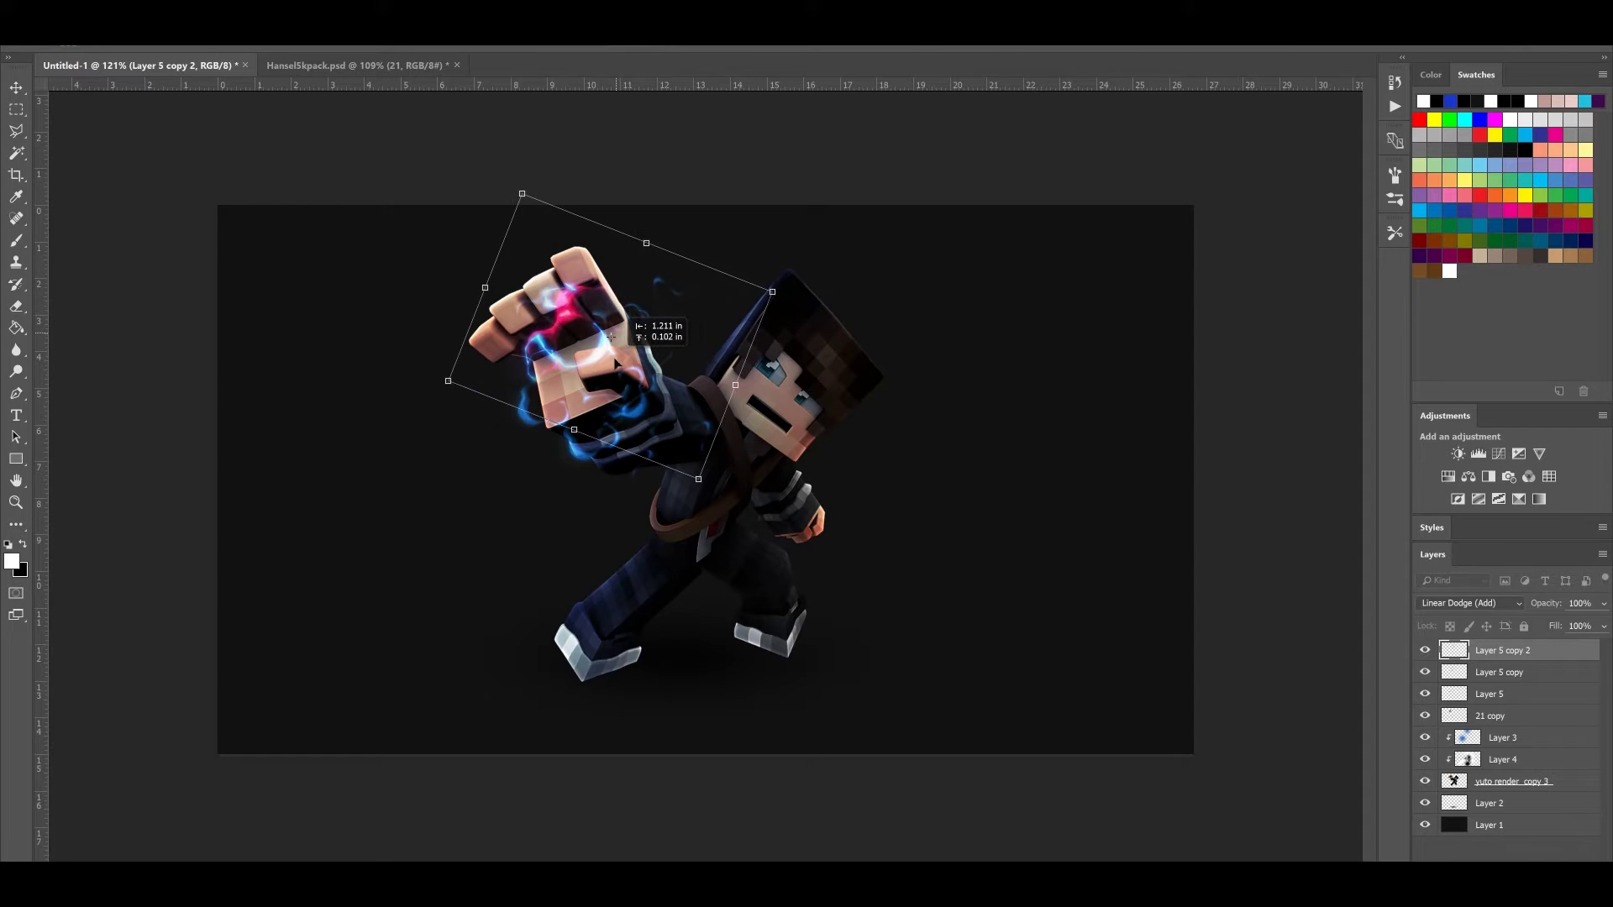
pyautogui.click(728, 42)
pyautogui.scroll(-8, 792, 475)
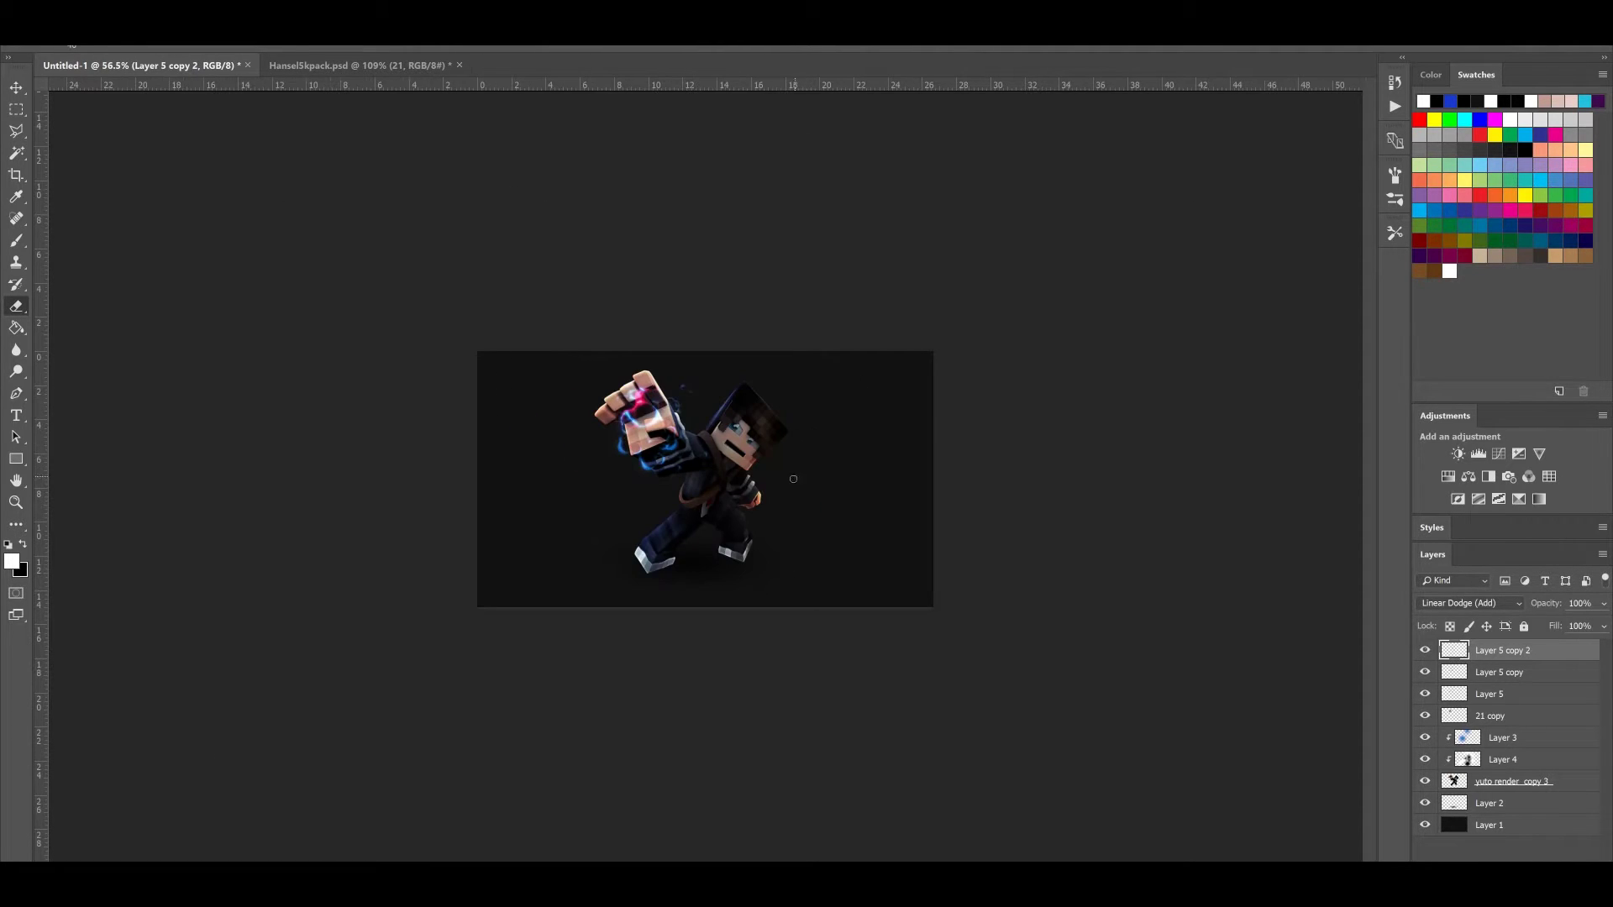
pyautogui.scroll(9, 756, 494)
pyautogui.press('Delete')
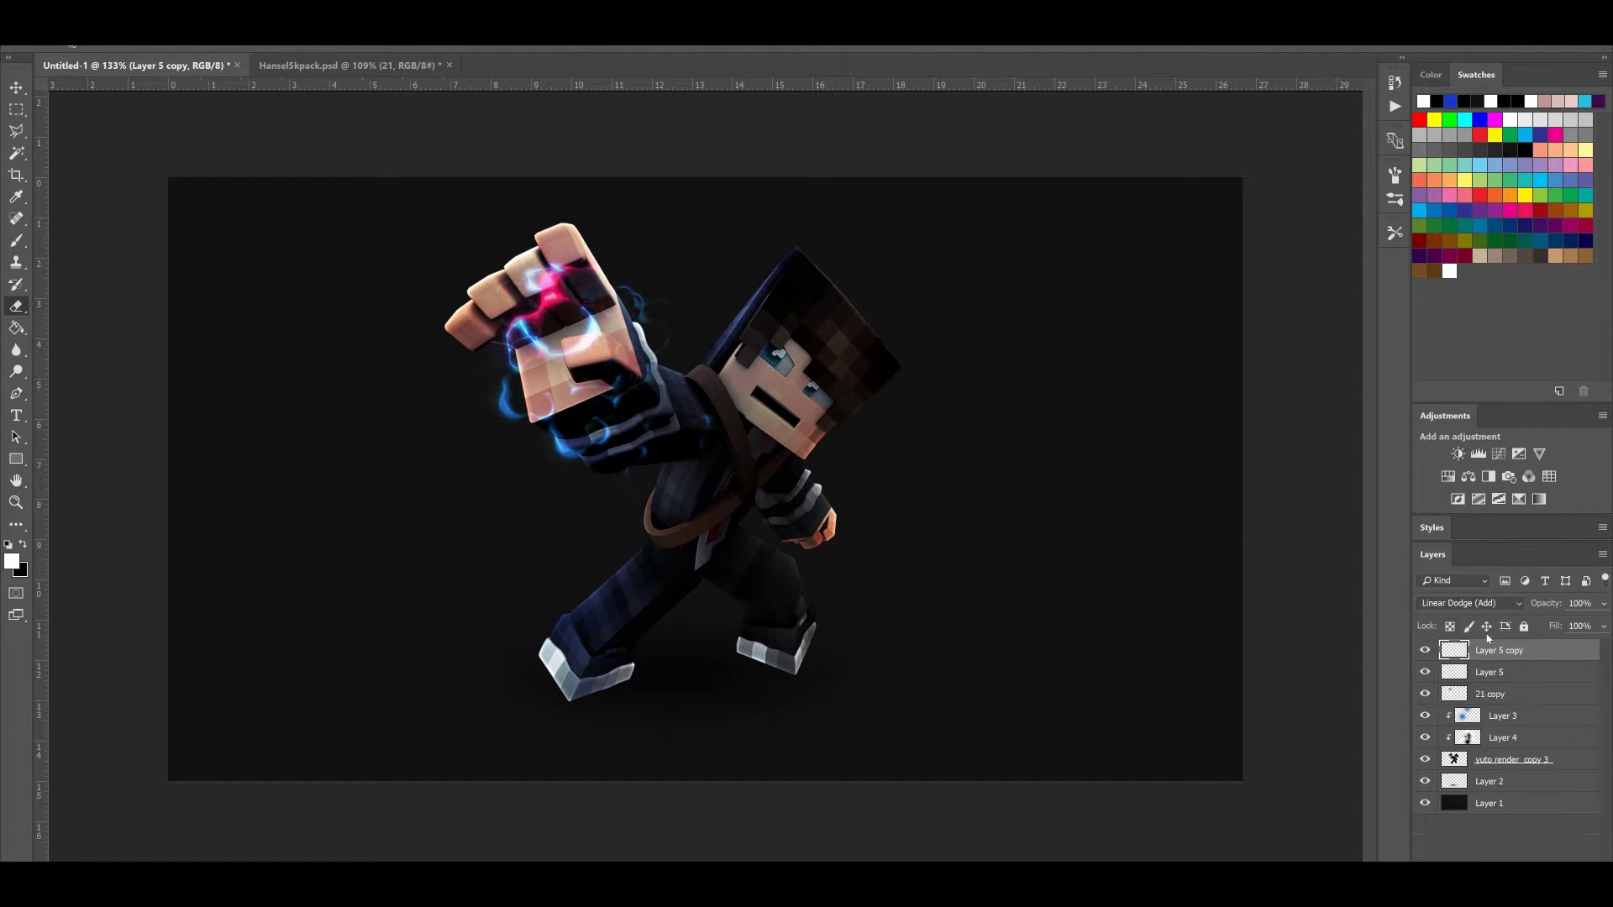
# Compare the contributions of Layer 5 copy and Layer 5 to the hand effect, ending with both shown
pyautogui.click(1424, 650)
pyautogui.click(1424, 650)
pyautogui.click(1424, 673)
pyautogui.click(1423, 673)
pyautogui.click(1423, 654)
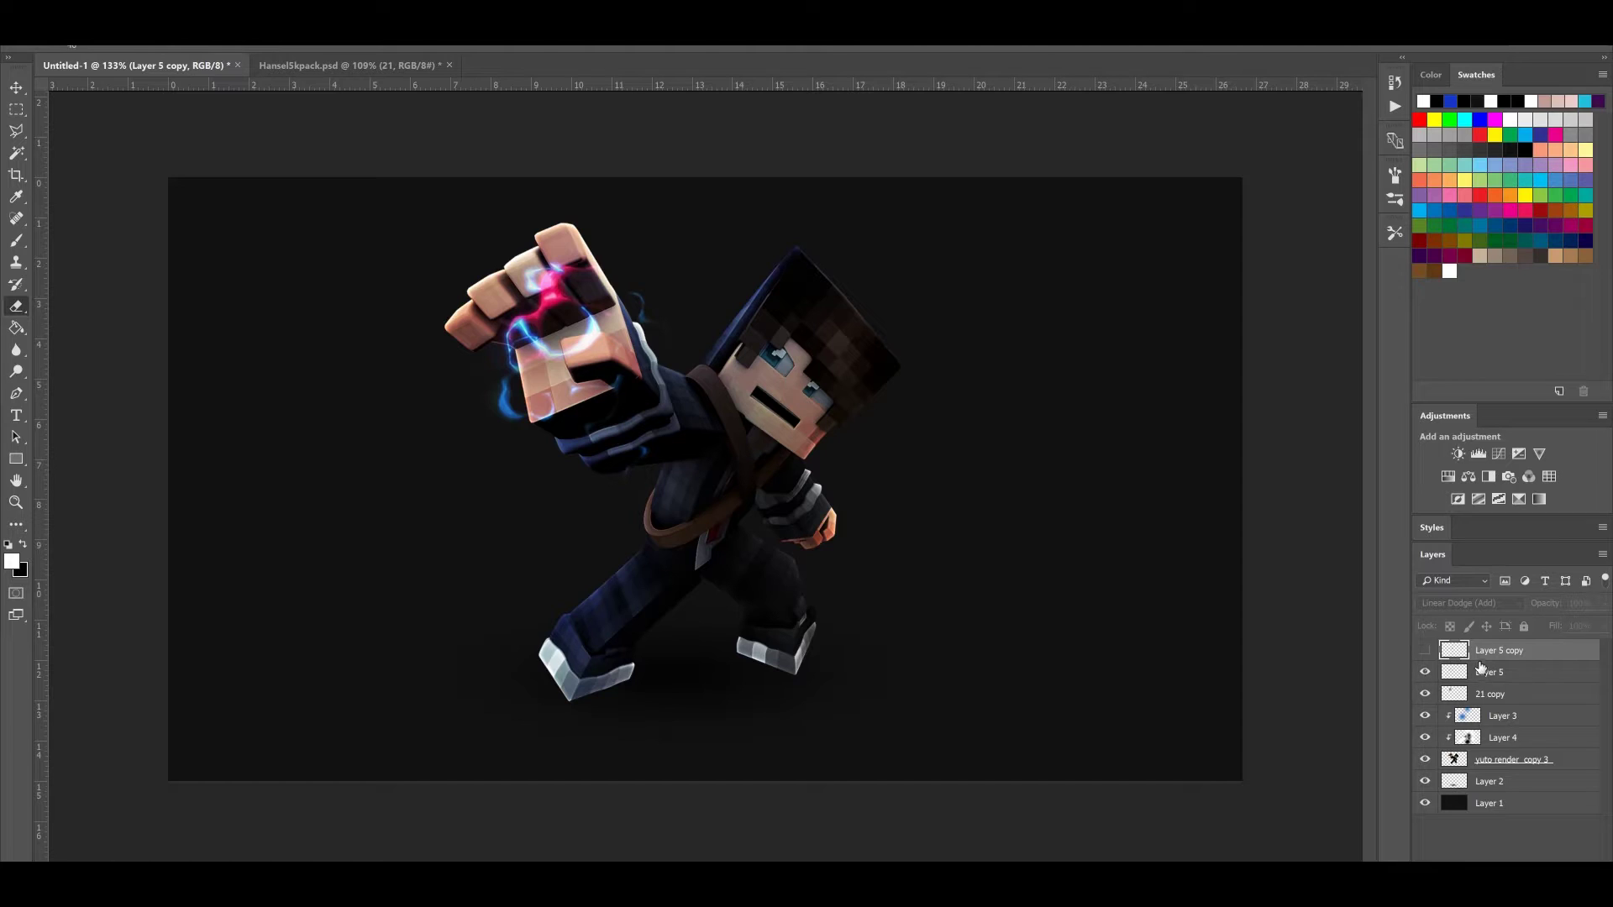
pyautogui.click(1426, 649)
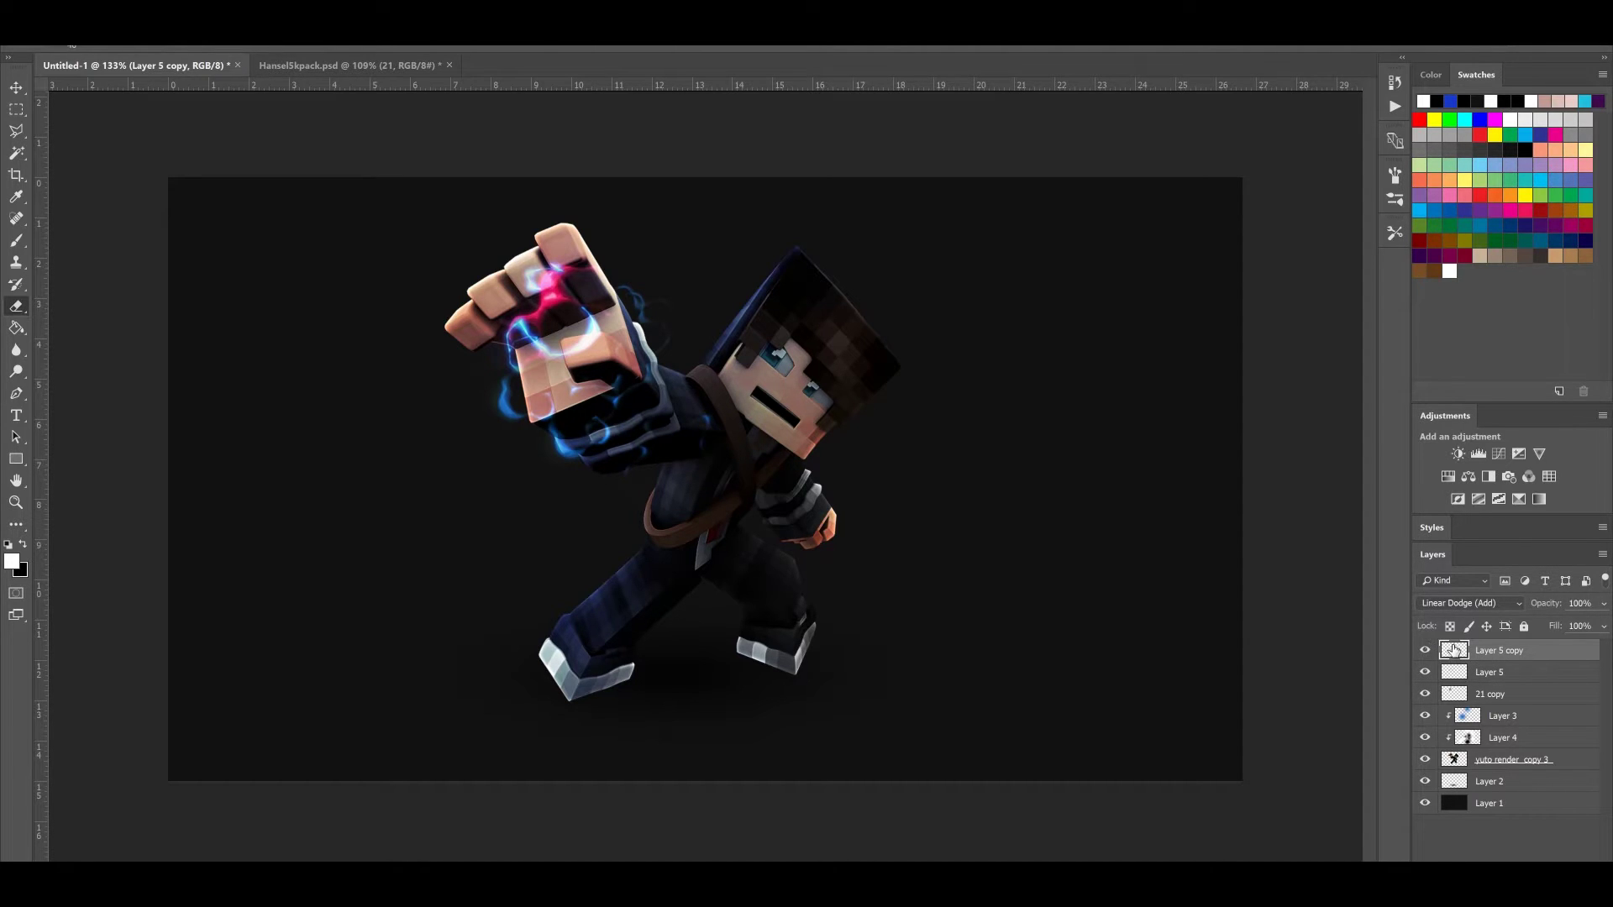
pyautogui.scroll(-7, 866, 391)
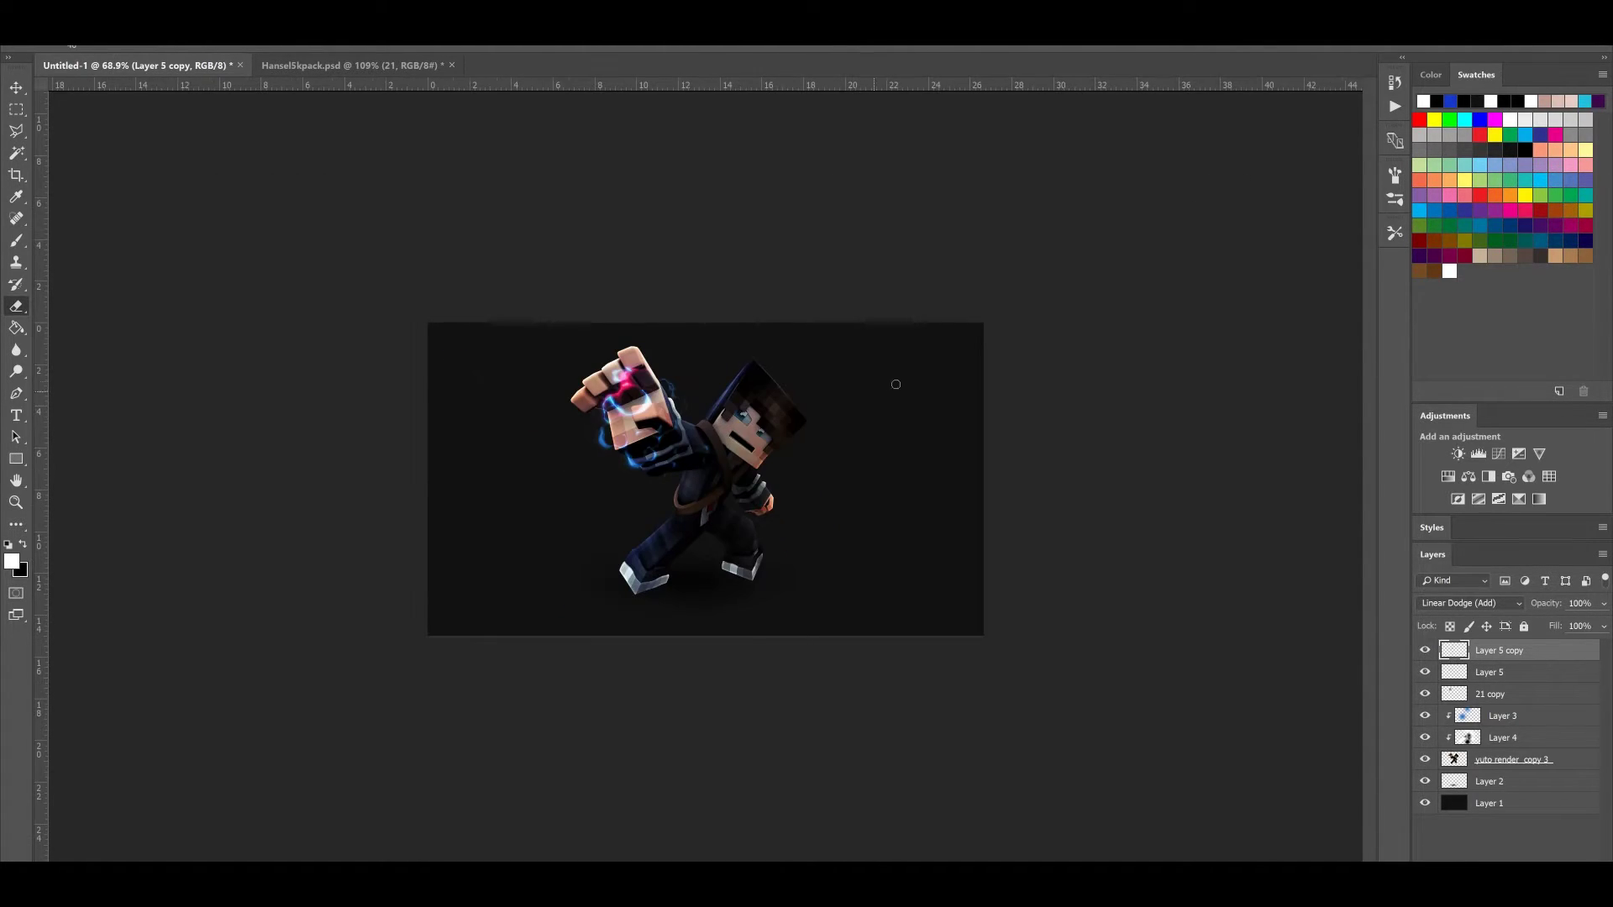
pyautogui.scroll(5, 933, 365)
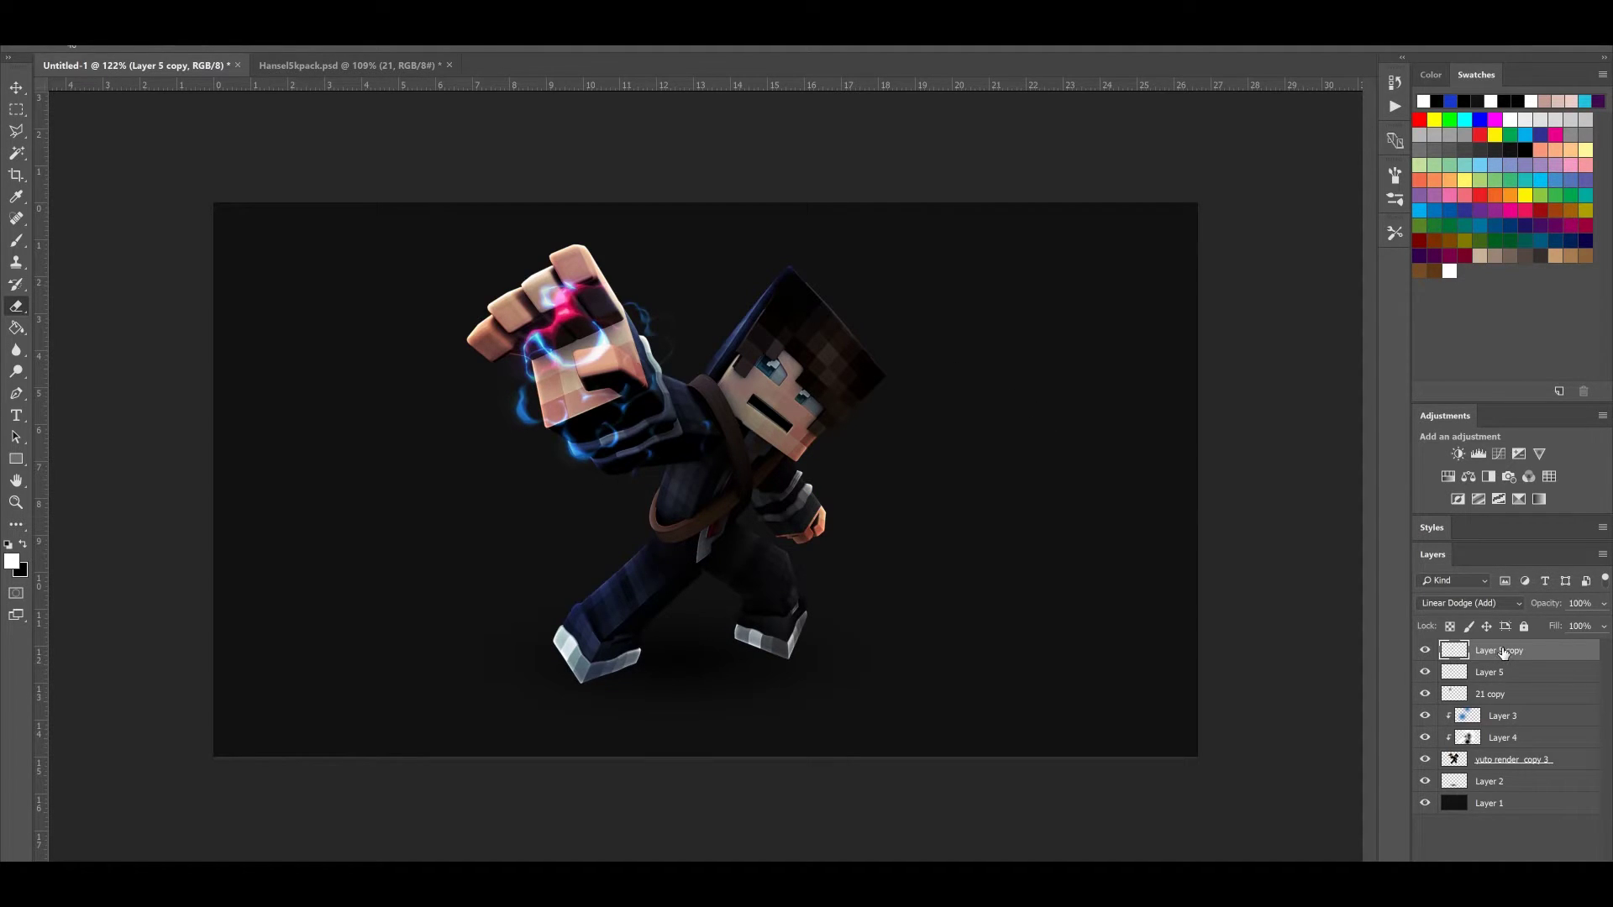
# Duplicate Layer 5 copy and Layer 5 once each in place to intensify the blue glow
pyautogui.hotkey('ctrl', 'j')
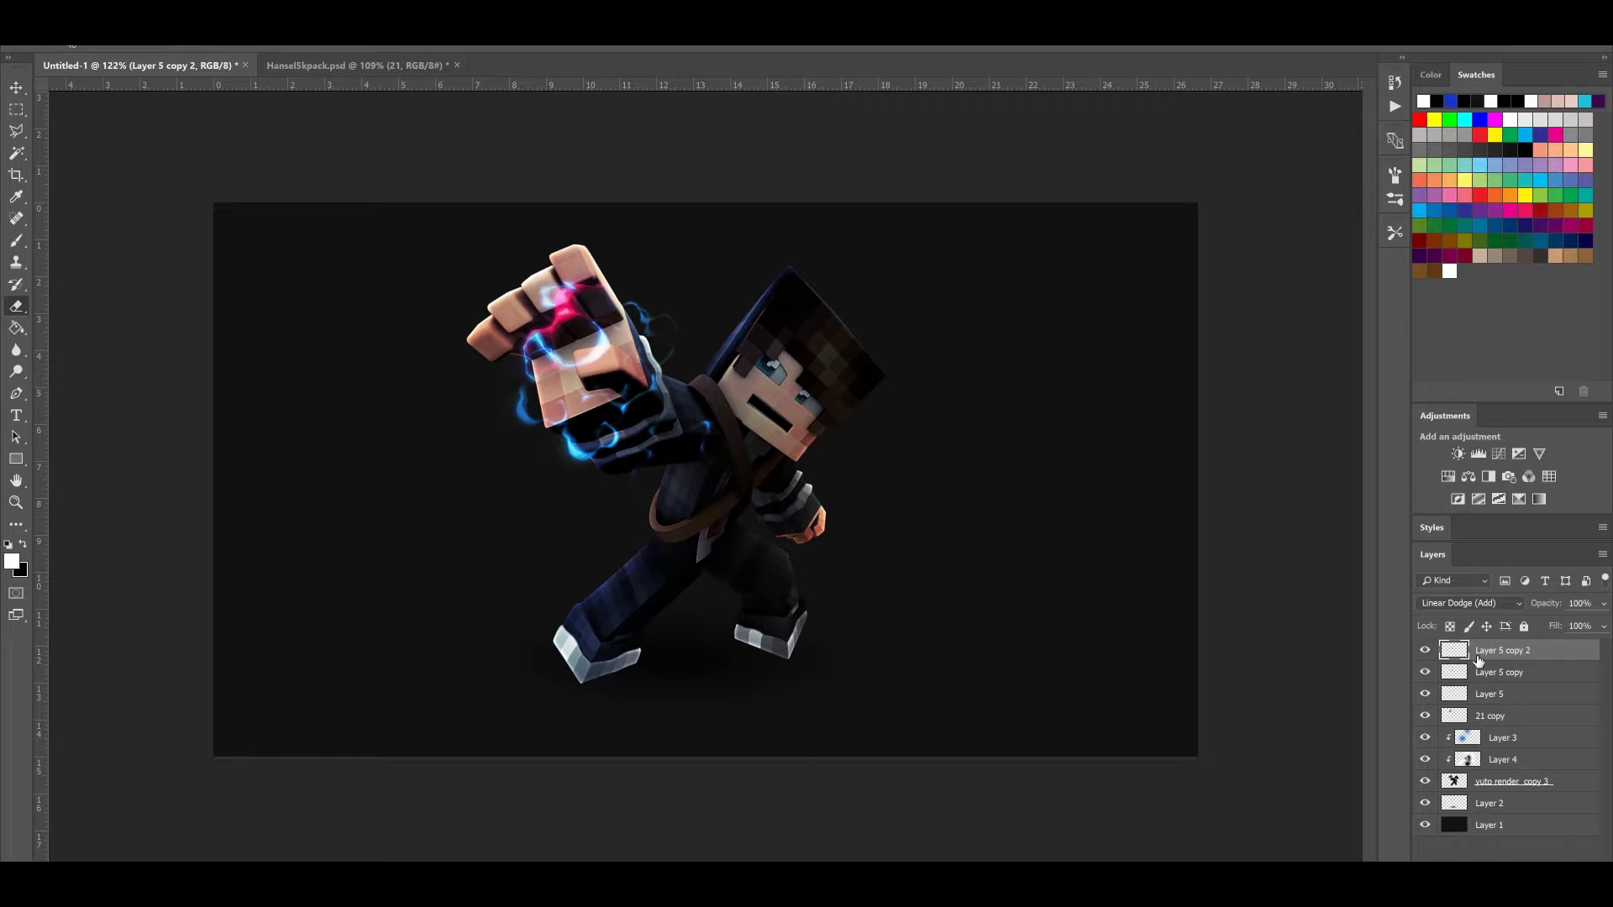
pyautogui.click(1466, 669)
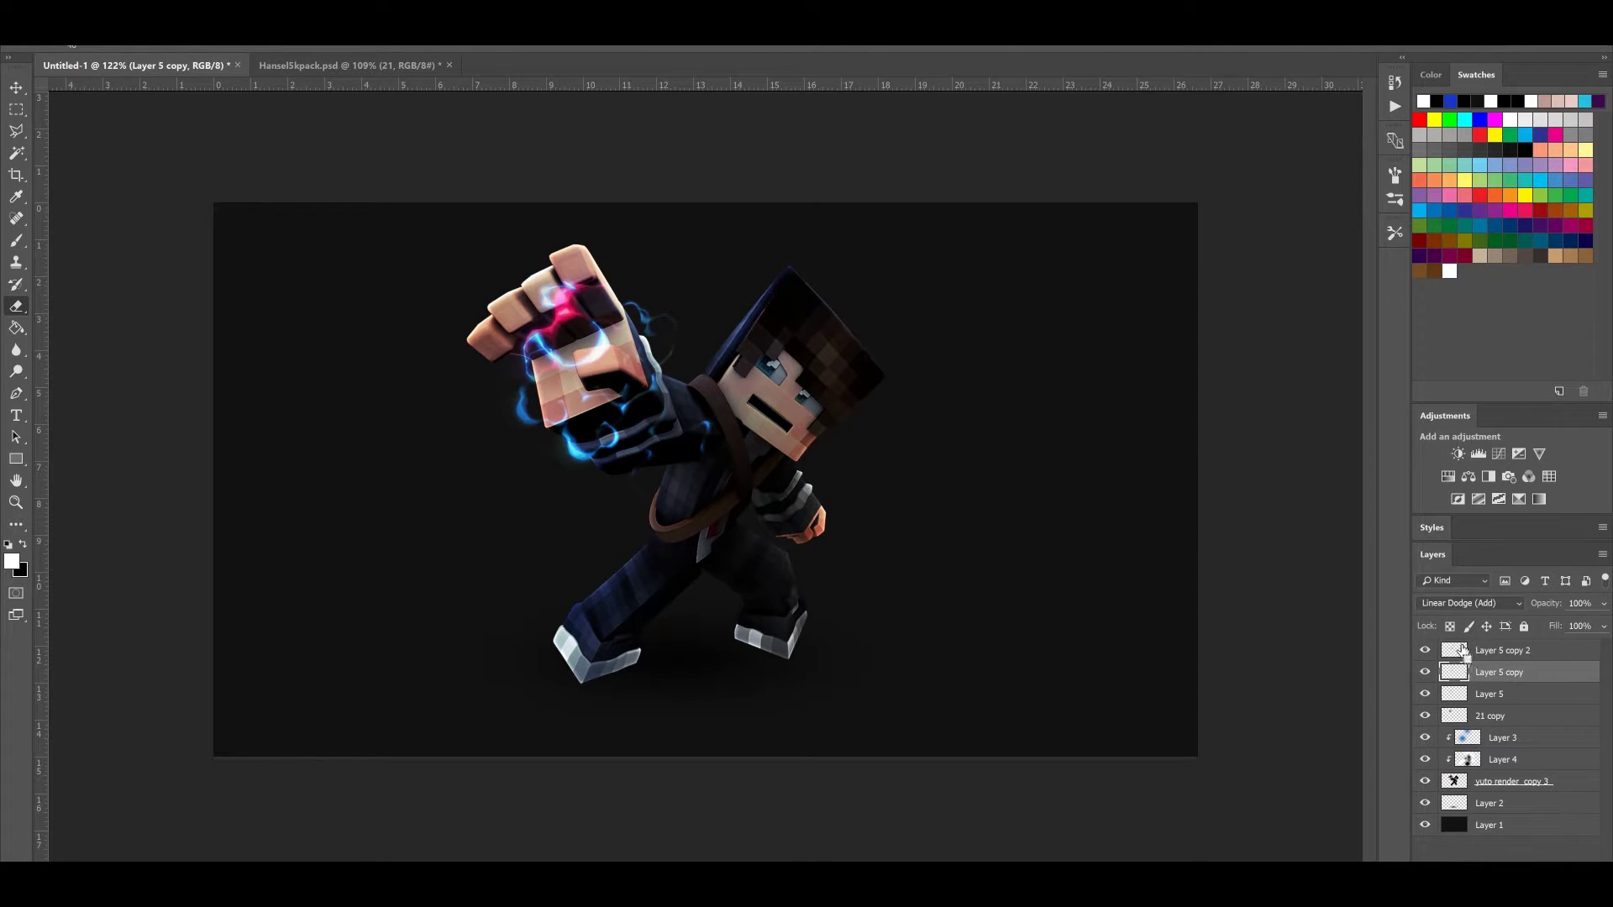
pyautogui.hotkey('ctrl', 'j')
pyautogui.press('Delete')
pyautogui.click(1509, 692)
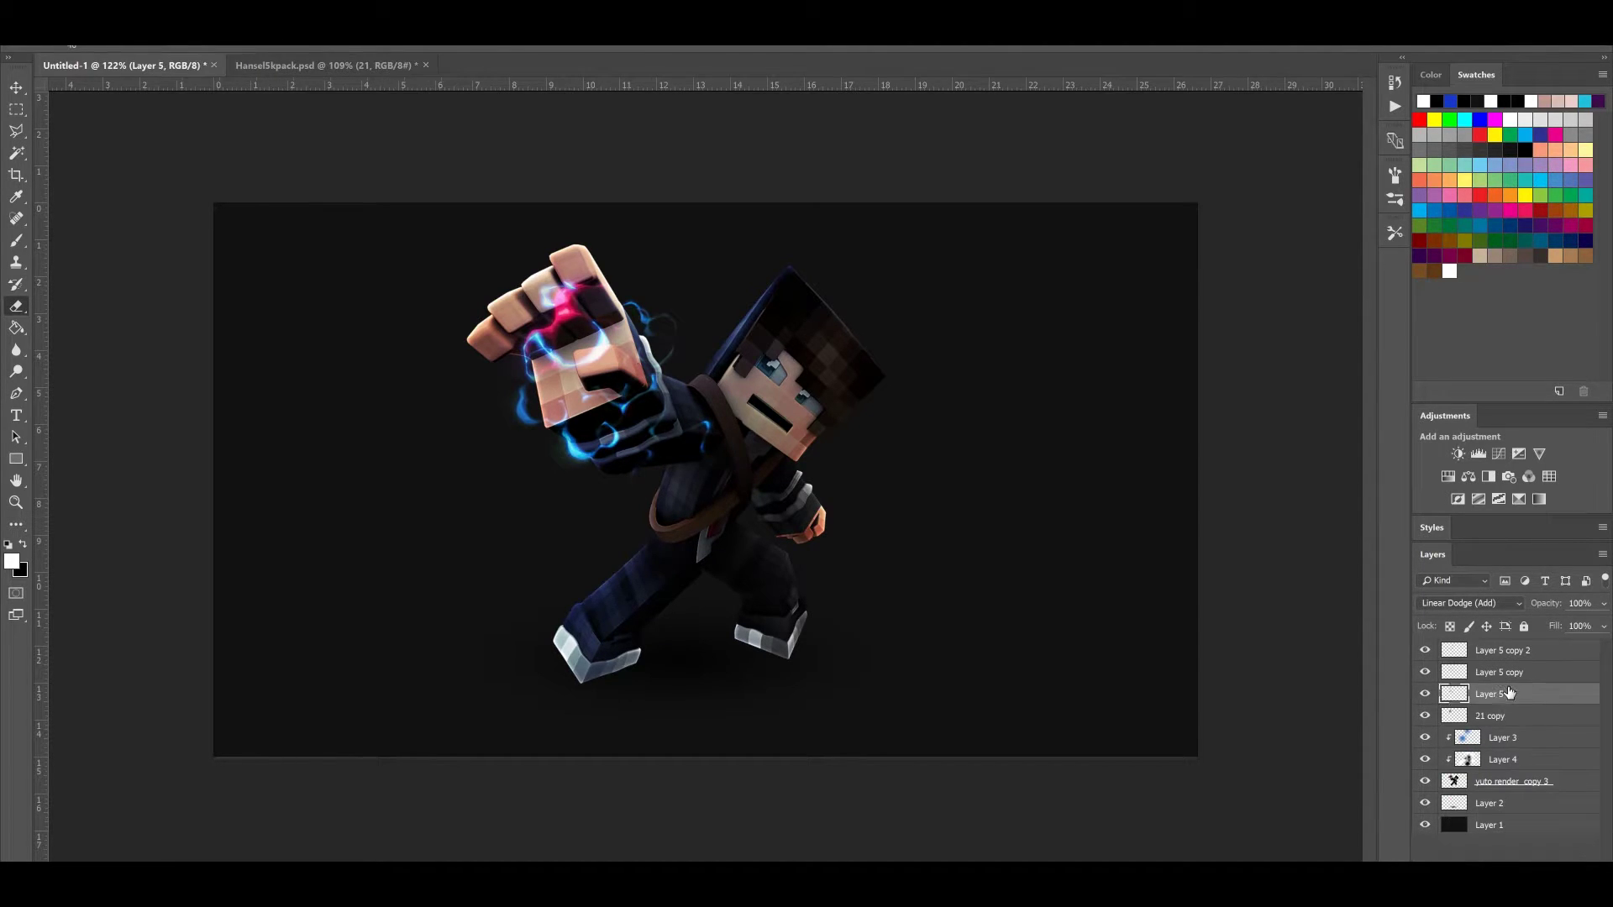
pyautogui.hotkey('ctrl', 'j')
pyautogui.scroll(-6, 817, 484)
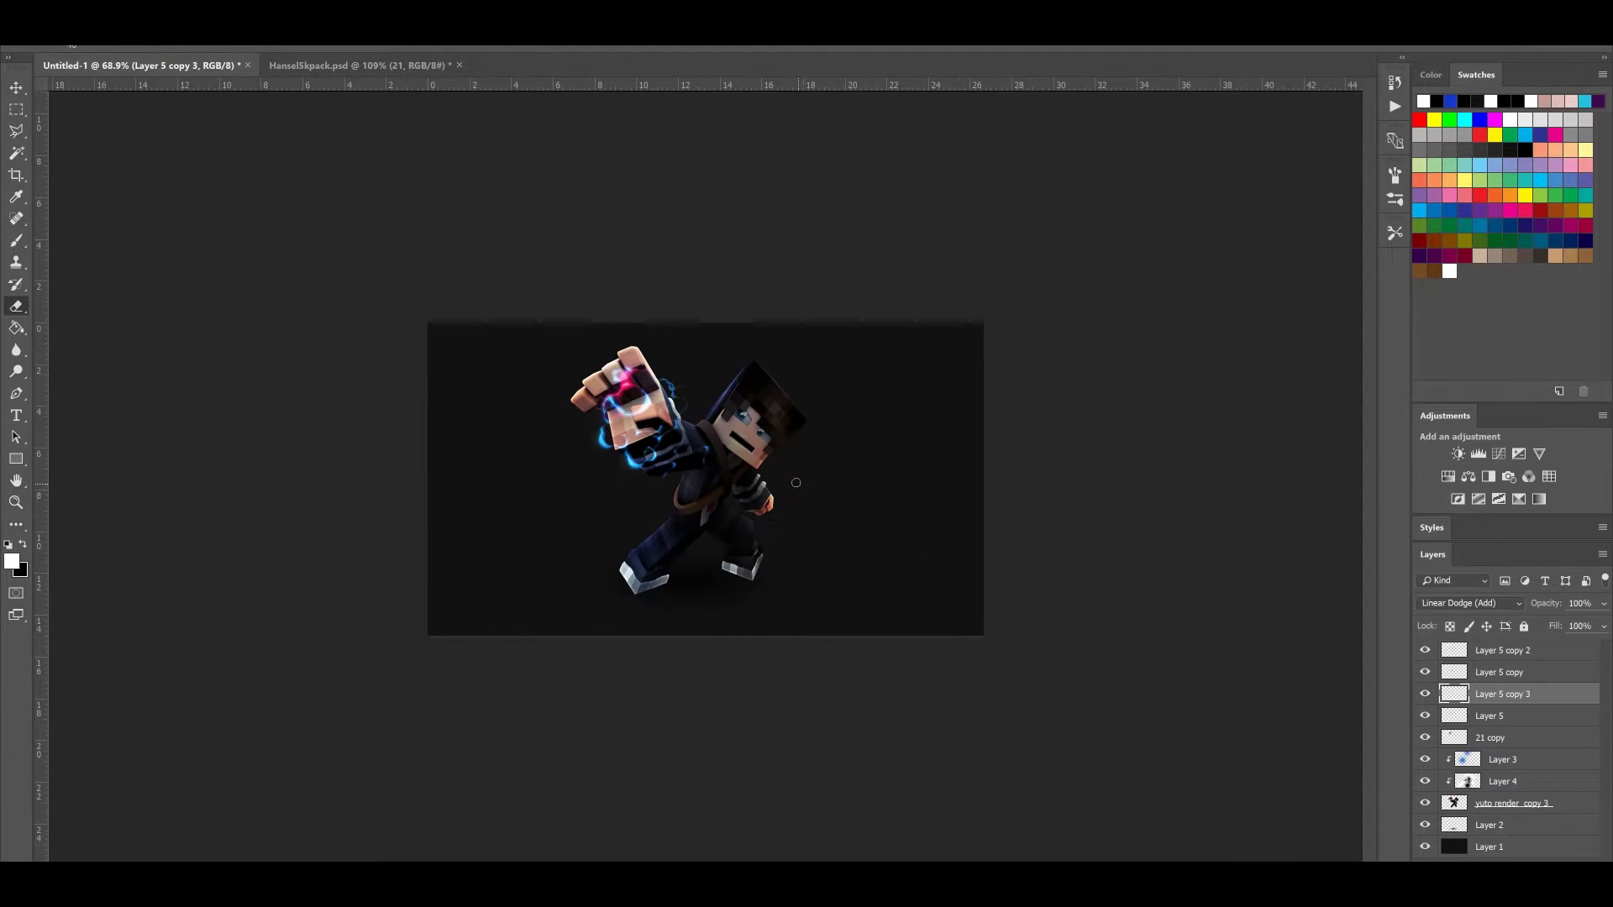
pyautogui.scroll(5, 812, 467)
# Merge all effect layers from 21 copy up to Layer 5 copy 2 and set the merged layer to Linear Dodge (Add)
pyautogui.click(1499, 739)
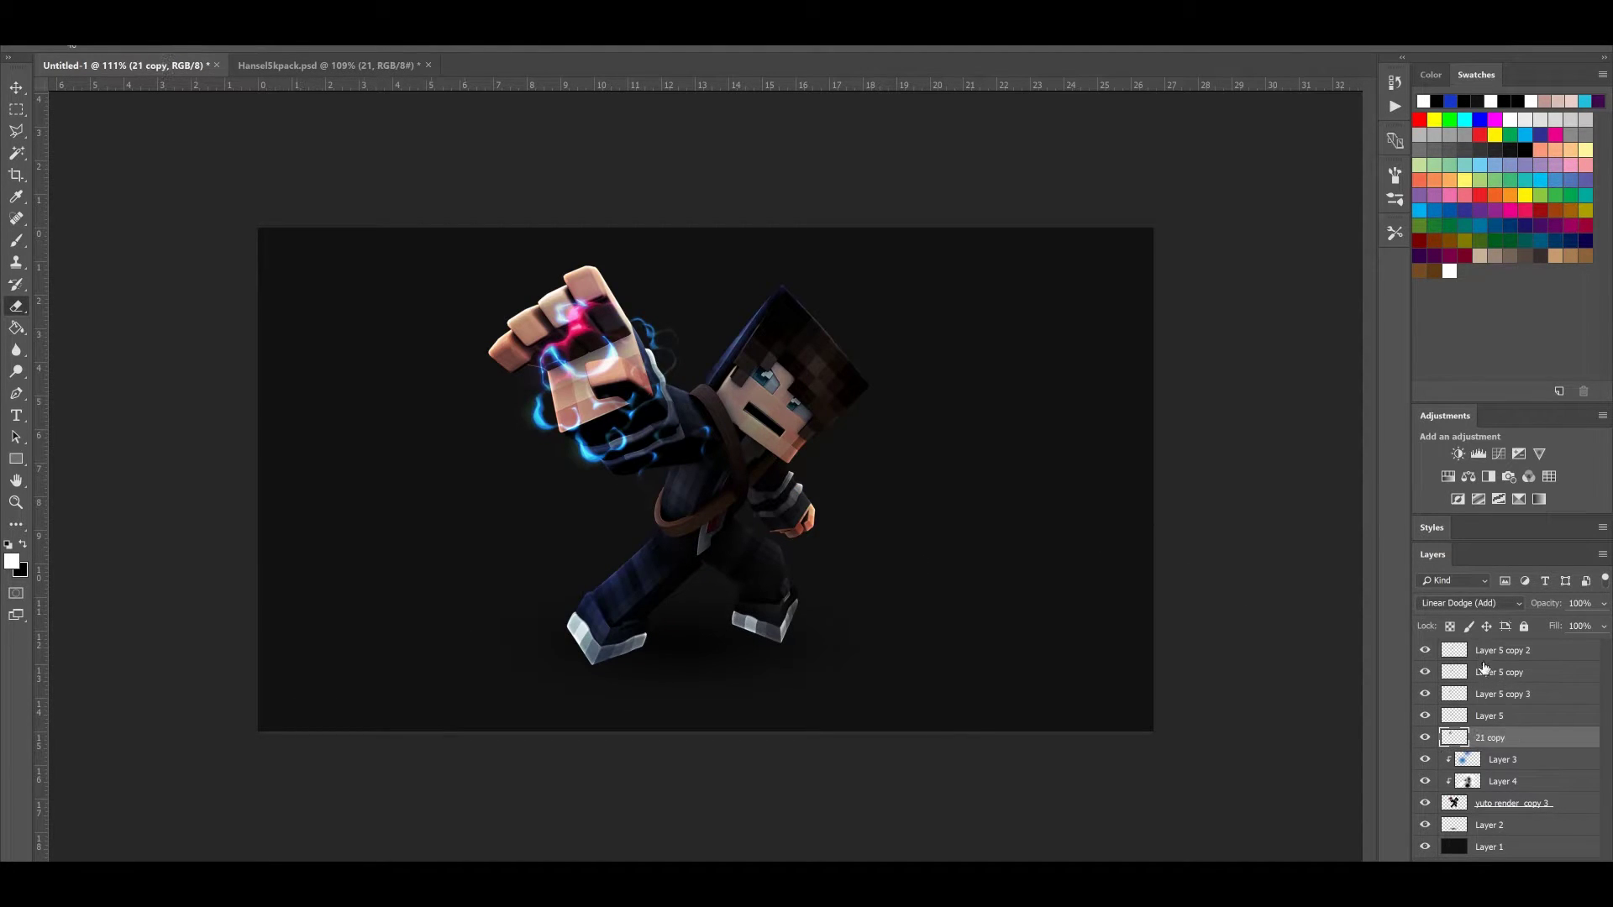
pyautogui.keyDown('shift'); pyautogui.click(1480, 649); pyautogui.keyUp('shift')
pyautogui.hotkey('ctrl', 'e')
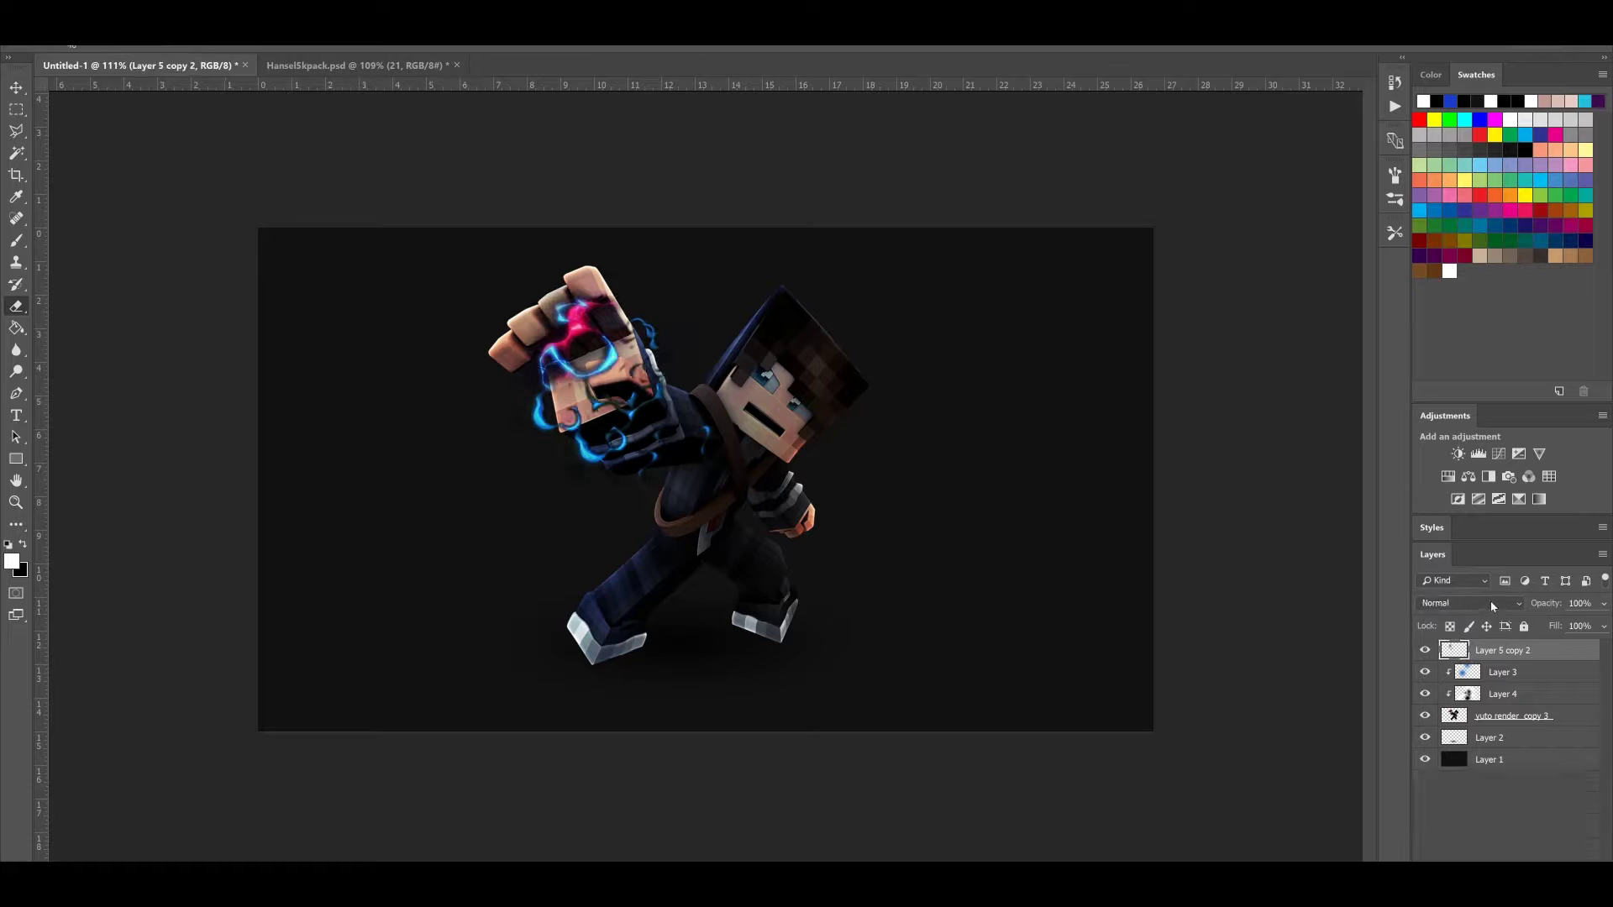
pyautogui.click(1470, 603)
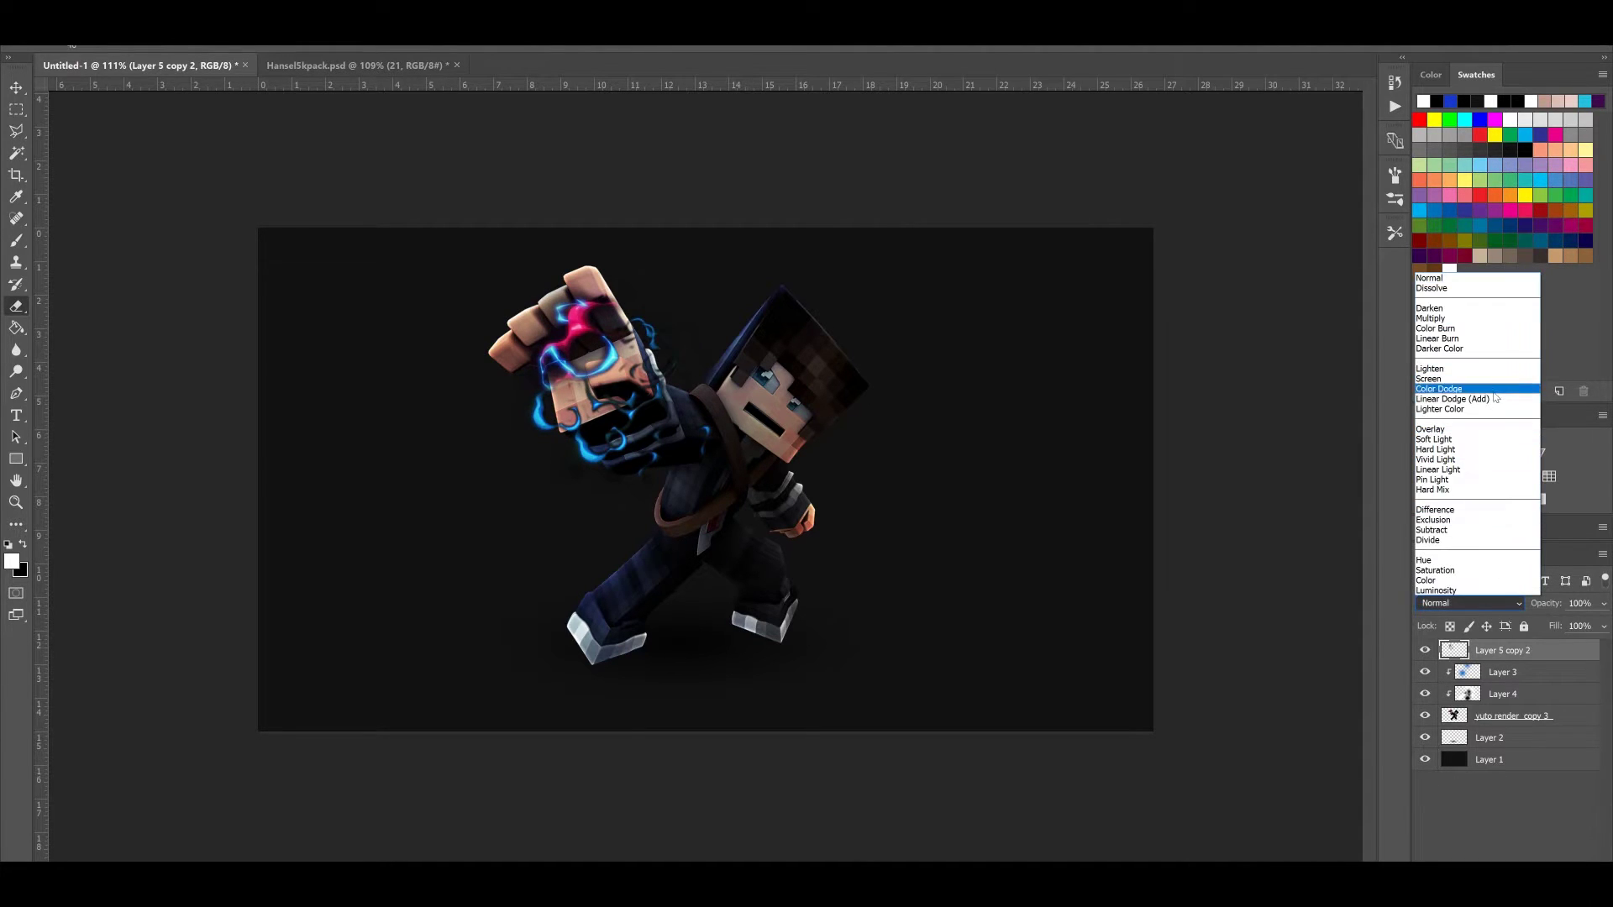
pyautogui.click(1457, 404)
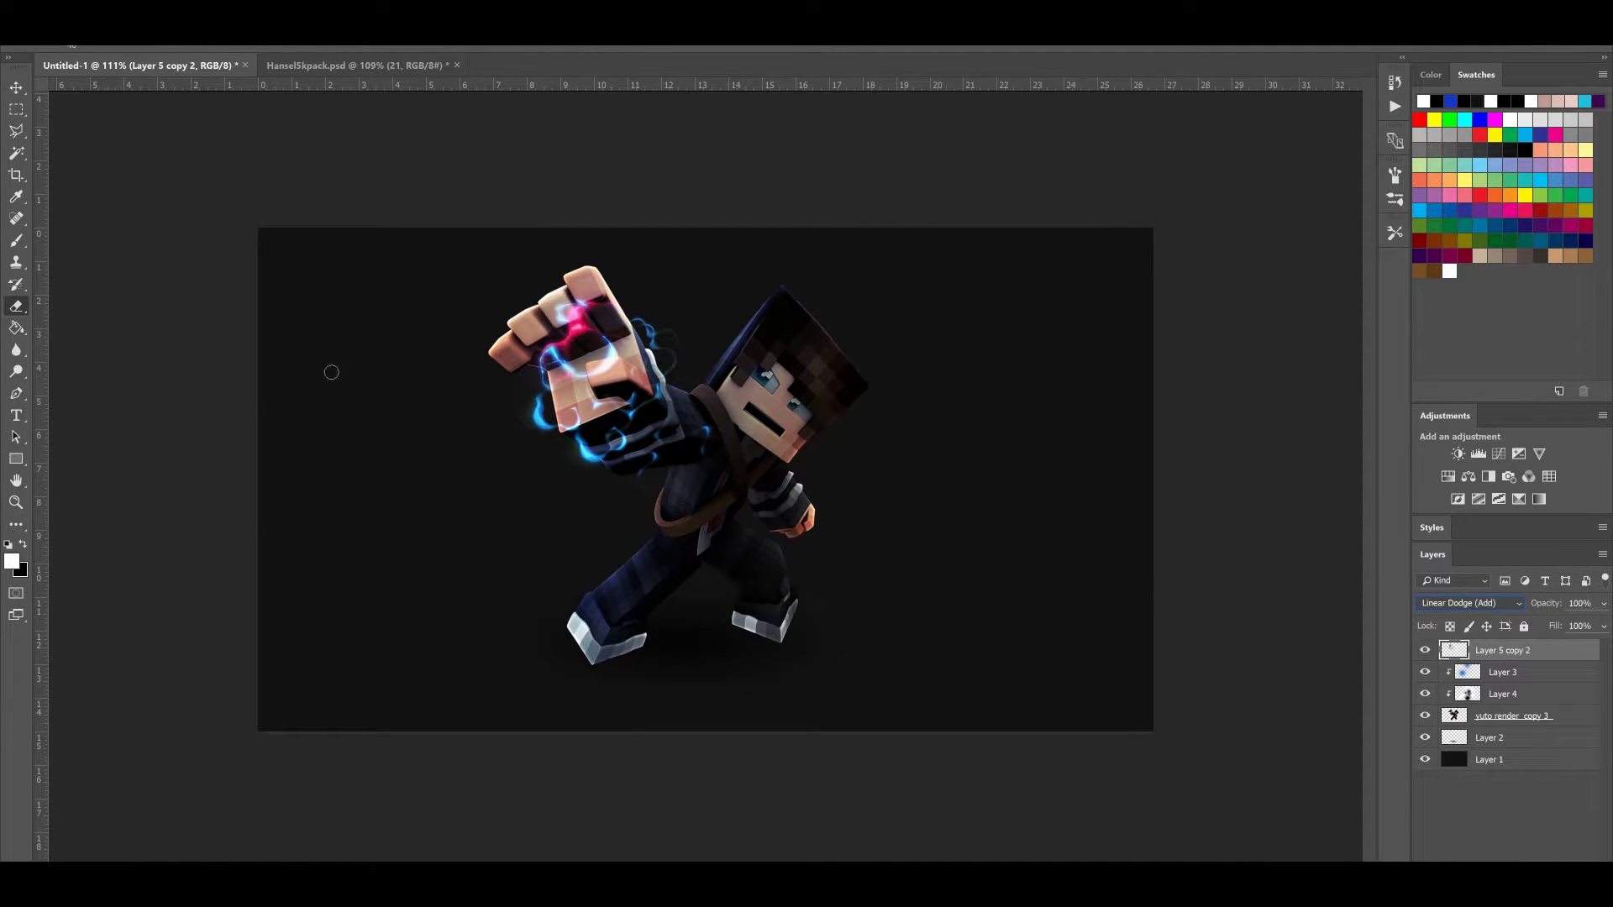
# Try a duplicate of the merged effect layer shifted slightly sideways, and delete it
pyautogui.click(16, 109)
pyautogui.hotkey('ctrl', 'j')
pyautogui.hotkey('ctrl', 't')
pyautogui.moveTo(701, 451); pyautogui.dragTo(711, 451)
pyautogui.press('Return')
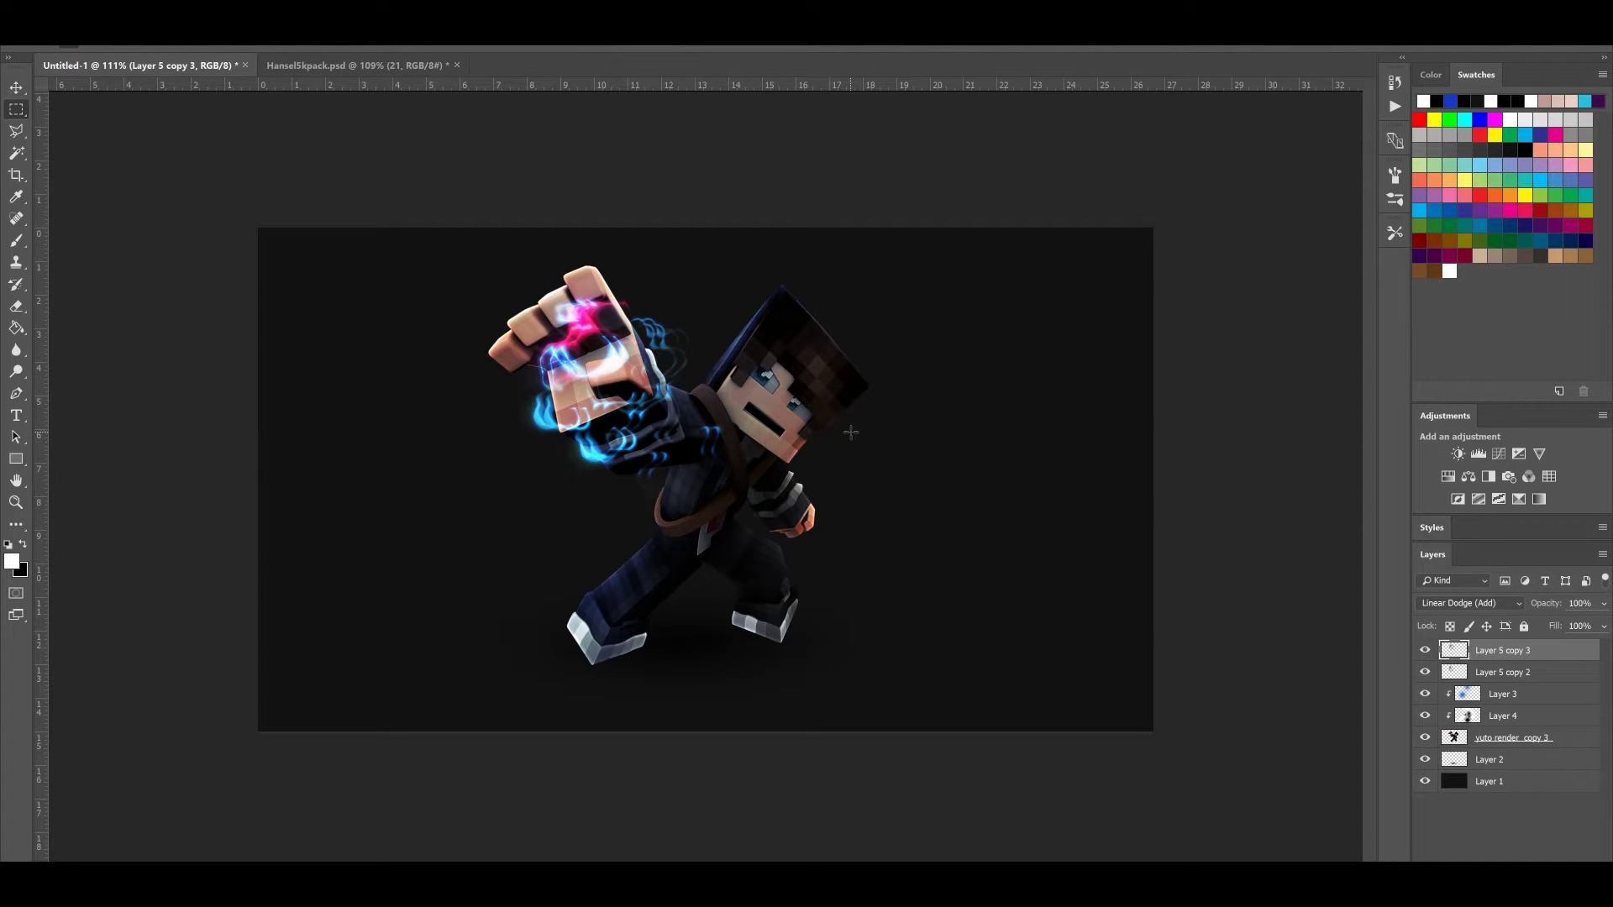
pyautogui.press('Delete')
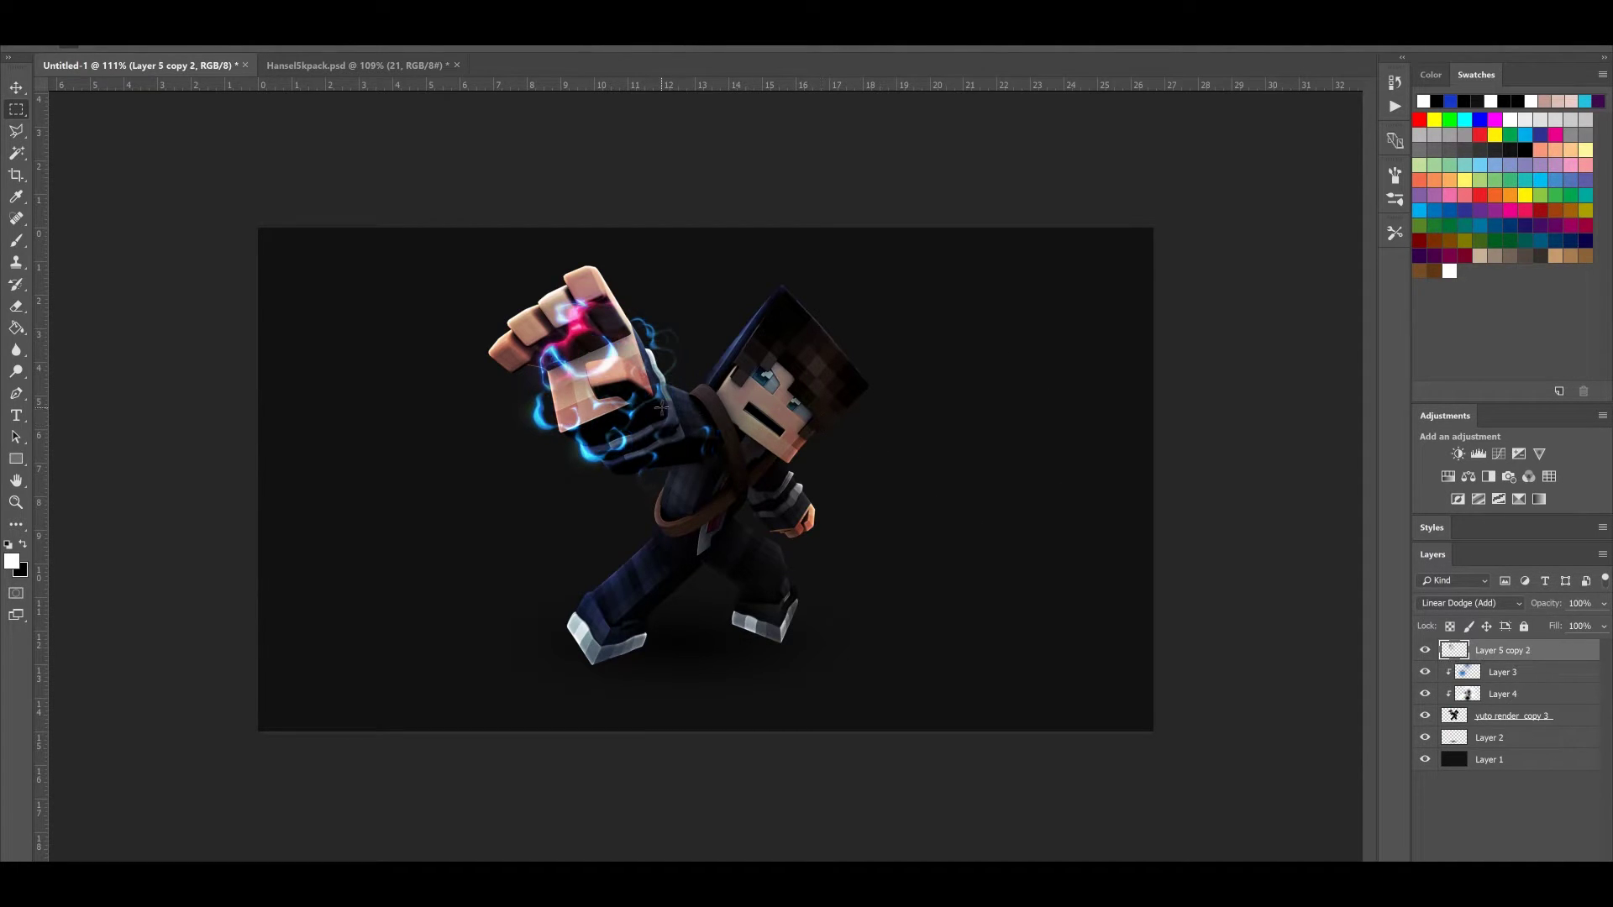
# Try a duplicate of the merged effect rotated and moved around the fingers, and delete it
pyautogui.hotkey('ctrl', 'j')
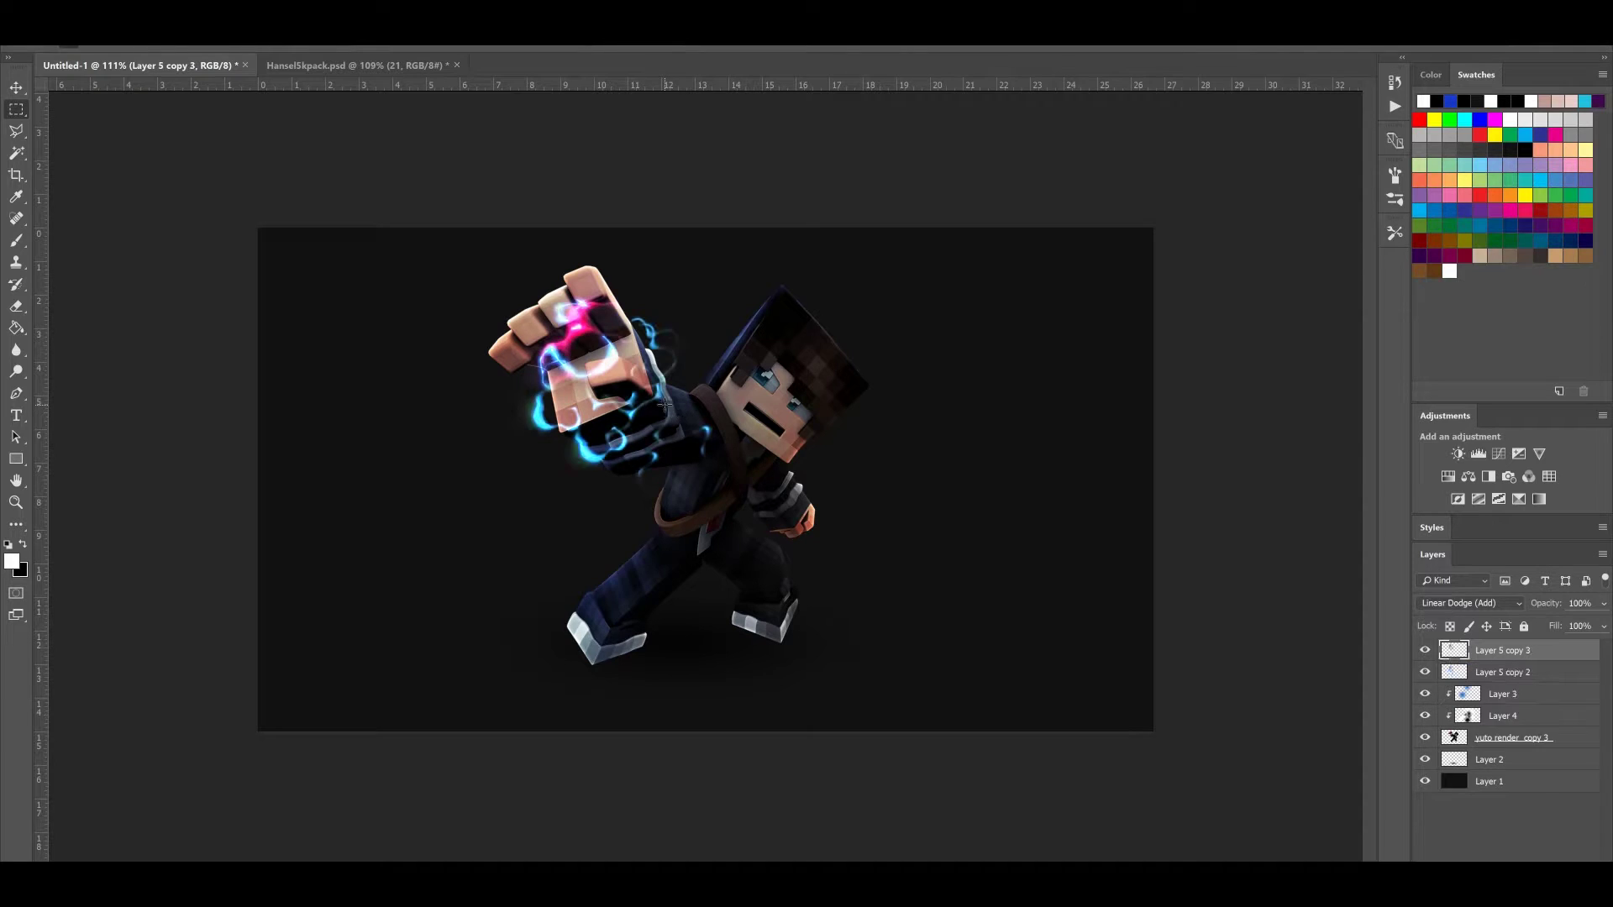
pyautogui.hotkey('ctrl', 't')
pyautogui.moveTo(760, 445); pyautogui.dragTo(473, 329)
pyautogui.moveTo(537, 395); pyautogui.dragTo(474, 282)
pyautogui.moveTo(697, 350); pyautogui.dragTo(697, 218)
pyautogui.moveTo(588, 312); pyautogui.dragTo(571, 369)
pyautogui.moveTo(731, 311); pyautogui.dragTo(732, 245)
pyautogui.press('Return')
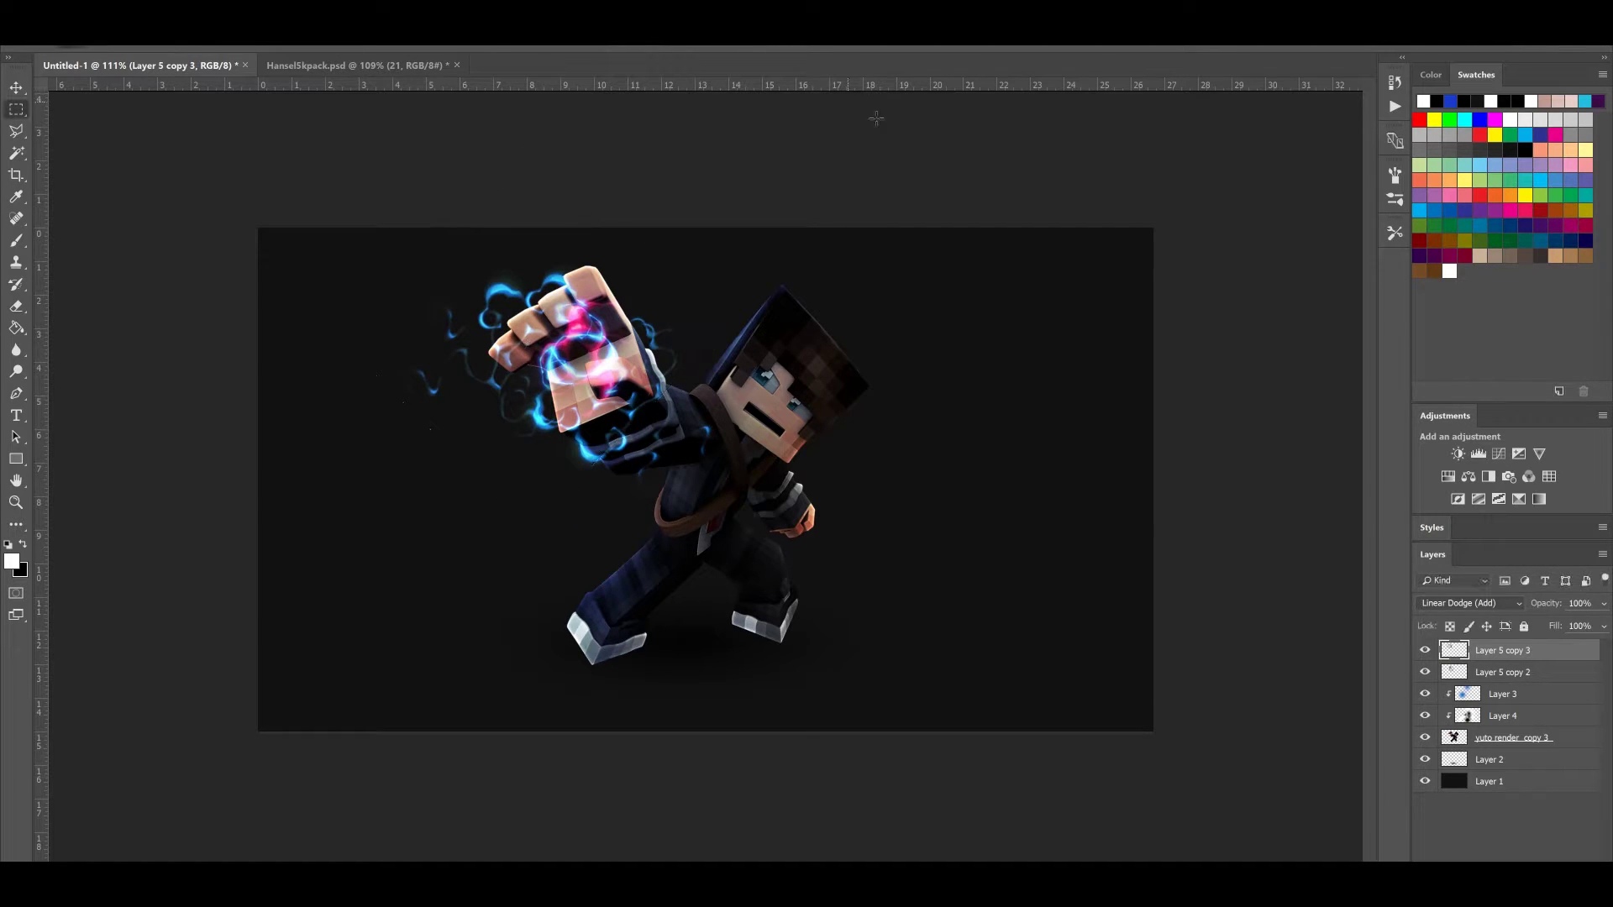
pyautogui.press('Delete')
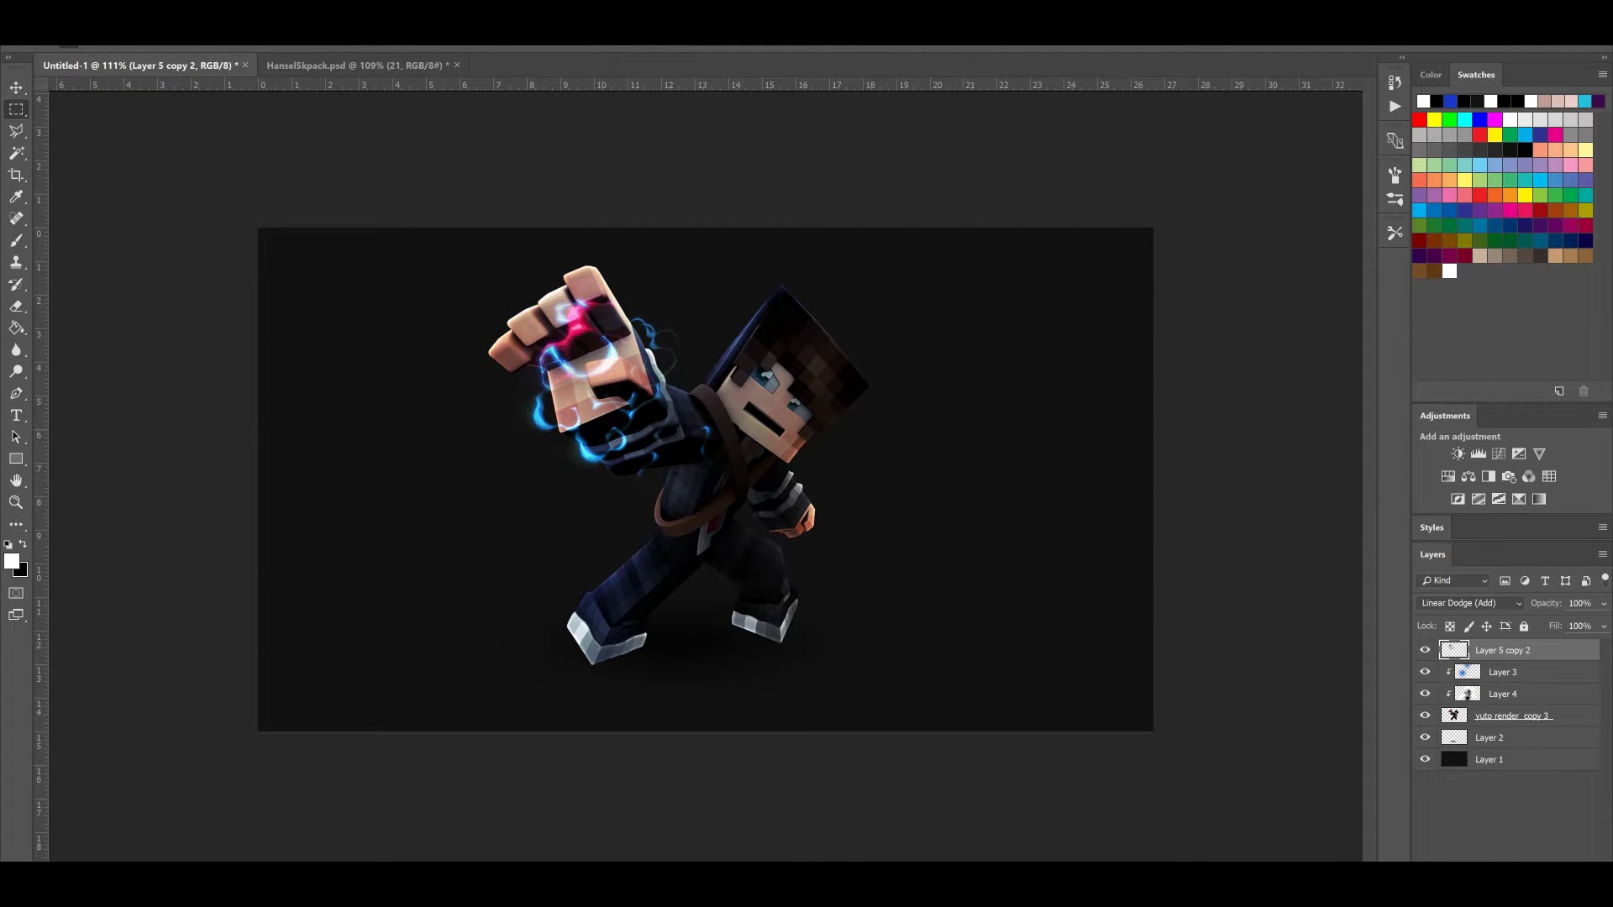
# Switch to HanselSkpack.psd, hide layer 21 and preview the effect layers between 18 and 23 one at a time
pyautogui.click(361, 65)
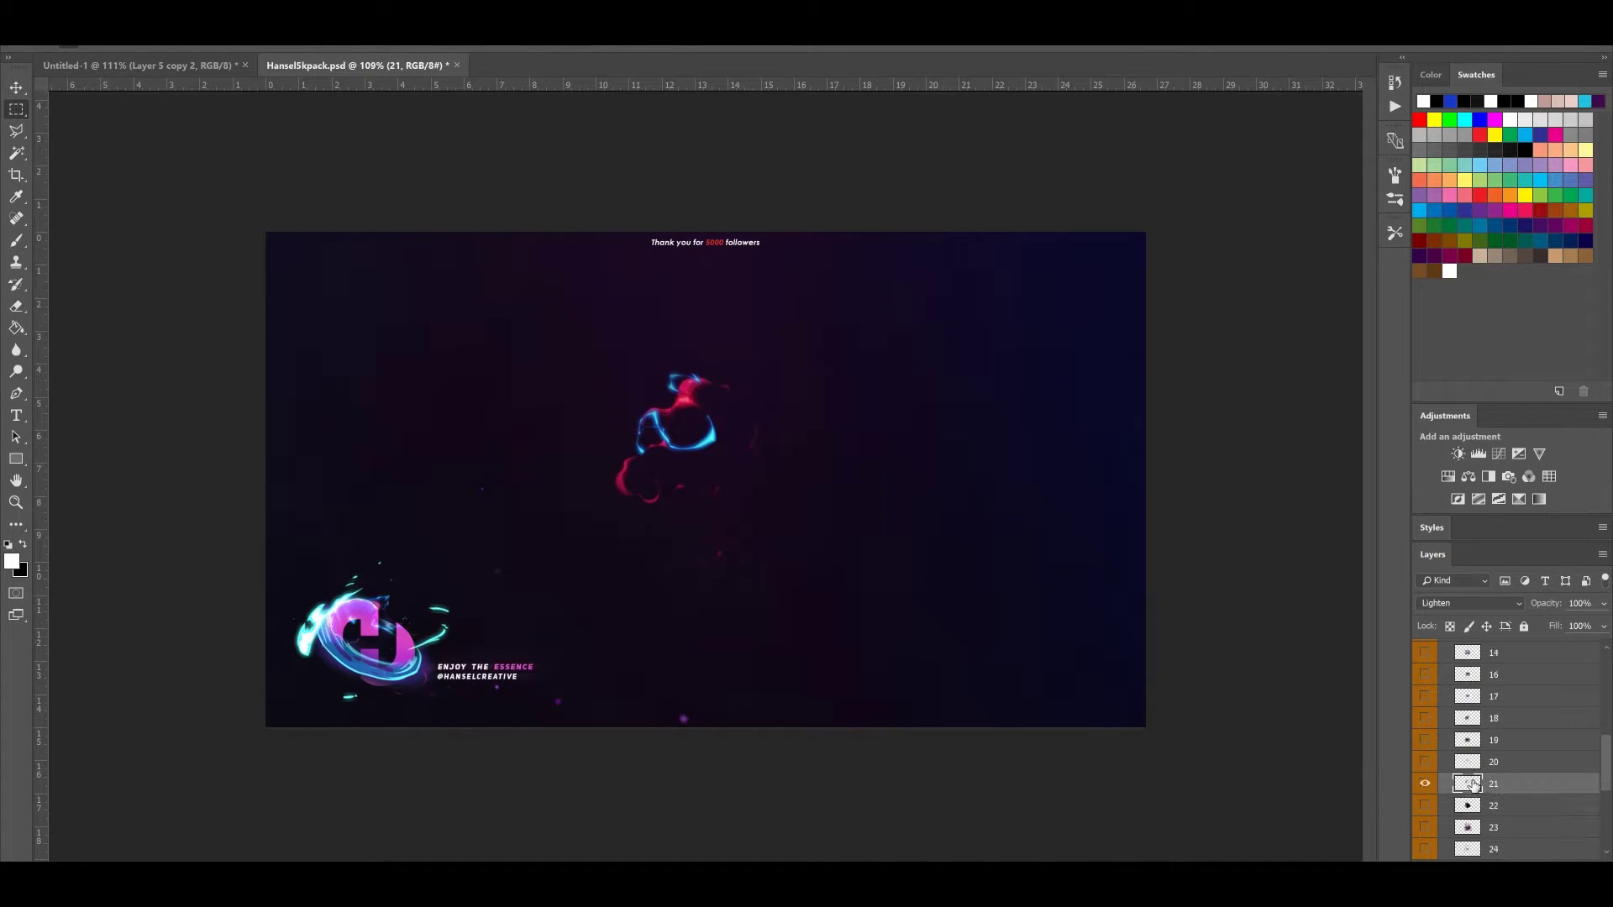
pyautogui.click(1417, 784)
pyautogui.moveTo(1421, 787); pyautogui.dragTo(1425, 804)
pyautogui.click(1424, 791)
pyautogui.click(1425, 807)
pyautogui.click(1430, 828)
pyautogui.click(1430, 827)
pyautogui.click(1424, 765)
pyautogui.click(1424, 764)
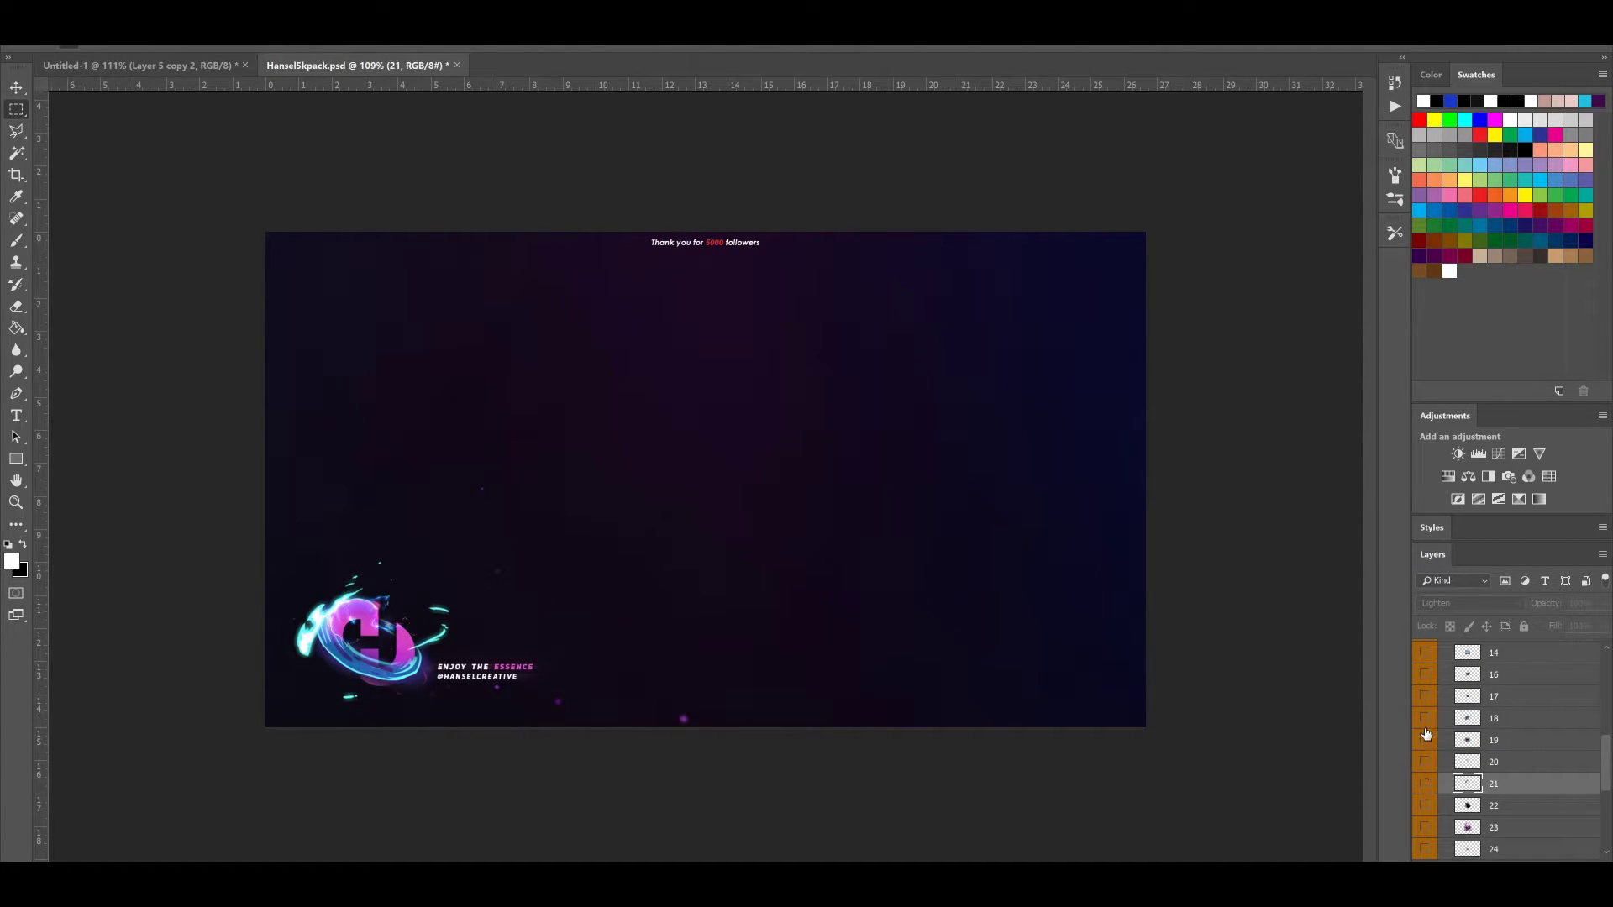
pyautogui.click(1424, 719)
pyautogui.click(1425, 742)
pyautogui.click(1426, 741)
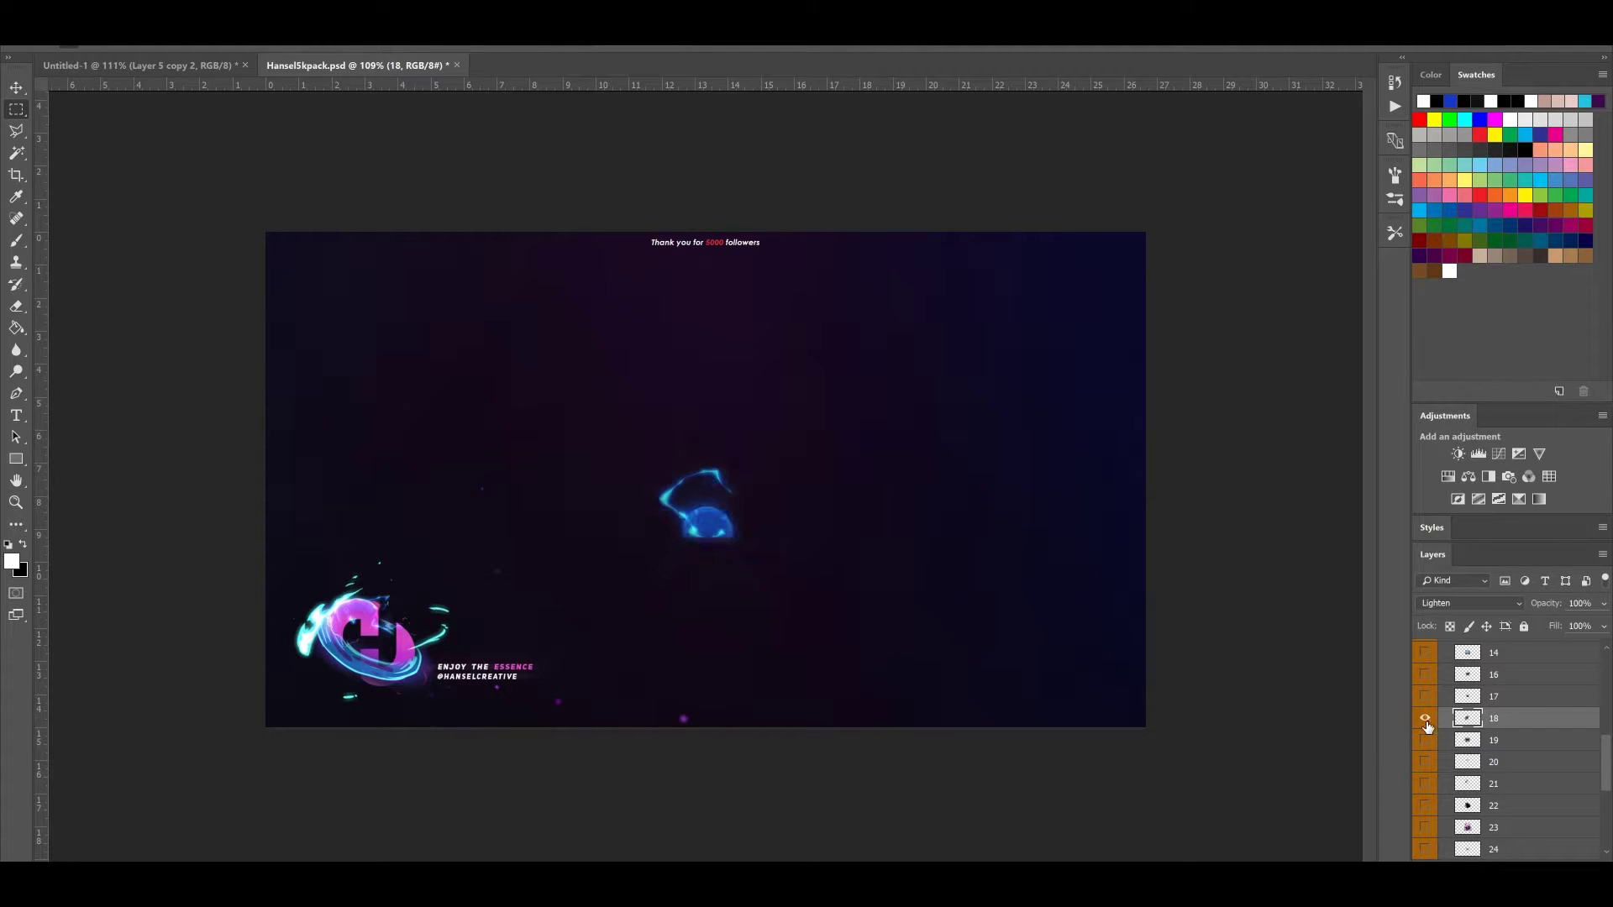
pyautogui.click(1424, 721)
# Preview the further effect layers down to layer 29 of the pack one at a time
pyautogui.scroll(-1, 1424, 789)
pyautogui.click(1423, 748)
pyautogui.click(1424, 747)
pyautogui.click(1425, 767)
pyautogui.click(1424, 766)
pyautogui.click(1424, 787)
pyautogui.click(1424, 786)
pyautogui.click(1424, 806)
pyautogui.click(1425, 806)
pyautogui.click(1424, 829)
pyautogui.click(1424, 829)
pyautogui.click(1424, 850)
pyautogui.click(1424, 850)
pyautogui.scroll(-1, 1428, 844)
pyautogui.click(1422, 829)
pyautogui.click(1423, 829)
pyautogui.click(1425, 850)
pyautogui.click(1424, 850)
# Show layer 24 and recolour it by setting its hue to -117 with Hue/Saturation
pyautogui.click(1424, 741)
pyautogui.click(1424, 741)
pyautogui.click(1425, 740)
pyautogui.click(1500, 740)
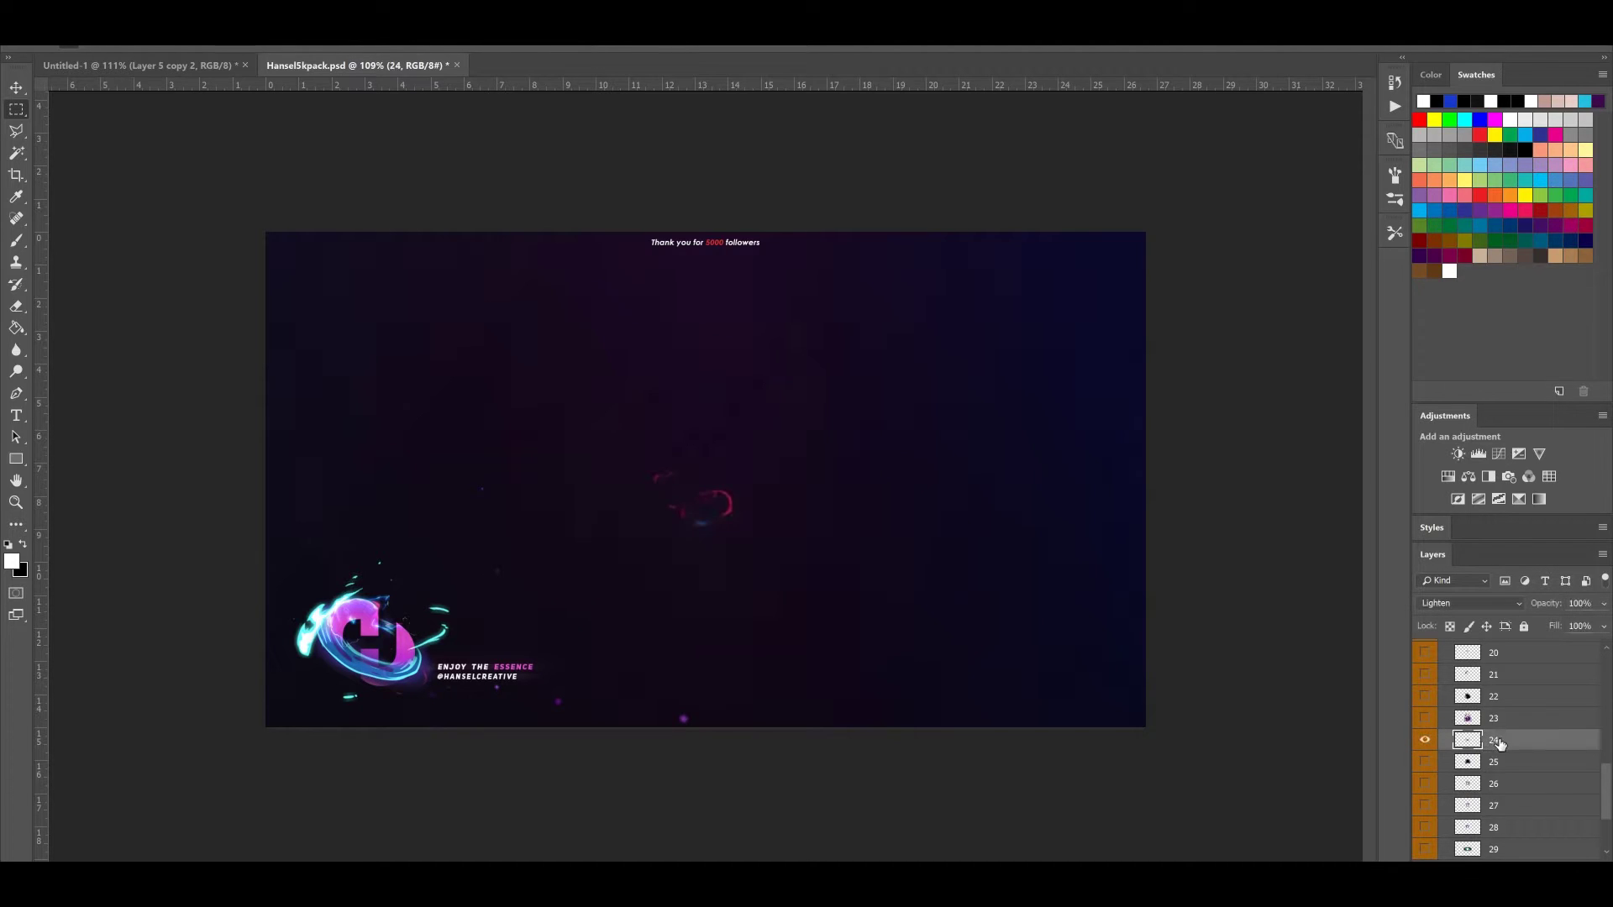
pyautogui.hotkey('ctrl', 'u')
pyautogui.moveTo(1356, 313); pyautogui.dragTo(1295, 301)
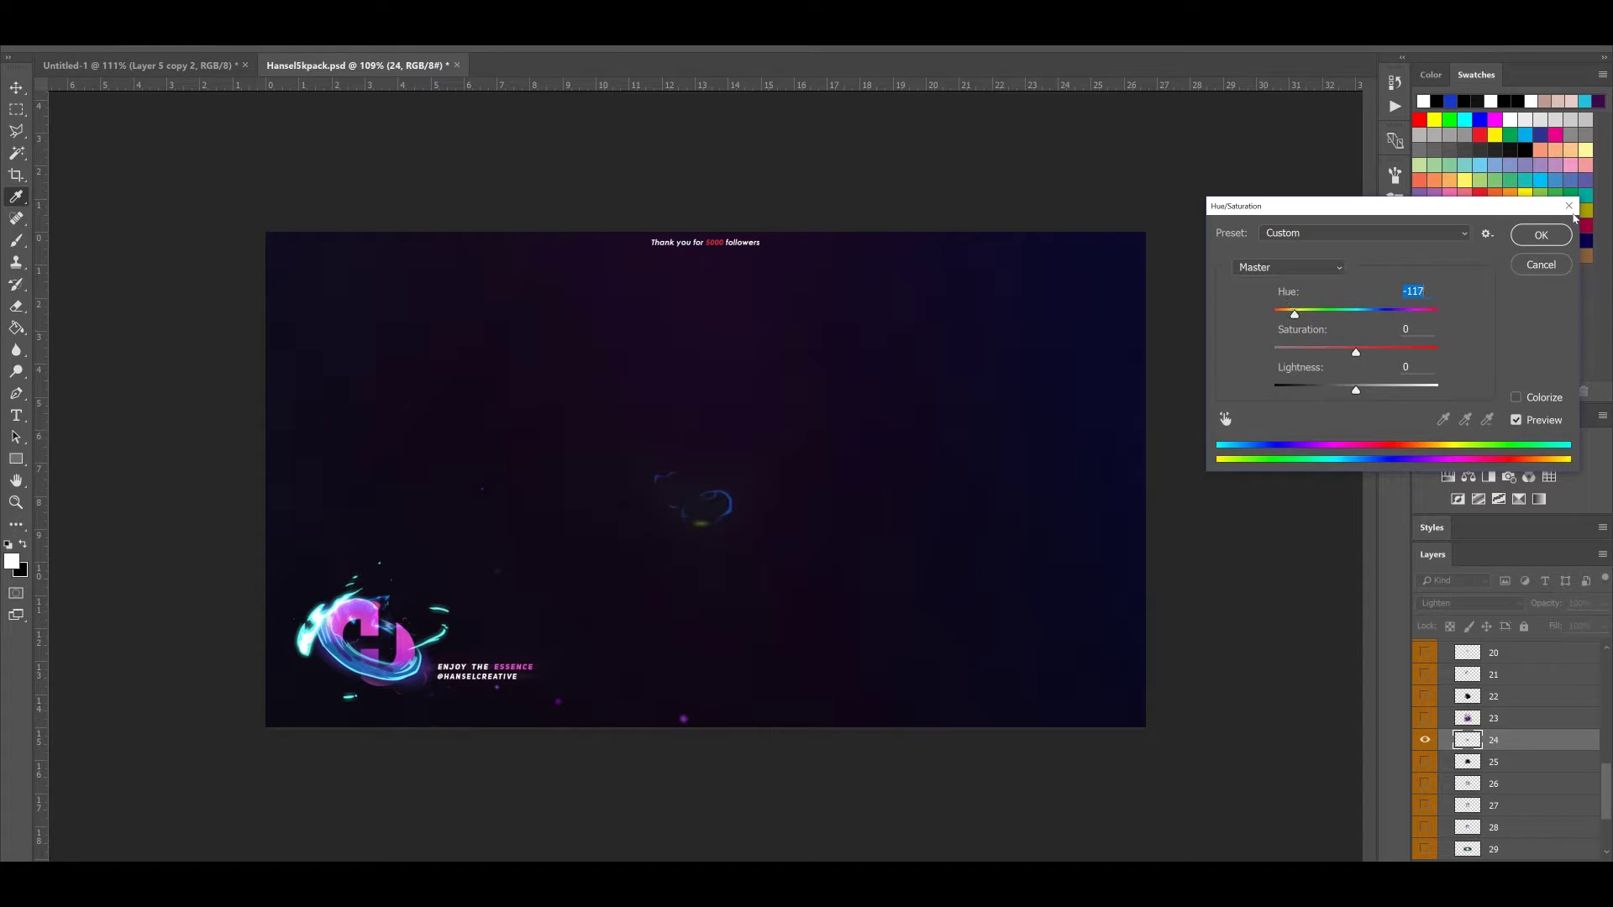
pyautogui.press('Return')
# Duplicate the recoloured layer 24 into the Untitled-1 document
pyautogui.rightClick(1497, 726)
pyautogui.click(1498, 741)
pyautogui.rightClick(1499, 745)
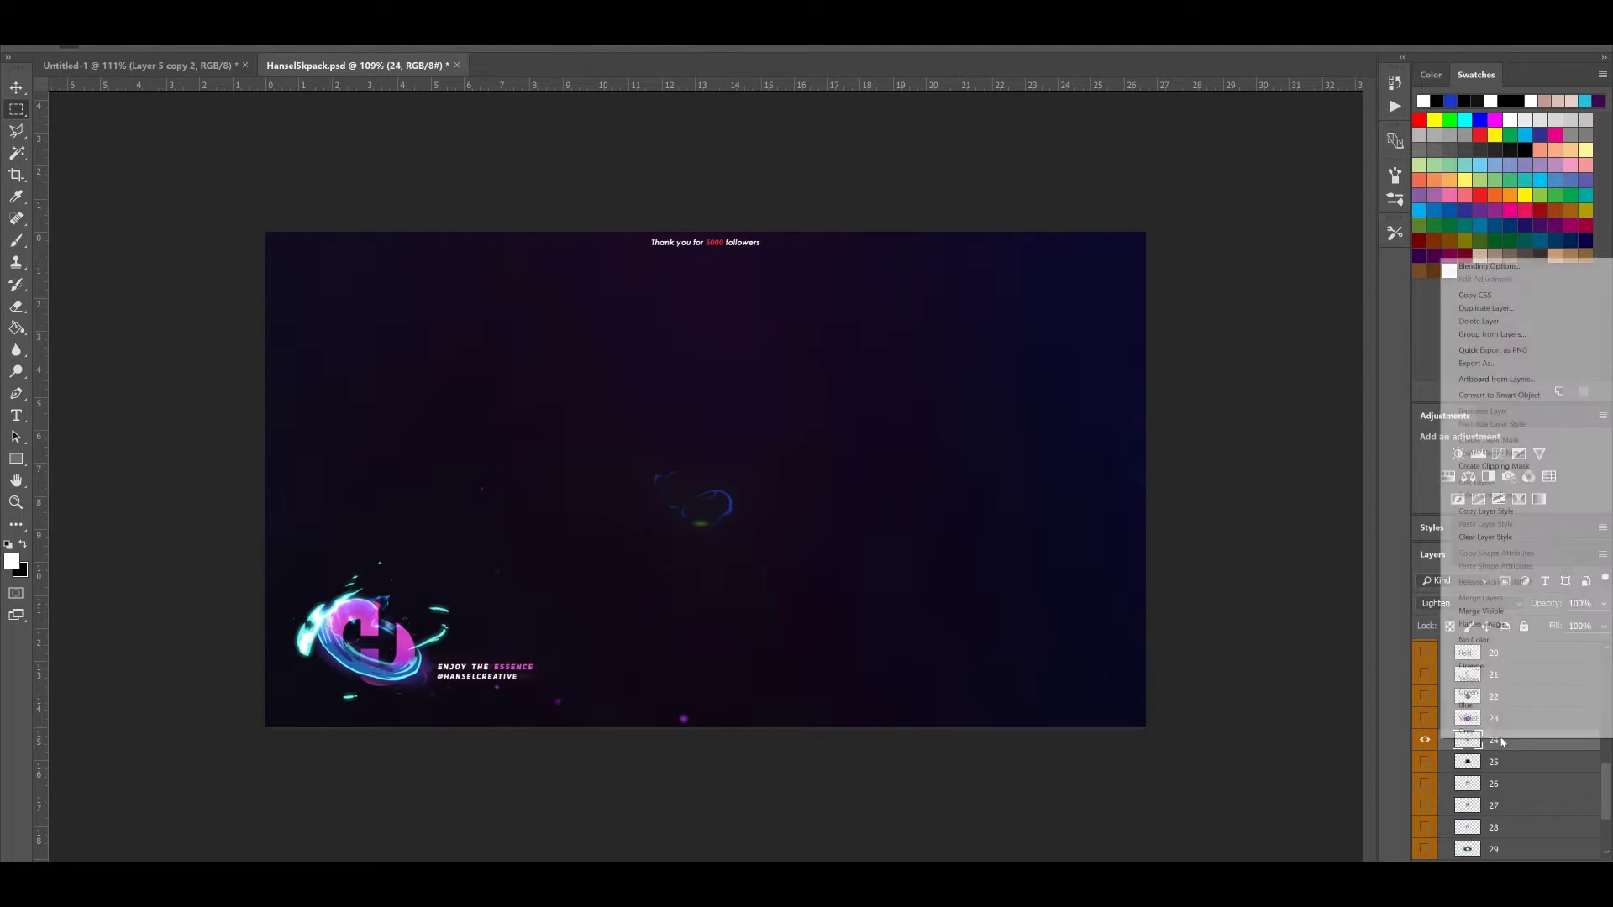
pyautogui.click(1479, 308)
pyautogui.click(844, 329)
pyautogui.click(756, 351)
pyautogui.click(952, 275)
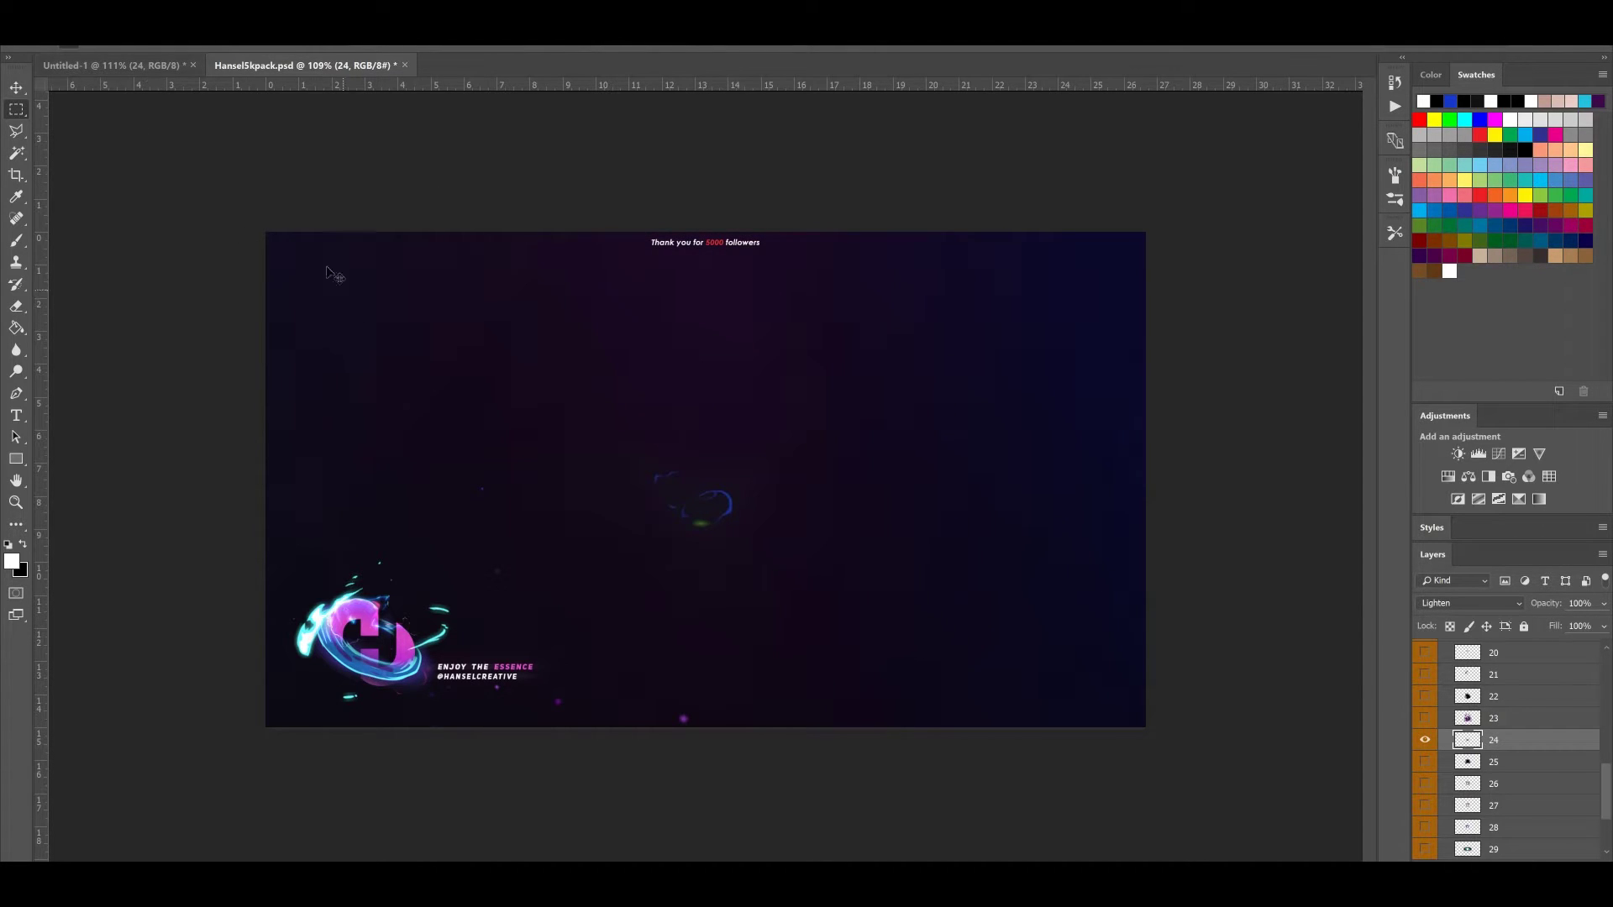
# In Untitled-1, position, resize and rotate the duplicated effect around the raised hand, and merge it into the energy layer below
pyautogui.click(118, 66)
pyautogui.press('v')
pyautogui.moveTo(702, 538); pyautogui.dragTo(571, 379)
pyautogui.moveTo(817, 458); pyautogui.dragTo(760, 164)
pyautogui.moveTo(616, 316); pyautogui.dragTo(646, 302)
pyautogui.press('Return')
pyautogui.press('m')
pyautogui.hotkey('ctrl', 'e')
# Add a new layer on top and set the Brush tool's foreground colour to a medium blue
pyautogui.click(1547, 861)
pyautogui.click(16, 244)
pyautogui.press('x')
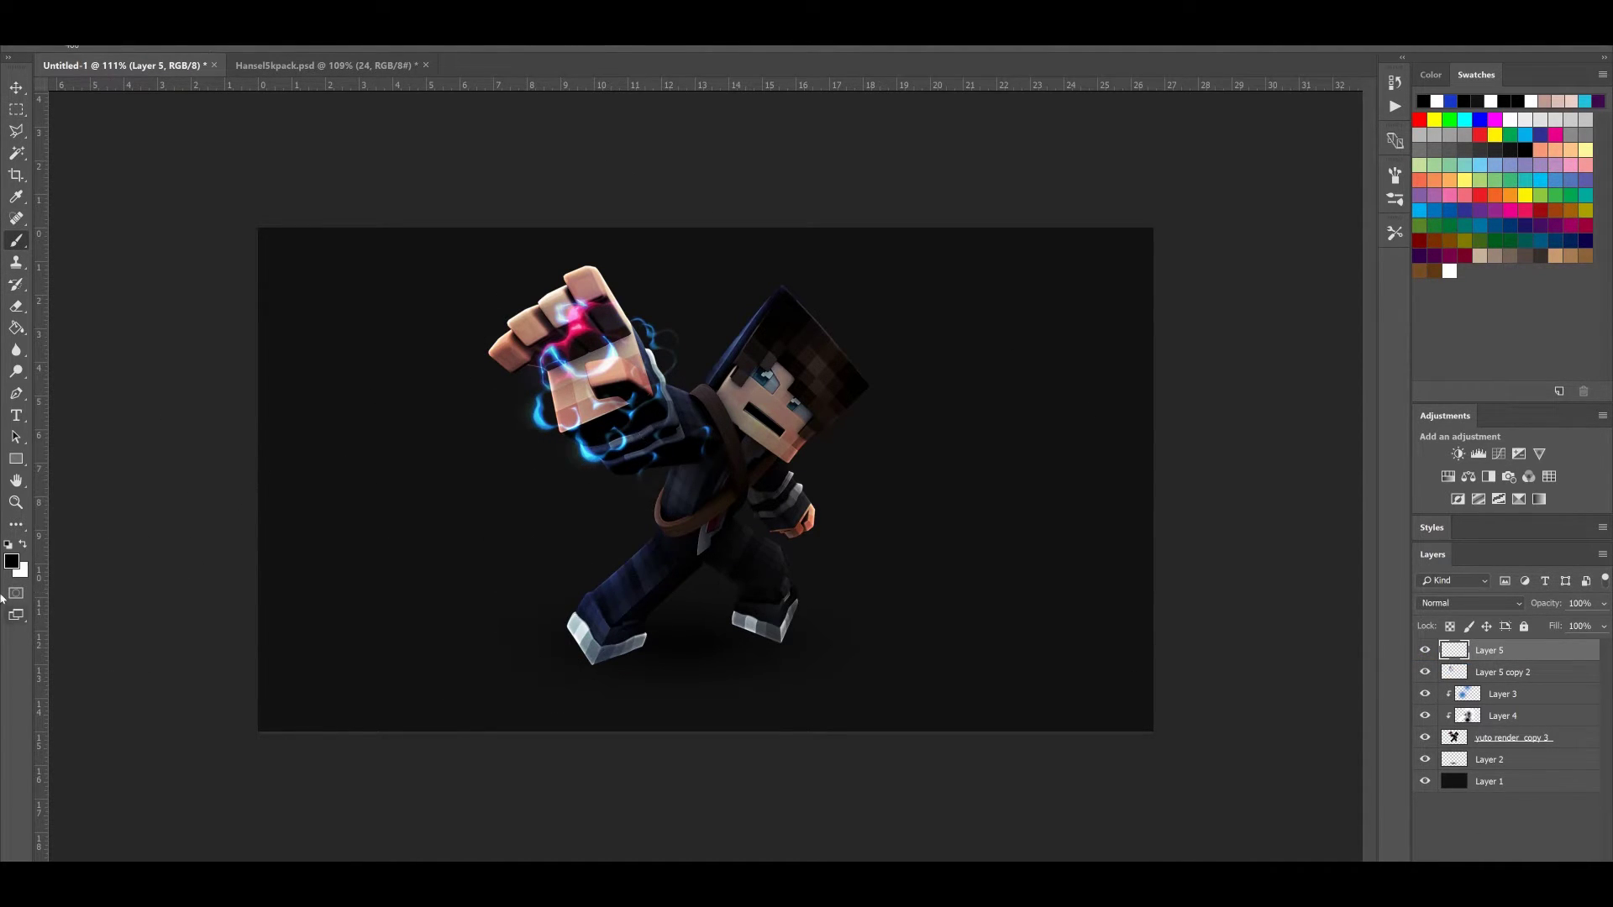
pyautogui.click(12, 560)
pyautogui.moveTo(1356, 353); pyautogui.dragTo(1357, 369)
pyautogui.moveTo(1260, 302); pyautogui.dragTo(1292, 297)
pyautogui.click(1510, 277)
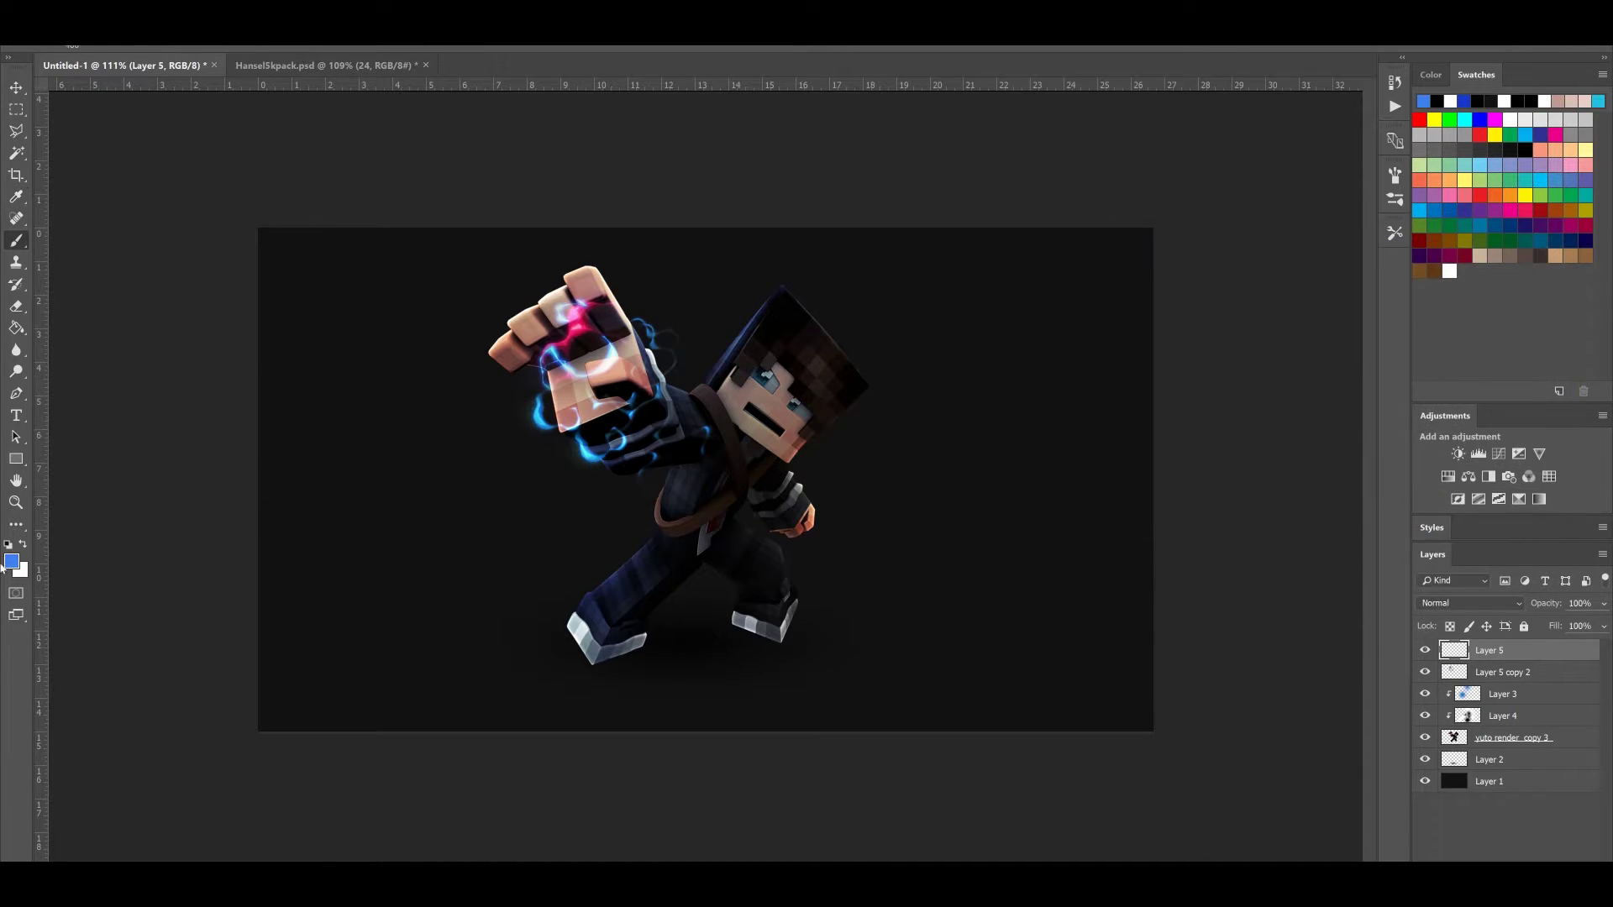
# Paint a soft blue glow with a white centre beside the head and set its layer to Linear Dodge (Add)
pyautogui.click(890, 434)
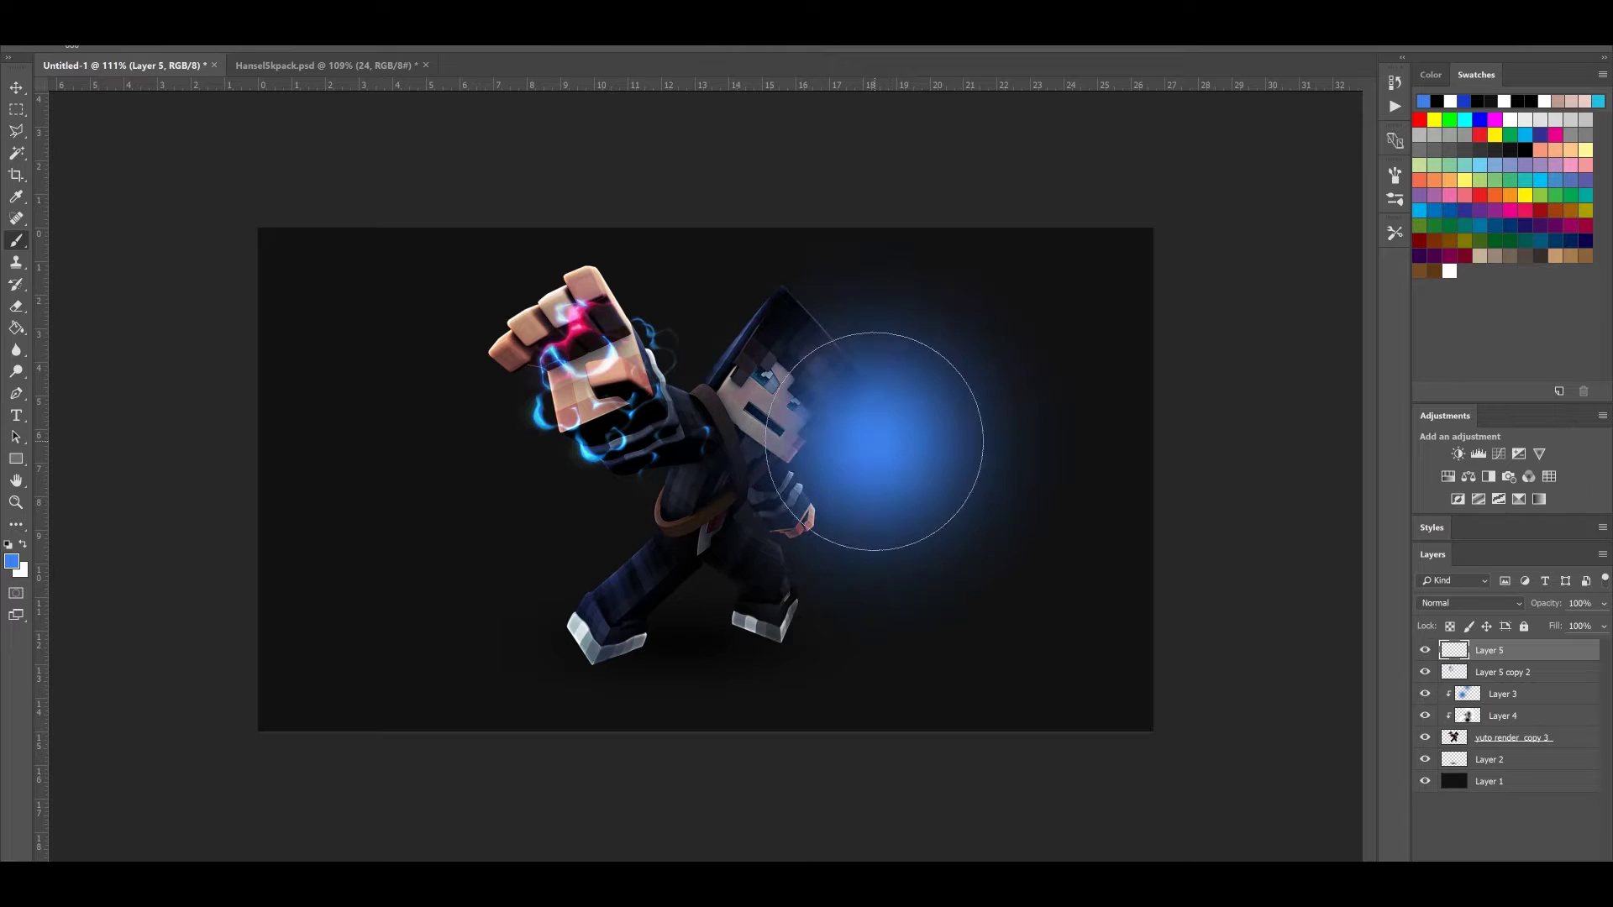
pyautogui.press('x')
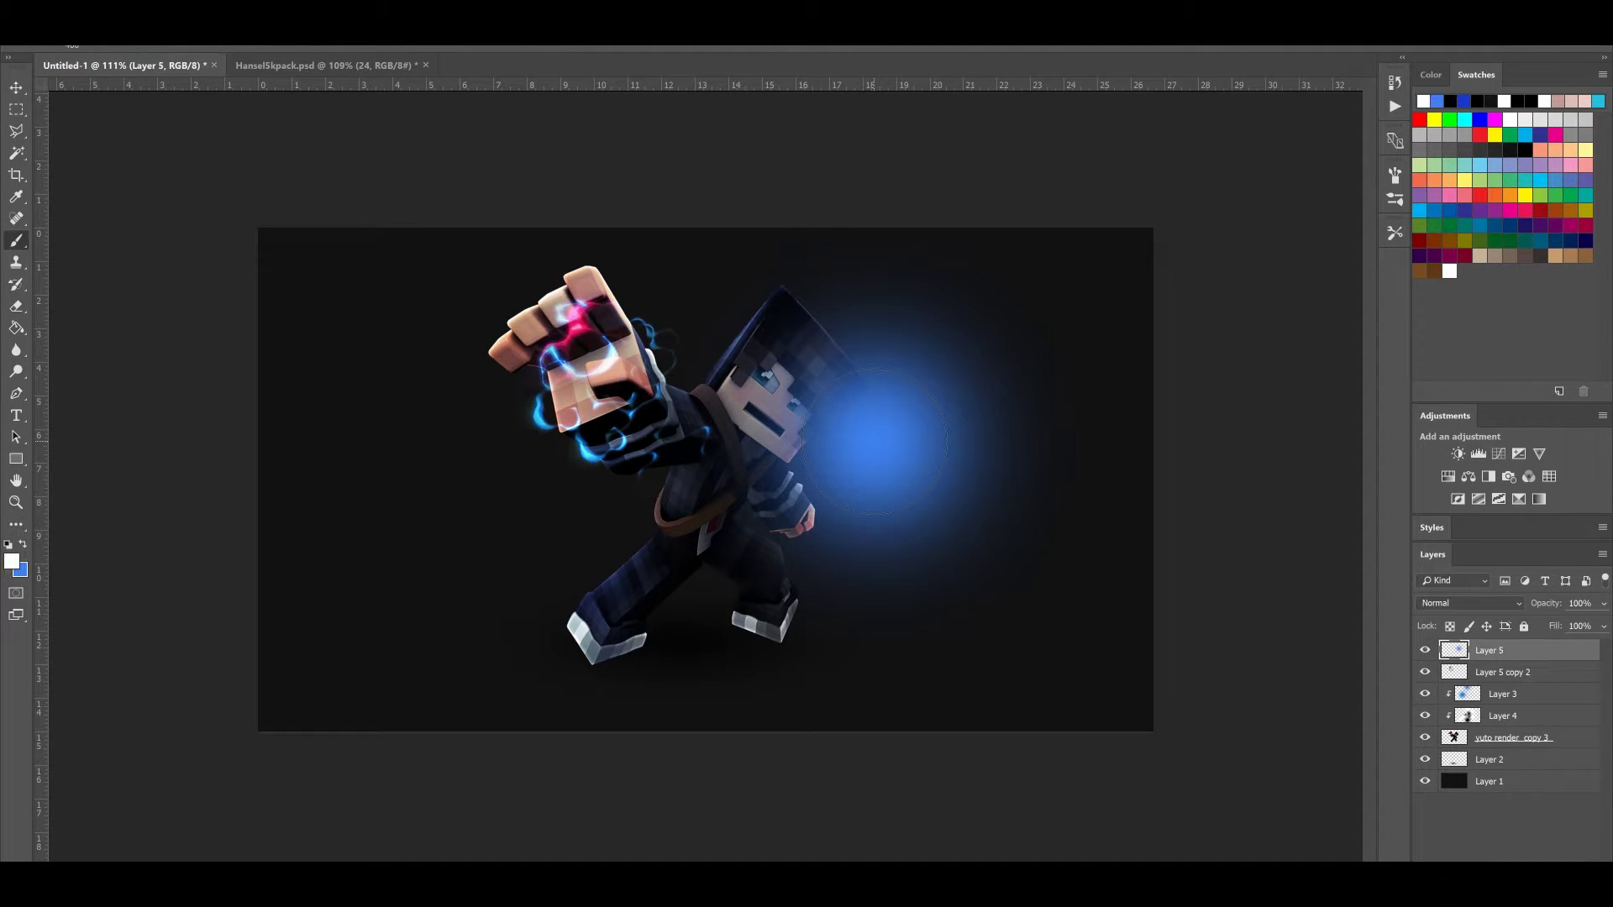
pyautogui.click(877, 441)
pyautogui.click(1470, 603)
pyautogui.click(1453, 399)
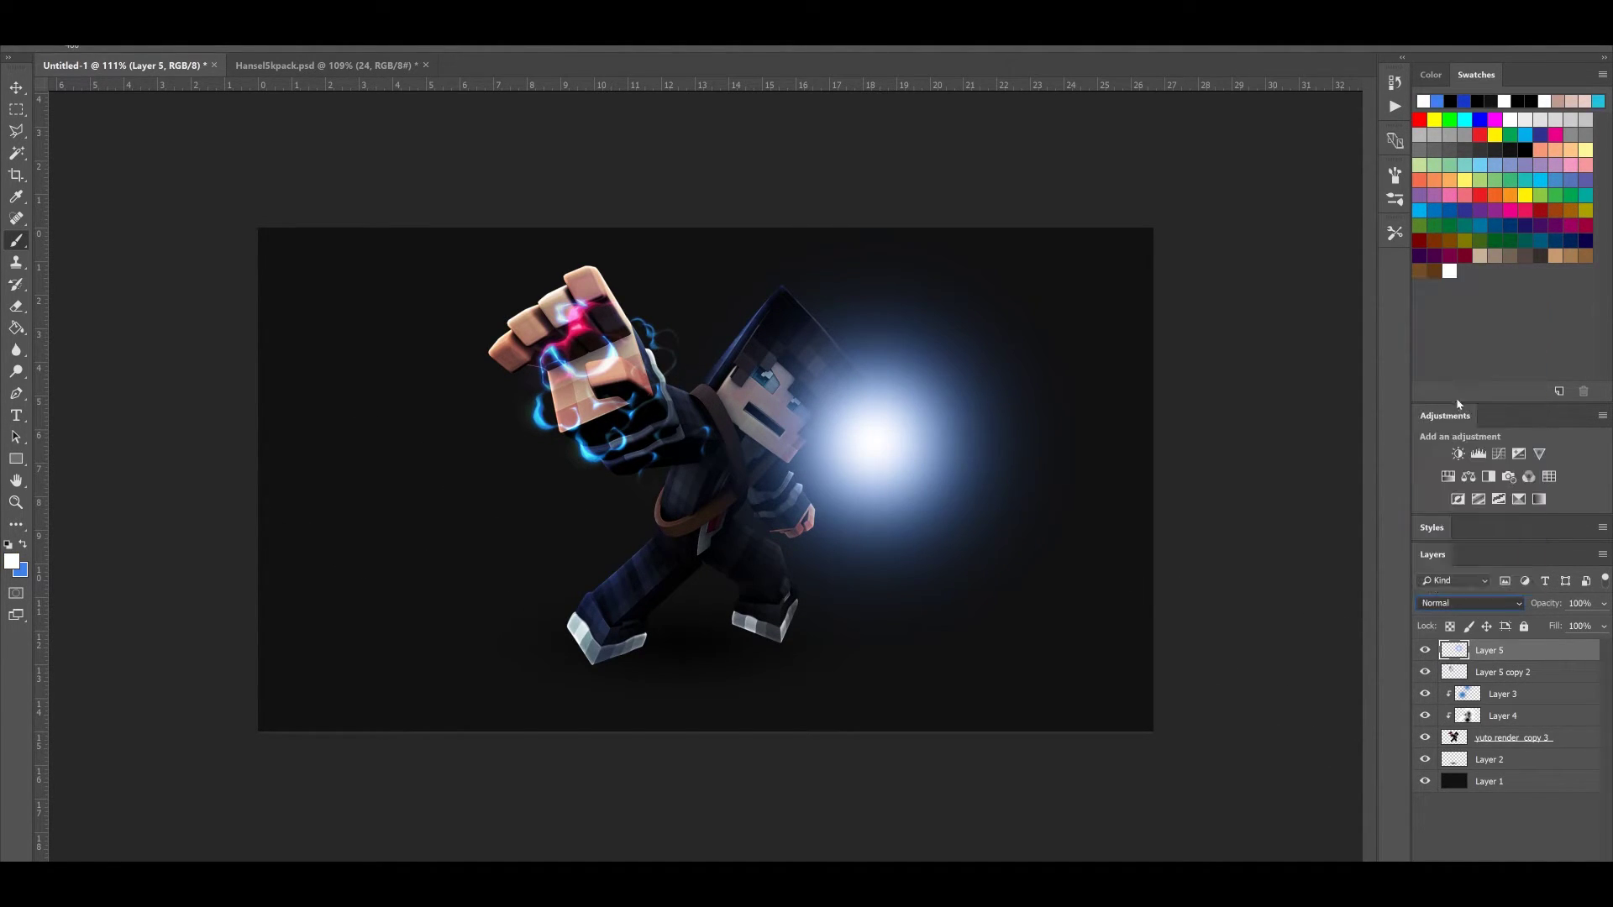
# Move the glow onto the raised hand and scale it down to fit the palm
pyautogui.click(16, 87)
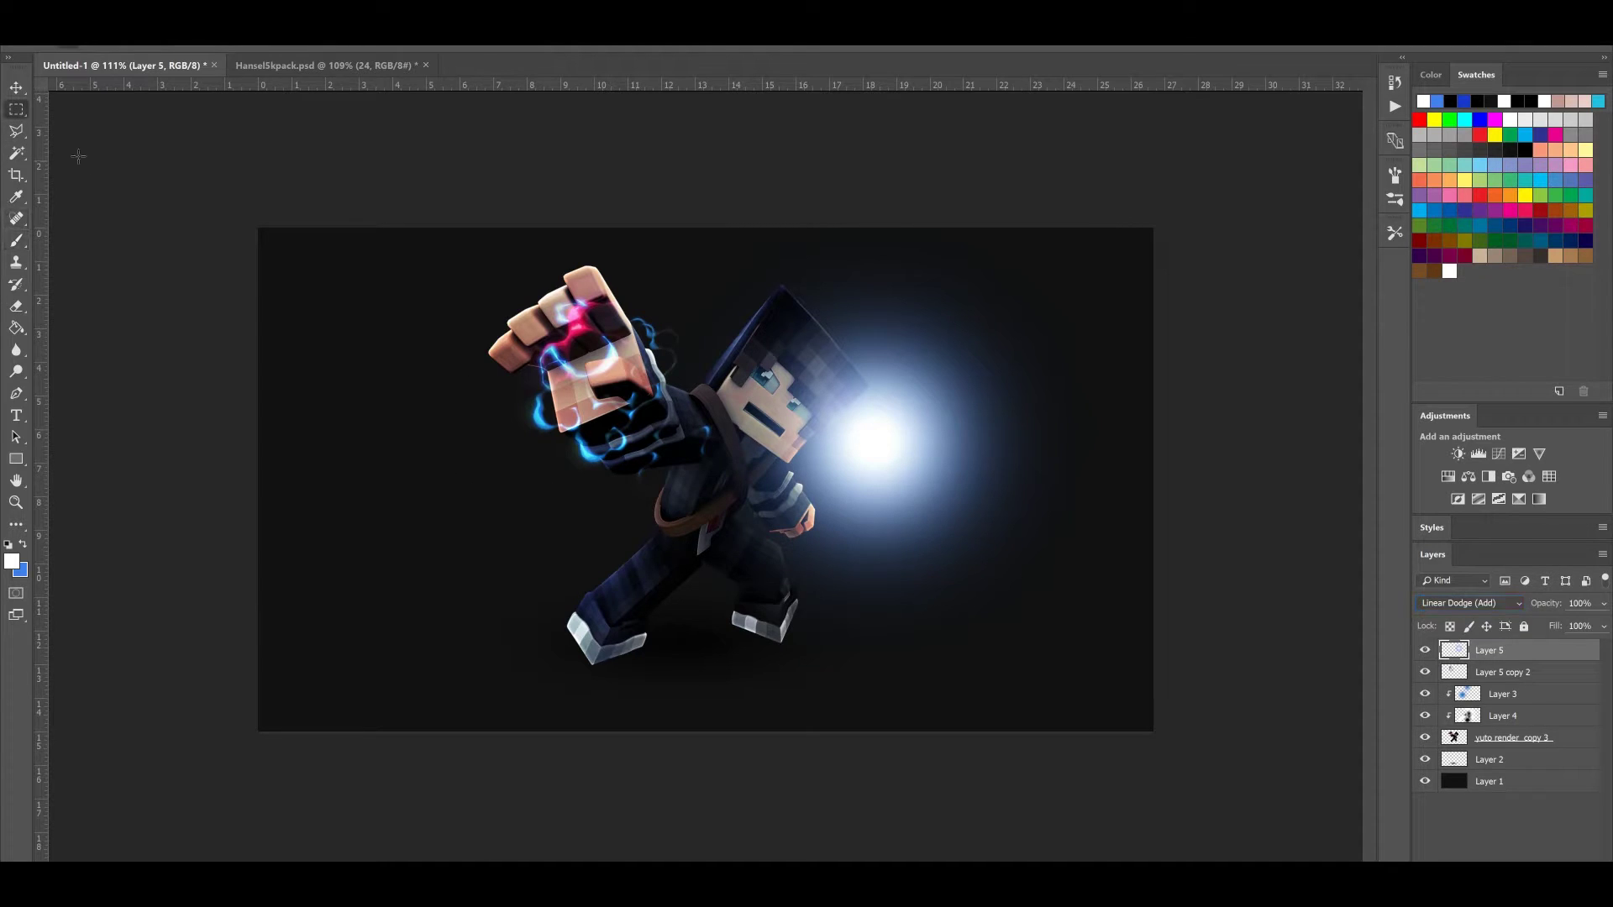
pyautogui.moveTo(867, 483); pyautogui.dragTo(601, 397)
pyautogui.moveTo(832, 136); pyautogui.dragTo(677, 318)
pyautogui.click(791, 34)
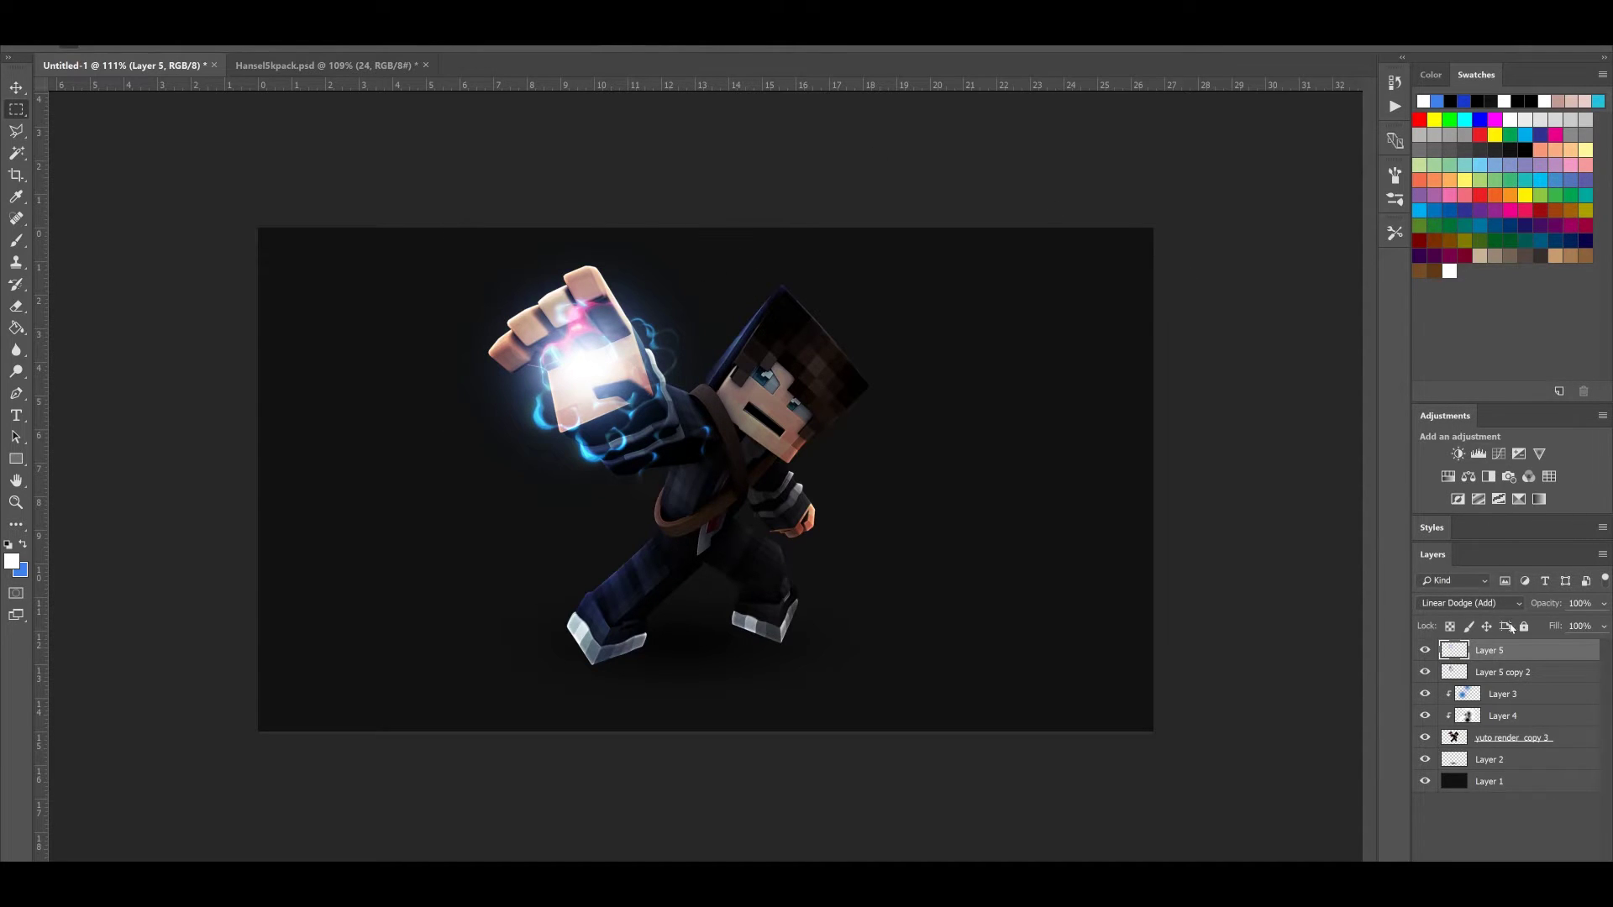
# Try Color Dodge blending on the white-centred glow, and discard its layer
pyautogui.click(1494, 598)
pyautogui.click(1465, 378)
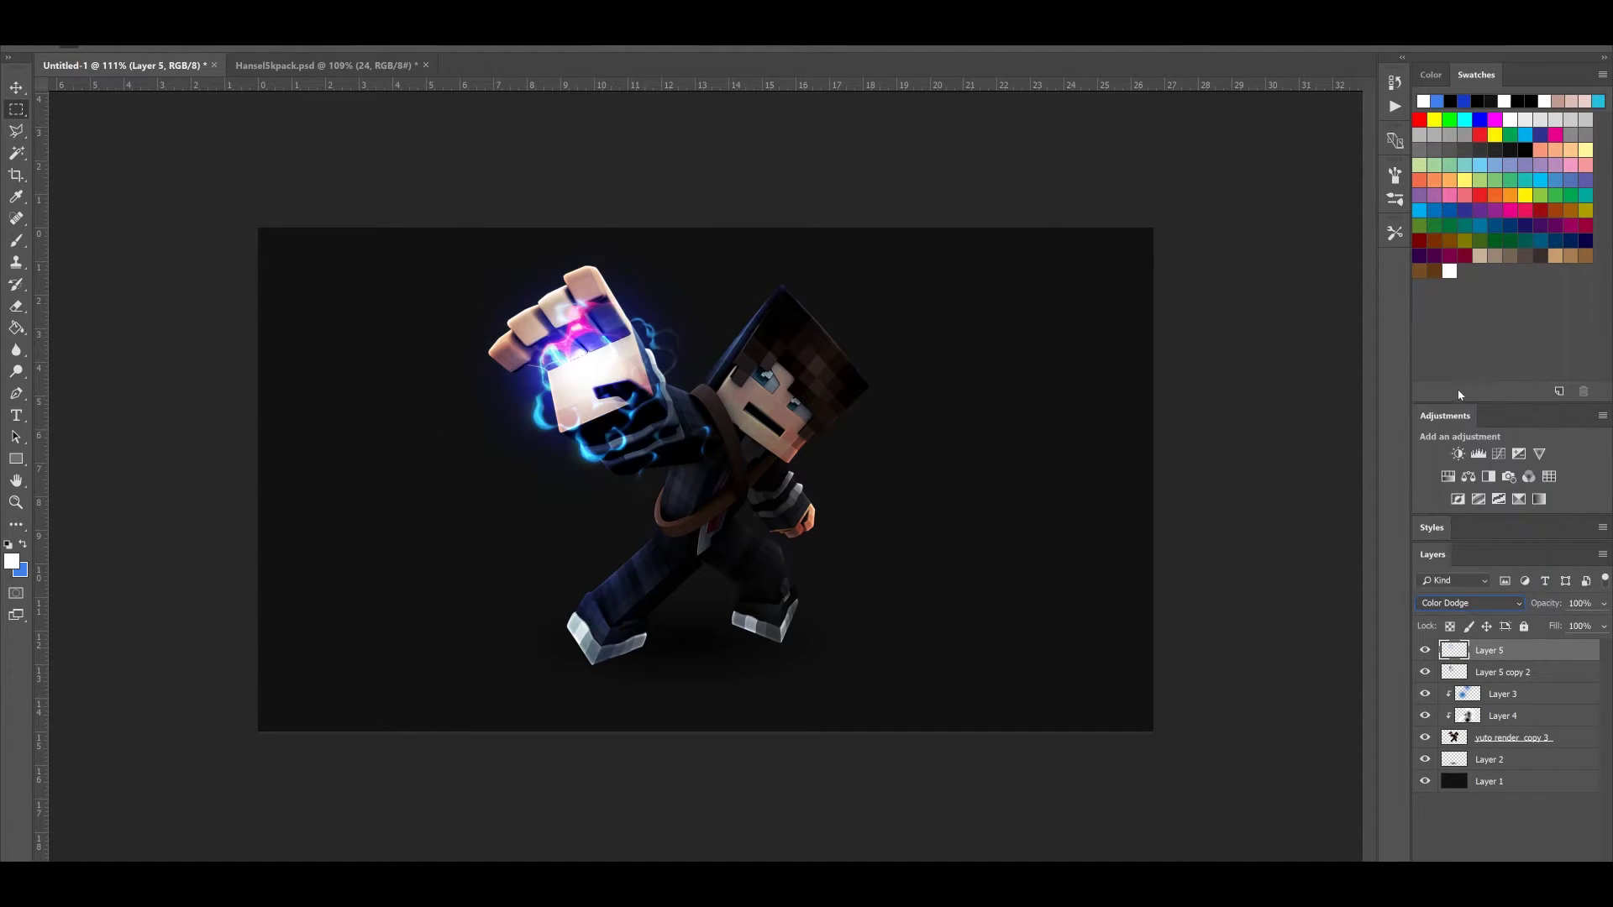
pyautogui.click(1471, 602)
pyautogui.click(1494, 613)
# Paint a soft blue glow over the raised hand on a new layer and set its blending to Color Dodge
pyautogui.hotkey('alt', 'shift', 'n')
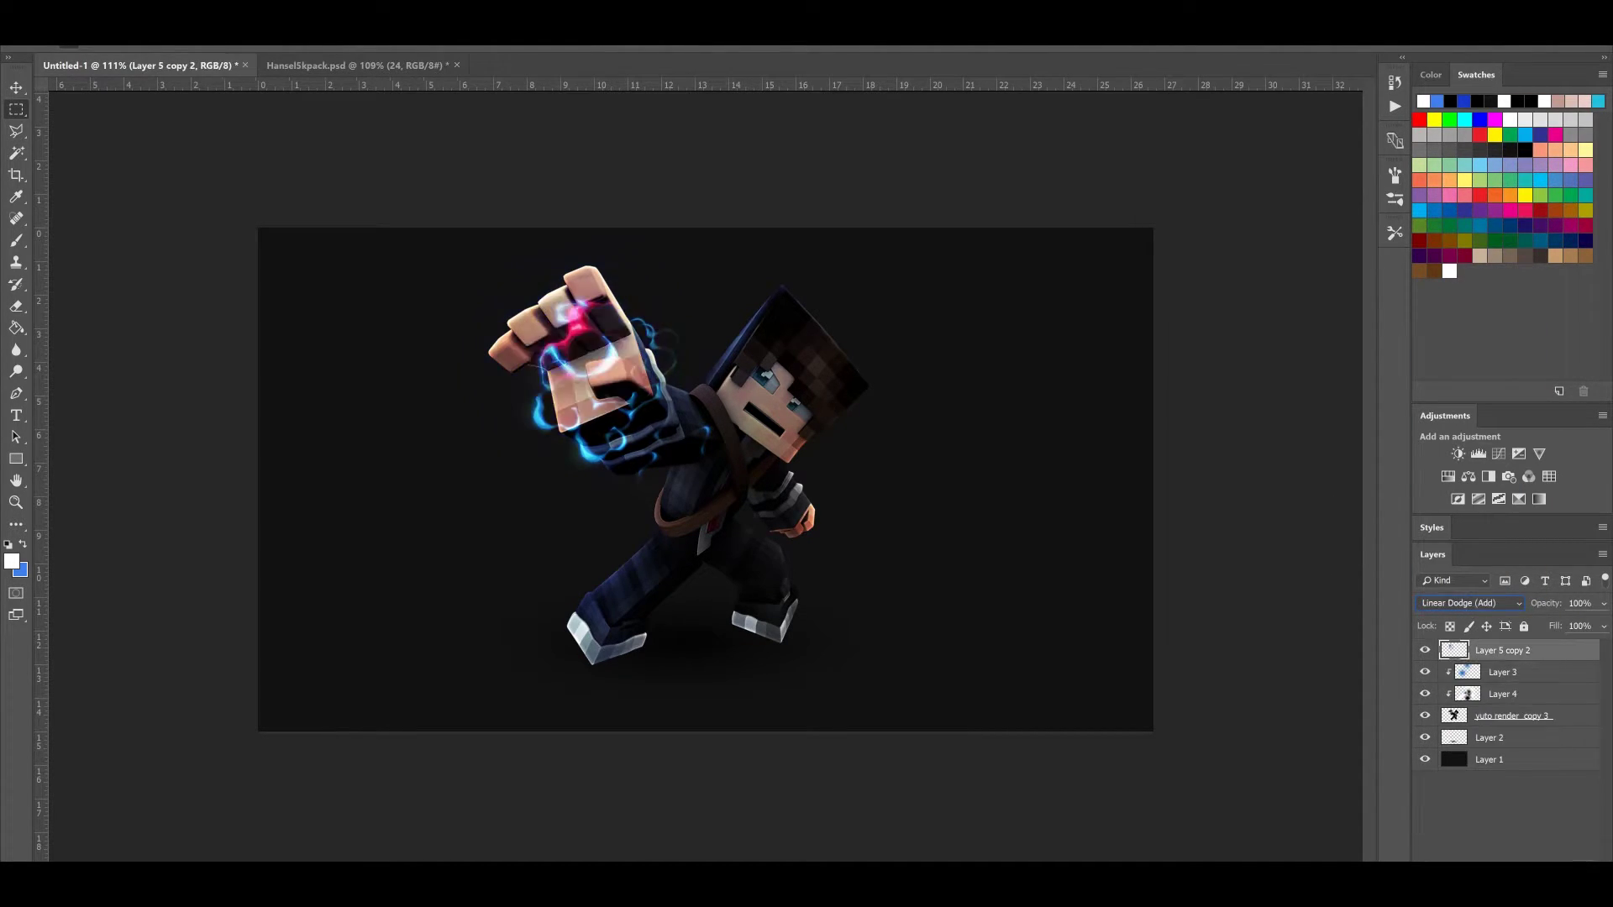
pyautogui.press('b')
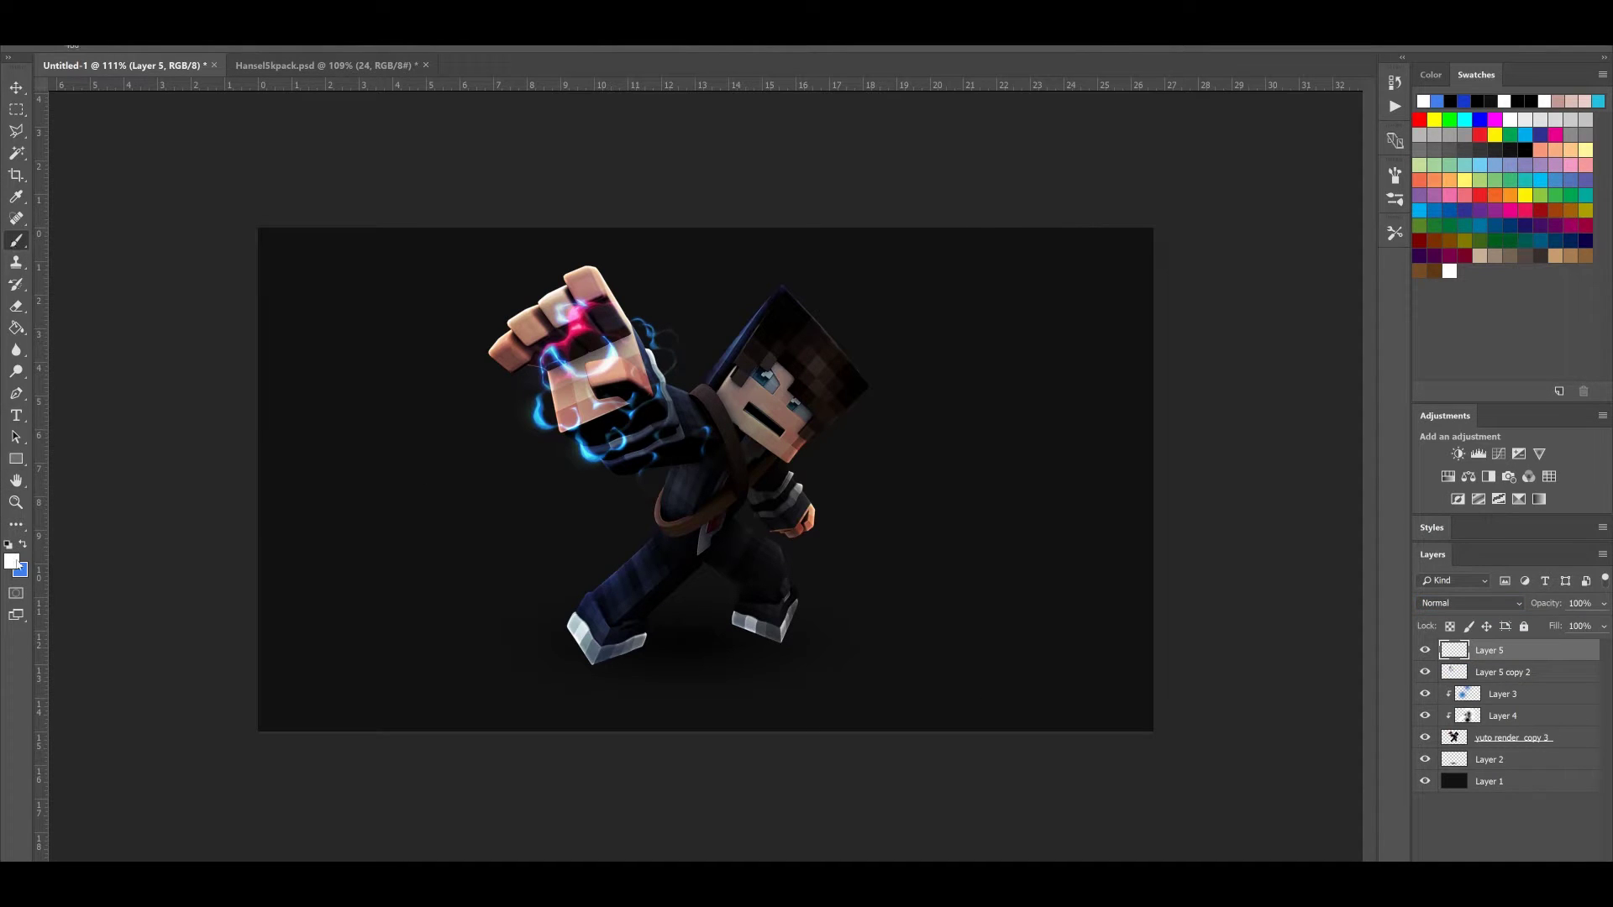
pyautogui.press('x')
pyautogui.click(578, 375)
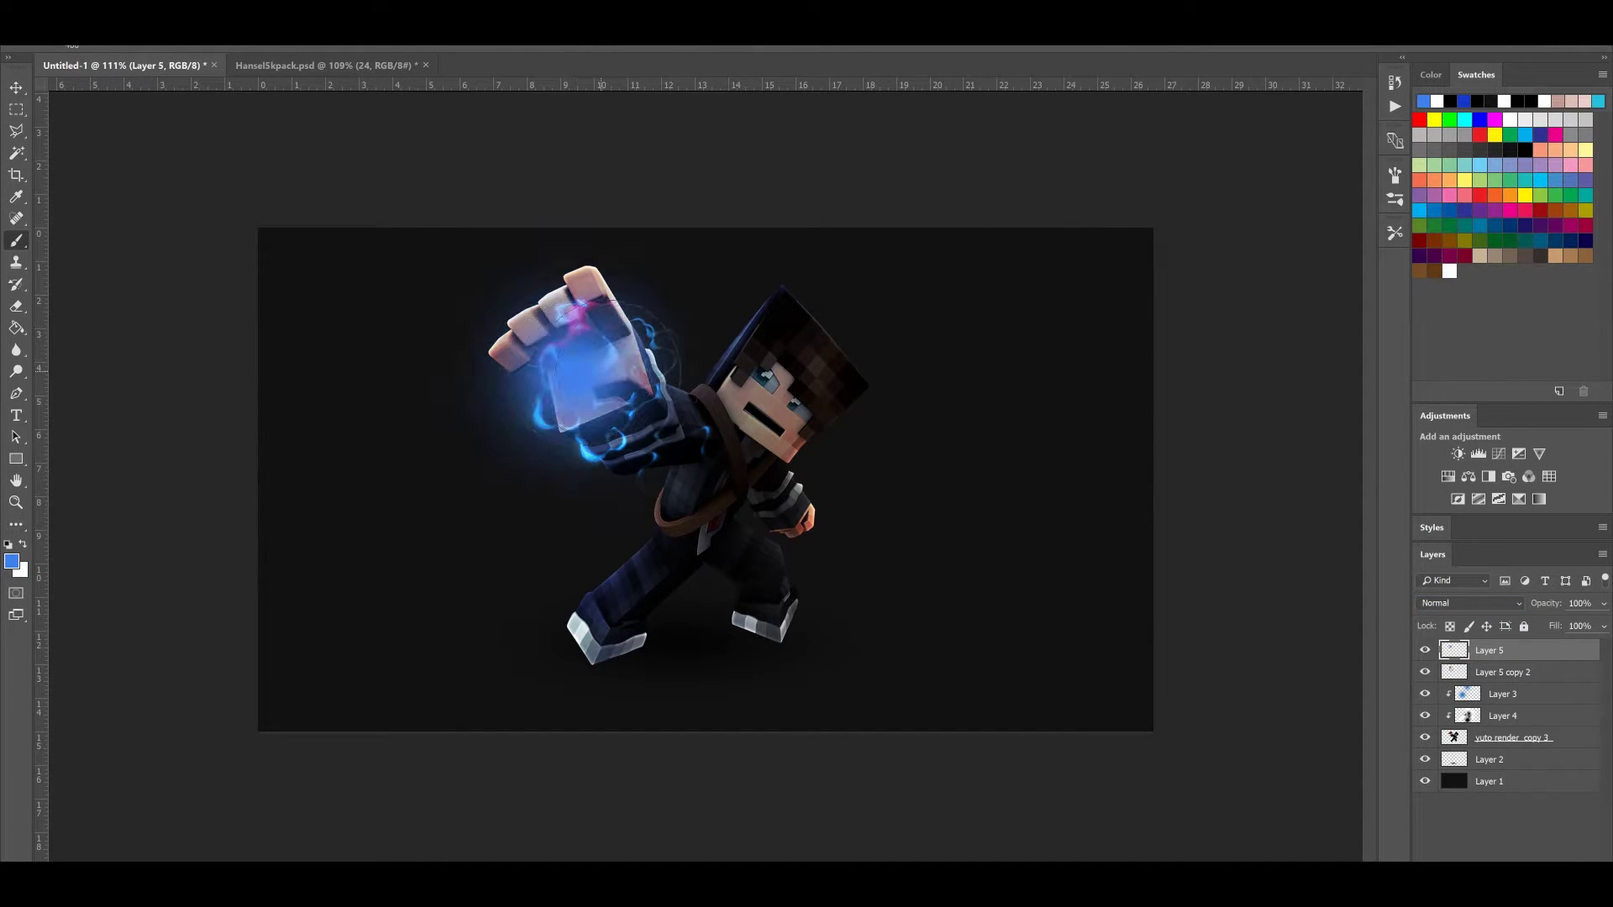
pyautogui.click(1430, 598)
pyautogui.click(1486, 400)
# Adjust the blue glow's position over the hand and lower its layer opacity to 57%
pyautogui.hotkey('ctrl', 't')
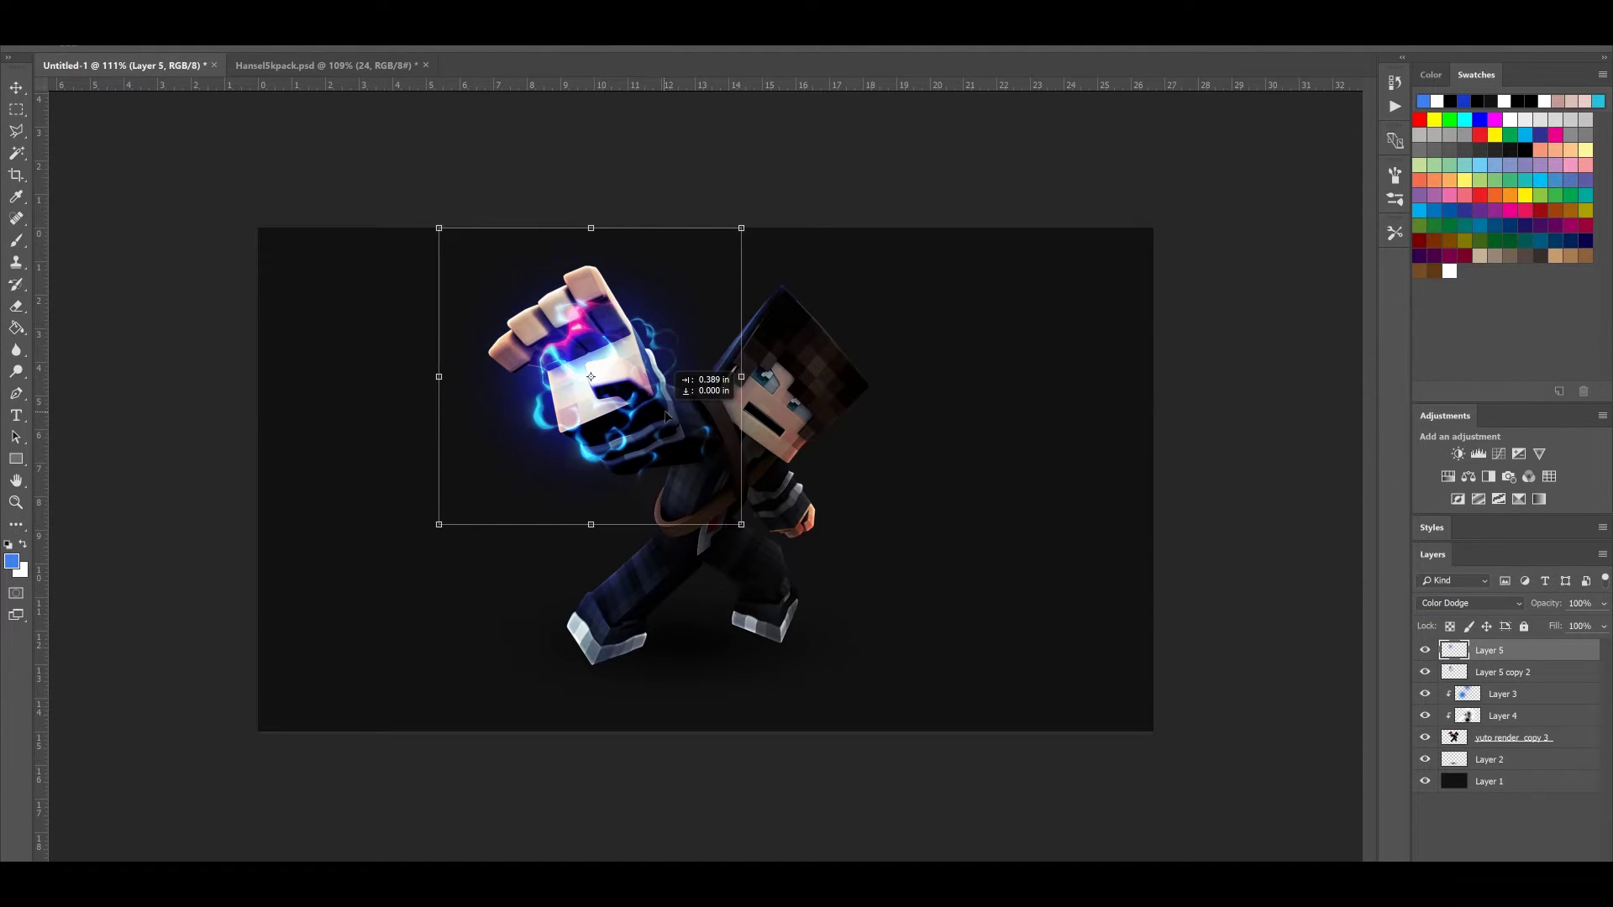
pyautogui.press('Return')
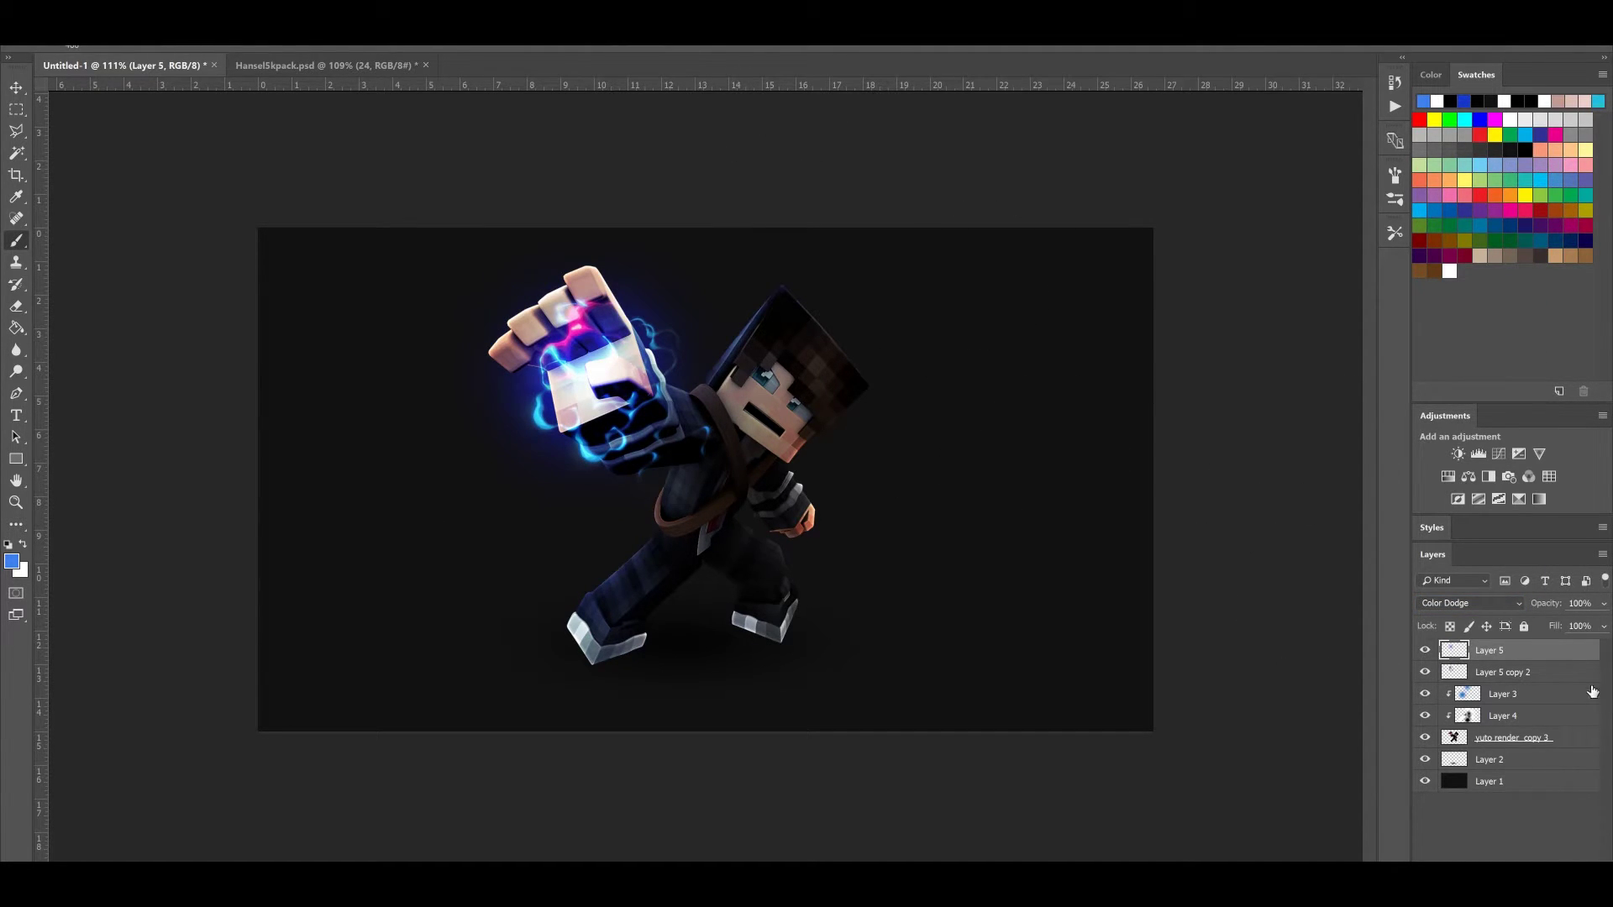
pyautogui.click(1603, 603)
pyautogui.moveTo(1602, 625); pyautogui.dragTo(1583, 630)
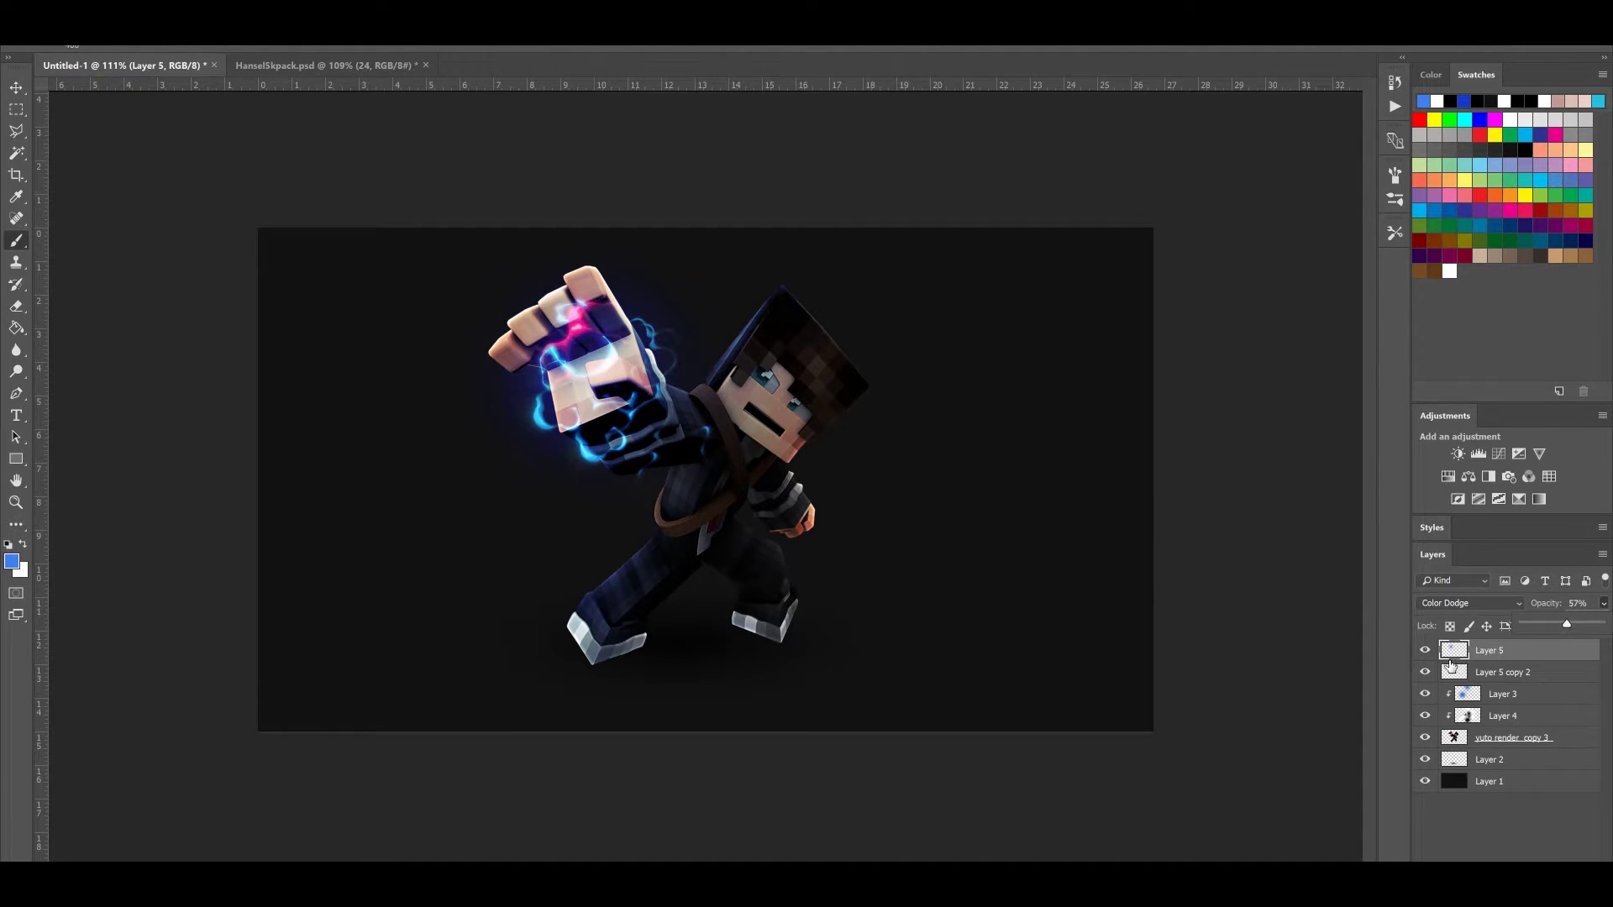
pyautogui.hotkey('ctrl', 't')
pyautogui.moveTo(649, 359); pyautogui.dragTo(649, 350)
pyautogui.click(727, 37)
# Examine the hand effect at different zooms, select Layer 3, and compare the image with Layer 5 copy 2 and Layer 5 hidden and shown
pyautogui.scroll(-8, 714, 351)
pyautogui.scroll(8, 708, 345)
pyautogui.scroll(2, 763, 288)
pyautogui.scroll(-3, 588, 286)
pyautogui.scroll(3, 414, 270)
pyautogui.click(16, 109)
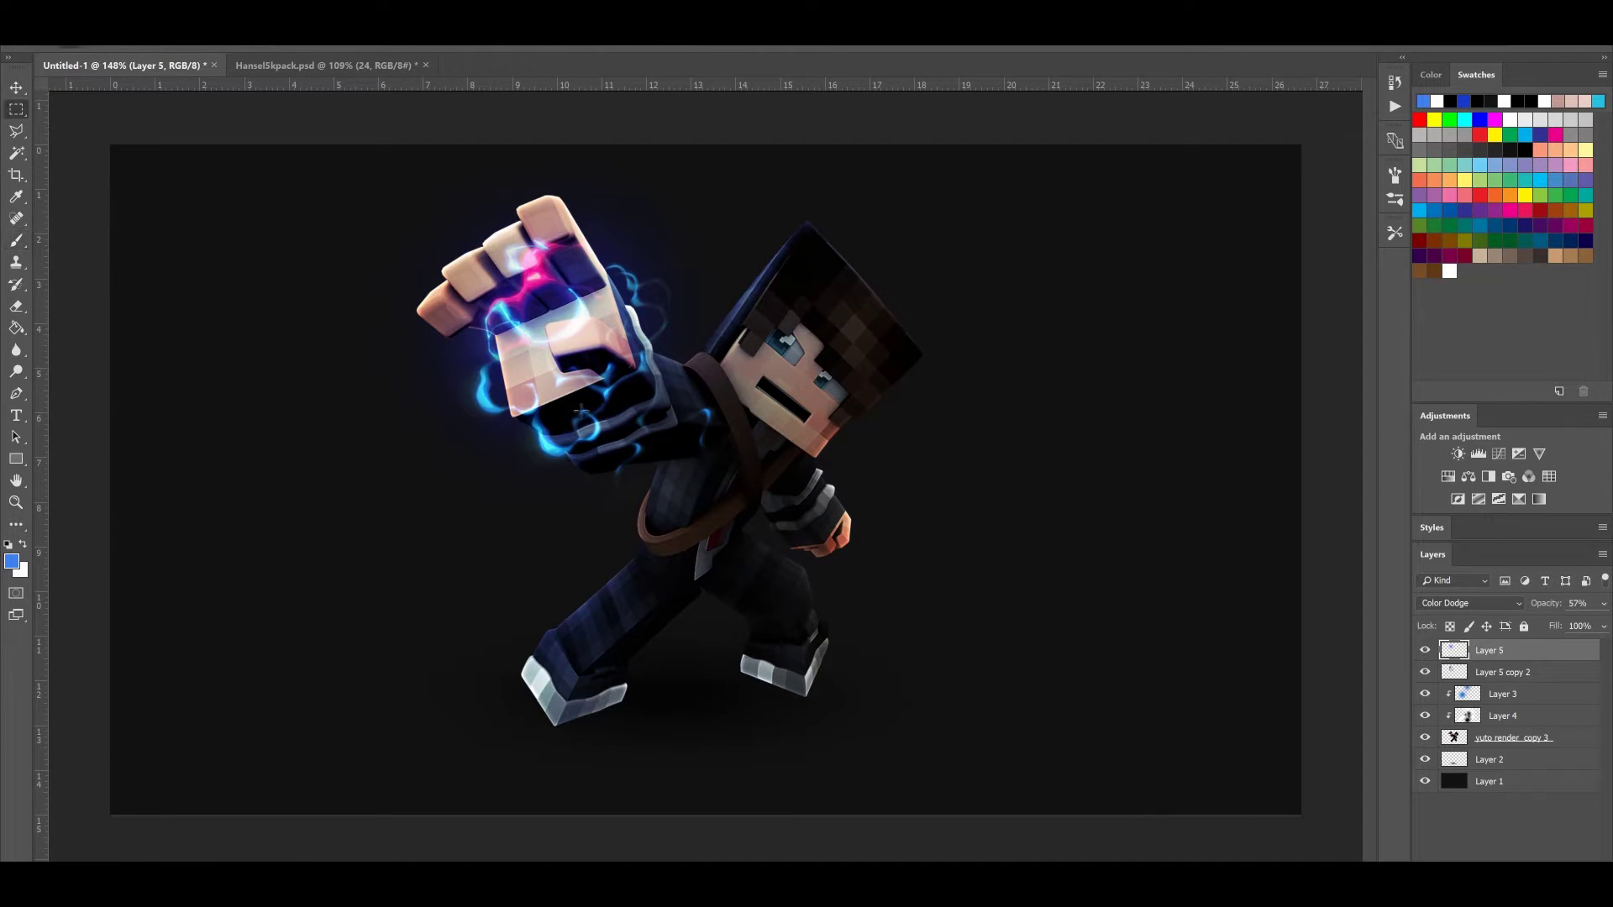
pyautogui.click(1520, 691)
pyautogui.scroll(-5, 840, 361)
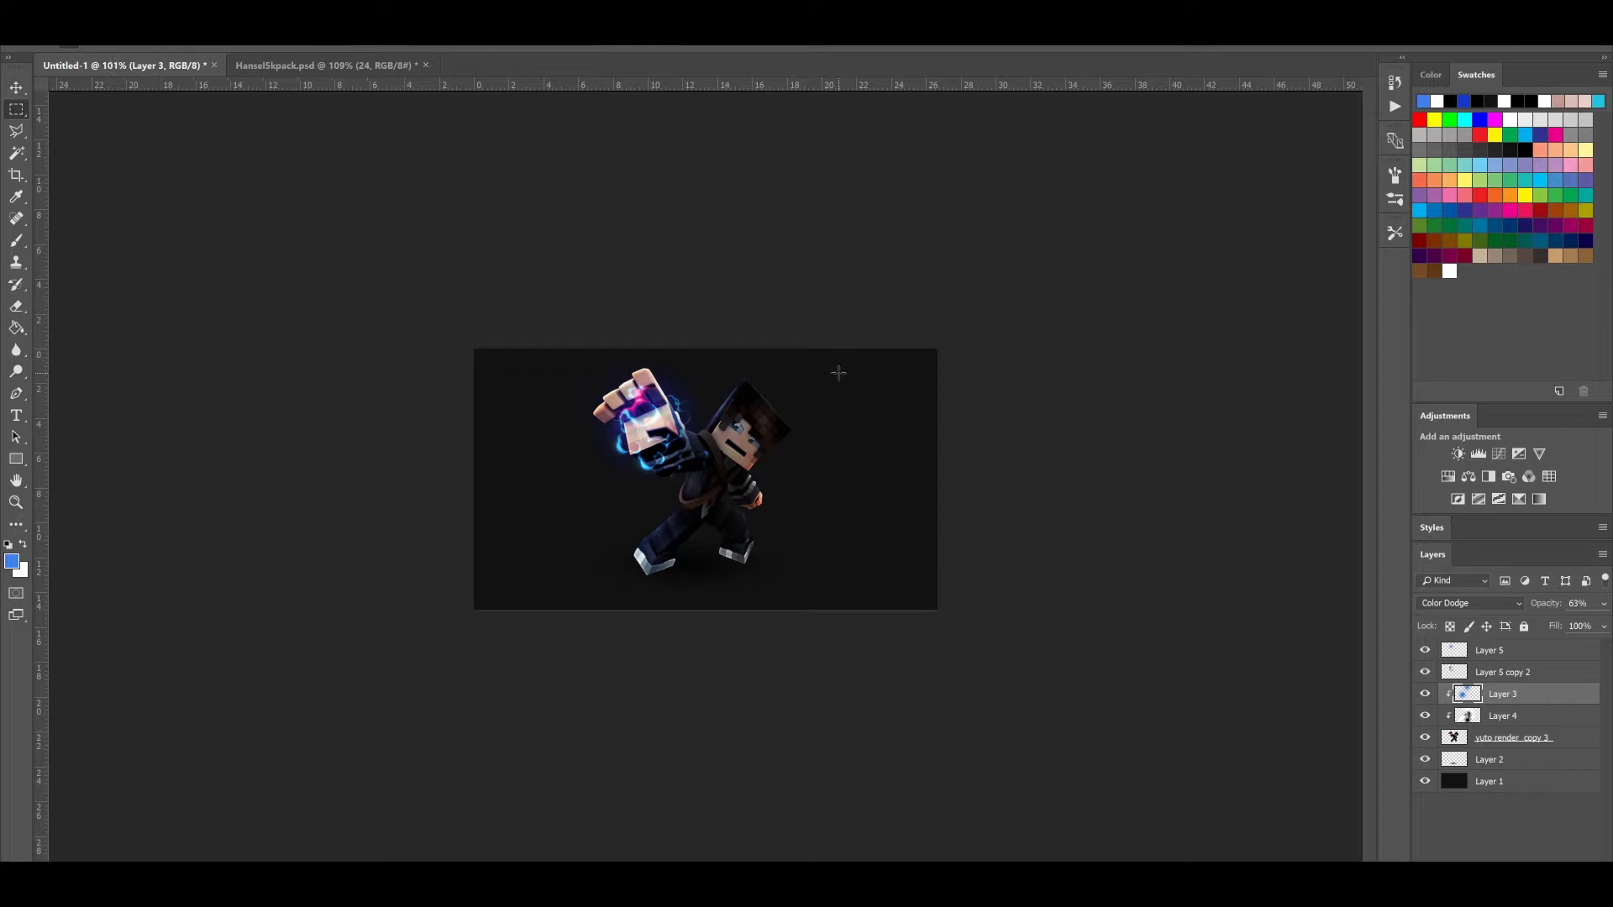
pyautogui.scroll(4, 838, 372)
pyautogui.scroll(-1, 686, 402)
pyautogui.scroll(1, 686, 401)
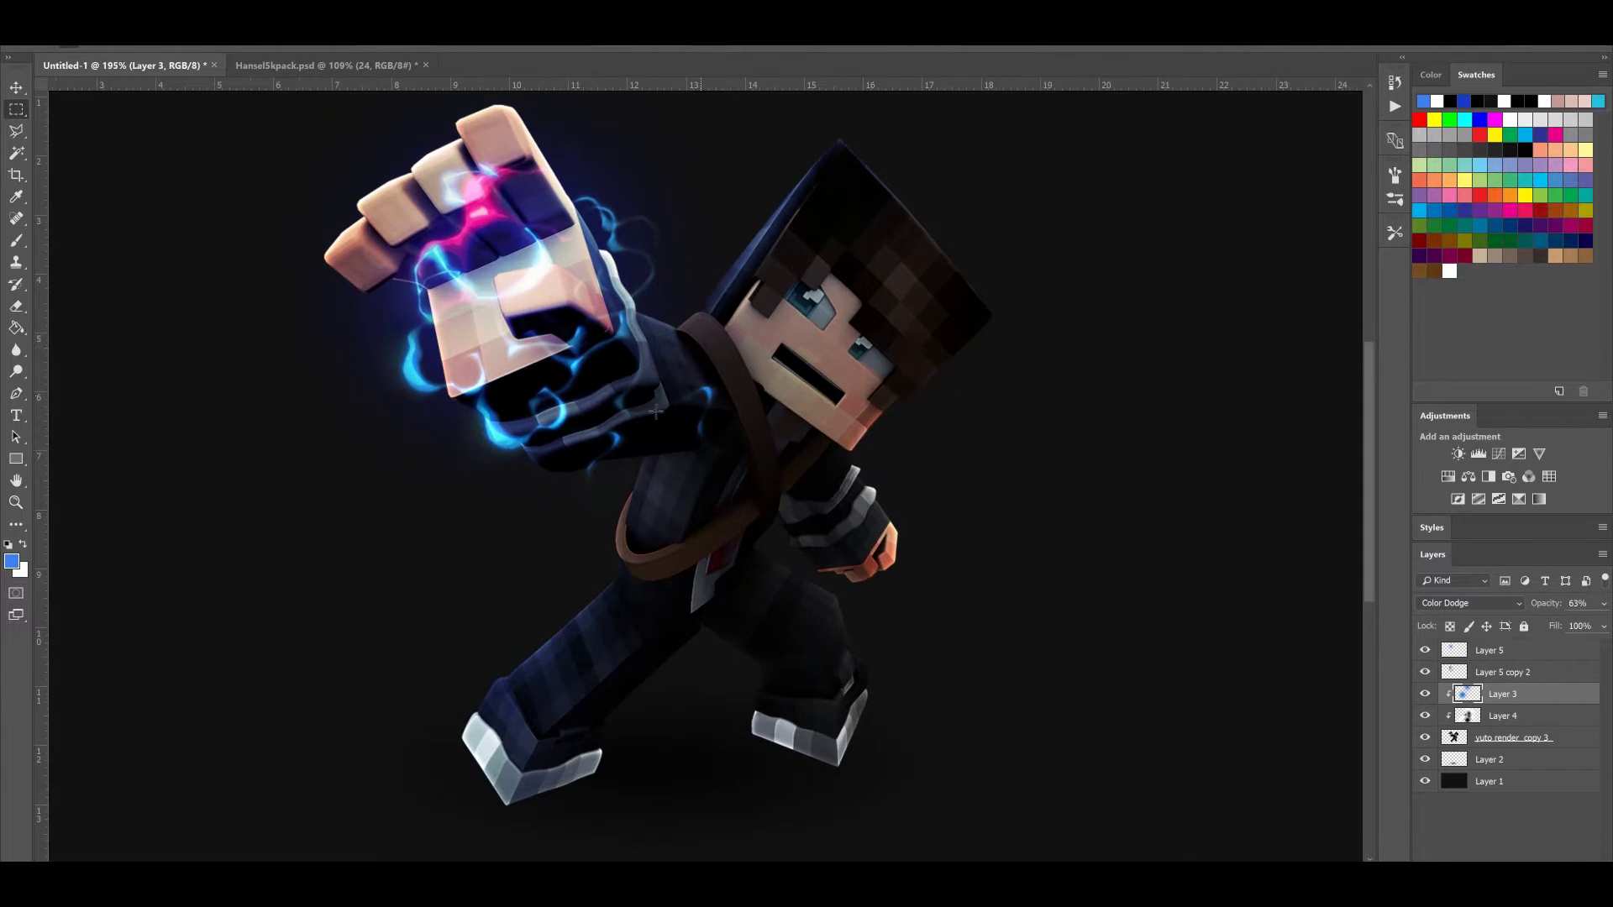
pyautogui.scroll(2, 608, 444)
pyautogui.scroll(2, 677, 458)
pyautogui.scroll(-2, 677, 458)
pyautogui.click(1428, 672)
pyautogui.click(1426, 673)
pyautogui.click(1425, 651)
pyautogui.click(1426, 651)
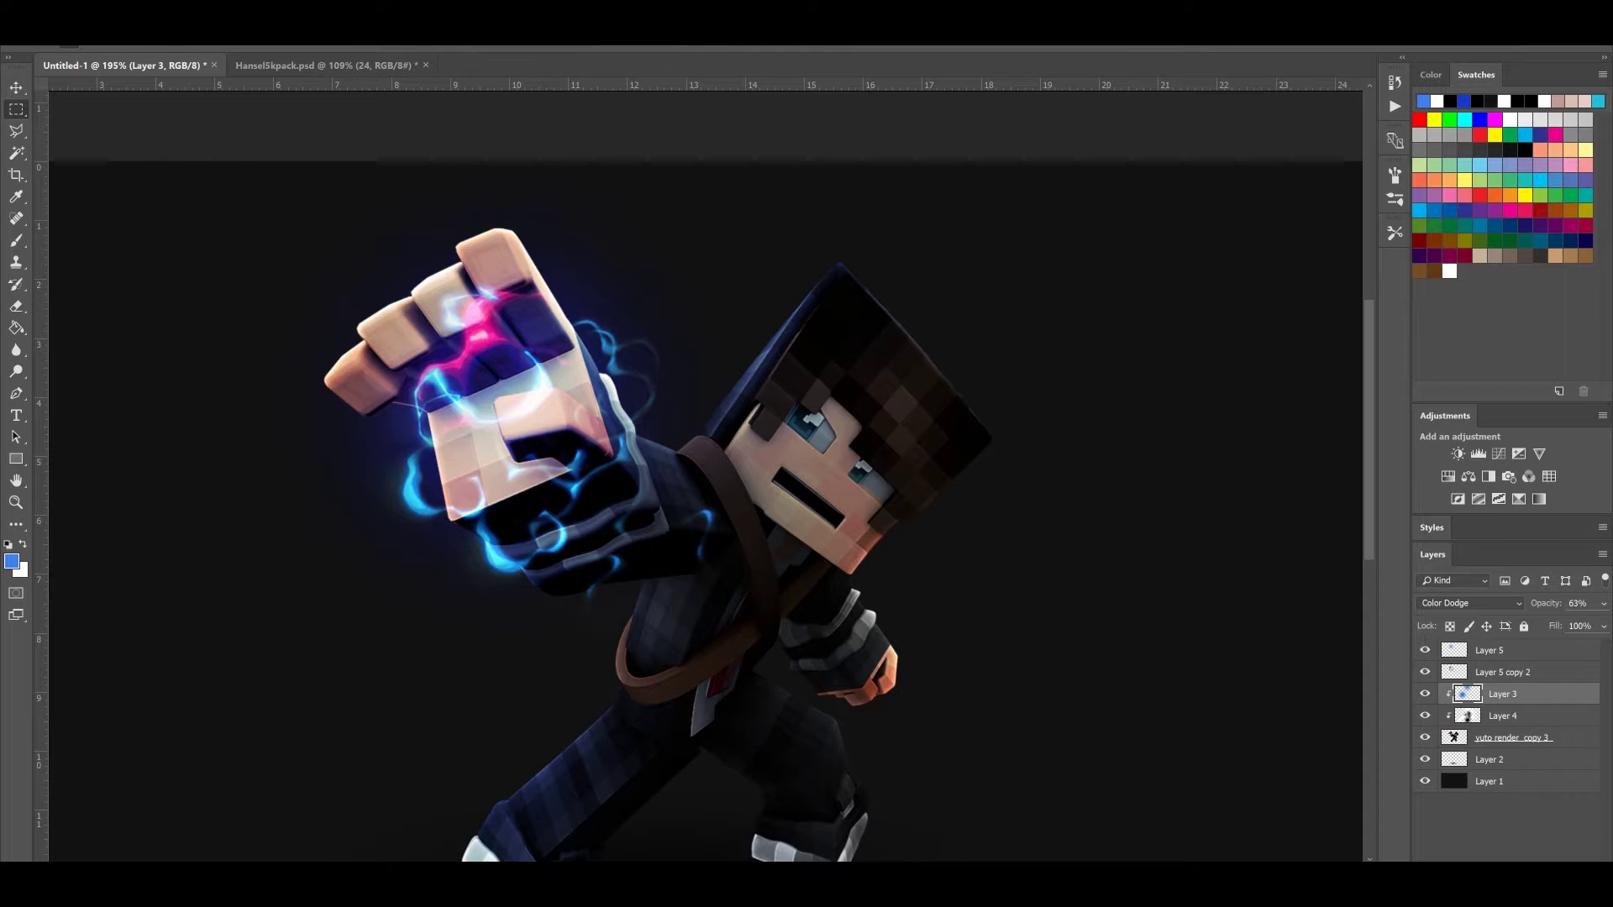
# Create a new layer above Layer 3, try a blue brush stroke beside the head and undo it
pyautogui.hotkey('ctrl', 'shift', 'alt', 'n')
pyautogui.click(16, 240)
pyautogui.moveTo(899, 403); pyautogui.dragTo(1059, 588)
pyautogui.hotkey('ctrl', 'z')
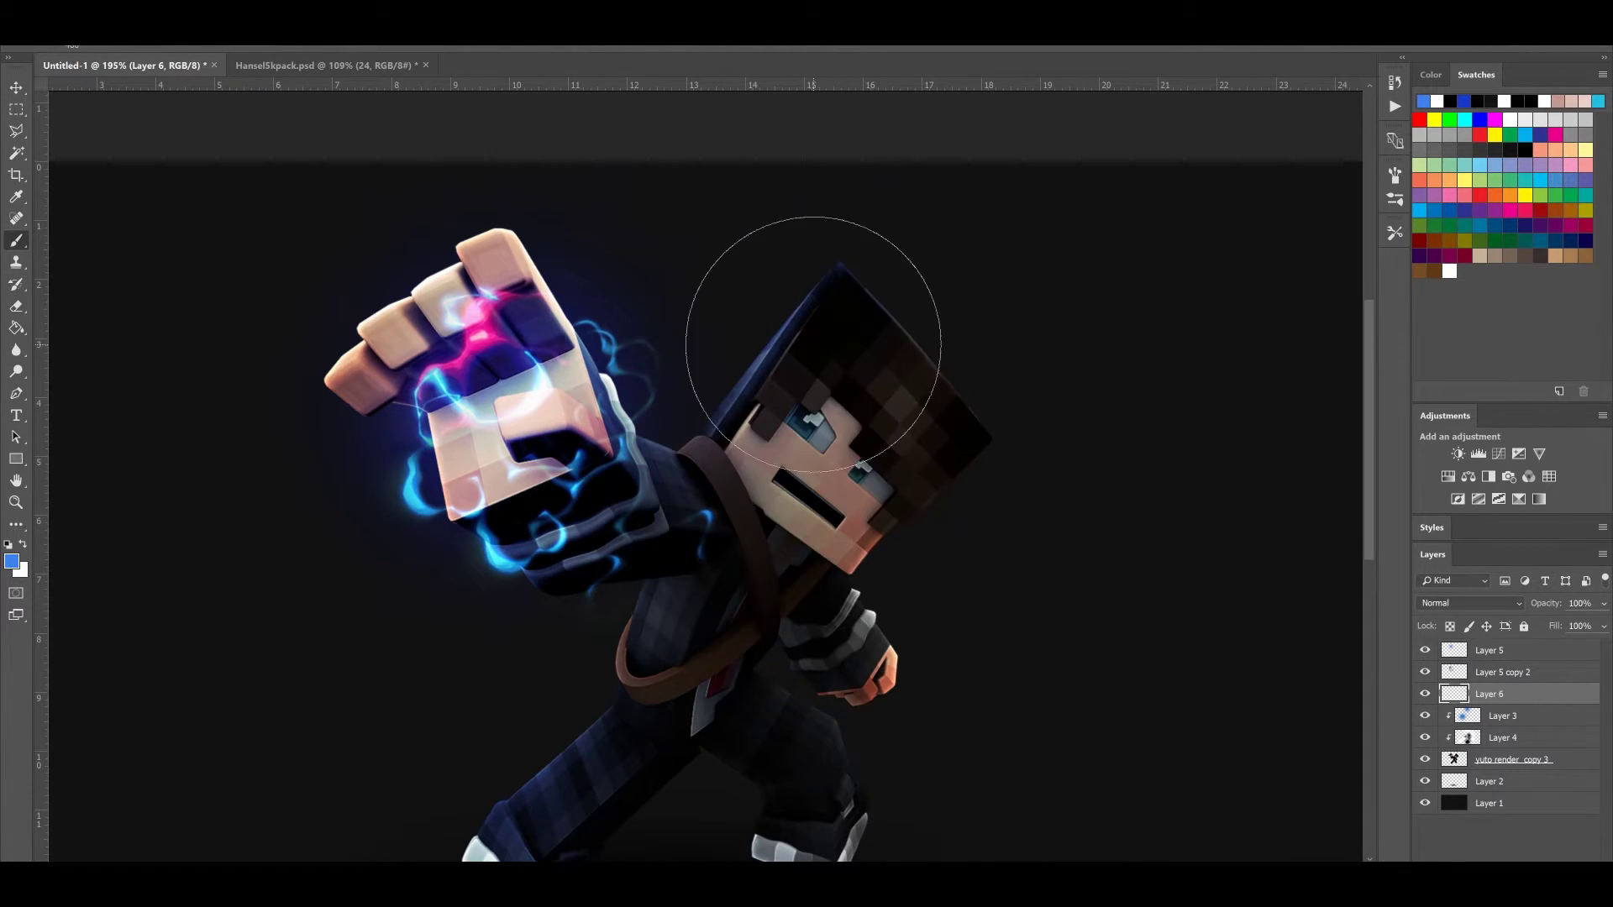
# Shrink the brush to 7 px and set its hardness to 42%
pyautogui.press('[')
pyautogui.press('[')
pyautogui.press('[')
pyautogui.press('[')
pyautogui.press('[')
pyautogui.press('[')
pyautogui.press('[')
pyautogui.press('[')
pyautogui.press('[')
pyautogui.press('[')
pyautogui.press('[')
pyautogui.press('[')
pyautogui.press('[')
pyautogui.press('[')
pyautogui.press('[')
pyautogui.press('[')
pyautogui.press('[')
pyautogui.click(92, 46)
pyautogui.moveTo(111, 132); pyautogui.dragTo(141, 132)
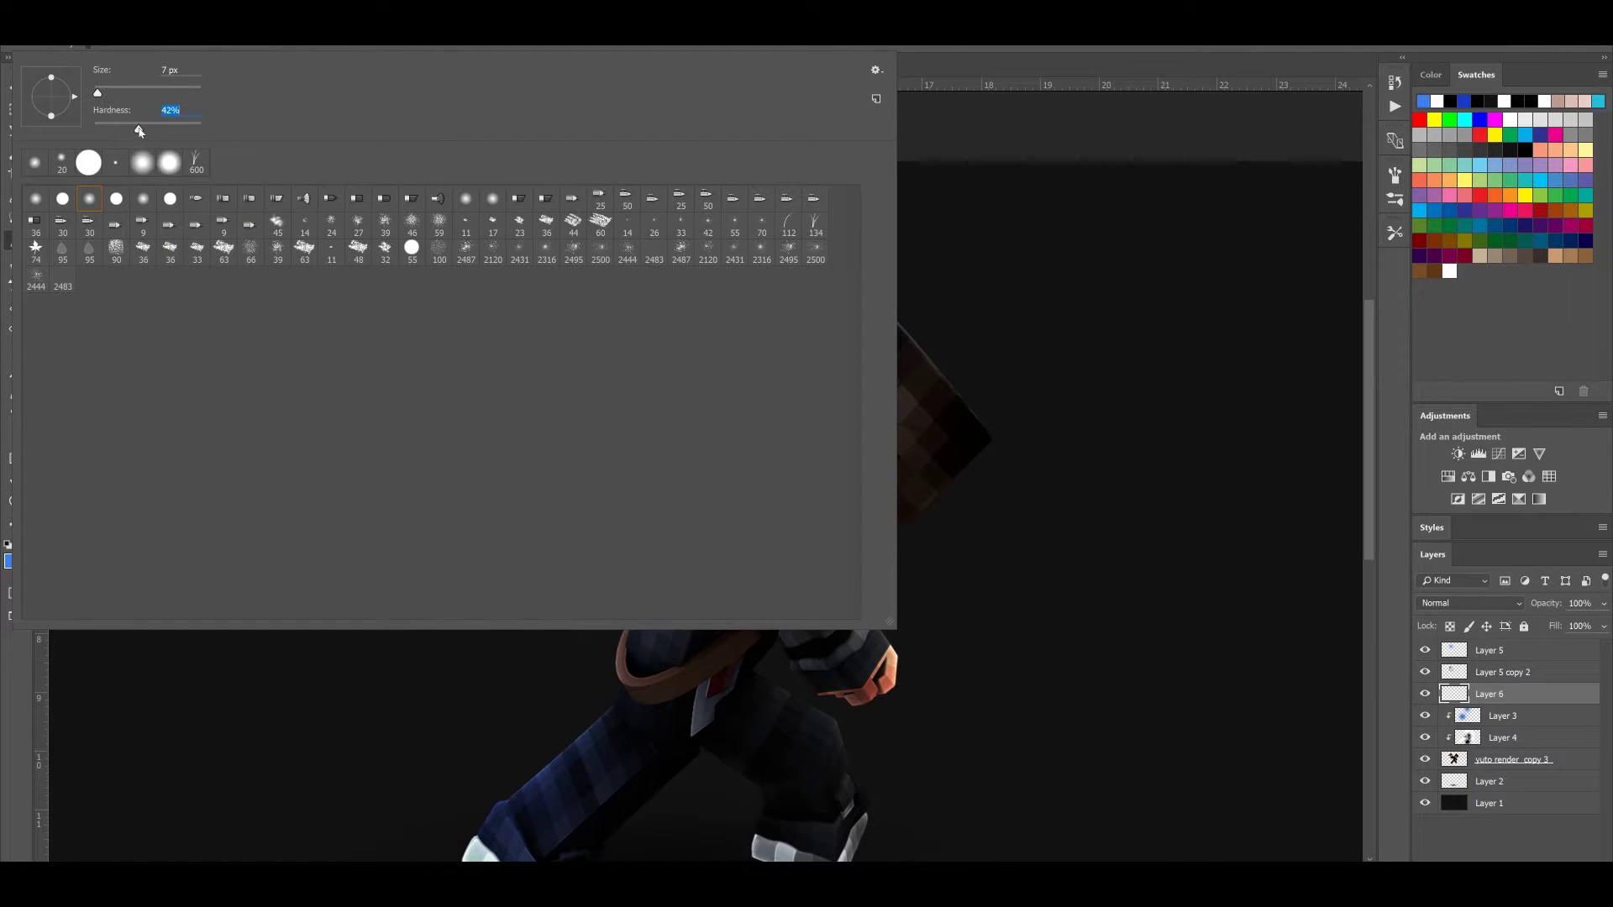
# Try several freehand blue strokes around the head with the small brush and undo them
pyautogui.click(1136, 407)
pyautogui.moveTo(1123, 464)
pyautogui.mouseDown()
pyautogui.moveTo(1023, 531)
pyautogui.moveTo(939, 548)
pyautogui.mouseUp()
pyautogui.hotkey('ctrl', 'z')
pyautogui.moveTo(1038, 536); pyautogui.dragTo(905, 568)
pyautogui.hotkey('ctrl', 'z')
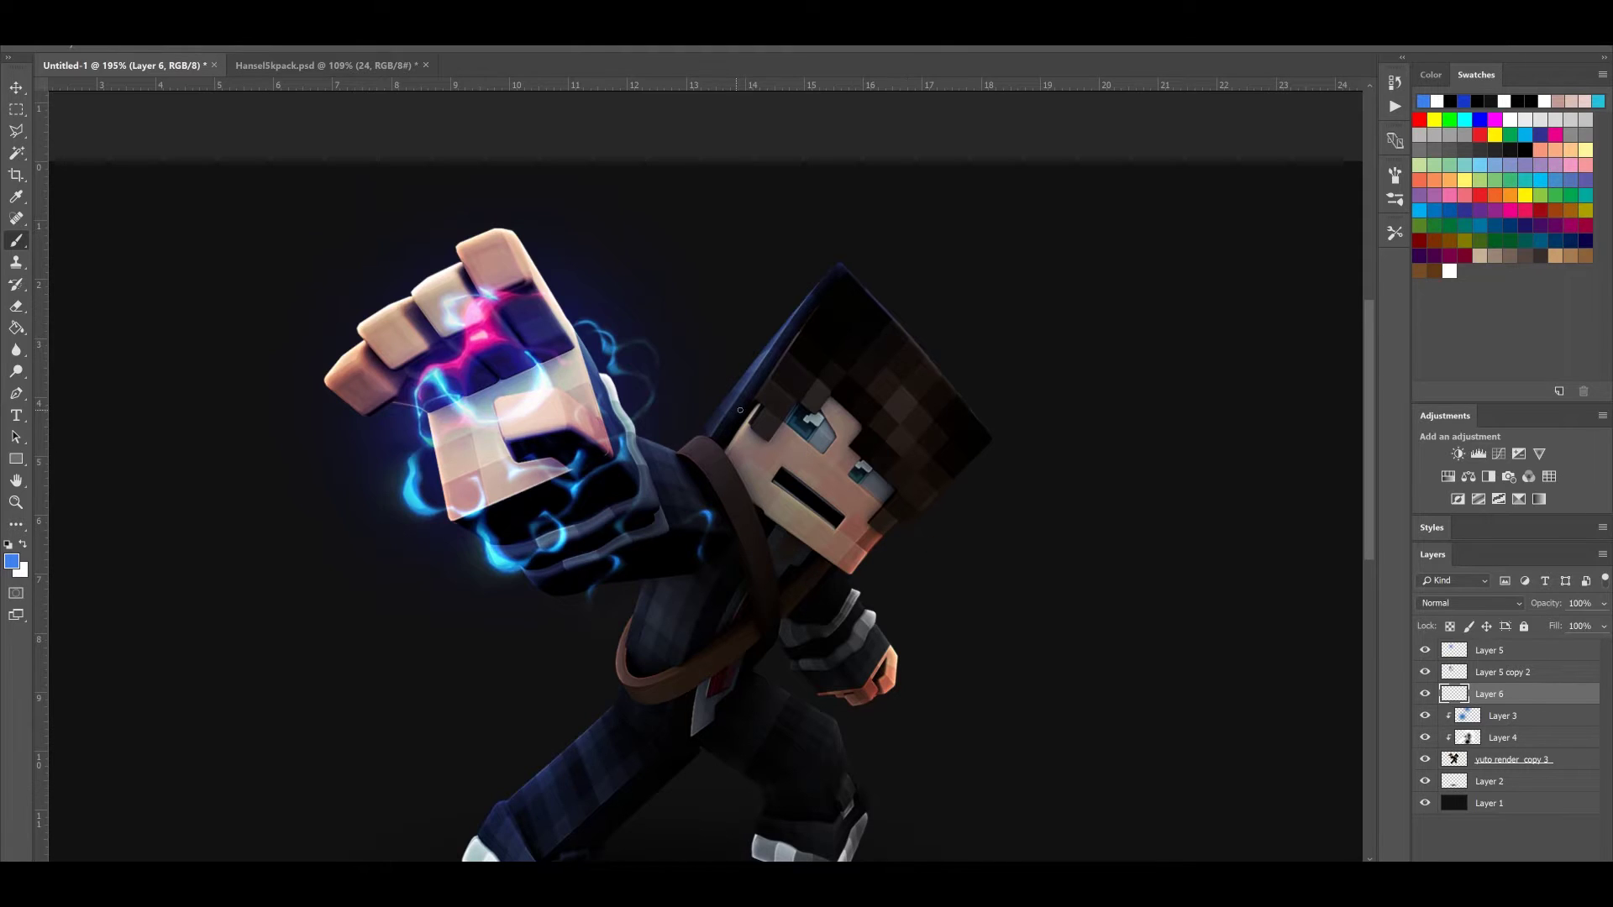
pyautogui.moveTo(1090, 590)
pyautogui.mouseDown()
pyautogui.moveTo(962, 589)
pyautogui.moveTo(903, 551)
pyautogui.moveTo(983, 536)
pyautogui.moveTo(858, 631)
pyautogui.moveTo(1109, 593)
pyautogui.moveTo(1170, 557)
pyautogui.mouseUp()
pyautogui.hotkey('ctrl', 'z')
pyautogui.hotkey('ctrl', 'z')
pyautogui.hotkey('ctrl', 'z')
# Set the foreground colour to the deeper blue #1964e0, and undo a test stroke made with it
pyautogui.click(12, 561)
pyautogui.moveTo(1348, 304)
pyautogui.mouseDown()
pyautogui.moveTo(1312, 331)
pyautogui.moveTo(1324, 310)
pyautogui.mouseUp()
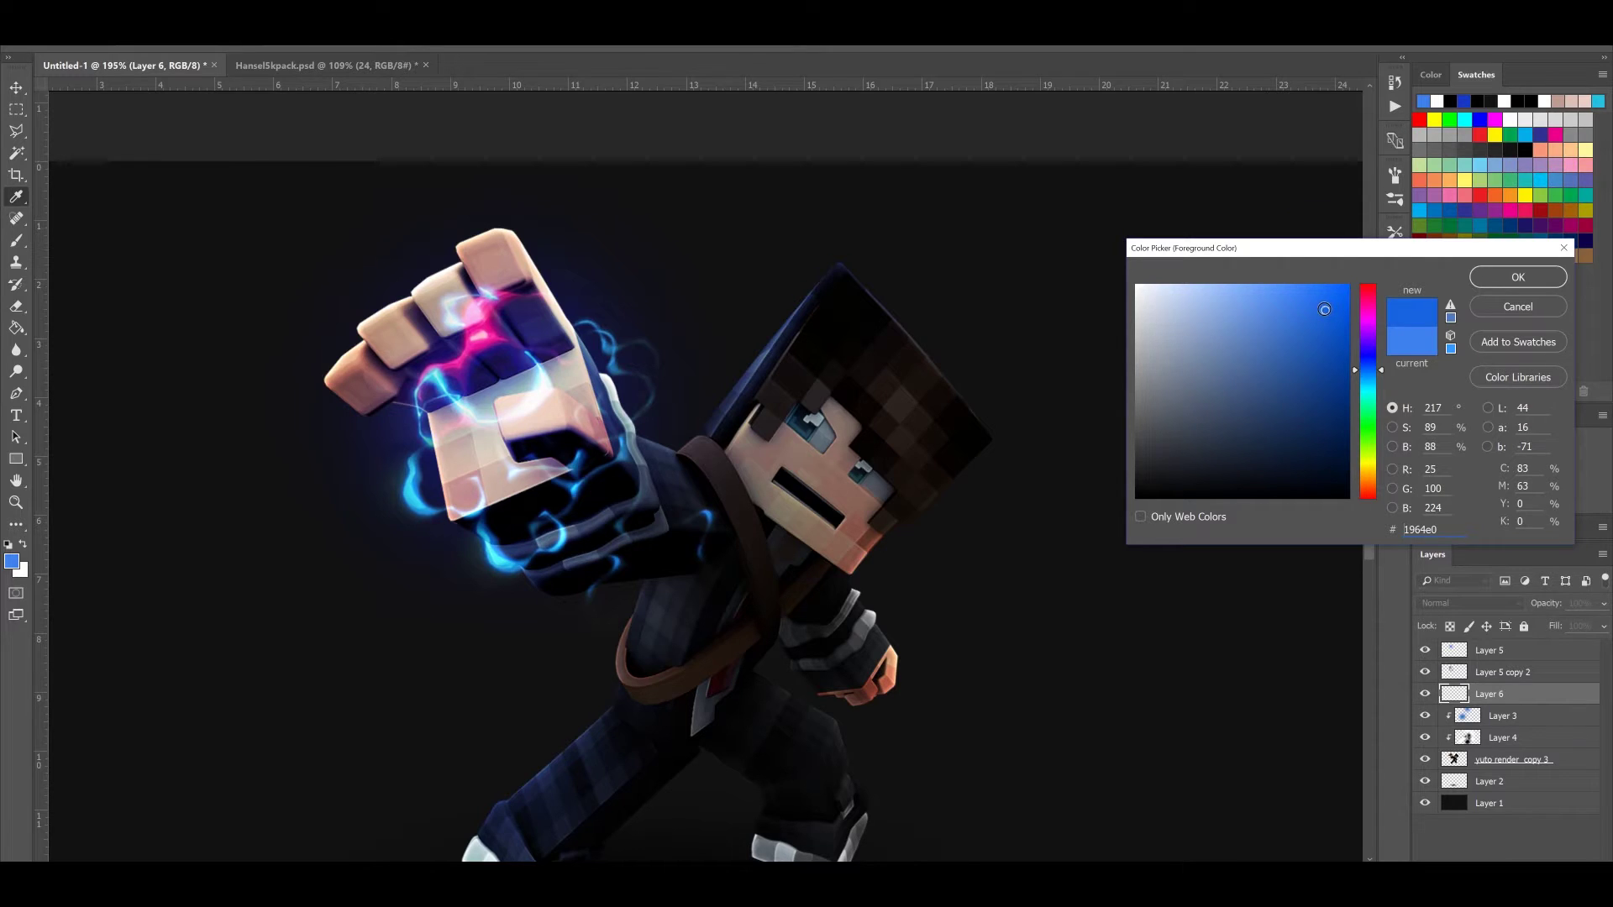
pyautogui.click(1504, 286)
pyautogui.moveTo(1159, 399)
pyautogui.mouseDown()
pyautogui.moveTo(1084, 575)
pyautogui.moveTo(988, 592)
pyautogui.mouseUp()
pyautogui.hotkey('ctrl', 'z')
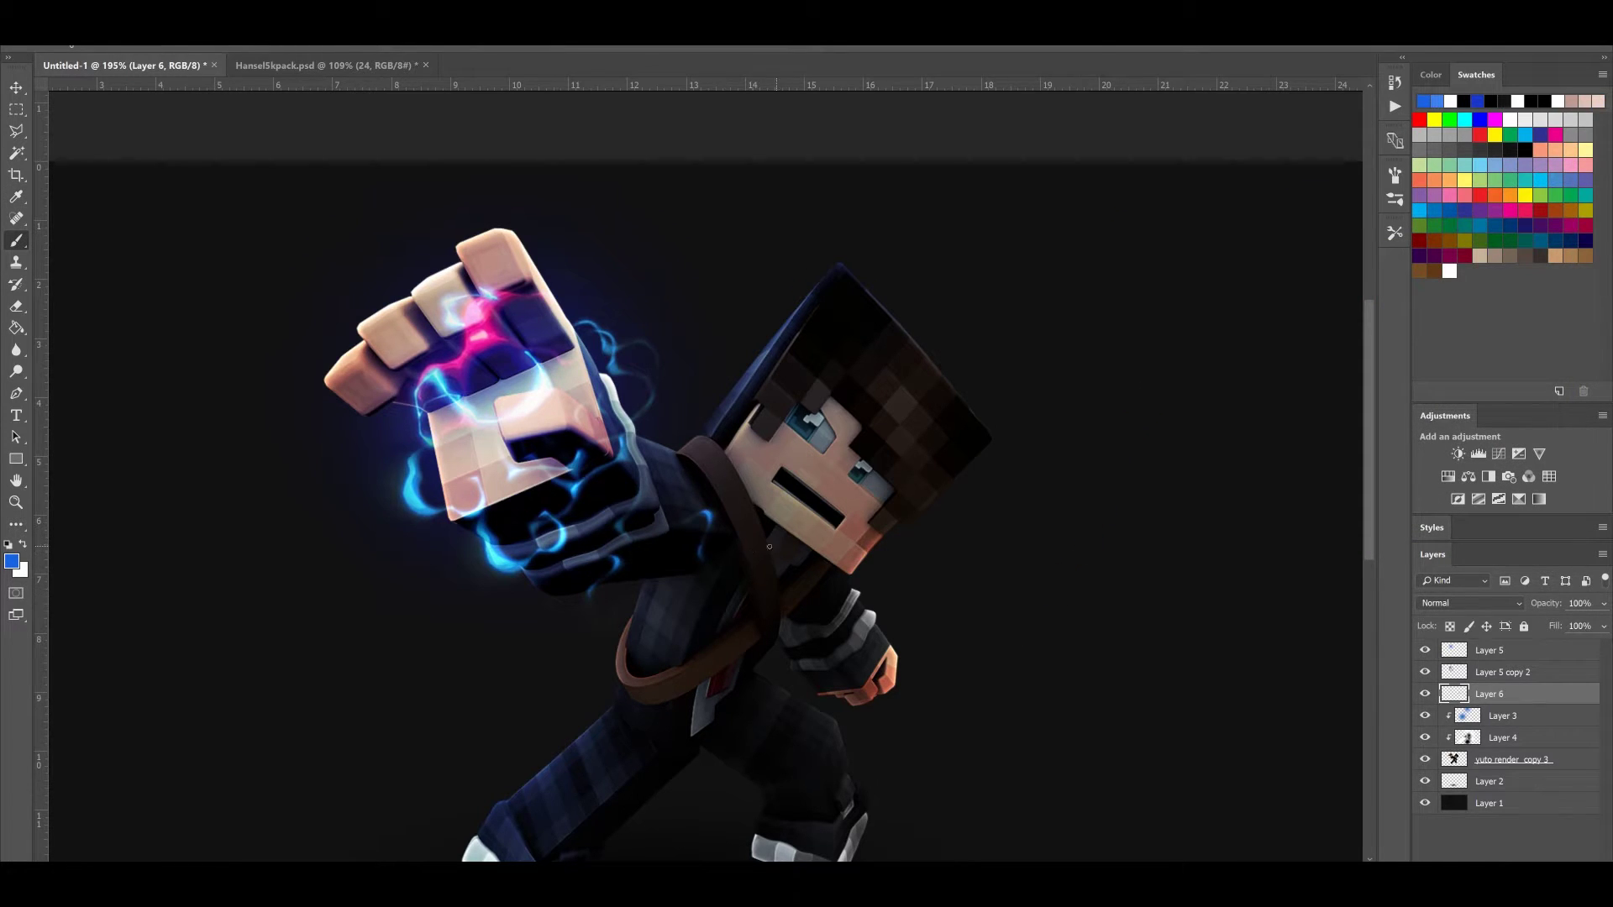
# Draw a curved Pen path along the inner edge of the chest strap, following it down from the shoulder
pyautogui.scroll(3, 756, 591)
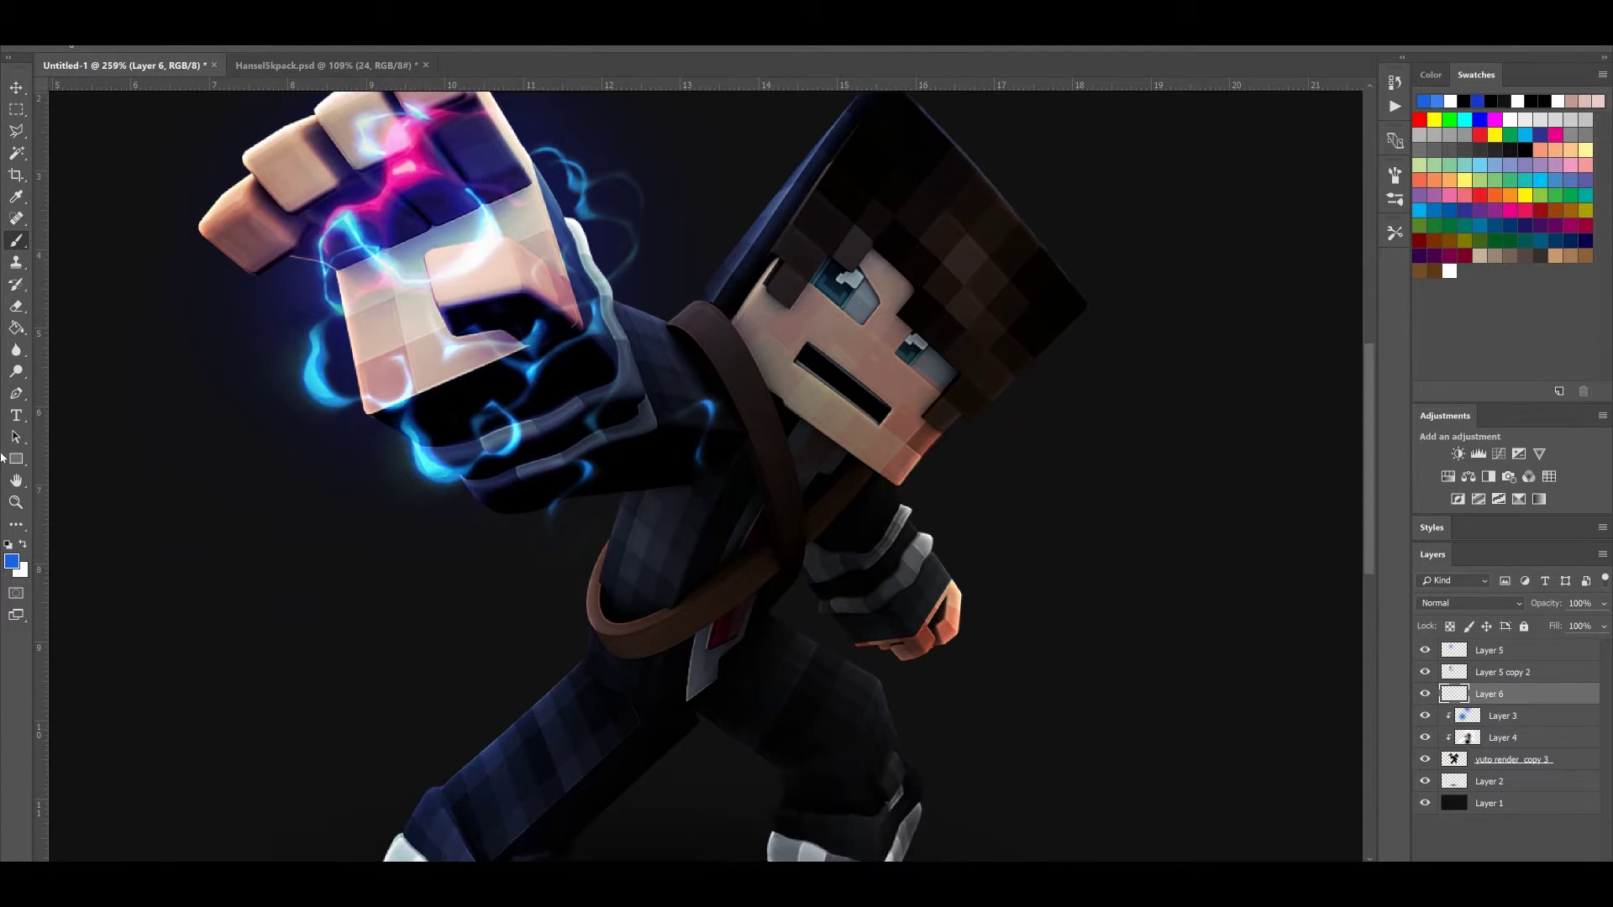
pyautogui.click(17, 394)
pyautogui.scroll(1, 723, 479)
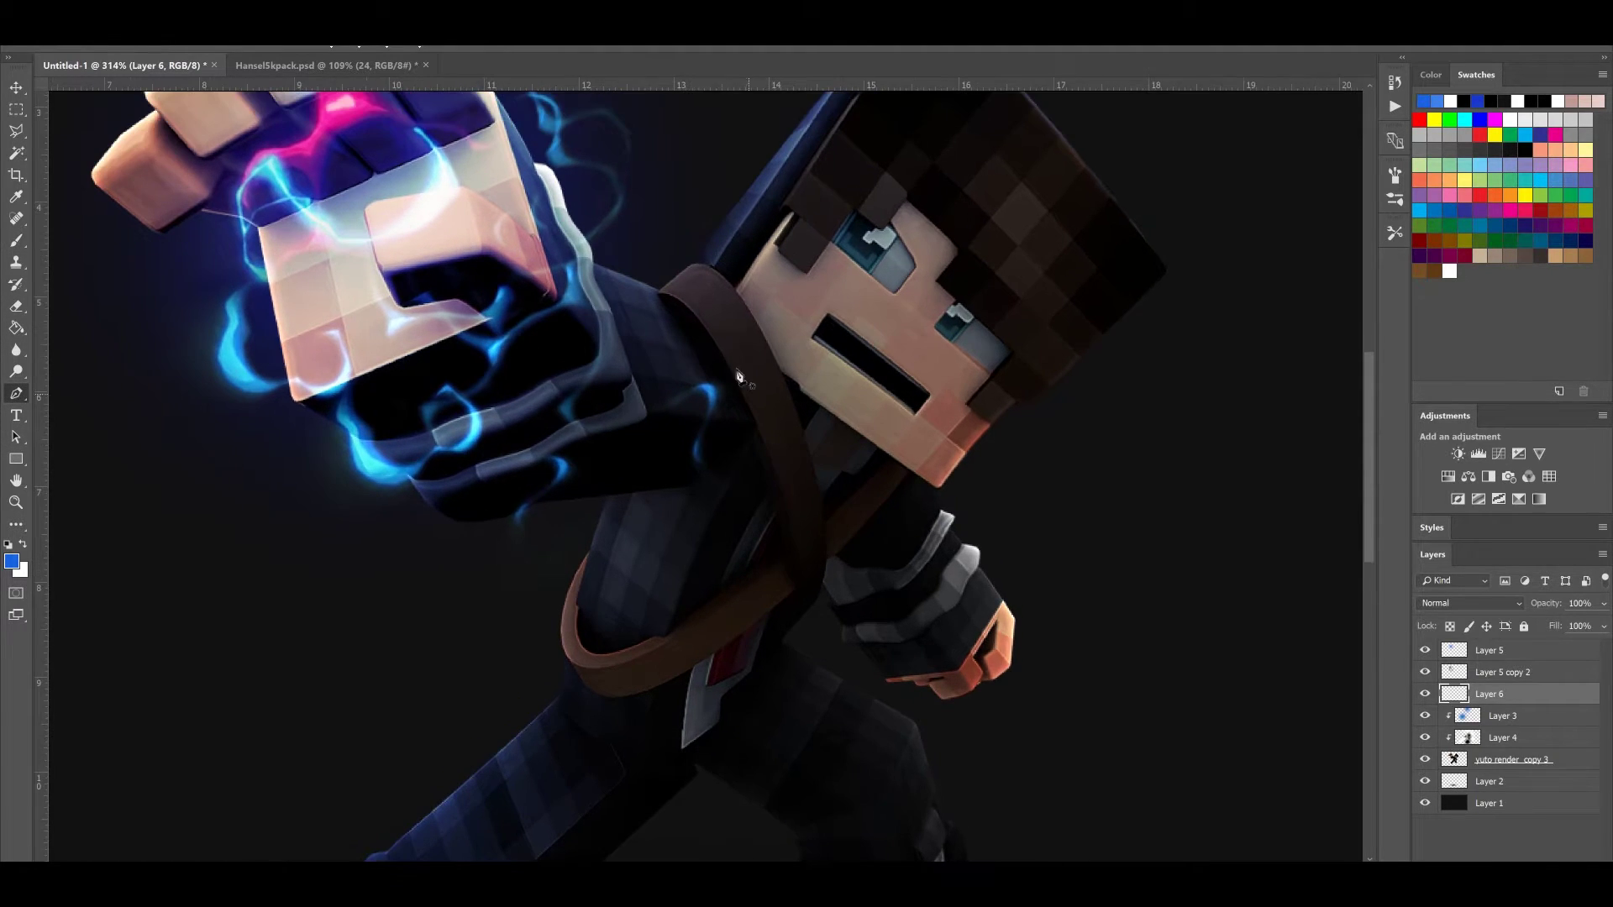
pyautogui.click(670, 300)
pyautogui.scroll(1, 798, 538)
pyautogui.click(801, 535)
pyautogui.click(730, 391)
pyautogui.moveTo(730, 391); pyautogui.dragTo(723, 339)
pyautogui.click(763, 421)
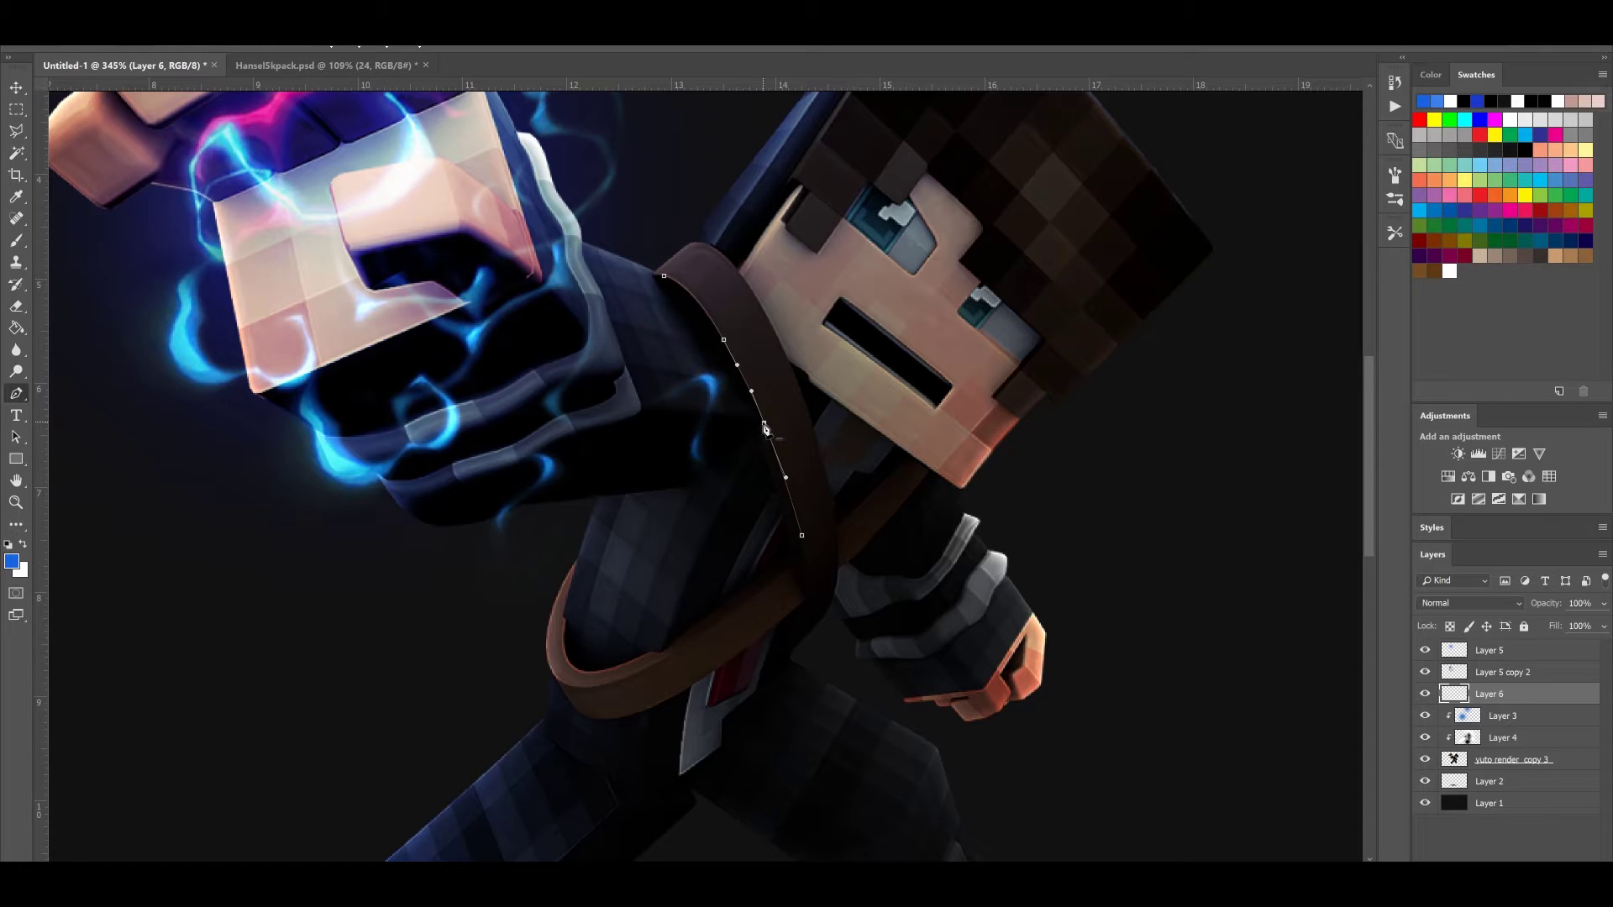
# Stroke the strap path with the blue Brush using simulated pressure, and dismiss the path
pyautogui.rightClick(763, 428)
pyautogui.click(802, 531)
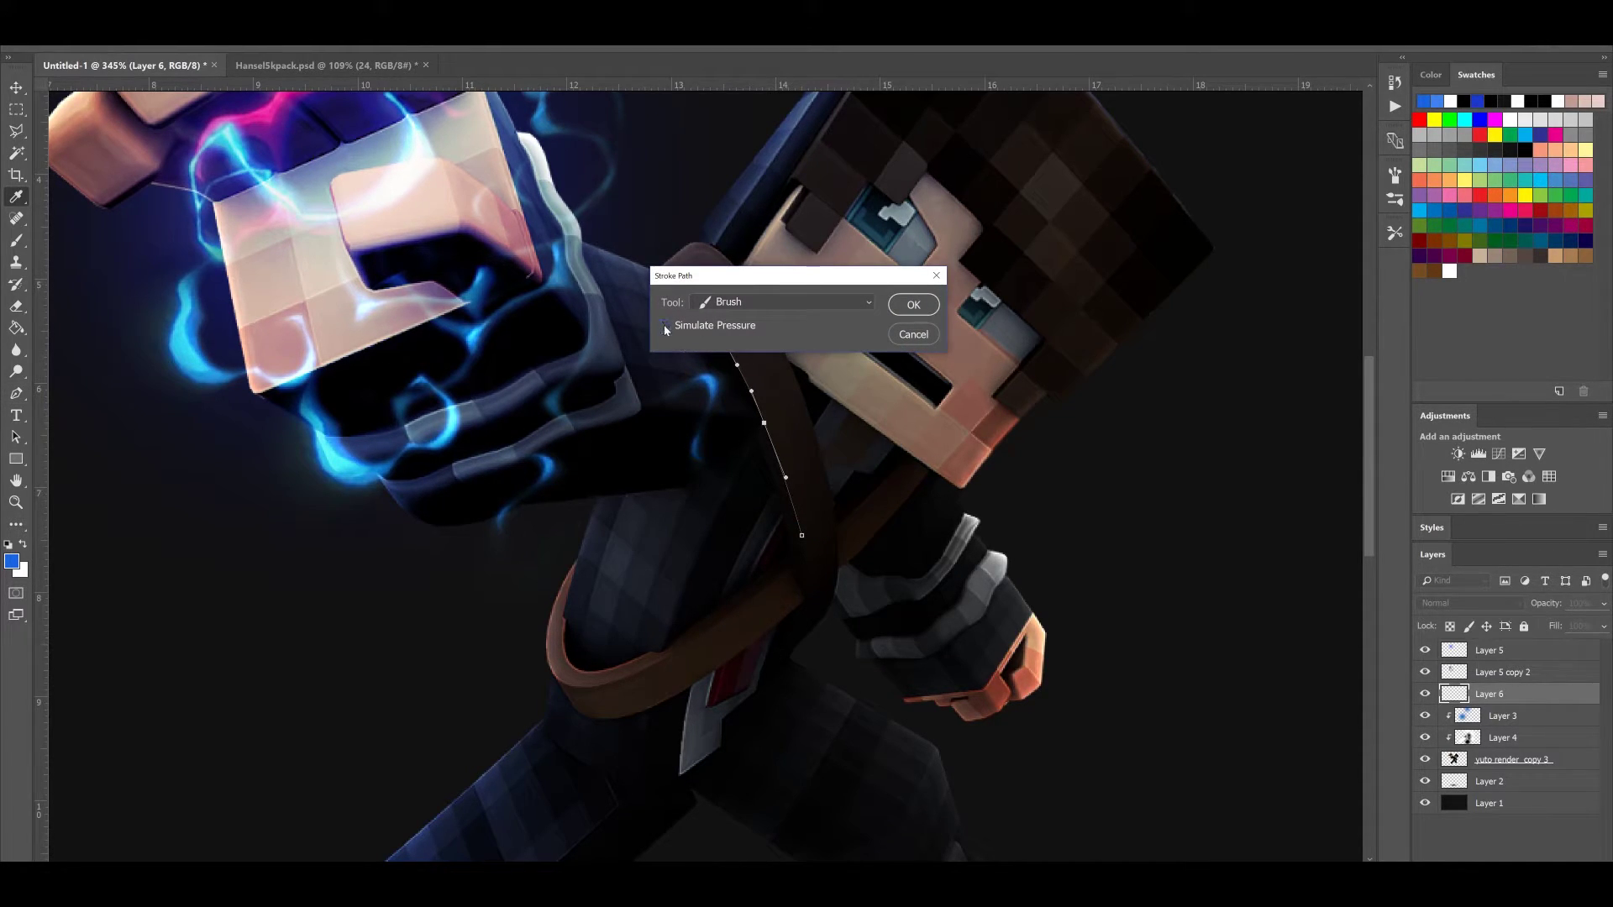
pyautogui.click(914, 305)
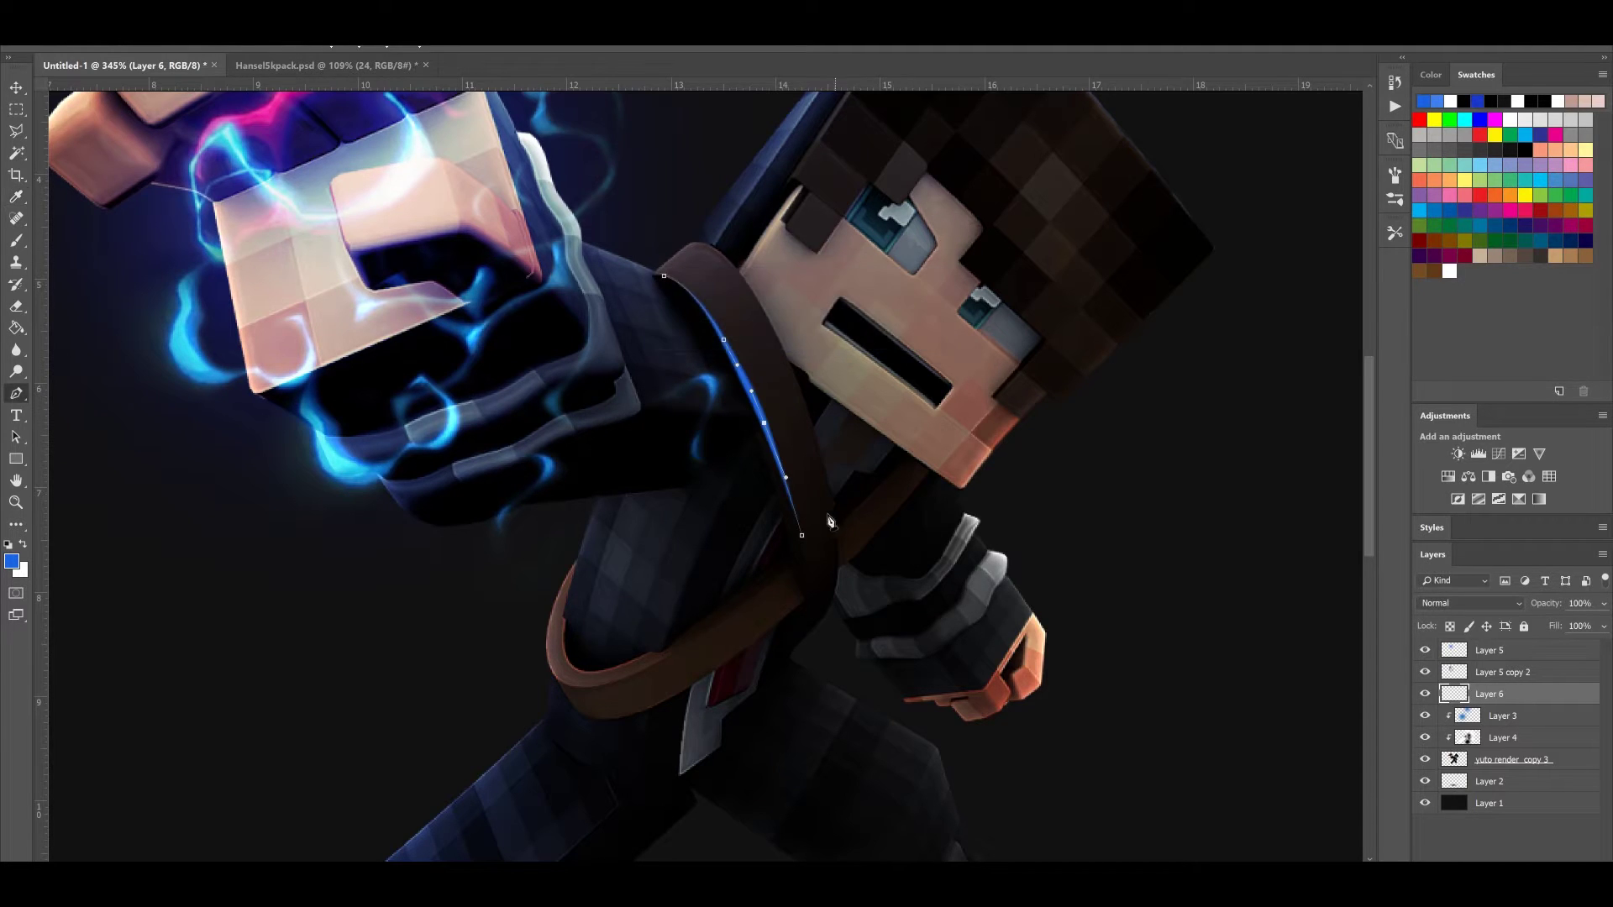
pyautogui.click(12, 111)
pyautogui.moveTo(851, 398); pyautogui.dragTo(675, 480)
# Erase the blue highlight line from the chest strap
pyautogui.scroll(-16, 852, 435)
pyautogui.scroll(8, 818, 422)
pyautogui.scroll(3, 808, 451)
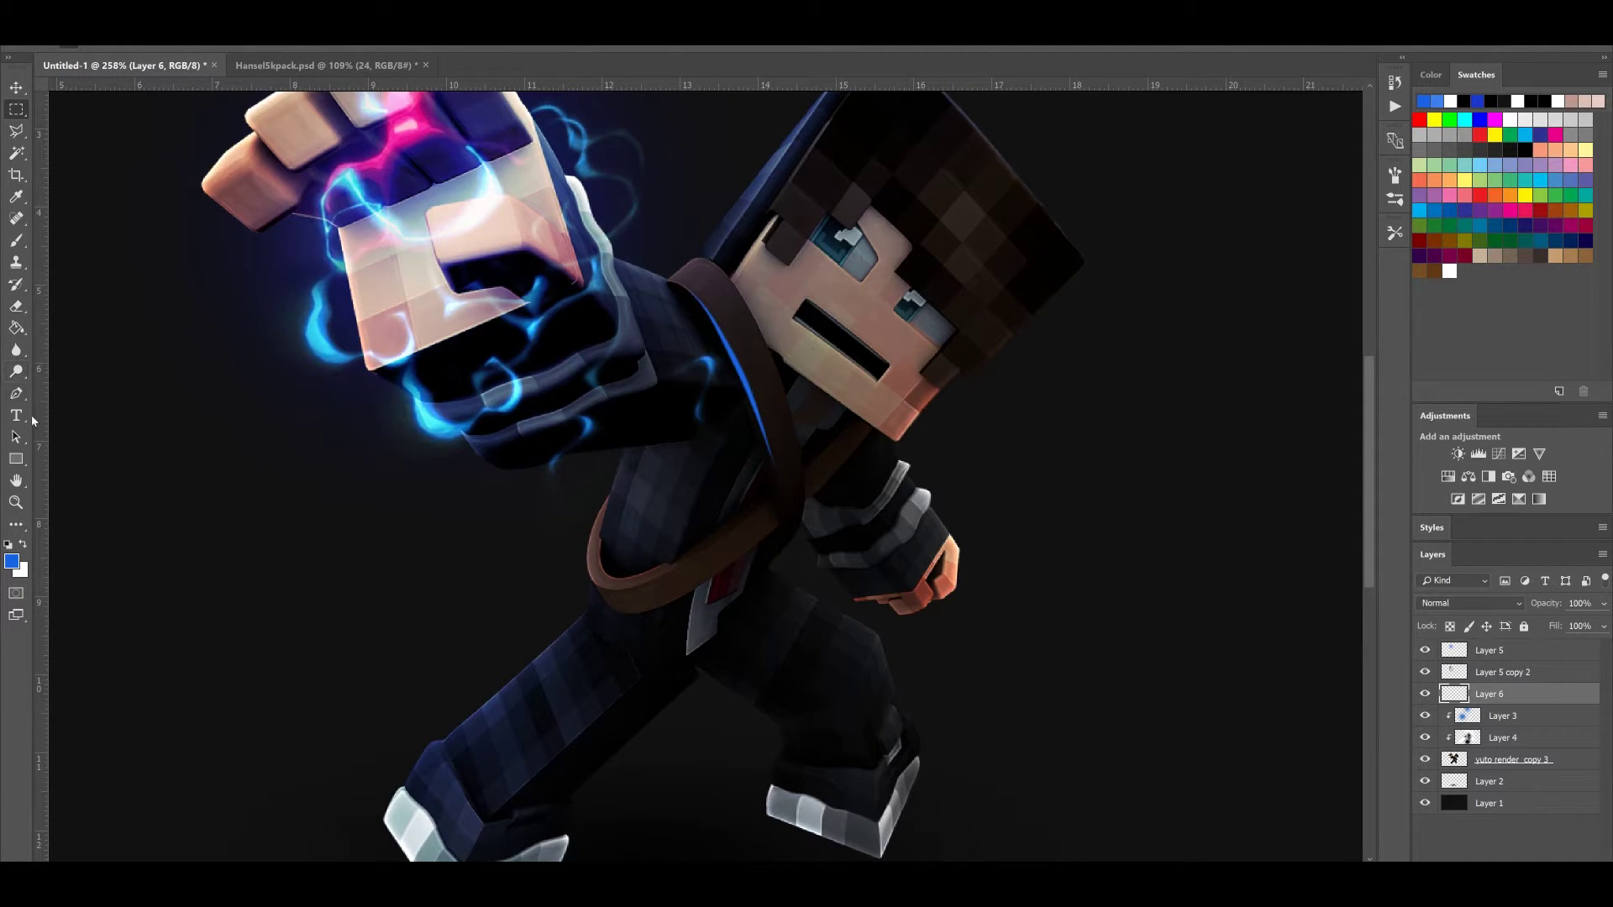
pyautogui.click(16, 306)
pyautogui.moveTo(706, 311); pyautogui.dragTo(766, 445)
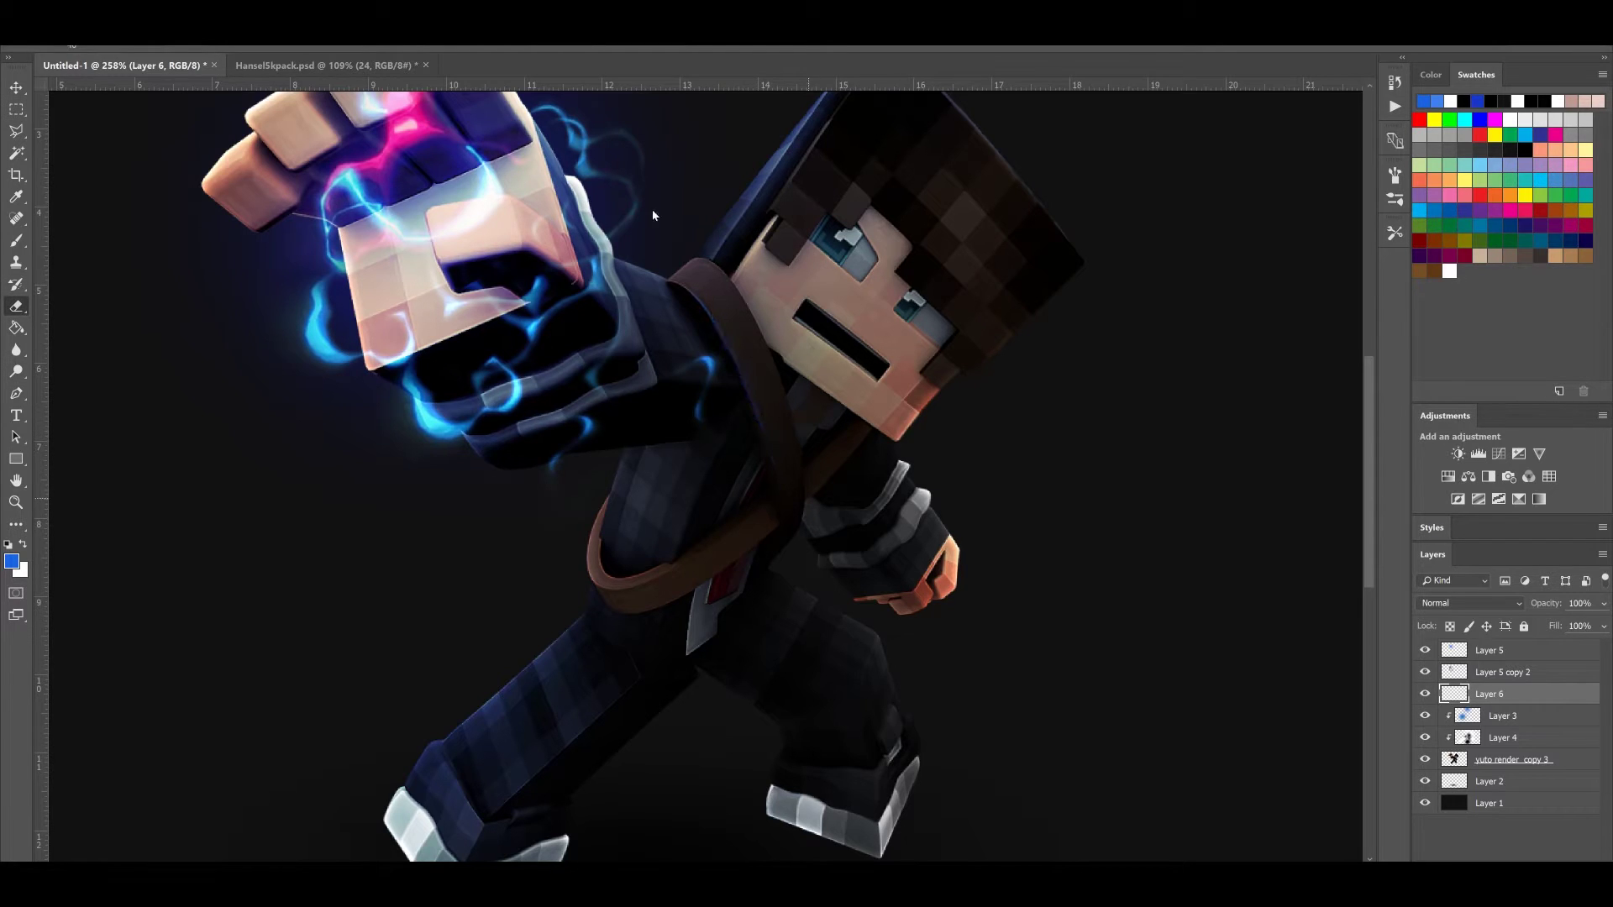
# Redraw a curved Pen path from the shoulder down the chest strap's inner edge, bending its segments to match the strap
pyautogui.click(22, 241)
pyautogui.click(16, 394)
pyautogui.scroll(3, 647, 252)
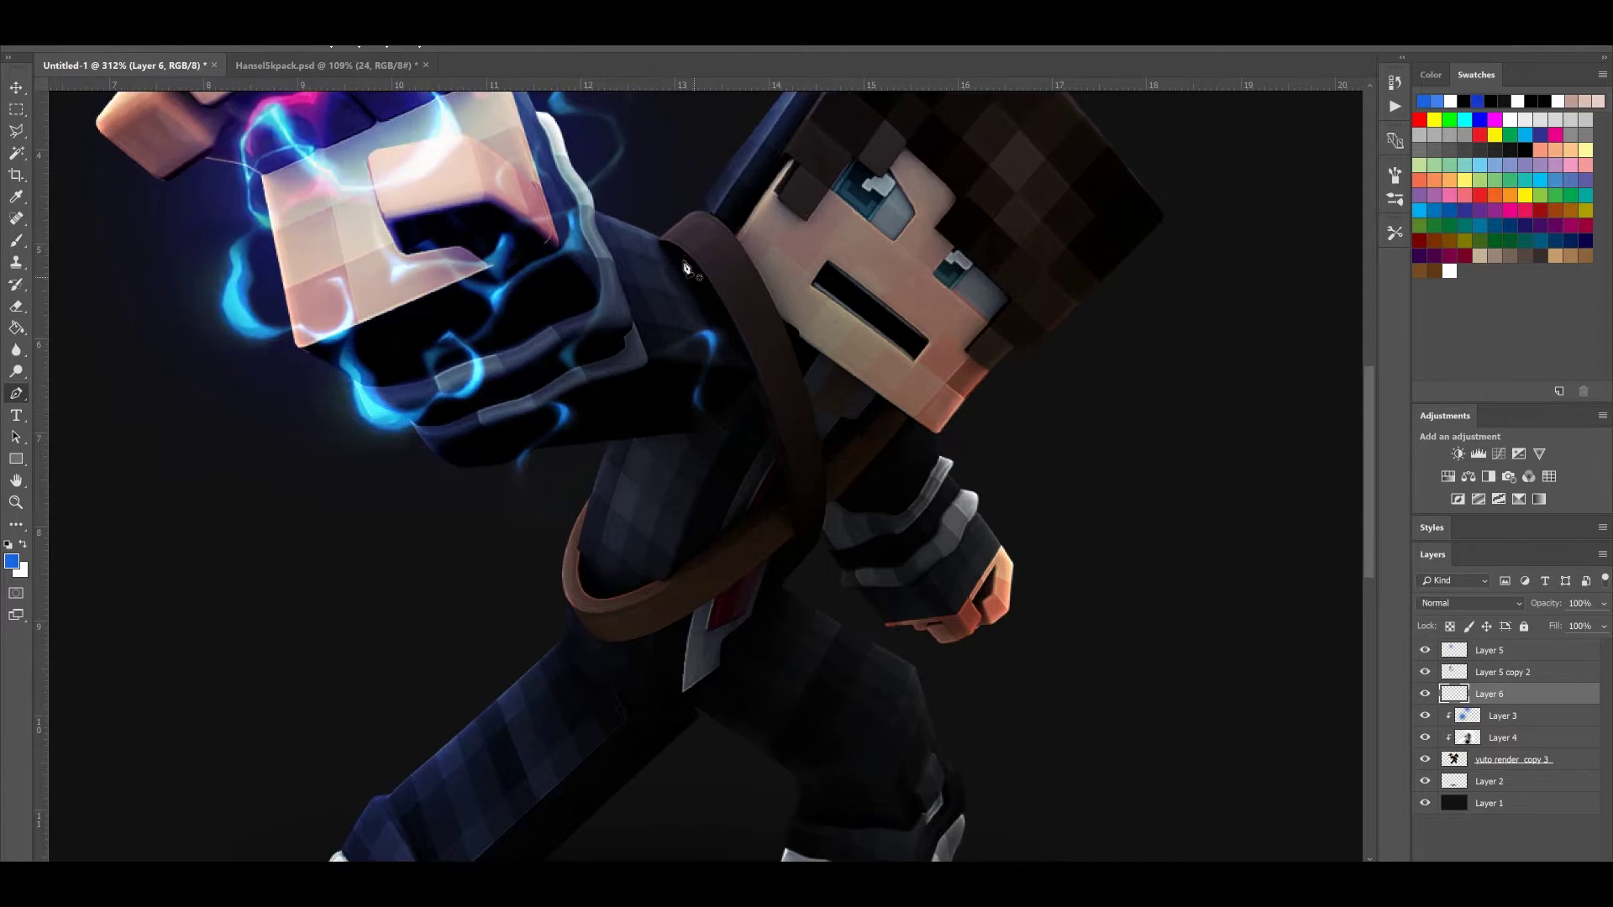
pyautogui.scroll(2, 634, 231)
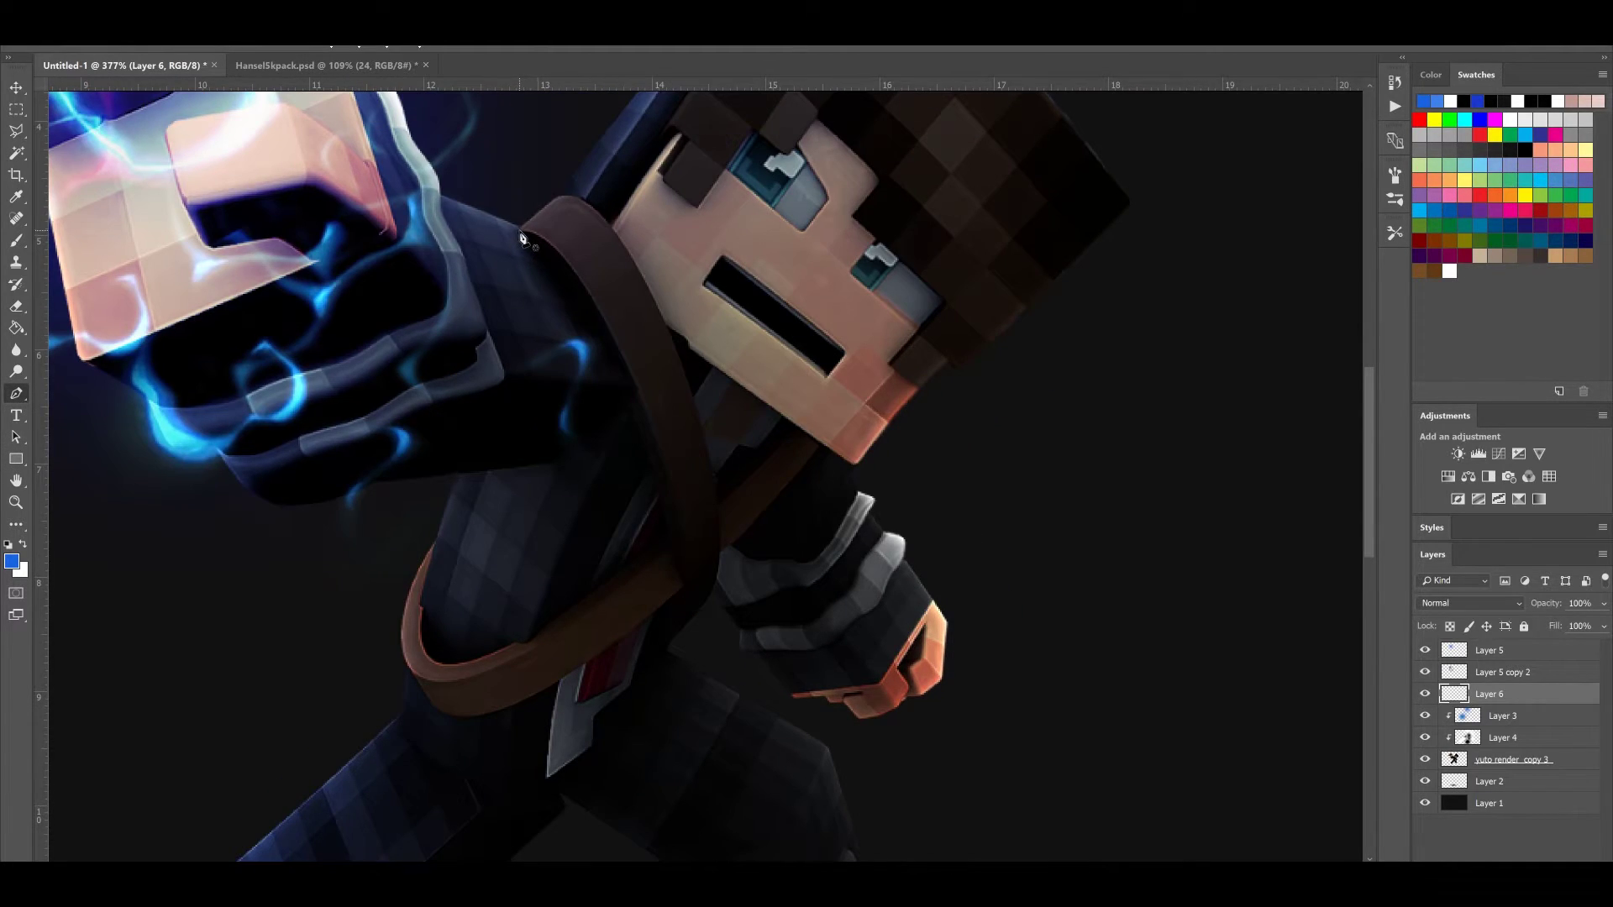
pyautogui.click(525, 230)
pyautogui.click(673, 494)
pyautogui.moveTo(585, 341); pyautogui.dragTo(590, 296)
pyautogui.click(641, 401)
pyautogui.moveTo(640, 402); pyautogui.dragTo(644, 408)
# Stroke the redrawn strap path with the Brush in blue, and dismiss the path
pyautogui.rightClick(647, 409)
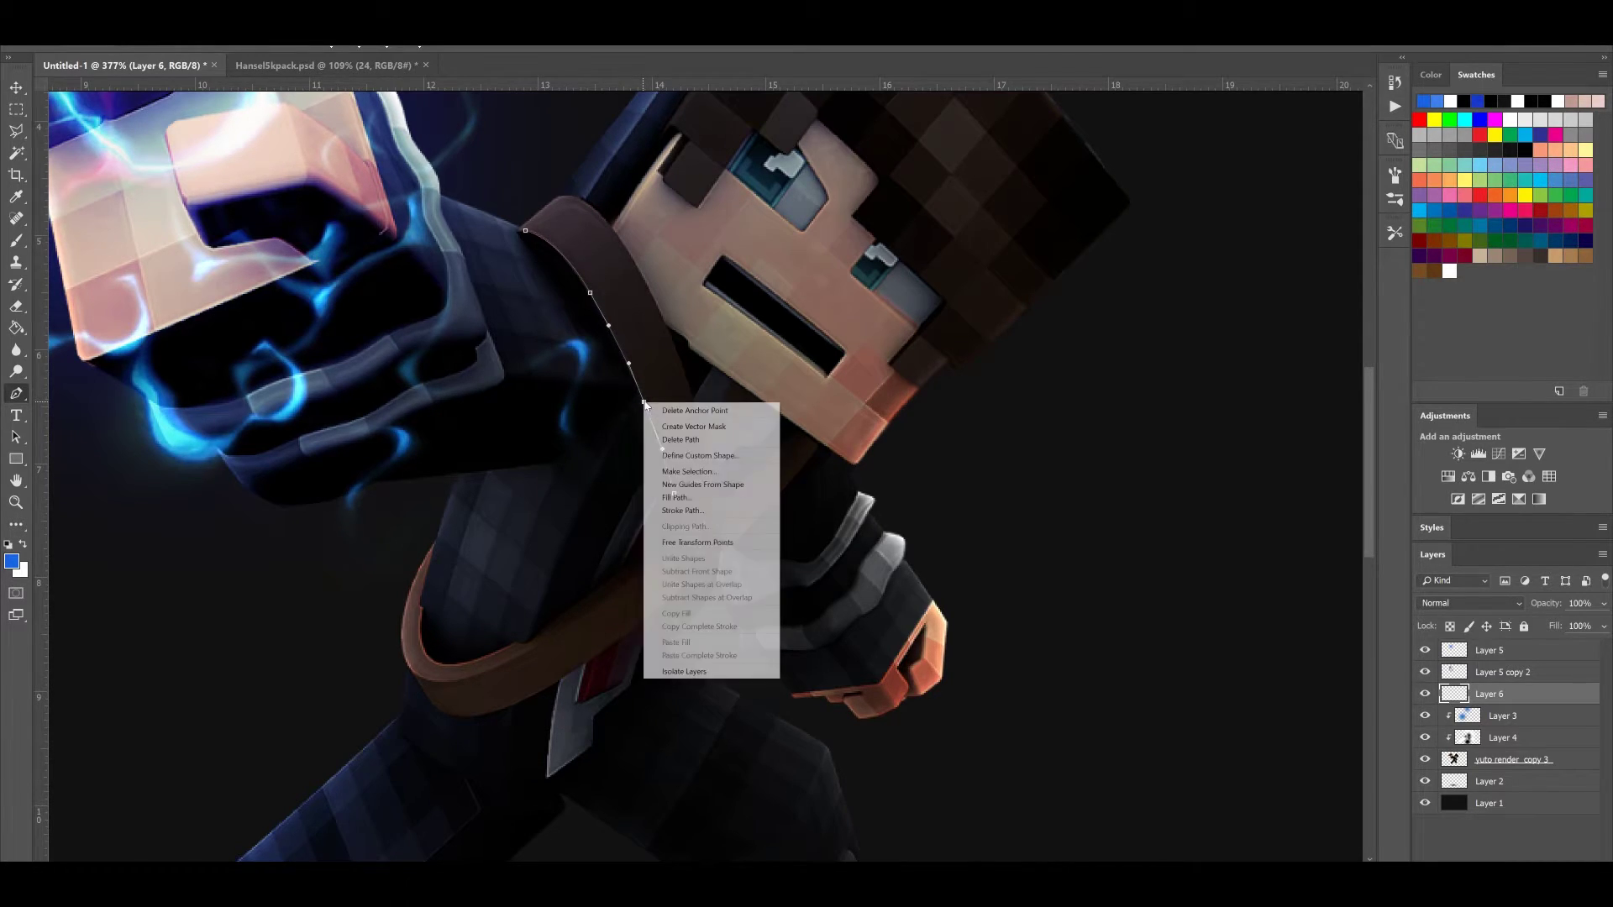
pyautogui.click(722, 510)
pyautogui.click(910, 306)
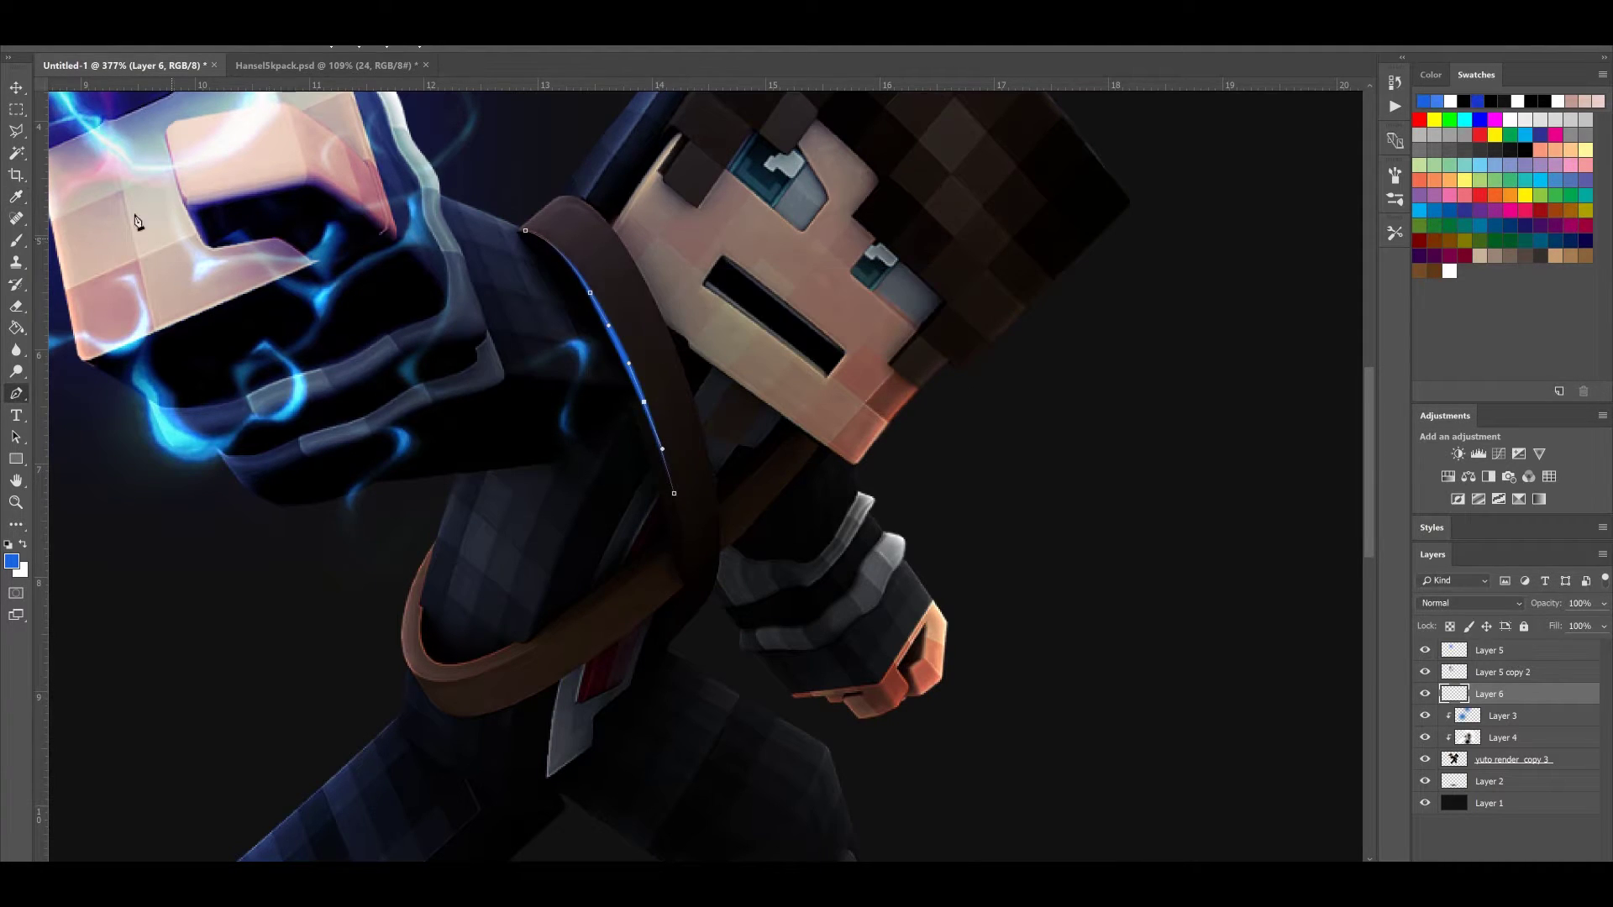
pyautogui.click(20, 115)
pyautogui.moveTo(883, 424); pyautogui.dragTo(581, 439)
pyautogui.scroll(-10, 867, 386)
pyautogui.scroll(8, 846, 417)
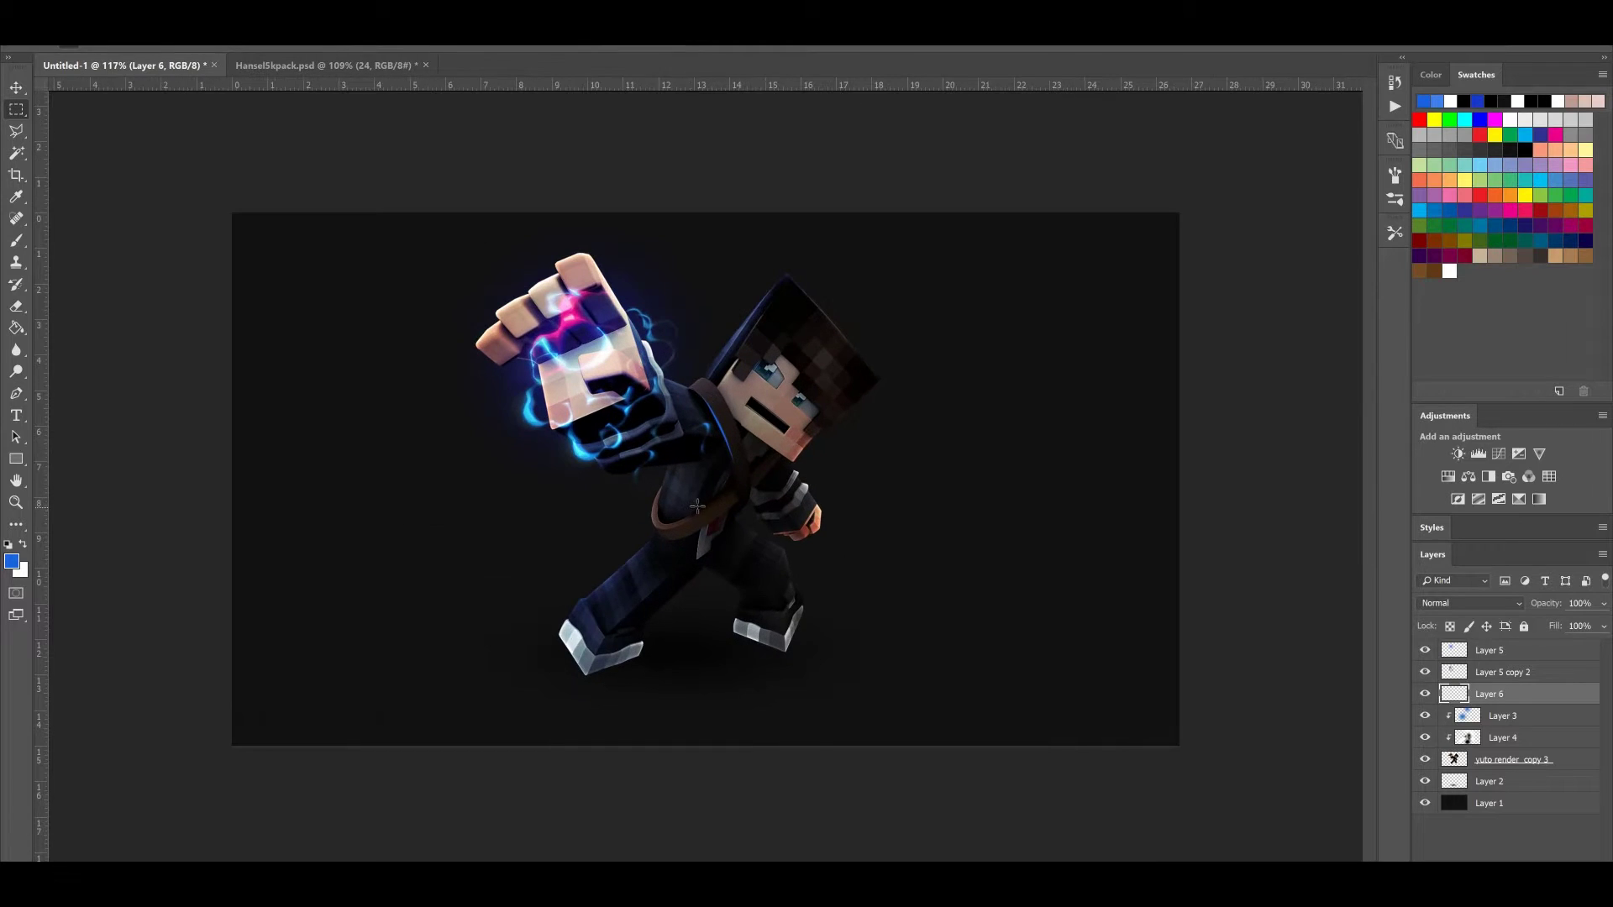
# Draw a curved Pen path along the upper edge of the waist strap, from its outer bend up toward the chest strap
pyautogui.scroll(2, 746, 539)
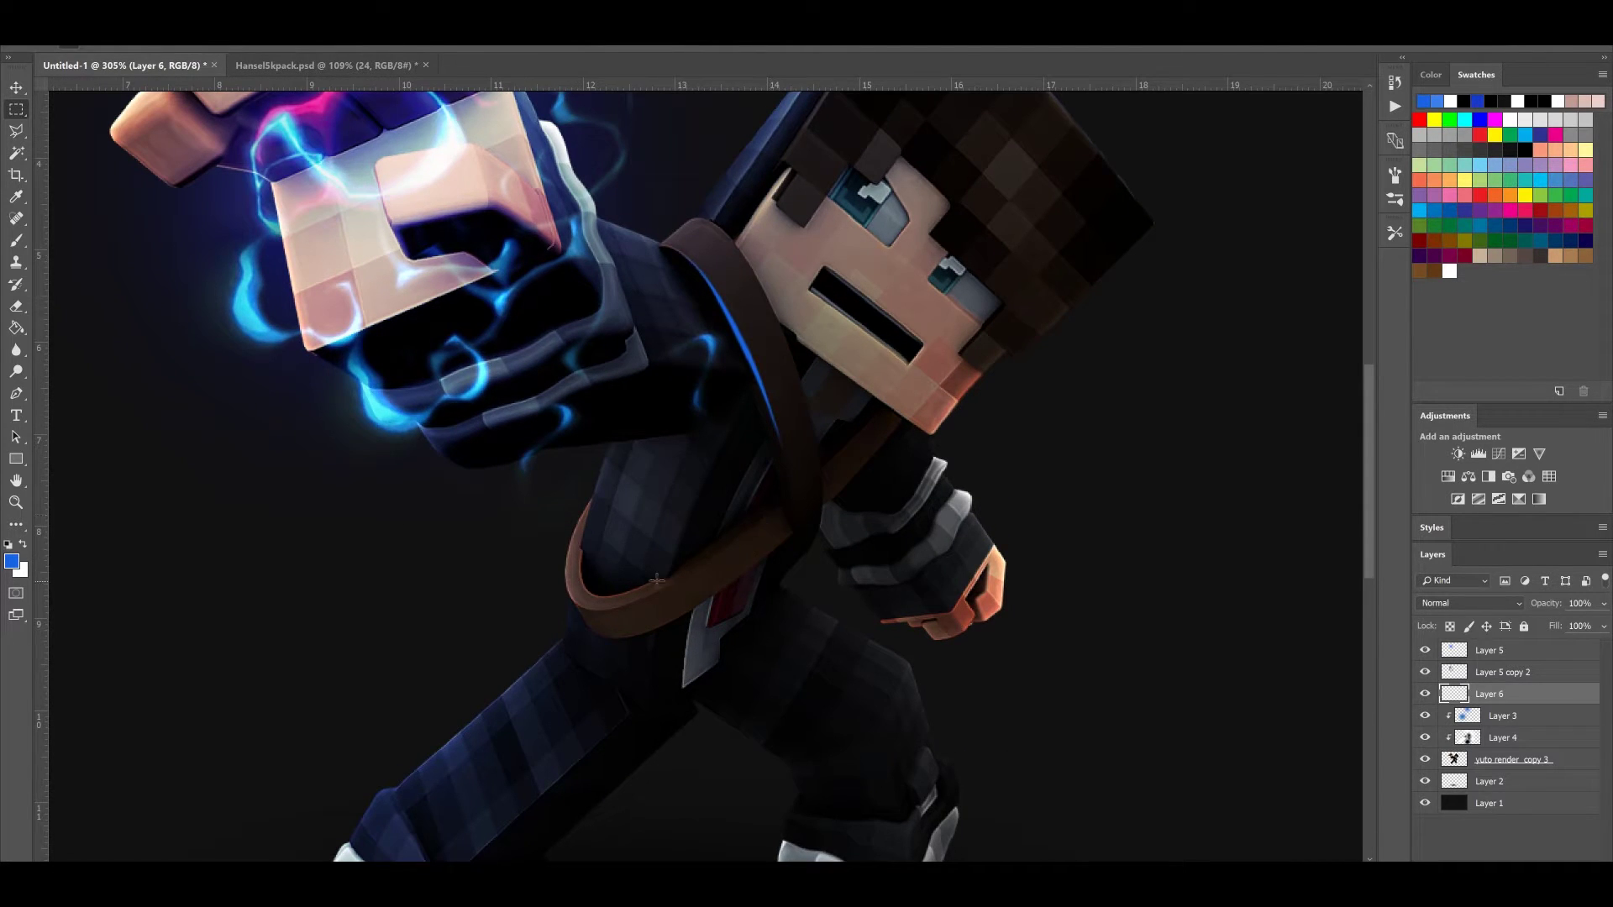
pyautogui.scroll(2, 644, 581)
pyautogui.press('p')
pyautogui.scroll(1, 584, 656)
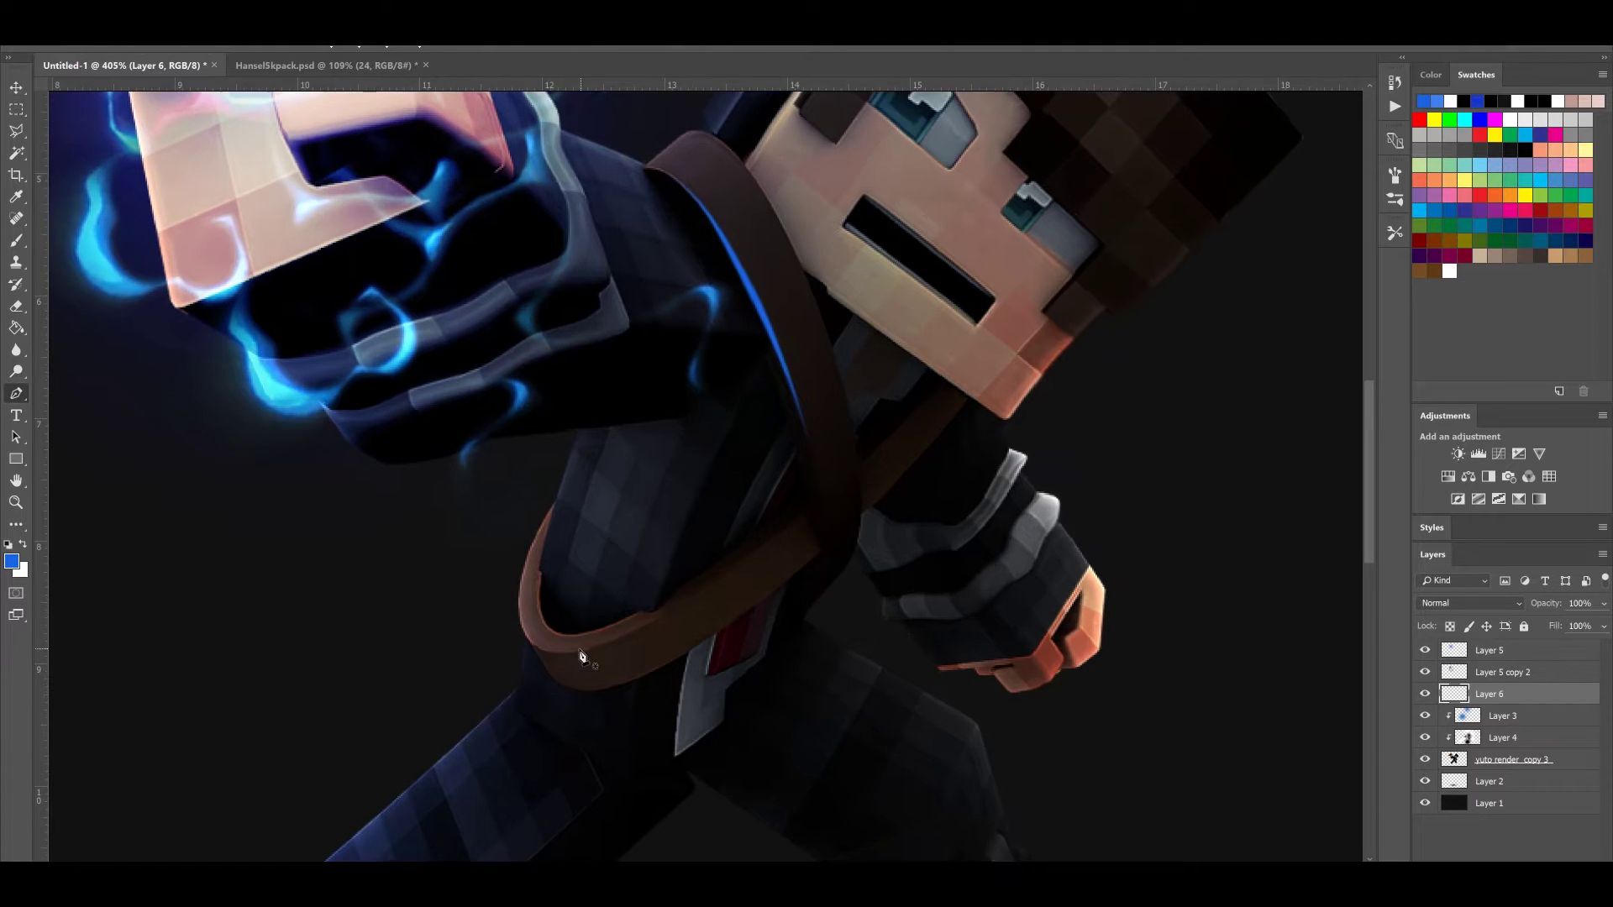
pyautogui.scroll(1, 508, 641)
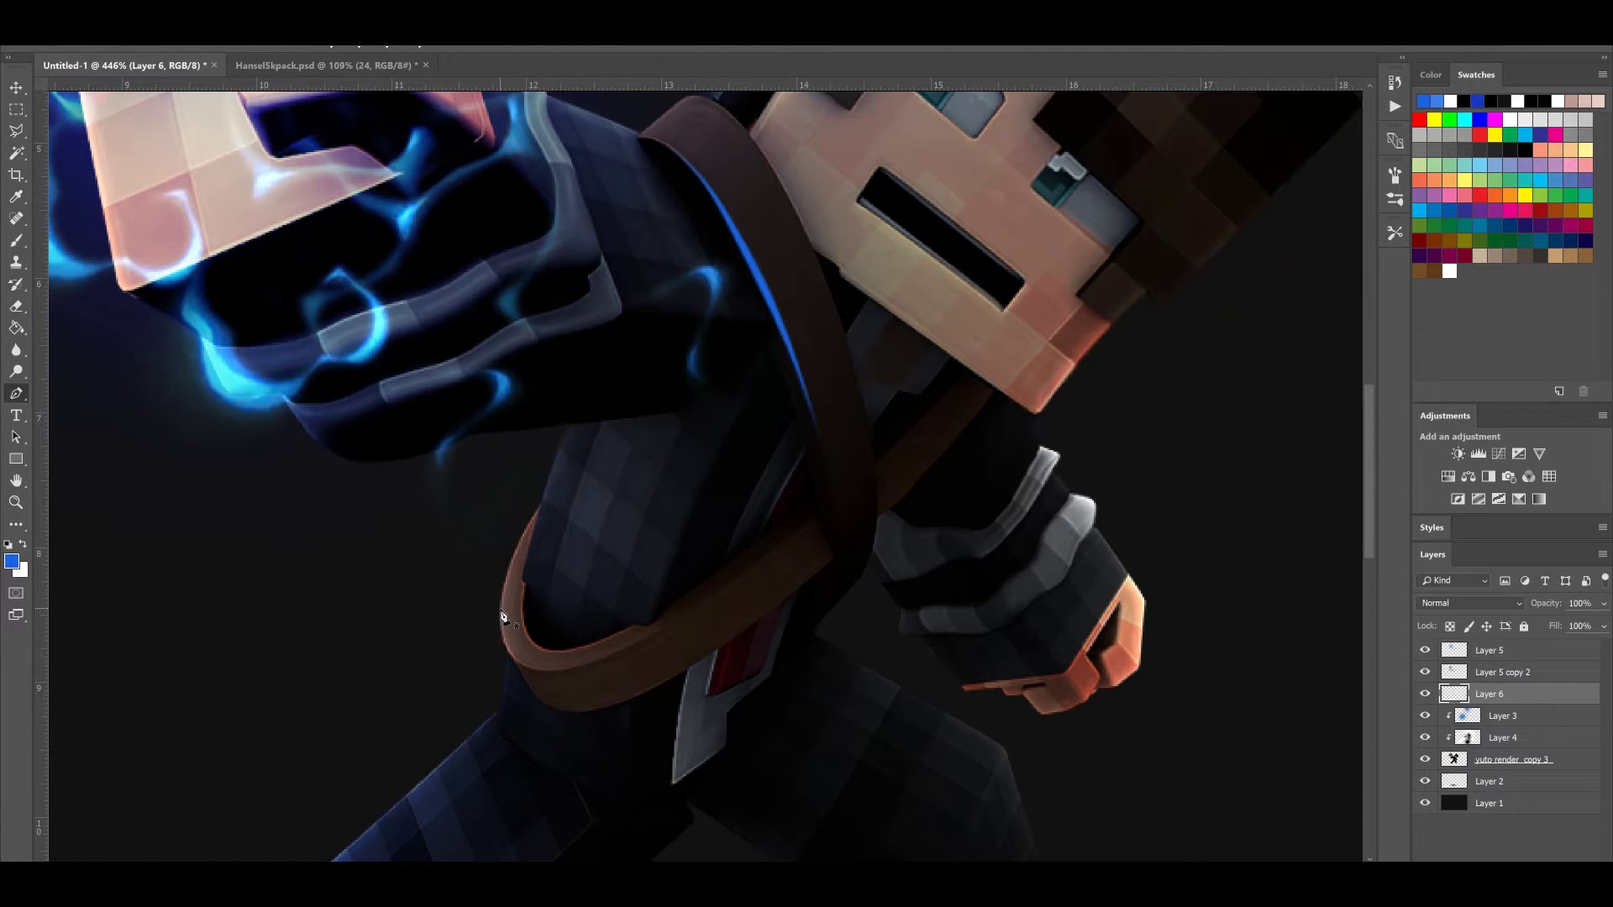
pyautogui.click(678, 620)
pyautogui.moveTo(529, 614); pyautogui.dragTo(535, 673)
pyautogui.click(800, 532)
pyautogui.click(742, 575)
pyautogui.click(21, 240)
pyautogui.click(15, 394)
# Stroke the waist strap path with the blue Brush using simulated pressure, and dismiss the path
pyautogui.rightClick(741, 575)
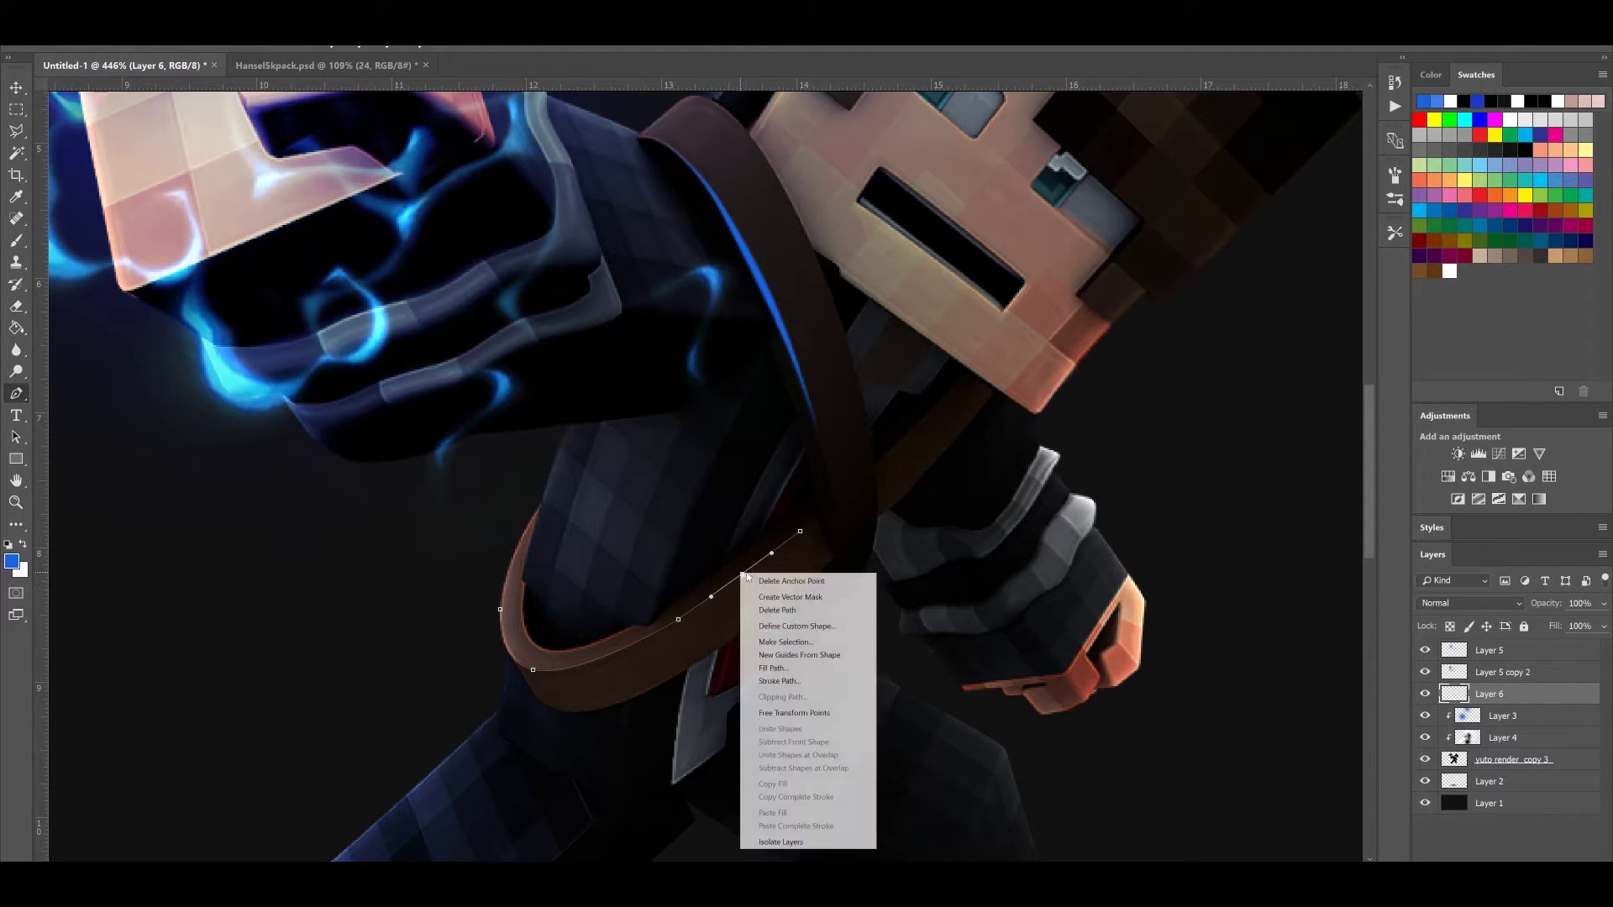
pyautogui.click(779, 681)
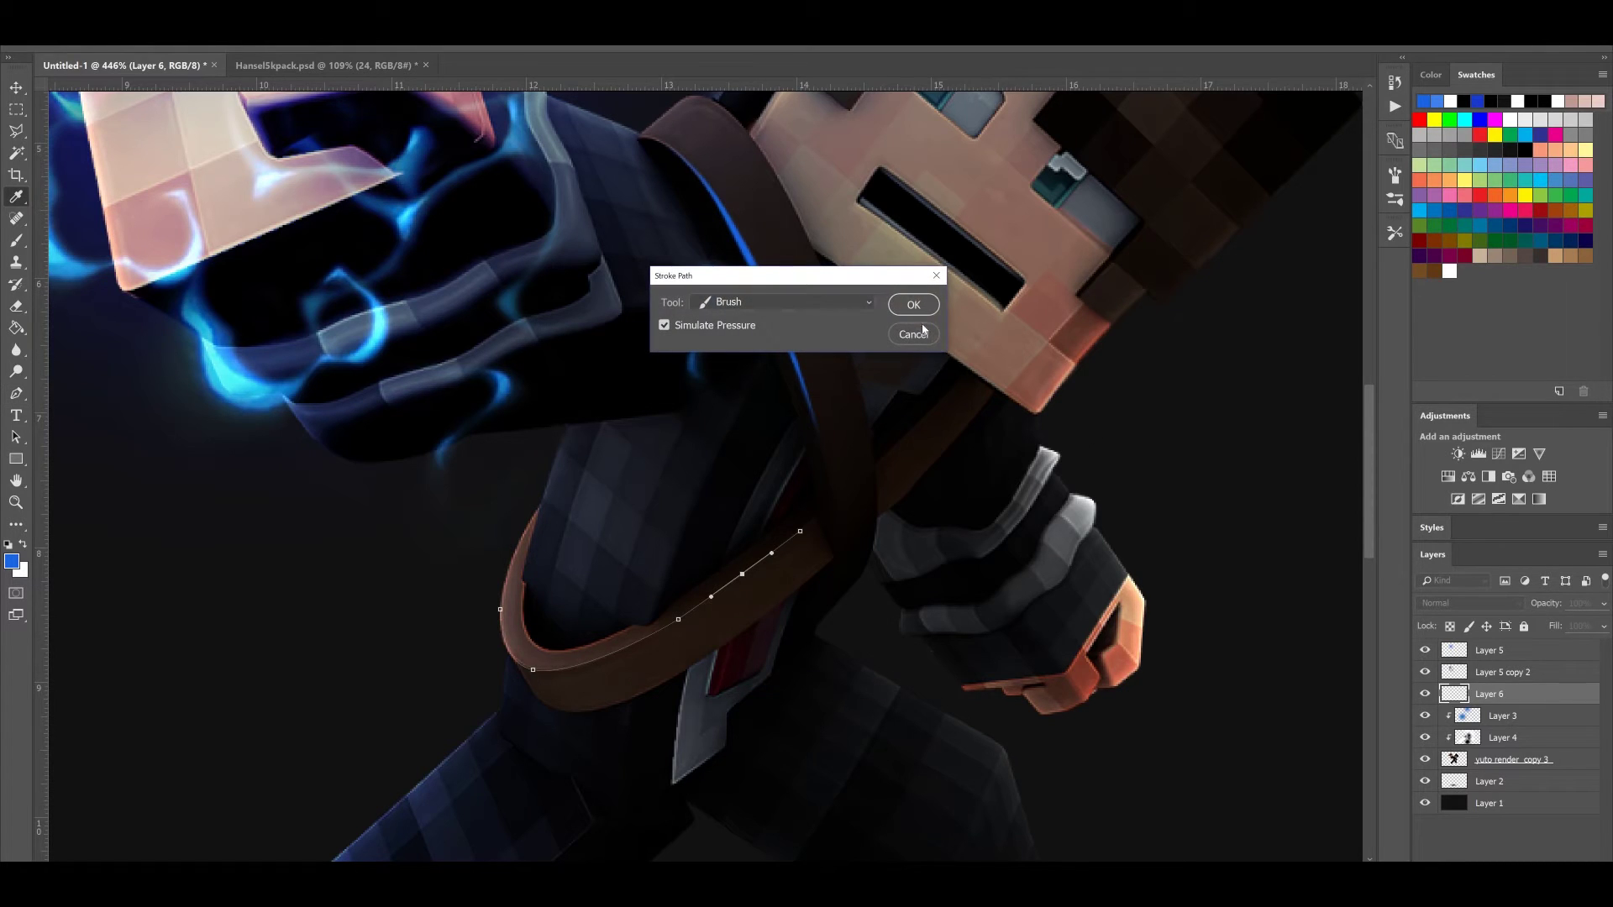
pyautogui.press('Return')
pyautogui.click(14, 115)
pyautogui.moveTo(632, 583); pyautogui.dragTo(758, 657)
pyautogui.press('Return')
pyautogui.moveTo(897, 600); pyautogui.dragTo(910, 597)
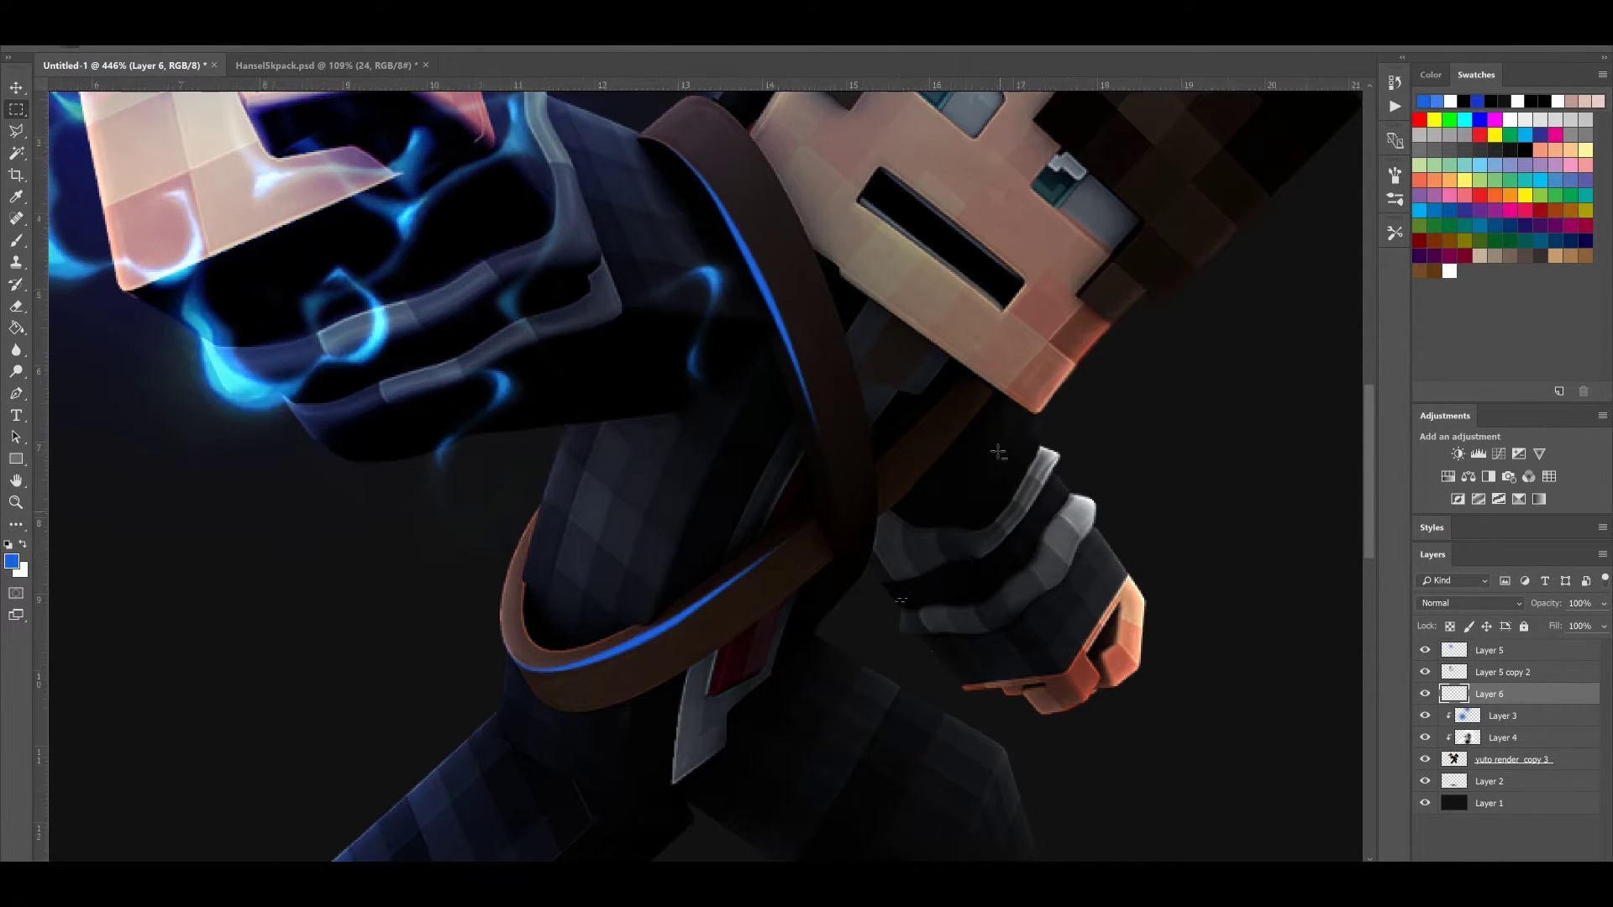
# Try to apply a Hue/Saturation adjustment to Layer 6 within the current selection
pyautogui.scroll(-10, 1000, 453)
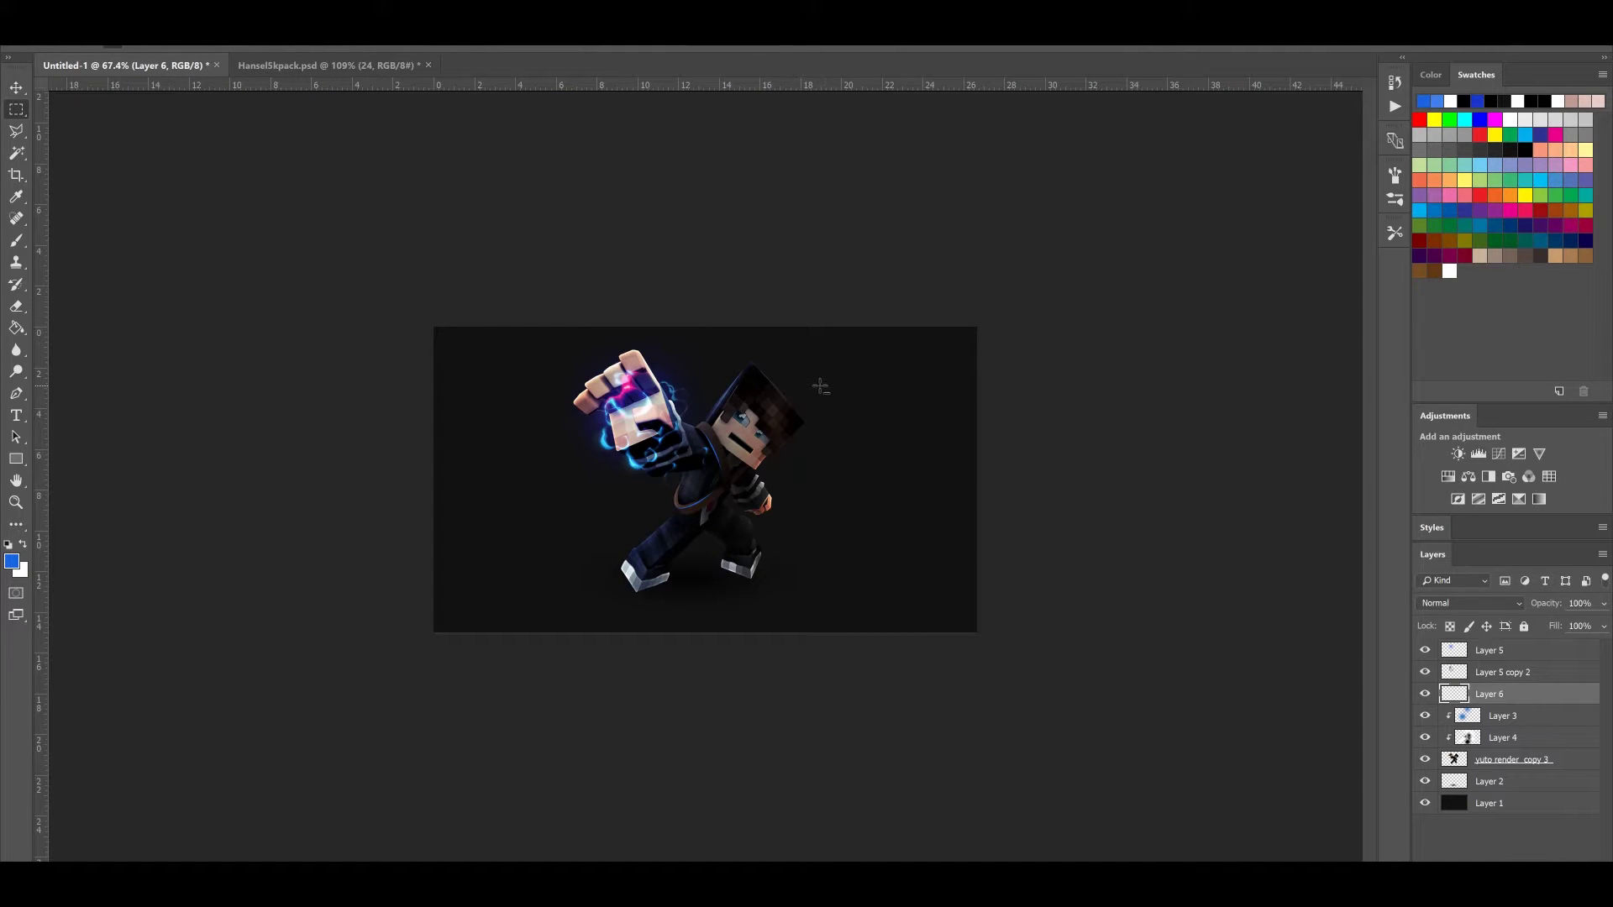
pyautogui.scroll(5, 781, 437)
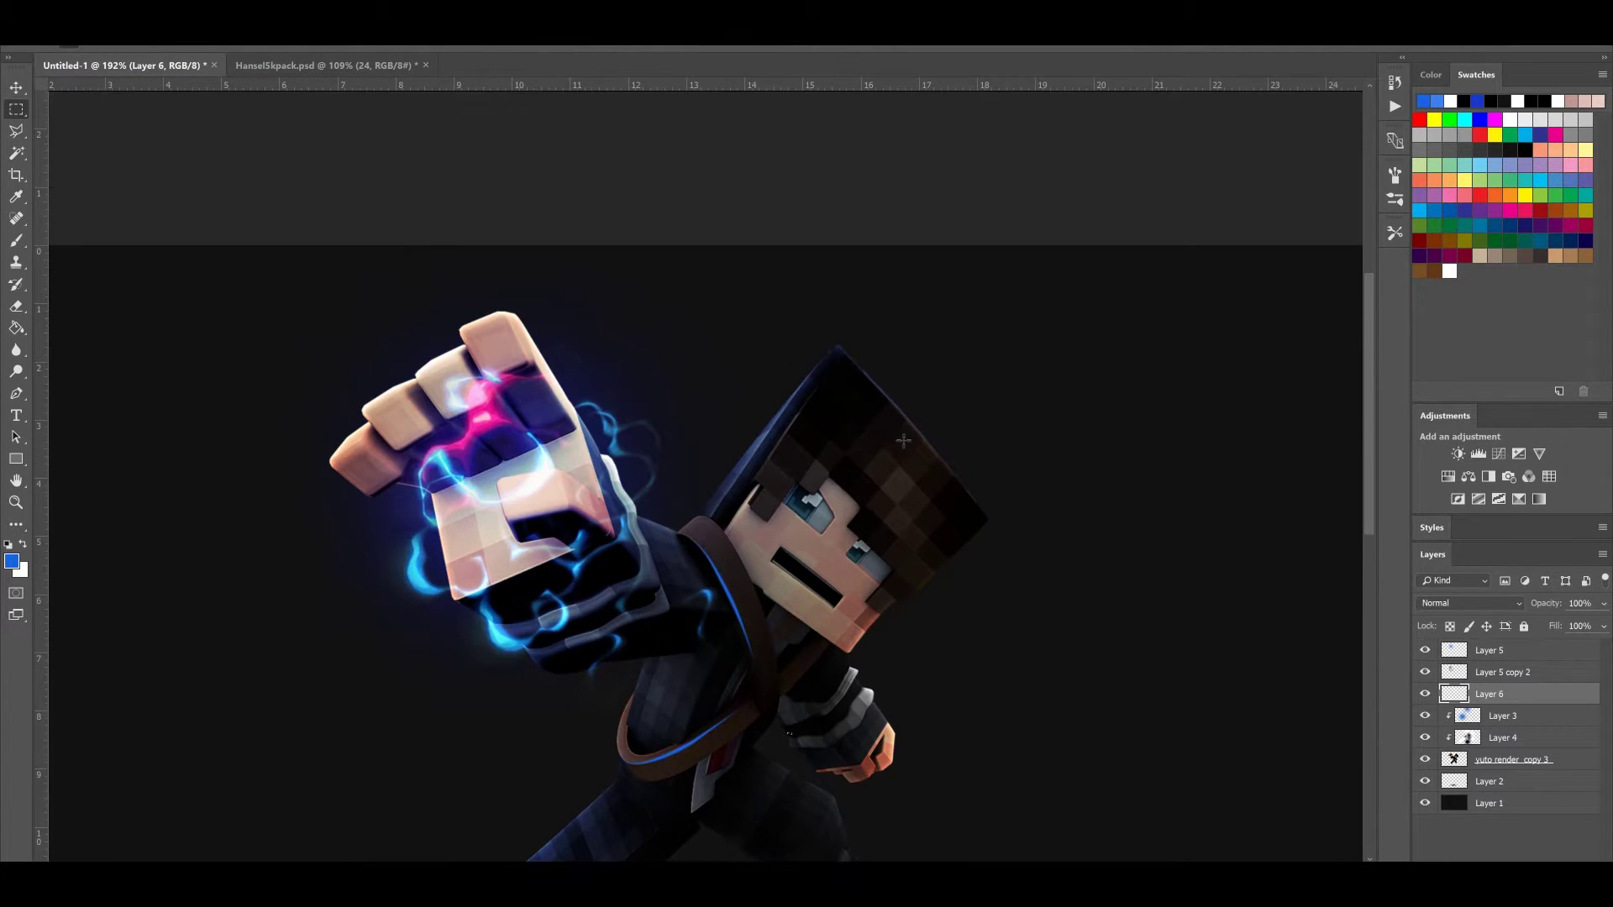
pyautogui.scroll(-2, 997, 562)
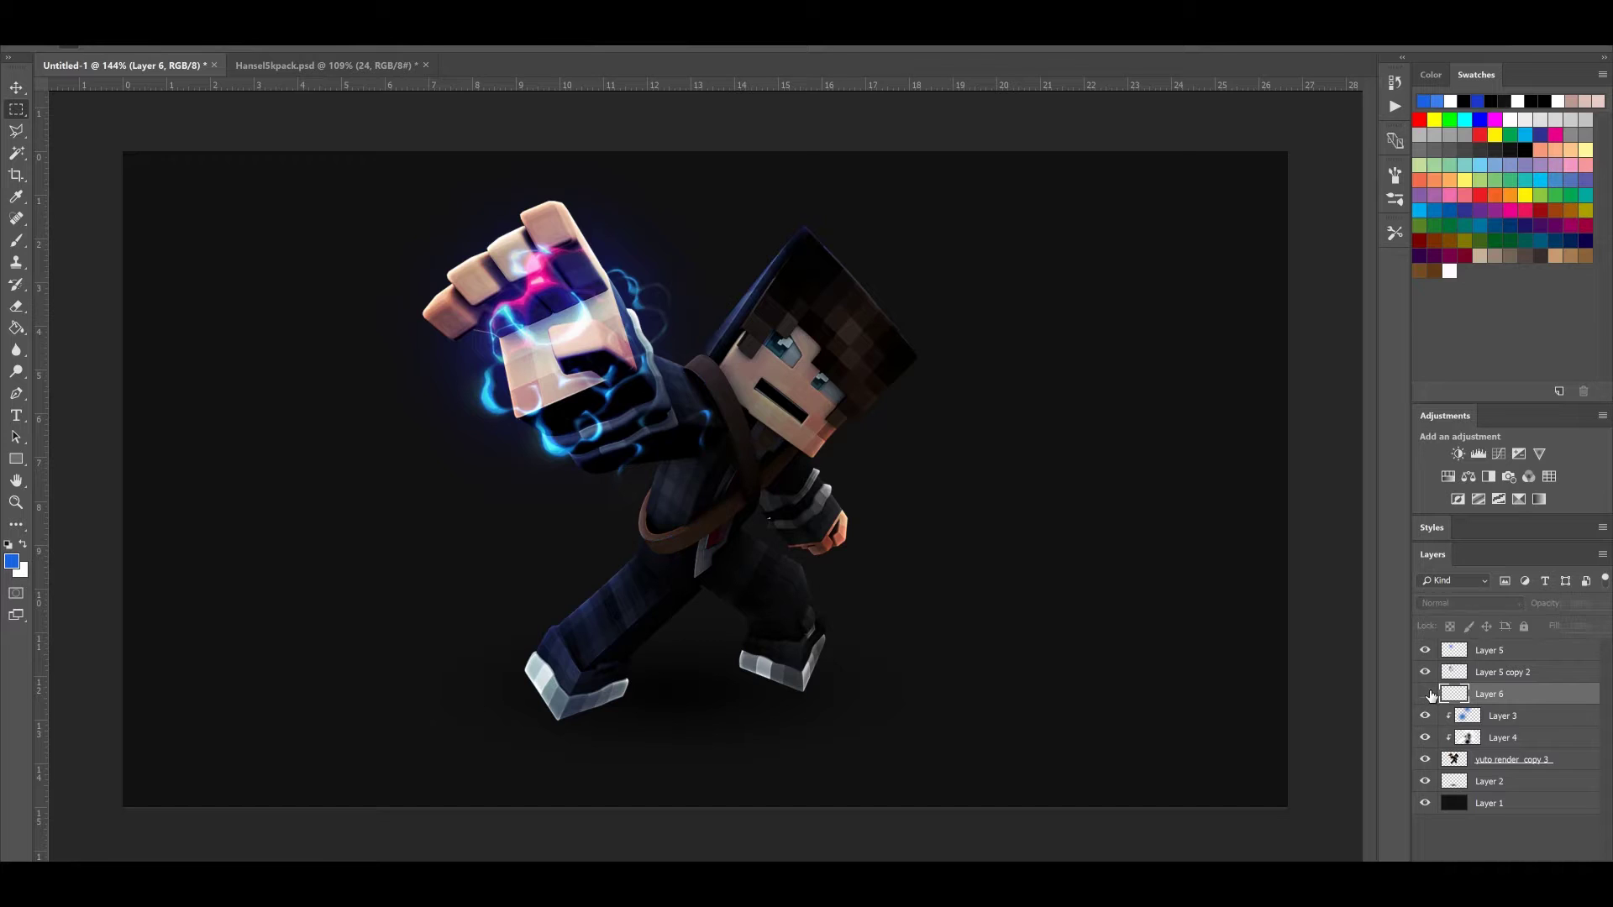
pyautogui.hotkey('ctrl', 'j')
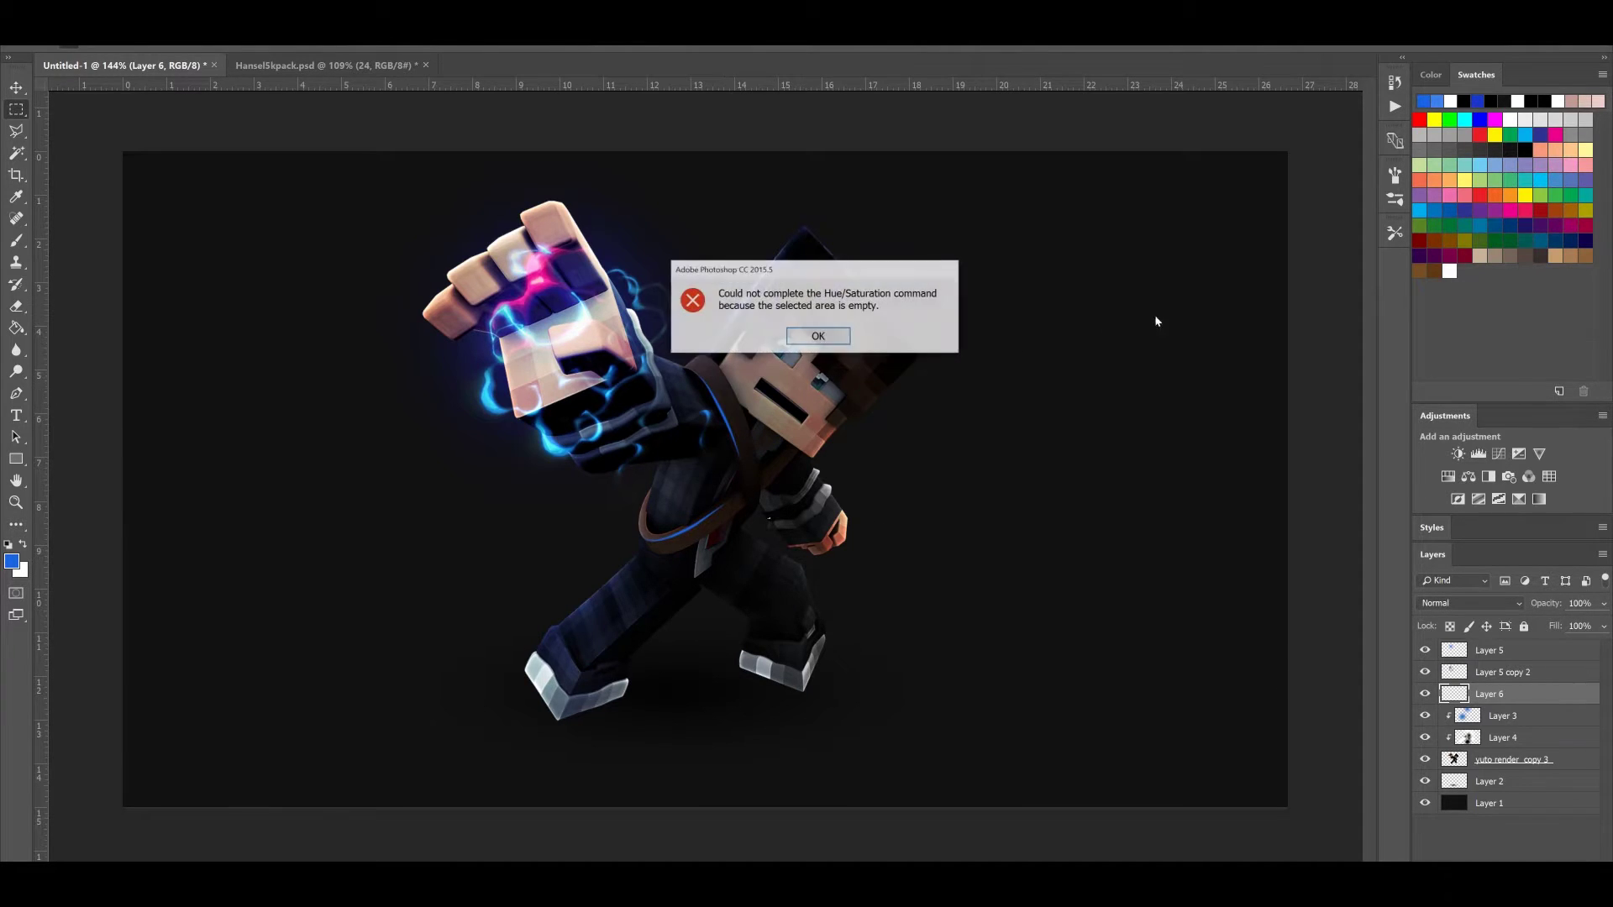
pyautogui.click(824, 335)
# Shift the hue of the blue strap highlights on Layer 6 by +4 with Hue/Saturation
pyautogui.hotkey('ctrl', 'u')
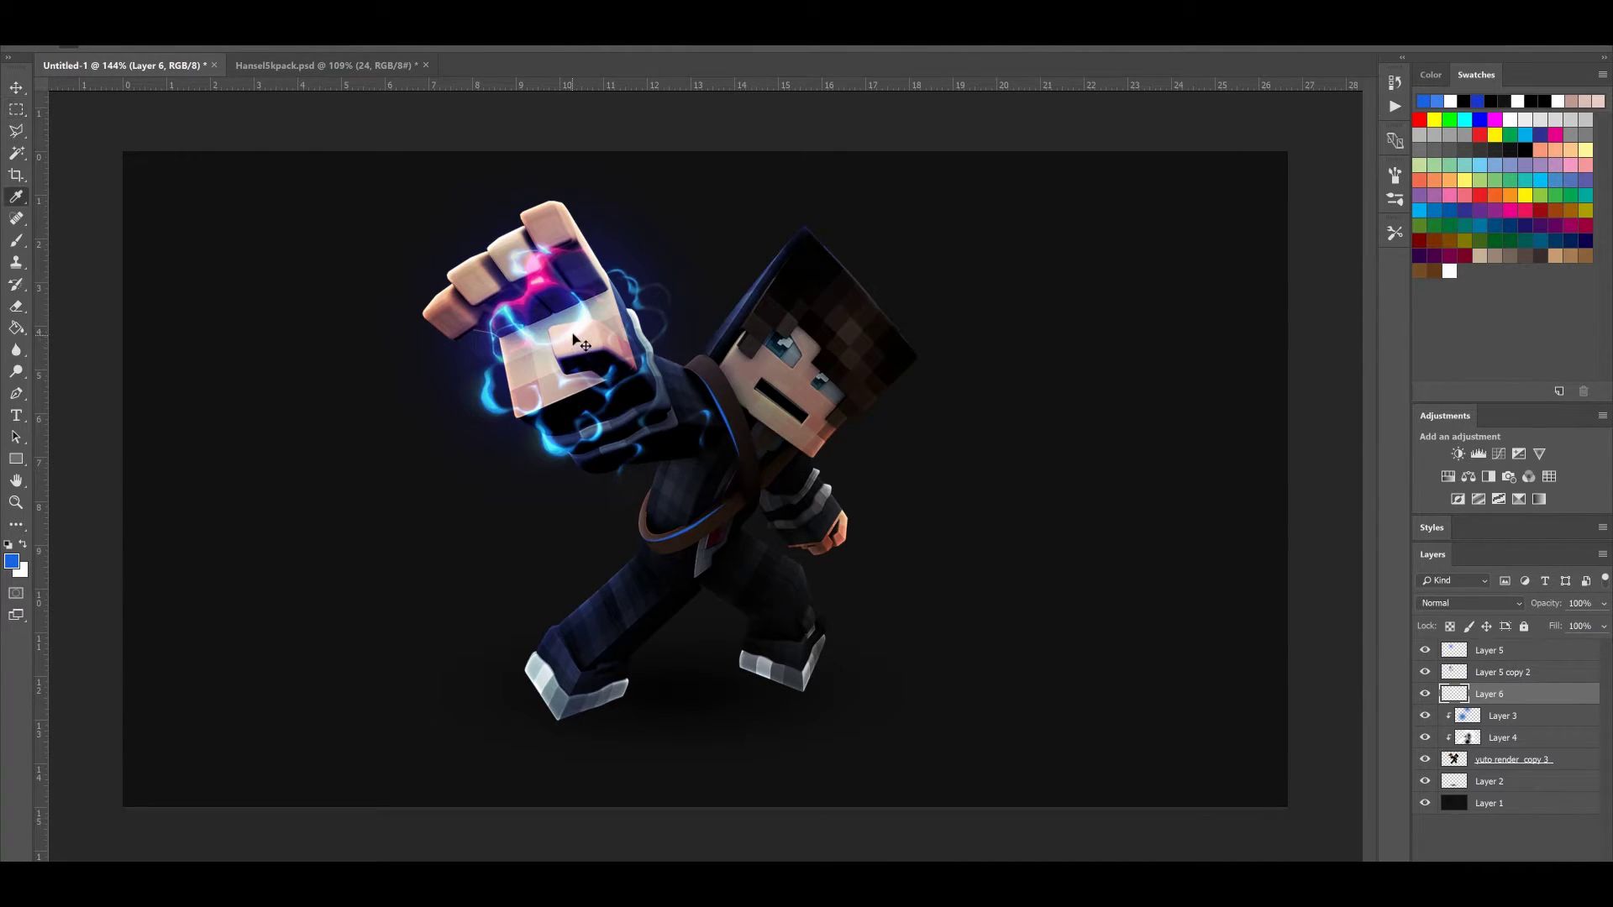
pyautogui.click(1370, 312)
pyautogui.moveTo(1370, 316)
pyautogui.mouseDown()
pyautogui.moveTo(1235, 315)
pyautogui.moveTo(1390, 312)
pyautogui.mouseUp()
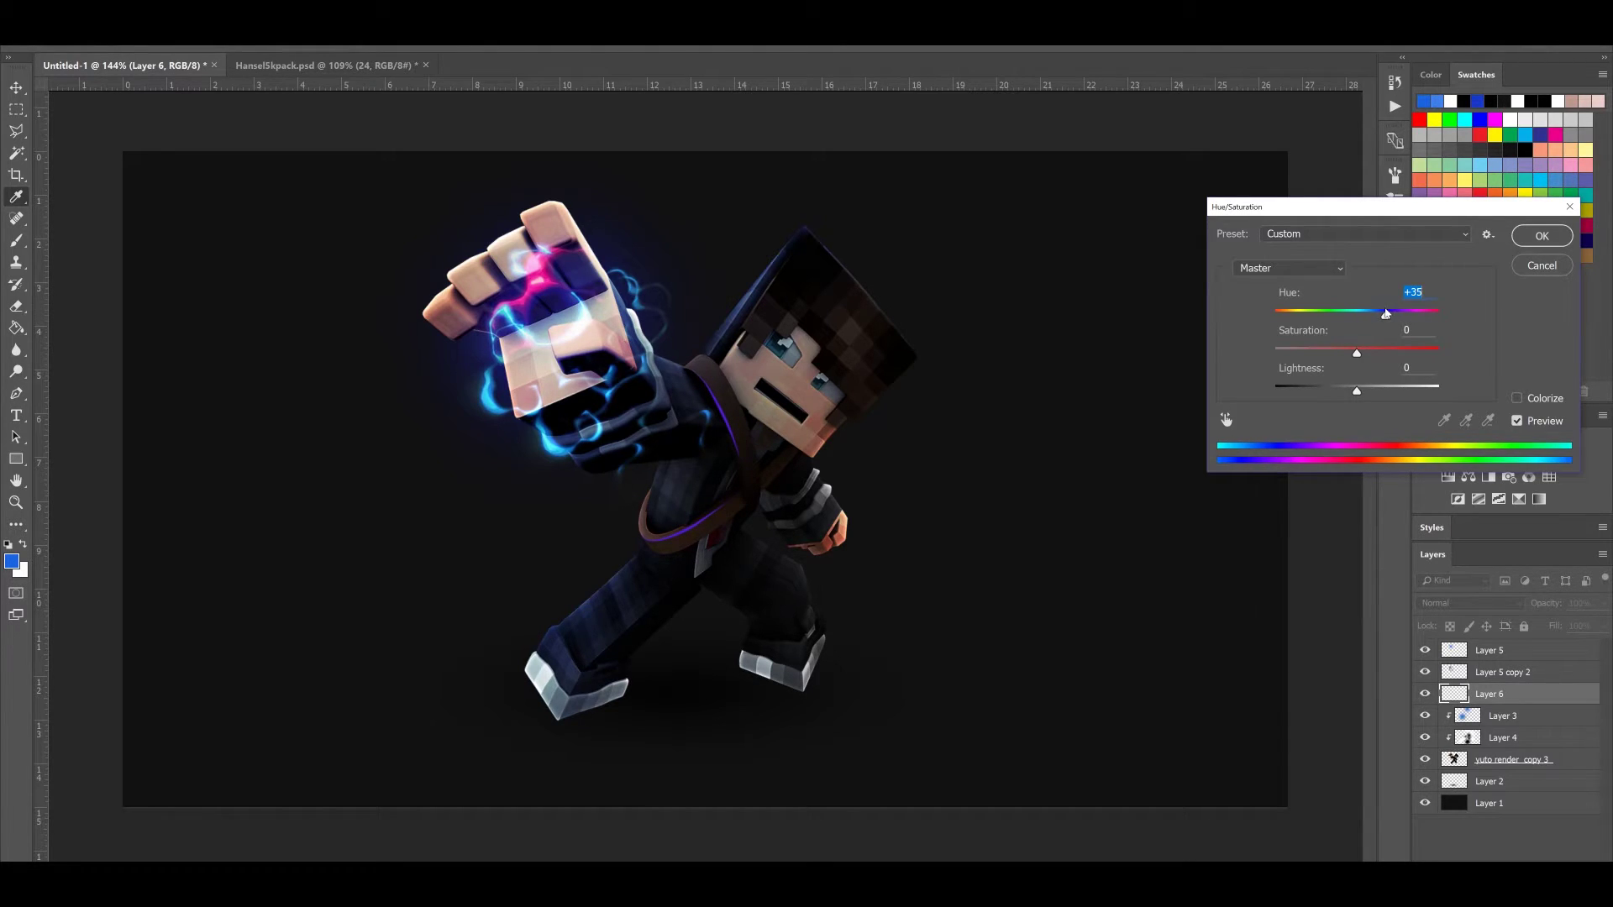
pyautogui.moveTo(1382, 313)
pyautogui.mouseDown()
pyautogui.moveTo(1340, 314)
pyautogui.moveTo(1360, 313)
pyautogui.mouseUp()
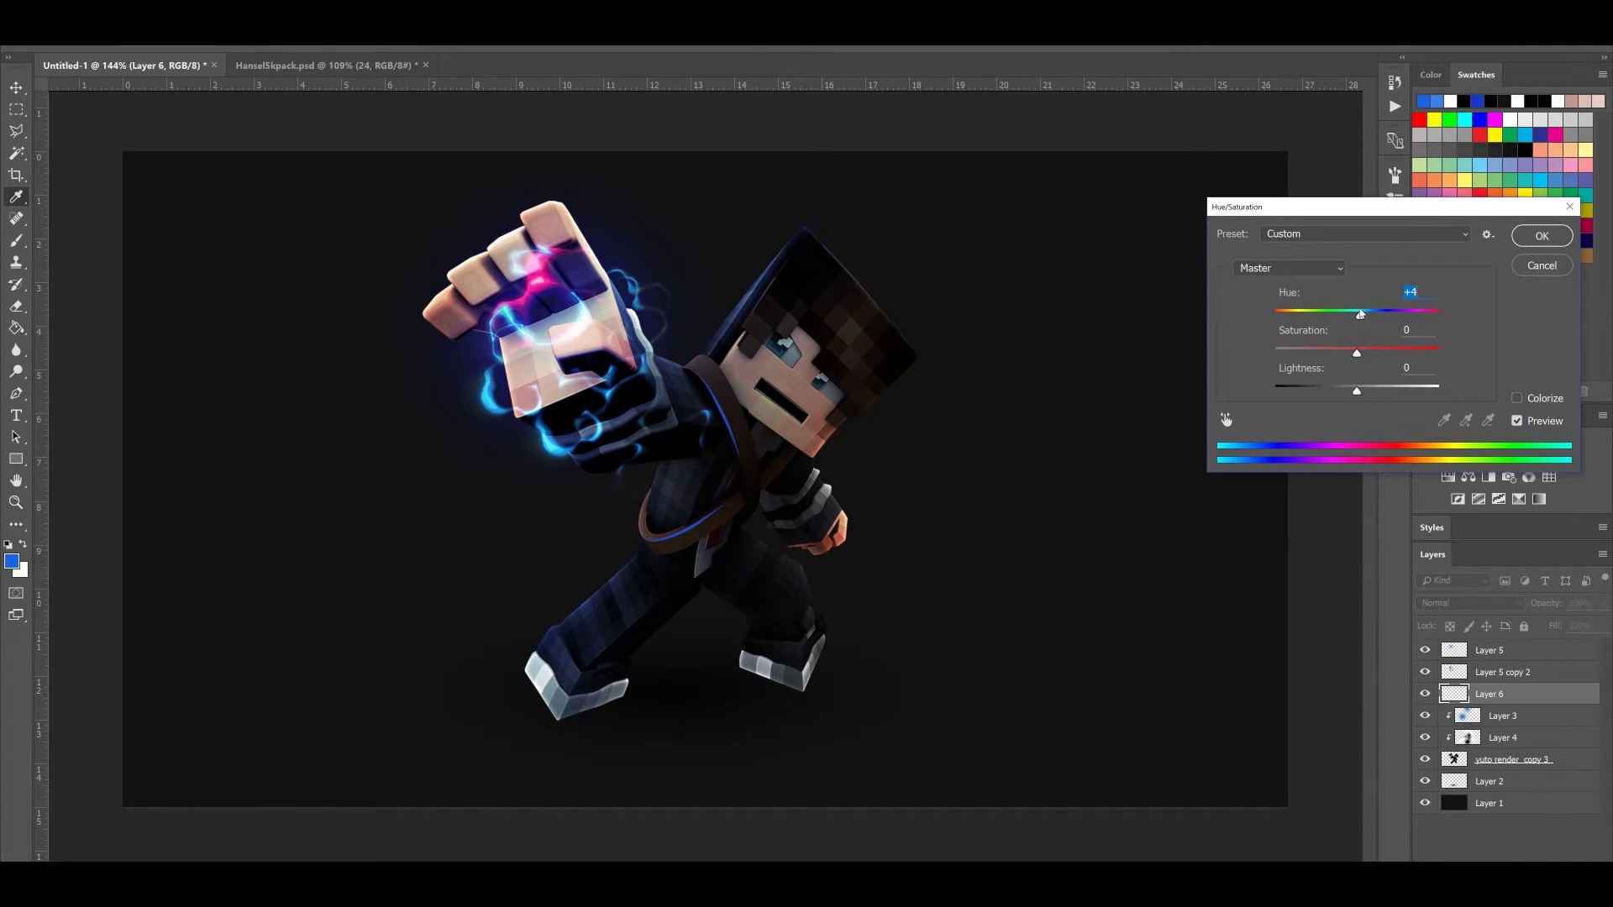
pyautogui.click(1554, 241)
# Sample the adjusted blue from the chest strap highlight as the Brush colour
pyautogui.scroll(5, 705, 336)
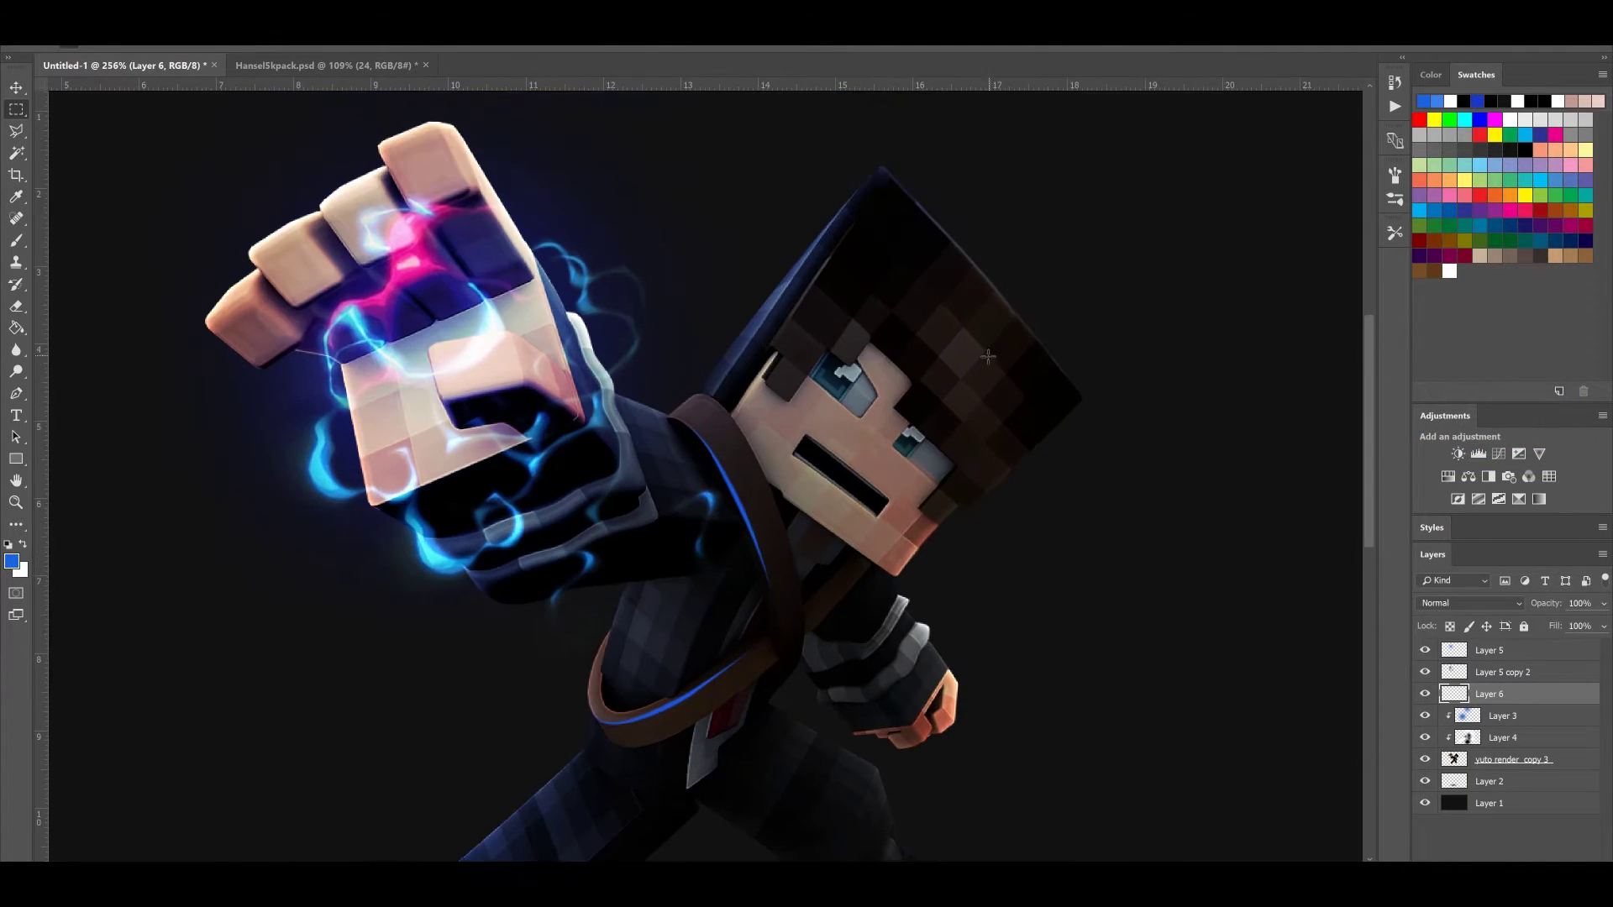
pyautogui.hscroll(3, 841, 336)
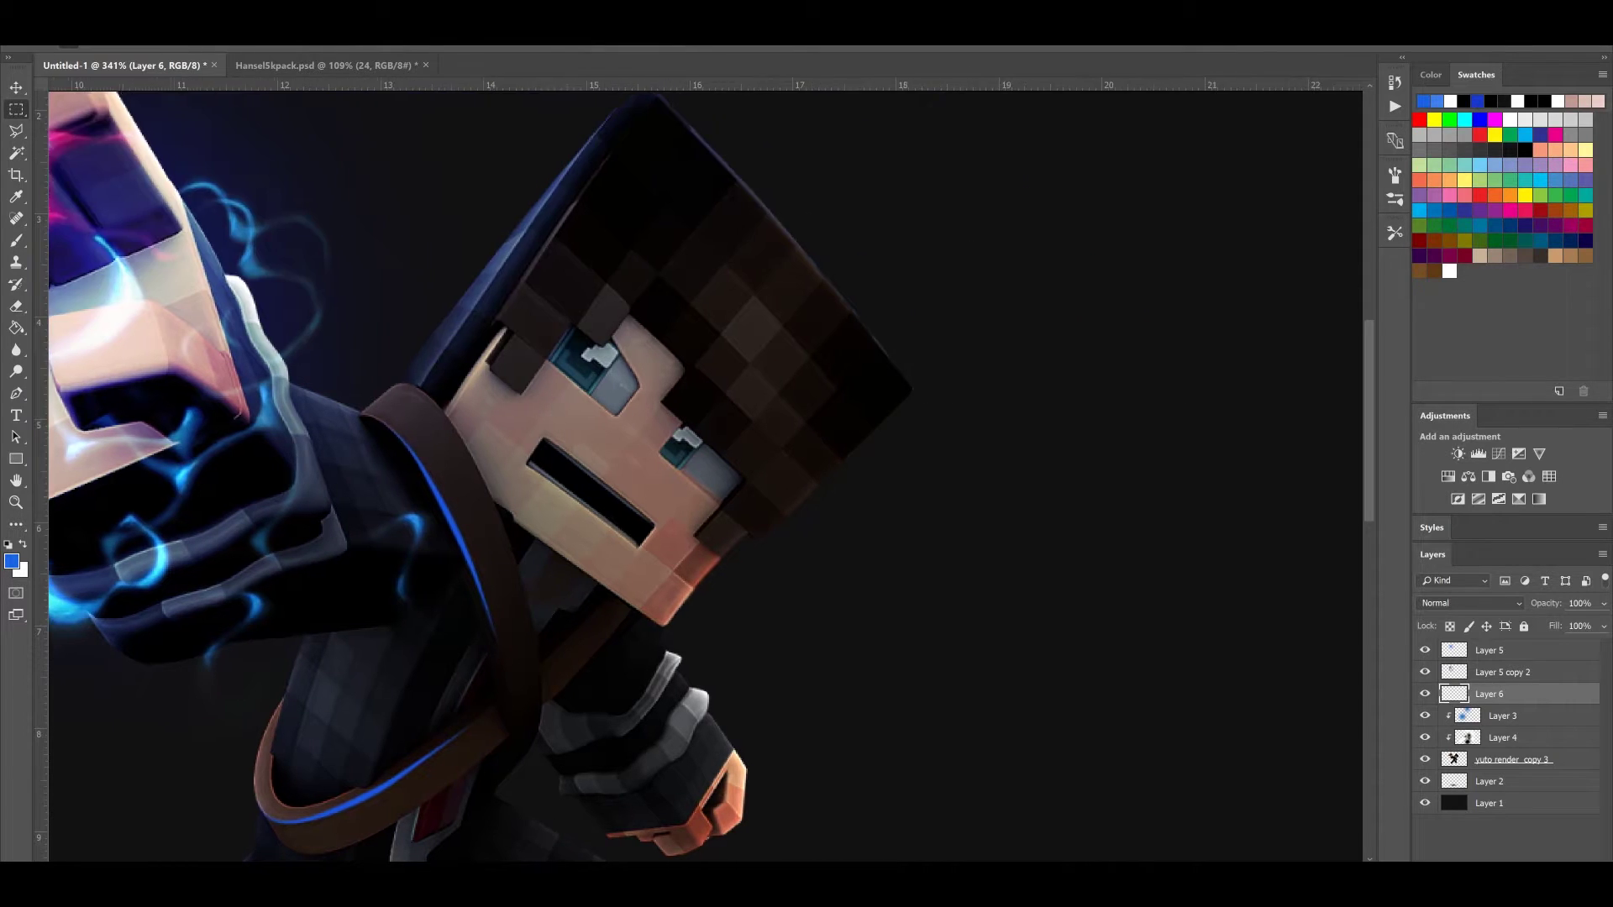
pyautogui.click(15, 240)
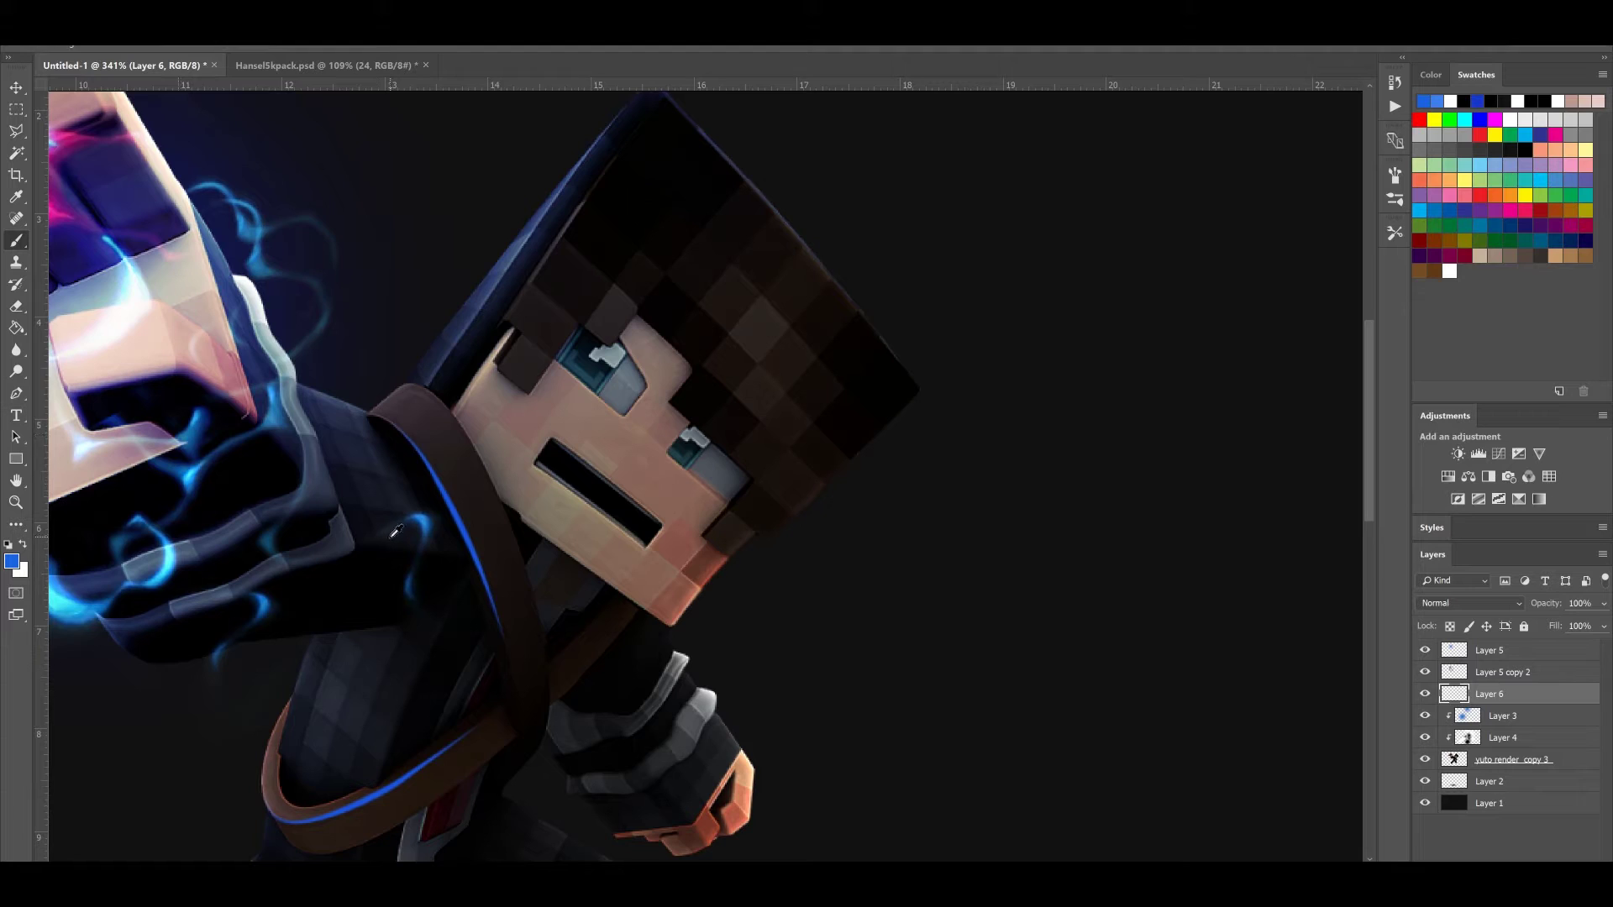
pyautogui.keyDown('alt'); pyautogui.click(460, 518); pyautogui.keyUp('alt')
pyautogui.scroll(1, 827, 412)
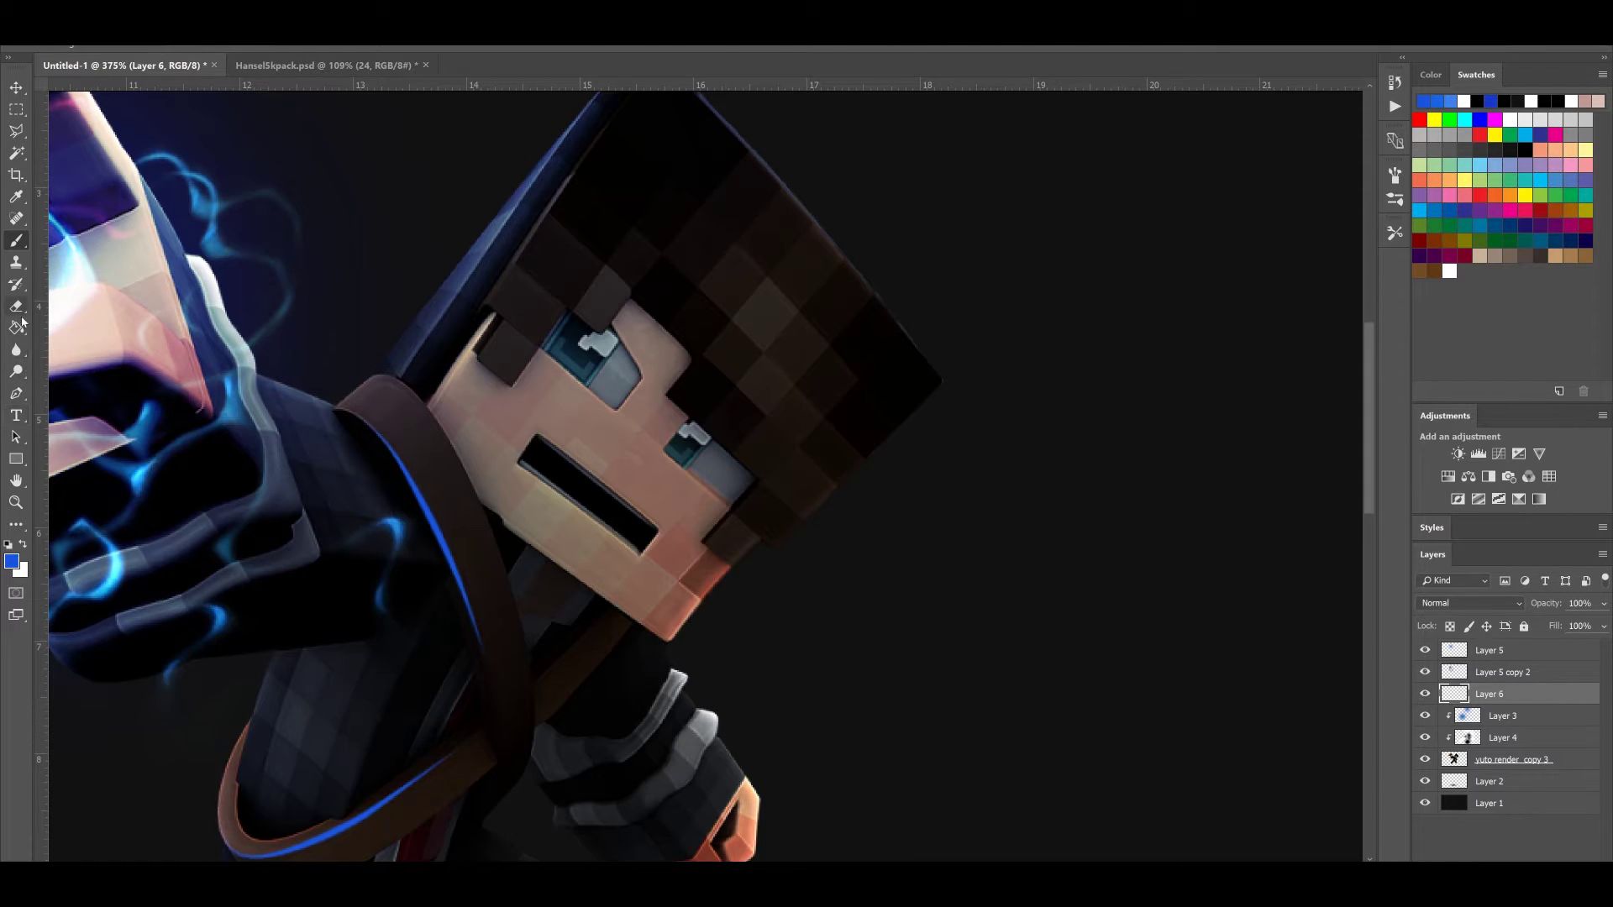
# Draw a stepped Pen path along the fringe's edge across the forehead and above the far eye, curving its first segment
pyautogui.click(16, 393)
pyautogui.scroll(5, 799, 360)
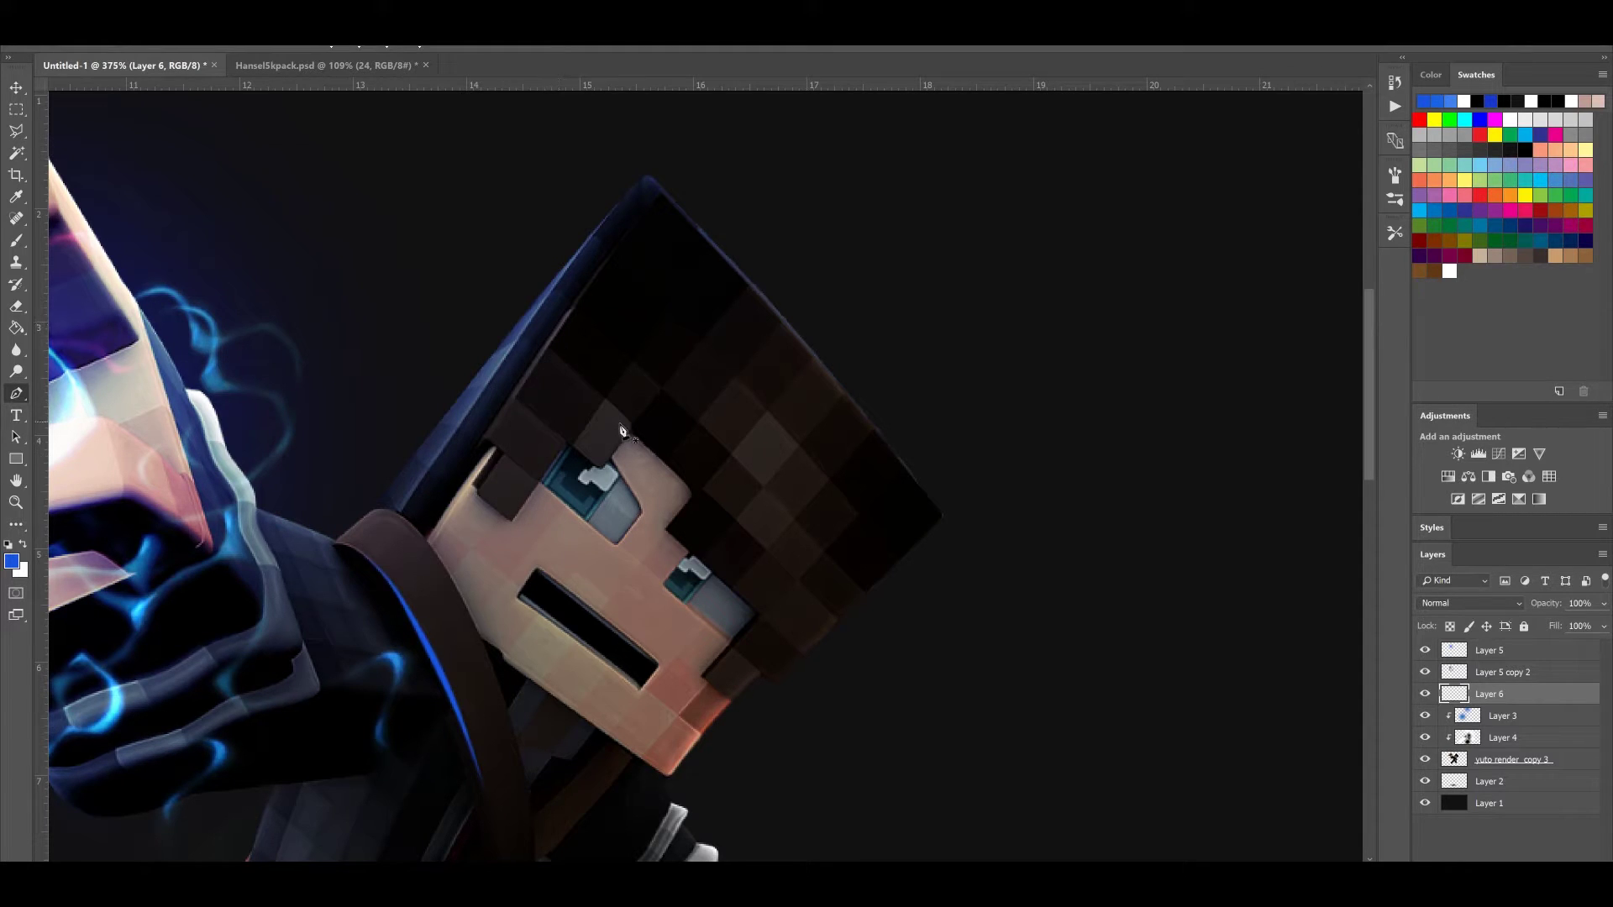
pyautogui.scroll(3, 636, 443)
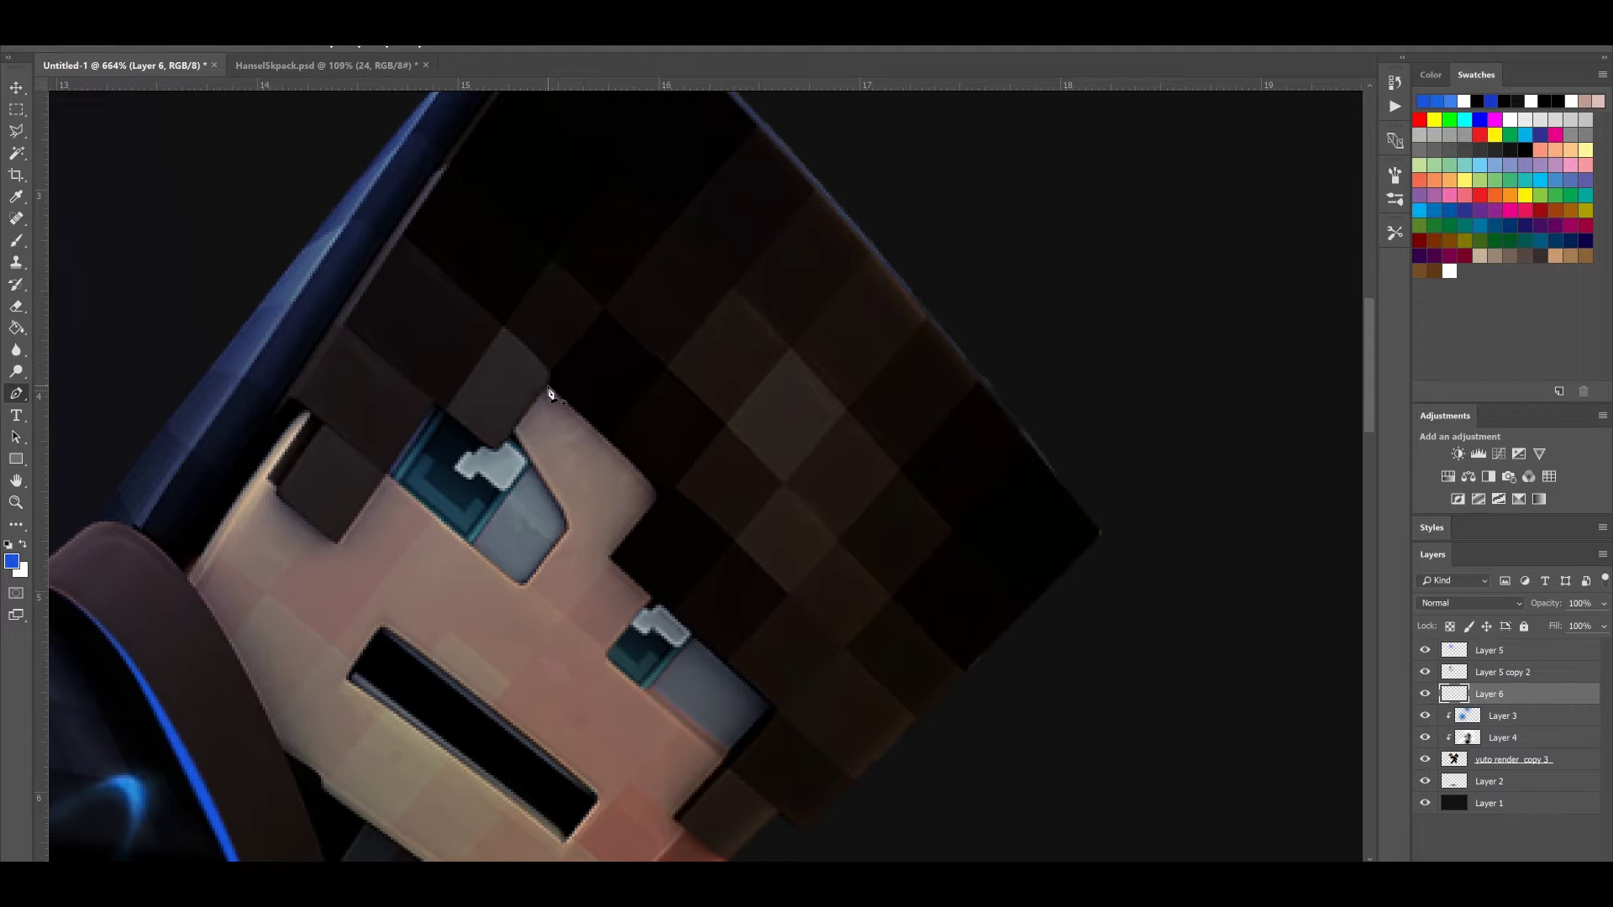
pyautogui.click(546, 384)
pyautogui.moveTo(611, 452); pyautogui.dragTo(619, 454)
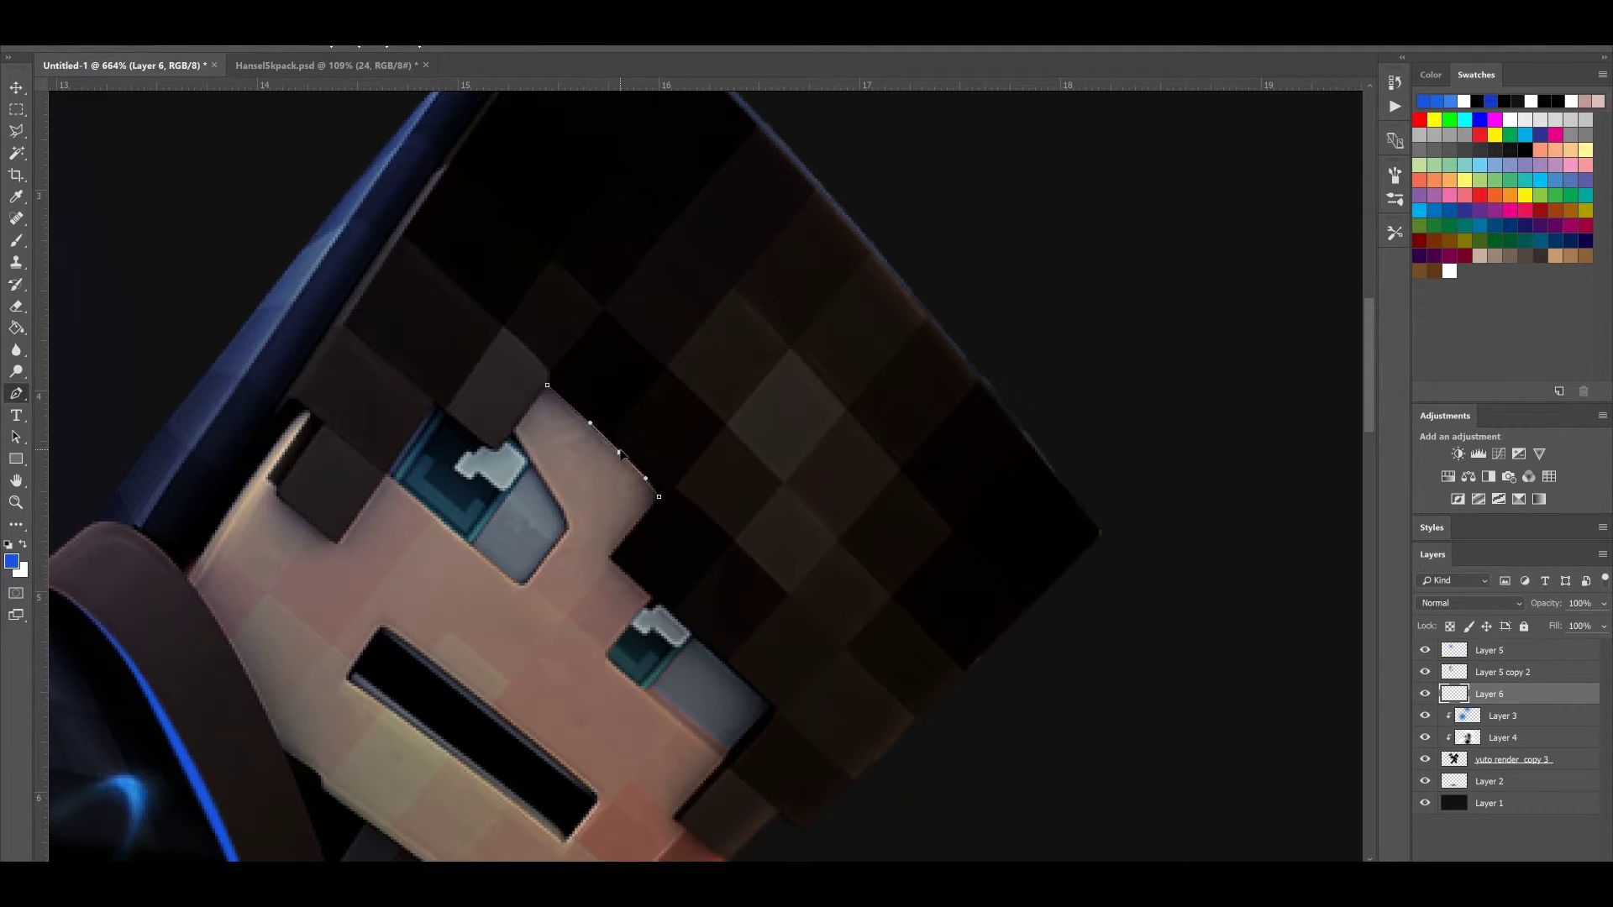
pyautogui.click(608, 558)
# Stroke the fringe path with the sampled blue Brush using simulated pressure, and dismiss the path
pyautogui.rightClick(680, 623)
pyautogui.click(722, 439)
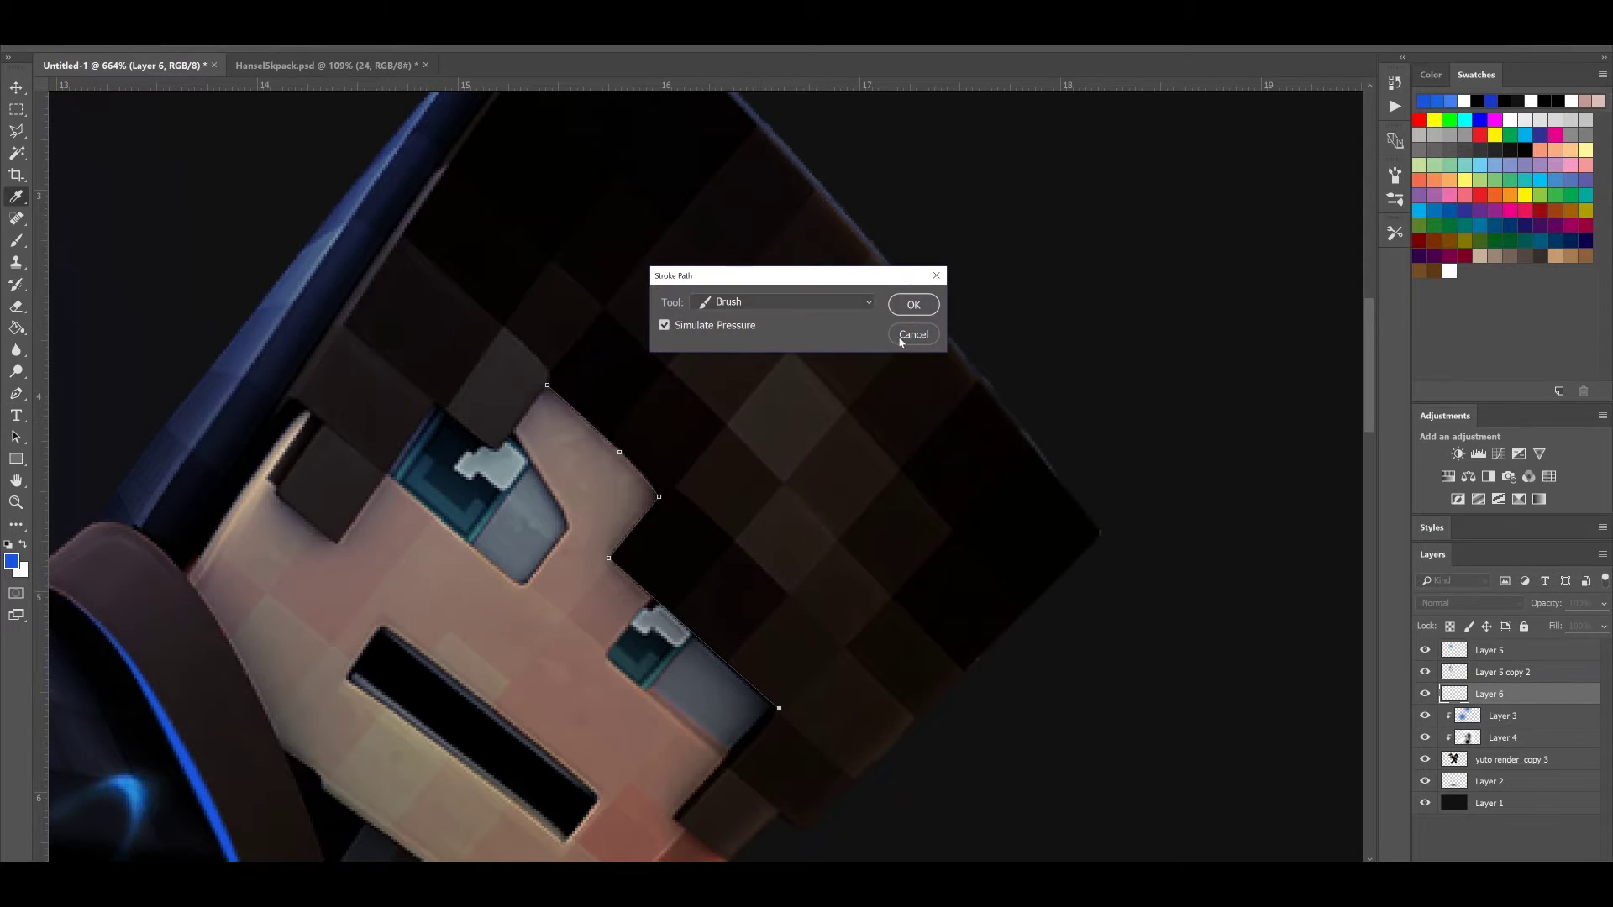
pyautogui.click(913, 305)
pyautogui.click(16, 110)
pyautogui.moveTo(792, 463); pyautogui.dragTo(592, 529)
pyautogui.hotkey('ctrl', '0')
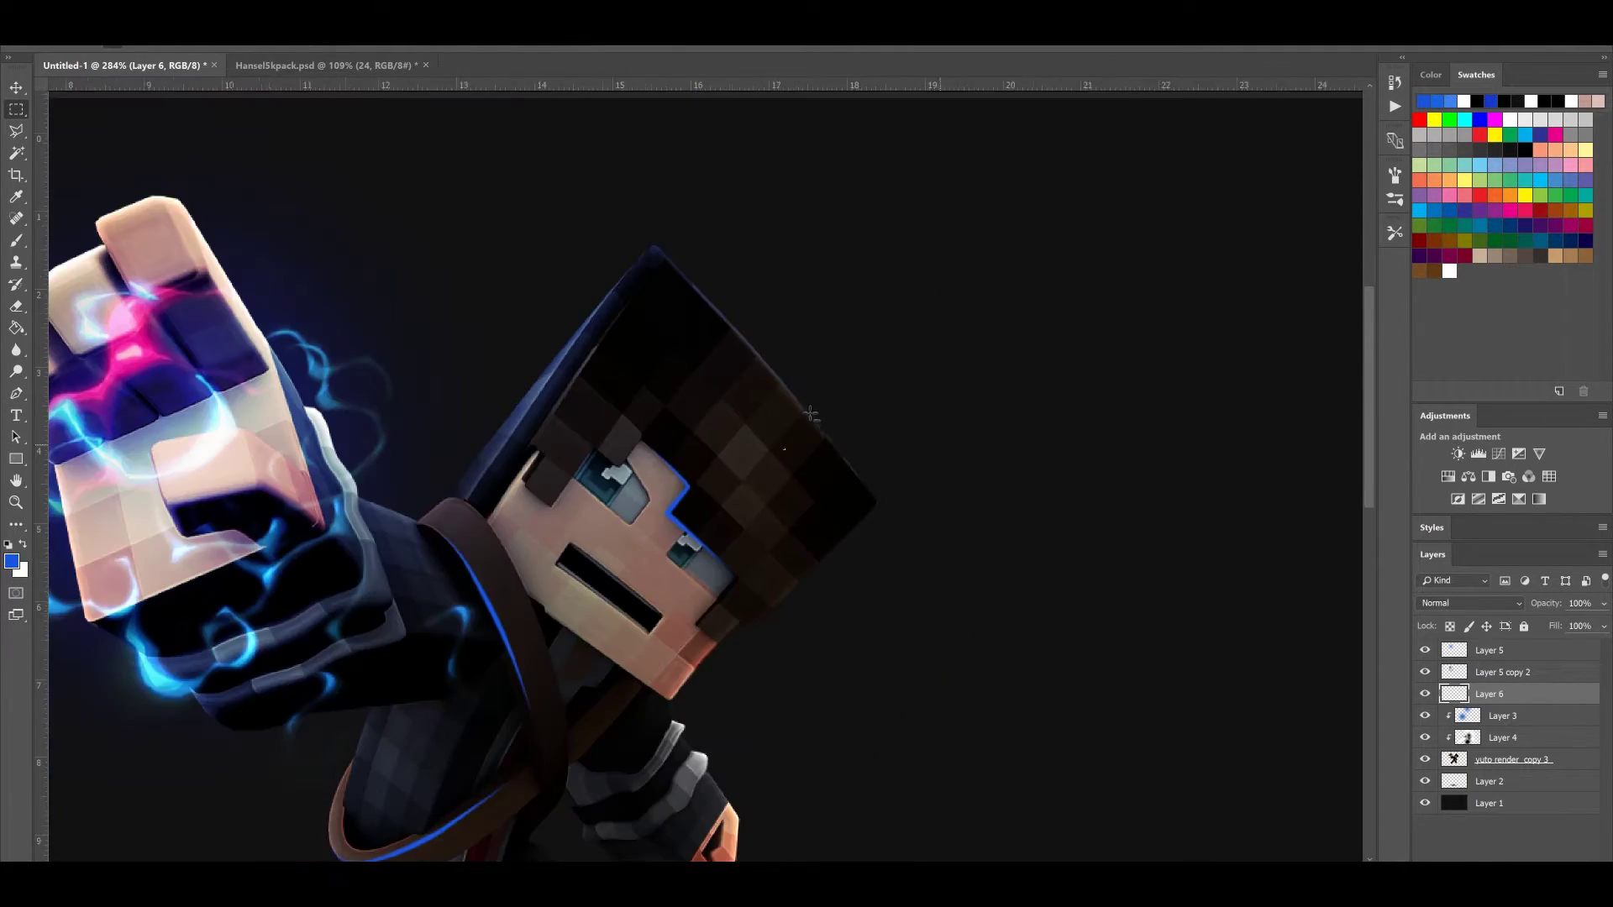
# Try tracing a zigzag Pen path along the pixel blocks in the middle of the hair and stroking it in blue on Layer 6
pyautogui.scroll(-1, 995, 273)
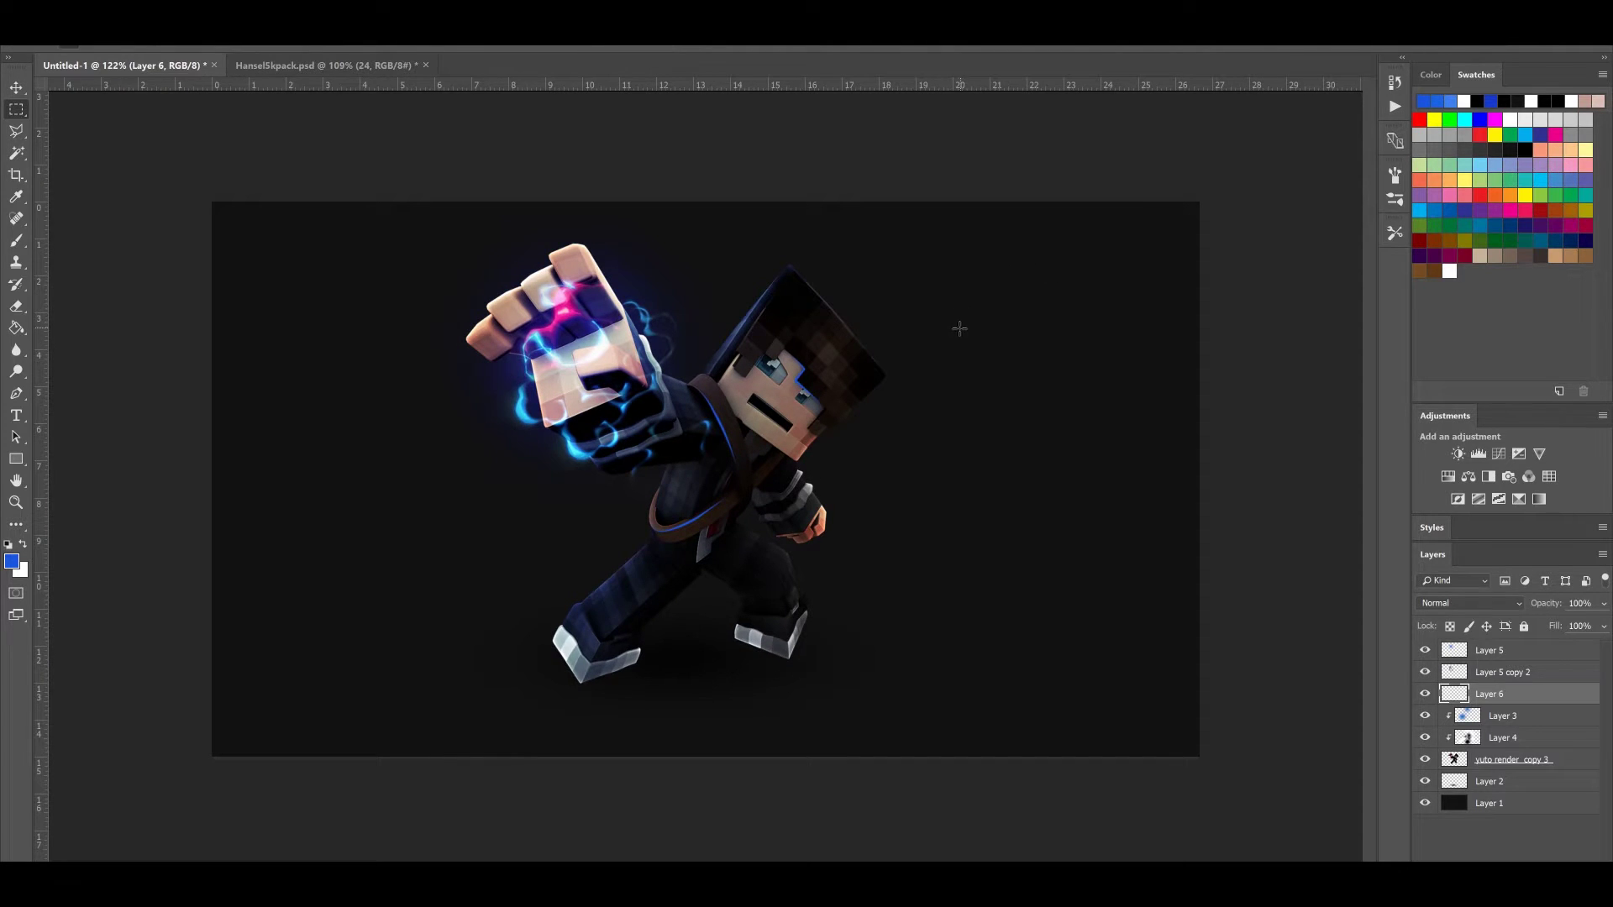
pyautogui.scroll(8, 944, 378)
pyautogui.scroll(4, 795, 368)
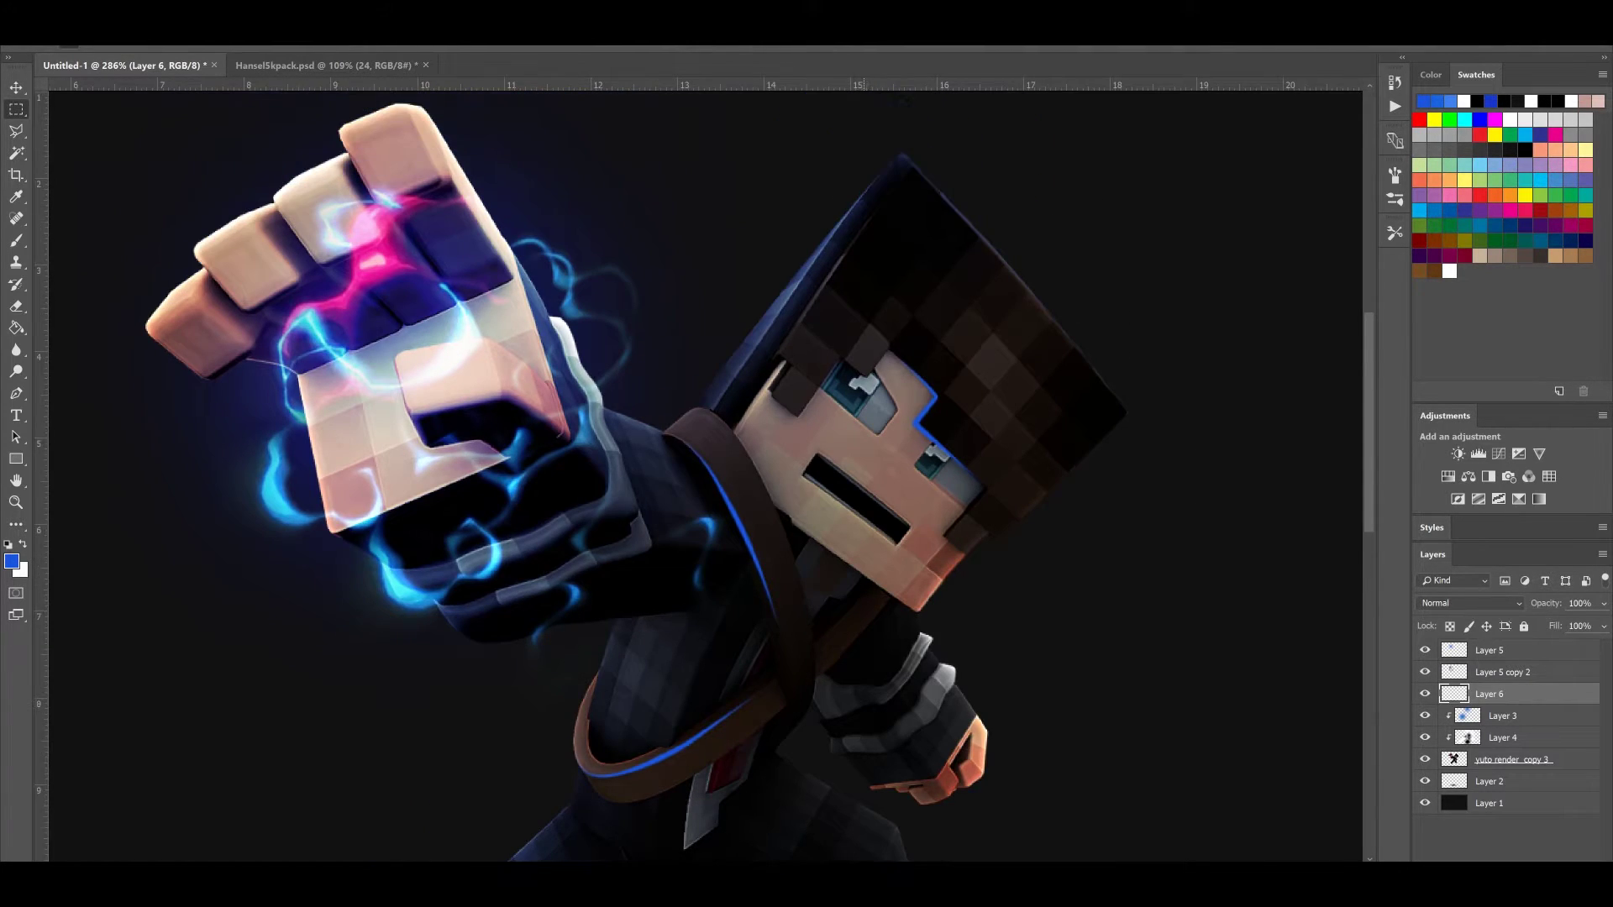
pyautogui.scroll(4, 795, 368)
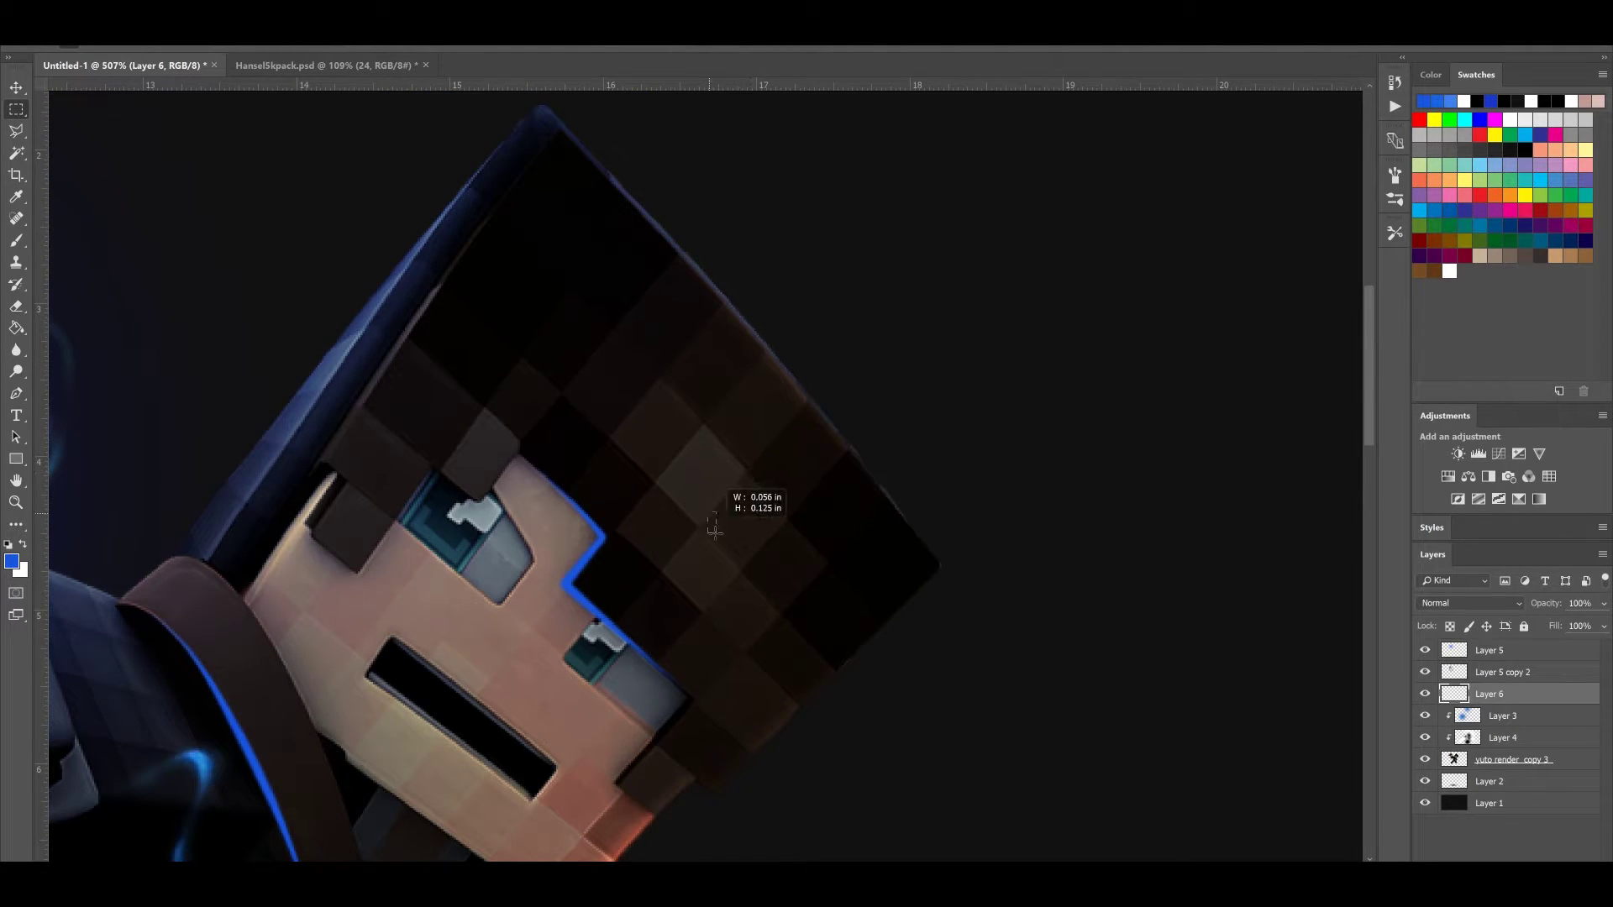
pyautogui.click(16, 393)
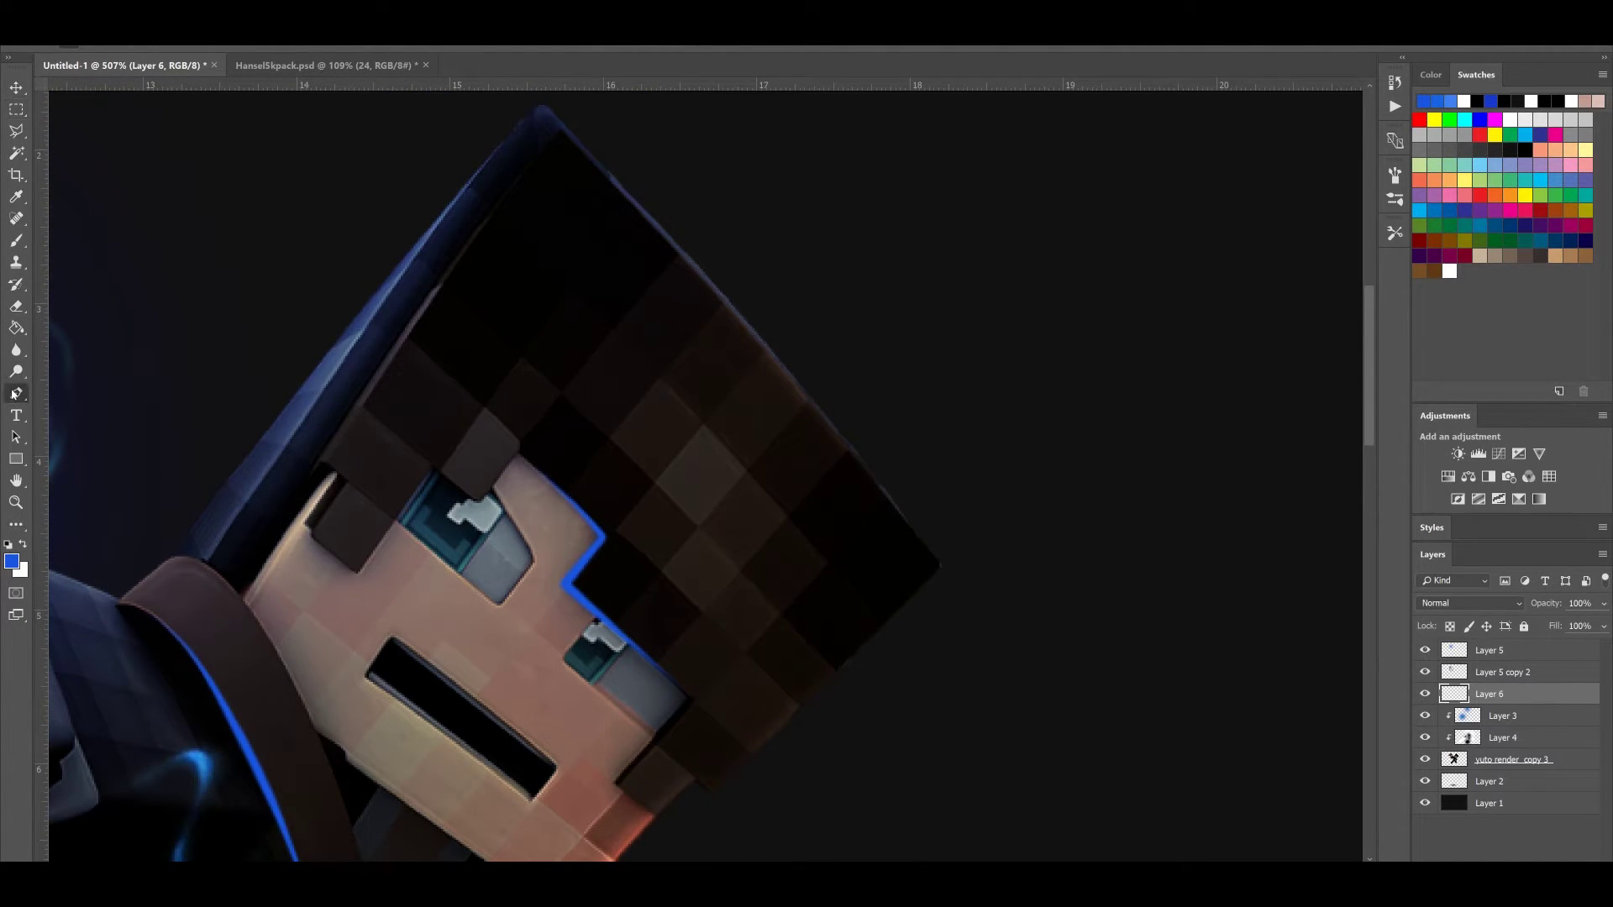
pyautogui.click(747, 472)
pyautogui.click(699, 527)
pyautogui.moveTo(728, 497); pyautogui.dragTo(724, 499)
pyautogui.click(701, 613)
pyautogui.rightClick(708, 599)
pyautogui.click(778, 710)
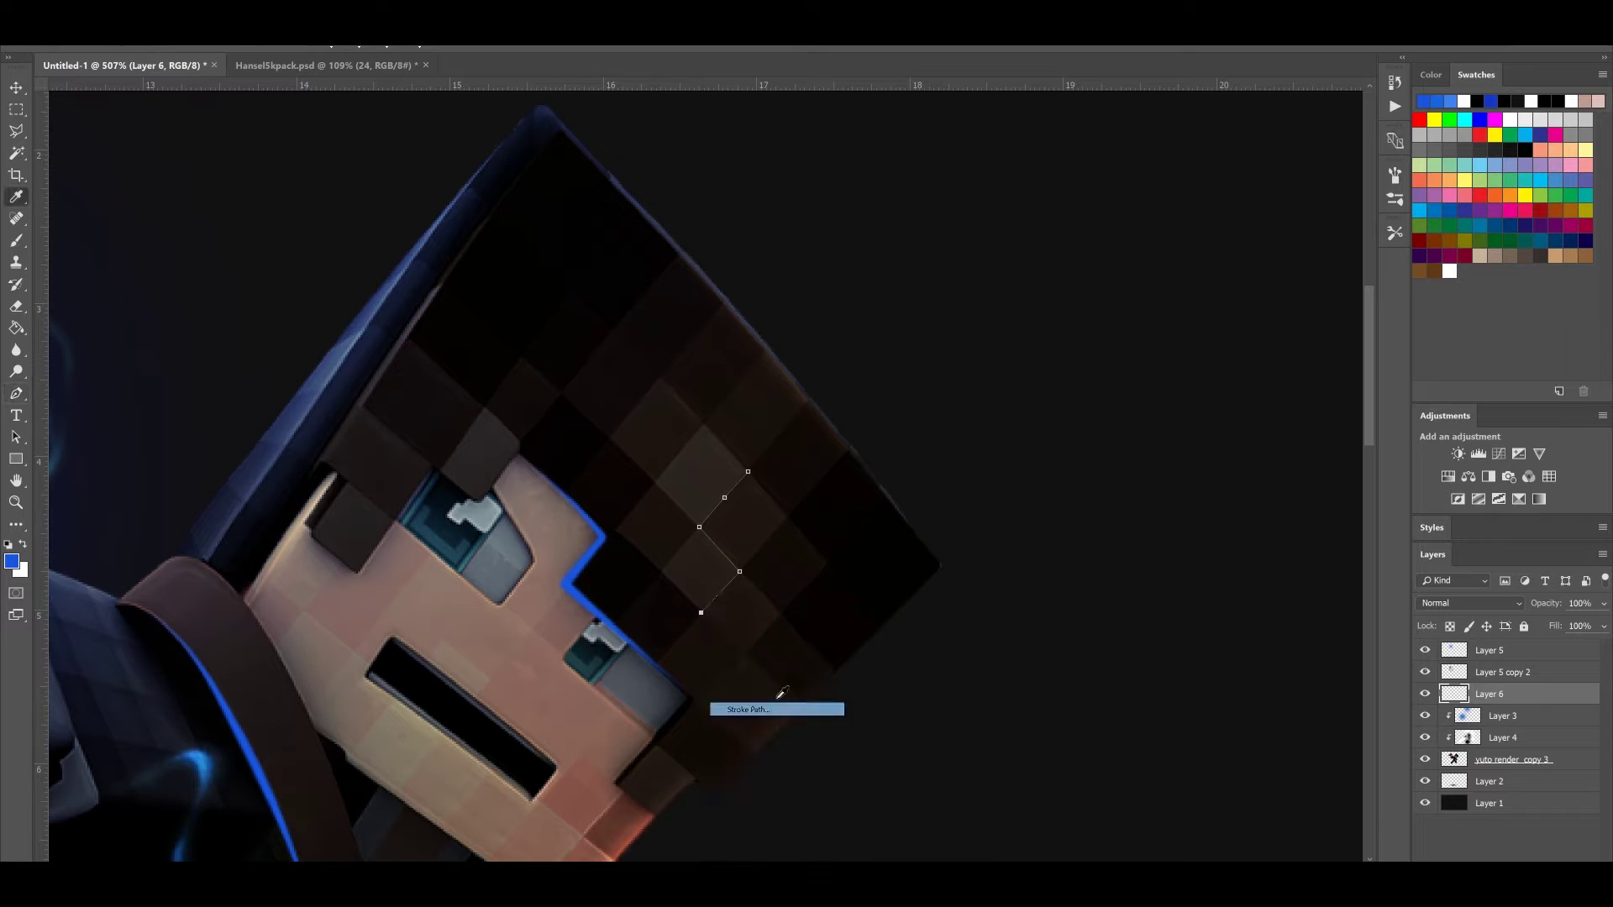
pyautogui.press('Return')
pyautogui.click(16, 109)
pyautogui.moveTo(626, 552); pyautogui.dragTo(852, 577)
pyautogui.hotkey('ctrl', 'd')
pyautogui.scroll(-9, 840, 515)
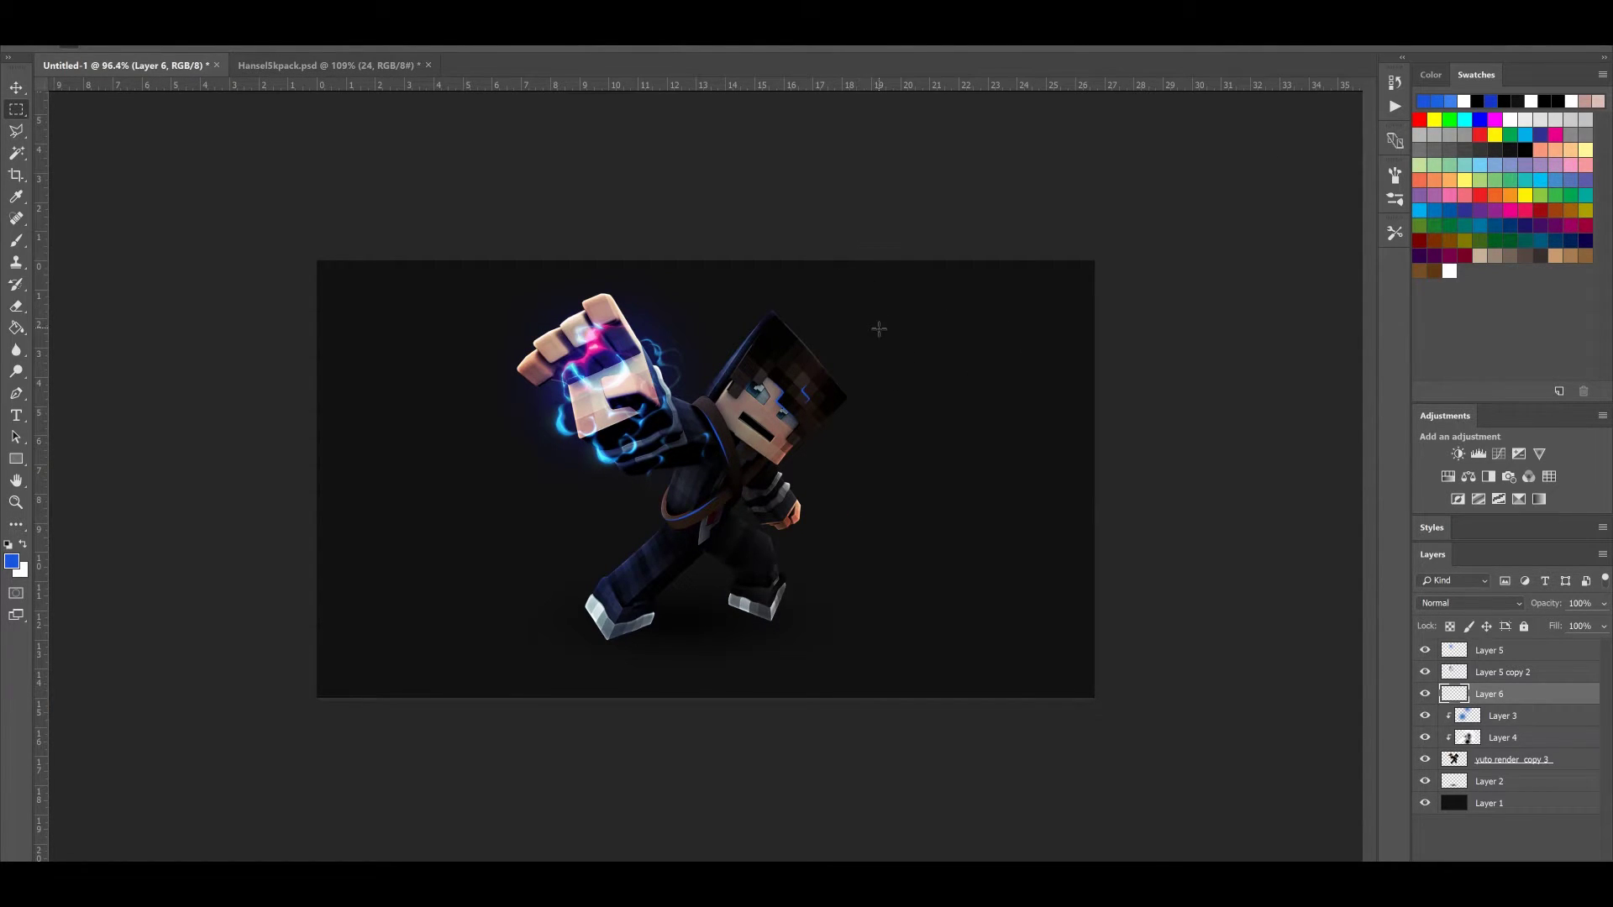
pyautogui.scroll(5, 879, 328)
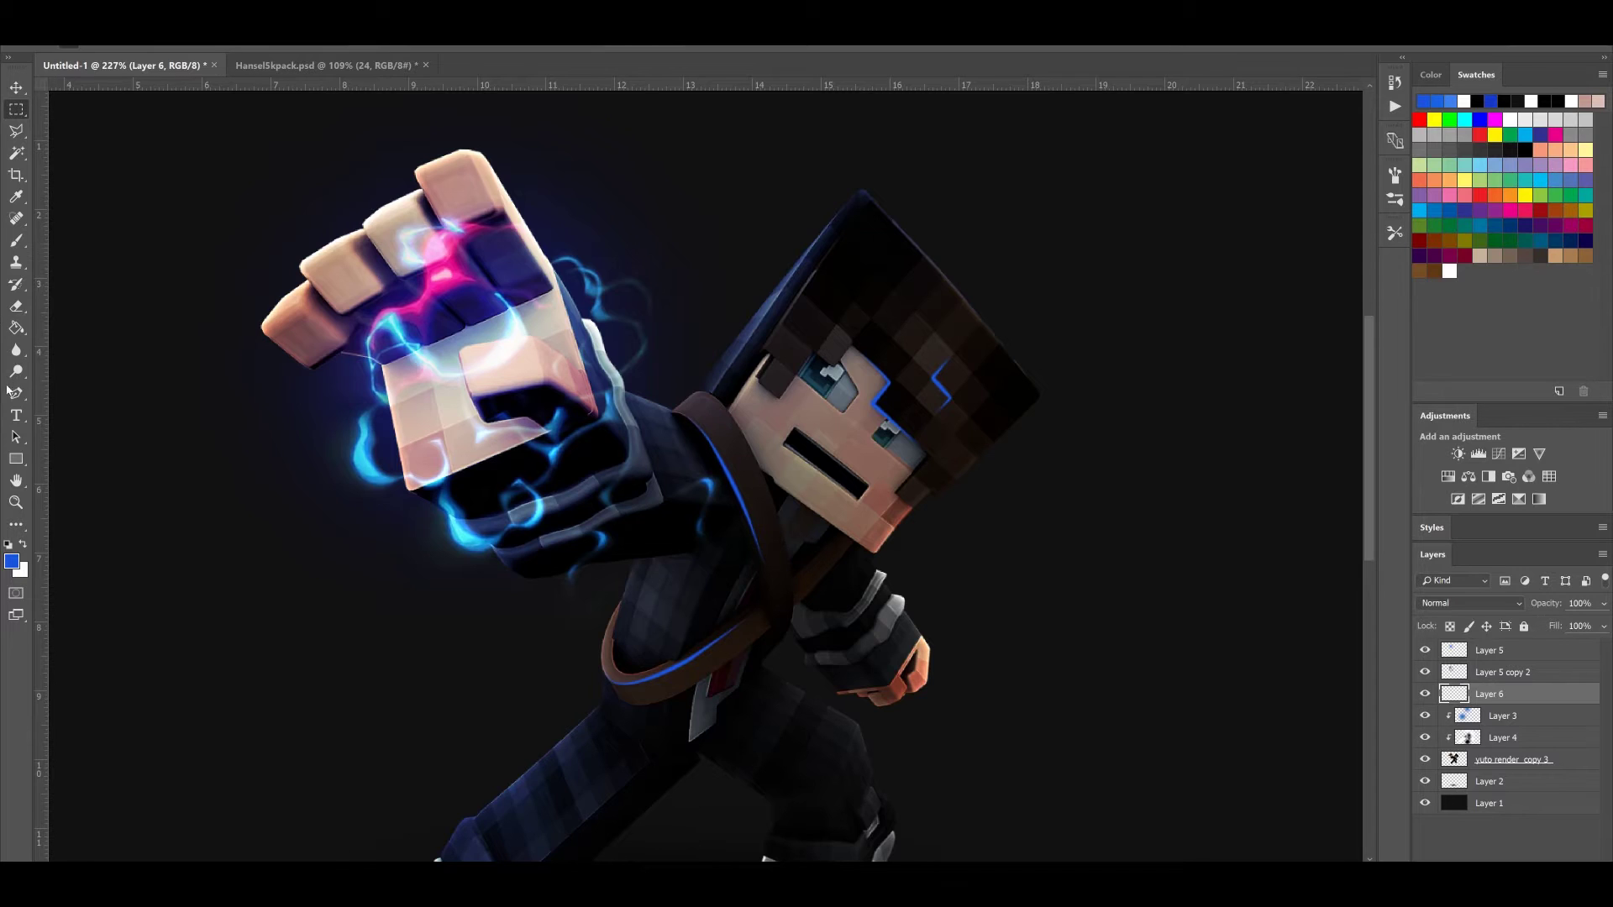
pyautogui.click(15, 306)
pyautogui.scroll(3, 981, 304)
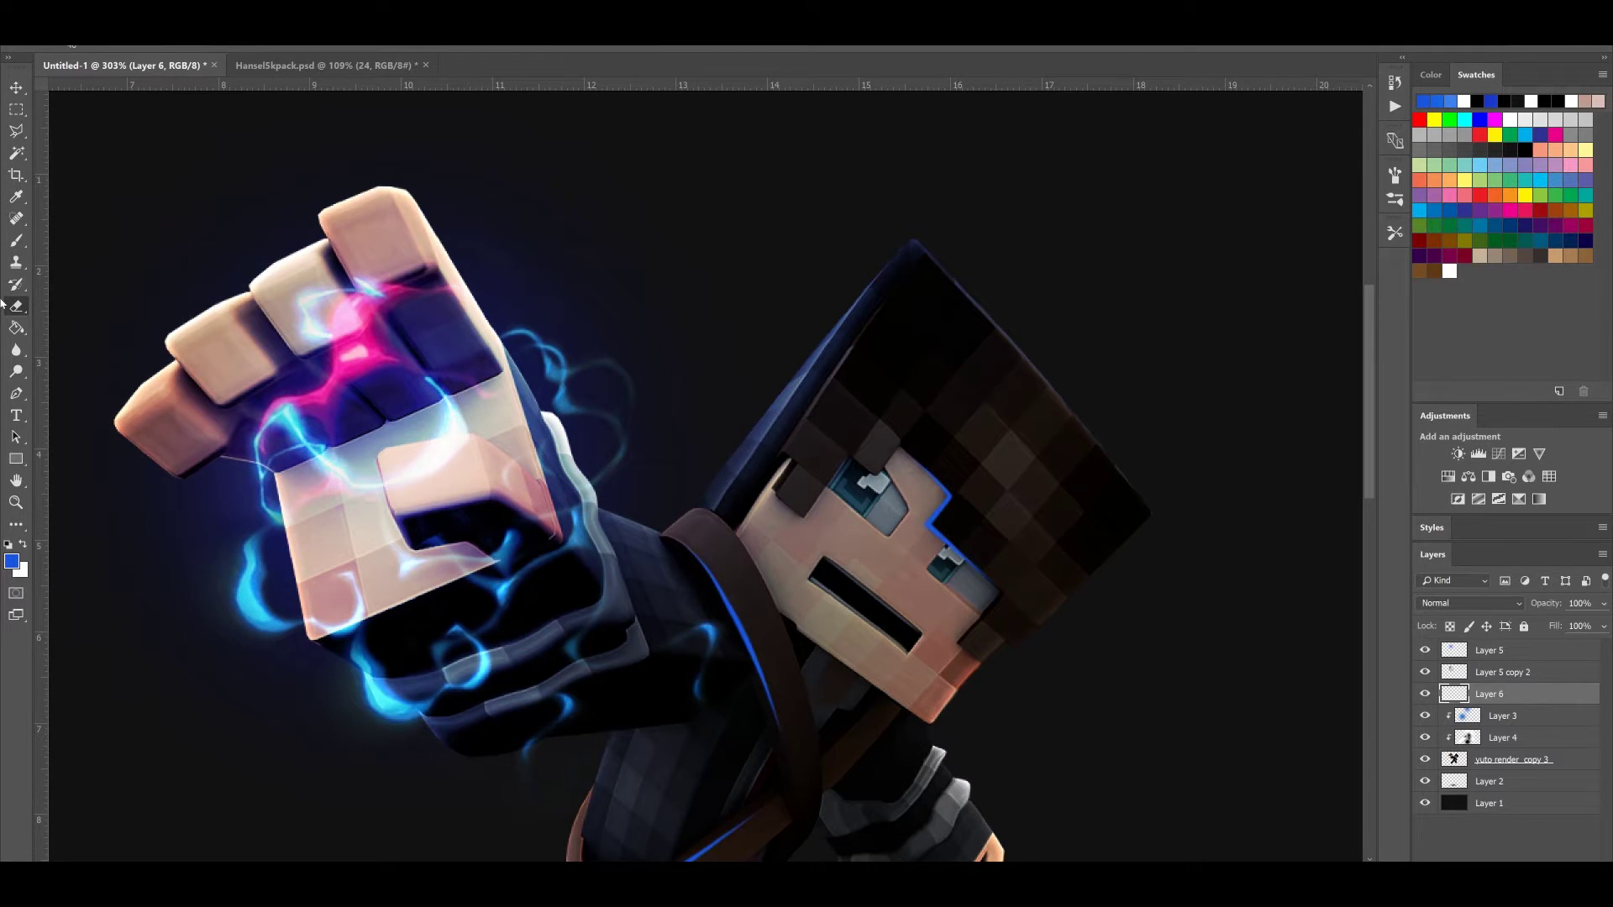
# Examine the blue edge highlights on the strap and around the face and torso for more spots to outline
pyautogui.click(13, 397)
pyautogui.moveTo(822, 866); pyautogui.dragTo(848, 867)
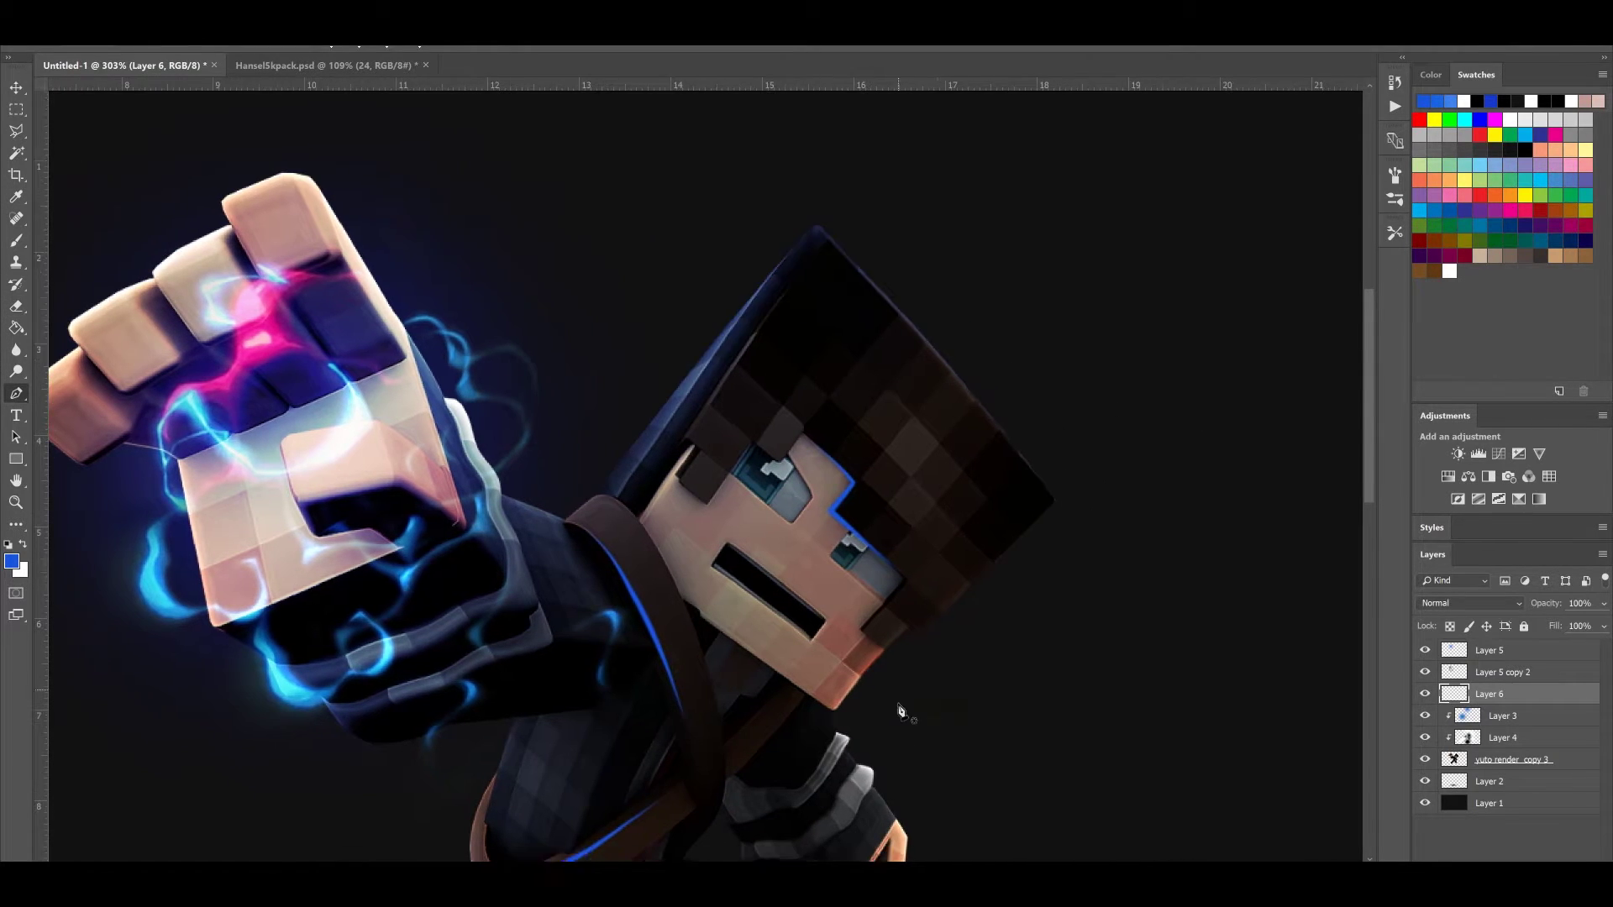
pyautogui.scroll(-4, 840, 672)
pyautogui.scroll(-5, 600, 576)
pyautogui.scroll(5, 689, 506)
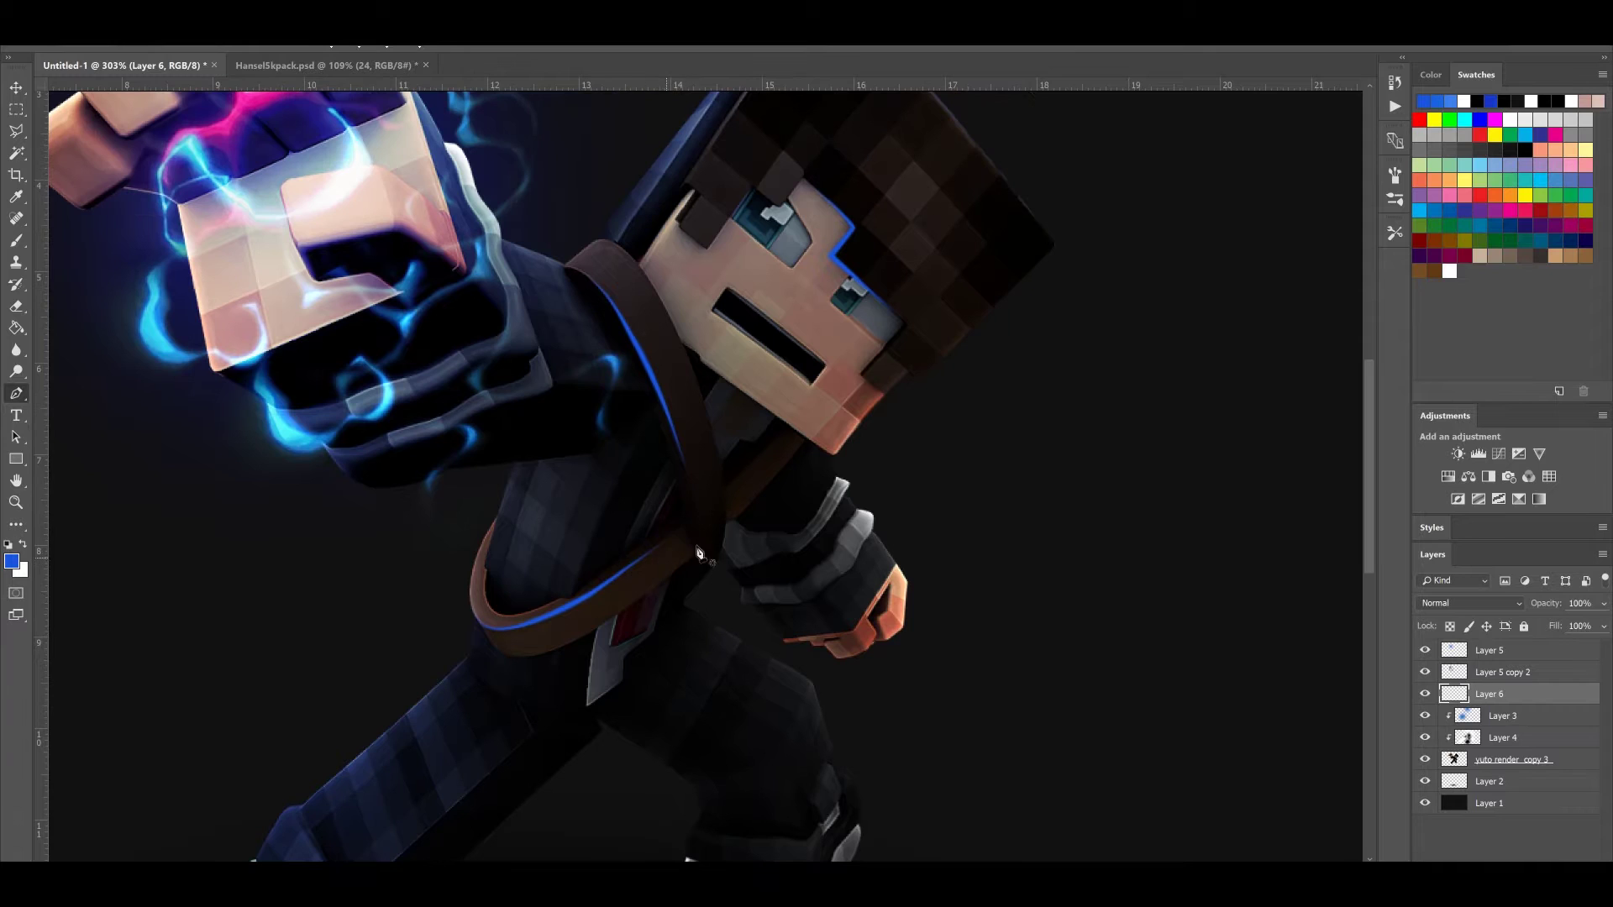
pyautogui.scroll(4, 630, 678)
pyautogui.scroll(-1, 580, 747)
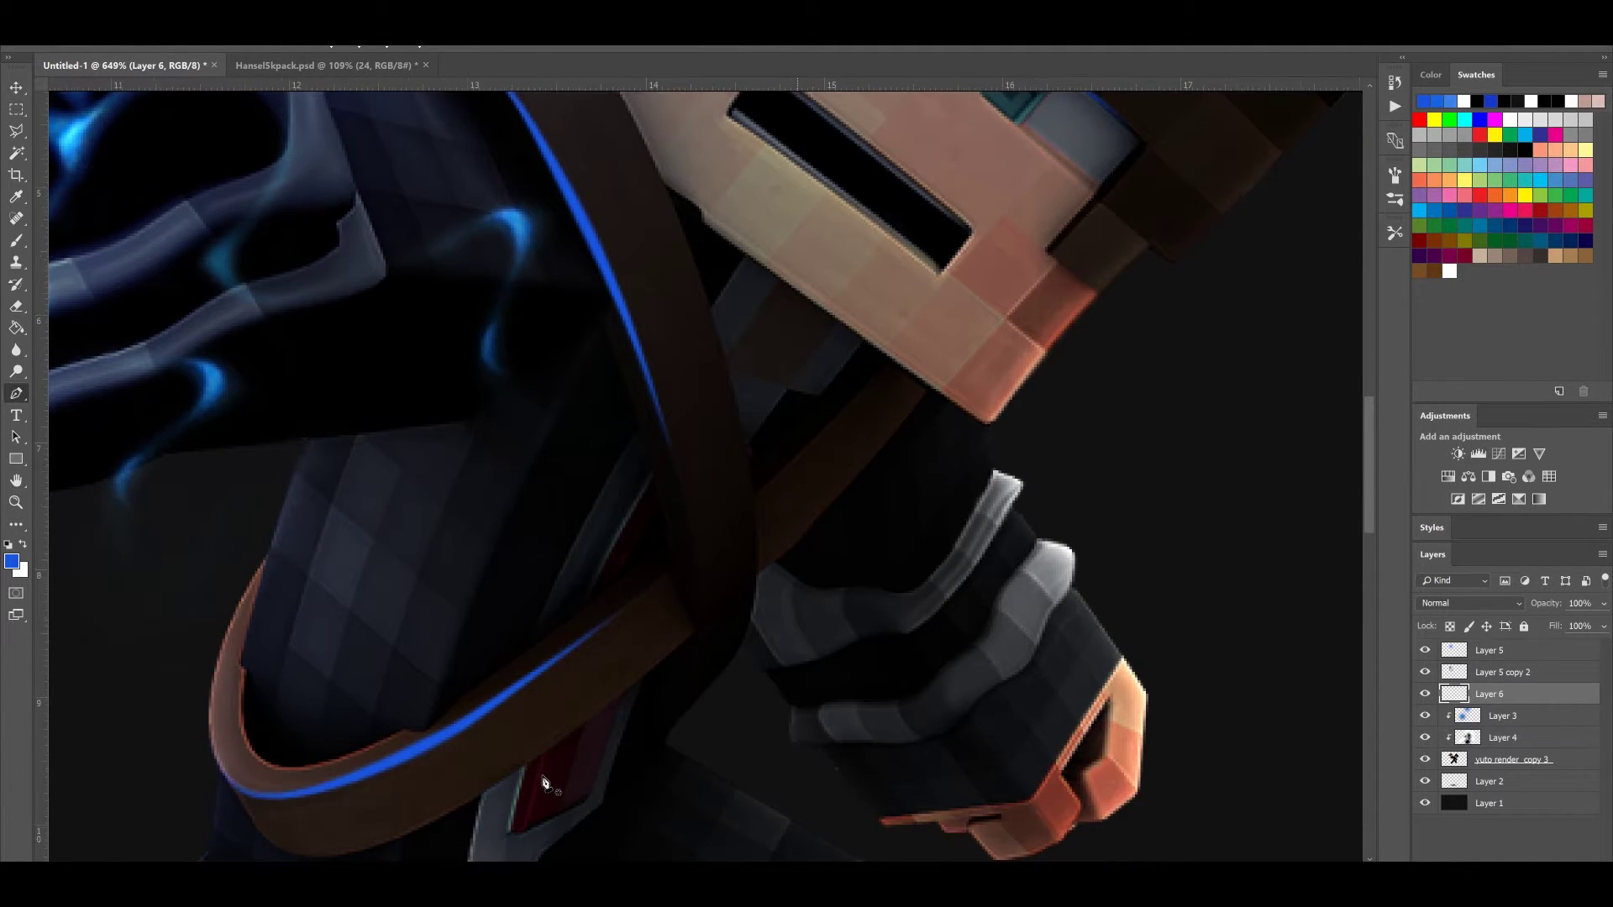
pyautogui.scroll(-2, 543, 778)
pyautogui.scroll(3, 593, 710)
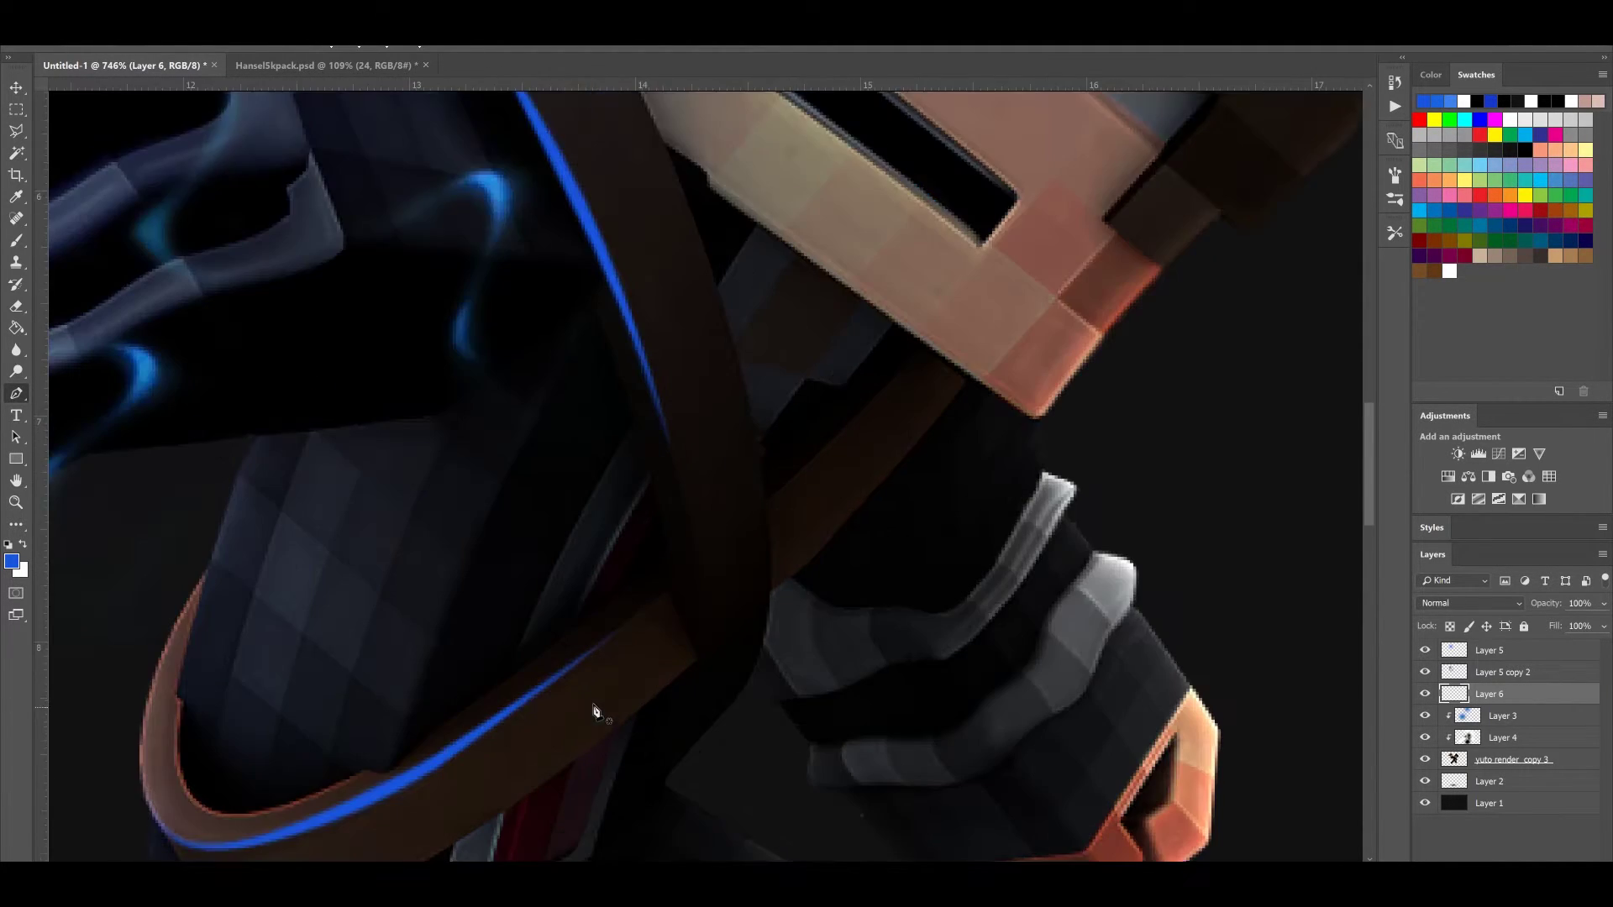
pyautogui.scroll(1, 510, 663)
pyautogui.scroll(-1, 492, 639)
pyautogui.scroll(-1, 568, 605)
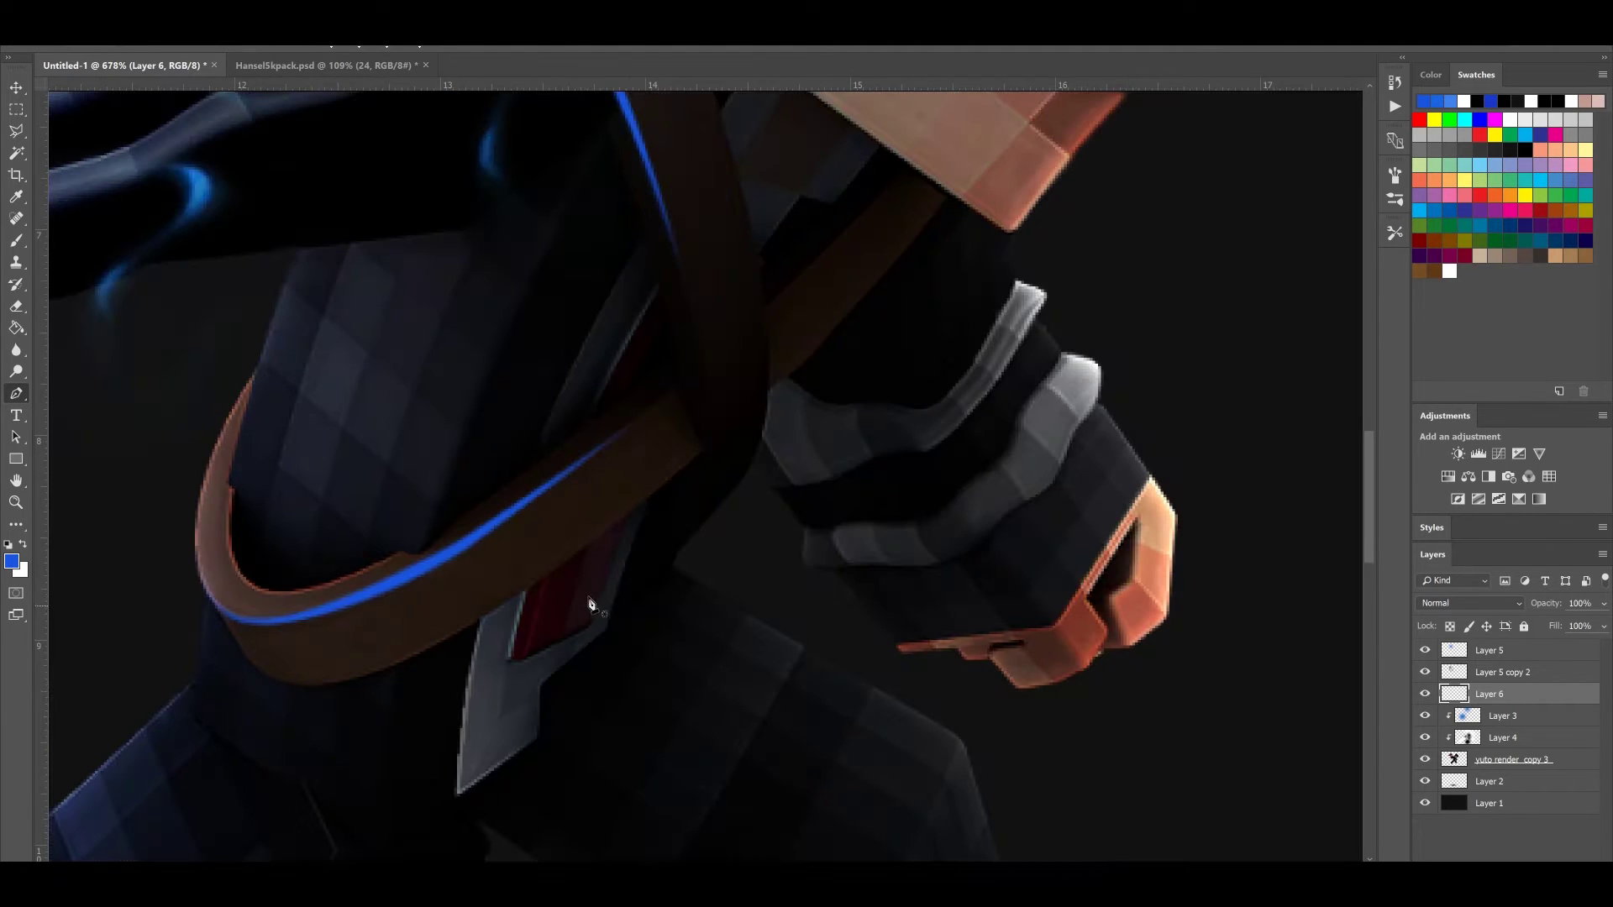
pyautogui.scroll(-6, 570, 610)
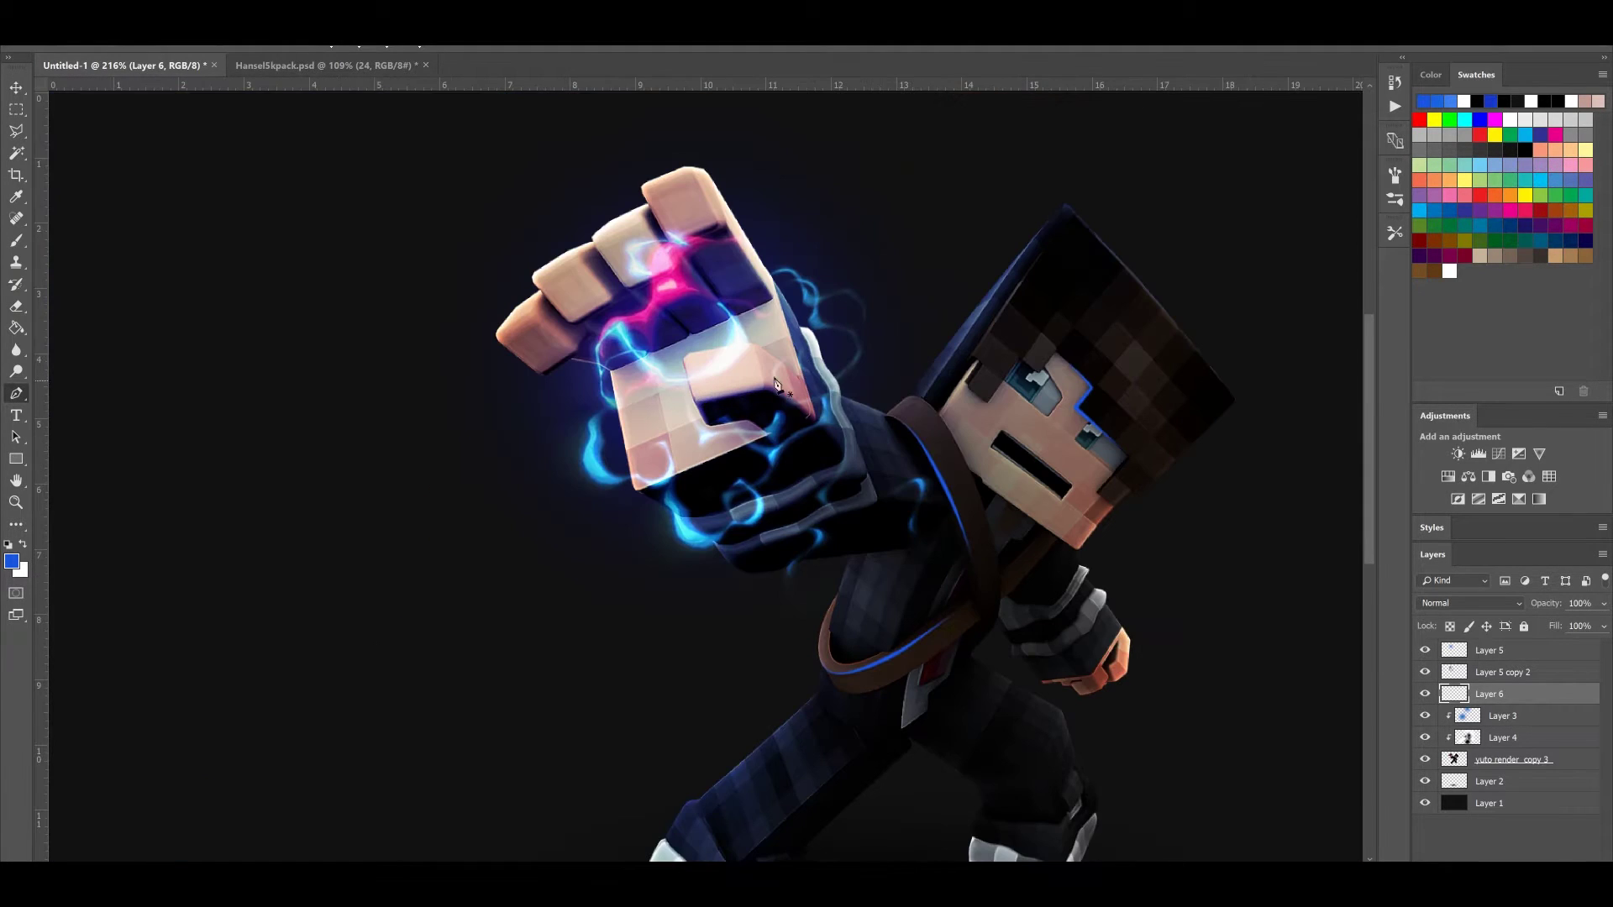
pyautogui.scroll(2, 819, 721)
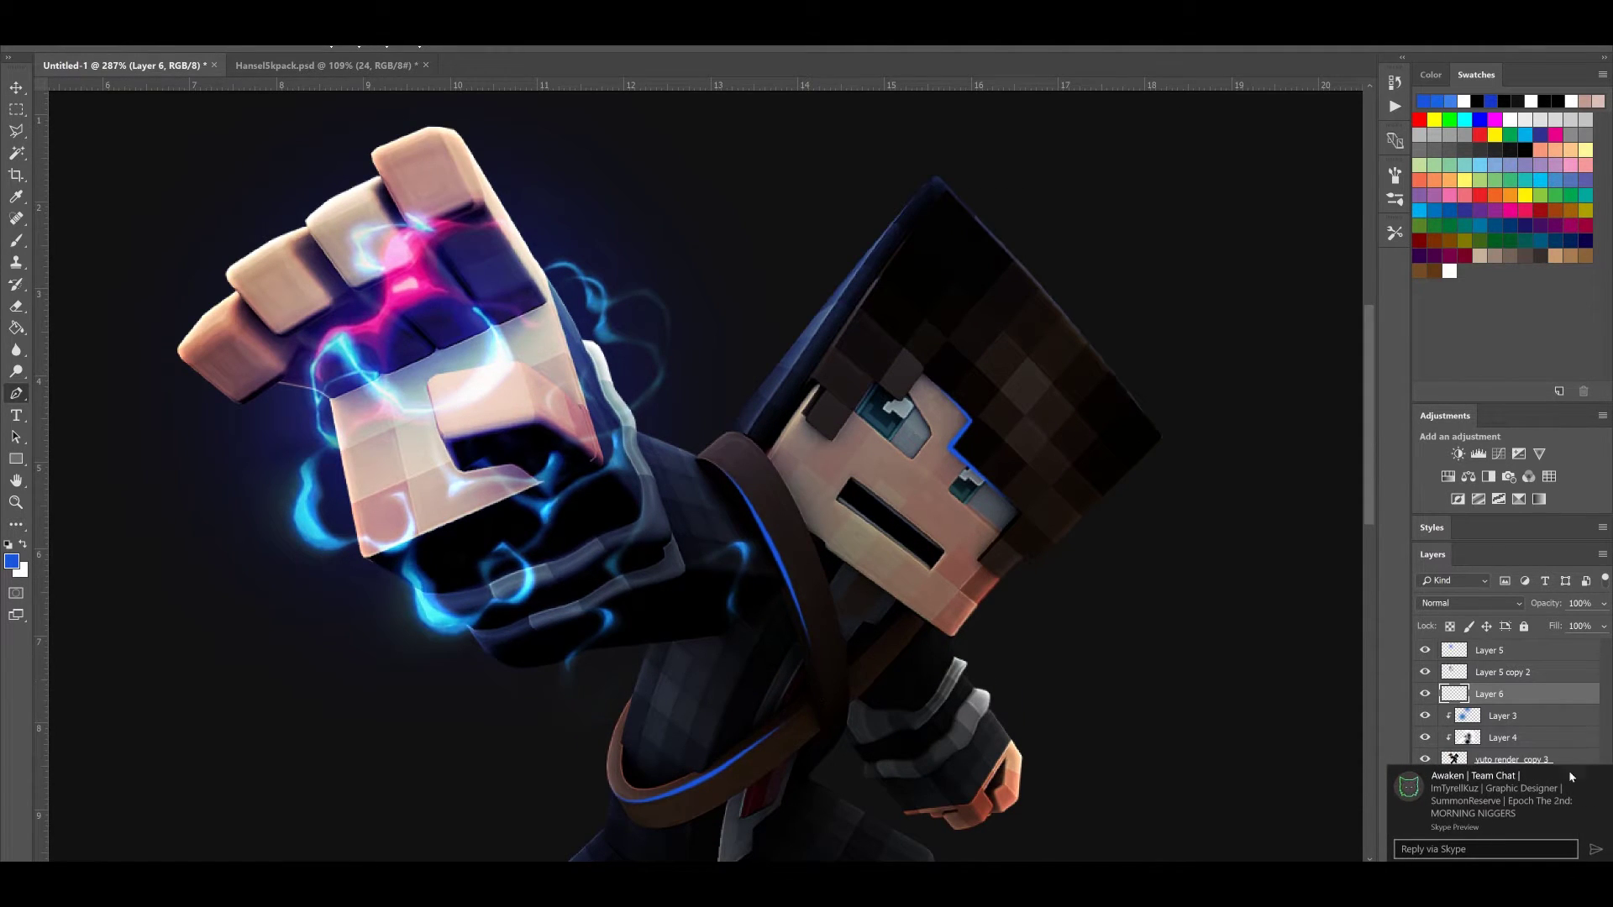
pyautogui.click(1600, 780)
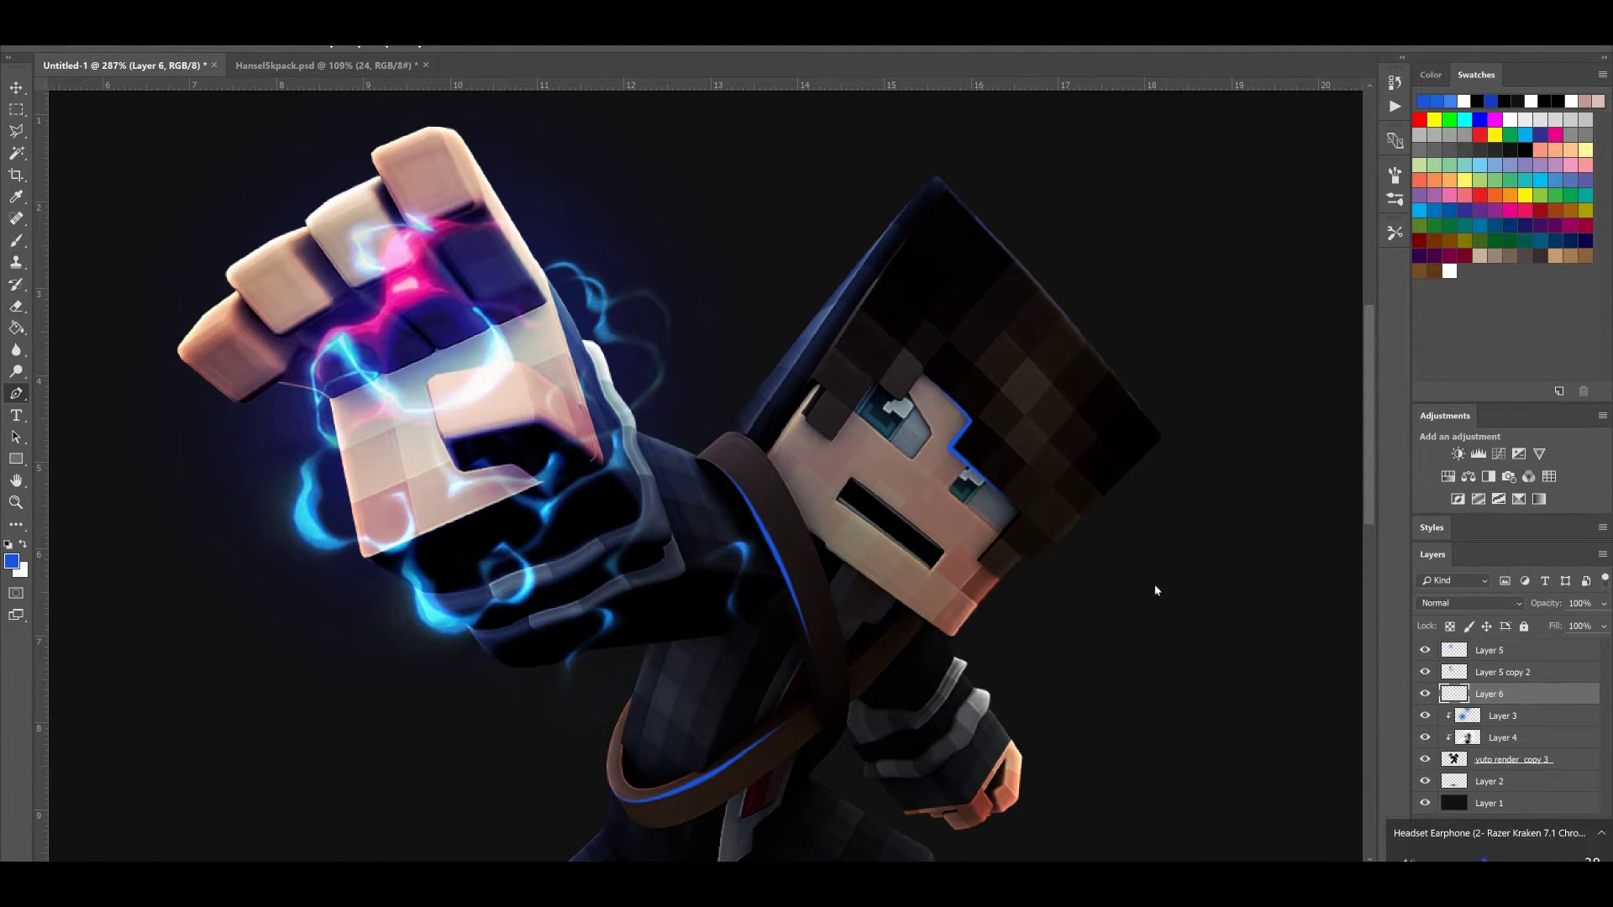
# Trace a five-point zigzag Pen path along the pixel-block edges in the middle of the character's hair
pyautogui.scroll(-3, 1037, 580)
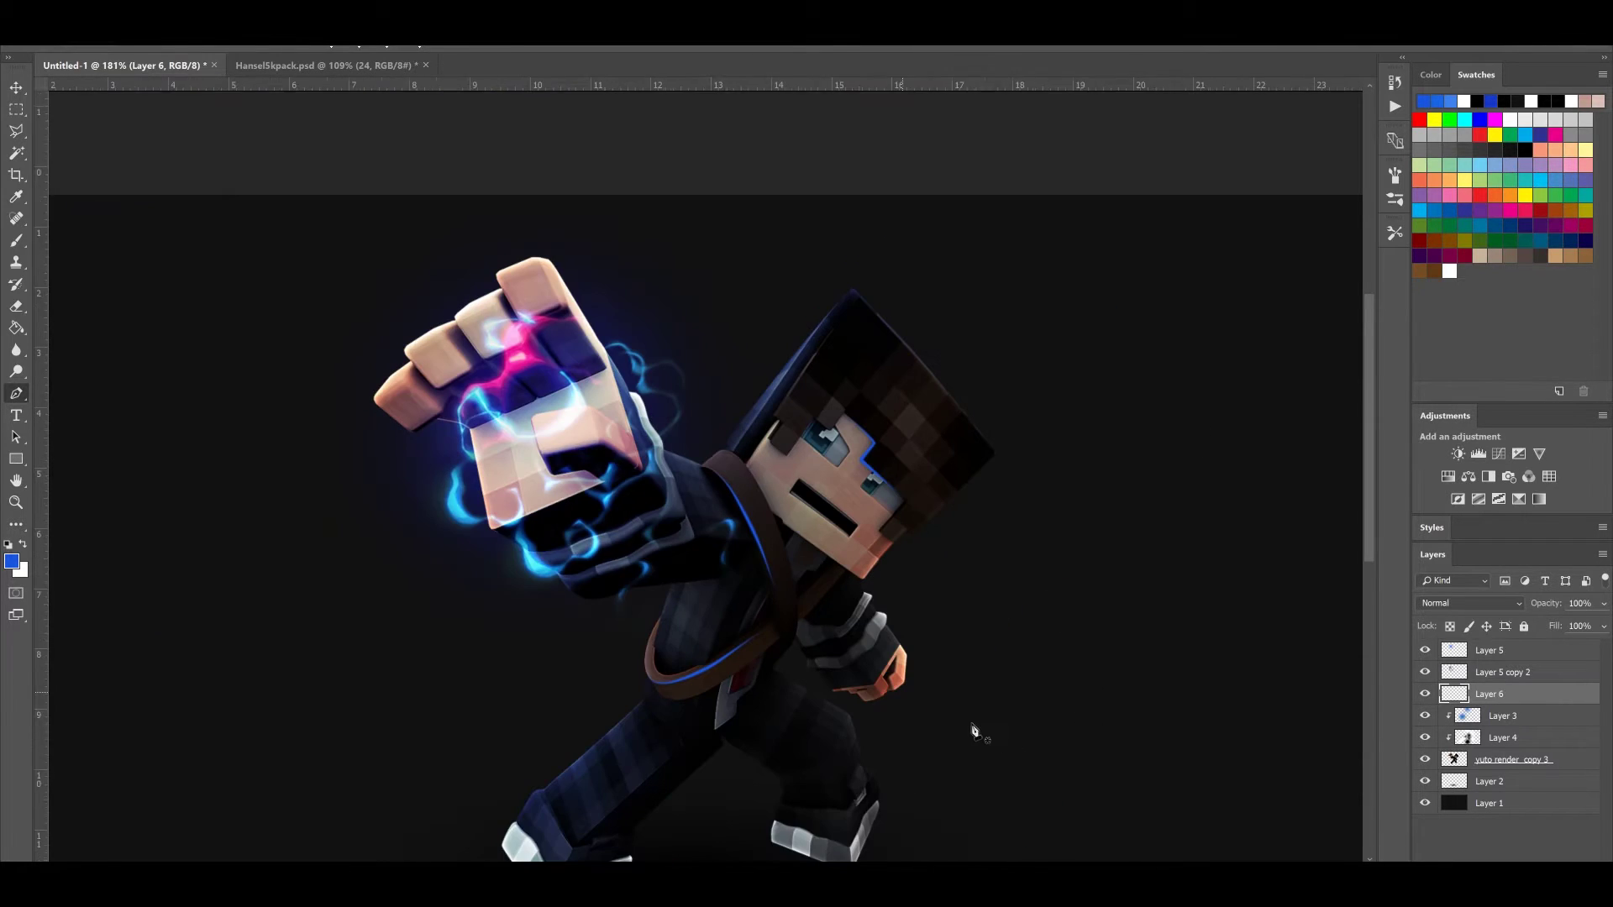
pyautogui.scroll(4, 1012, 571)
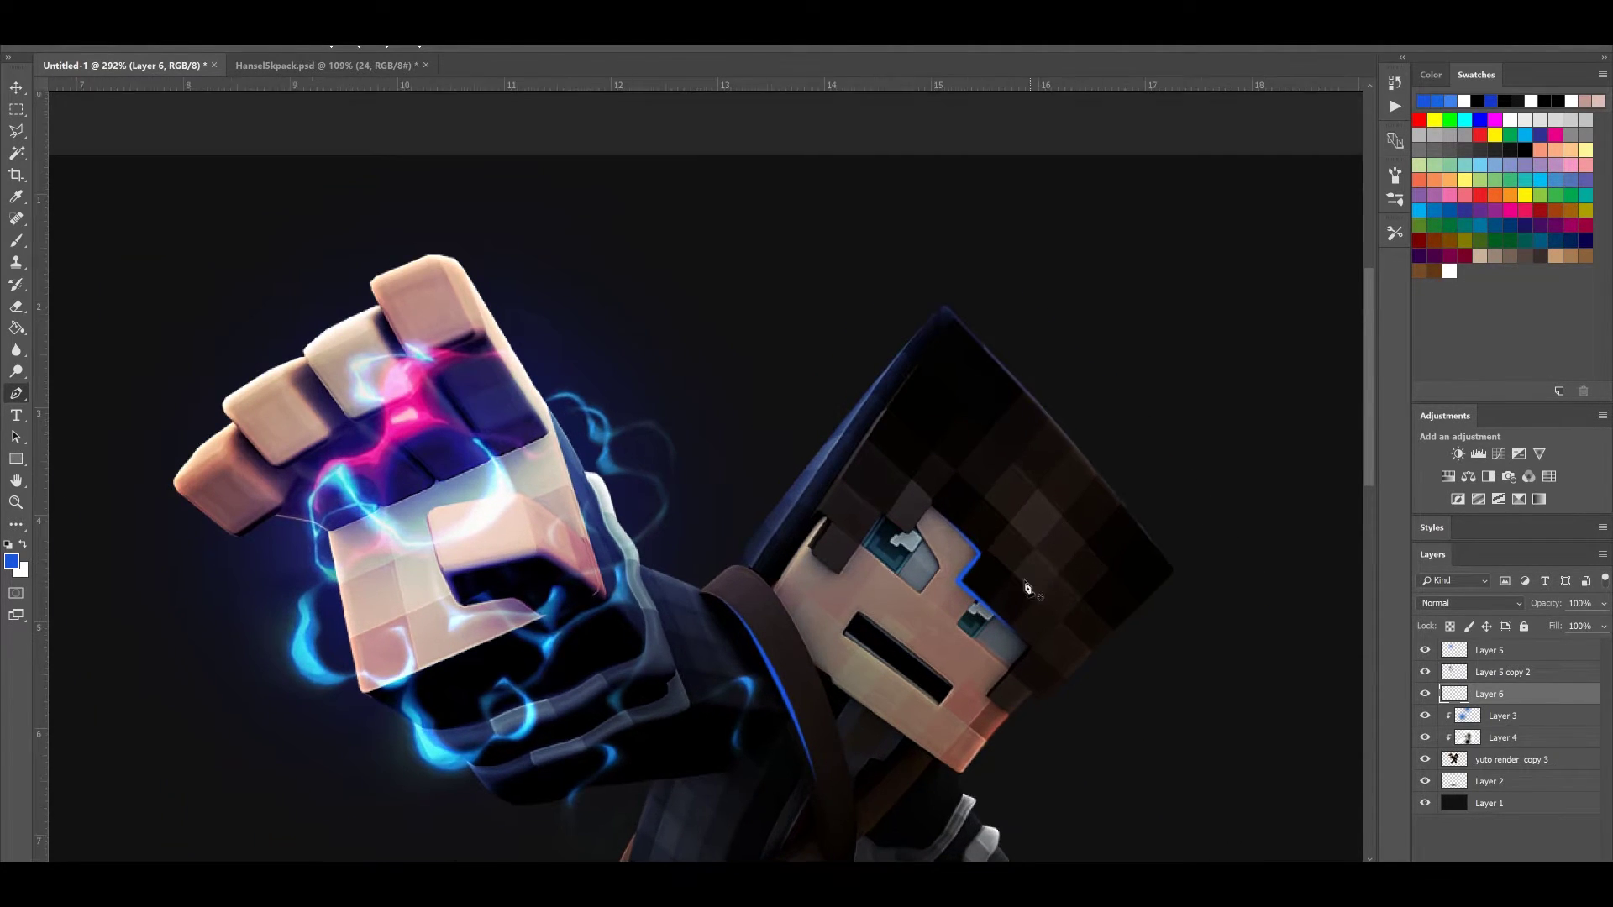
pyautogui.scroll(2, 1031, 580)
pyautogui.hscroll(3, 1031, 579)
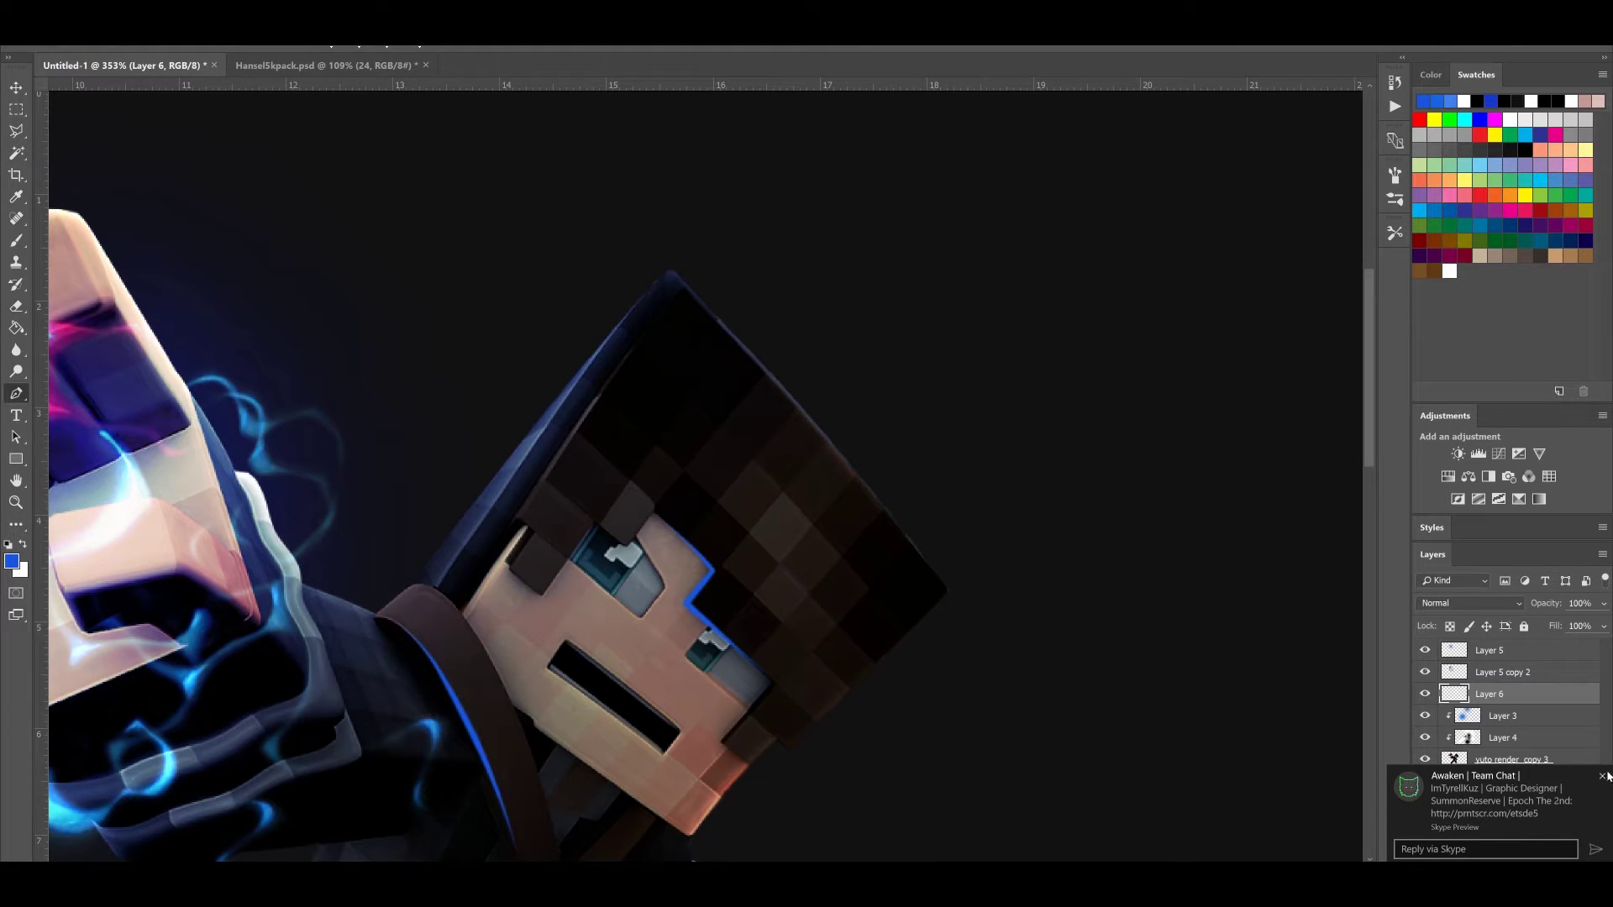
pyautogui.click(1602, 775)
pyautogui.scroll(2, 873, 567)
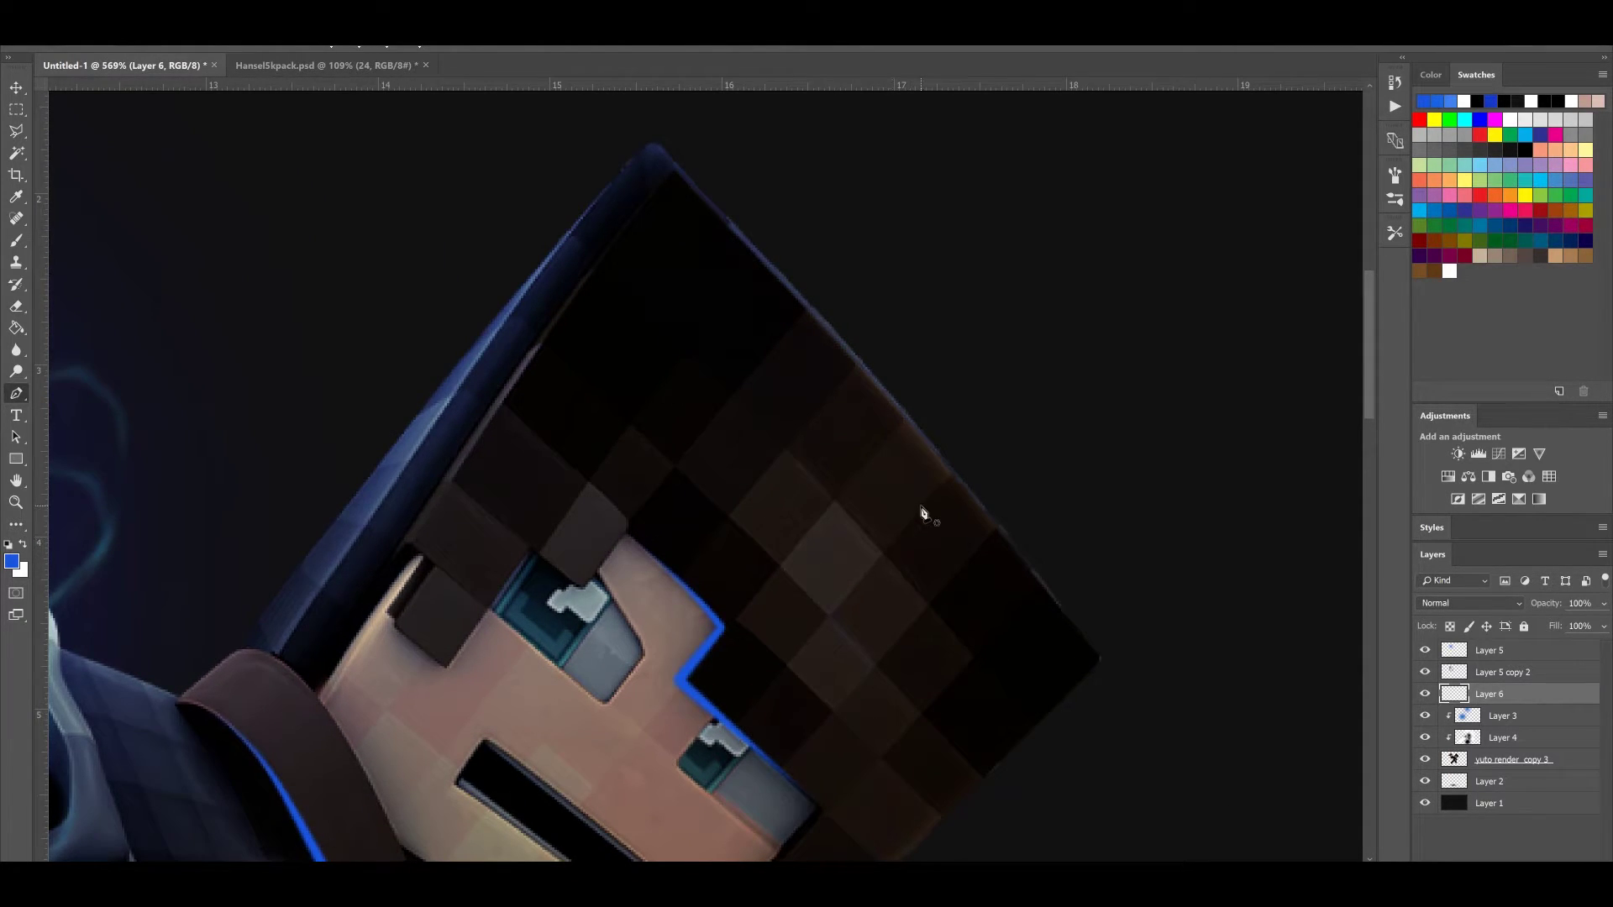
pyautogui.click(884, 553)
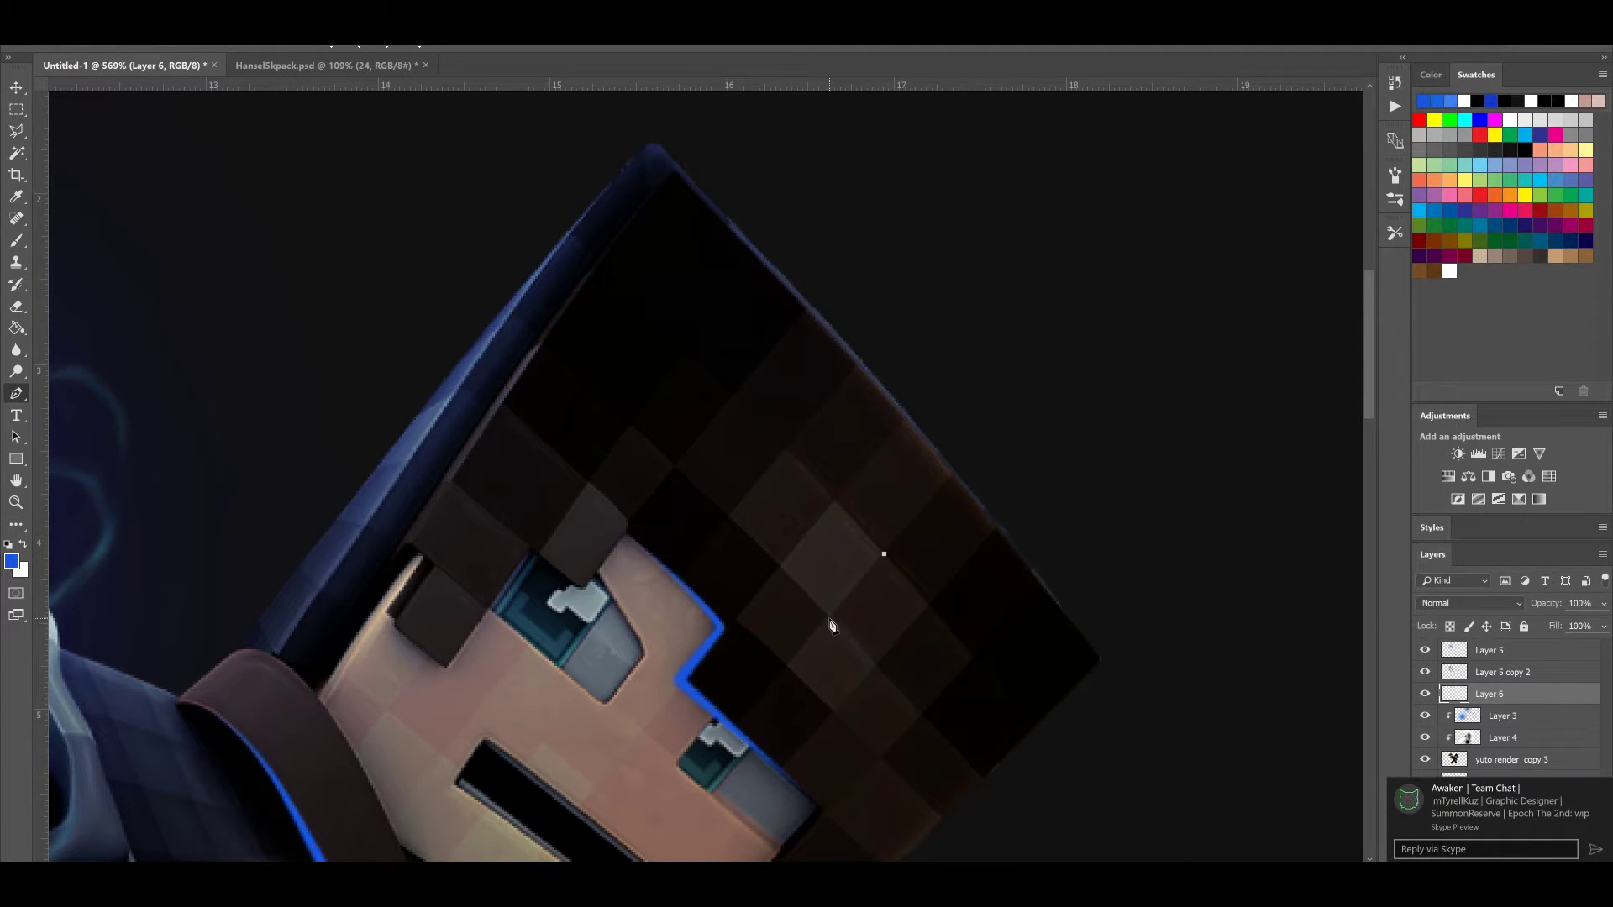
pyautogui.moveTo(829, 616); pyautogui.dragTo(854, 591)
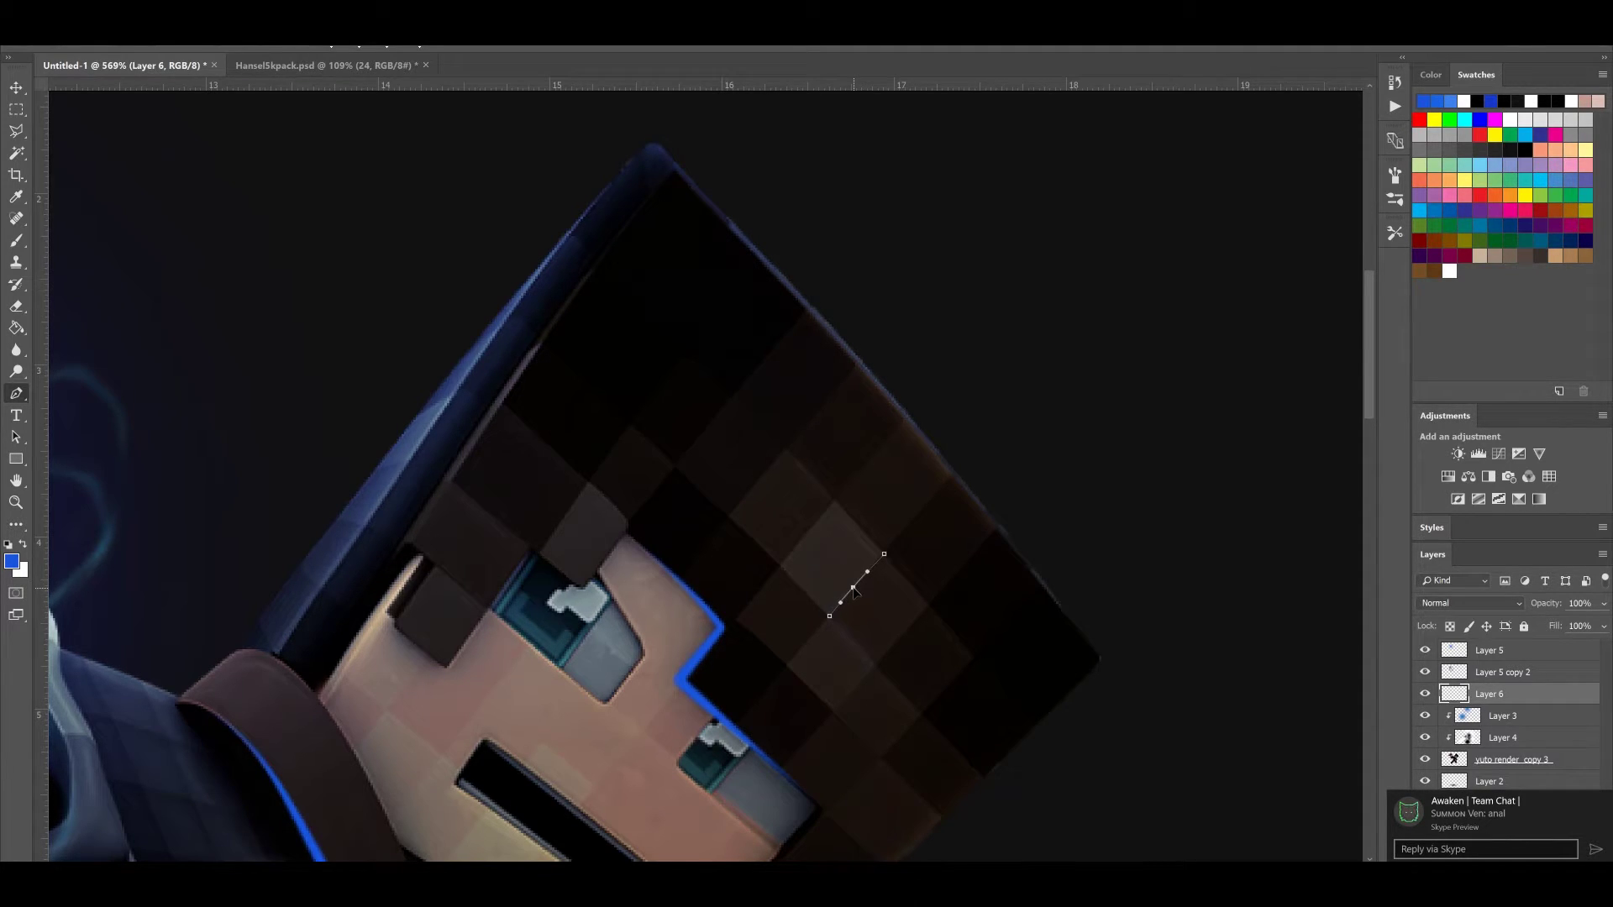
pyautogui.click(877, 666)
pyautogui.click(834, 714)
pyautogui.click(879, 760)
pyautogui.keyDown('ctrl'); pyautogui.click(848, 695); pyautogui.keyUp('ctrl')
# Stroke the zigzag hair path in blue on Layer 6 and clear the selection
pyautogui.rightClick(848, 695)
pyautogui.click(890, 520)
pyautogui.click(913, 304)
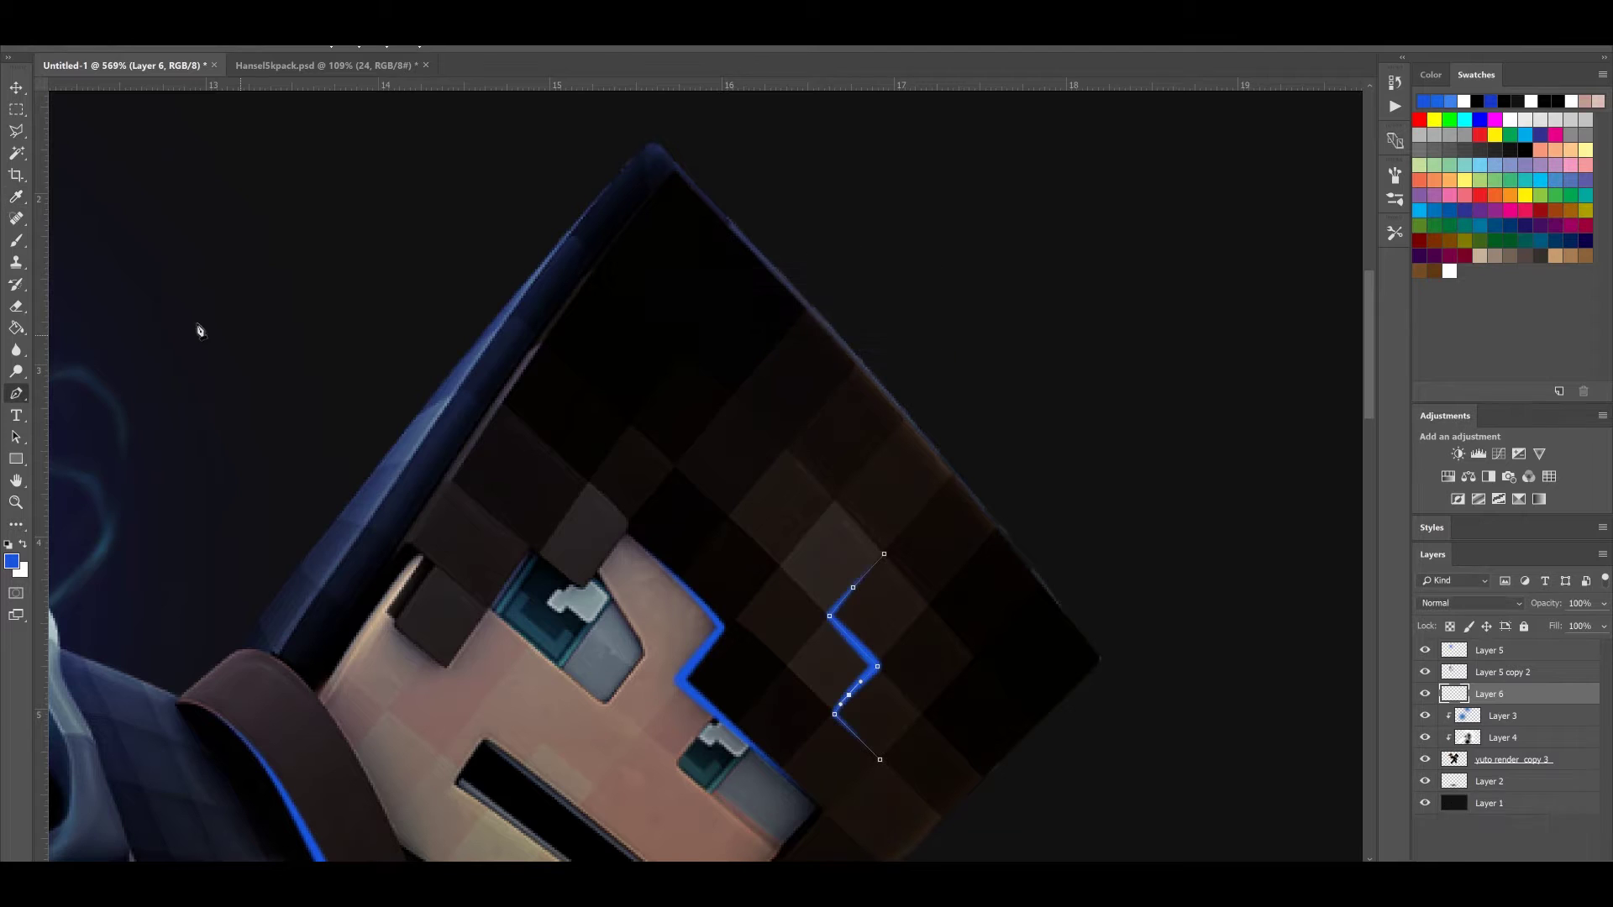
pyautogui.click(17, 110)
pyautogui.moveTo(807, 577); pyautogui.dragTo(908, 677)
pyautogui.hotkey('ctrl', 'd')
# Examine the whole character at different zoom levels to judge the blue hair highlight against the rest of the render
pyautogui.scroll(-18, 1008, 487)
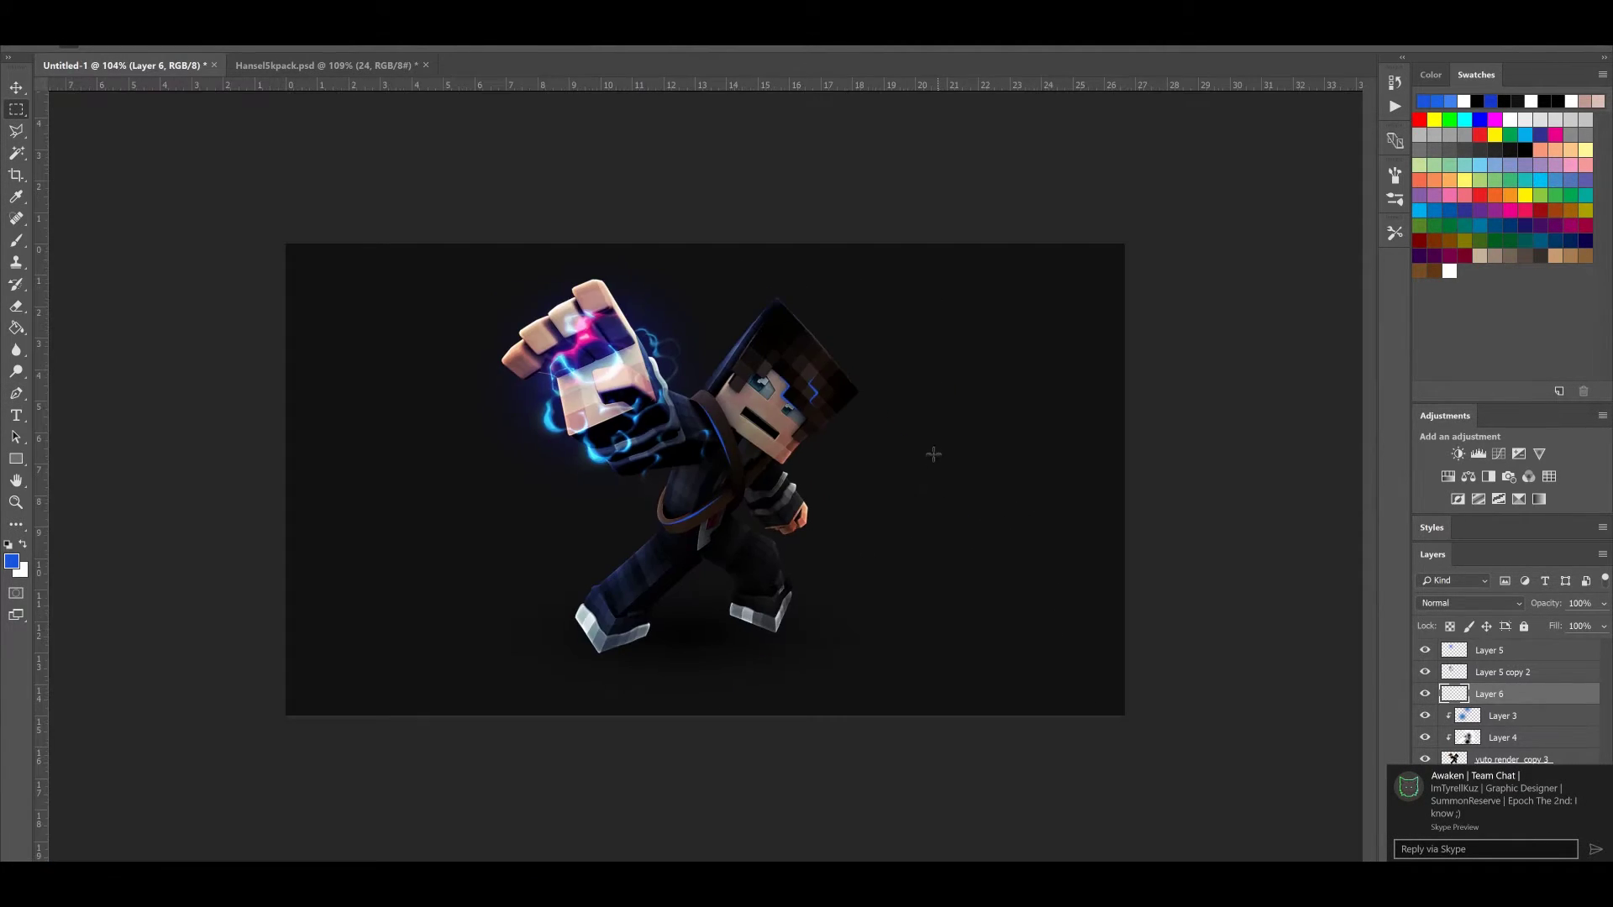
pyautogui.scroll(4, 1001, 381)
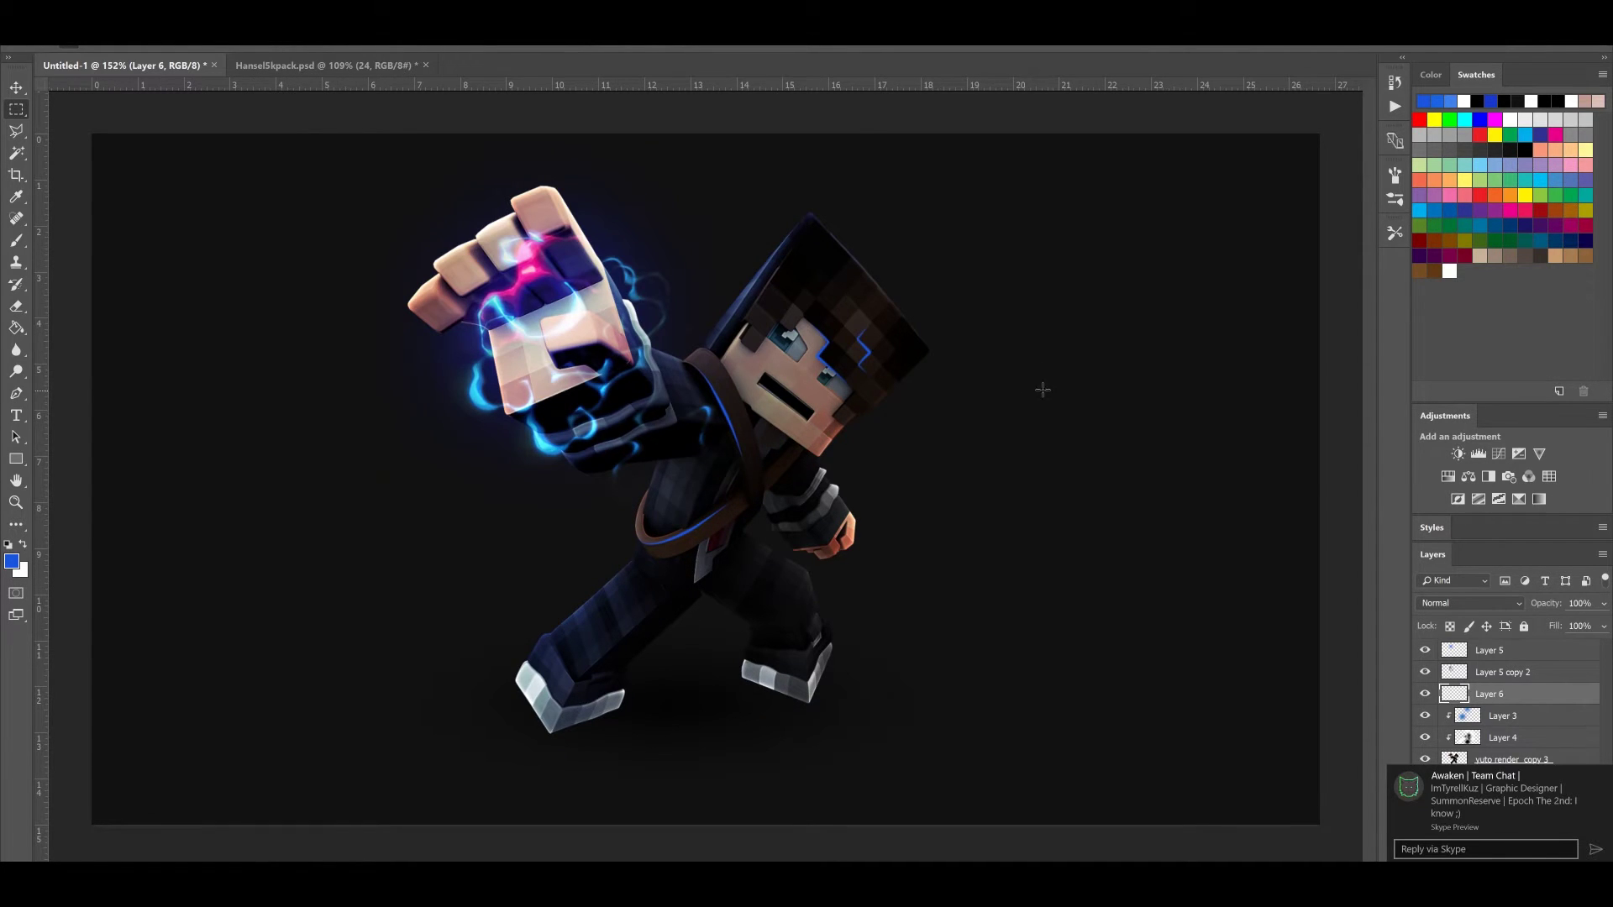
pyautogui.scroll(-3, 865, 390)
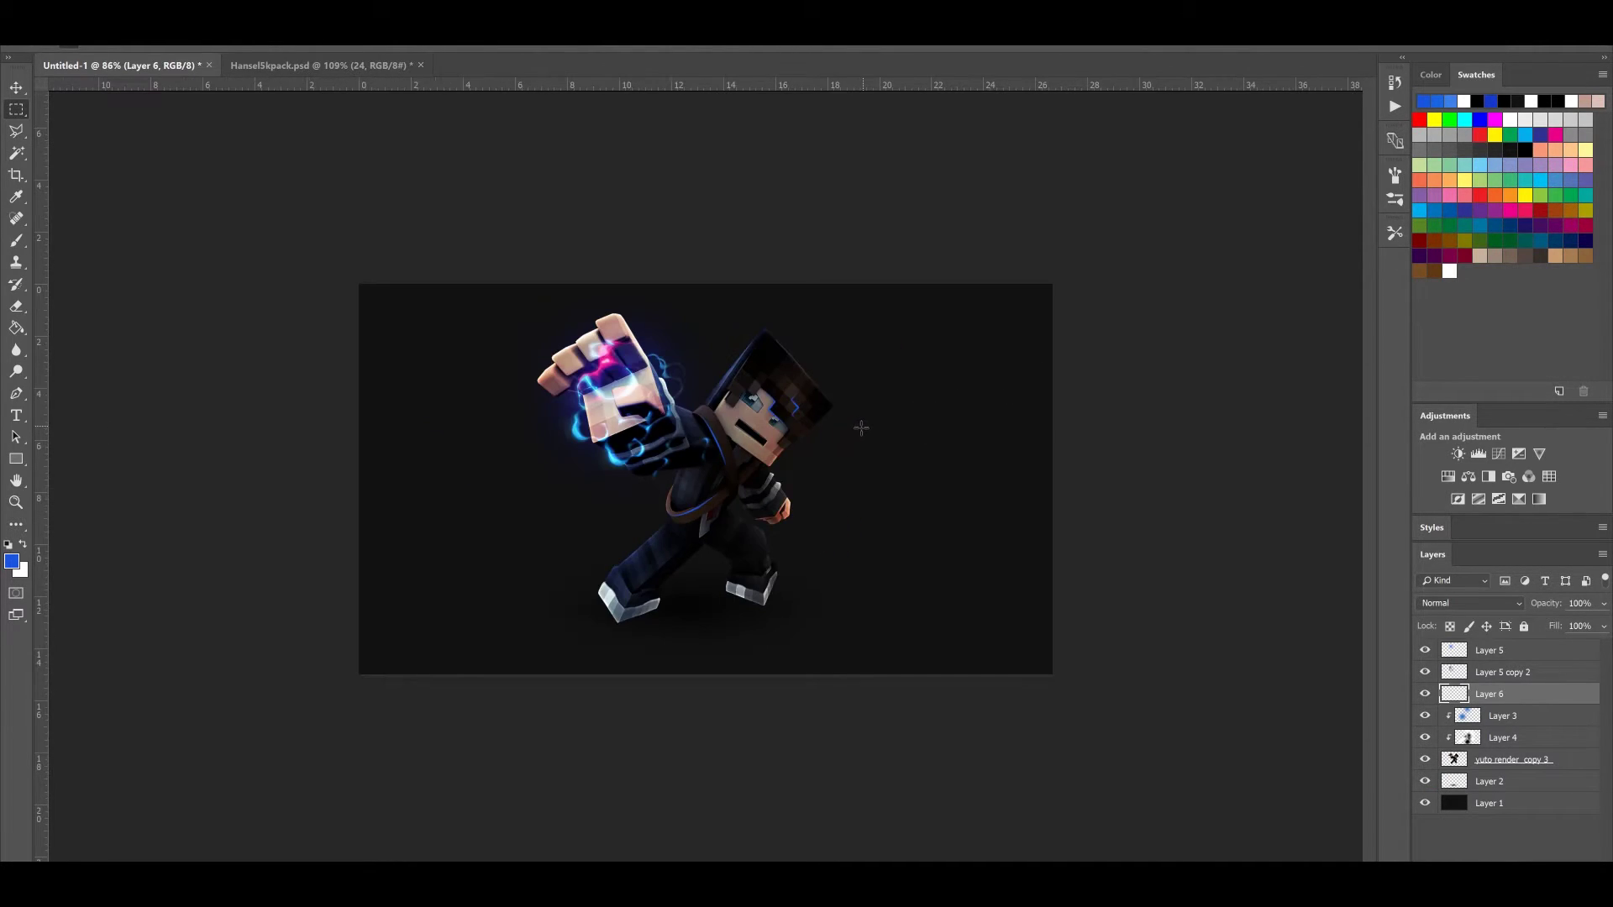
pyautogui.scroll(-3, 862, 427)
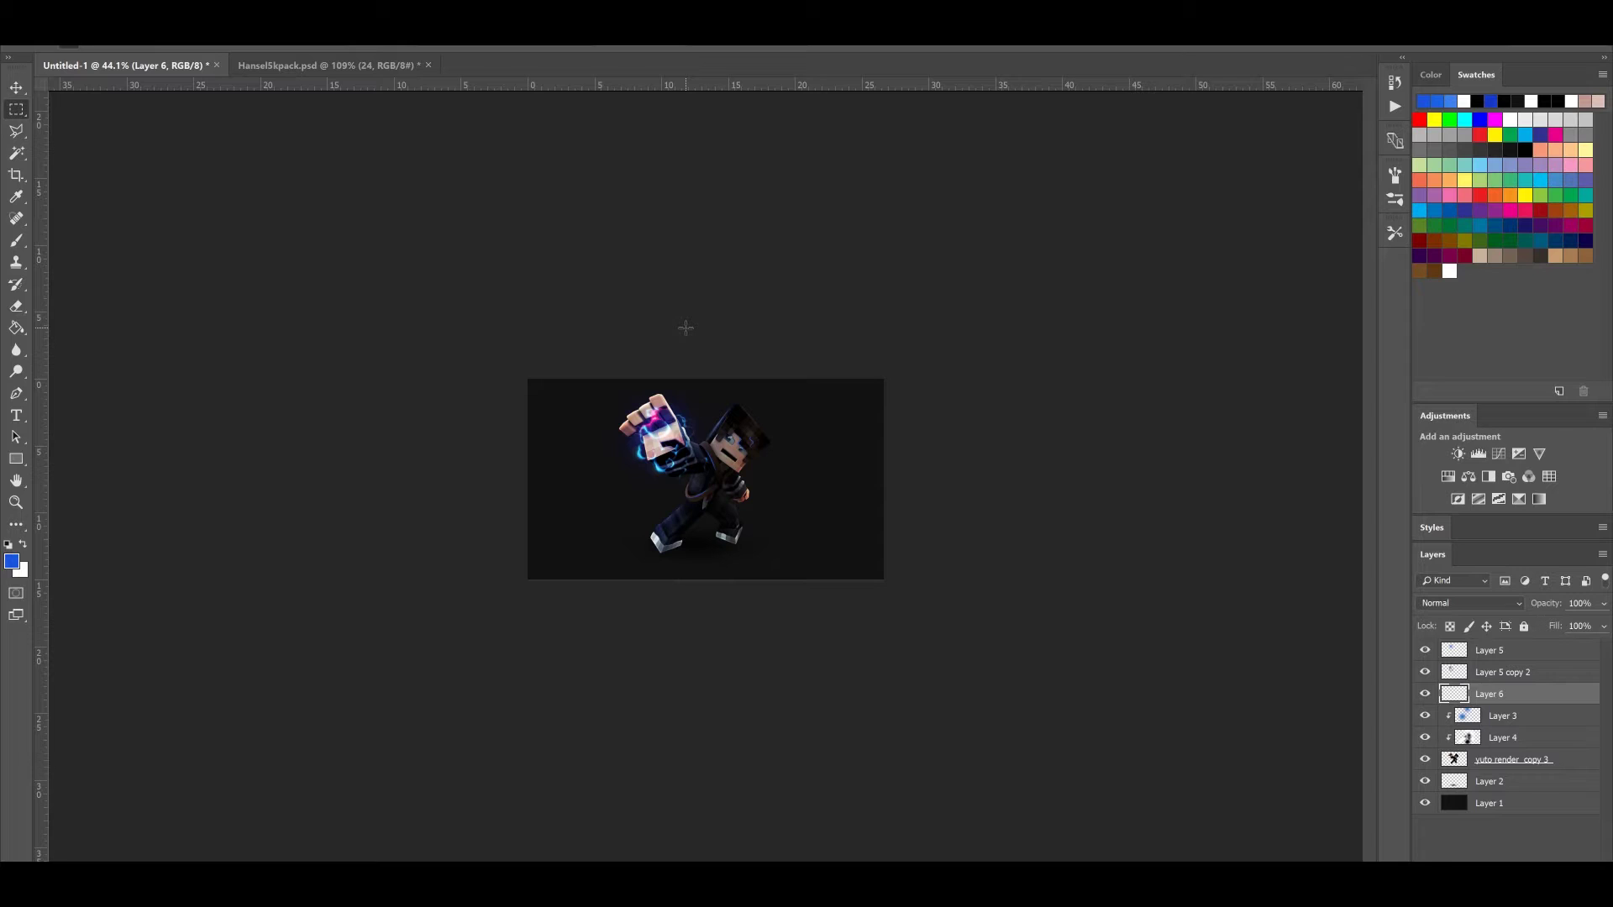
pyautogui.scroll(2, 687, 332)
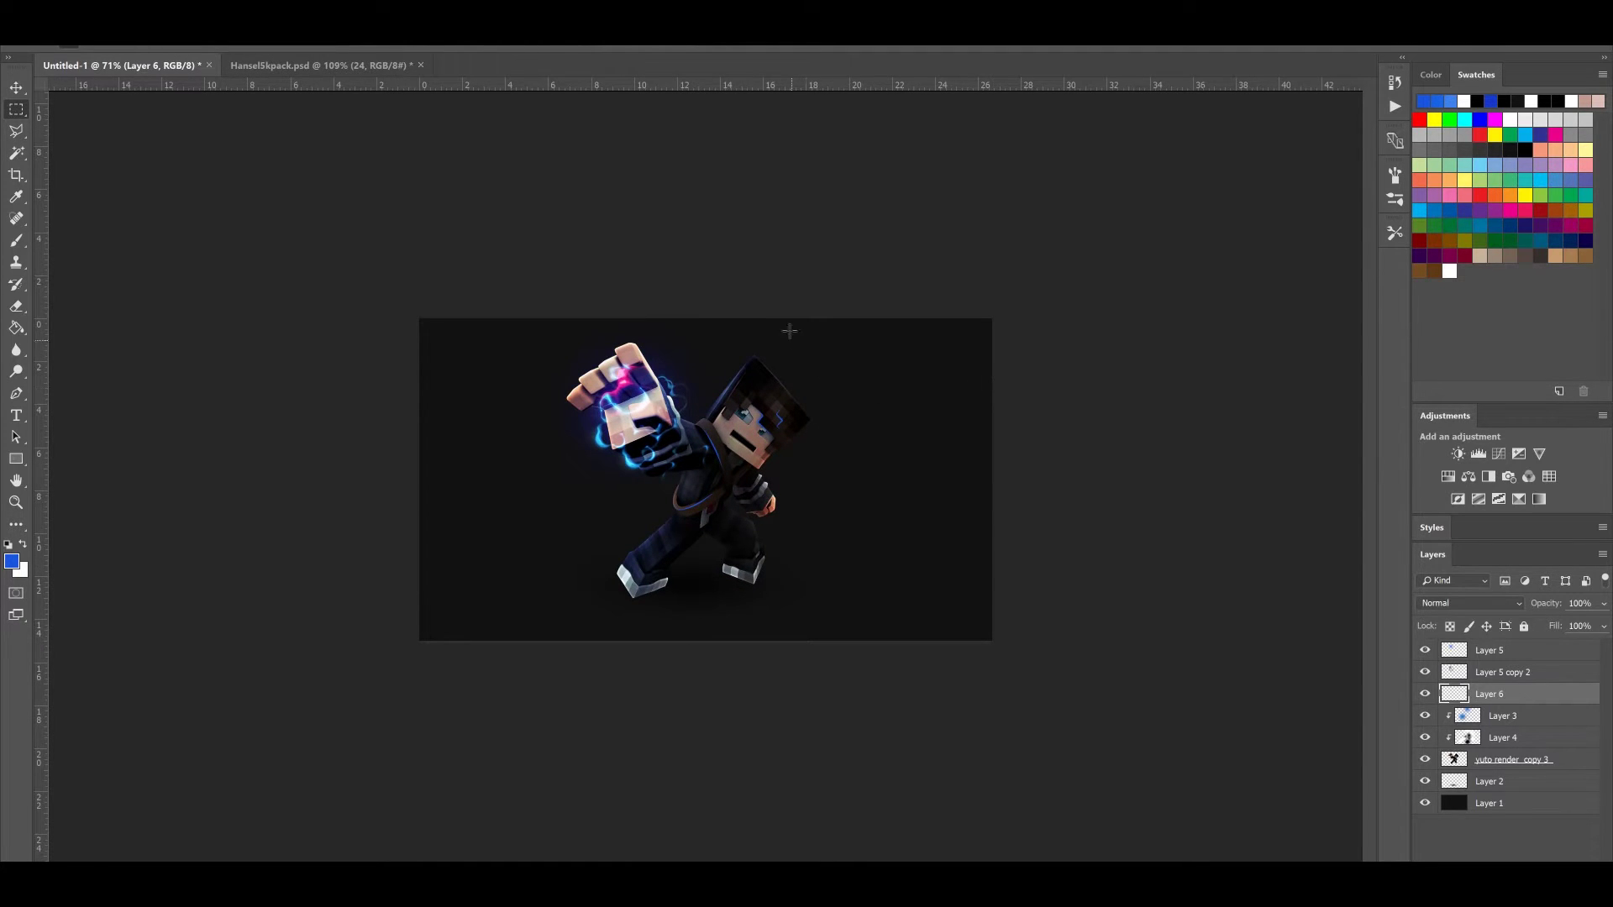
pyautogui.scroll(5, 770, 406)
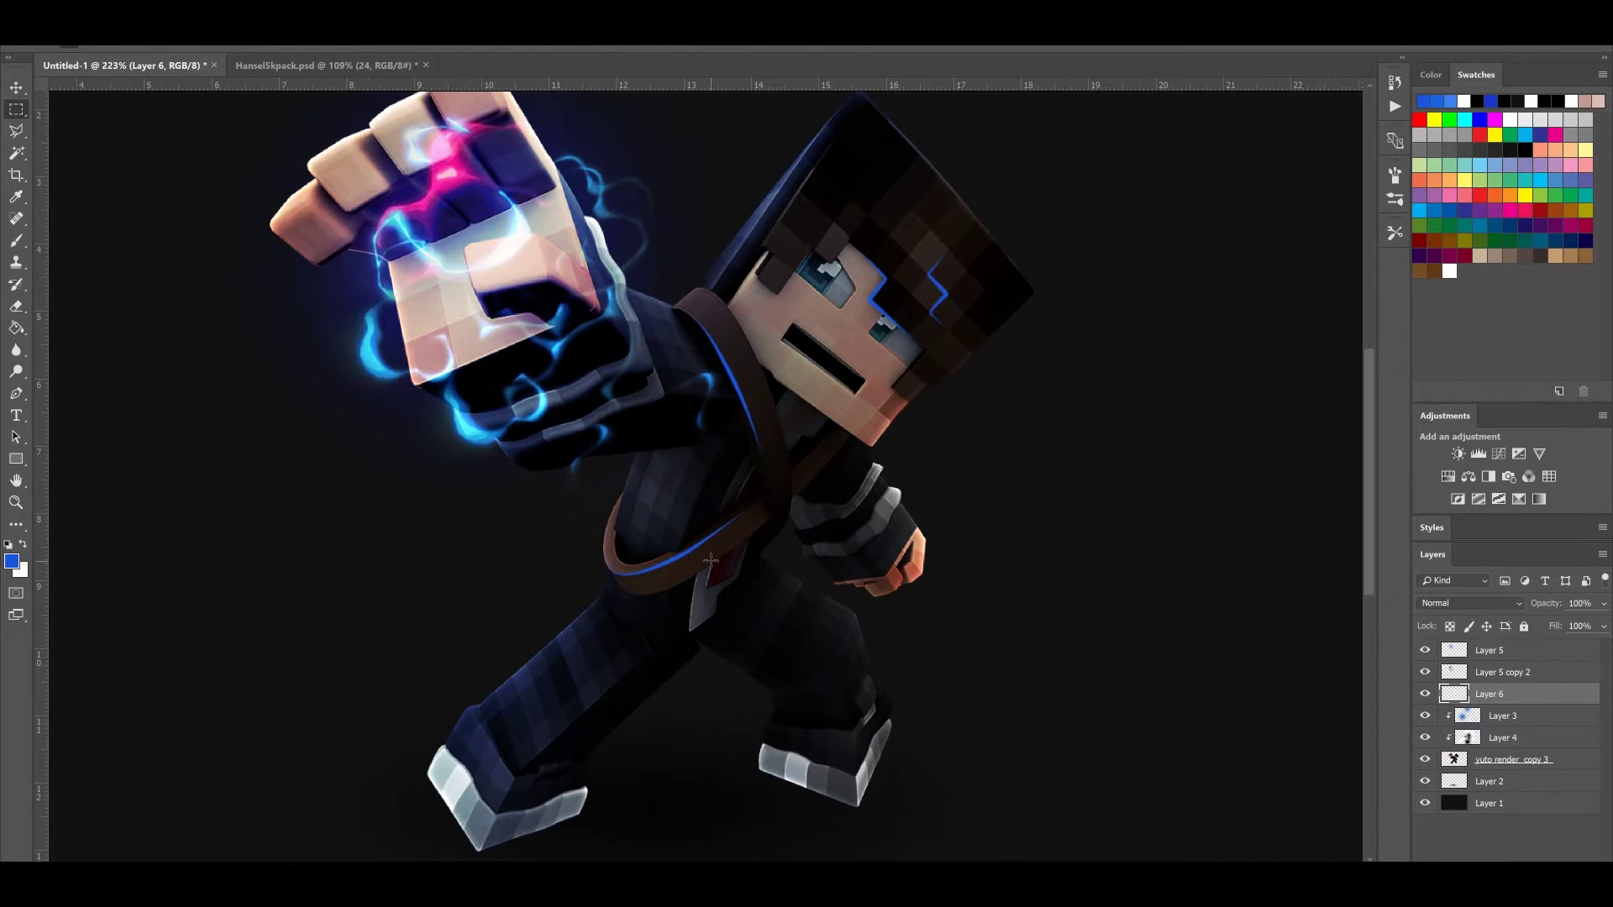
pyautogui.scroll(-3, 550, 702)
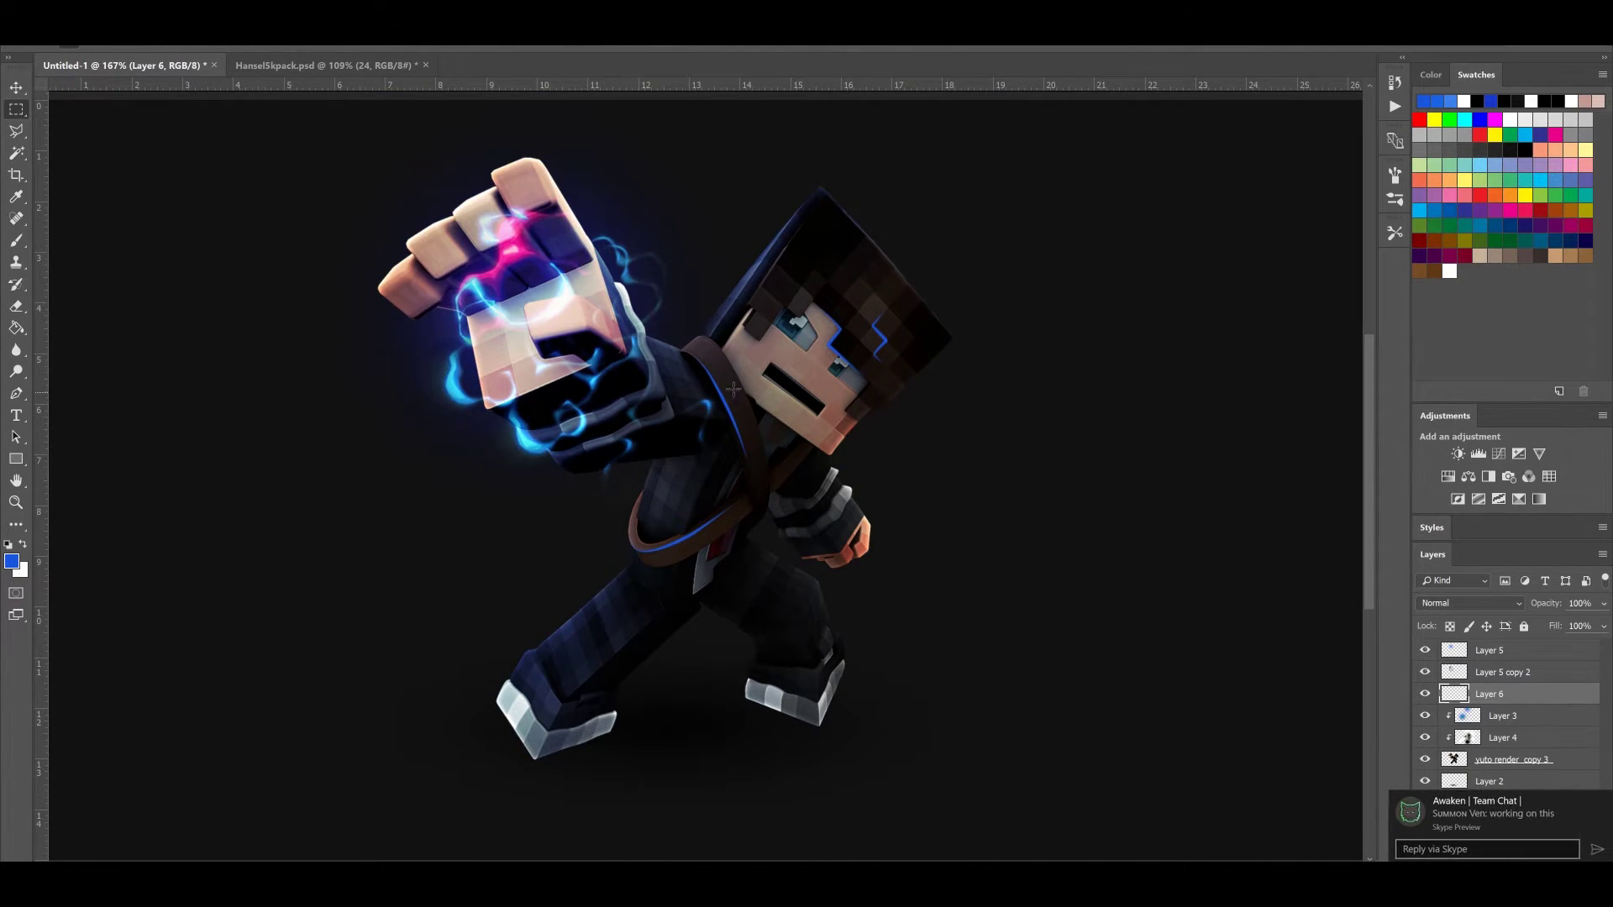
pyautogui.scroll(3, 774, 366)
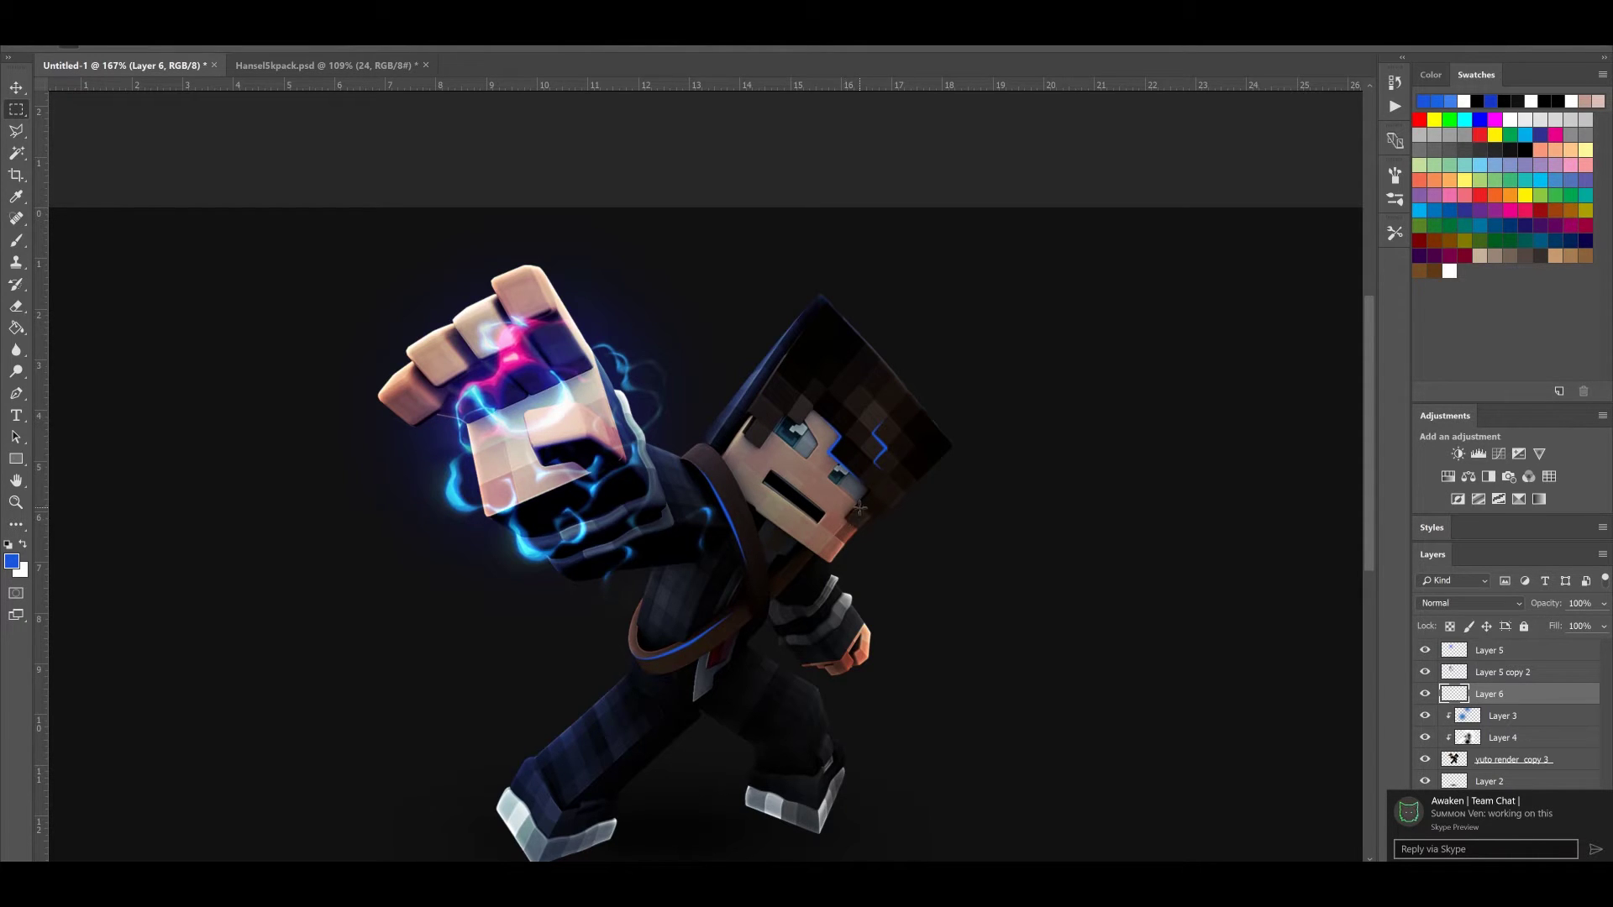
# Trace a three-point Pen path around the lower hair block at the face's edge and stroke it in blue on Layer 6
pyautogui.scroll(6, 895, 537)
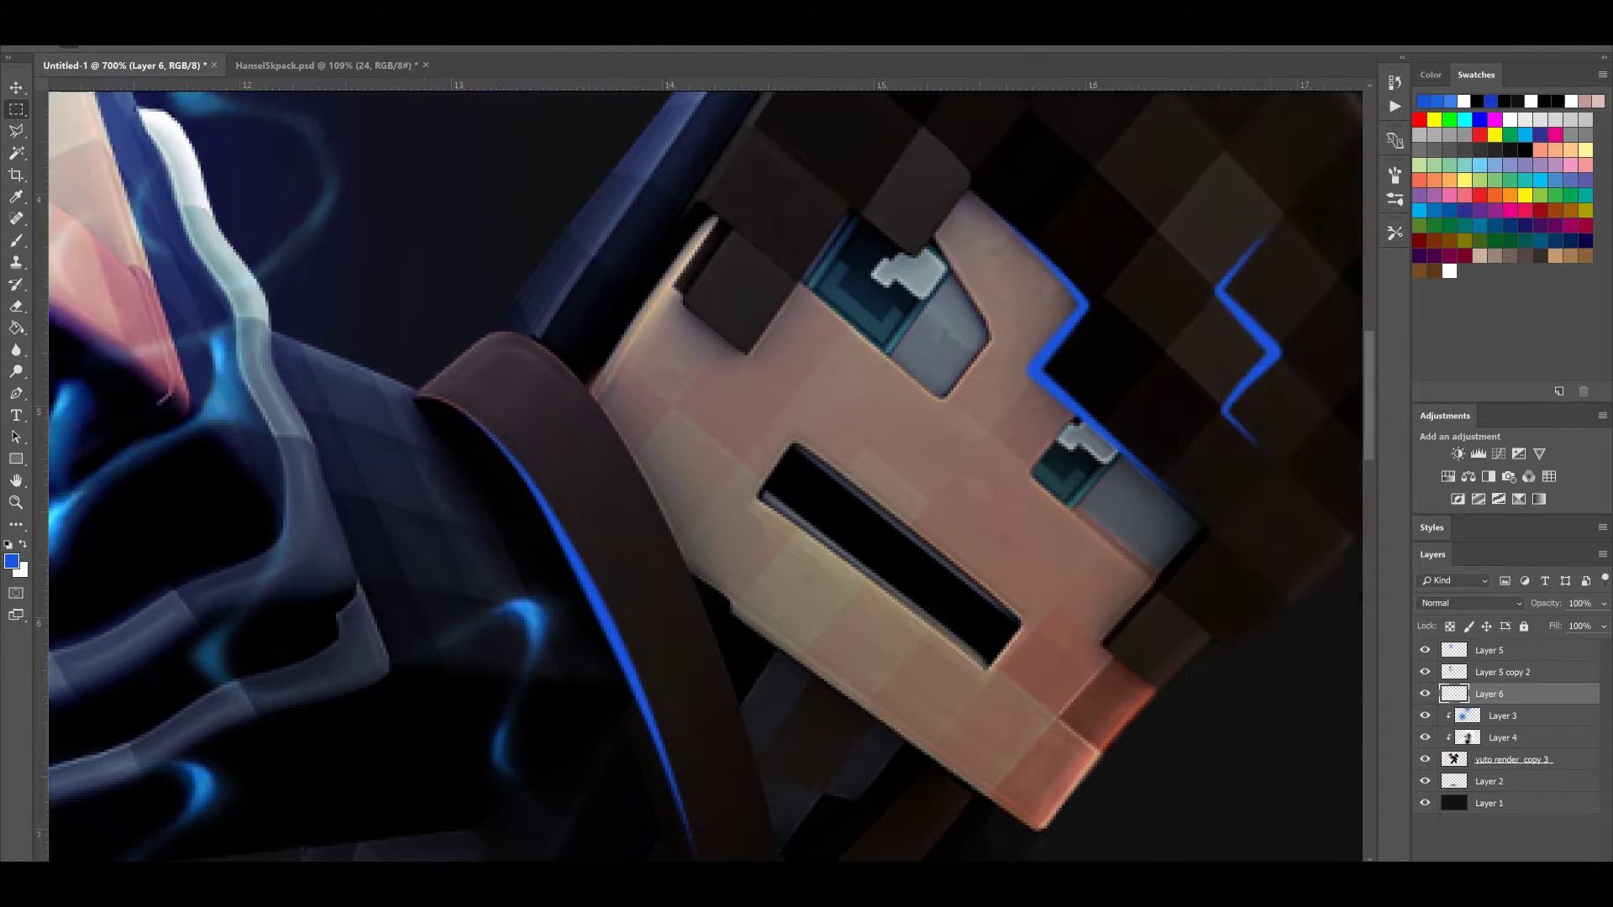
pyautogui.scroll(1, 509, 376)
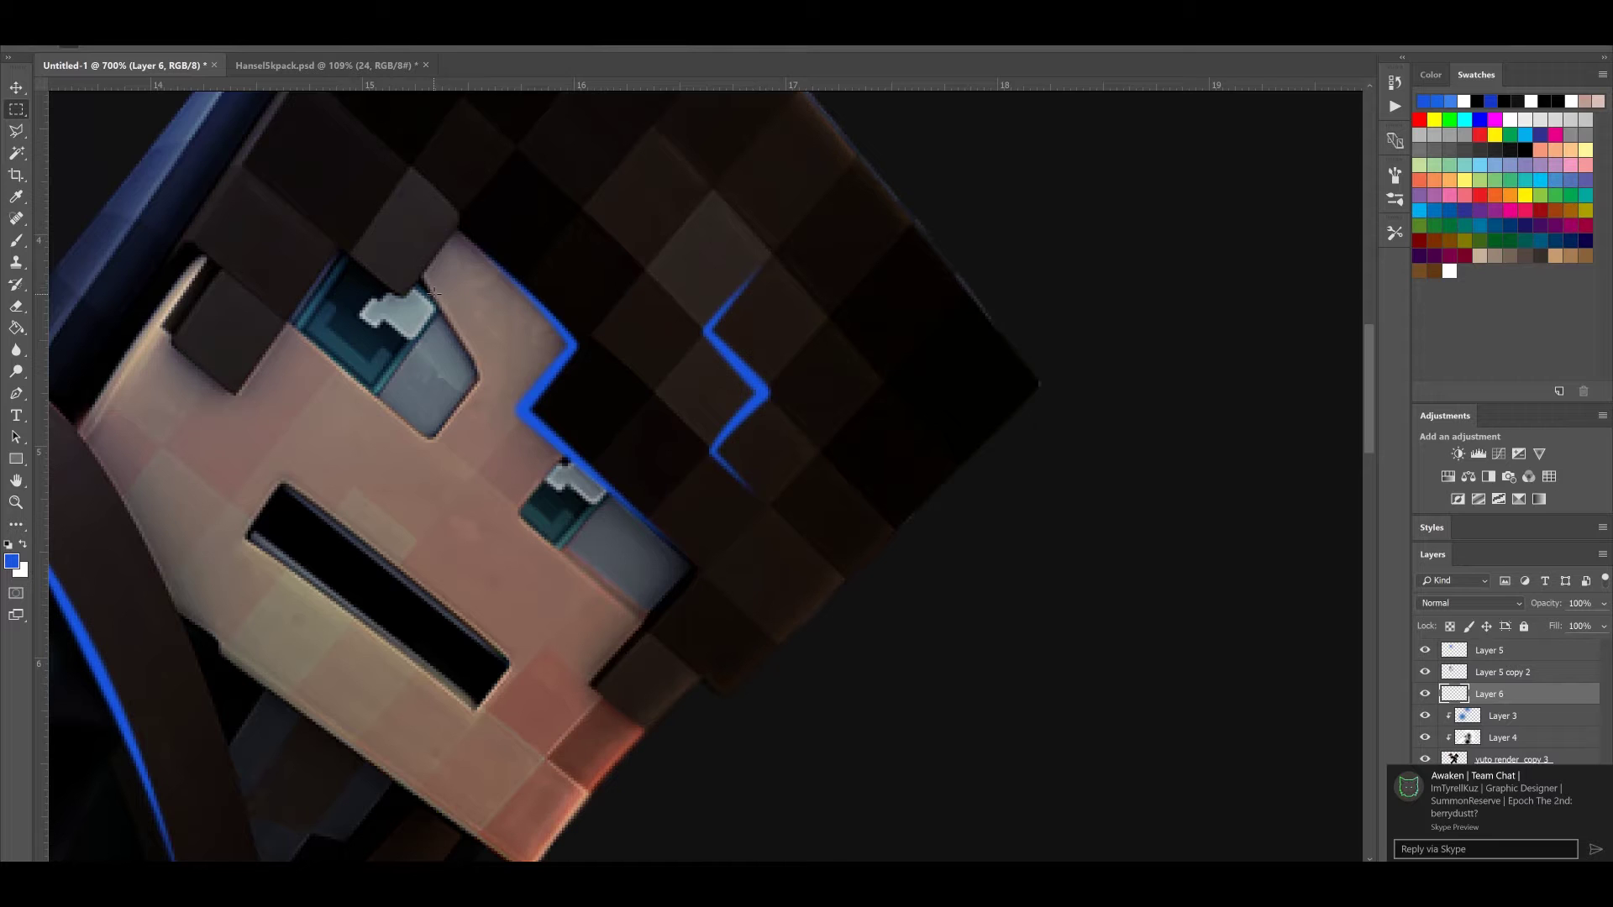
pyautogui.press('p')
pyautogui.scroll(1, 717, 668)
pyautogui.click(704, 581)
pyautogui.click(587, 707)
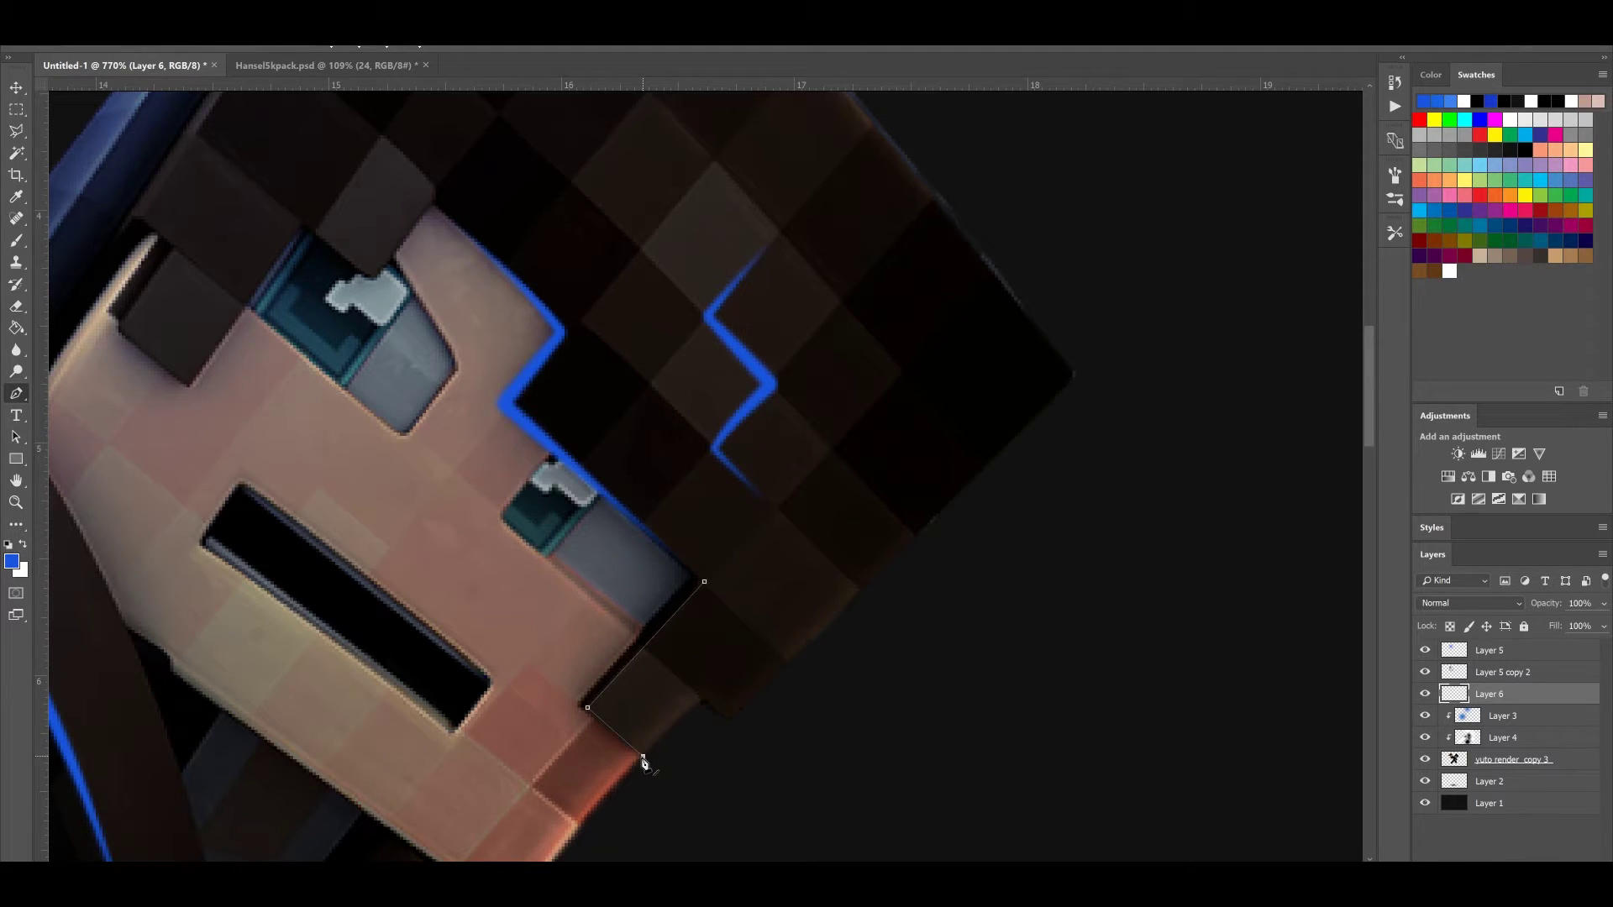
pyautogui.rightClick(638, 659)
pyautogui.click(672, 480)
pyautogui.click(914, 305)
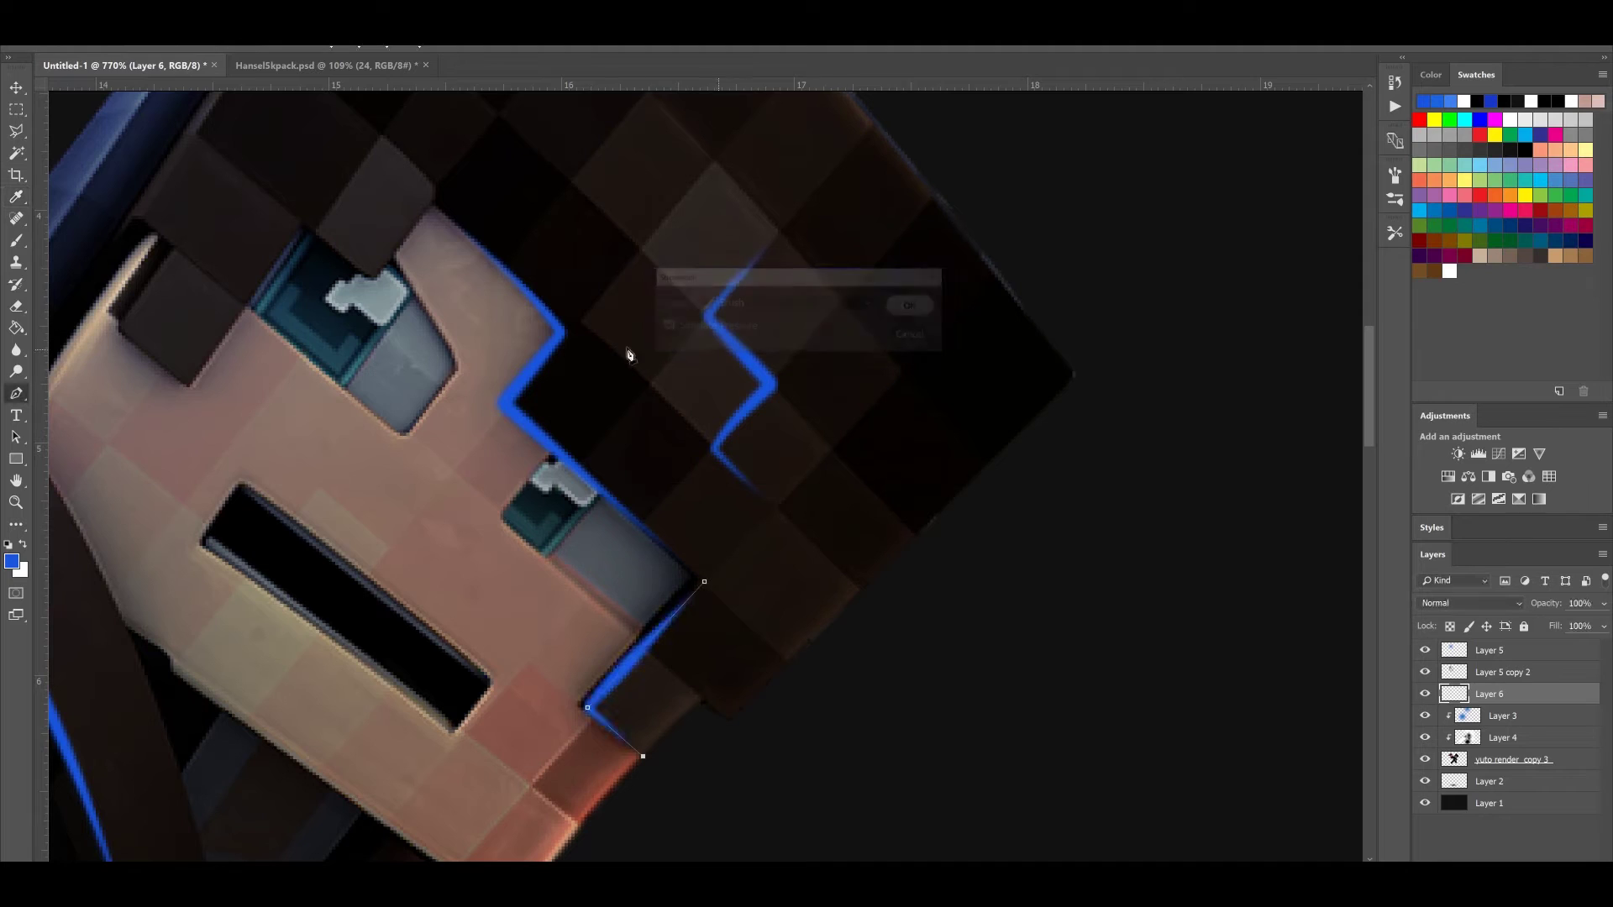
# Erase the blue stroke around the lower hair block at the face's edge on Layer 6
pyautogui.click(16, 109)
pyautogui.scroll(-6, 711, 481)
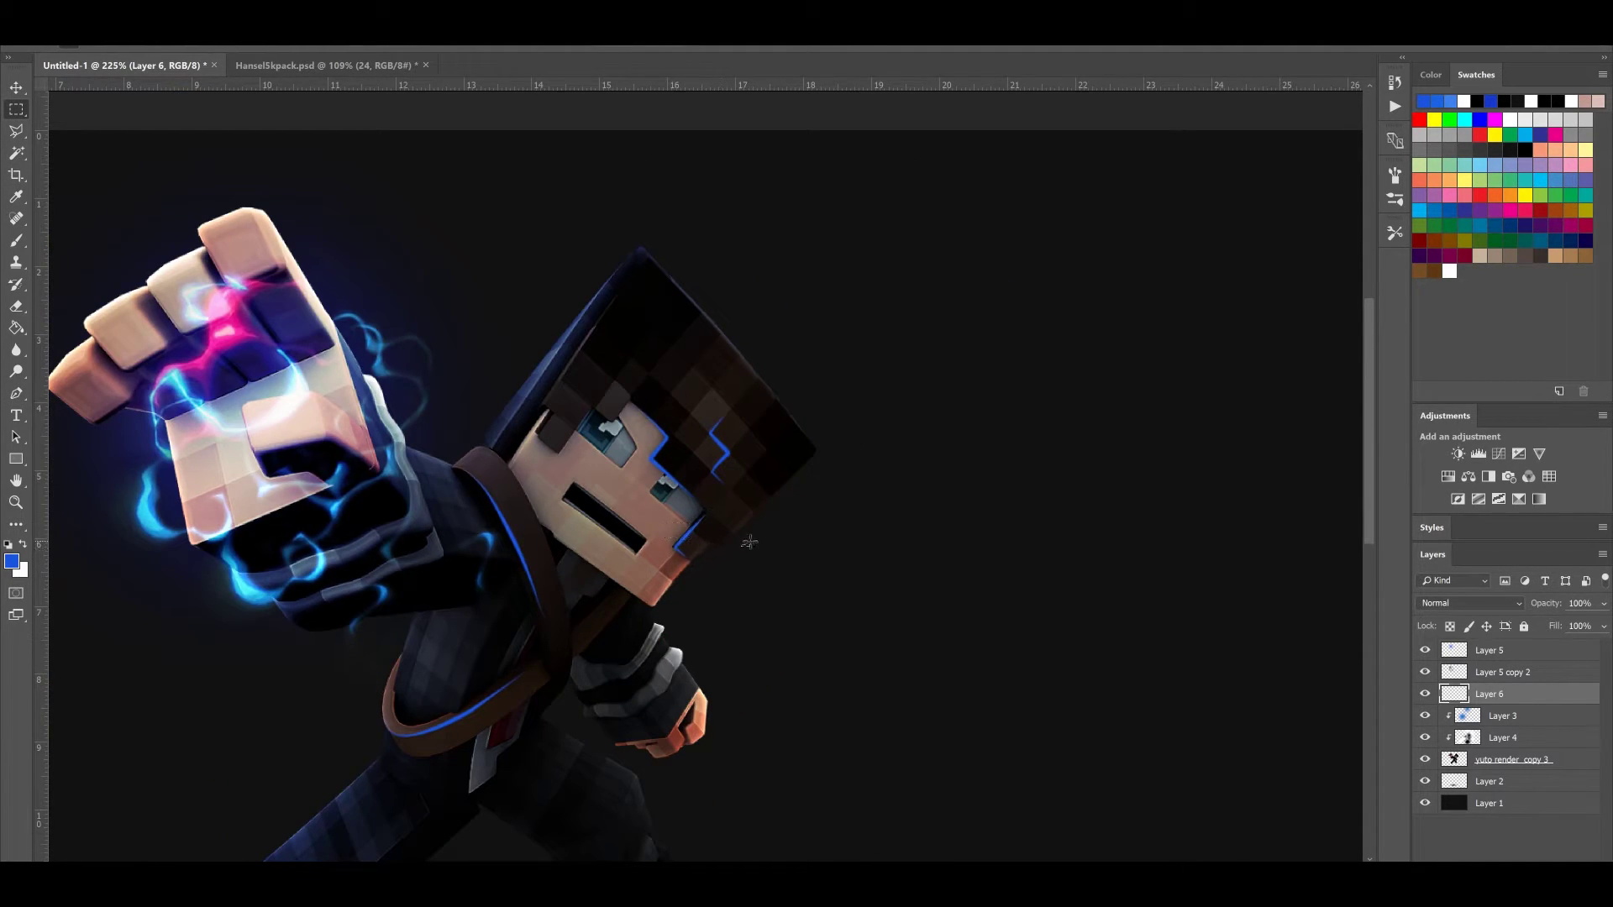
pyautogui.scroll(-3, 873, 537)
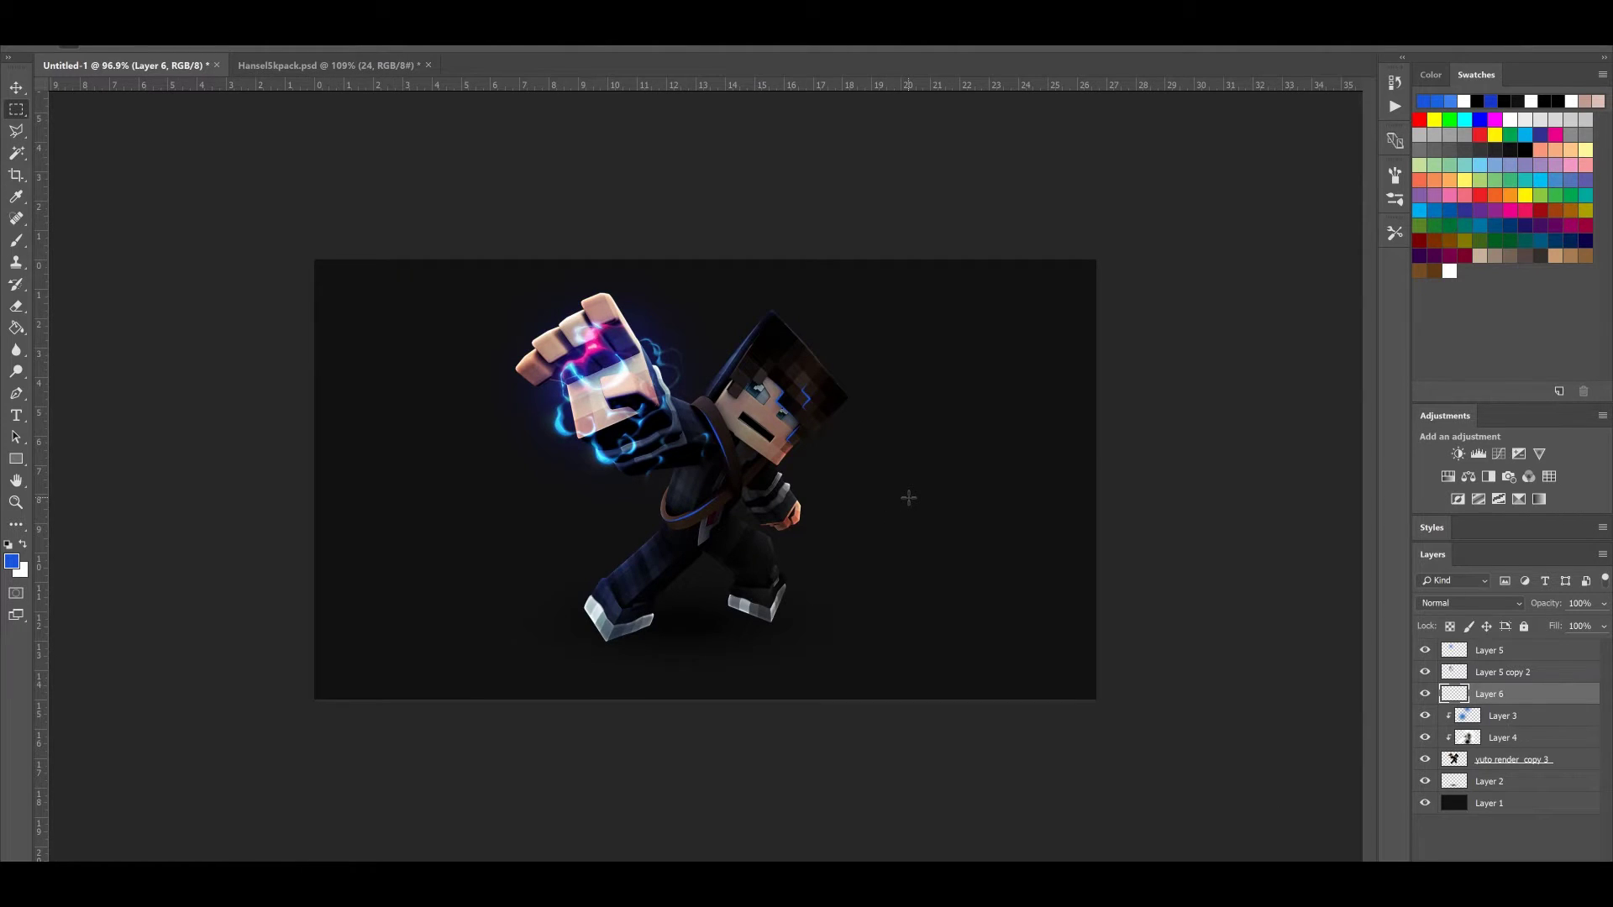
pyautogui.scroll(3, 710, 406)
pyautogui.press('e')
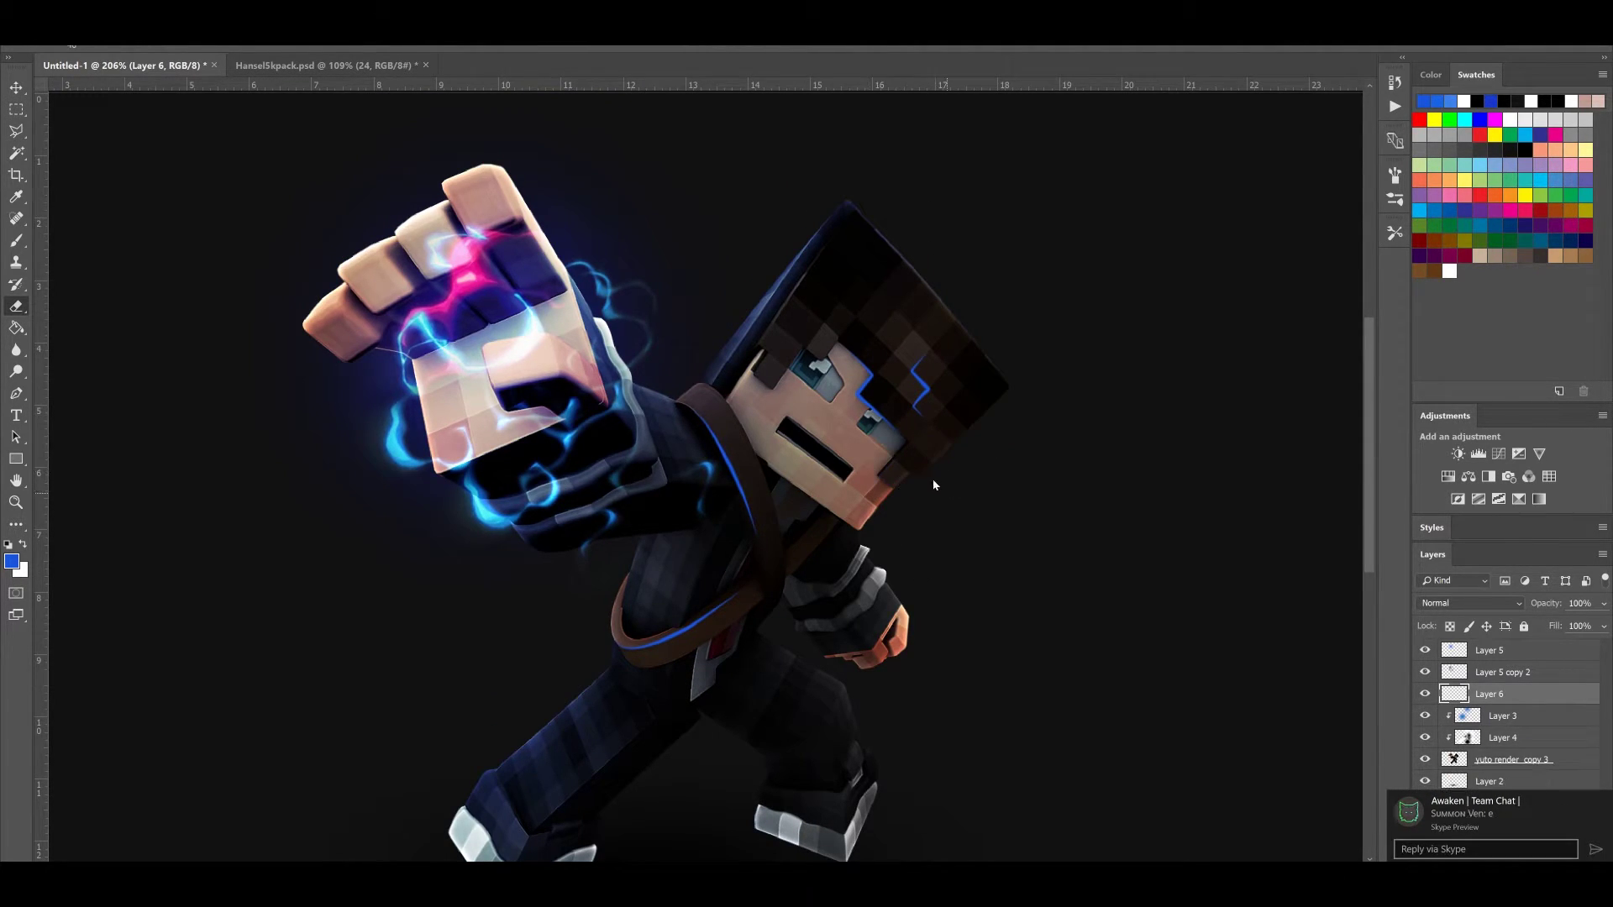
pyautogui.click(12, 245)
pyautogui.click(17, 393)
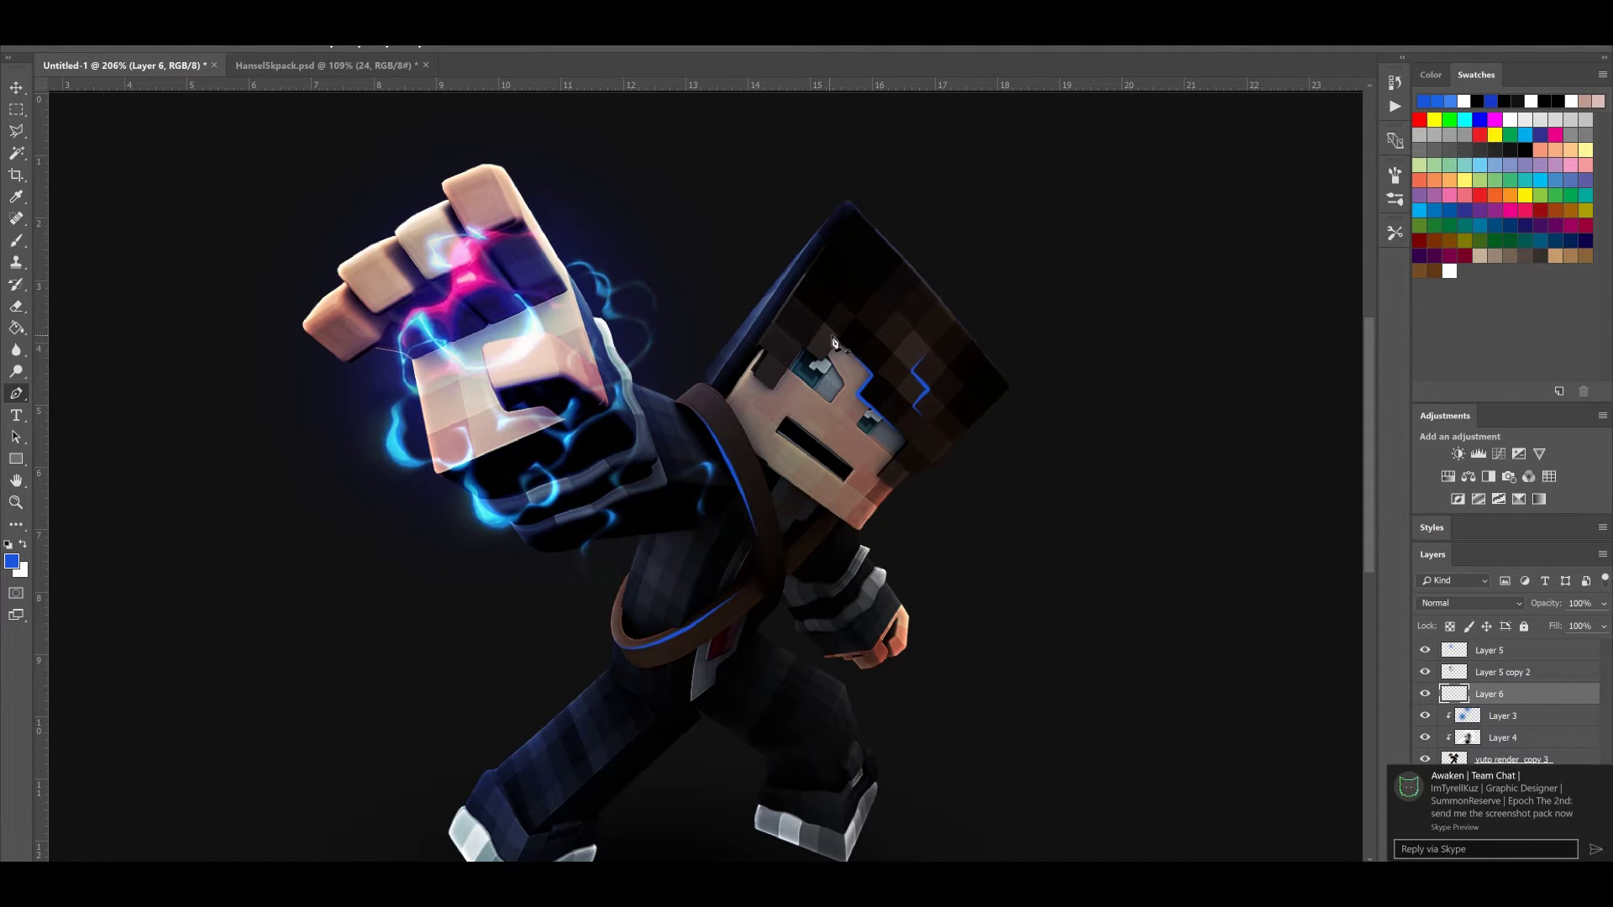
pyautogui.scroll(-6, 712, 590)
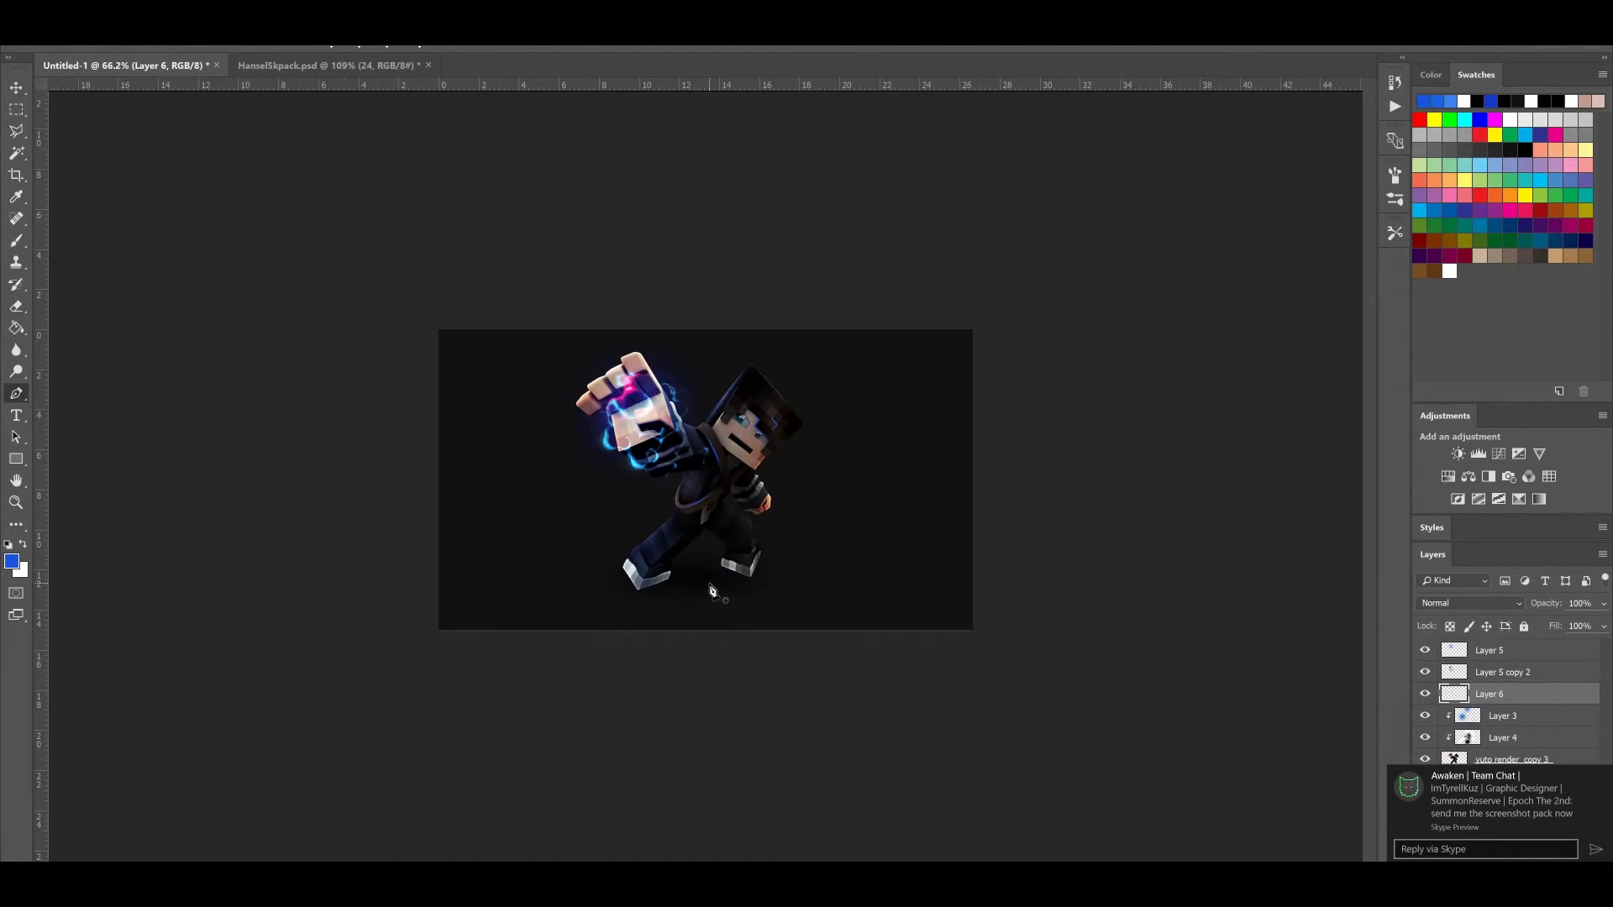
pyautogui.scroll(3, 798, 586)
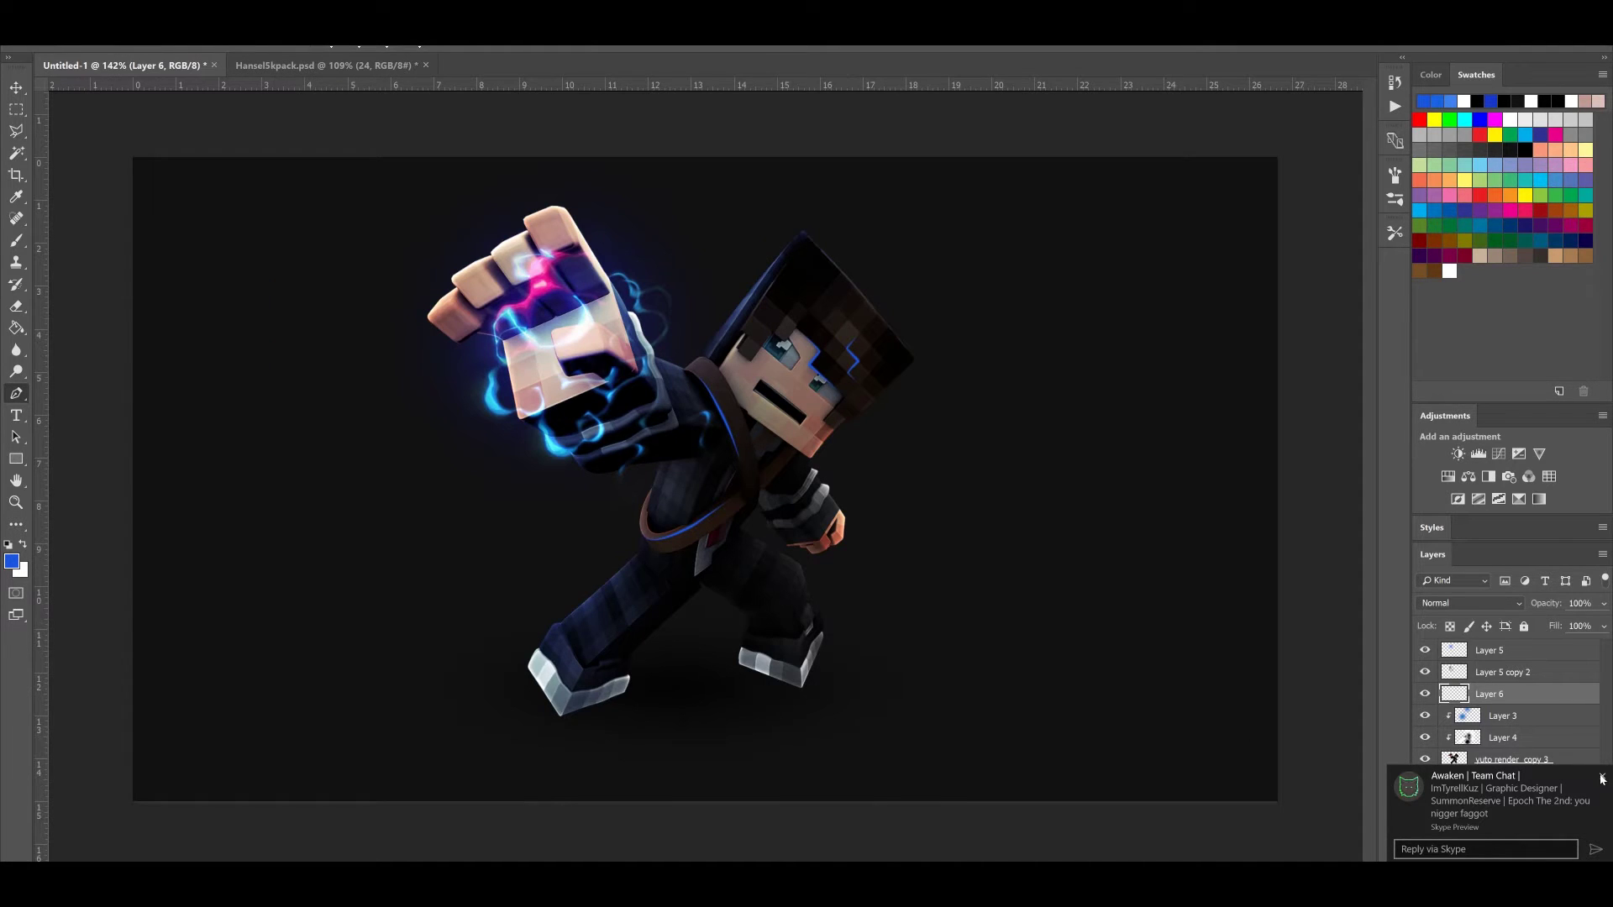
pyautogui.click(1601, 780)
# Shift the hue of Layer 6's blue highlights slightly with a Hue/Saturation adjustment
pyautogui.click(21, 112)
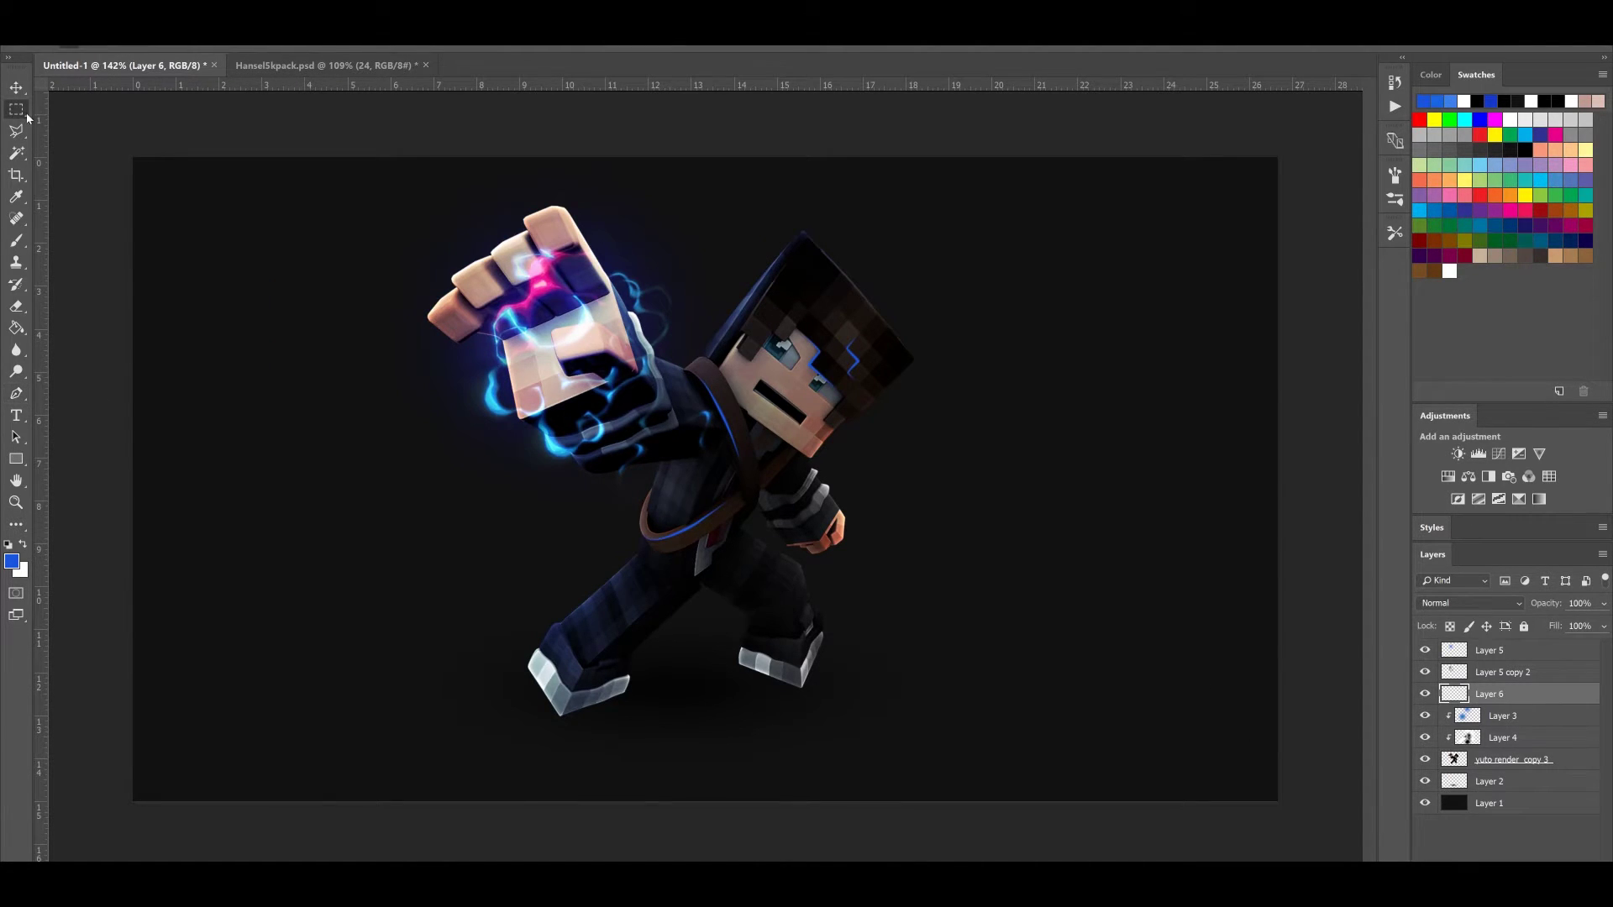
pyautogui.press('i')
pyautogui.hotkey('ctrl', 'u')
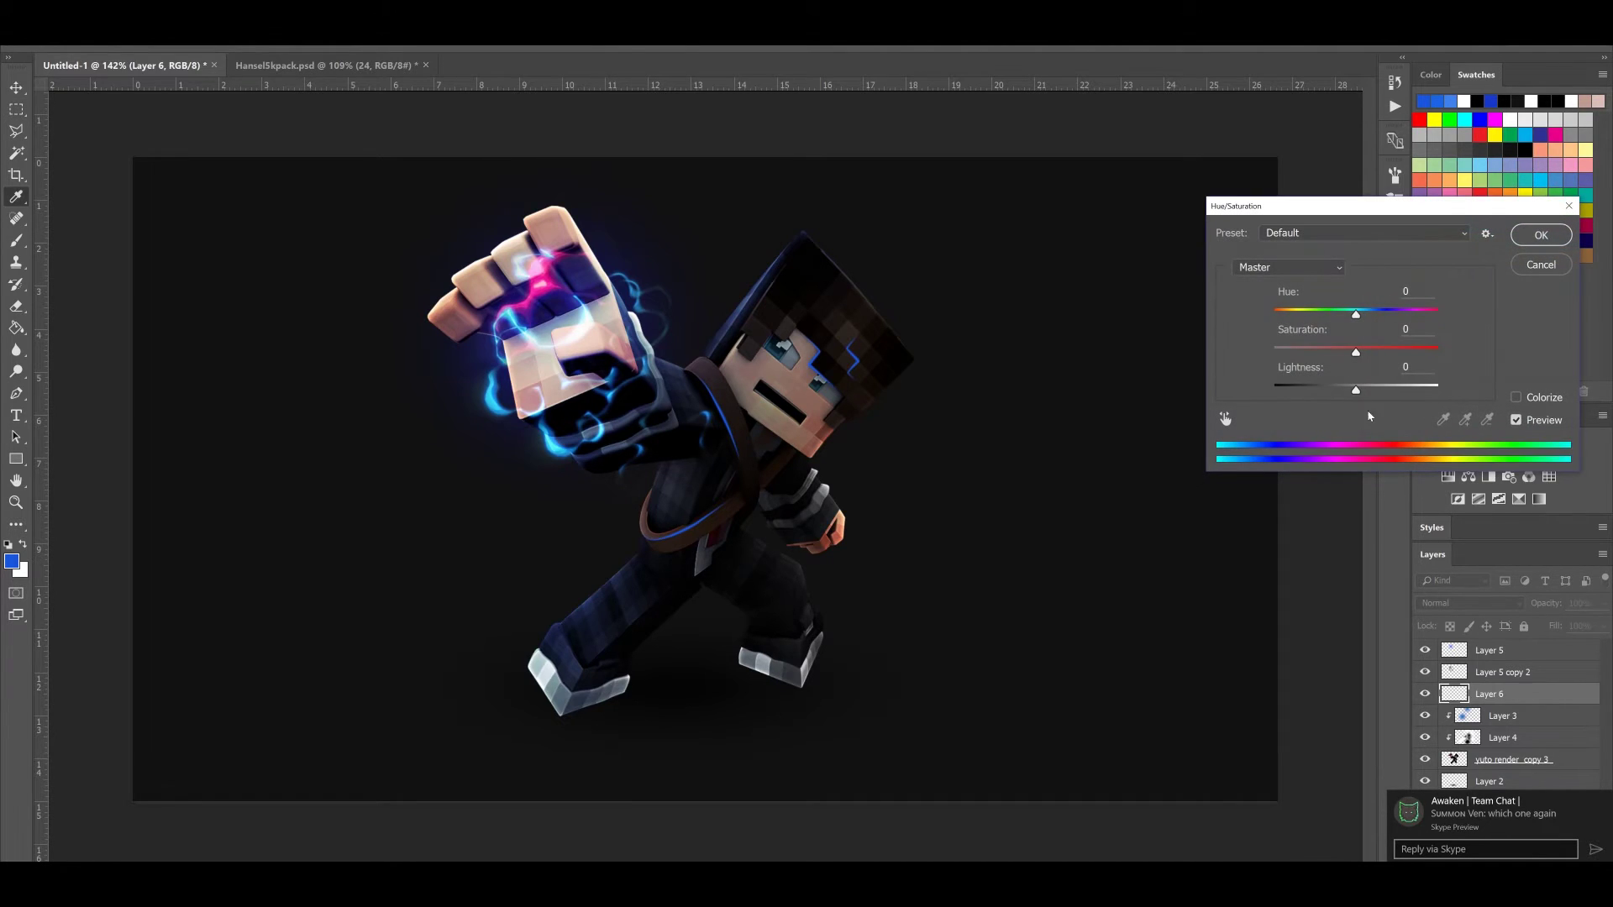
pyautogui.moveTo(1364, 316)
pyautogui.mouseDown()
pyautogui.moveTo(1388, 313)
pyautogui.moveTo(1351, 305)
pyautogui.mouseUp()
pyautogui.click(1548, 243)
# Inspect the character at different zoom levels, with and without Layer 6's blue highlights, and dismiss the chat notifications
pyautogui.scroll(2, 1149, 588)
pyautogui.scroll(1, 790, 214)
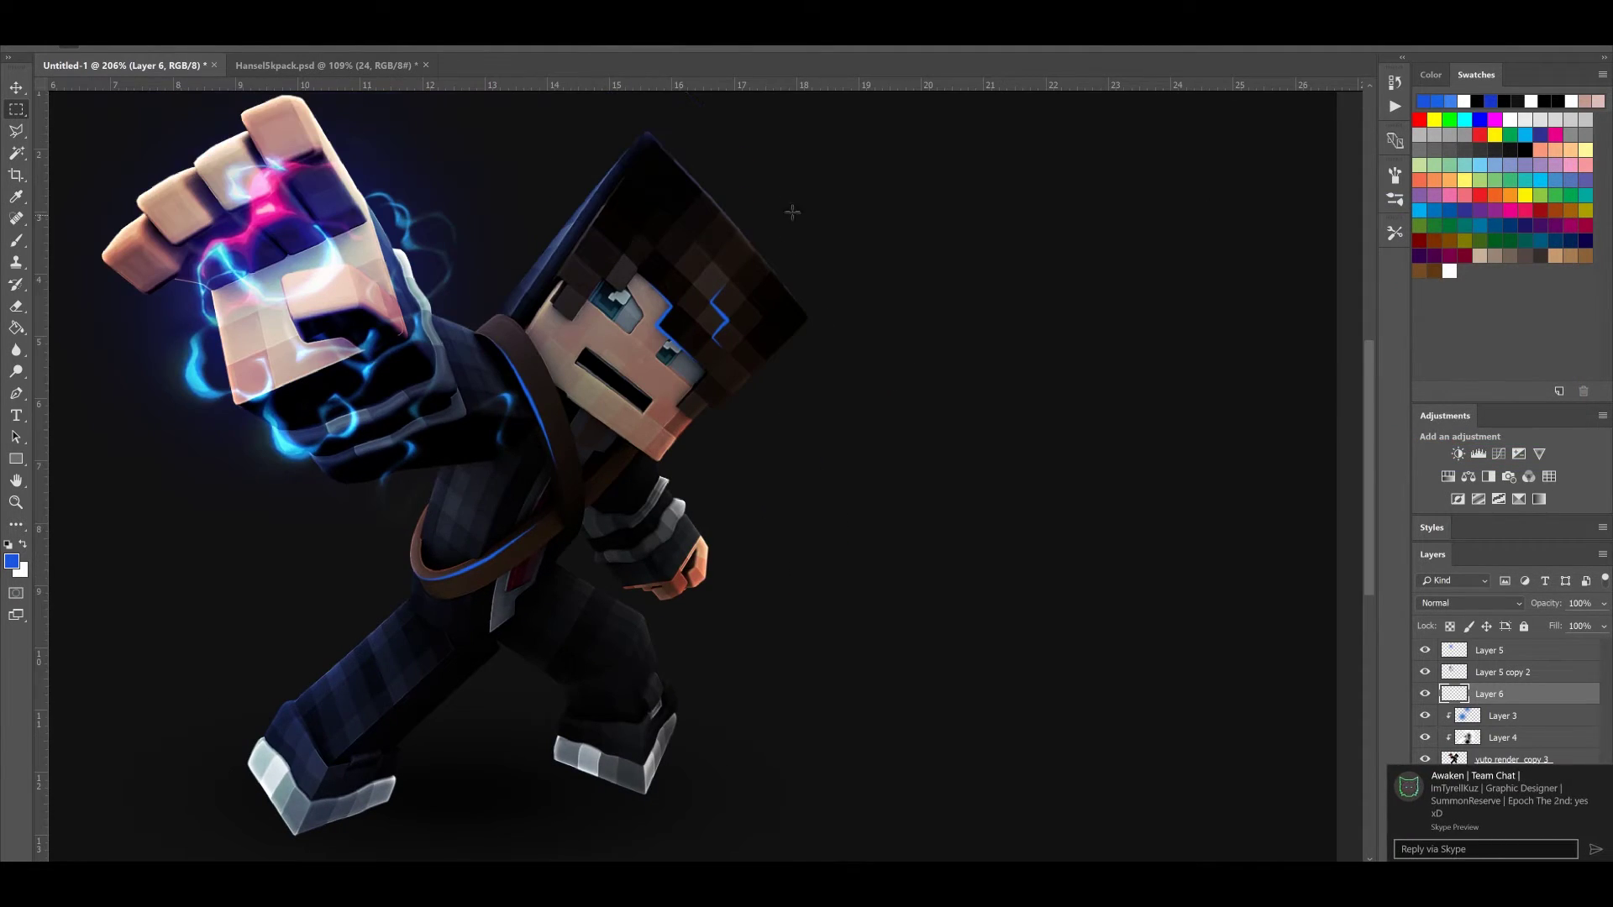
pyautogui.click(1603, 777)
pyautogui.scroll(-4, 626, 530)
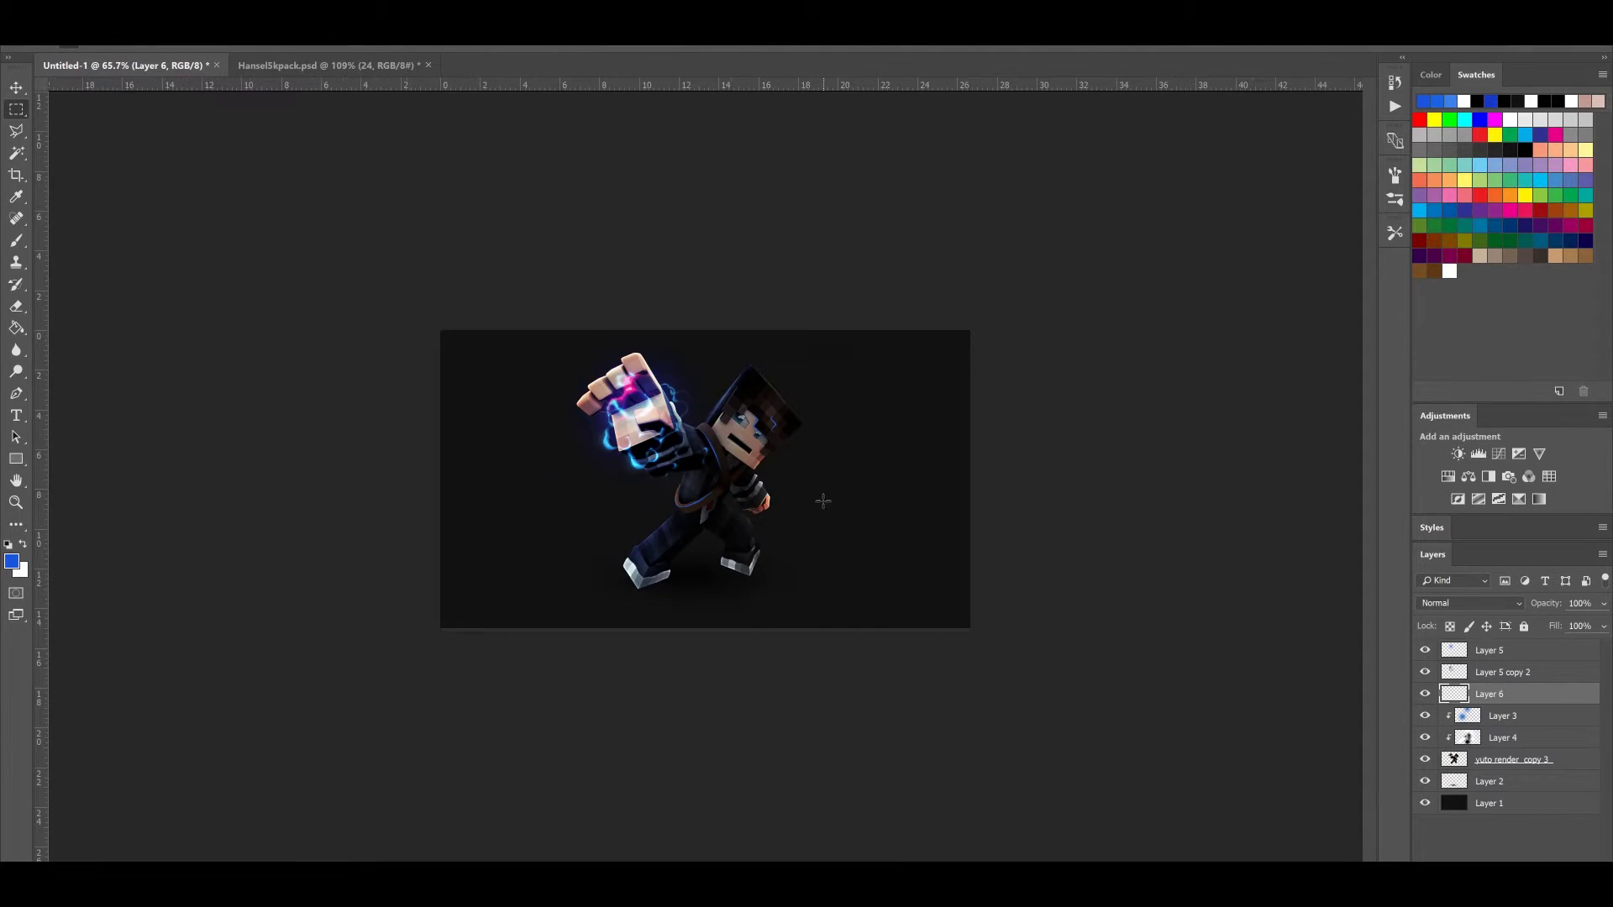
pyautogui.scroll(3, 742, 481)
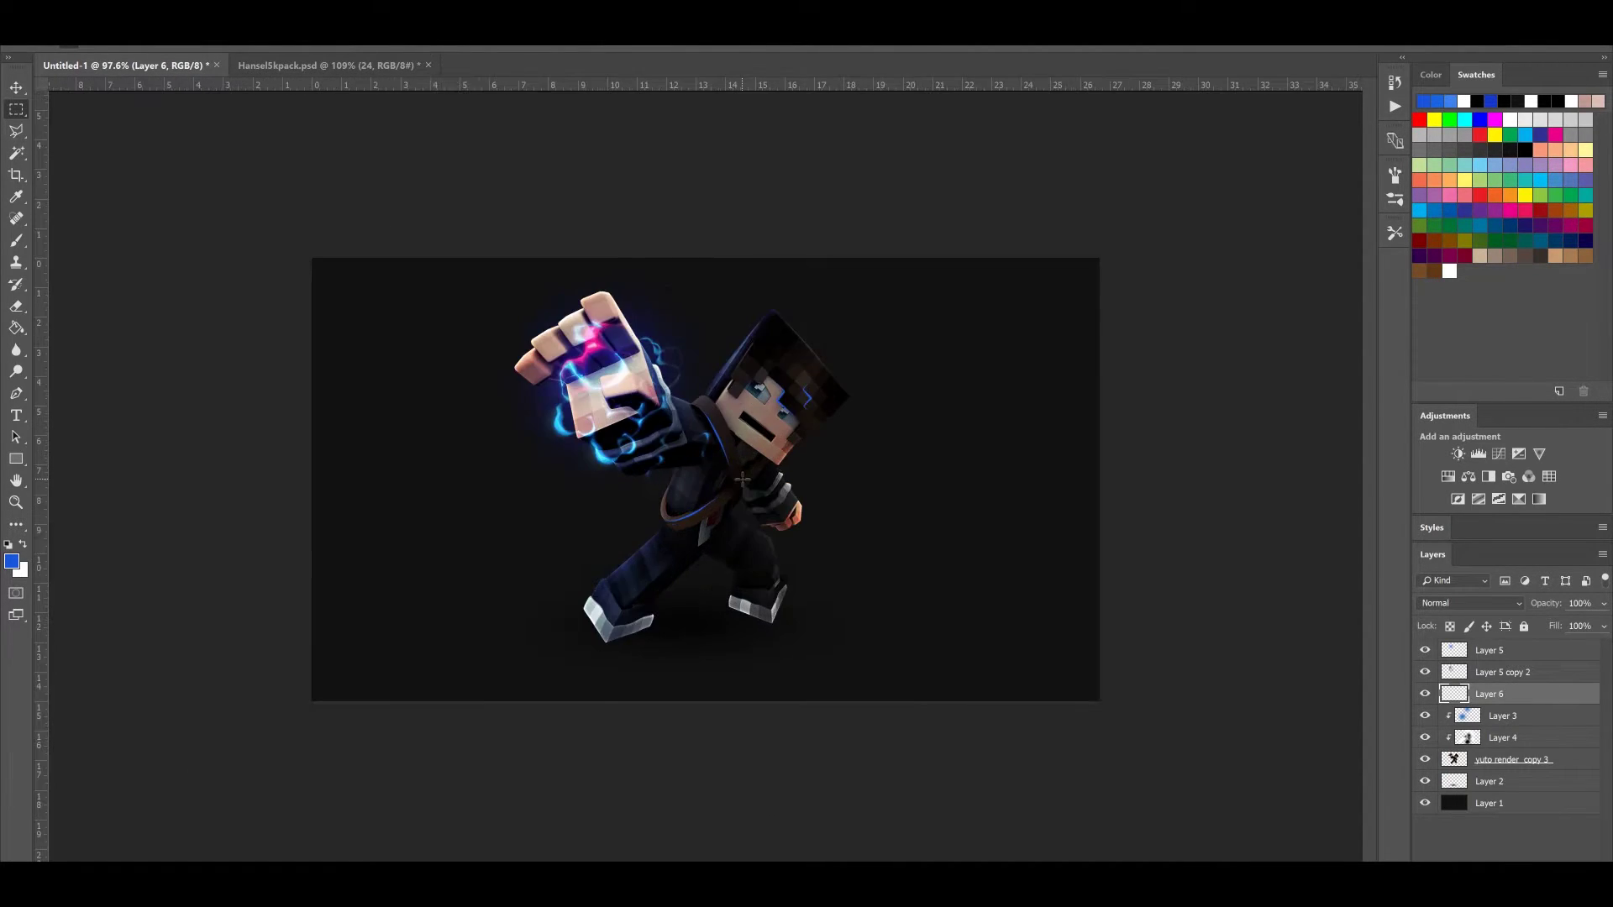
pyautogui.scroll(2, 742, 480)
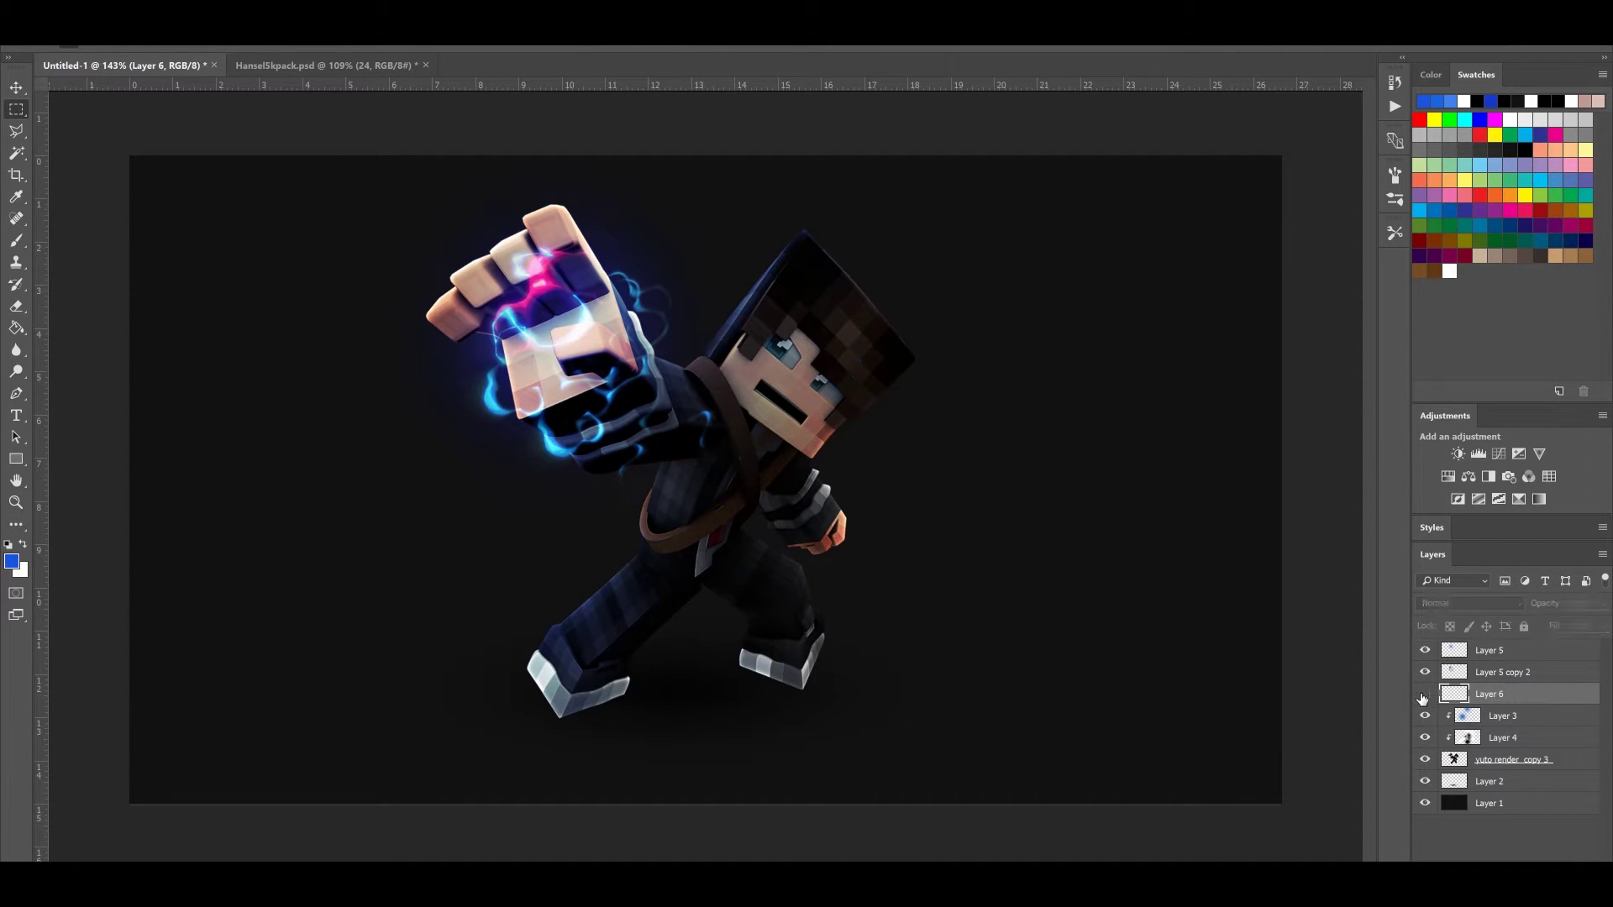
pyautogui.scroll(4, 705, 487)
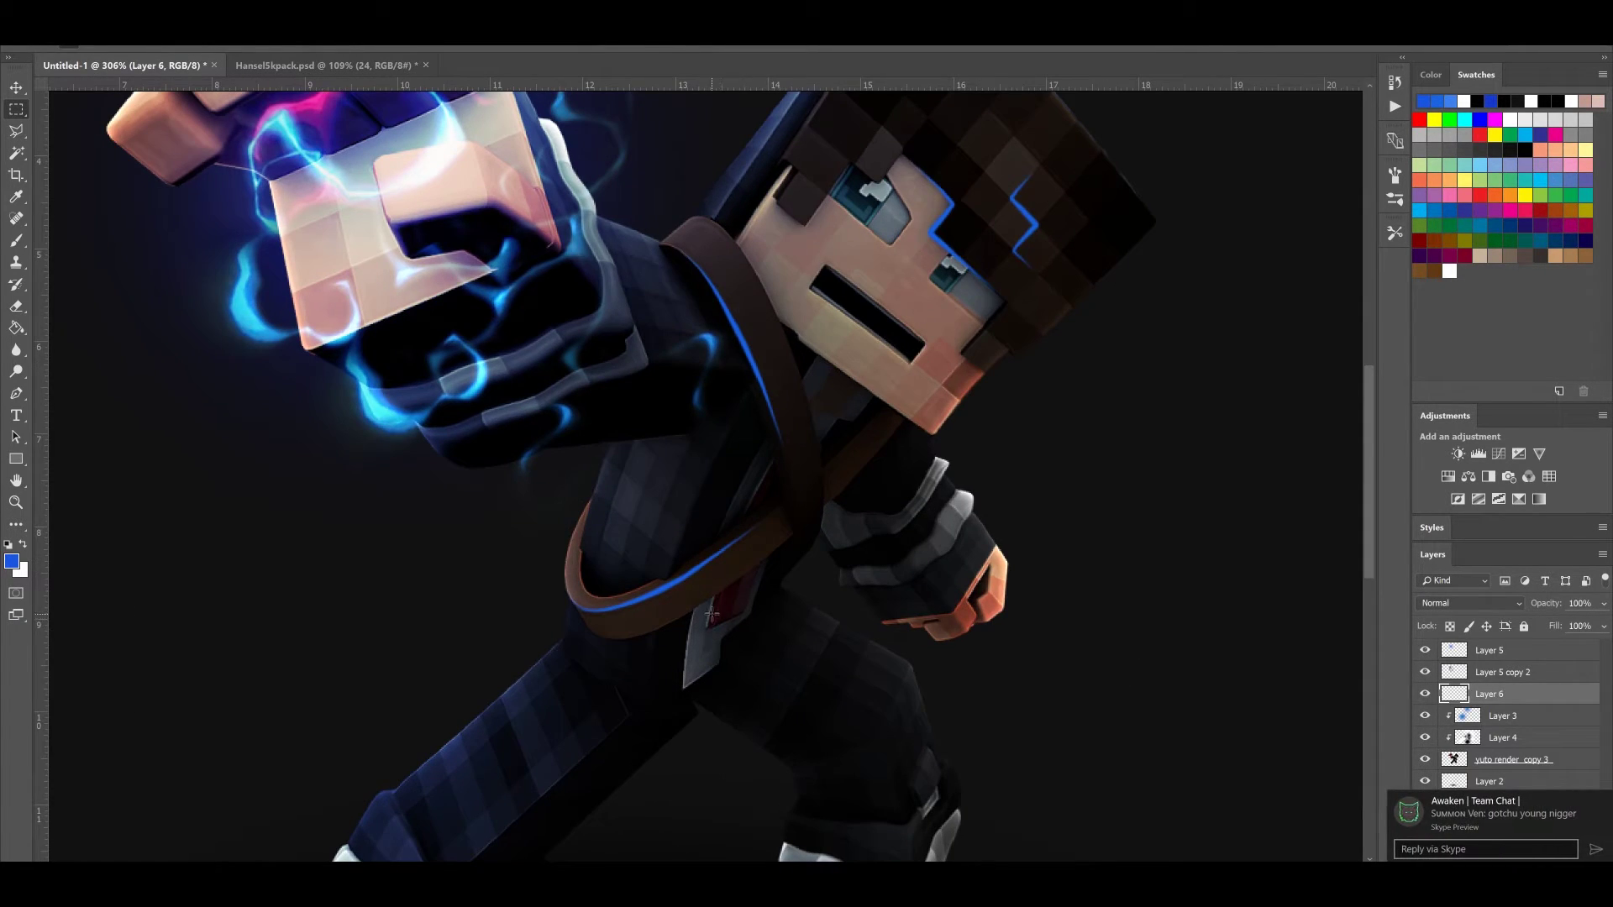
pyautogui.scroll(-1, 774, 691)
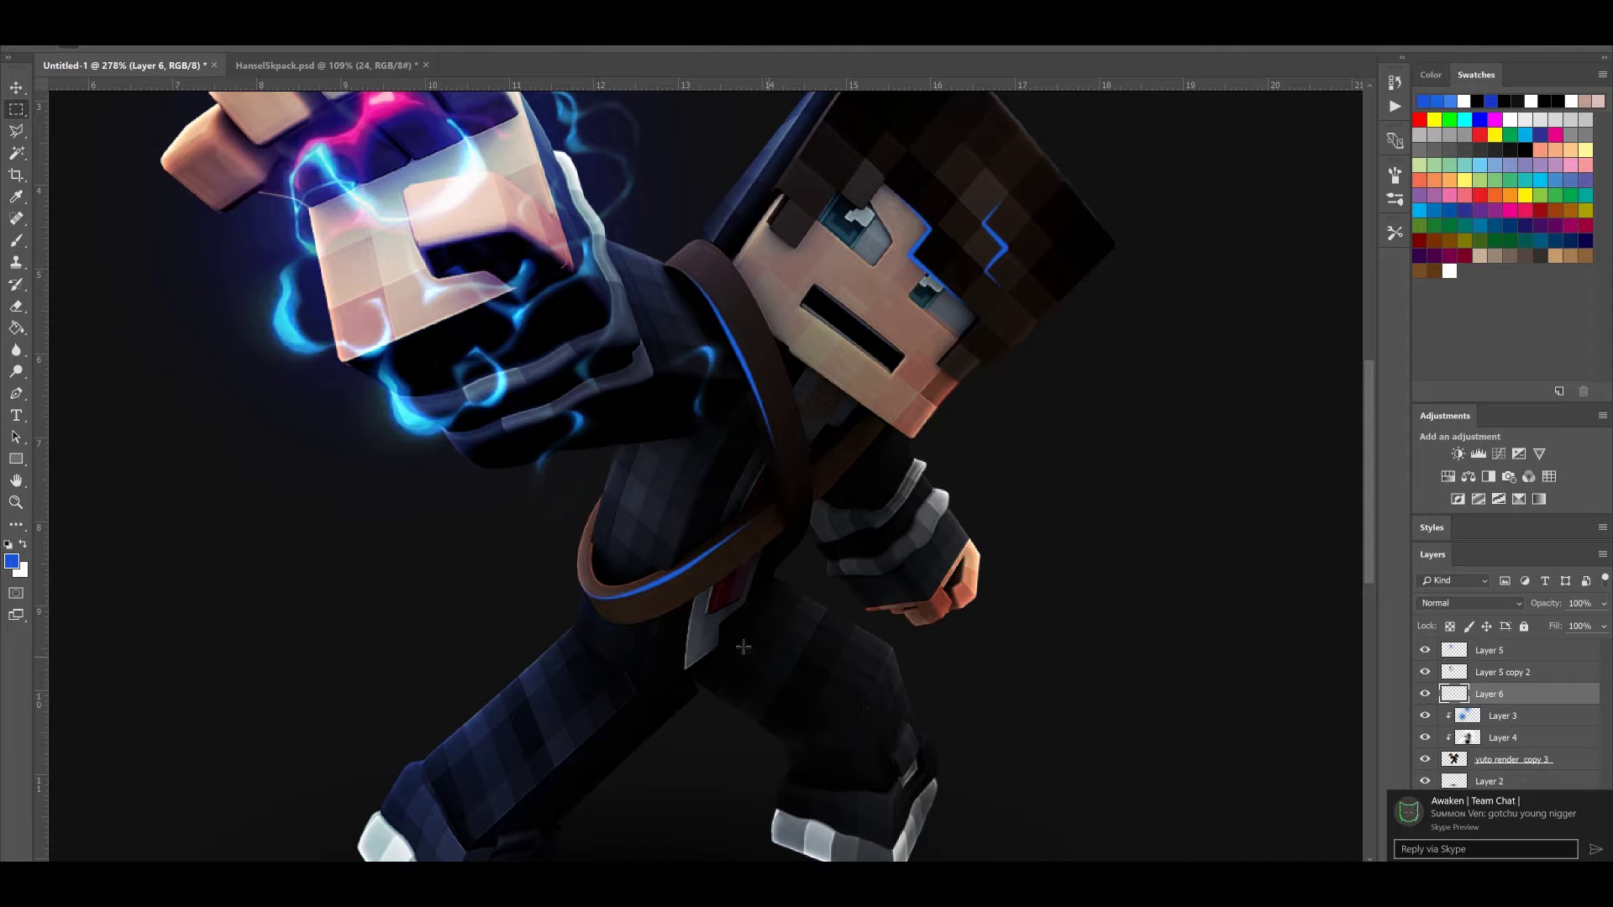
pyautogui.scroll(-2, 819, 711)
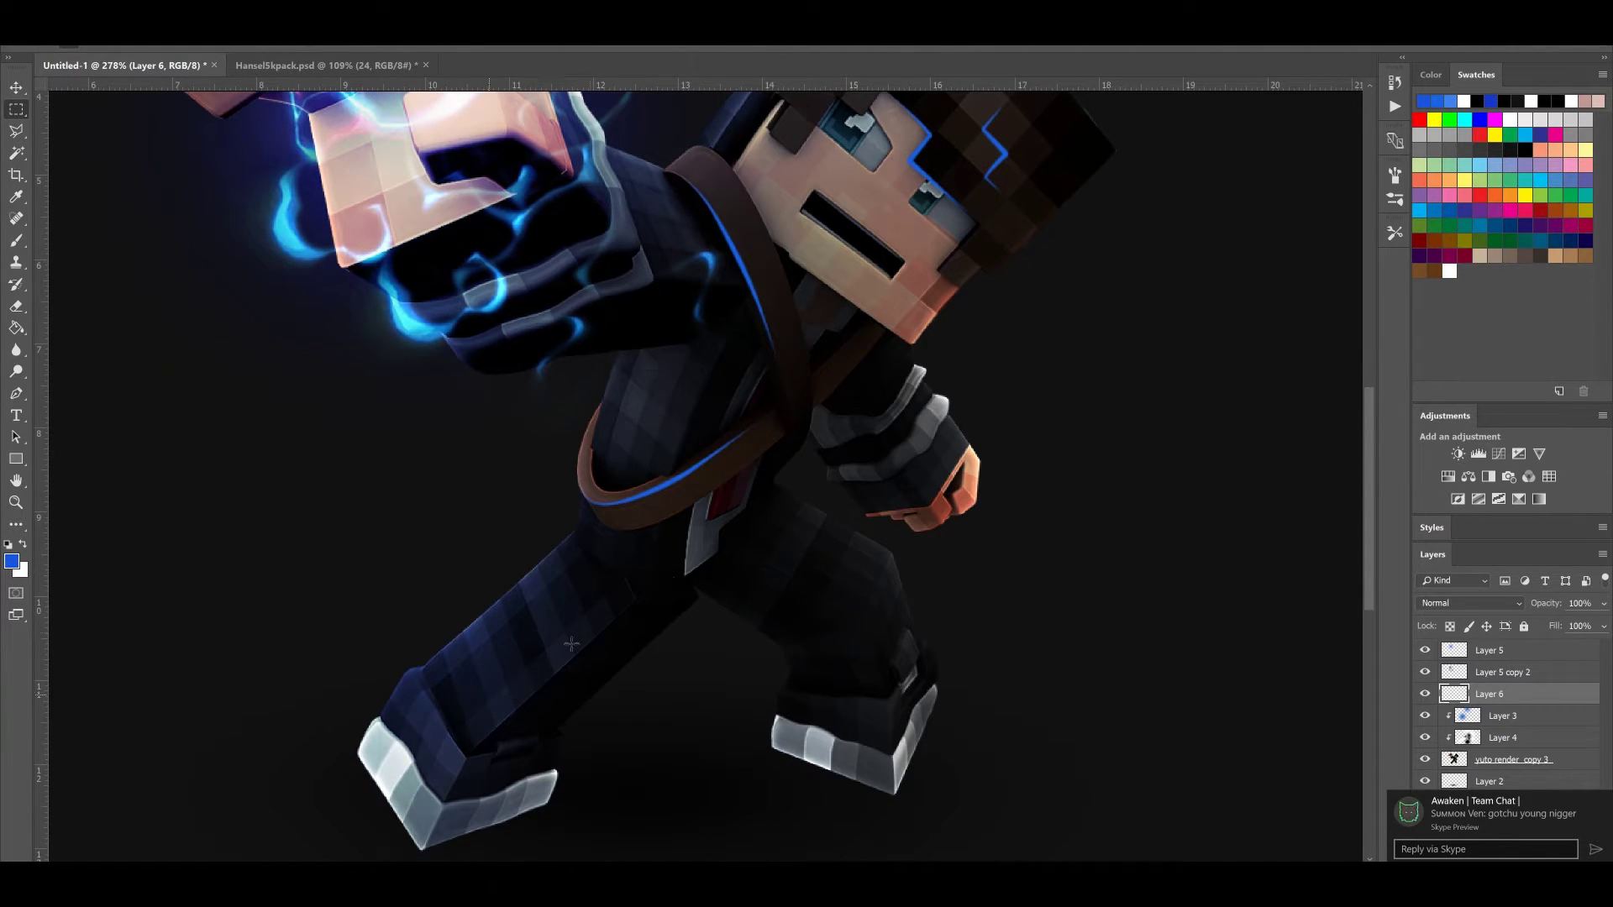
pyautogui.scroll(-2, 719, 547)
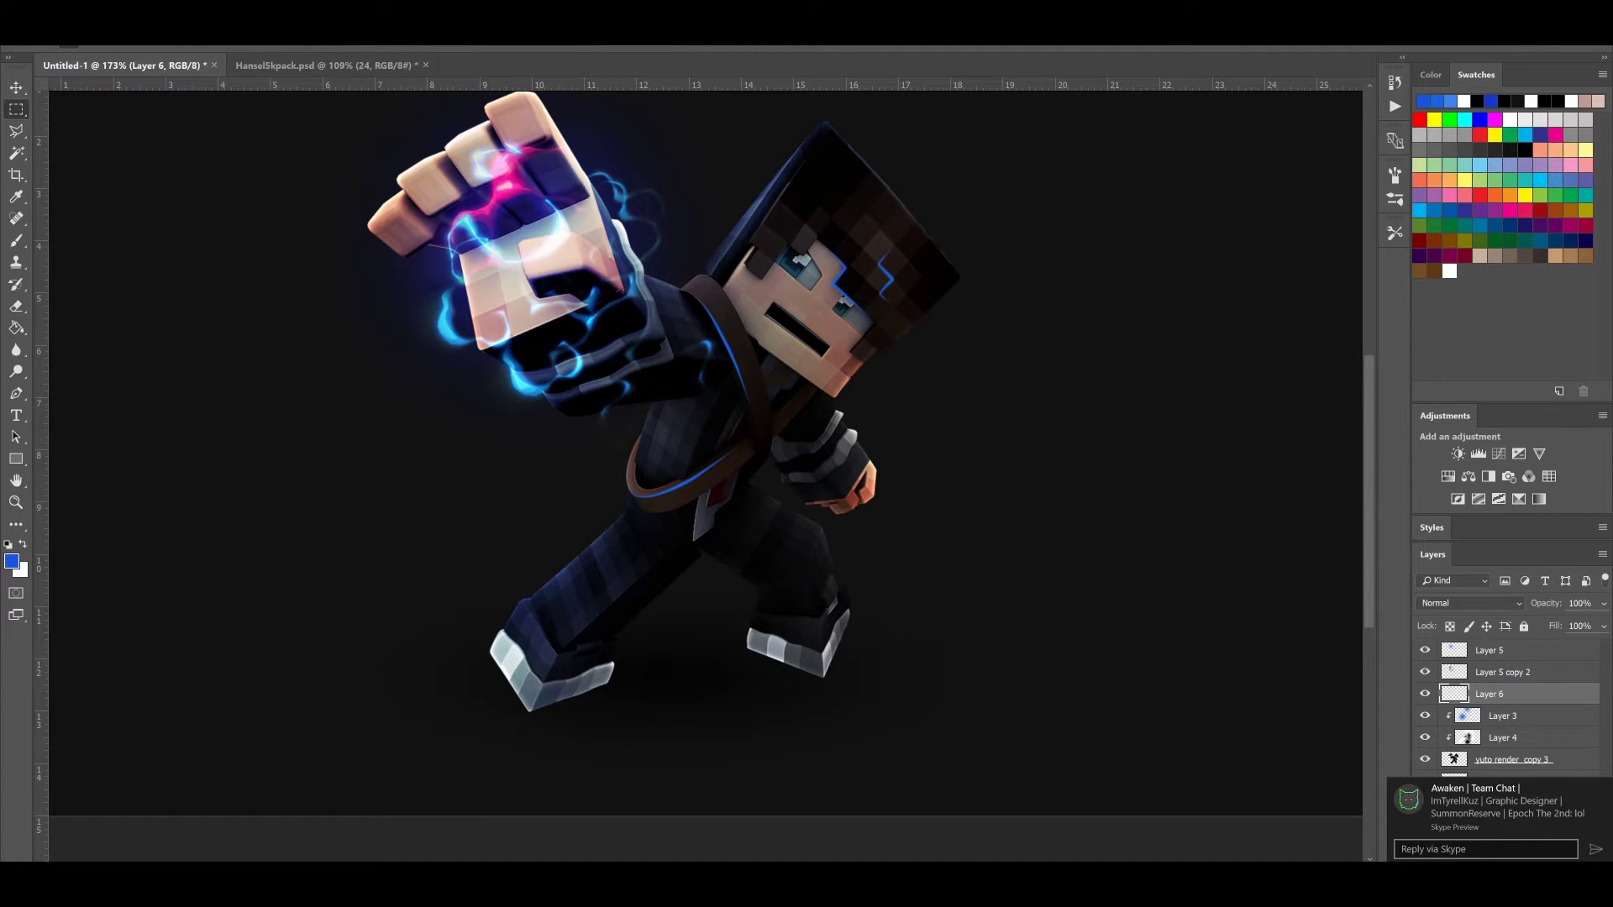
pyautogui.click(1600, 790)
pyautogui.scroll(-3, 1176, 647)
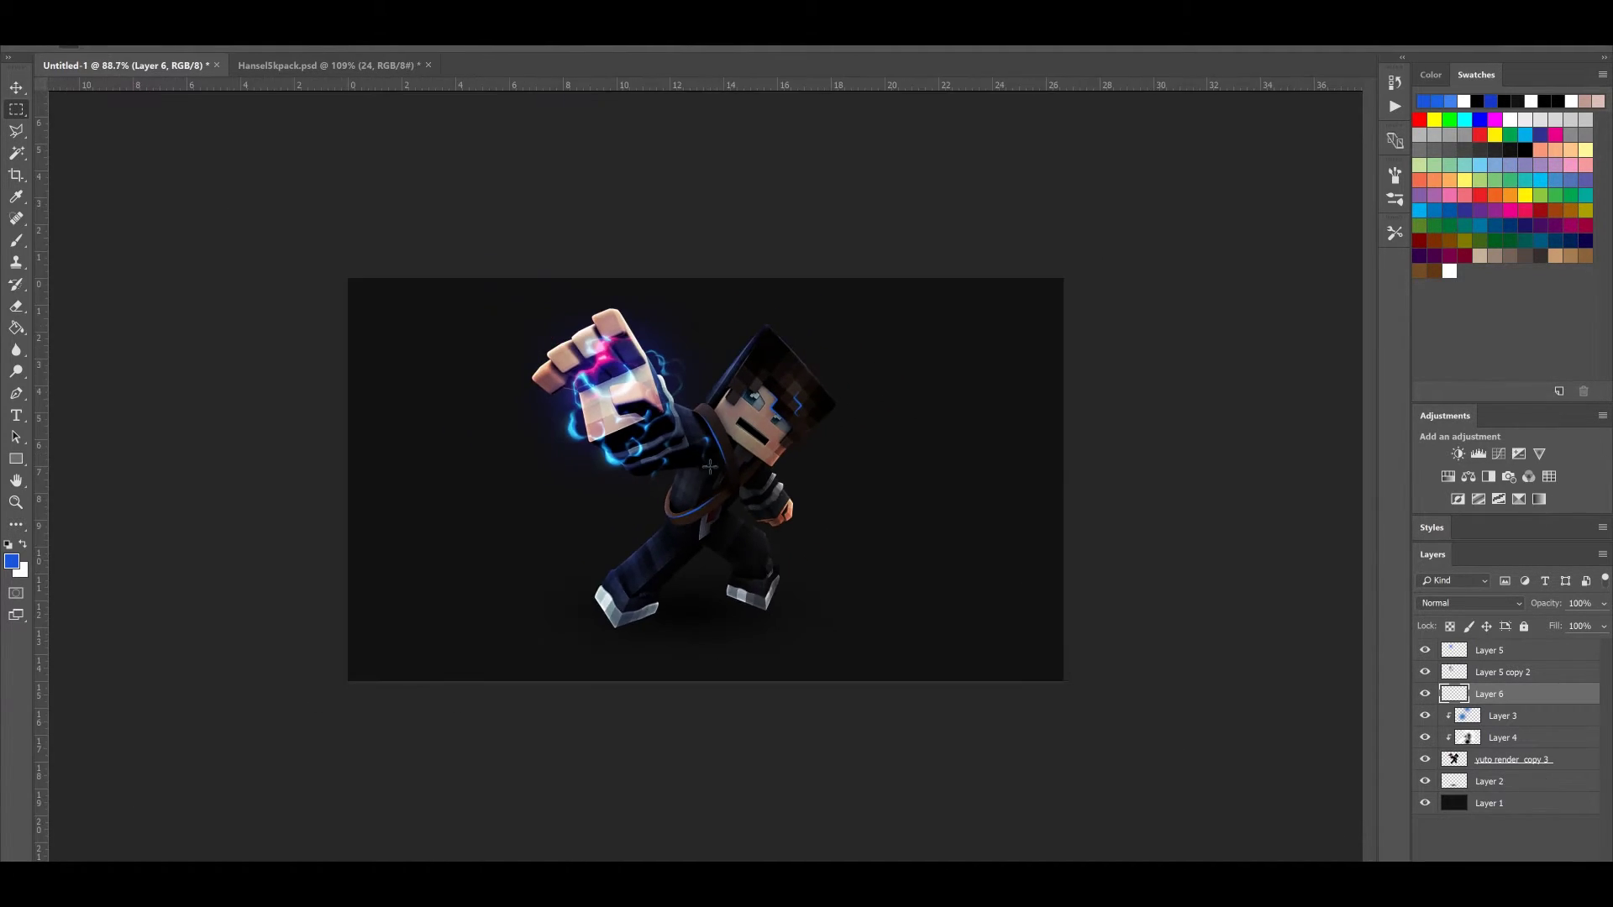
pyautogui.scroll(3, 1199, 634)
pyautogui.scroll(-1, 1135, 652)
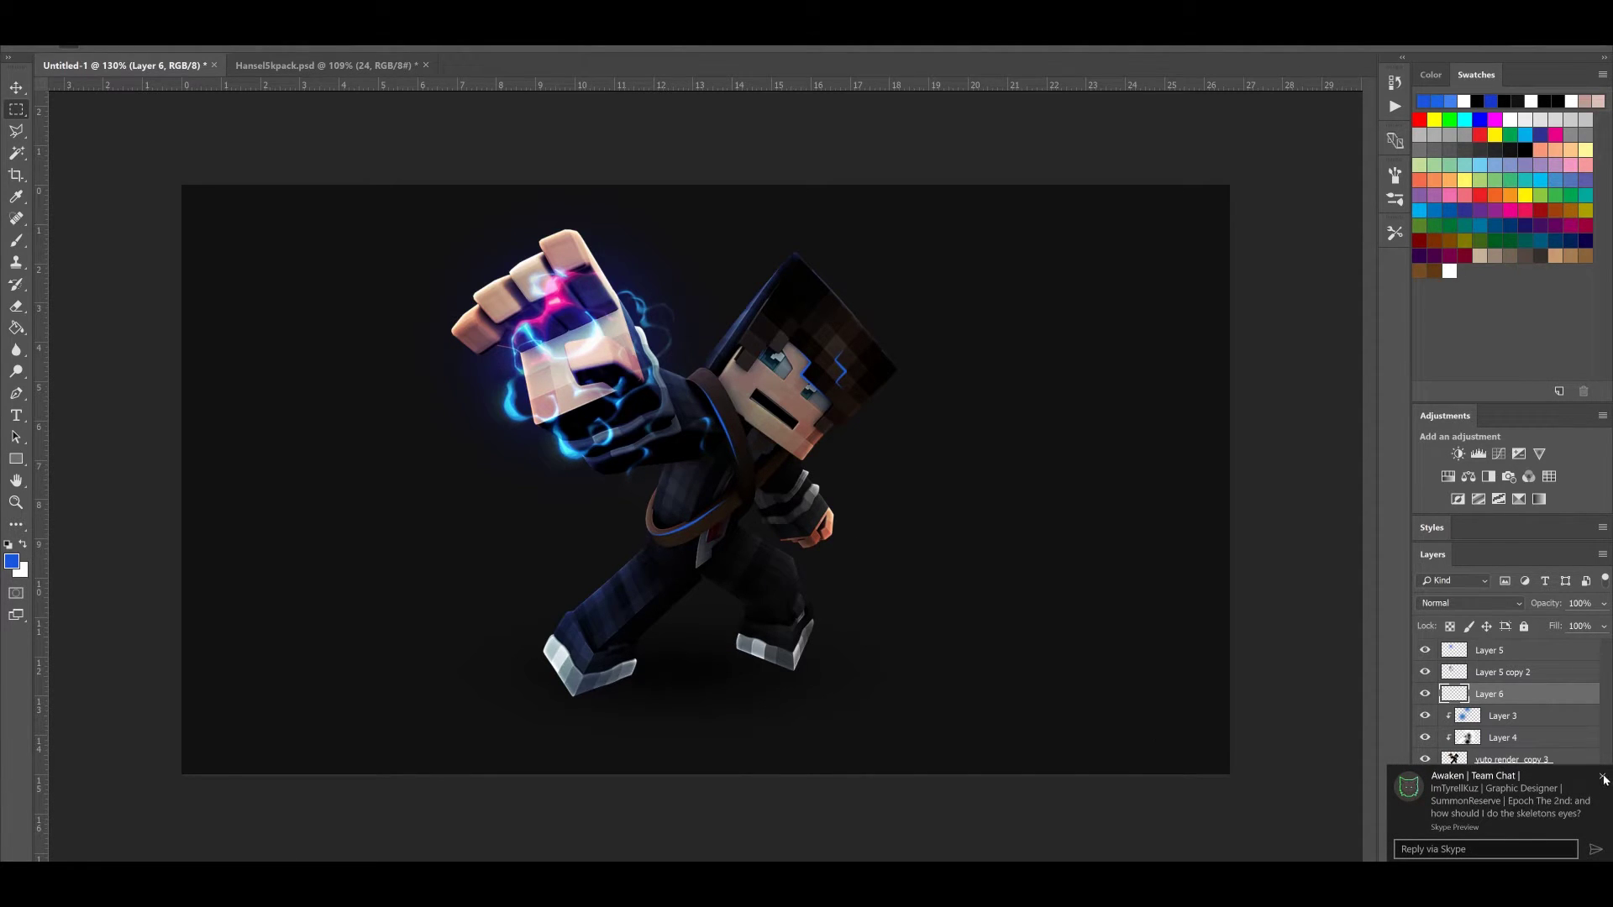
pyautogui.click(1601, 777)
pyautogui.scroll(-3, 588, 502)
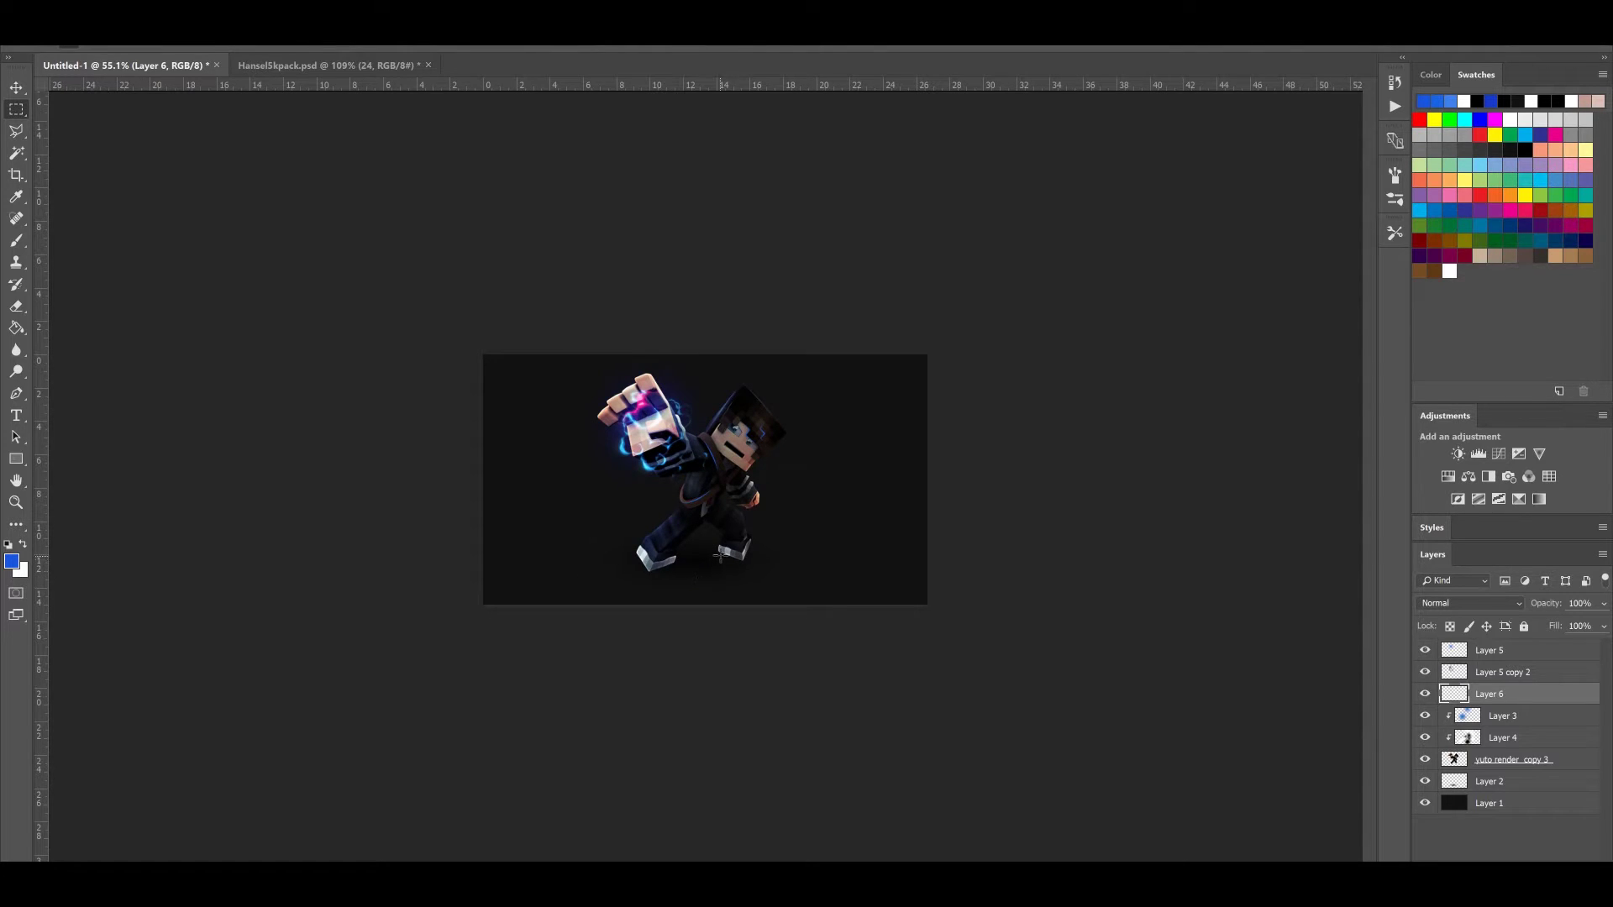
pyautogui.scroll(3, 679, 561)
# Group all layers from Layer 2 up to Layer 5, leaving out Layer 1, and name the group Render
pyautogui.click(1504, 647)
pyautogui.click(1484, 800)
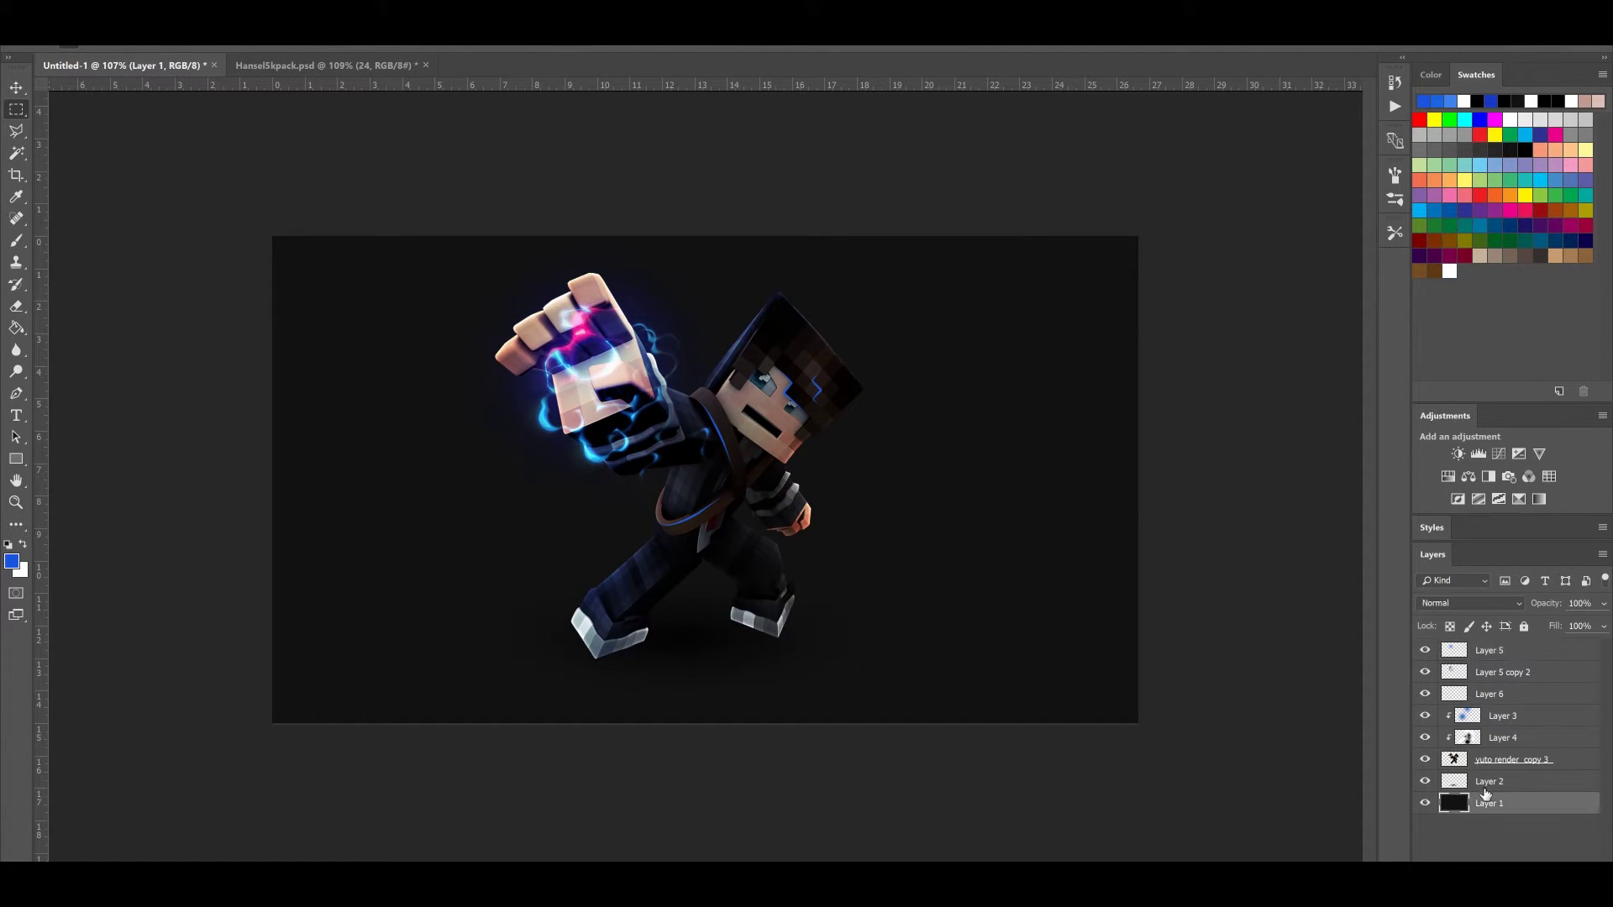
pyautogui.click(1513, 783)
pyautogui.keyDown('shift'); pyautogui.click(1496, 652); pyautogui.keyUp('shift')
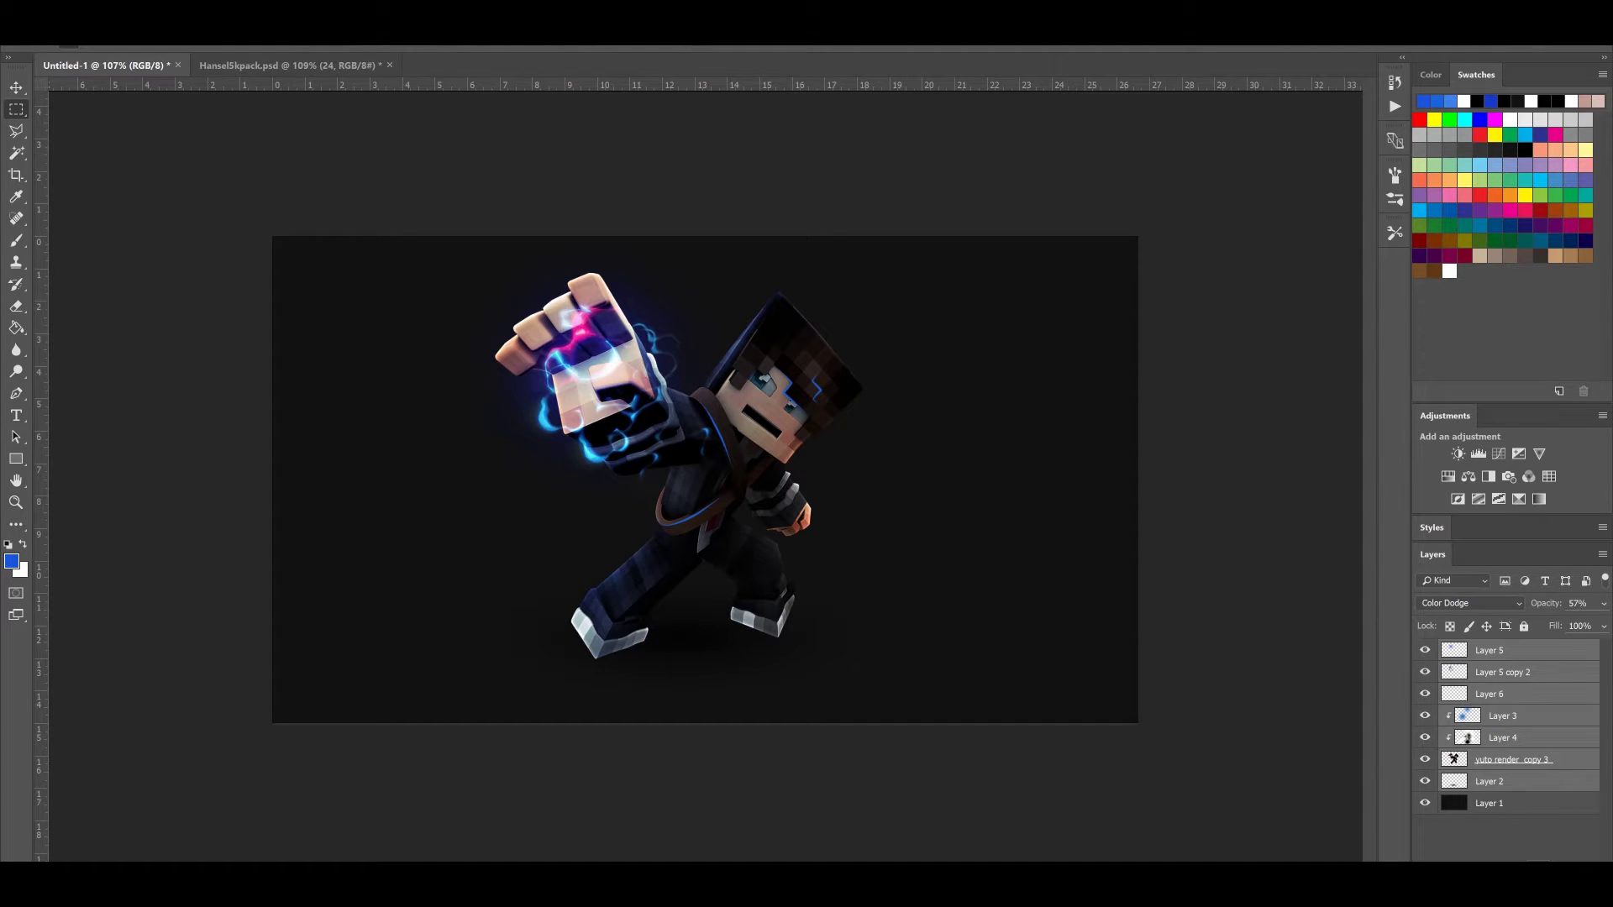
pyautogui.hotkey('ctrl', 'g')
pyautogui.doubleClick(1487, 649)
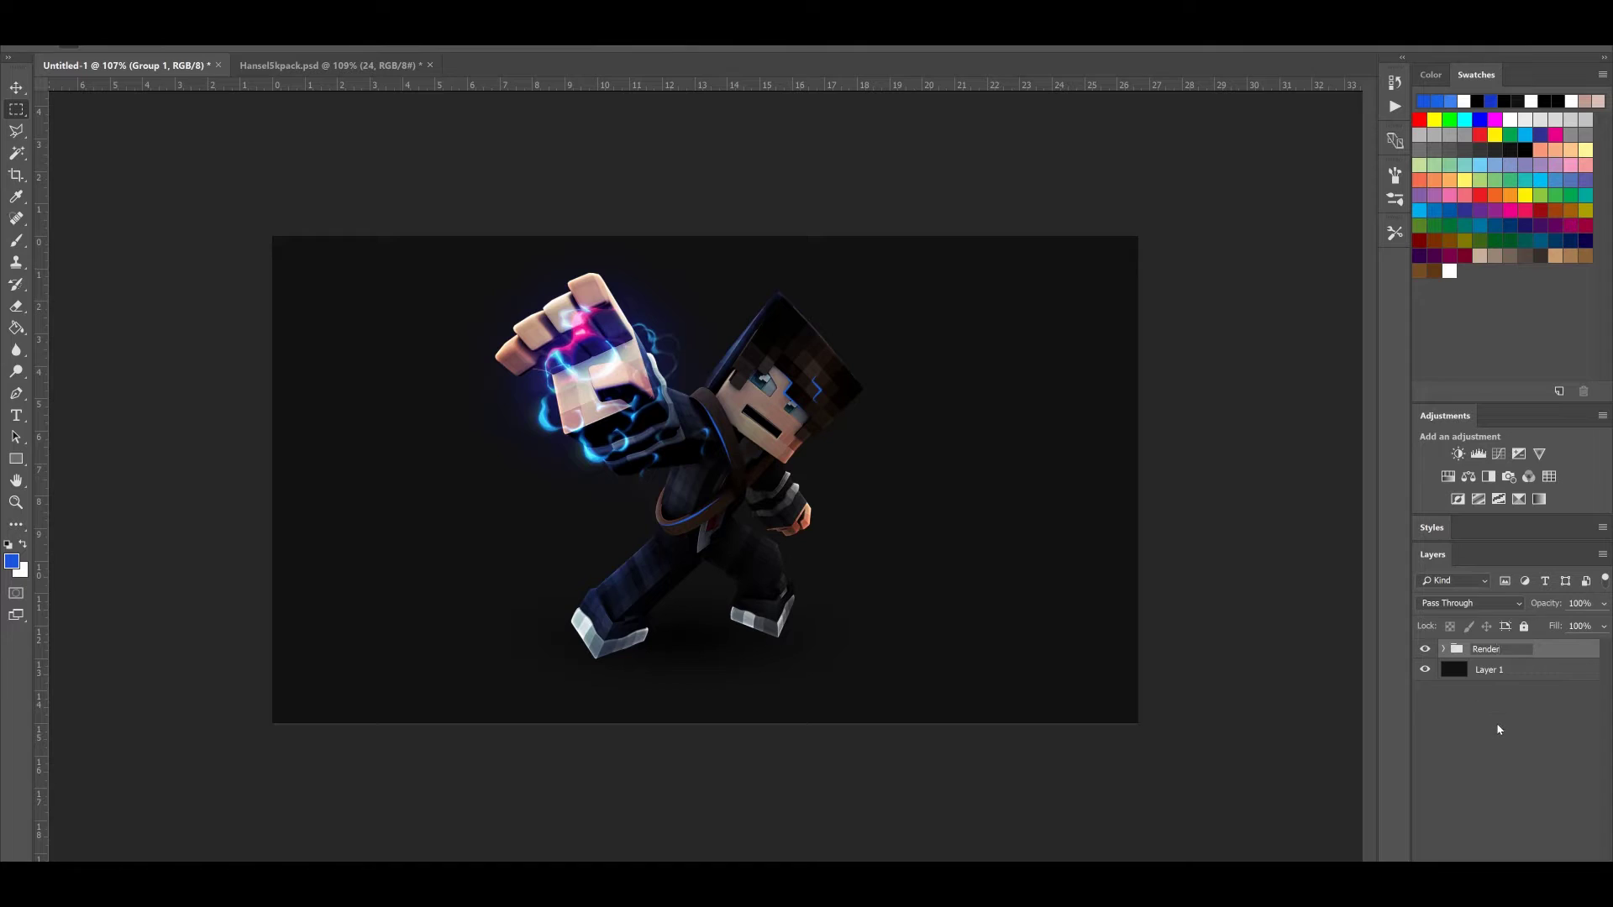
pyautogui.click(1497, 728)
# Create a new layer group above the Render group and name it CC
pyautogui.scroll(3, 1493, 737)
pyautogui.click(1511, 656)
pyautogui.click(1531, 870)
pyautogui.doubleClick(1478, 651)
pyautogui.press('BackSpace')
pyautogui.click(1494, 714)
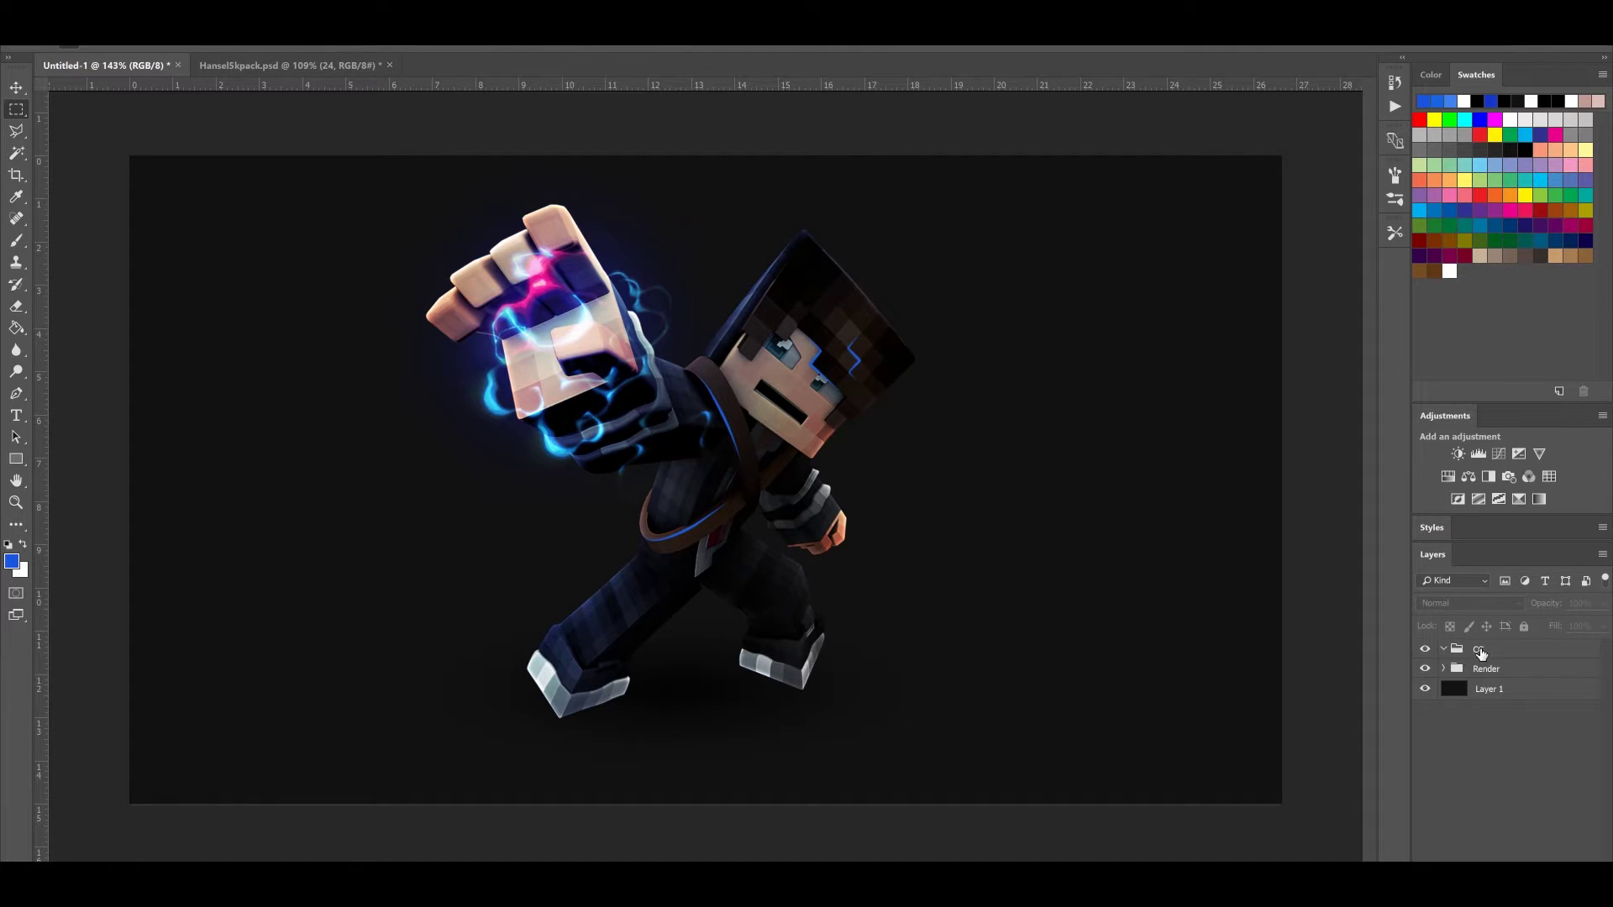
pyautogui.click(1480, 651)
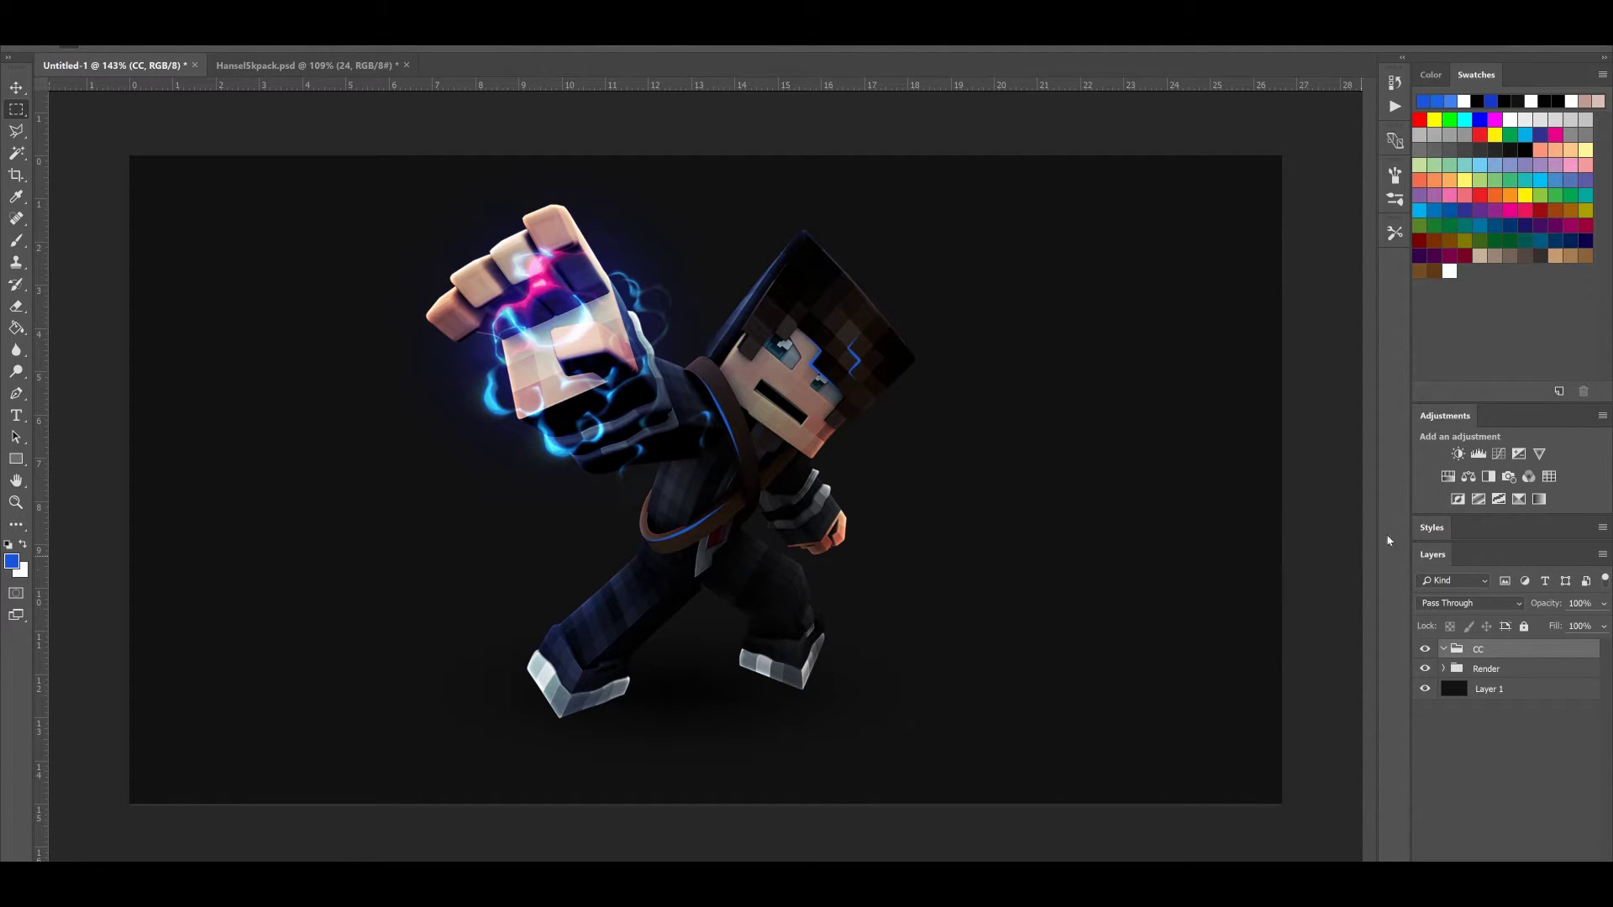
# Add a Curves adjustment layer inside the CC group and shape its RGB curve with one shadow point and one highlight point
pyautogui.click(1498, 454)
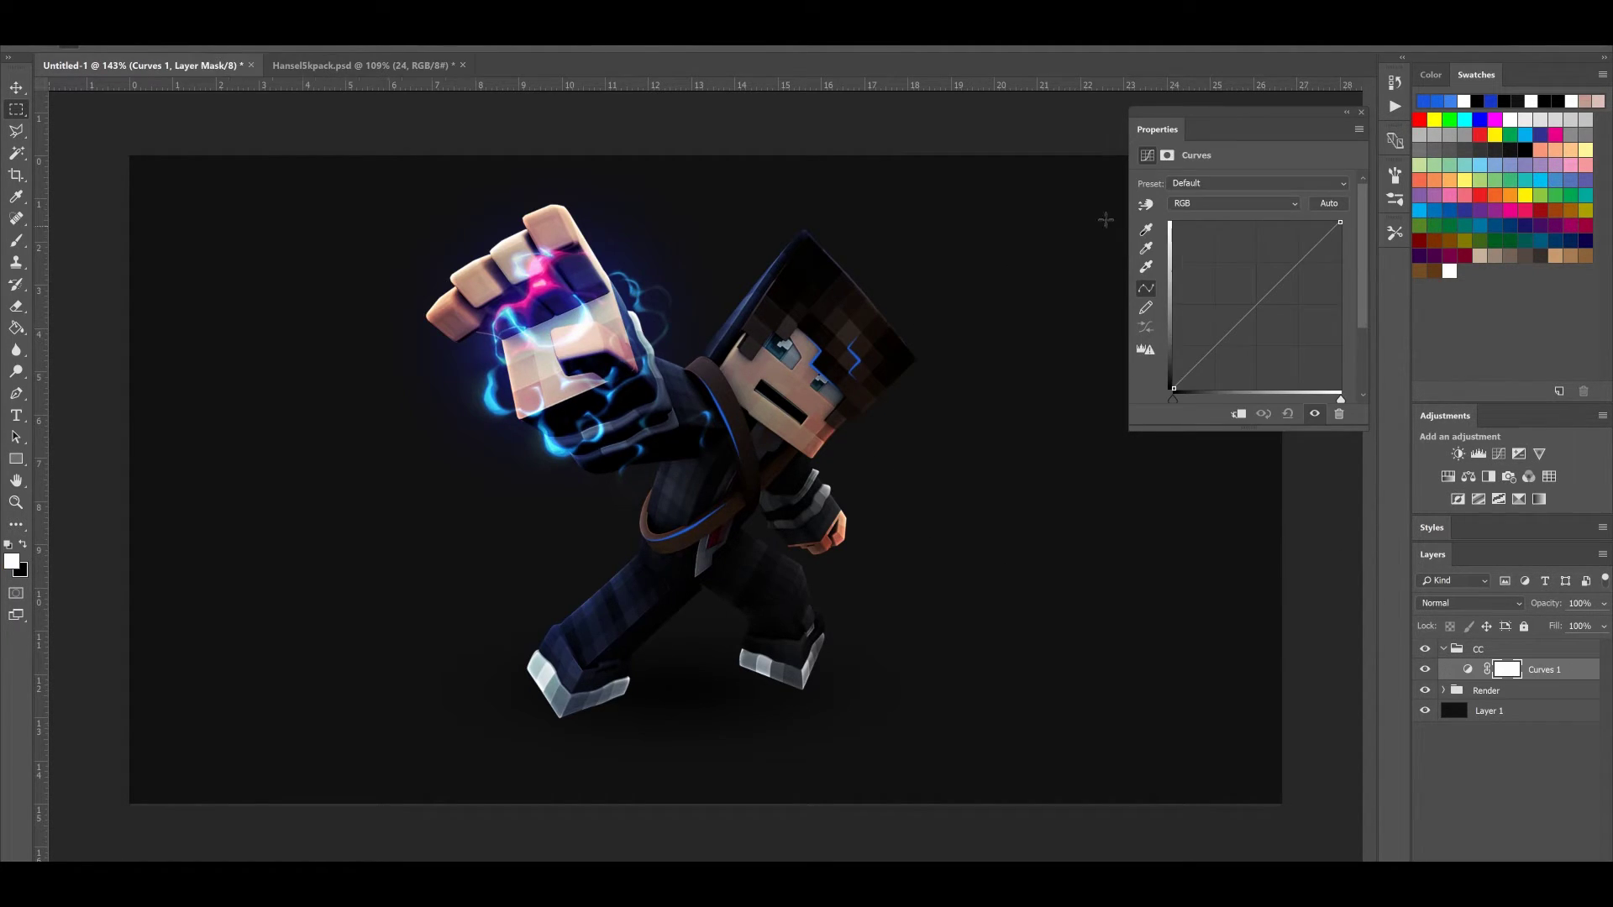
pyautogui.click(1297, 259)
pyautogui.click(1215, 342)
pyautogui.moveTo(1214, 341); pyautogui.dragTo(1223, 342)
pyautogui.click(1297, 259)
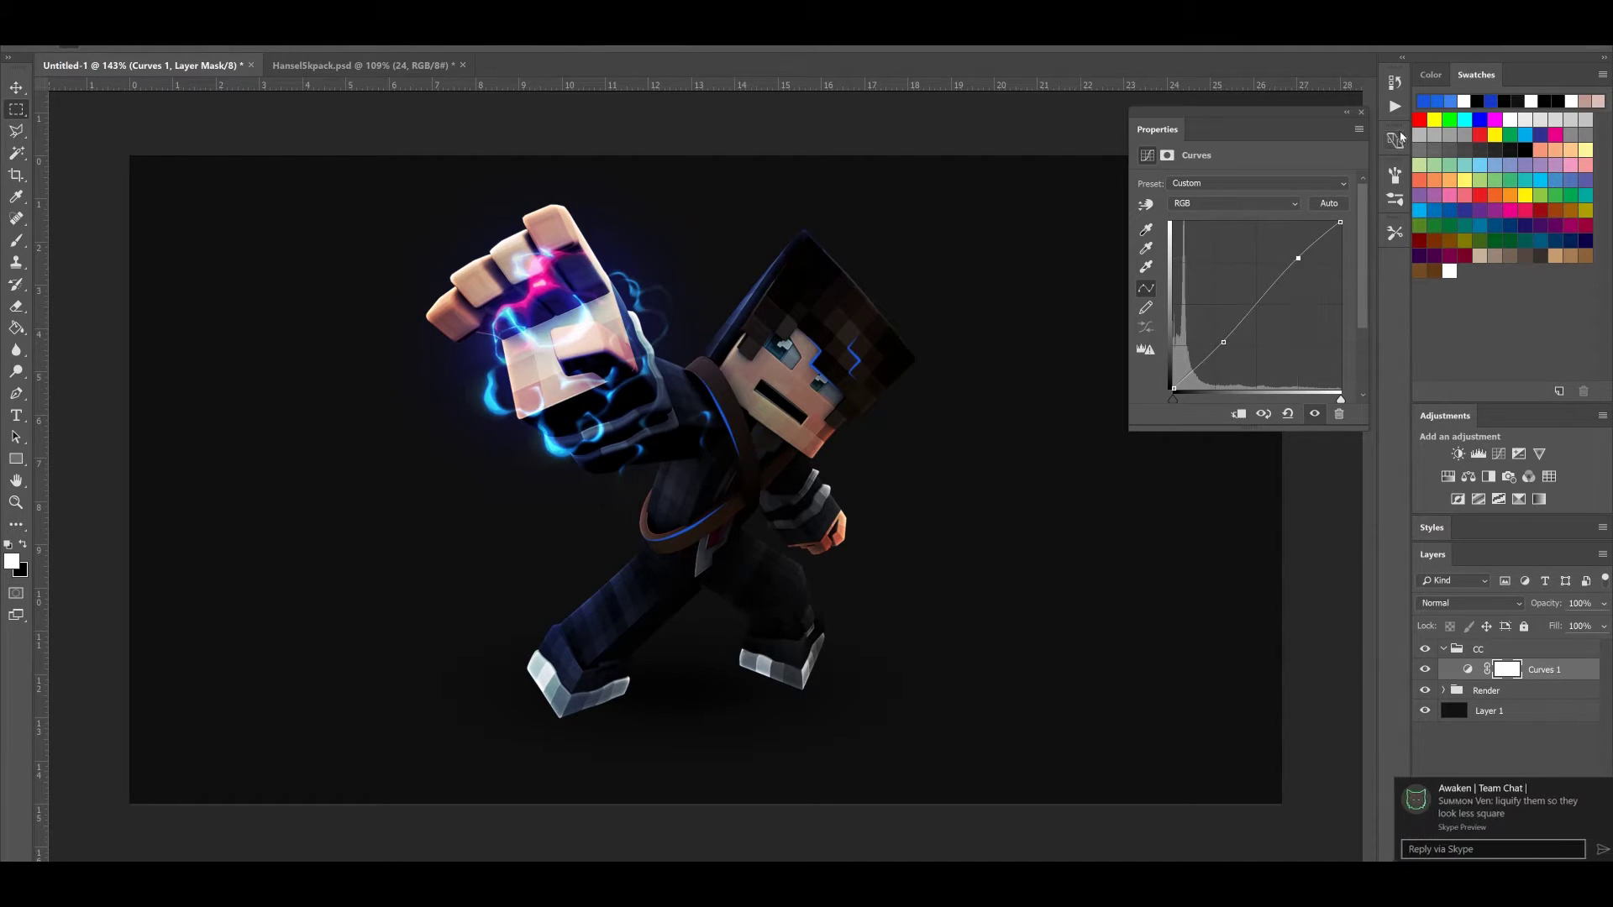
pyautogui.click(1362, 112)
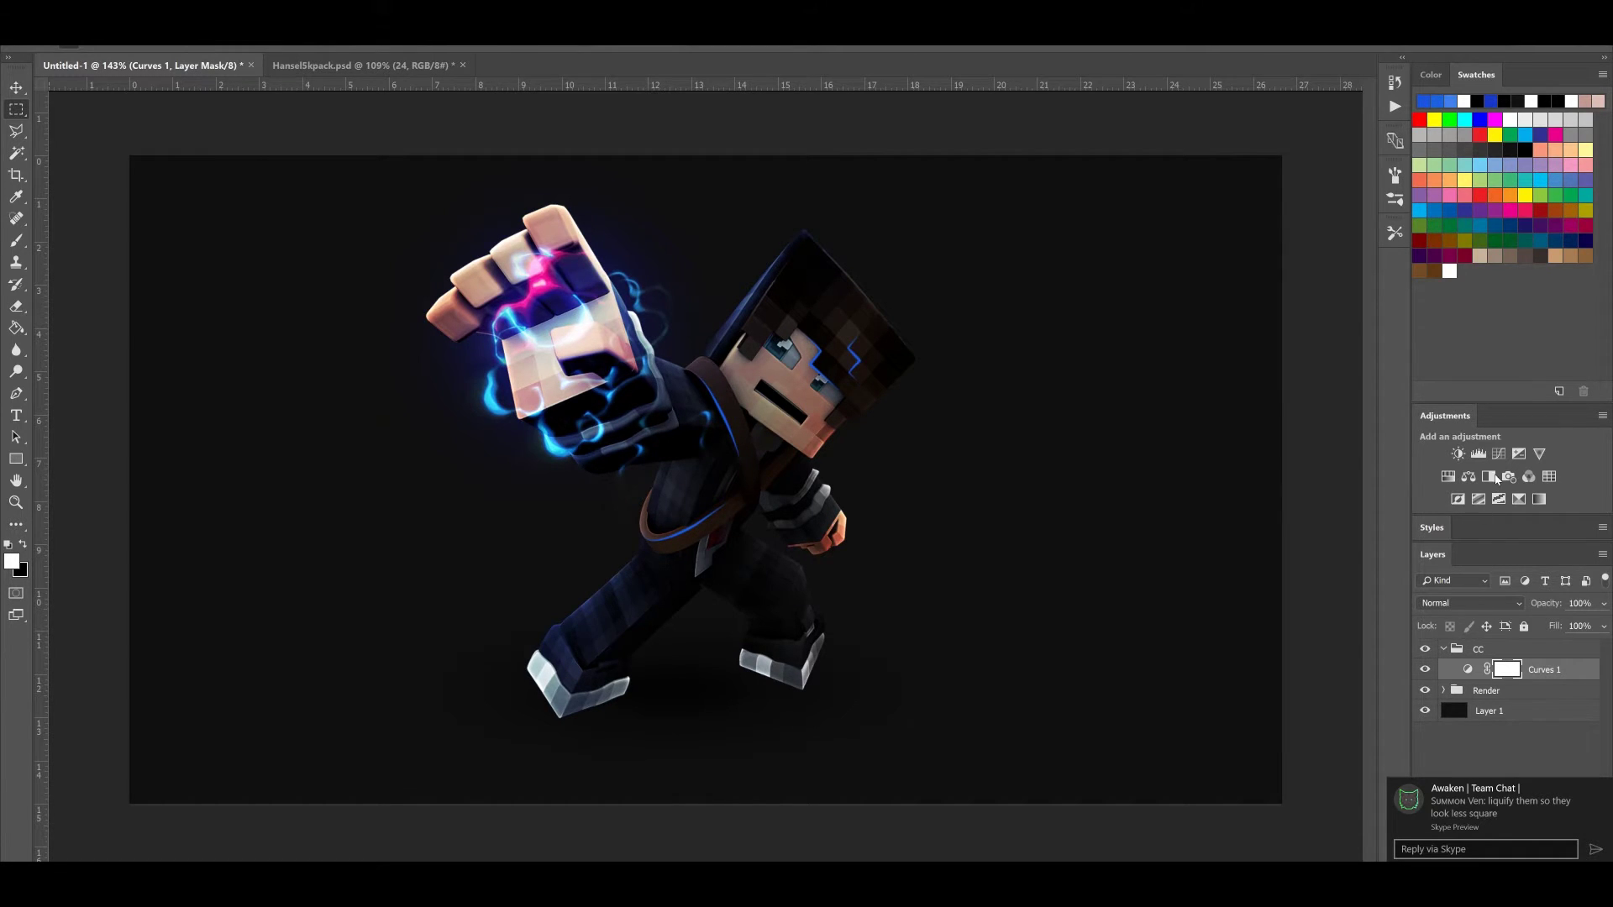
# Add a Levels adjustment layer above Curves 1, moving the black and white input points slightly inward
pyautogui.click(1478, 454)
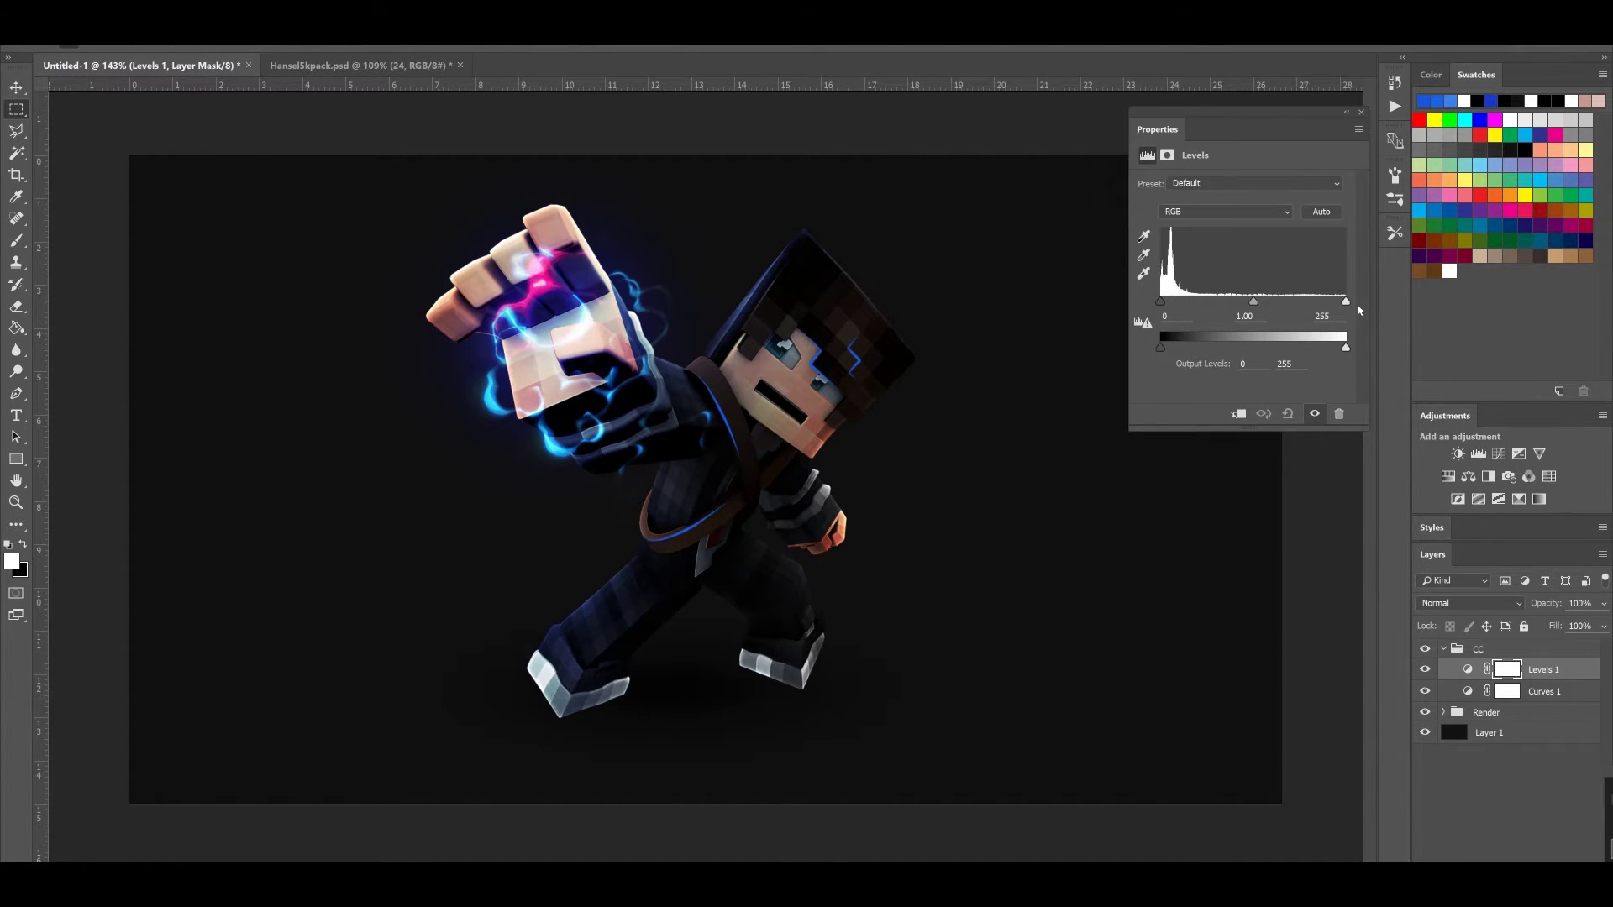
pyautogui.moveTo(1345, 300); pyautogui.dragTo(1341, 302)
pyautogui.moveTo(1165, 308); pyautogui.dragTo(1169, 304)
pyautogui.click(1362, 113)
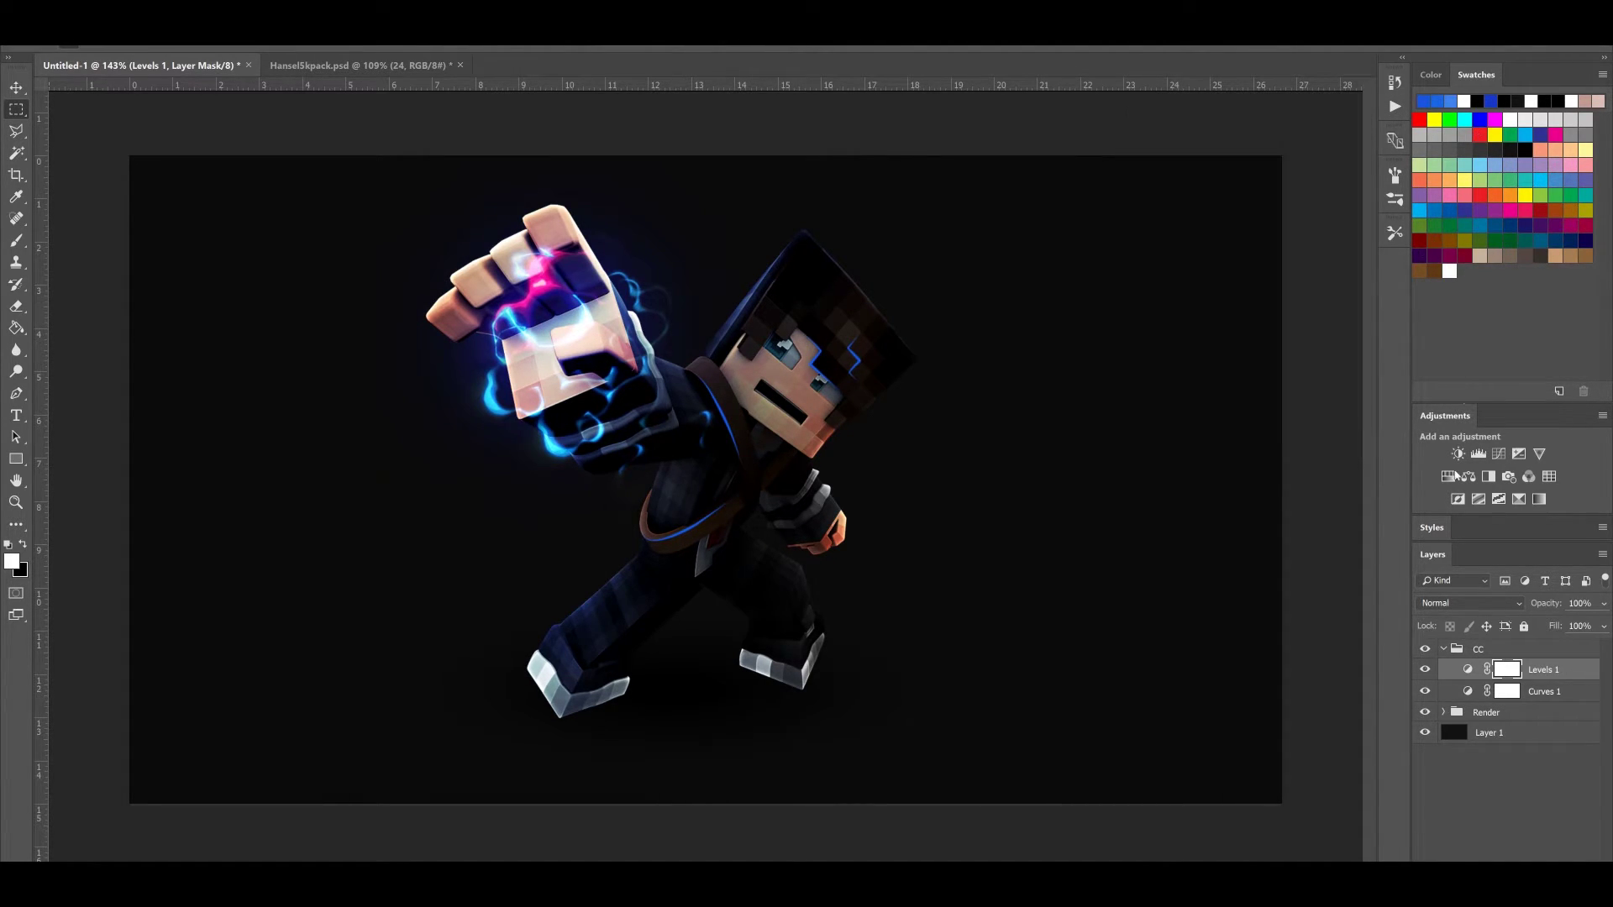
# Add a Brightness/Contrast adjustment layer in the CC group with brightness 18 and contrast -6
pyautogui.click(1458, 454)
pyautogui.moveTo(1248, 225); pyautogui.dragTo(1231, 254)
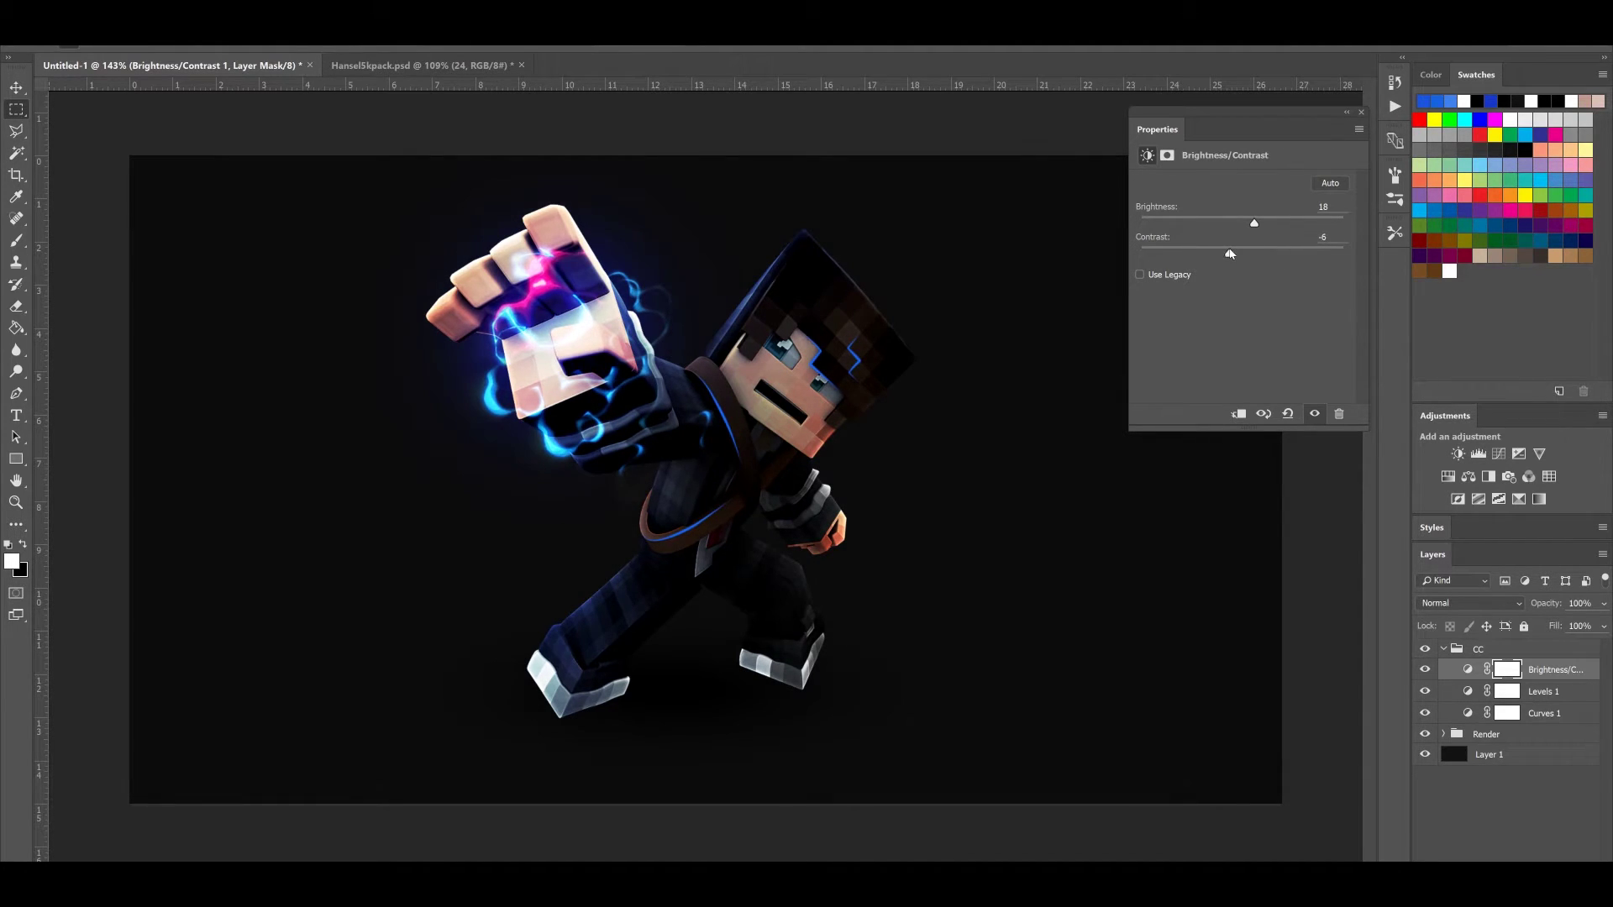
pyautogui.click(1360, 111)
# Compare the whole image with the CC group's adjustments hidden and shown
pyautogui.scroll(-4, 828, 513)
pyautogui.click(1425, 650)
pyautogui.click(1426, 650)
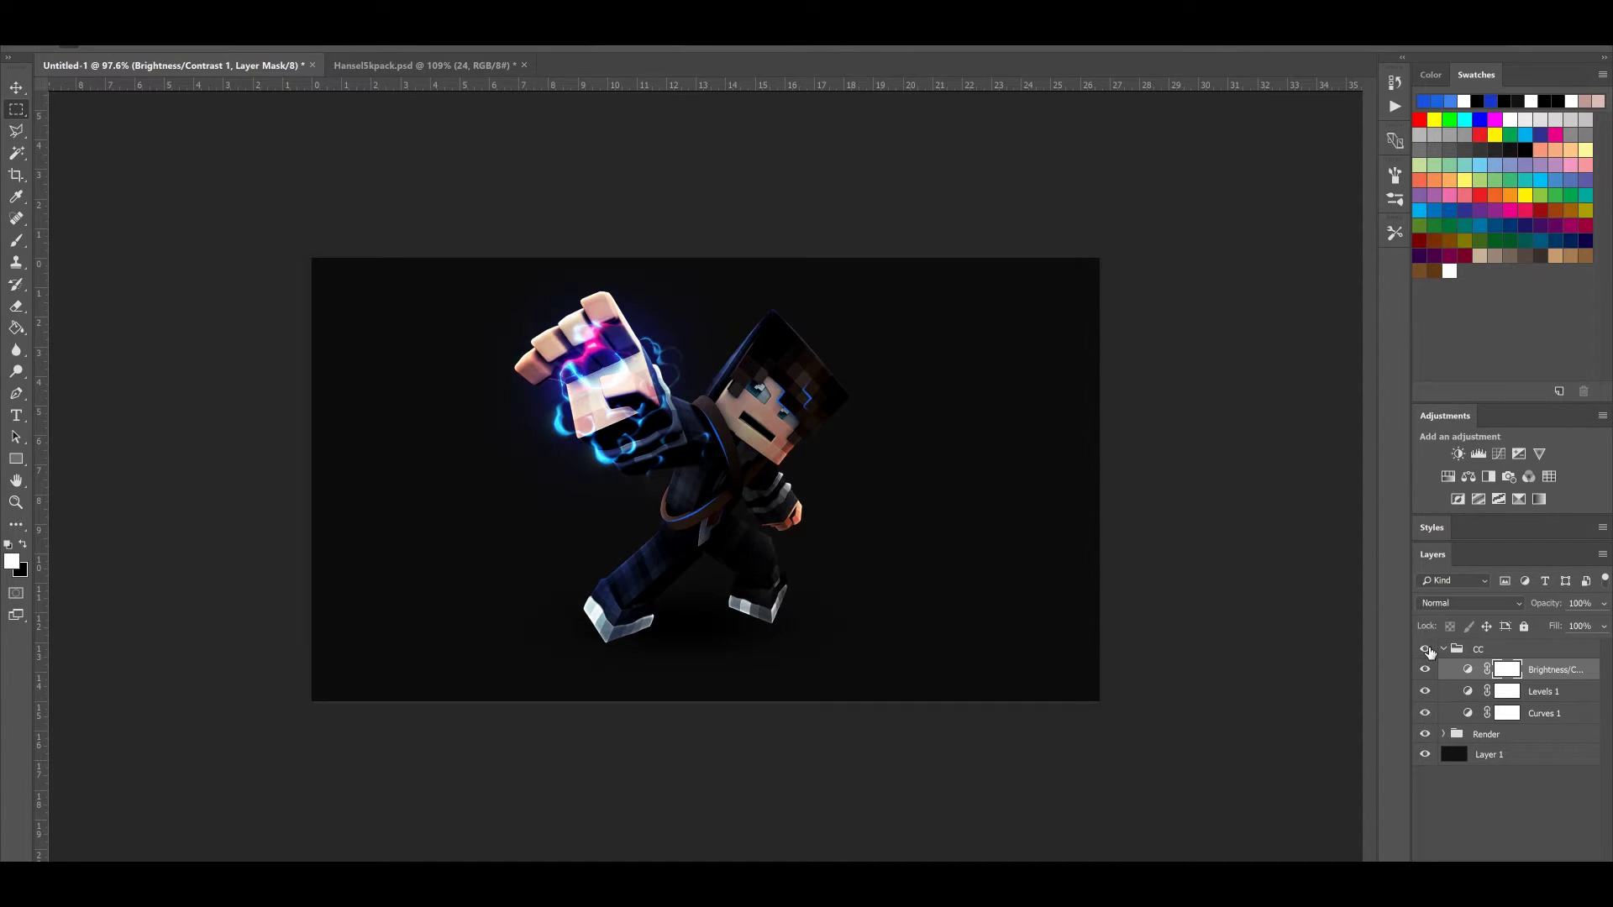
pyautogui.click(1426, 650)
pyautogui.click(1425, 650)
pyautogui.click(1427, 651)
pyautogui.click(1427, 651)
# Add an Exposure adjustment layer at the top of the CC group with exposure set to +0.30
pyautogui.click(1519, 455)
pyautogui.moveTo(1244, 223); pyautogui.dragTo(1258, 225)
pyautogui.moveTo(1265, 225)
pyautogui.mouseDown()
pyautogui.moveTo(1234, 224)
pyautogui.moveTo(1249, 225)
pyautogui.mouseUp()
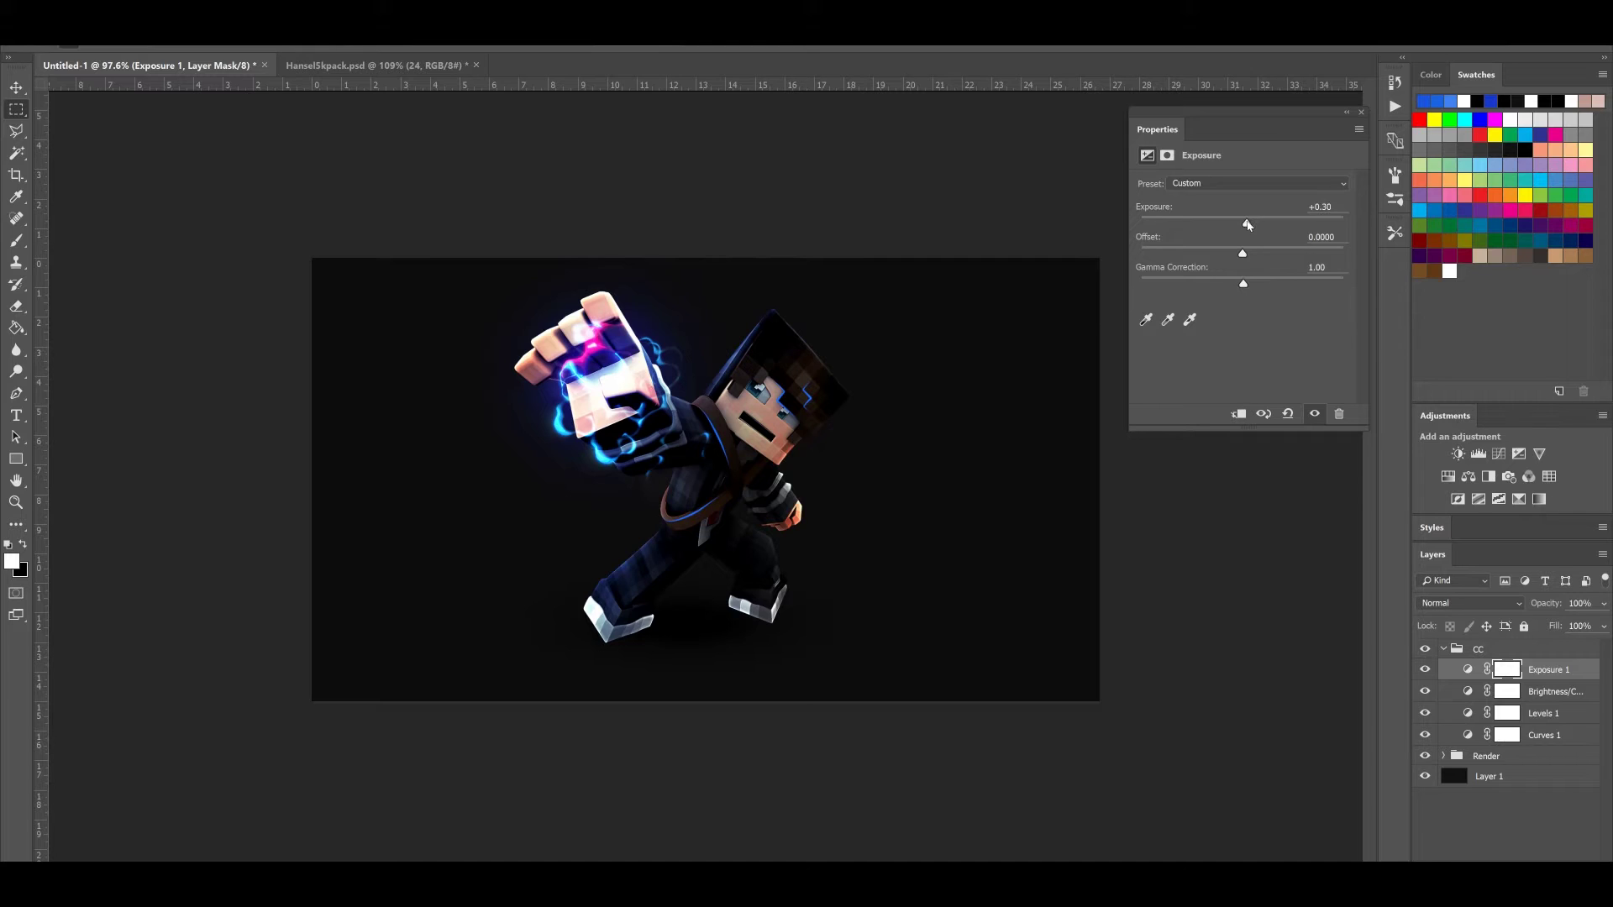
pyautogui.click(1361, 112)
# Toggle the CC group's visibility to judge the colour correction with the Exposure adjustment included
pyautogui.click(1425, 649)
pyautogui.click(1425, 649)
pyautogui.click(1424, 650)
pyautogui.click(1424, 649)
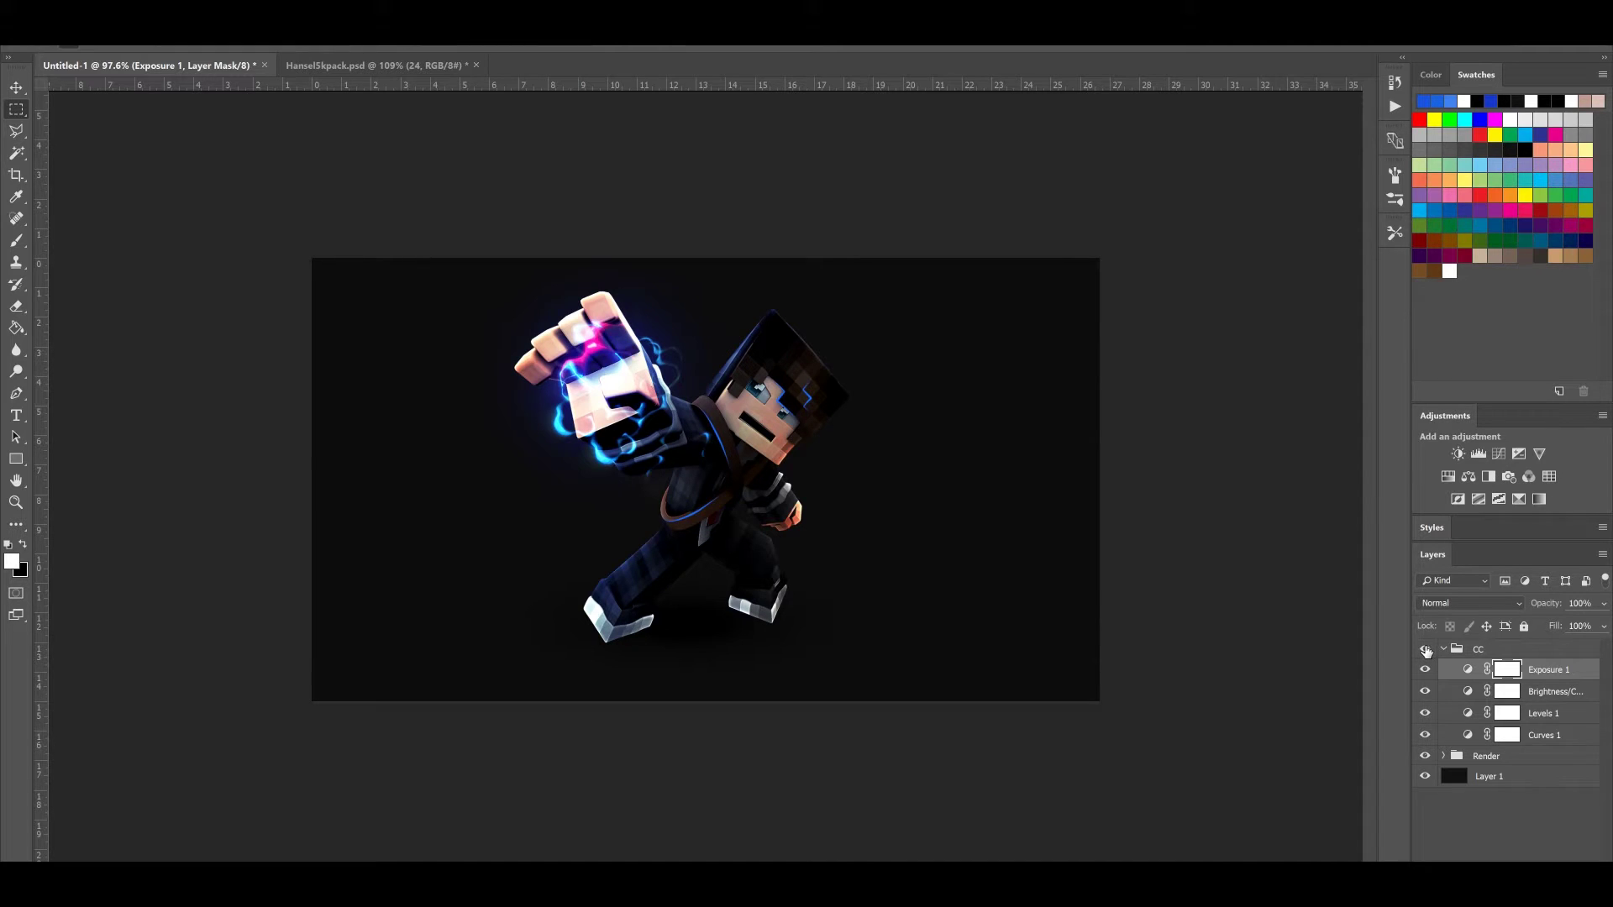
pyautogui.scroll(2, 674, 411)
pyautogui.scroll(-1, 882, 490)
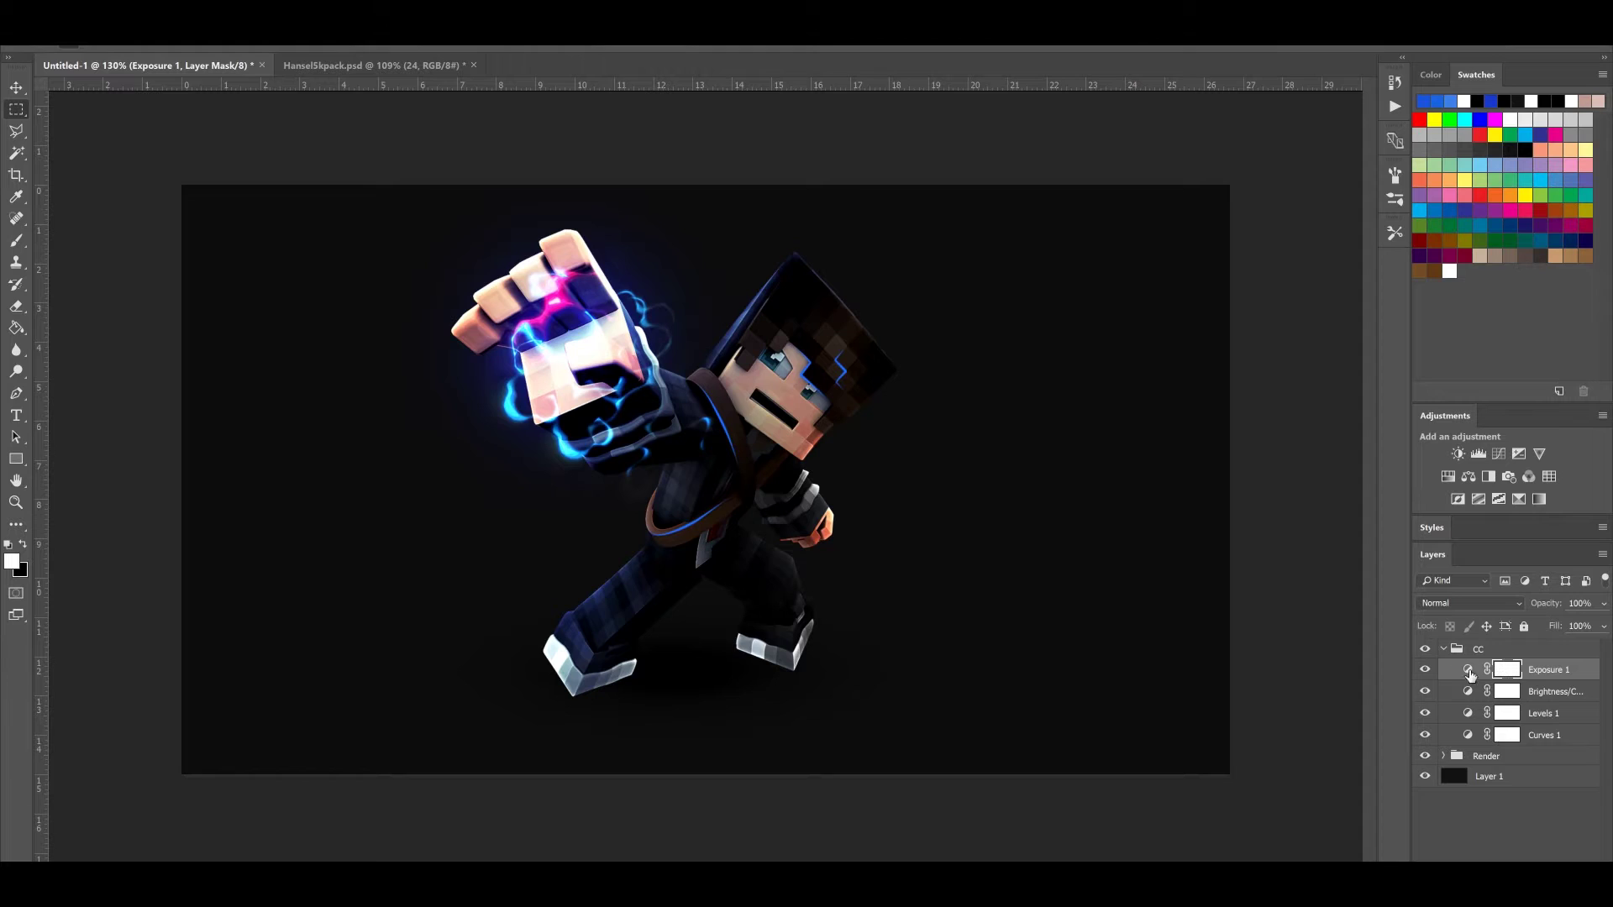
# Paint black with an enlarged brush on the Exposure layer's mask over the raised glowing hand to remove the effect there
pyautogui.doubleClick(1508, 670)
pyautogui.click(1558, 855)
pyautogui.press('b')
pyautogui.press(']')
pyautogui.press(']')
pyautogui.press(']')
pyautogui.press(']')
pyautogui.press(']')
pyautogui.press(']')
pyautogui.press(']')
pyautogui.press(']')
pyautogui.press(']')
pyautogui.press(']')
pyautogui.press(']')
pyautogui.press(']')
pyautogui.press(']')
pyautogui.press(']')
pyautogui.press(']')
pyautogui.click(84, 46)
pyautogui.click(1111, 328)
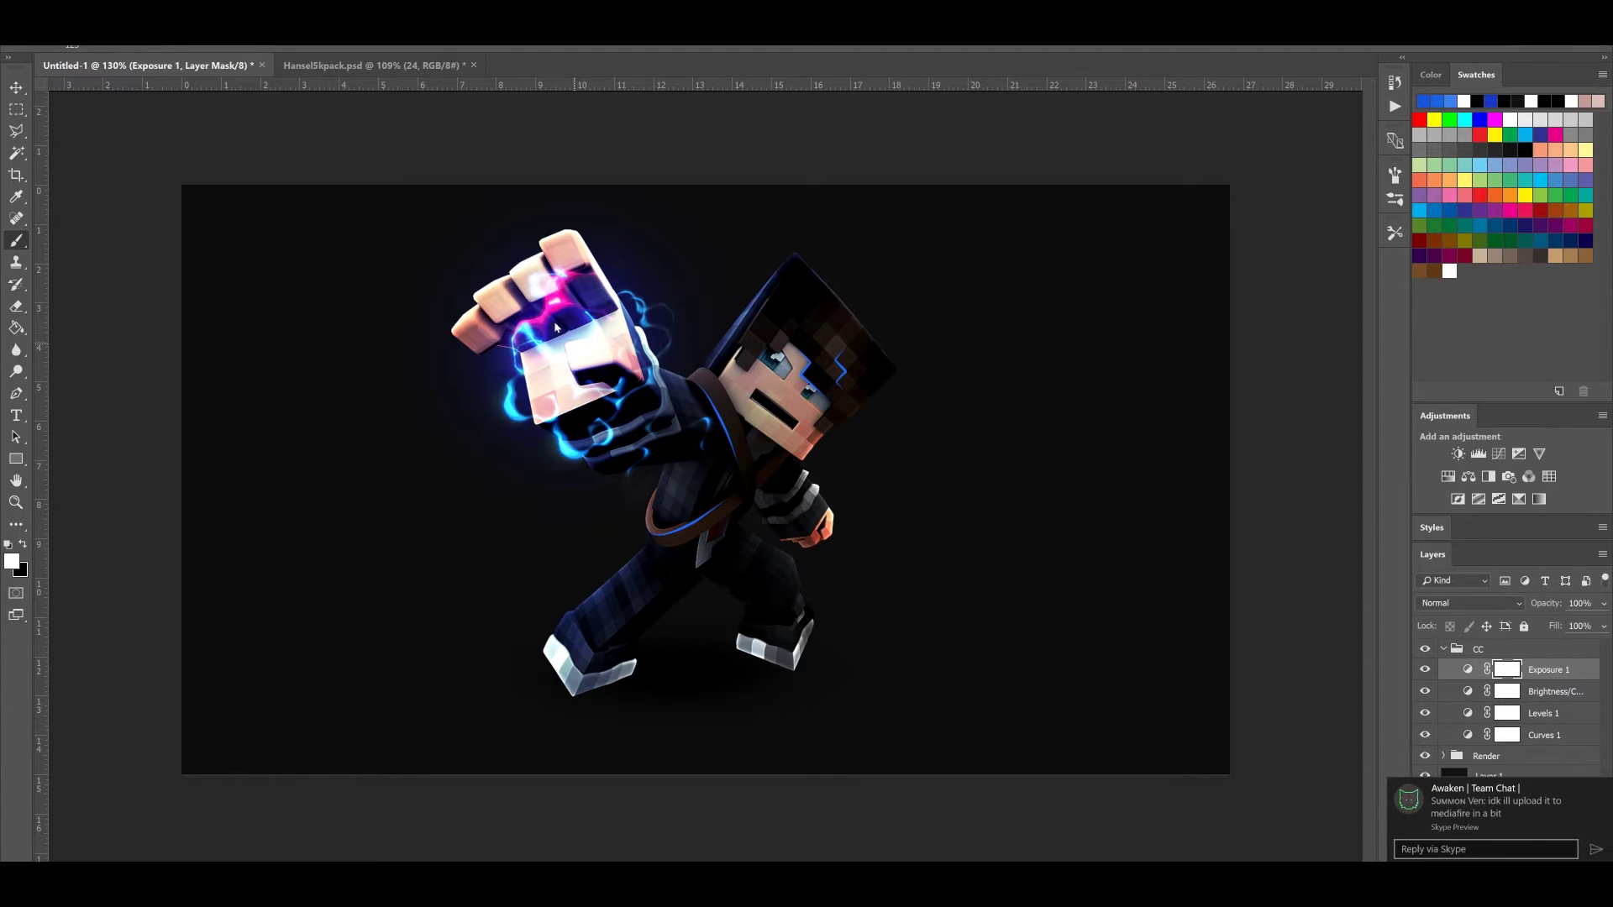
pyautogui.press('x')
pyautogui.moveTo(569, 336)
pyautogui.mouseDown()
pyautogui.moveTo(546, 374)
pyautogui.moveTo(605, 344)
pyautogui.mouseUp()
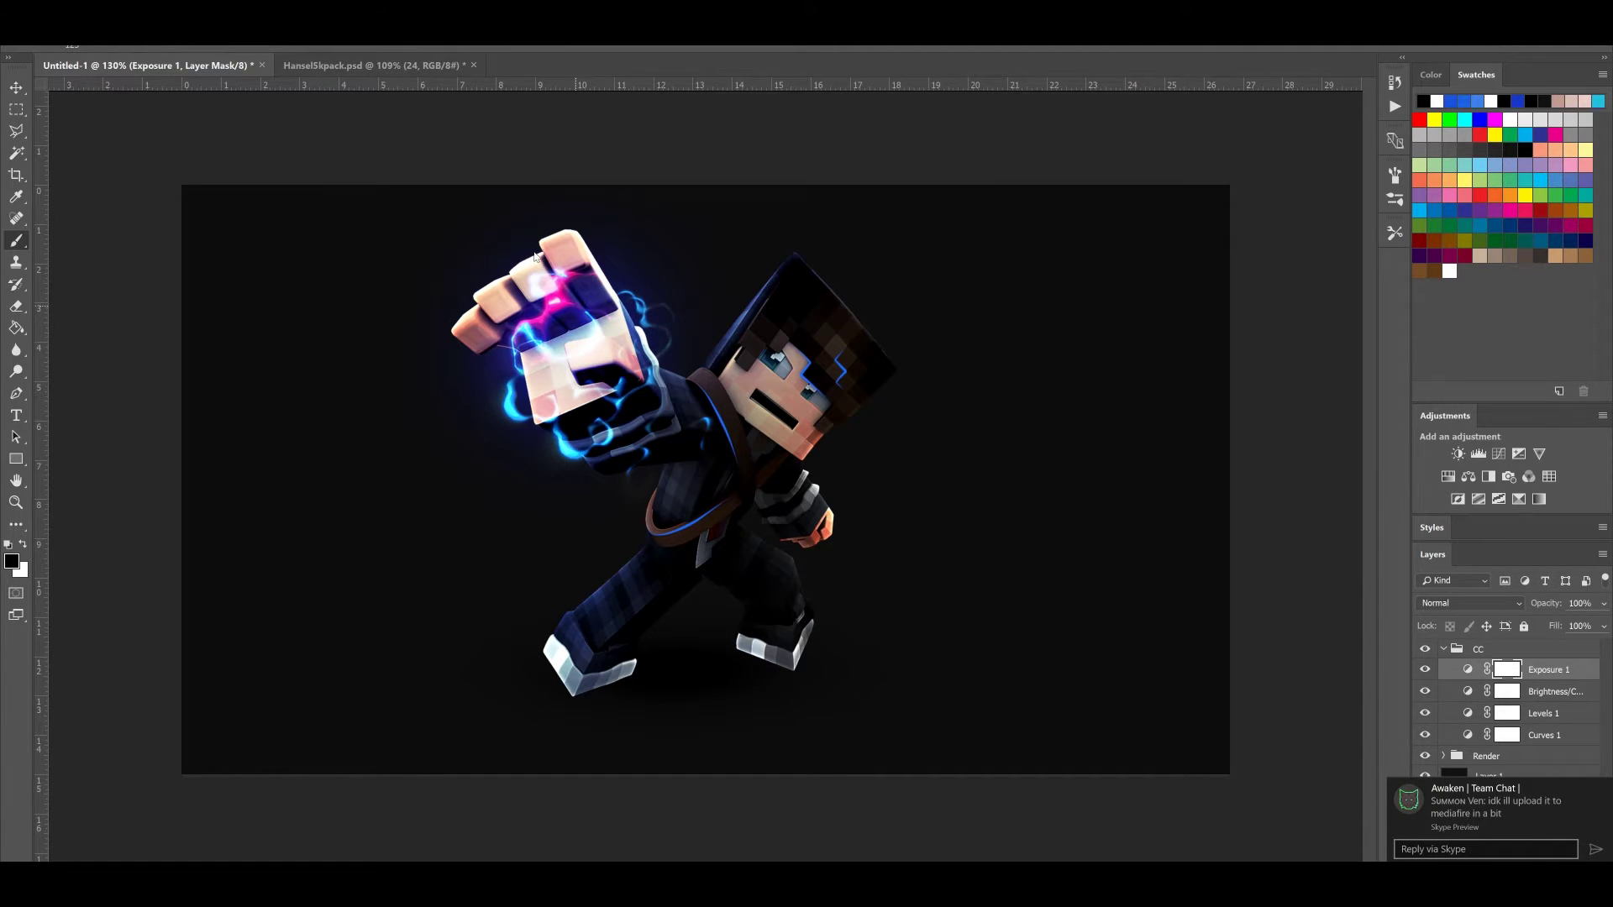
pyautogui.moveTo(495, 280); pyautogui.dragTo(543, 377)
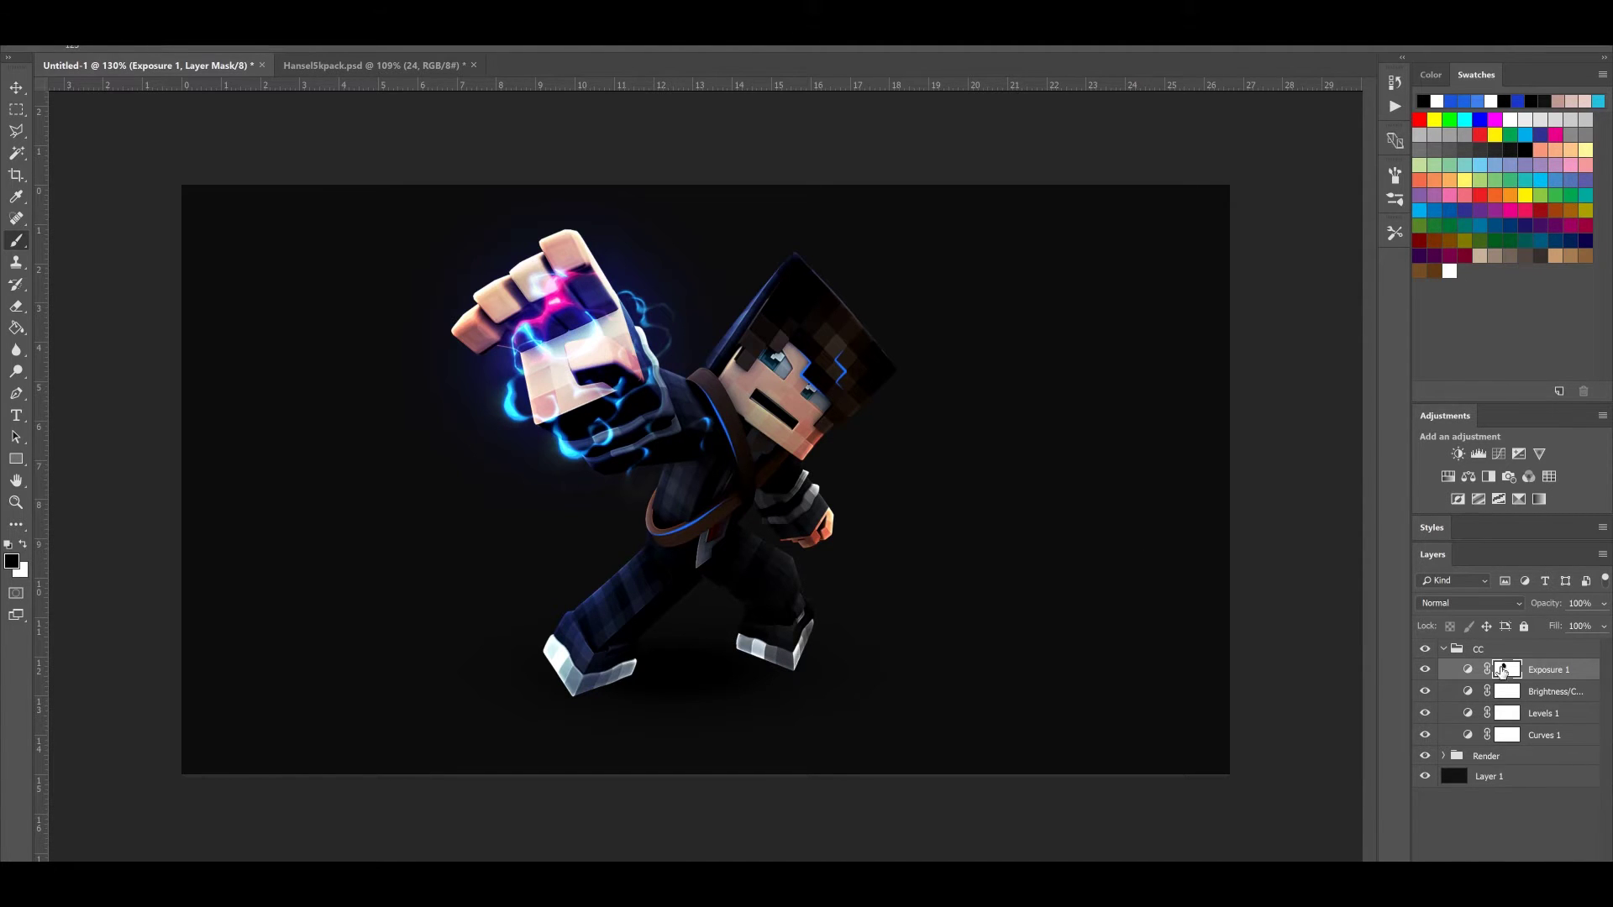
# Compare the image with the CC group hidden and shown, and examine the whole artwork at different magnifications
pyautogui.click(1424, 649)
pyautogui.click(1424, 649)
pyautogui.click(1425, 649)
pyautogui.click(1424, 649)
pyautogui.click(1424, 649)
pyautogui.click(1425, 649)
pyautogui.scroll(-7, 1187, 624)
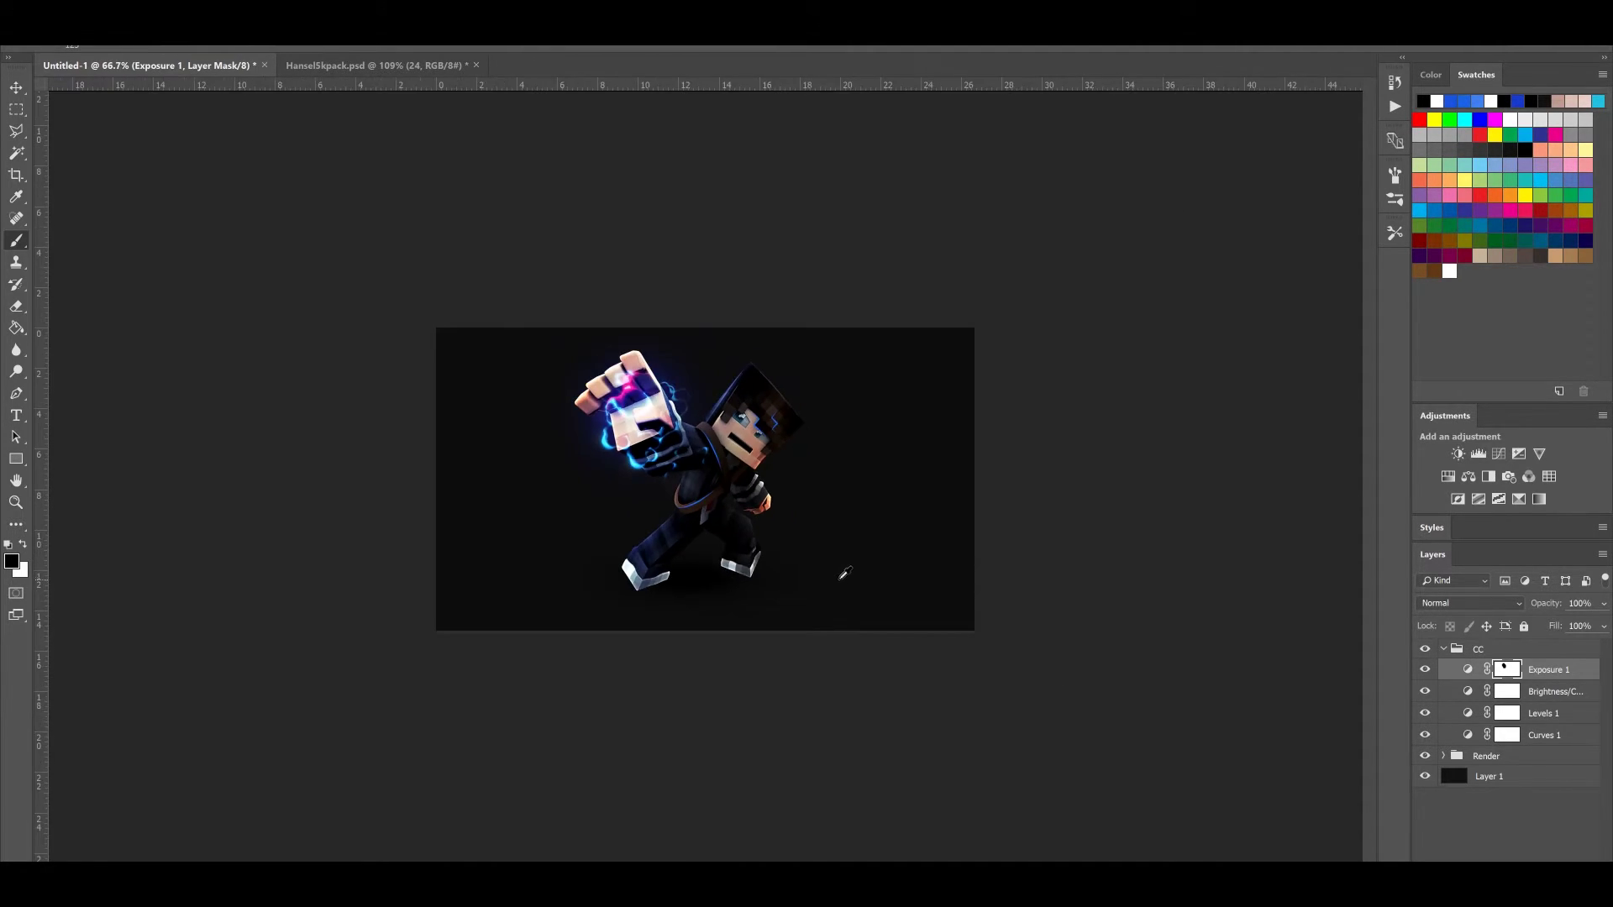
pyautogui.scroll(9, 1119, 652)
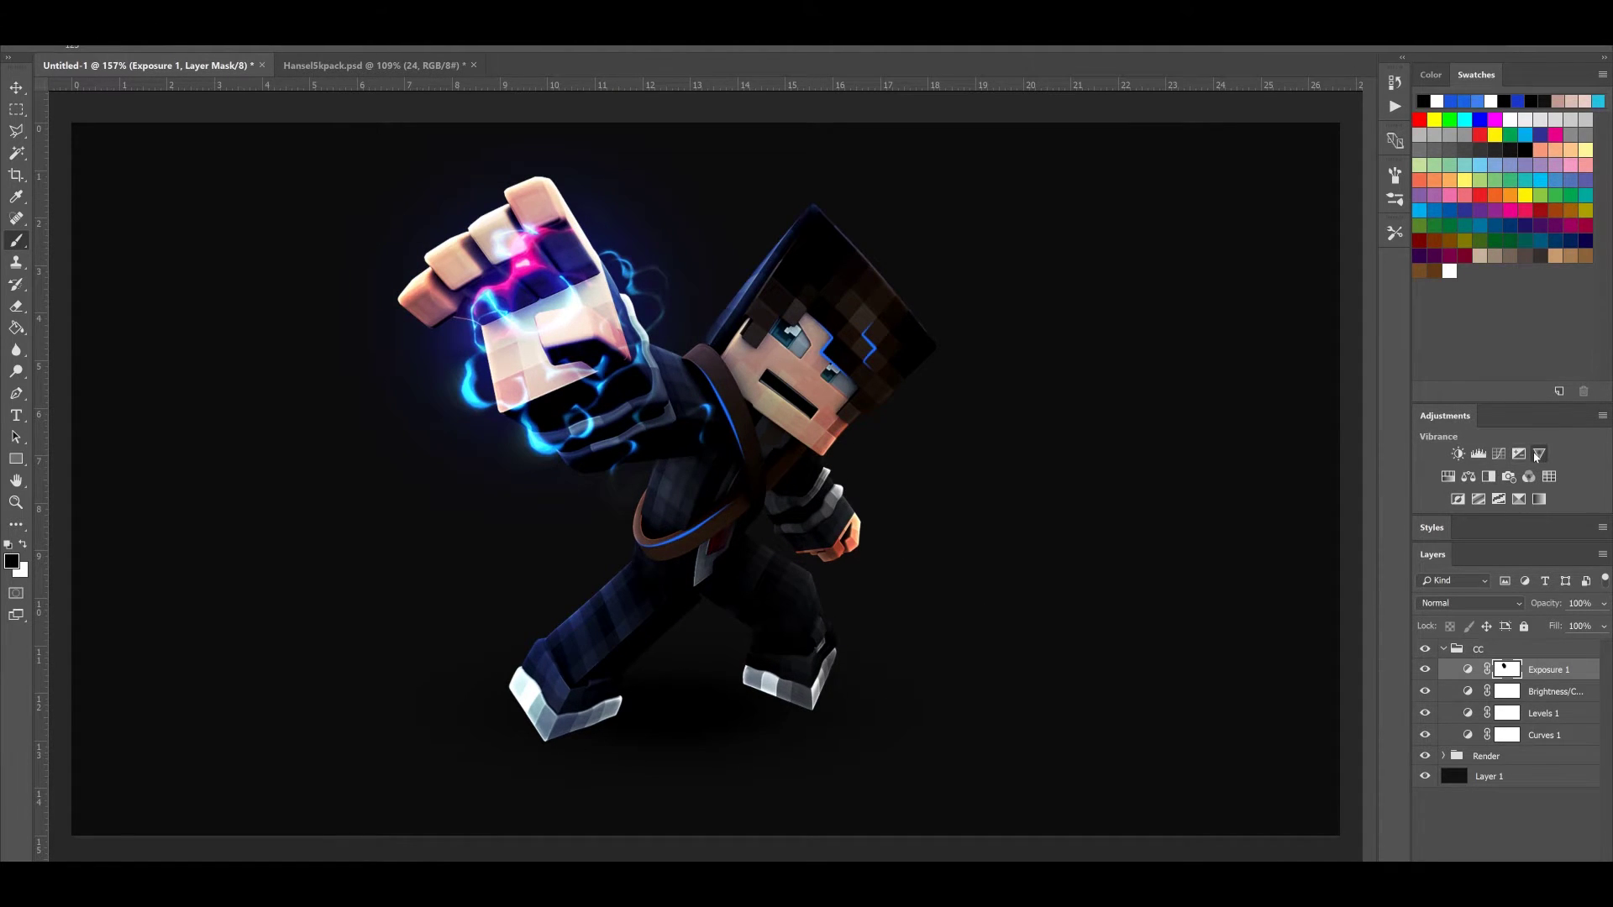
# Add a Vibrance adjustment layer above Exposure with vibrance +27 and saturation +5
pyautogui.click(1539, 454)
pyautogui.moveTo(1256, 200)
pyautogui.mouseDown()
pyautogui.moveTo(1239, 197)
pyautogui.moveTo(1302, 199)
pyautogui.moveTo(1185, 198)
pyautogui.moveTo(1275, 200)
pyautogui.moveTo(1227, 228)
pyautogui.moveTo(1269, 225)
pyautogui.moveTo(1248, 229)
pyautogui.mouseUp()
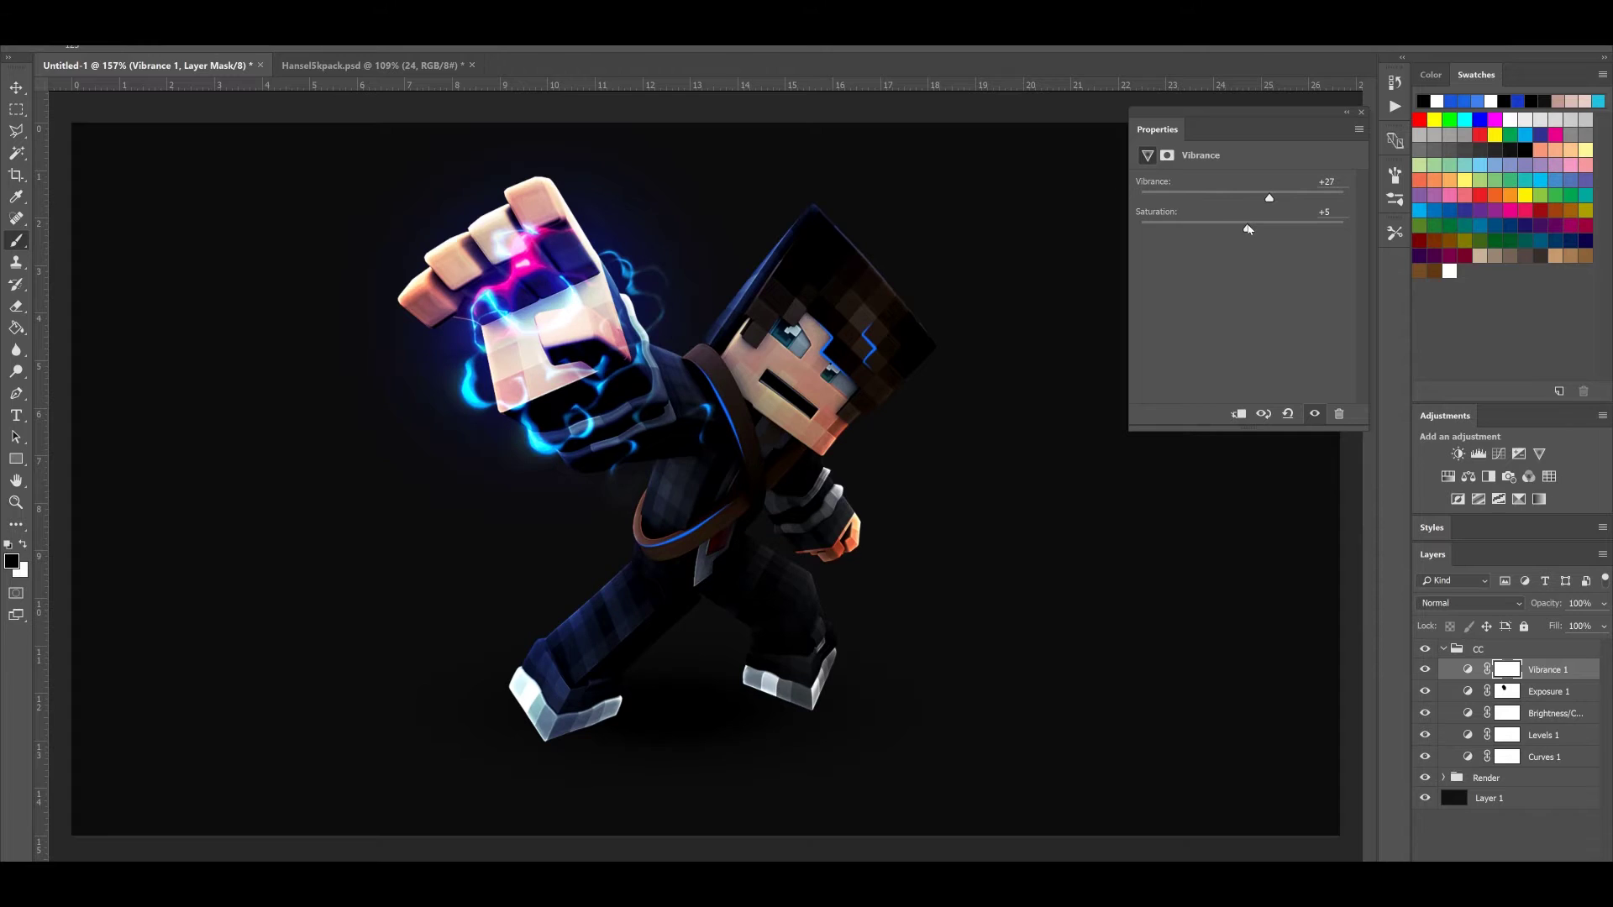
pyautogui.click(1359, 114)
# Compare the image with and without the Vibrance adjustment, then with and without the whole CC group
pyautogui.click(1425, 669)
pyautogui.click(1425, 669)
pyautogui.click(1426, 669)
pyautogui.click(1425, 669)
pyautogui.click(1422, 649)
pyautogui.click(1422, 649)
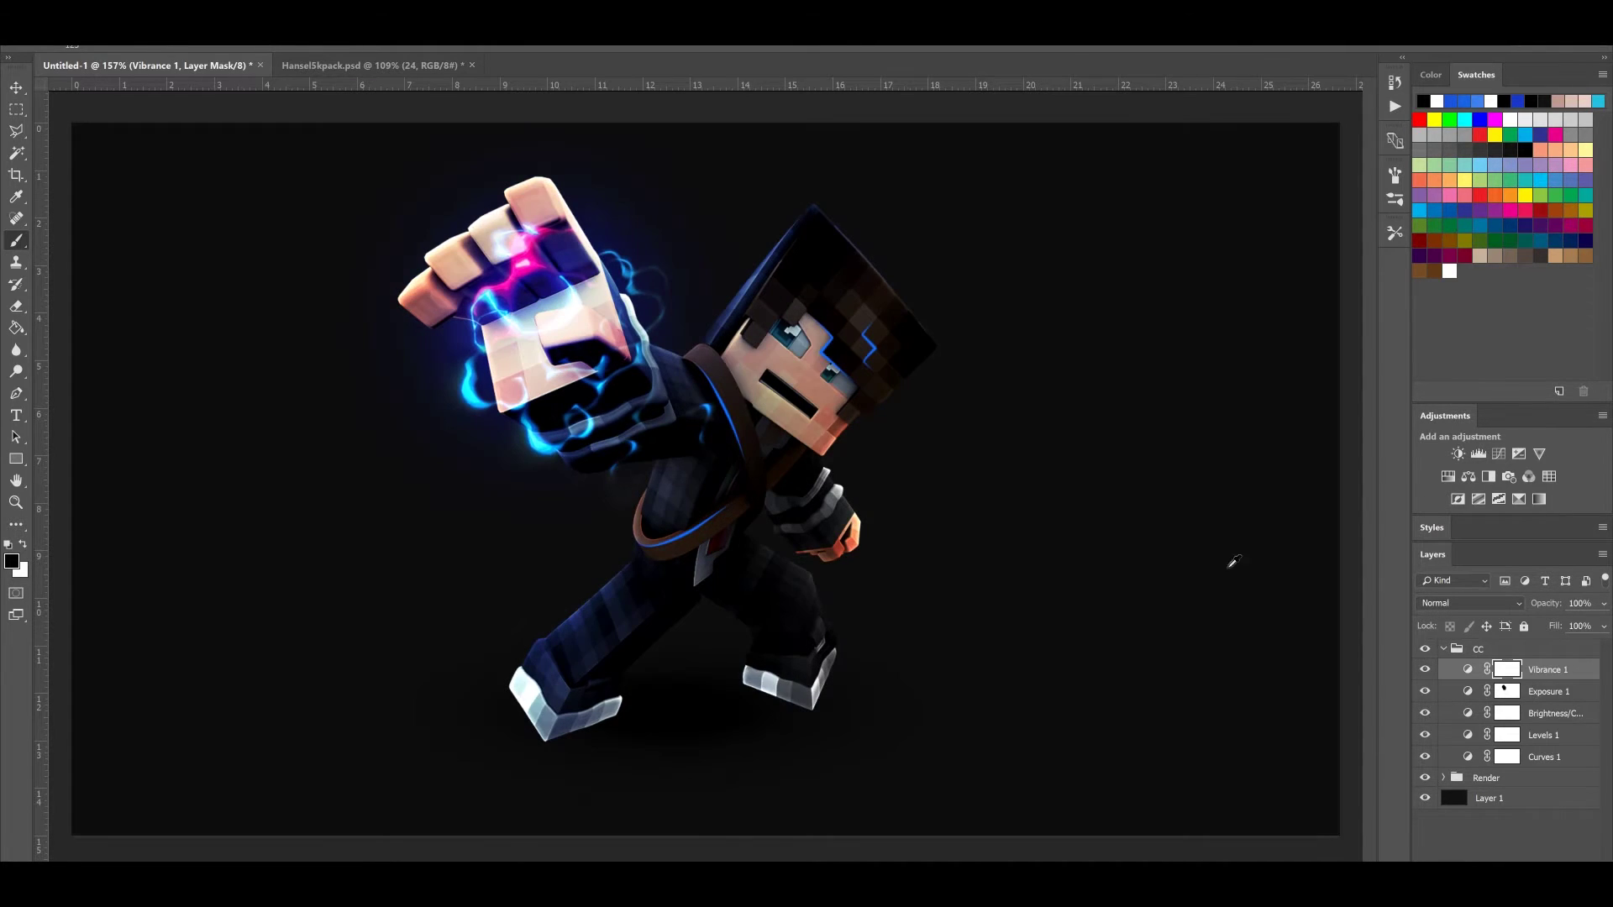
pyautogui.scroll(-3, 896, 349)
pyautogui.scroll(1, 900, 389)
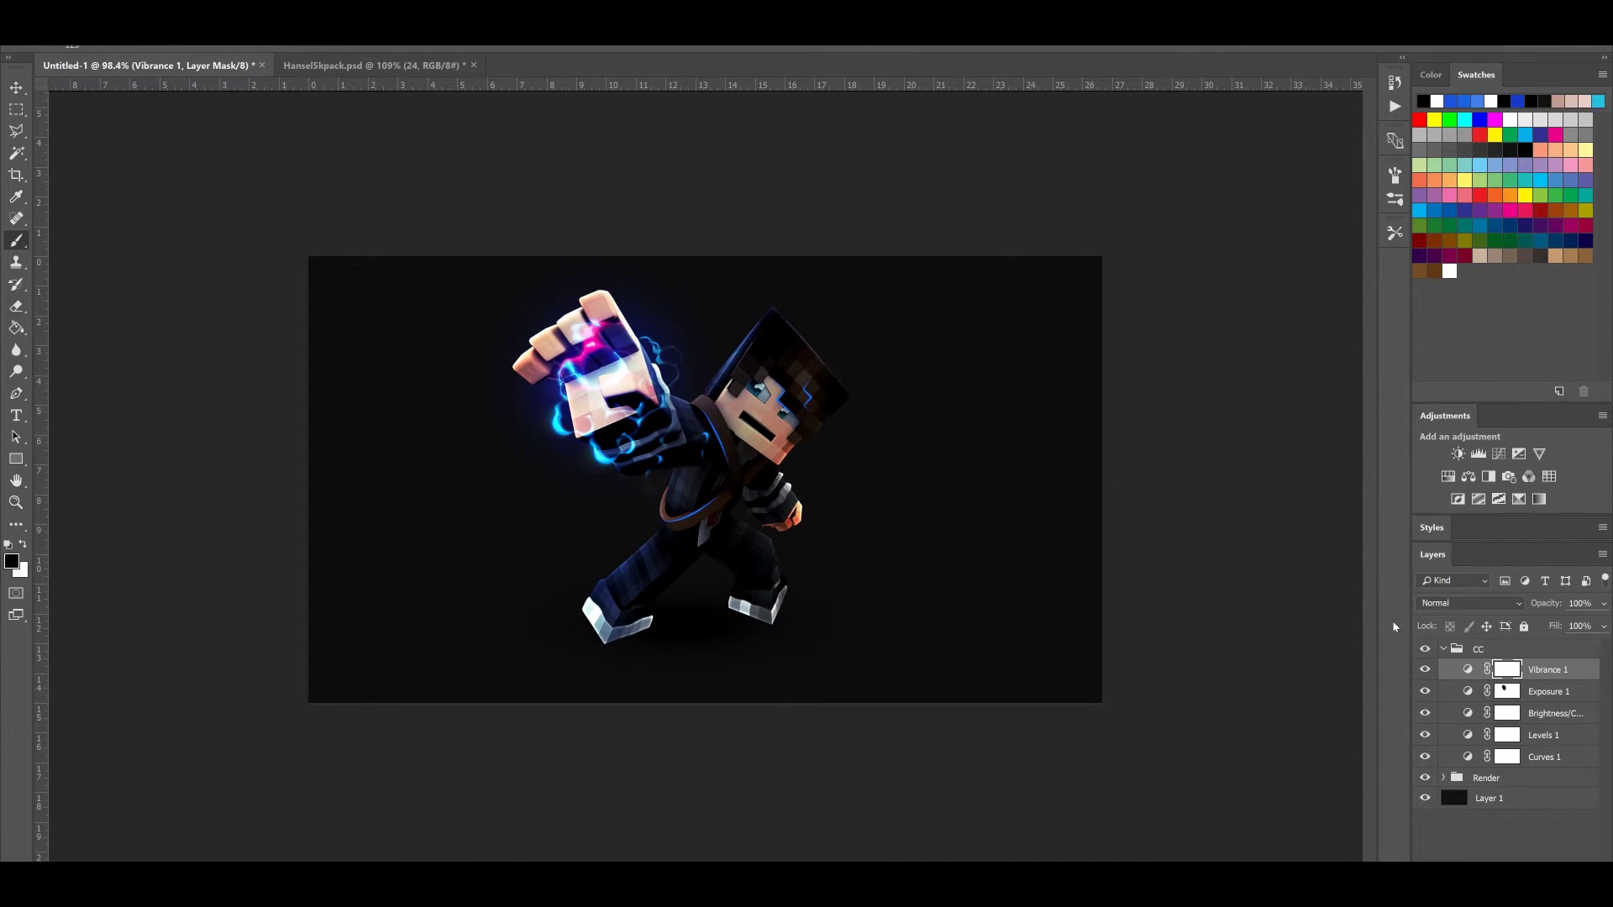
pyautogui.click(1422, 649)
pyautogui.click(1422, 650)
pyautogui.scroll(2, 821, 454)
pyautogui.scroll(-1, 1035, 574)
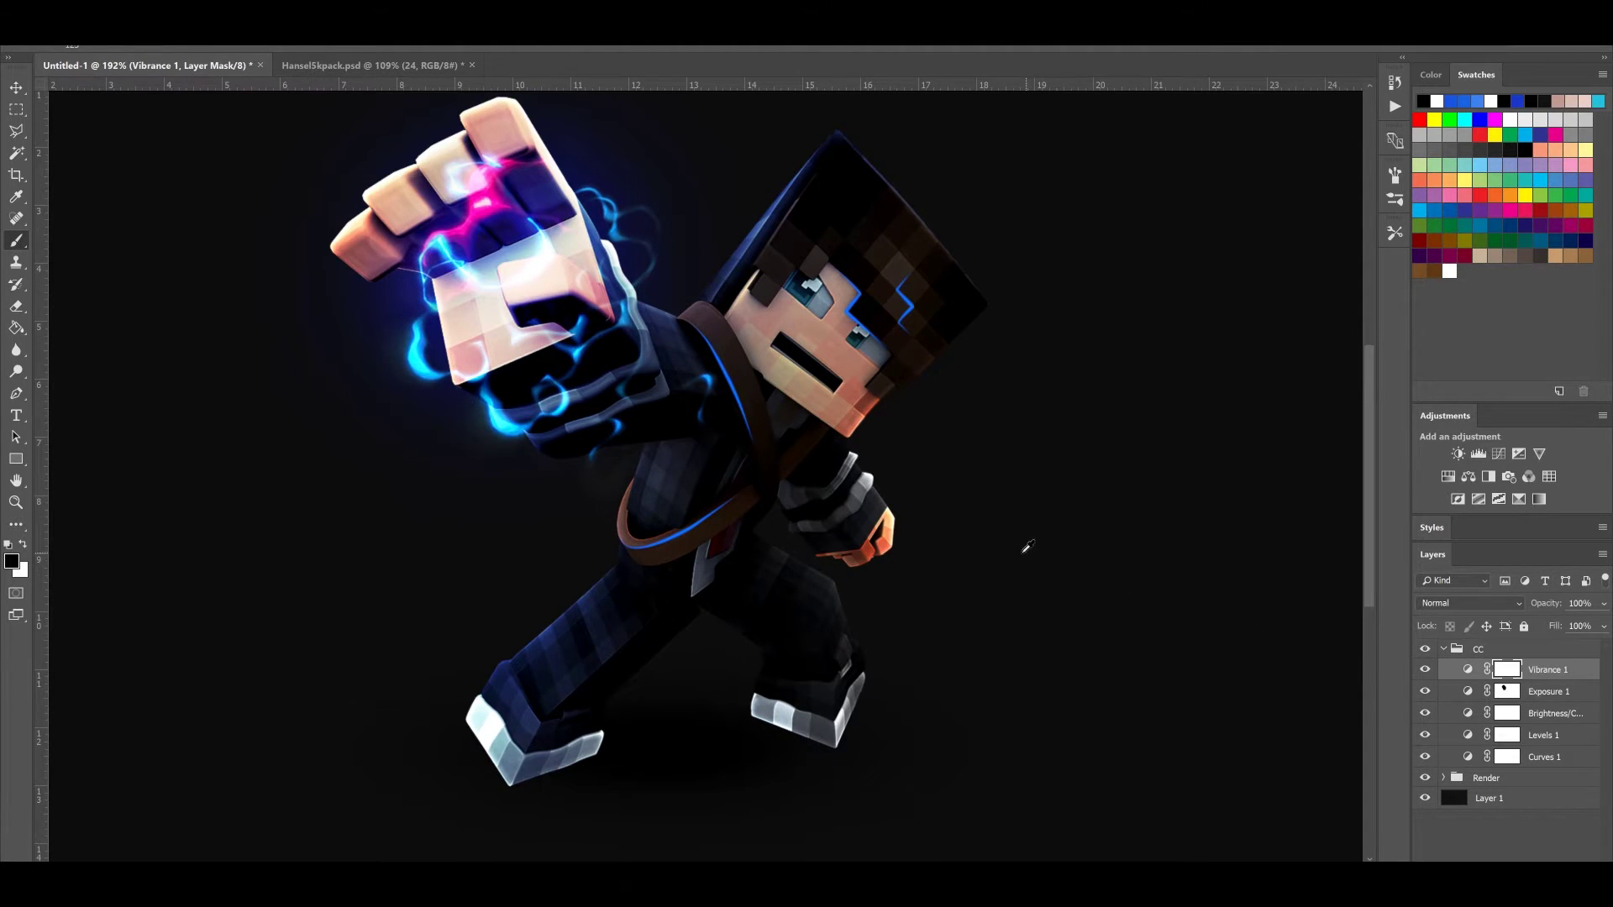
pyautogui.scroll(-1, 1032, 547)
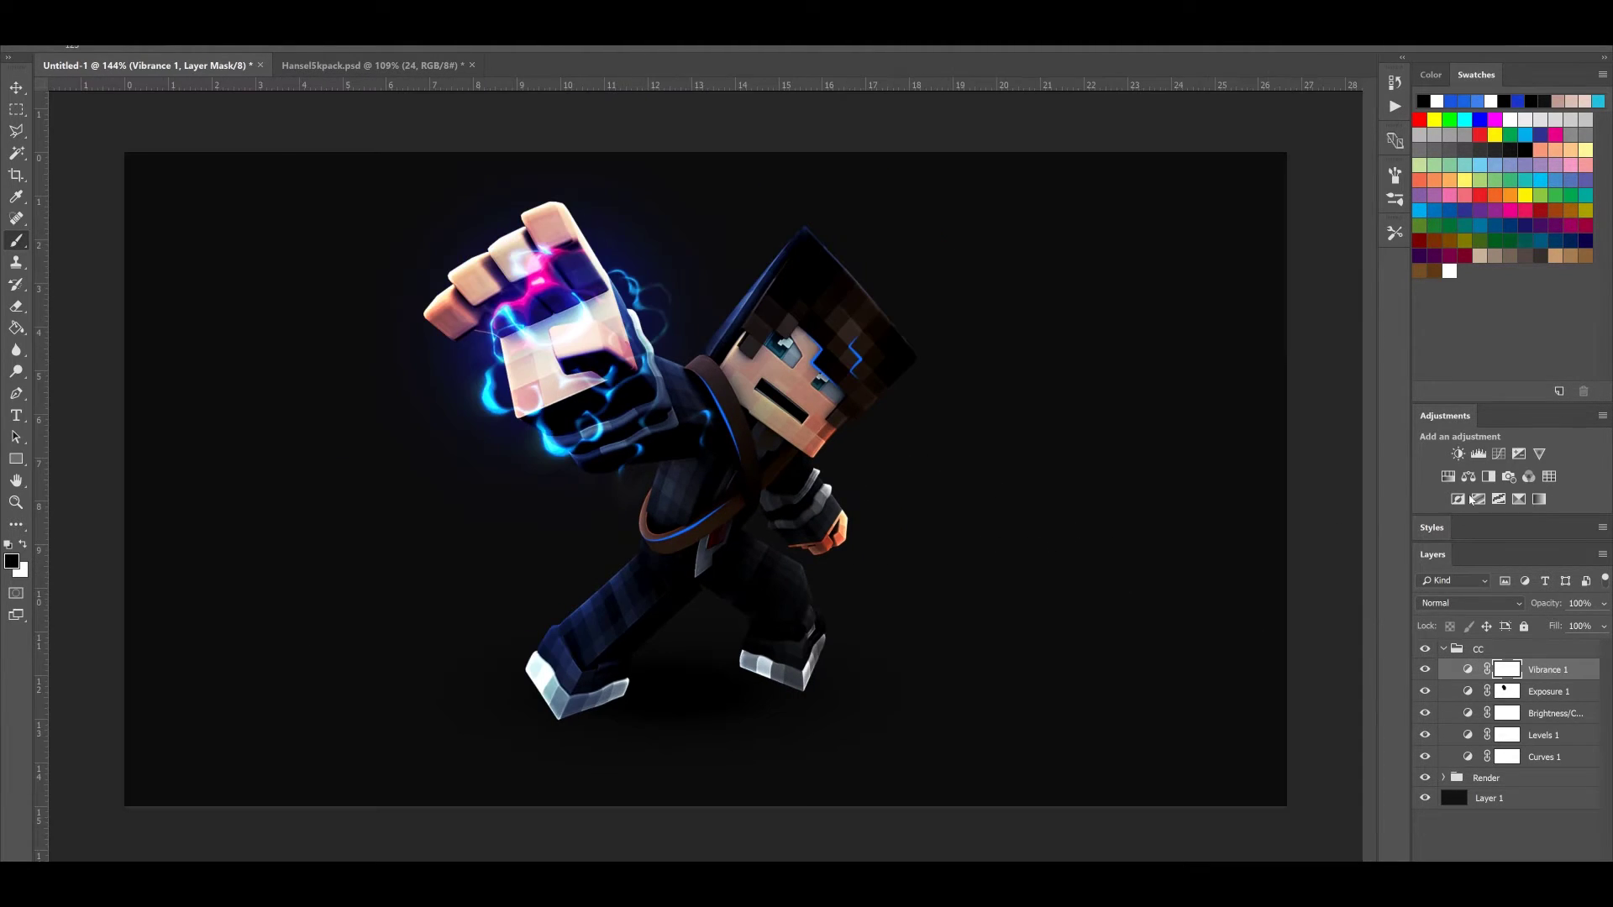
# Add a Color Lookup adjustment layer above Vibrance, try several 3D LUTs and apply Crisp_Winter.look
pyautogui.click(1548, 477)
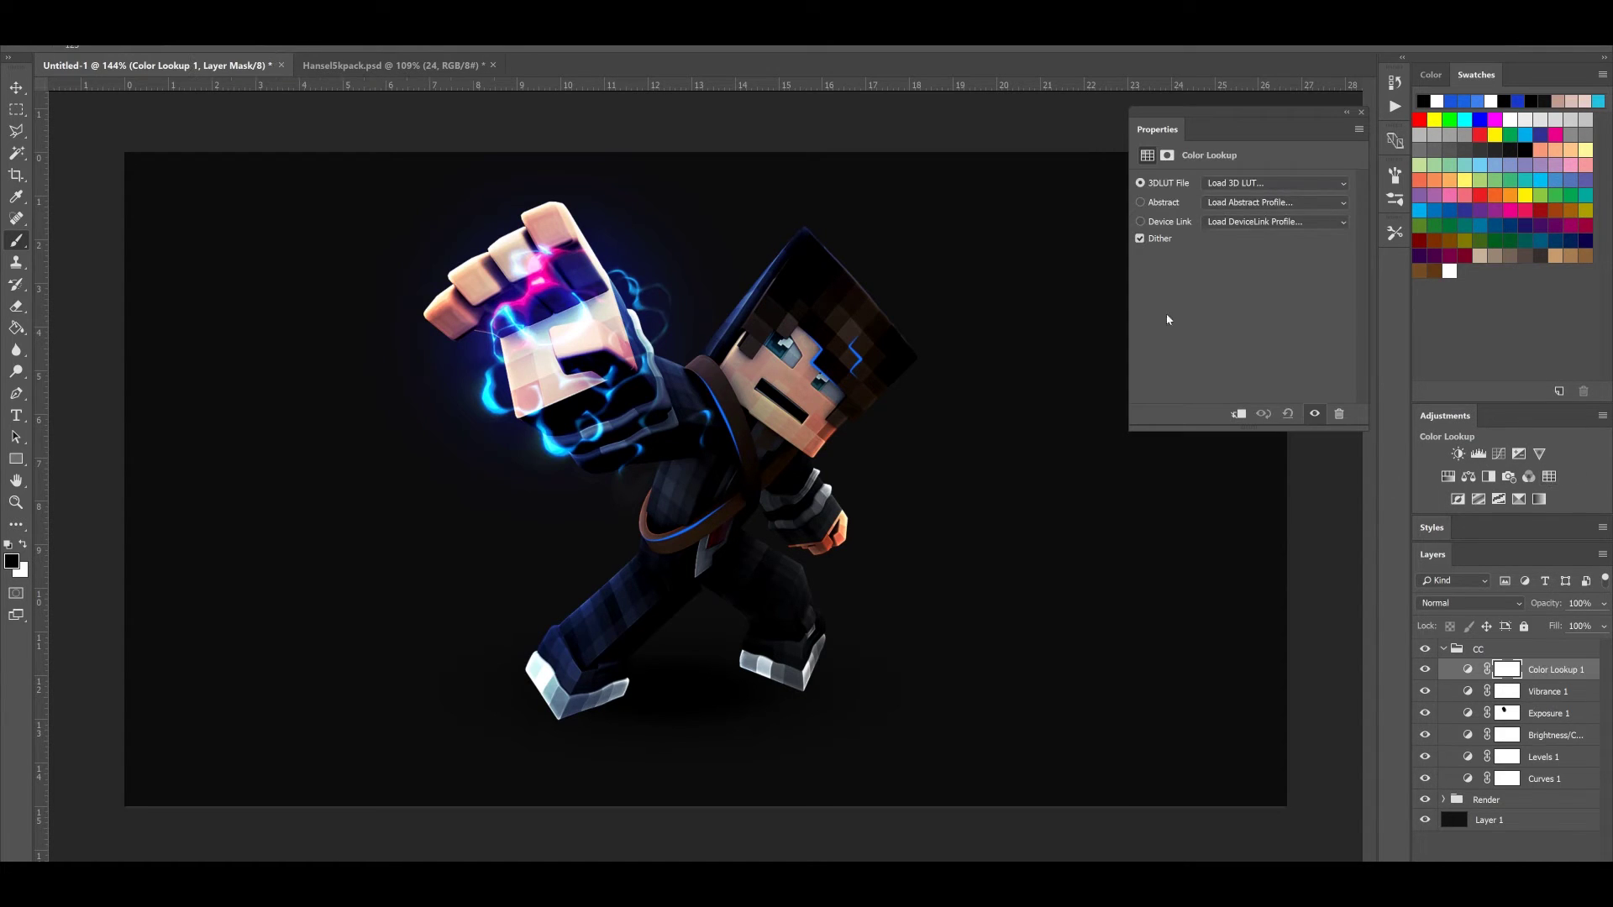
pyautogui.click(1210, 184)
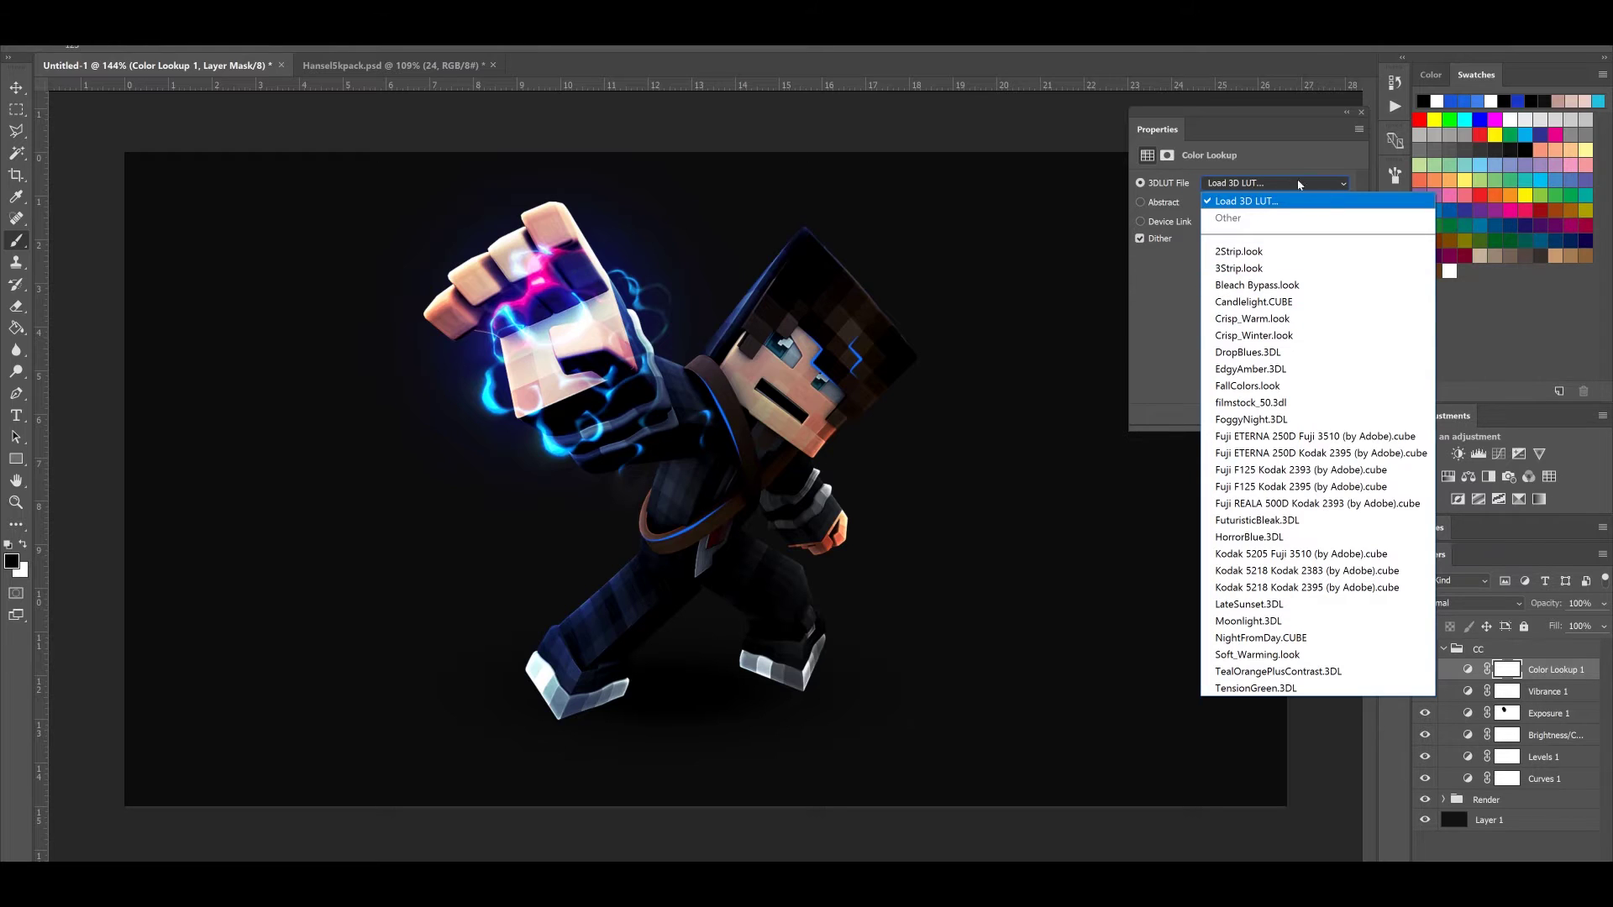
pyautogui.click(1229, 286)
pyautogui.click(1260, 183)
pyautogui.click(1260, 388)
pyautogui.click(1256, 185)
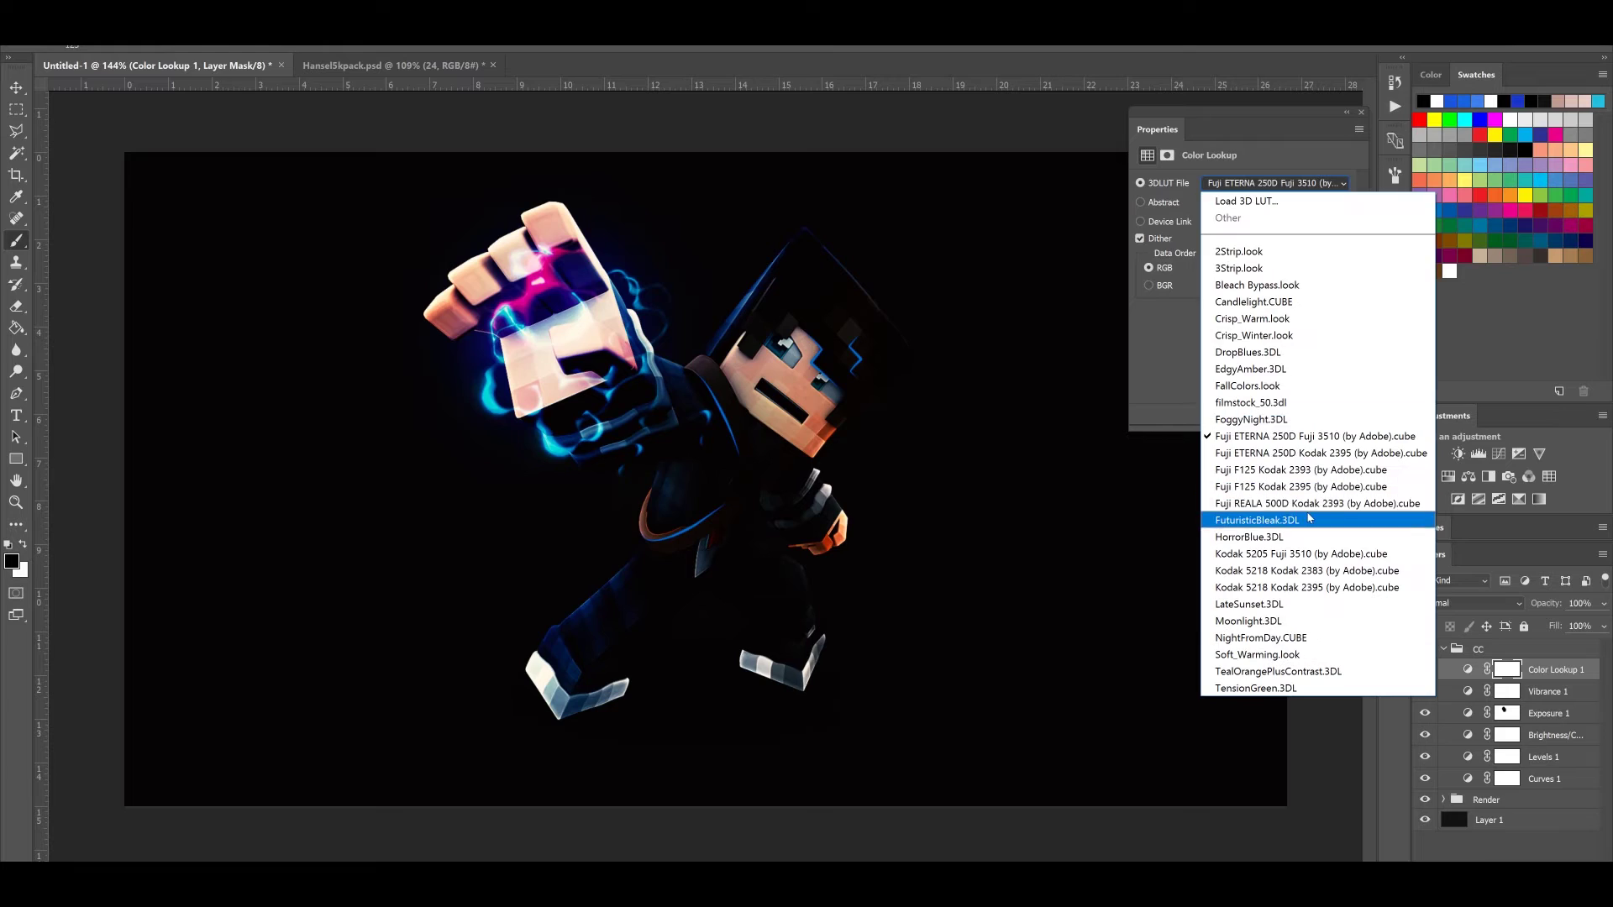
pyautogui.click(1277, 522)
pyautogui.click(1280, 186)
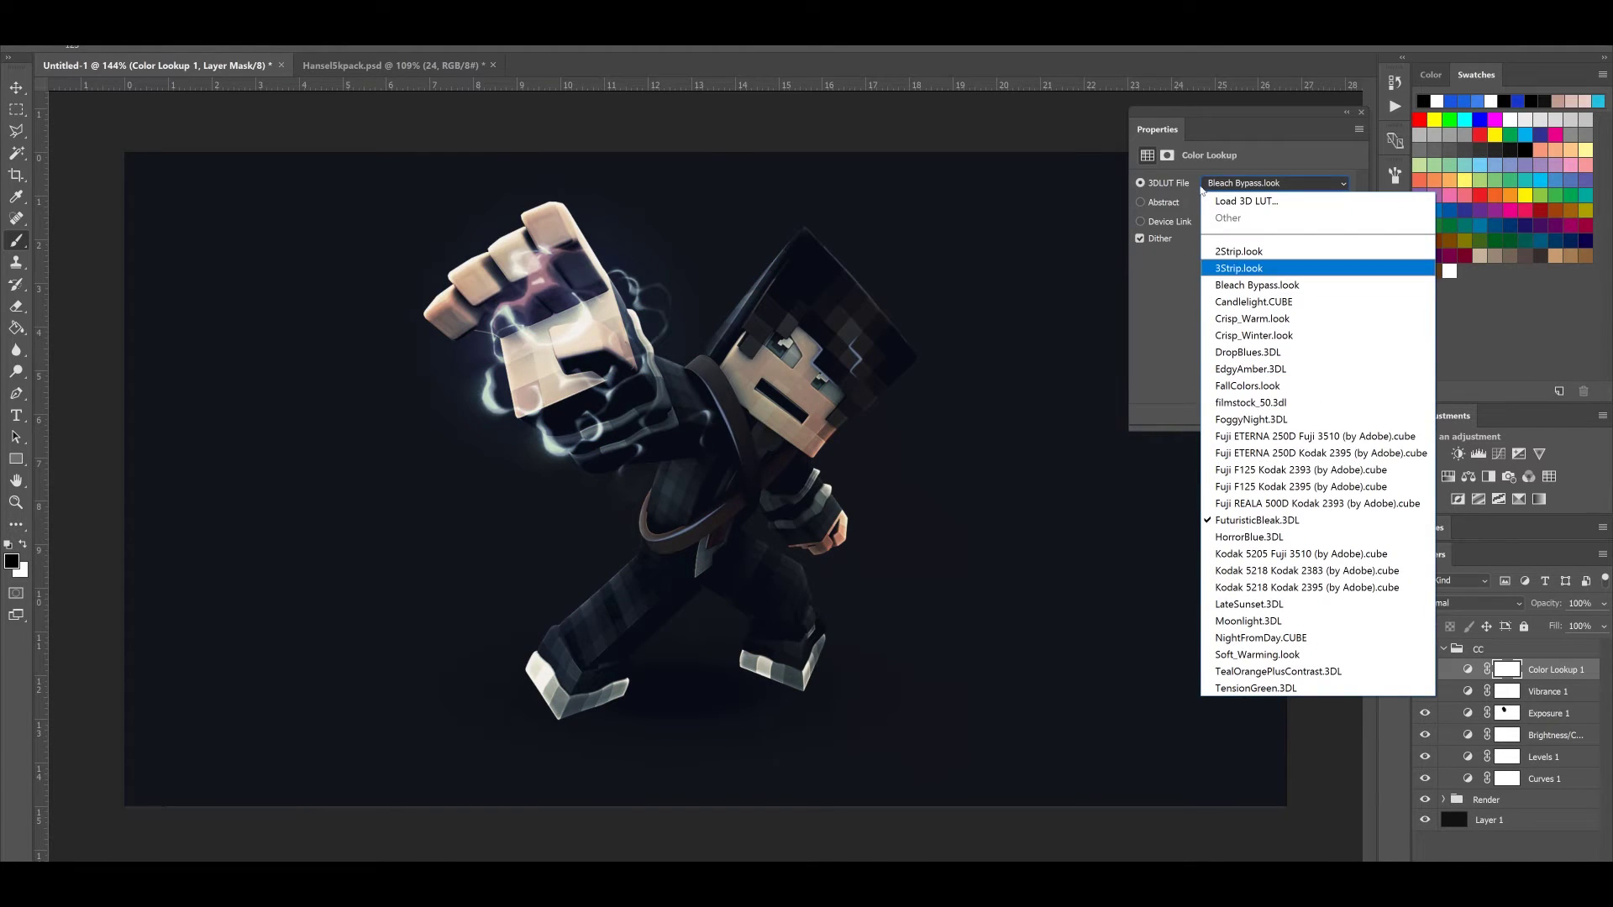
pyautogui.click(1247, 178)
pyautogui.click(1223, 185)
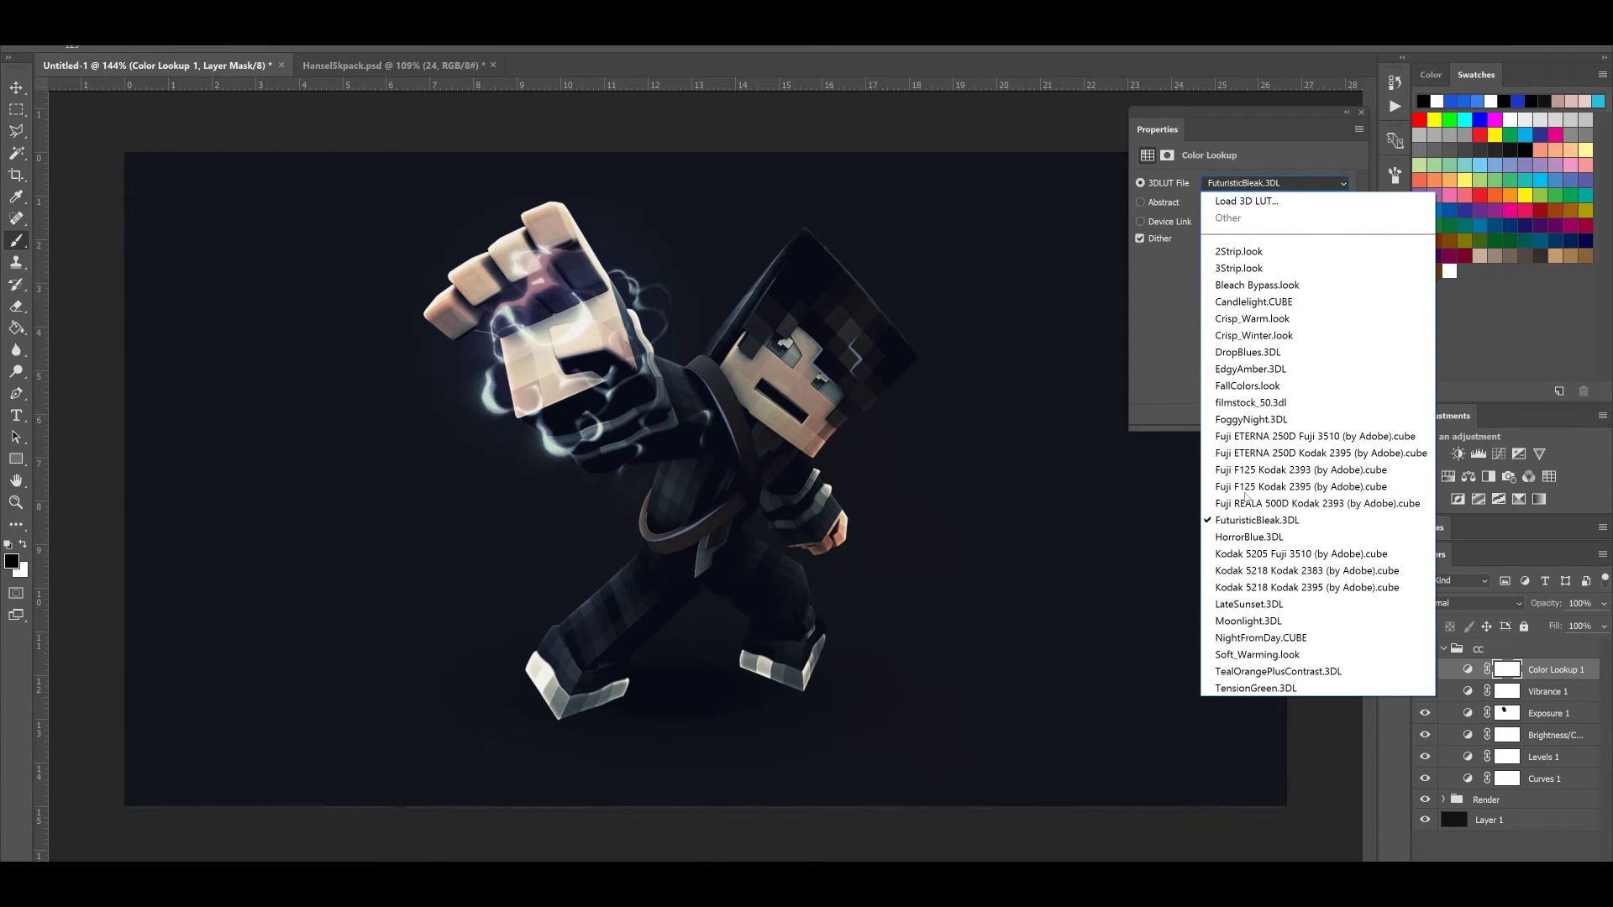
pyautogui.click(1272, 336)
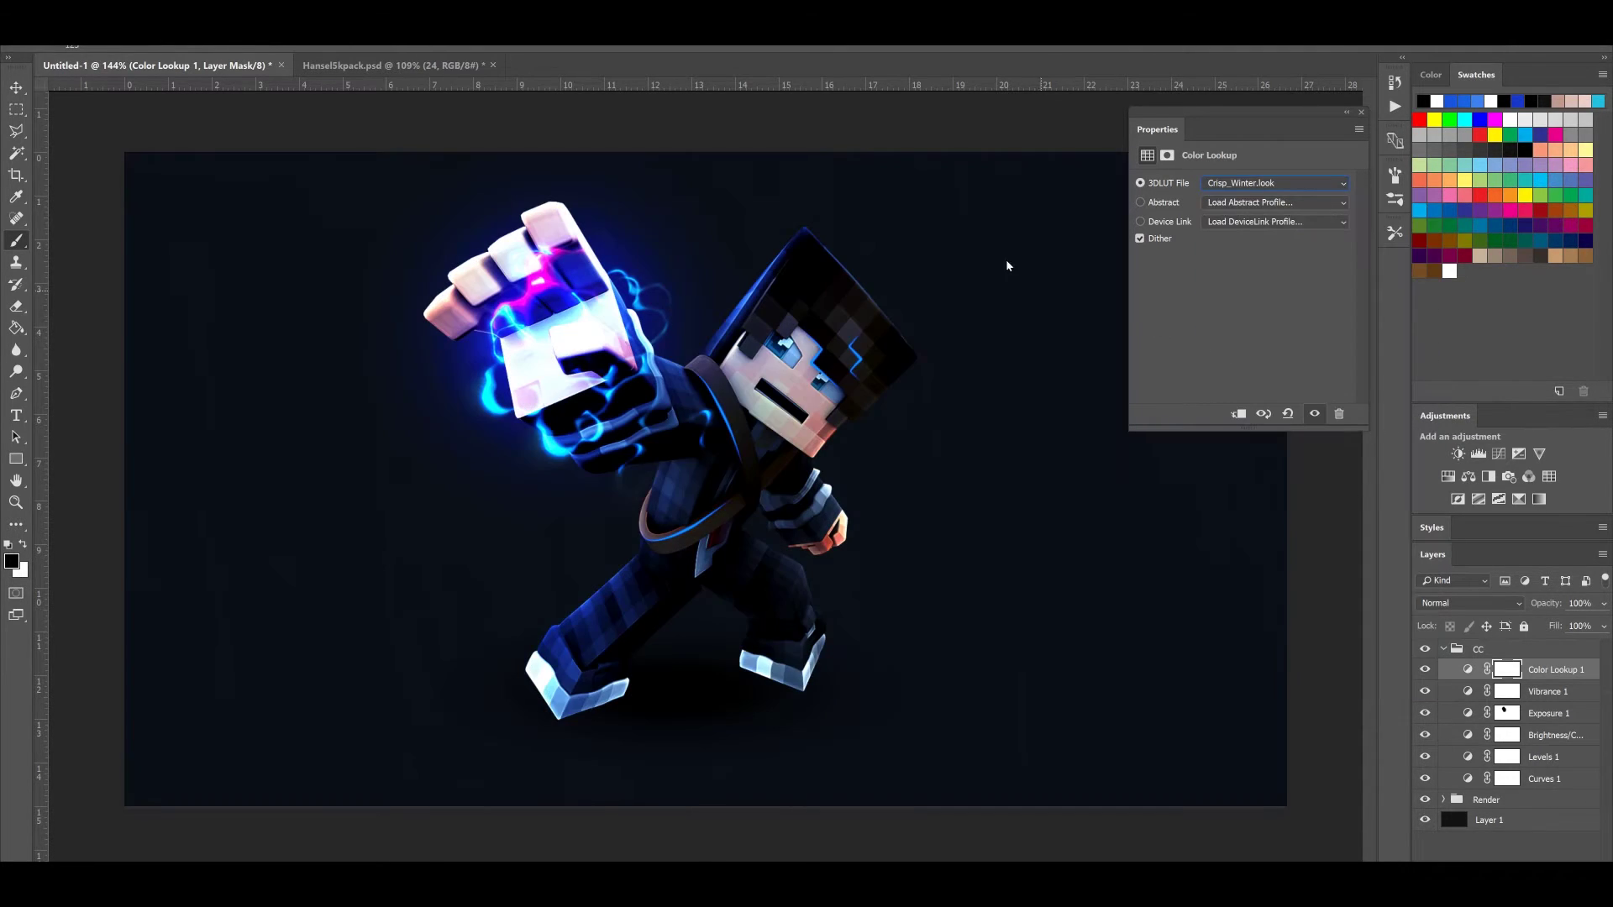
pyautogui.click(1361, 112)
# Reduce the Color Lookup layer's opacity to 40%, comparing the image with and without it
pyautogui.click(1603, 603)
pyautogui.moveTo(1602, 623); pyautogui.dragTo(1542, 629)
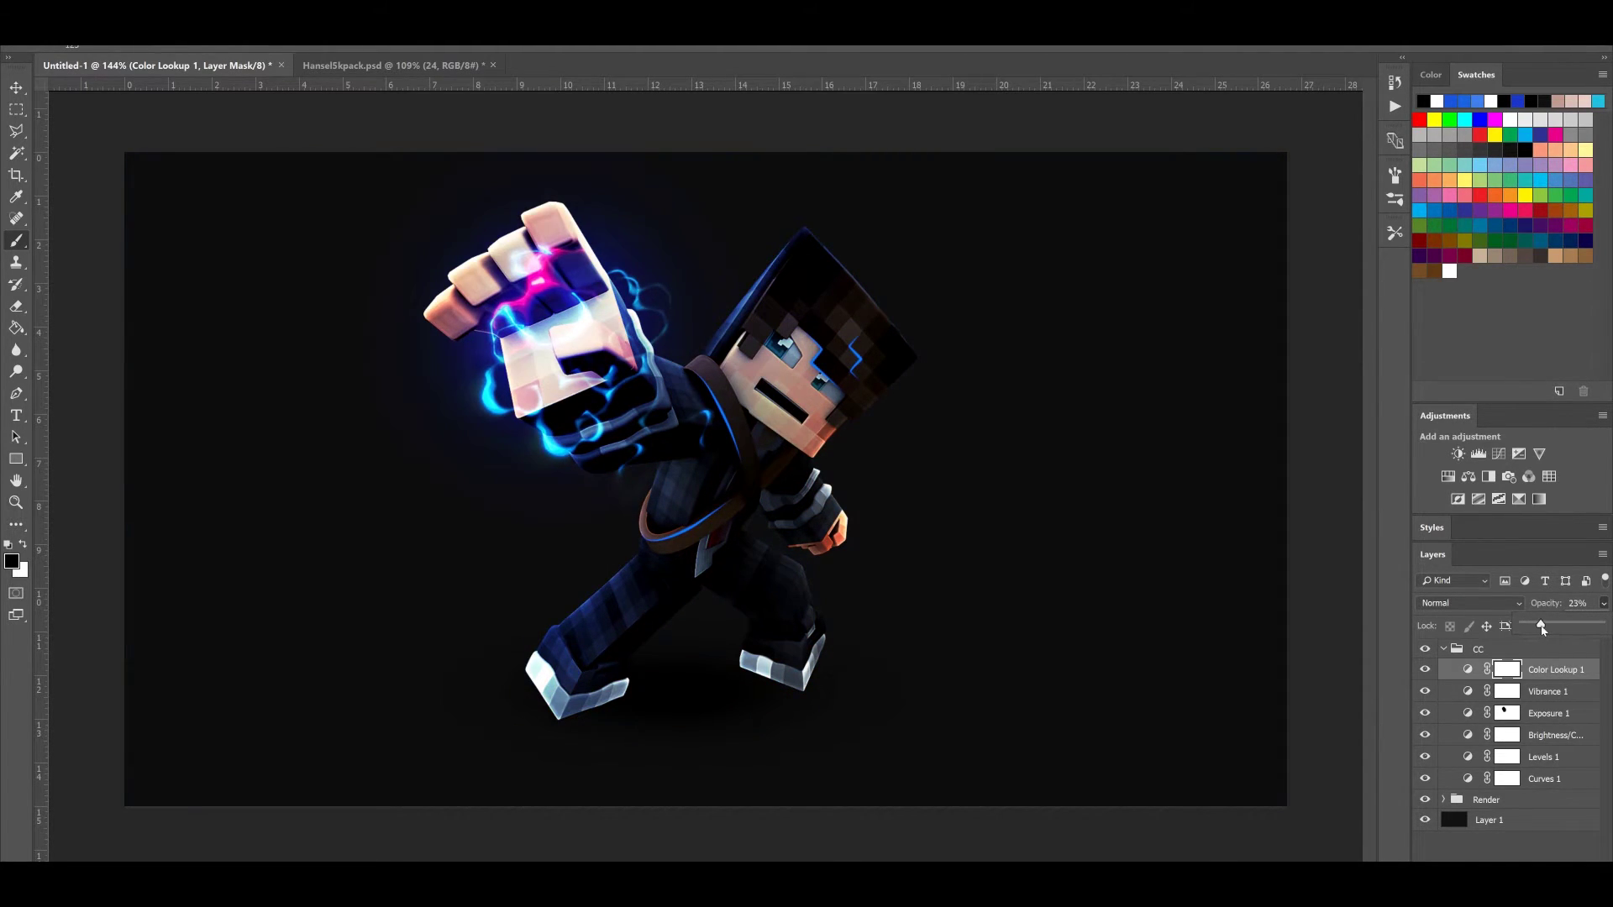
pyautogui.click(1426, 674)
pyautogui.click(1425, 671)
pyautogui.click(1425, 671)
pyautogui.click(1603, 603)
pyautogui.moveTo(1541, 626); pyautogui.dragTo(1553, 625)
# Toggle the CC group's visibility to judge the colour correction with the Color Lookup adjustment included
pyautogui.click(1425, 650)
pyautogui.click(1426, 651)
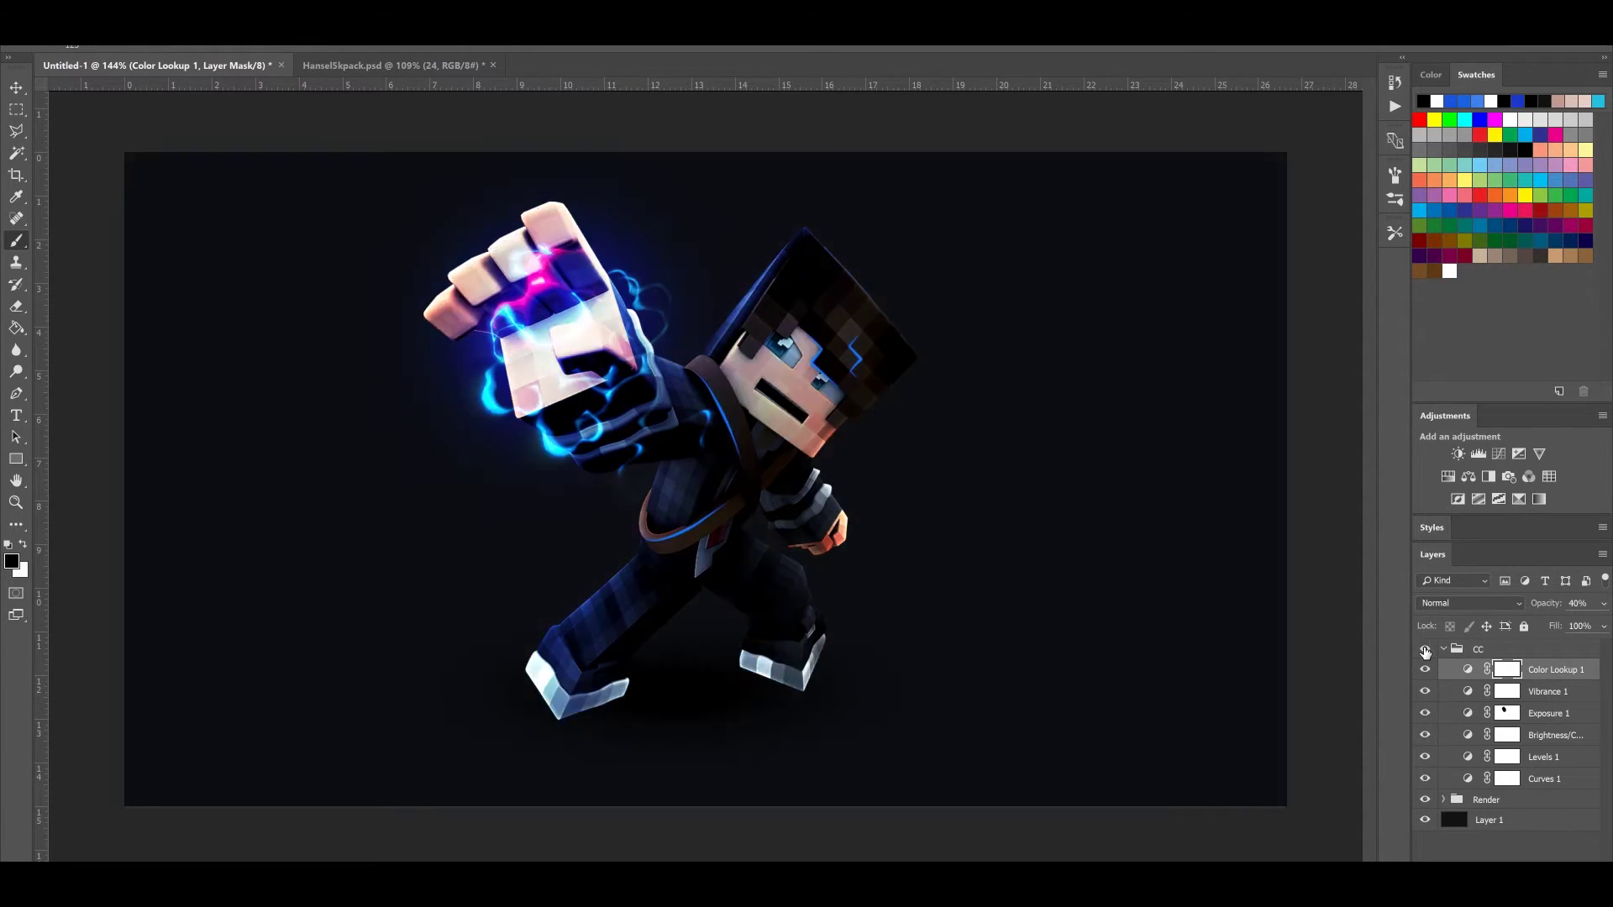
pyautogui.click(1426, 651)
pyautogui.click(1426, 651)
pyautogui.scroll(-3, 1109, 425)
pyautogui.scroll(4, 1051, 391)
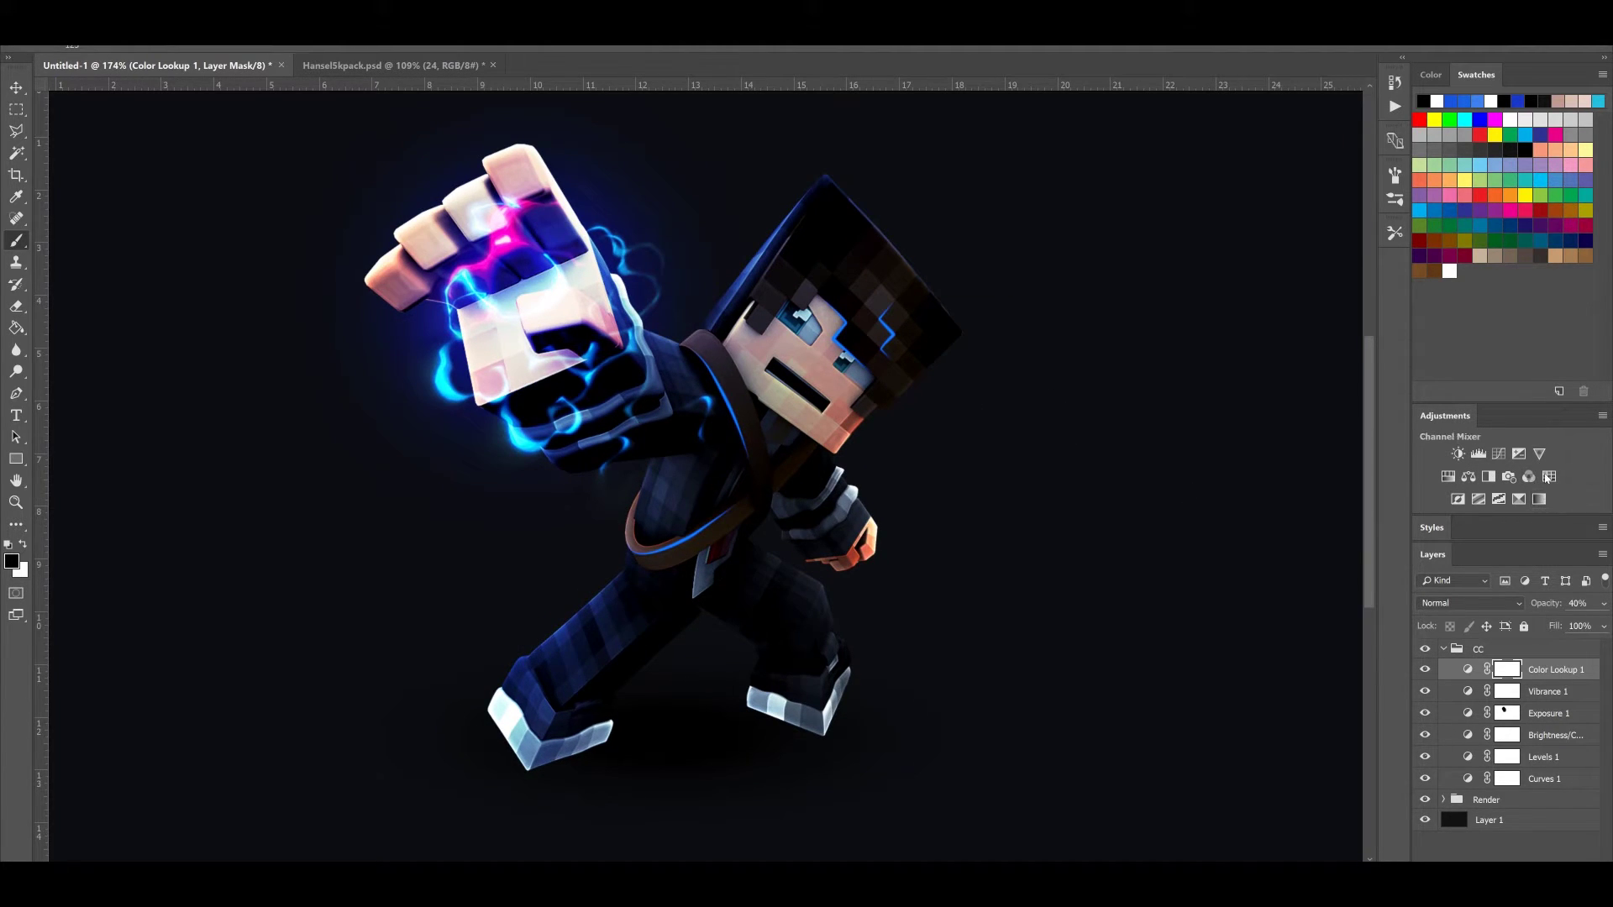
# Try a second Color Lookup adjustment layer, testing the Crisp_Winter.look and Crisp_Warm.look 3D LUTs
pyautogui.click(1538, 499)
pyautogui.click(1243, 183)
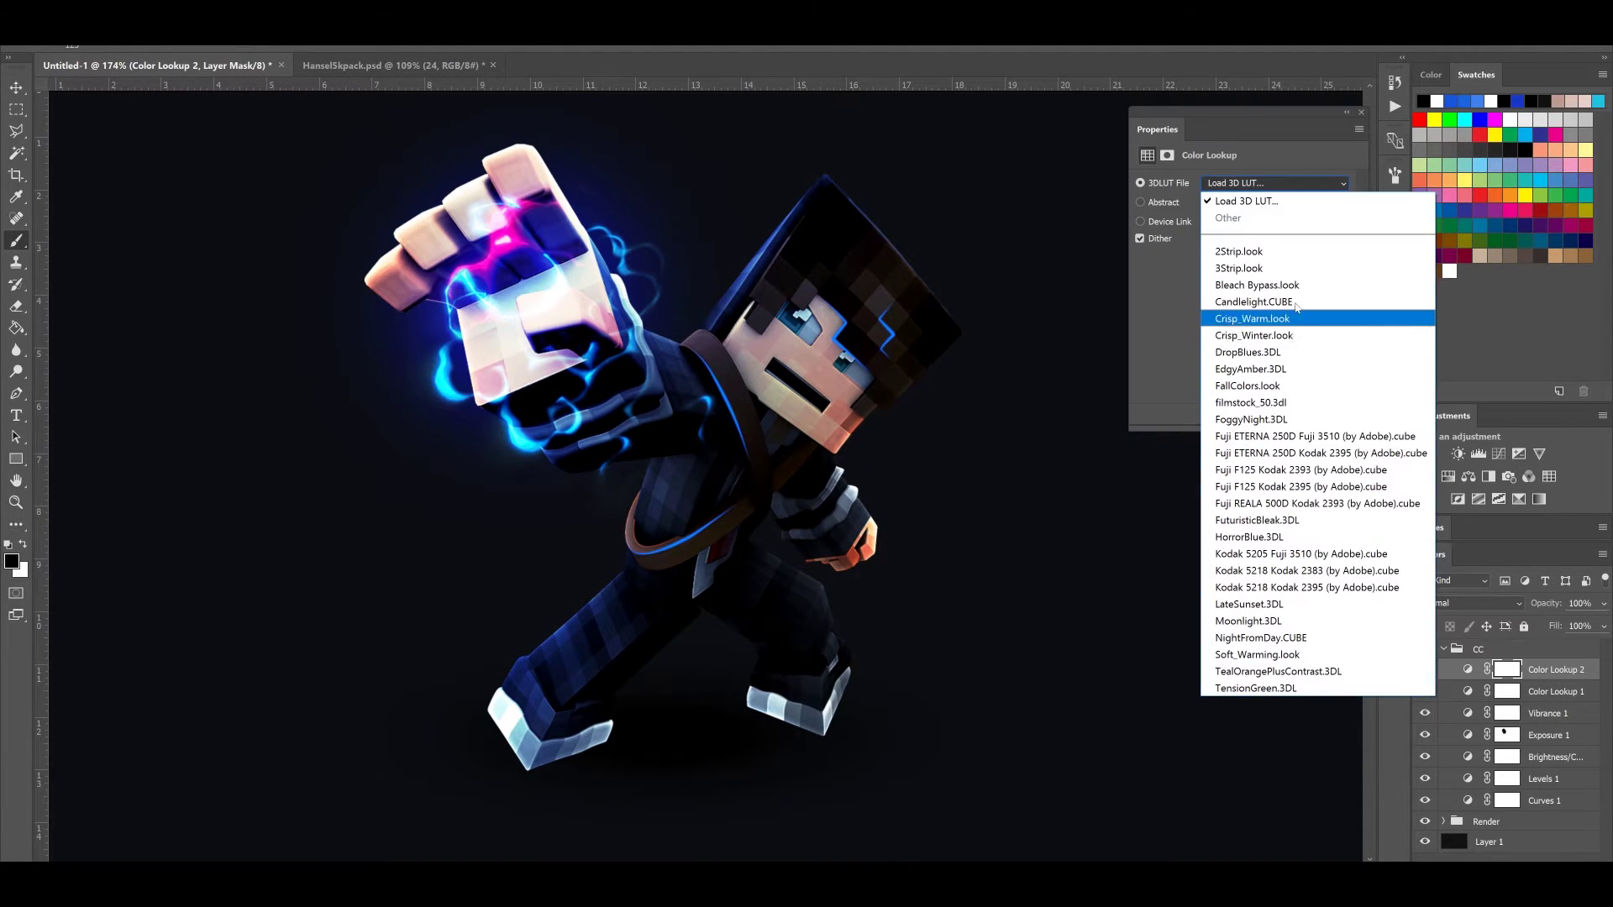
pyautogui.click(1273, 335)
pyautogui.click(1251, 188)
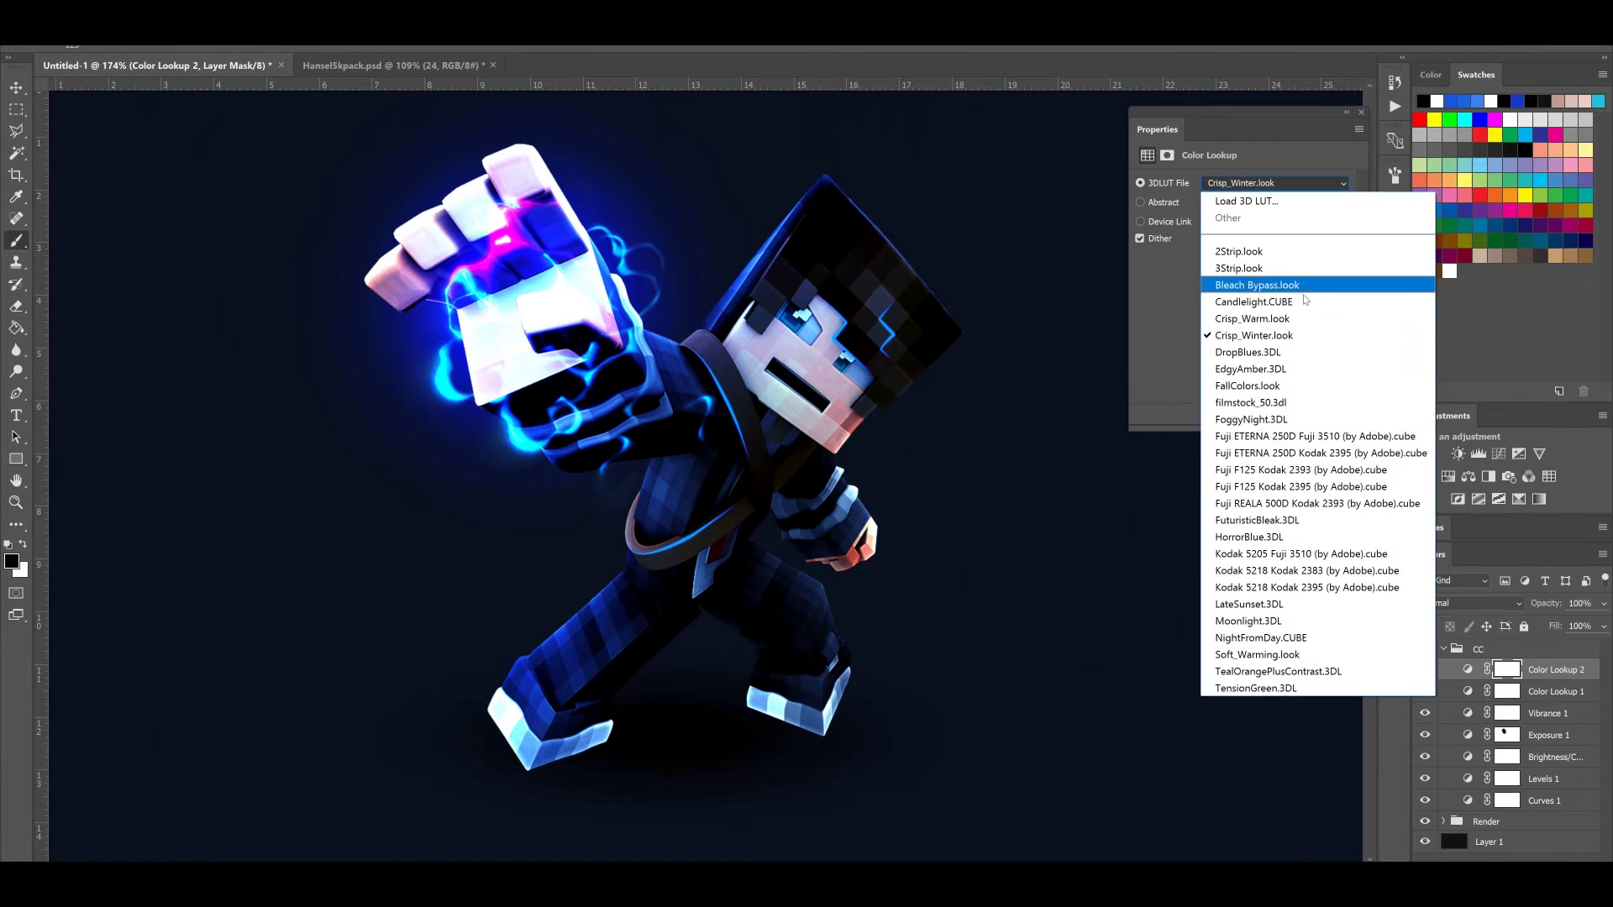
pyautogui.click(1291, 315)
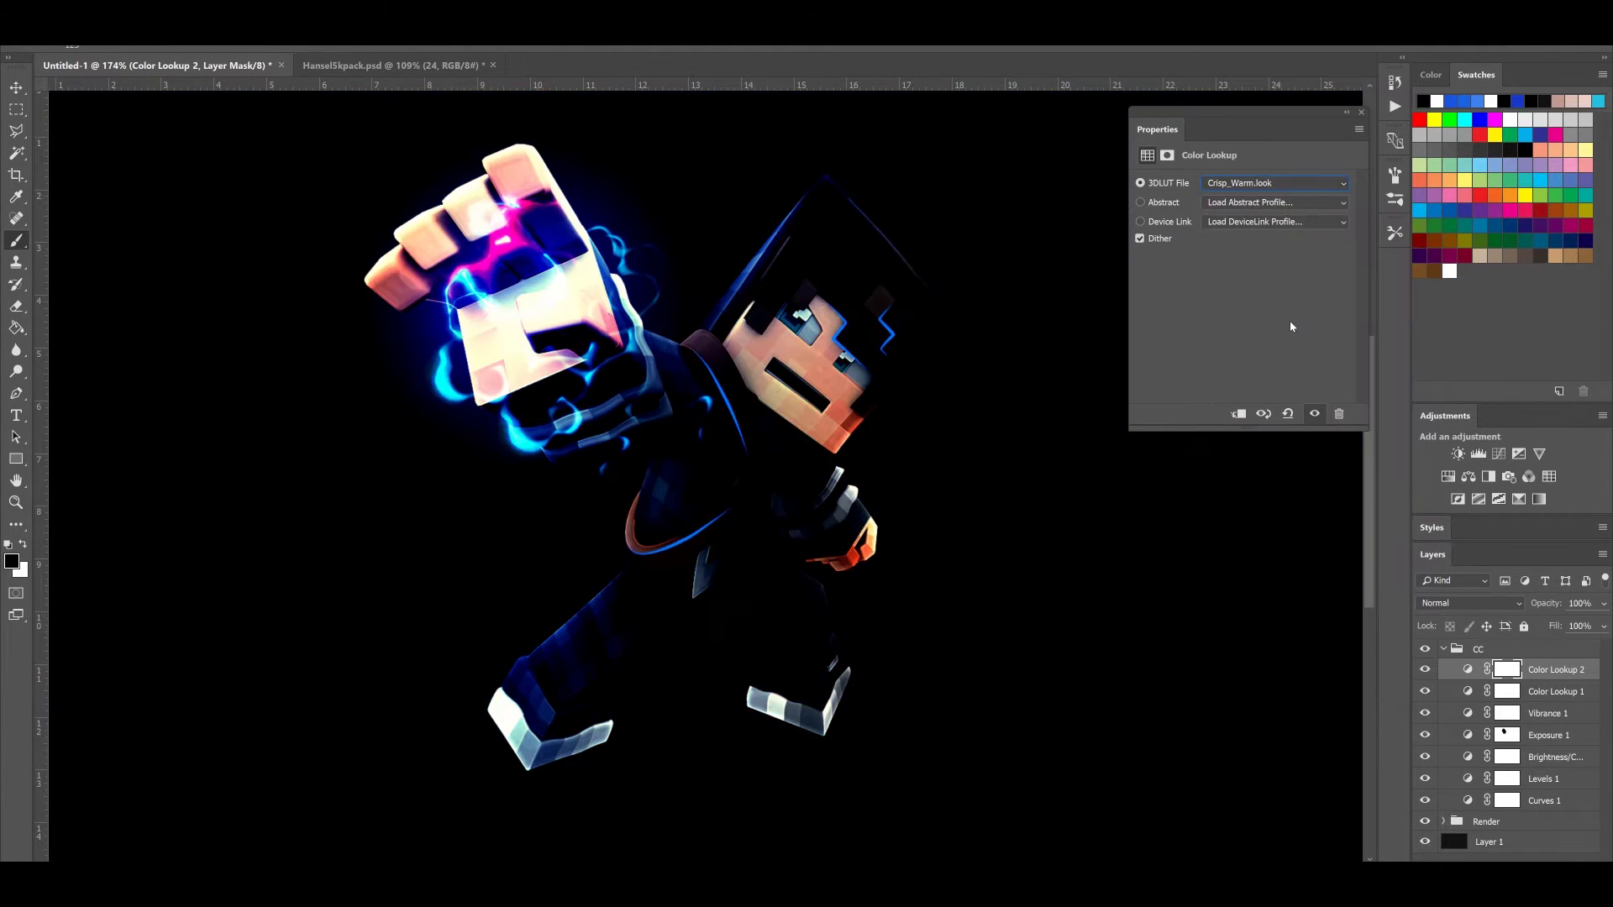
pyautogui.click(1362, 112)
# Set the second Color Lookup layer's opacity to 9% and compare the image with and without the effect
pyautogui.click(1603, 604)
pyautogui.moveTo(1576, 631); pyautogui.dragTo(1531, 630)
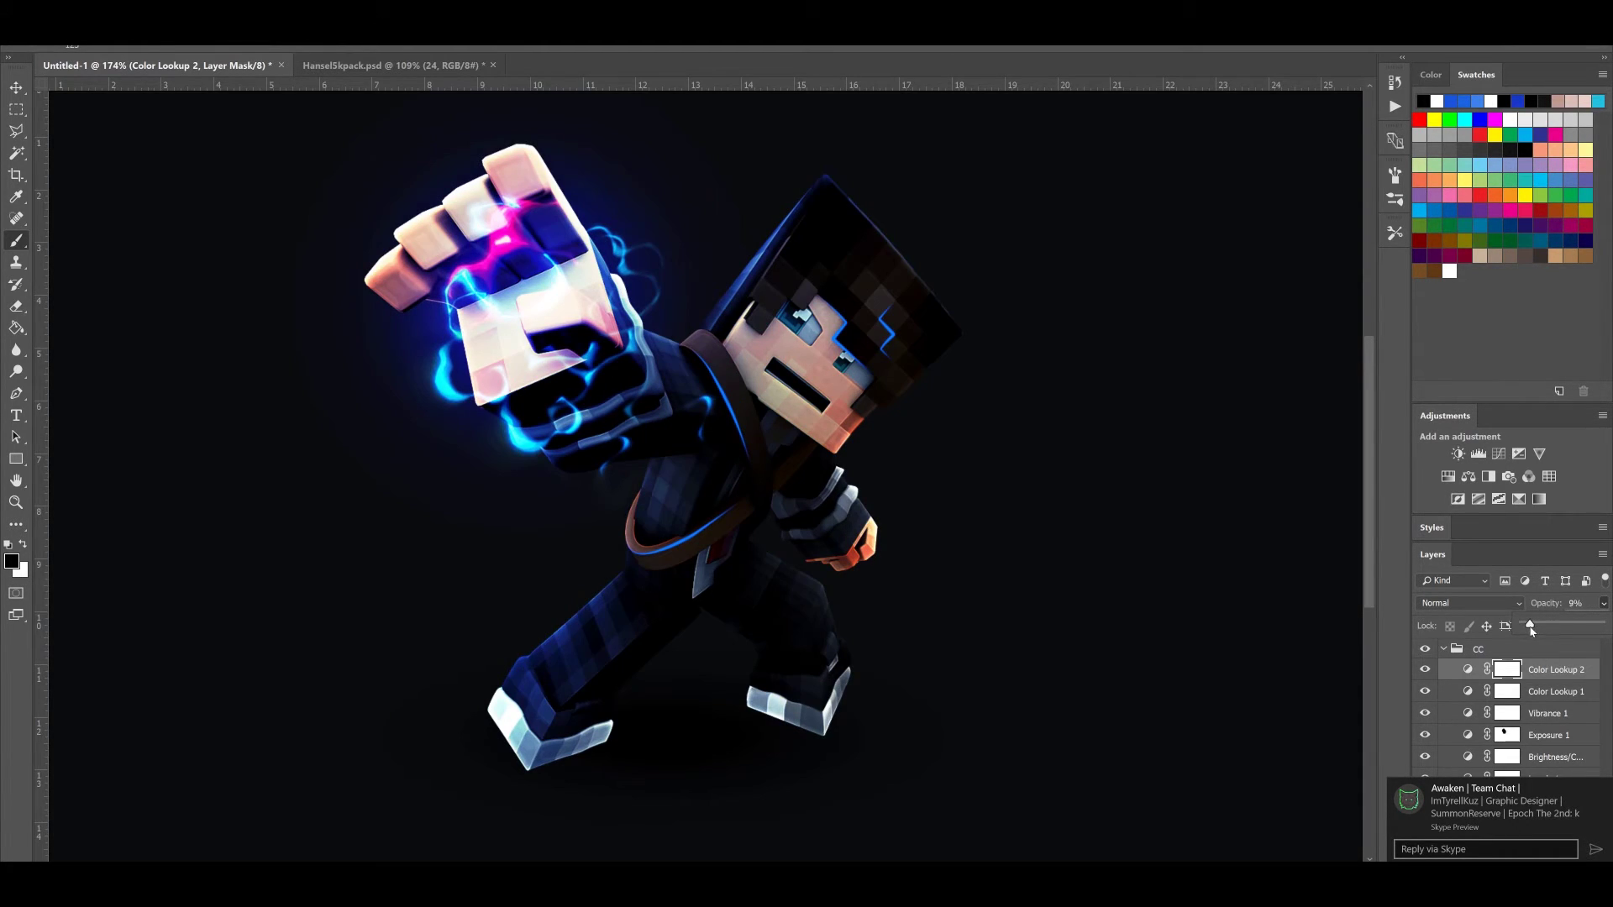
pyautogui.click(1424, 671)
pyautogui.click(1425, 671)
pyautogui.scroll(-4, 987, 429)
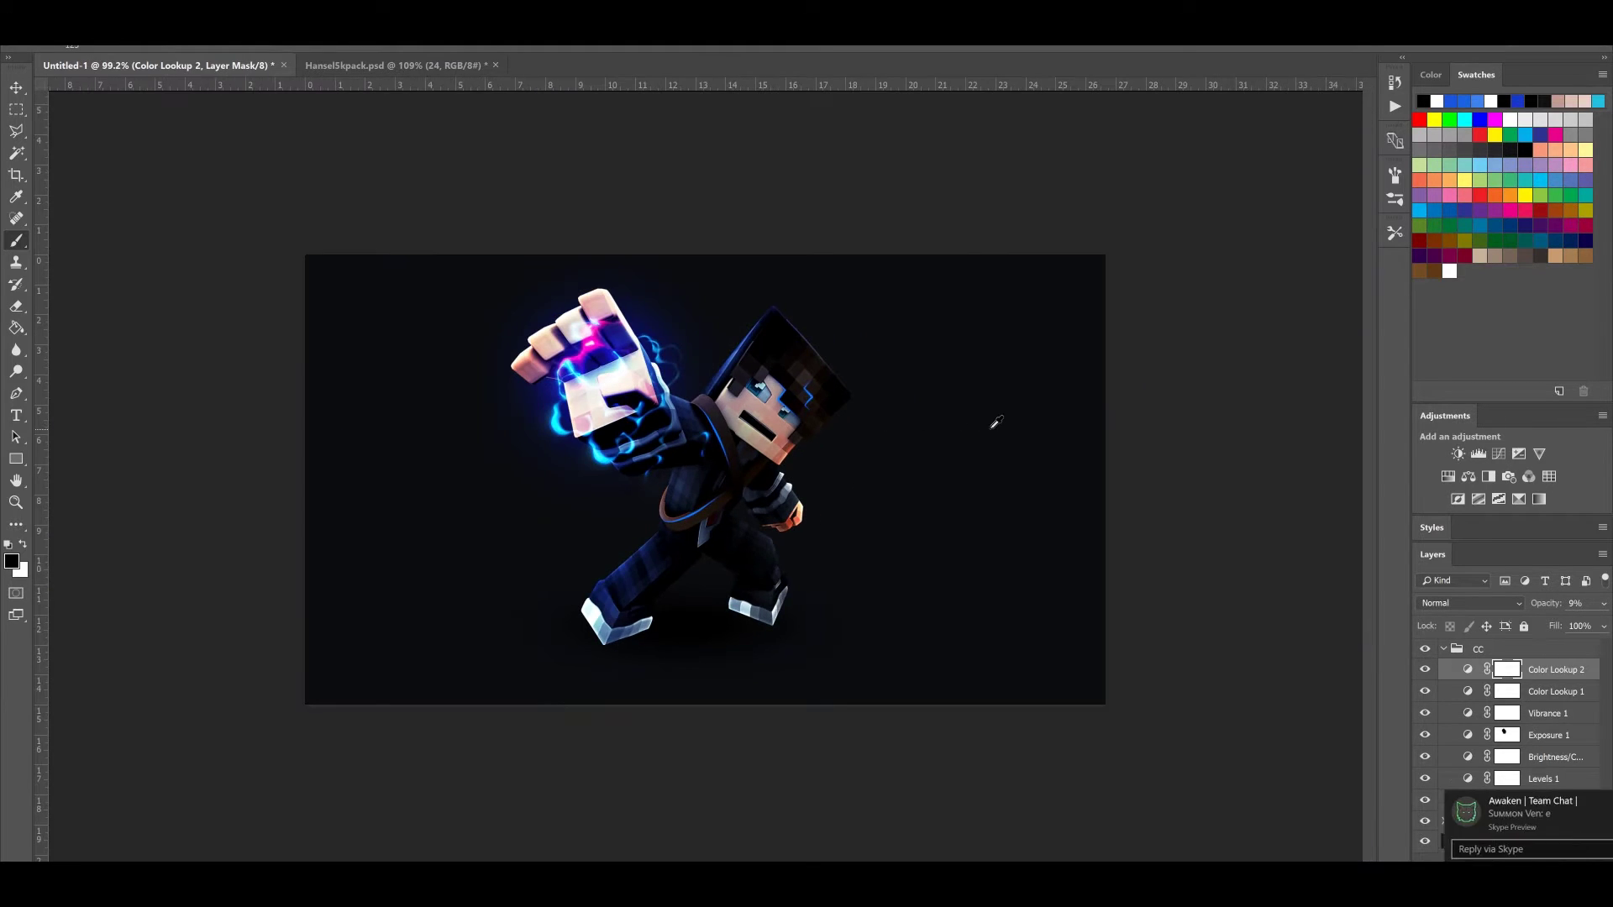
pyautogui.click(1424, 649)
pyautogui.click(1424, 650)
# Delete the second Color Lookup adjustment layer from the CC group
pyautogui.click(1467, 669)
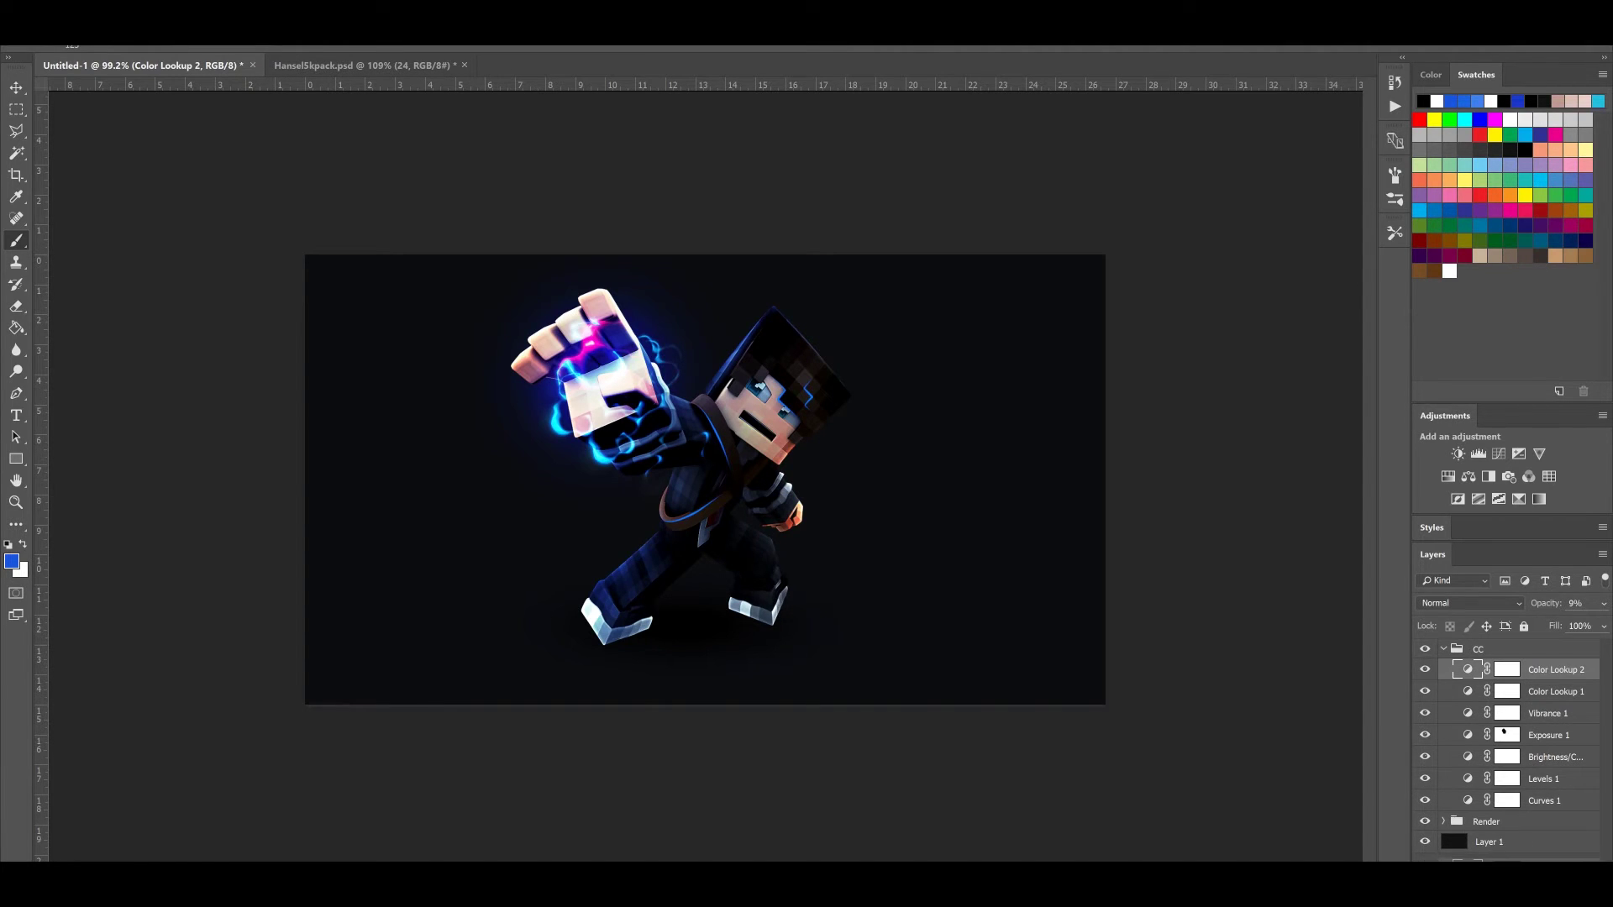
pyautogui.press('Delete')
pyautogui.scroll(1, 1001, 539)
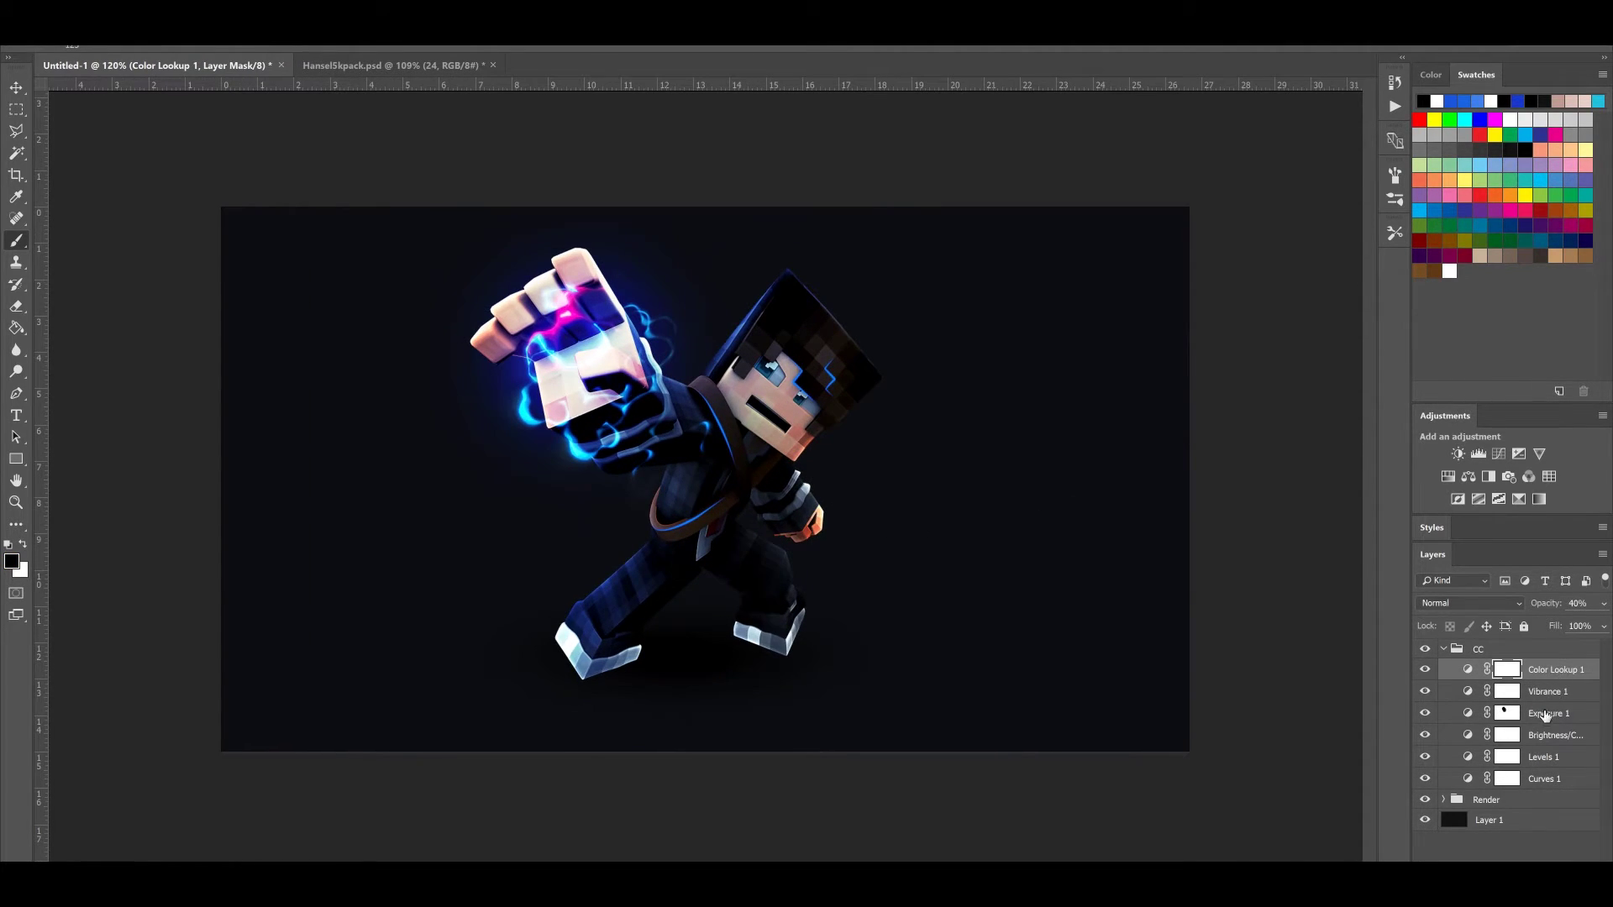
# Compare the image with the Exposure adjustment layer hidden and shown
pyautogui.click(1545, 713)
pyautogui.click(1421, 713)
pyautogui.click(1421, 714)
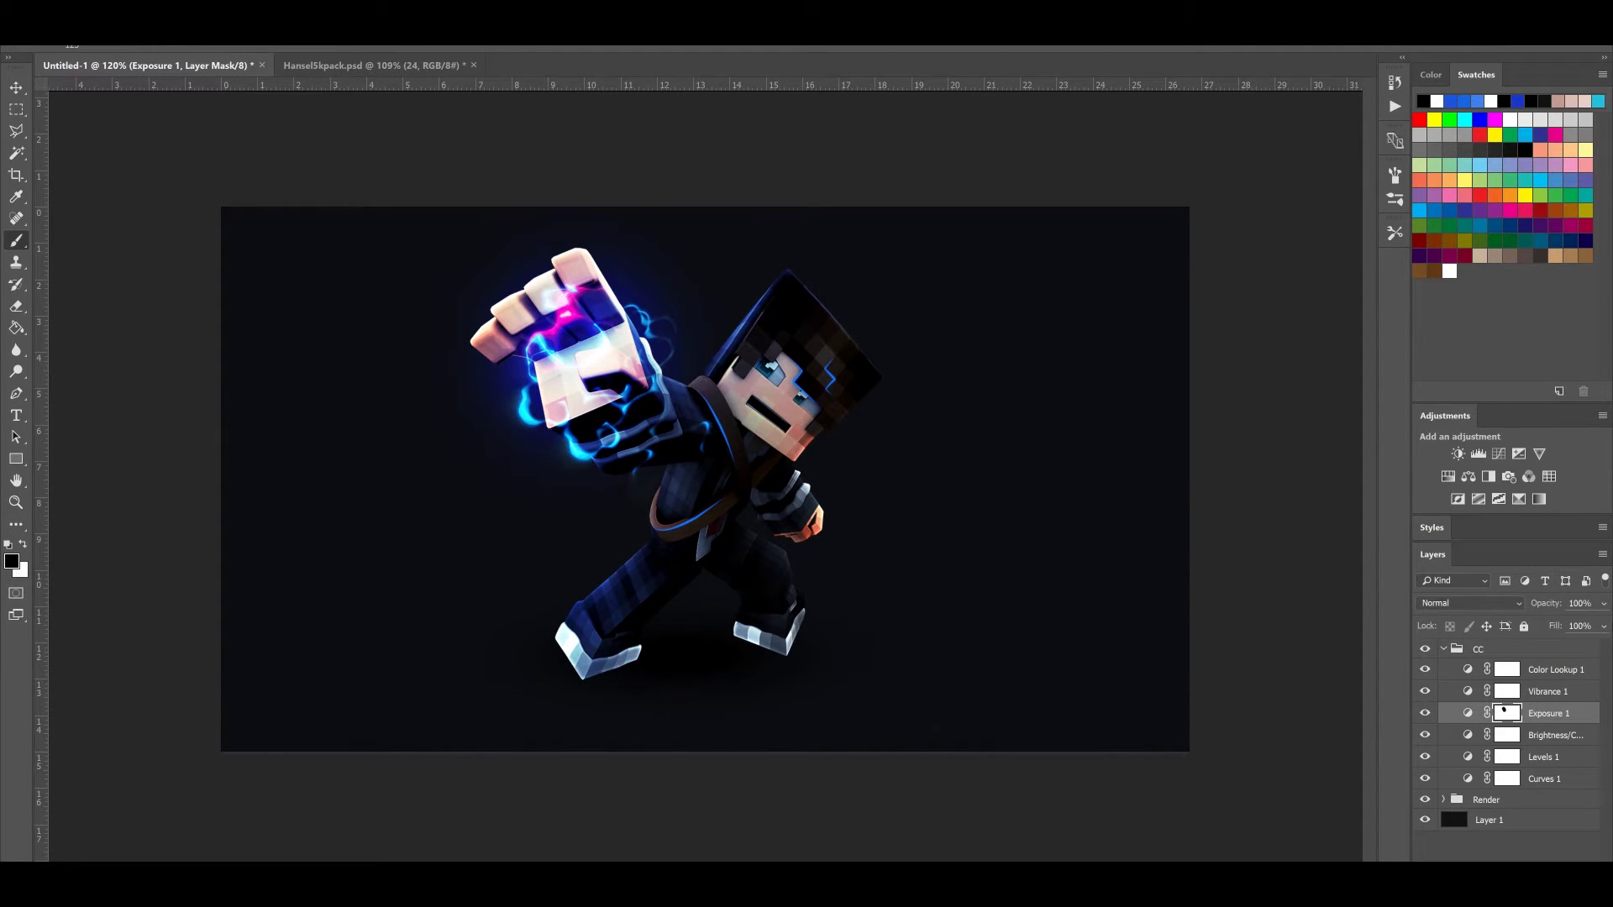
# Add a Gradient Map adjustment layer at the top of the CC group using the Black, White preset
pyautogui.click(1554, 670)
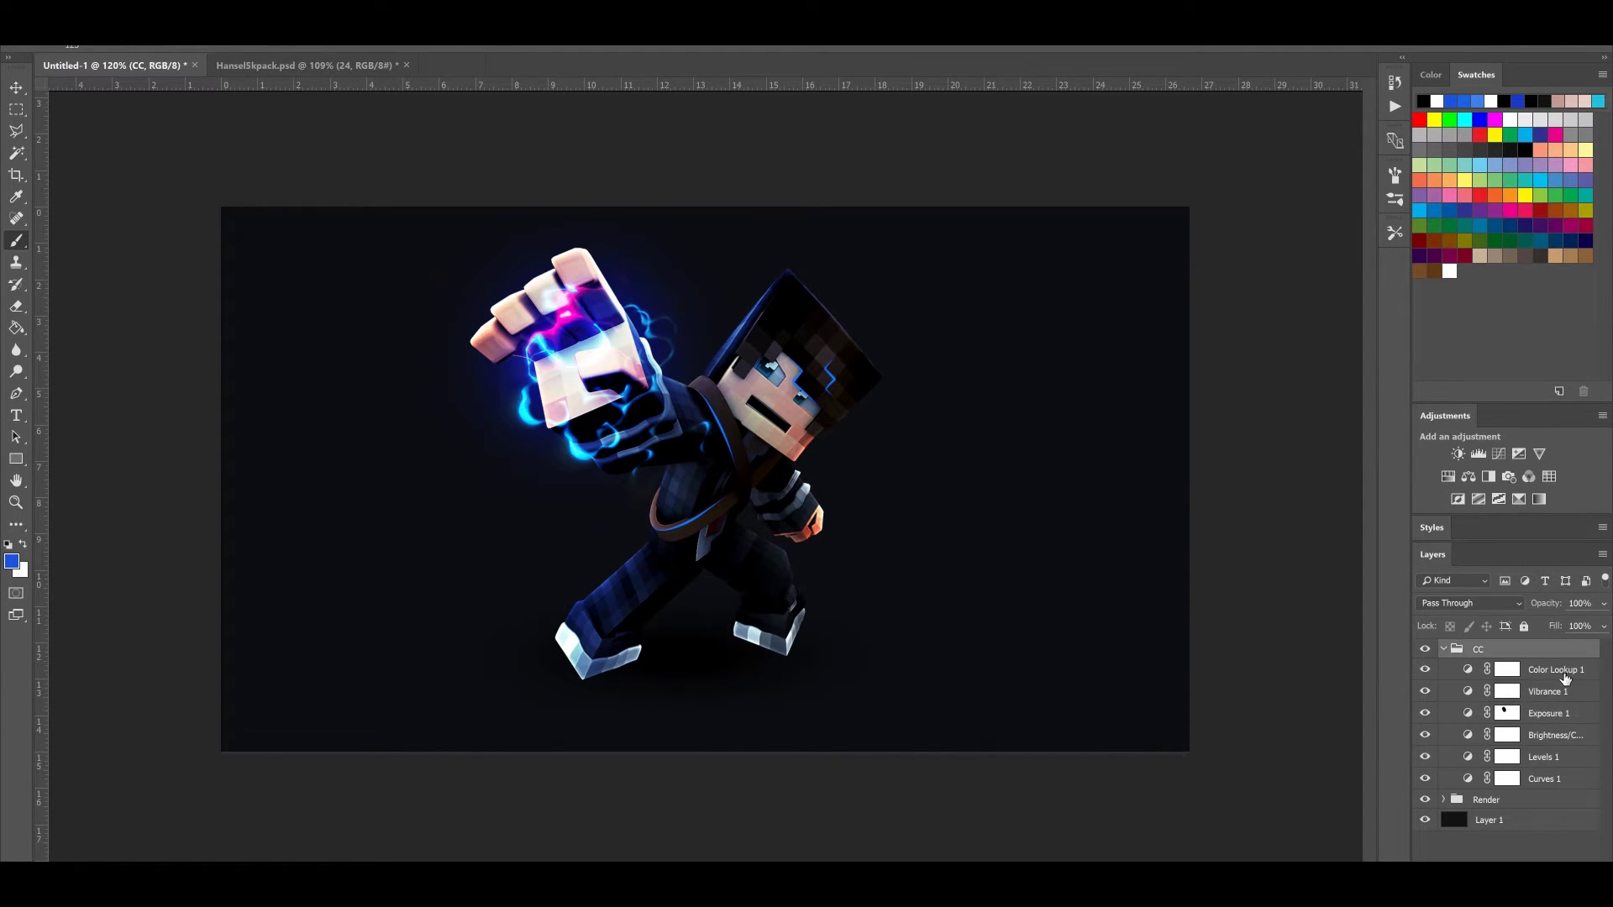
pyautogui.click(1538, 499)
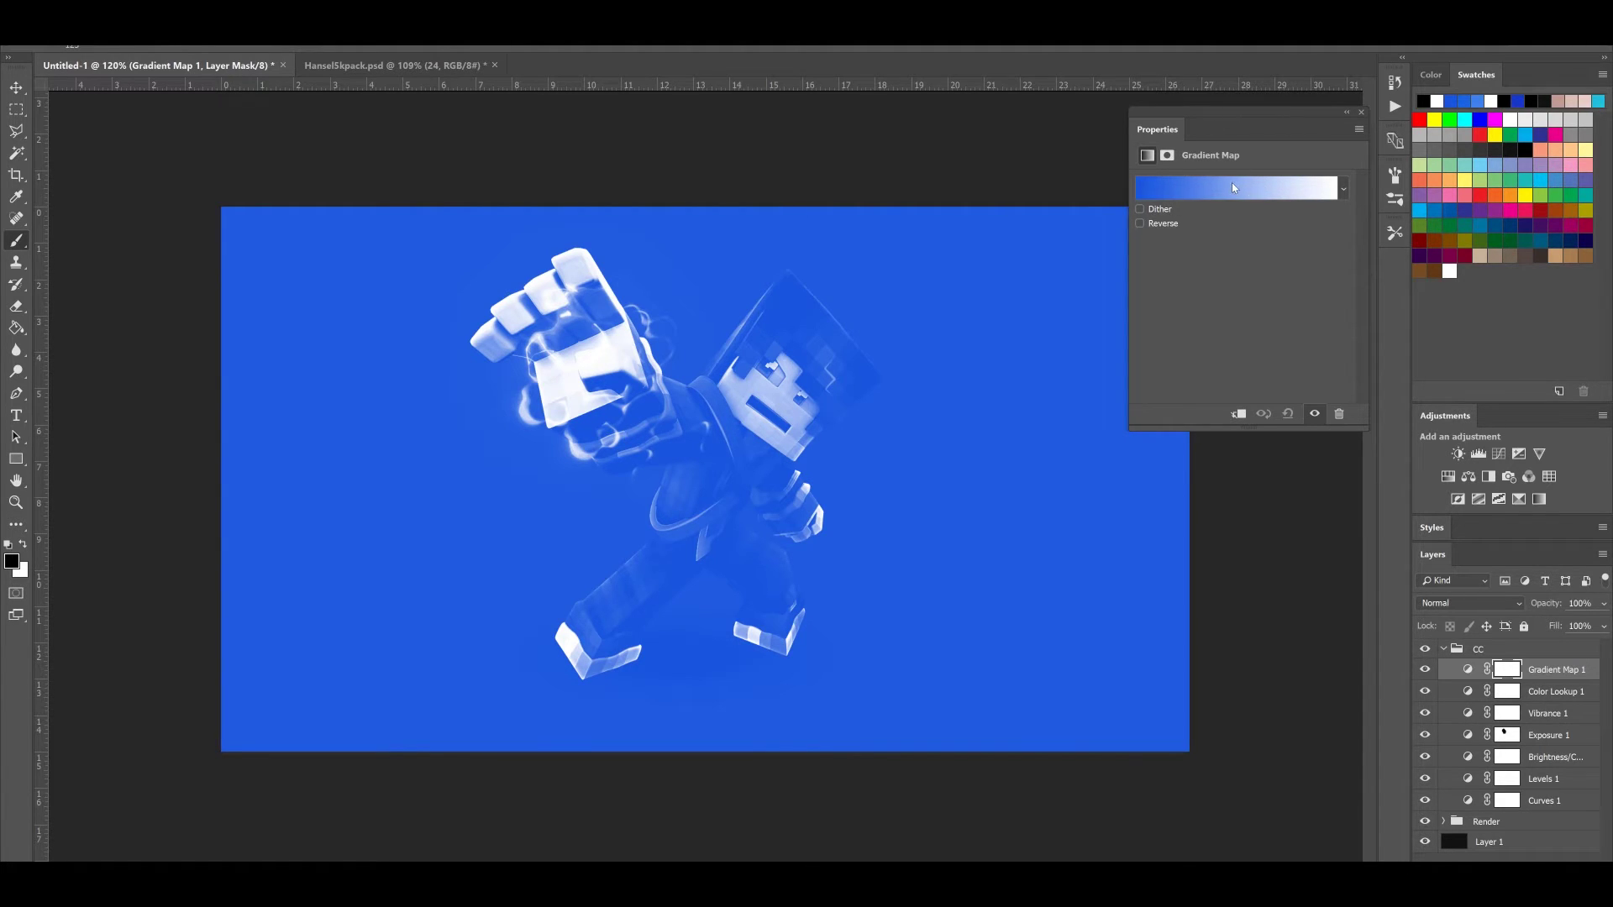
pyautogui.click(1232, 187)
pyautogui.click(1214, 224)
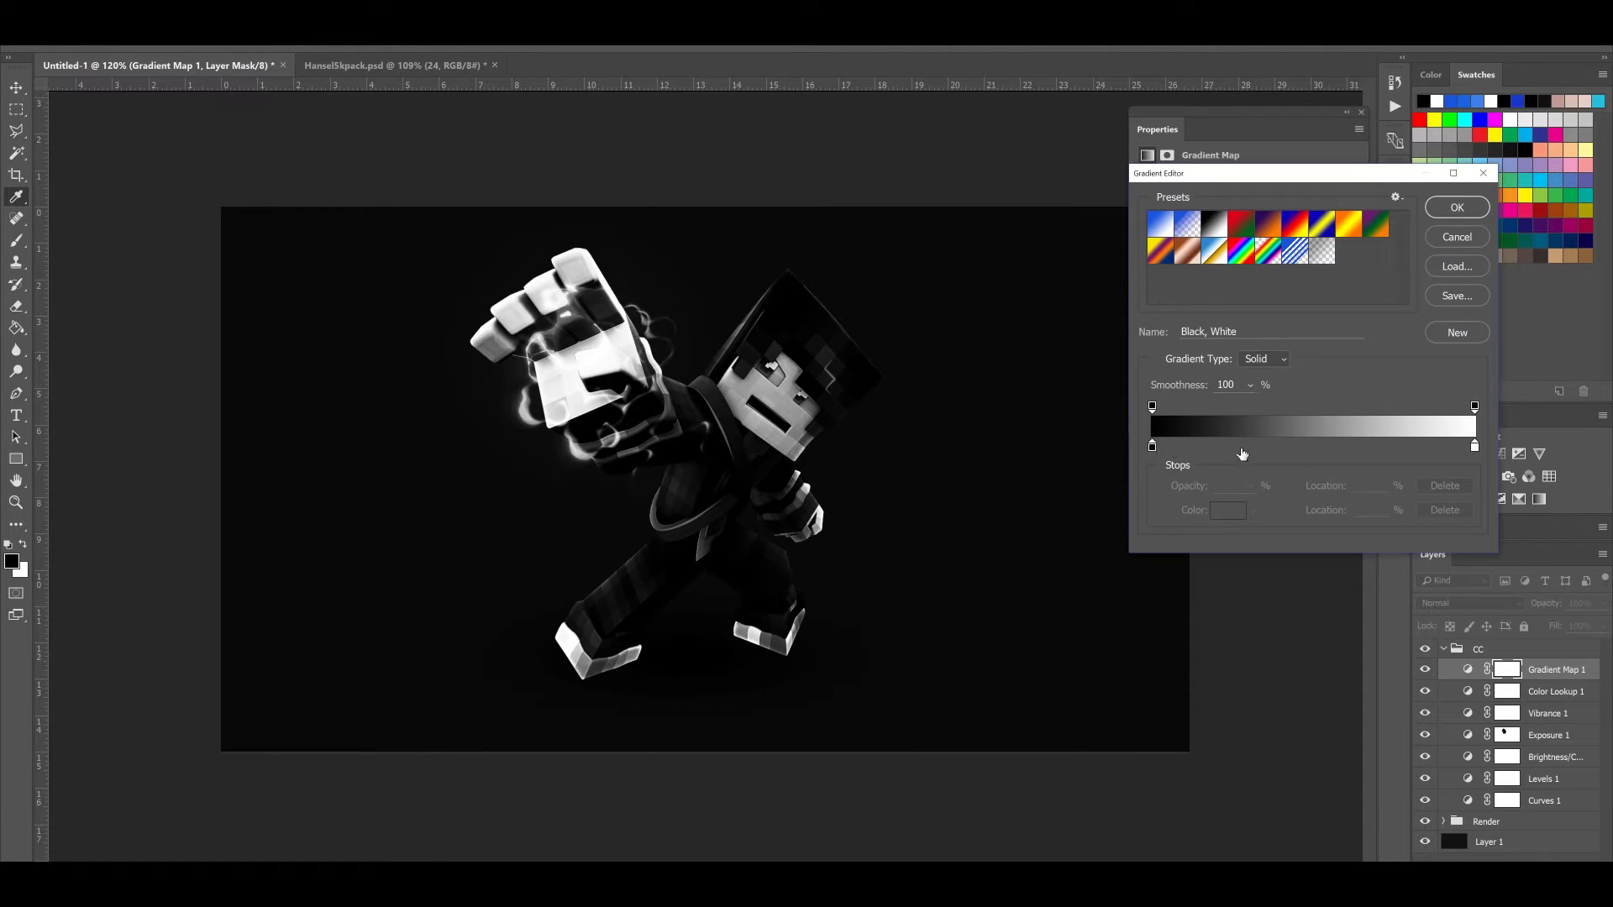
# Change the gradient map's white end stop to a bright blue with hue 203 and accept the gradient
pyautogui.doubleClick(1474, 446)
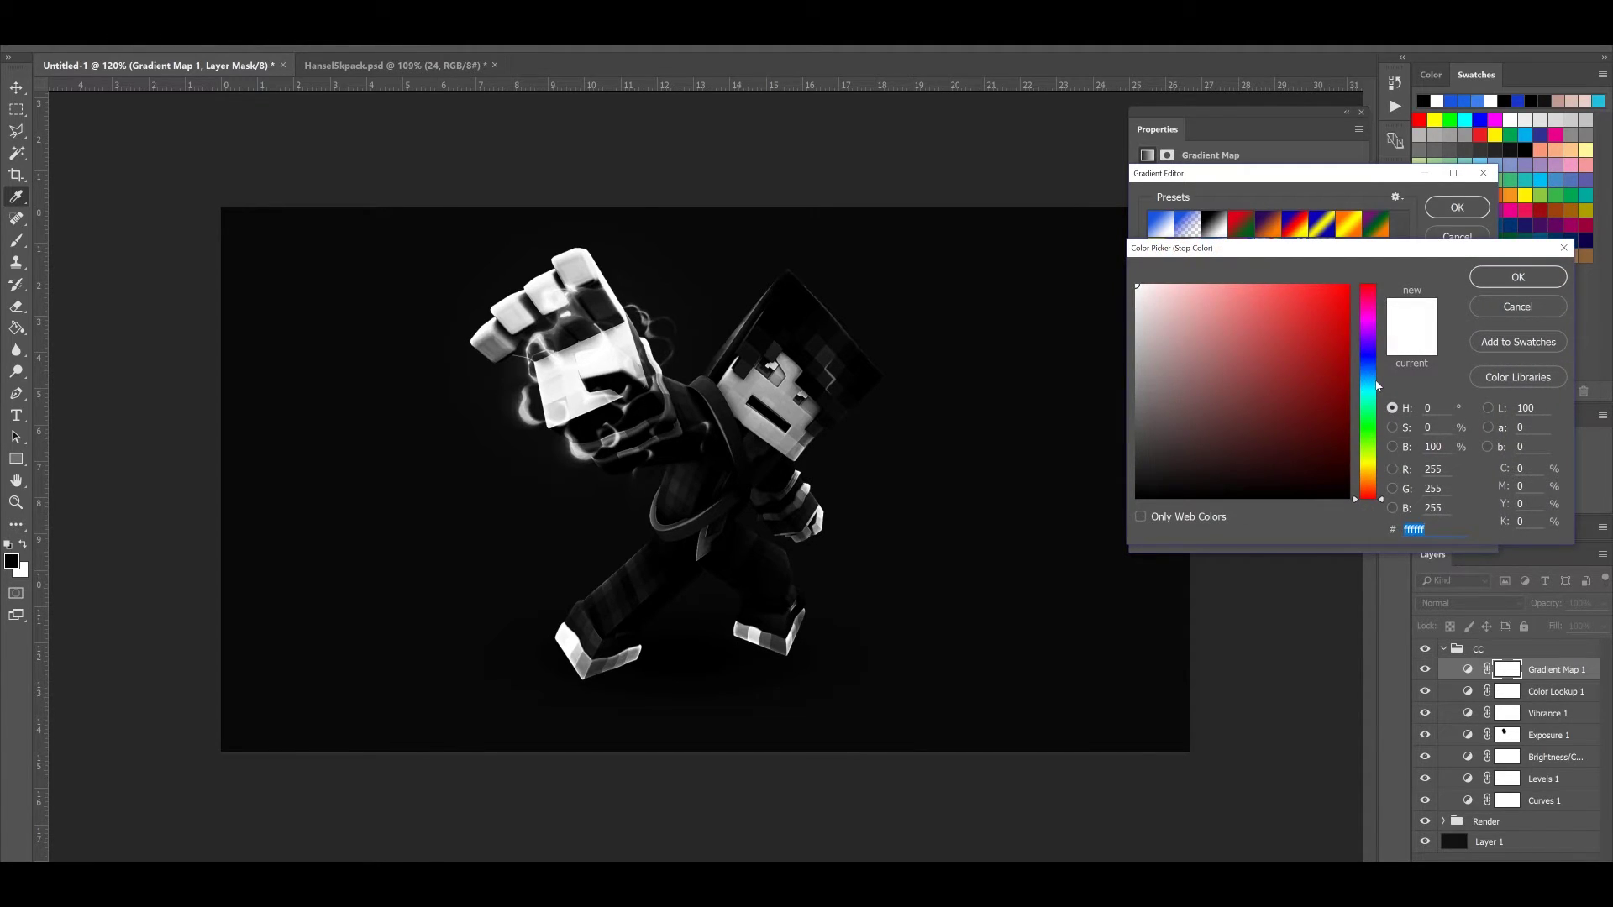
pyautogui.click(1369, 378)
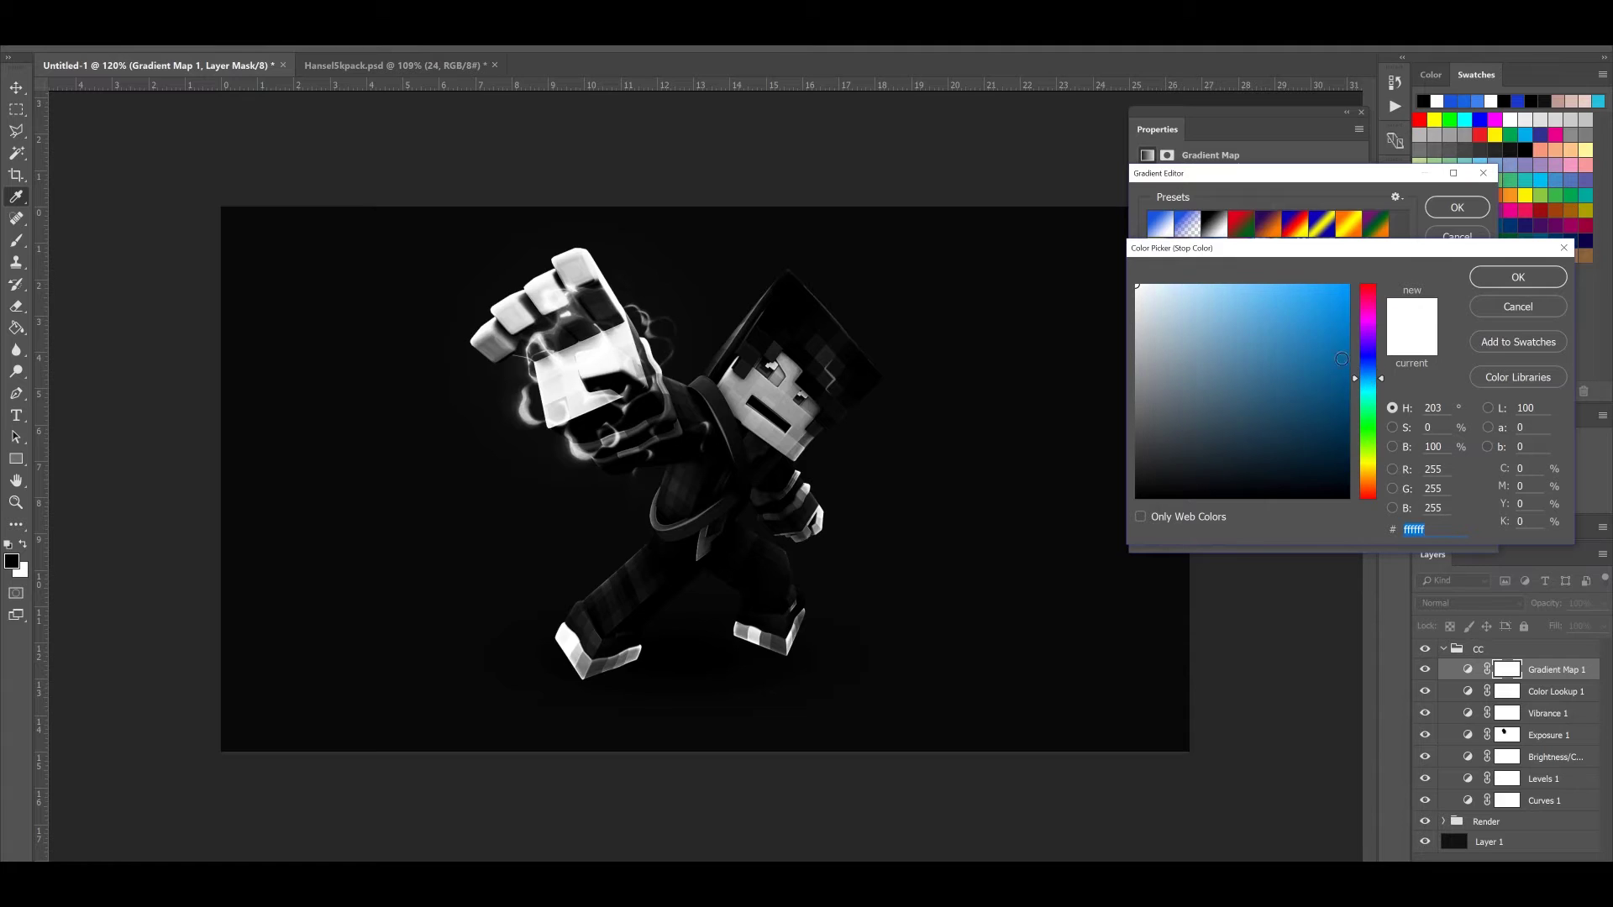
pyautogui.click(1297, 336)
pyautogui.moveTo(1301, 336)
pyautogui.mouseDown()
pyautogui.moveTo(1294, 317)
pyautogui.moveTo(1314, 319)
pyautogui.mouseUp()
pyautogui.click(1517, 278)
pyautogui.click(1458, 207)
pyautogui.click(1363, 112)
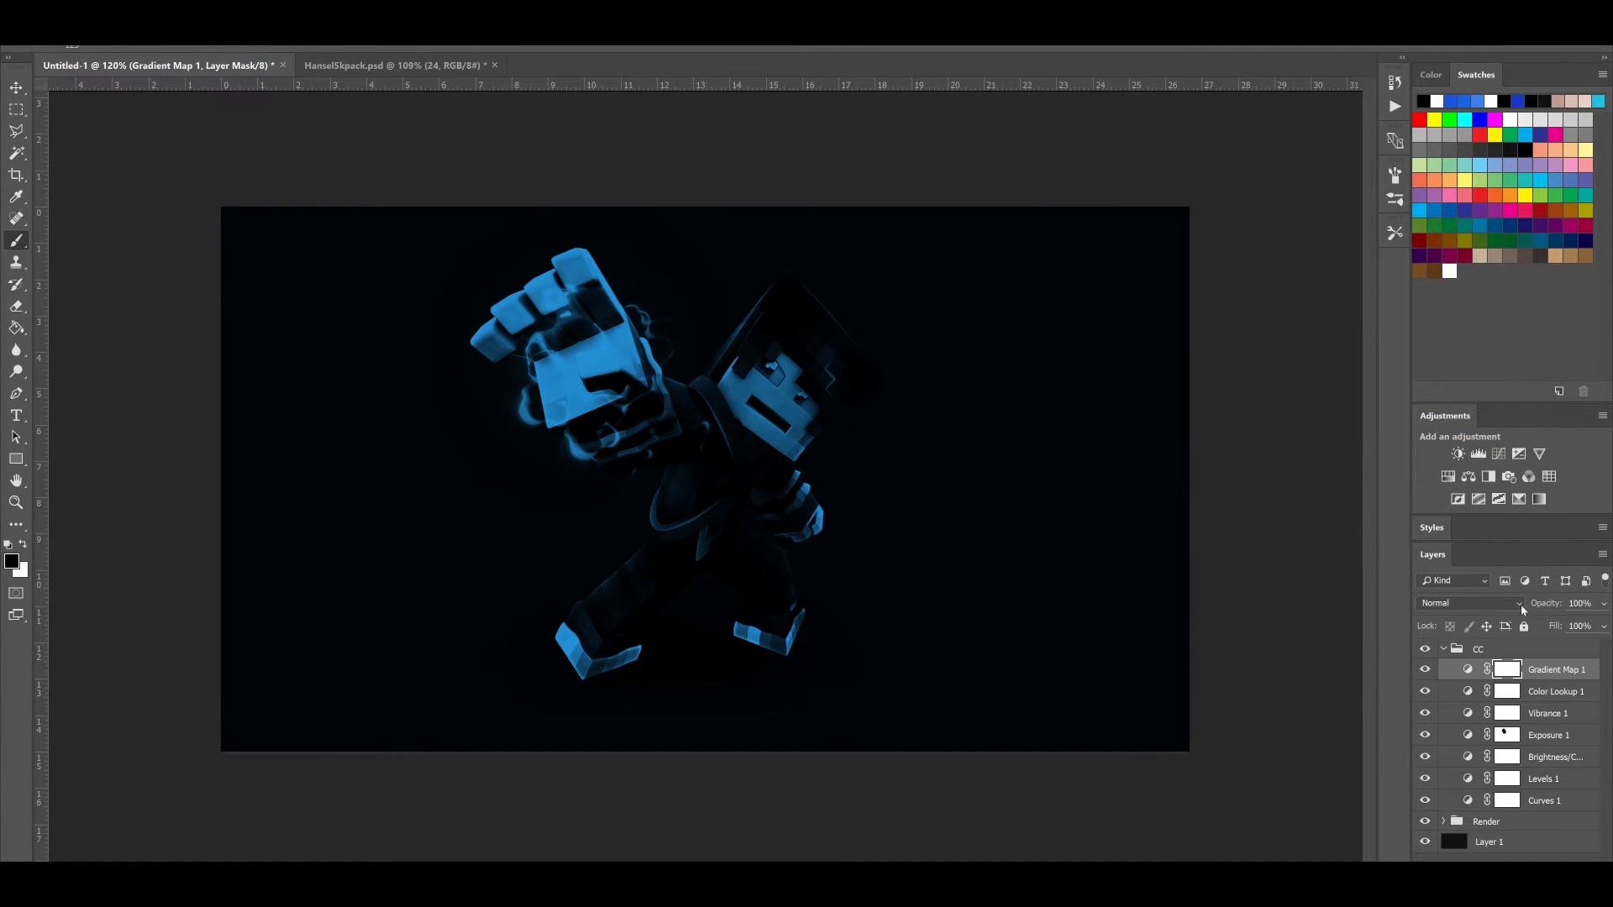
# Set the Gradient Map layer to Screen blending at 24% opacity and compare the image with and without it
pyautogui.click(1424, 669)
pyautogui.click(1425, 670)
pyautogui.click(1470, 603)
pyautogui.click(1478, 379)
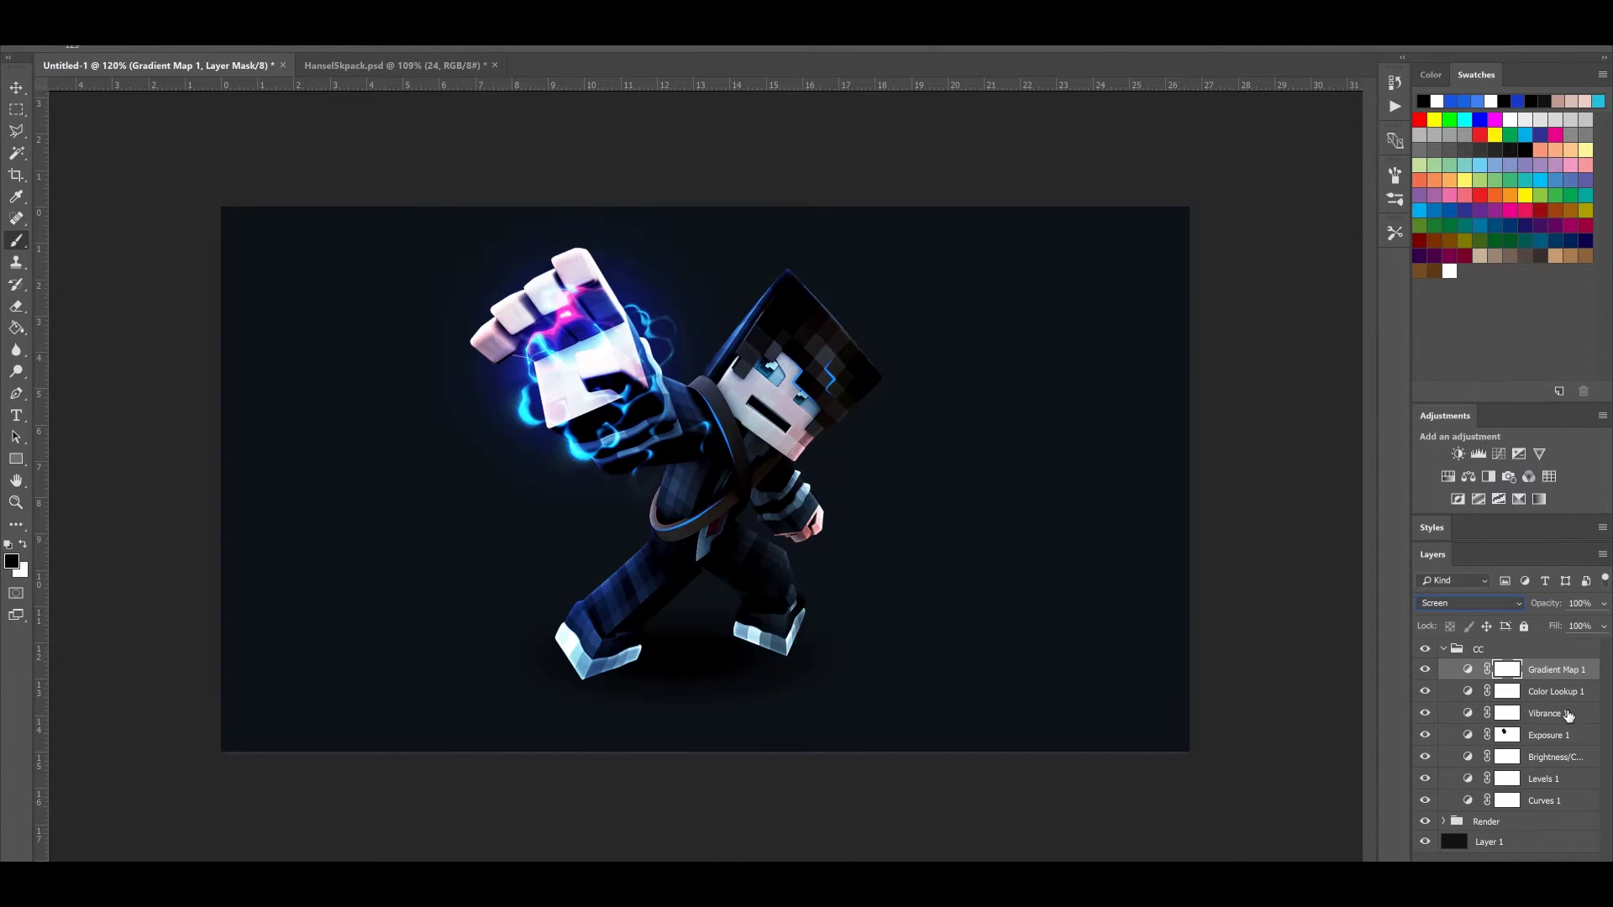
pyautogui.click(1603, 603)
pyautogui.moveTo(1558, 631); pyautogui.dragTo(1542, 625)
pyautogui.click(1423, 671)
pyautogui.click(1422, 672)
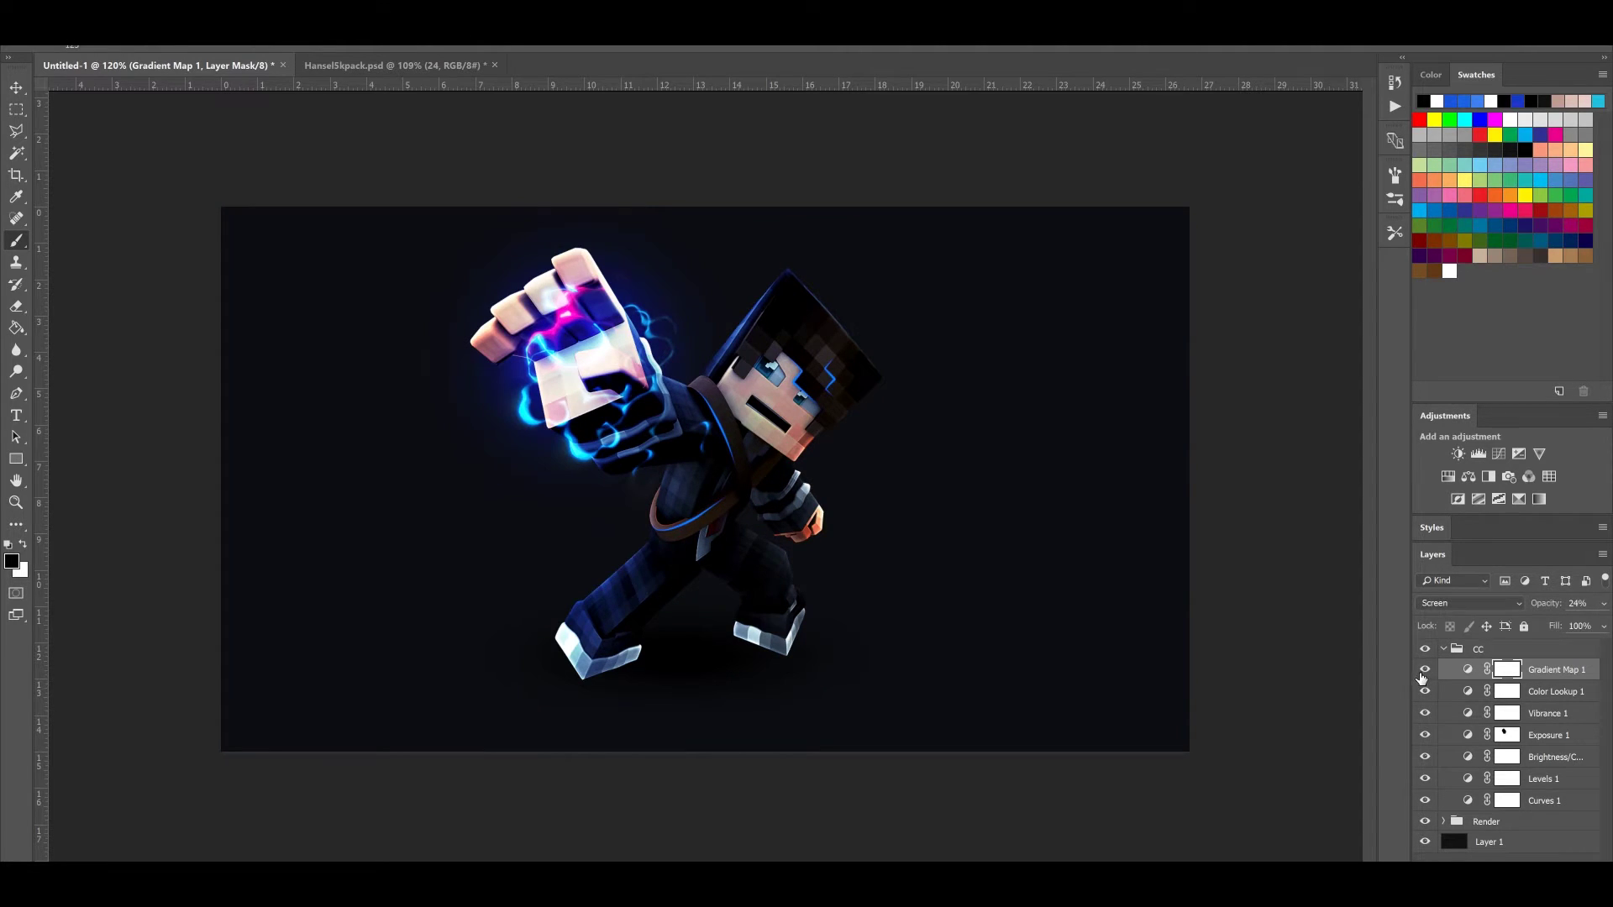
# Add a Photo Filter adjustment layer at the top of the CC group using Warming Filter (85) at 34% density
pyautogui.click(1509, 476)
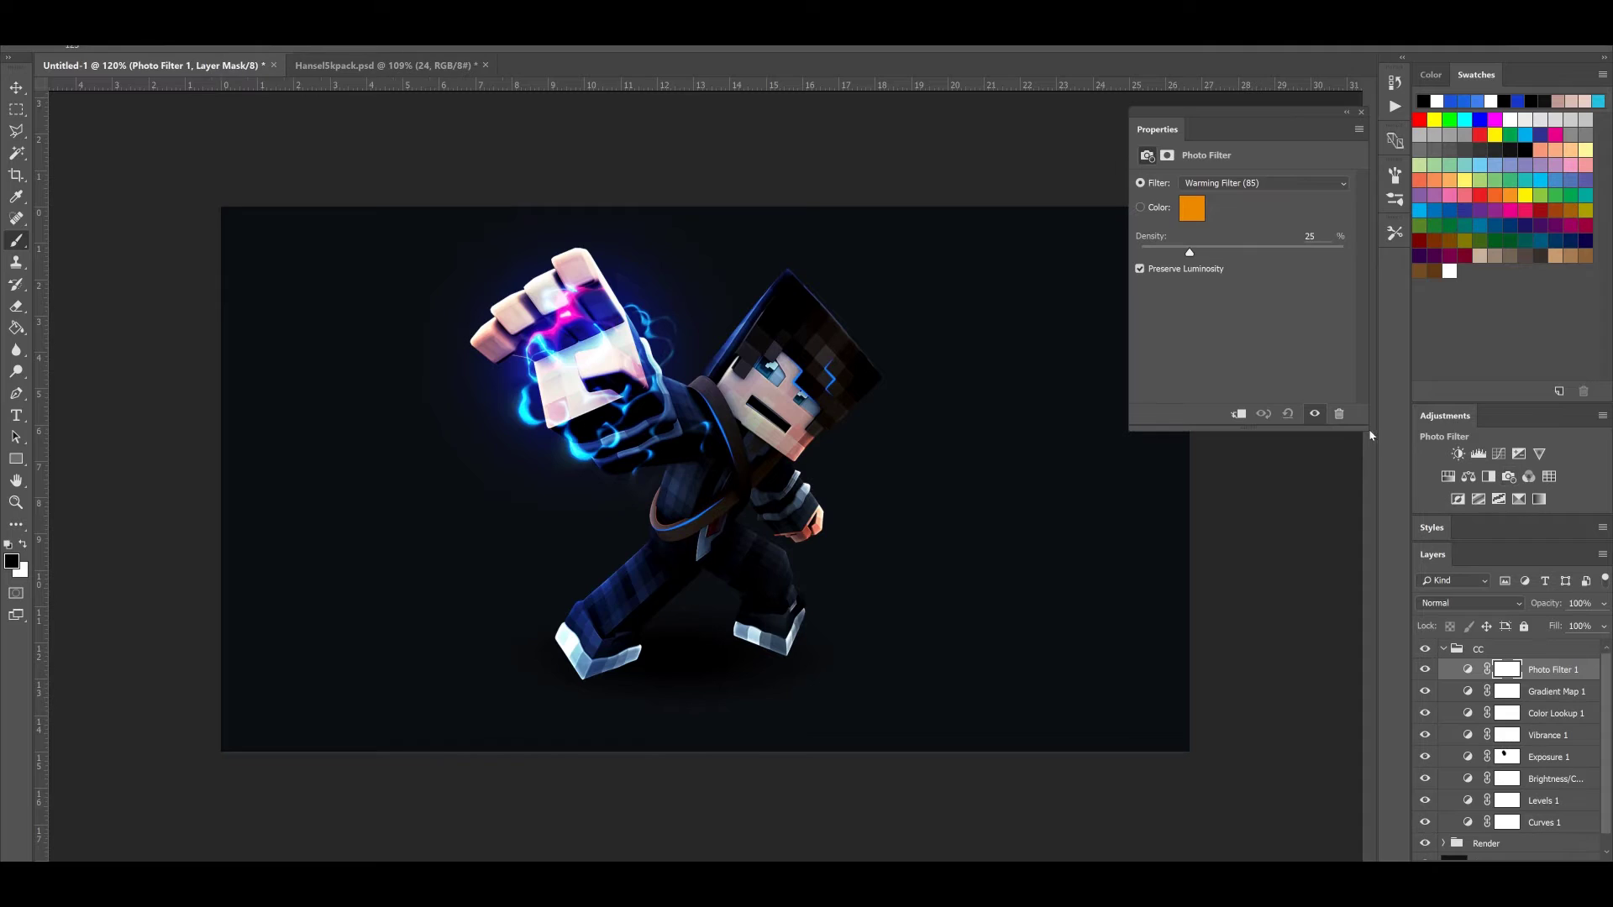
pyautogui.moveTo(1189, 254); pyautogui.dragTo(1209, 259)
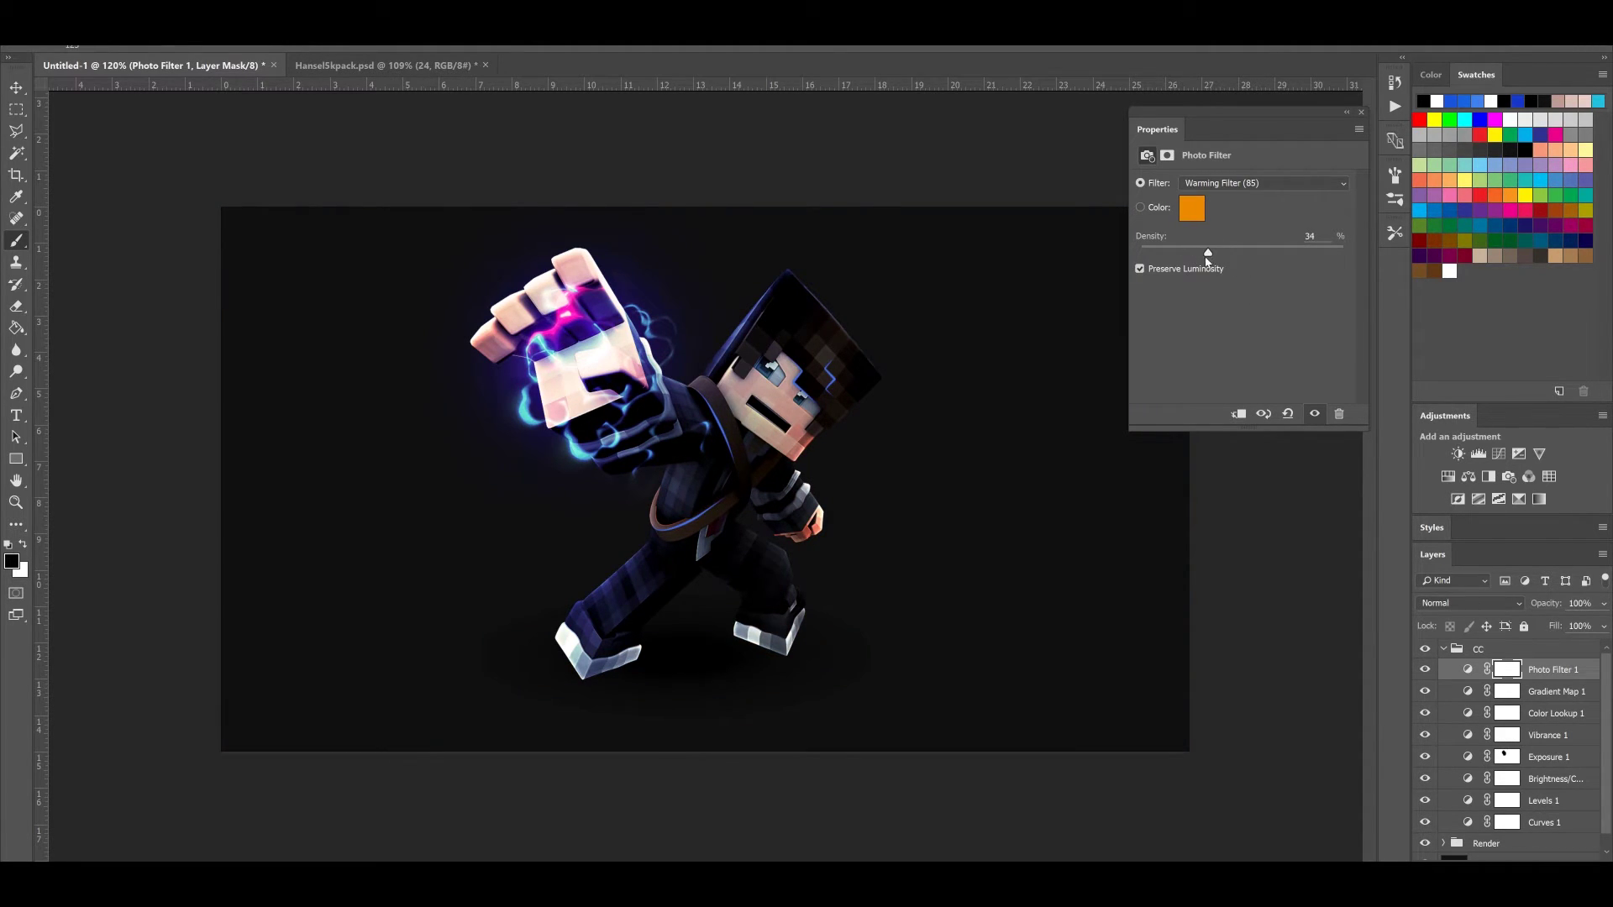
# Add a second Photo Filter adjustment layer using Cooling Filter (82) and adjust its density
pyautogui.click(1528, 476)
pyautogui.click(1192, 207)
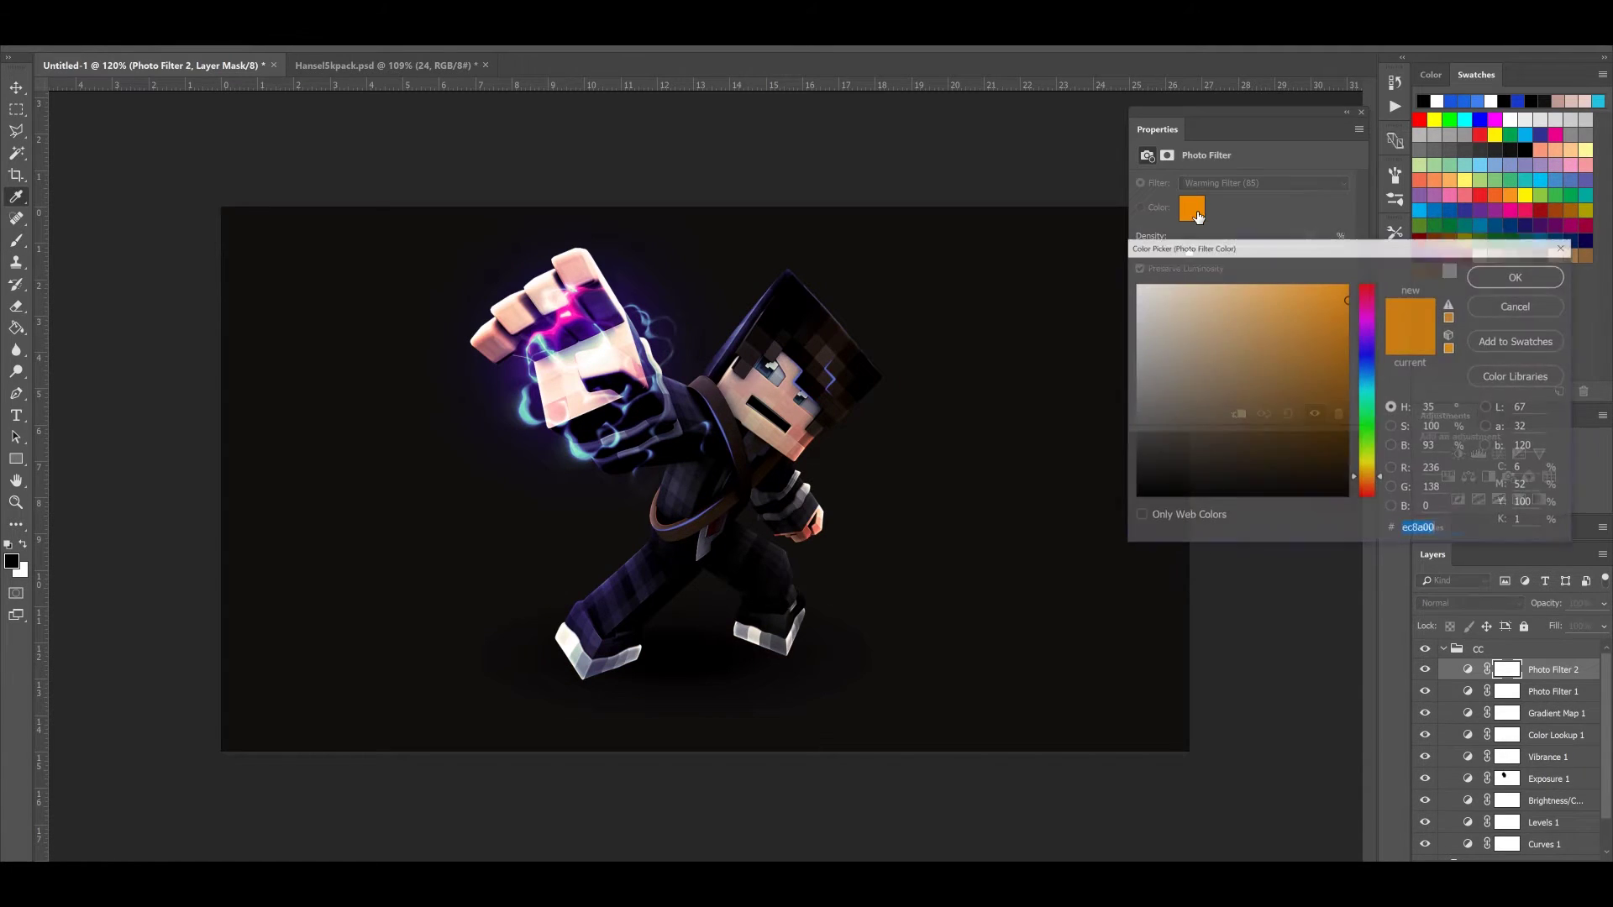
pyautogui.click(1516, 305)
pyautogui.click(1259, 183)
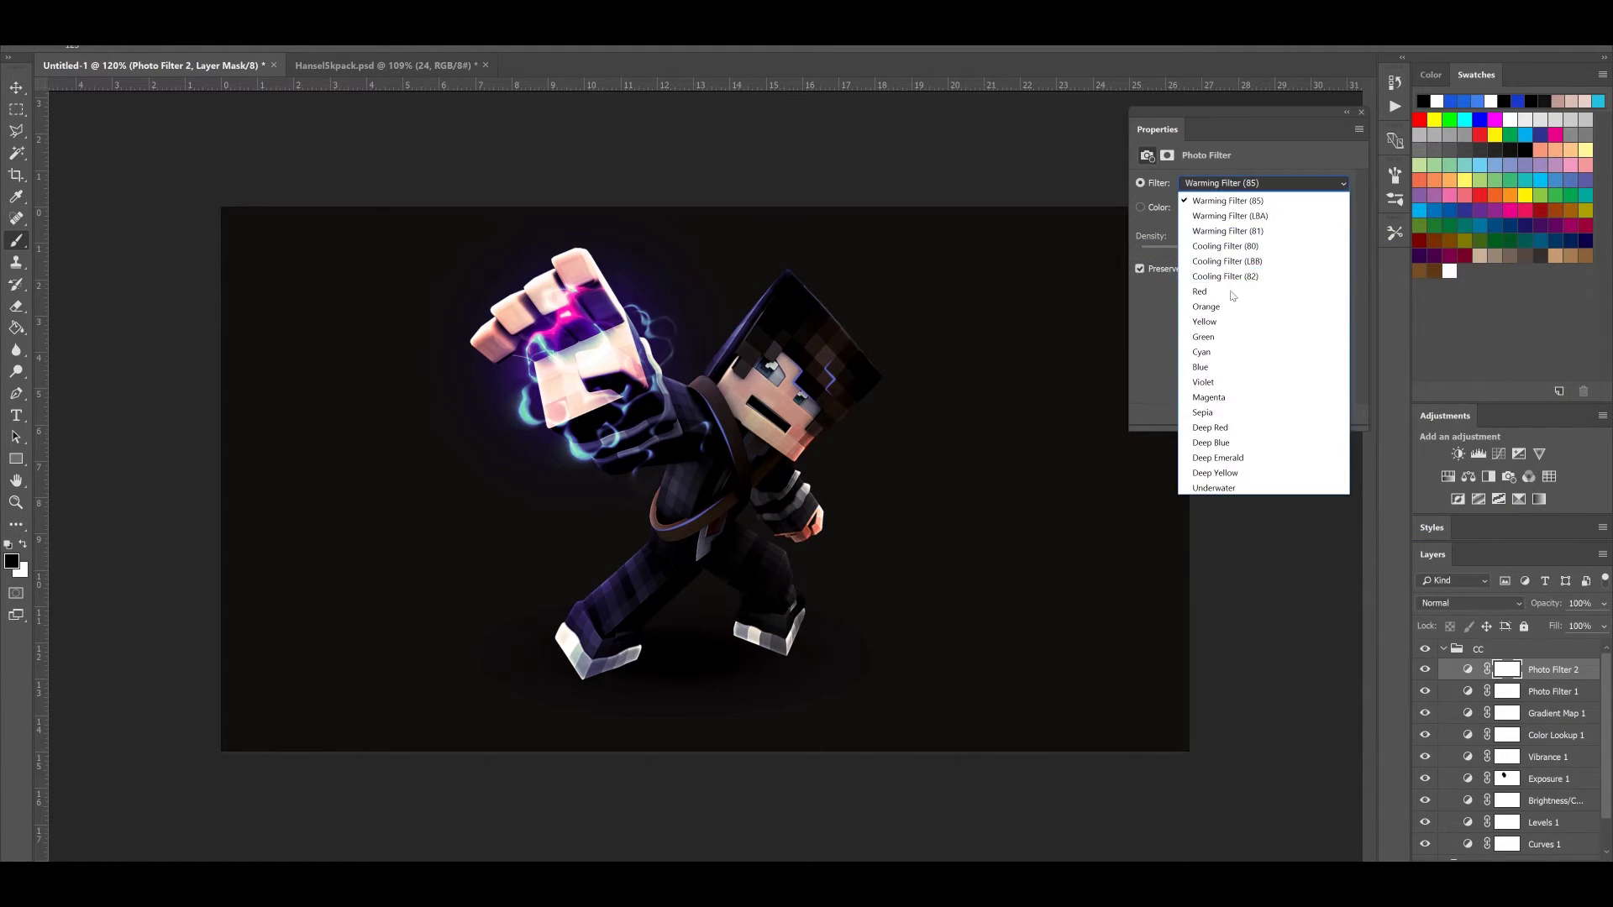
pyautogui.click(1226, 275)
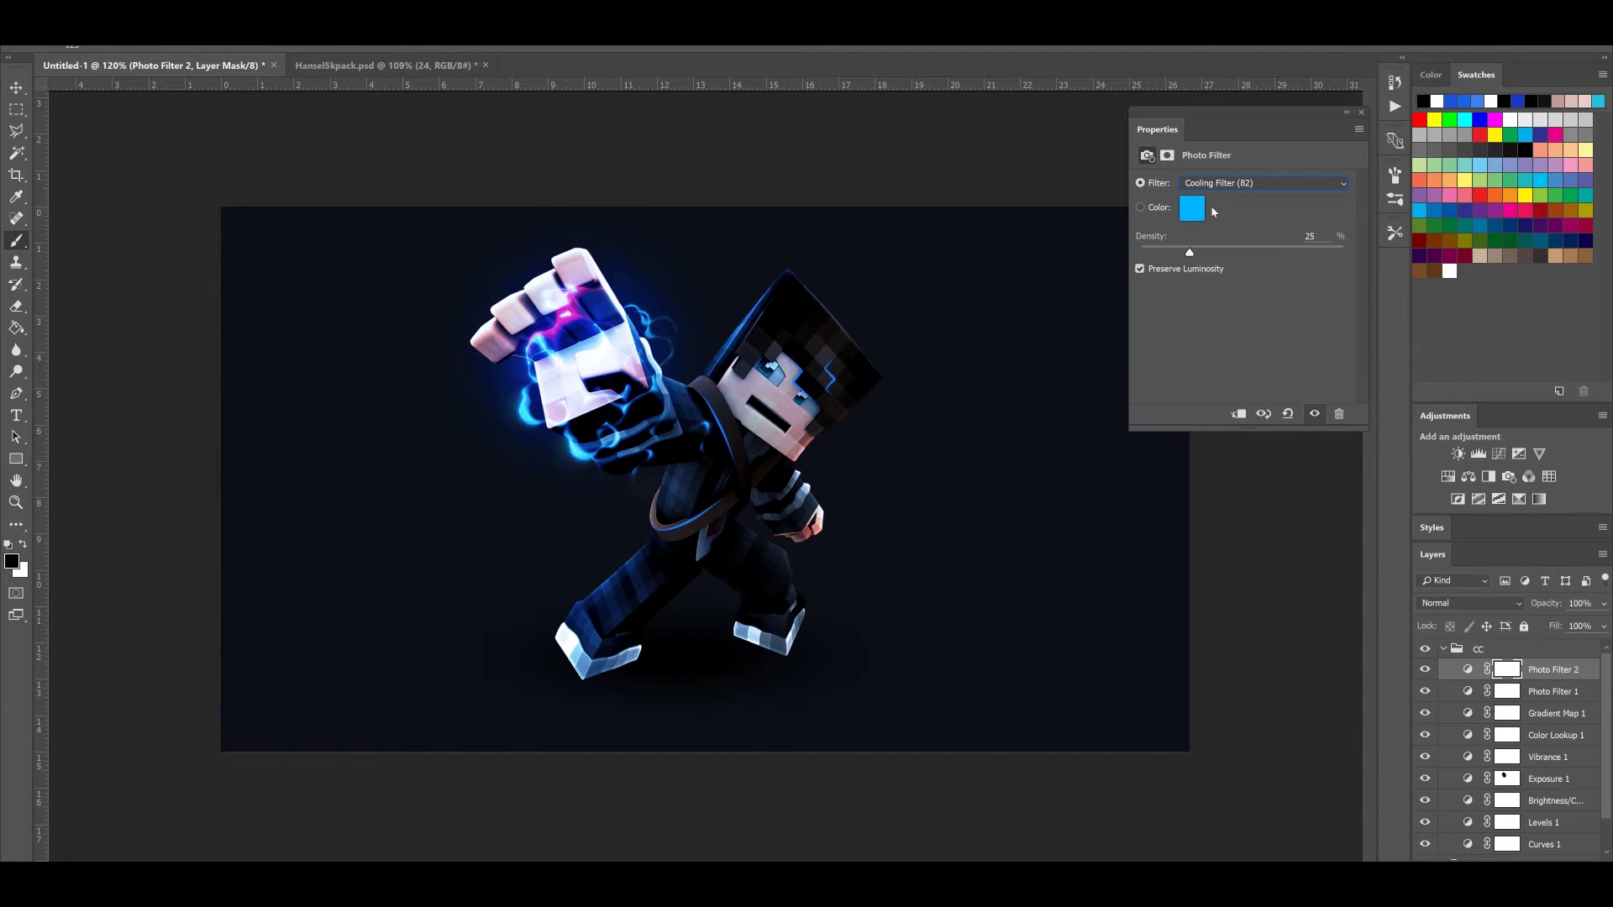
pyautogui.click(1233, 184)
pyautogui.click(1150, 371)
pyautogui.moveTo(1181, 255); pyautogui.dragTo(1194, 262)
pyautogui.click(1362, 114)
# Compare the image with the CC group and the second photo filter layer hidden and shown
pyautogui.click(1424, 652)
pyautogui.click(1424, 652)
pyautogui.click(1425, 671)
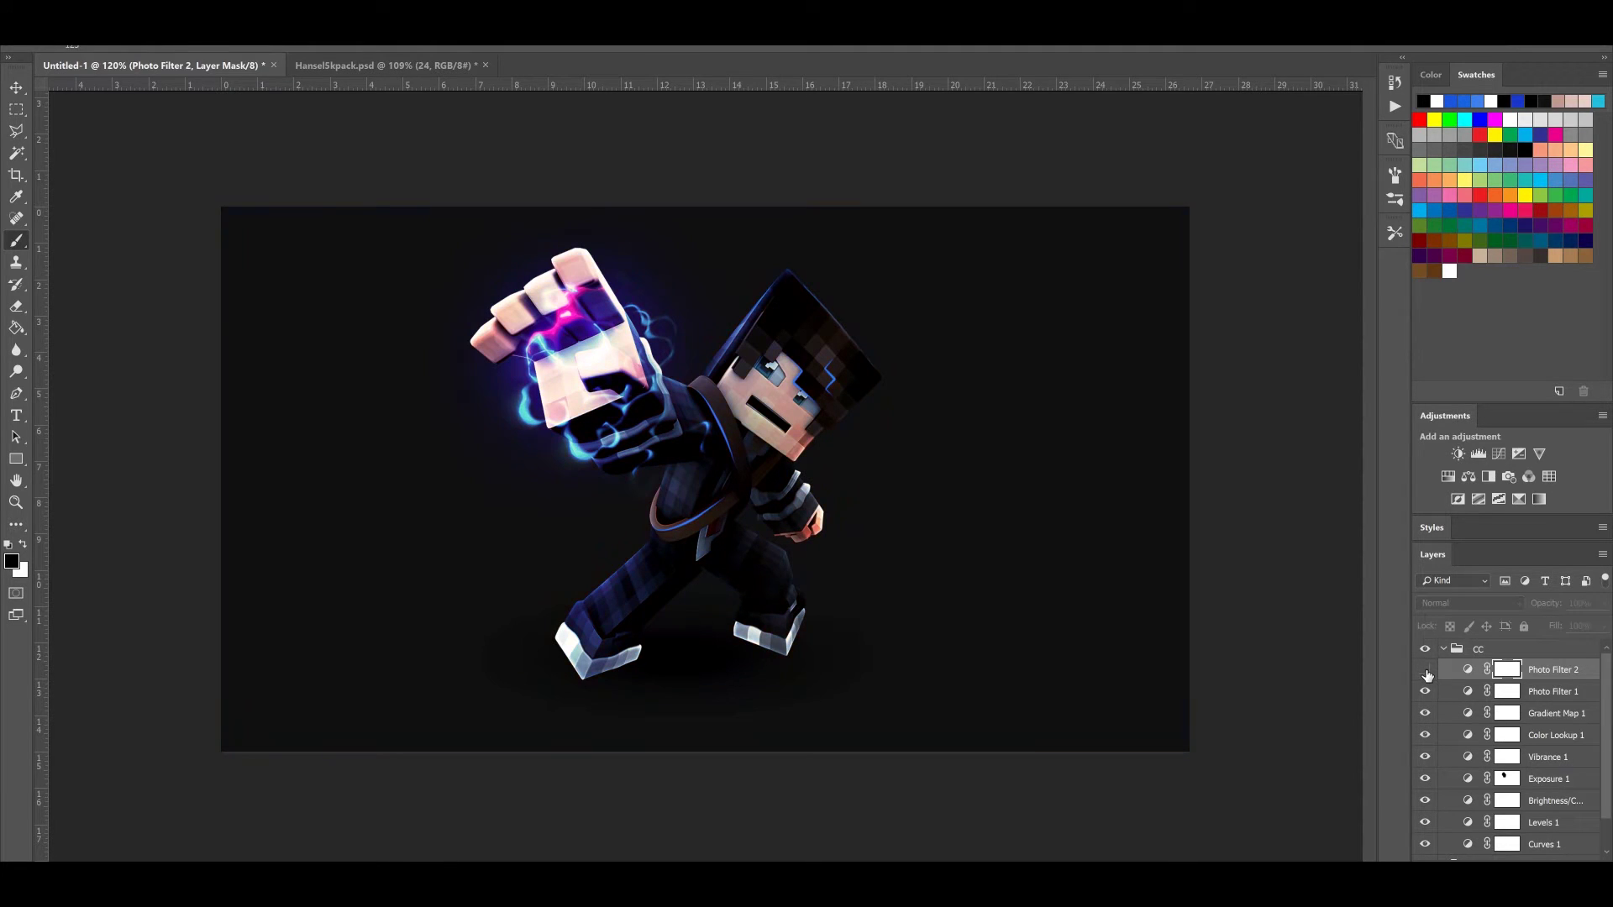
pyautogui.click(1425, 671)
pyautogui.click(1425, 672)
pyautogui.click(1425, 671)
pyautogui.click(1425, 671)
pyautogui.click(1425, 671)
pyautogui.click(1426, 672)
pyautogui.click(1424, 672)
# Lower the Photo Filter 2 layer's opacity to 43% and compare the image with and without it
pyautogui.click(1603, 603)
pyautogui.click(1424, 671)
pyautogui.click(1424, 671)
pyautogui.click(1423, 671)
pyautogui.scroll(-6, 923, 527)
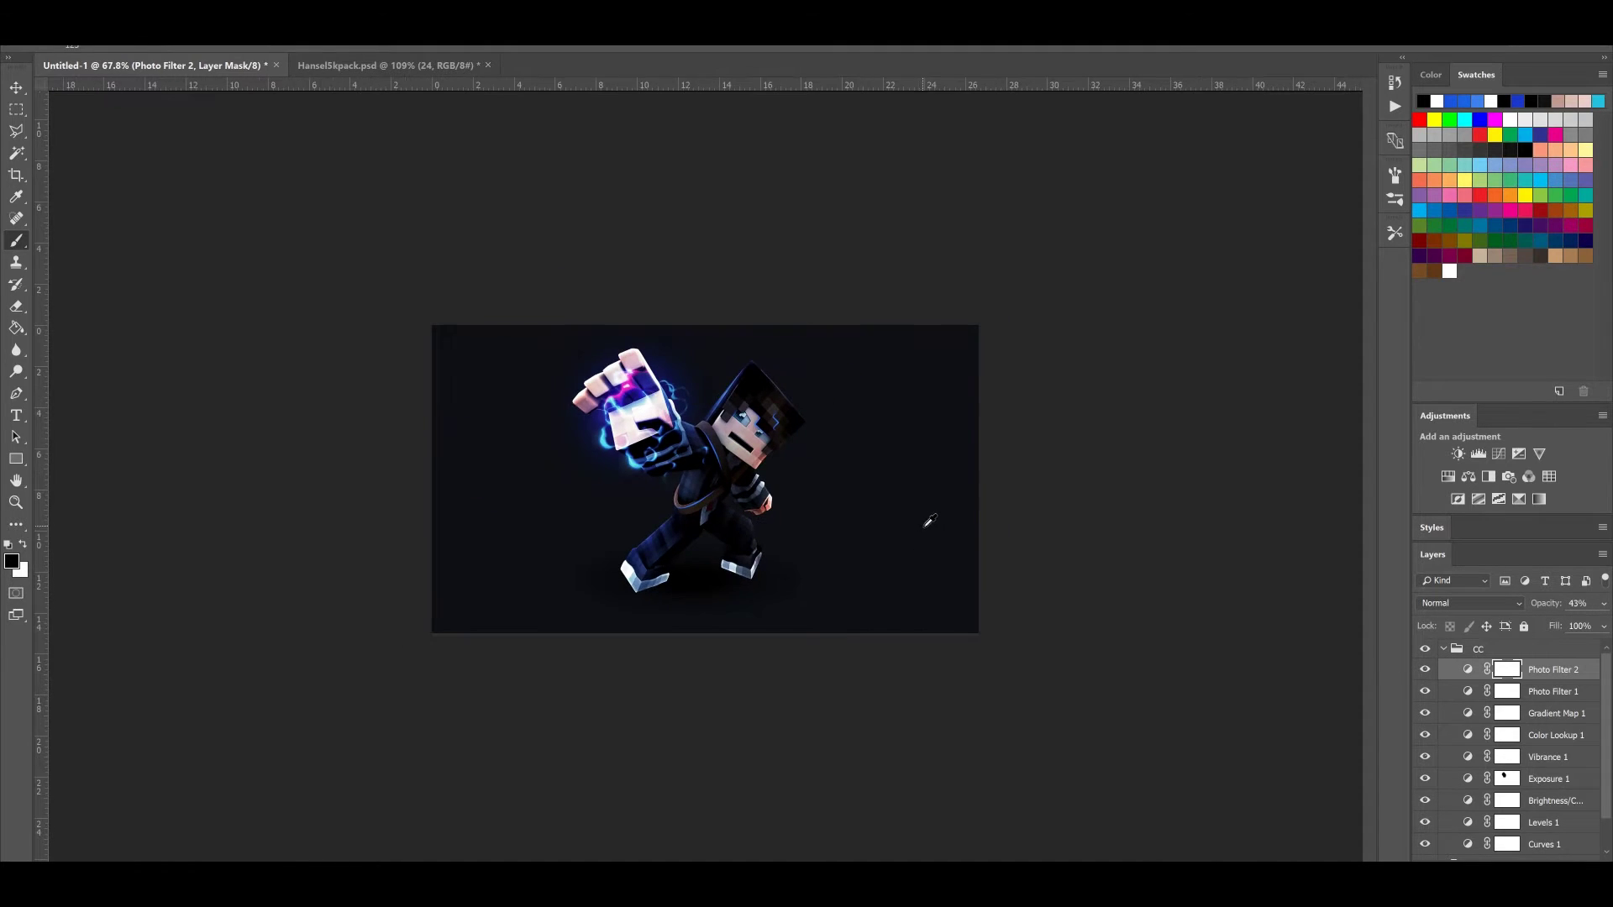
pyautogui.click(1422, 671)
pyautogui.click(1422, 671)
# Check the effect of the whole CC group and of its photo filter and gradient map layers by hiding and showing them
pyautogui.click(1421, 650)
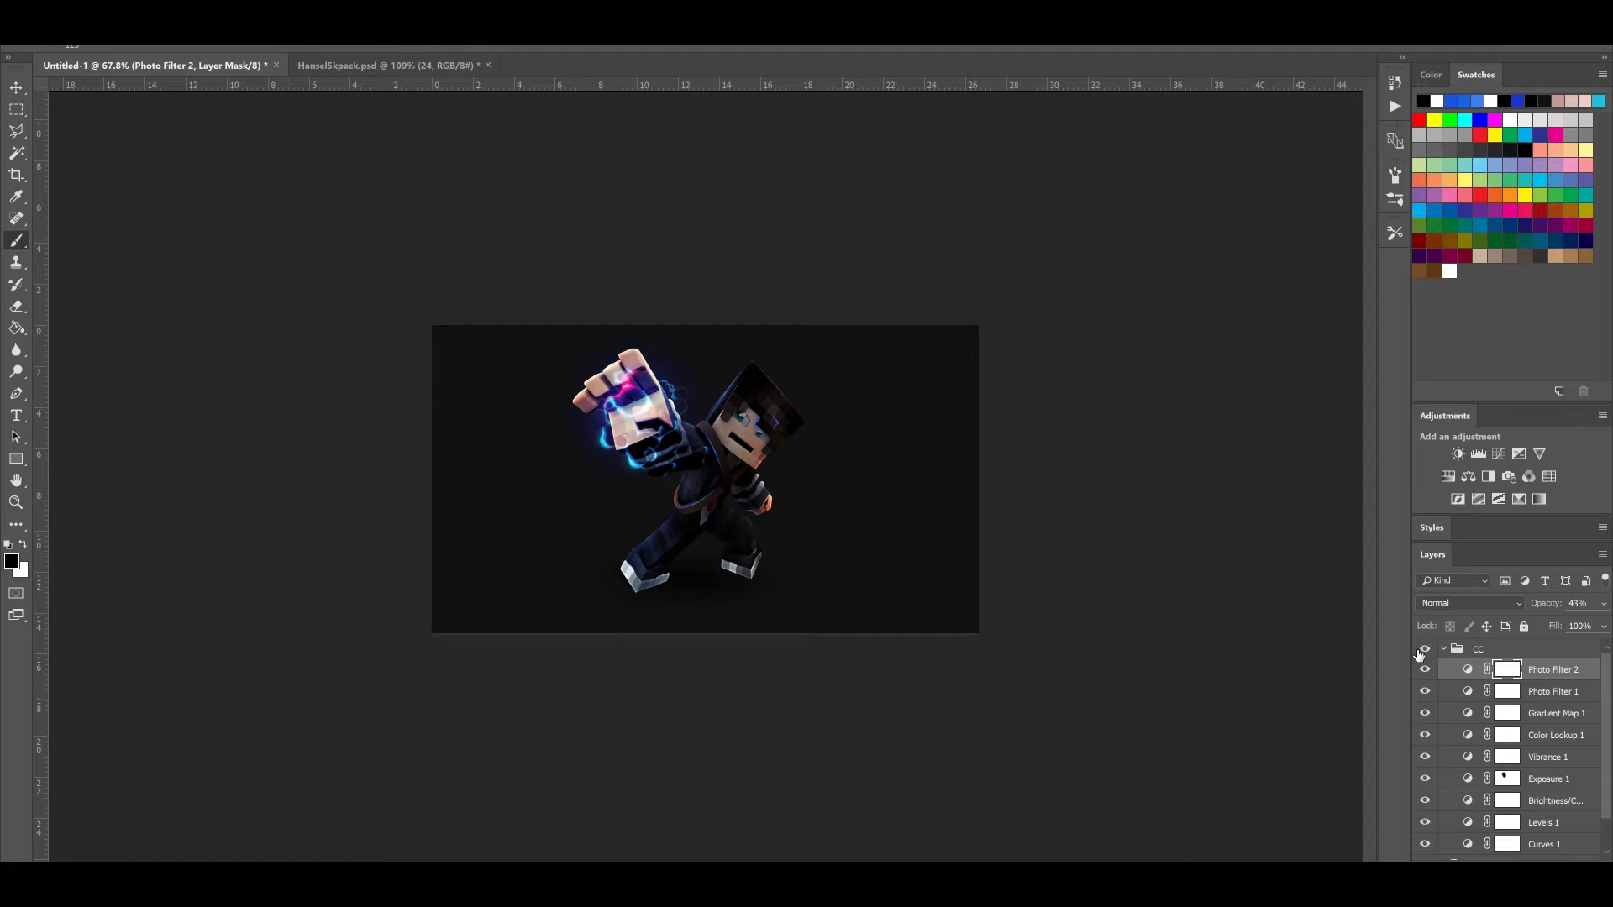
pyautogui.click(1422, 651)
pyautogui.click(1419, 654)
pyautogui.scroll(6, 999, 550)
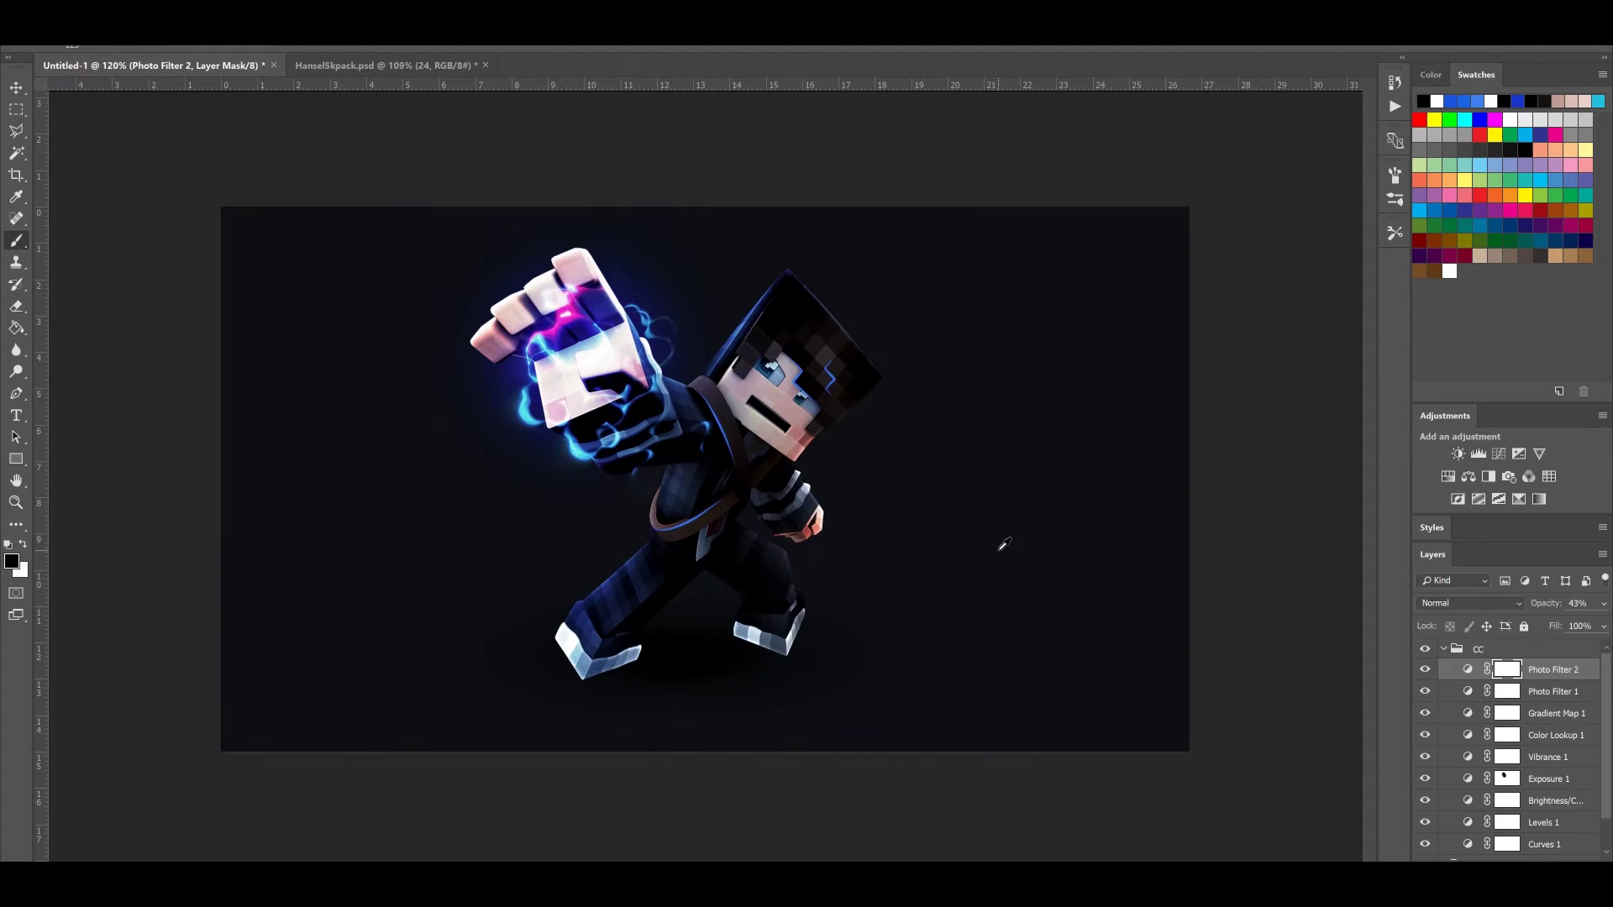
pyautogui.click(1424, 671)
pyautogui.click(1424, 671)
pyautogui.click(1425, 691)
pyautogui.click(1424, 691)
pyautogui.click(1424, 713)
# Compare the image with the Color Lookup 1 layer hidden and shown
pyautogui.click(1428, 743)
pyautogui.click(1428, 744)
pyautogui.click(1427, 744)
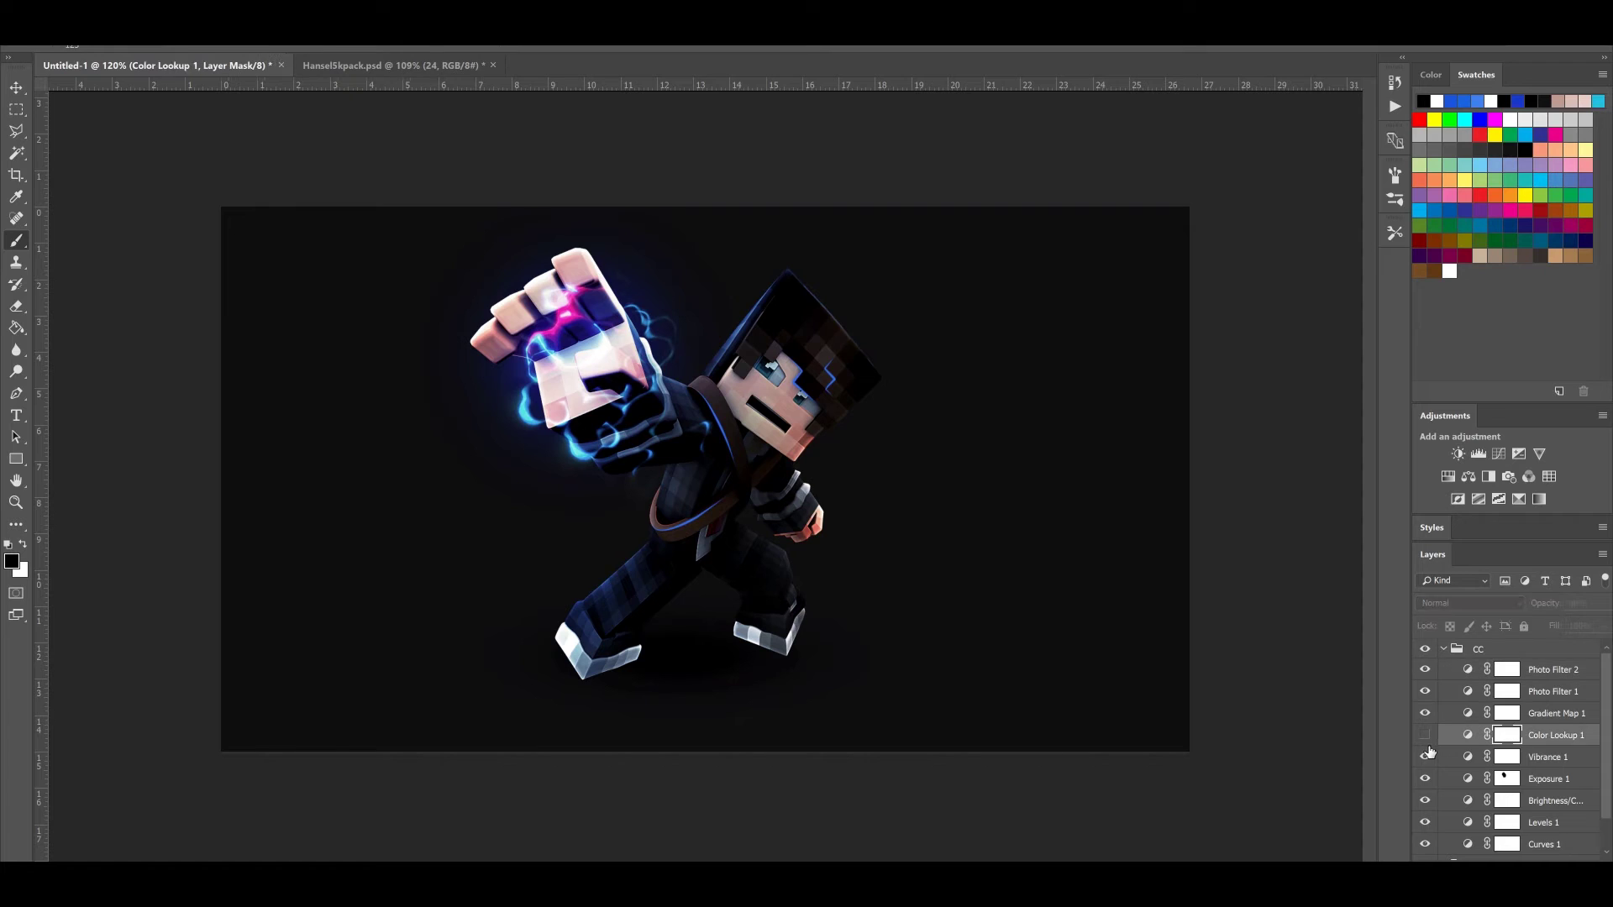
pyautogui.click(1427, 744)
pyautogui.click(1426, 744)
pyautogui.click(1426, 744)
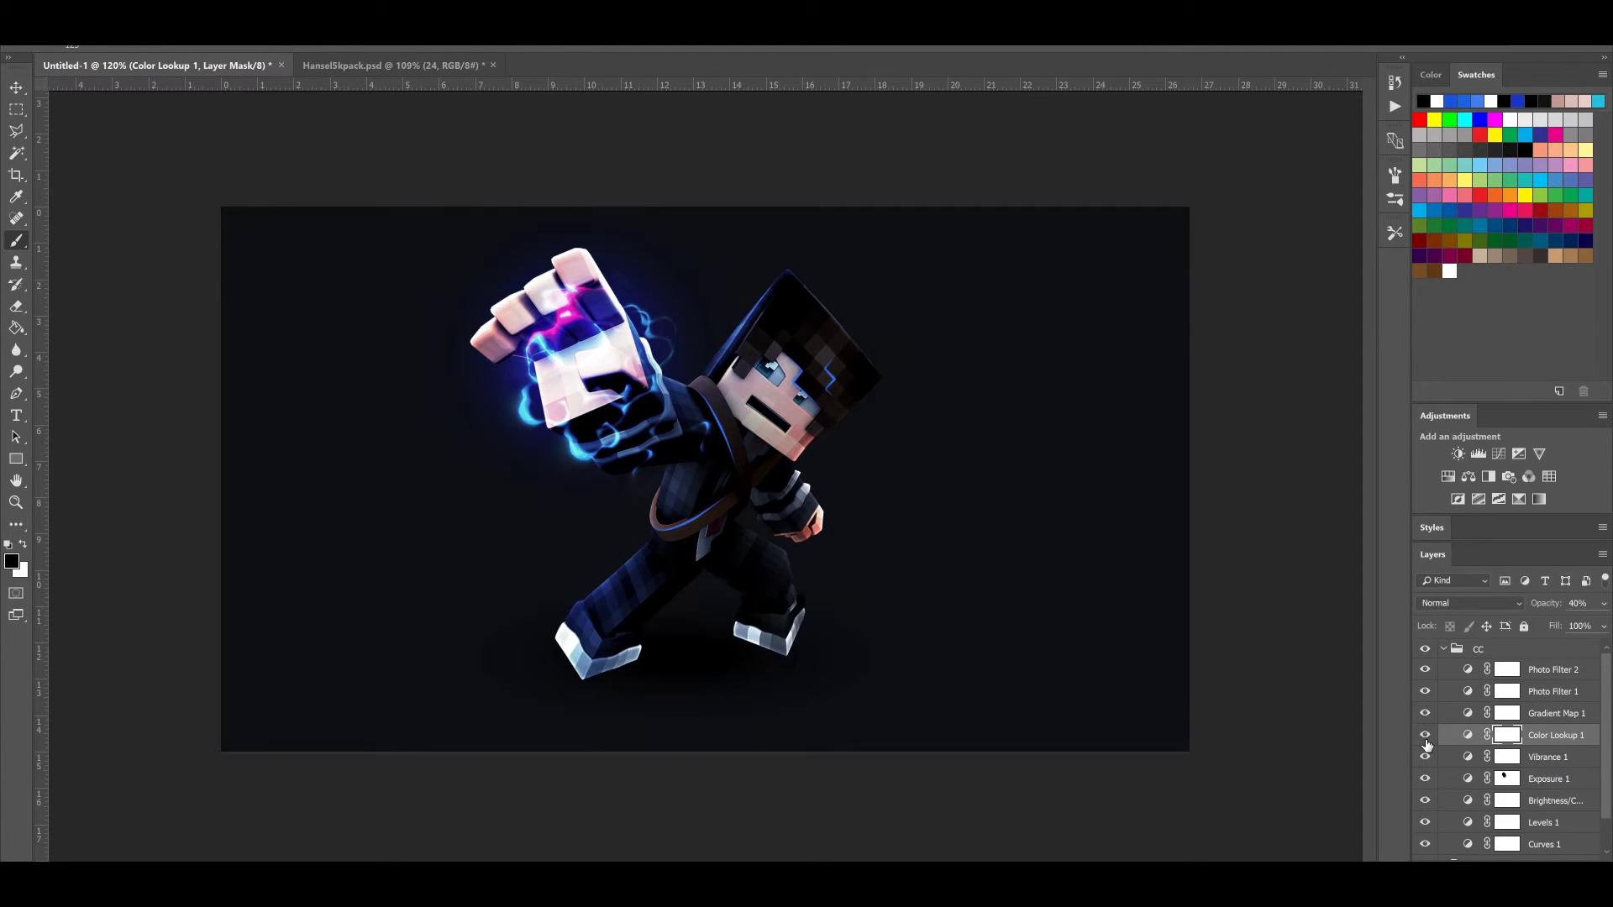
pyautogui.click(1581, 741)
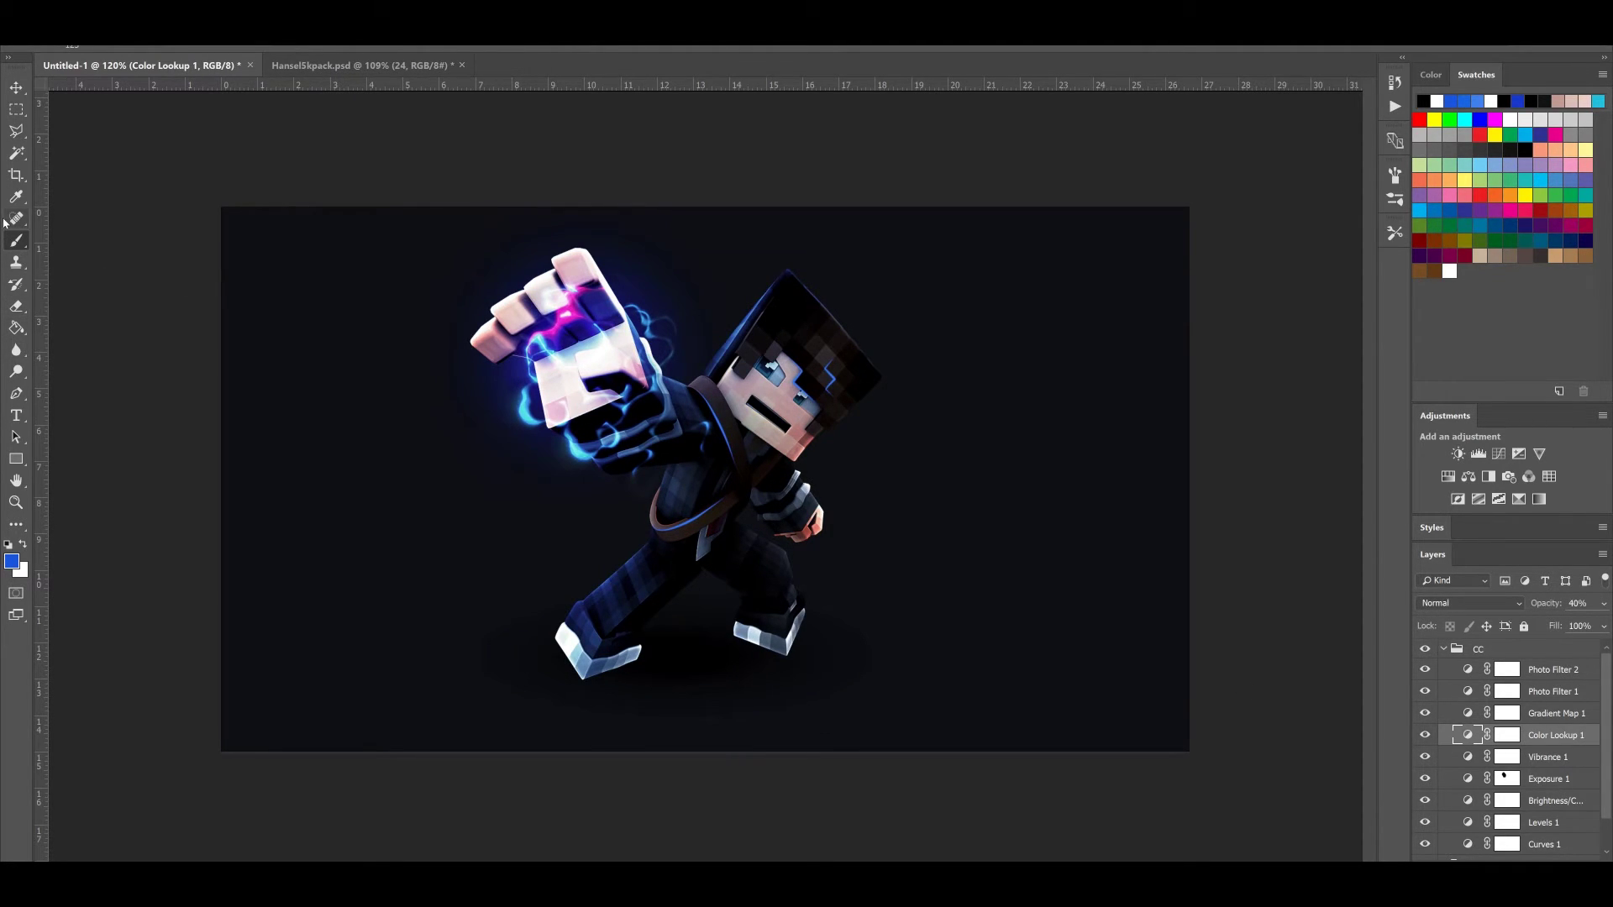
pyautogui.click(540, 332)
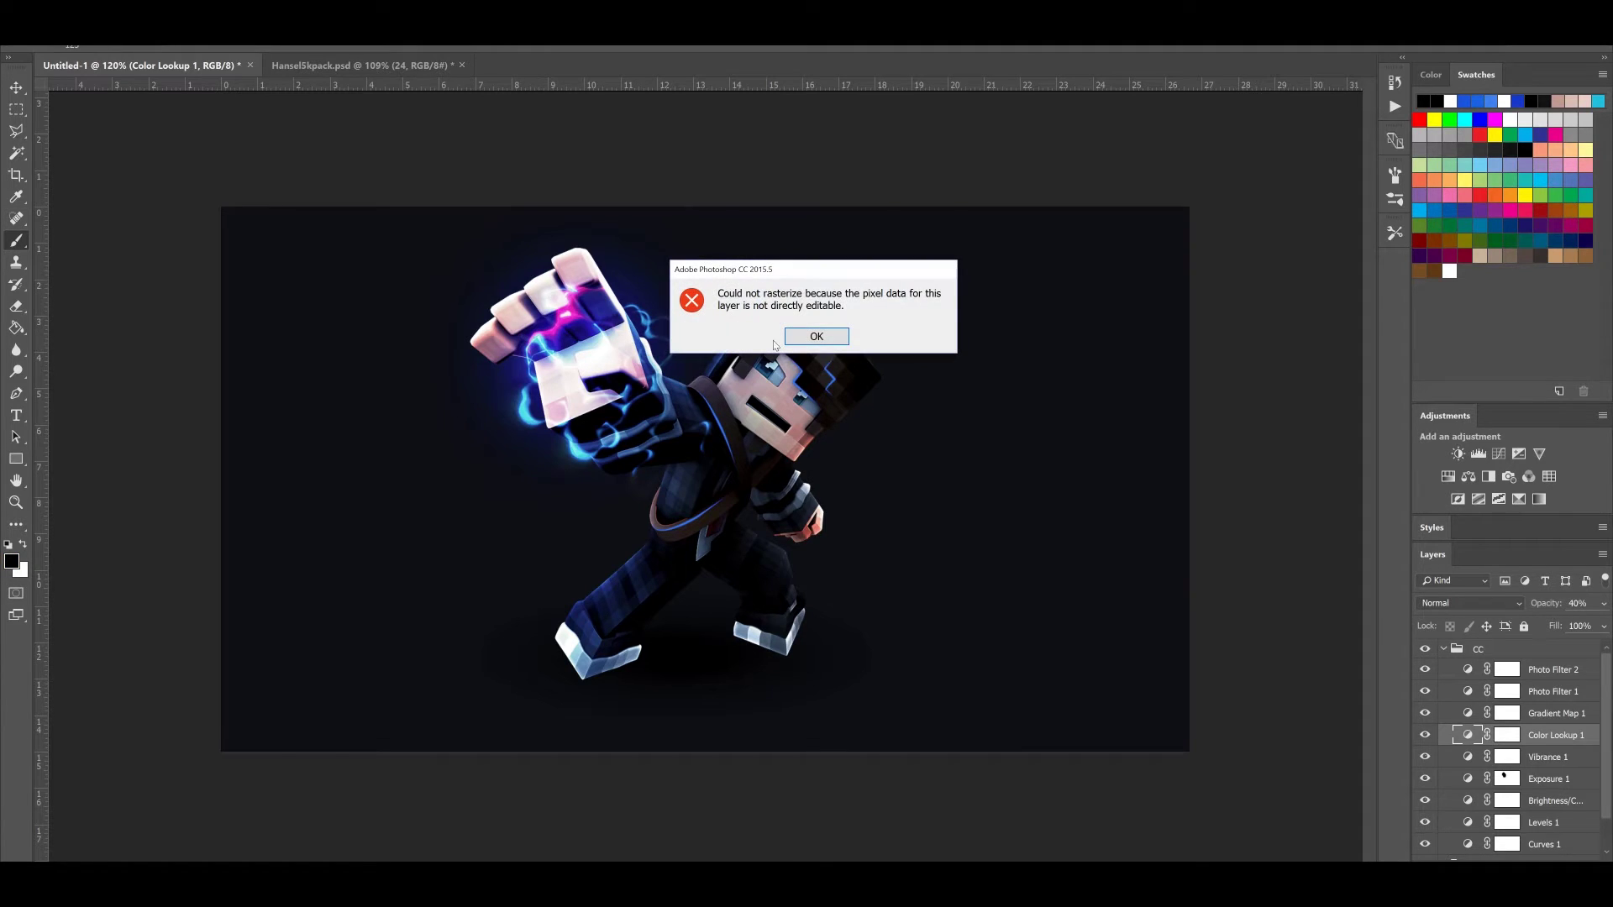
pyautogui.press('Return')
# Paint black over the glowing hand on the Color Lookup 1 layer's mask and compare the CC group hidden and shown
pyautogui.click(1507, 736)
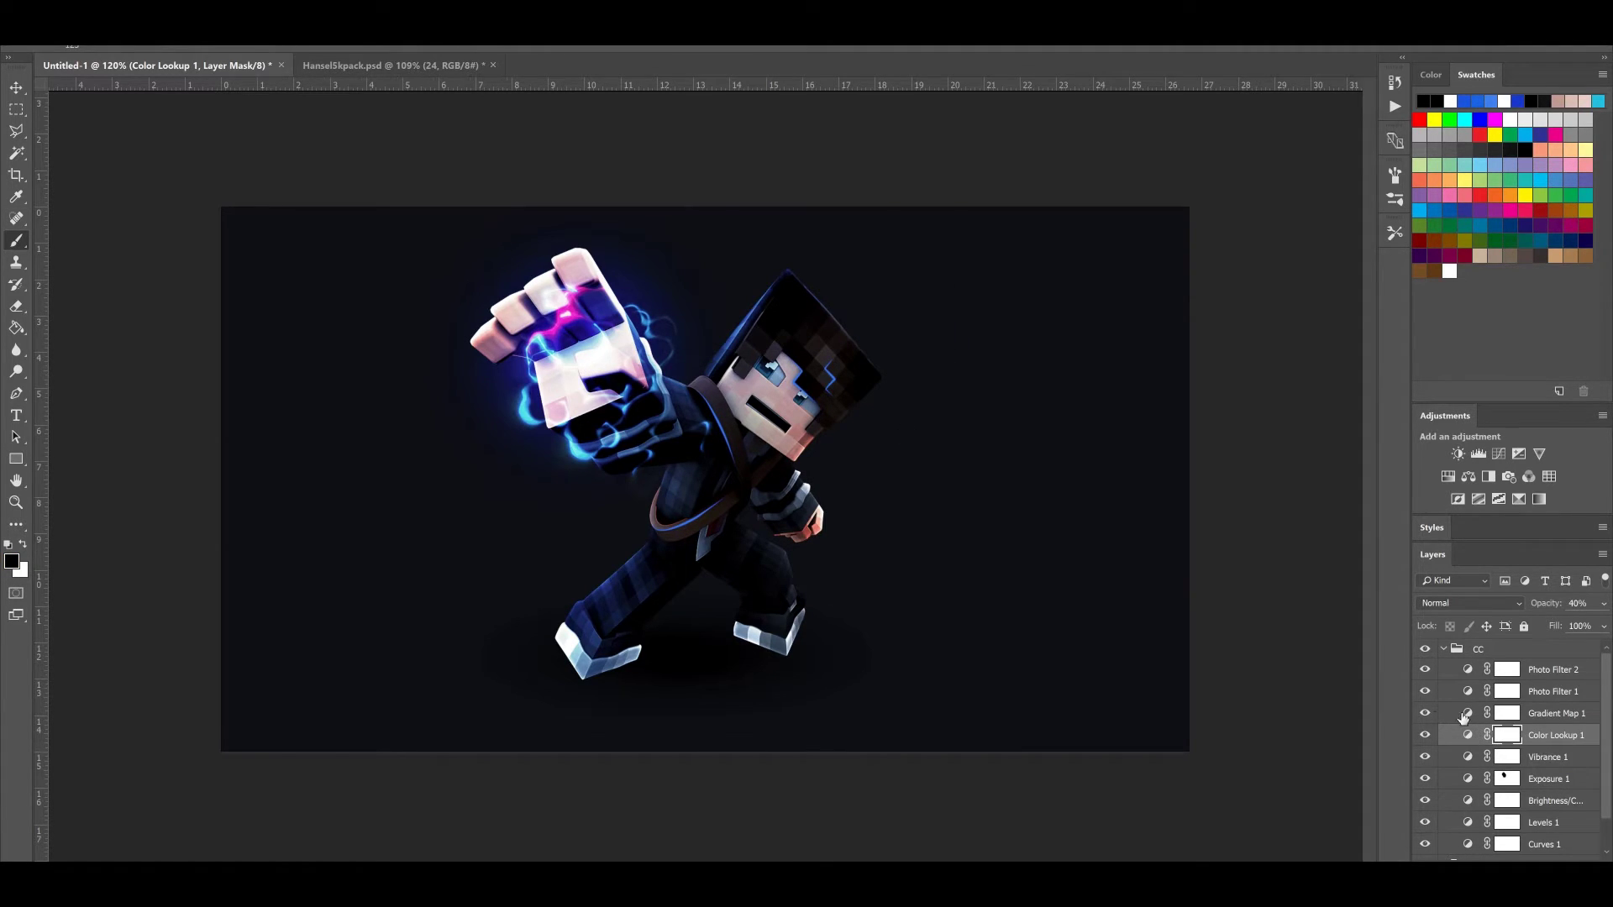
pyautogui.click(529, 320)
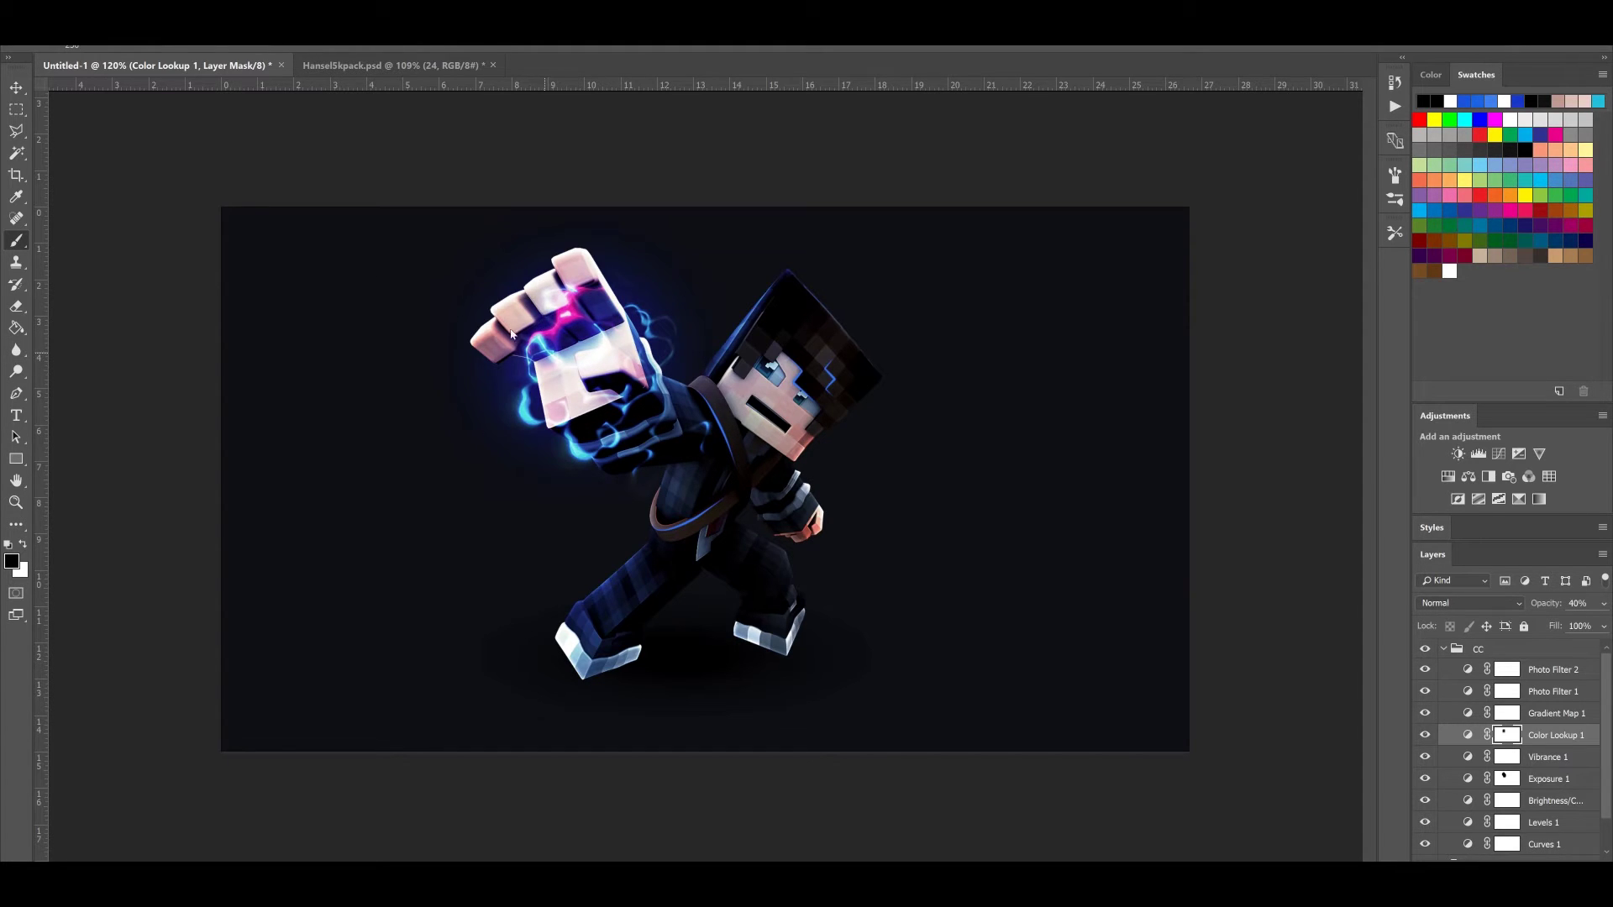
pyautogui.click(1425, 649)
pyautogui.click(1425, 649)
# Check the Brightness/Contrast layer's effect and paint black over the glowing hand on its mask
pyautogui.scroll(-2, 1475, 838)
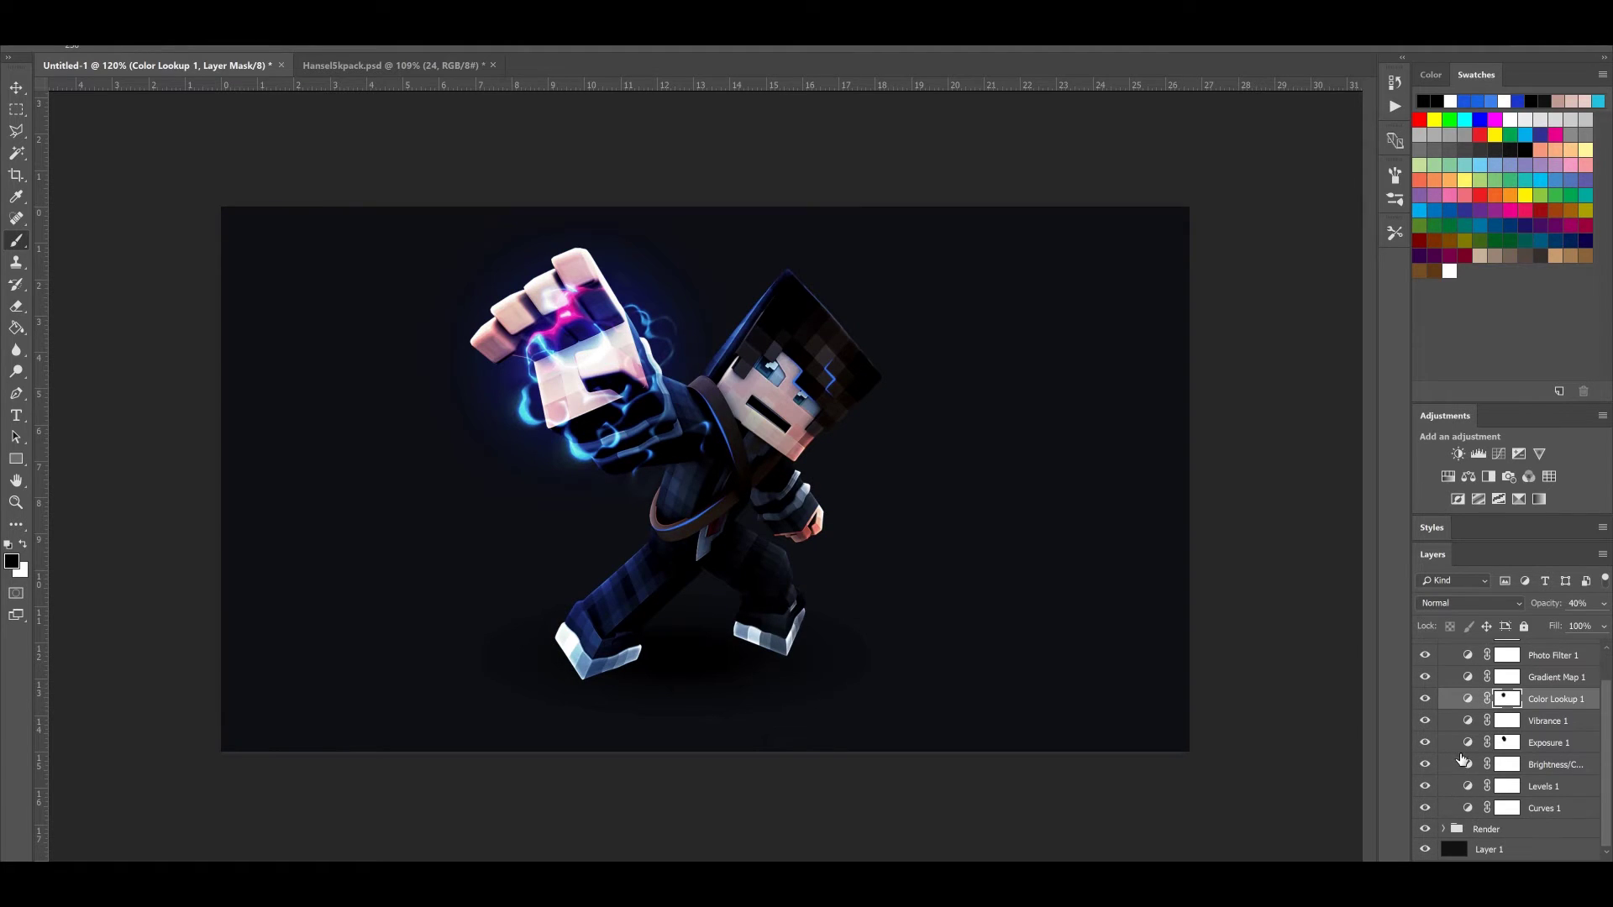
pyautogui.click(1424, 764)
pyautogui.click(1424, 764)
pyautogui.click(1507, 765)
pyautogui.click(529, 309)
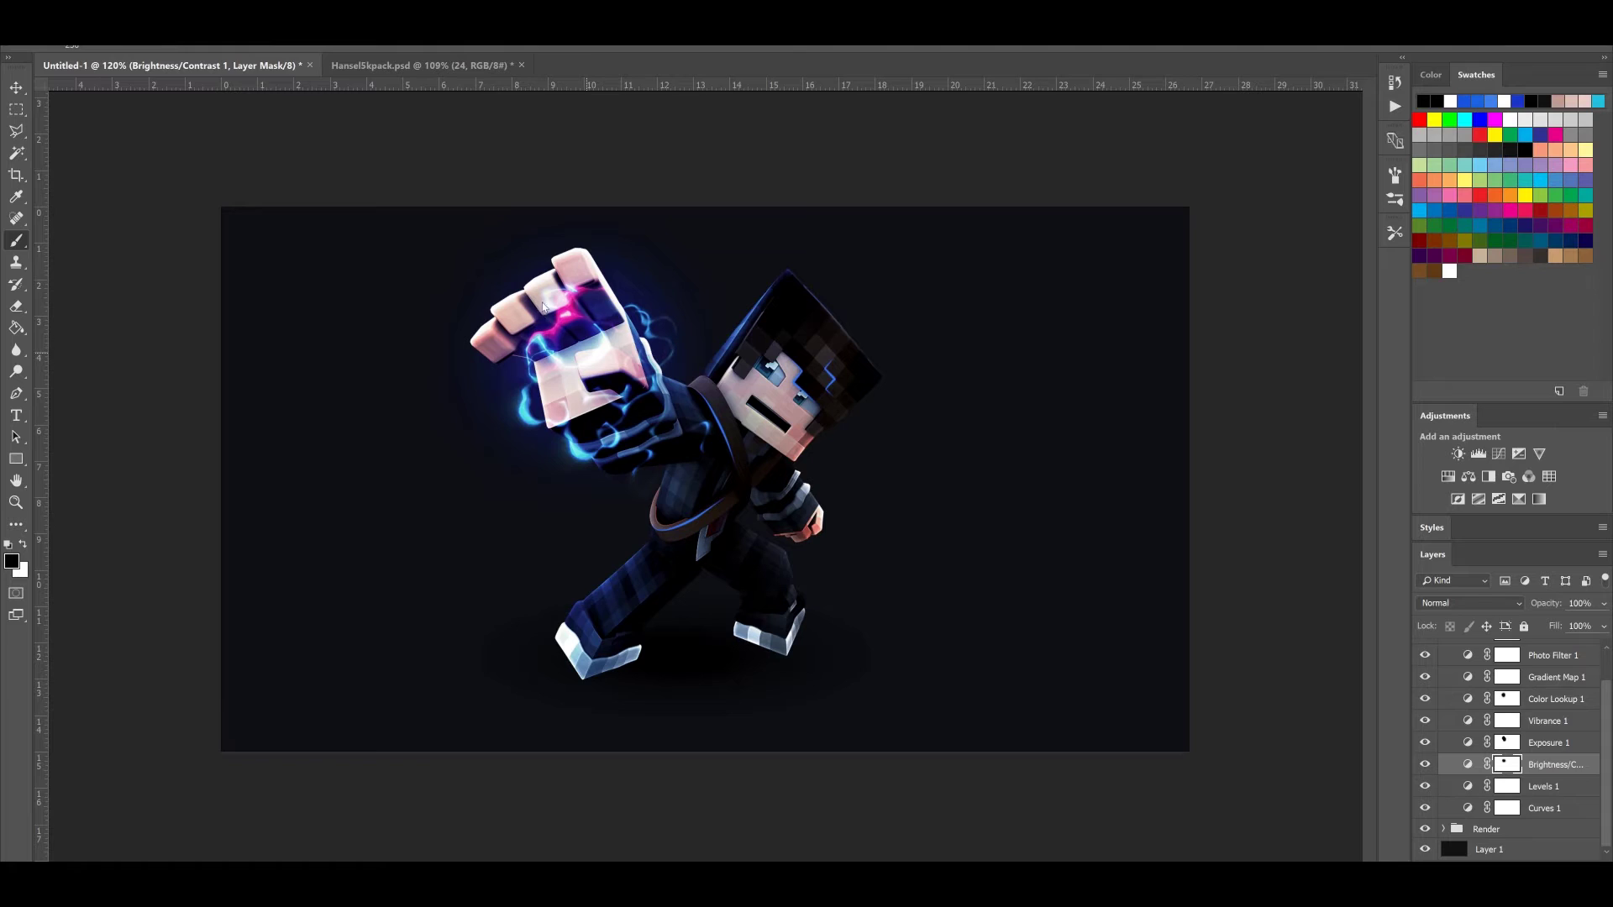
# Compare the whole artwork with the CC group's colour corrections hidden and shown
pyautogui.scroll(2, 1439, 828)
pyautogui.scroll(-2, 868, 630)
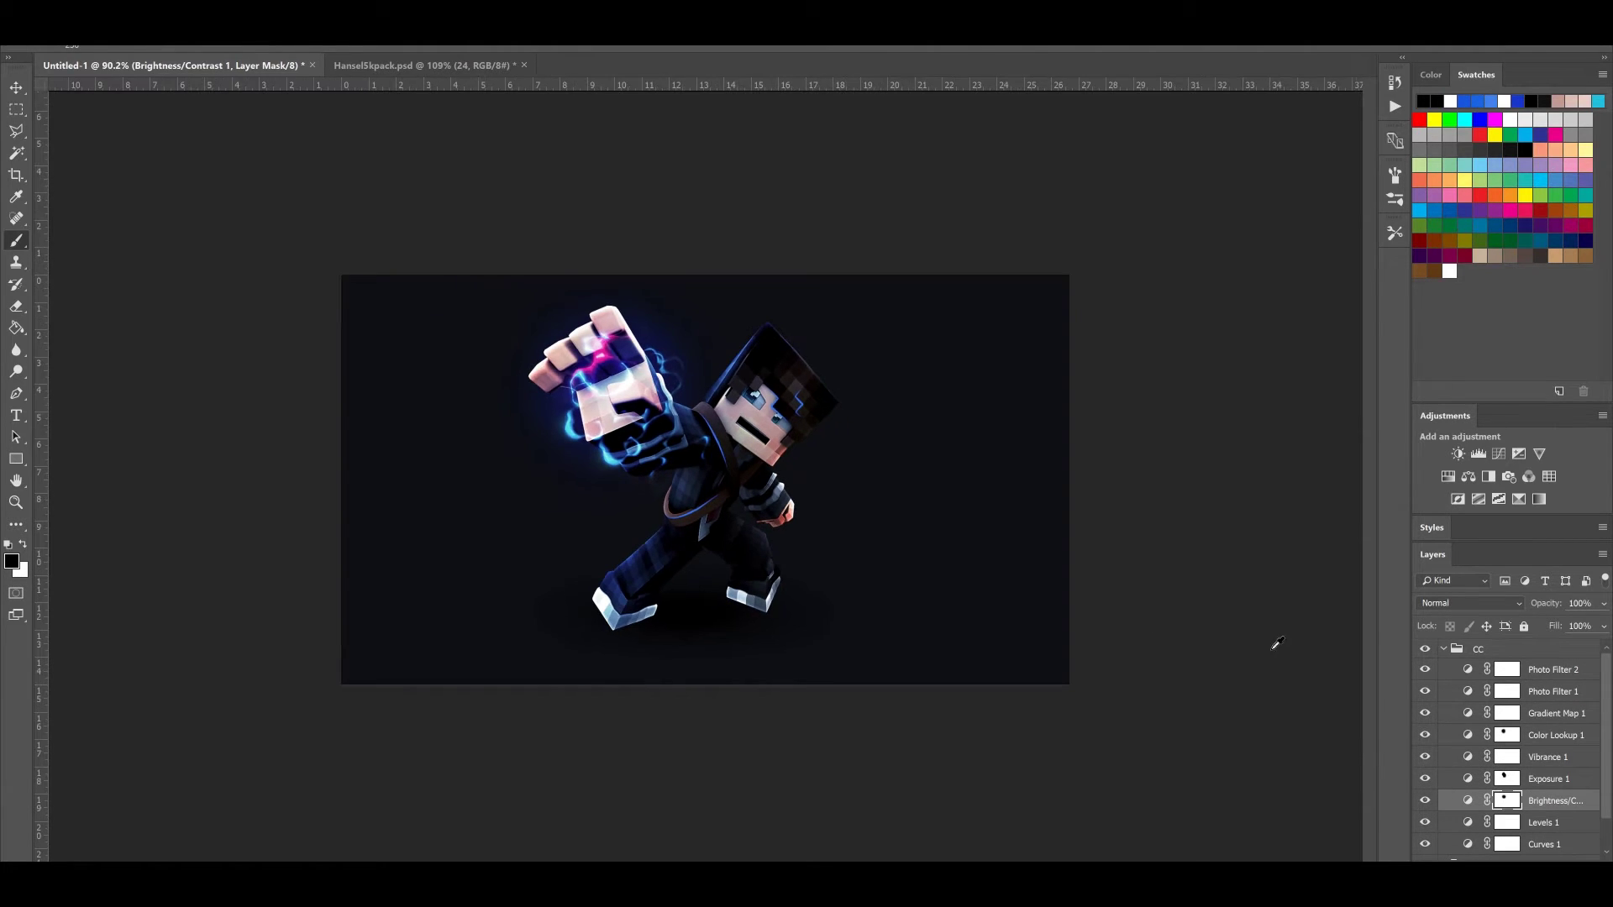
pyautogui.click(1424, 648)
pyautogui.click(1424, 648)
pyautogui.click(1425, 649)
pyautogui.click(1423, 648)
pyautogui.scroll(2, 946, 630)
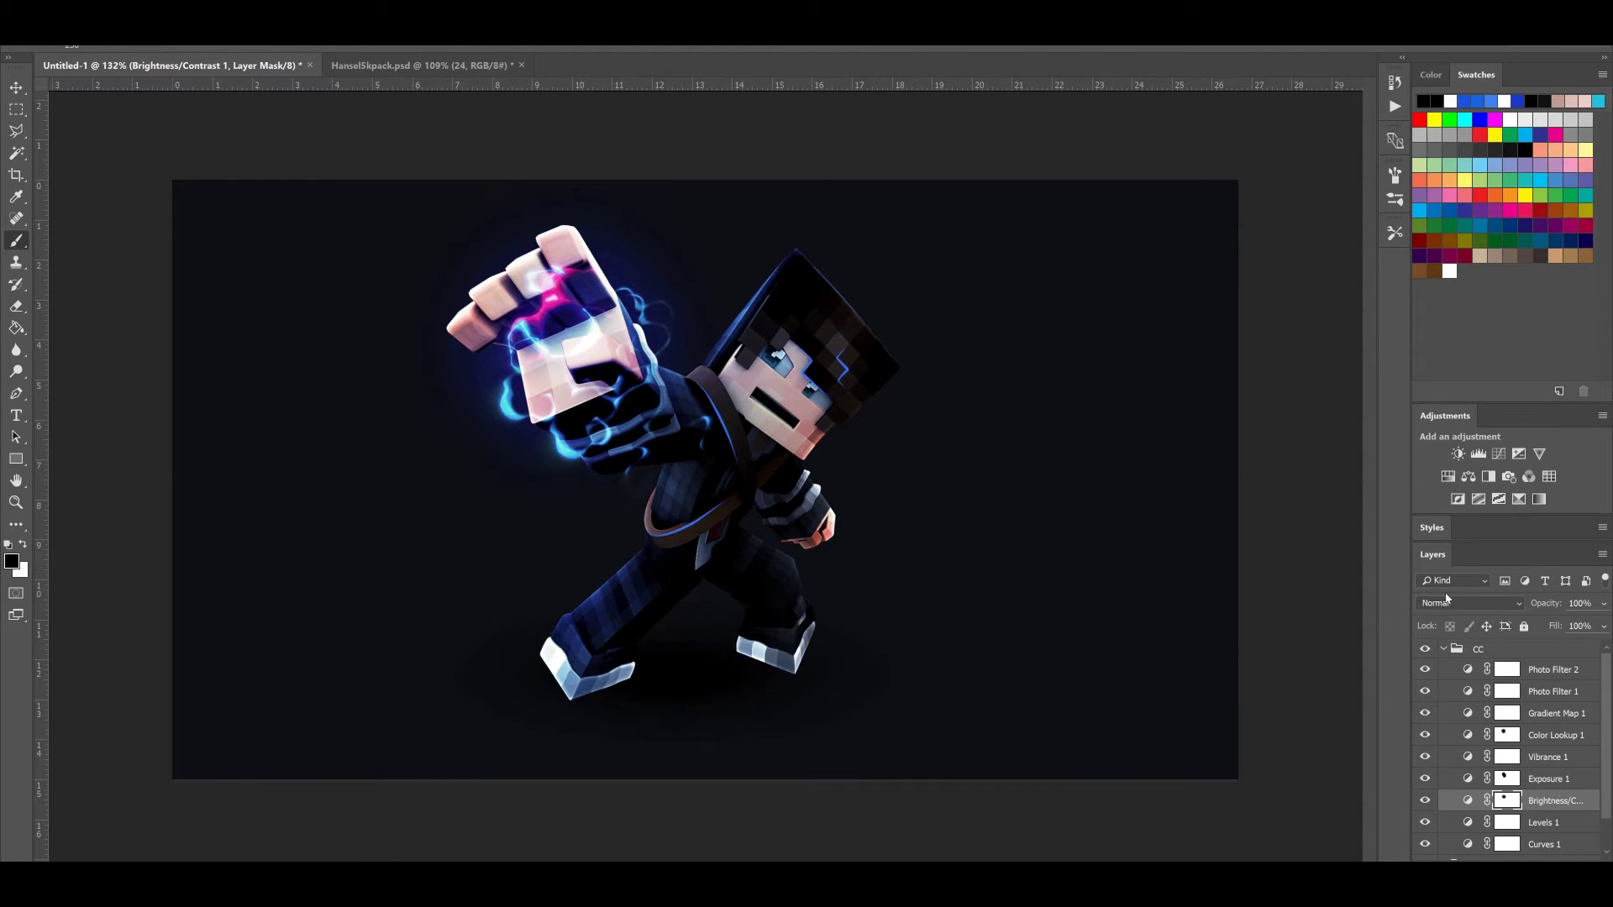
# Collapse the CC group and examine the character's hand and face close up
pyautogui.click(1443, 649)
pyautogui.scroll(3, 710, 361)
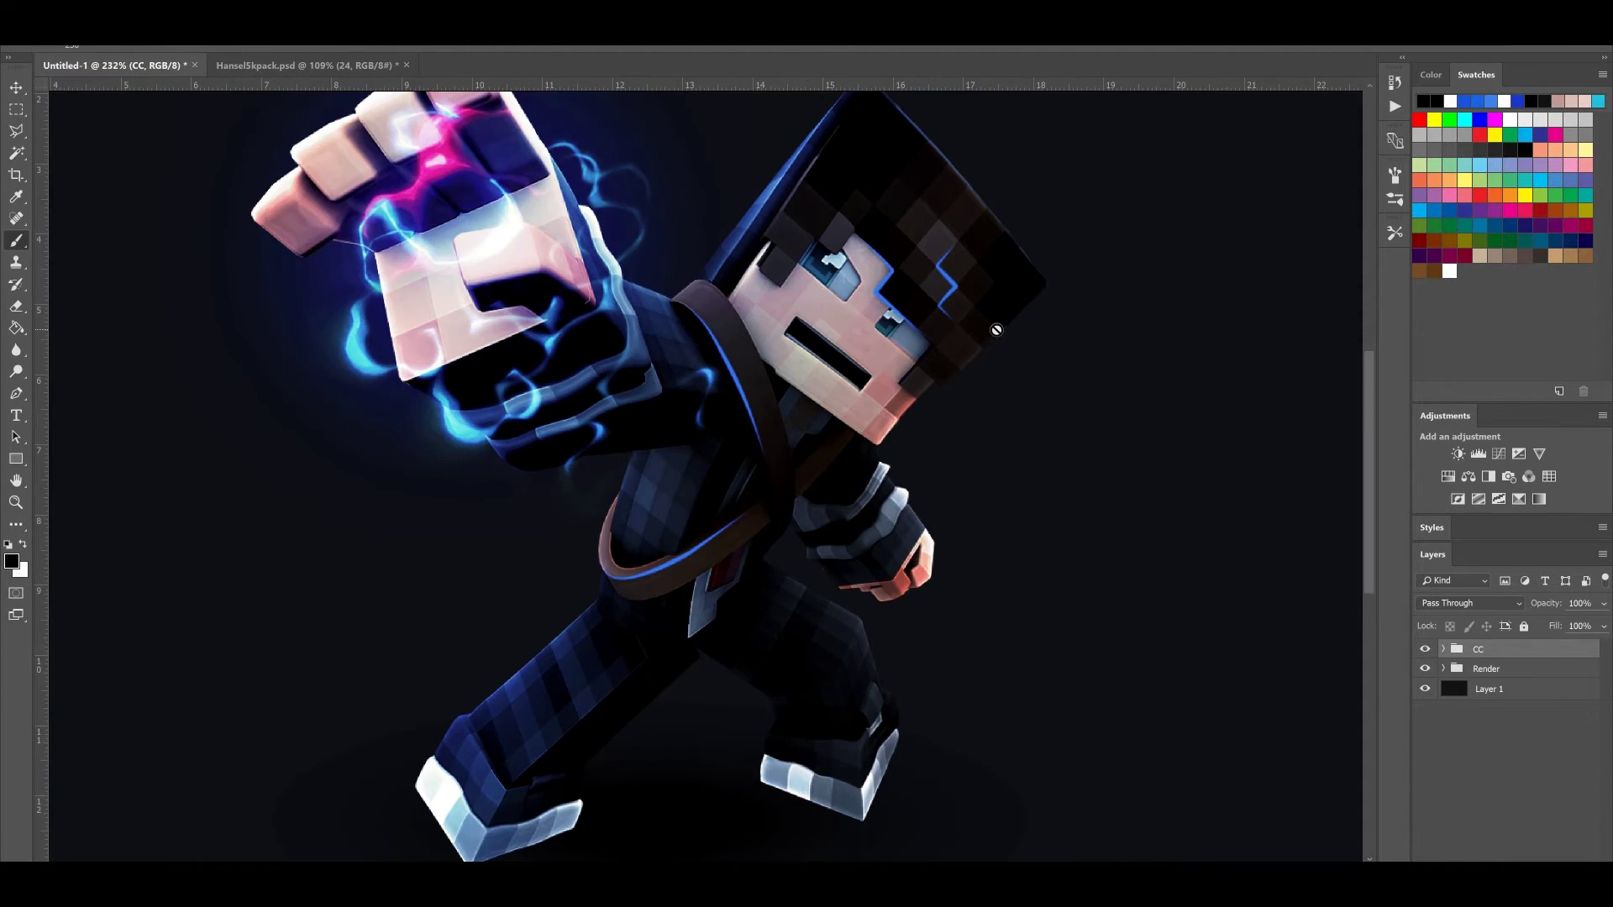
pyautogui.scroll(3, 991, 370)
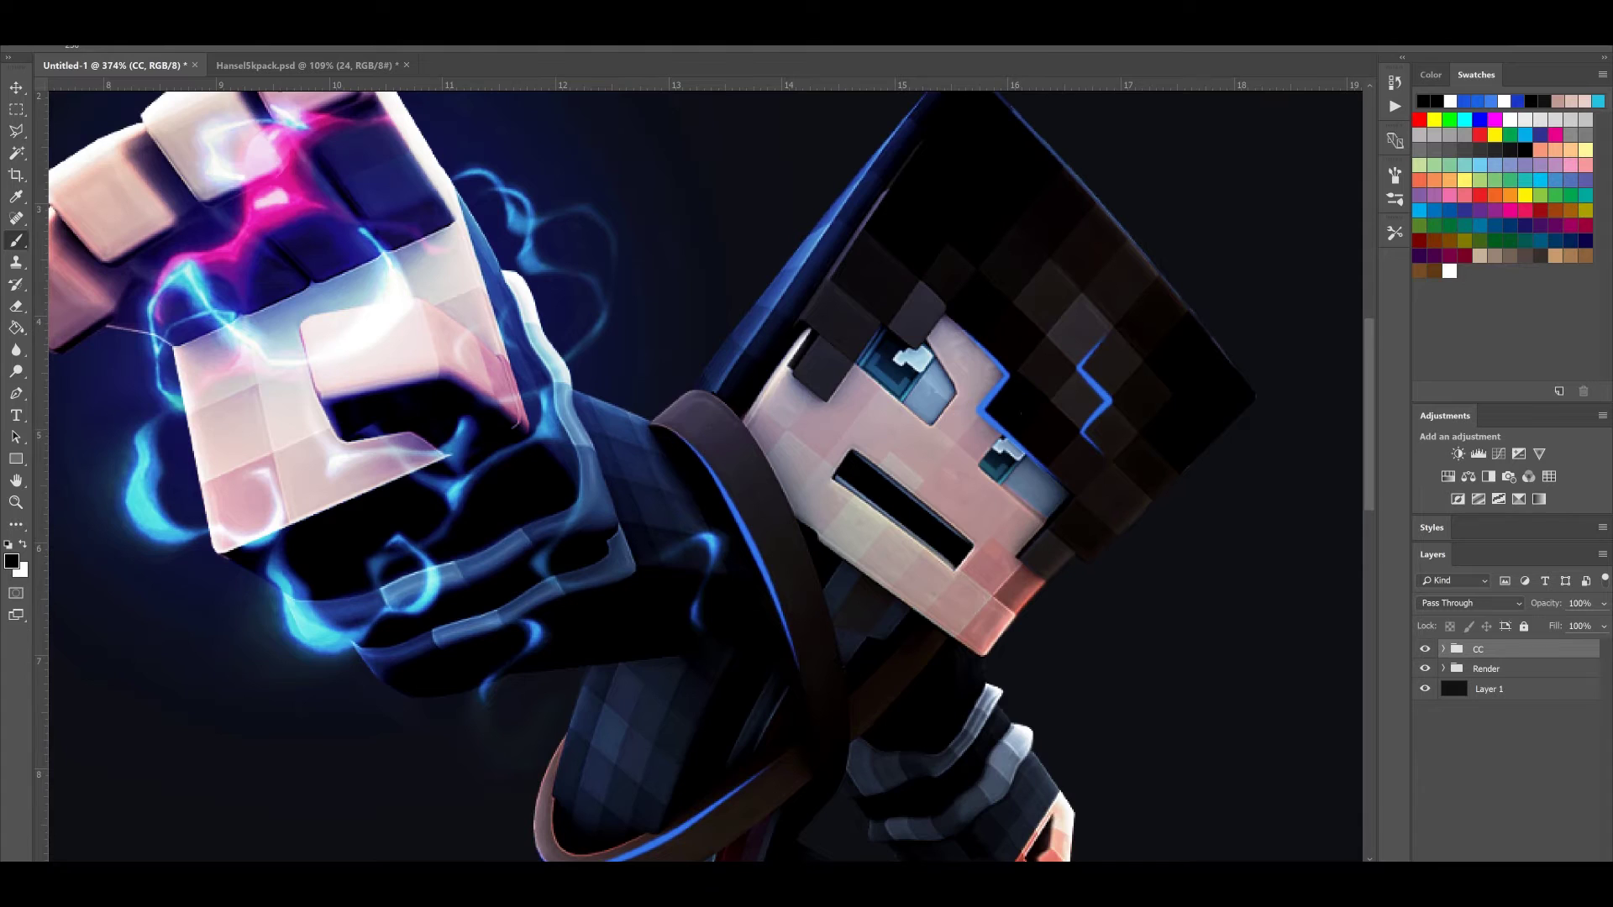
pyautogui.scroll(2, 1091, 610)
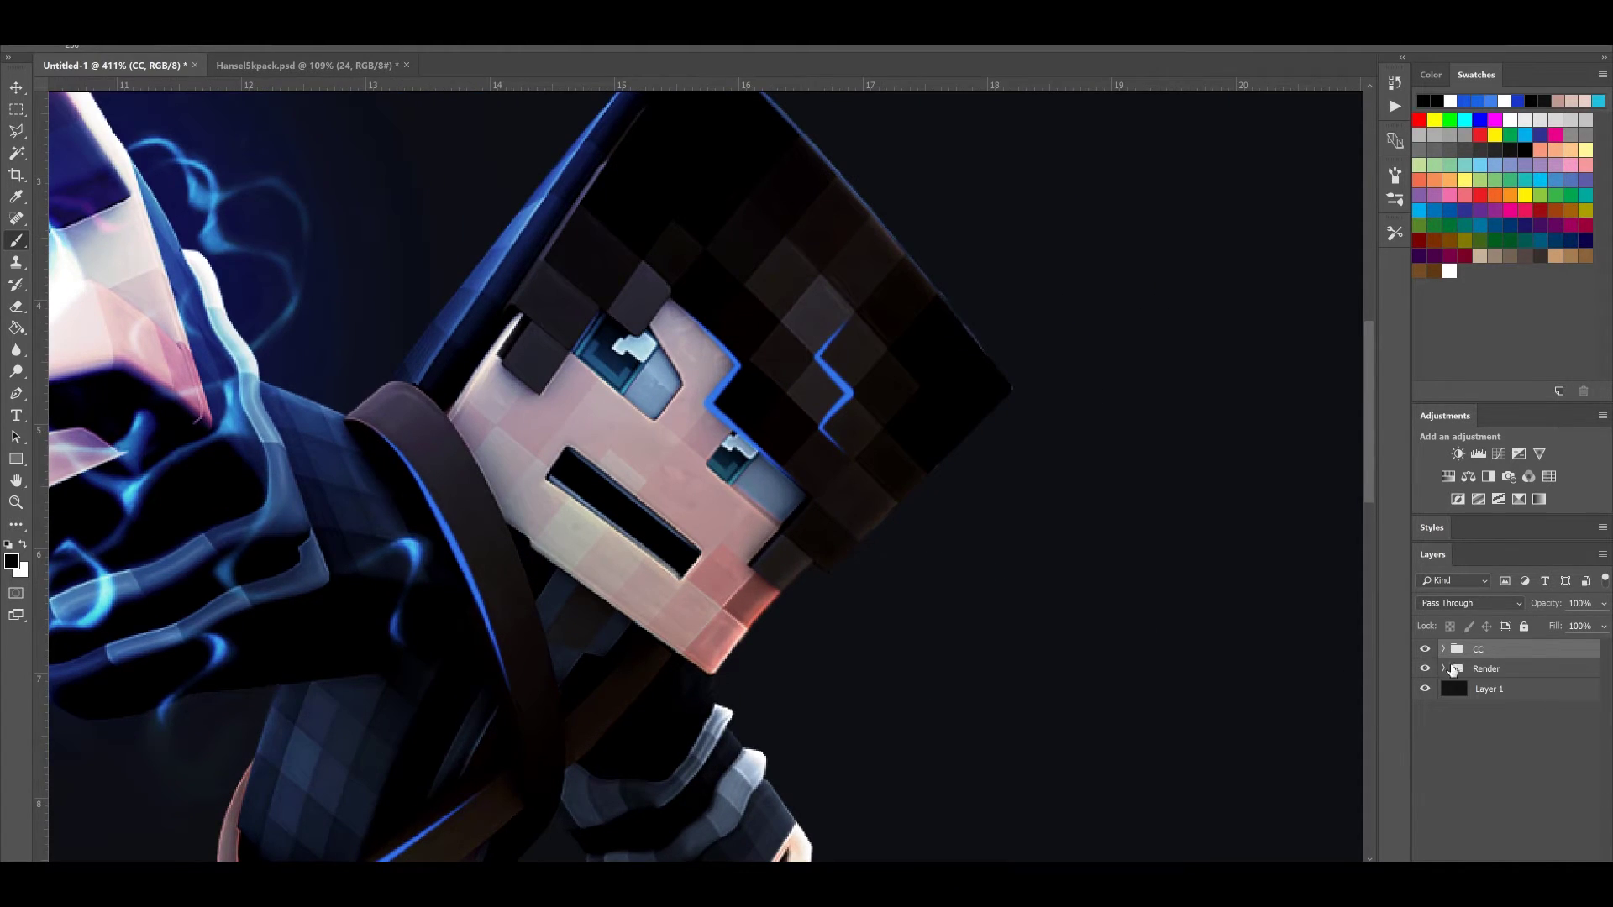
# Expand the Render group and check the artwork with the shadow on Layer 2 and the character render hidden and shown
pyautogui.click(1442, 671)
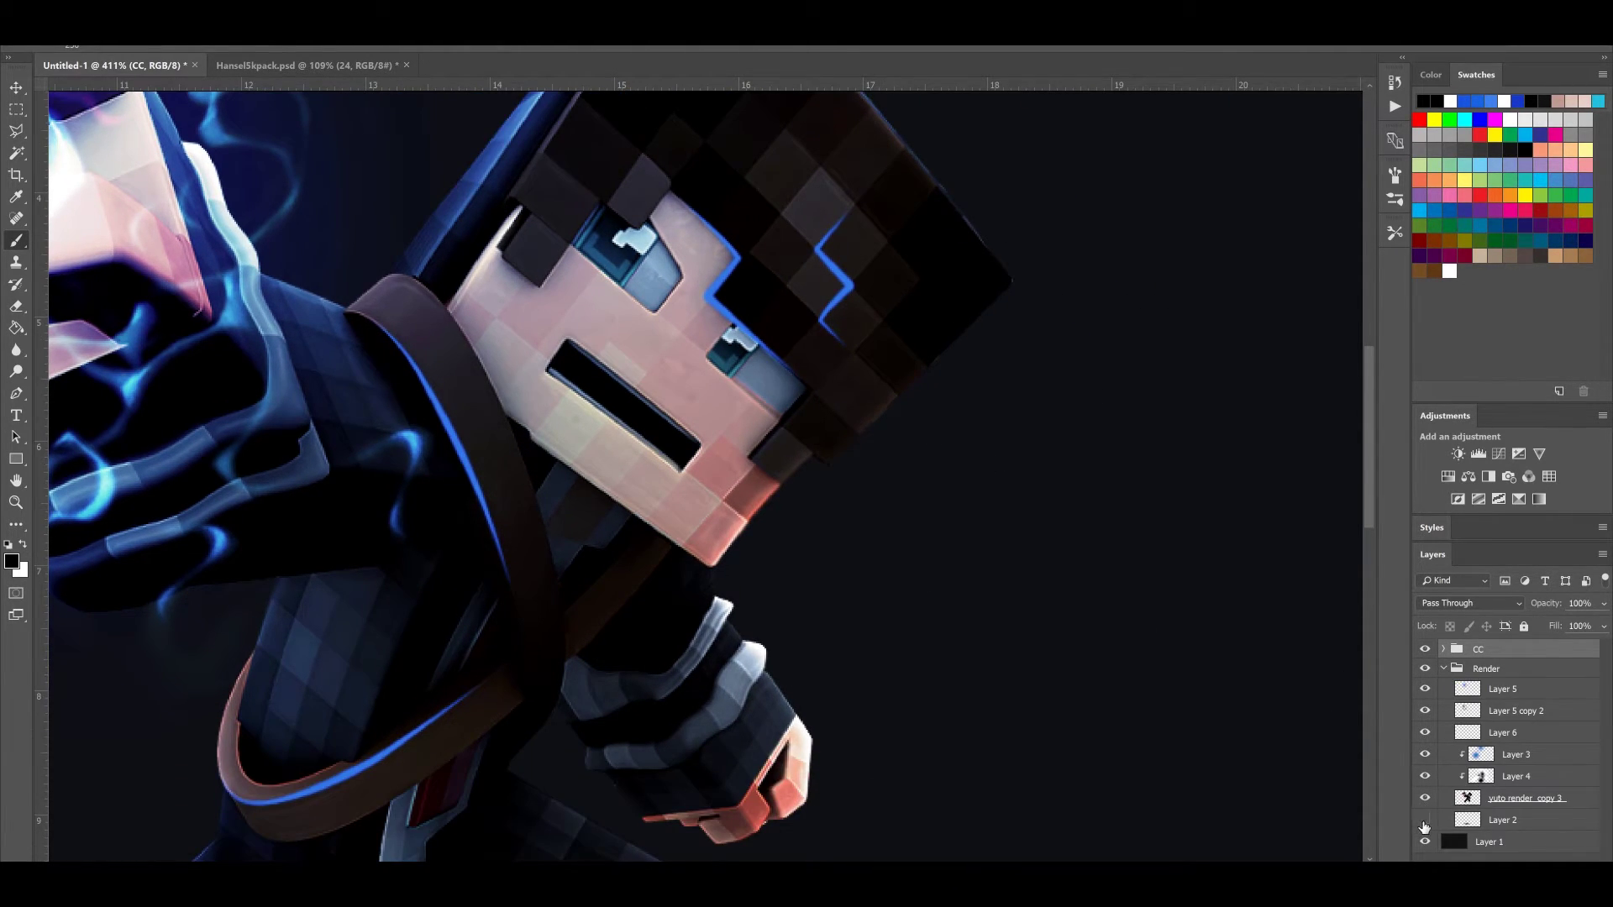
pyautogui.click(1426, 821)
pyautogui.click(1425, 798)
pyautogui.click(1425, 798)
pyautogui.click(1425, 798)
pyautogui.scroll(-12, 813, 583)
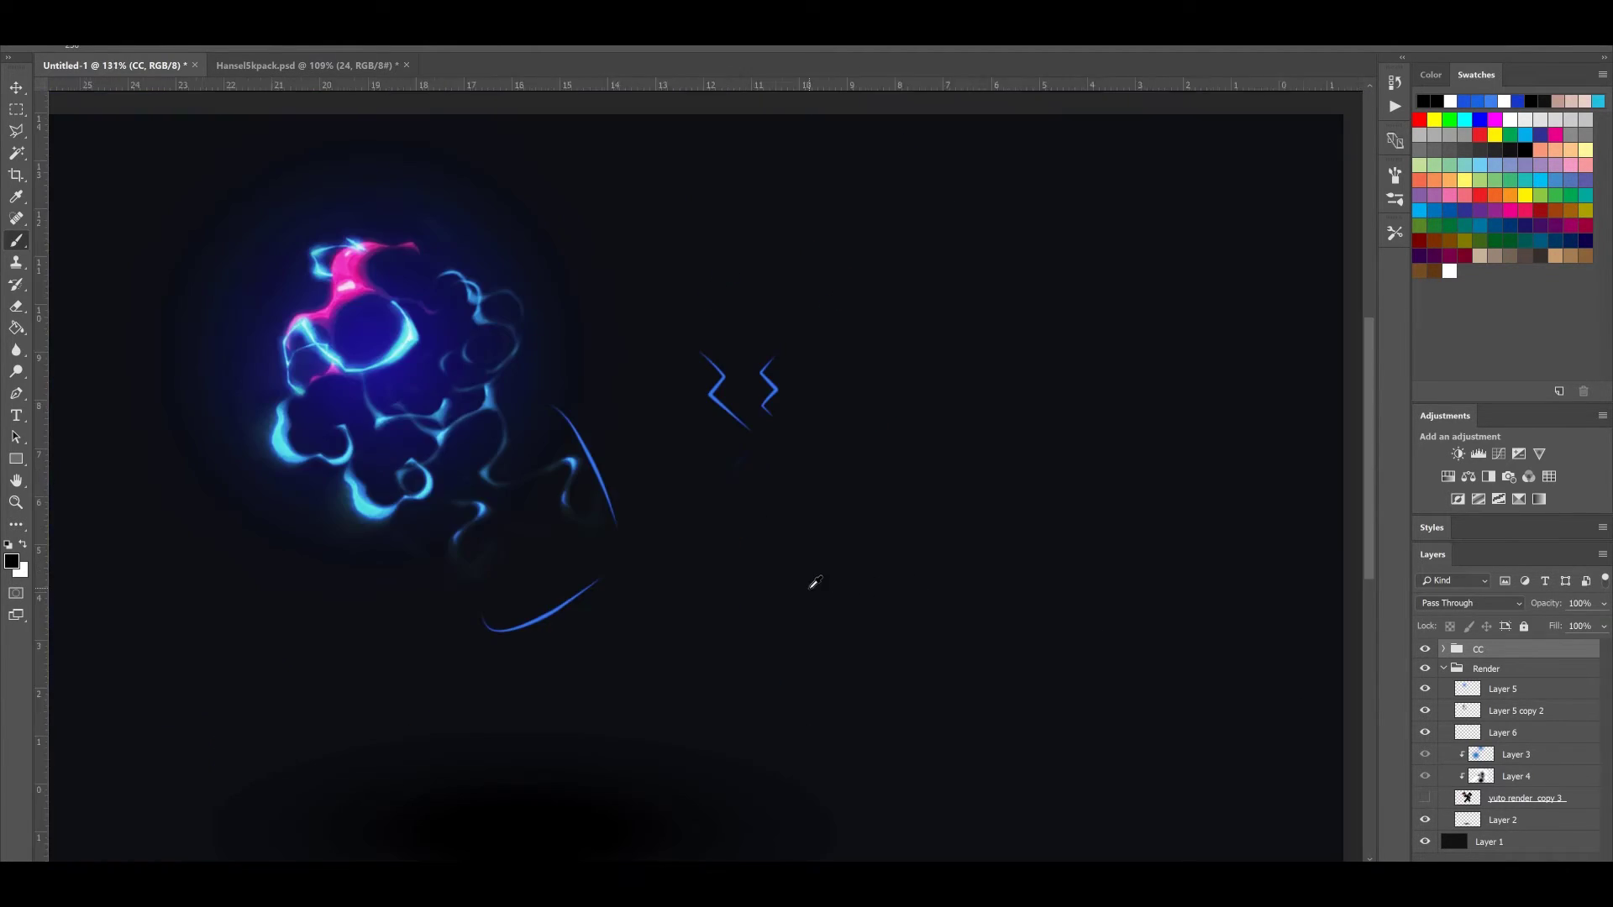
pyautogui.scroll(1, 913, 600)
pyautogui.click(1424, 798)
# Retouch the skin around the character's eyes on the render layer with the Spot Healing Brush
pyautogui.click(1537, 800)
pyautogui.scroll(6, 911, 350)
pyautogui.scroll(6, 703, 262)
pyautogui.click(17, 218)
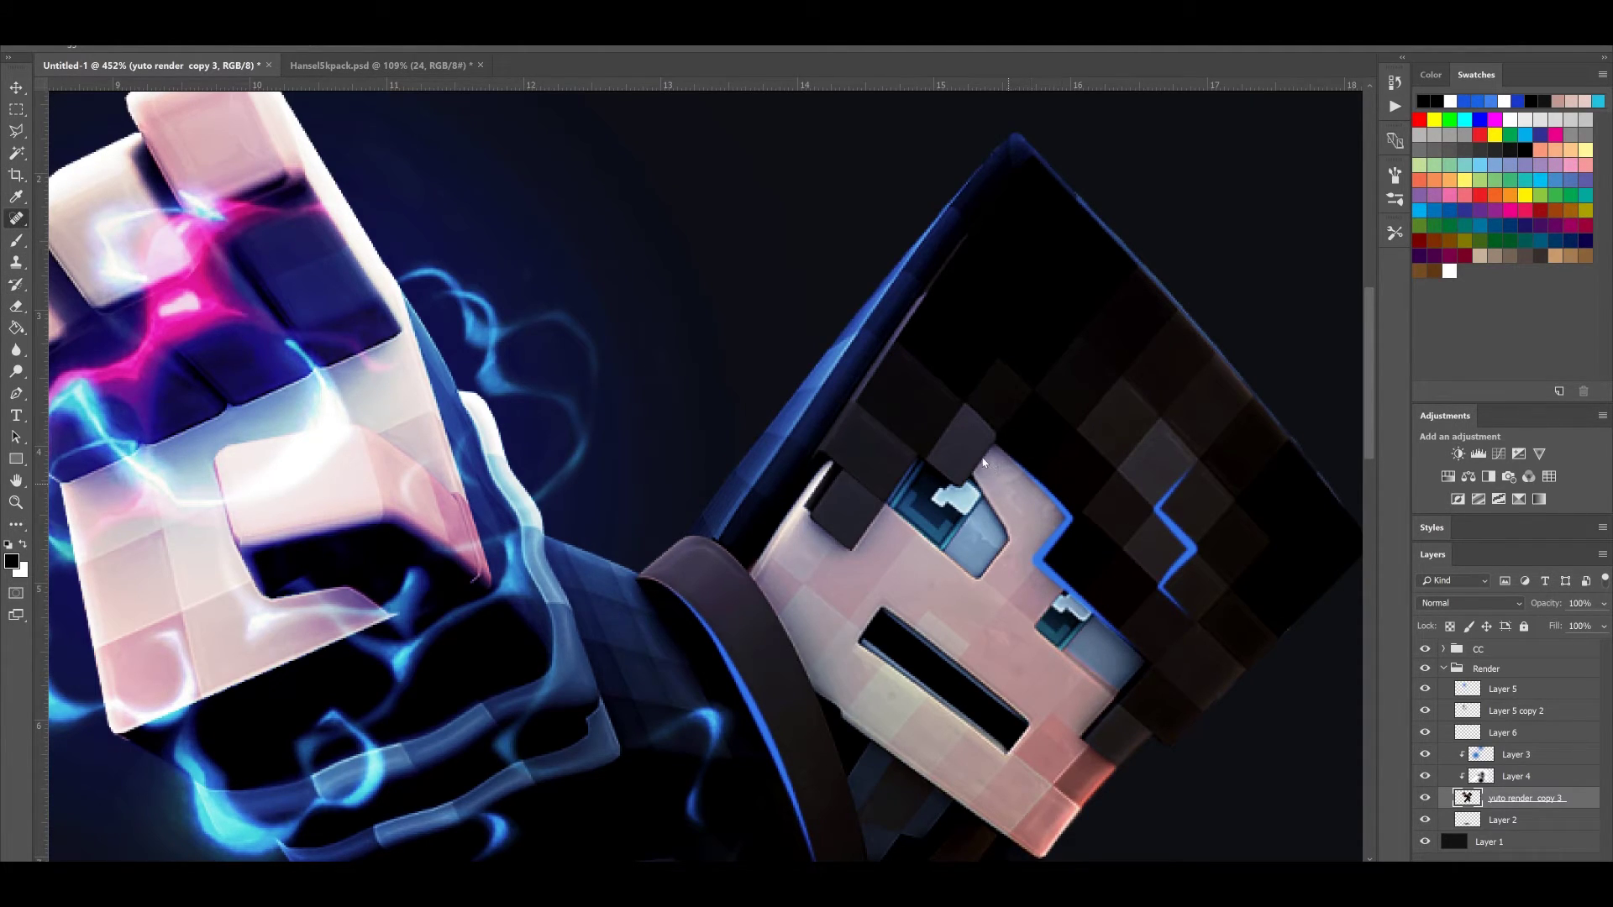
pyautogui.moveTo(983, 464); pyautogui.dragTo(1024, 493)
pyautogui.press('super+x')
pyautogui.press('Escape')
pyautogui.click(966, 525)
pyautogui.click(966, 522)
pyautogui.click(961, 531)
pyautogui.moveTo(1023, 519); pyautogui.dragTo(996, 481)
pyautogui.click(1021, 509)
# Smooth the skin between the eyes and mouth and on the cheek with the Spot Healing Brush, undoing the stray stroke at the eye
pyautogui.moveTo(891, 561); pyautogui.dragTo(1015, 672)
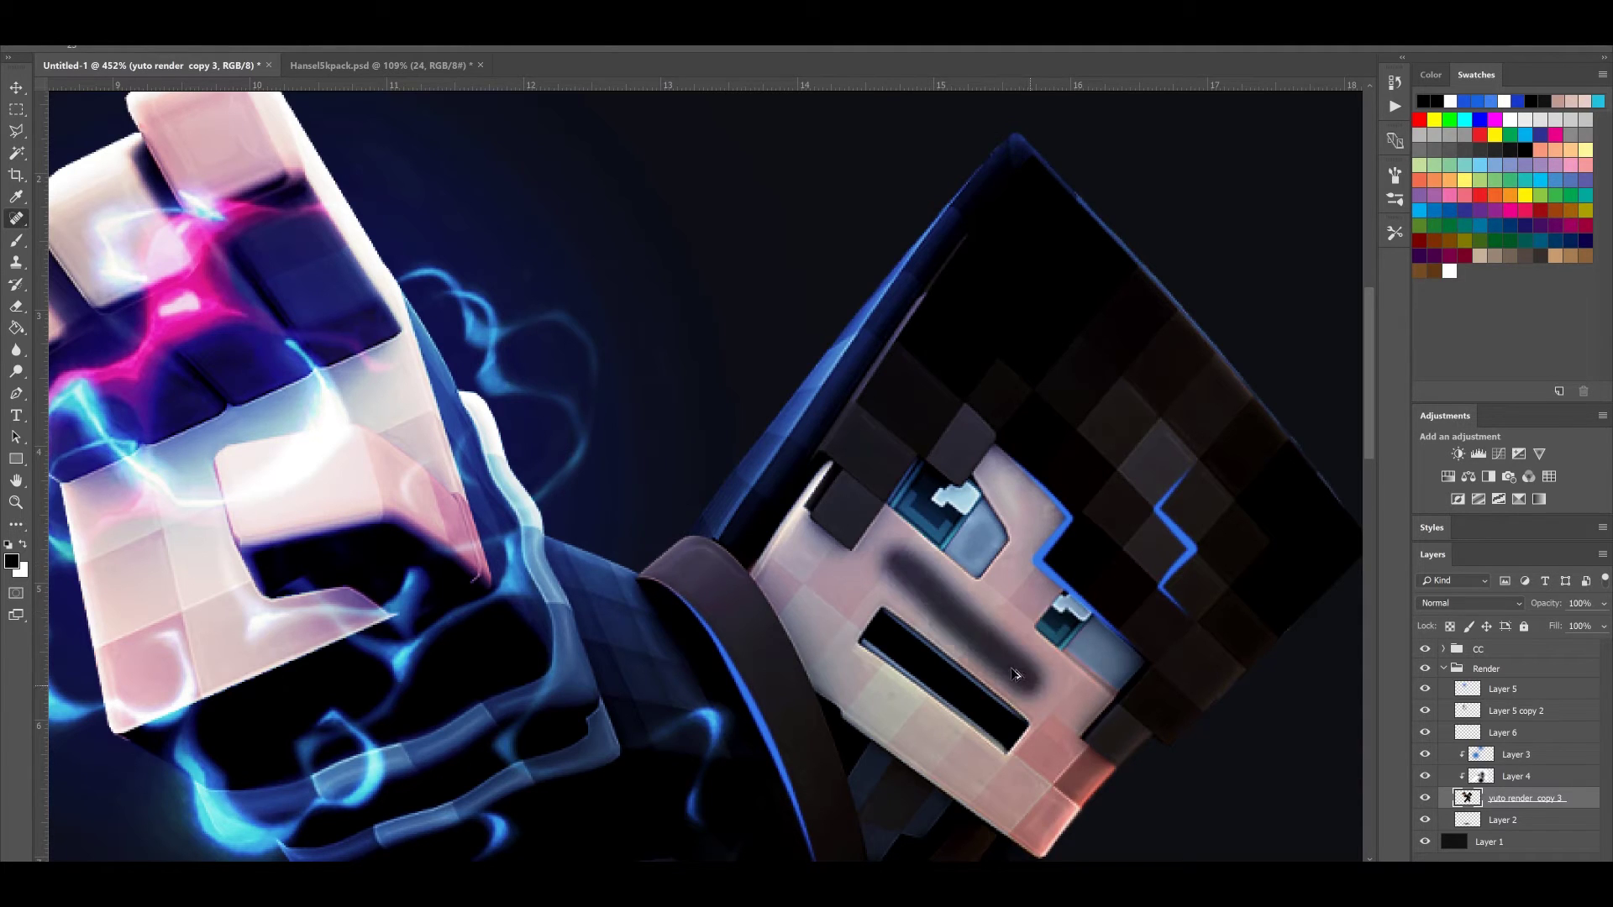
pyautogui.moveTo(843, 531); pyautogui.dragTo(905, 592)
pyautogui.moveTo(981, 526)
pyautogui.mouseDown()
pyautogui.moveTo(991, 552)
pyautogui.moveTo(974, 529)
pyautogui.mouseUp()
pyautogui.hotkey('ctrl', 'z')
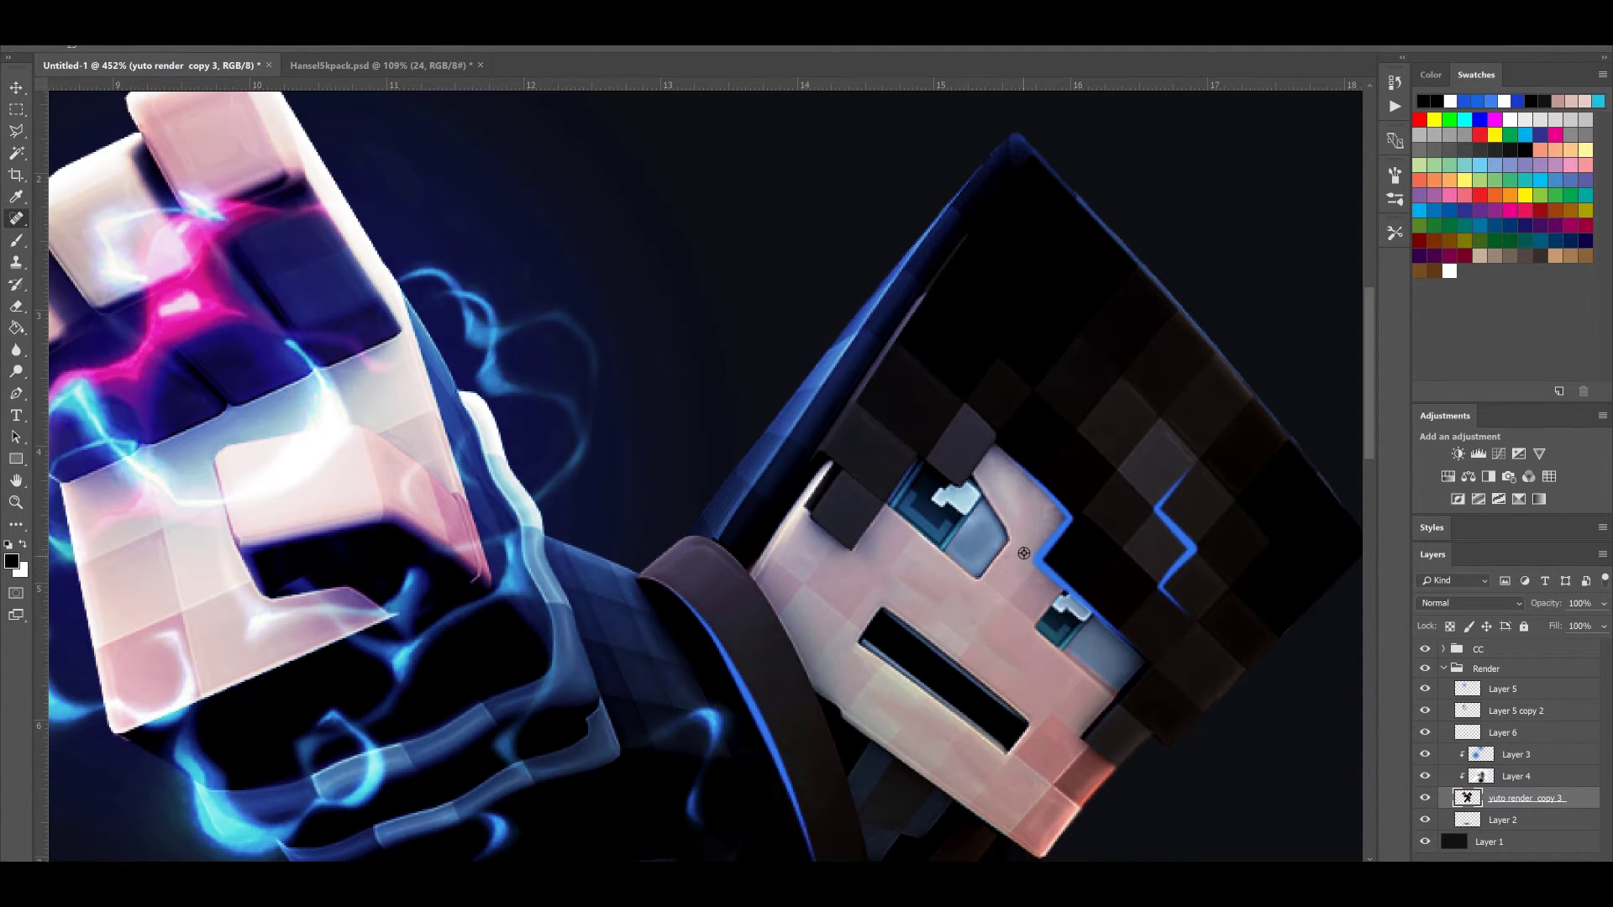
pyautogui.moveTo(1012, 662); pyautogui.dragTo(913, 592)
# Heal the uneven skin along the chin below the mouth and check the whole character
pyautogui.scroll(-4, 1013, 728)
pyautogui.moveTo(835, 641); pyautogui.dragTo(934, 702)
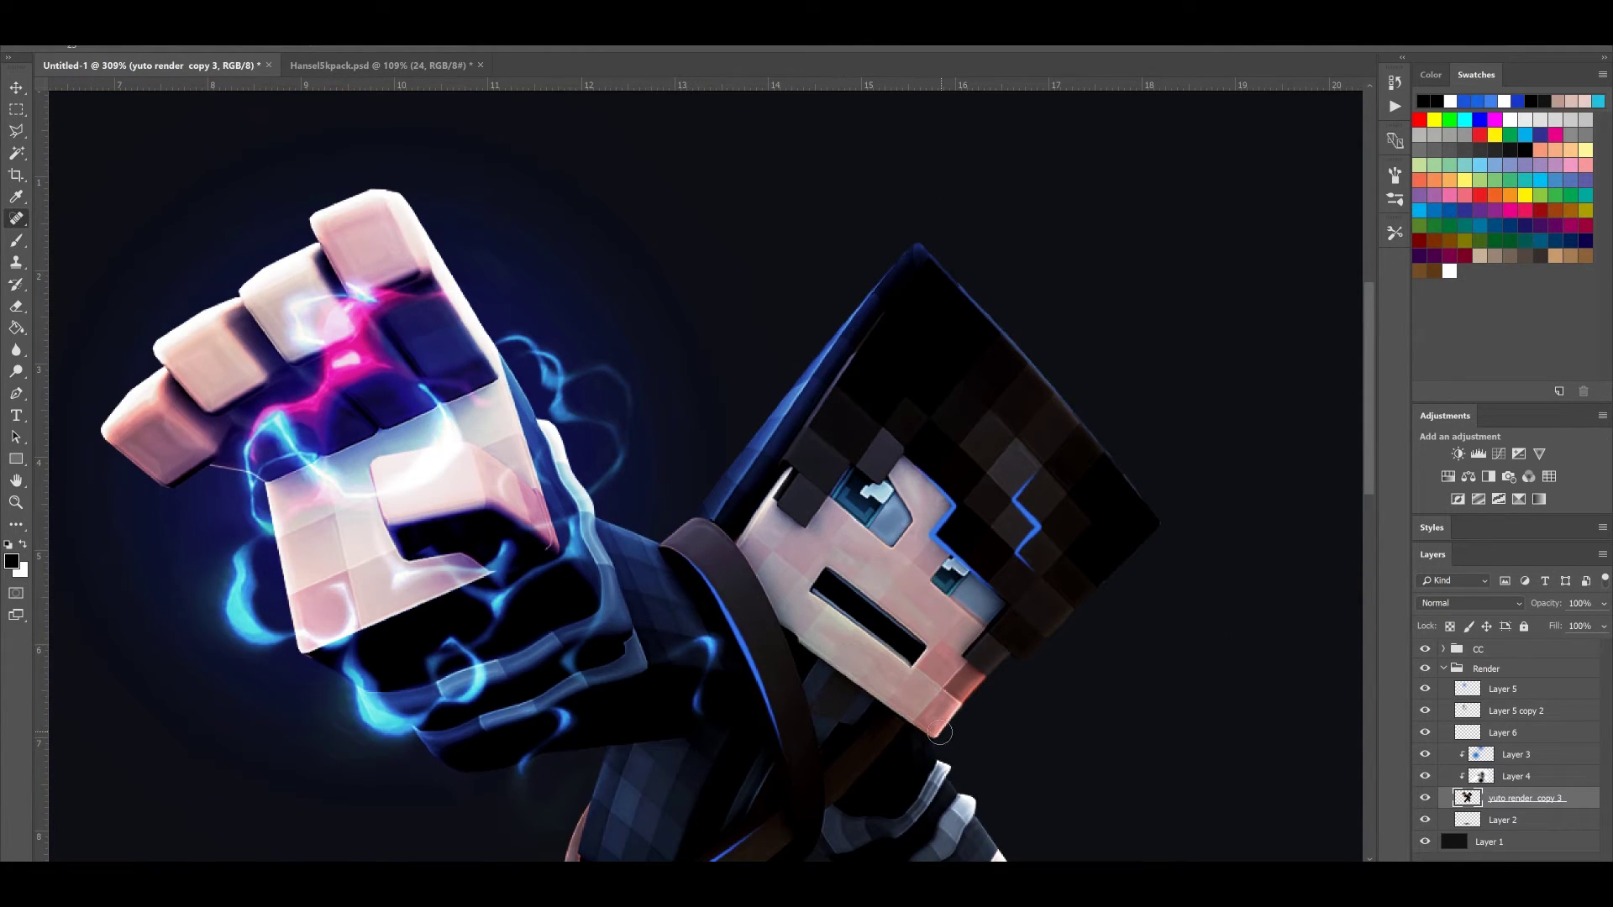
pyautogui.moveTo(865, 647); pyautogui.dragTo(831, 627)
pyautogui.scroll(-6, 811, 469)
pyautogui.scroll(3, 764, 413)
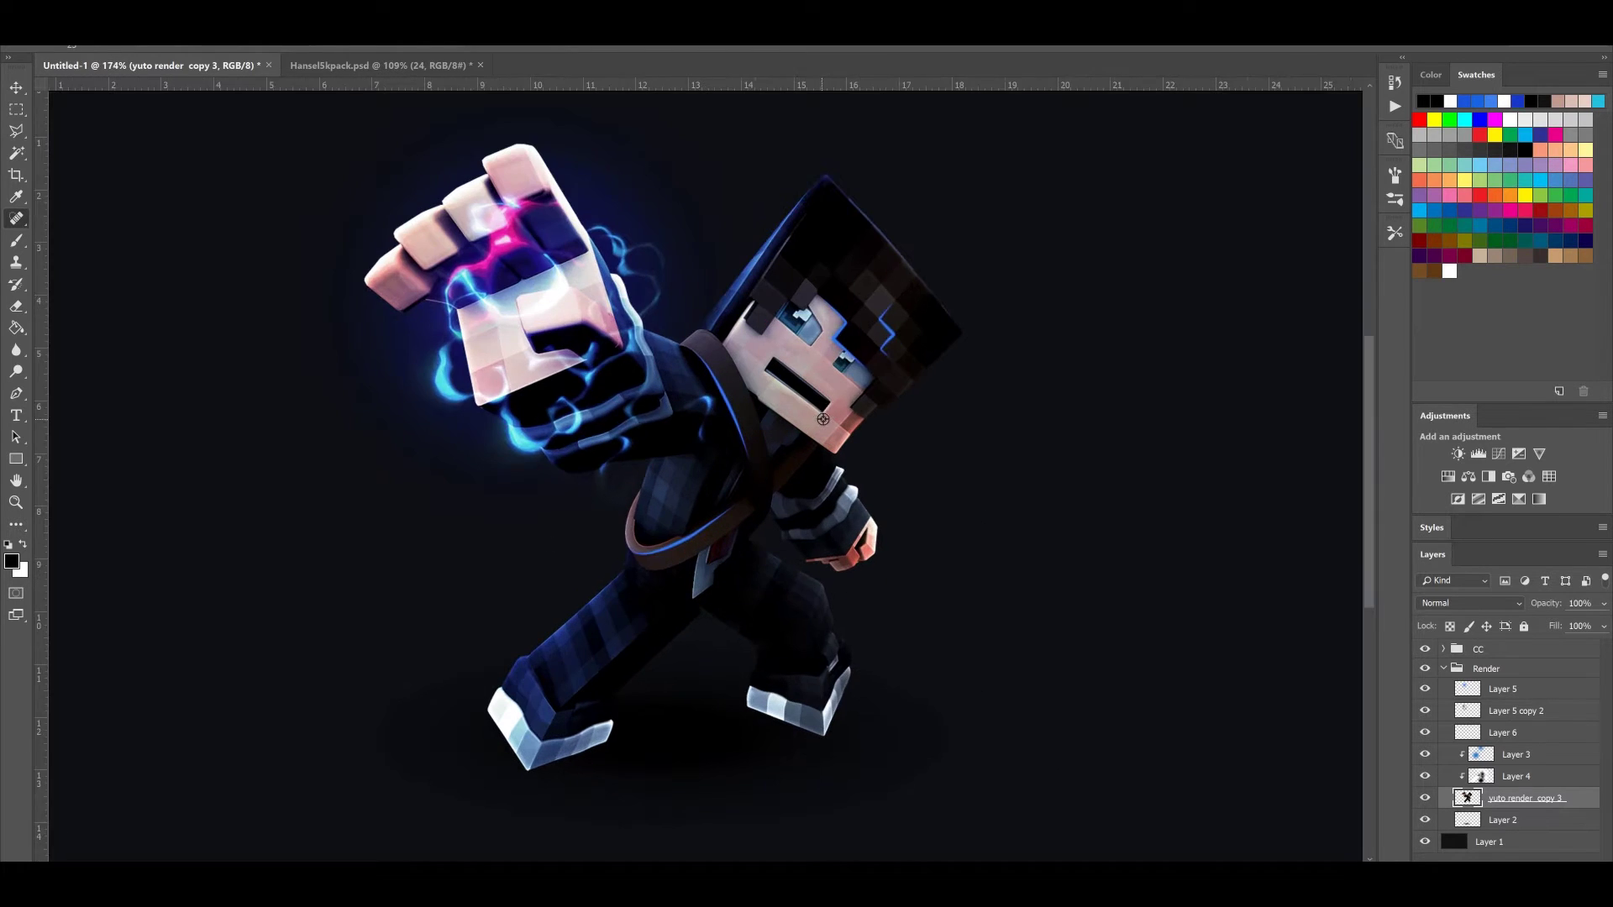
pyautogui.scroll(3, 906, 343)
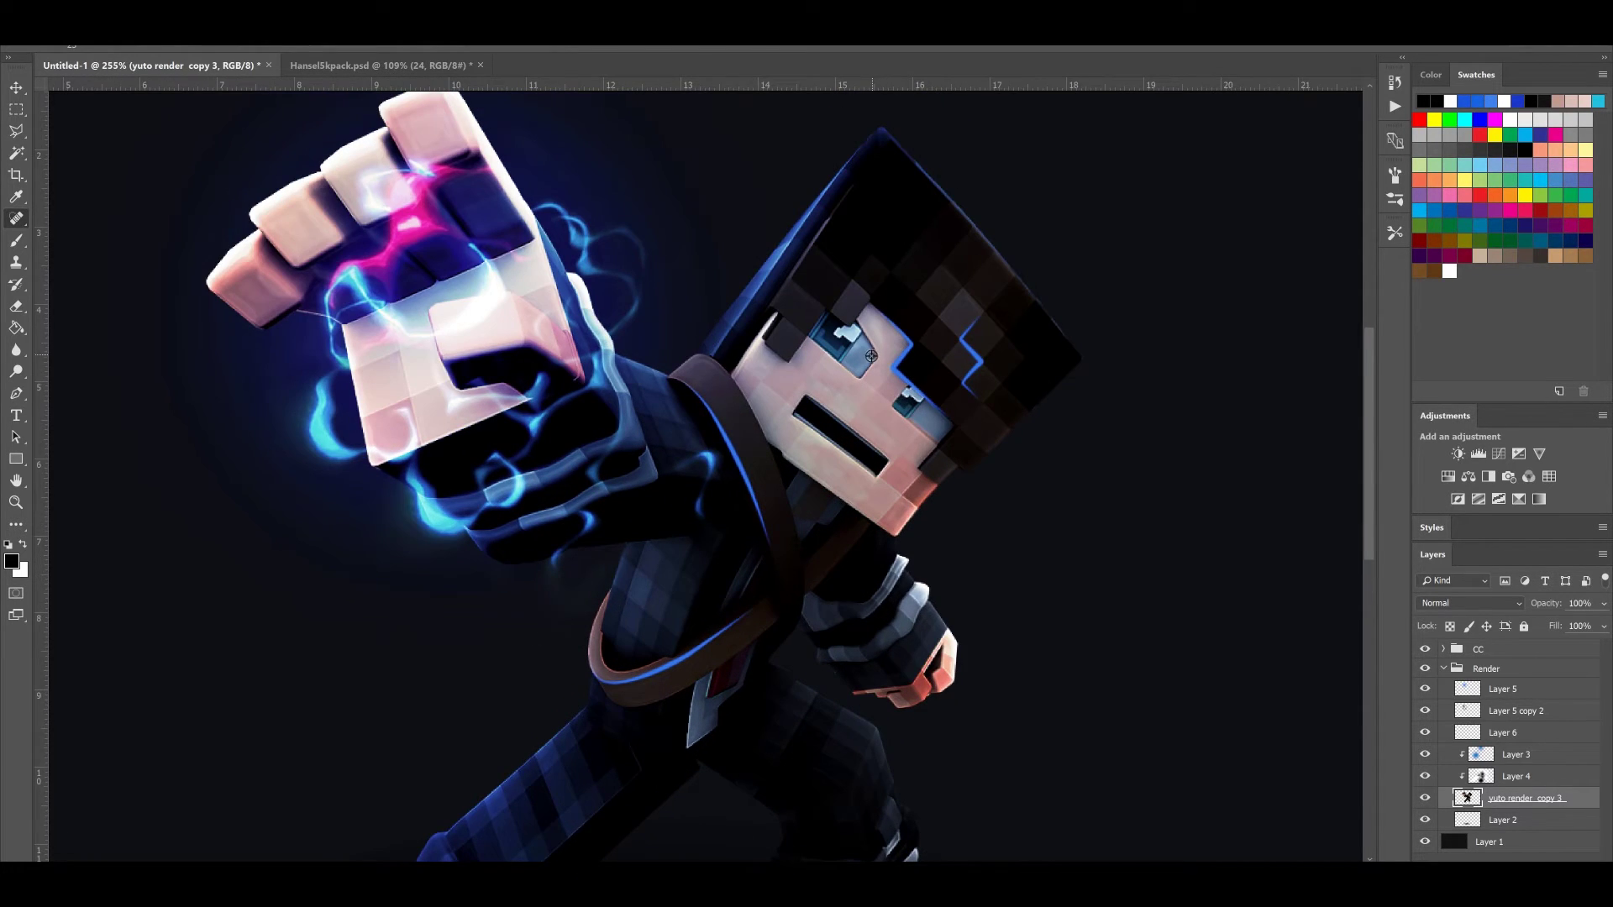
pyautogui.keyDown('alt'); pyautogui.click(862, 347); pyautogui.keyUp('alt')
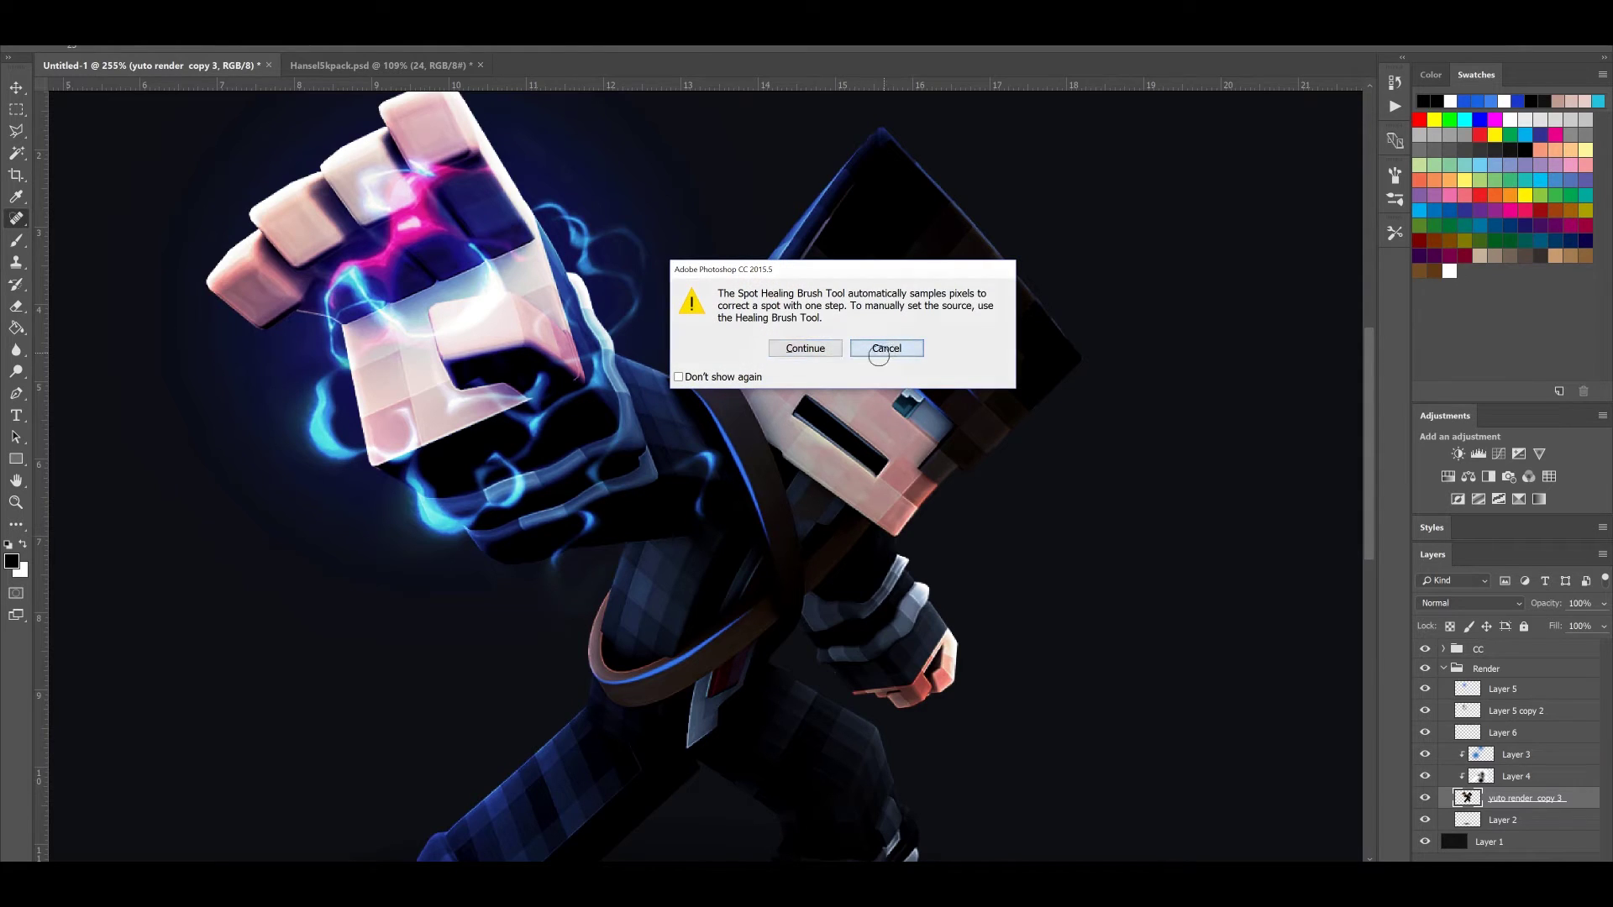
pyautogui.click(866, 349)
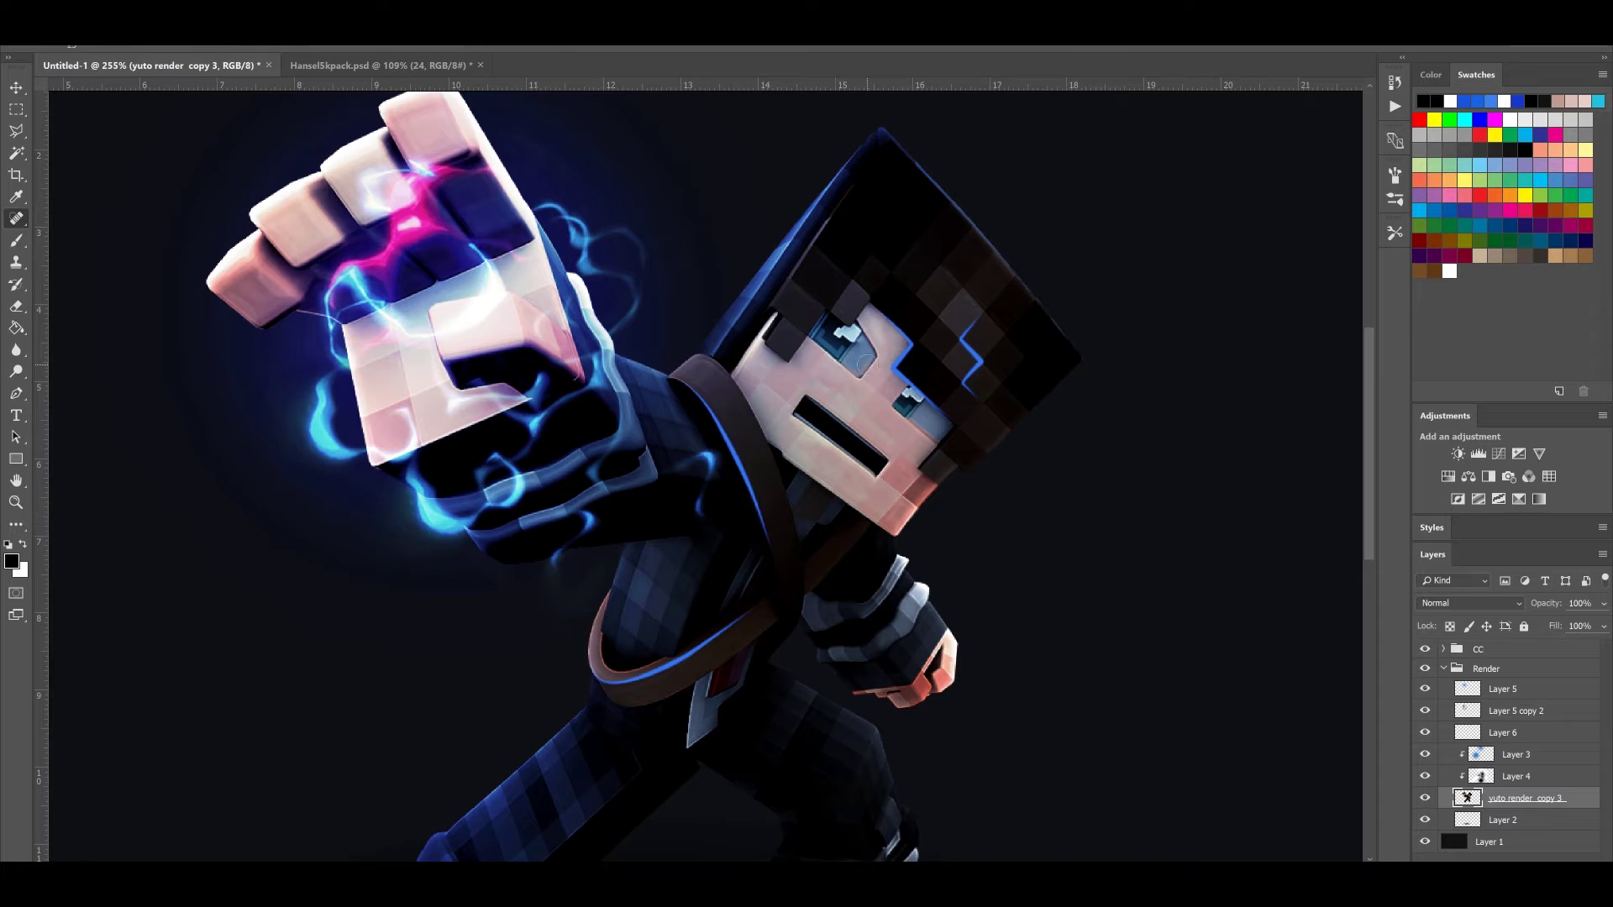
# Retouch the remaining uneven skin above and below the mouth with Spot Healing Brush strokes
pyautogui.scroll(-8, 705, 587)
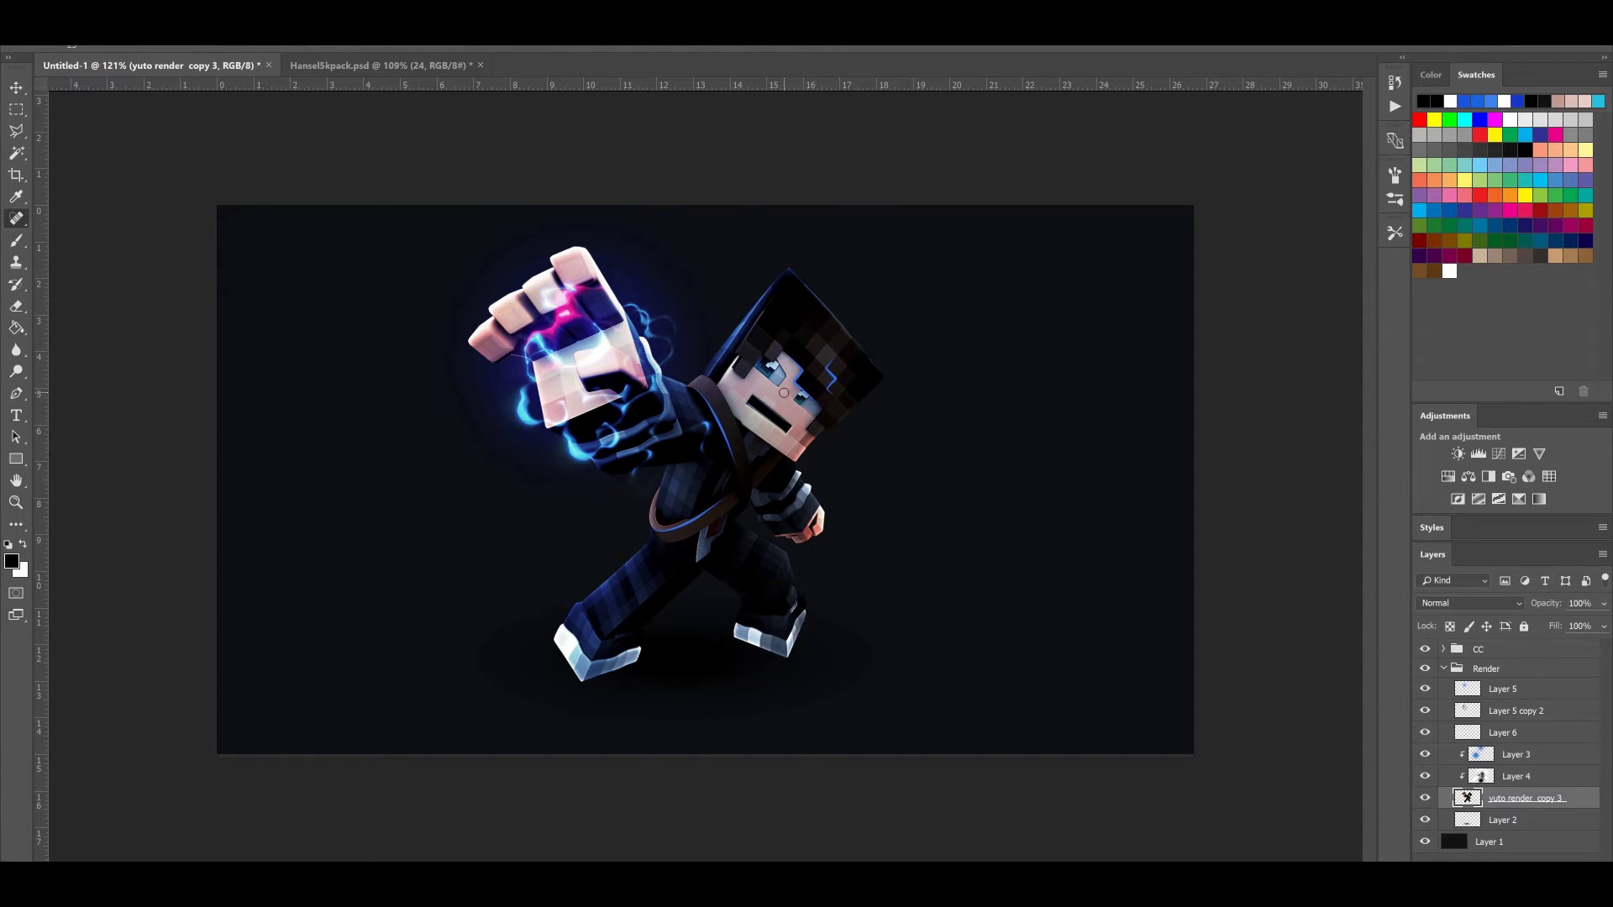
pyautogui.scroll(5, 772, 405)
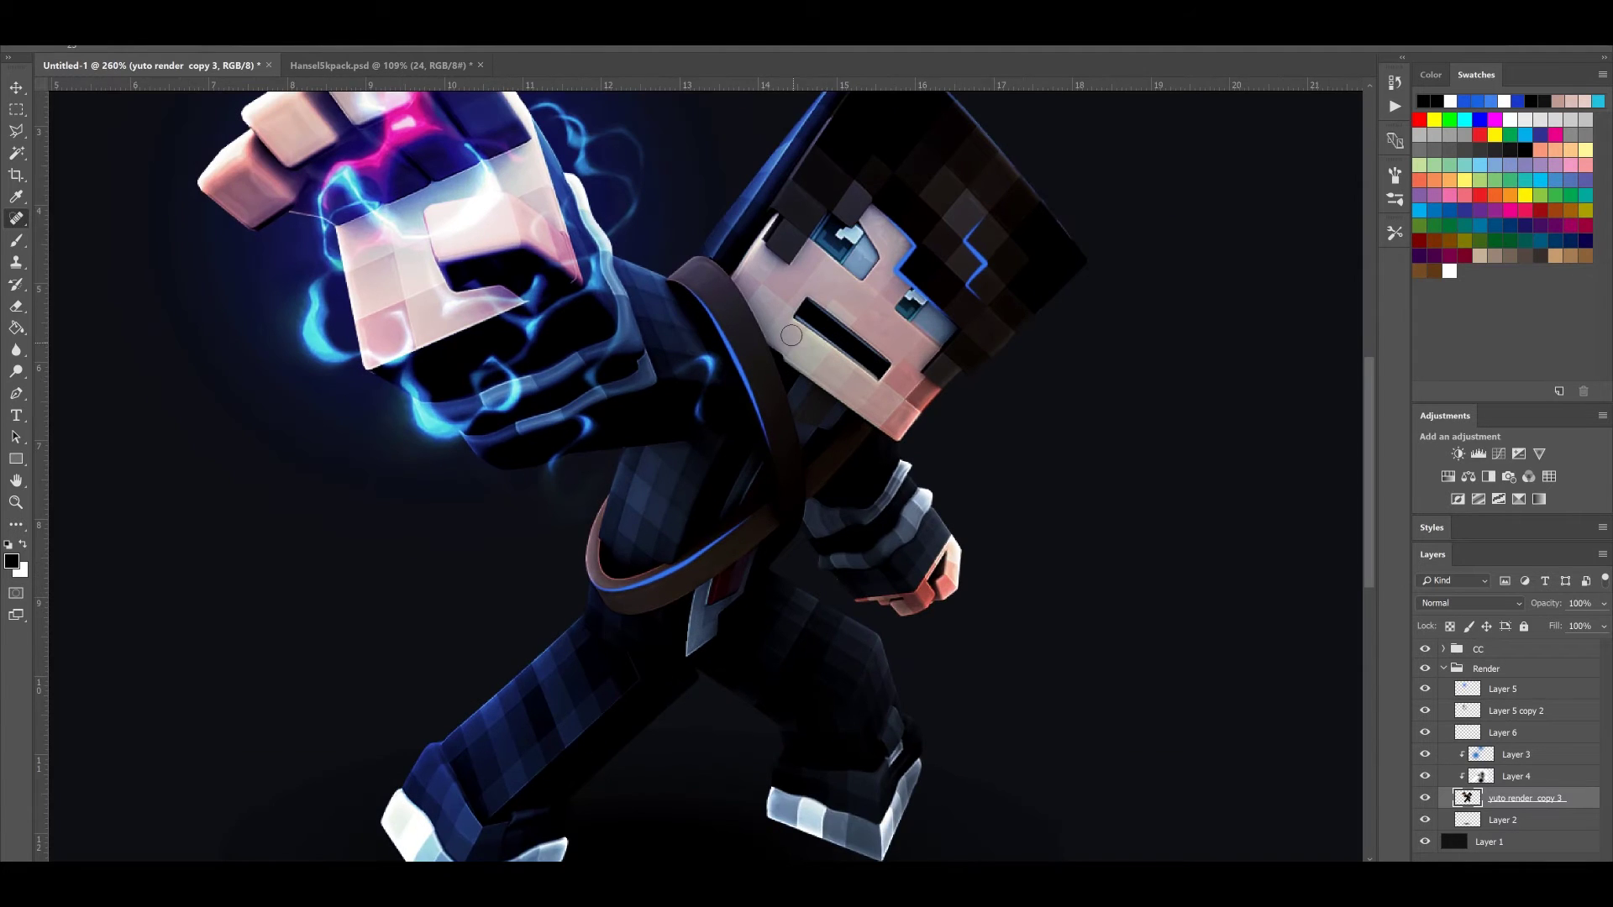
pyautogui.moveTo(886, 300)
pyautogui.mouseDown()
pyautogui.moveTo(897, 318)
pyautogui.moveTo(887, 303)
pyautogui.moveTo(852, 379)
pyautogui.moveTo(837, 369)
pyautogui.moveTo(886, 410)
pyautogui.mouseUp()
pyautogui.moveTo(782, 389)
pyautogui.mouseDown()
pyautogui.moveTo(892, 474)
pyautogui.moveTo(881, 388)
pyautogui.moveTo(838, 345)
pyautogui.moveTo(814, 351)
pyautogui.moveTo(883, 407)
pyautogui.mouseUp()
pyautogui.moveTo(820, 350); pyautogui.dragTo(890, 407)
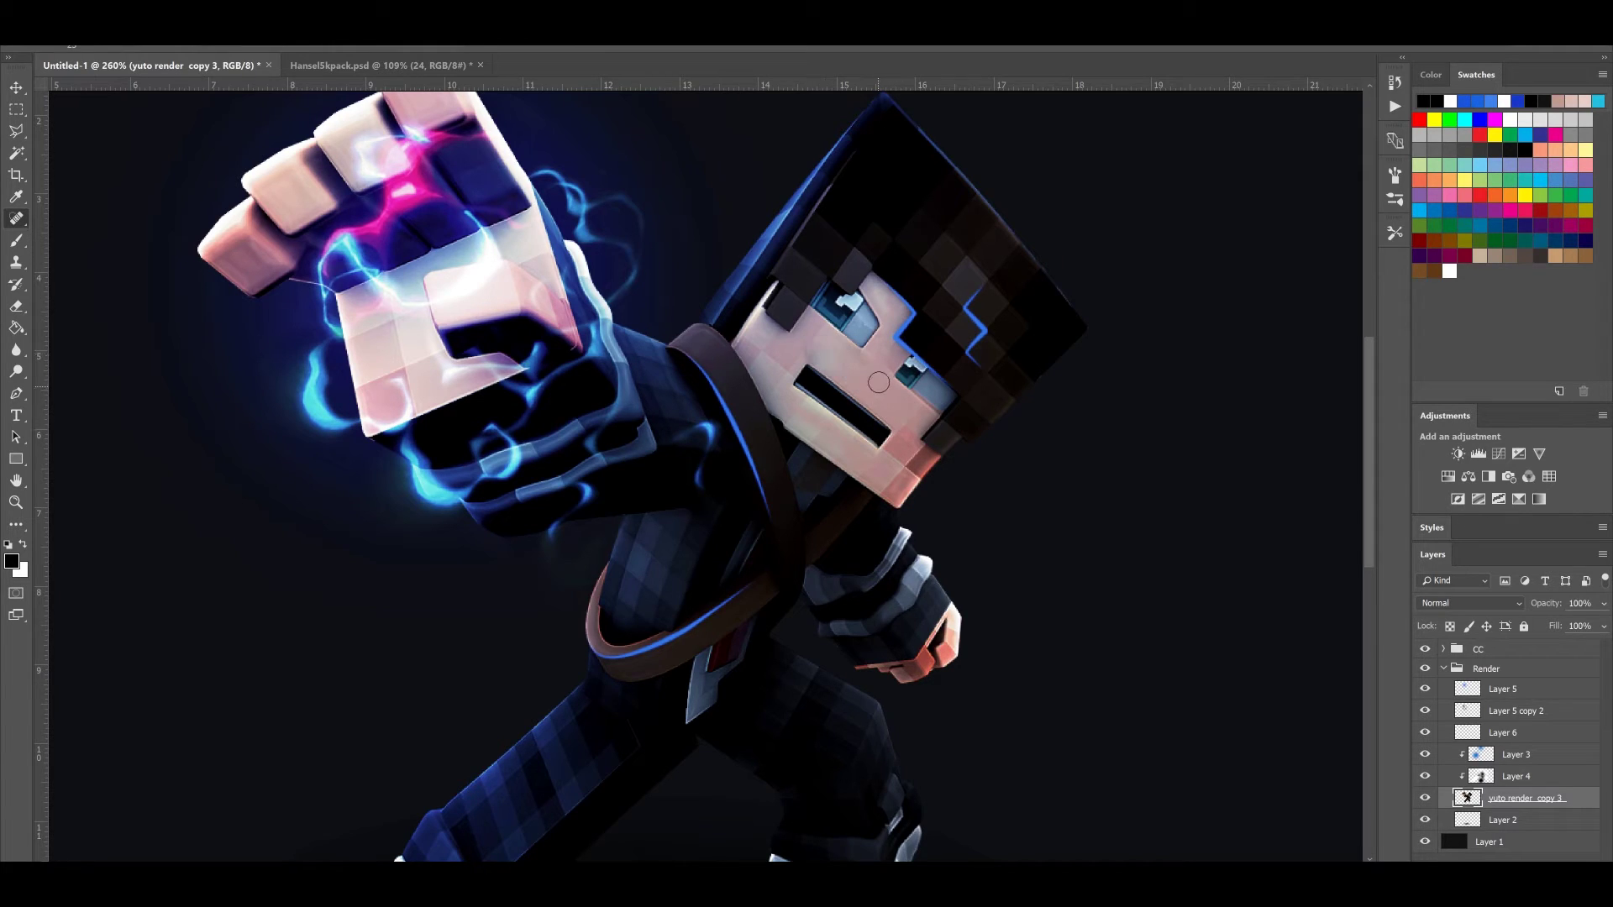
# Retouch the uneven skin between the eyes and around the mouth on the render layer with Spot Healing Brush strokes
pyautogui.moveTo(890, 338)
pyautogui.mouseDown()
pyautogui.moveTo(874, 362)
pyautogui.moveTo(873, 293)
pyautogui.moveTo(890, 316)
pyautogui.mouseUp()
pyautogui.click(898, 313)
pyautogui.moveTo(892, 321)
pyautogui.mouseDown()
pyautogui.moveTo(872, 373)
pyautogui.moveTo(867, 344)
pyautogui.moveTo(865, 369)
pyautogui.moveTo(868, 351)
pyautogui.moveTo(807, 358)
pyautogui.mouseUp()
pyautogui.moveTo(883, 468)
pyautogui.mouseDown()
pyautogui.moveTo(760, 385)
pyautogui.moveTo(795, 393)
pyautogui.moveTo(625, 360)
pyautogui.moveTo(608, 381)
pyautogui.moveTo(727, 408)
pyautogui.moveTo(766, 393)
pyautogui.mouseUp()
pyautogui.scroll(-3, 806, 420)
pyautogui.click(766, 387)
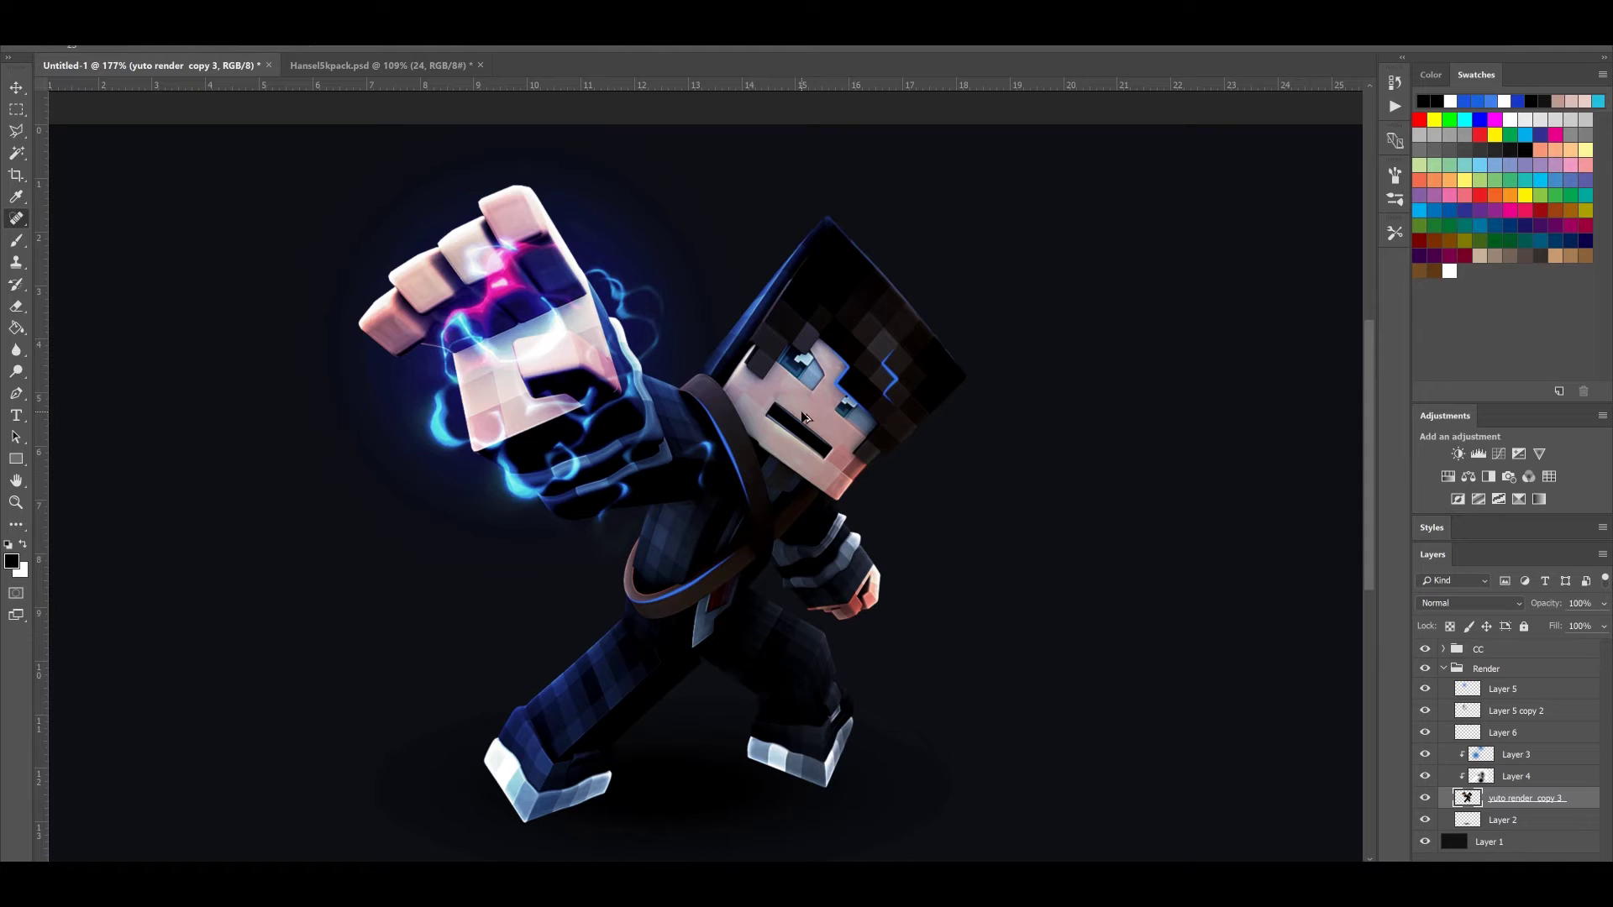
pyautogui.moveTo(797, 407)
pyautogui.mouseDown()
pyautogui.moveTo(758, 441)
pyautogui.moveTo(795, 450)
pyautogui.mouseUp()
pyautogui.scroll(-6, 874, 485)
pyautogui.scroll(4, 777, 496)
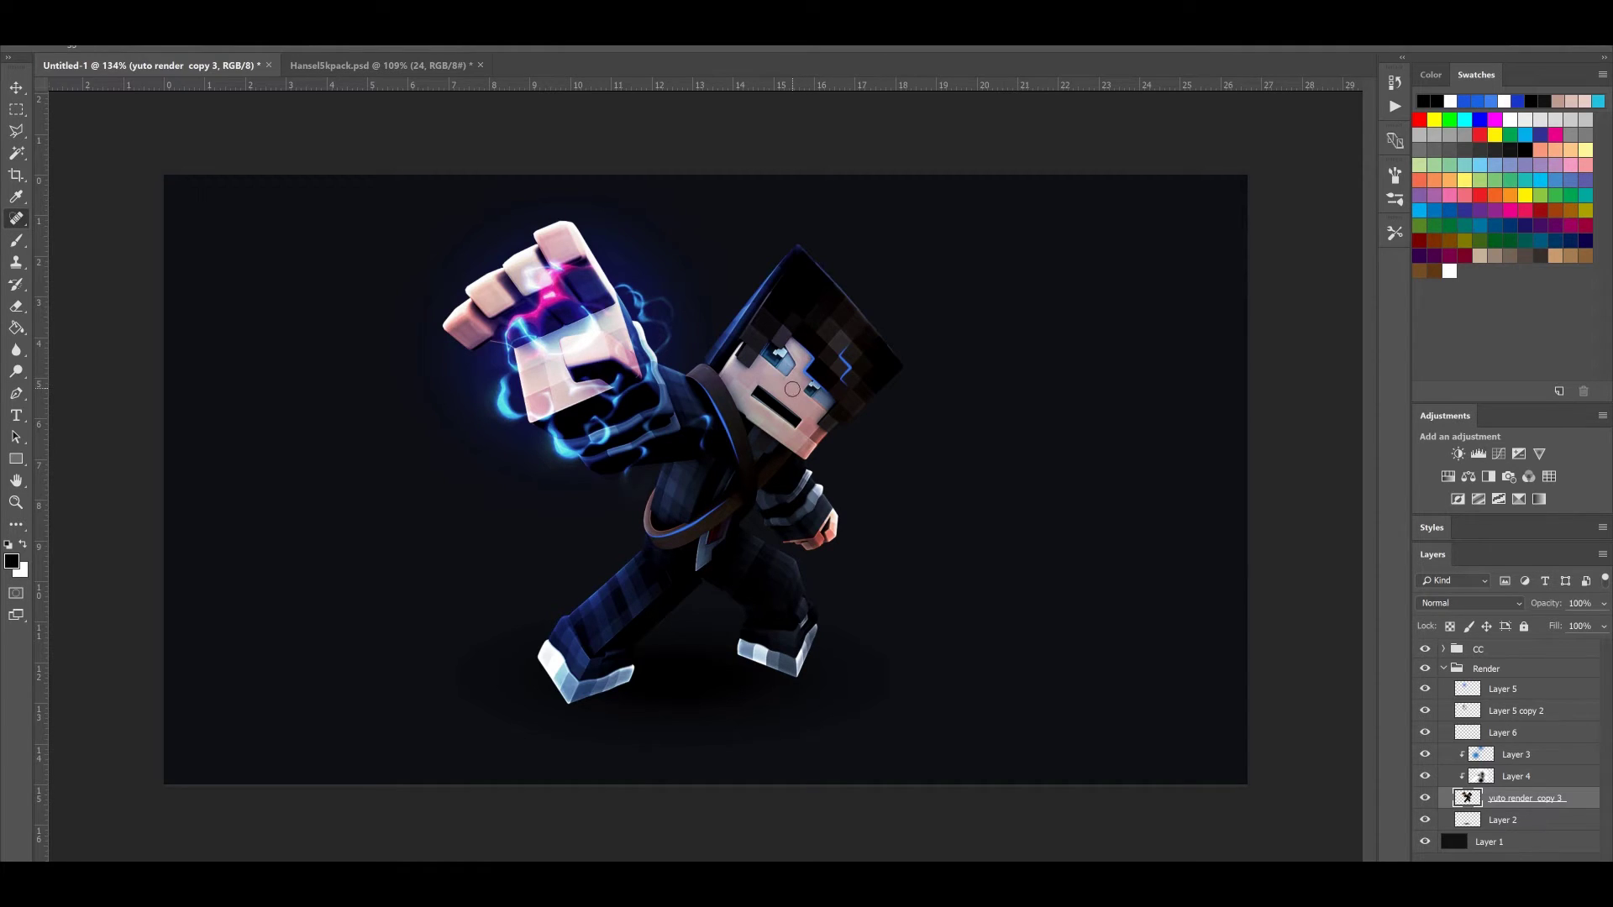
pyautogui.moveTo(786, 390)
pyautogui.mouseDown()
pyautogui.moveTo(821, 435)
pyautogui.moveTo(763, 393)
pyautogui.mouseUp()
pyautogui.click(765, 376)
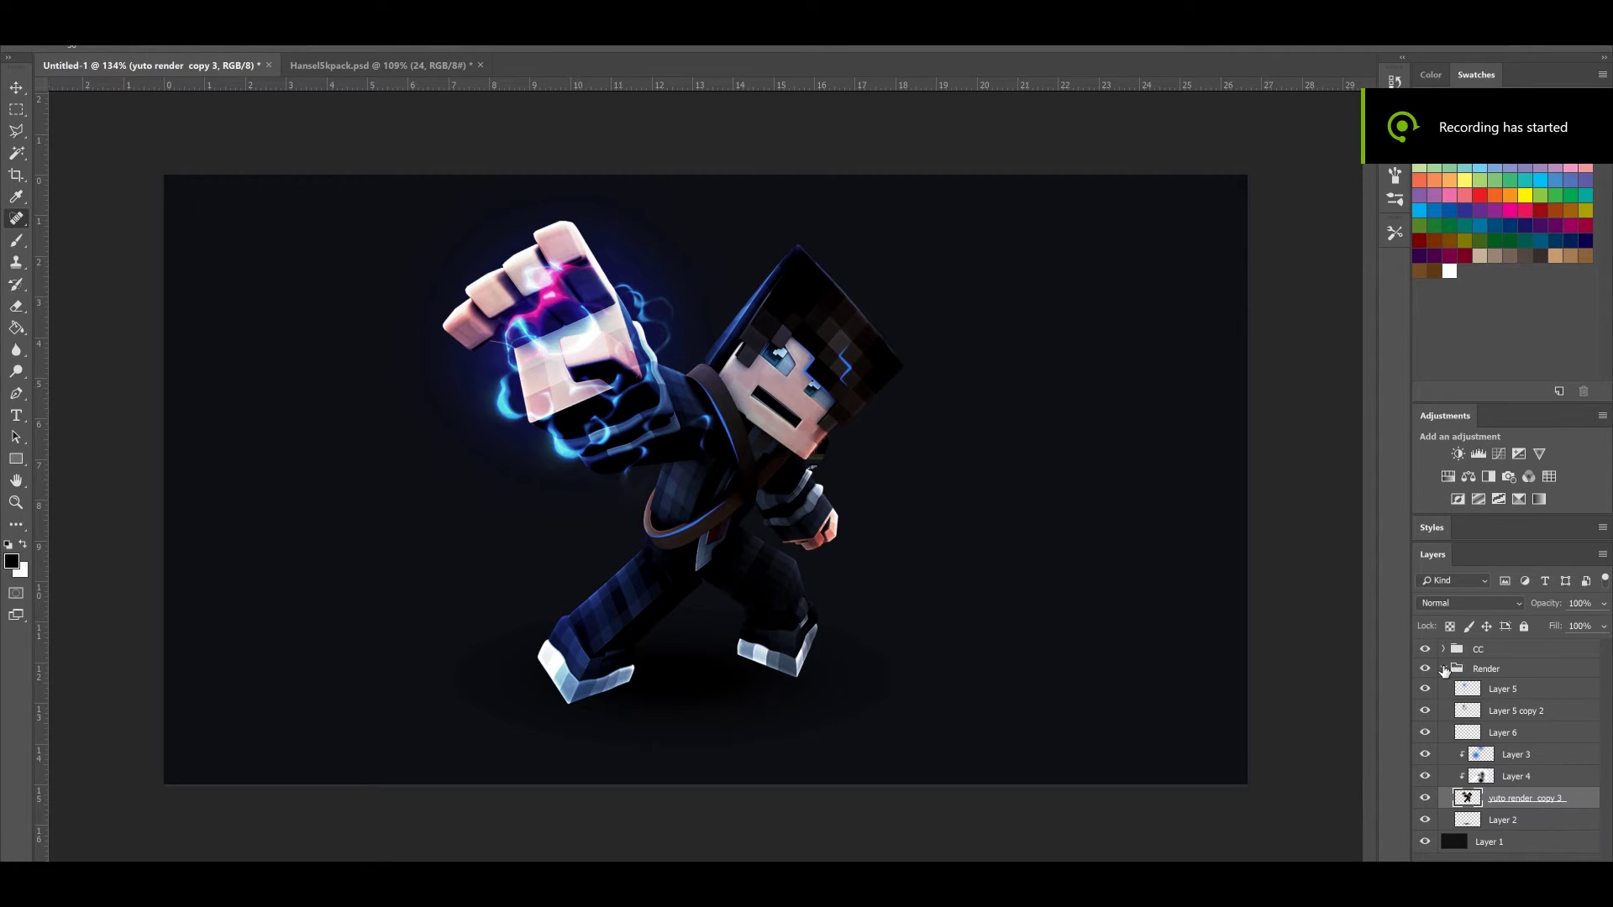
# Collapse the Render group in the layer stack and check the whole artwork
pyautogui.click(1443, 670)
pyautogui.scroll(-3, 733, 506)
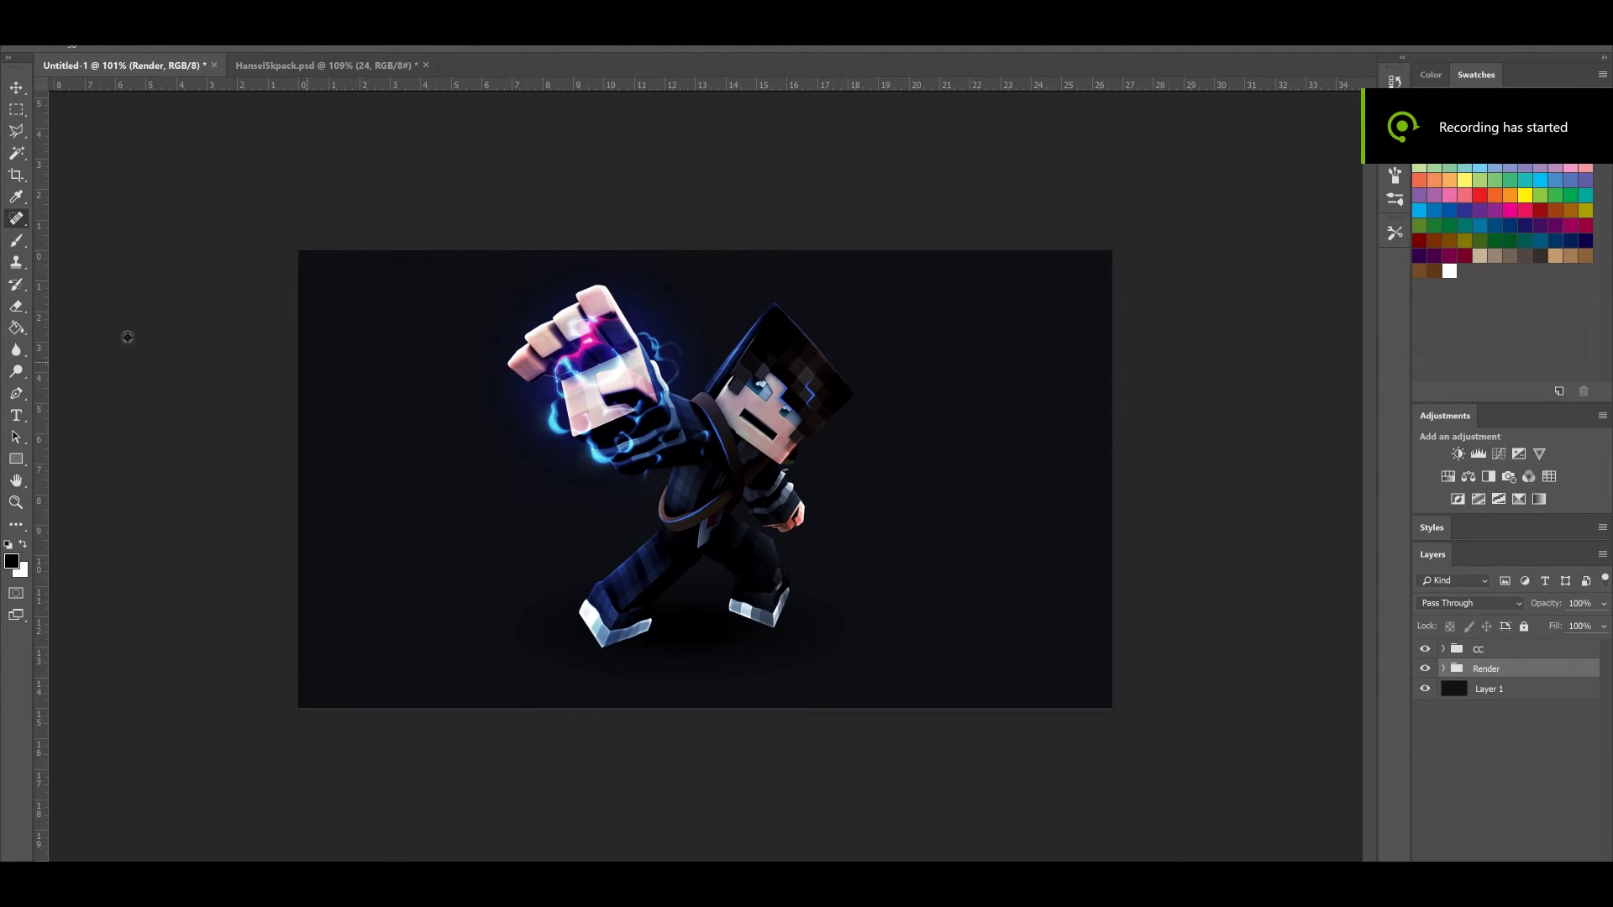
pyautogui.scroll(2, 223, 348)
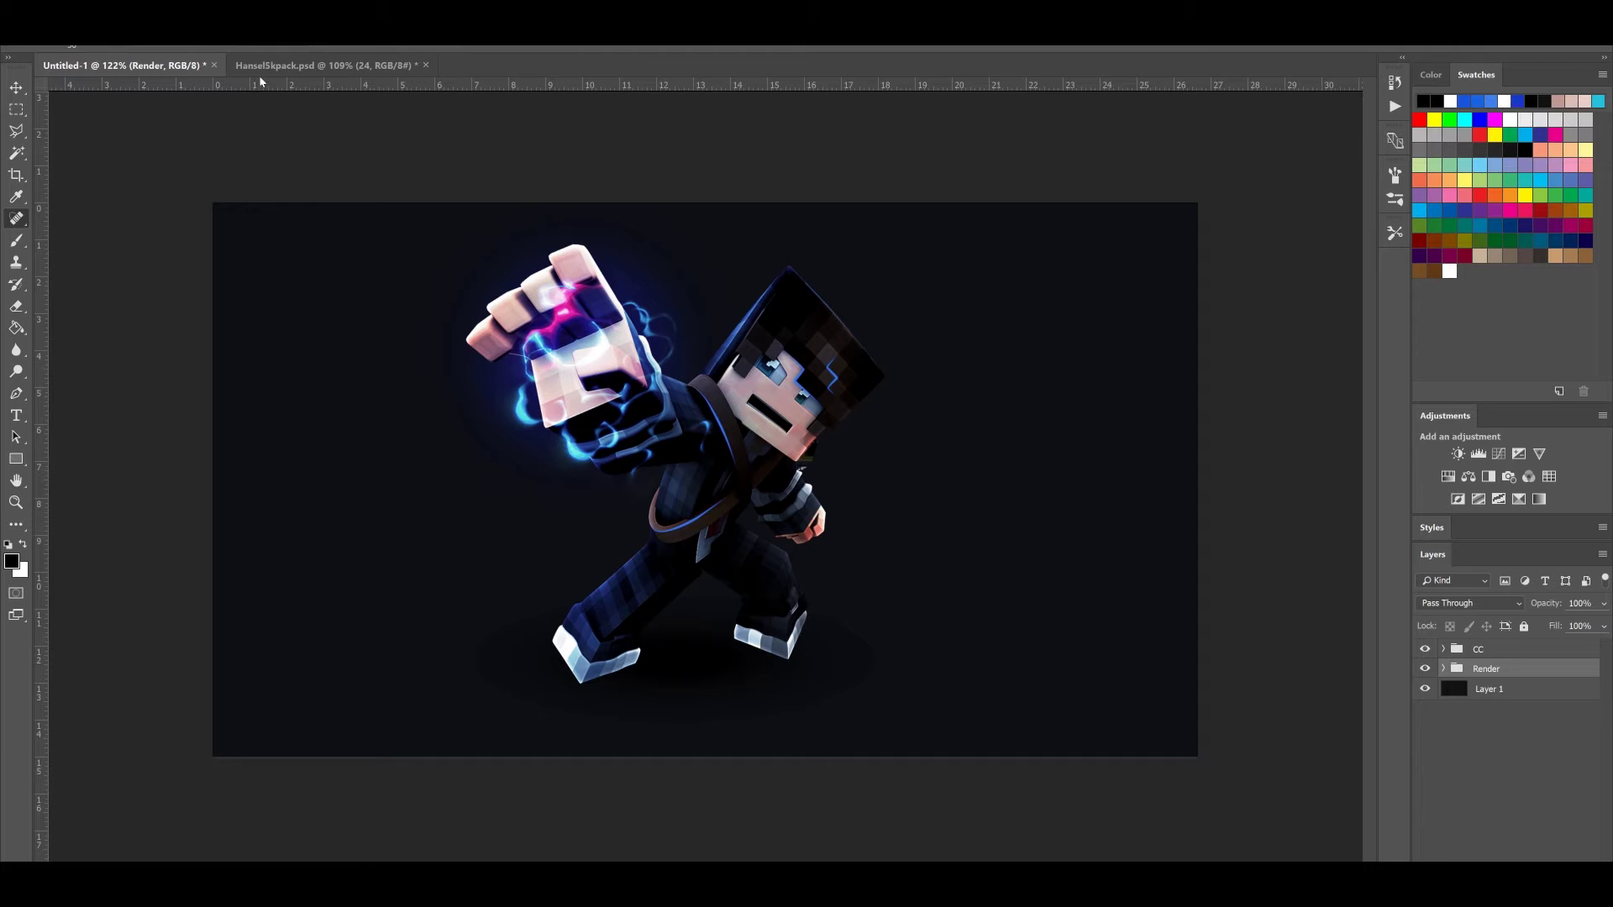
# Move the Photoshop window aside to preview candidate background images on the desktop, and restore the window
pyautogui.moveTo(681, 22); pyautogui.dragTo(1131, 224)
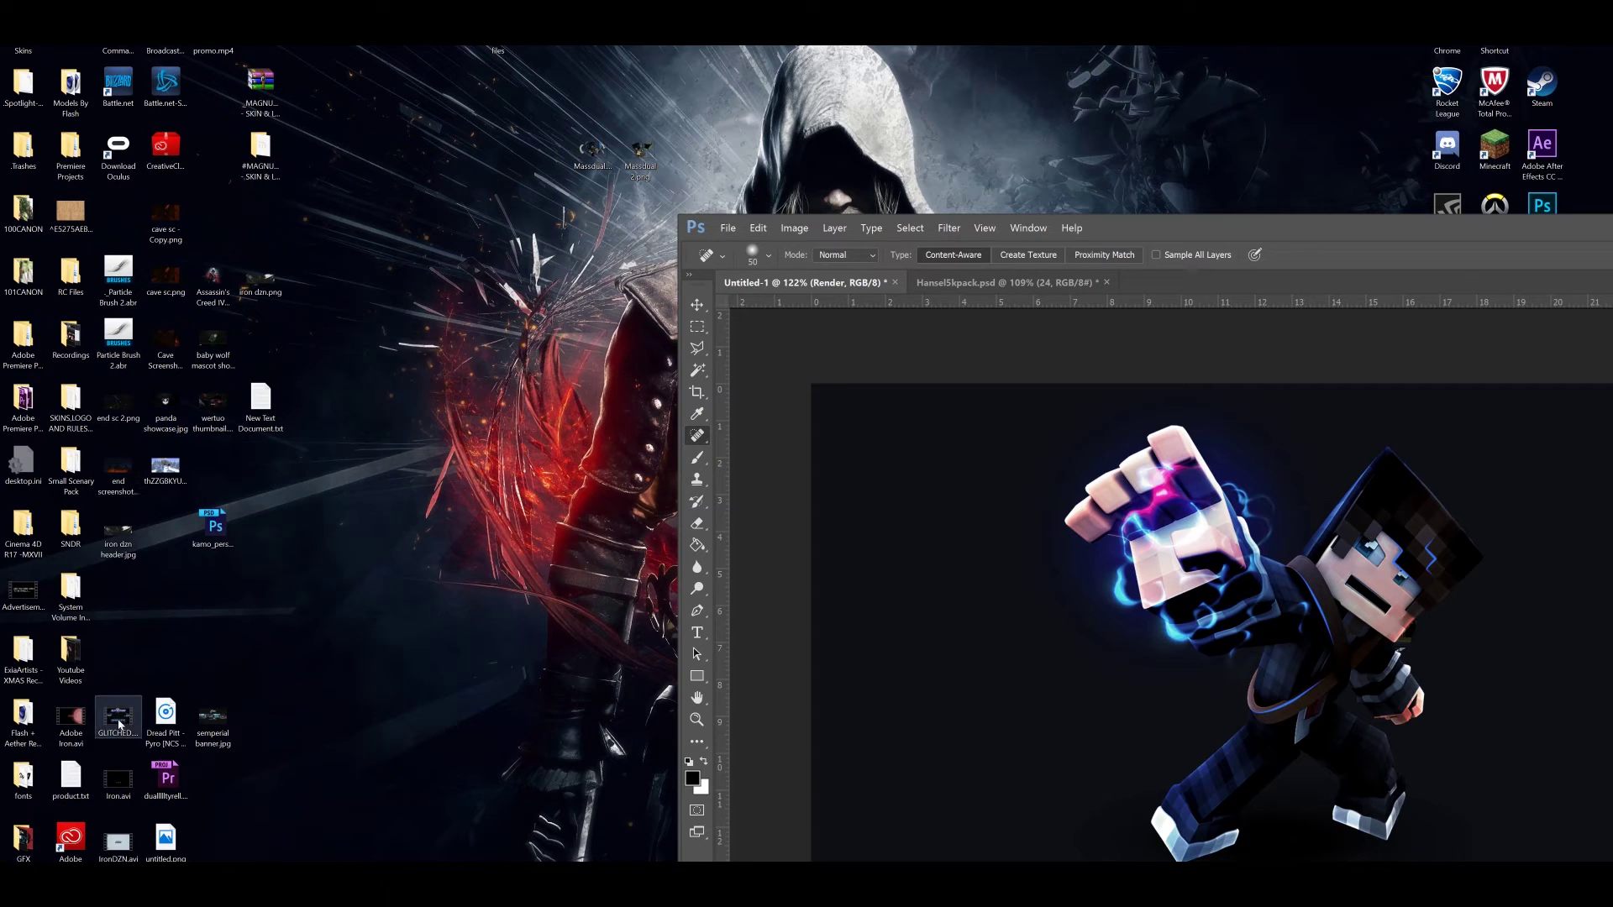
pyautogui.doubleClick(166, 465)
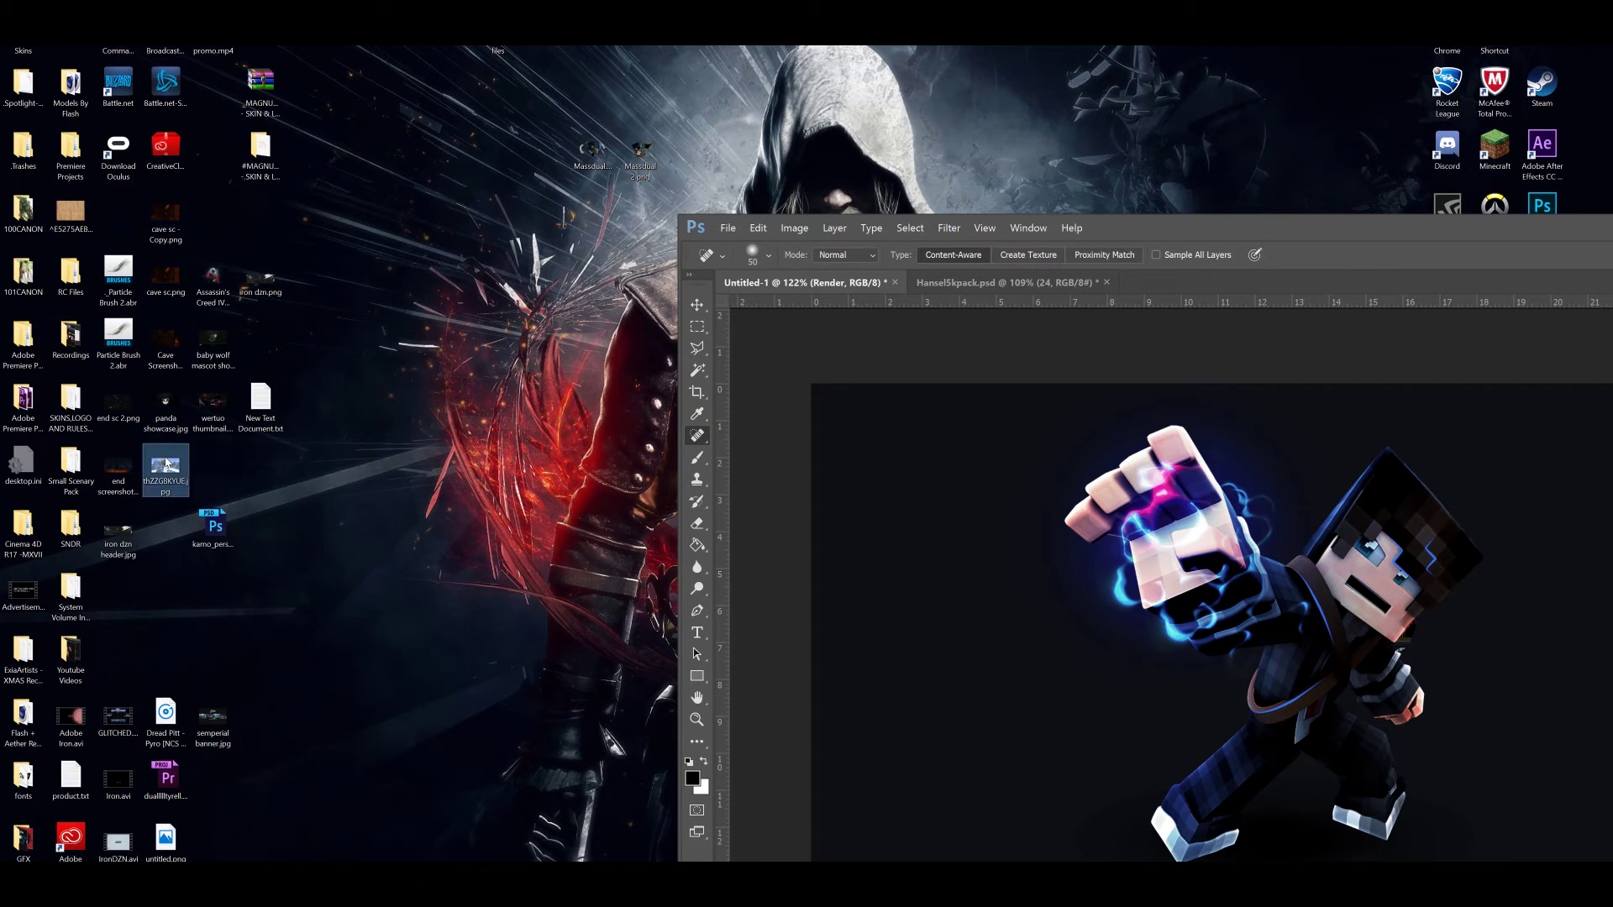
pyautogui.click(1593, 11)
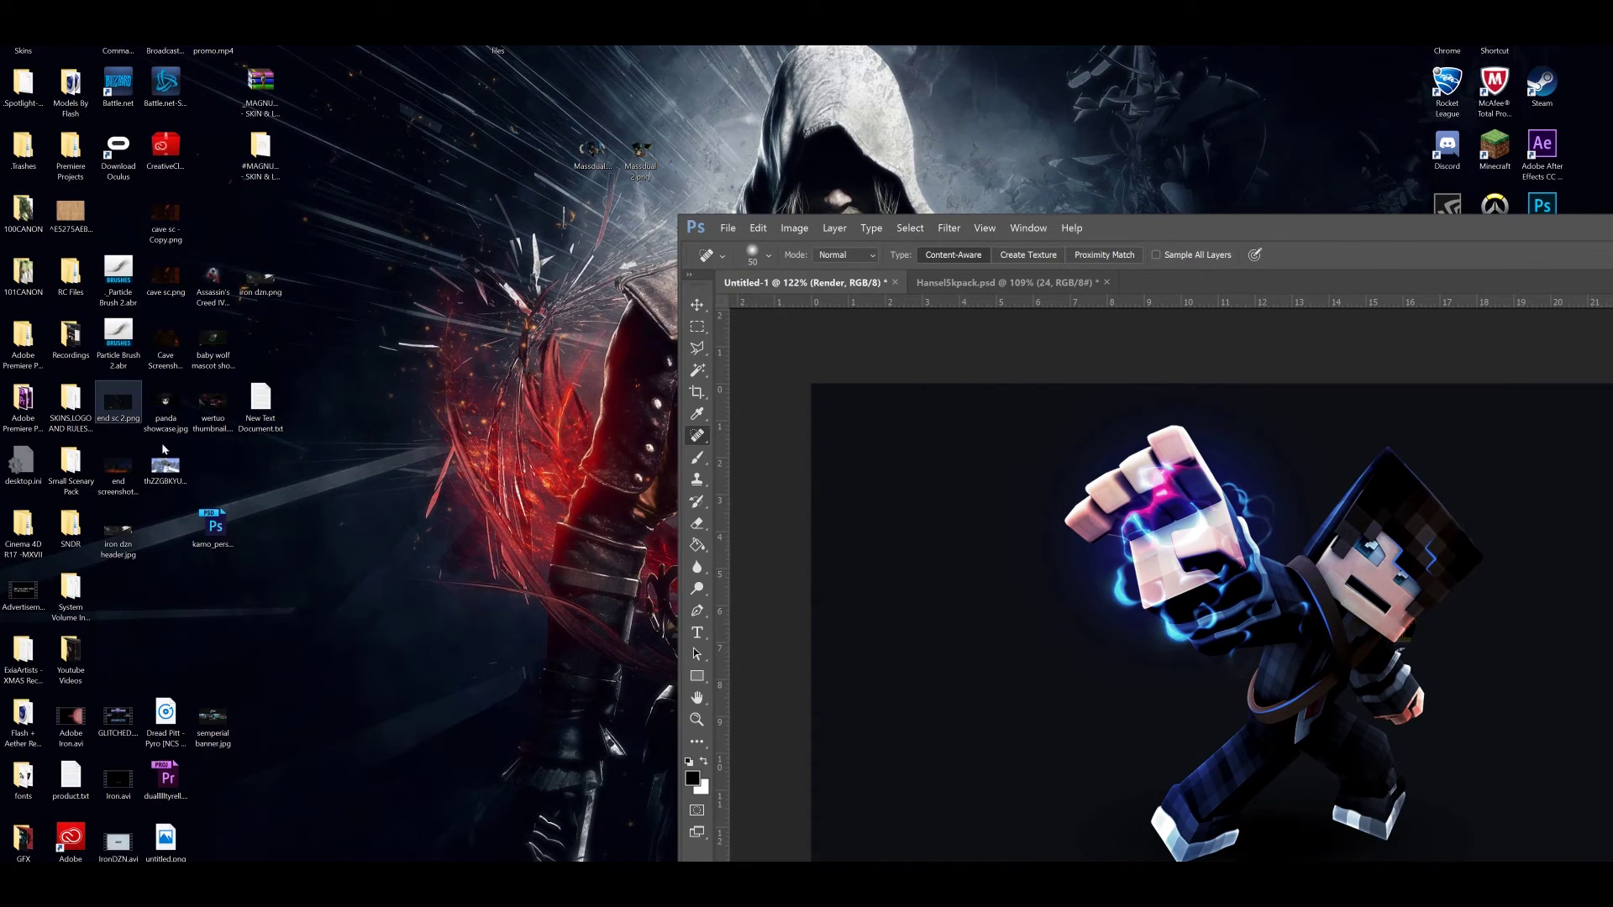
pyautogui.doubleClick(117, 462)
pyautogui.press('Escape')
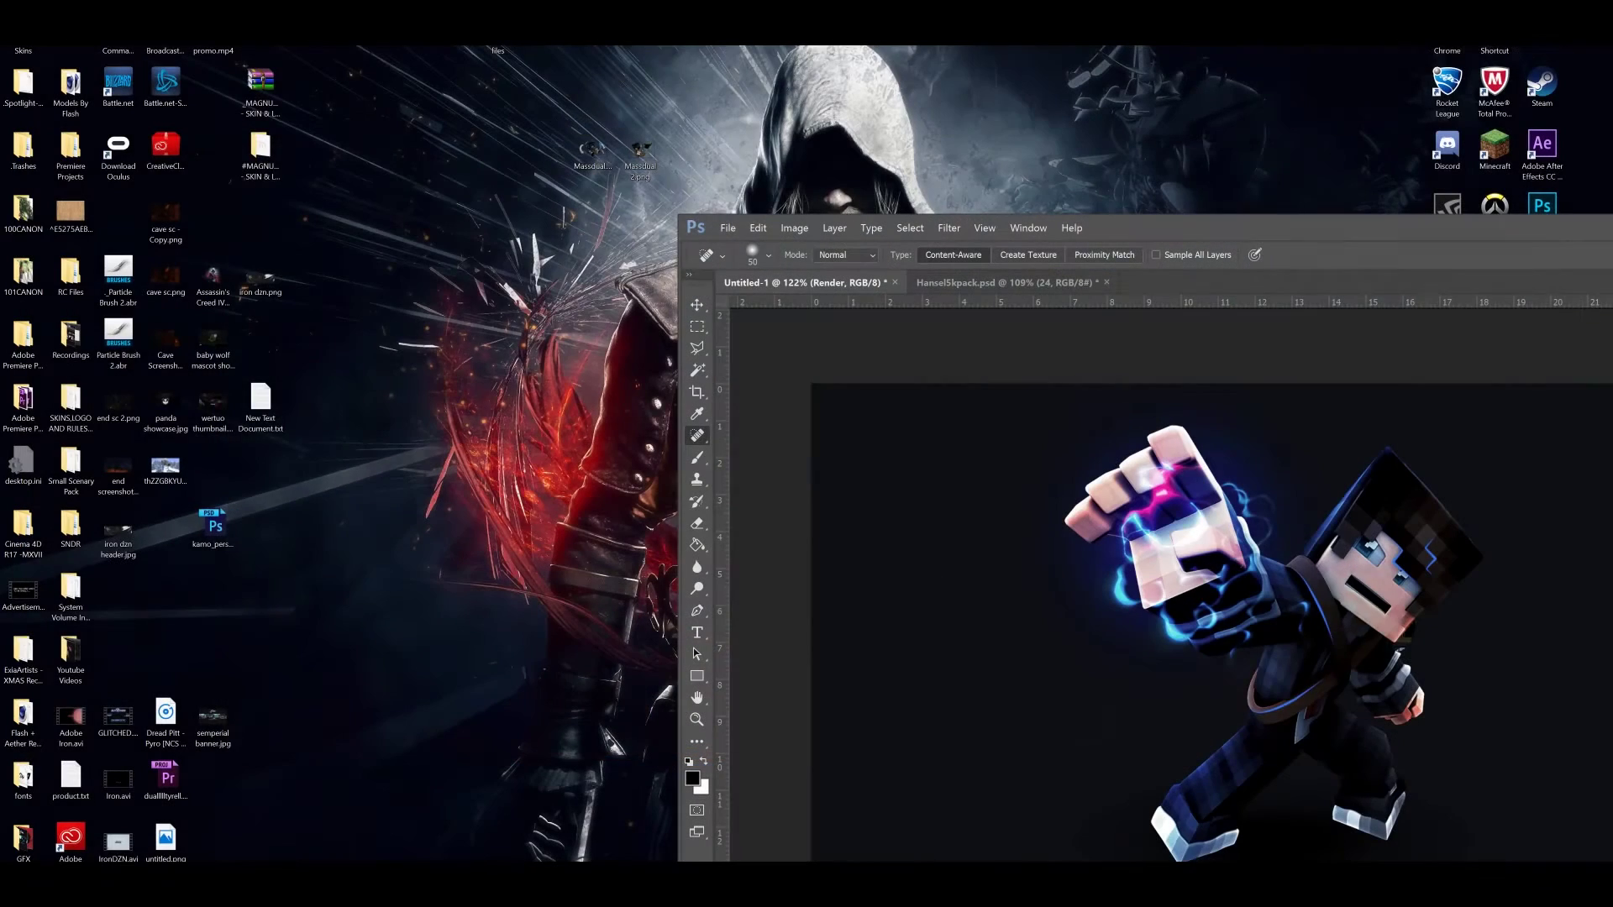
pyautogui.moveTo(1229, 228); pyautogui.dragTo(1055, 77)
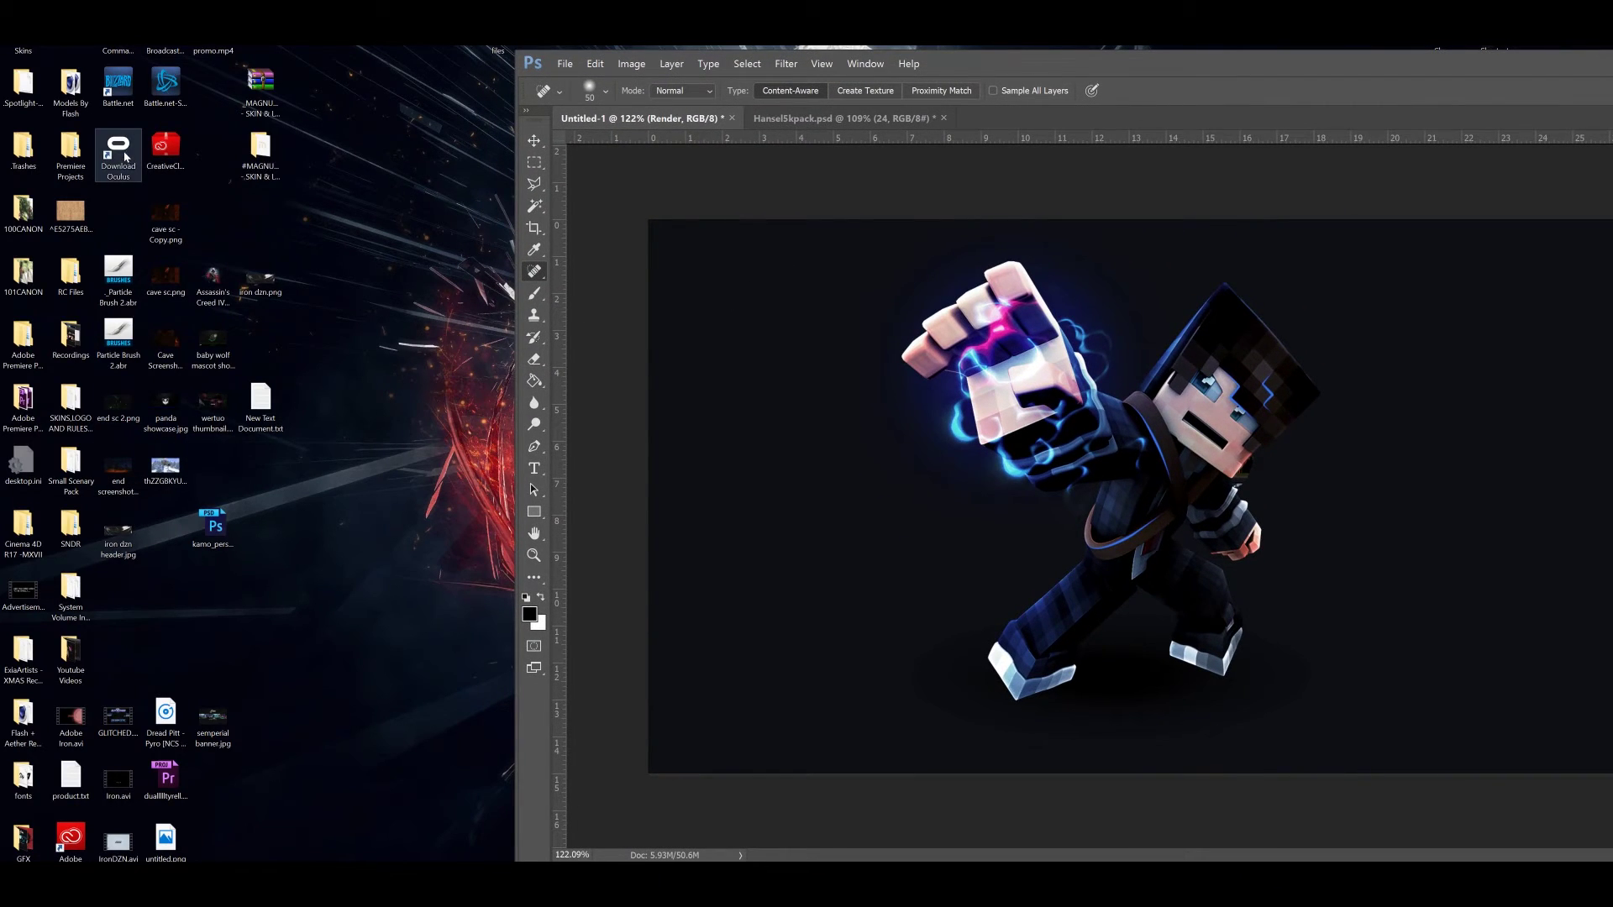
pyautogui.moveTo(1008, 66); pyautogui.dragTo(756, 2)
# Search the Desktop for "vibr" and open VIBRANT_Free_Screenshot_Pack.psd
pyautogui.click(46, 34)
pyautogui.click(64, 62)
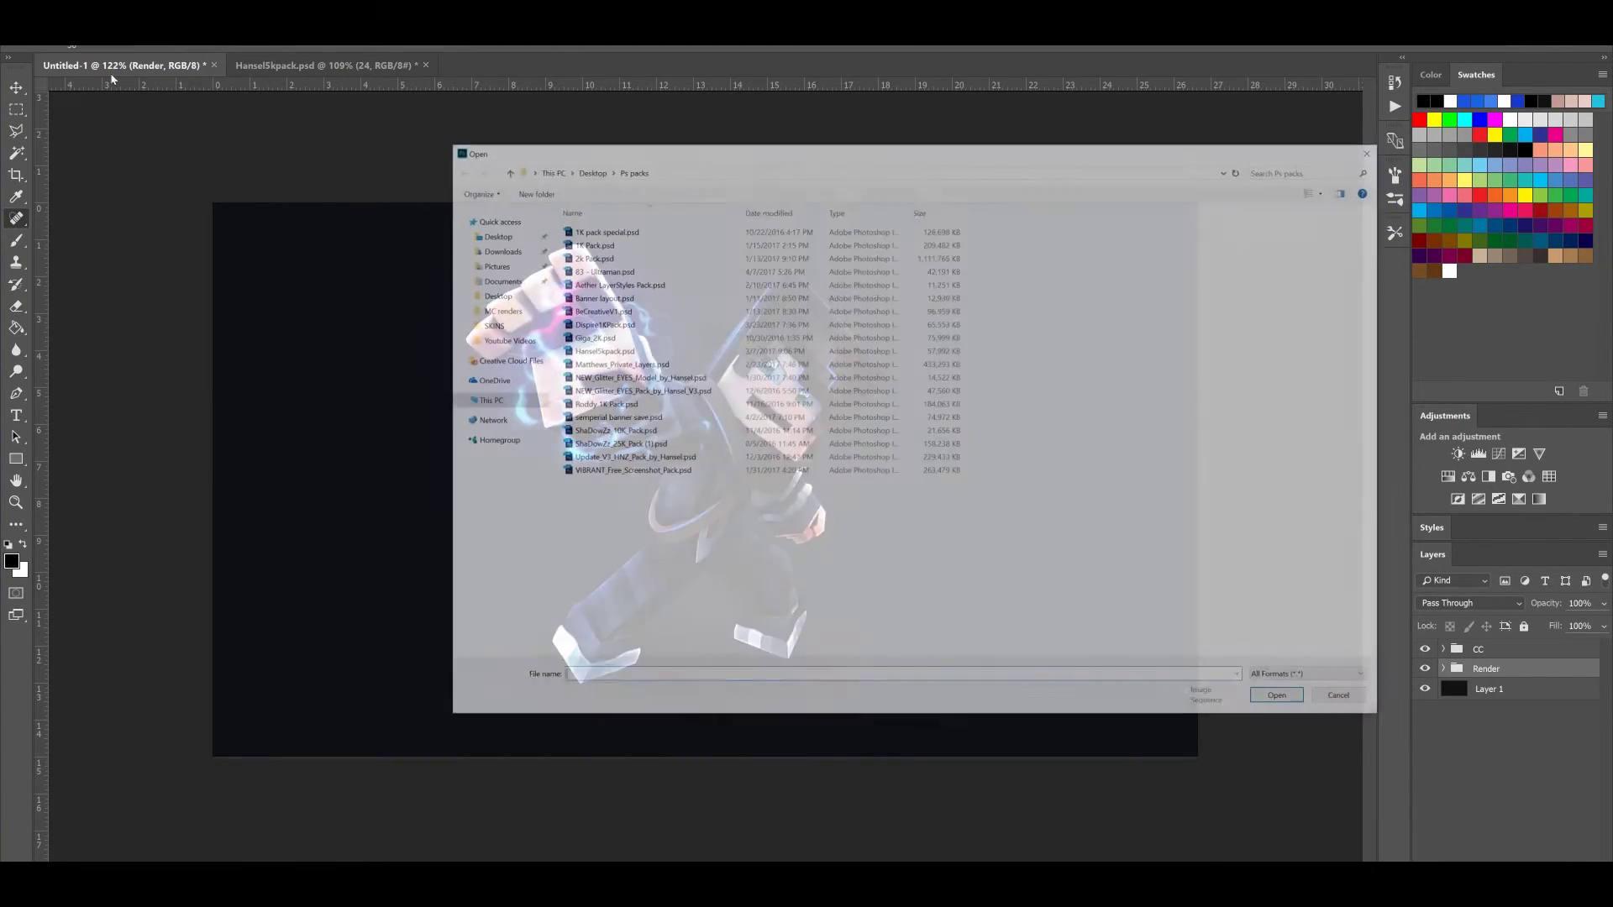
pyautogui.click(491, 234)
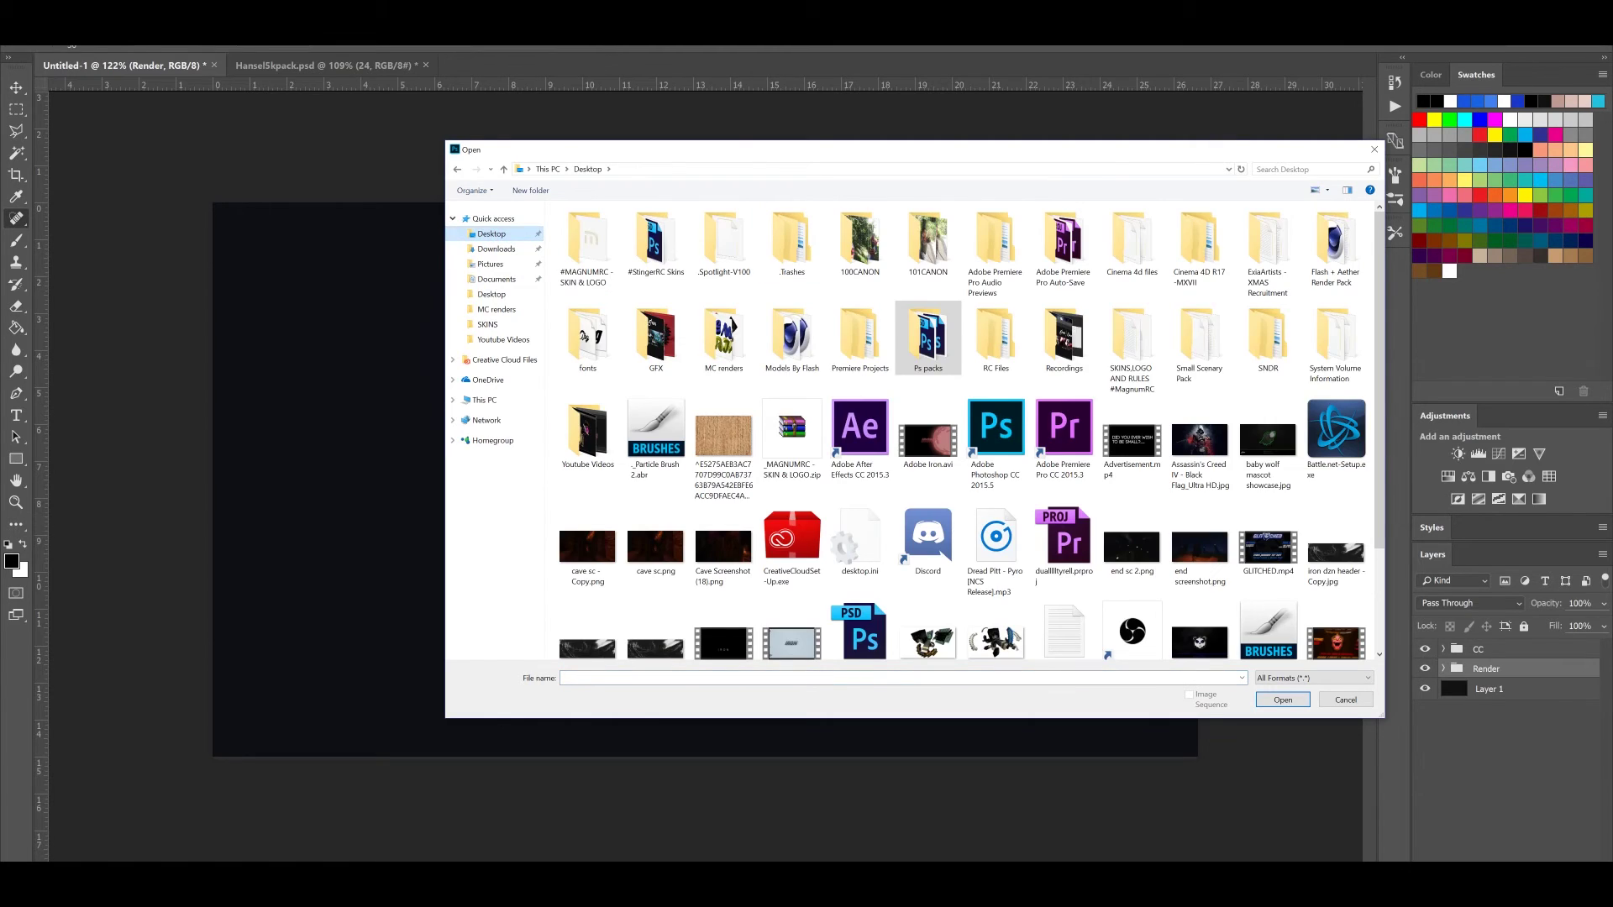
pyautogui.click(1307, 169)
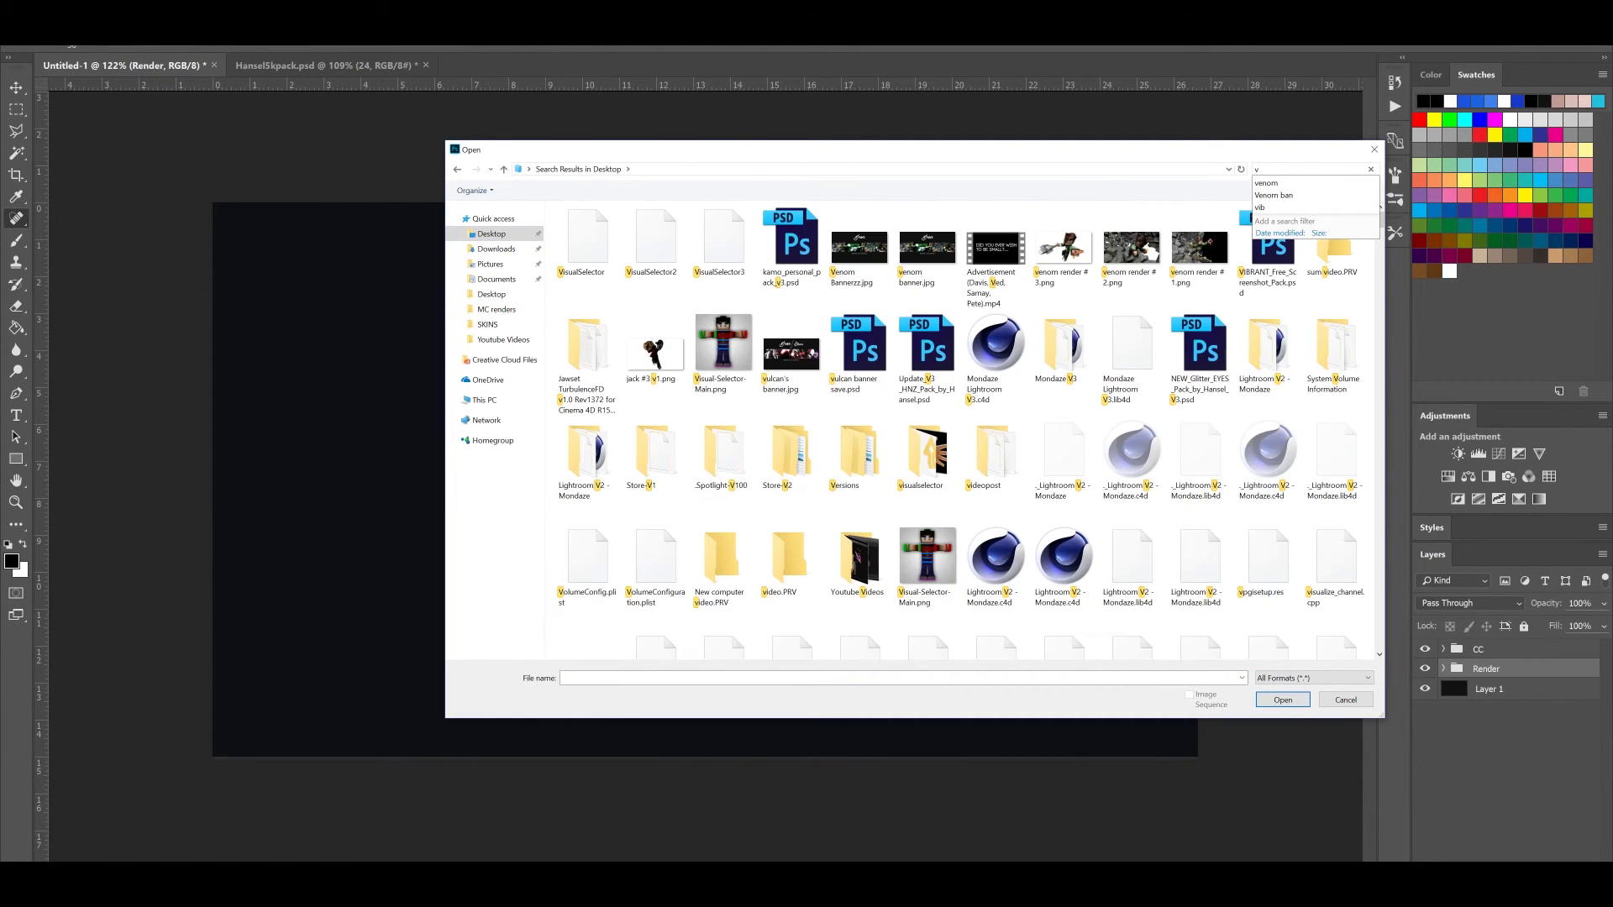
pyautogui.write('vibr')
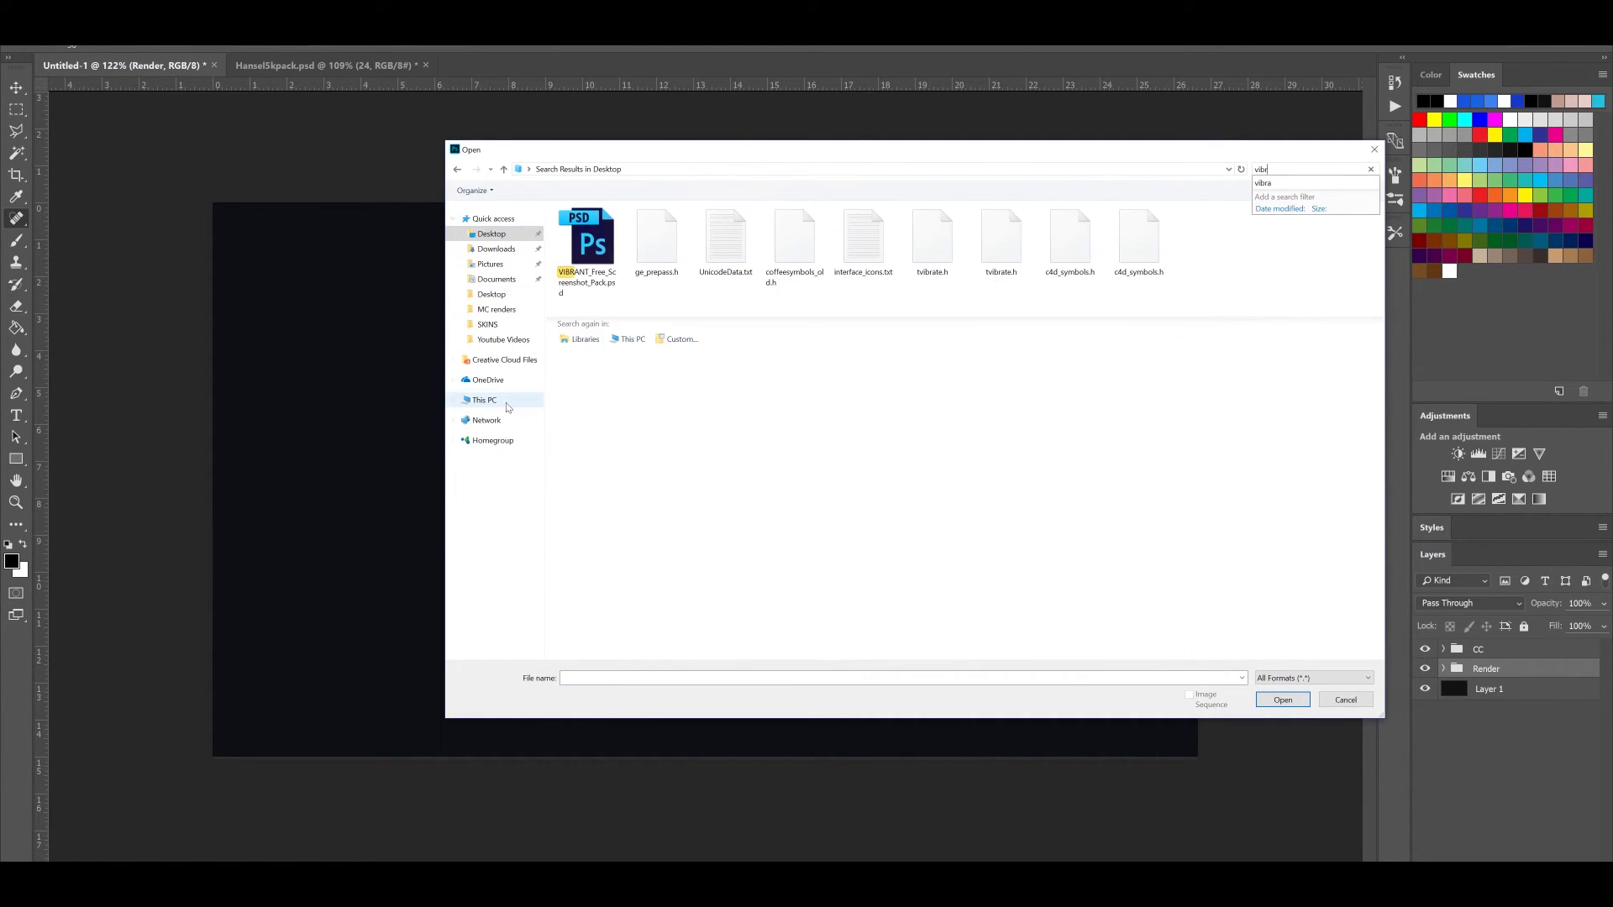
pyautogui.doubleClick(591, 229)
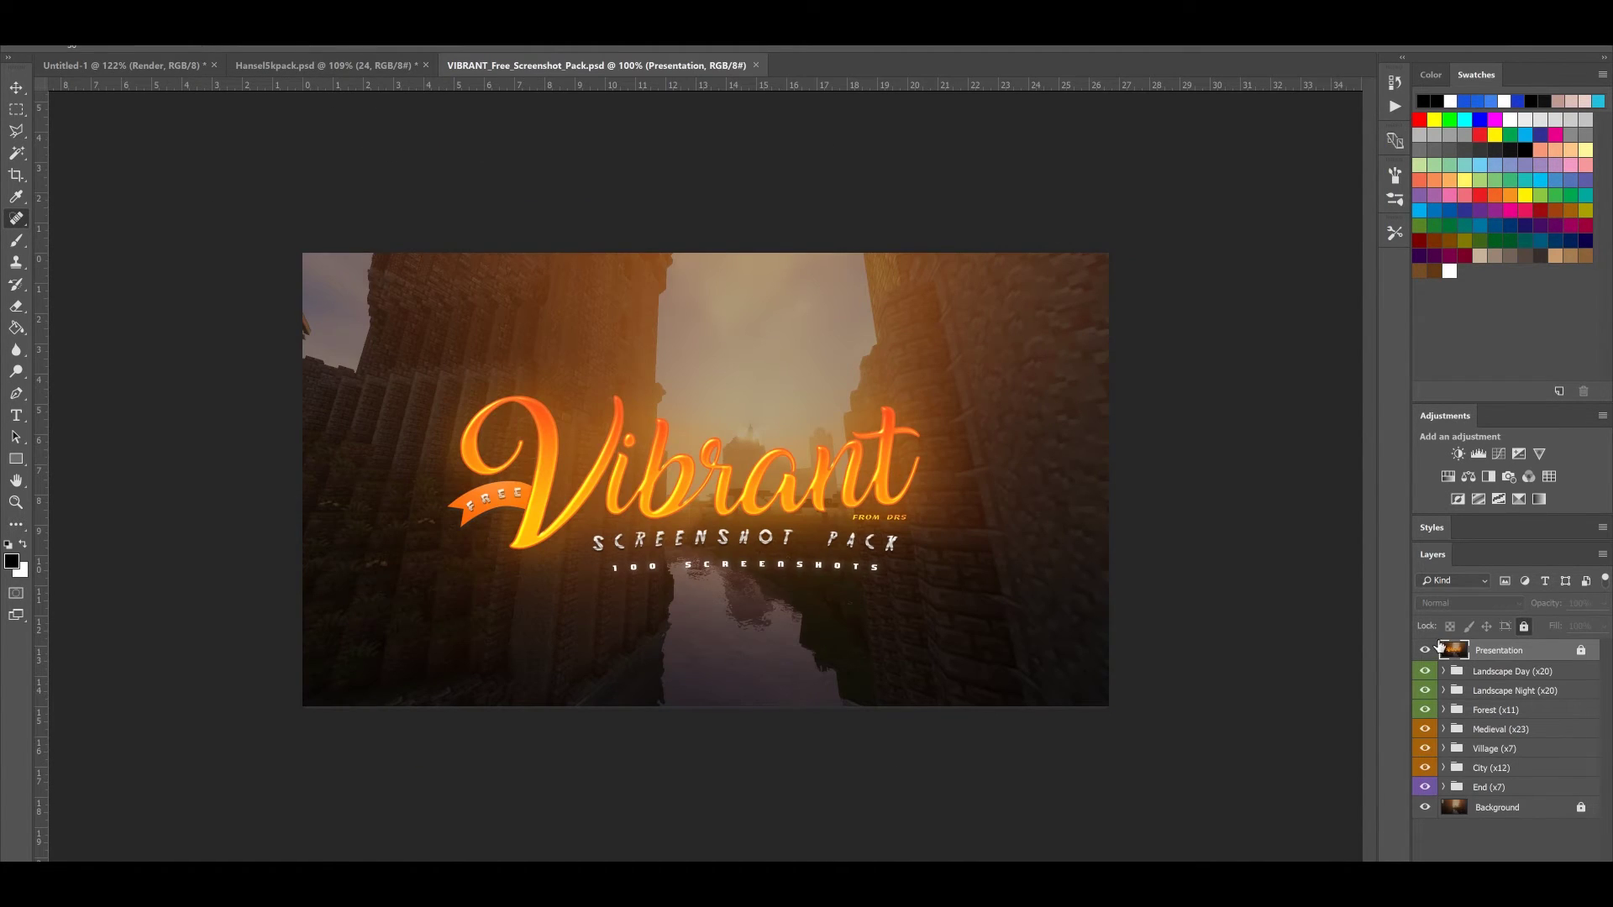
# Hide the Presentation layer and toggle the Landscape Day group to compare its screenshot with the character artwork
pyautogui.click(1425, 650)
pyautogui.click(1425, 672)
pyautogui.click(1427, 672)
pyautogui.click(1426, 672)
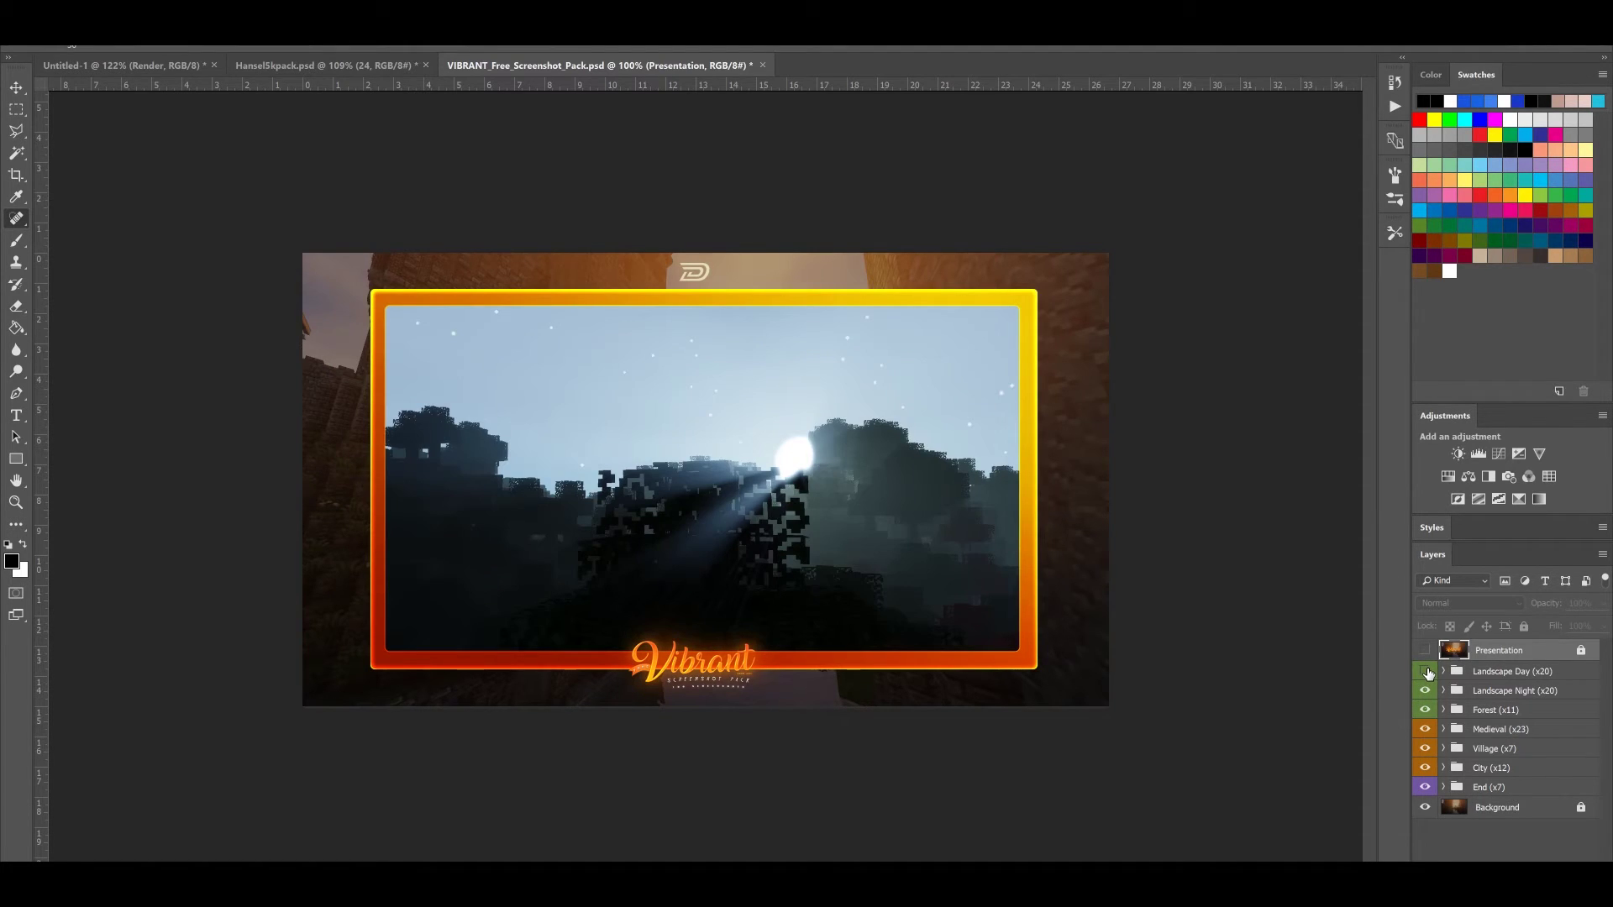
pyautogui.click(1426, 672)
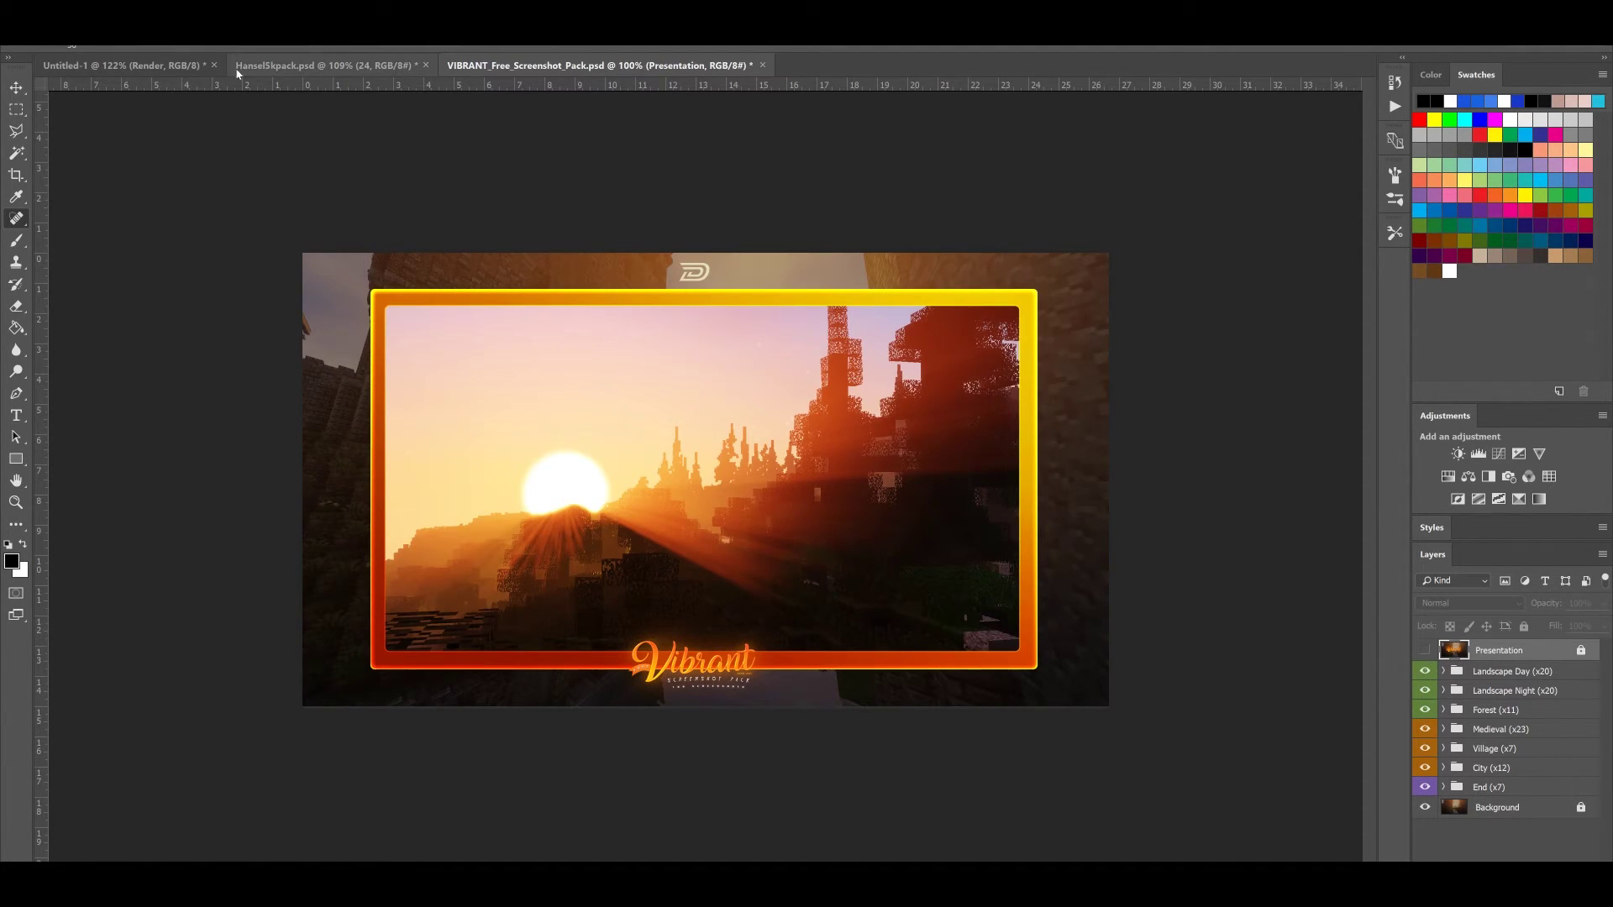
pyautogui.click(277, 65)
pyautogui.click(159, 64)
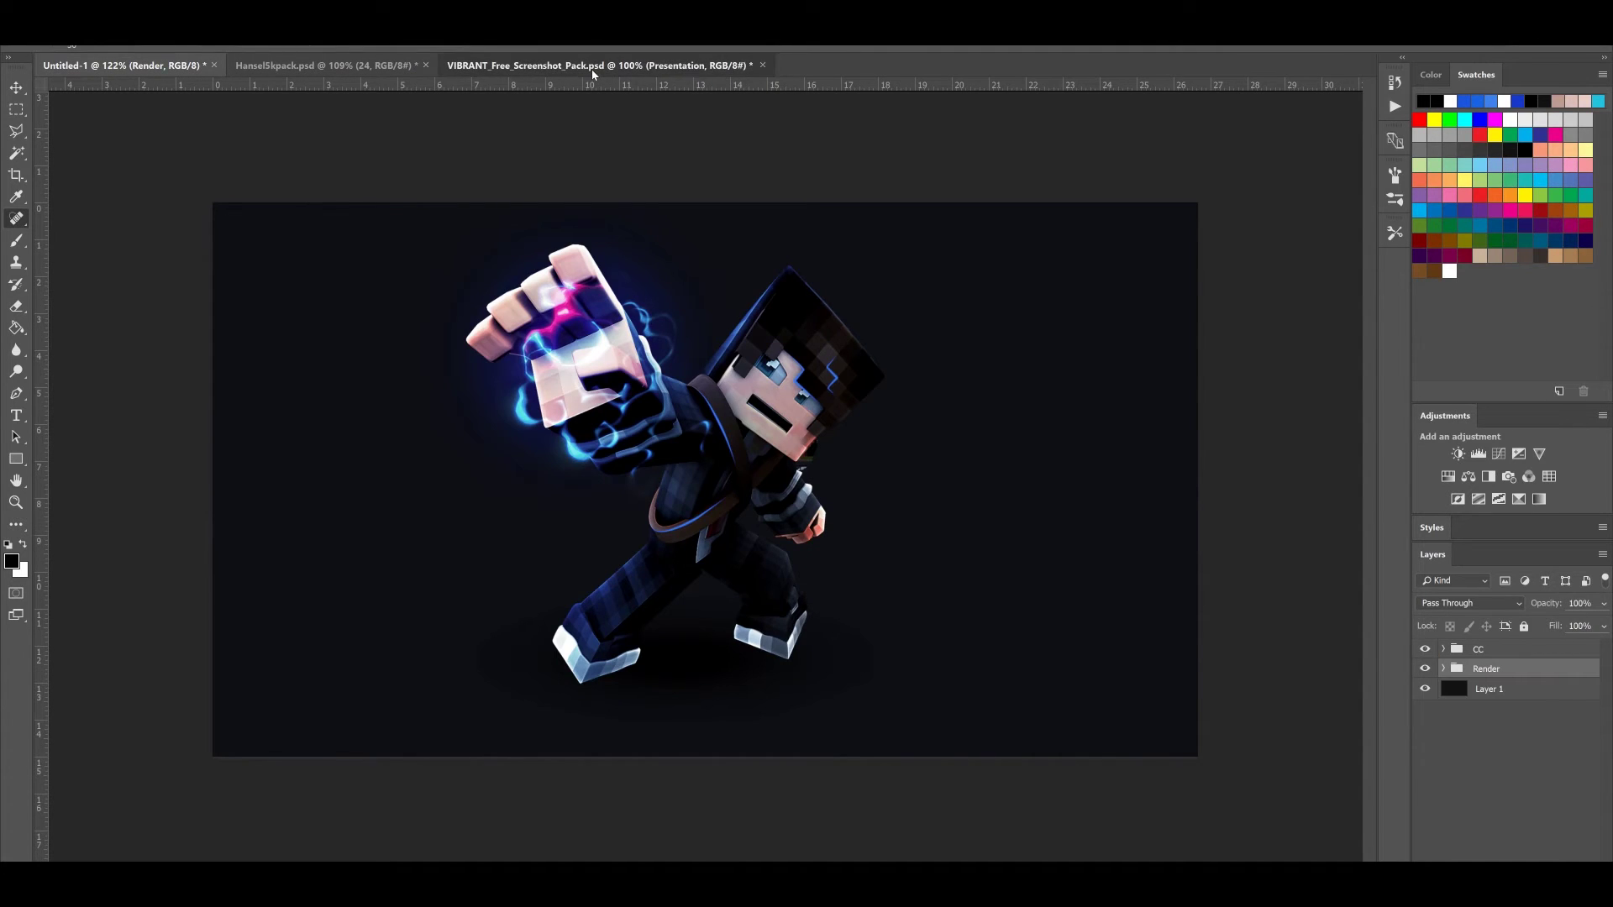
pyautogui.click(591, 67)
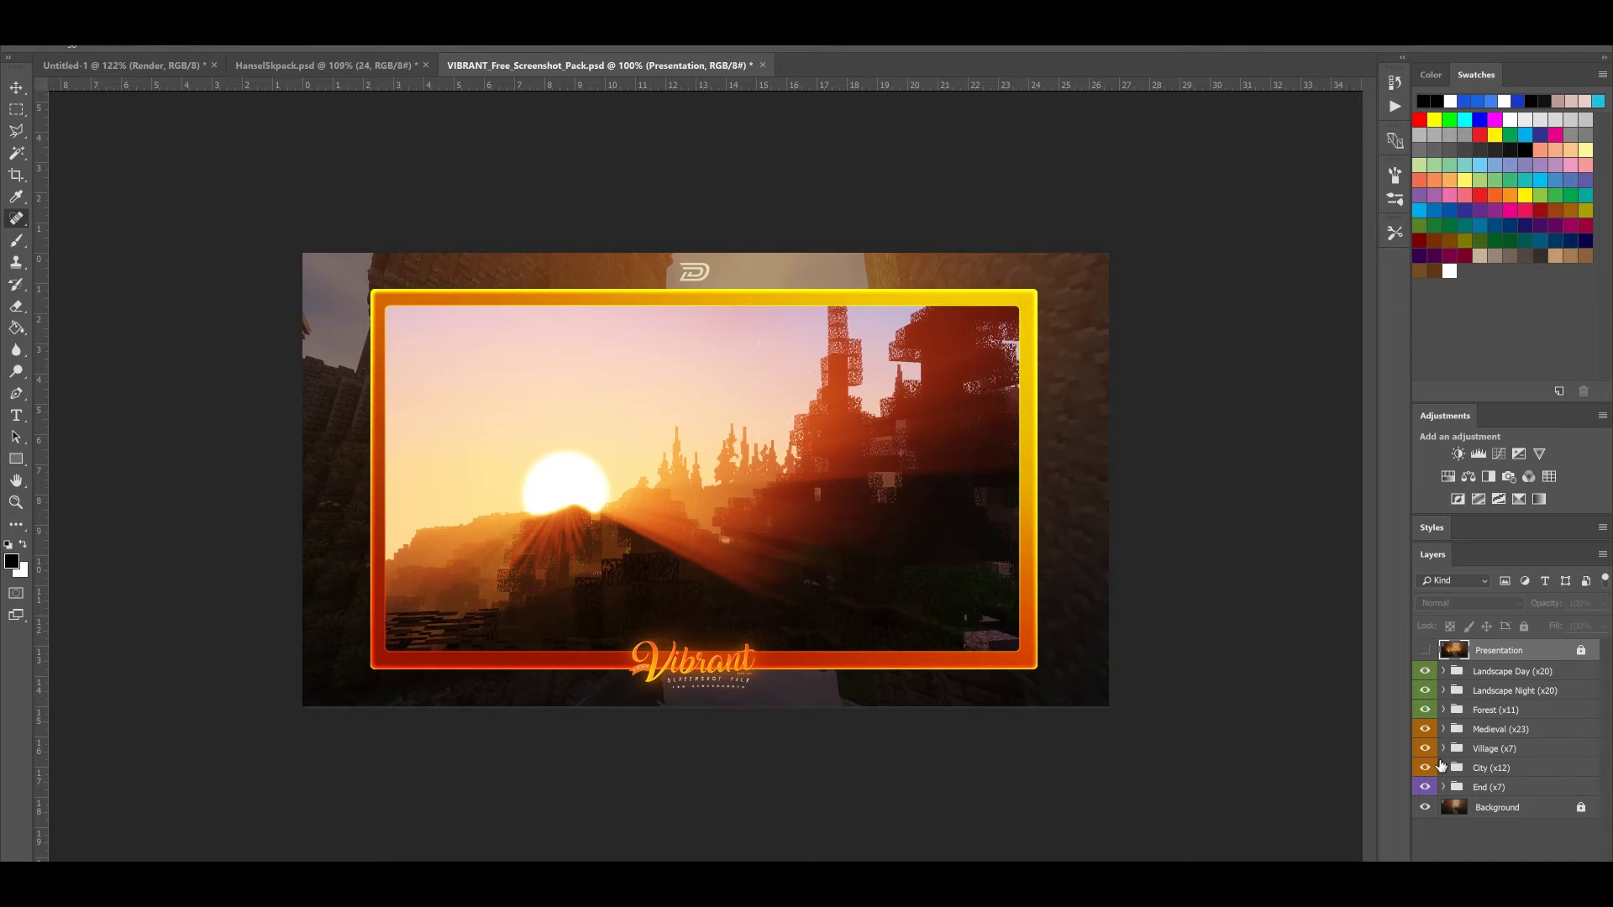
# Expand the Landscape Day group, hide its frame layer and examine screenshots 1 to 6 one by one
pyautogui.click(1442, 672)
pyautogui.click(1425, 692)
pyautogui.click(1424, 713)
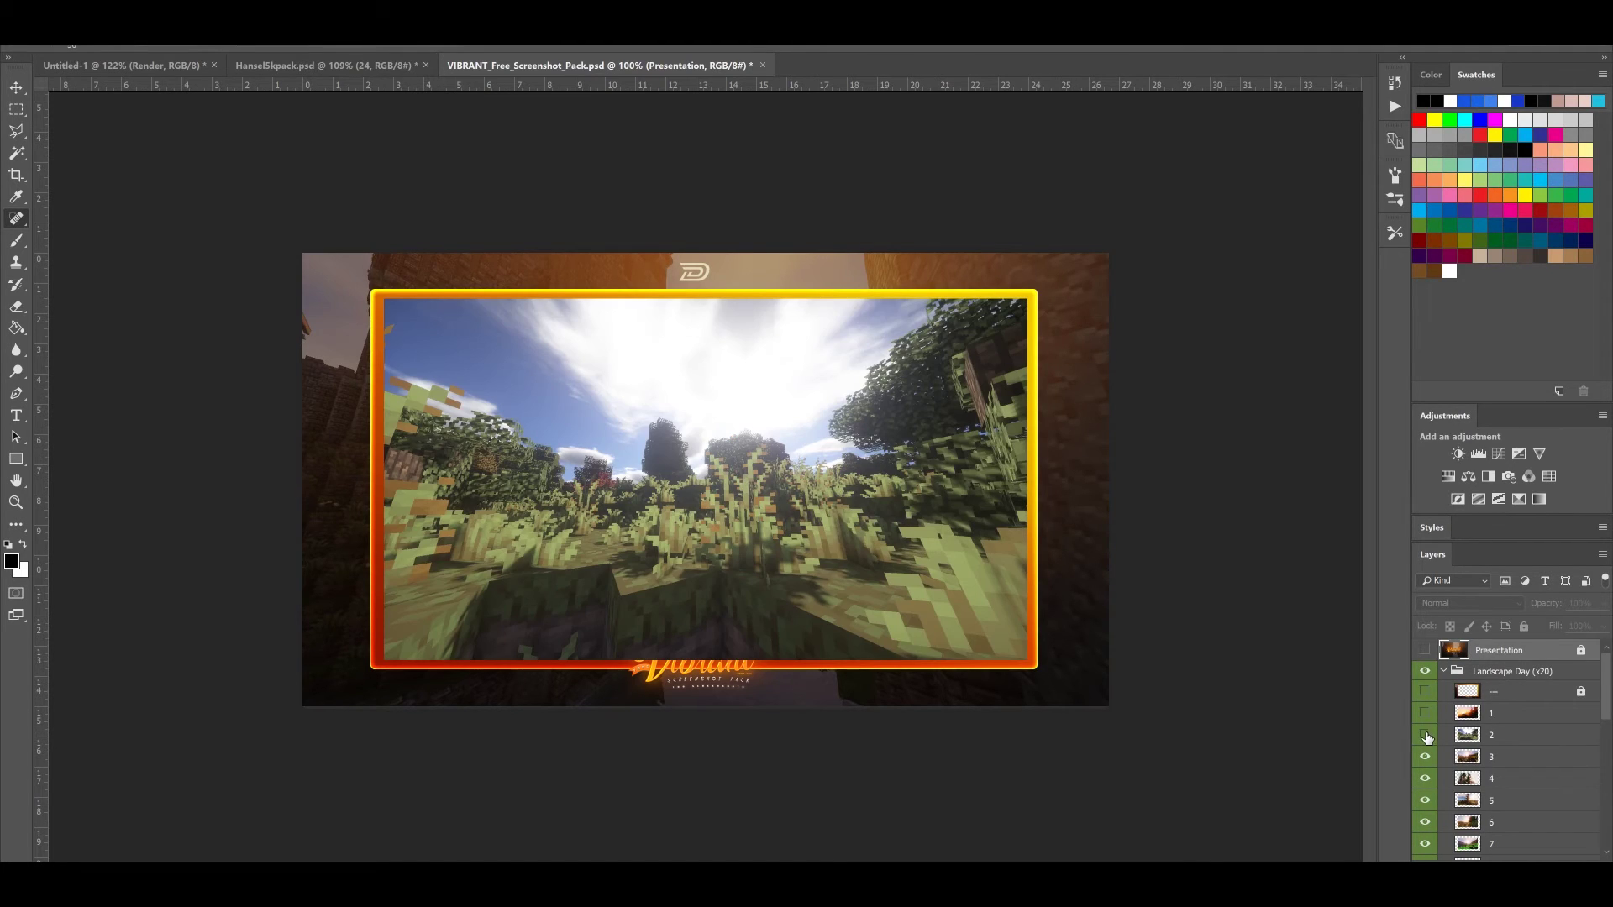
pyautogui.click(1424, 735)
pyautogui.click(1424, 737)
pyautogui.click(1424, 758)
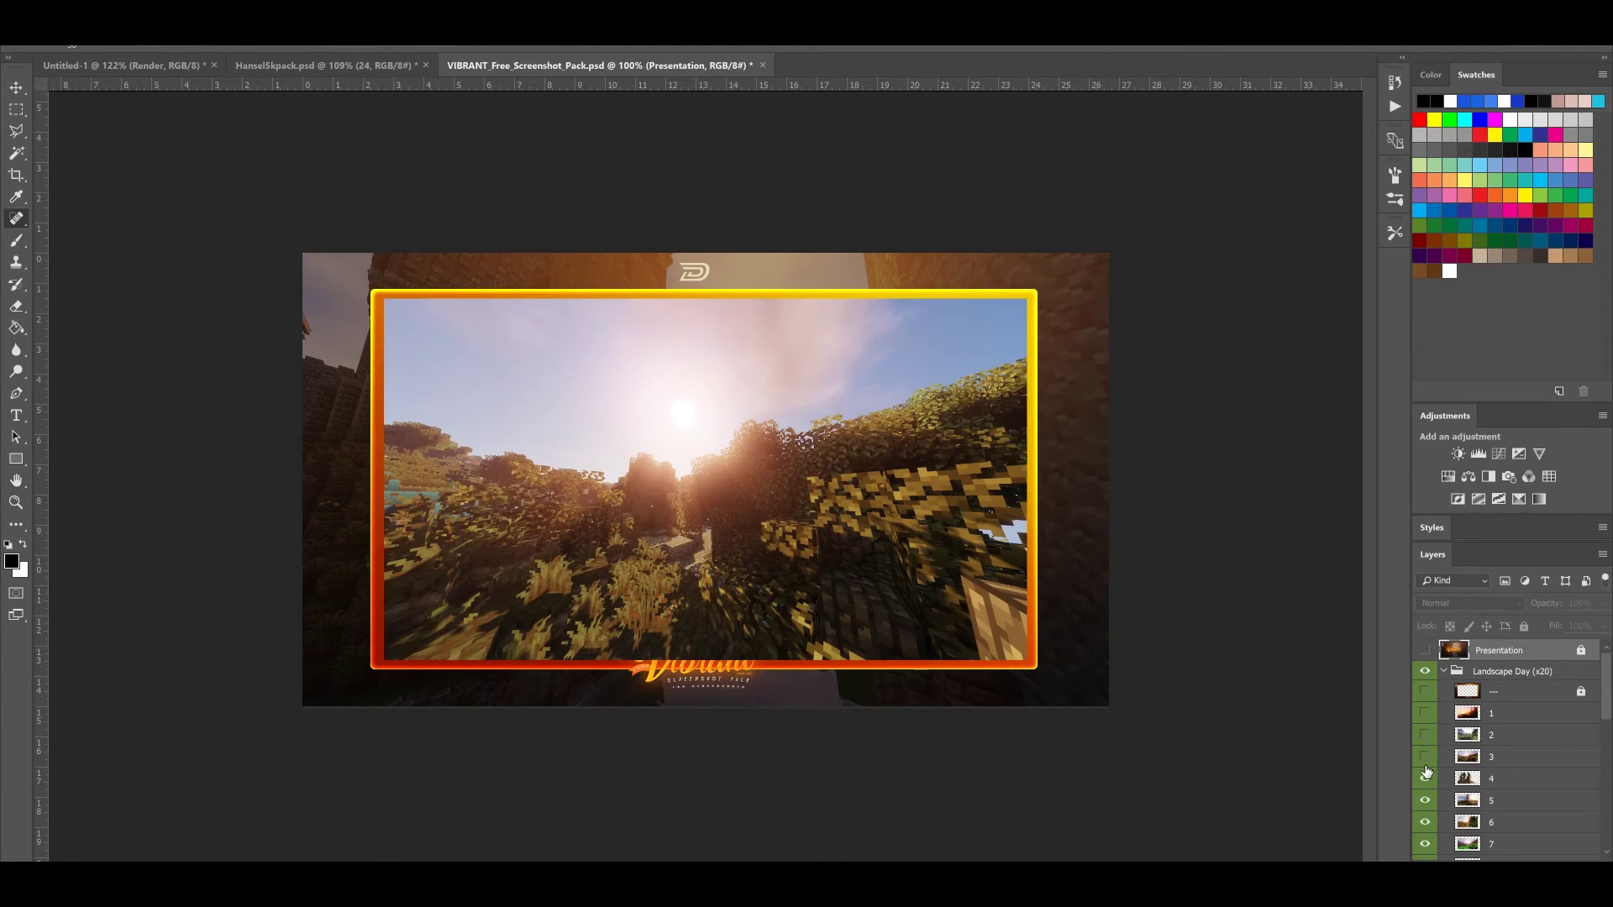
pyautogui.click(1425, 779)
pyautogui.click(1425, 802)
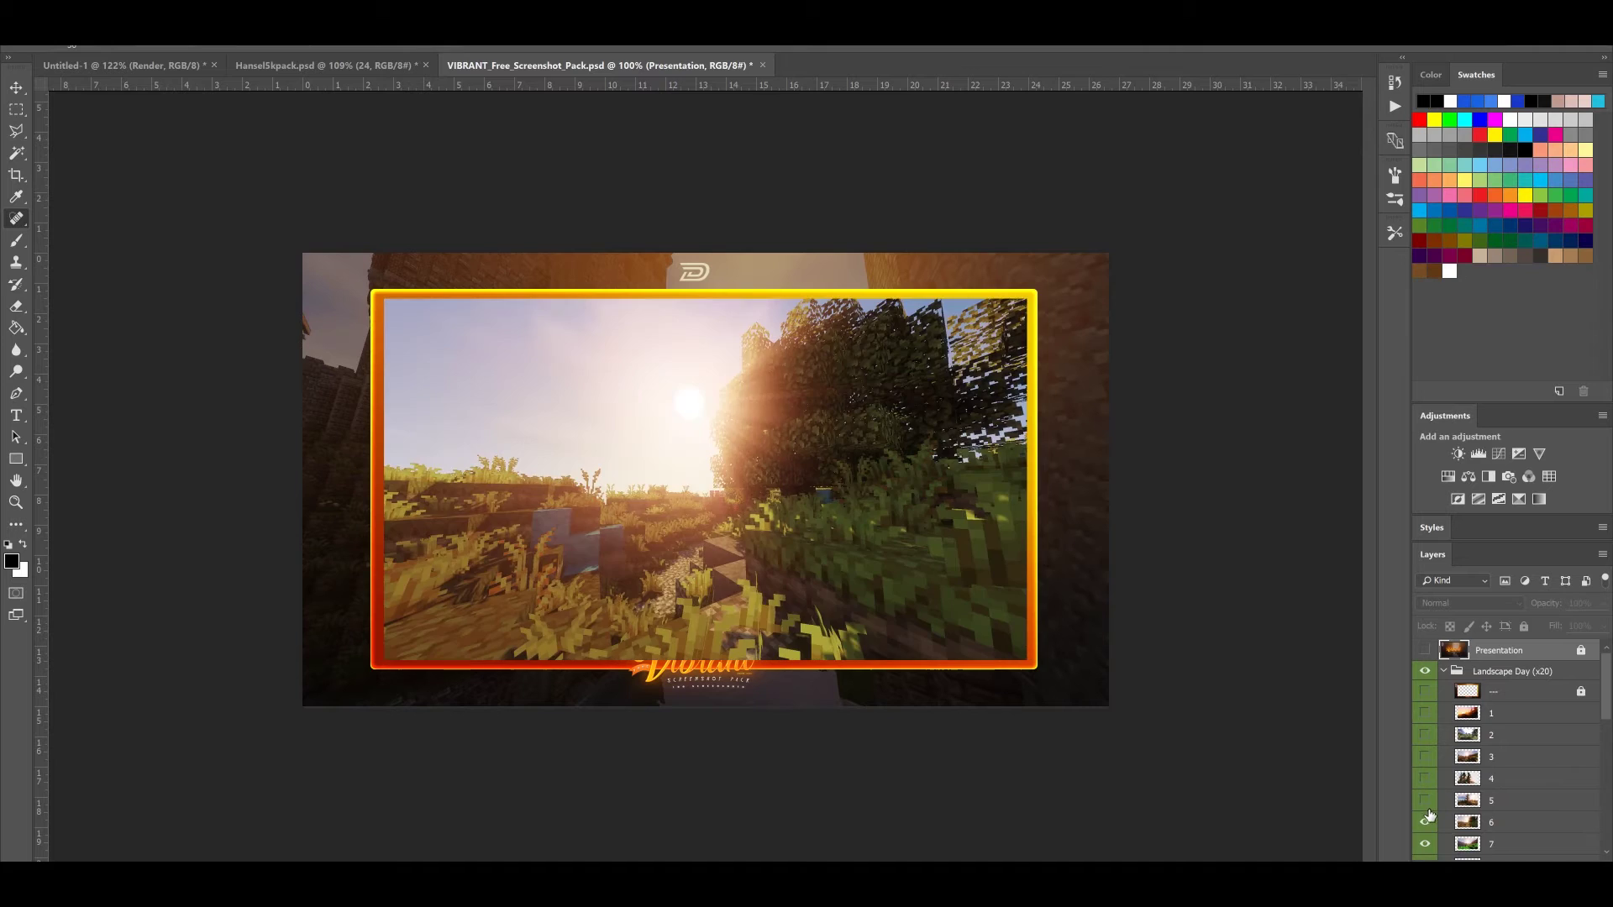
# Duplicate screenshot layer 5 of the Landscape Day group into the Untitled-1 document and switch to that document
pyautogui.click(1537, 804)
pyautogui.rightClick(1534, 802)
pyautogui.click(1483, 363)
pyautogui.click(733, 333)
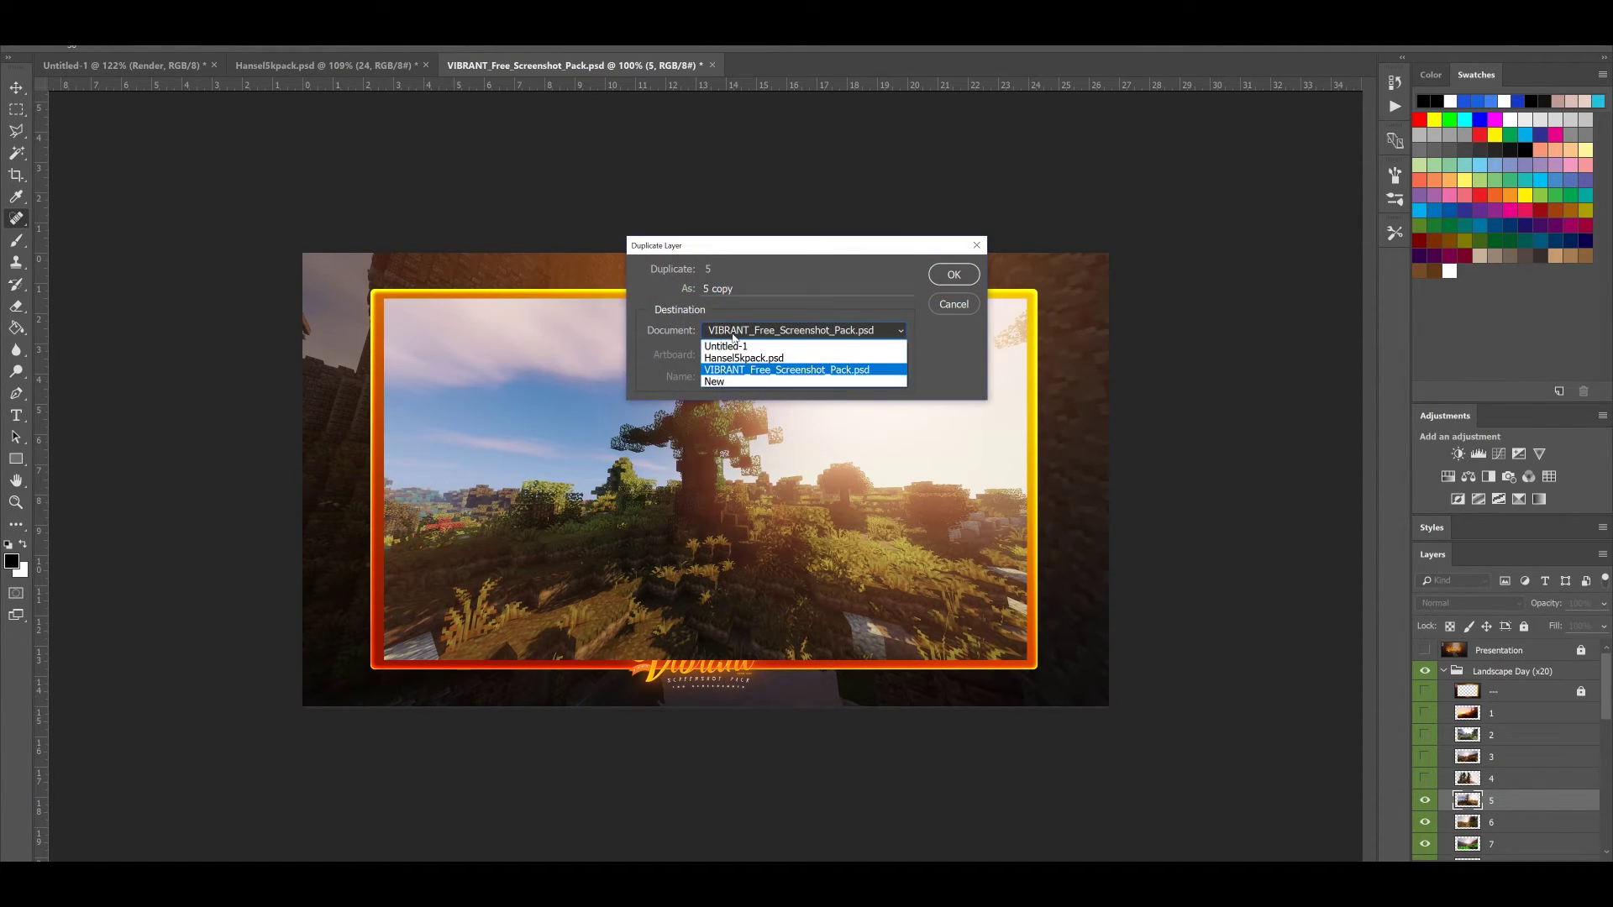
pyautogui.click(729, 346)
pyautogui.click(953, 274)
pyautogui.click(167, 65)
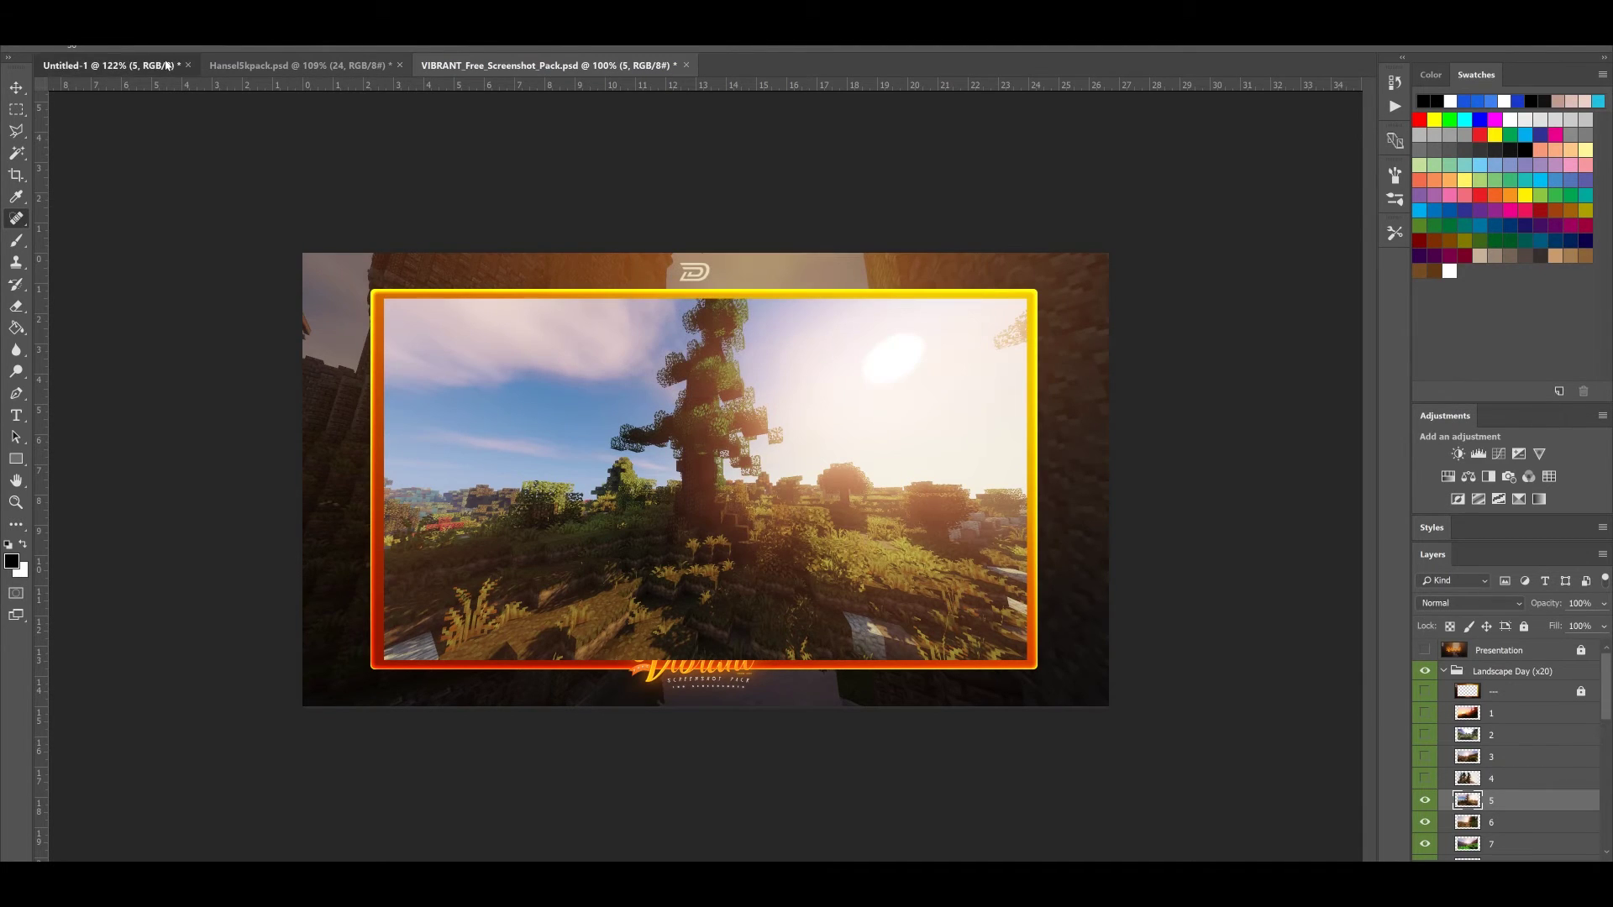
# Try the daytime screenshot as an enlarged background behind the Render group, and delete it
pyautogui.moveTo(1509, 679); pyautogui.dragTo(1512, 700)
pyautogui.hotkey('ctrl', 't')
pyautogui.moveTo(1097, 259); pyautogui.dragTo(1461, 55)
pyautogui.moveTo(1025, 333); pyautogui.dragTo(865, 410)
pyautogui.press('Return')
pyautogui.press('Delete')
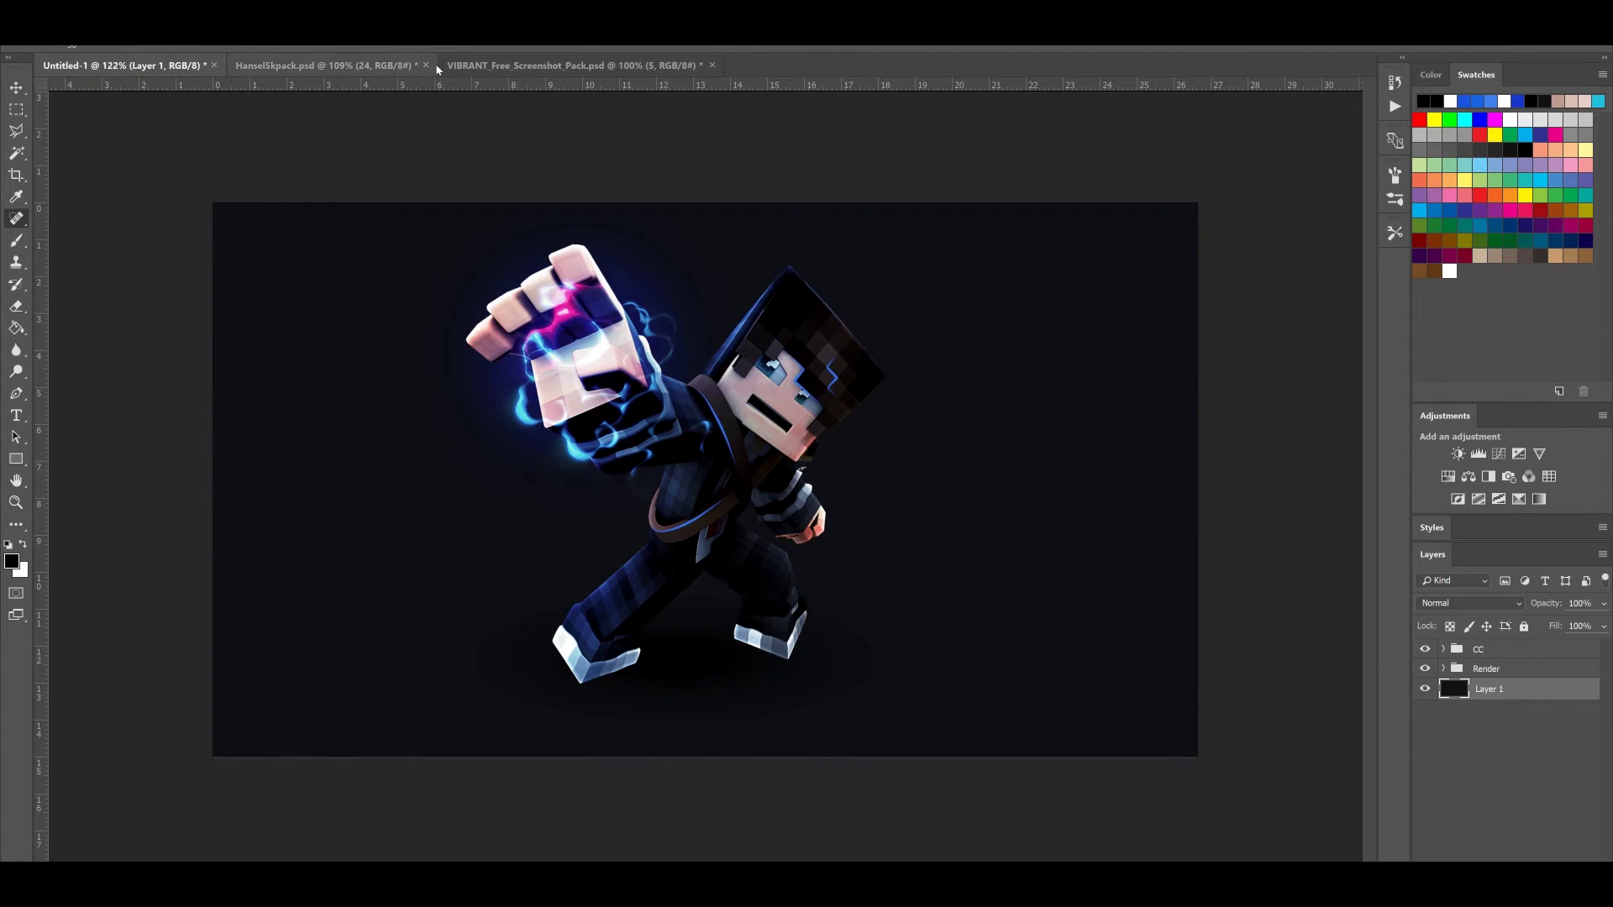
# Return to the screenshot pack, hide the Landscape Day group and expand the Landscape Night group
pyautogui.click(439, 66)
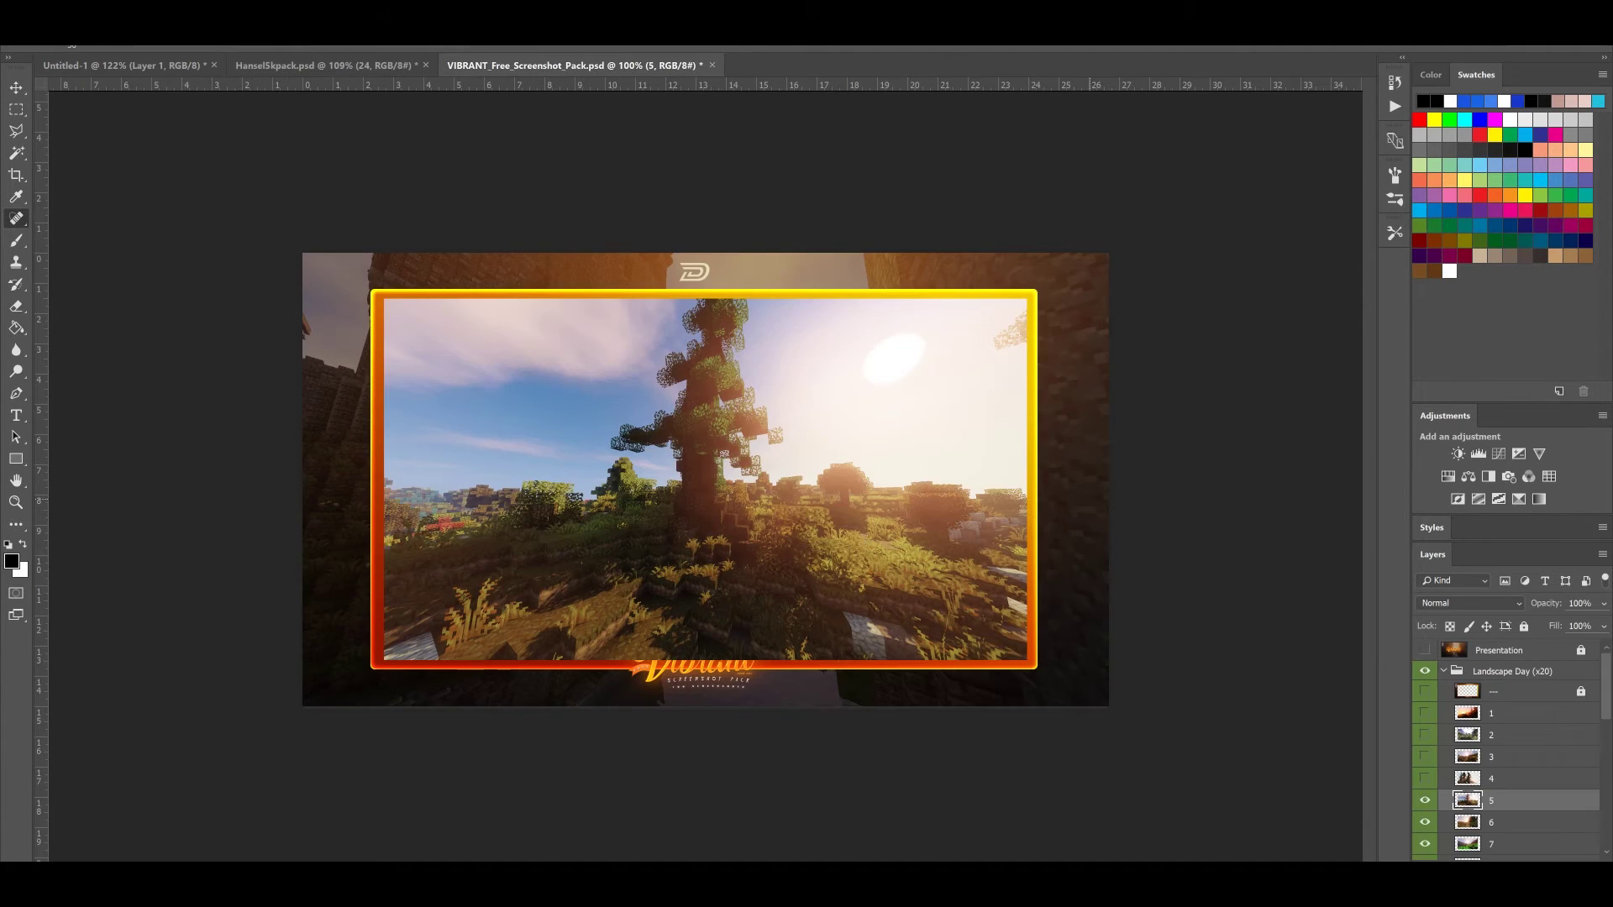
pyautogui.click(1445, 671)
pyautogui.click(1424, 672)
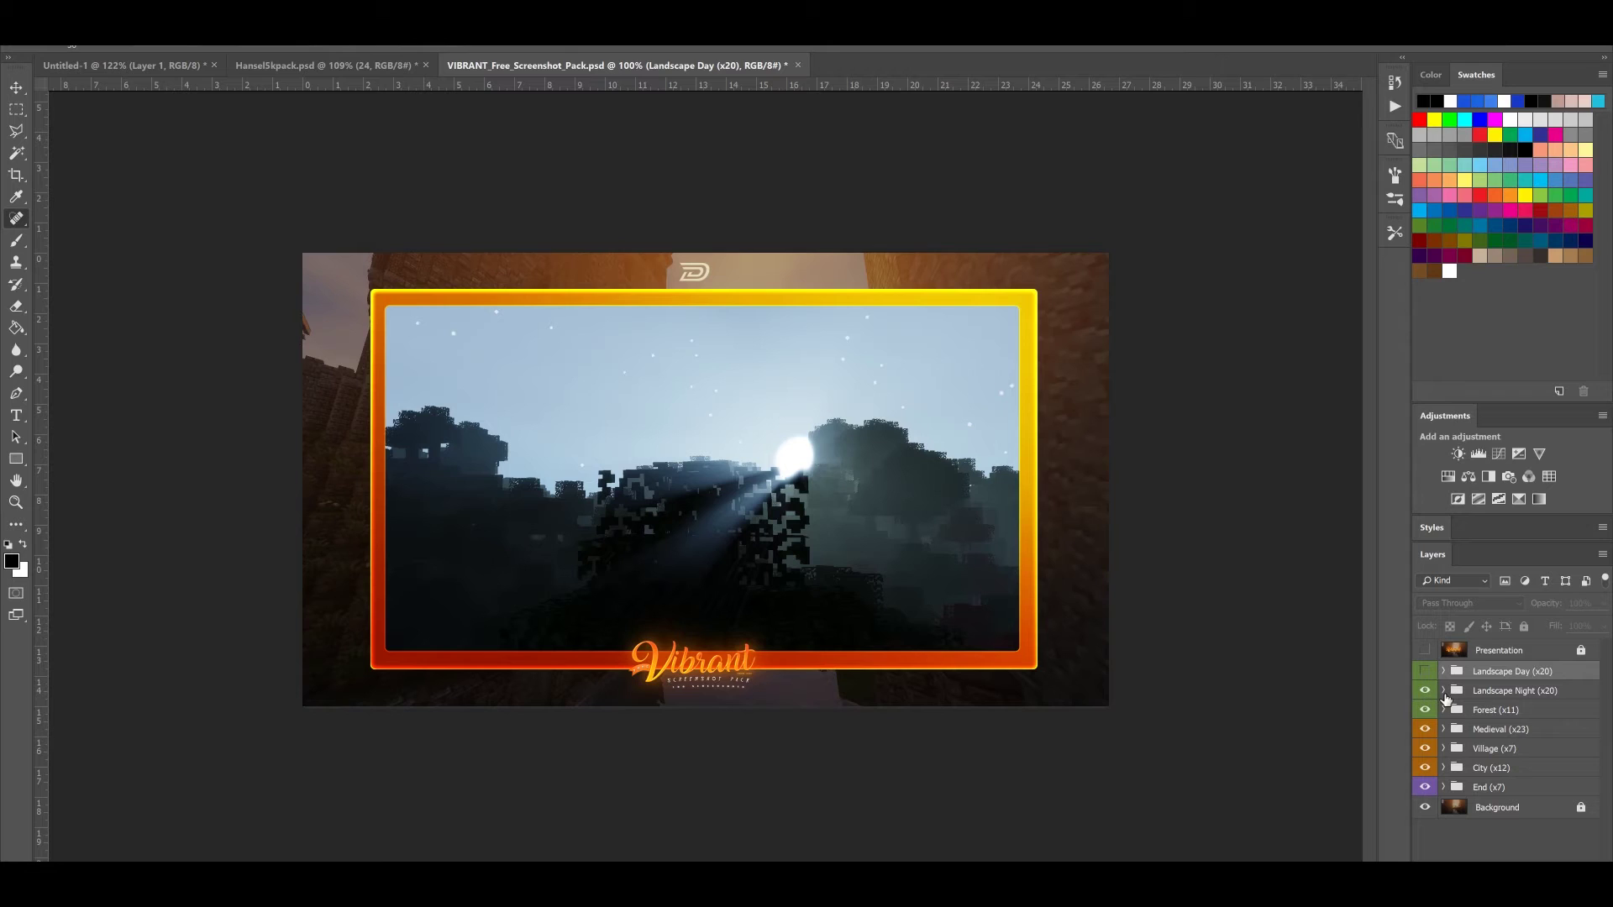
pyautogui.click(1443, 690)
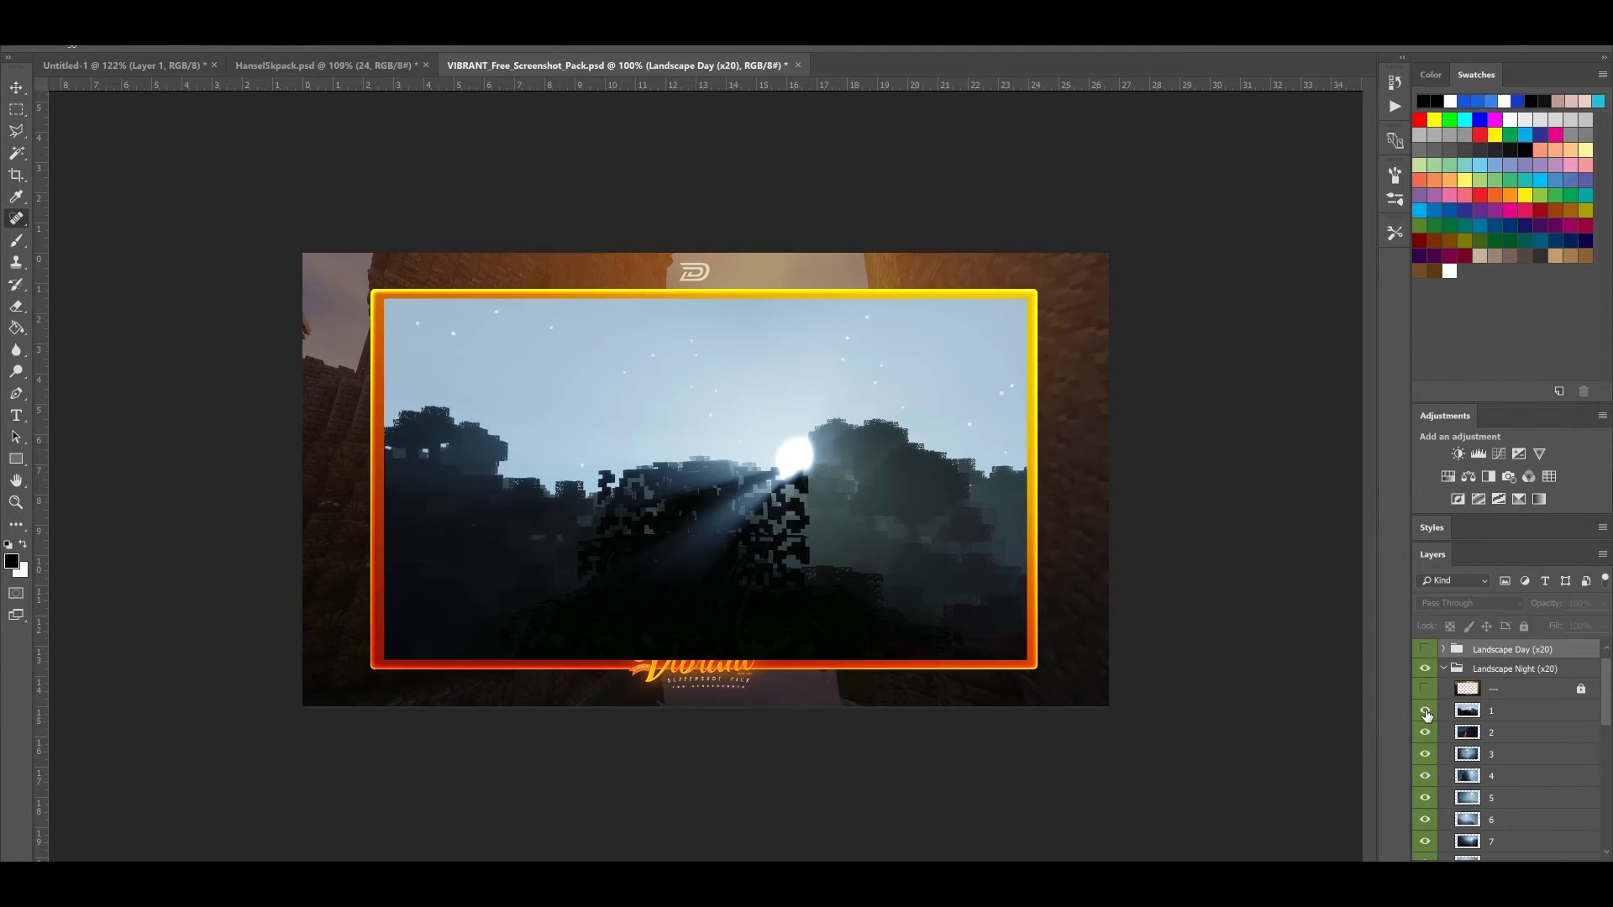
# Examine the first screenshots of the Landscape Night group by toggling the visibility of their layers
pyautogui.click(1425, 711)
pyautogui.click(1424, 732)
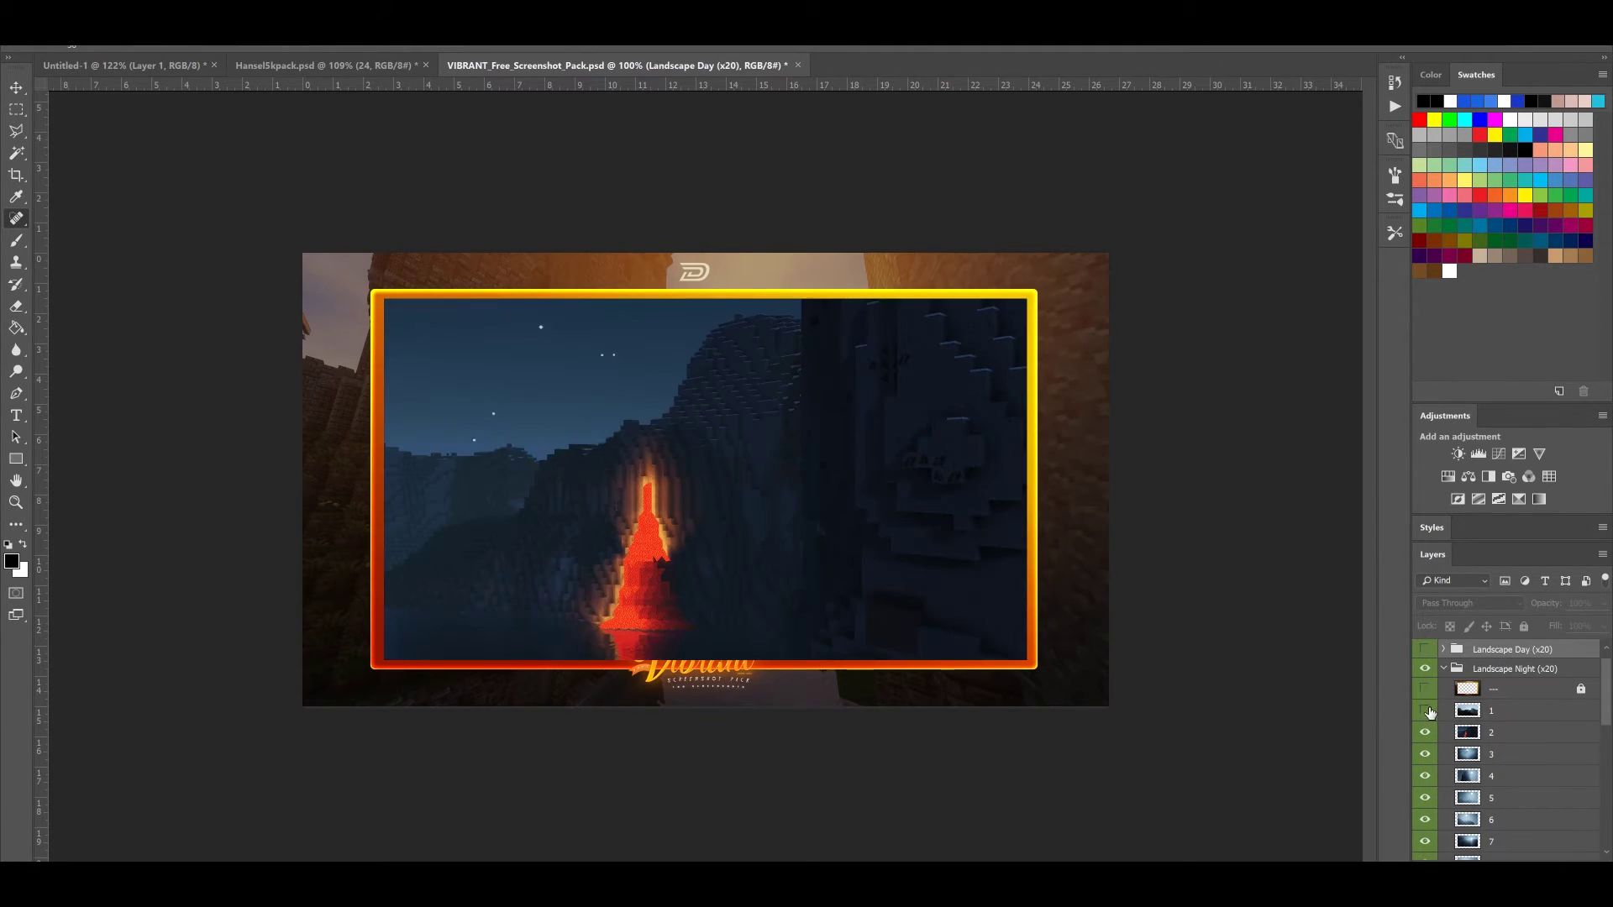
pyautogui.click(1424, 711)
pyautogui.click(1496, 713)
pyautogui.rightClick(1497, 713)
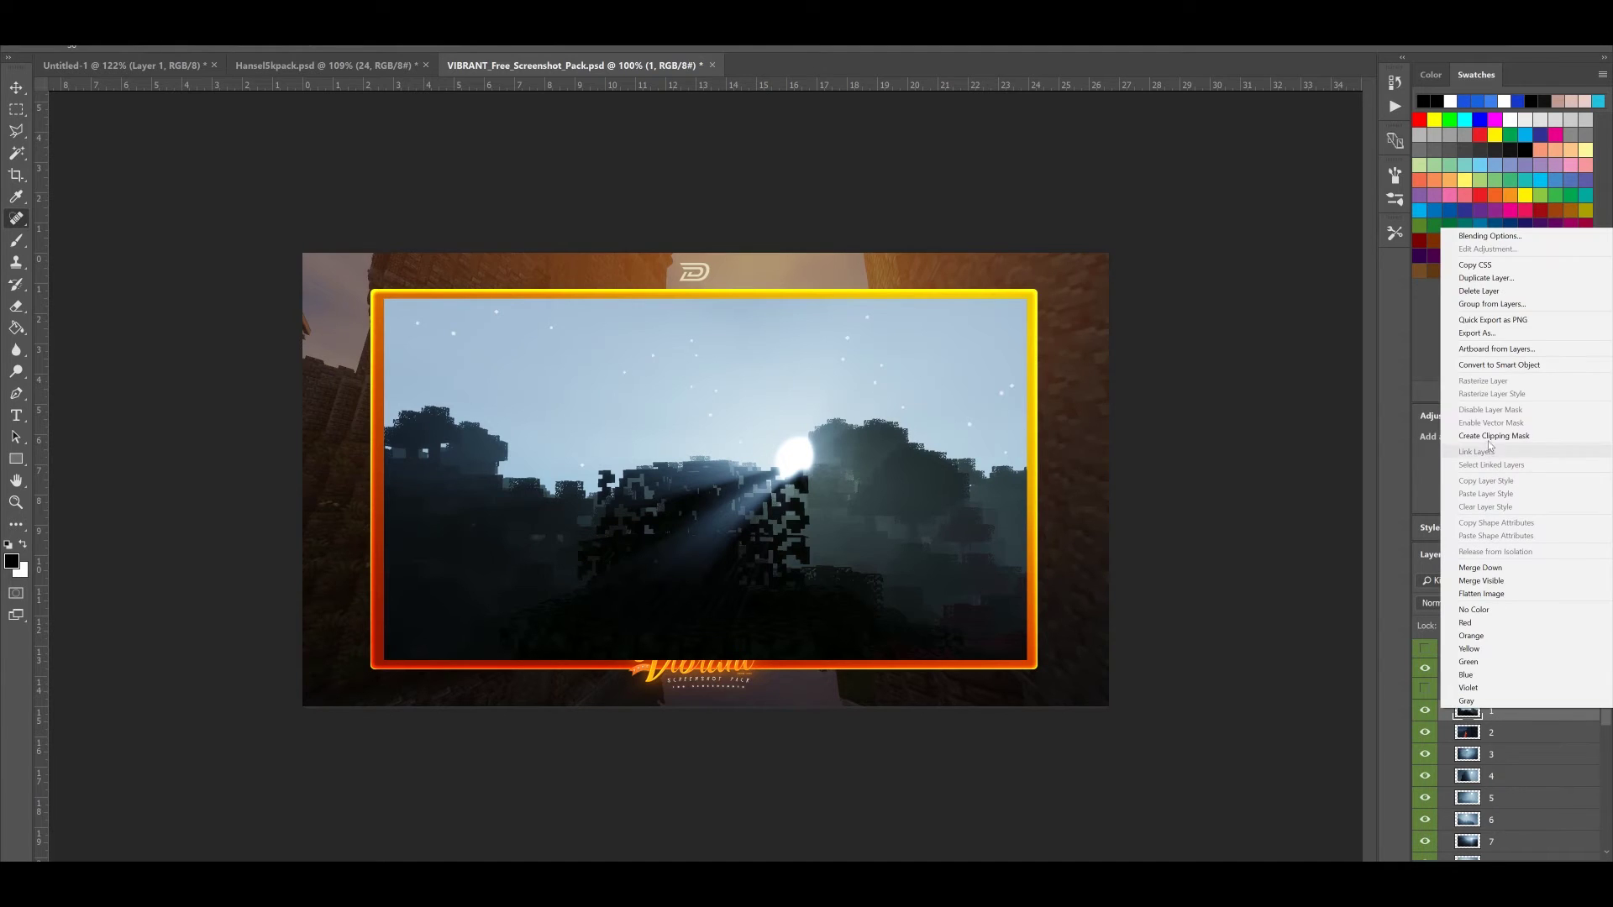
pyautogui.click(1424, 720)
pyautogui.click(1425, 715)
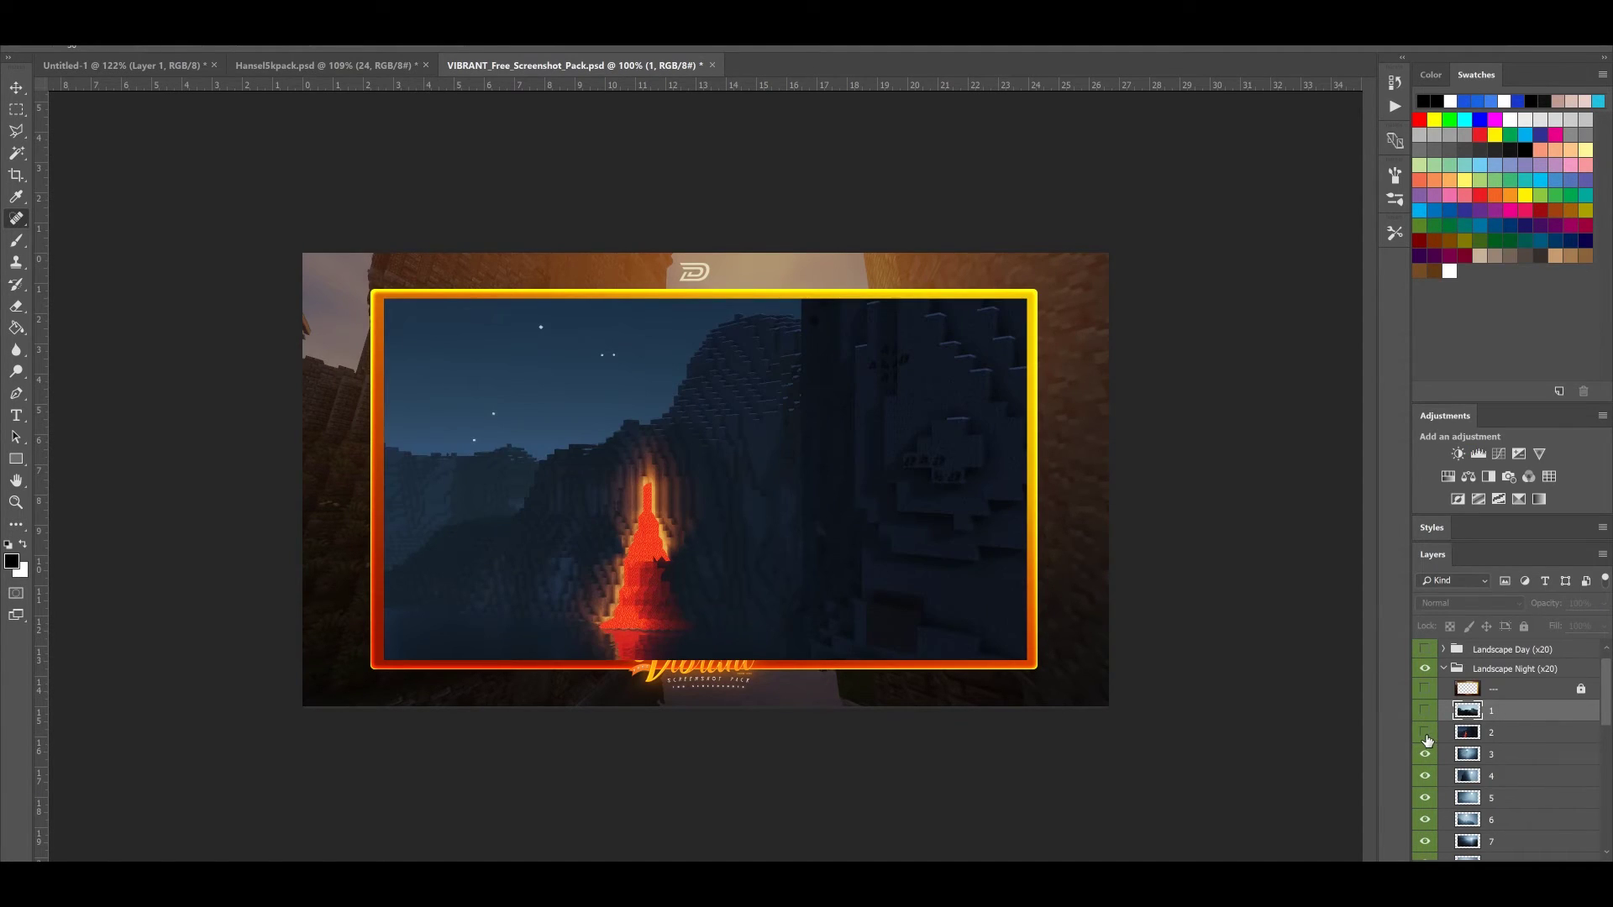
pyautogui.click(1425, 733)
pyautogui.click(1424, 754)
pyautogui.click(1426, 768)
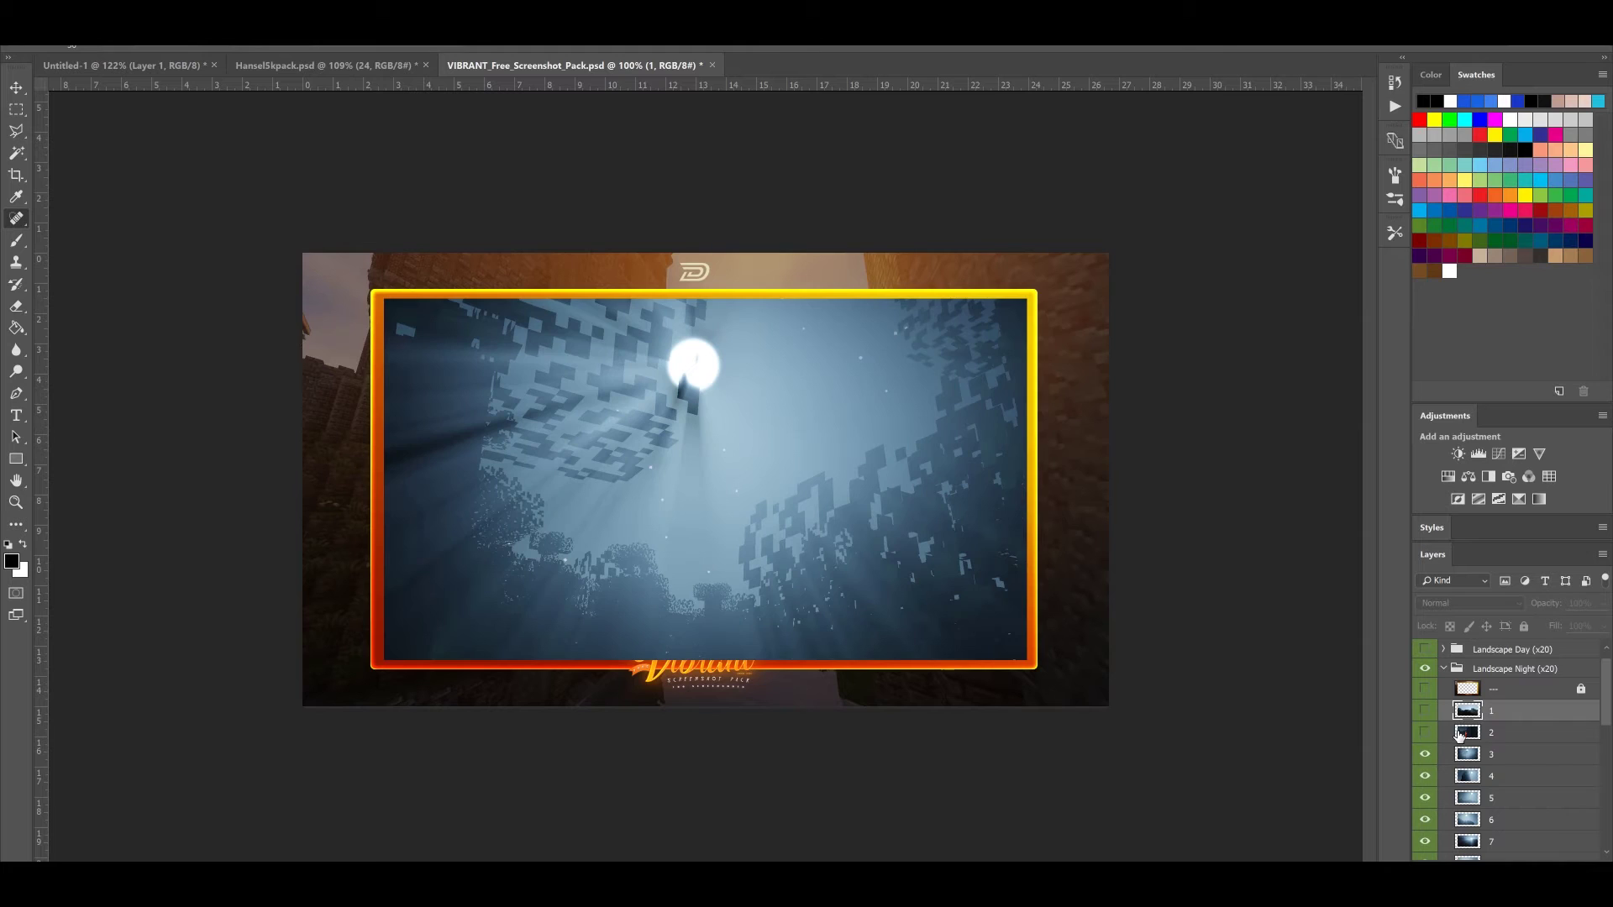
# Duplicate screenshot layer 2 of the Landscape Night group into the Untitled-1 document and switch to that document
pyautogui.rightClick(1444, 734)
pyautogui.click(1487, 302)
pyautogui.click(803, 329)
pyautogui.click(739, 345)
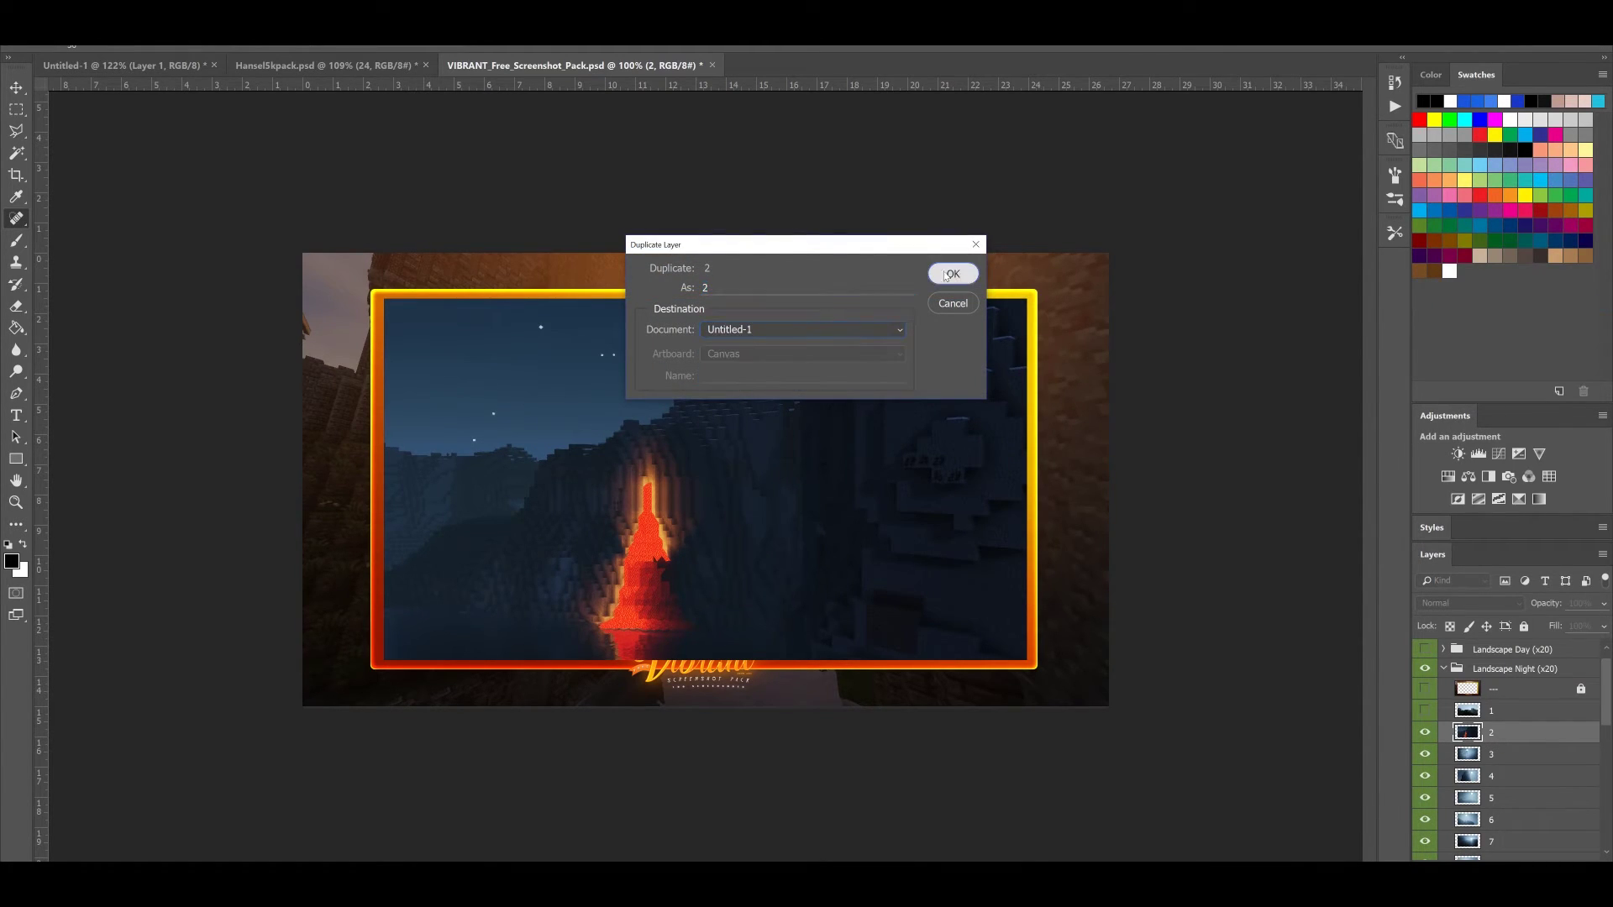
pyautogui.click(948, 274)
pyautogui.click(180, 75)
# Enlarge and reposition the lava night screenshot so it fills the canvas behind the character
pyautogui.hotkey('ctrl', 't')
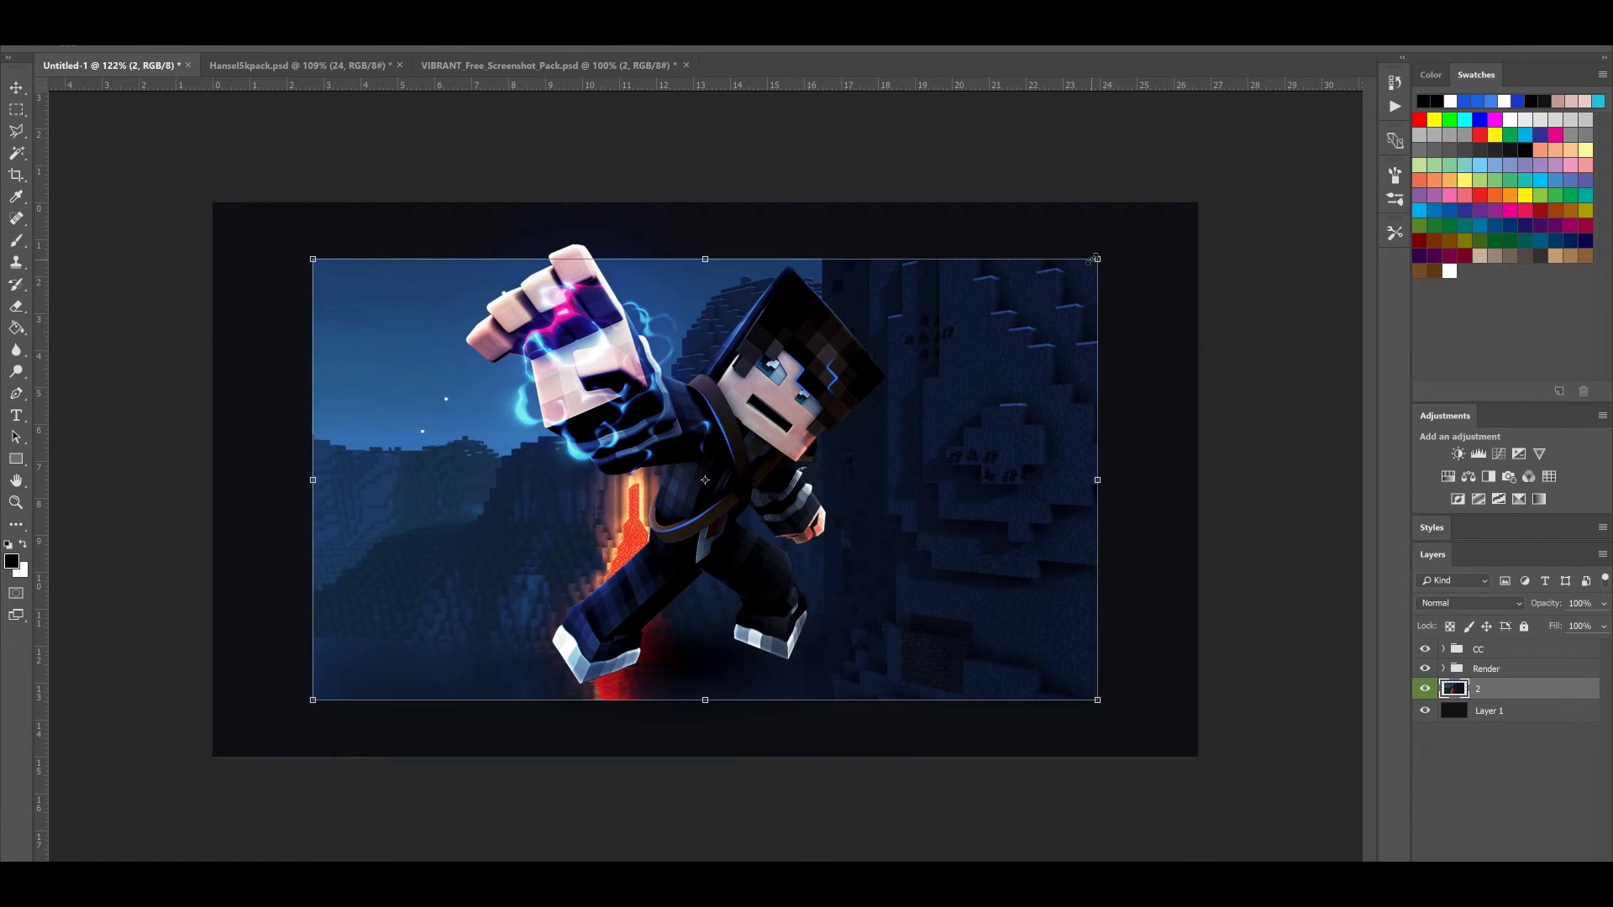
pyautogui.moveTo(1096, 260); pyautogui.dragTo(1453, 100)
pyautogui.moveTo(1005, 424); pyautogui.dragTo(835, 482)
pyautogui.click(736, 41)
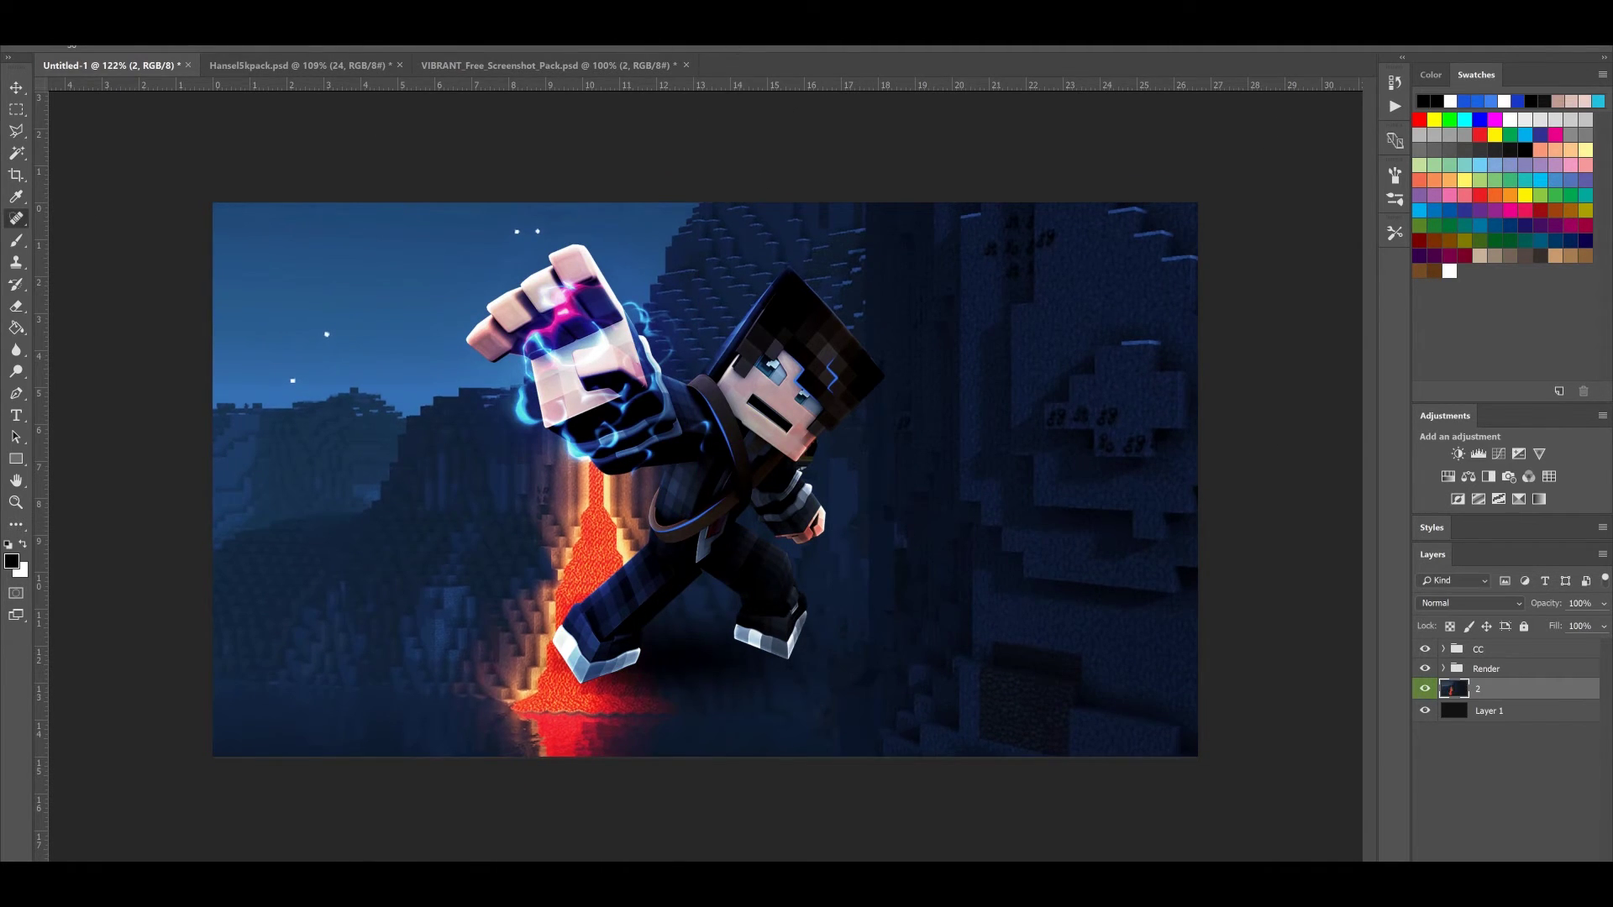
# Apply a Gaussian Blur of about 10 pixels to the lava night background on layer 2
pyautogui.click(264, 10)
pyautogui.moveTo(271, 150)
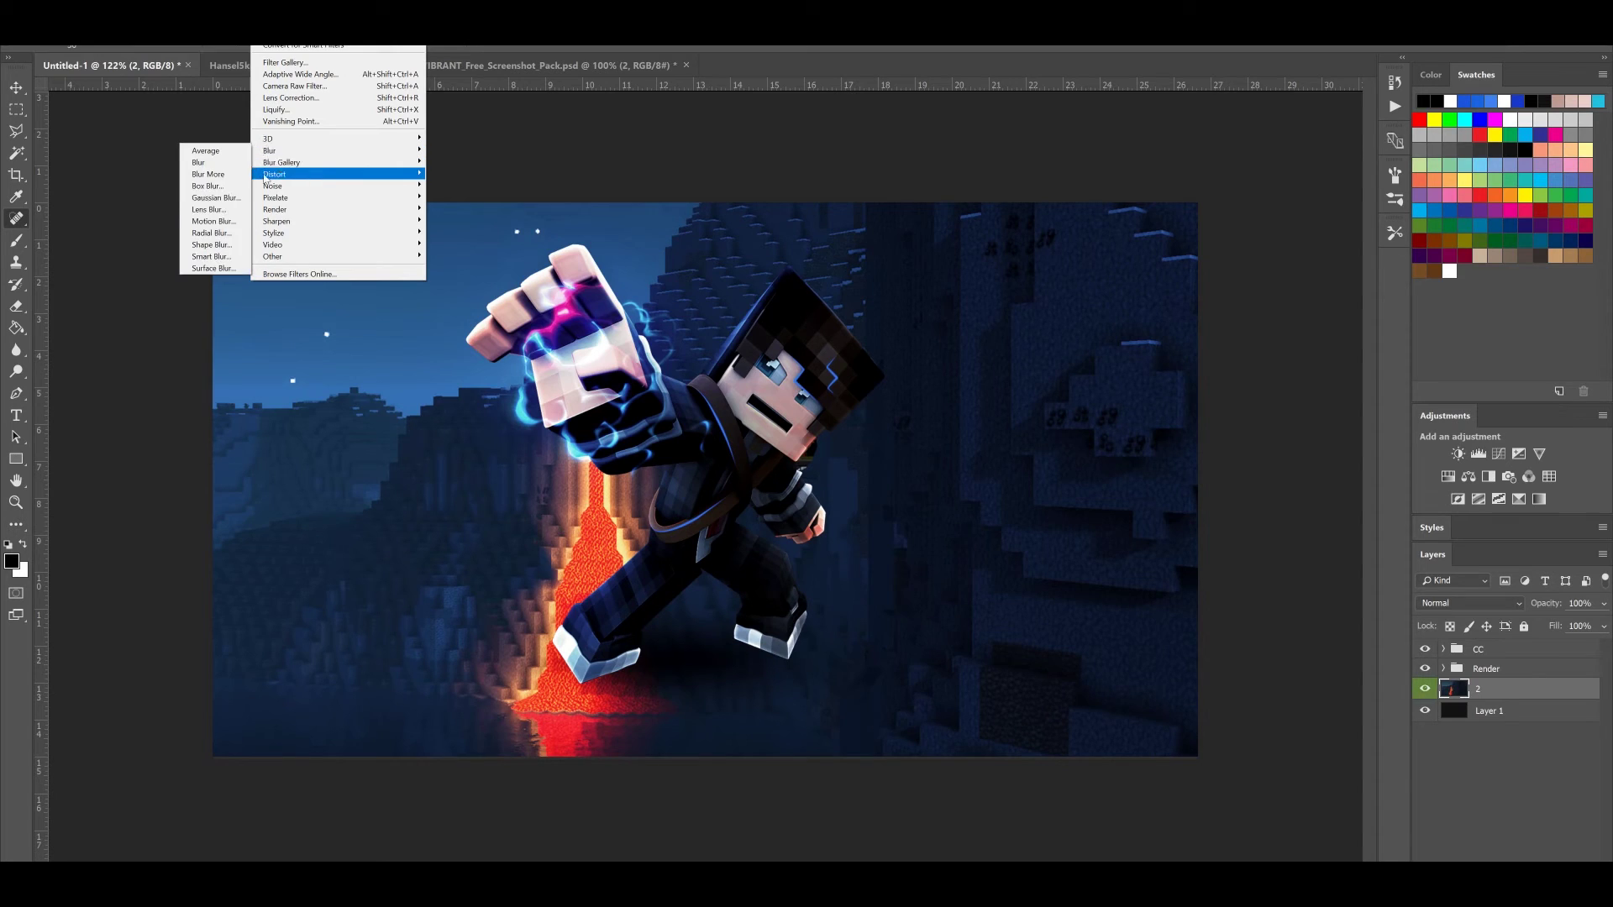
pyautogui.click(214, 197)
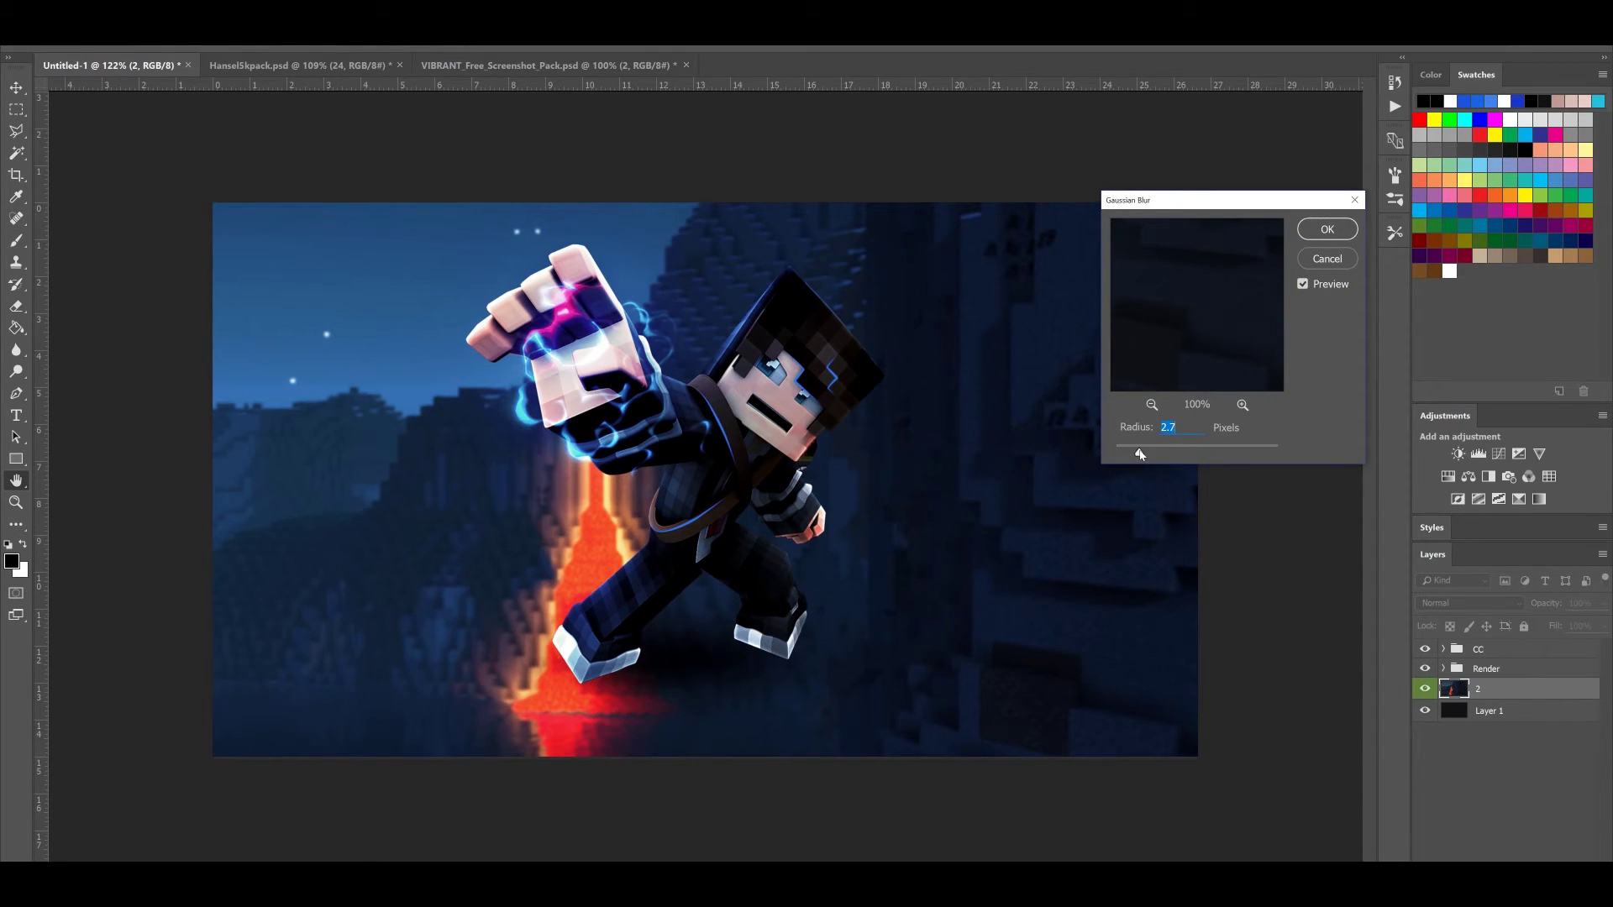
pyautogui.moveTo(1162, 449); pyautogui.dragTo(1173, 454)
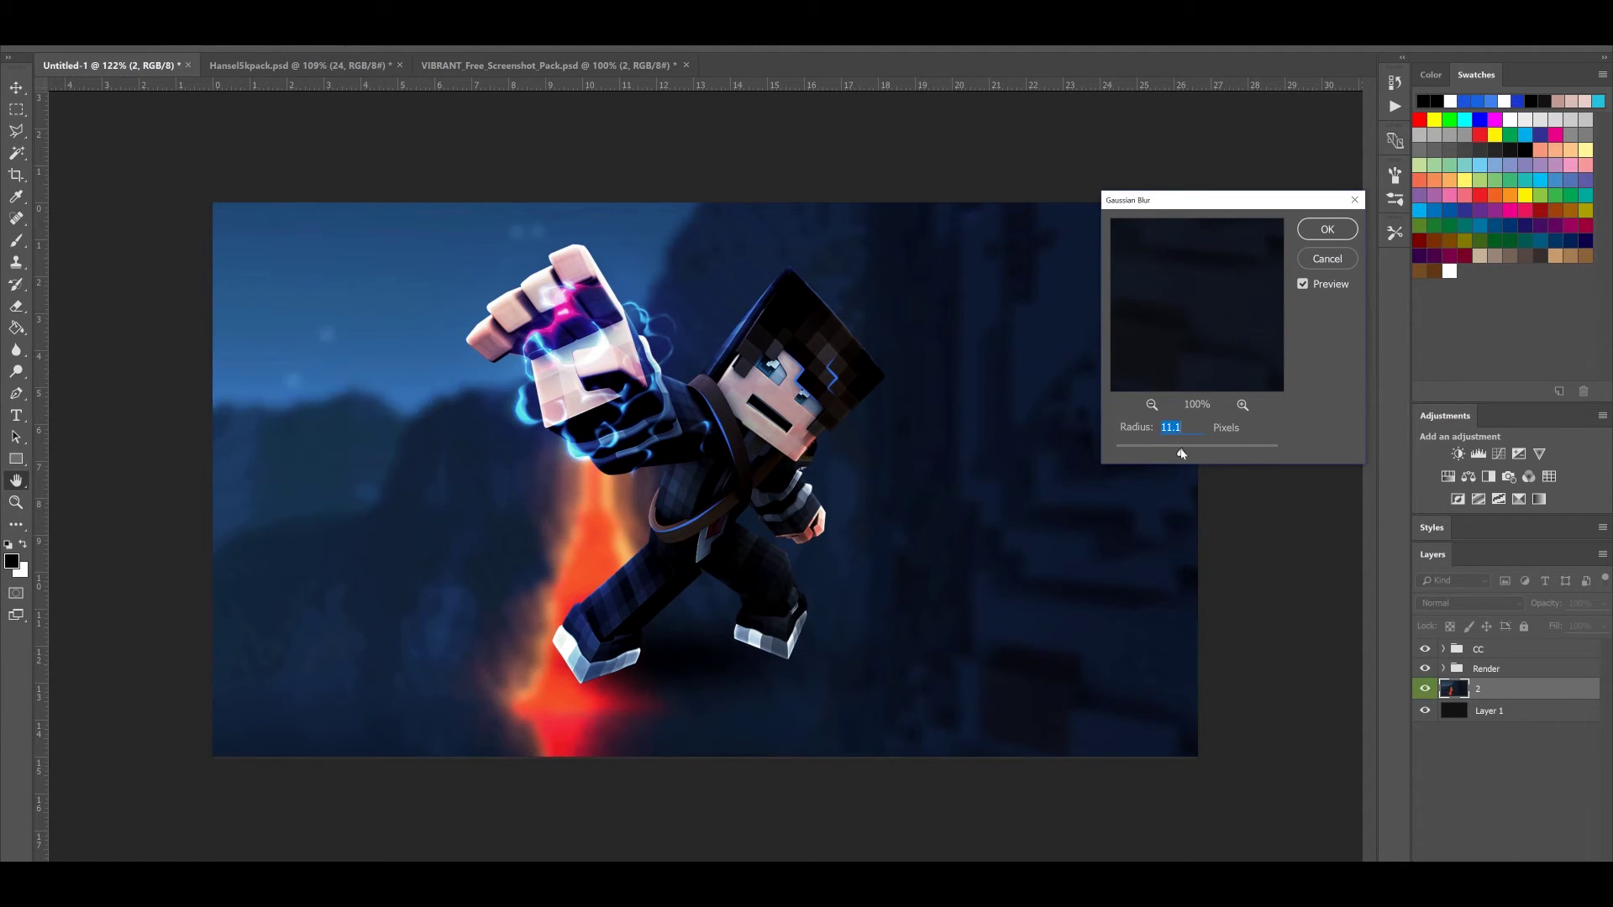
pyautogui.moveTo(1183, 454); pyautogui.dragTo(1179, 454)
pyautogui.click(1321, 236)
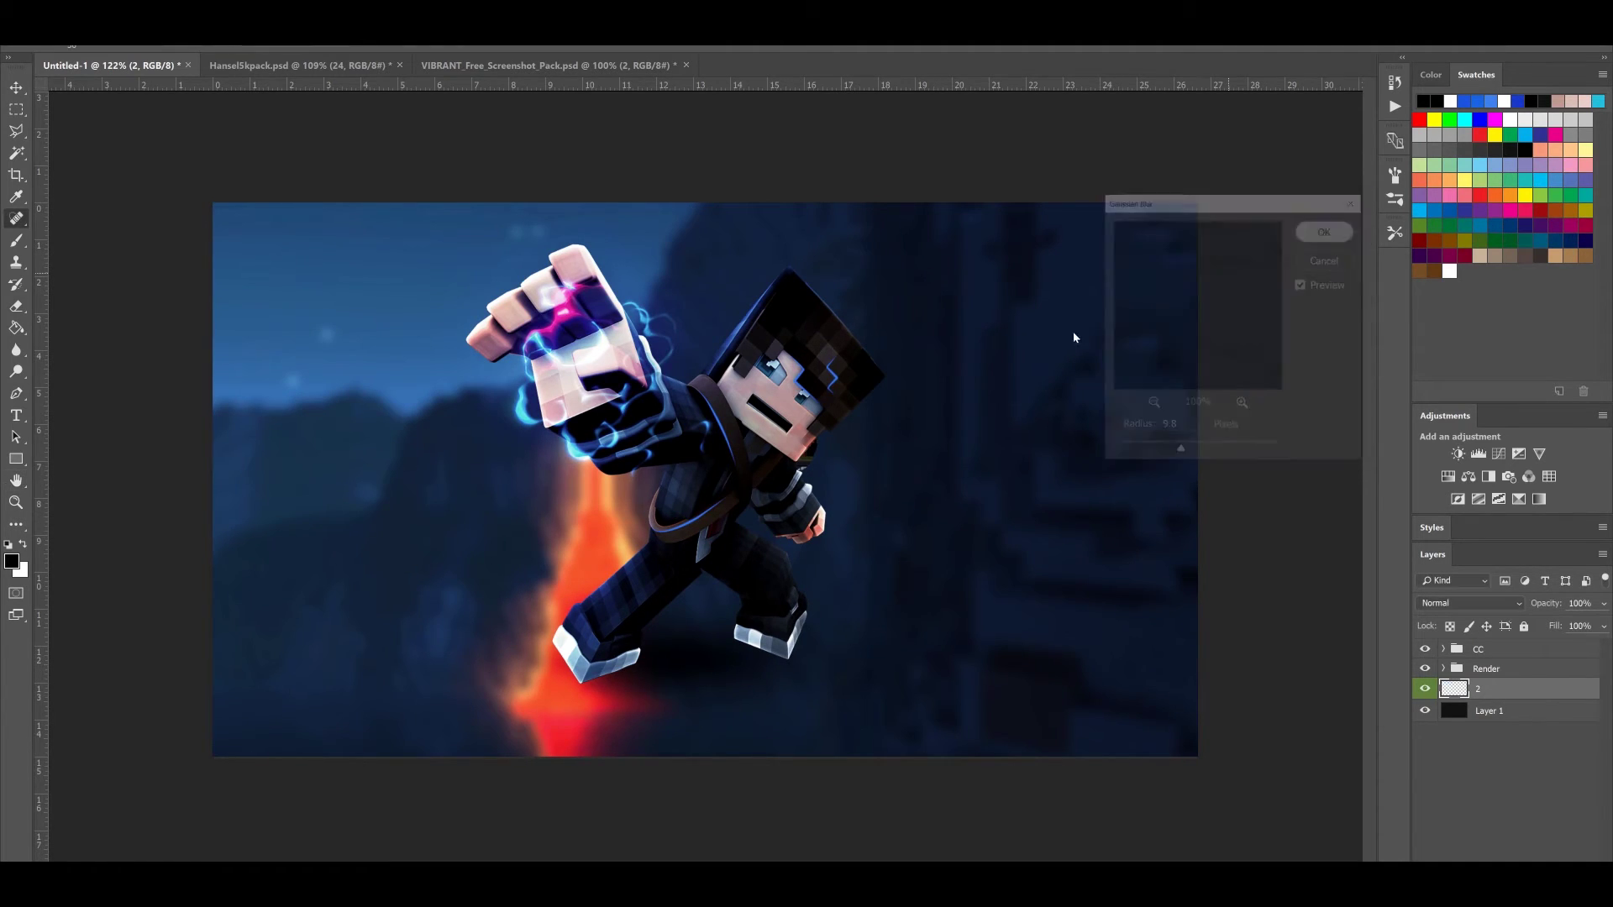
pyautogui.scroll(-8, 805, 396)
pyautogui.scroll(6, 802, 417)
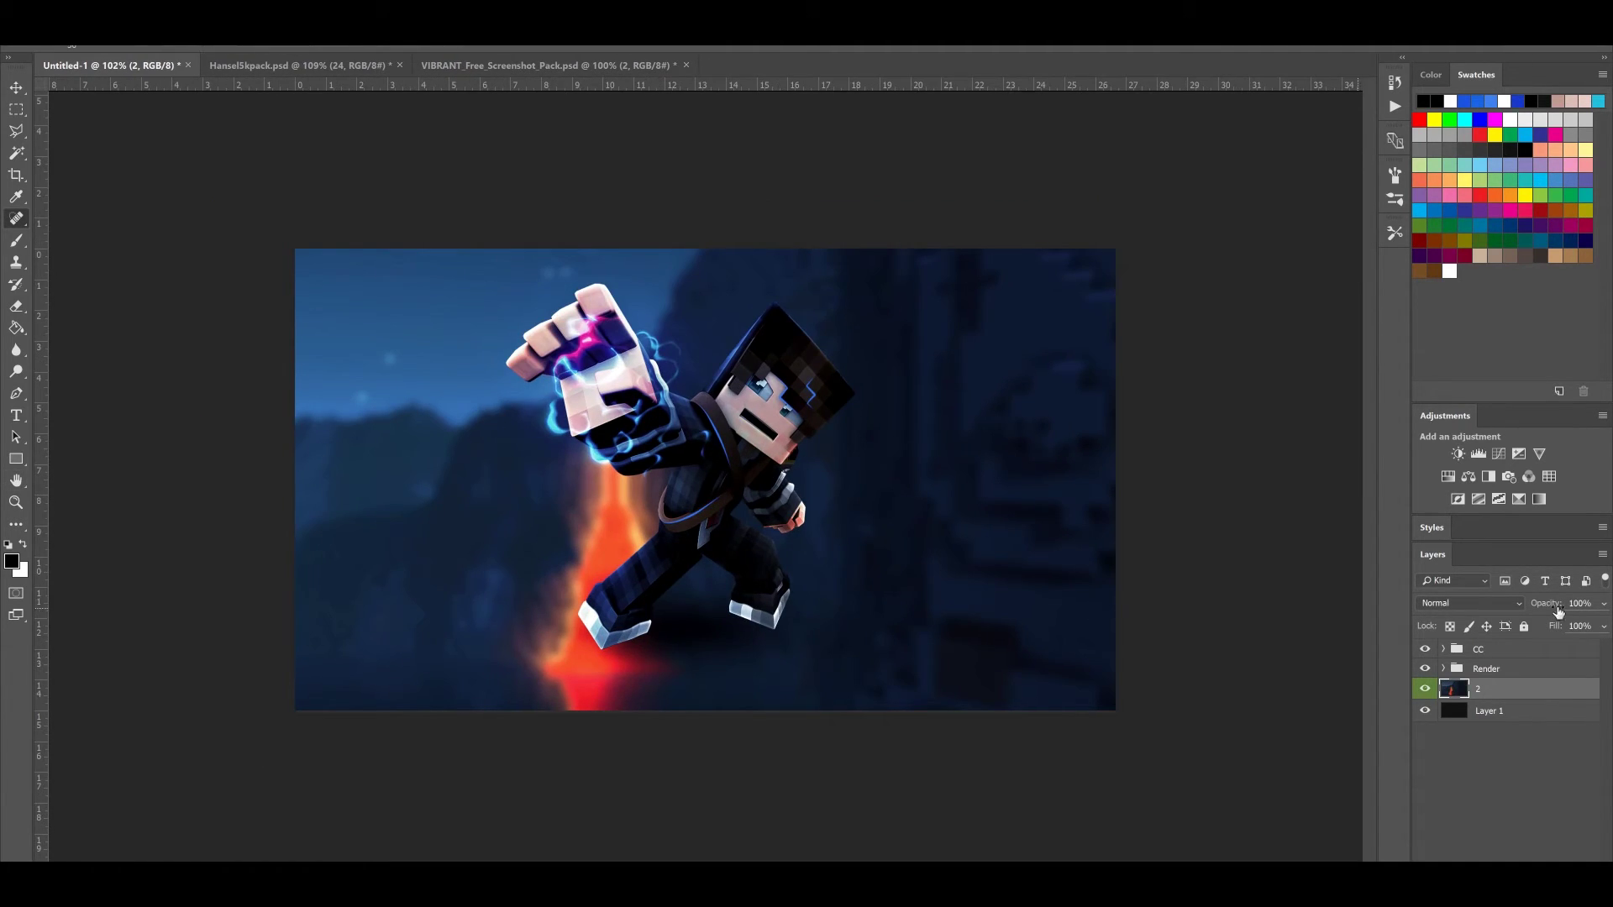
# Move the blurred lava background left and stretch its sides so it still covers the whole canvas
pyautogui.hotkey('ctrl', 't')
pyautogui.moveTo(969, 522)
pyautogui.mouseDown()
pyautogui.moveTo(903, 526)
pyautogui.moveTo(941, 524)
pyautogui.mouseUp()
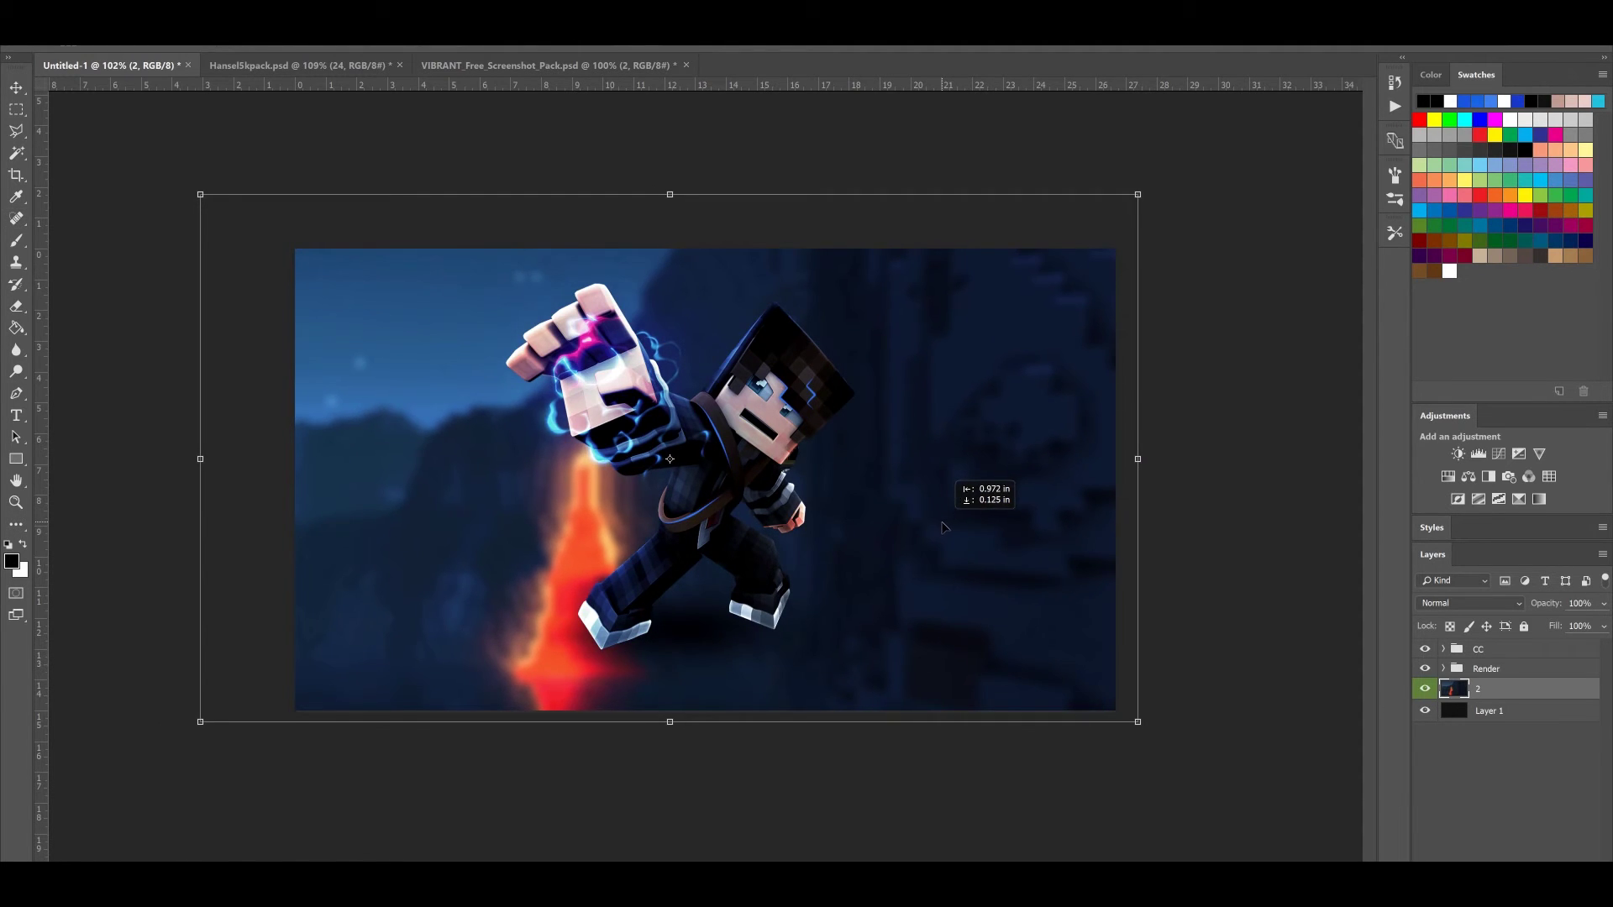
pyautogui.rightClick(941, 523)
pyautogui.click(968, 612)
pyautogui.moveTo(1135, 504); pyautogui.dragTo(1161, 496)
pyautogui.moveTo(325, 505); pyautogui.dragTo(317, 503)
pyautogui.press('Return')
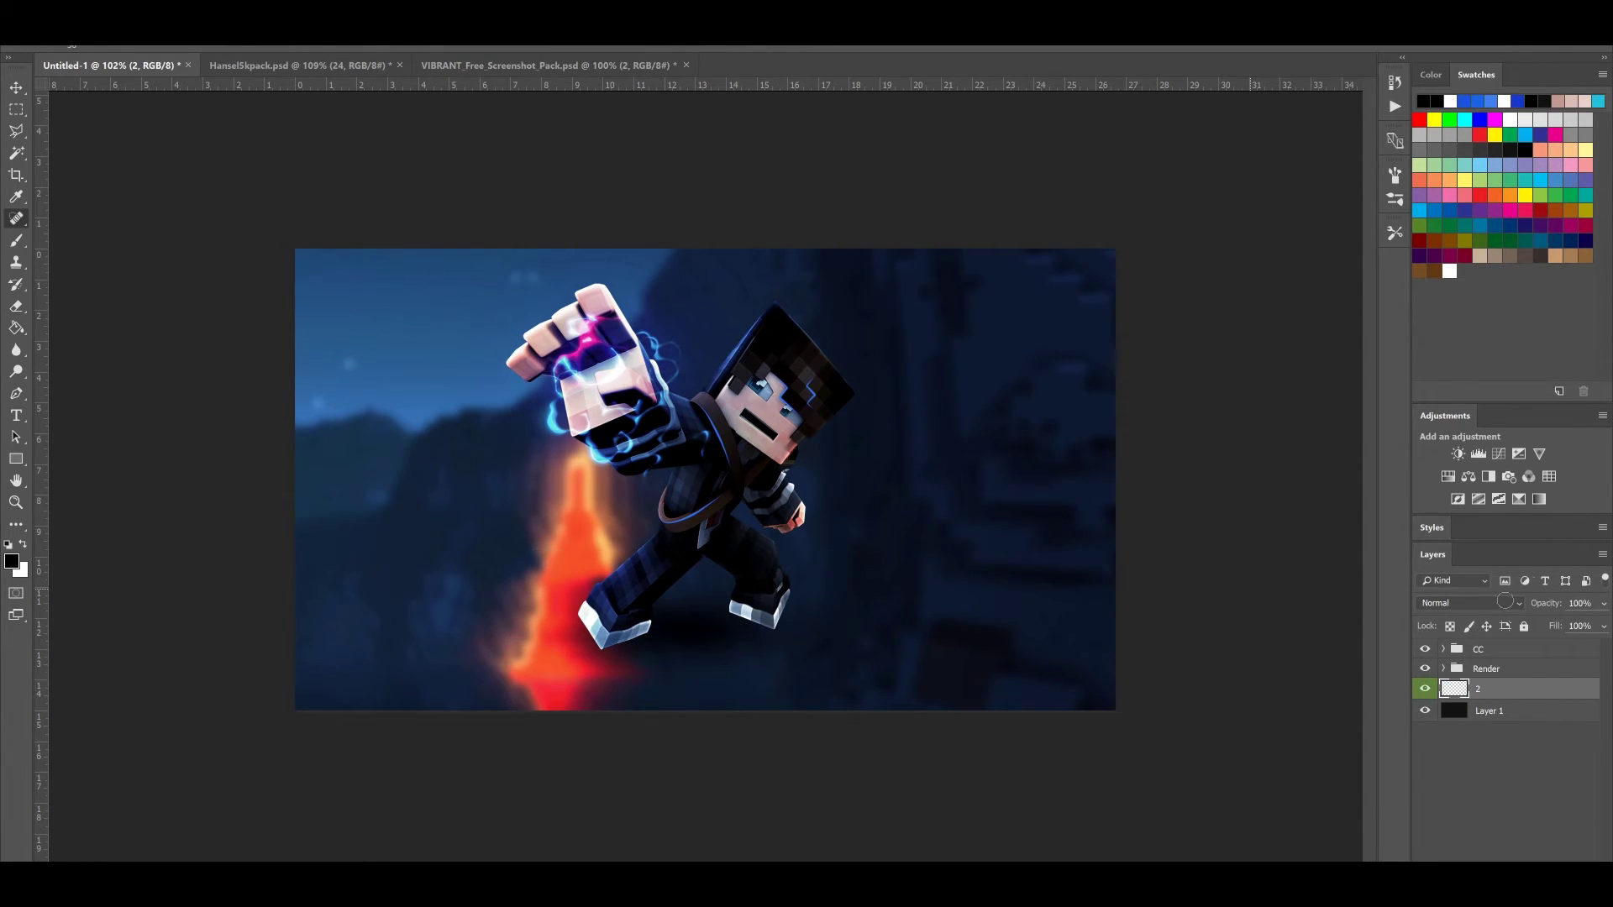
# Transform the Render group, making the character slightly larger and shifting it away from the lava
pyautogui.click(1490, 668)
pyautogui.hotkey('ctrl', 't')
pyautogui.moveTo(819, 533)
pyautogui.mouseDown()
pyautogui.moveTo(872, 546)
pyautogui.moveTo(844, 541)
pyautogui.mouseUp()
pyautogui.moveTo(1082, 244); pyautogui.dragTo(1118, 221)
pyautogui.moveTo(991, 349); pyautogui.dragTo(974, 357)
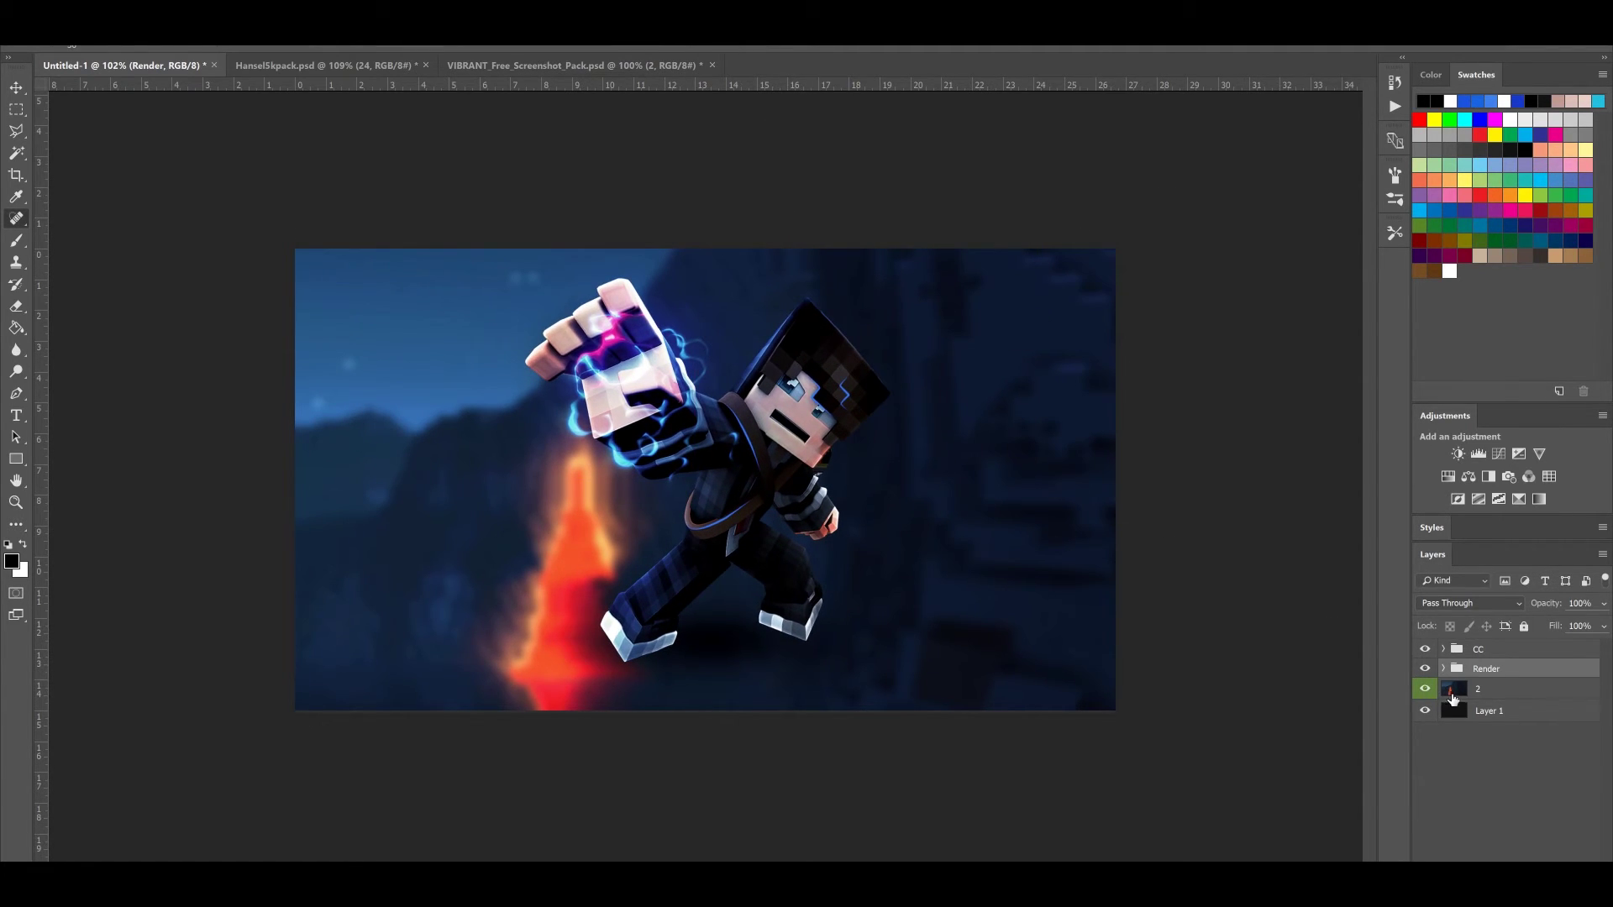
# Reduce the opacity of the shadow on Layer 2 inside the Render group and collapse the group
pyautogui.click(1443, 668)
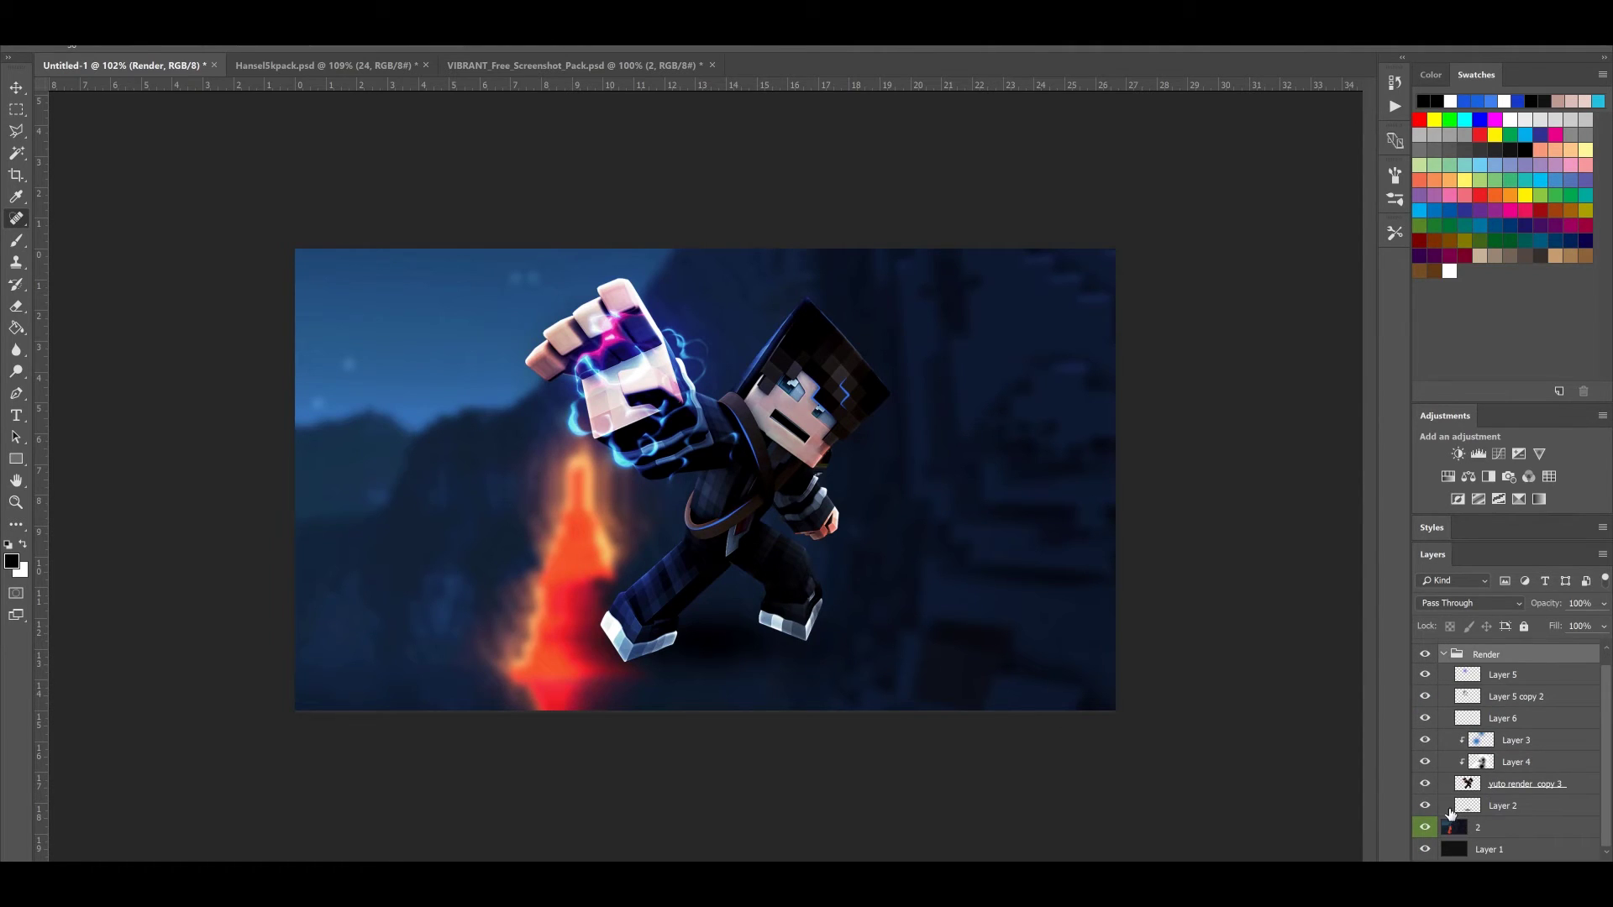
pyautogui.click(1424, 805)
pyautogui.click(1423, 805)
pyautogui.click(1511, 804)
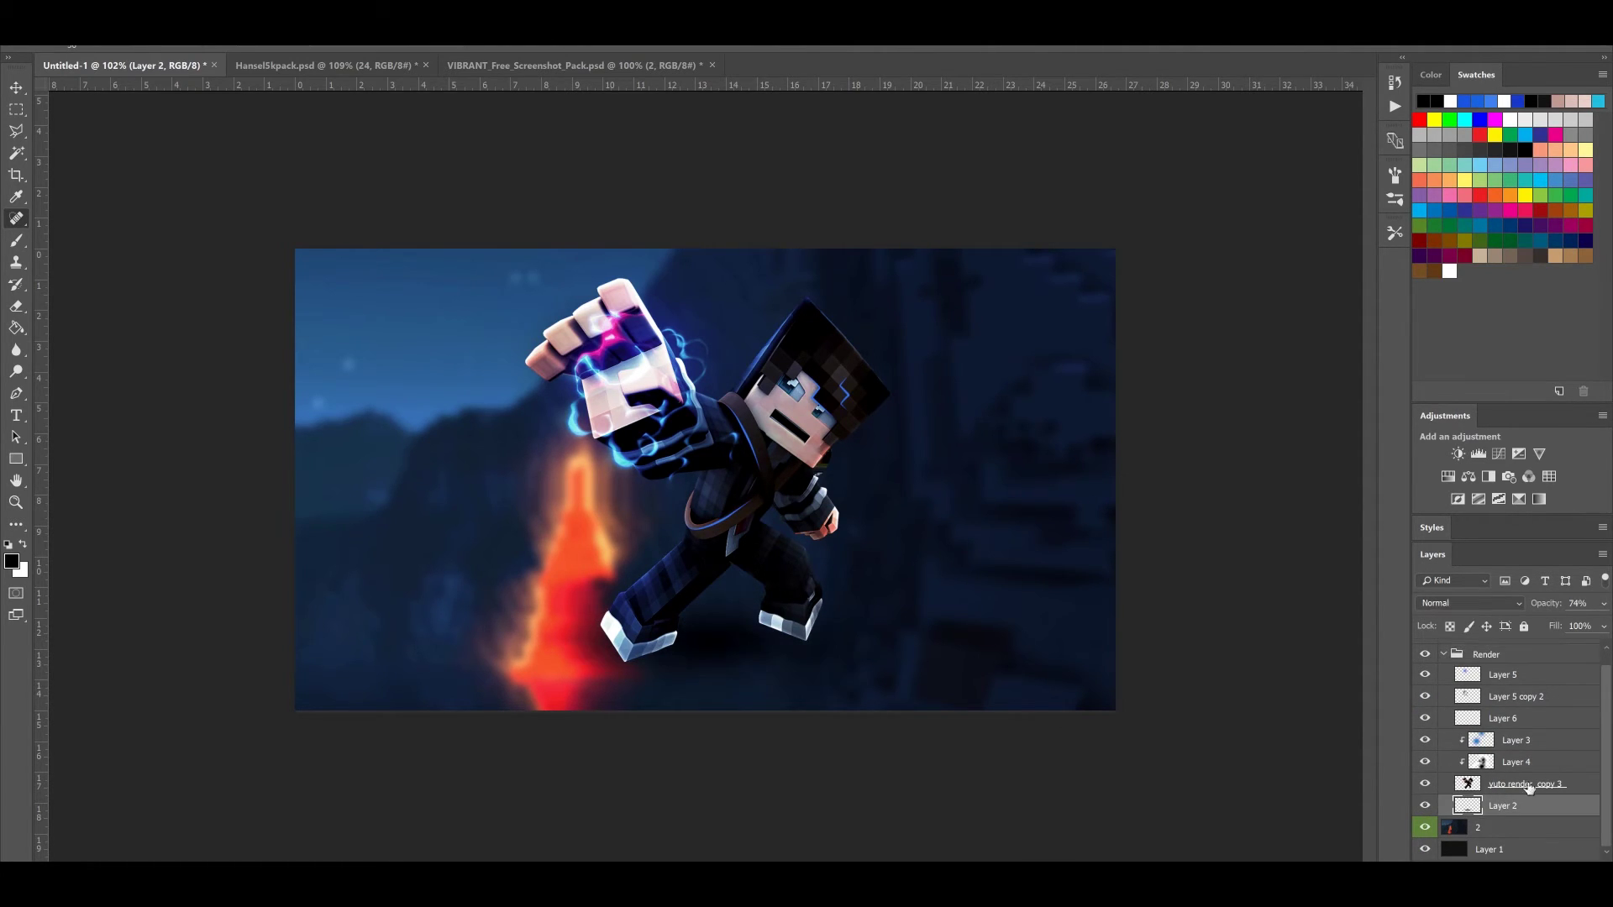
pyautogui.click(1603, 604)
pyautogui.click(1450, 654)
pyautogui.click(1445, 654)
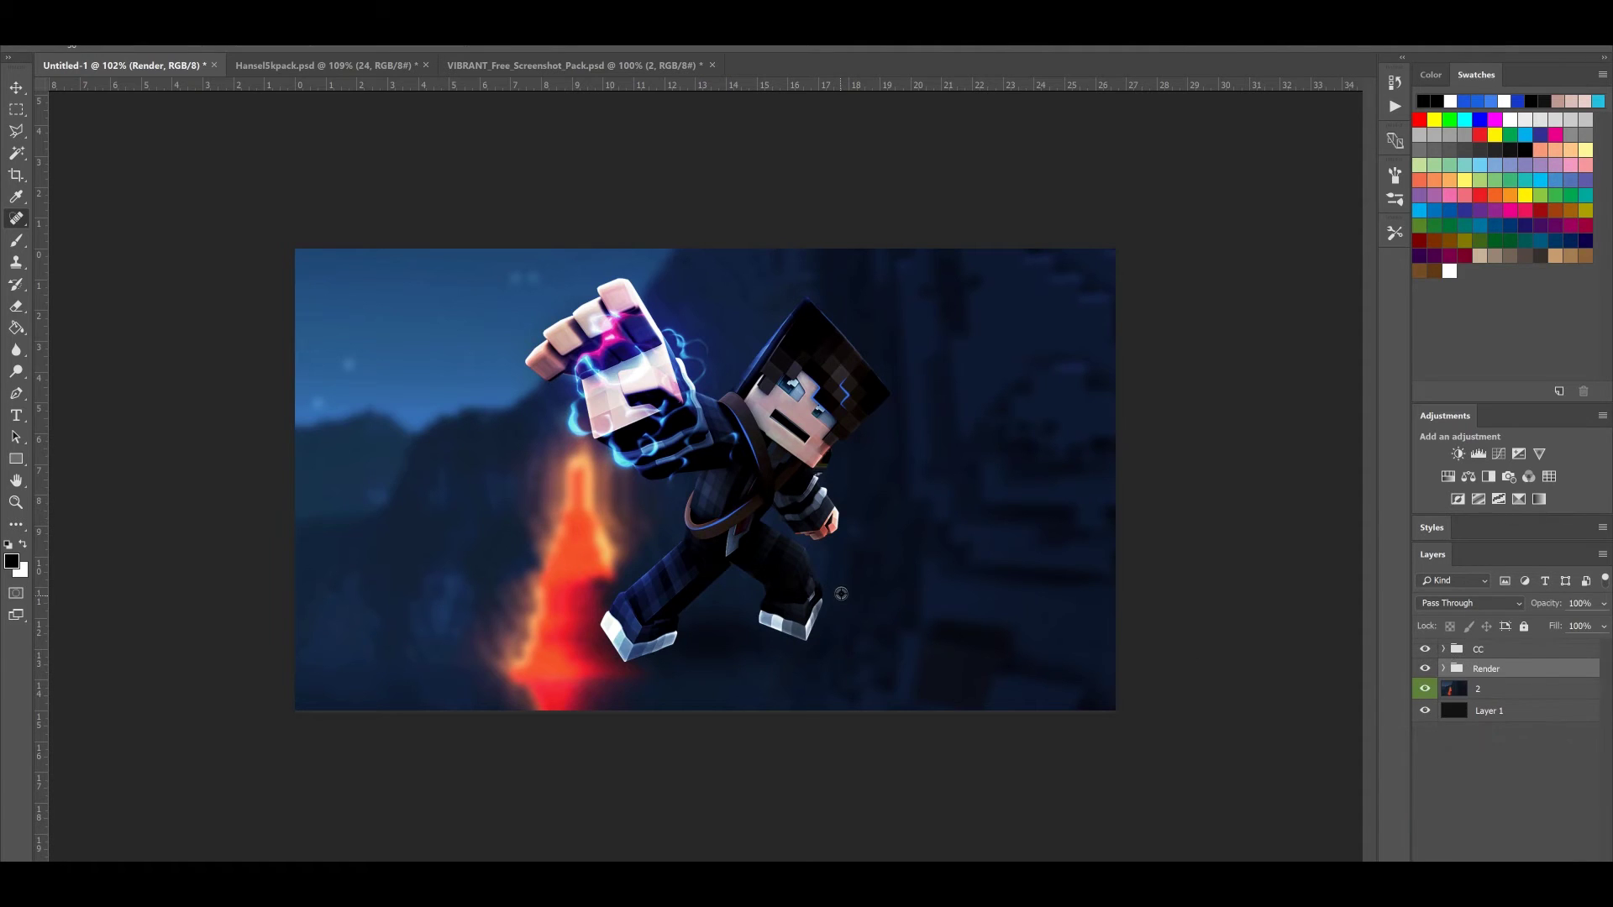
# Open Update_V3_HNZ_Pack_by_Hansel.psd from the Ps packs folder without resolving missing fonts, and hide its read-before-use layer
pyautogui.hotkey('ctrl', '+')
pyautogui.hotkey('ctrl', '-')
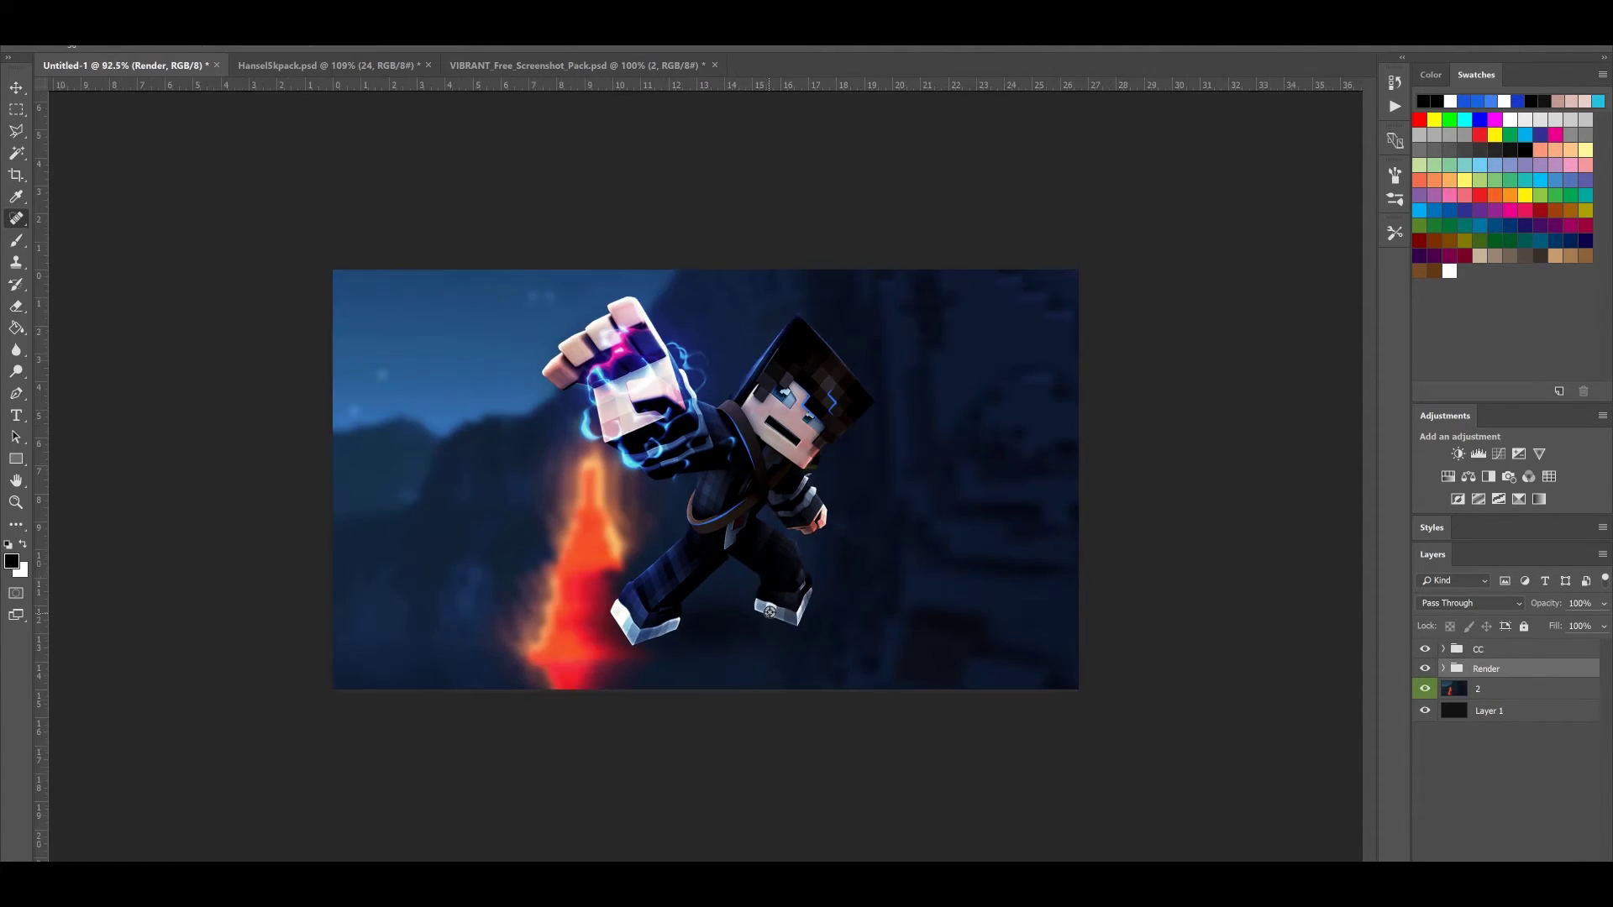
pyautogui.click(42, 12)
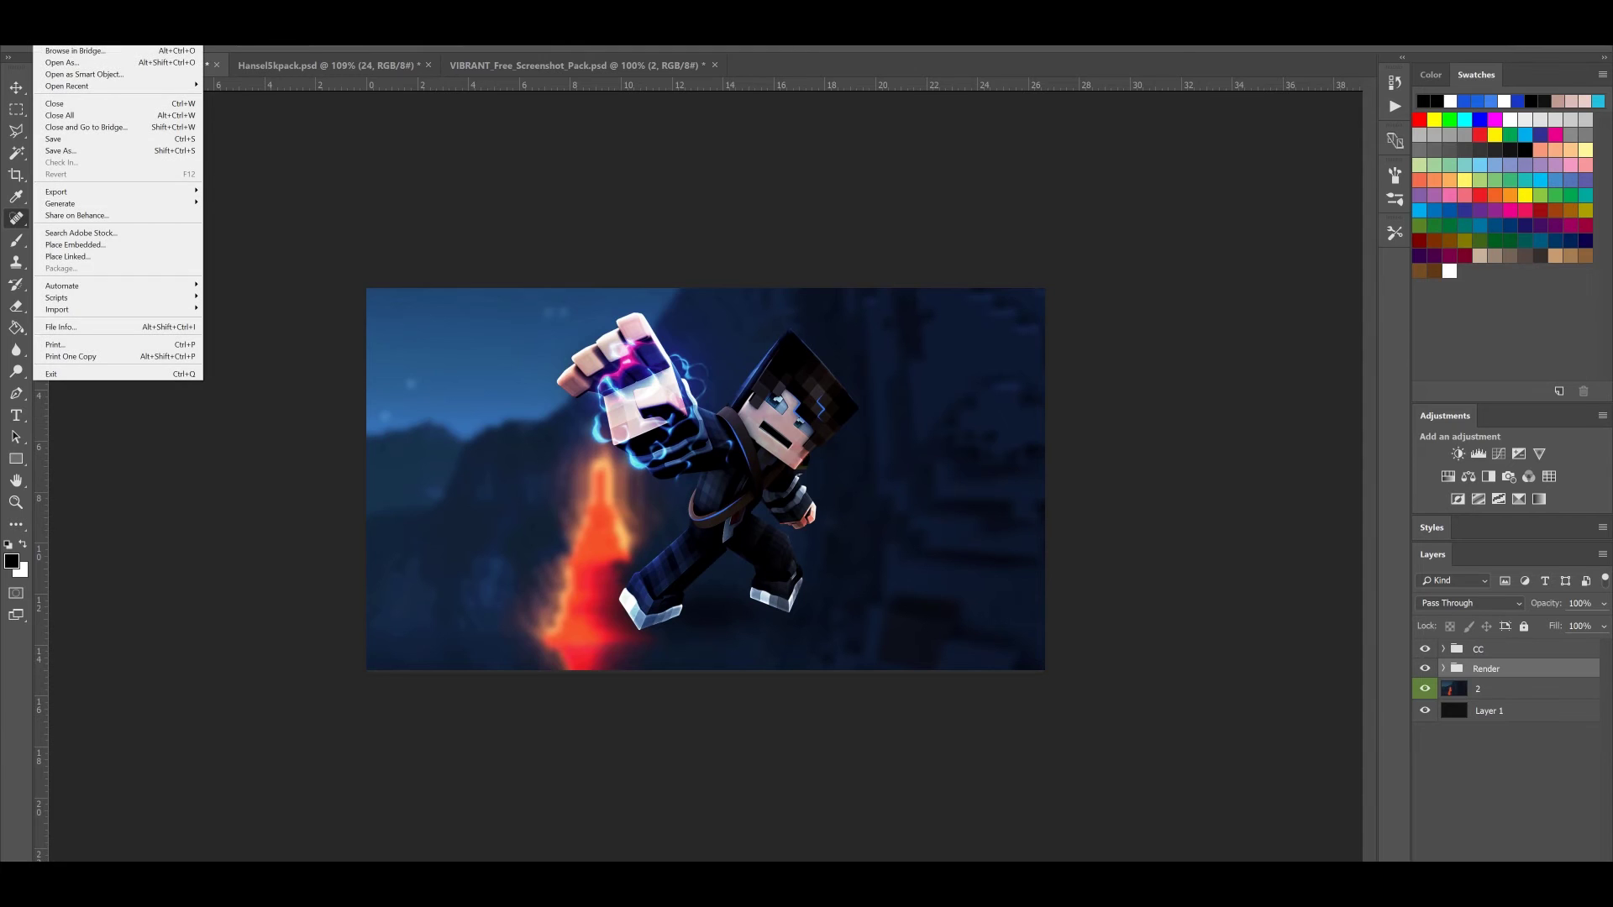
pyautogui.click(52, 39)
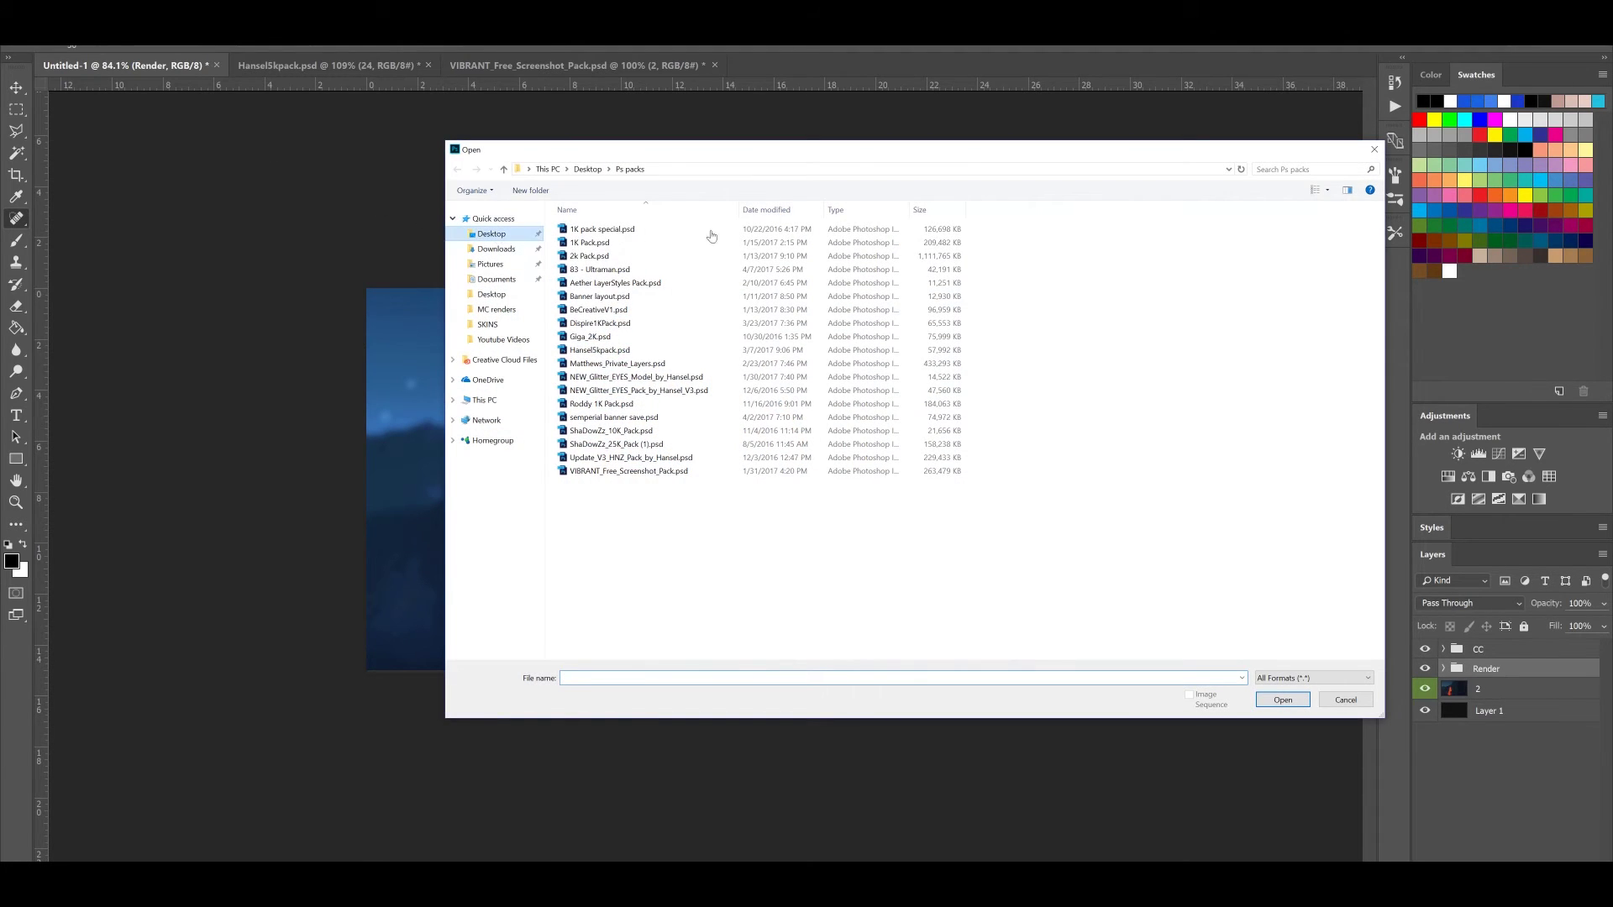
pyautogui.click(1255, 170)
pyautogui.write('hanse')
pyautogui.click(886, 252)
pyautogui.doubleClick(886, 252)
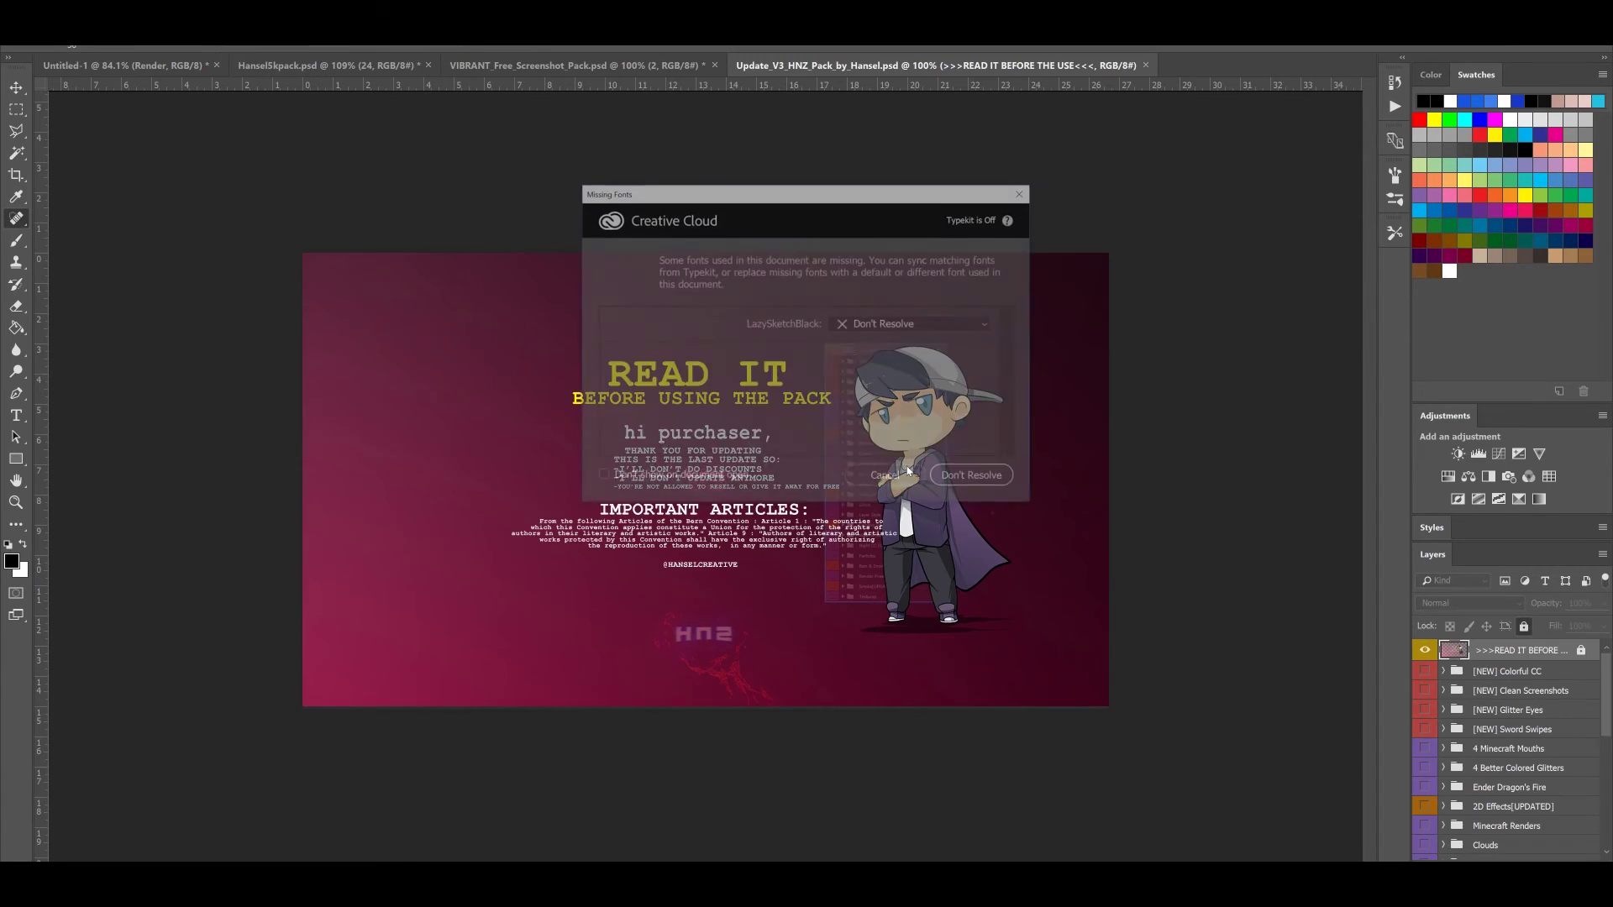
pyautogui.click(887, 478)
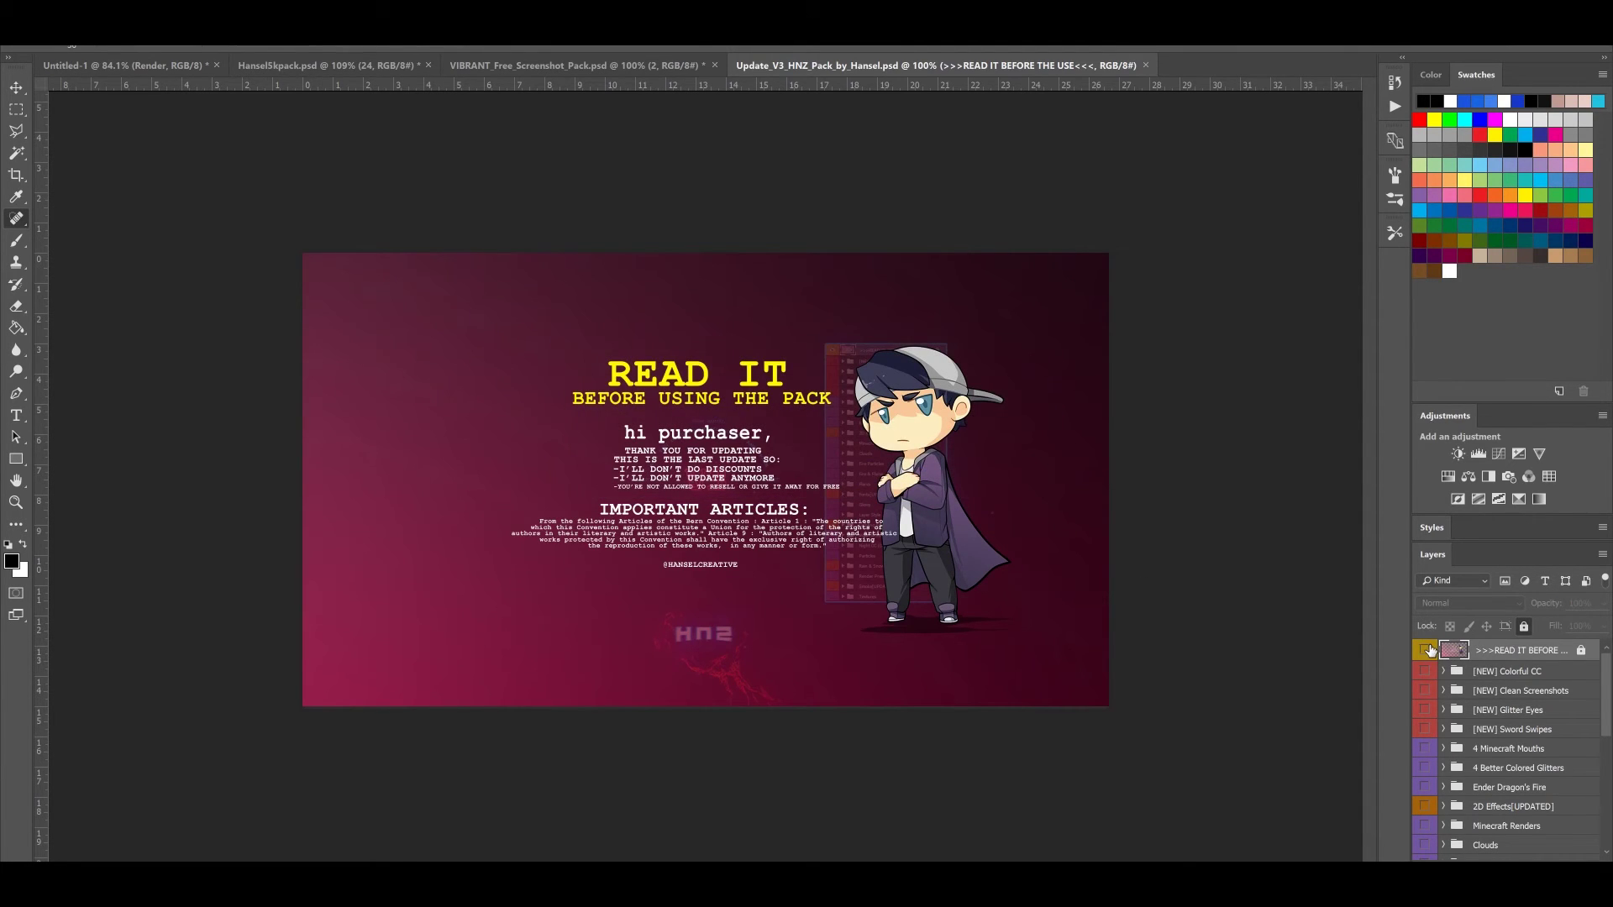
pyautogui.click(1425, 650)
# Return to the Untitled-1 document and enlarge the Render group further, recentring the character on the canvas
pyautogui.click(126, 64)
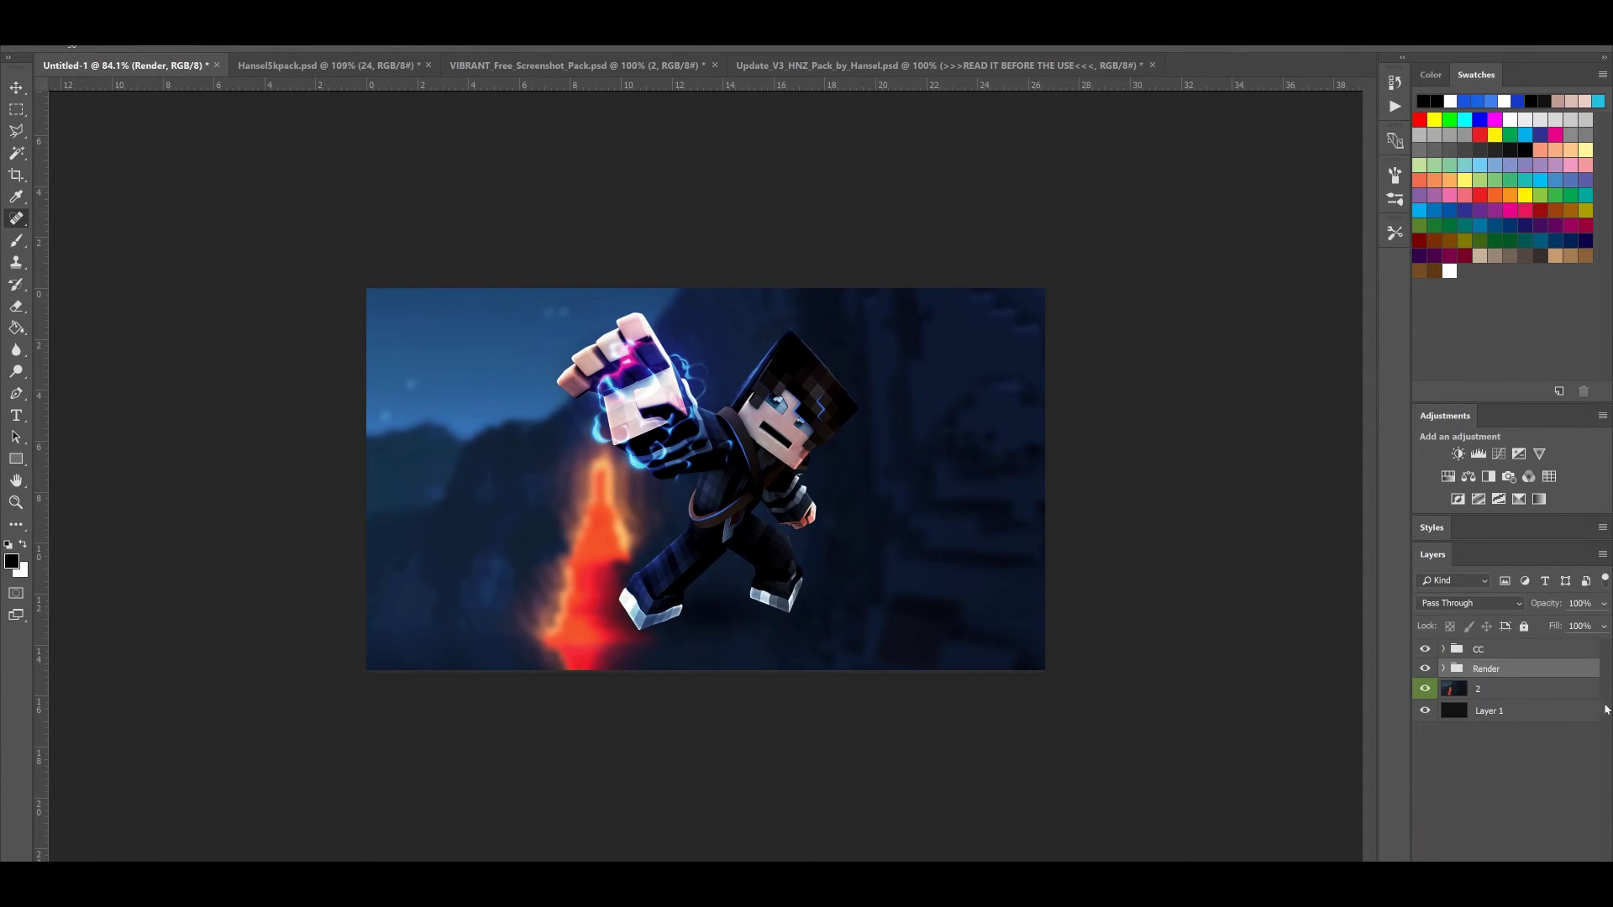
pyautogui.hotkey('ctrl', 't')
pyautogui.moveTo(1014, 277); pyautogui.dragTo(1058, 270)
pyautogui.moveTo(935, 403)
pyautogui.mouseDown()
pyautogui.moveTo(874, 420)
pyautogui.moveTo(901, 412)
pyautogui.mouseUp()
pyautogui.press('Return')
pyautogui.scroll(3, 748, 329)
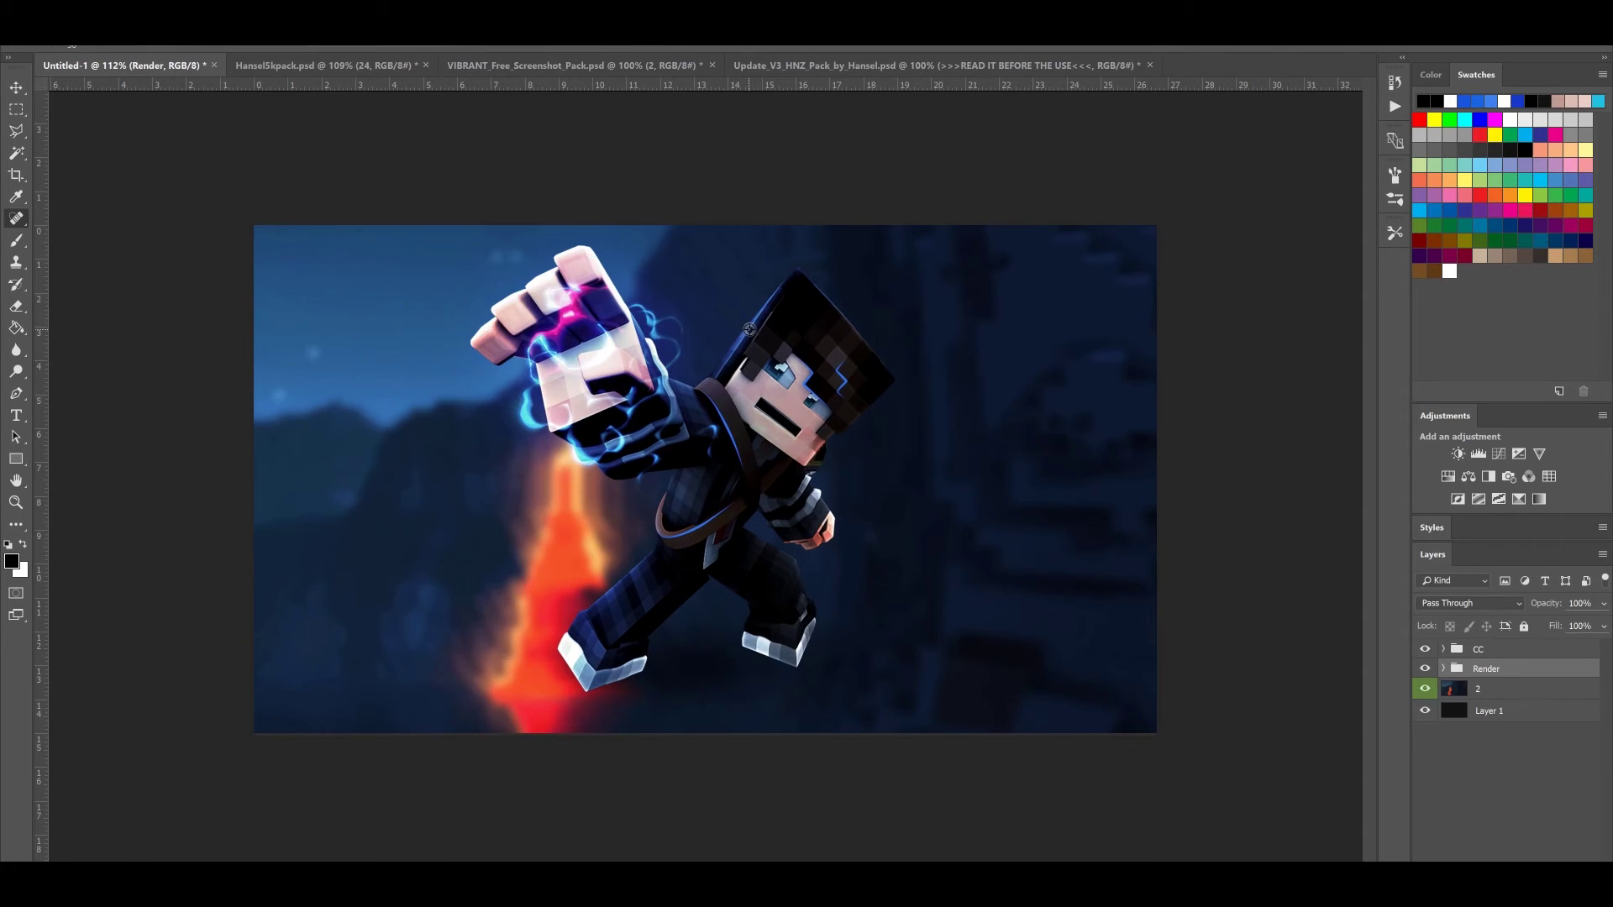
# Switch to the HNZ pack and look through its Minecraft Renders group, closing the group again
pyautogui.click(875, 65)
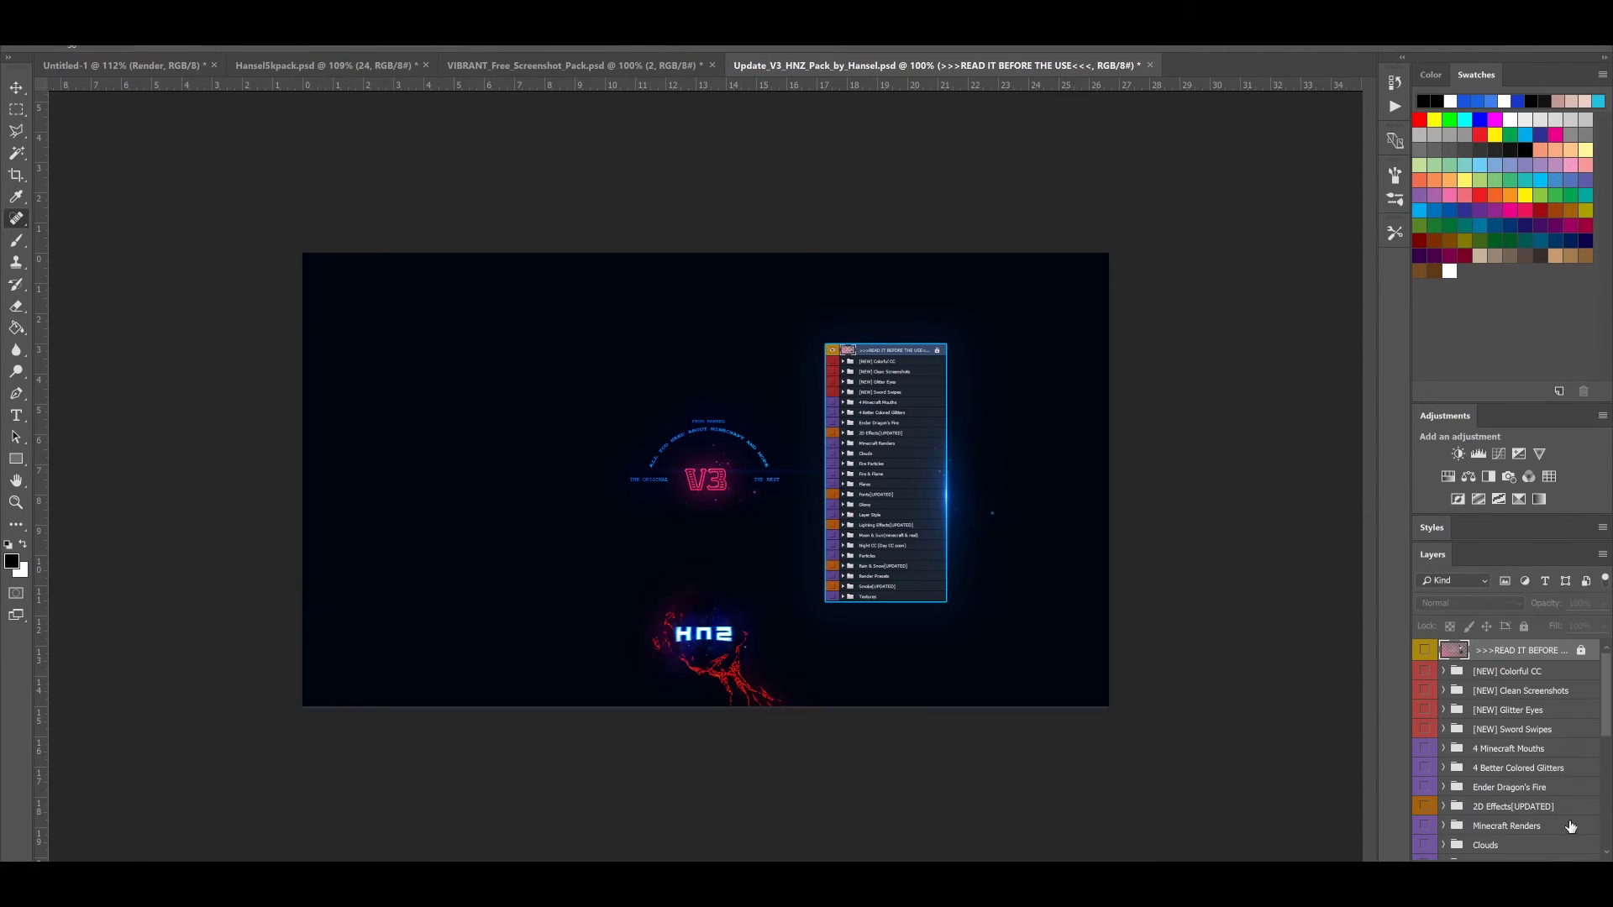
pyautogui.scroll(-1, 1442, 773)
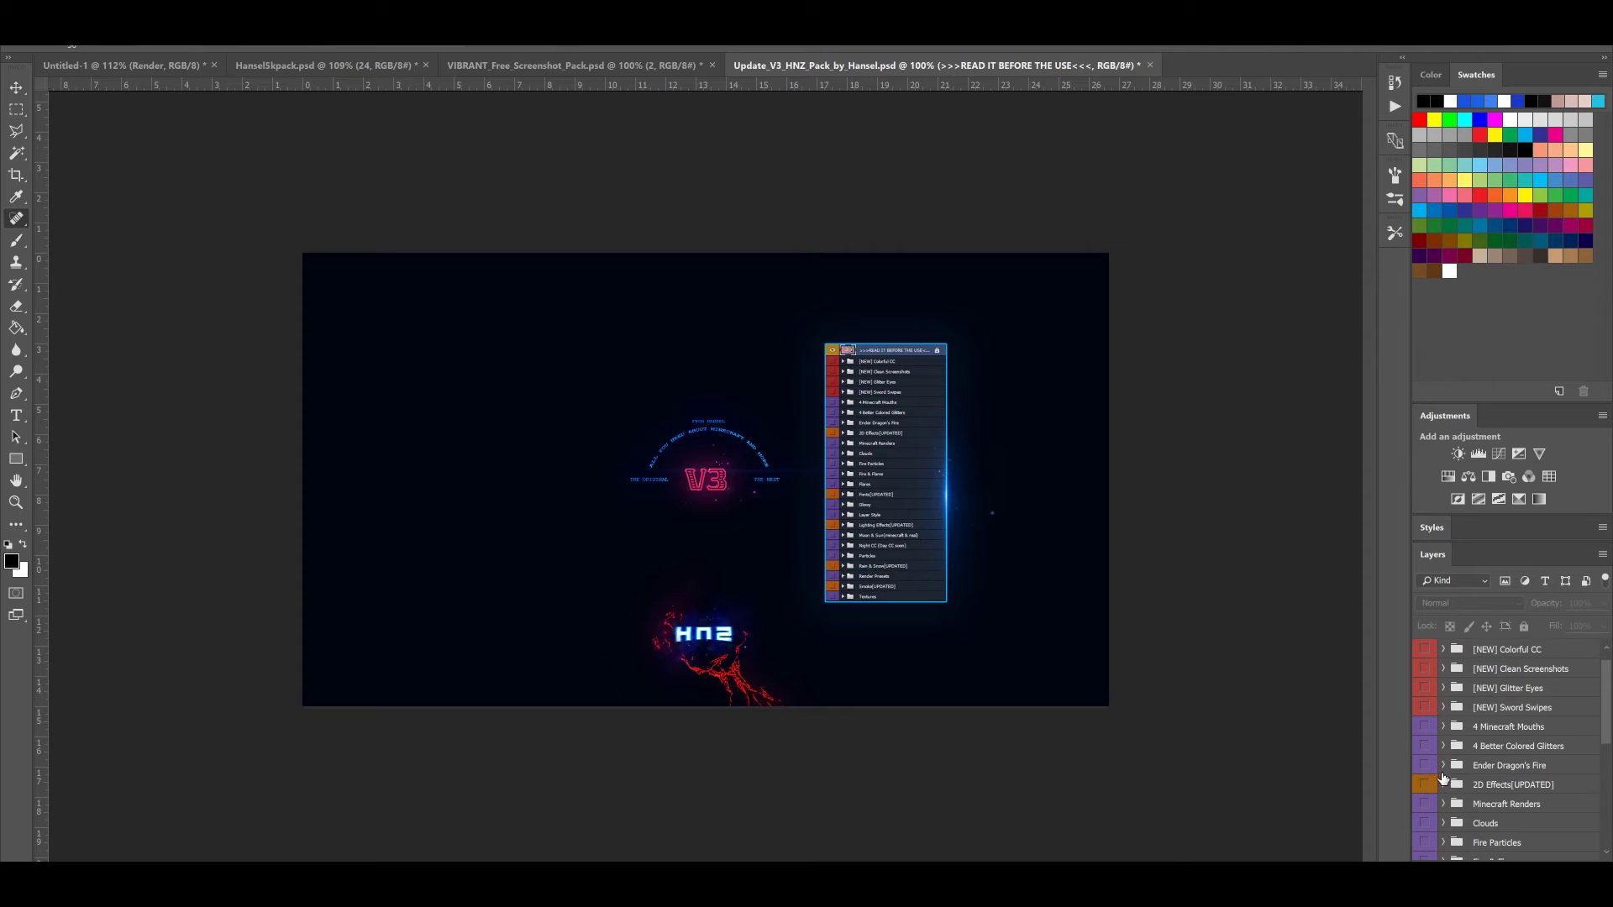
pyautogui.click(1425, 804)
pyautogui.click(1443, 804)
pyautogui.scroll(-3, 1451, 756)
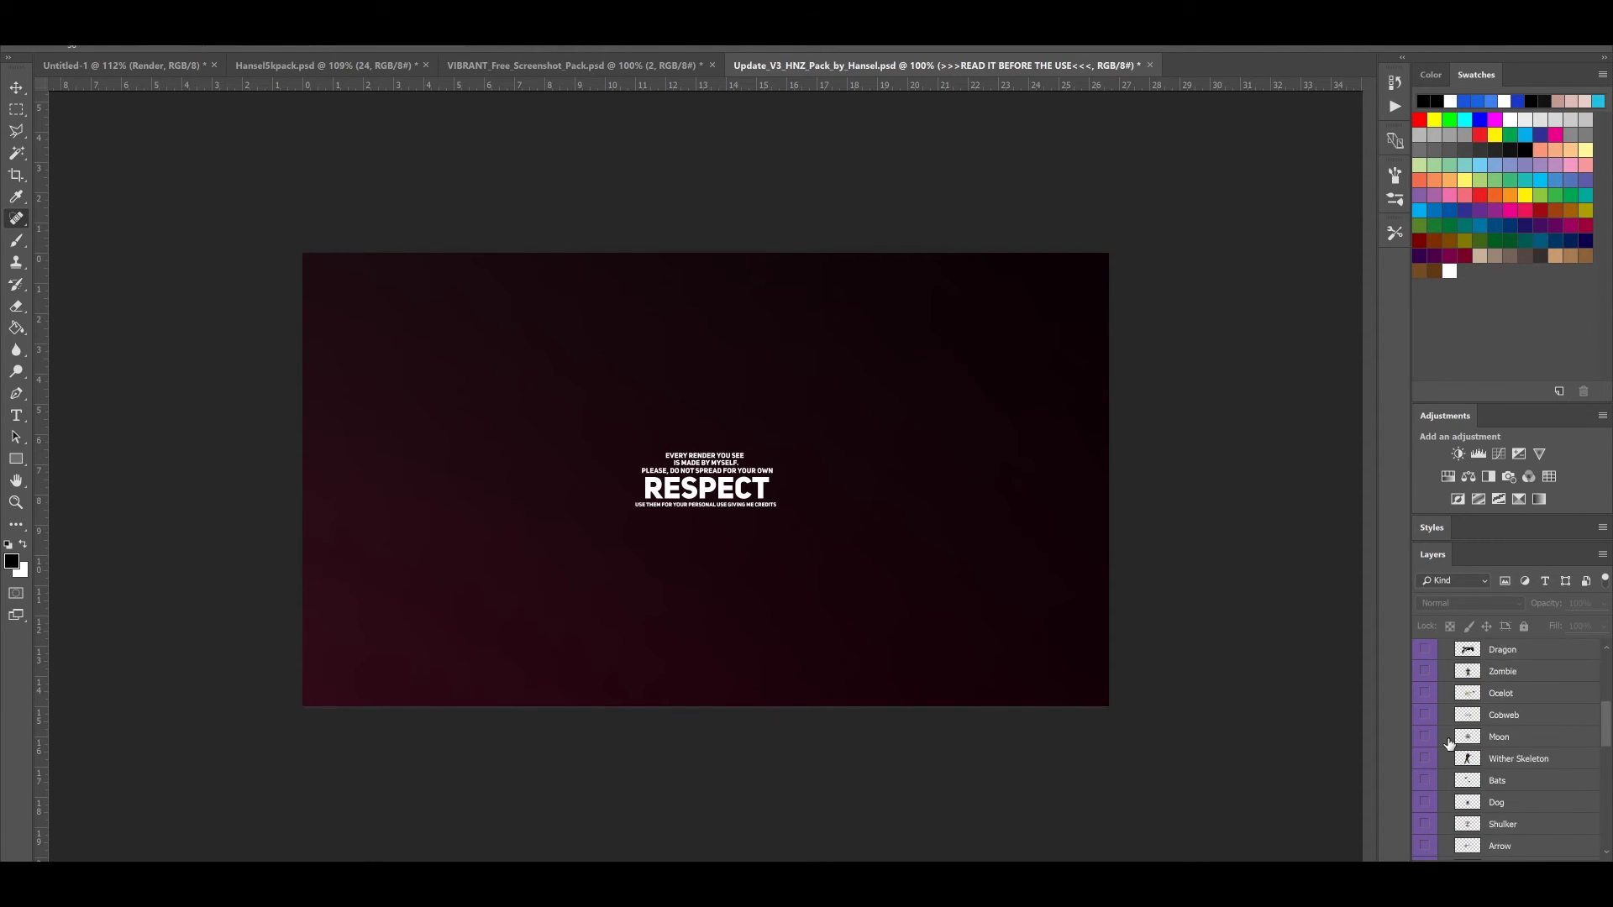
pyautogui.click(1444, 717)
pyautogui.click(1425, 716)
# Show and expand the 2D Effects[UPDATED] group, preview effect 5 and make lightning effect 6 visible
pyautogui.click(1424, 697)
pyautogui.click(1443, 698)
pyautogui.scroll(-2, 1426, 773)
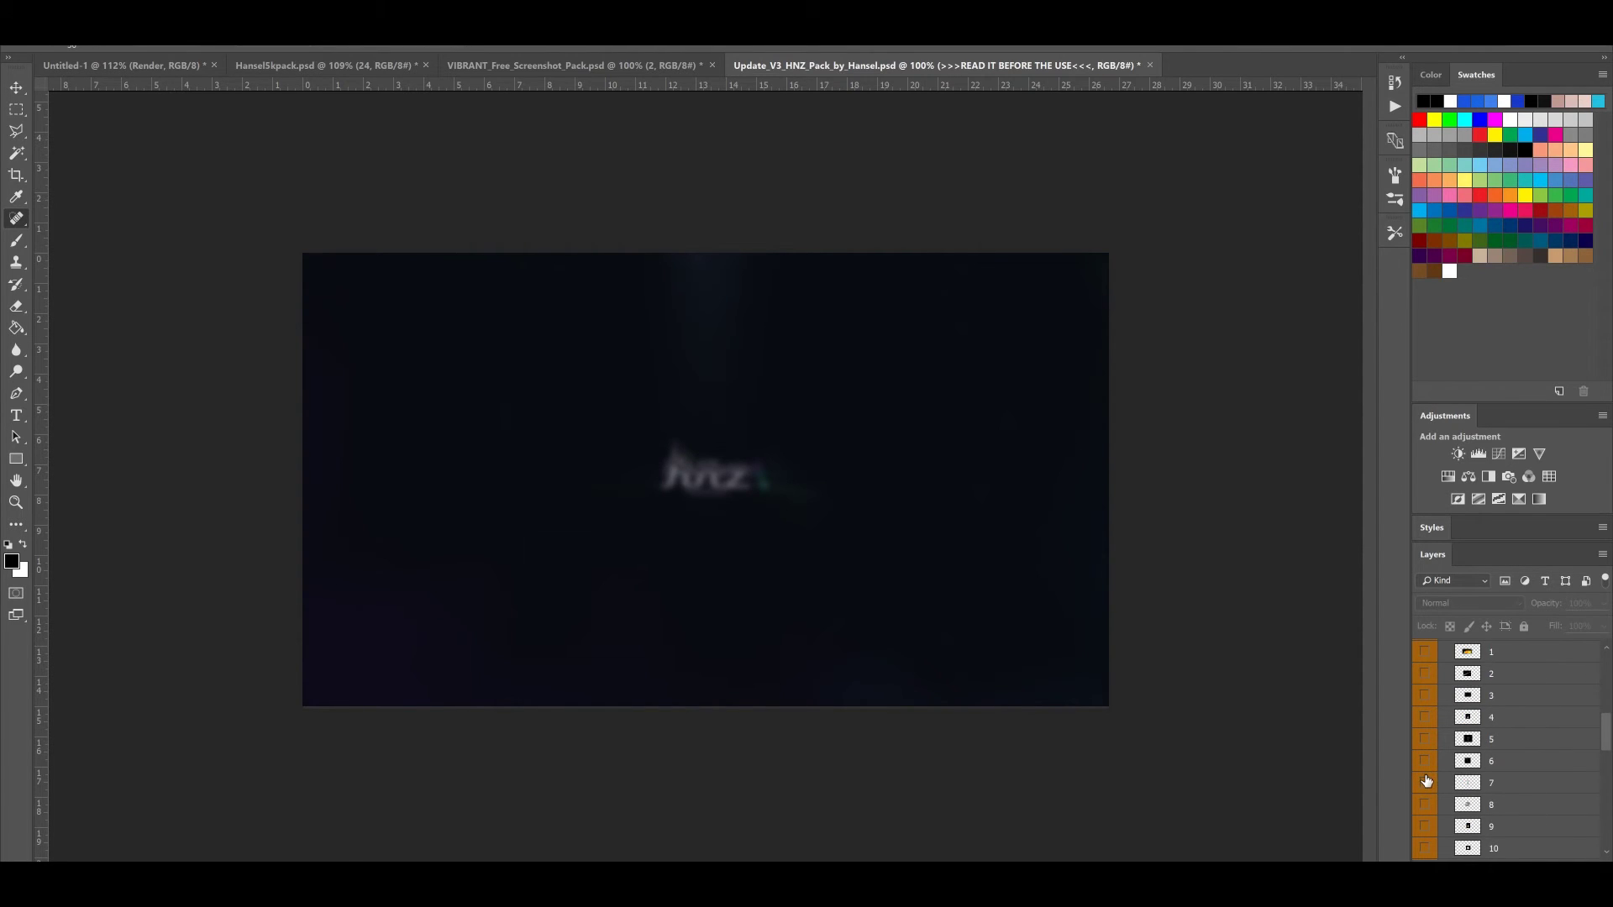
pyautogui.click(1425, 739)
pyautogui.click(1426, 739)
pyautogui.click(1425, 761)
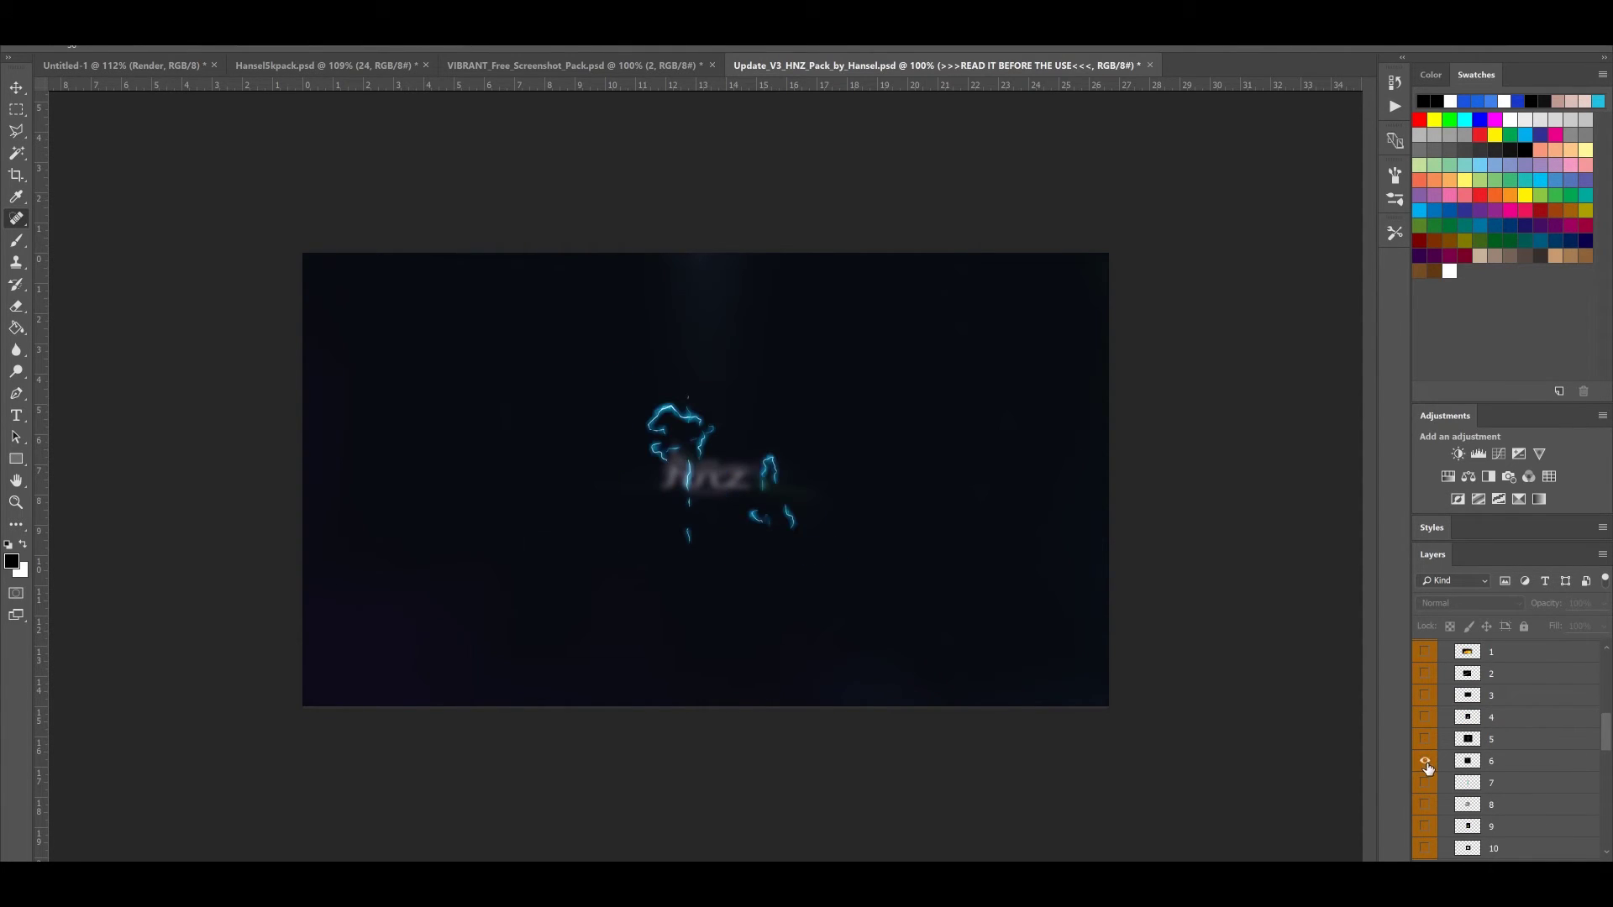
# Duplicate lightning layer 6 from the HNZ pack into the Untitled-1 document
pyautogui.click(1517, 771)
pyautogui.rightClick(1519, 769)
pyautogui.click(1478, 328)
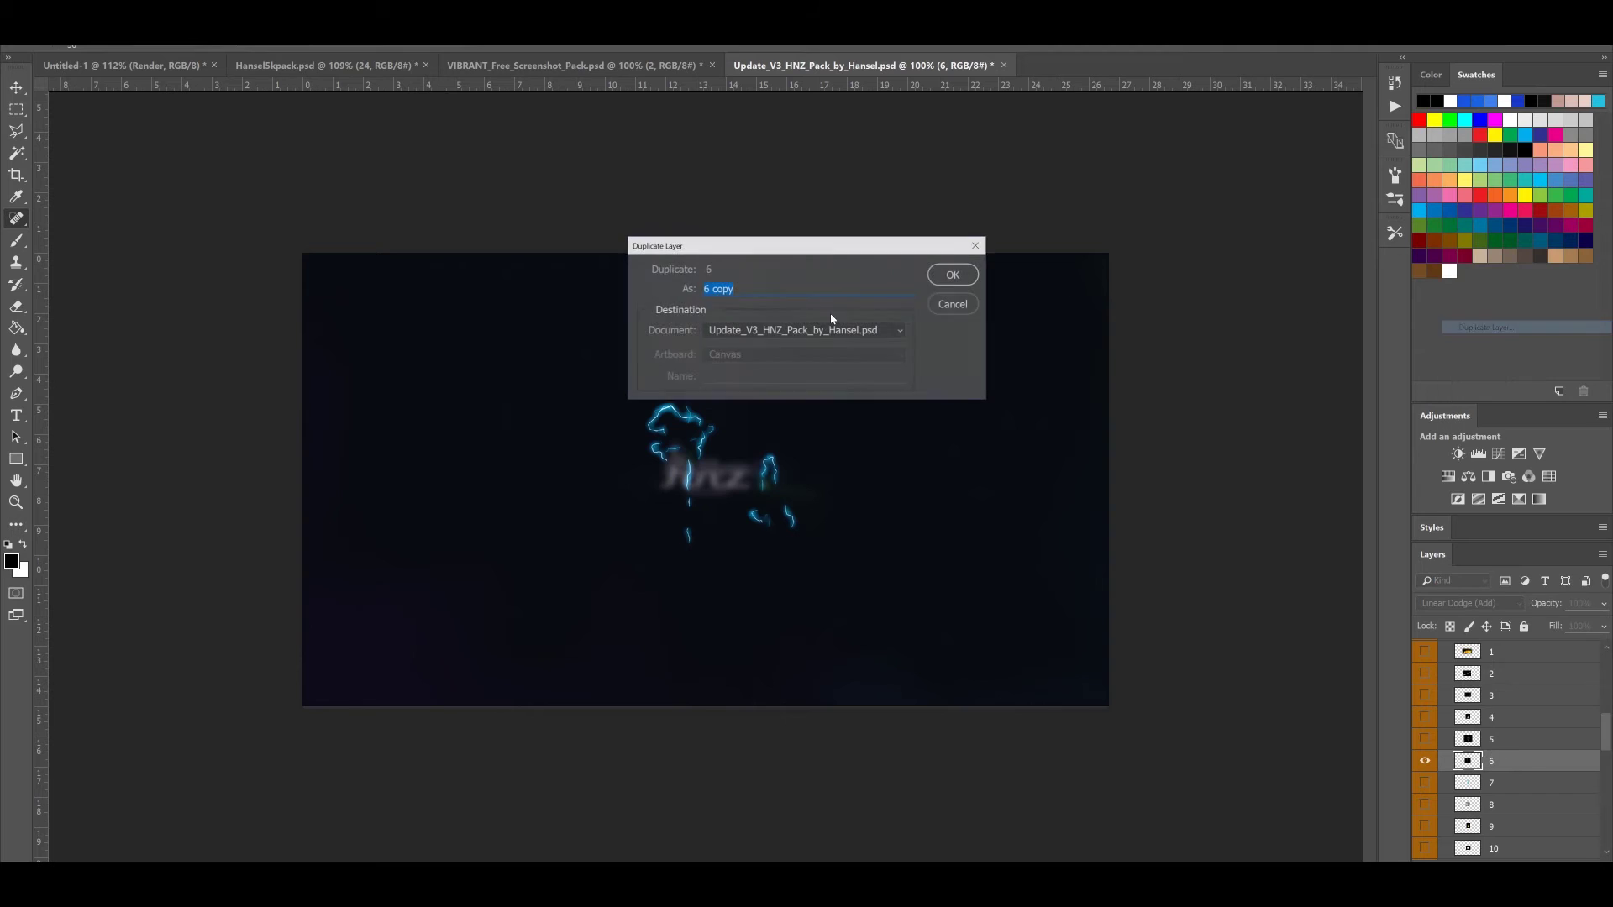
pyautogui.click(763, 336)
pyautogui.click(731, 349)
pyautogui.click(953, 275)
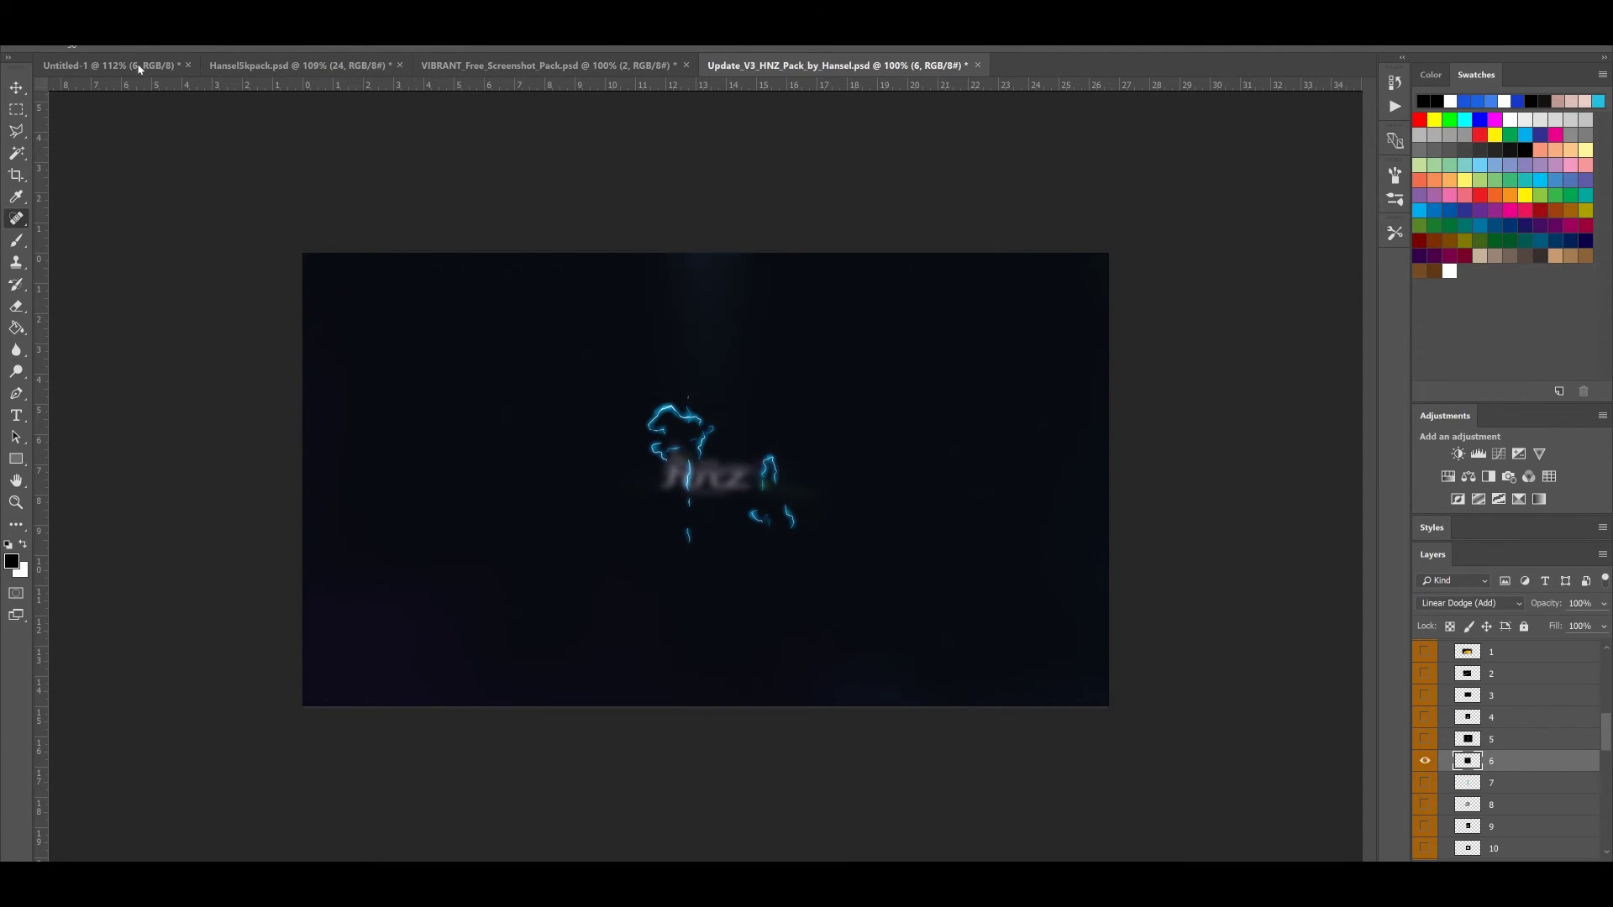
# Rotate and place the lightning over the character's legs and lowered arm in Untitled-1, and set its hue to +17
pyautogui.hotkey('ctrl', 't')
pyautogui.moveTo(760, 488); pyautogui.dragTo(774, 326)
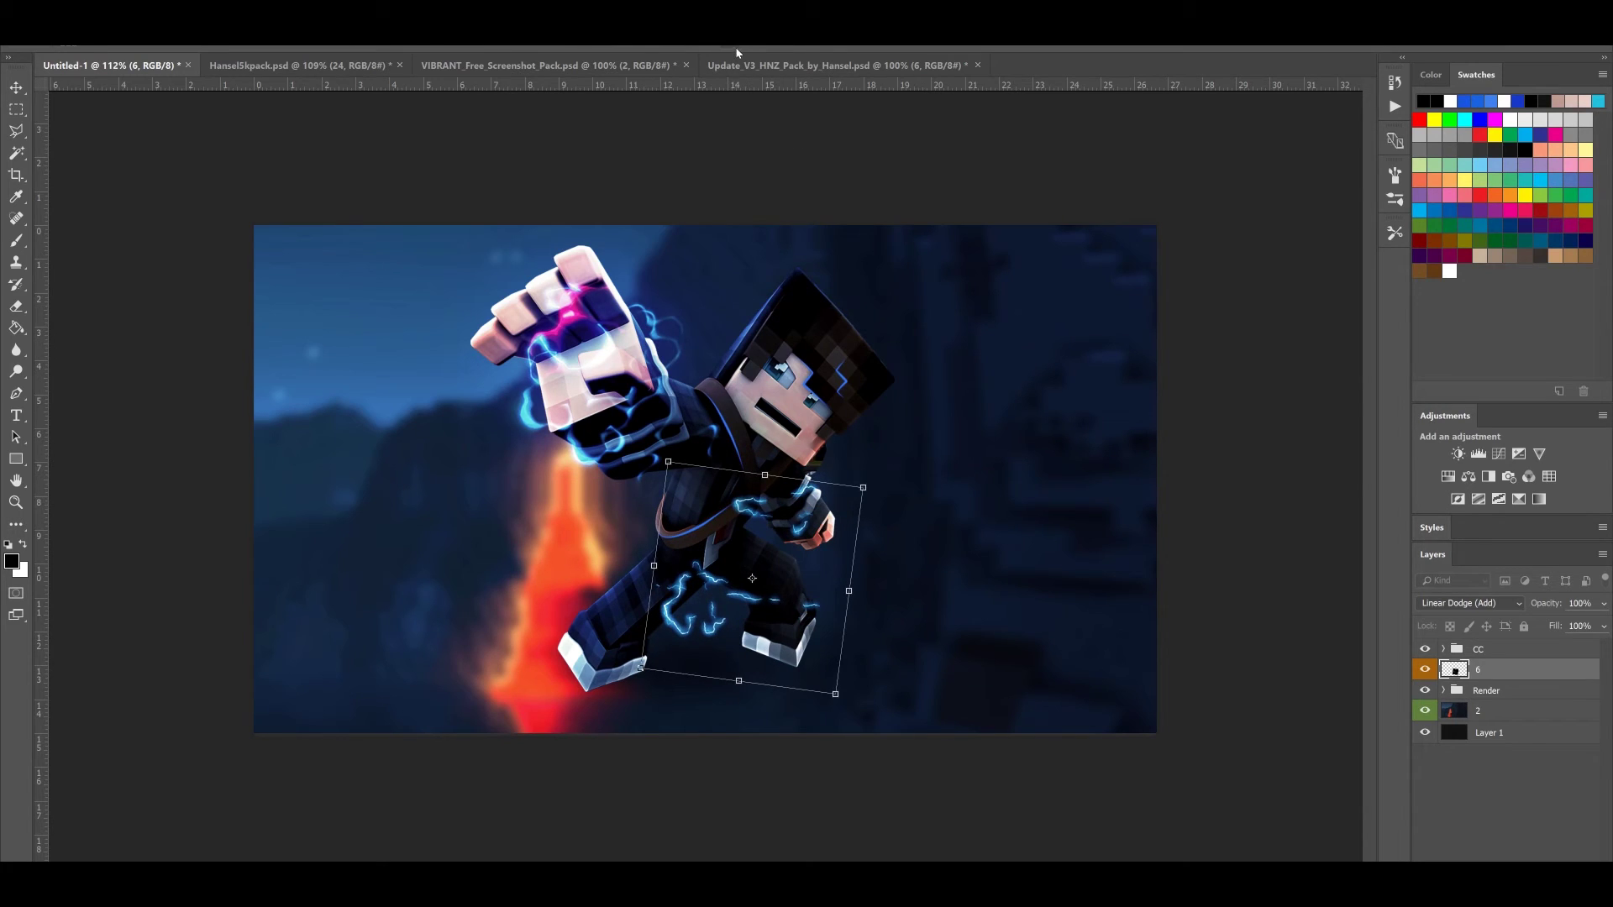
pyautogui.press('Return')
pyautogui.hotkey('ctrl', 'u')
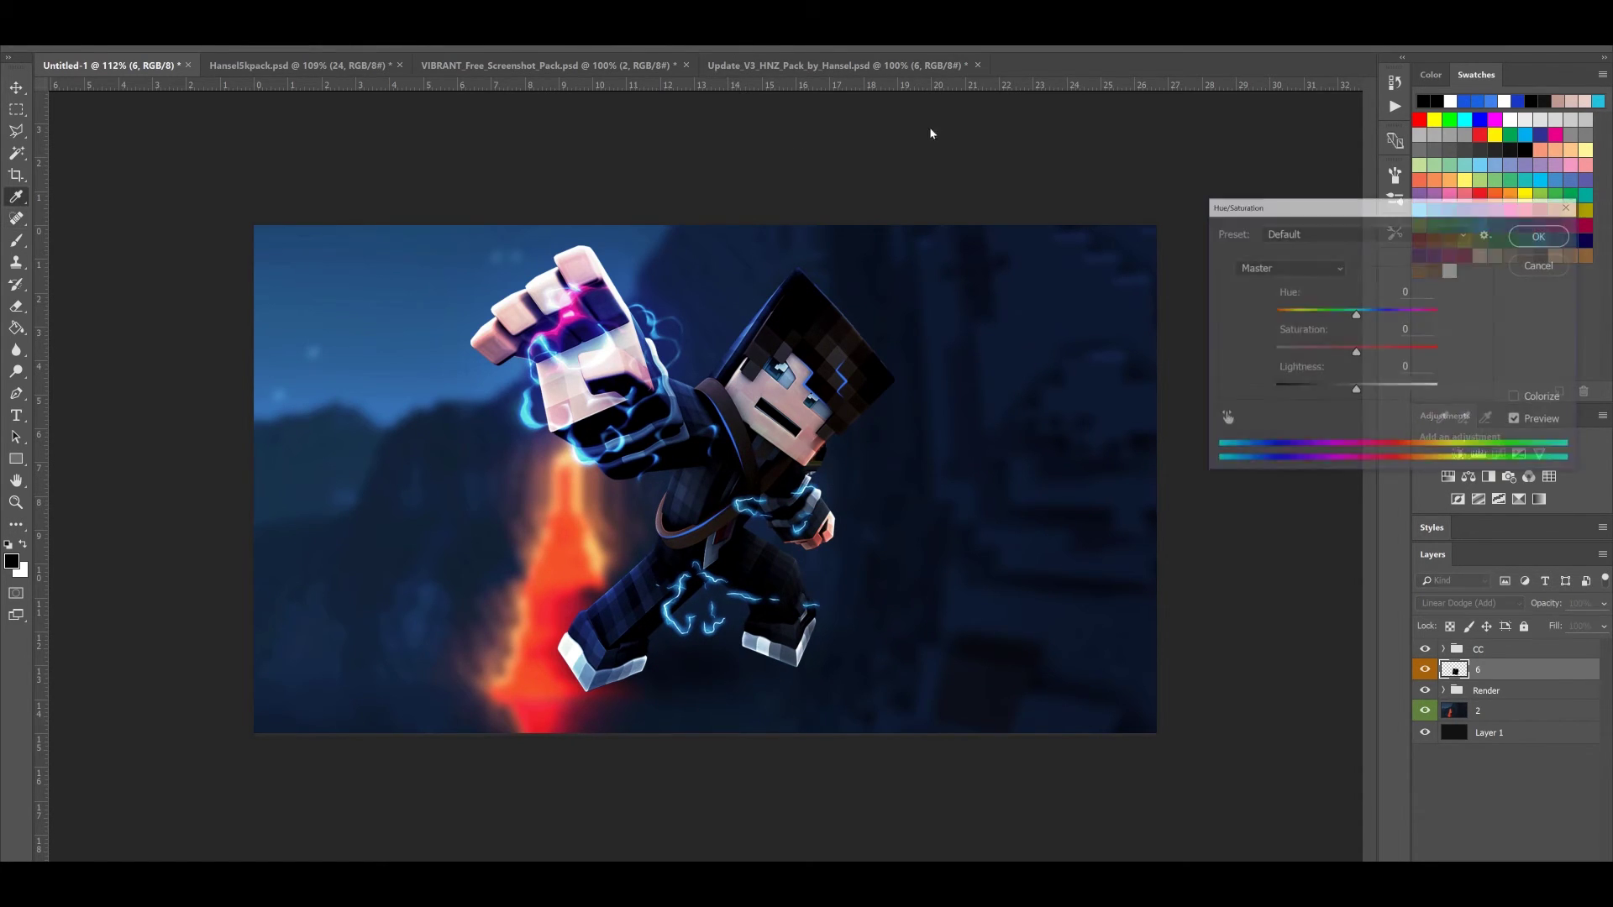
pyautogui.moveTo(1358, 314); pyautogui.dragTo(1368, 318)
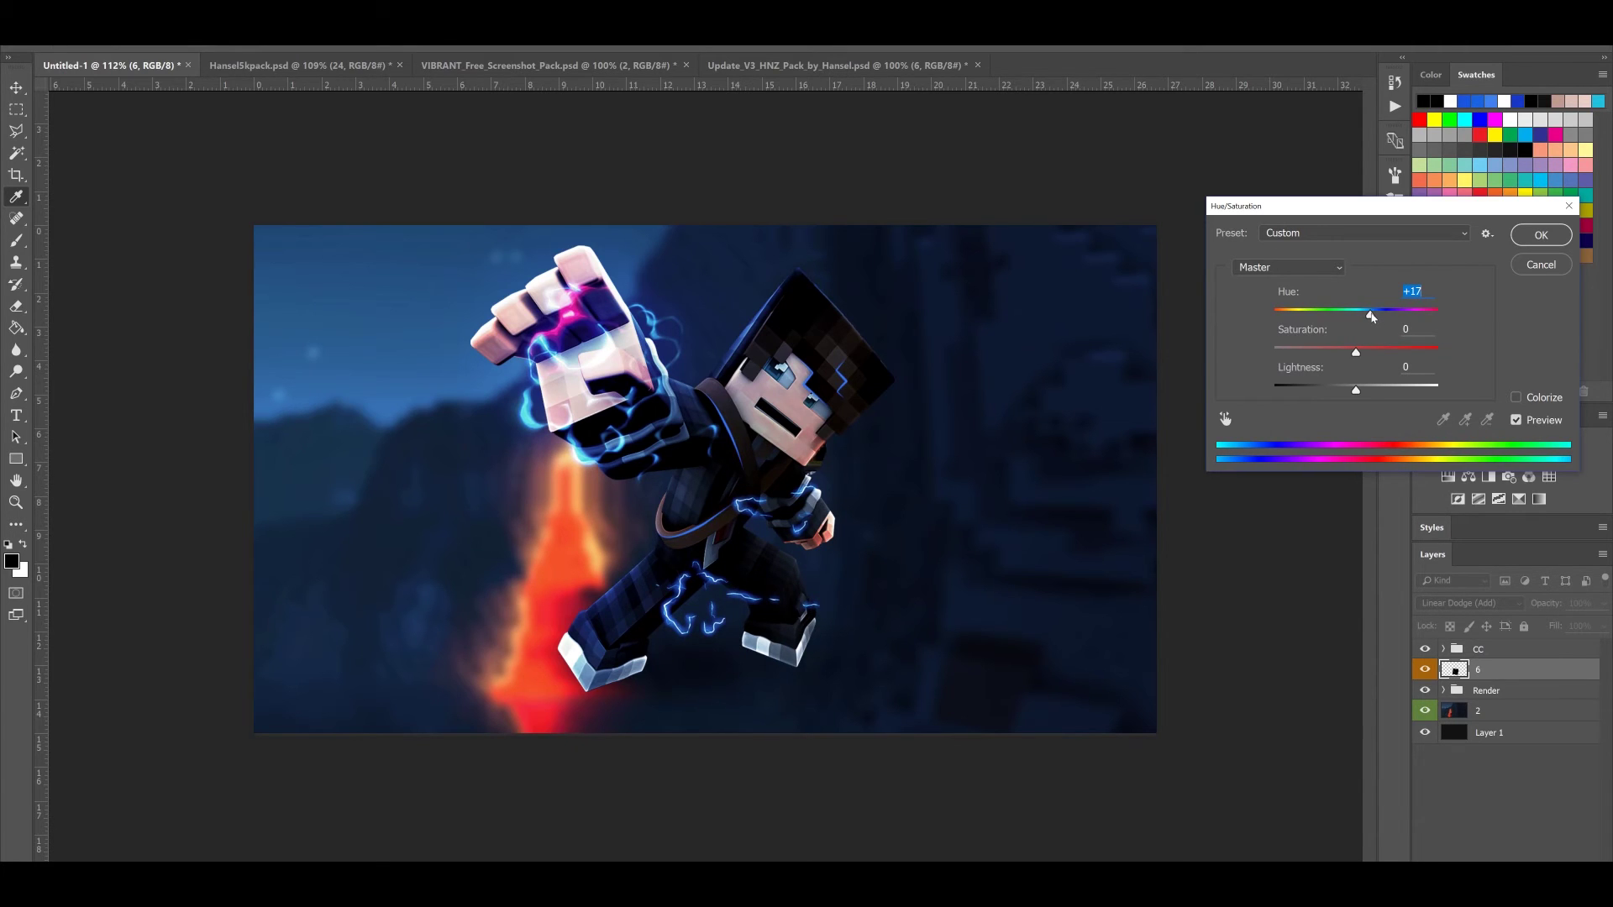
pyautogui.click(1540, 235)
# Adjust the lightning's position and rotation so it wraps around the back leg and lowered arm
pyautogui.hotkey('ctrl', 't')
pyautogui.moveTo(819, 434); pyautogui.dragTo(785, 427)
pyautogui.press('Return')
pyautogui.press('j')
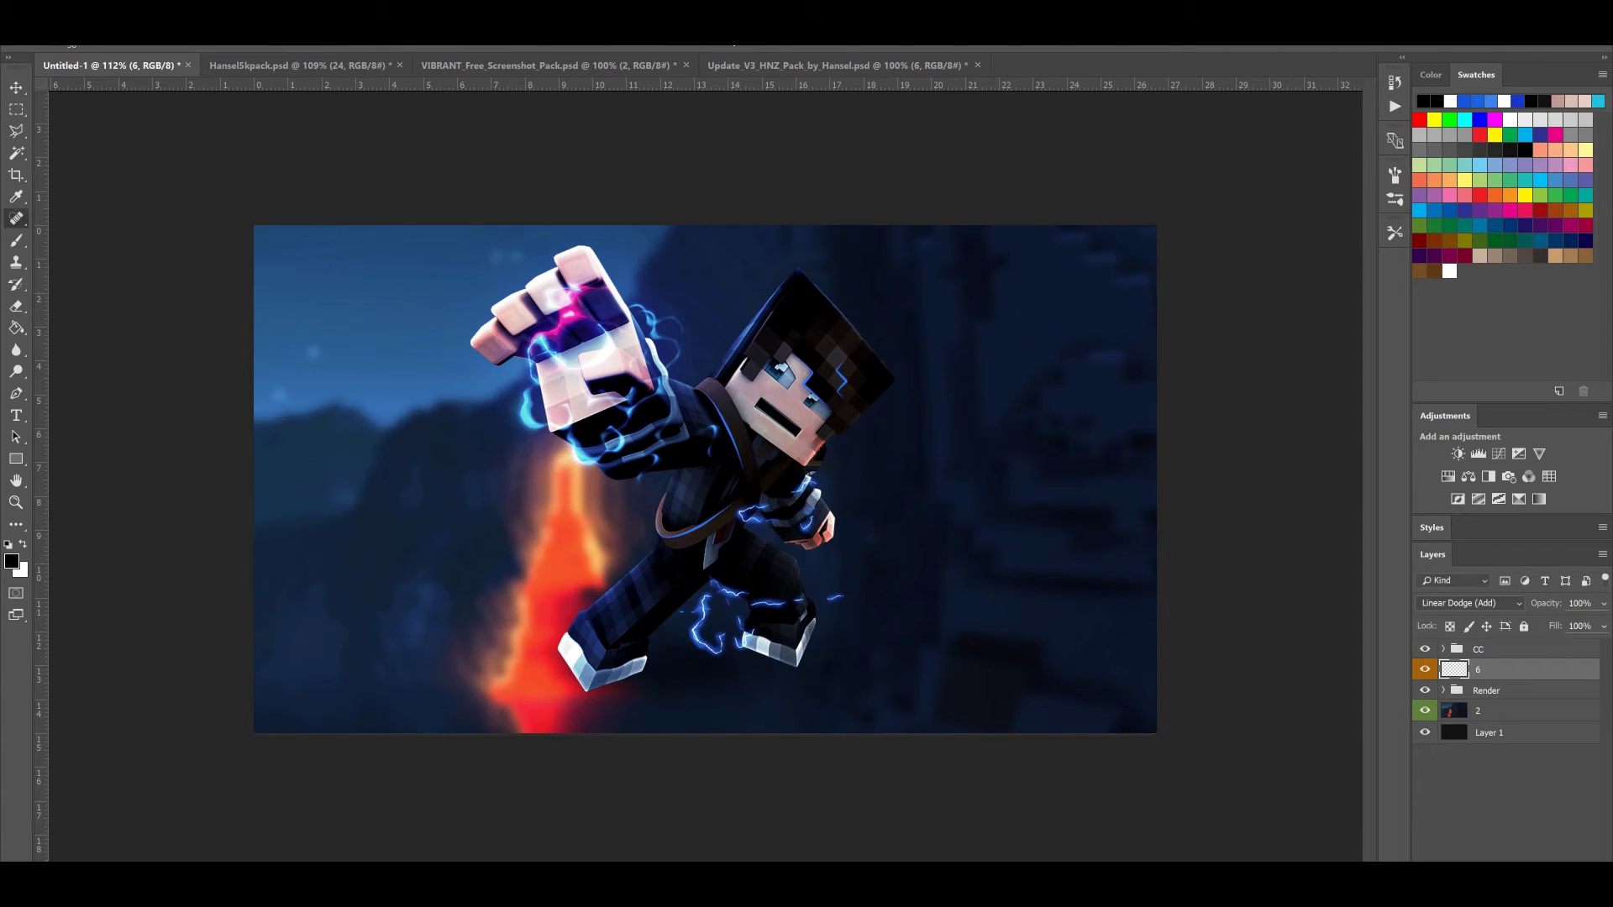
# Try a duplicate of the lightning layer over the front leg and raised arm, and delete the copy
pyautogui.hotkey('ctrl', 'j')
pyautogui.hotkey('ctrl', 'r')
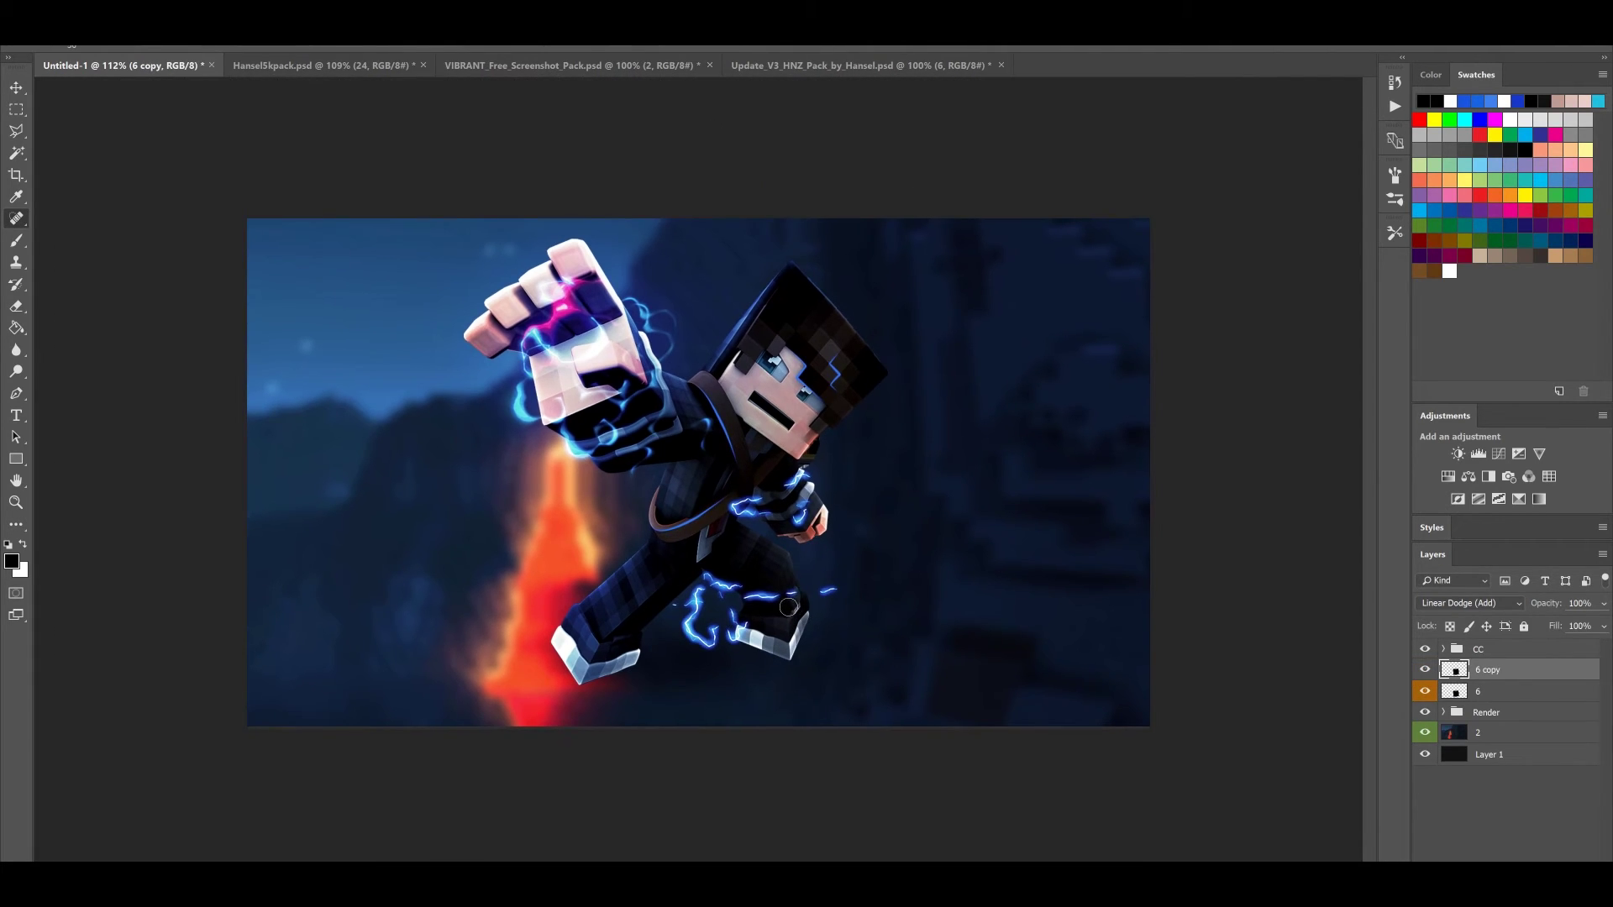
pyautogui.hotkey('ctrl', 't')
pyautogui.moveTo(789, 585); pyautogui.dragTo(674, 544)
pyautogui.moveTo(999, 592); pyautogui.dragTo(863, 632)
pyautogui.press('Return')
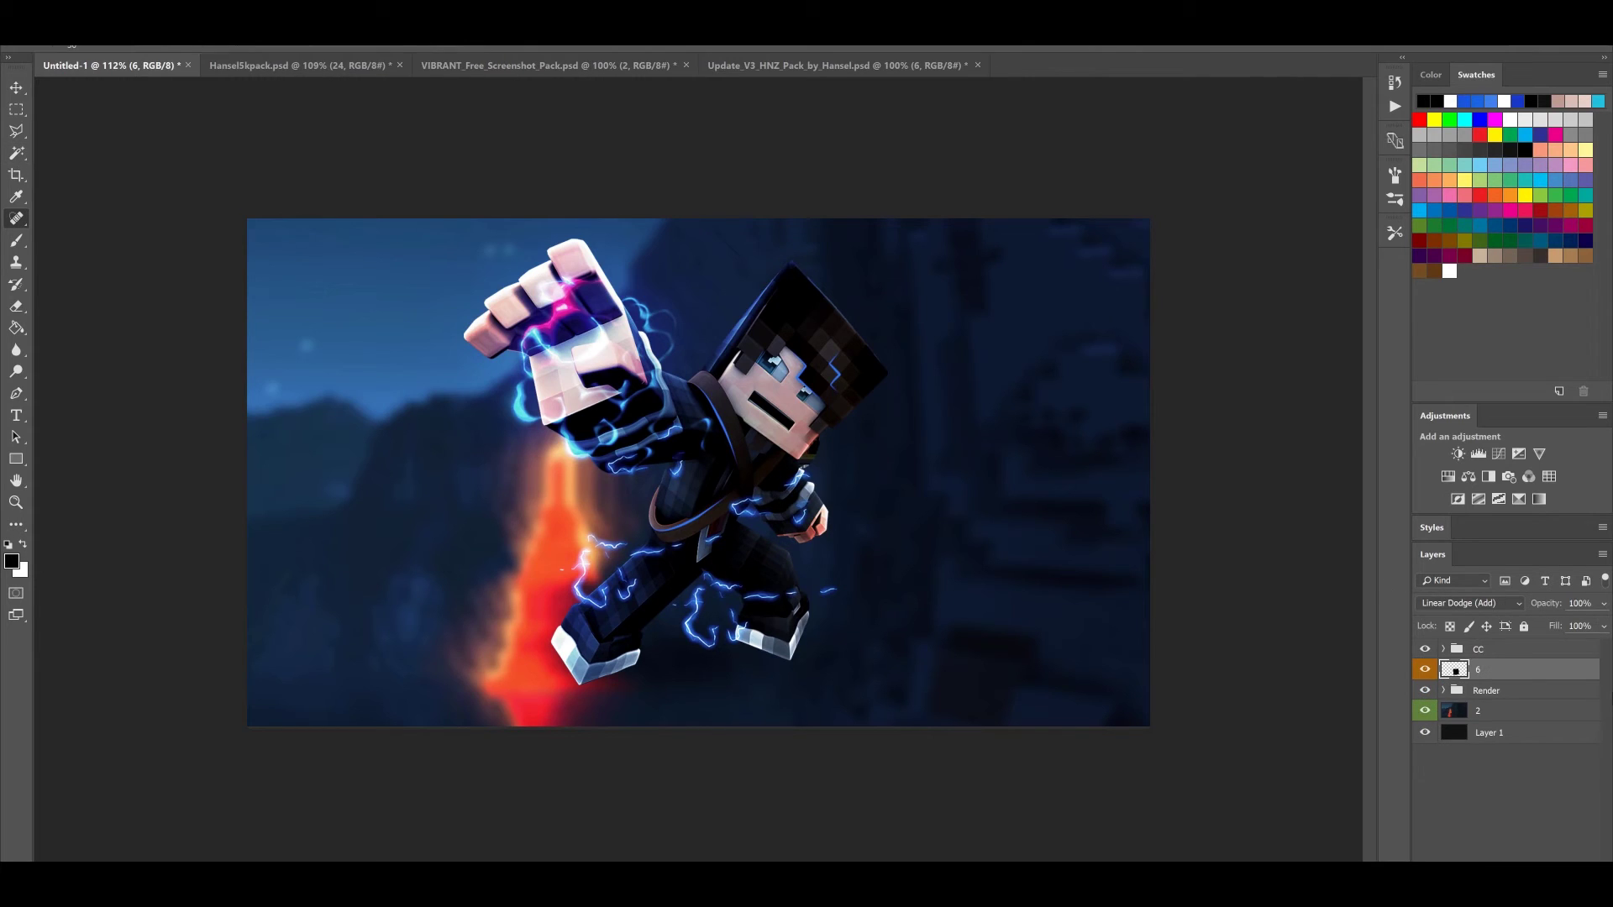
pyautogui.press('Delete')
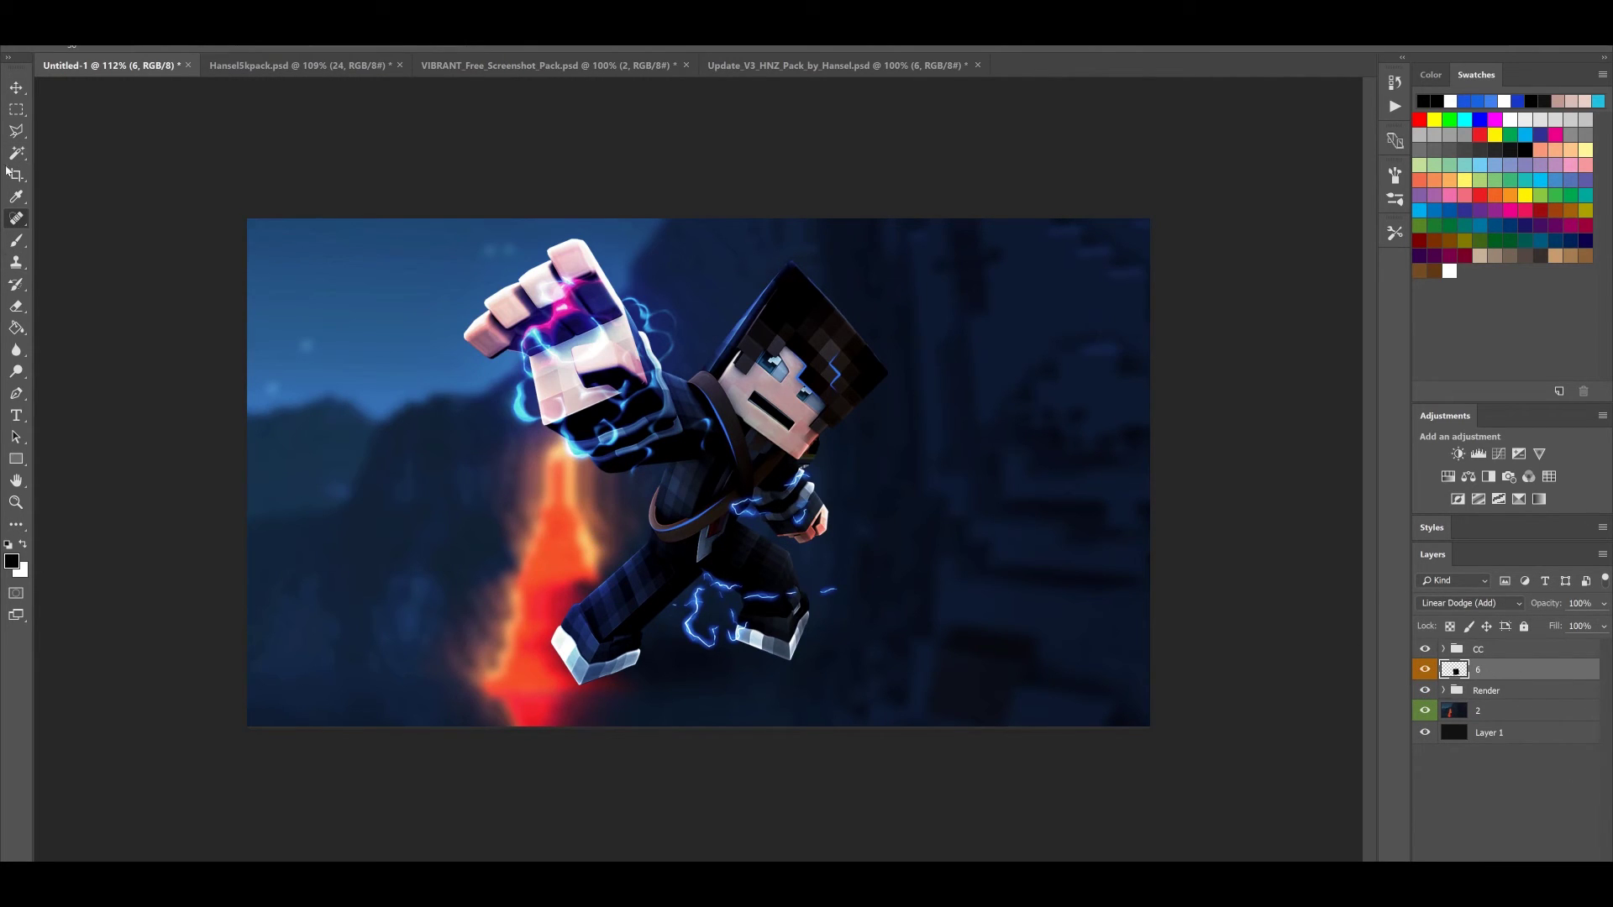
# Select the lightning around the legs with the Polygonal Lasso, cut it out of layer 6 and deselect
pyautogui.click(16, 132)
pyautogui.click(709, 553)
pyautogui.click(805, 564)
pyautogui.click(900, 599)
pyautogui.click(767, 679)
pyautogui.click(598, 690)
pyautogui.click(602, 598)
pyautogui.click(711, 554)
pyautogui.press('Delete')
pyautogui.hotkey('ctrl', 'd')
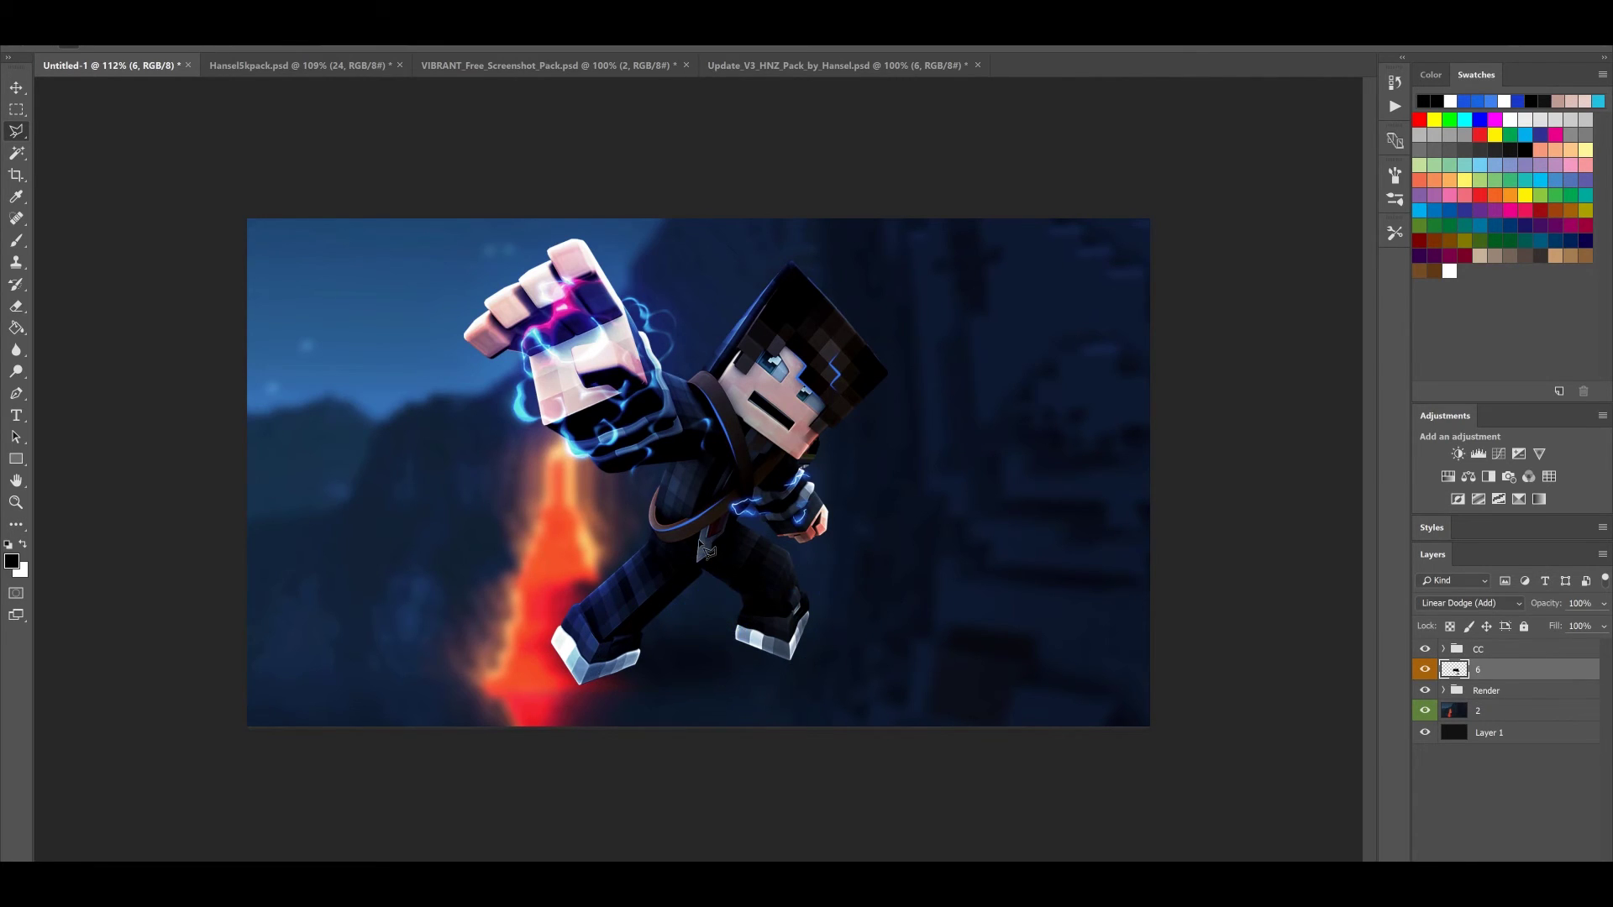
# Paste the cut lightning as a new layer and set its blend mode to Linear Dodge (Add)
pyautogui.hotkey('ctrl', 'v')
pyautogui.click(1470, 603)
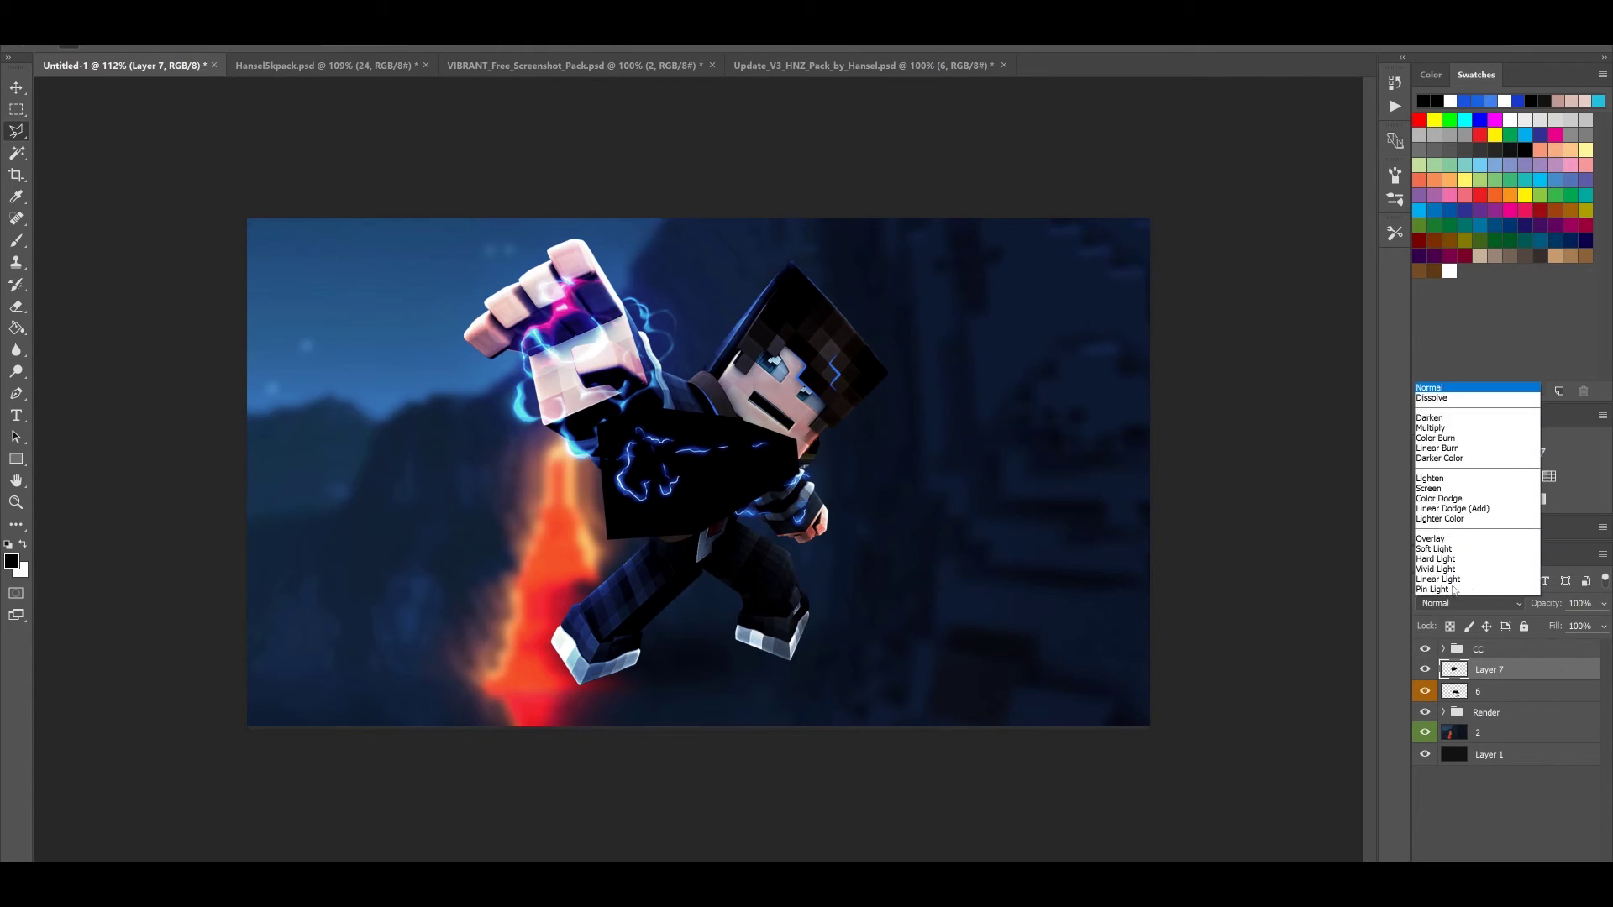
pyautogui.click(1466, 393)
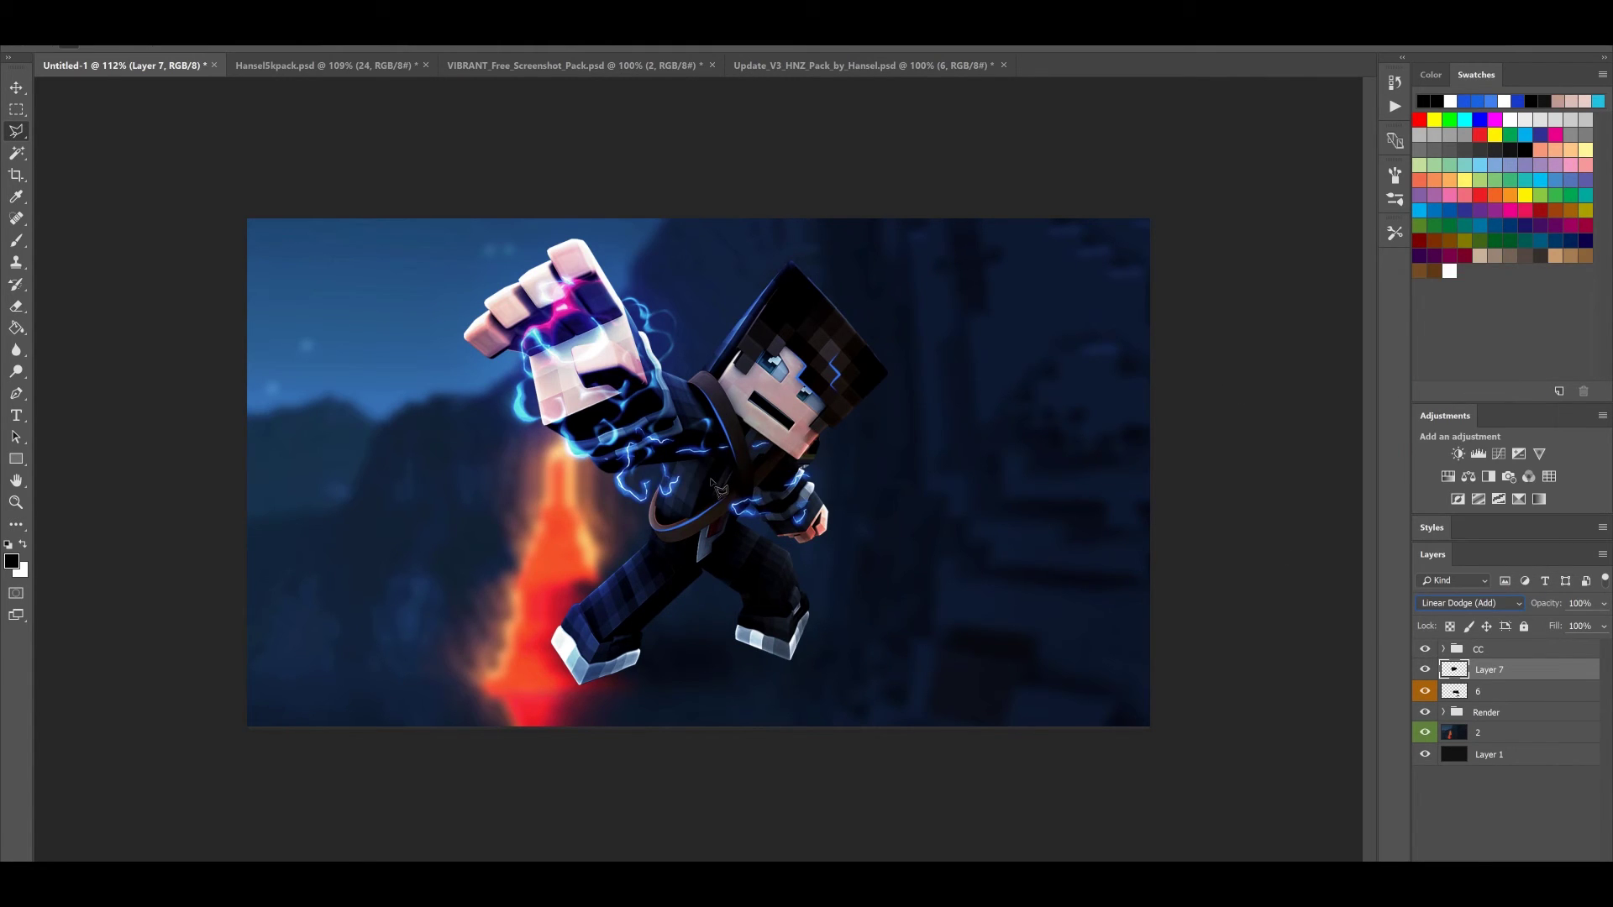
# Move and rotate the Layer 7 lightning onto the character's front leg
pyautogui.hotkey('ctrl', 't')
pyautogui.moveTo(724, 465); pyautogui.dragTo(675, 583)
pyautogui.moveTo(859, 575); pyautogui.dragTo(880, 654)
pyautogui.press('Return')
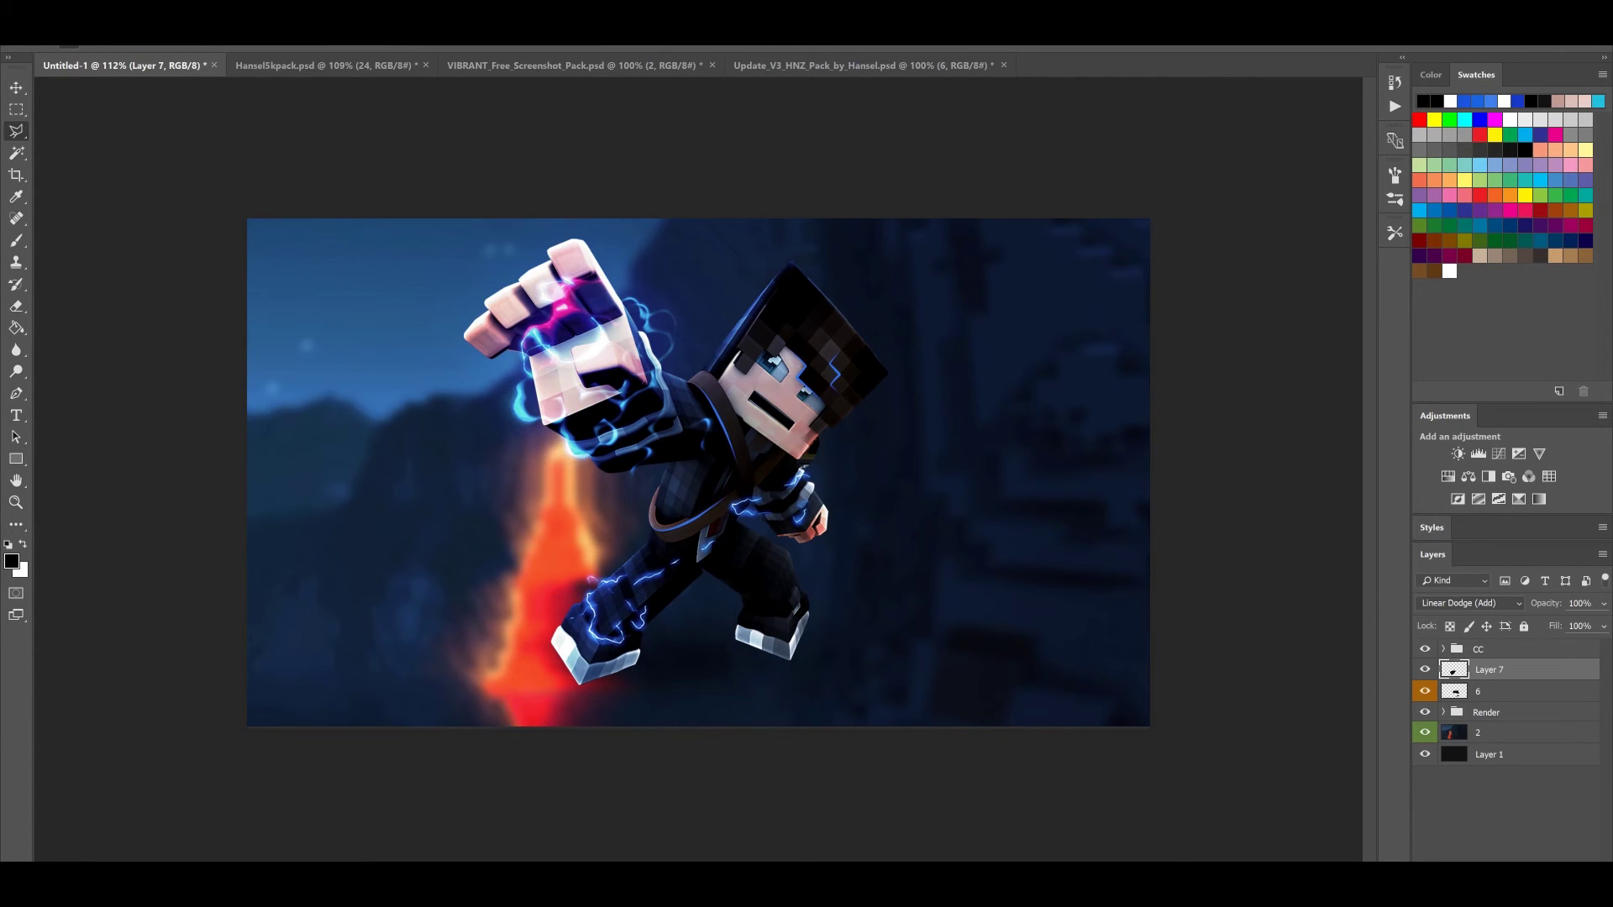
# Apply a Gaussian Blur with a 1.5-pixel radius to the Layer 7 lightning
pyautogui.click(263, 11)
pyautogui.moveTo(290, 152)
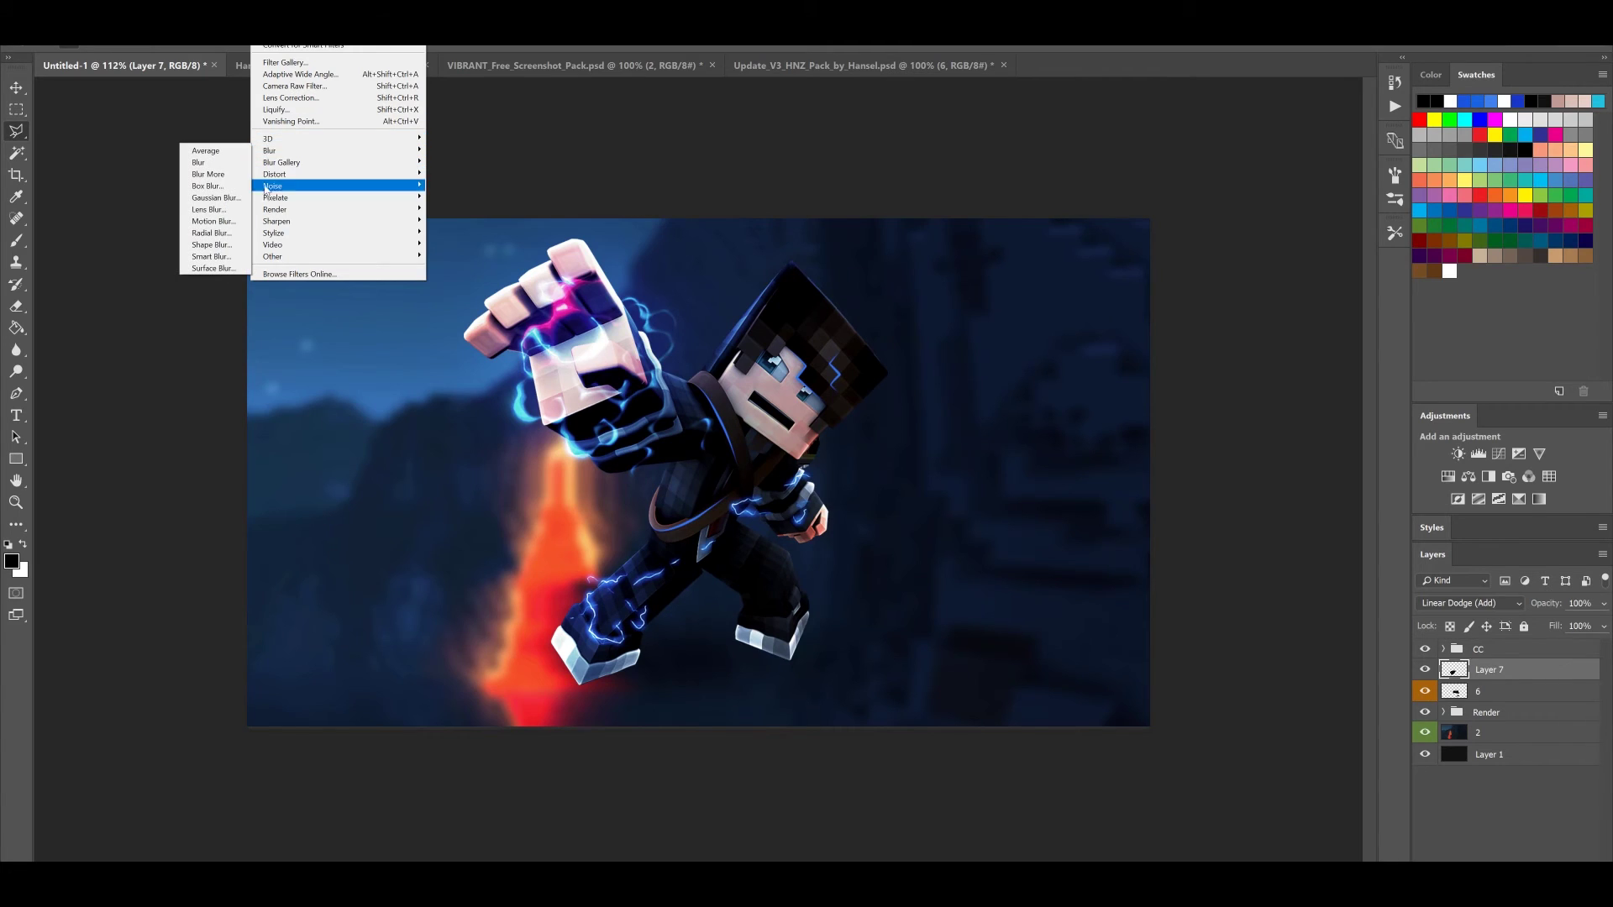
pyautogui.click(216, 197)
pyautogui.moveTo(1140, 453); pyautogui.dragTo(1134, 453)
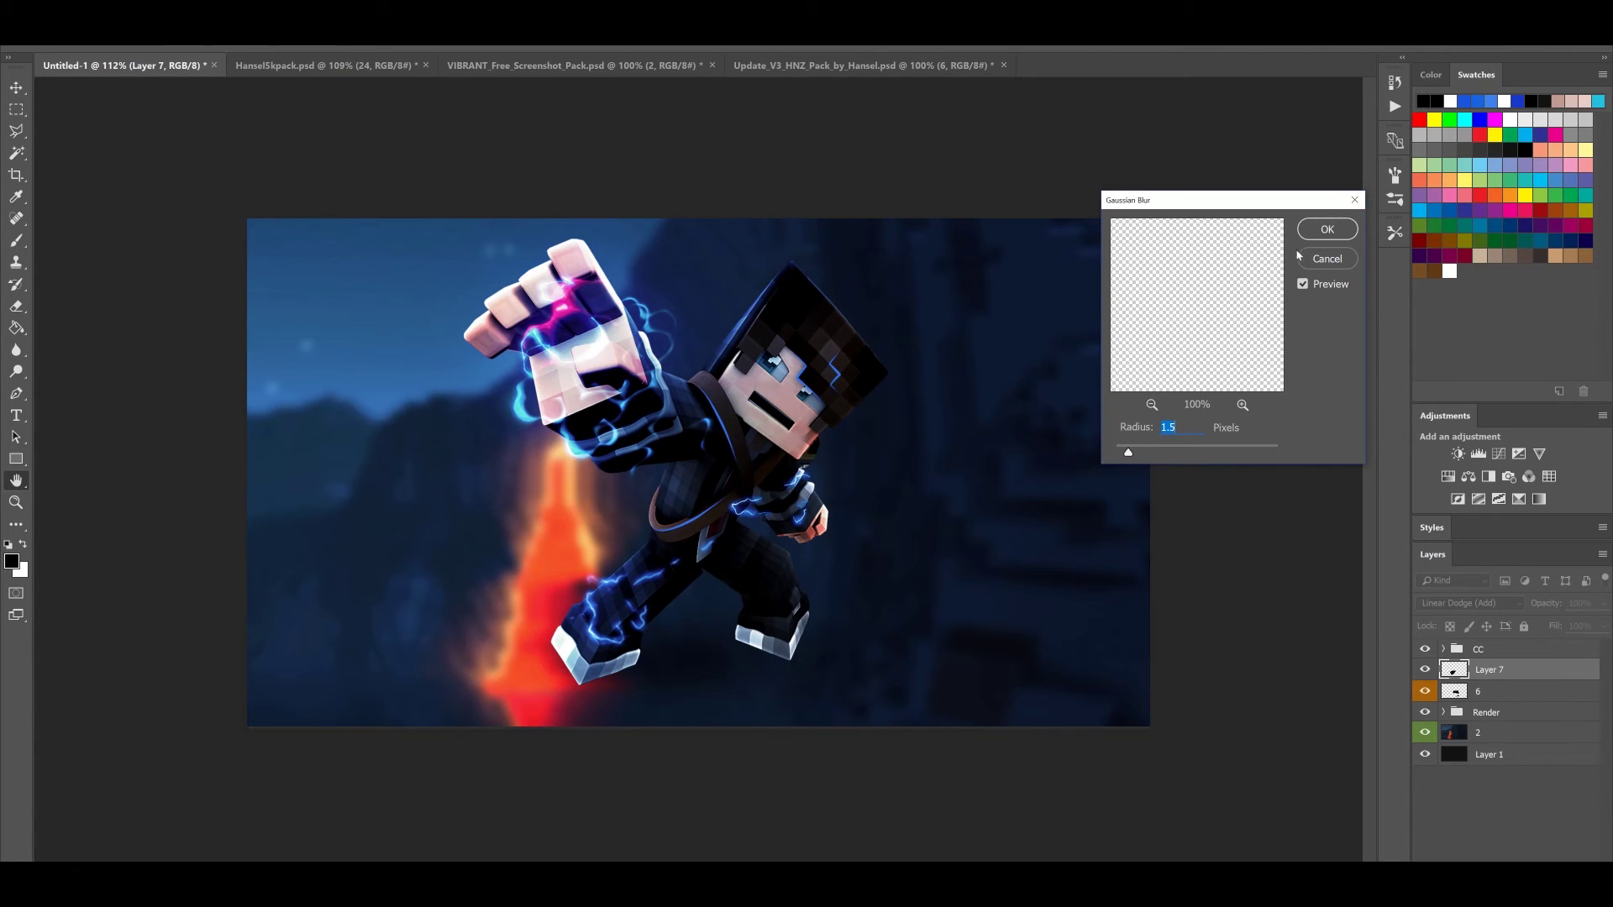
pyautogui.click(1327, 229)
# Move and rotate the layer 6 lightning so it wraps around the lowered arm and hand
pyautogui.click(1494, 691)
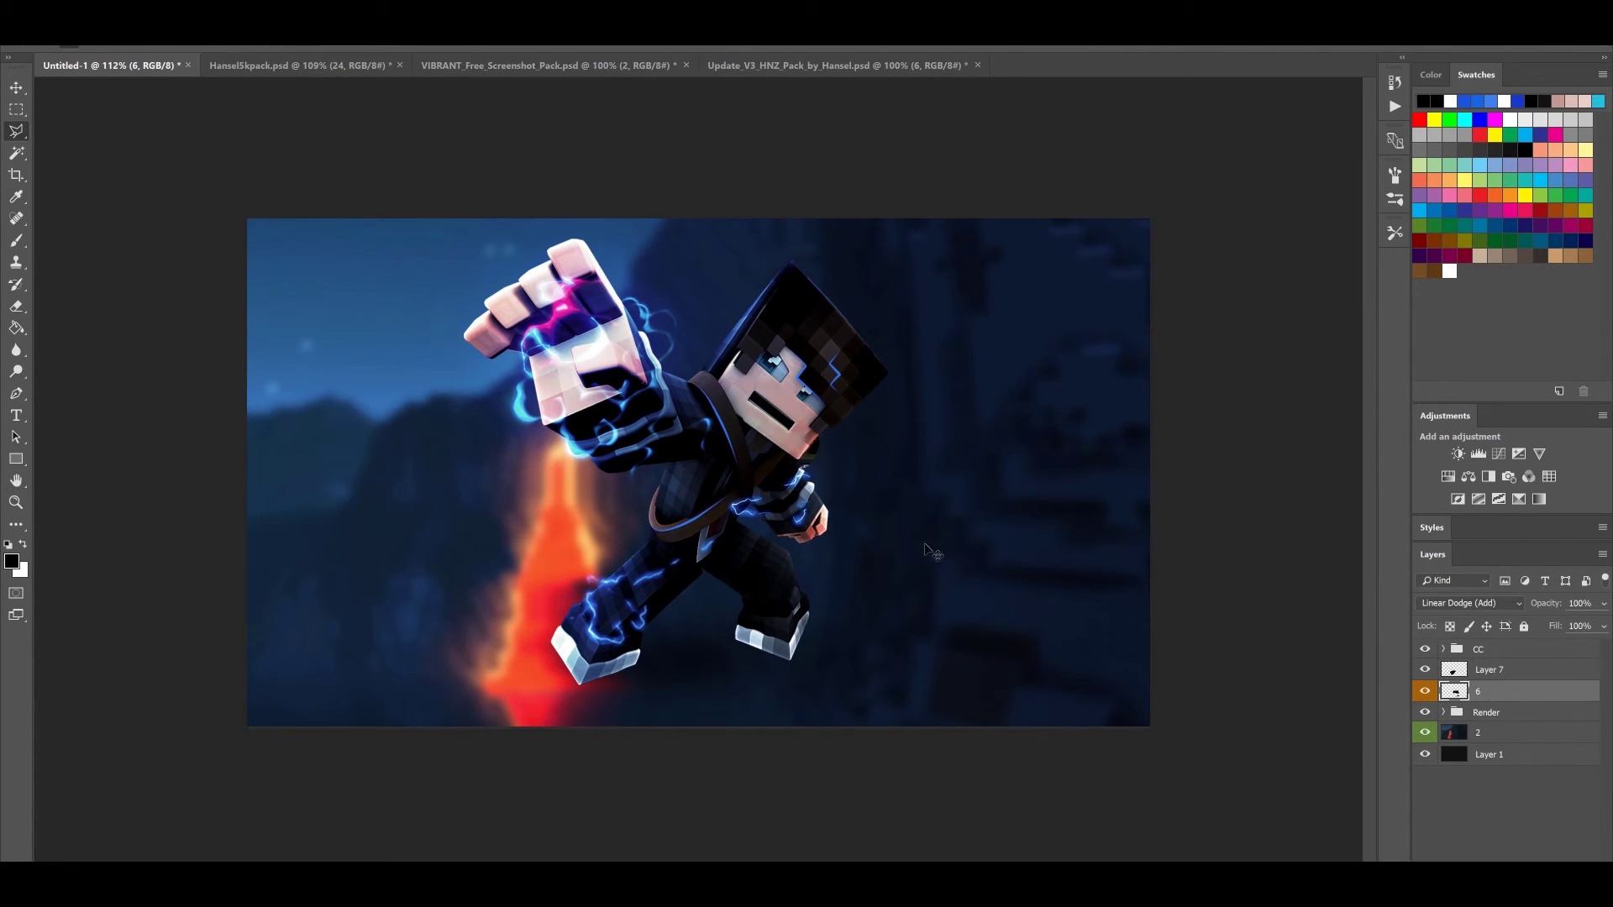
pyautogui.hotkey('ctrl', 't')
pyautogui.moveTo(988, 529); pyautogui.dragTo(984, 481)
pyautogui.moveTo(852, 440); pyautogui.dragTo(867, 416)
pyautogui.moveTo(817, 501)
pyautogui.mouseDown()
pyautogui.moveTo(819, 598)
pyautogui.moveTo(826, 506)
pyautogui.mouseUp()
pyautogui.moveTo(1022, 605); pyautogui.dragTo(1013, 656)
pyautogui.hotkey('shift', 'Down')
pyautogui.hotkey('shift', 'Down')
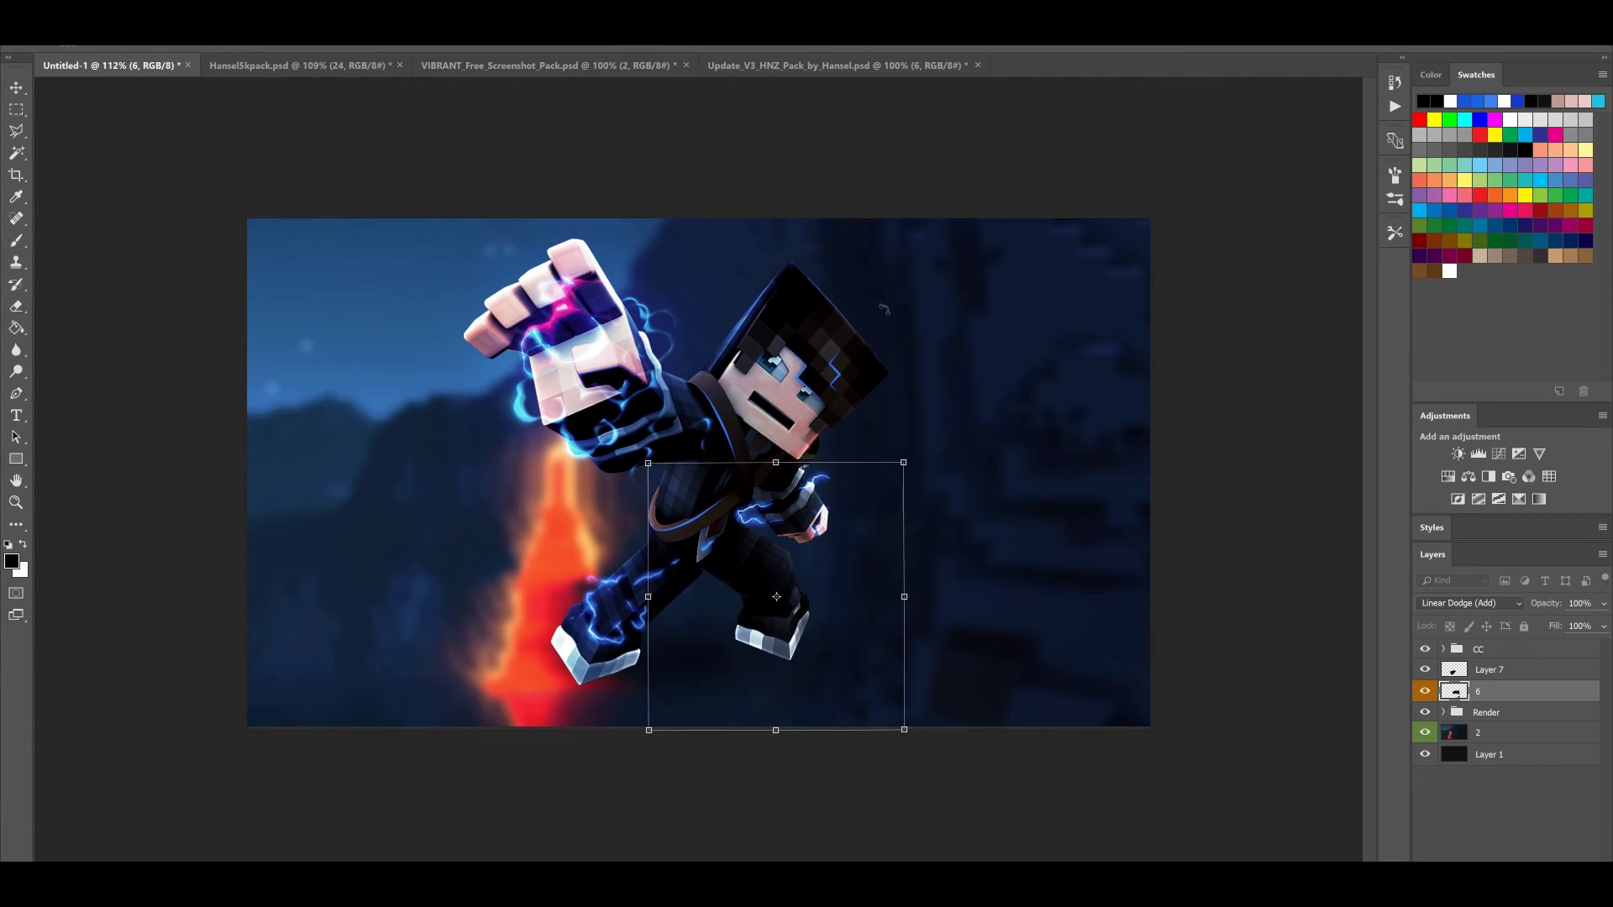
pyautogui.press('Return')
pyautogui.press('l')
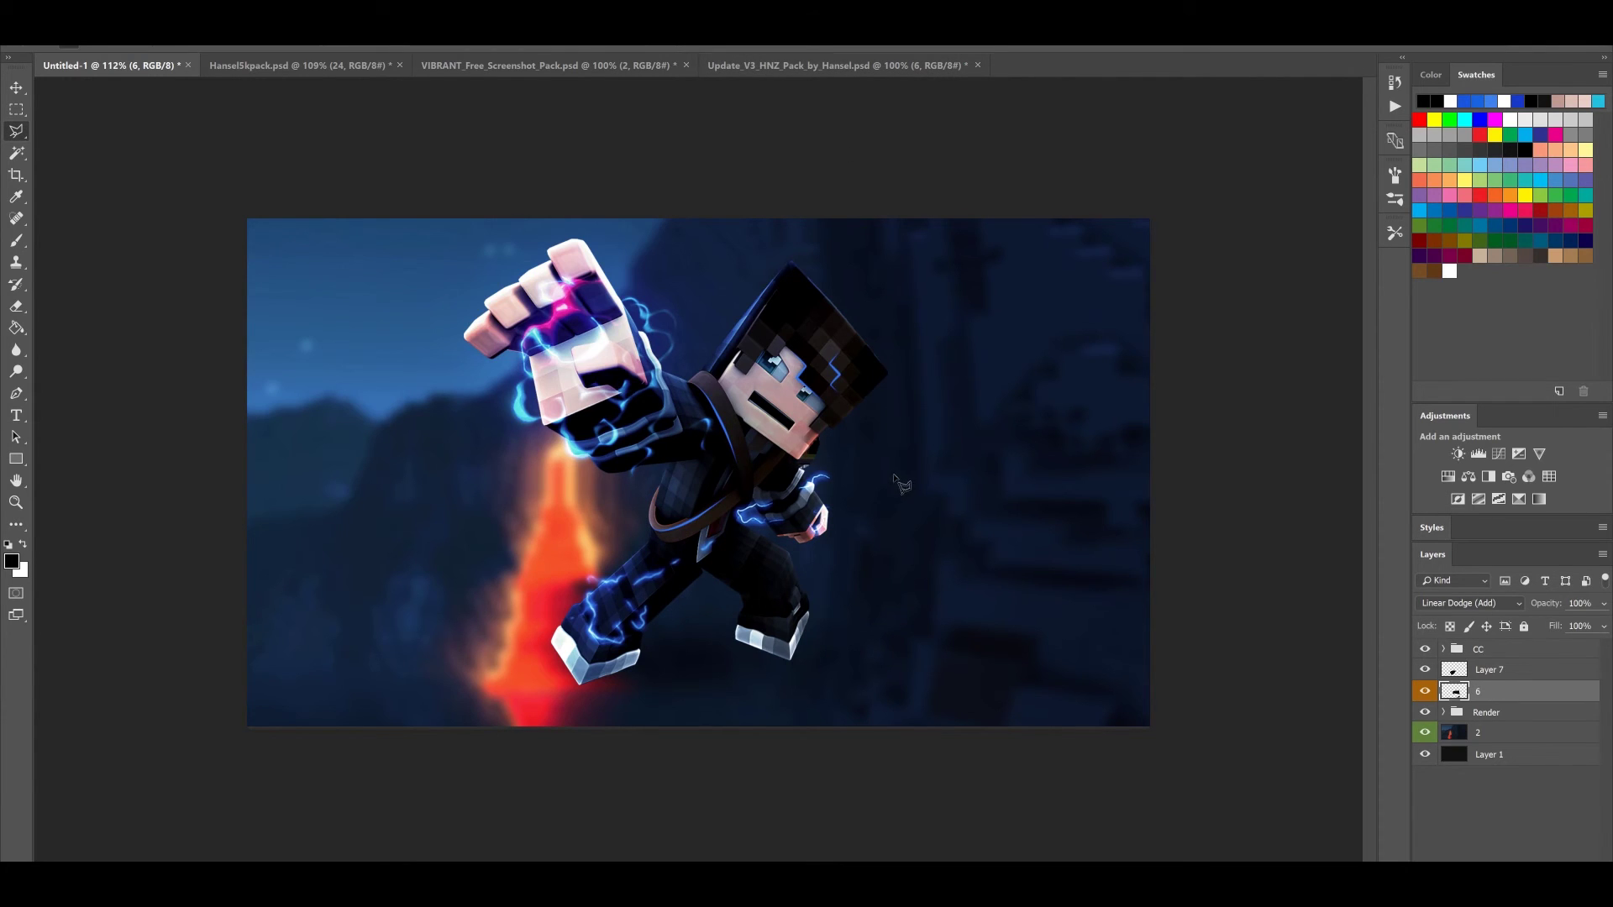
# Try rotating the layer 6 lightning counterclockwise so it runs across the waist and lowered arm
pyautogui.hotkey('ctrl', 't')
pyautogui.moveTo(1025, 385); pyautogui.dragTo(963, 387)
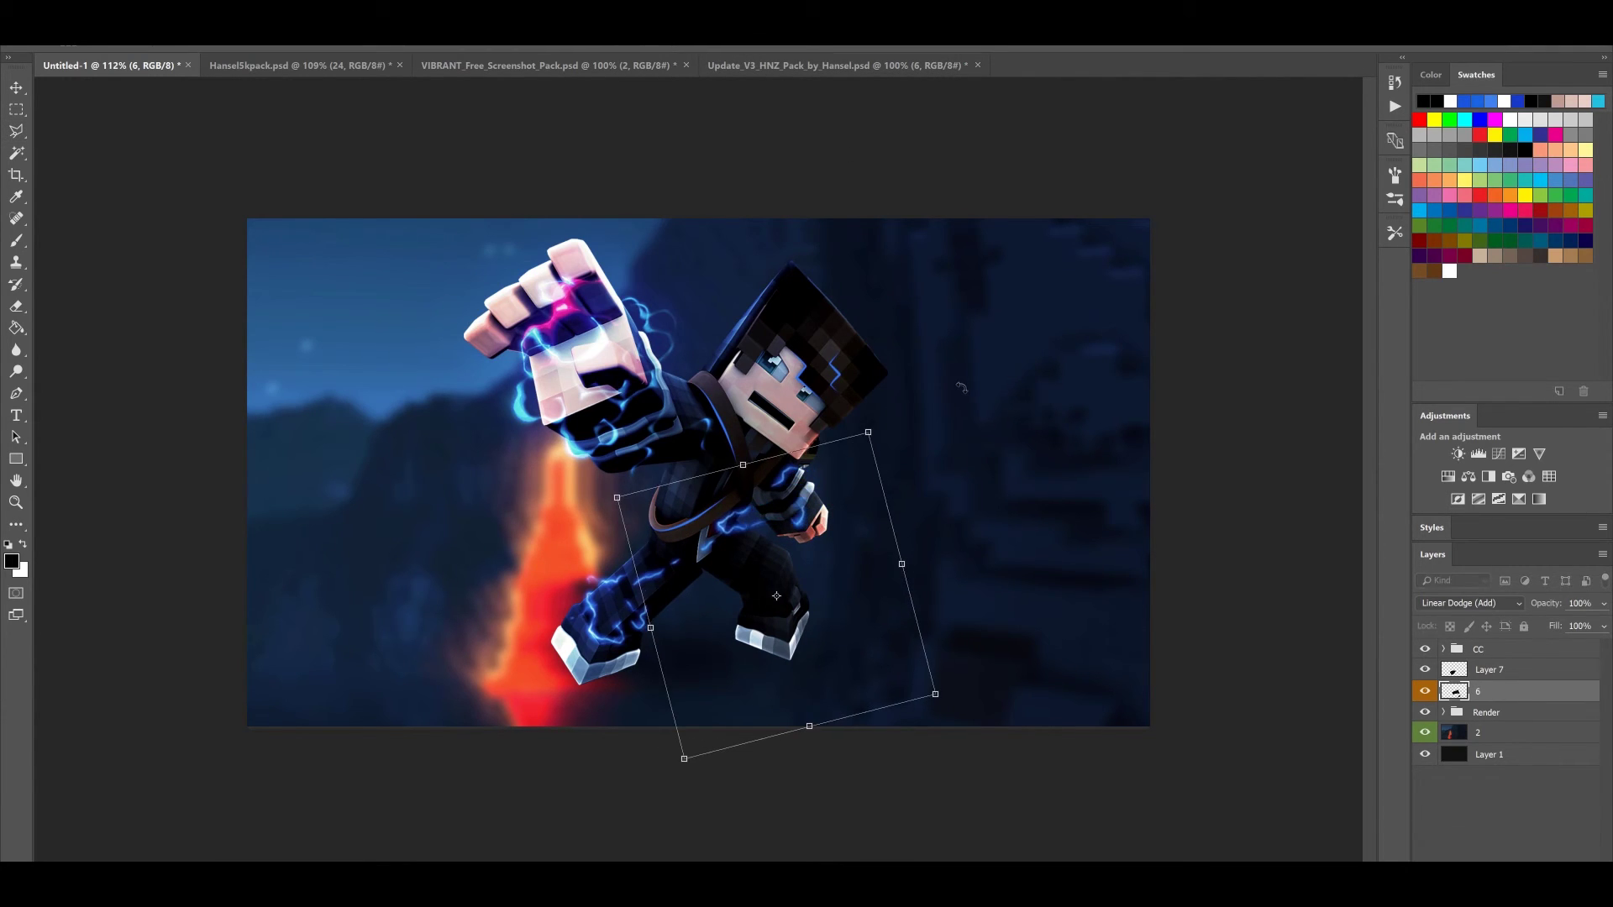
pyautogui.press('Return')
pyautogui.press('l')
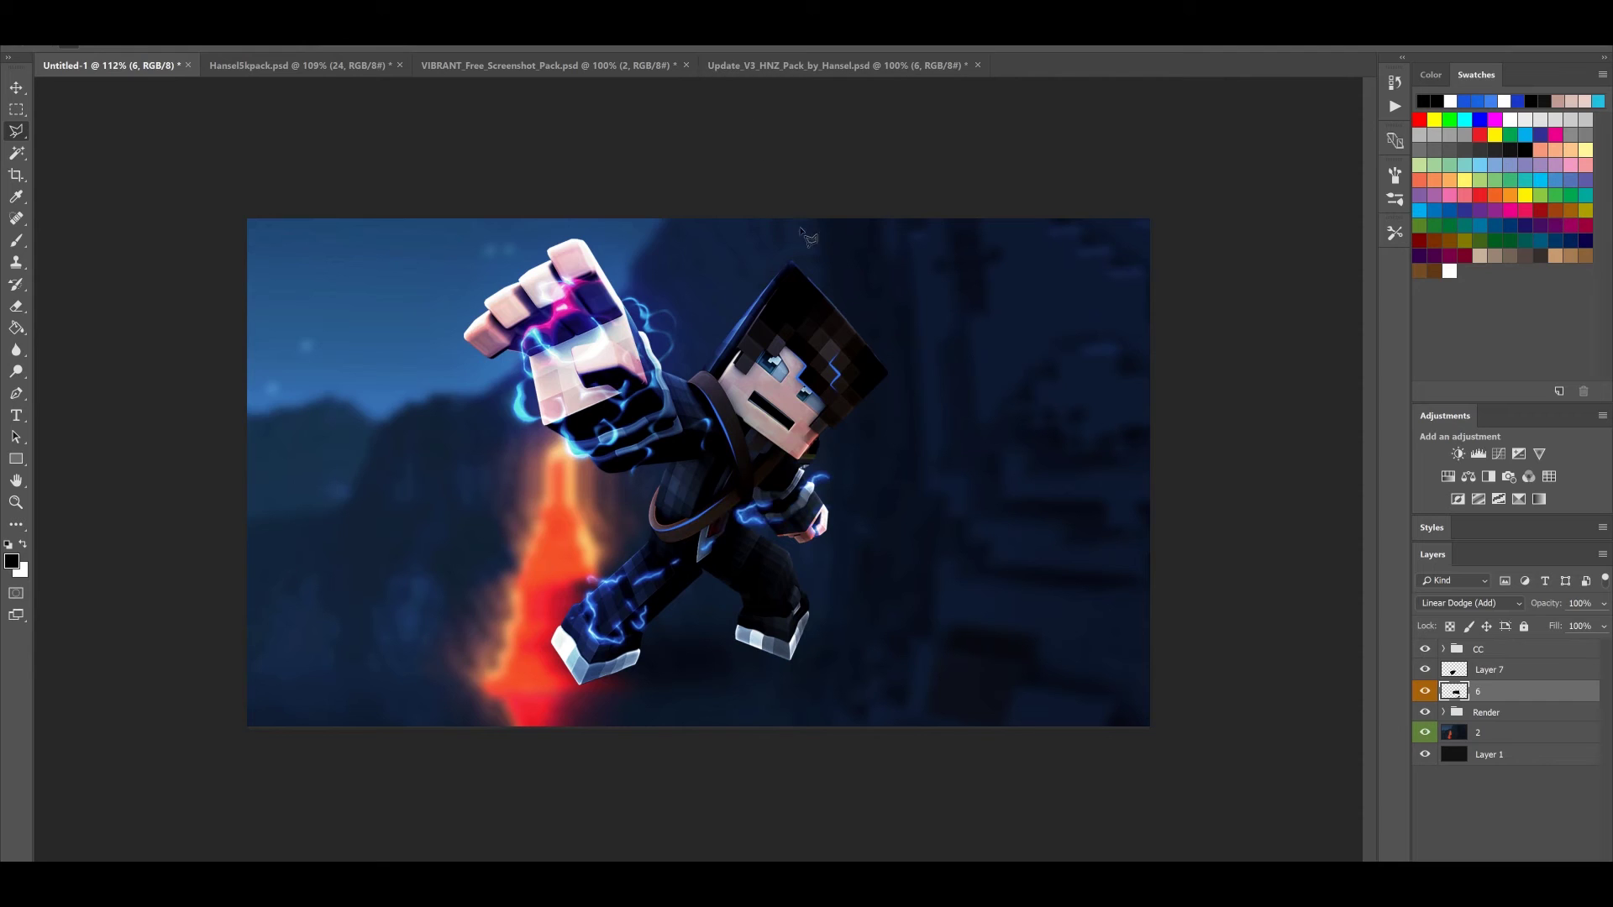
pyautogui.hotkey('ctrl', 't')
pyautogui.moveTo(1014, 447); pyautogui.dragTo(954, 381)
pyautogui.moveTo(875, 672); pyautogui.dragTo(889, 666)
pyautogui.press('Return')
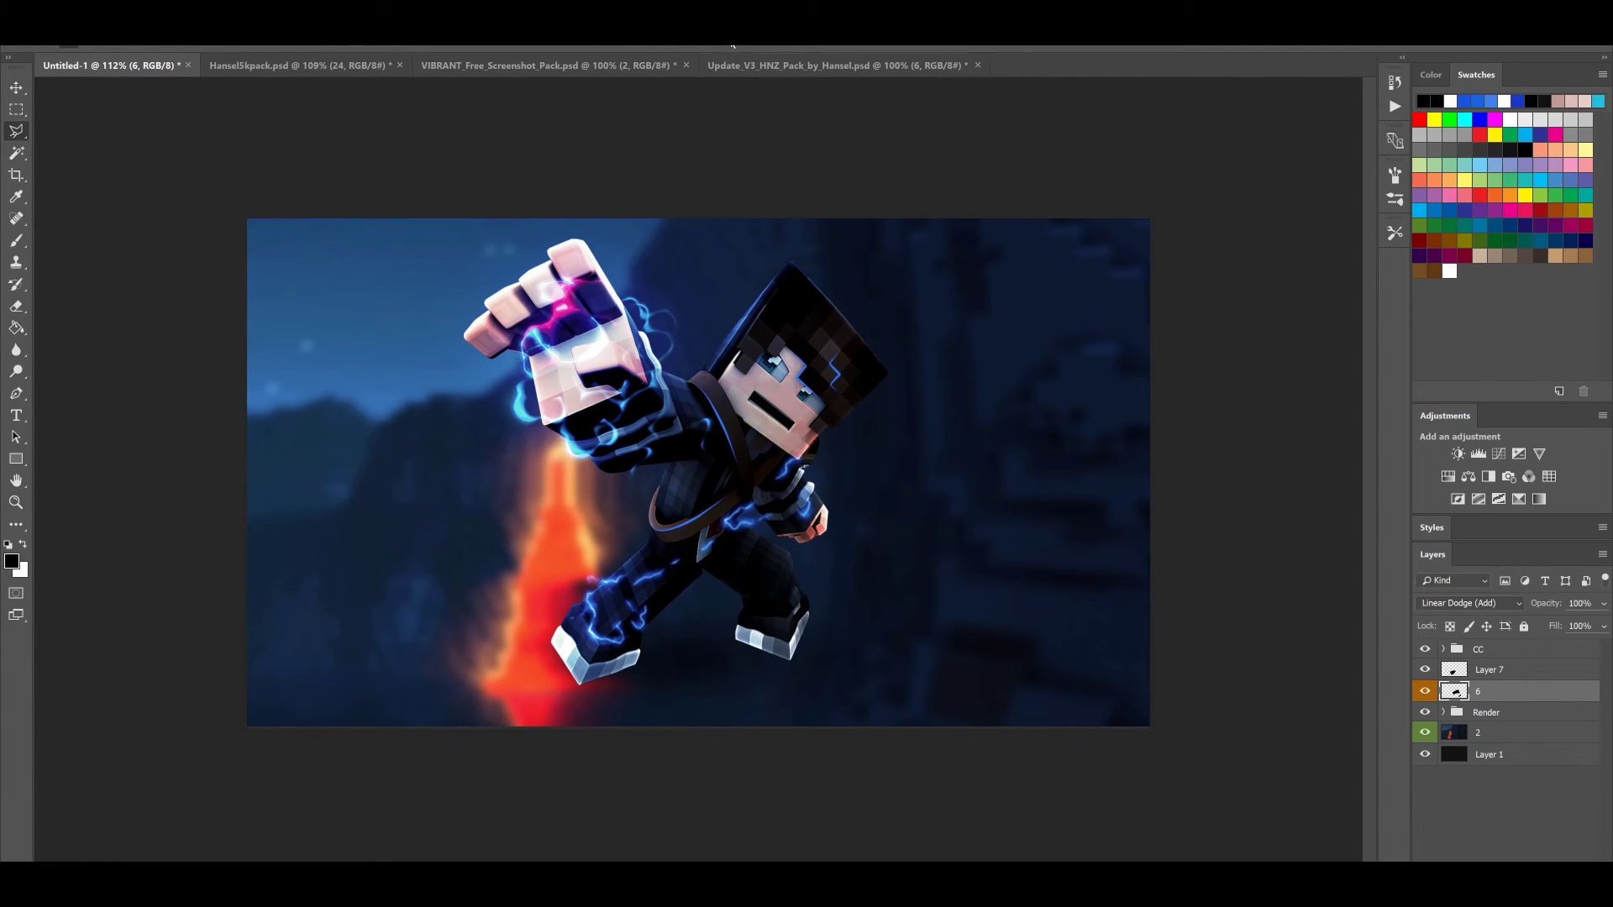
# Duplicate the layer 6 lightning and fit the rotated copy along the side of the torso below the raised arm
pyautogui.hotkey('ctrl', 'j')
pyautogui.hotkey('ctrl', 't')
pyautogui.moveTo(686, 582); pyautogui.dragTo(593, 605)
pyautogui.moveTo(690, 590); pyautogui.dragTo(682, 590)
pyautogui.moveTo(857, 621); pyautogui.dragTo(698, 686)
pyautogui.moveTo(750, 604); pyautogui.dragTo(672, 550)
pyautogui.press('Return')
pyautogui.hotkey('ctrl', 't')
pyautogui.moveTo(718, 552); pyautogui.dragTo(699, 546)
pyautogui.click(728, 40)
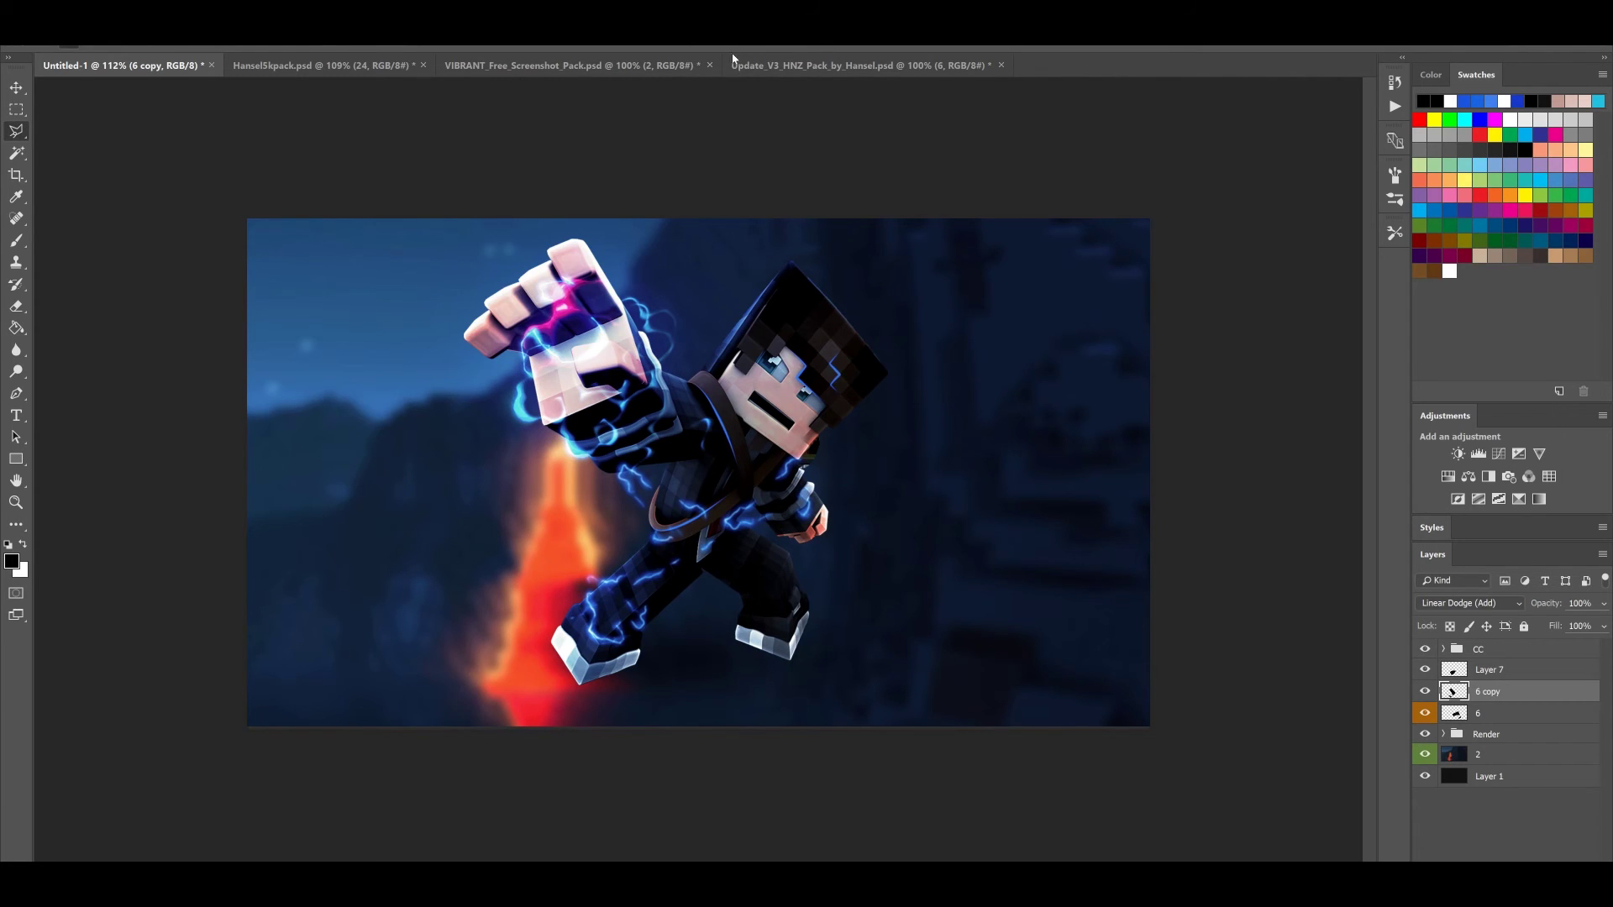
# Undo the torso copy and the last rotation of the layer 6 lightning
pyautogui.hotkey('ctrl', 'z')
pyautogui.hotkey('ctrl', 'e')
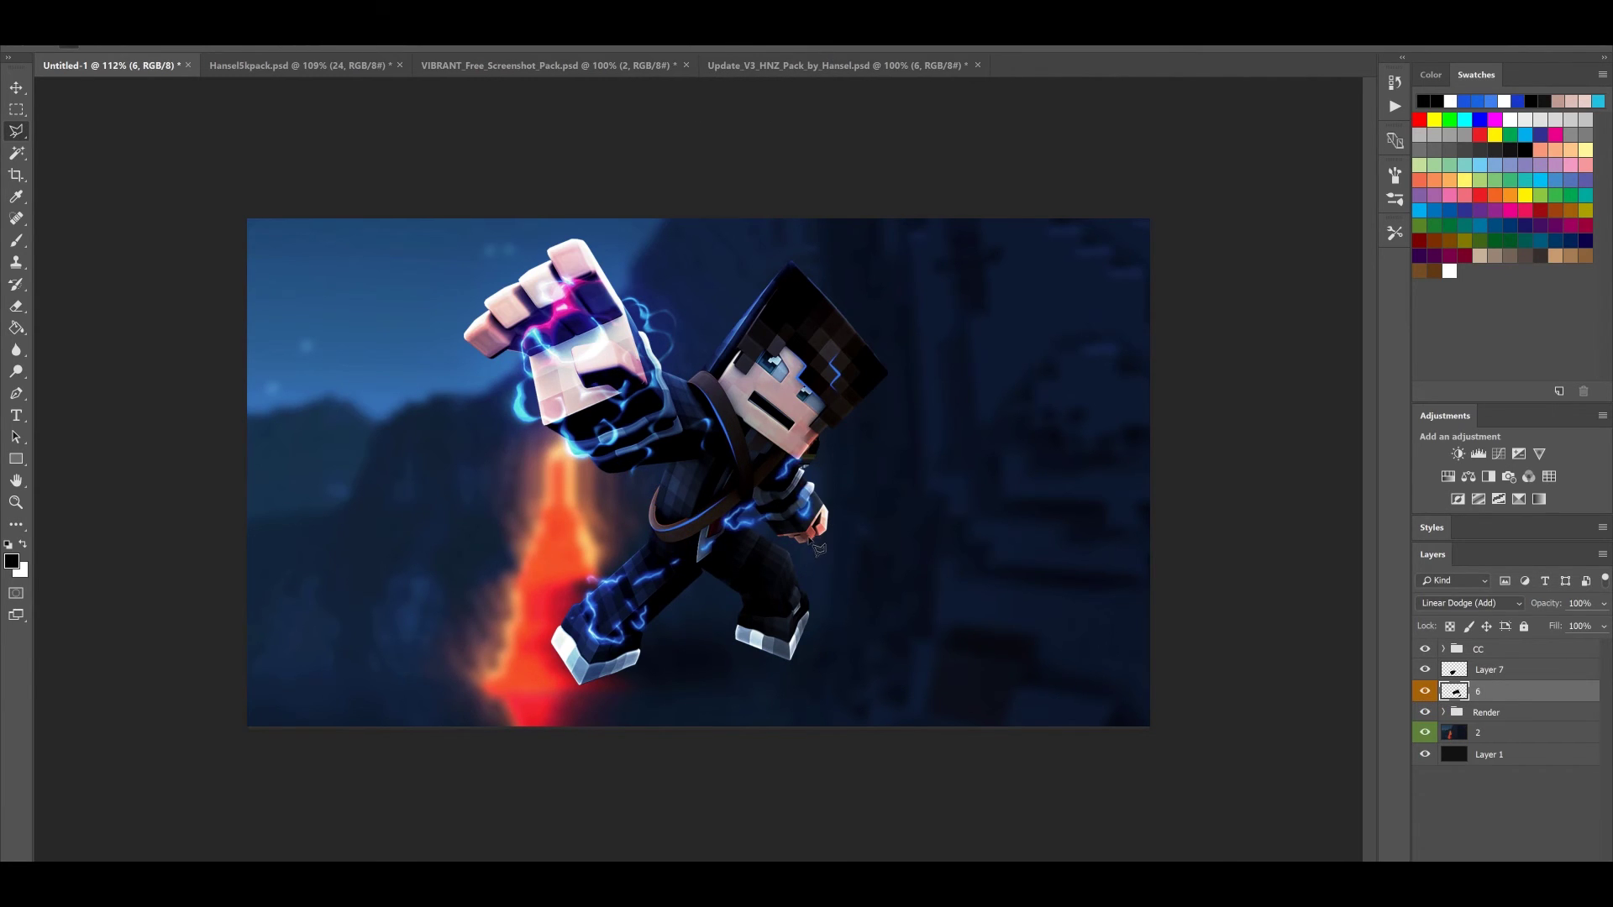
pyautogui.hotkey('ctrl', 'alt', 'z')
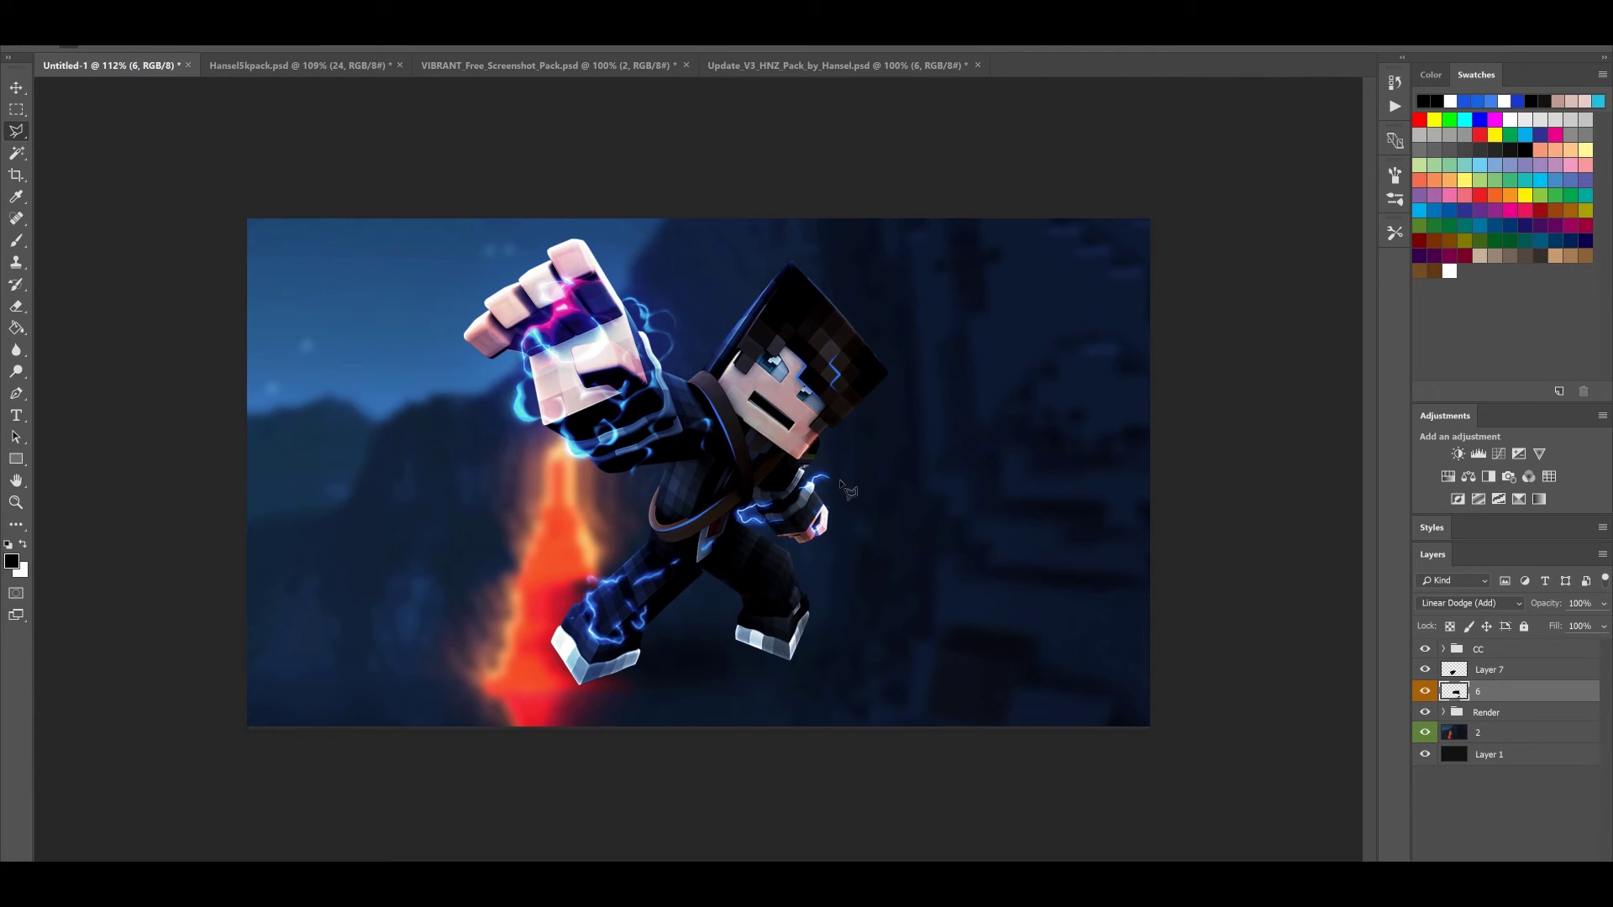
# Rotate and shift the layer 6 lightning counterclockwise so it crosses the belt and runs up the lowered arm
pyautogui.hotkey('ctrl', 't')
pyautogui.moveTo(1055, 432); pyautogui.dragTo(1047, 411)
pyautogui.moveTo(811, 585); pyautogui.dragTo(808, 574)
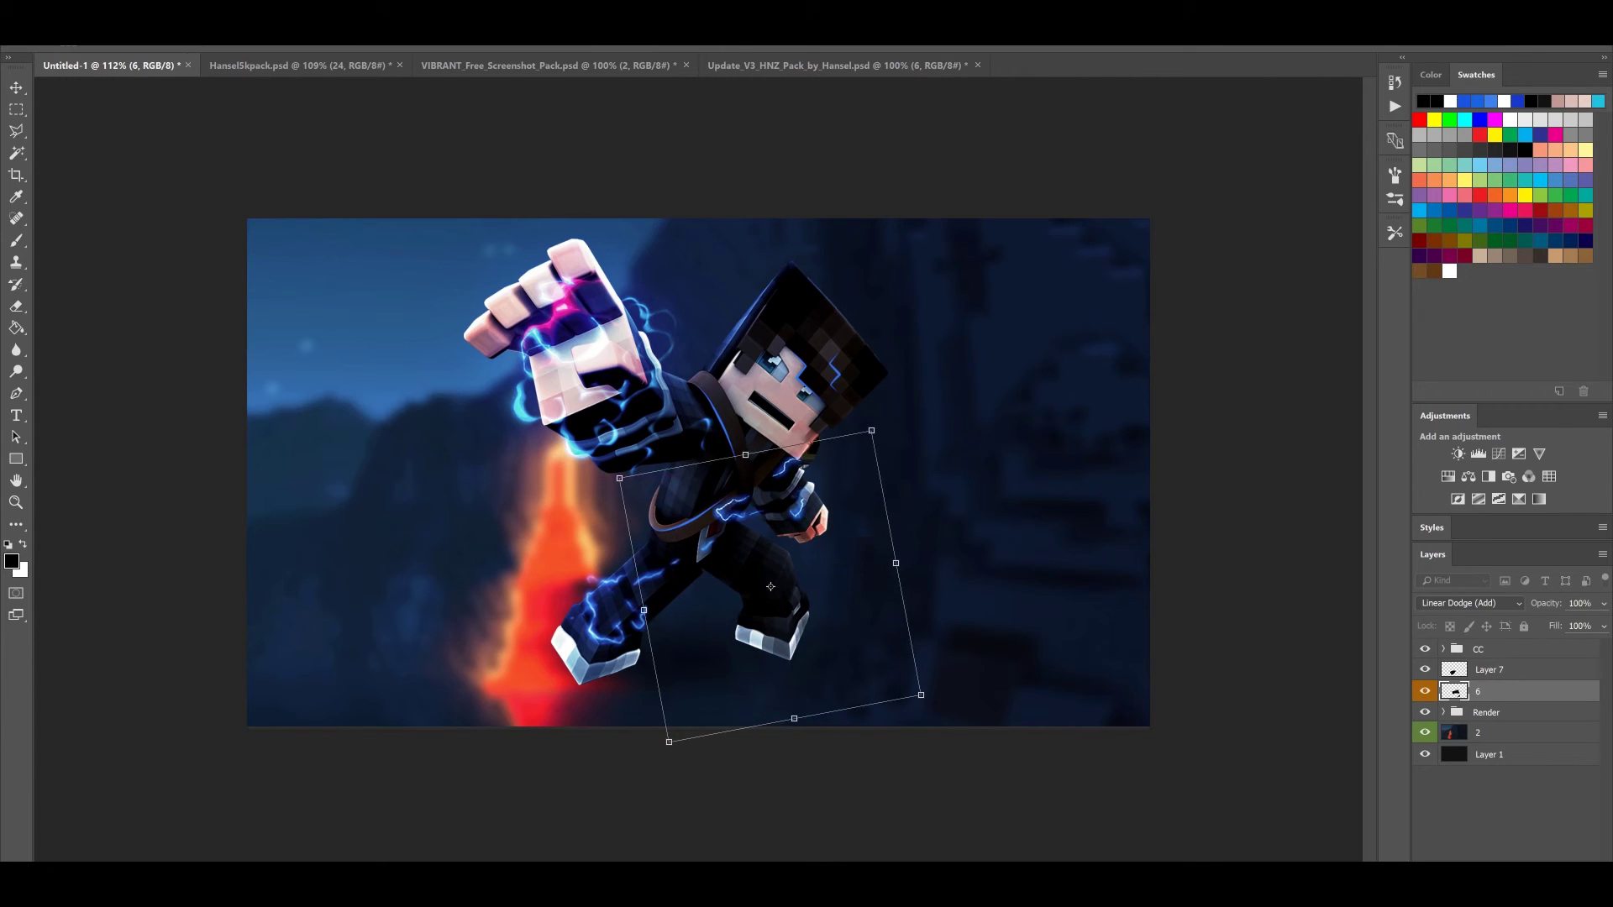
pyautogui.press('Return')
# Duplicate the layer 6 lightning, then move and rotate the copy over the torso and the front of the belt
pyautogui.hotkey('ctrl', 'j')
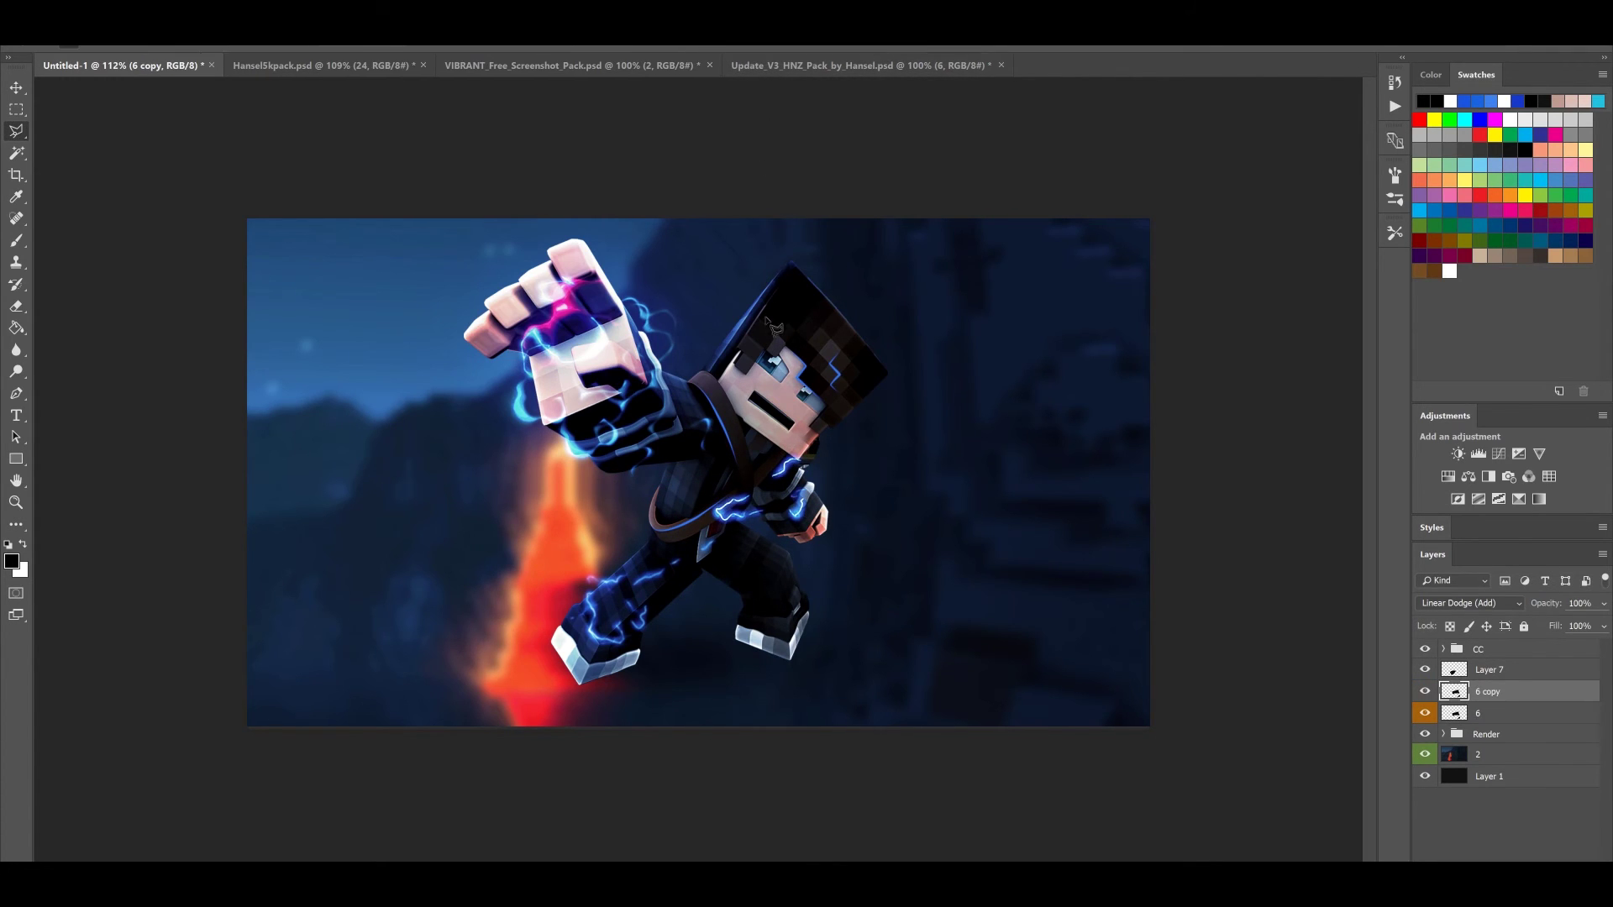
pyautogui.hotkey('ctrl', 'r')
pyautogui.hotkey('ctrl', 'r')
pyautogui.hotkey('ctrl', 't')
pyautogui.moveTo(790, 562); pyautogui.dragTo(688, 550)
pyautogui.moveTo(906, 593); pyautogui.dragTo(696, 290)
pyautogui.moveTo(798, 648); pyautogui.dragTo(903, 569)
pyautogui.moveTo(1008, 637); pyautogui.dragTo(970, 682)
pyautogui.moveTo(854, 595); pyautogui.dragTo(804, 622)
pyautogui.moveTo(996, 621); pyautogui.dragTo(872, 748)
pyautogui.moveTo(750, 443); pyautogui.dragTo(768, 477)
pyautogui.click(780, 37)
pyautogui.scroll(-4, 844, 458)
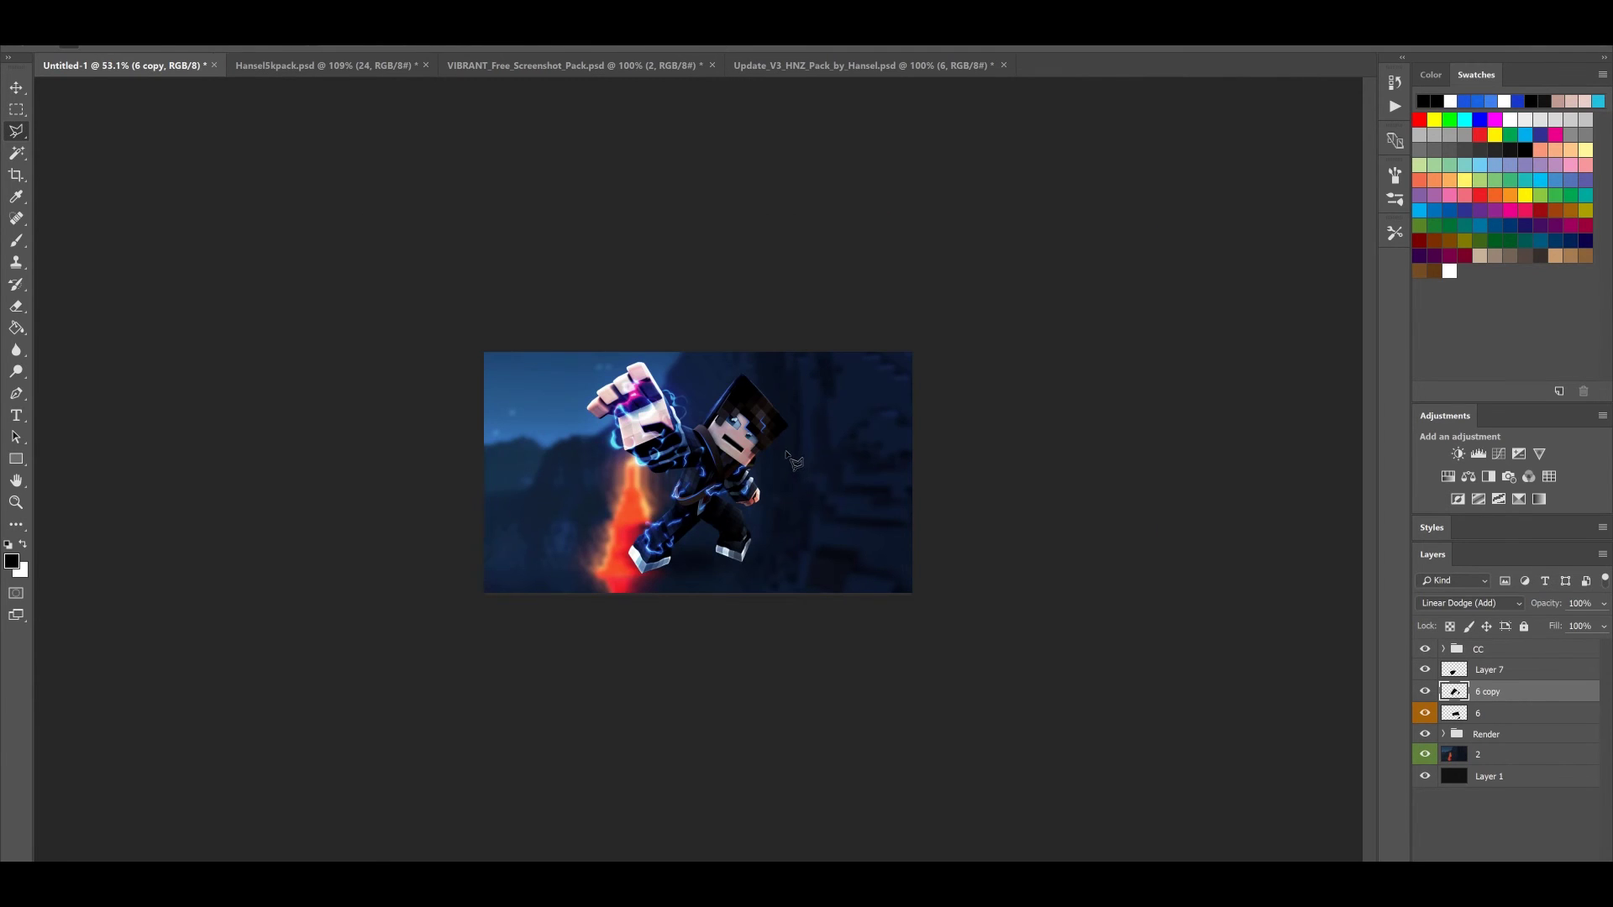
pyautogui.scroll(3, 793, 460)
pyautogui.hotkey('ctrl', 't')
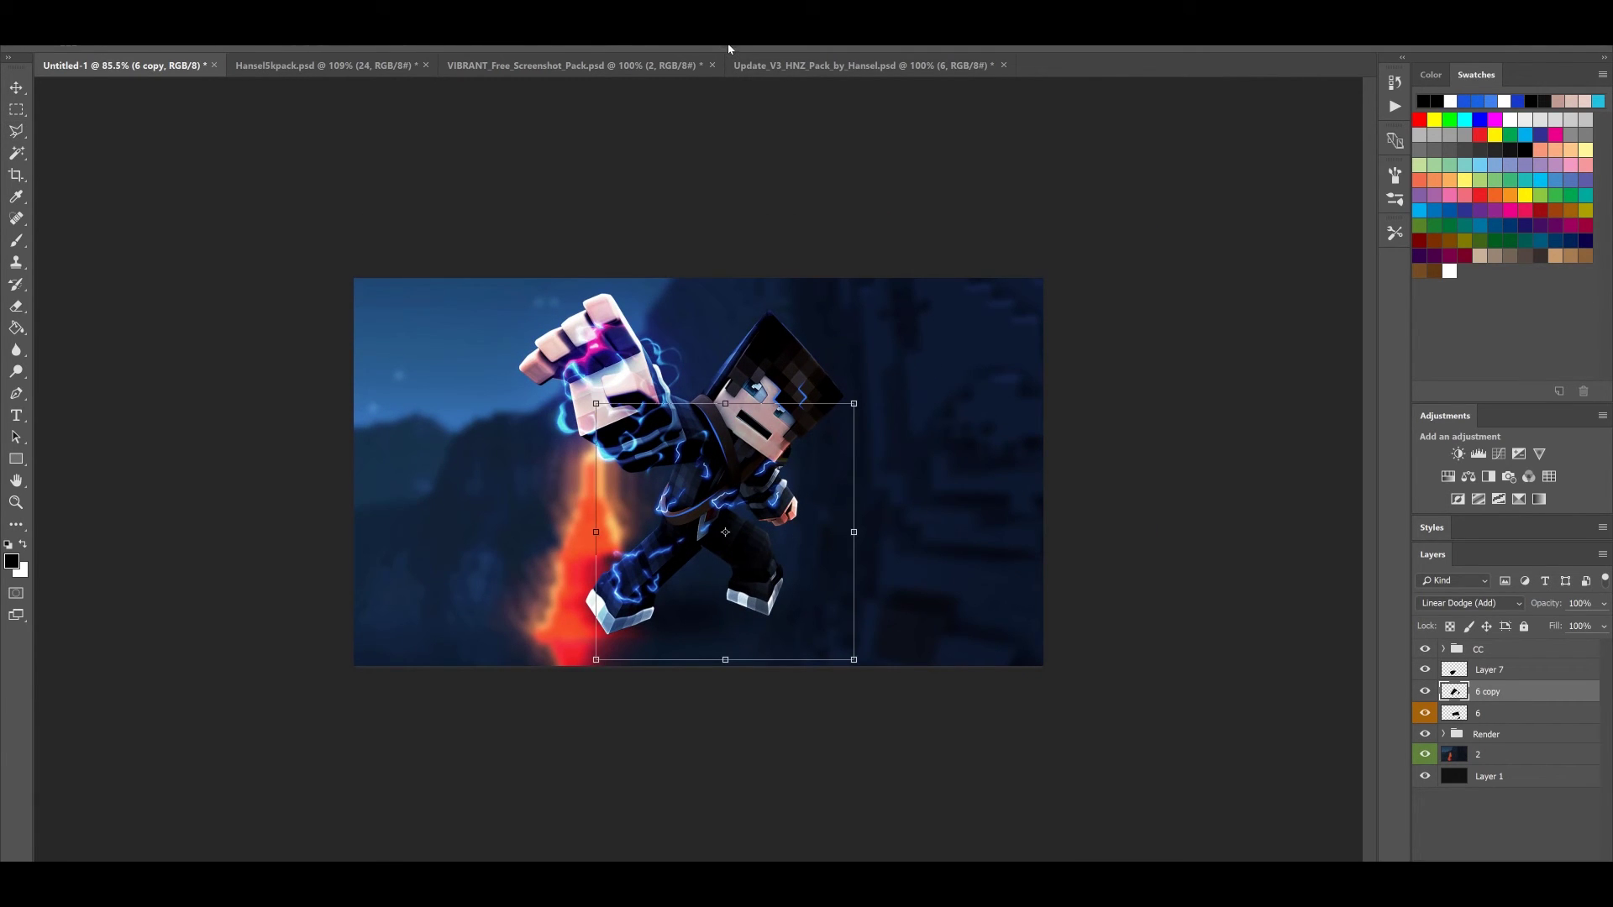
pyautogui.press('Return')
pyautogui.press('l')
pyautogui.click(1492, 724)
pyautogui.hotkey('ctrl', 'j')
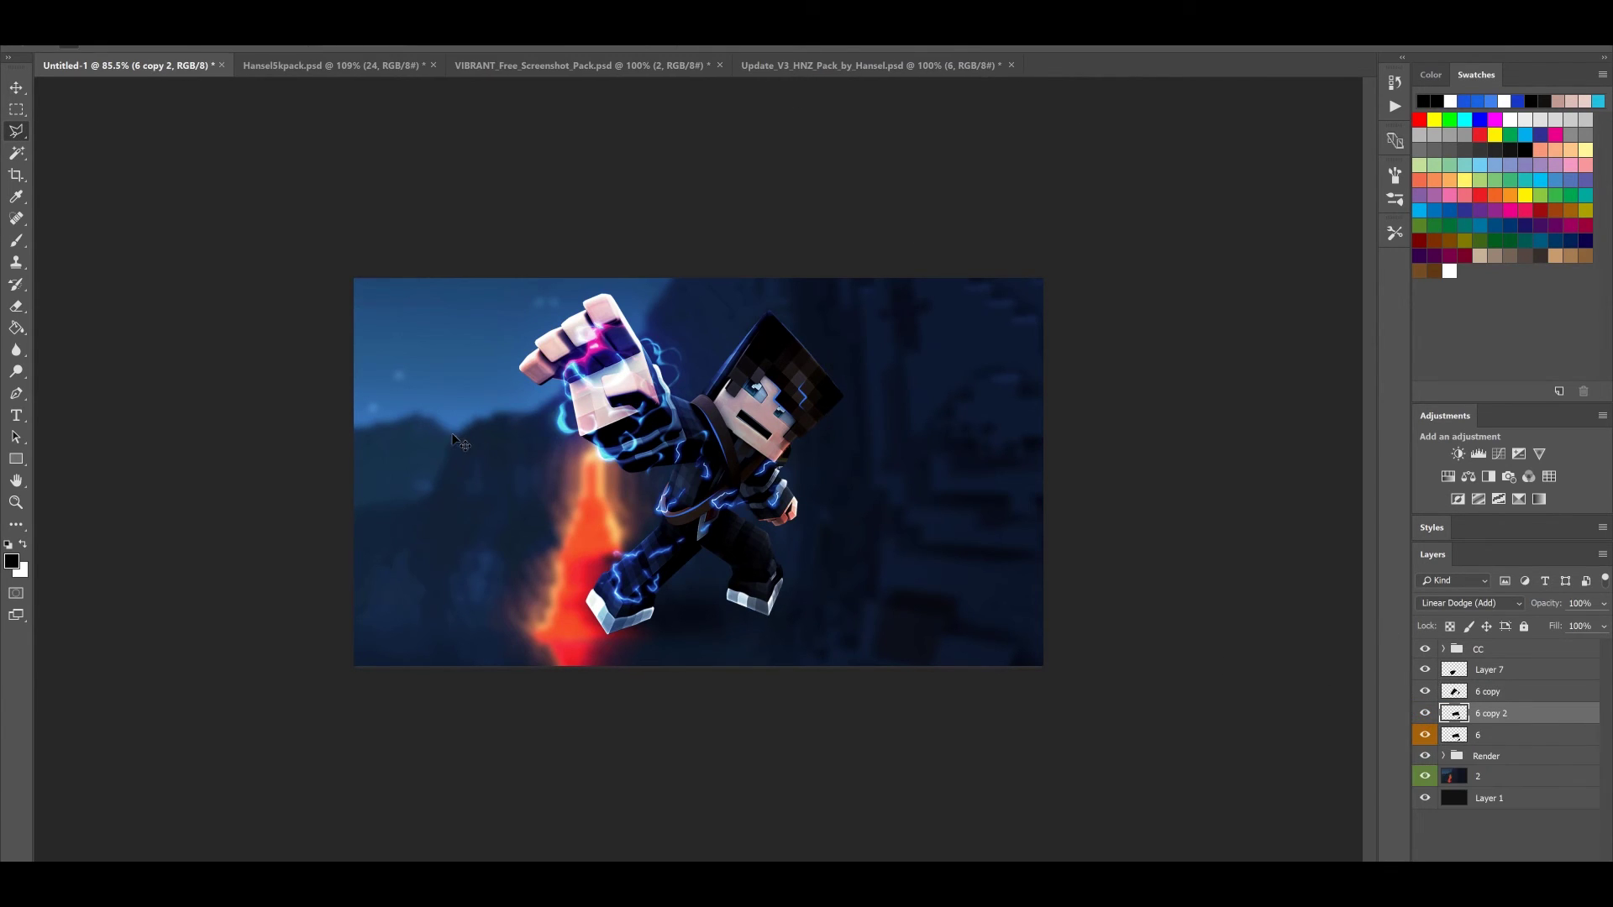
pyautogui.press('Delete')
# Try a rotated duplicate of the Layer 7 lightning over the back leg, and remove the copy
pyautogui.click(1491, 669)
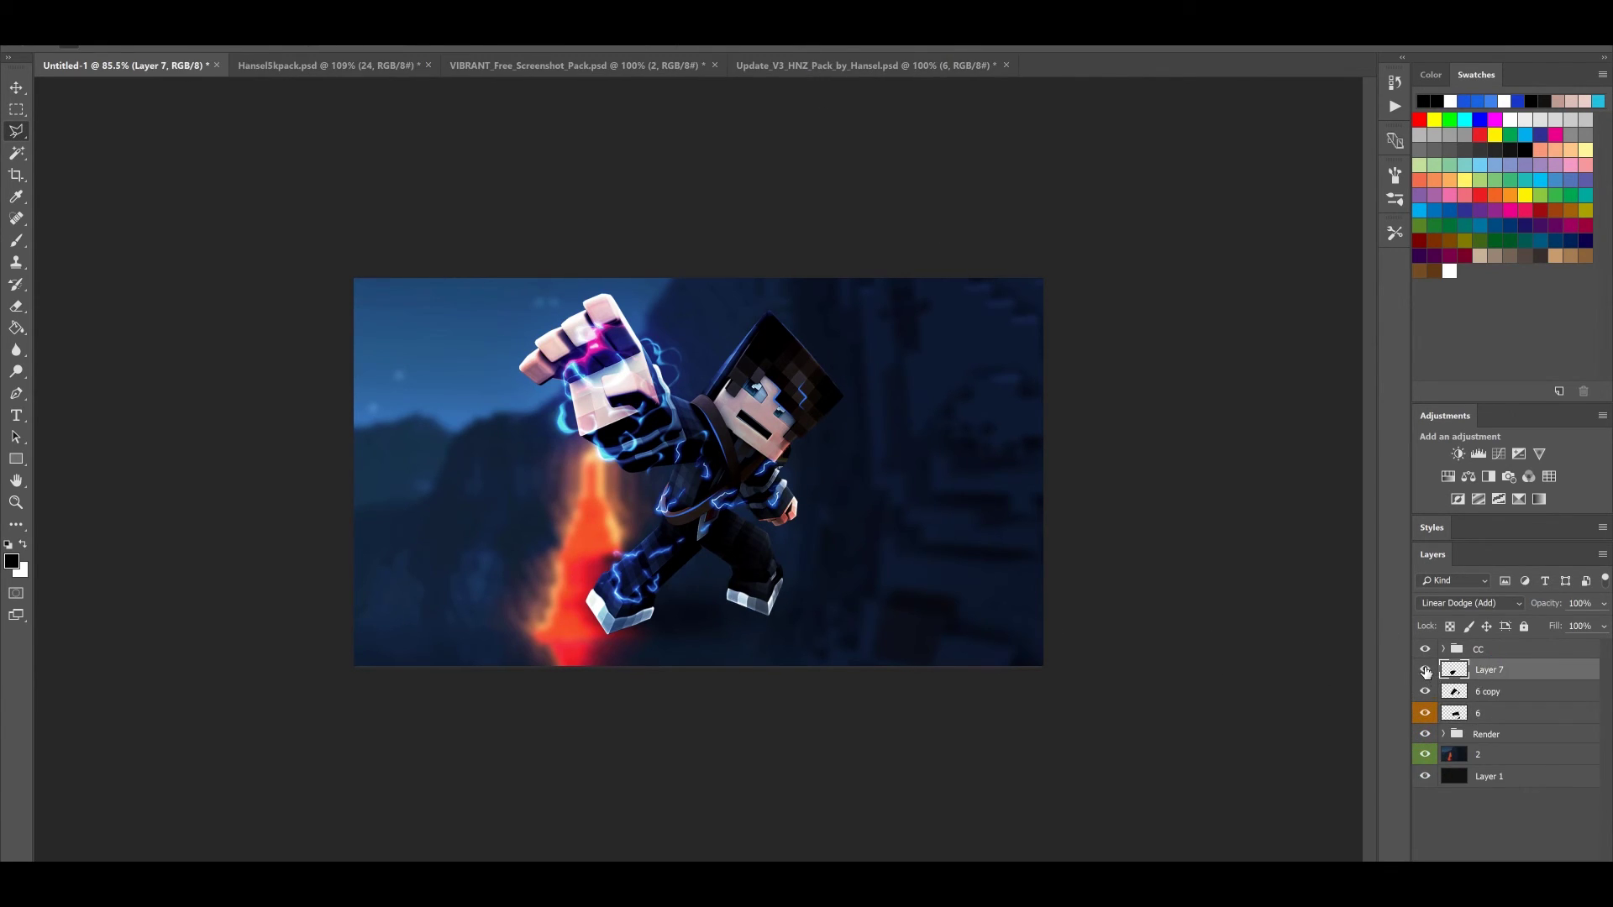
pyautogui.hotkey('ctrl', 'j')
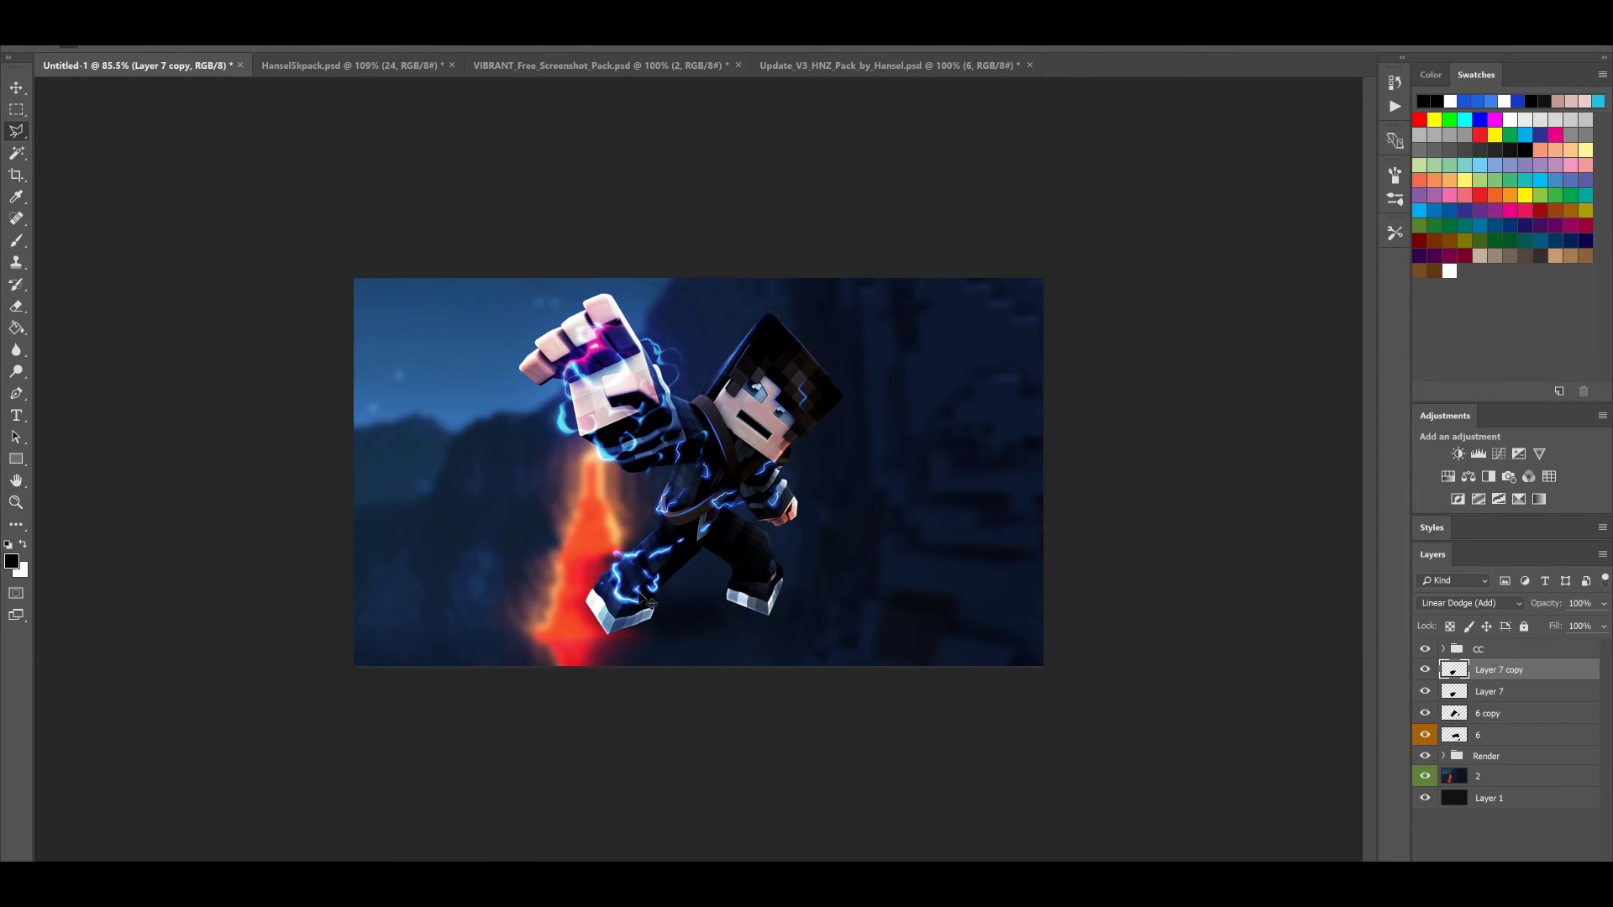
pyautogui.hotkey('ctrl', 't')
pyautogui.moveTo(664, 587); pyautogui.dragTo(768, 595)
pyautogui.moveTo(889, 479); pyautogui.dragTo(814, 427)
pyautogui.moveTo(761, 620); pyautogui.dragTo(727, 585)
pyautogui.moveTo(819, 533); pyautogui.dragTo(819, 546)
pyautogui.click(734, 47)
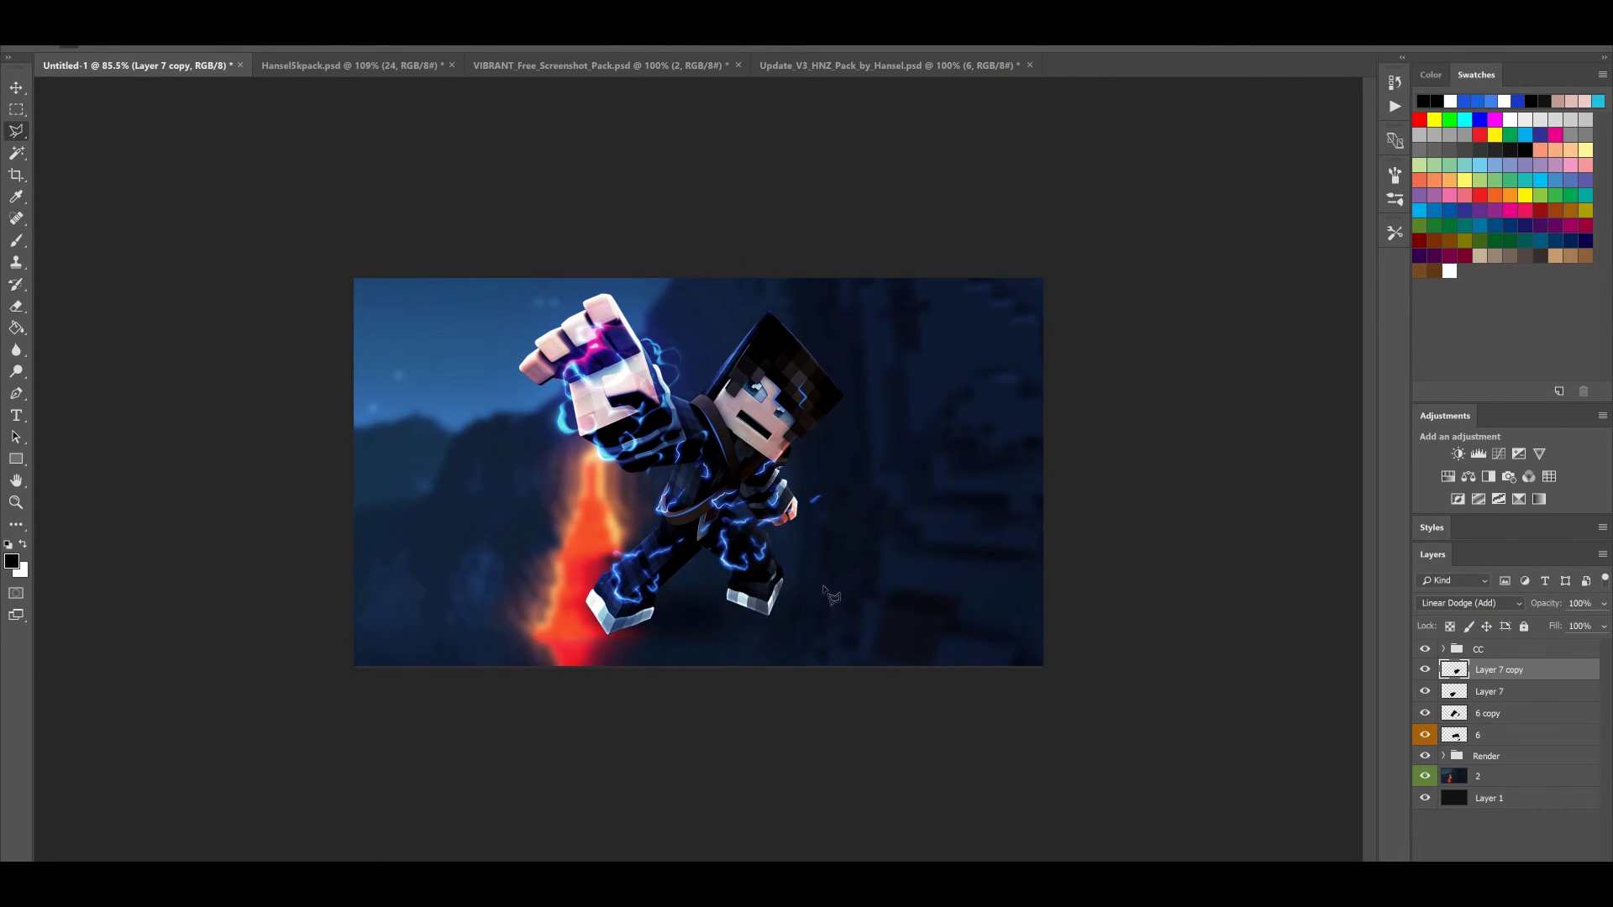
pyautogui.scroll(-5, 855, 554)
pyautogui.scroll(9, 880, 519)
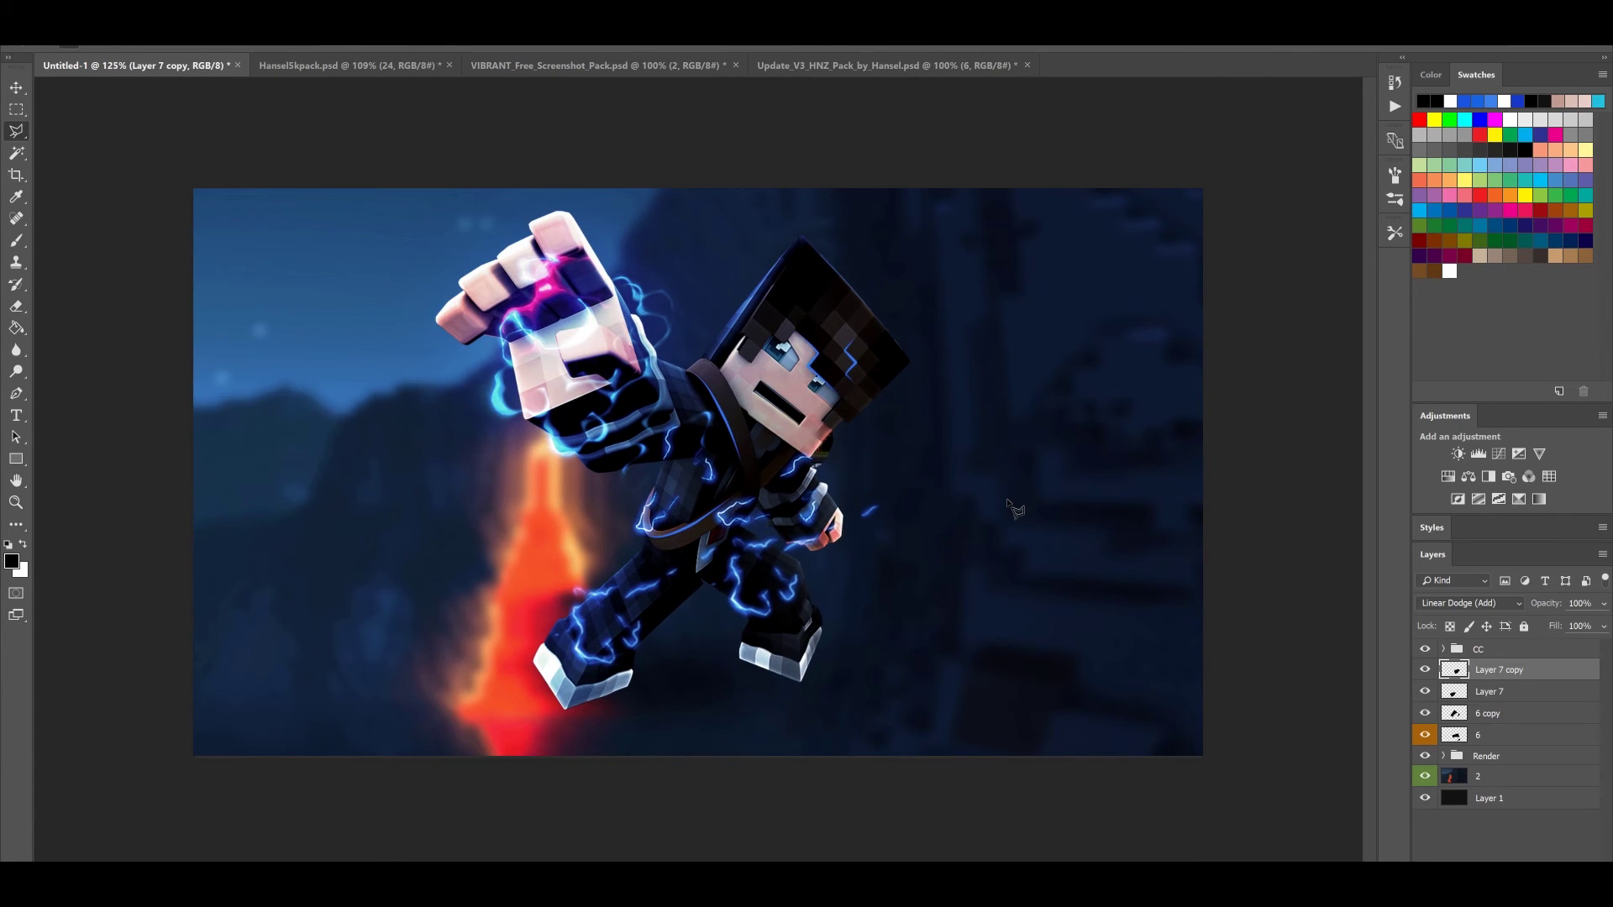
pyautogui.hotkey('ctrl', 'e')
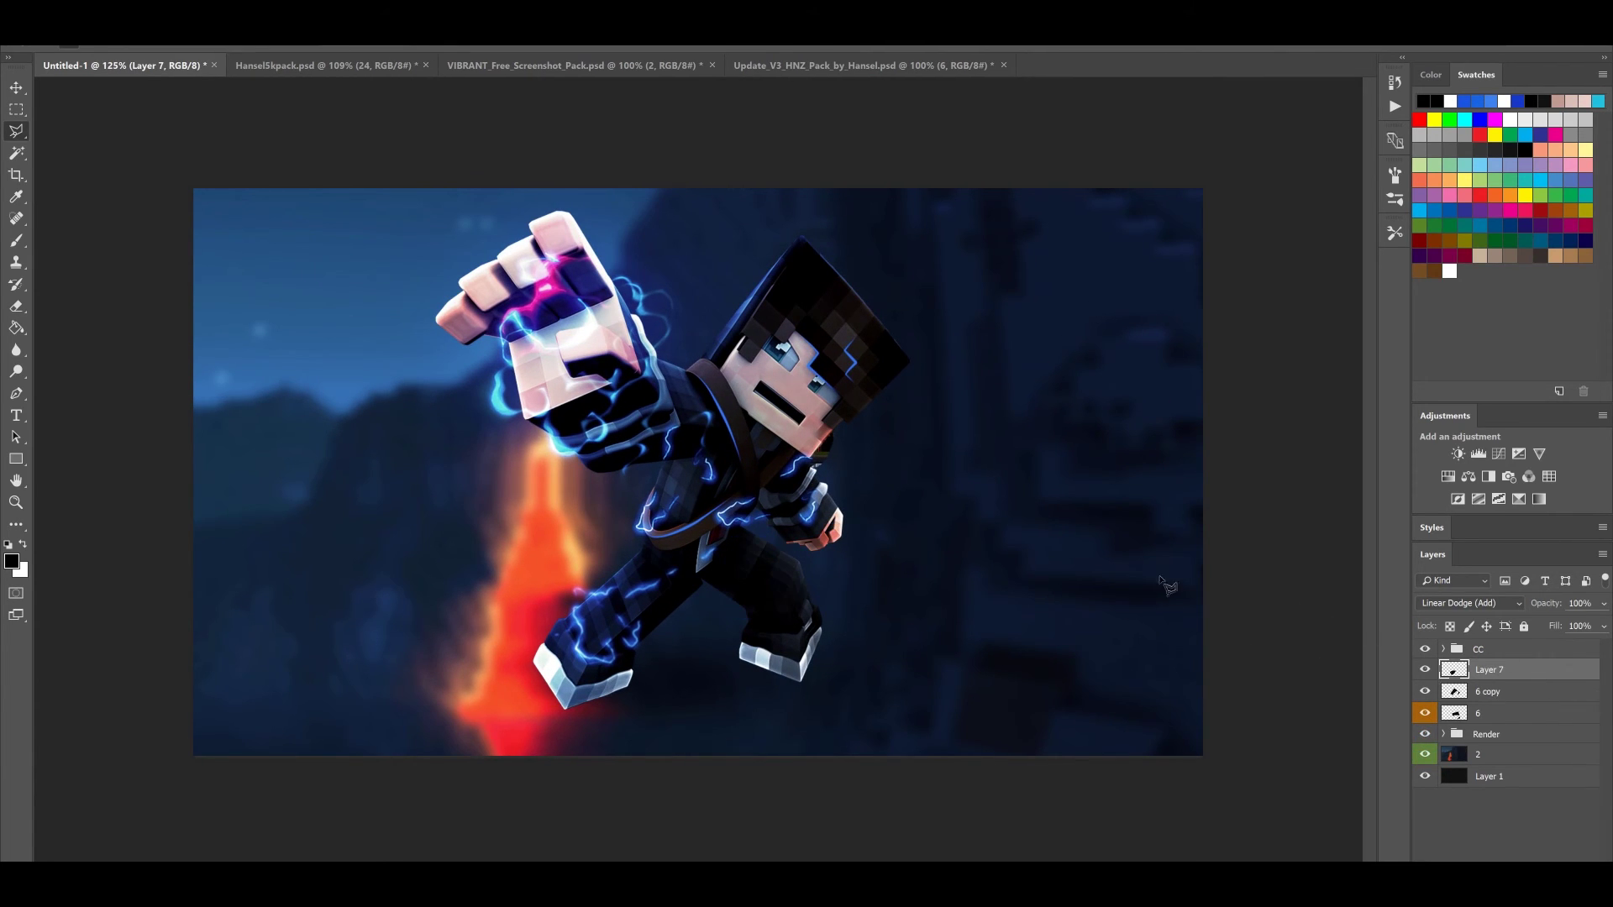
# Compare the front leg with and without Layer 7, and delete that lightning layer
pyautogui.click(1425, 670)
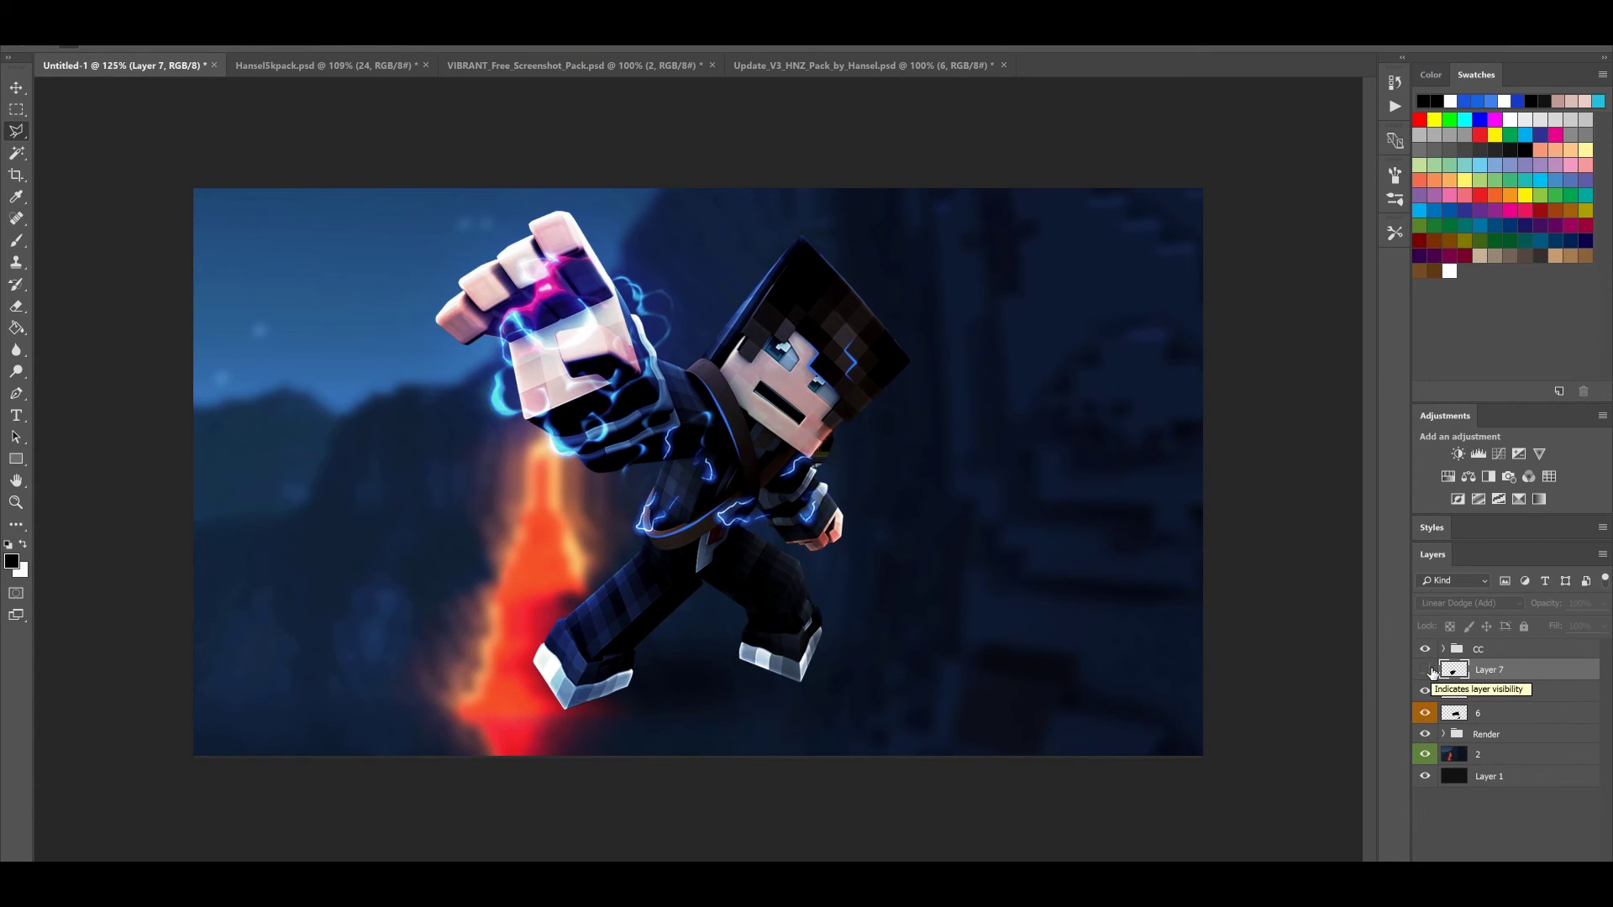
pyautogui.click(1426, 671)
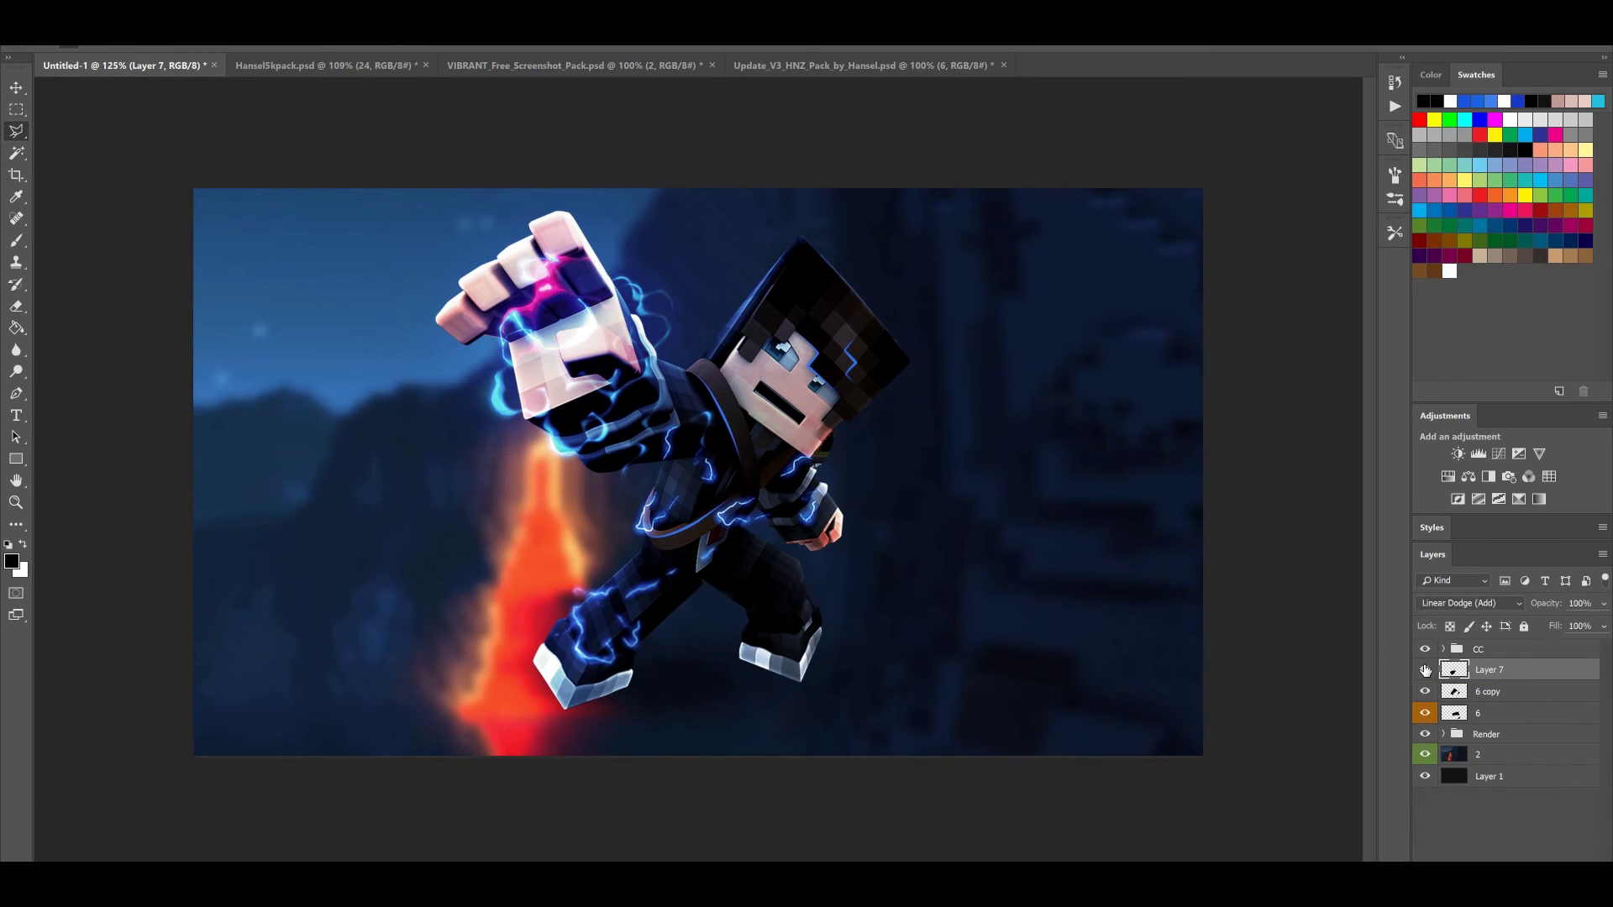
pyautogui.press('Delete')
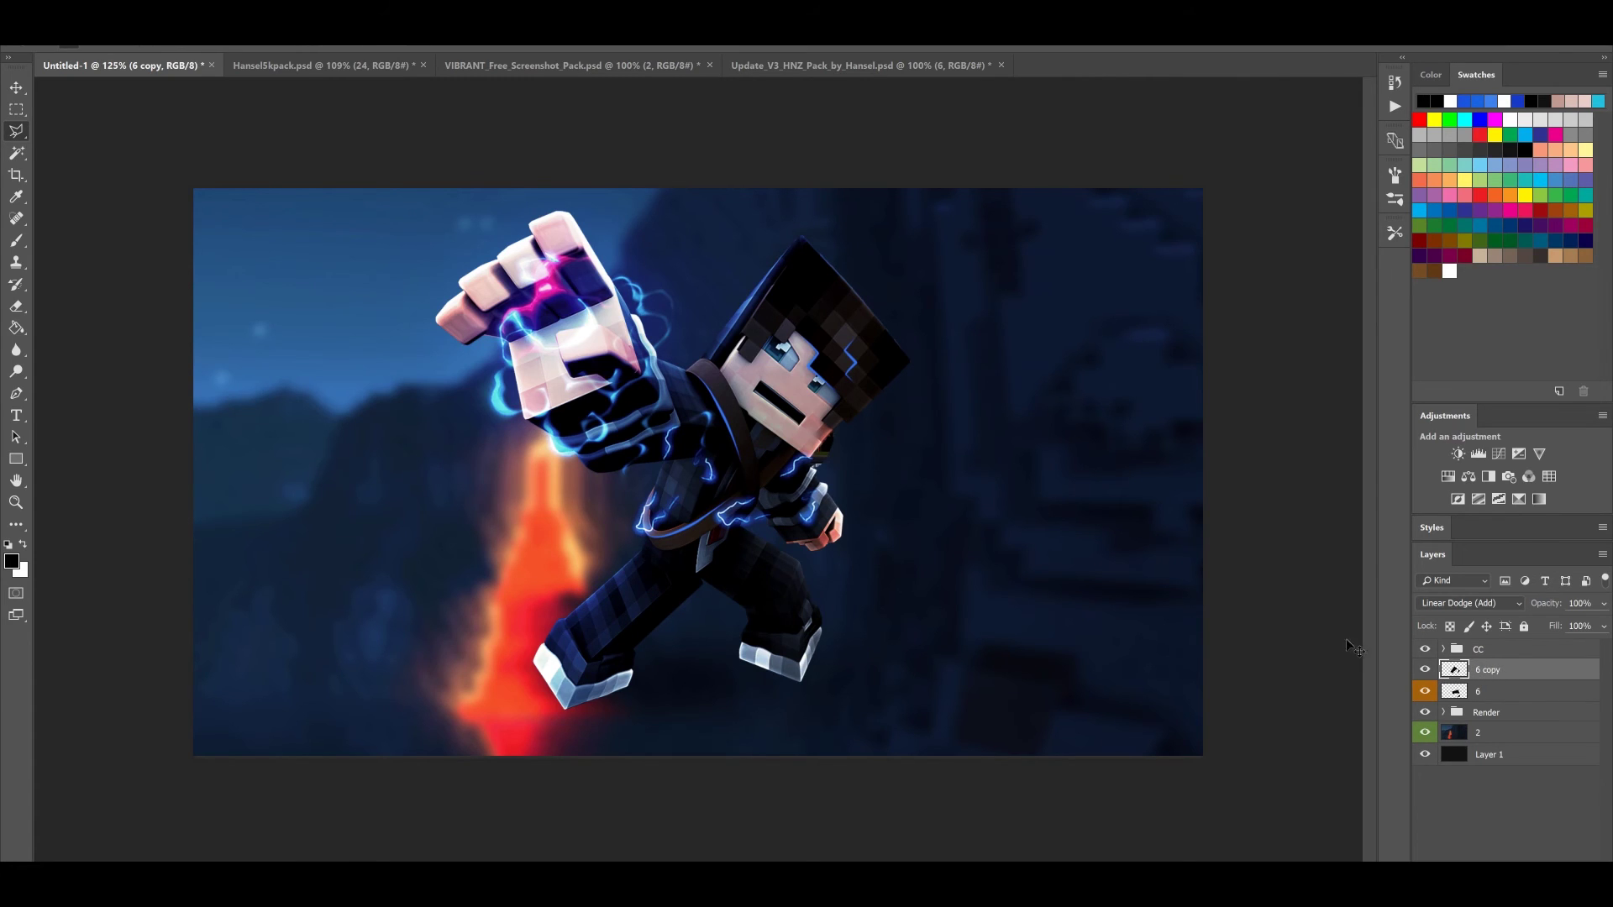
# Duplicate the 6 copy lightning layer, then move and rotate the duplicate over the front leg
pyautogui.hotkey('ctrl', 'j')
pyautogui.hotkey('ctrl', 't')
pyautogui.moveTo(686, 566); pyautogui.dragTo(645, 674)
pyautogui.moveTo(899, 605); pyautogui.dragTo(884, 578)
pyautogui.moveTo(792, 671)
pyautogui.mouseDown()
pyautogui.moveTo(825, 638)
pyautogui.moveTo(797, 643)
pyautogui.mouseUp()
pyautogui.moveTo(1062, 675); pyautogui.dragTo(1059, 713)
pyautogui.moveTo(814, 672); pyautogui.dragTo(777, 692)
pyautogui.moveTo(848, 486); pyautogui.dragTo(886, 445)
pyautogui.moveTo(868, 602); pyautogui.dragTo(905, 618)
pyautogui.press('l')
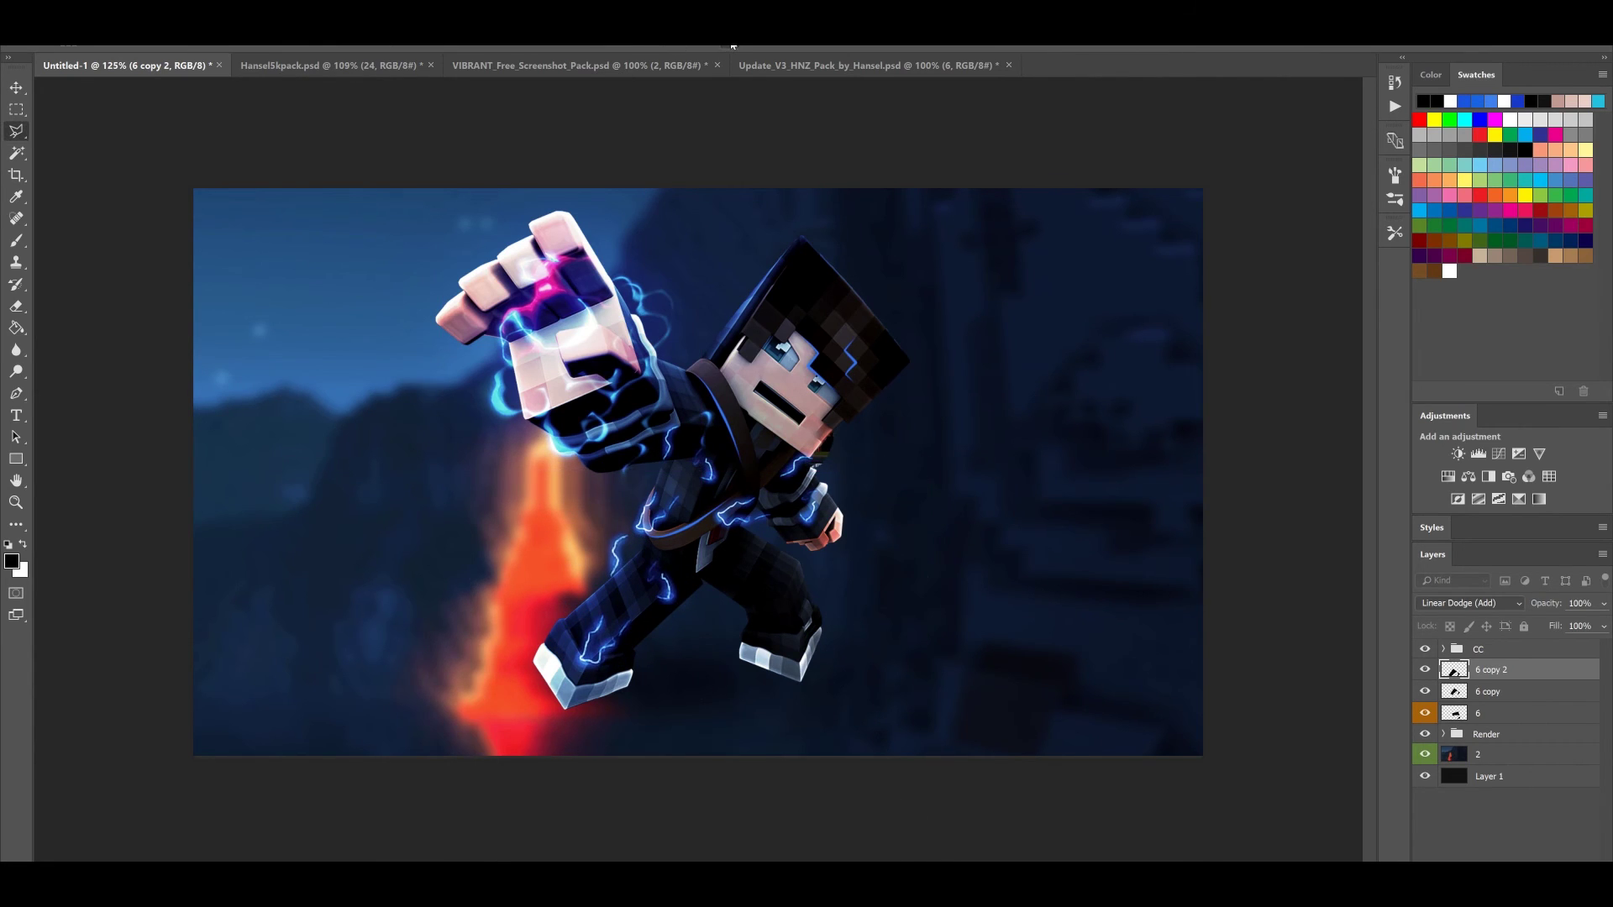
# Duplicate the front-leg lightning, turn off the CMYK proof view, and move and rotate the copy onto the back leg
pyautogui.hotkey('ctrl', 'j')
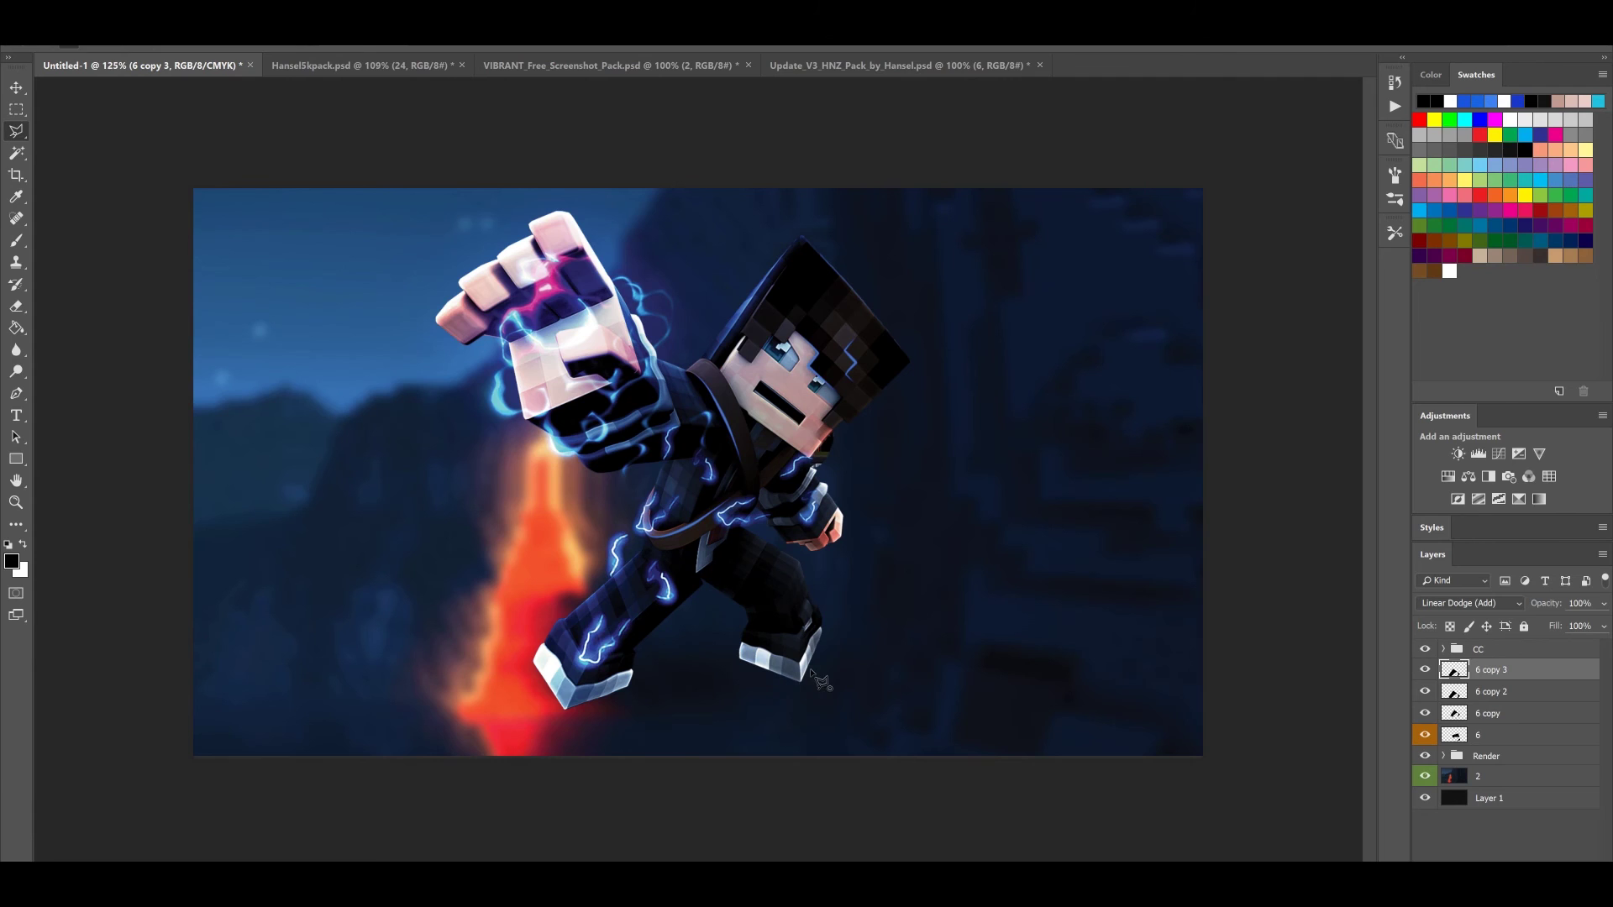
pyautogui.click(805, 670)
pyautogui.click(815, 577)
pyautogui.click(16, 109)
pyautogui.hotkey('ctrl', 'y')
pyautogui.hotkey('ctrl', 't')
pyautogui.moveTo(778, 655); pyautogui.dragTo(954, 667)
pyautogui.moveTo(1283, 588); pyautogui.dragTo(1068, 420)
pyautogui.moveTo(933, 645); pyautogui.dragTo(979, 557)
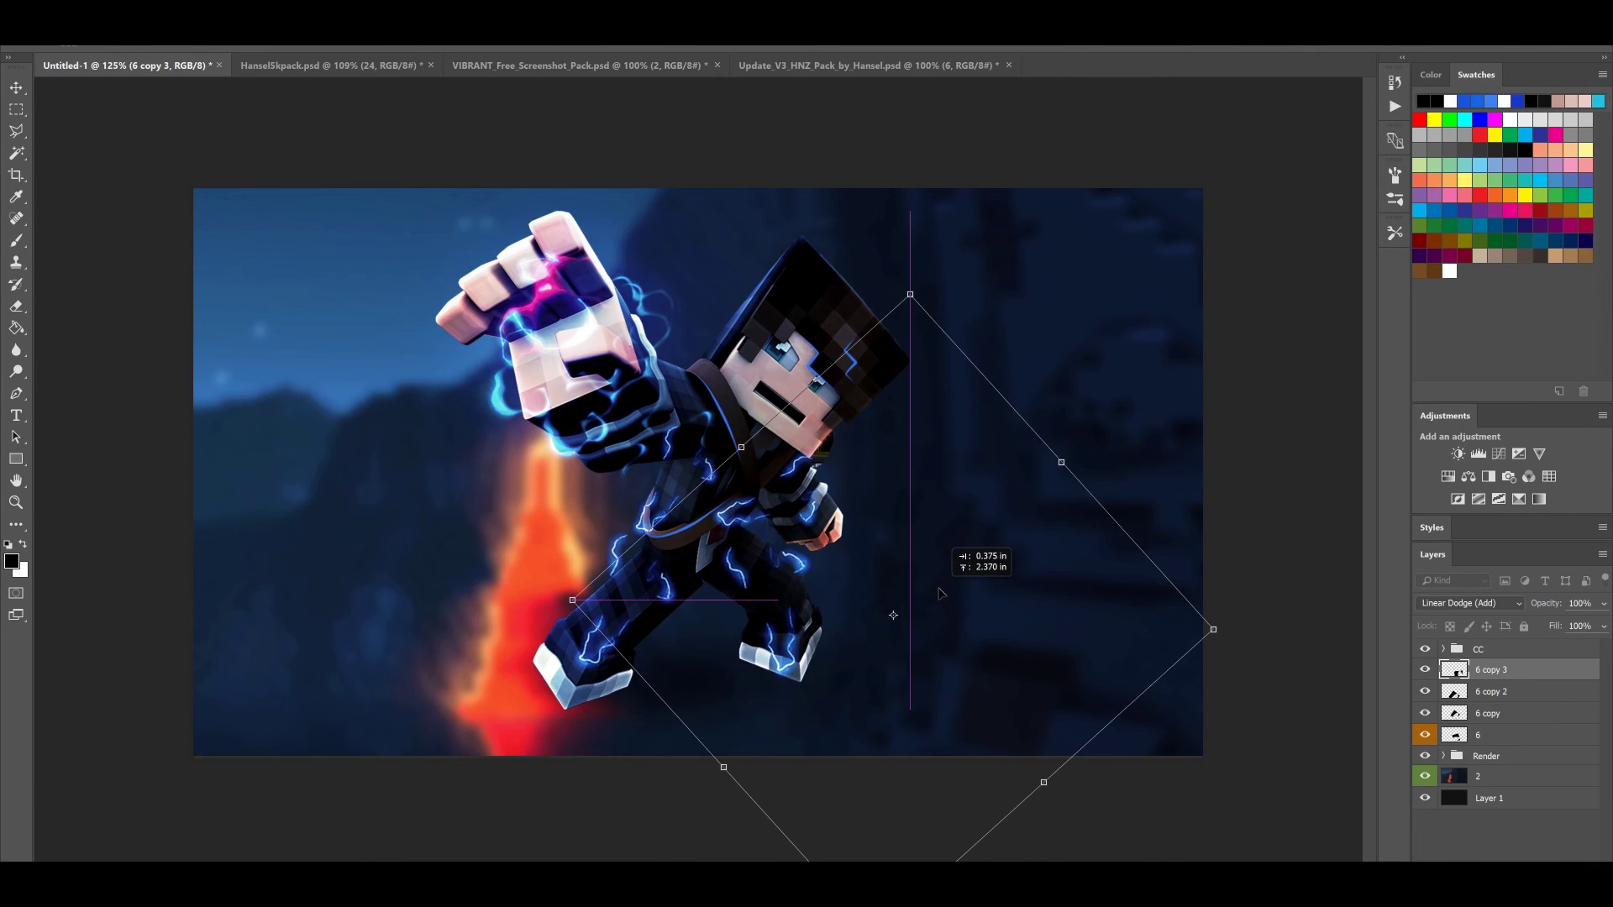
pyautogui.click(738, 43)
# Delete the two lightning copies on the legs, 6 copy 3 and 6 copy 2
pyautogui.scroll(-5, 844, 423)
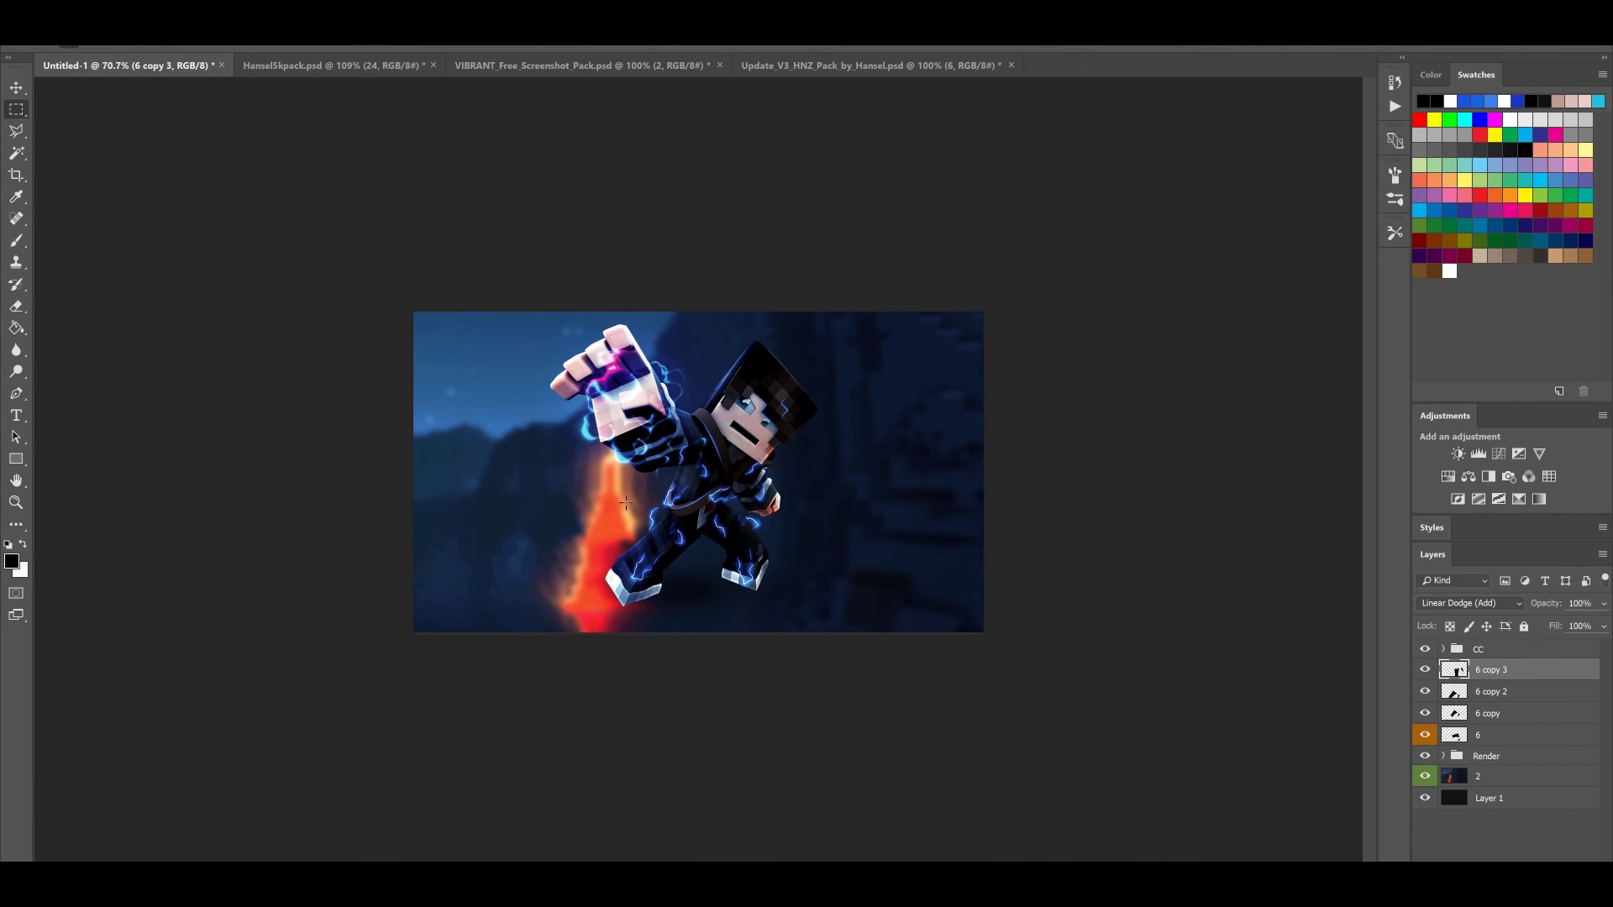
pyautogui.scroll(2, 631, 505)
pyautogui.press('Delete')
pyautogui.press('Delete')
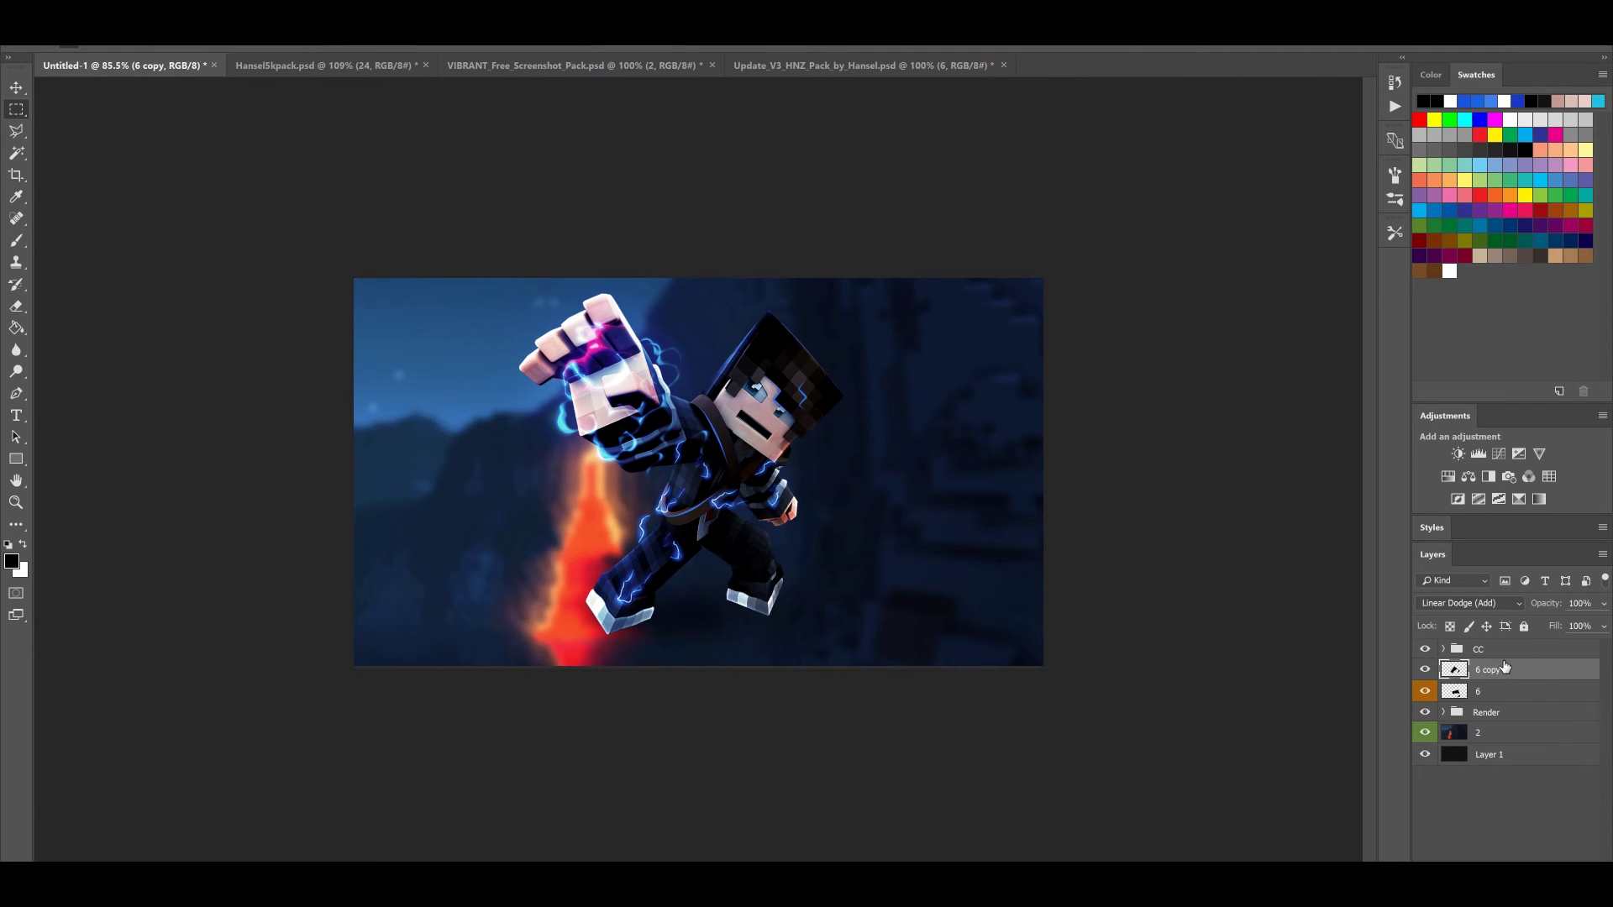
# Apply a Gaussian Blur with a 0.9-pixel radius to the 6 copy lightning layer, and select layer 6
pyautogui.scroll(1, 888, 623)
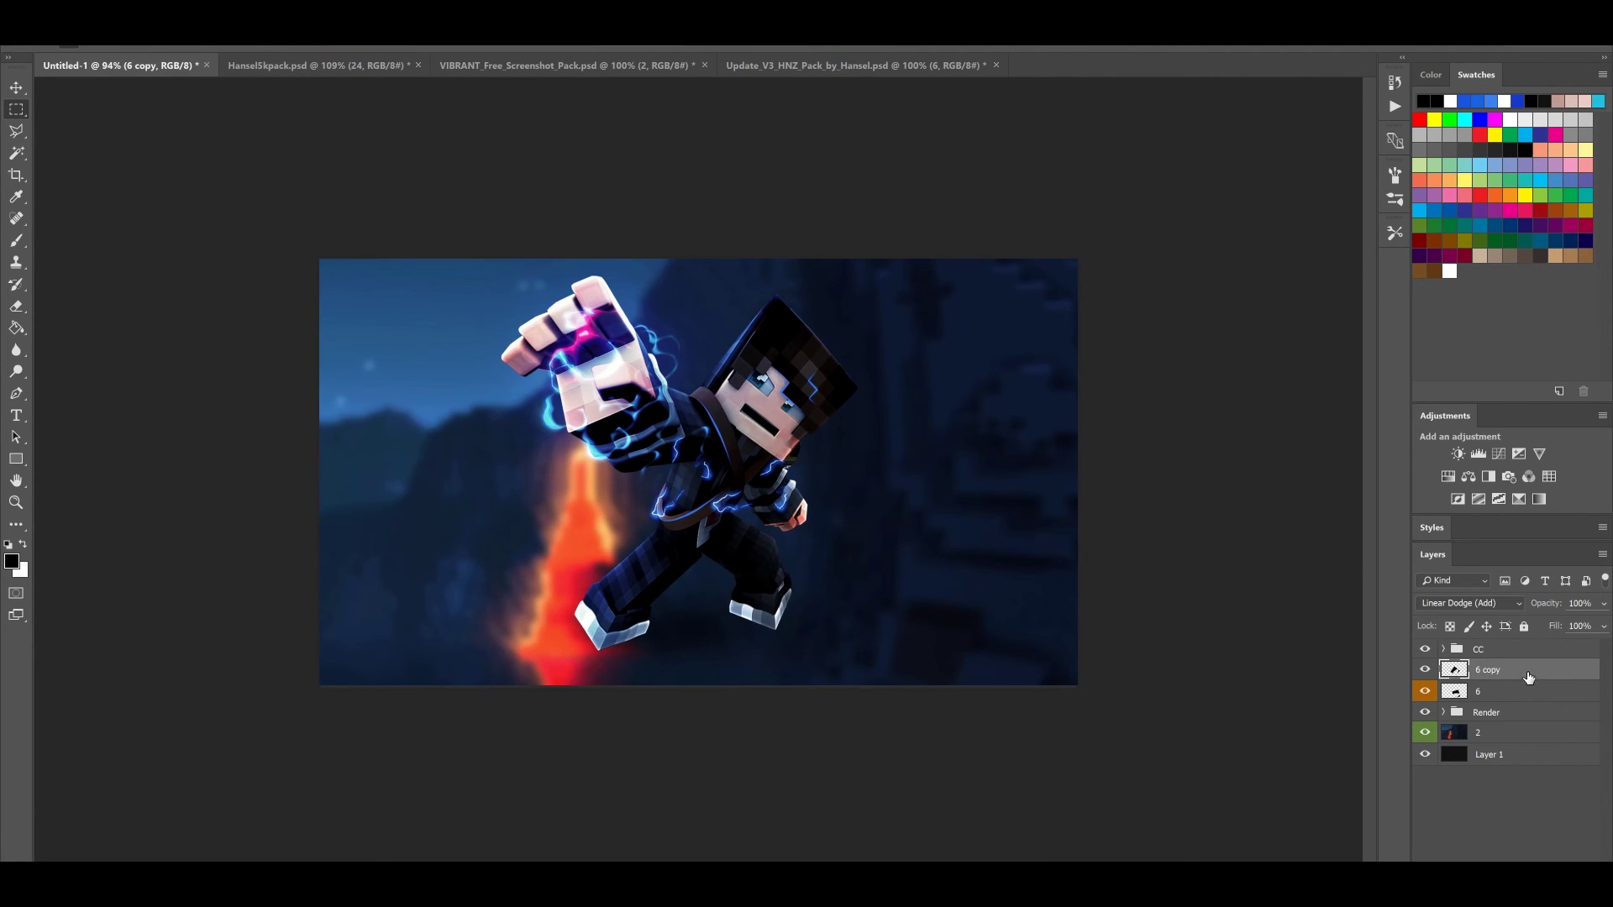
pyautogui.click(264, 11)
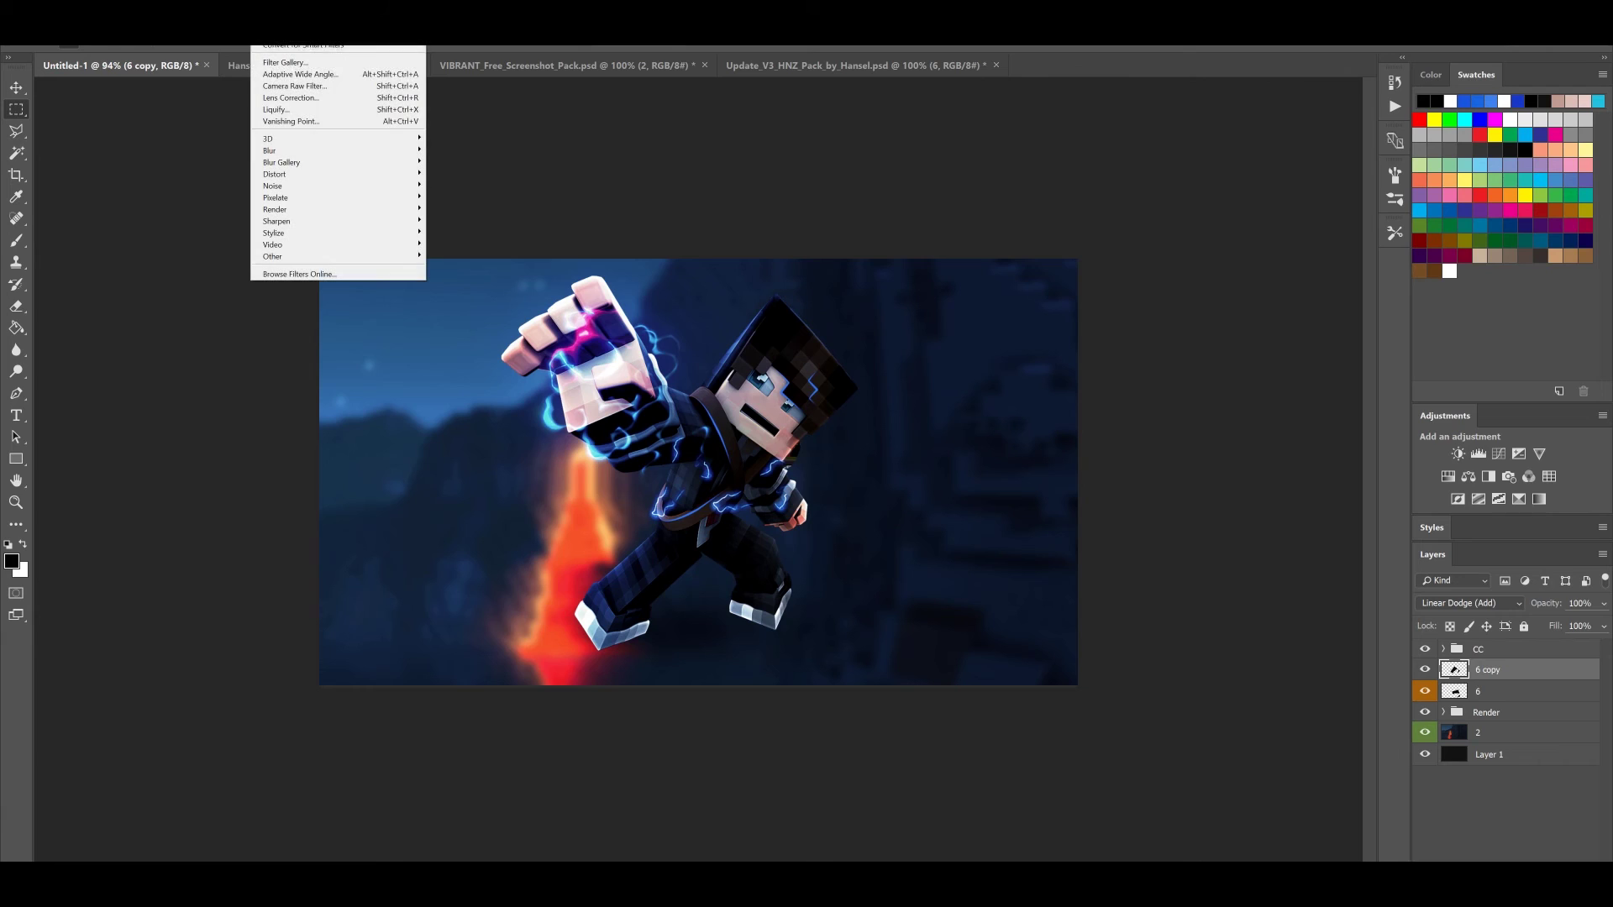
pyautogui.moveTo(316, 150)
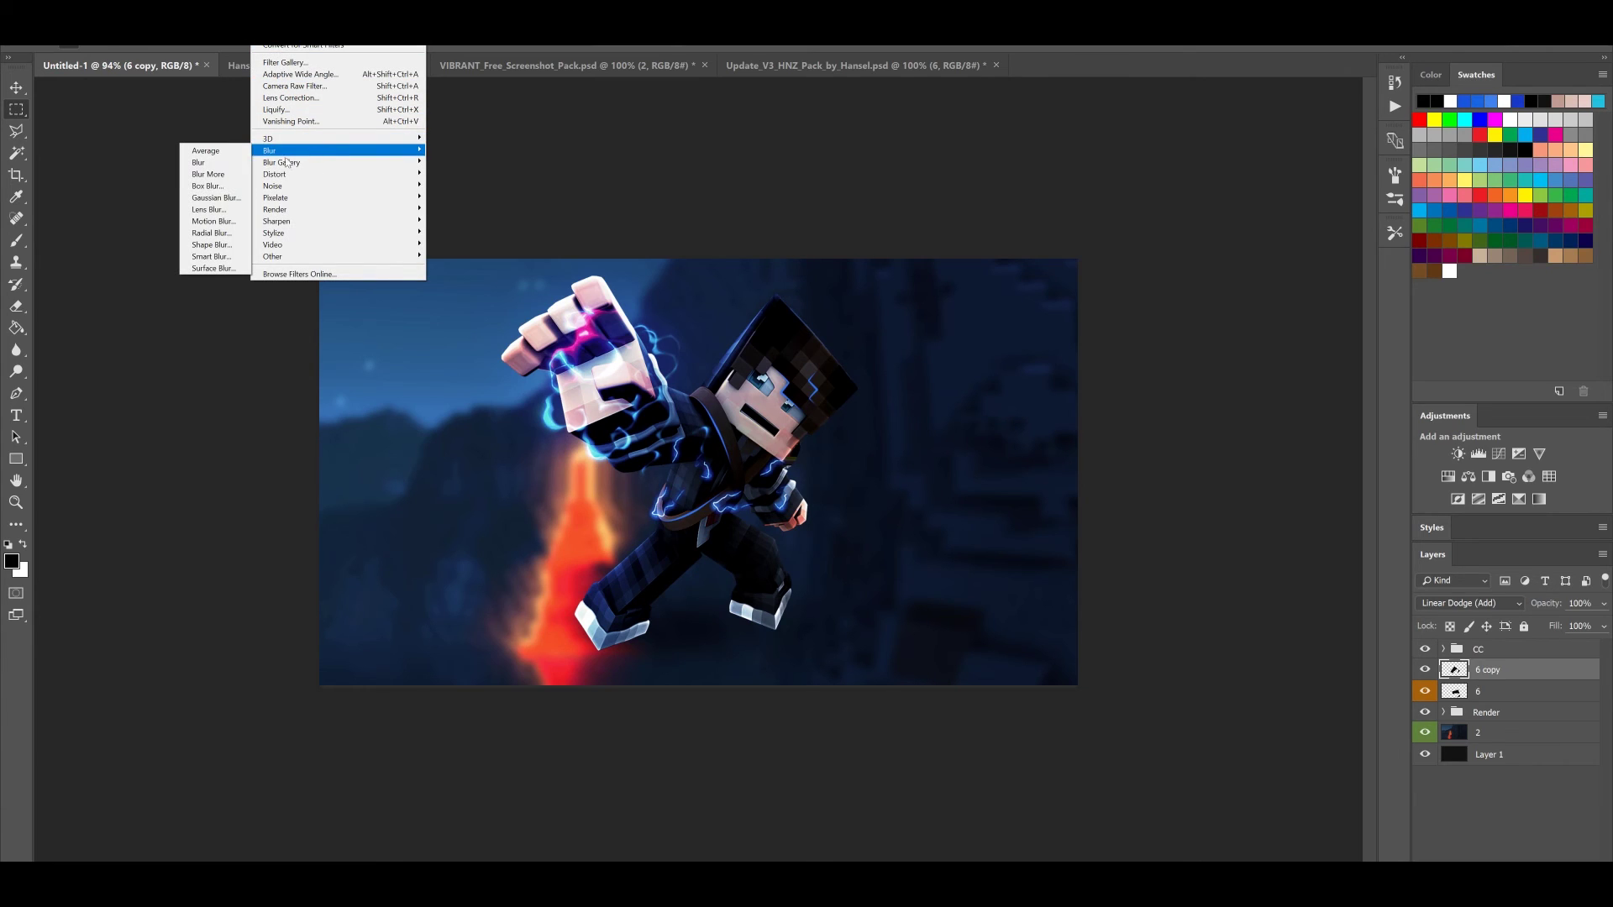
pyautogui.click(226, 200)
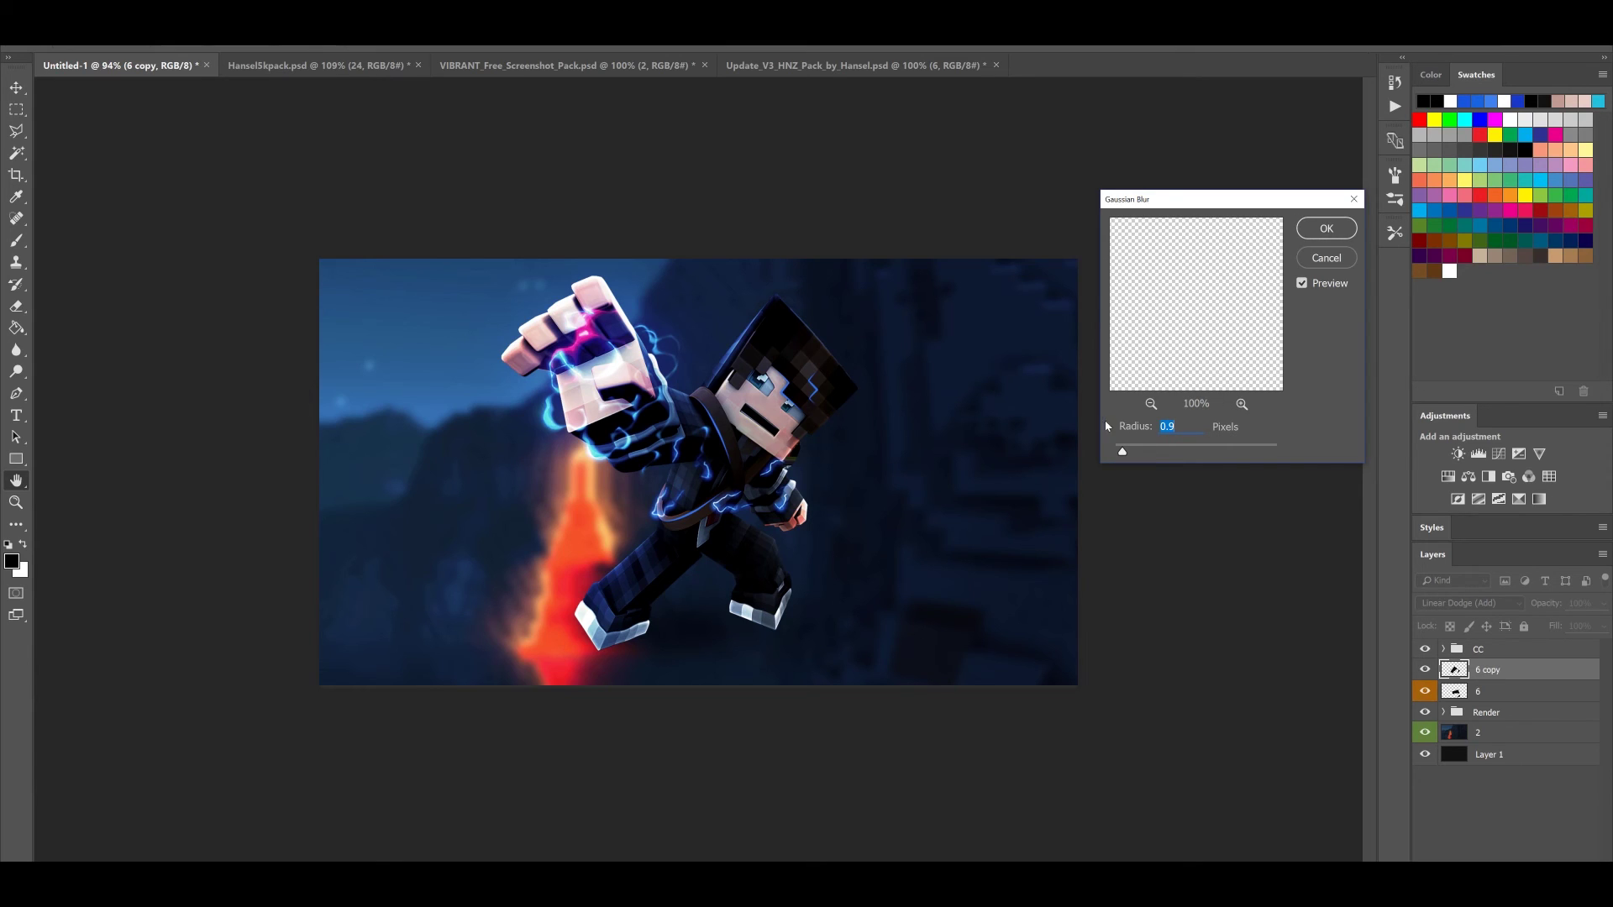
pyautogui.click(1326, 230)
pyautogui.click(1488, 693)
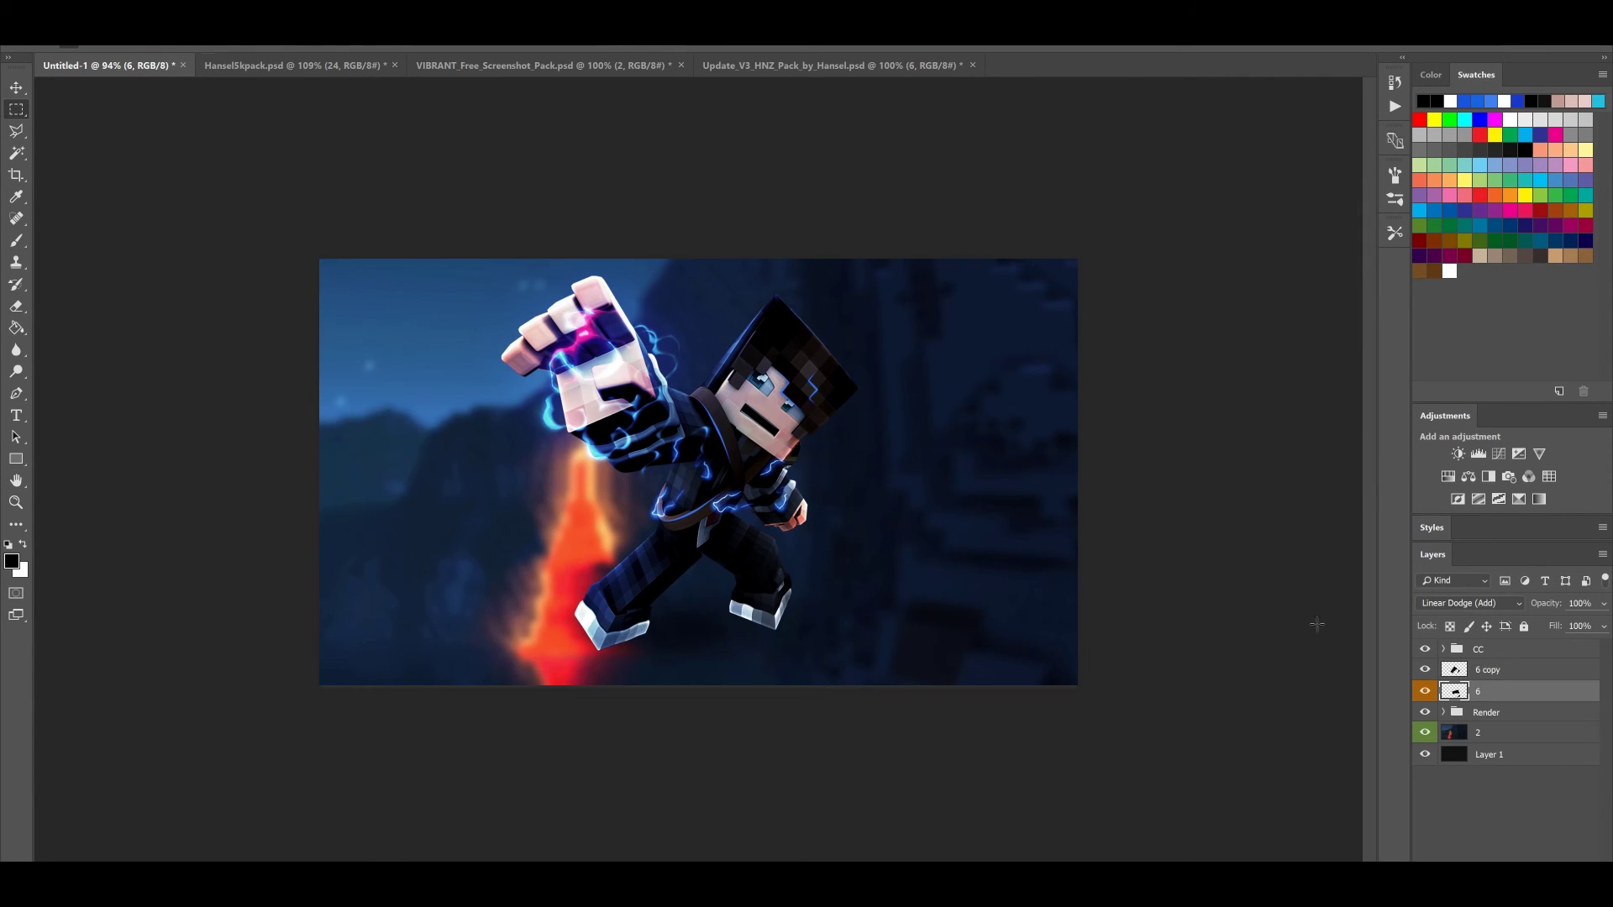
# Reapply the last Gaussian Blur to the layer 6 lightning and toggle the layer's visibility to compare
pyautogui.click(292, 12)
pyautogui.moveTo(263, 12)
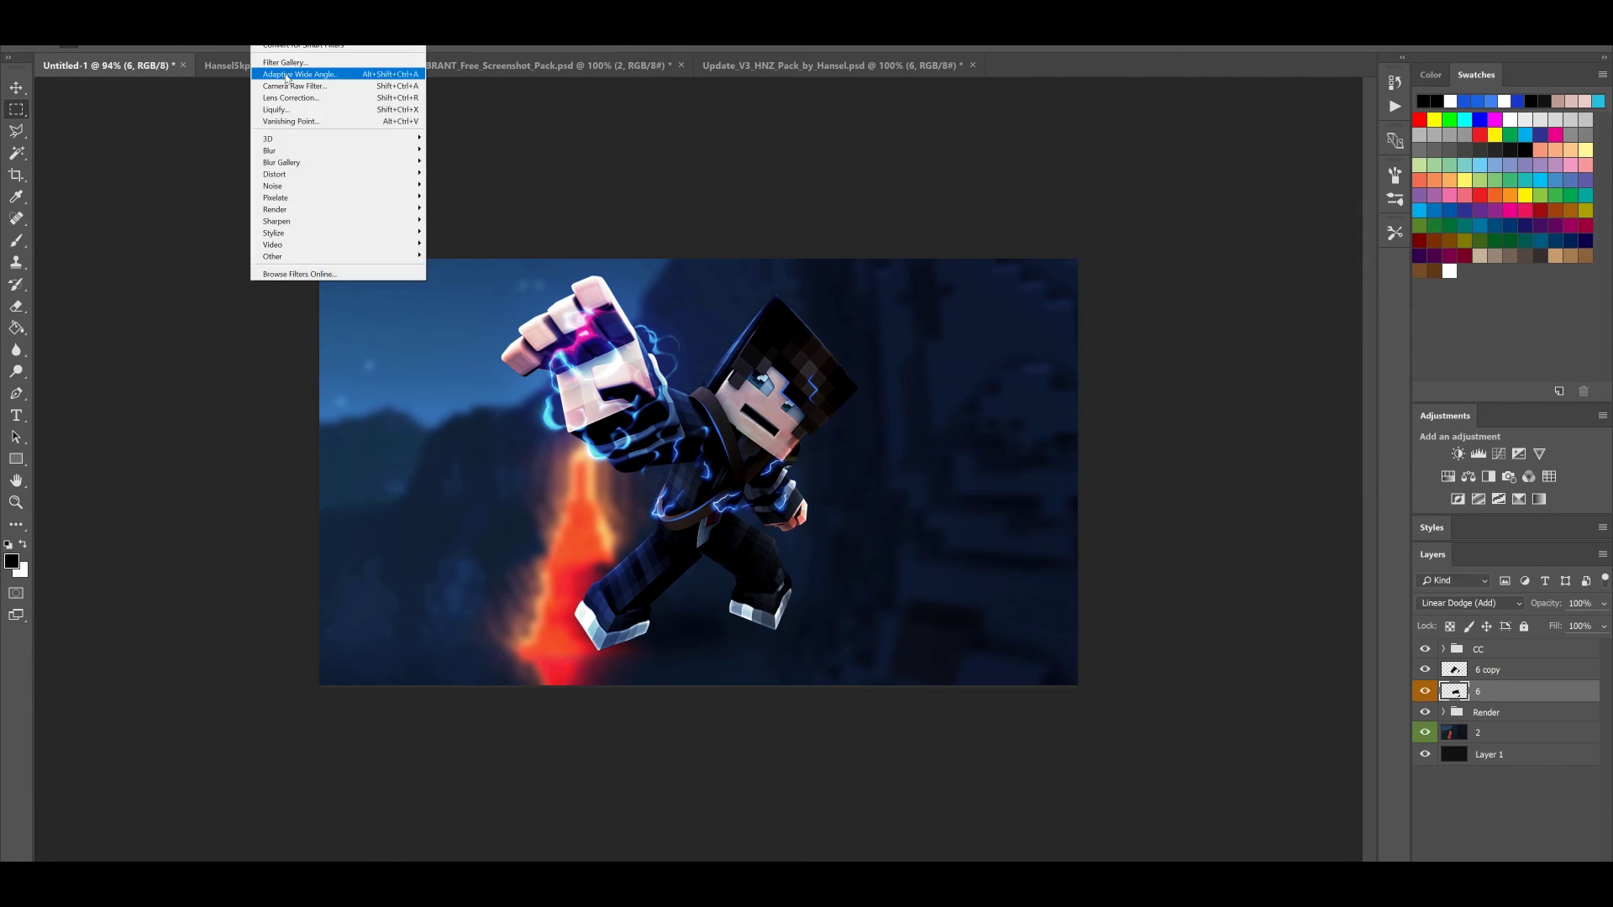
pyautogui.click(289, 29)
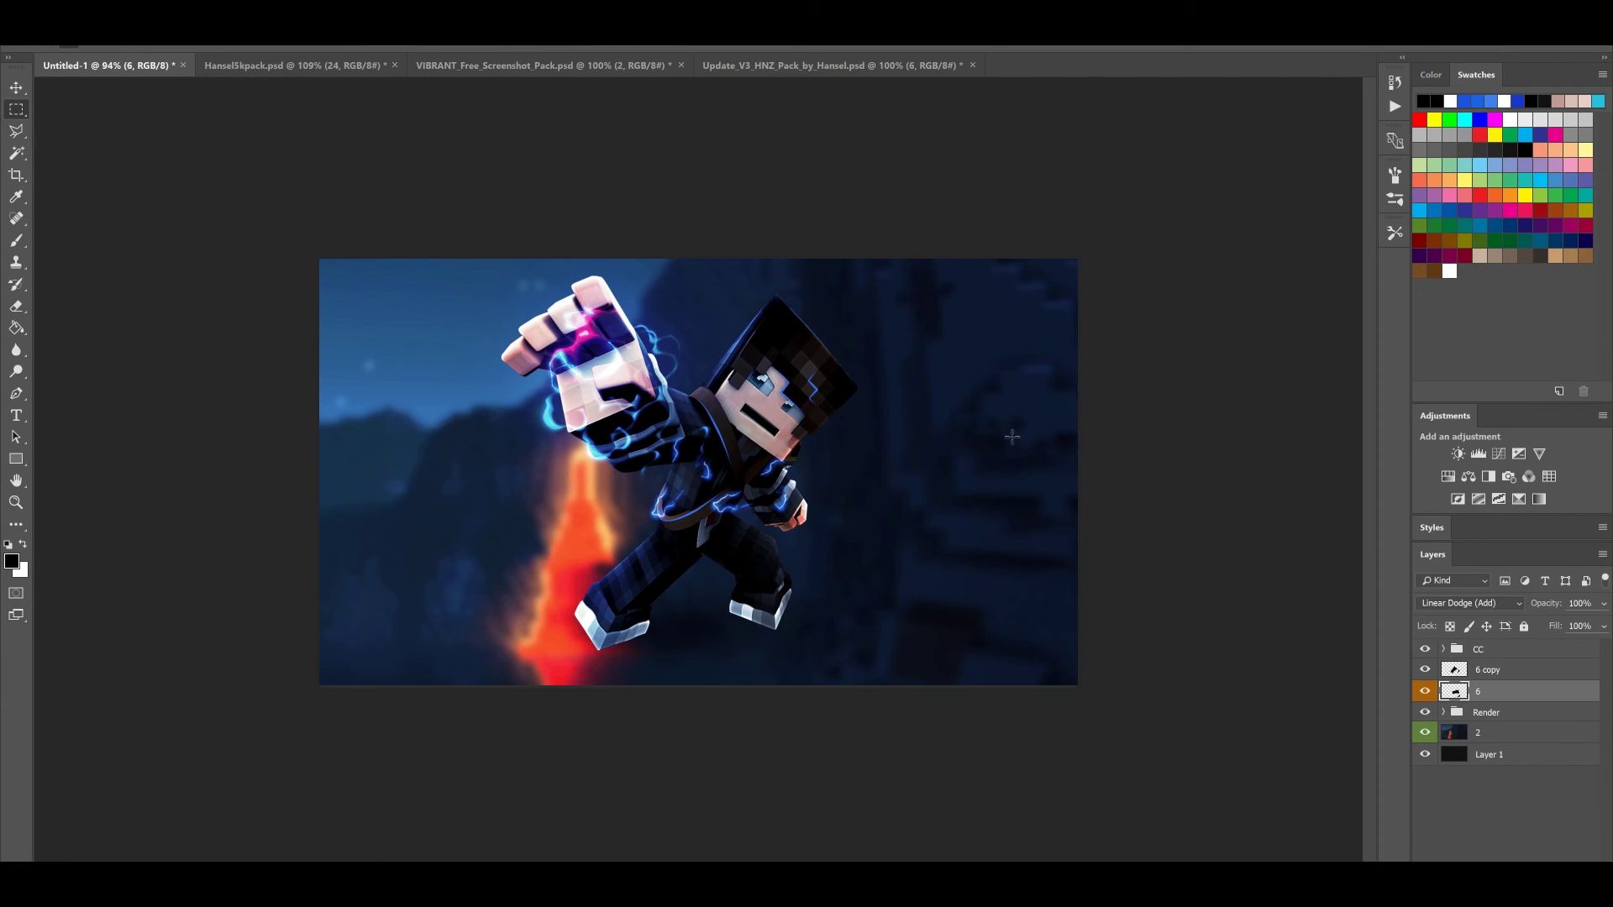
pyautogui.scroll(-8, 638, 452)
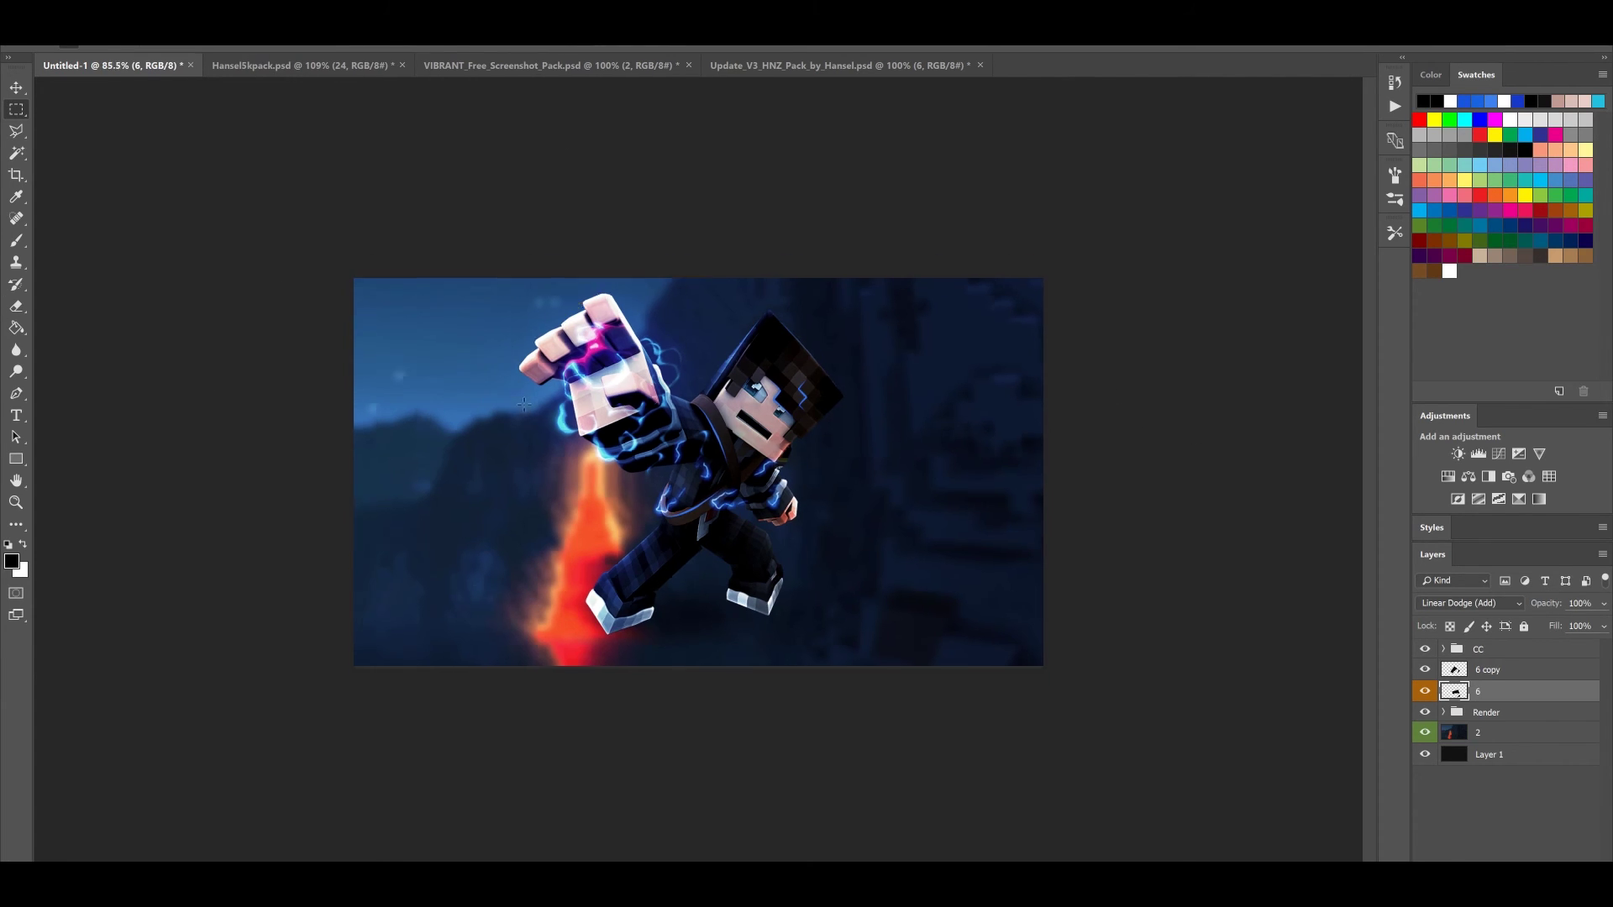
pyautogui.scroll(6, 843, 467)
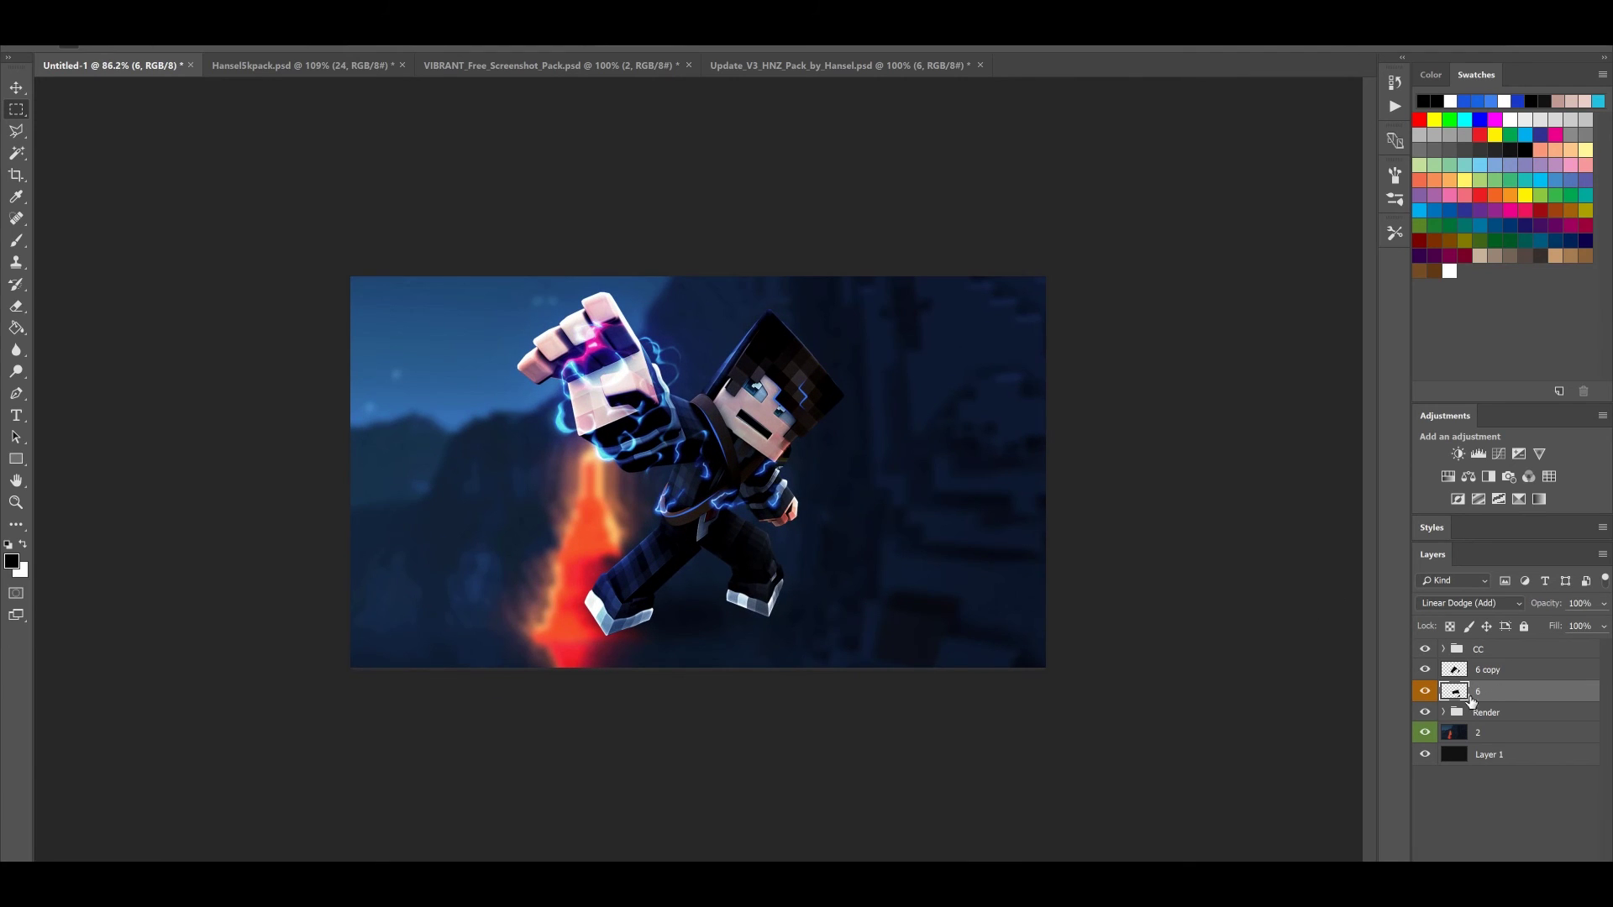
pyautogui.click(1424, 691)
pyautogui.click(1425, 691)
pyautogui.scroll(1, 1056, 576)
pyautogui.scroll(-2, 913, 585)
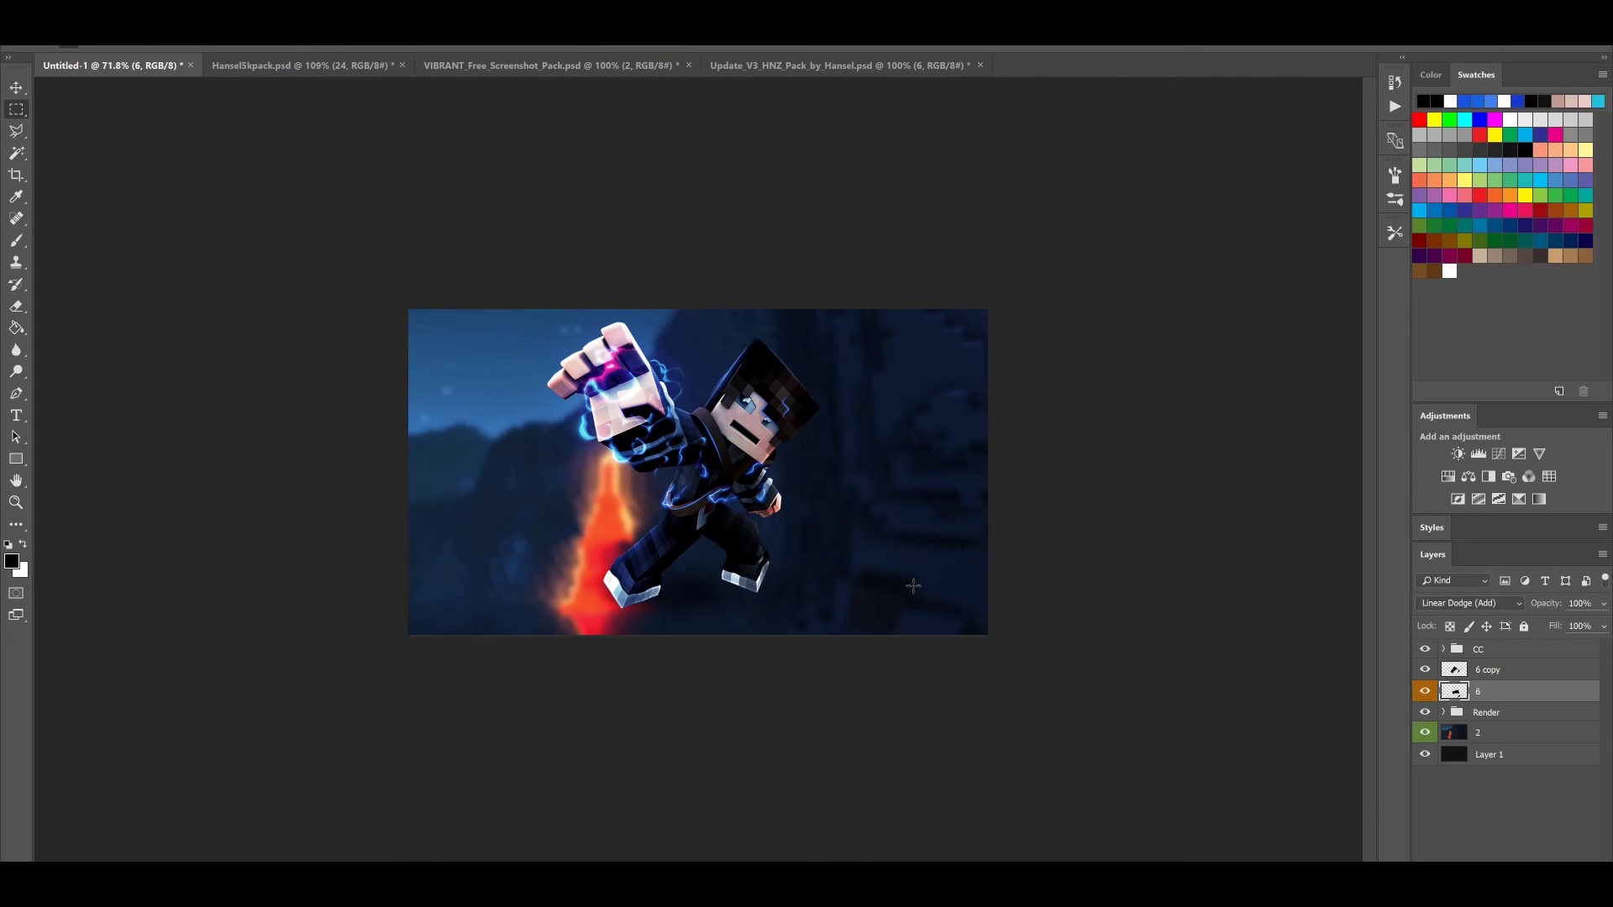
# Toggle the CC group's visibility to compare the artwork with and without its colour corrections
pyautogui.scroll(2, 613, 432)
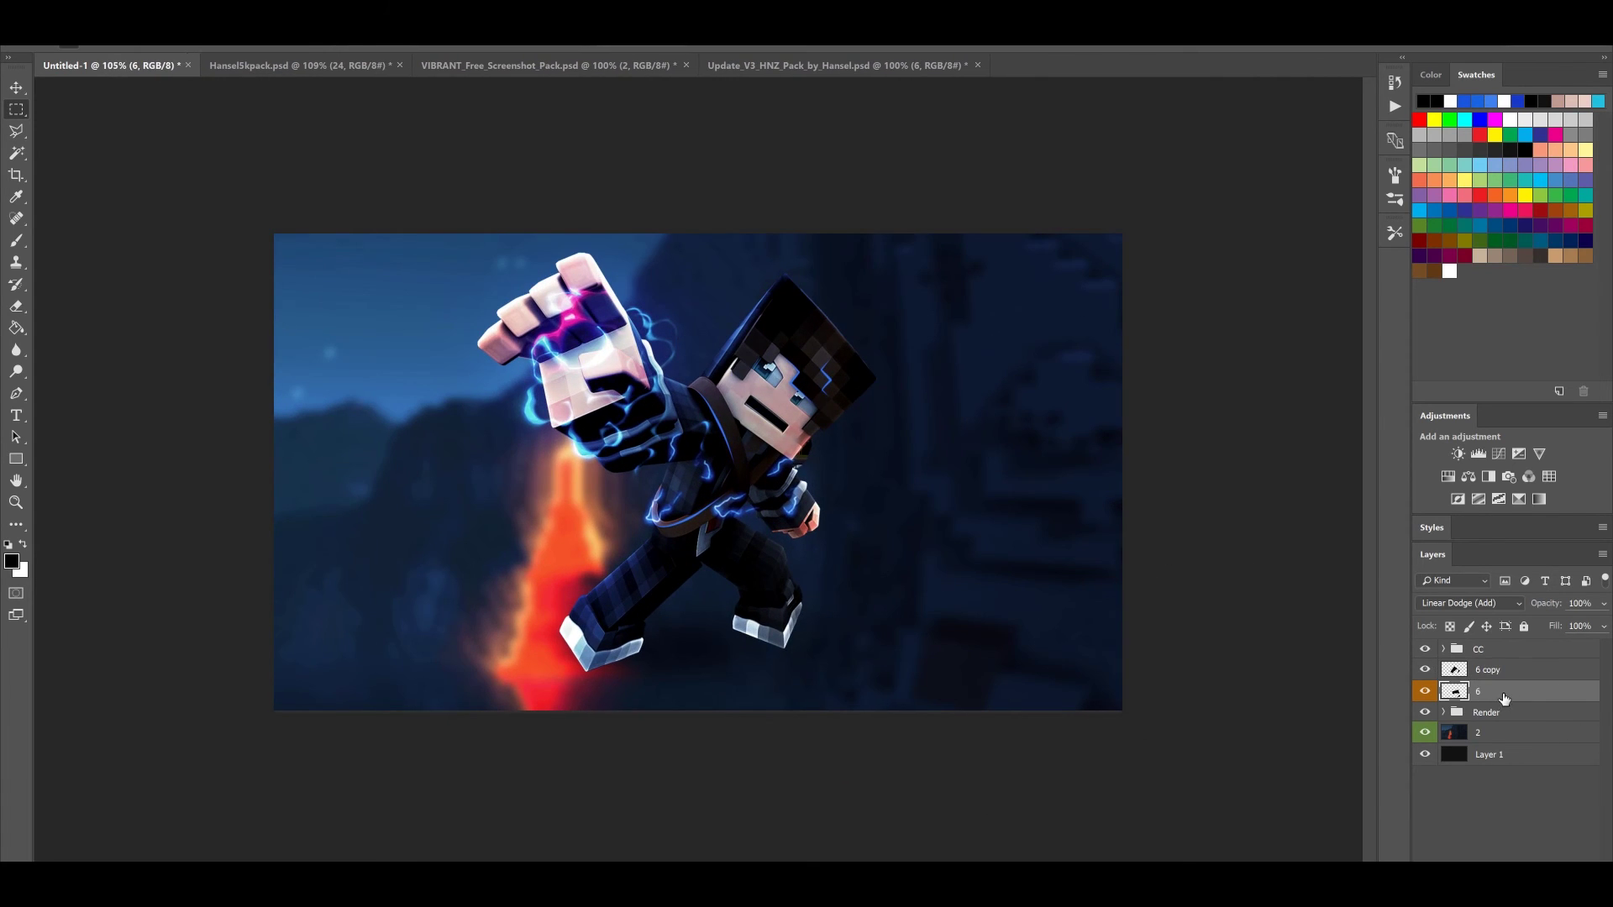
pyautogui.click(1424, 650)
pyautogui.click(1420, 654)
pyautogui.click(1420, 655)
pyautogui.click(1419, 654)
pyautogui.click(1498, 734)
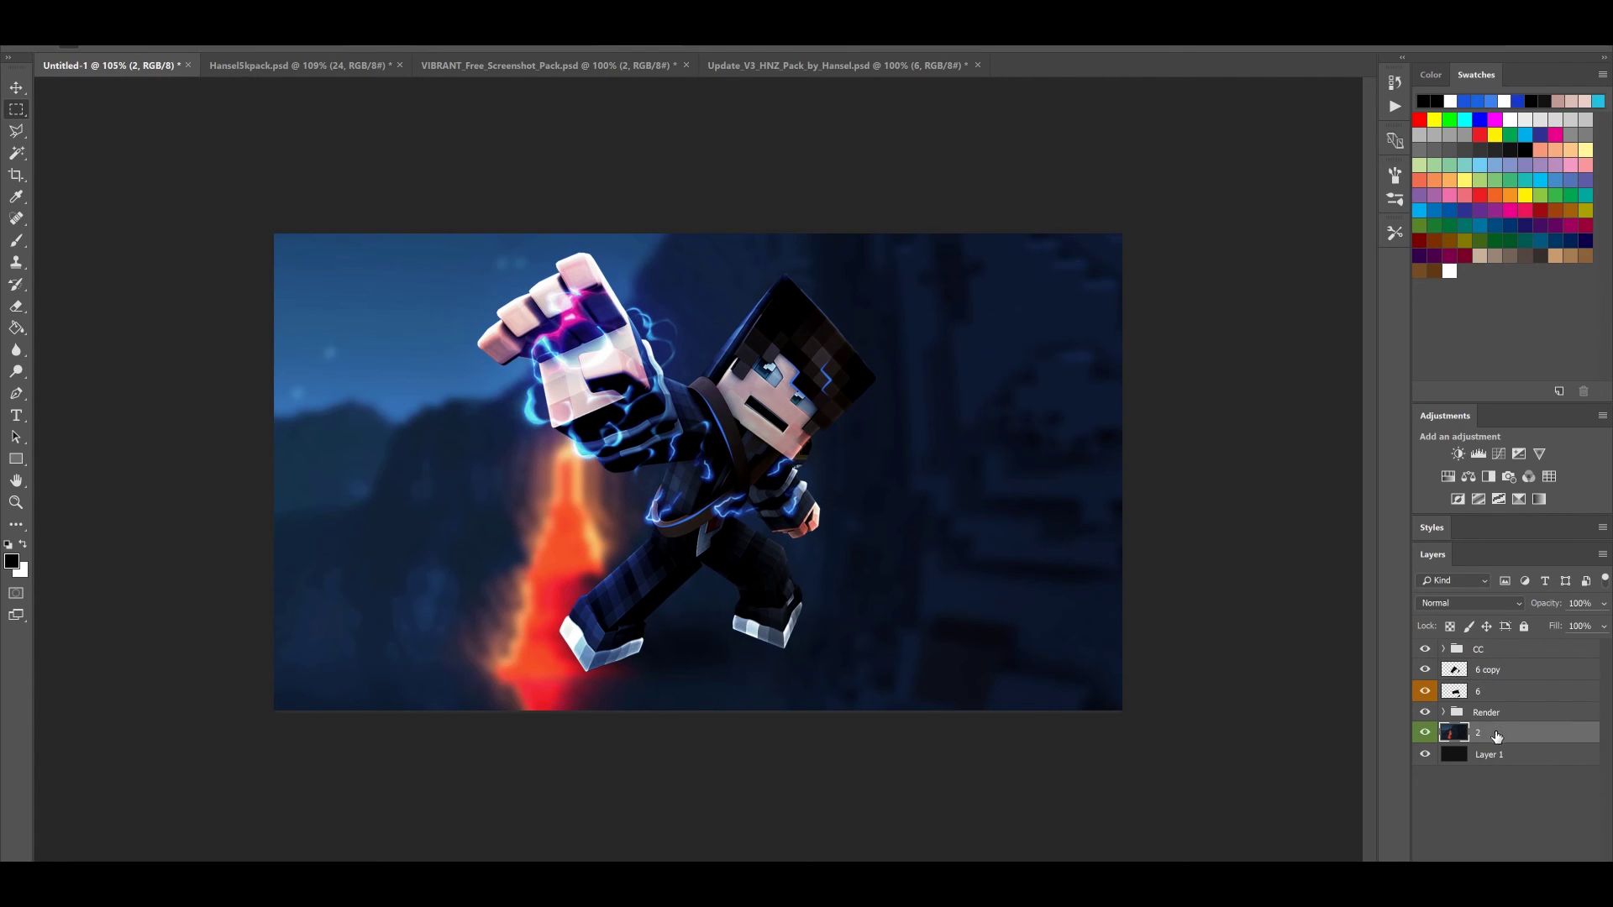
pyautogui.click(1482, 652)
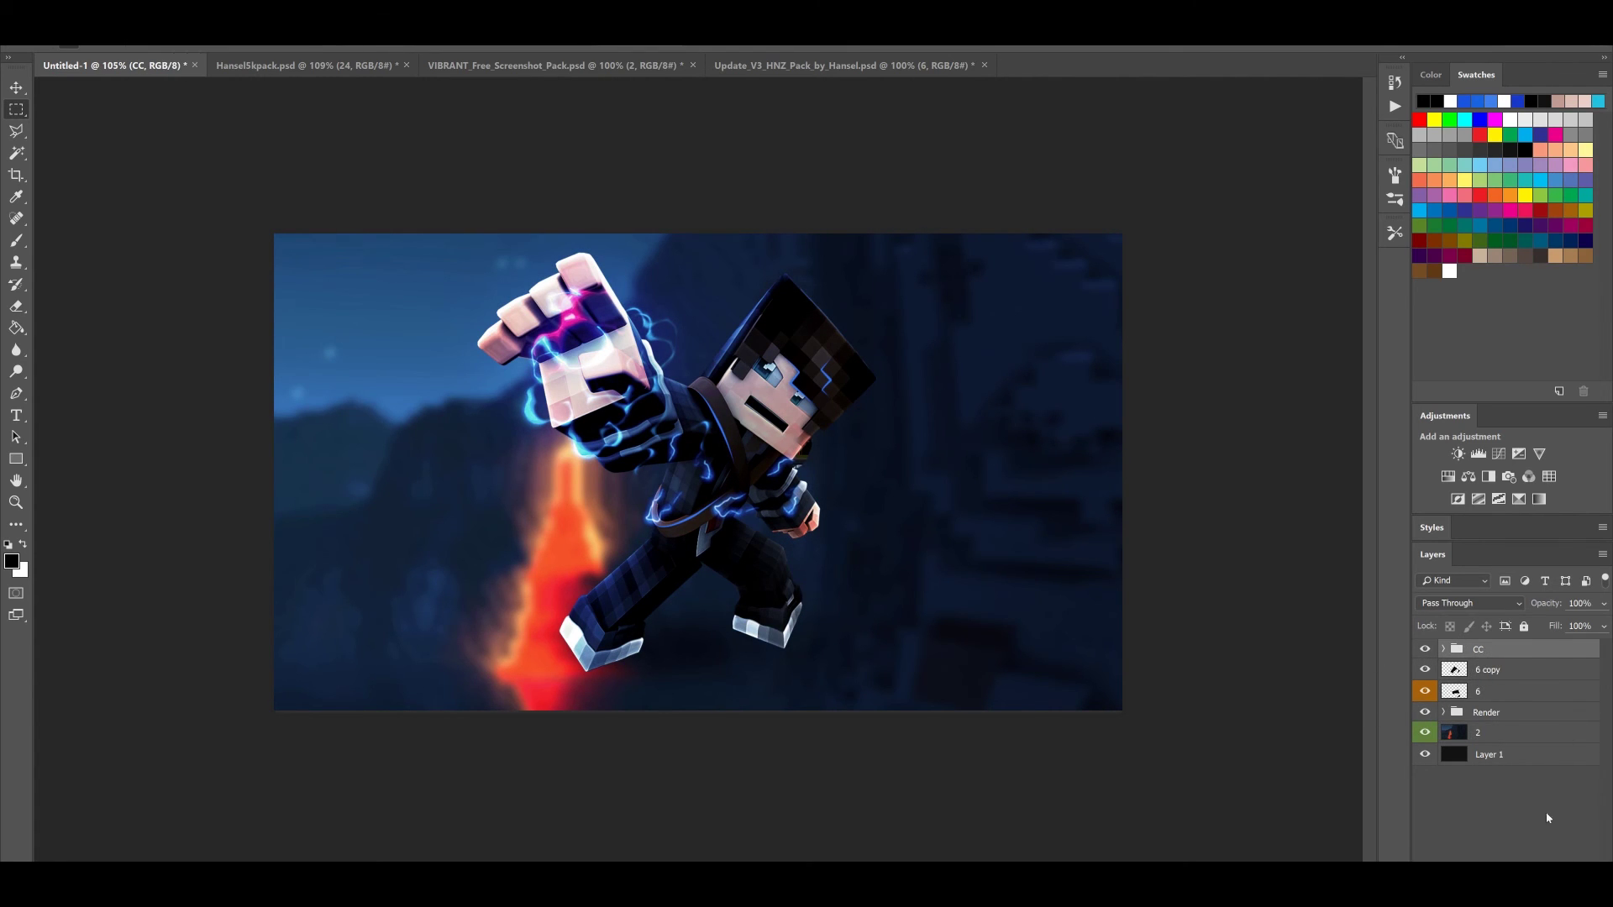
# Add a new layer above 6 copy and cover the whole canvas with black using the Brush
pyautogui.click(1530, 680)
pyautogui.hotkey('ctrl', 'shift', 'alt', 'n')
pyautogui.click(24, 243)
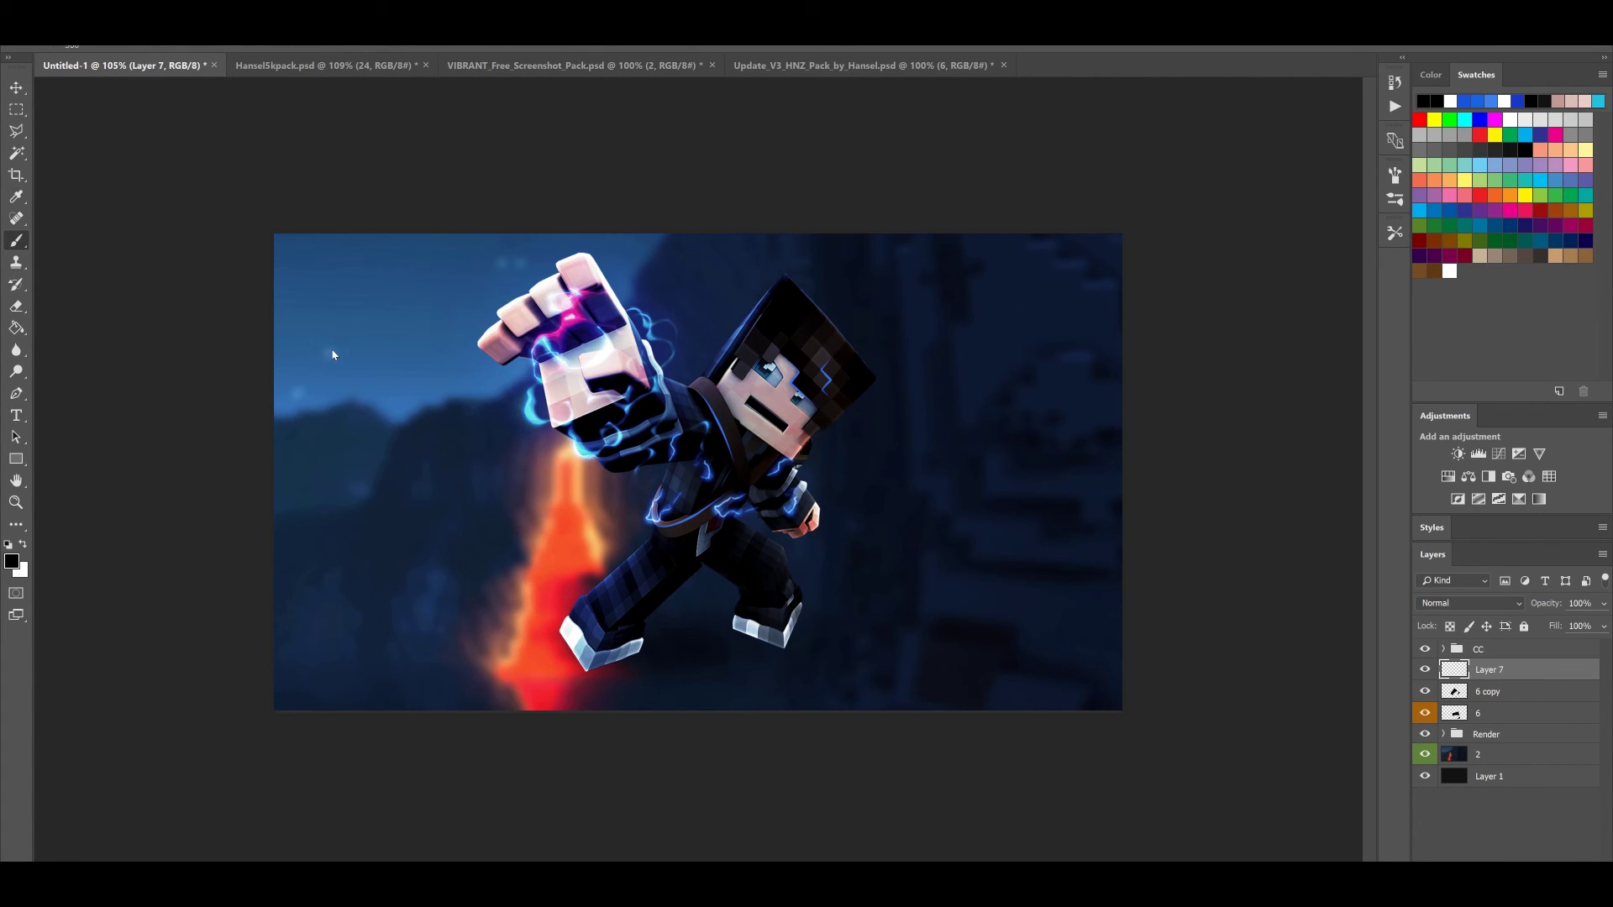
pyautogui.moveTo(683, 324)
pyautogui.mouseDown()
pyautogui.moveTo(533, 378)
pyautogui.moveTo(252, 252)
pyautogui.mouseUp()
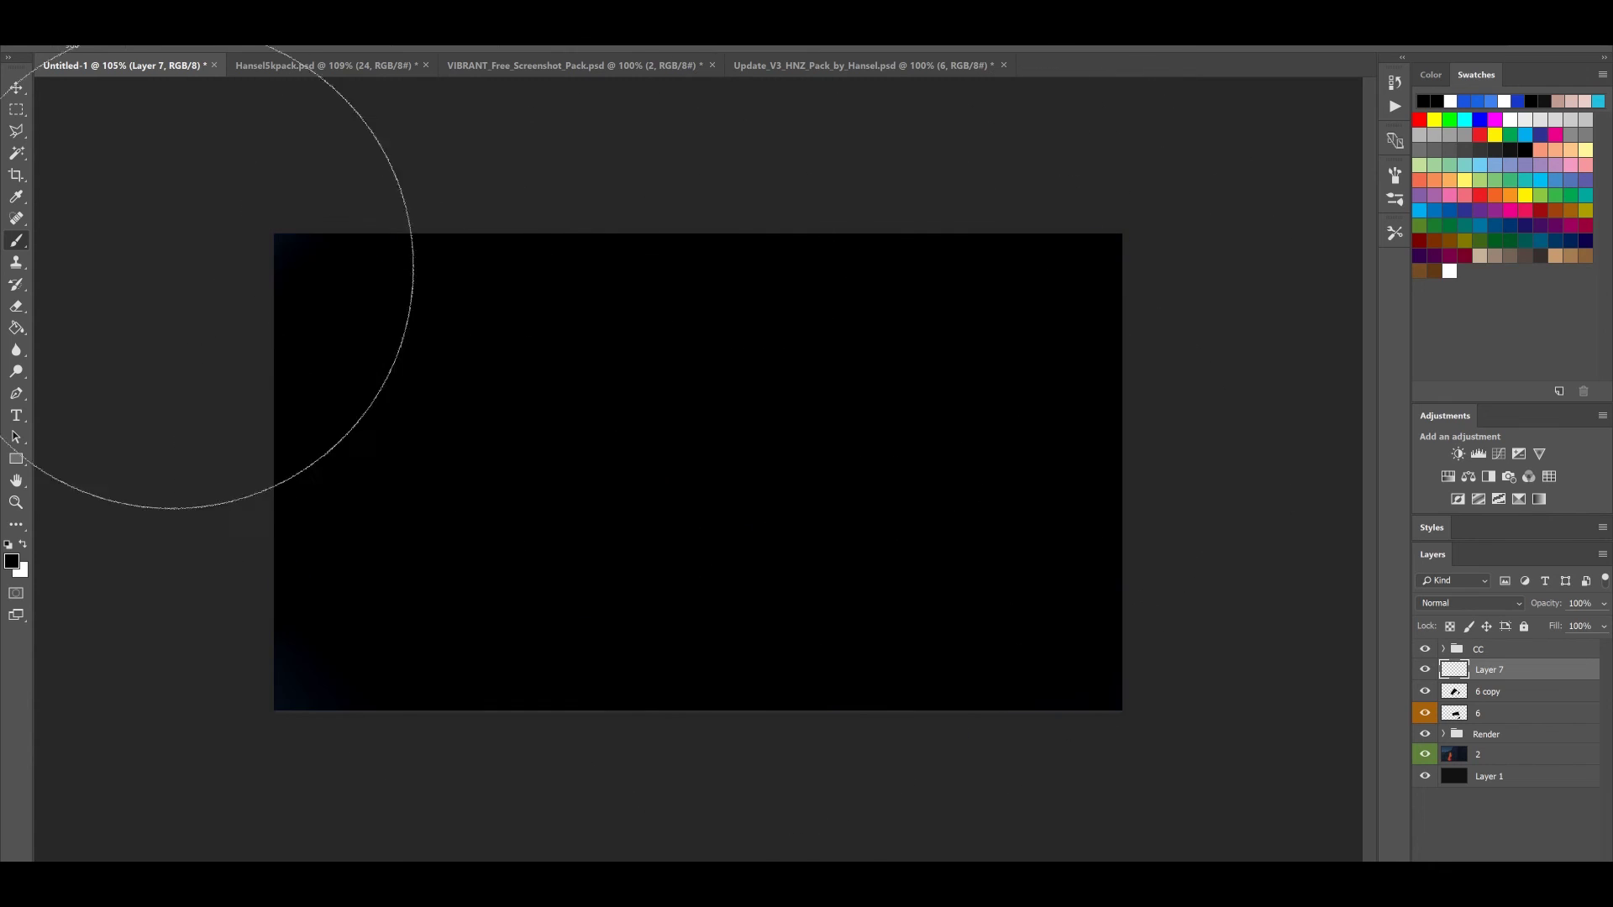
# Switch to the Eraser and enlarge its tip to 1800 px
pyautogui.click(16, 306)
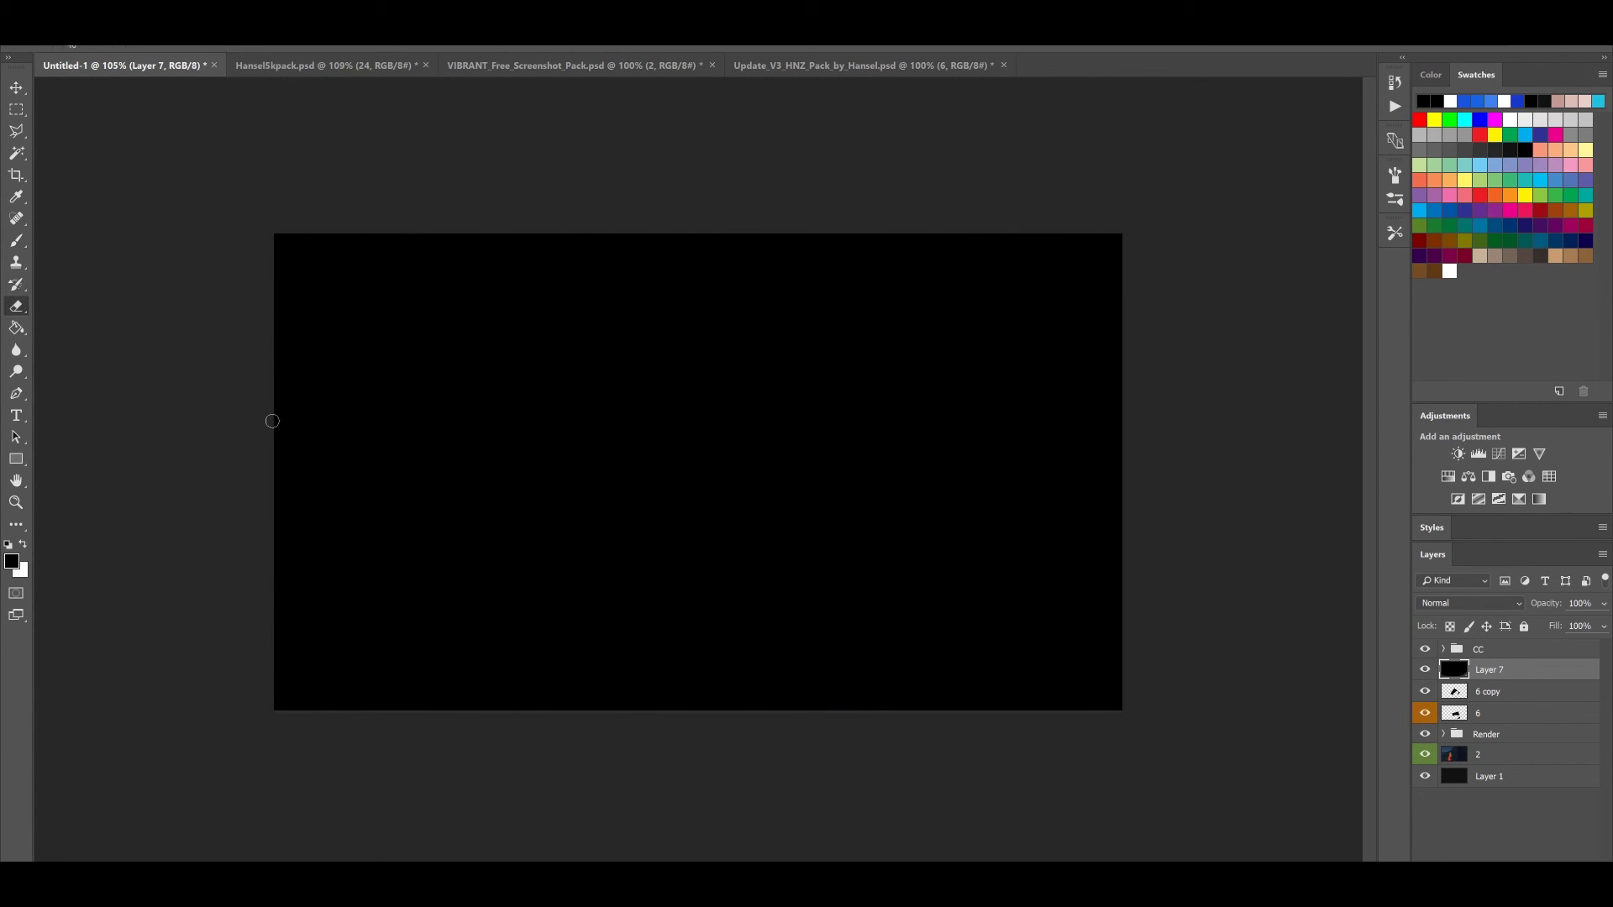
pyautogui.press(']')
pyautogui.press(']')
pyautogui.press(']')
pyautogui.press(']')
pyautogui.press(']')
pyautogui.press(']')
pyautogui.press(']')
pyautogui.press(']')
pyautogui.press(']')
pyautogui.press(']')
pyautogui.press(']')
pyautogui.press(']')
pyautogui.press(']')
pyautogui.press(']')
pyautogui.press(']')
pyautogui.press(']')
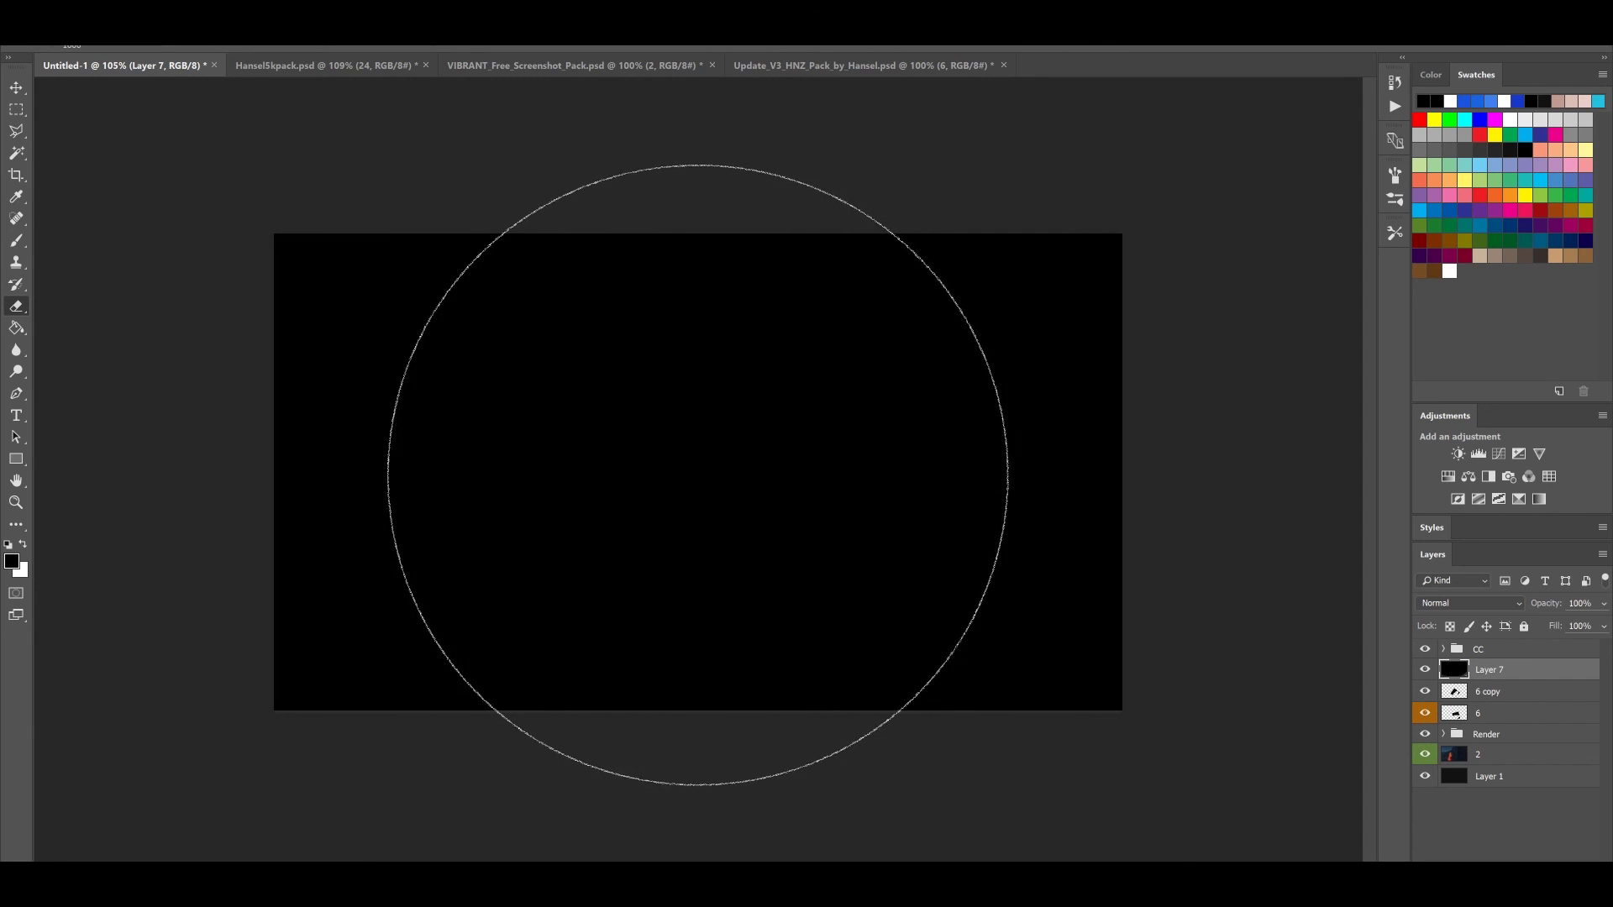
# Try erasing the centre of the black layer with the enlarged eraser, and undo the stroke
pyautogui.moveTo(697, 471); pyautogui.dragTo(706, 457)
pyautogui.hotkey('ctrl', 'z')
pyautogui.hotkey('ctrl', 'z')
pyautogui.hotkey('ctrl', 'z')
pyautogui.hotkey('ctrl', 'z')
pyautogui.hotkey('ctrl', 'z')
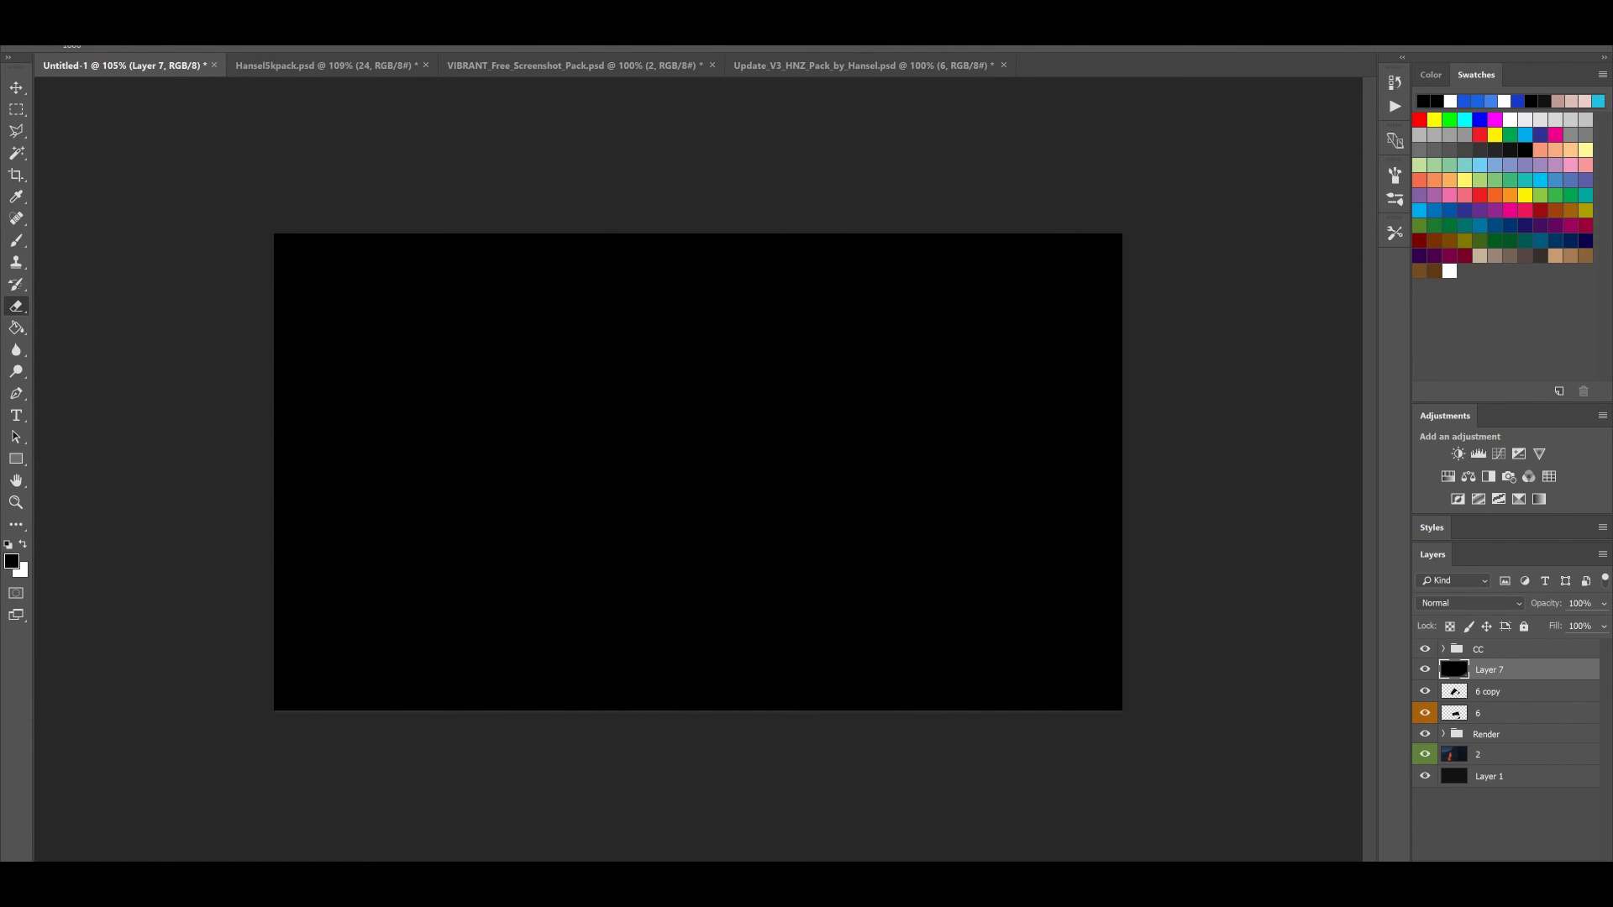
# Check the Eraser's strength setting and its brush tip size and hardness
pyautogui.click(392, 36)
pyautogui.click(289, 36)
pyautogui.click(289, 36)
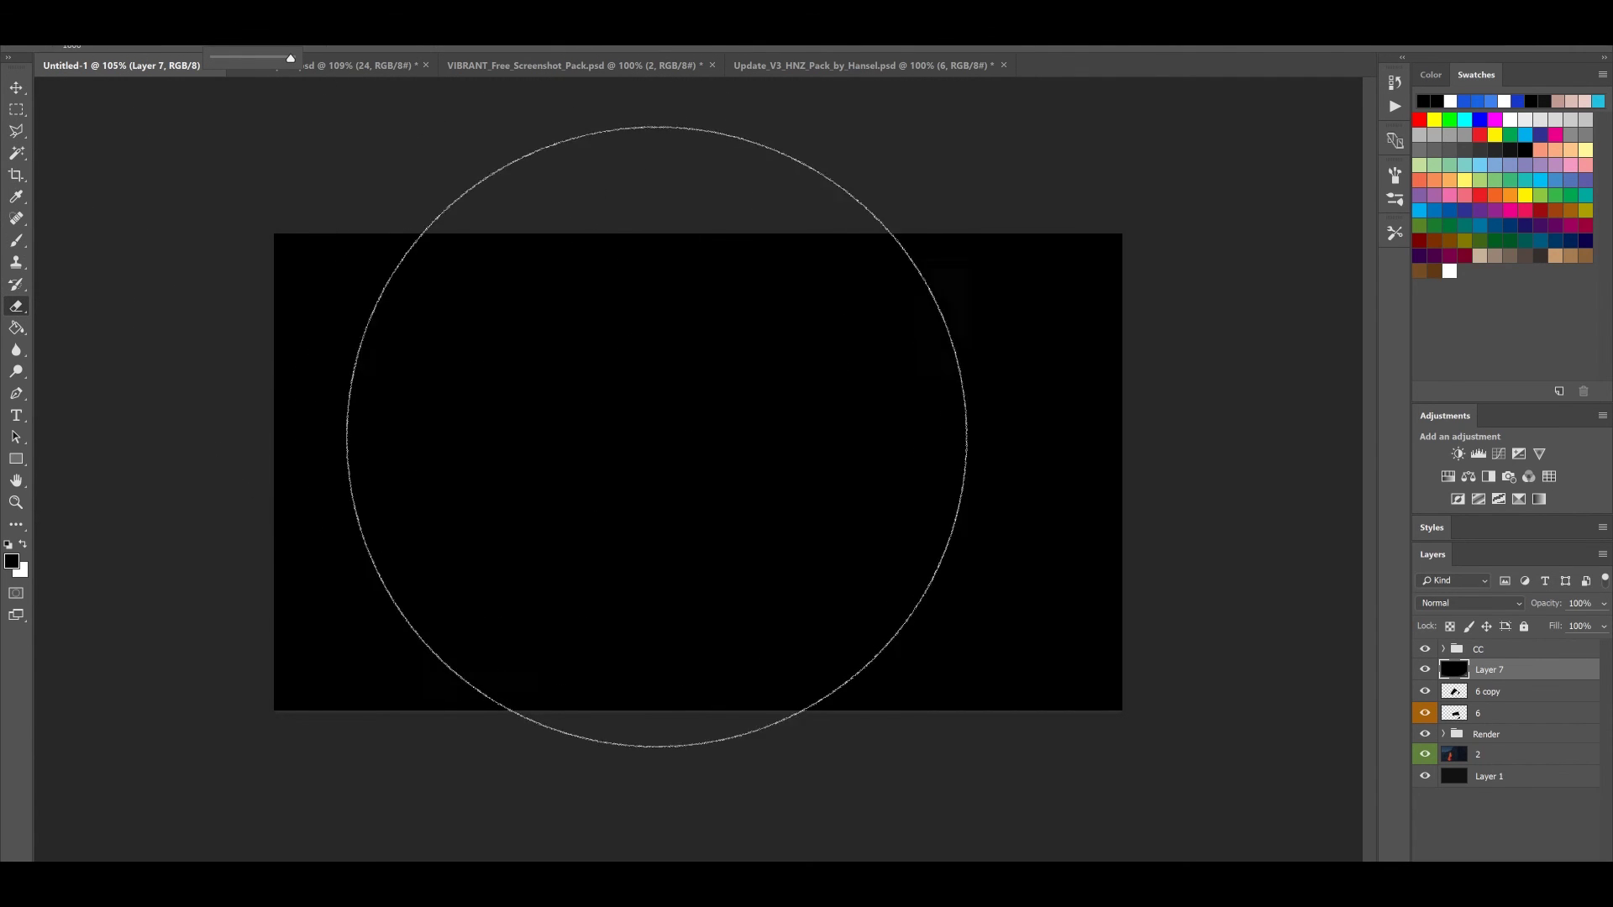
pyautogui.click(92, 44)
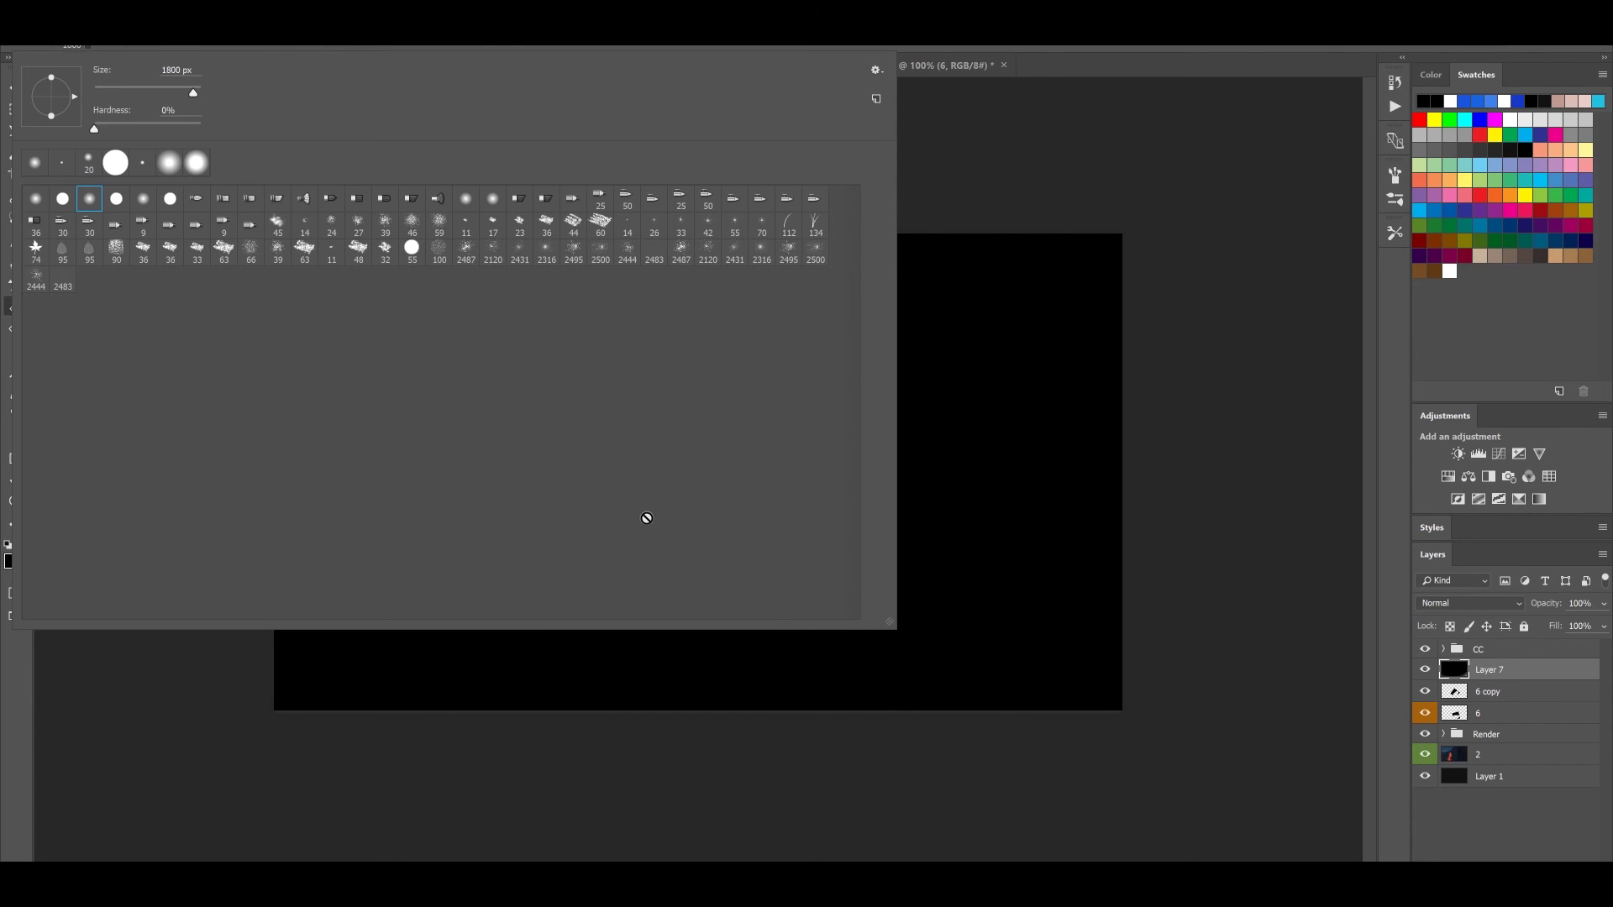
# Try erasing the black layer from the lower edge and over the character, and undo all these strokes
pyautogui.click(706, 769)
pyautogui.click(668, 793)
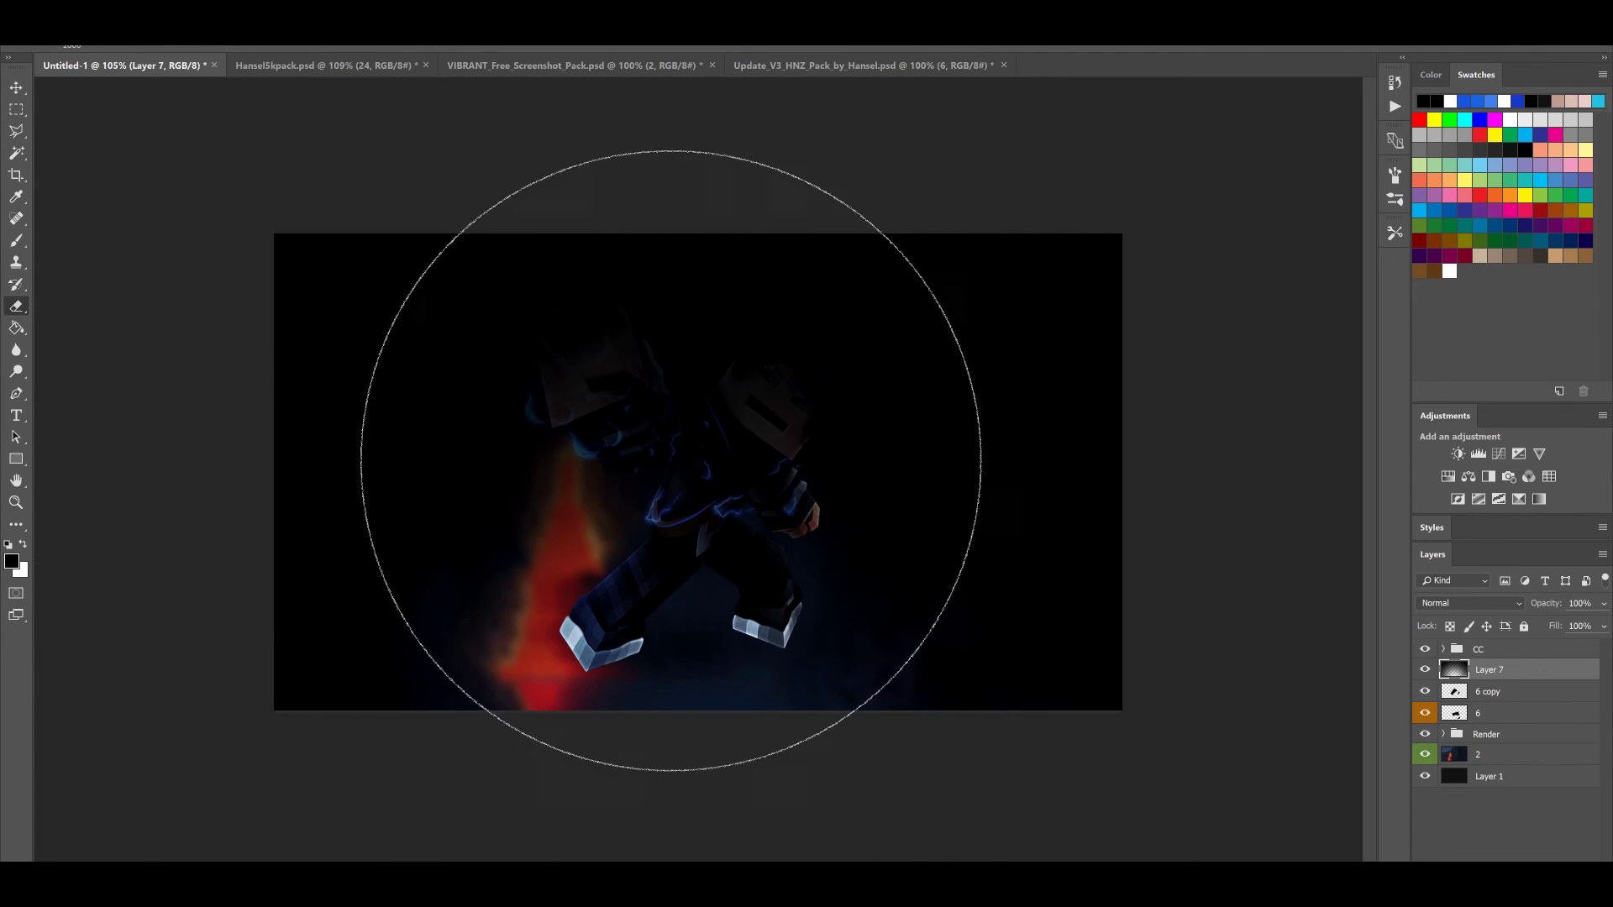
pyautogui.moveTo(706, 477)
pyautogui.mouseDown()
pyautogui.moveTo(715, 463)
pyautogui.moveTo(696, 467)
pyautogui.mouseUp()
pyautogui.click(674, 473)
pyautogui.click(685, 475)
pyautogui.click(723, 475)
pyautogui.click(733, 475)
pyautogui.hotkey('ctrl', 'z')
pyautogui.hotkey('ctrl', 'z')
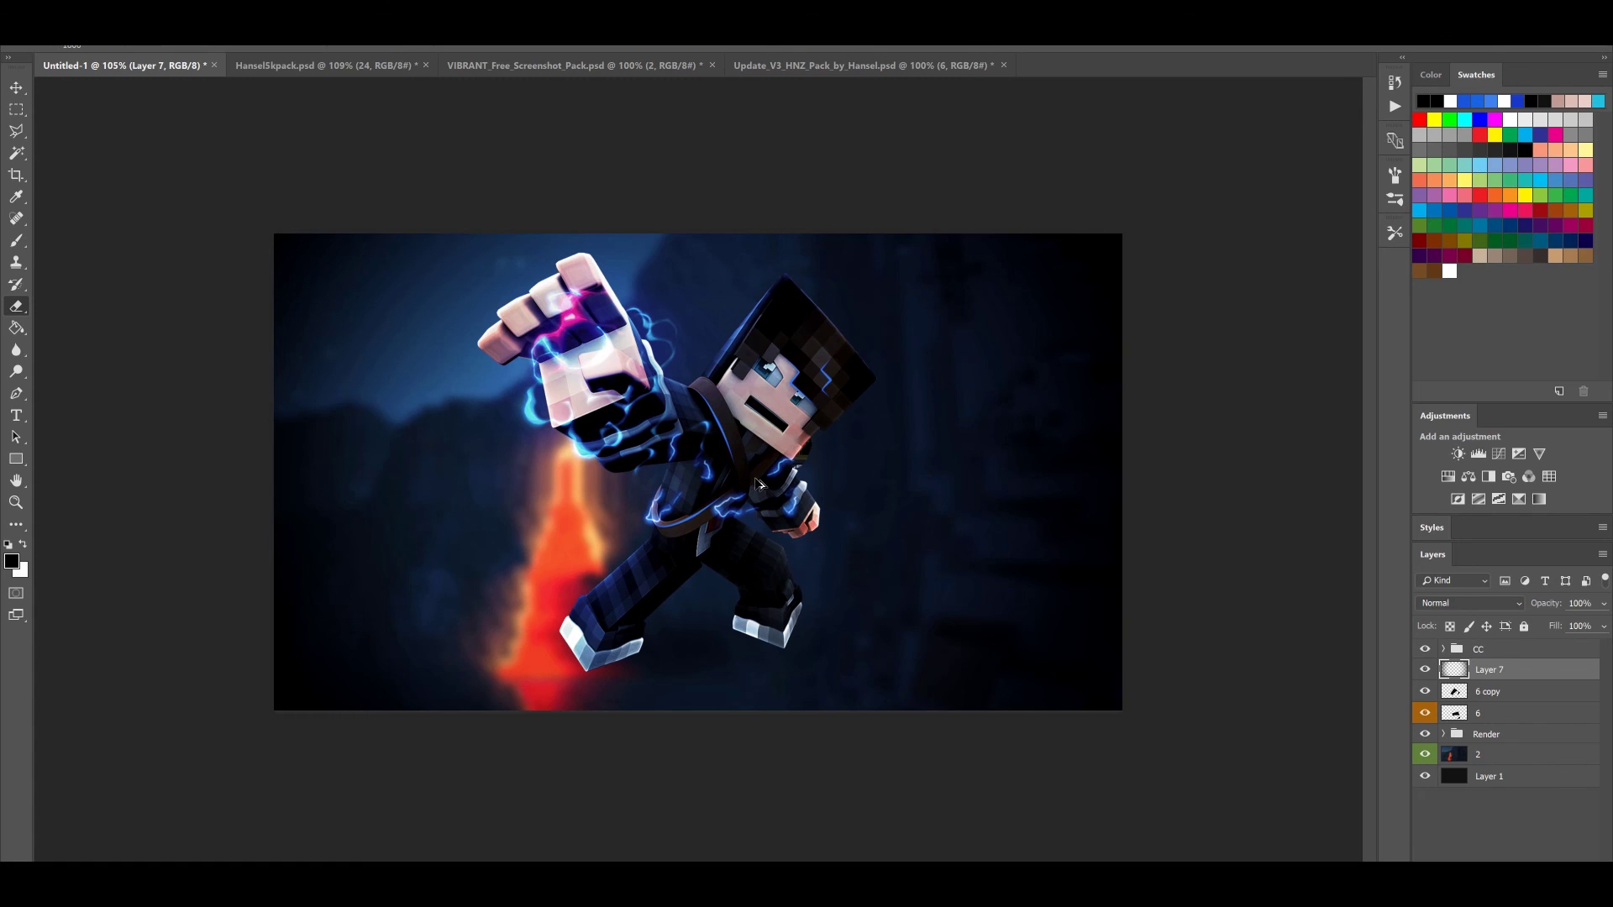
pyautogui.hotkey('ctrl', 'z')
pyautogui.hotkey('ctrl', 'z')
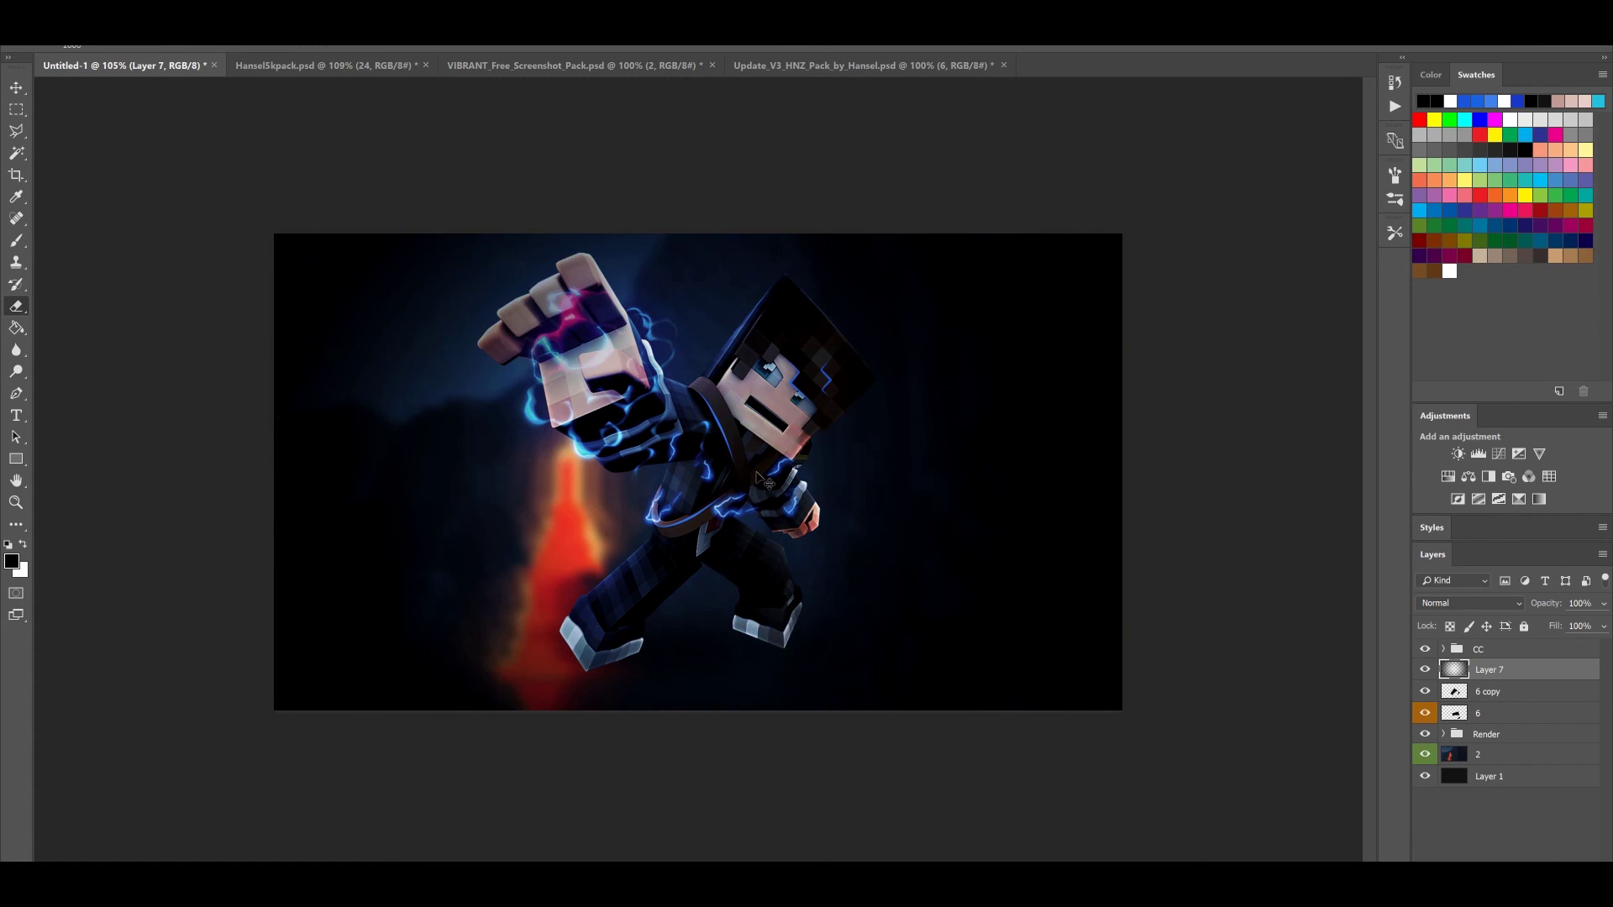
pyautogui.hotkey('ctrl', 'z')
pyautogui.hotkey('ctrl', 'z')
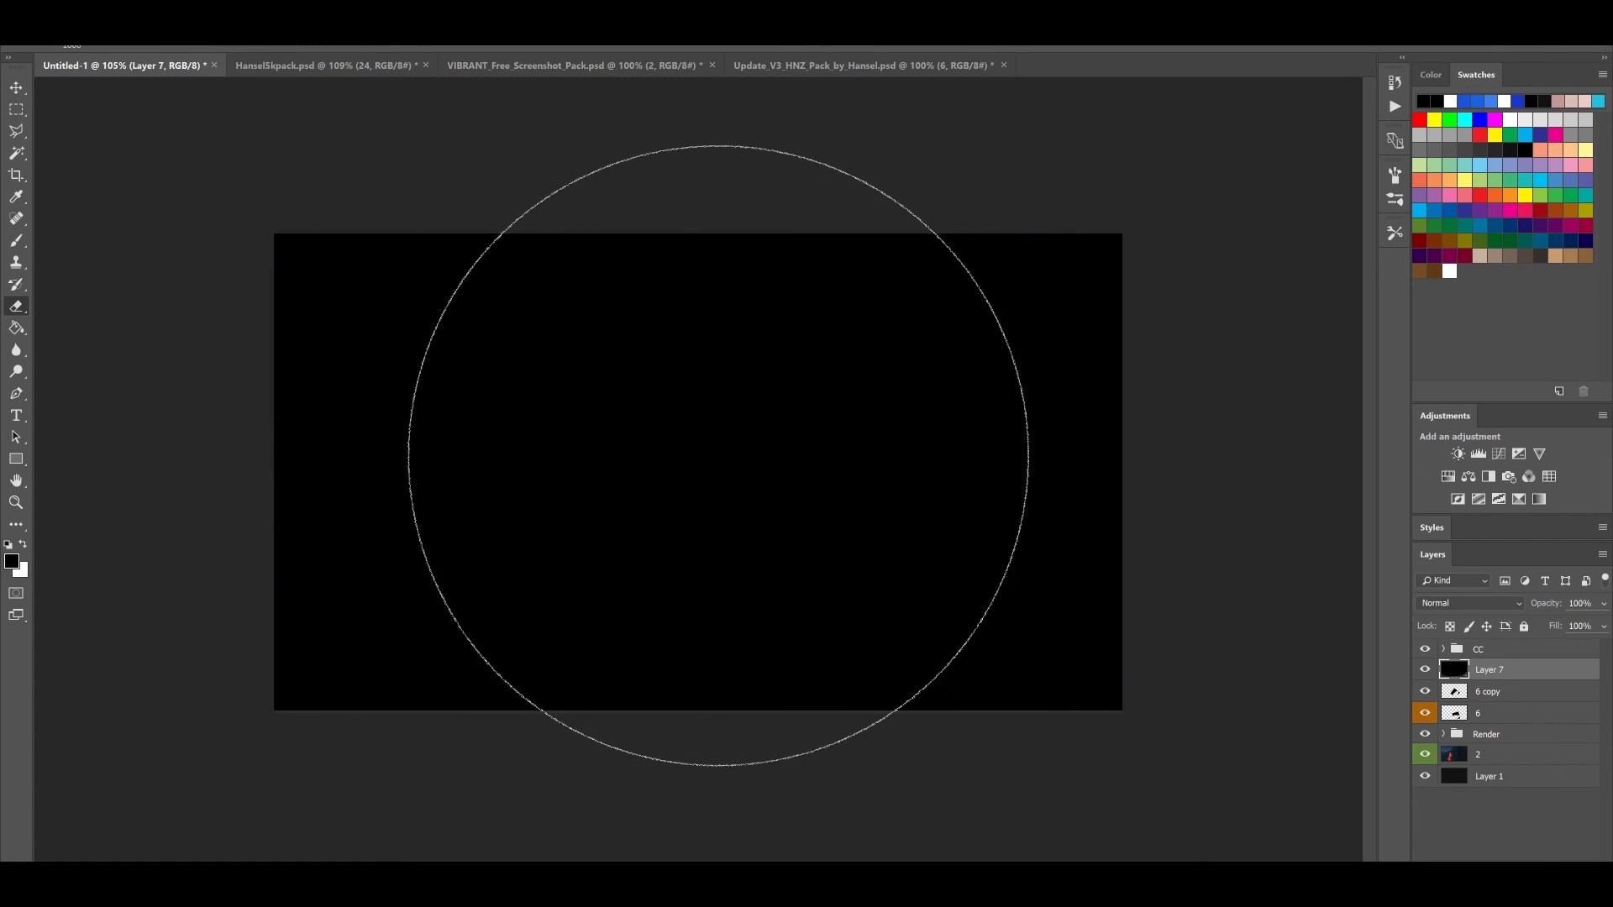
# Enlarge the soft eraser further and erase the centre of the black layer with repeated dabs, leaving a dark vignette around the edges
pyautogui.press(']')
pyautogui.press(']')
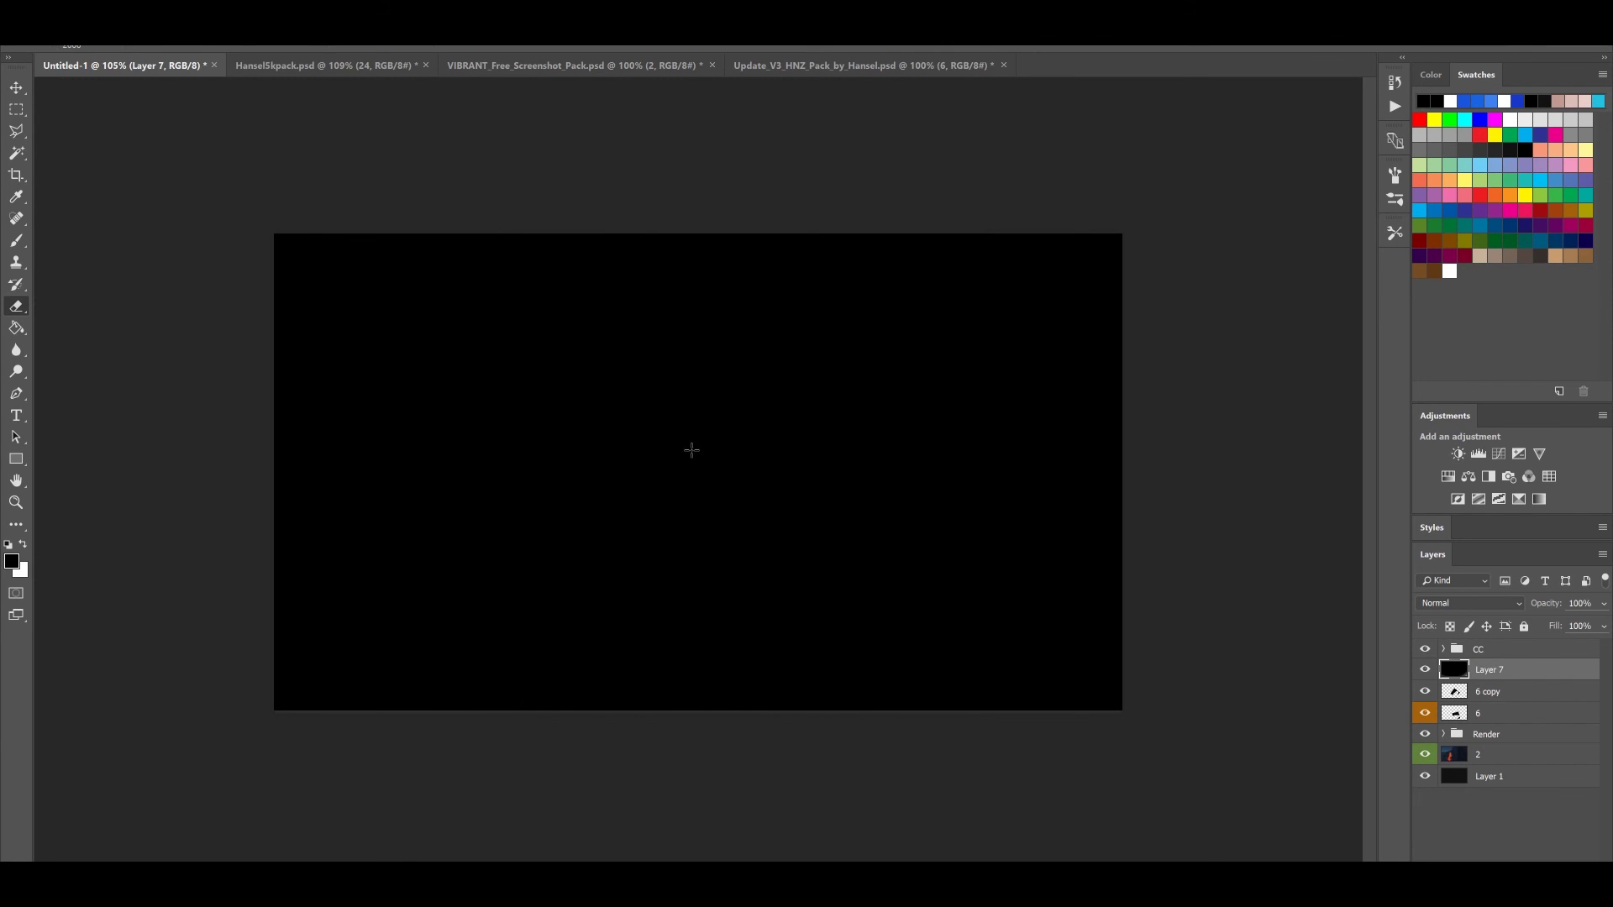
pyautogui.scroll(-4, 680, 443)
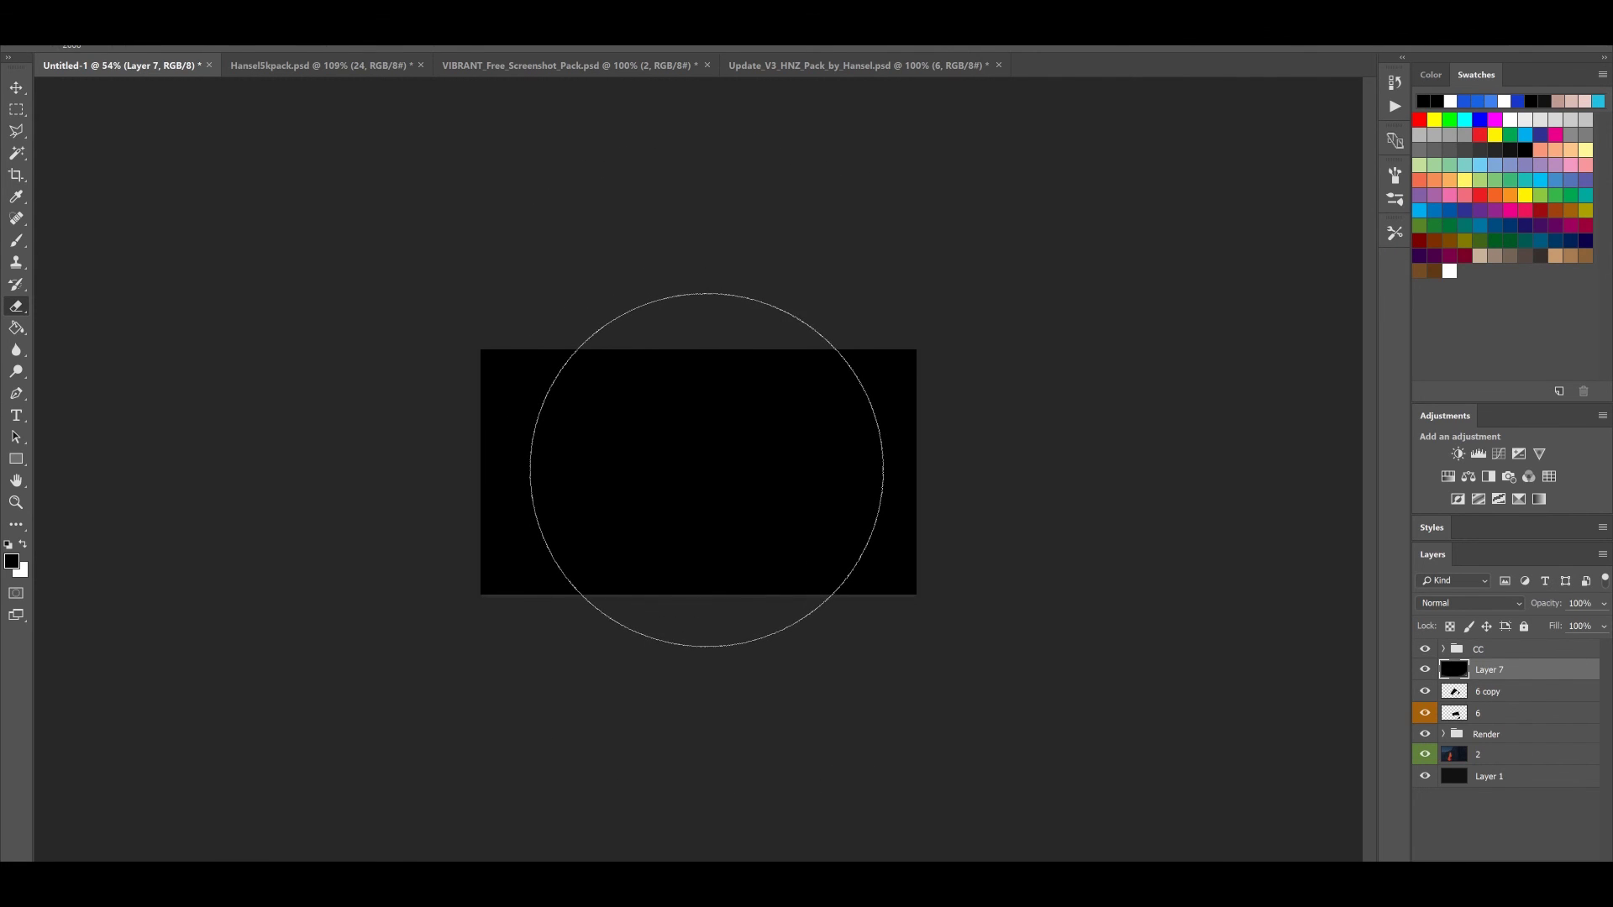
pyautogui.press(']')
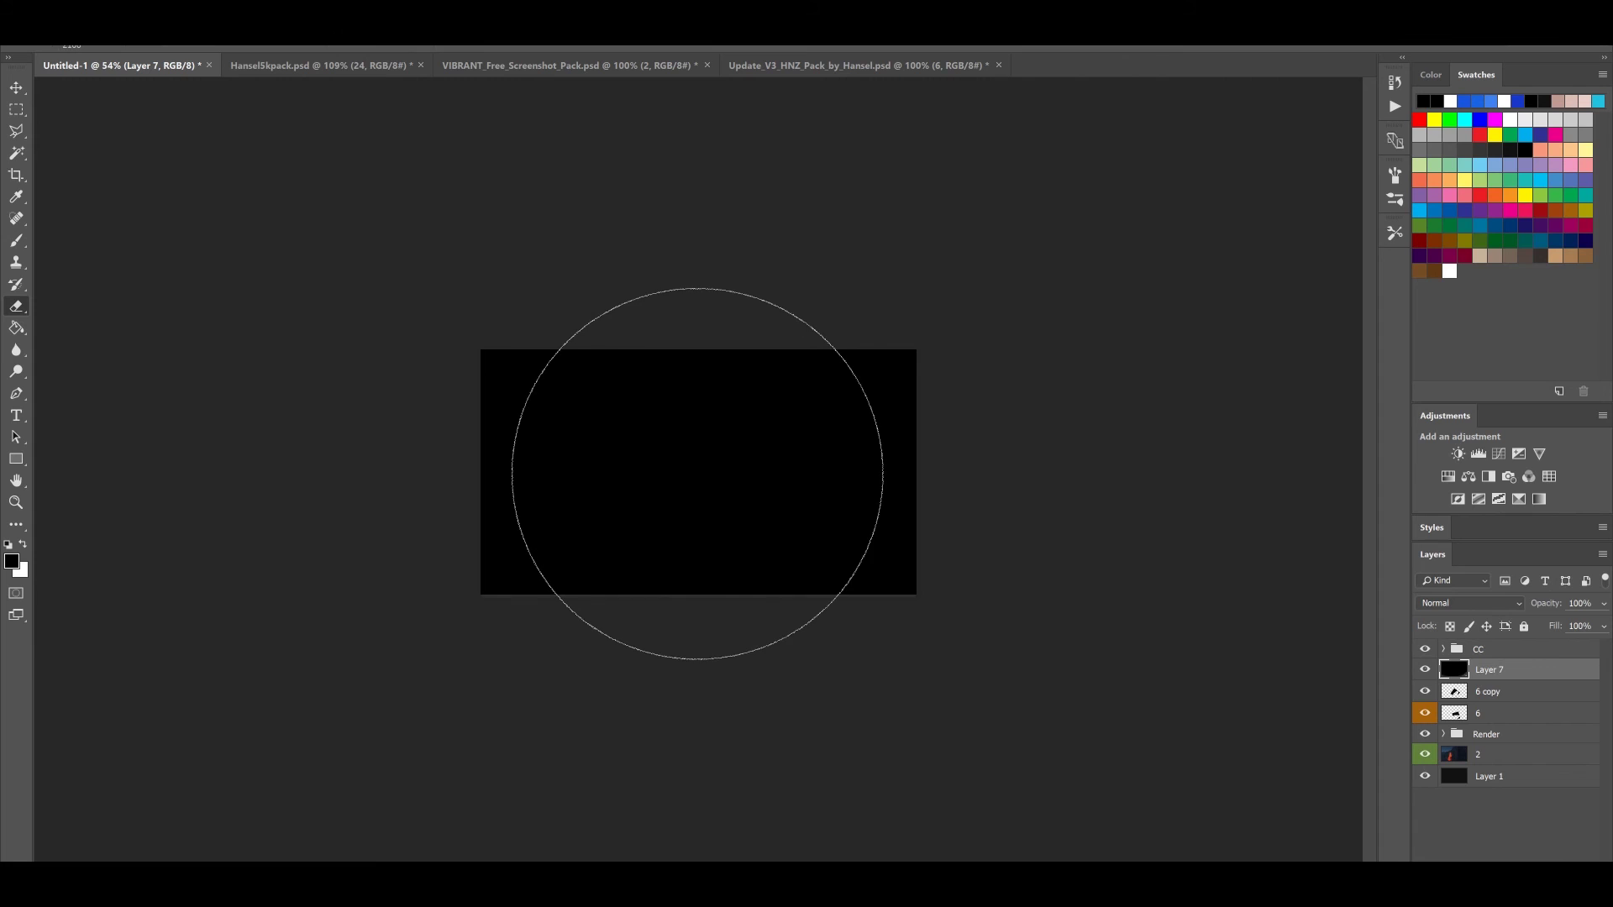
pyautogui.click(697, 473)
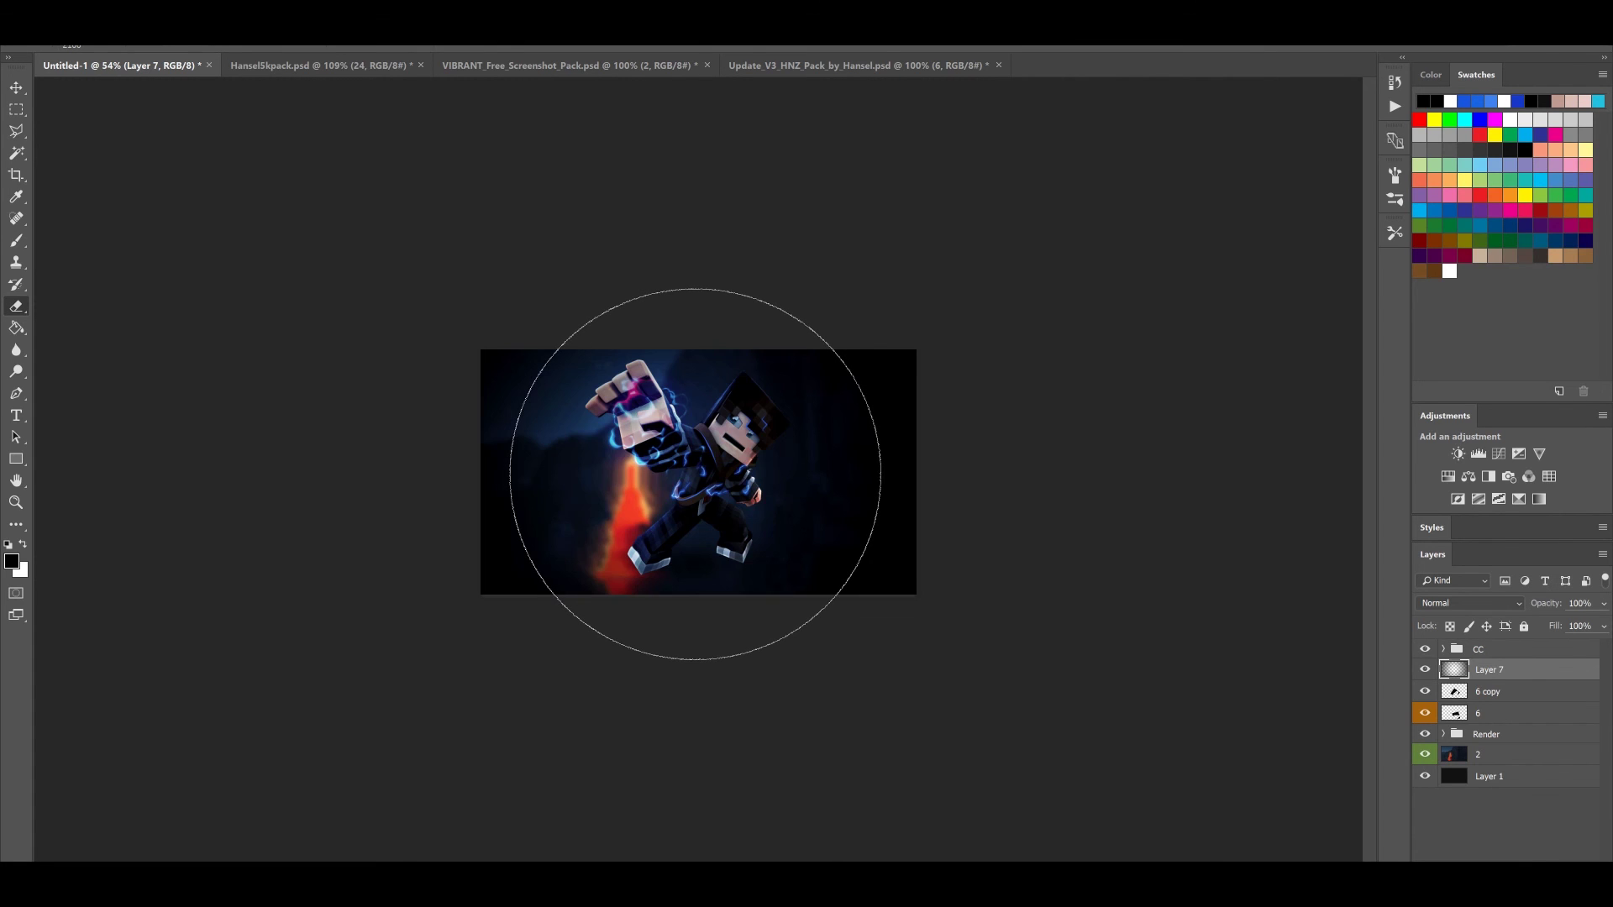
pyautogui.hotkey('ctrl', 'z')
pyautogui.click(705, 472)
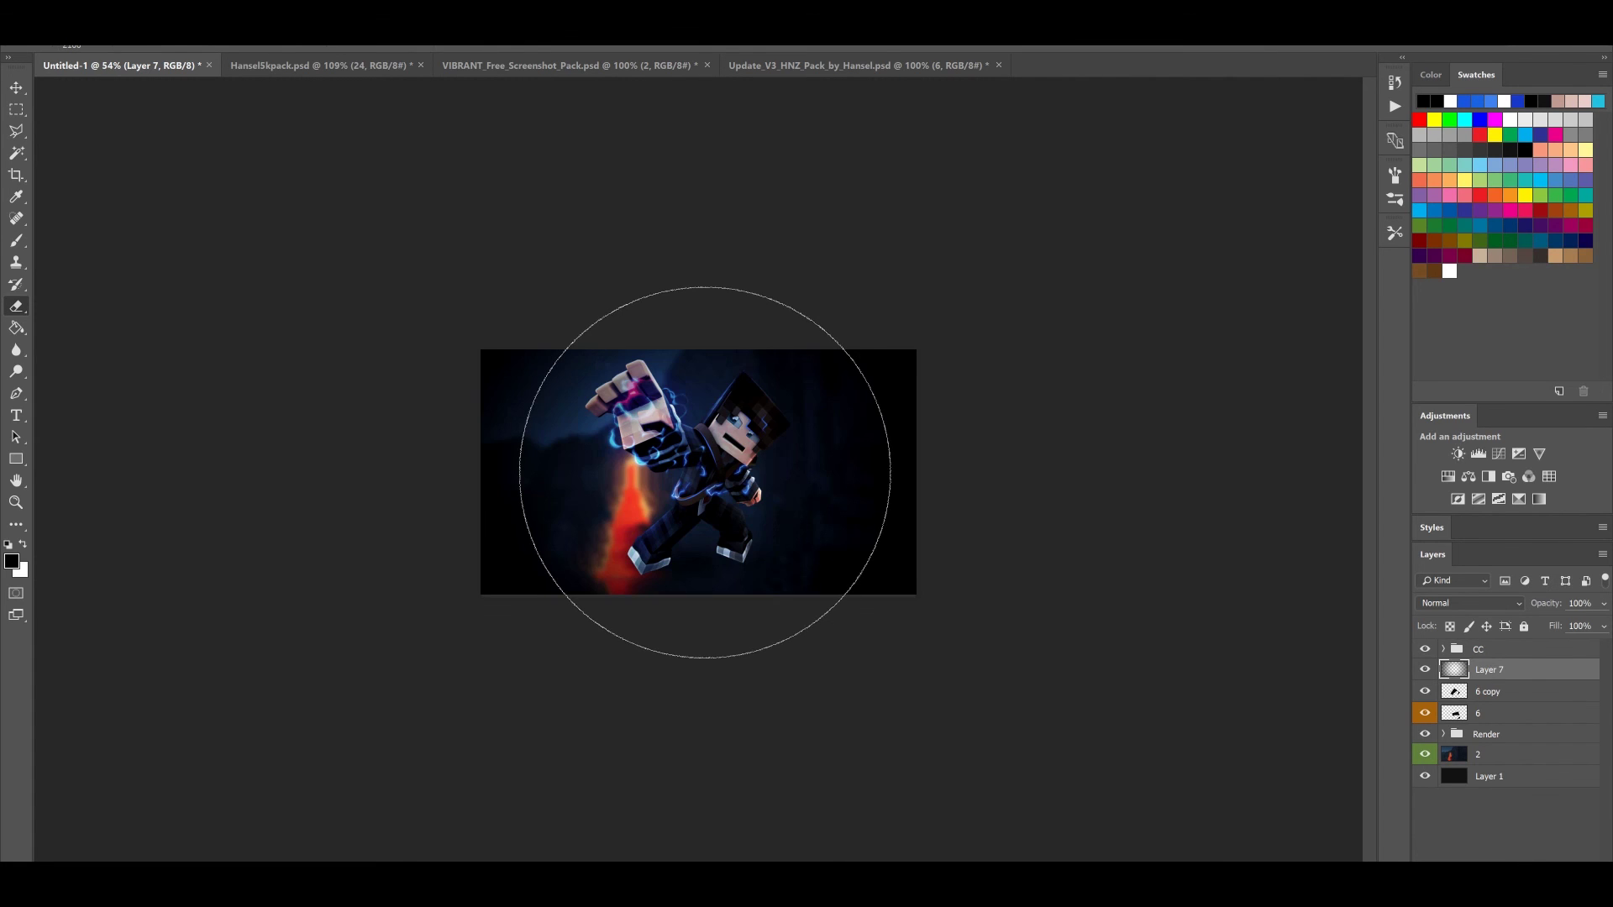
pyautogui.click(704, 472)
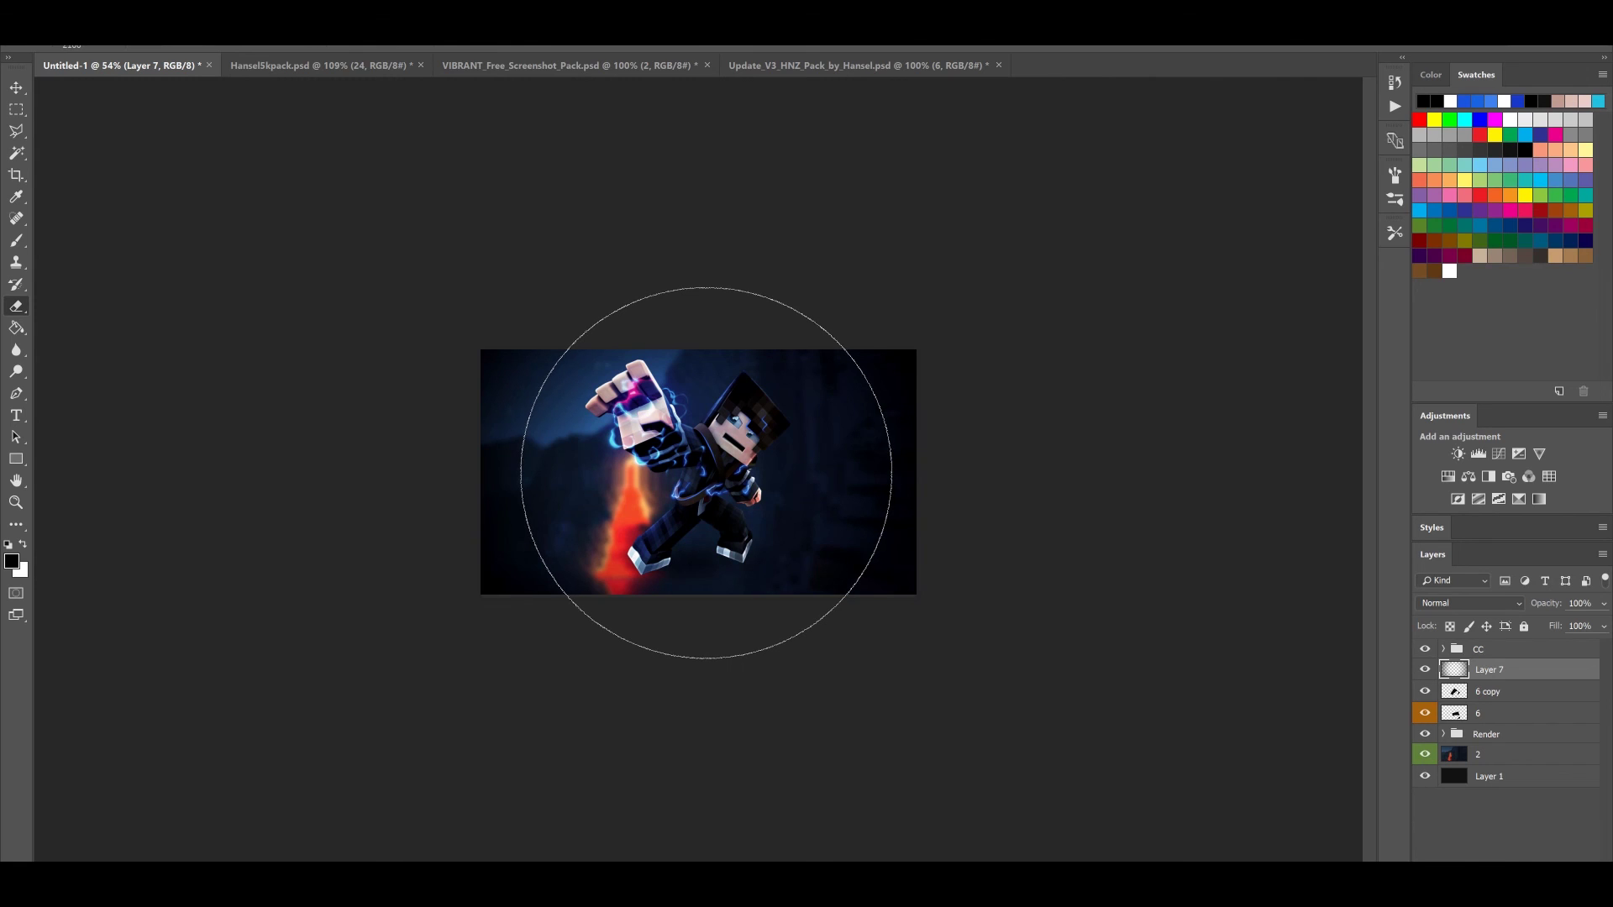
pyautogui.click(706, 473)
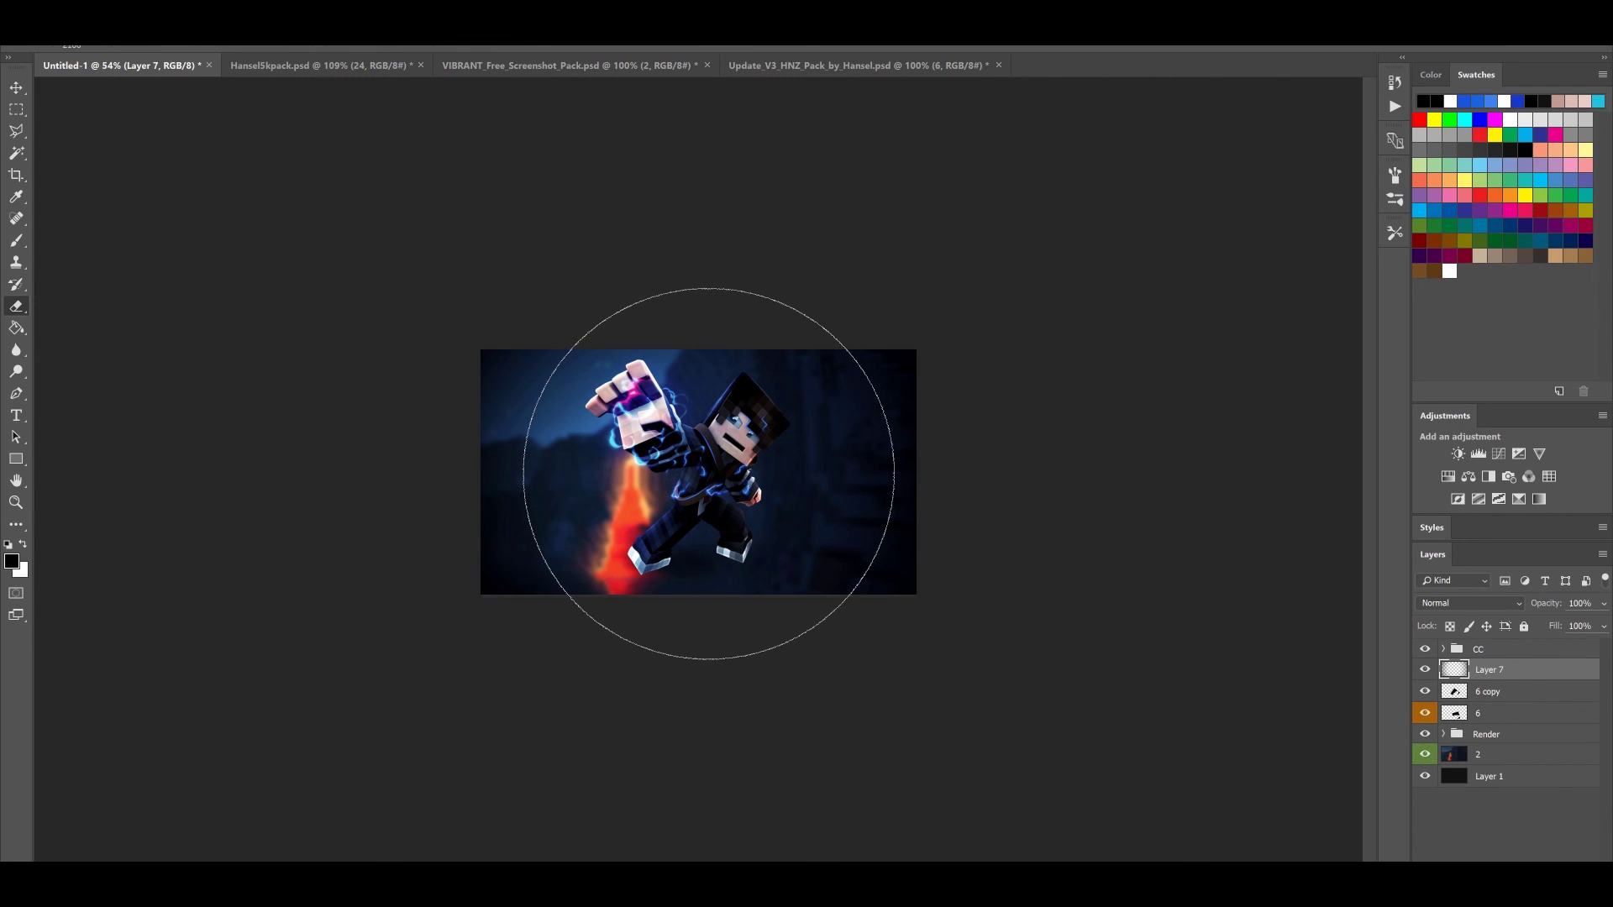
pyautogui.click(708, 473)
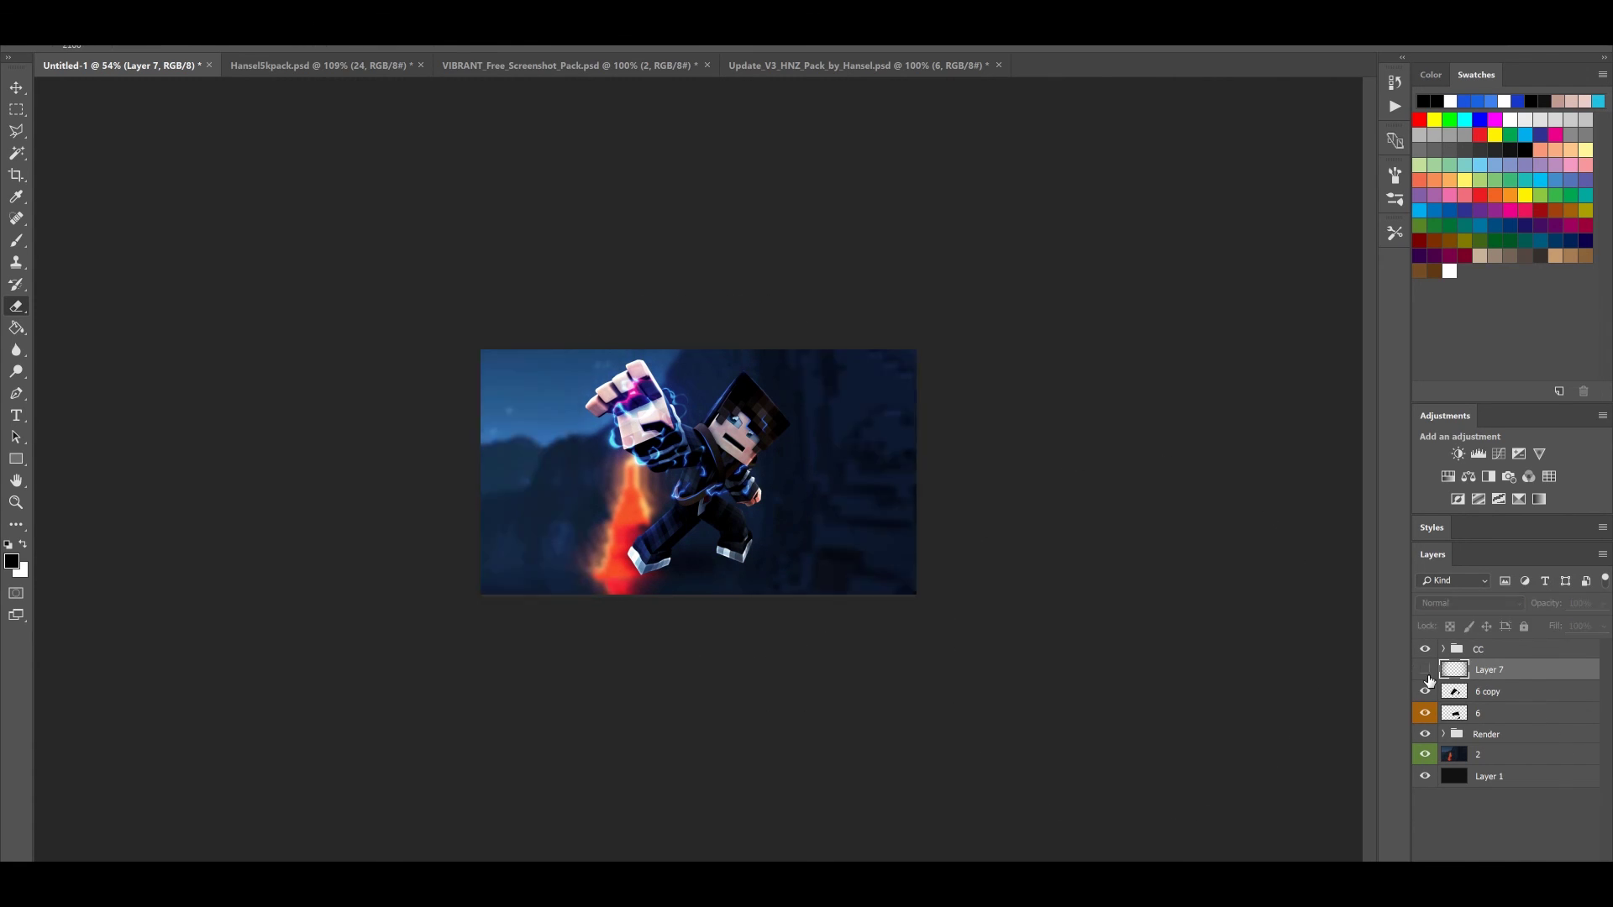
# Lower the opacity of the vignette layer, Layer 7, to 66%
pyautogui.click(1604, 603)
pyautogui.moveTo(1601, 626); pyautogui.dragTo(1576, 626)
pyautogui.click(1457, 660)
pyautogui.scroll(5, 907, 534)
pyautogui.scroll(-3, 878, 505)
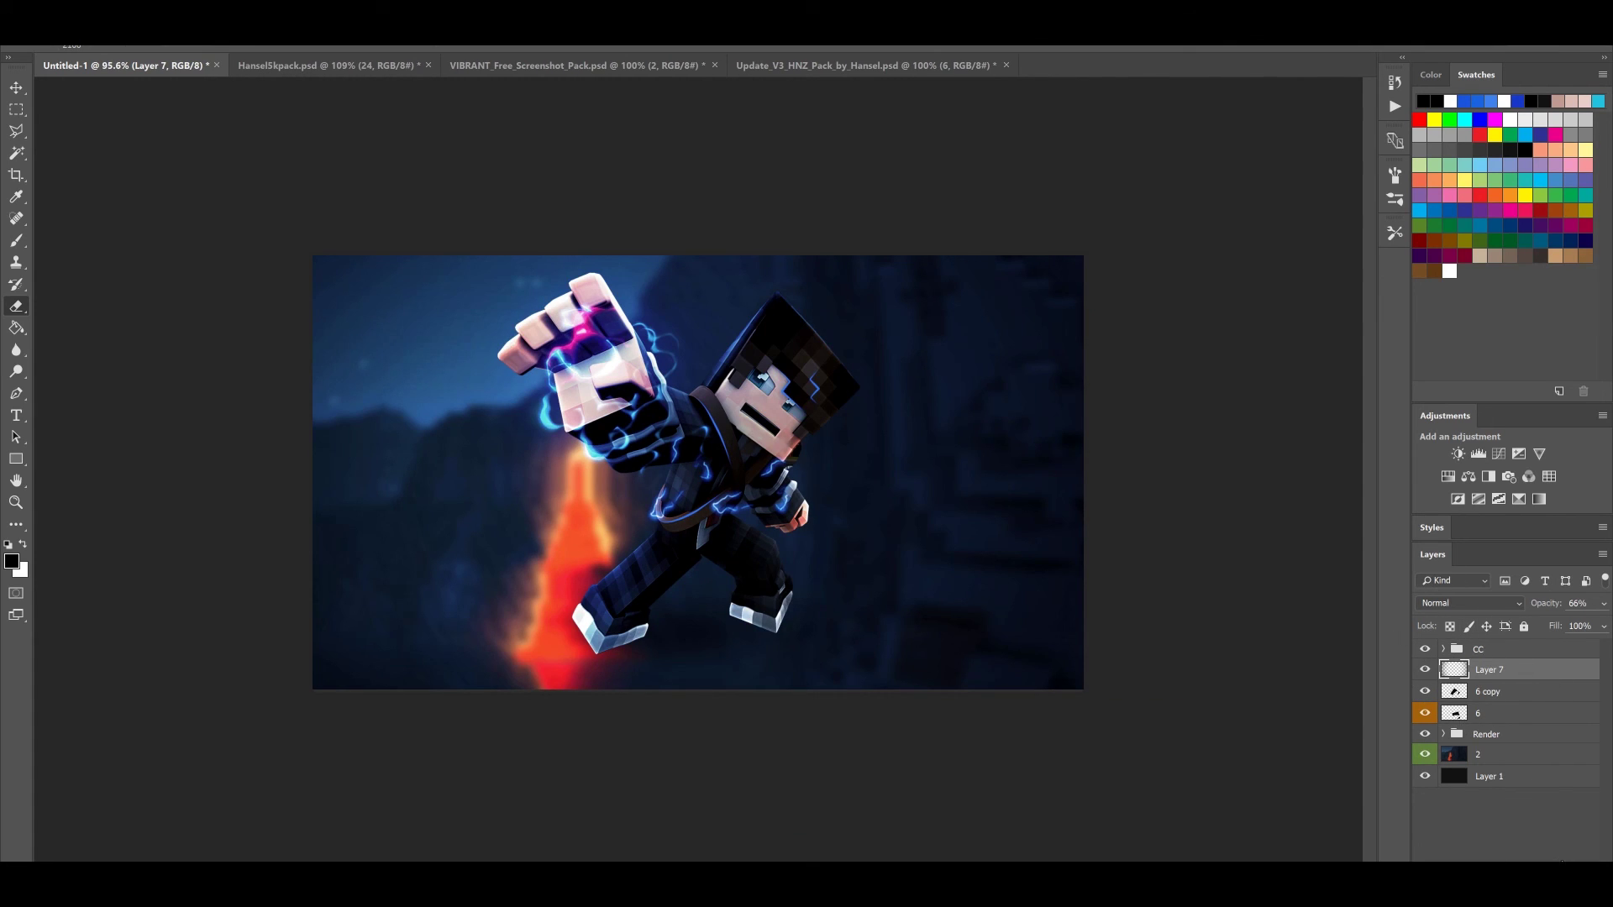
# Add a new layer between 6 copy and Layer 7, and select the whole canvas with the Rectangular Marquee
pyautogui.click(1527, 694)
pyautogui.hotkey('ctrl', 'shift', 'alt', 'n')
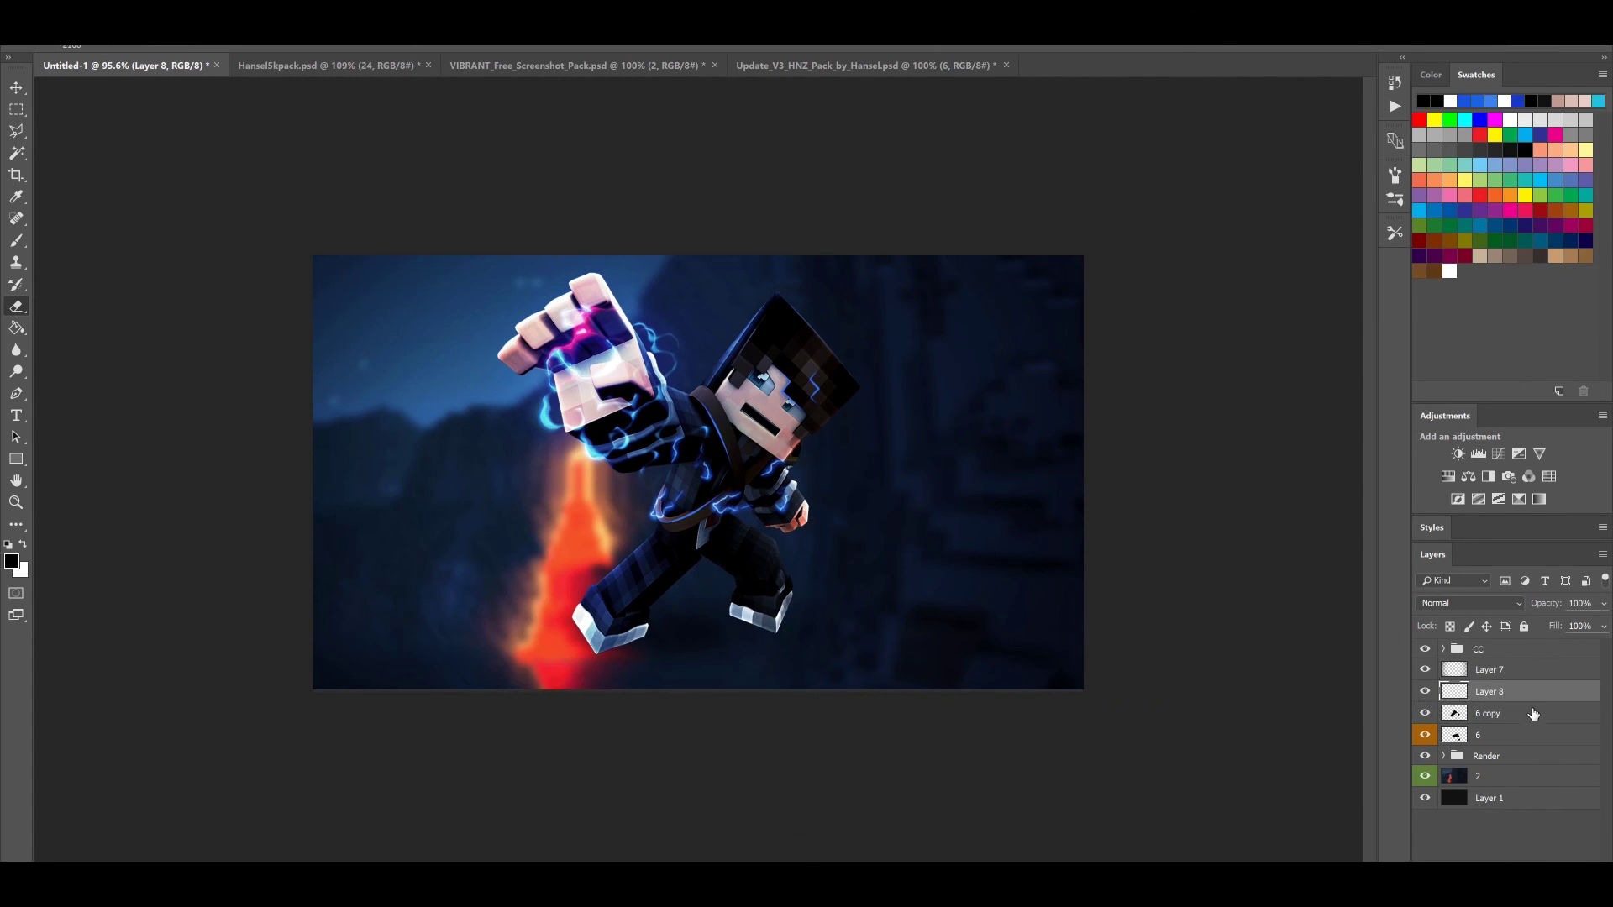
pyautogui.click(17, 110)
pyautogui.moveTo(314, 265); pyautogui.dragTo(1331, 777)
# Contract the canvas-wide selection twice, with the effect applied at the canvas bounds
pyautogui.click(225, 37)
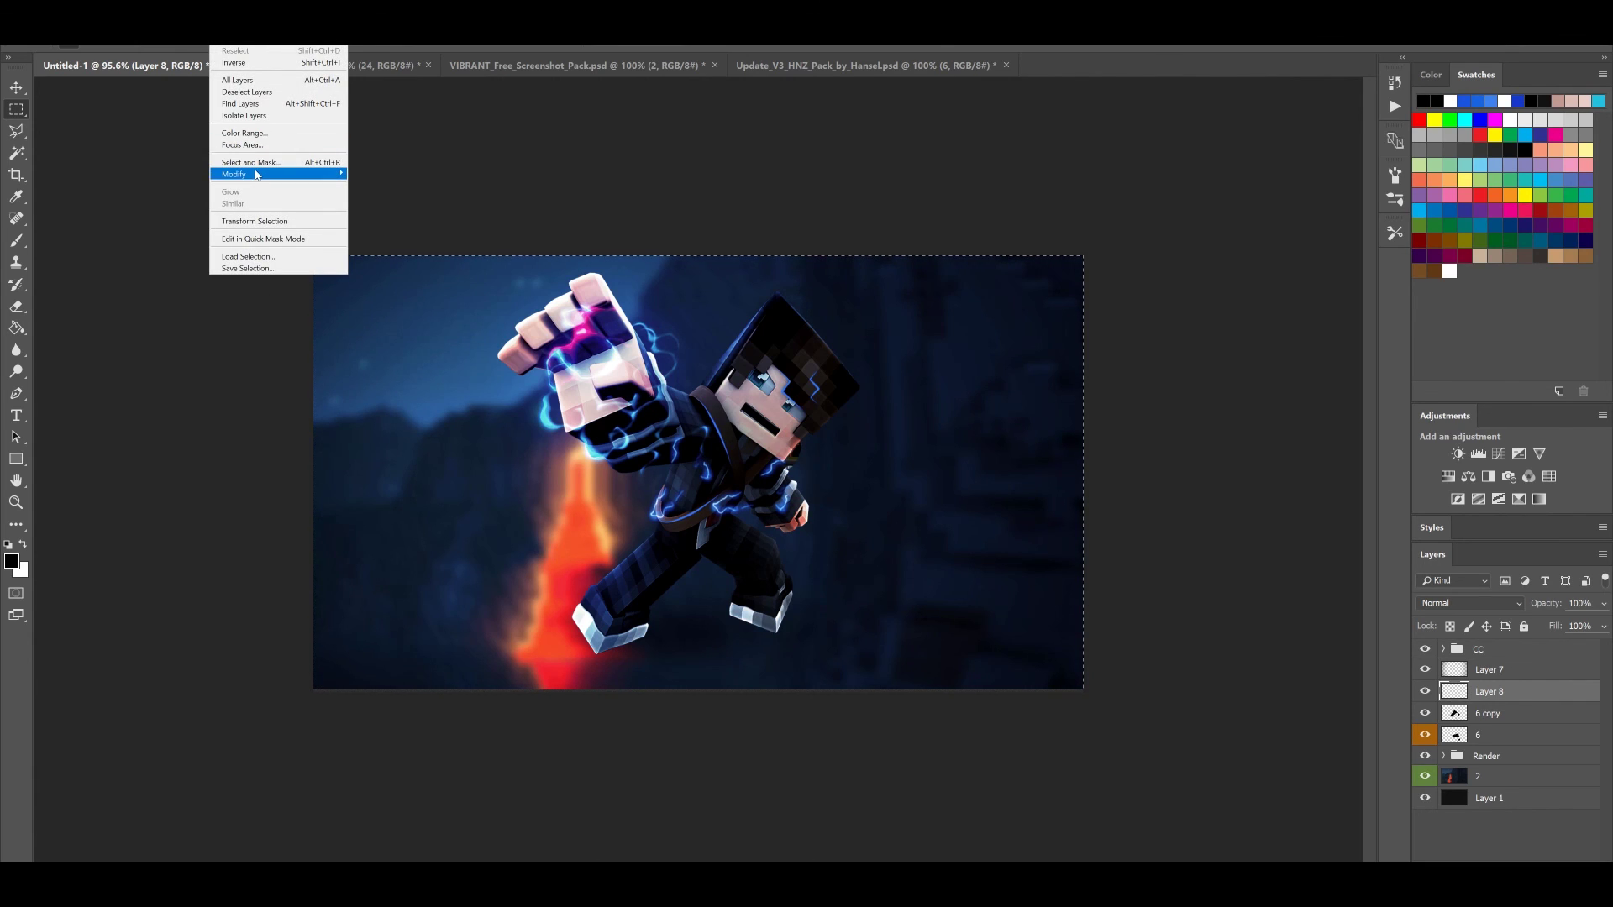
pyautogui.moveTo(258, 174)
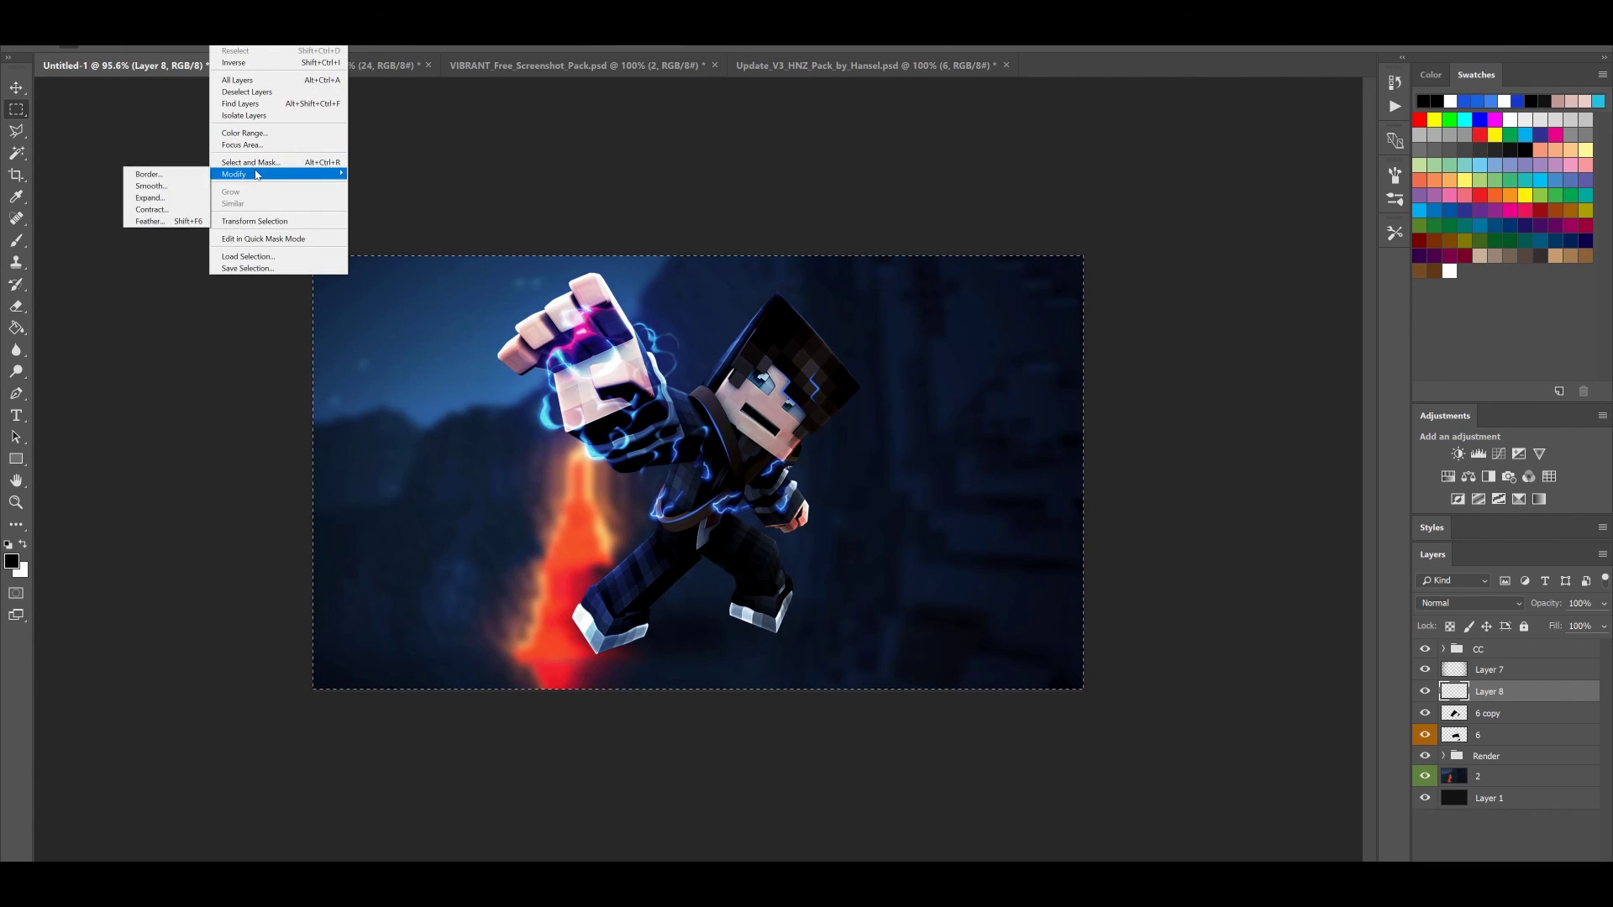
pyautogui.click(182, 212)
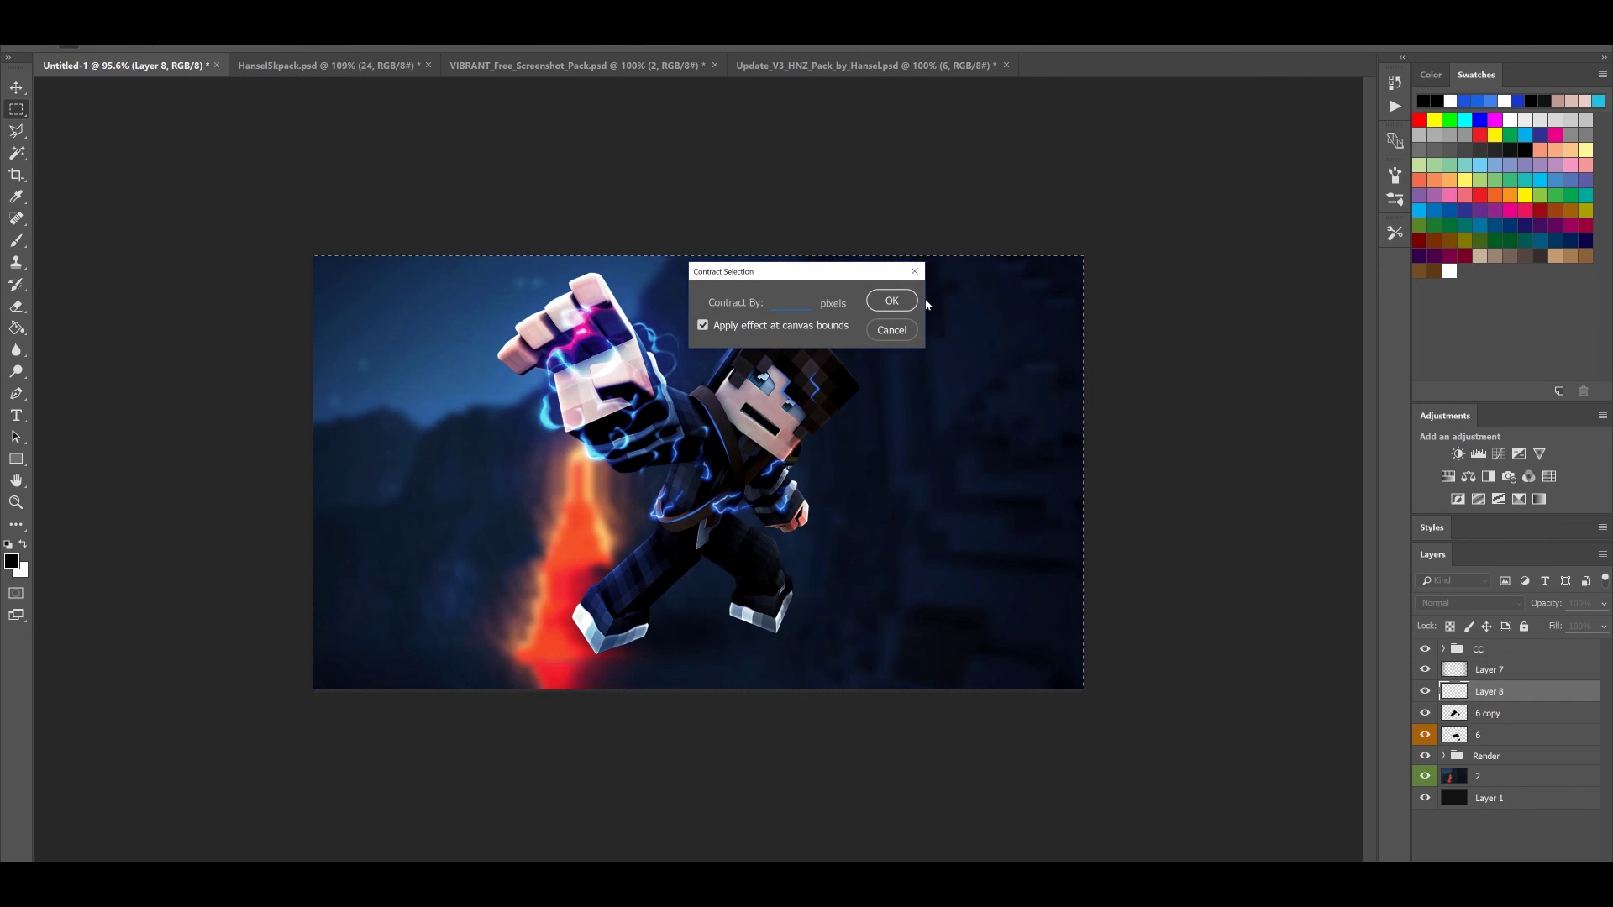
pyautogui.click(892, 302)
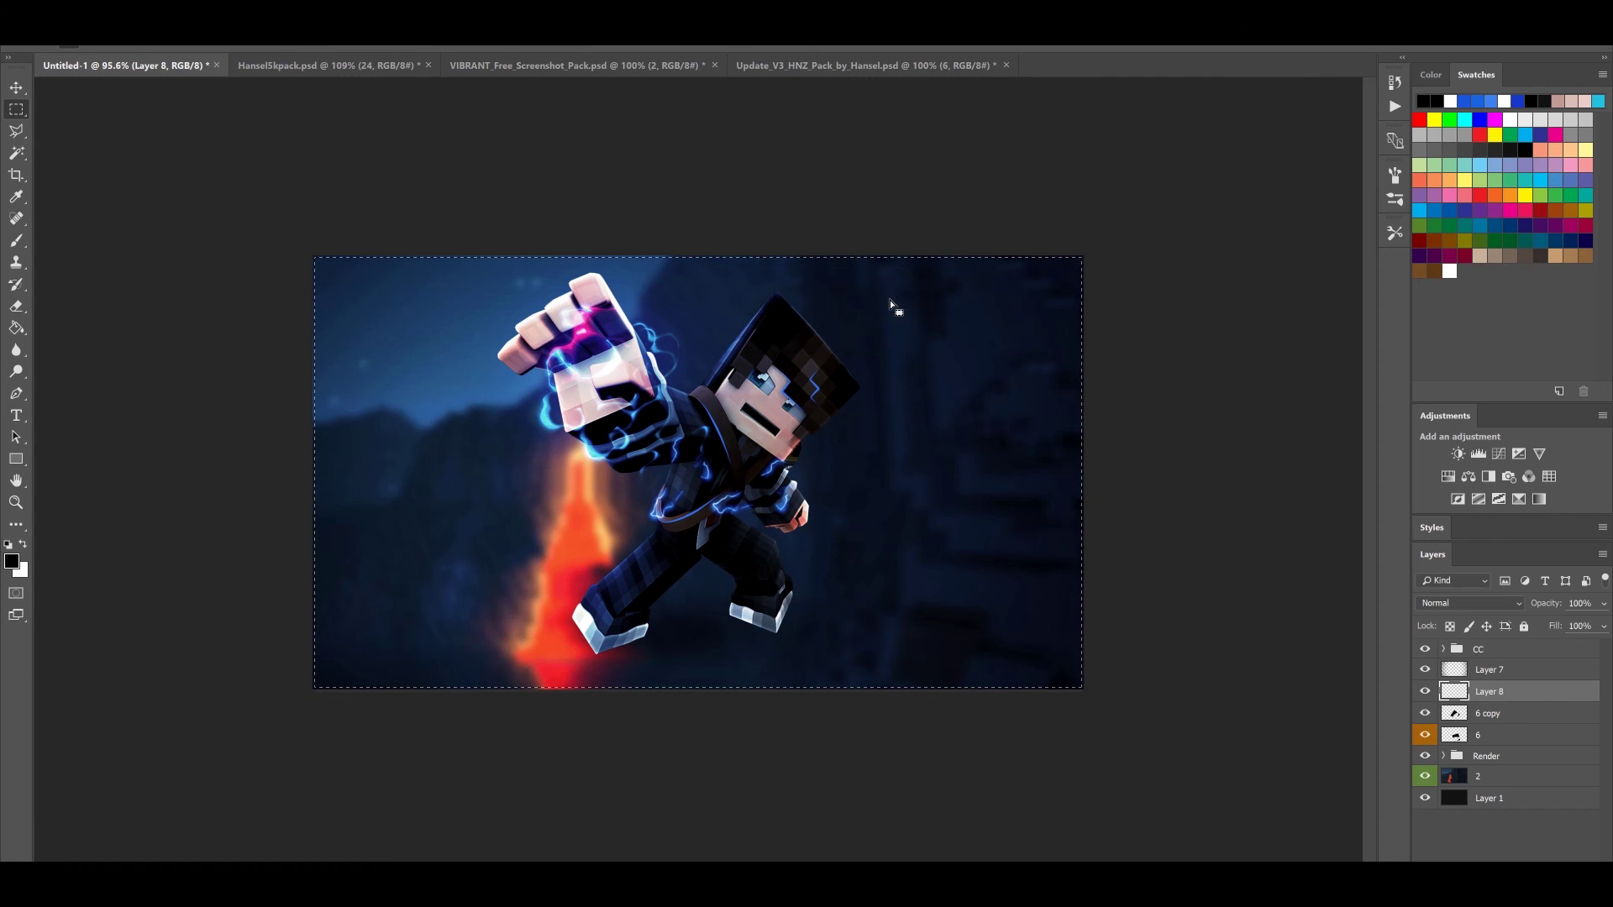
pyautogui.click(225, 37)
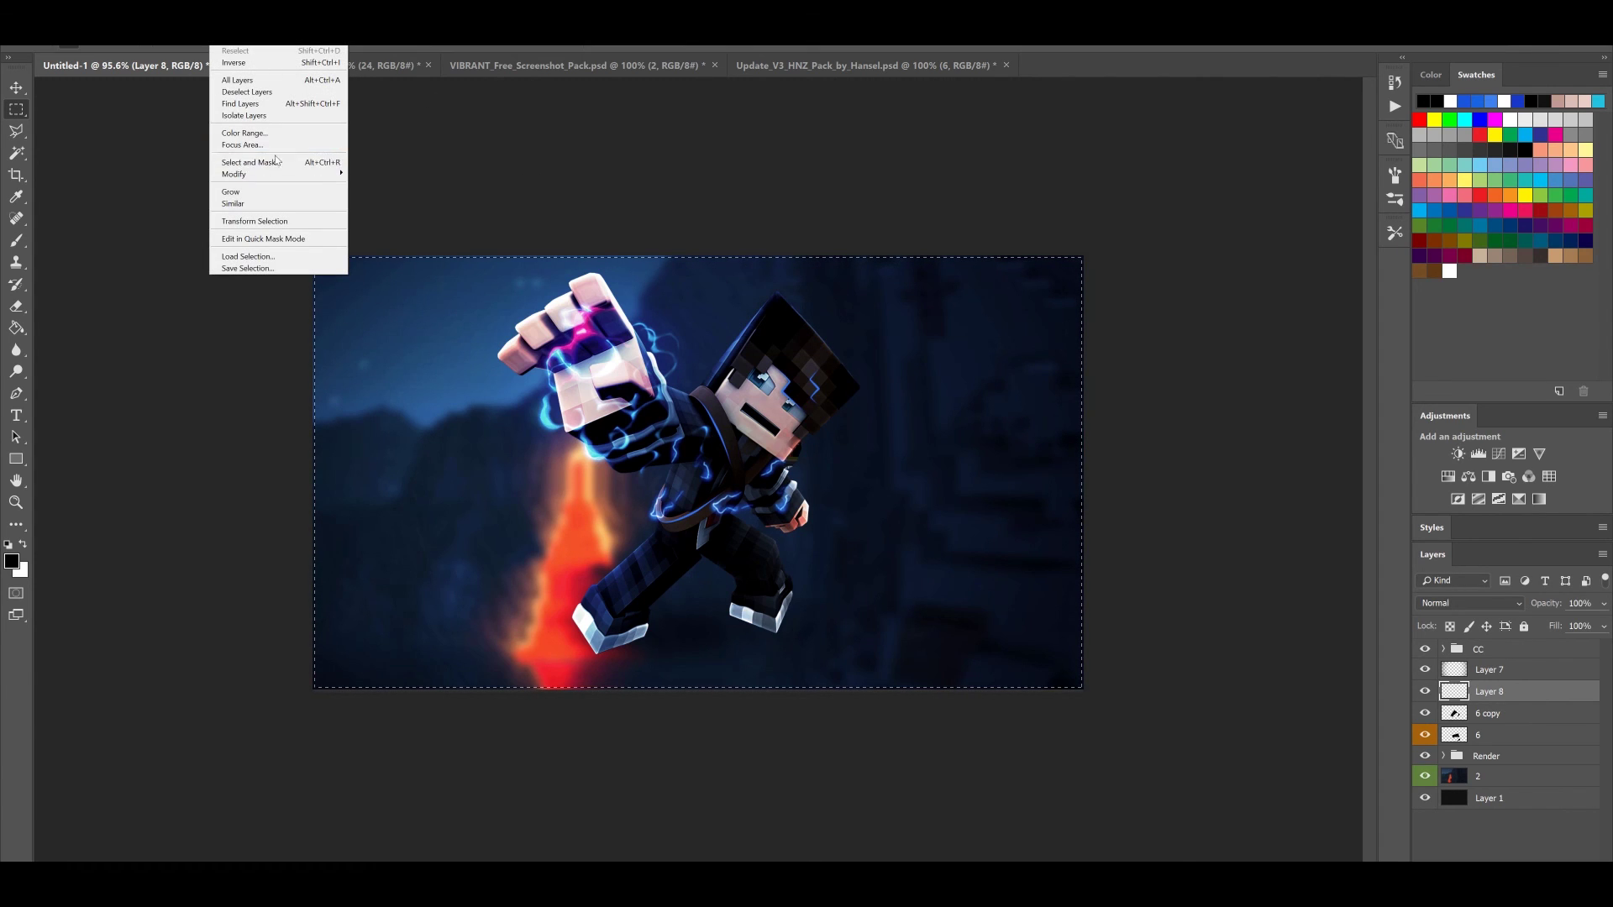
pyautogui.moveTo(270, 173)
pyautogui.click(168, 210)
pyautogui.click(891, 302)
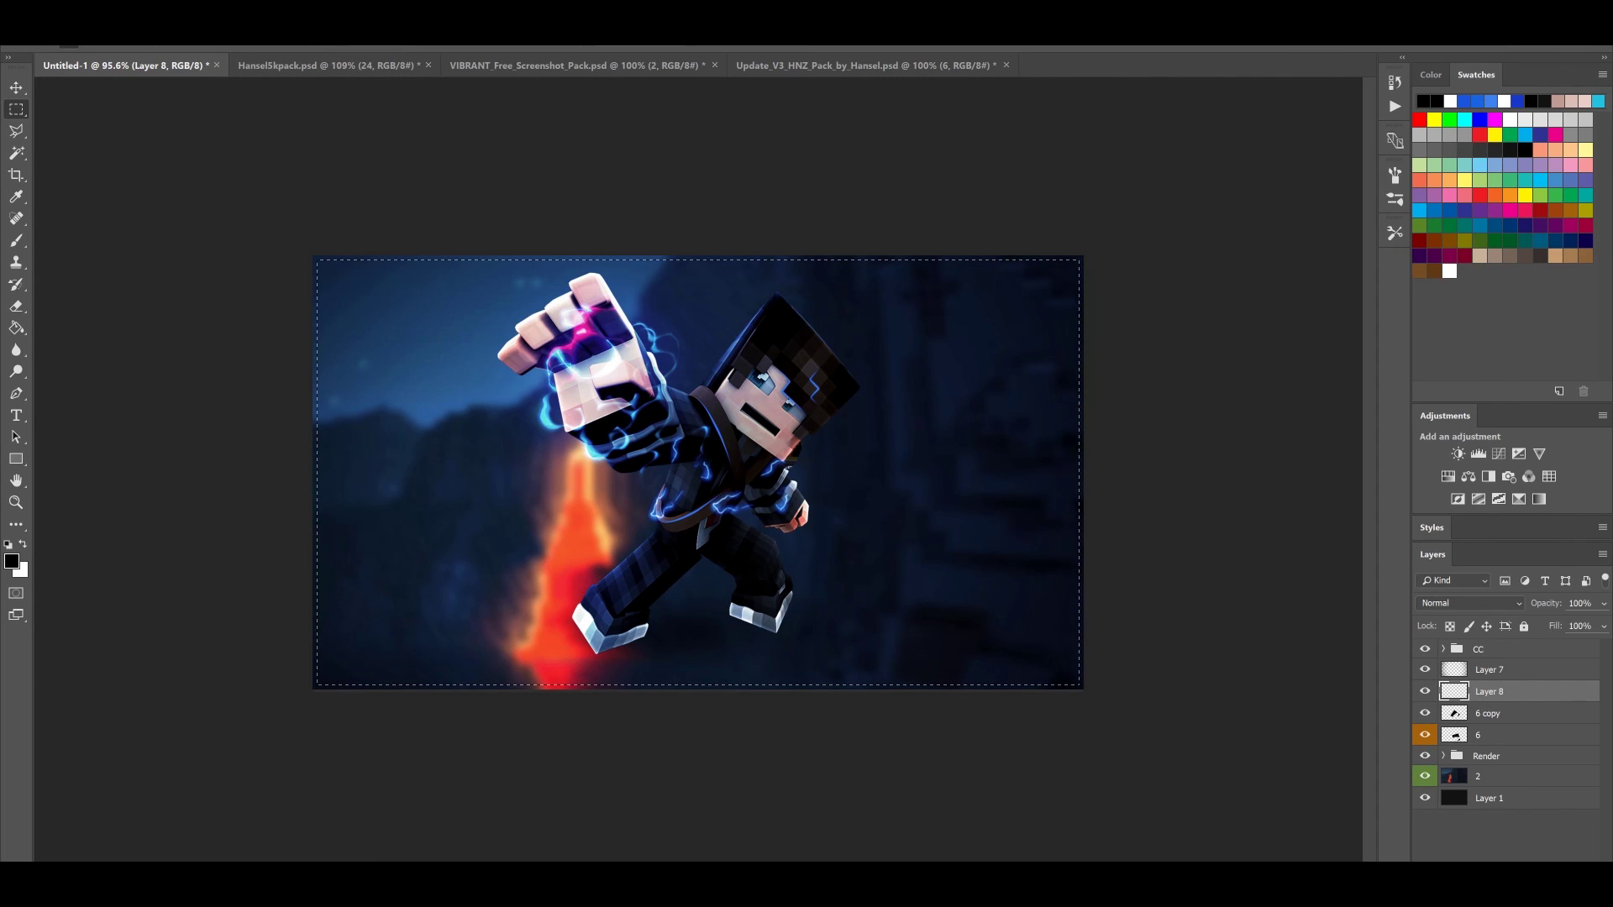
# Contract the selection on Layer 8 a third time, with the effect applied at the canvas bounds
pyautogui.click(225, 37)
pyautogui.moveTo(270, 173)
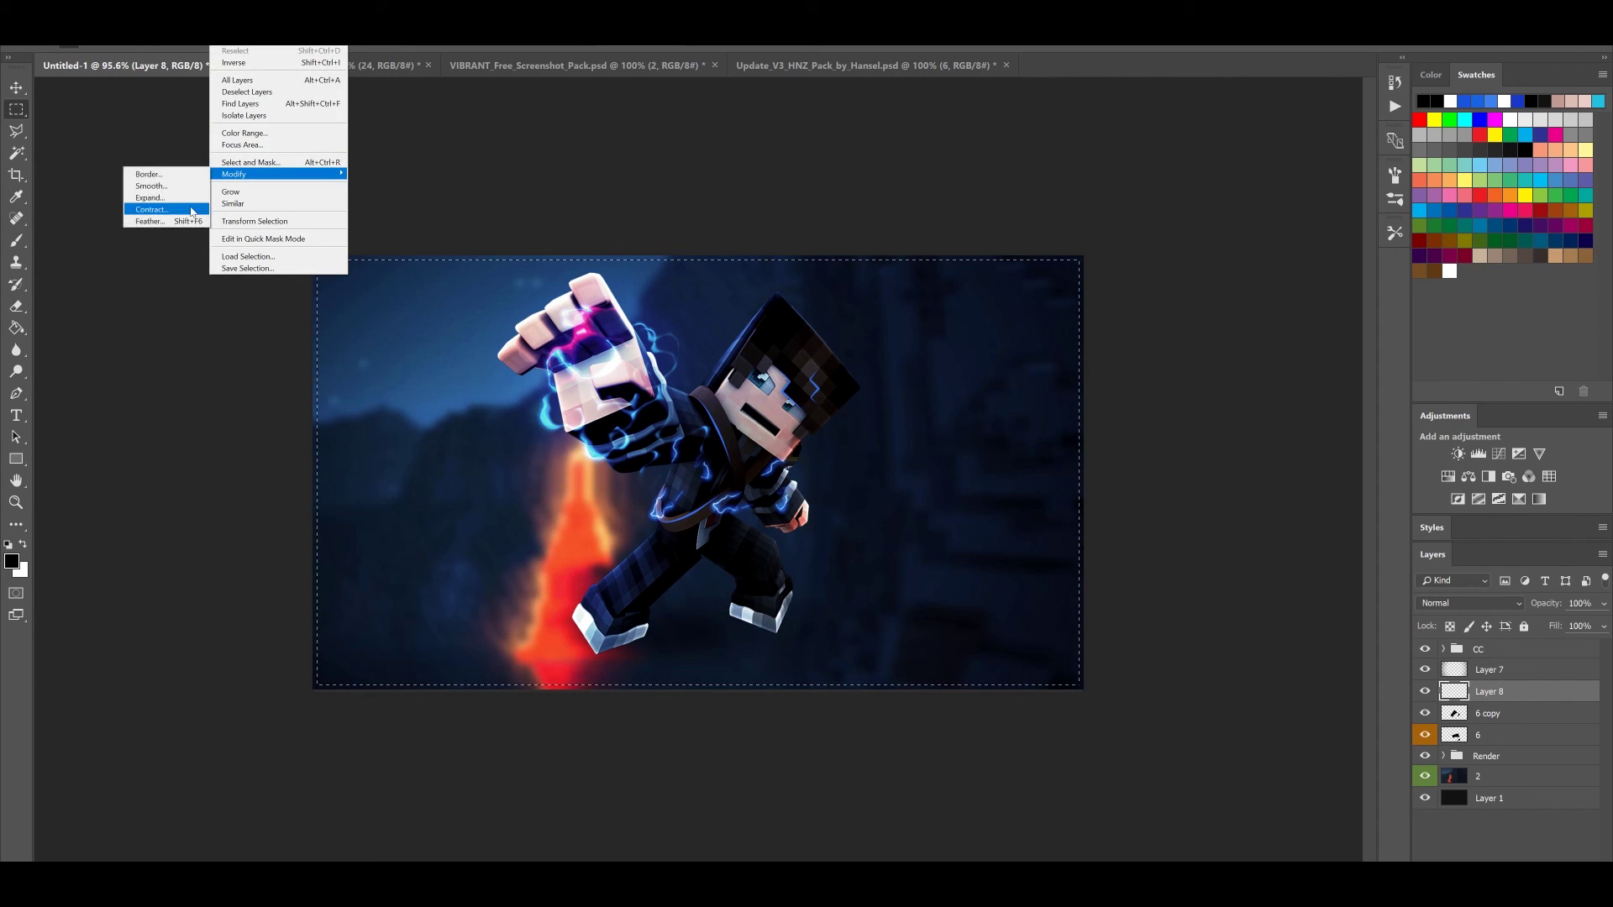
pyautogui.click(167, 210)
pyautogui.press('BackSpace')
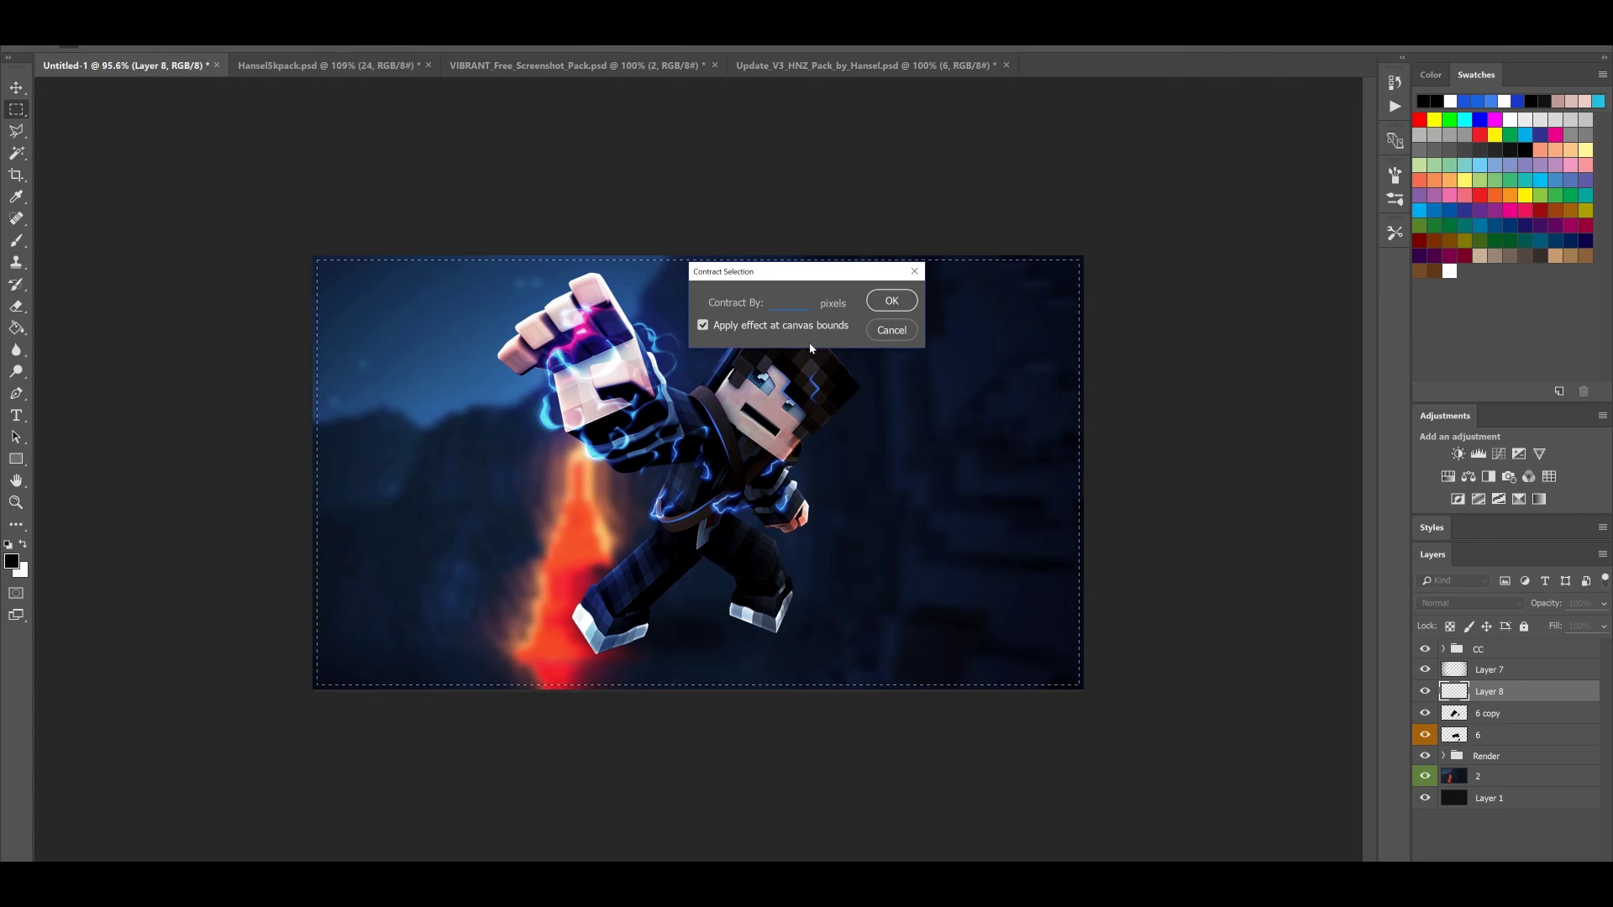
pyautogui.click(905, 300)
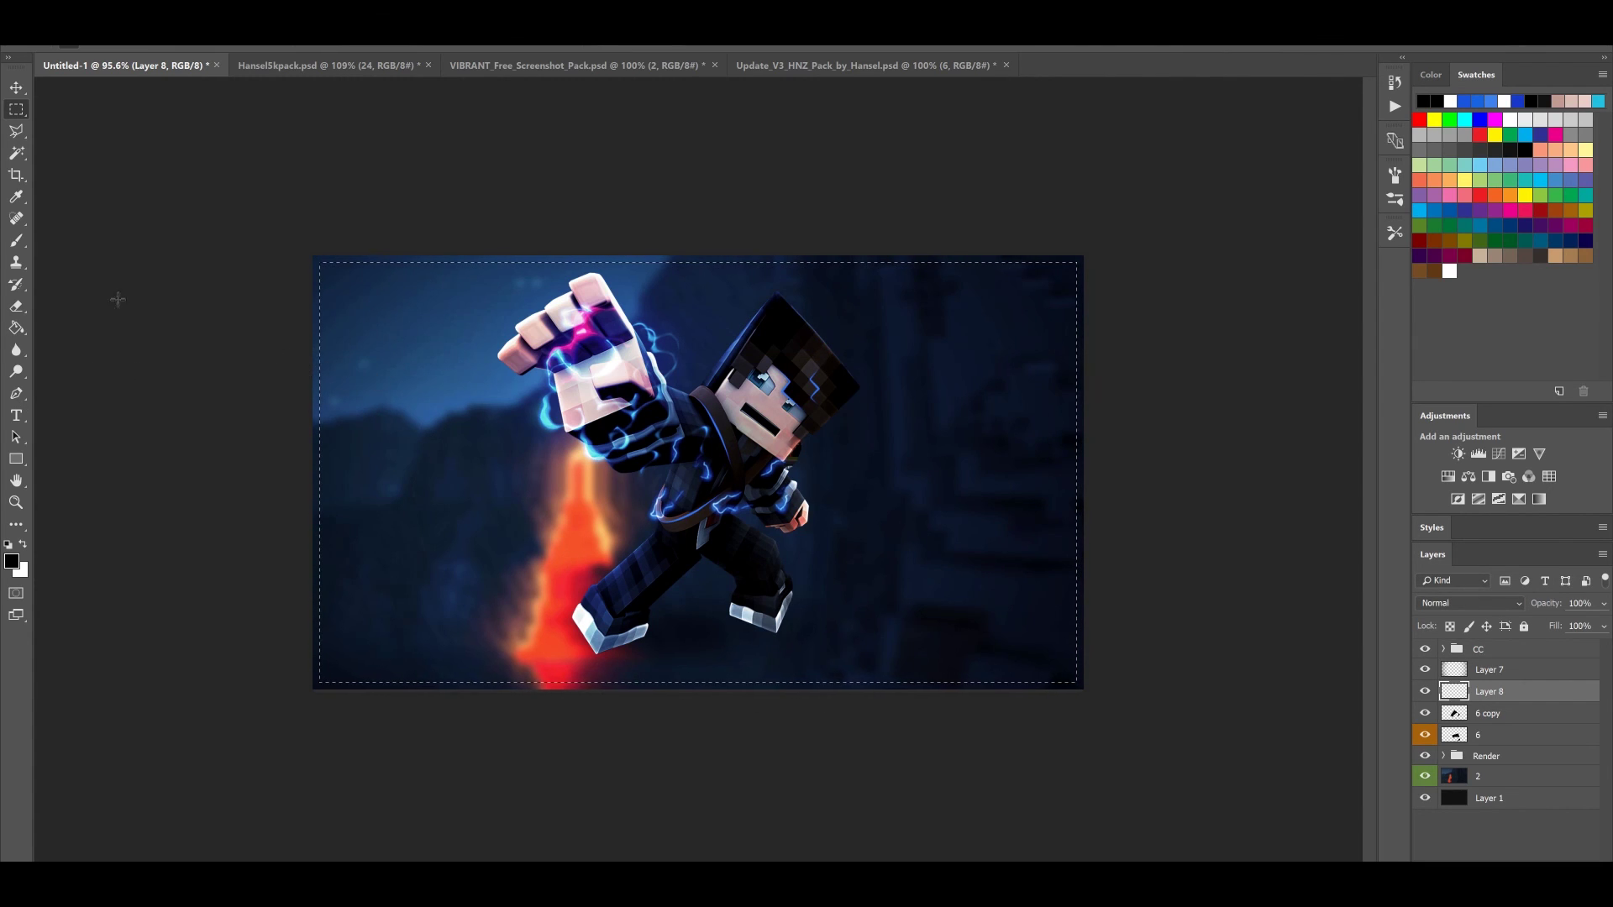
# Invert the selection, fill the thin border strip around the canvas with white on Layer 8, and deselect
pyautogui.click(17, 242)
pyautogui.click(17, 111)
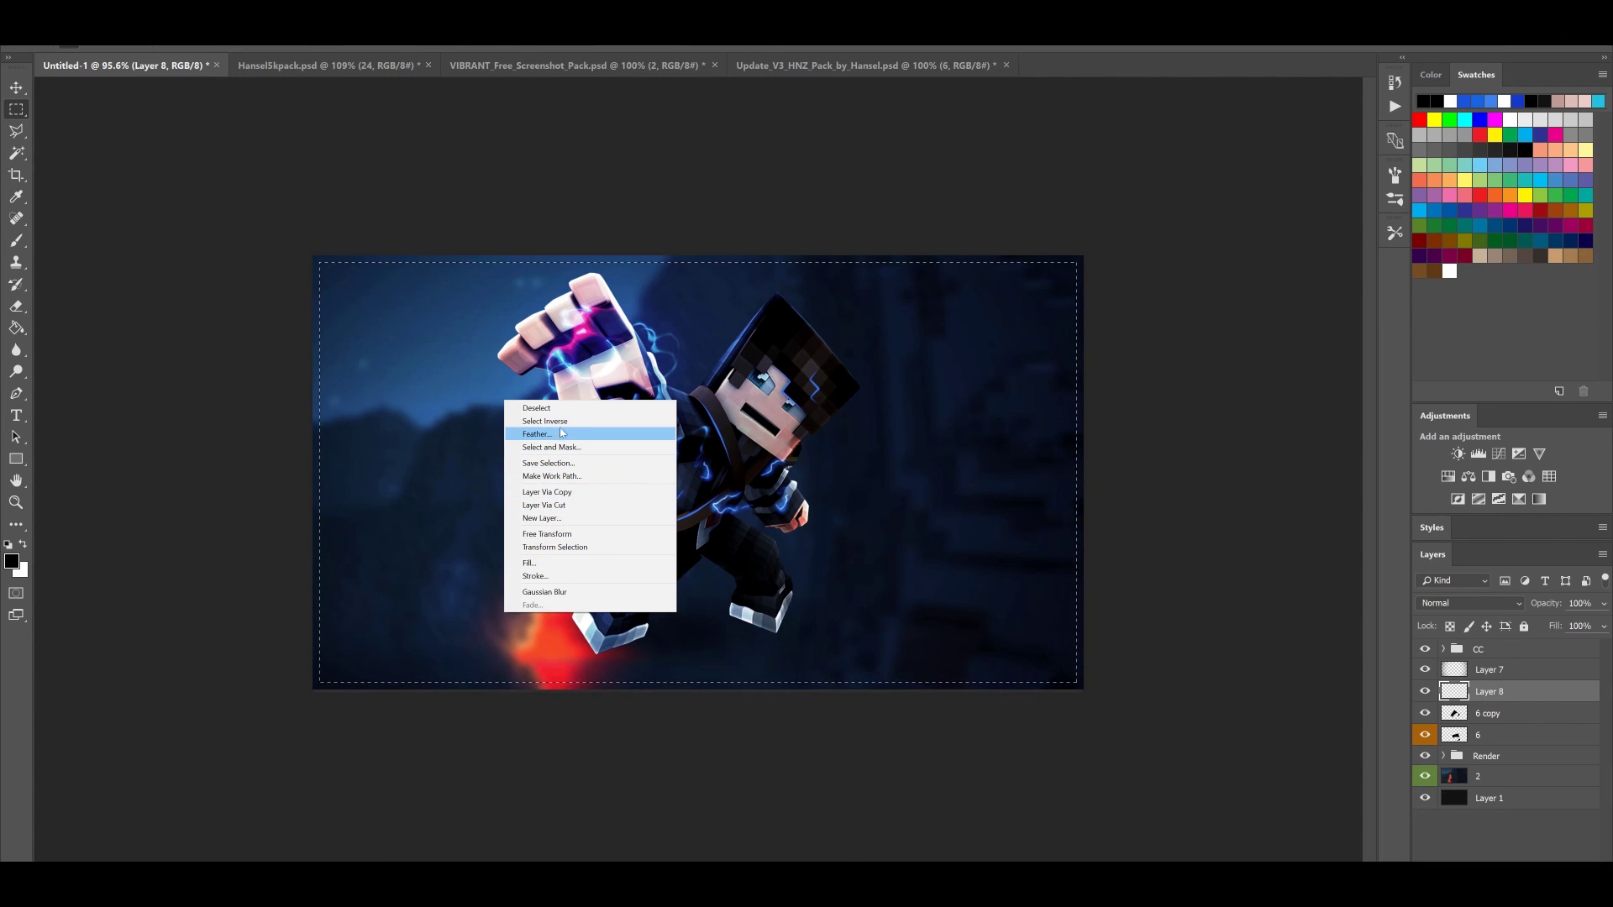
pyautogui.click(16, 240)
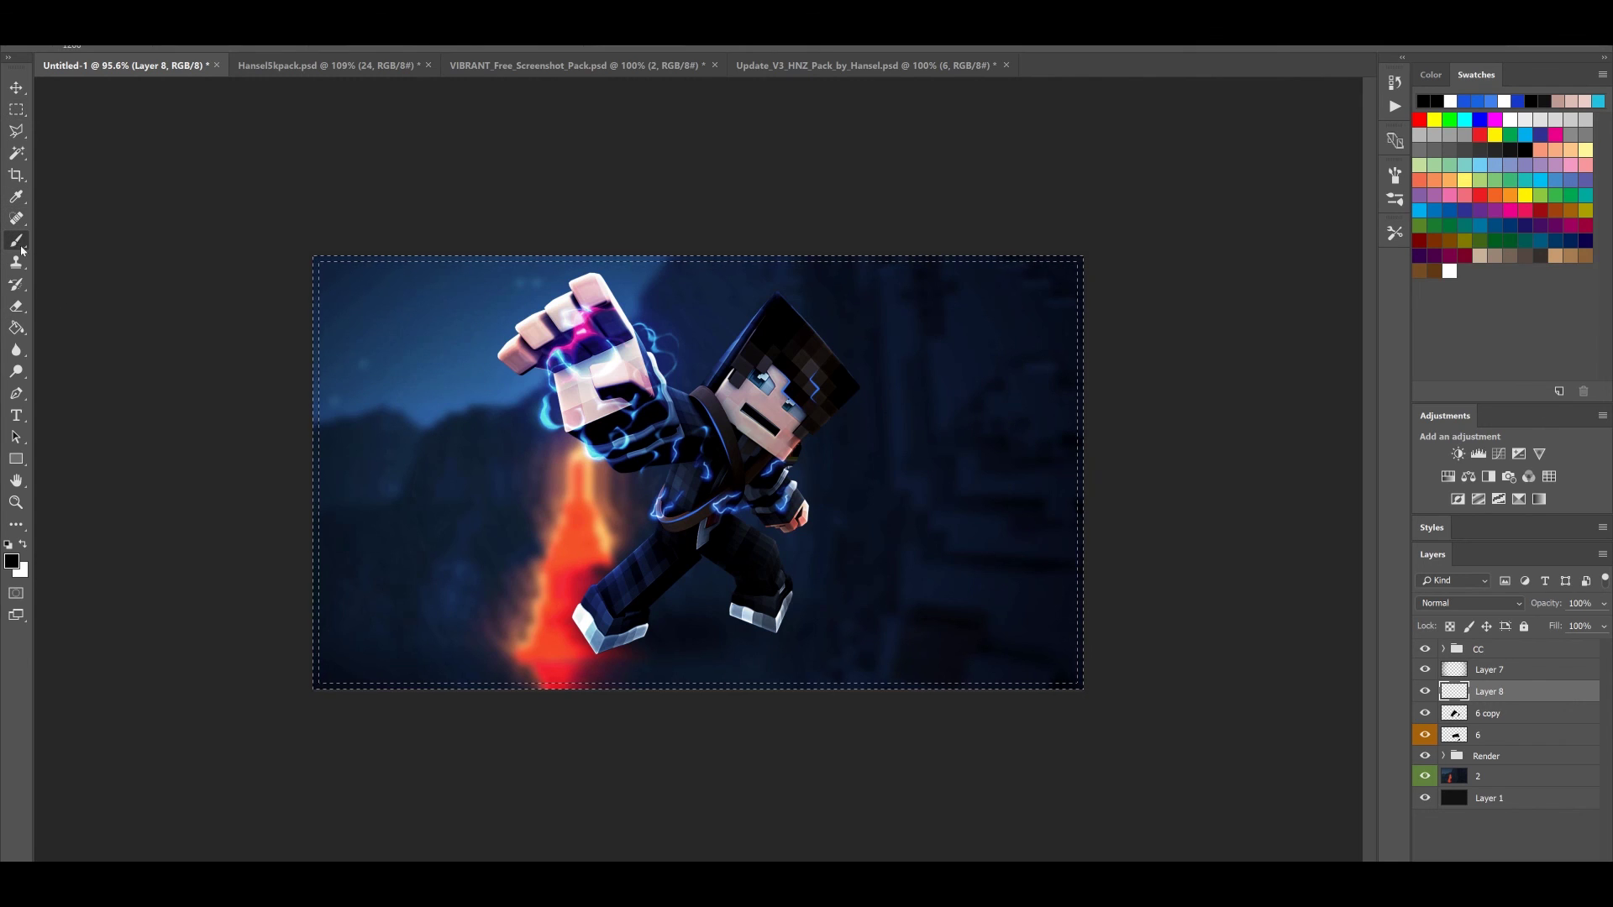
pyautogui.press('x')
pyautogui.hotkey('alt', 'BackSpace')
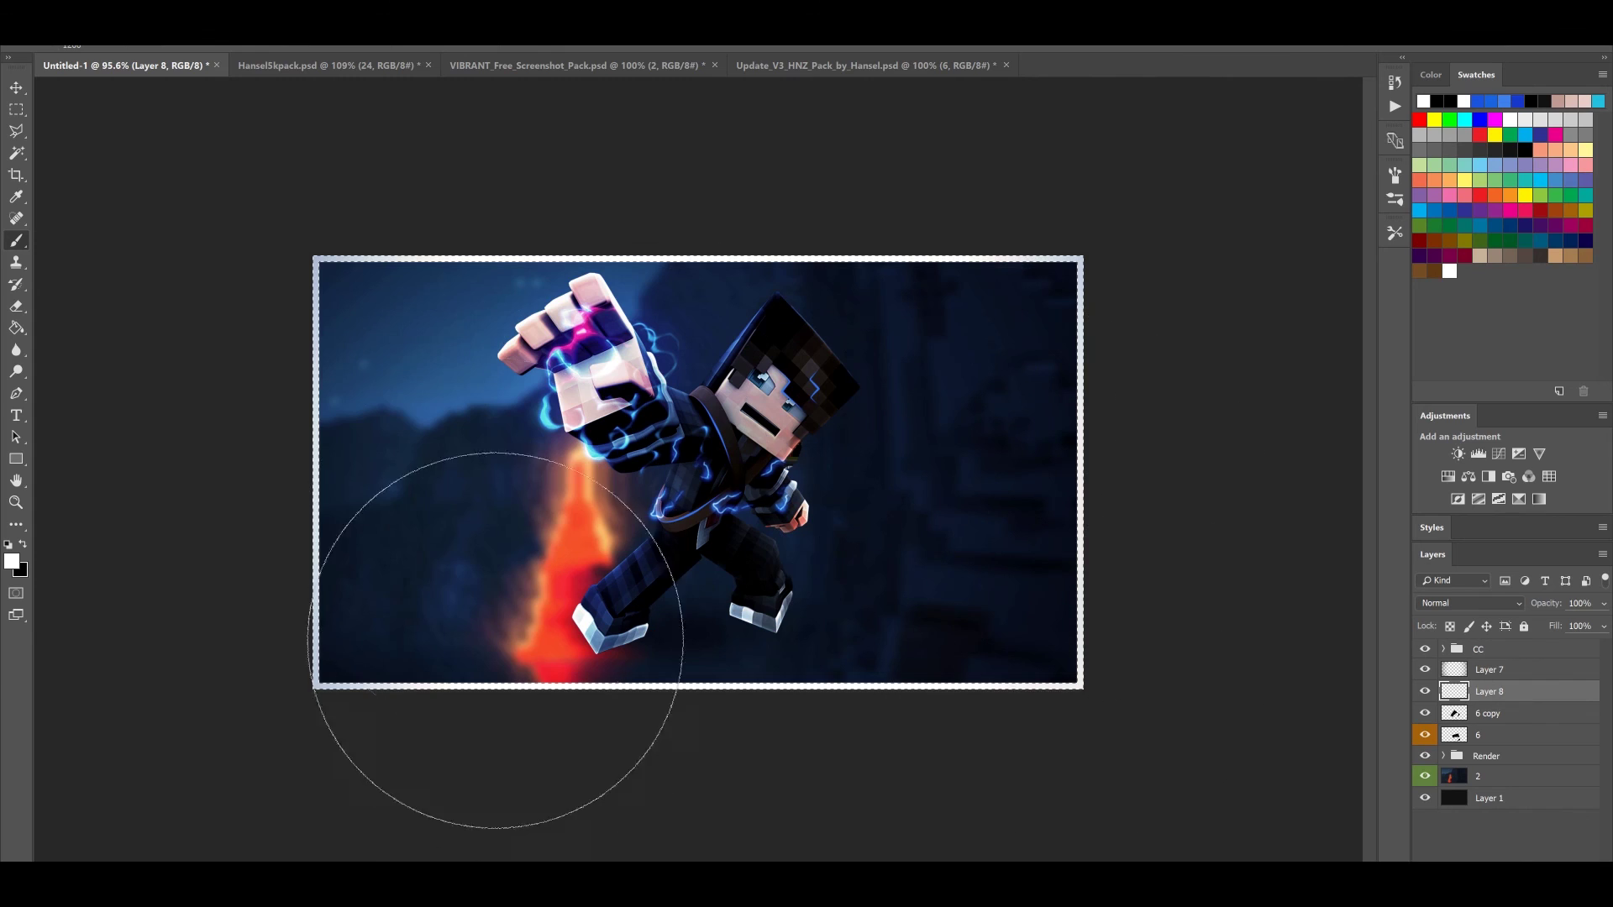
pyautogui.click(16, 110)
pyautogui.hotkey('ctrl', 'd')
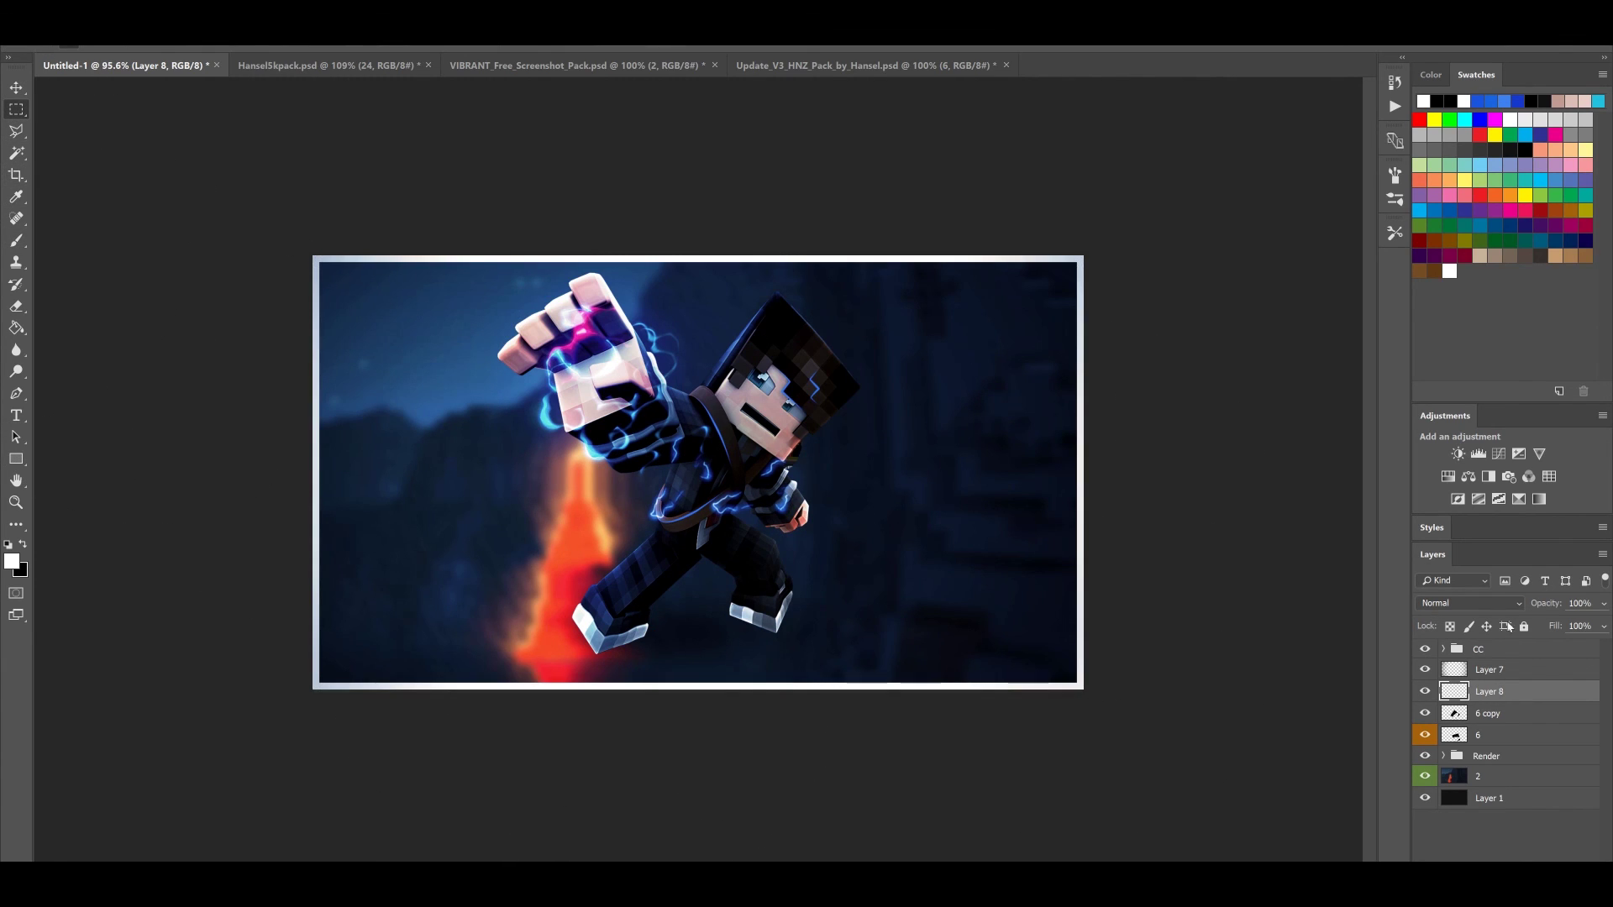
# Set the white border layer, Layer 8, to Overlay blending and lower its opacity to 39%
pyautogui.click(1463, 598)
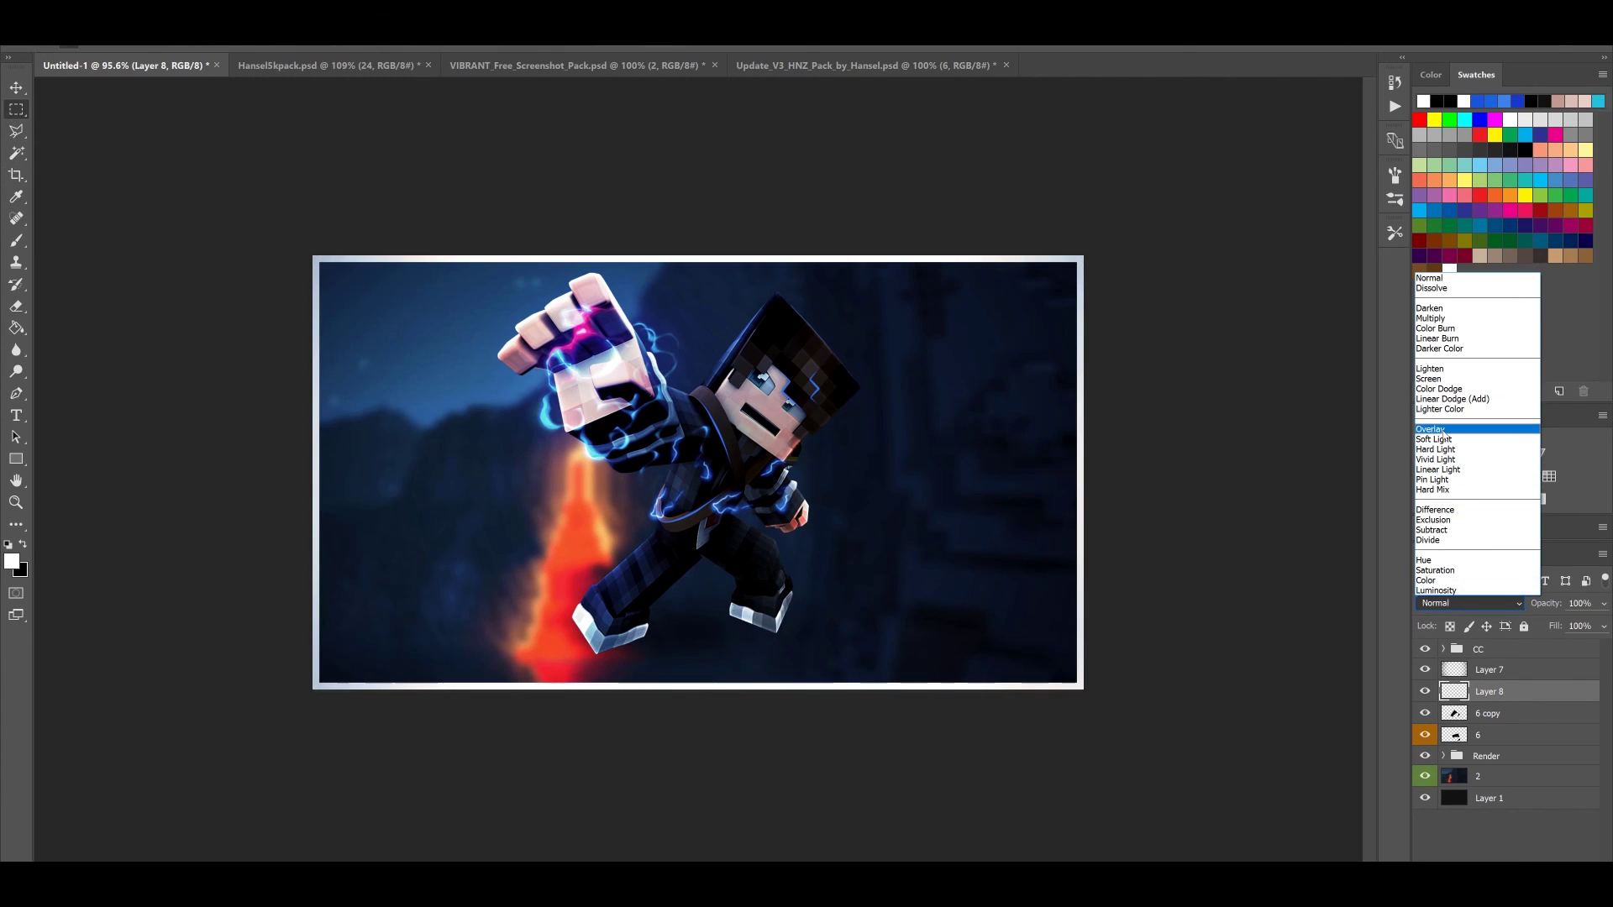
pyautogui.click(1443, 438)
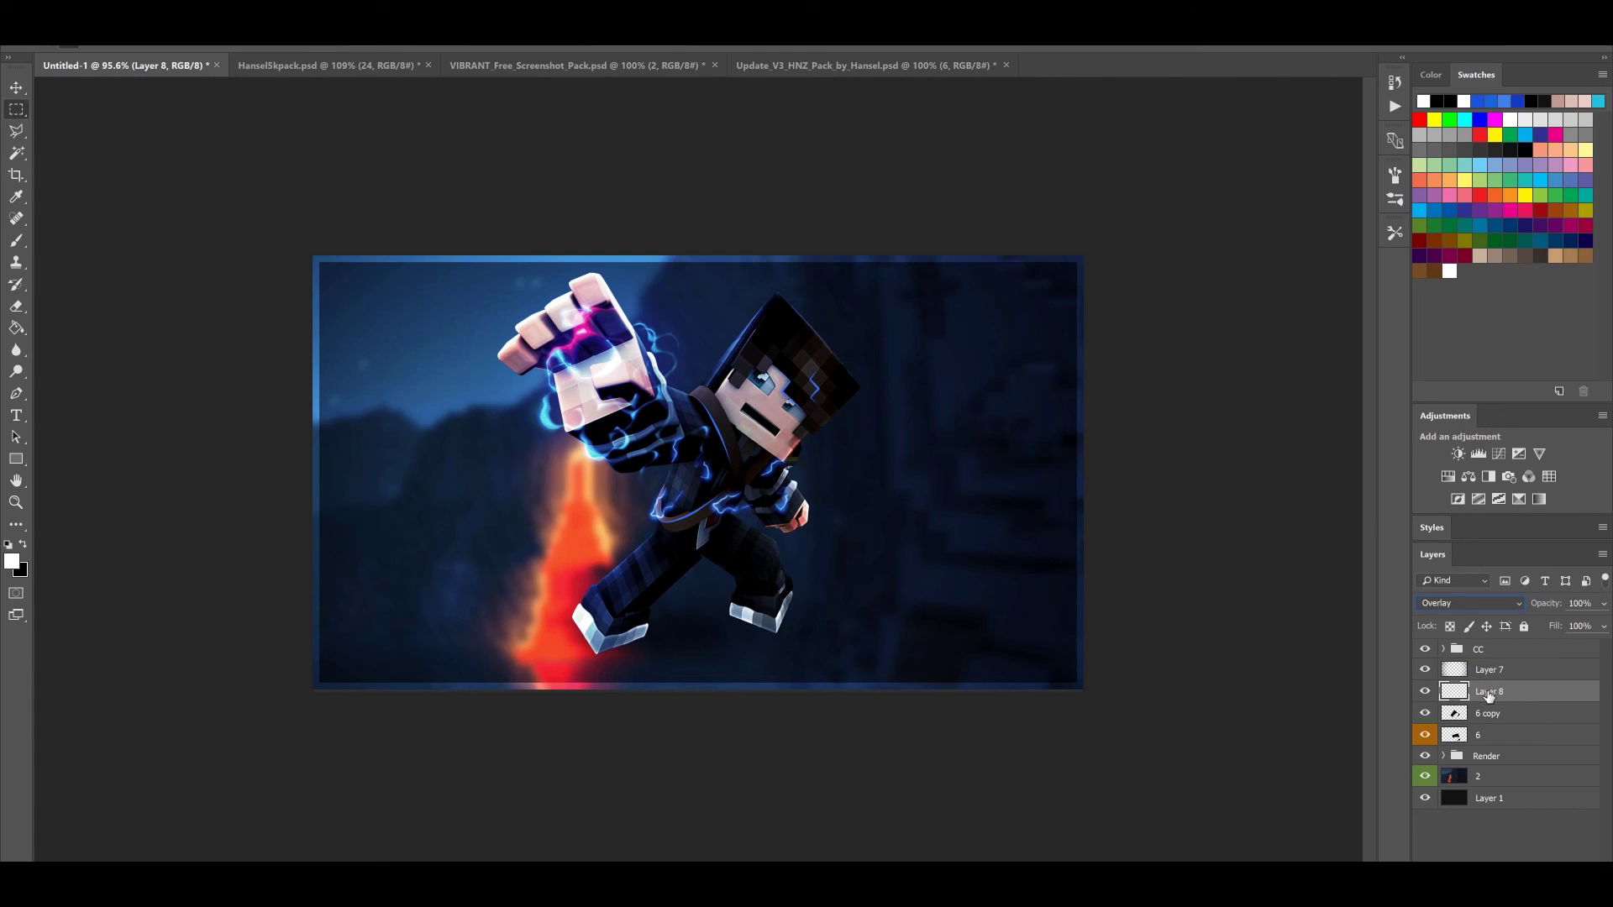
pyautogui.click(1425, 692)
pyautogui.click(1425, 691)
pyautogui.moveTo(1600, 603); pyautogui.dragTo(1567, 628)
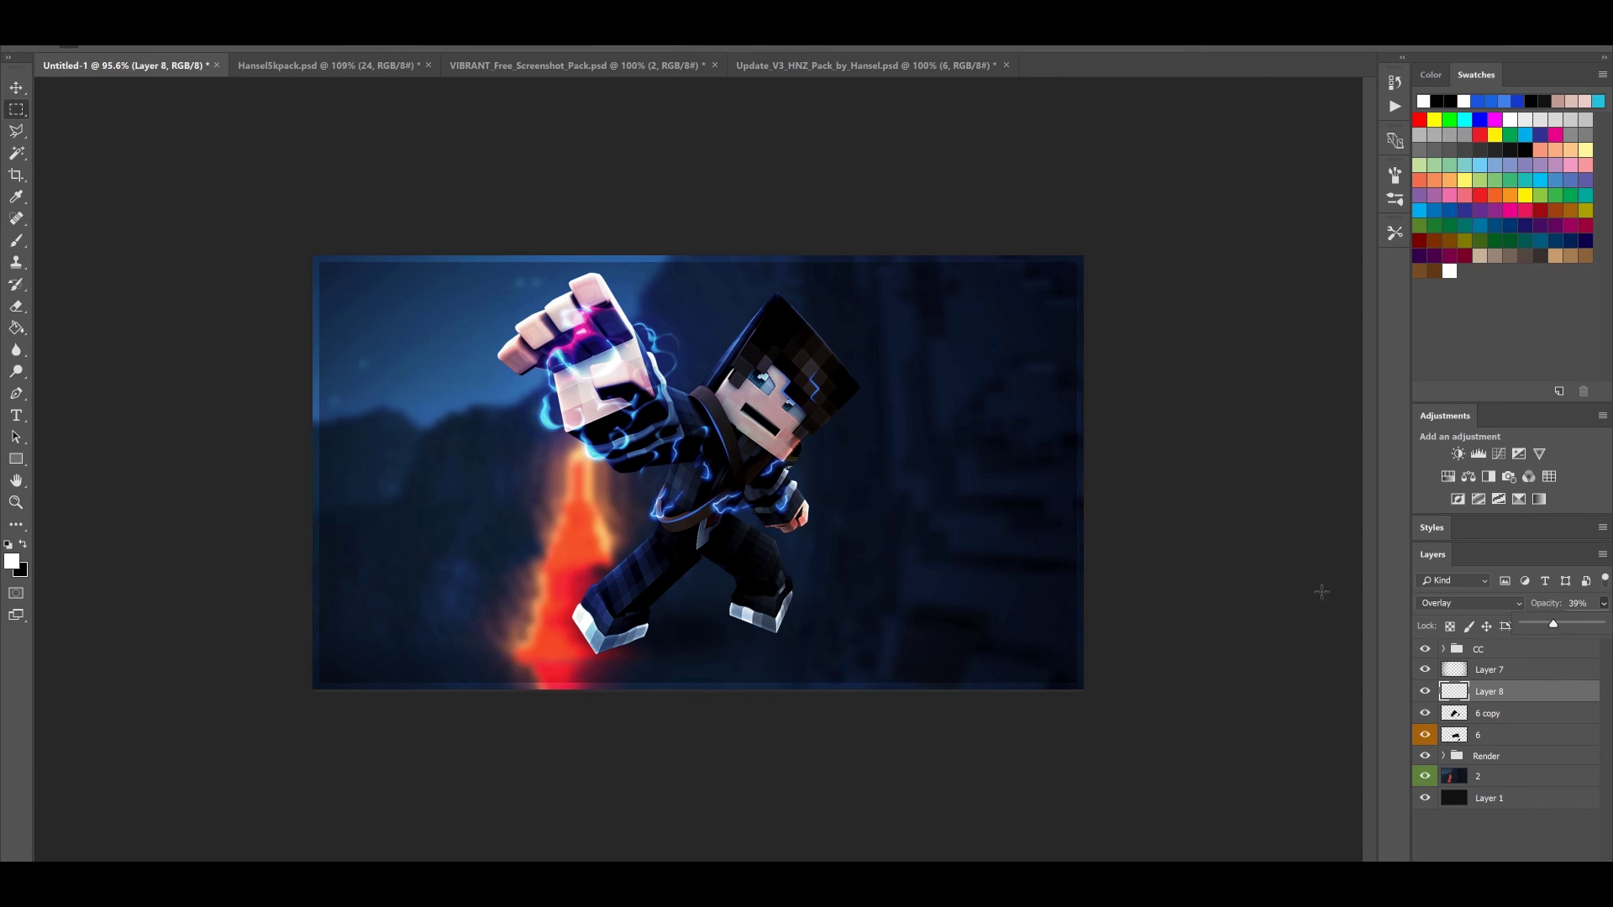
# Scale the Render group up slightly around its centre with Free Transform so the character fills more of the frame
pyautogui.scroll(-7, 843, 543)
pyautogui.scroll(6, 828, 538)
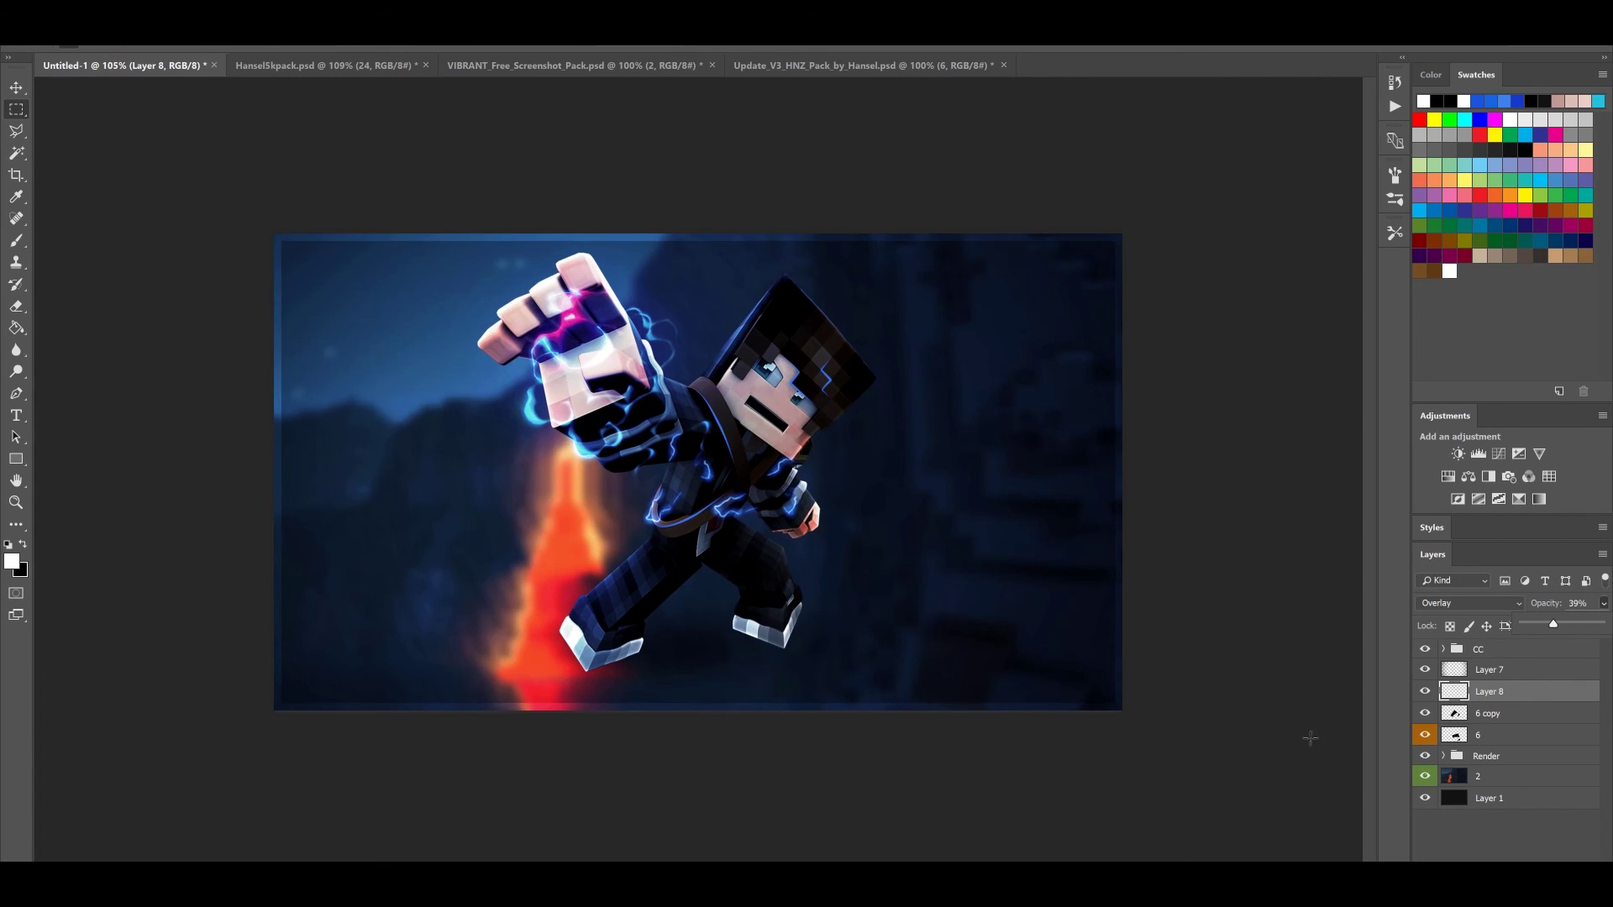
pyautogui.click(1495, 758)
pyautogui.hotkey('ctrl', 't')
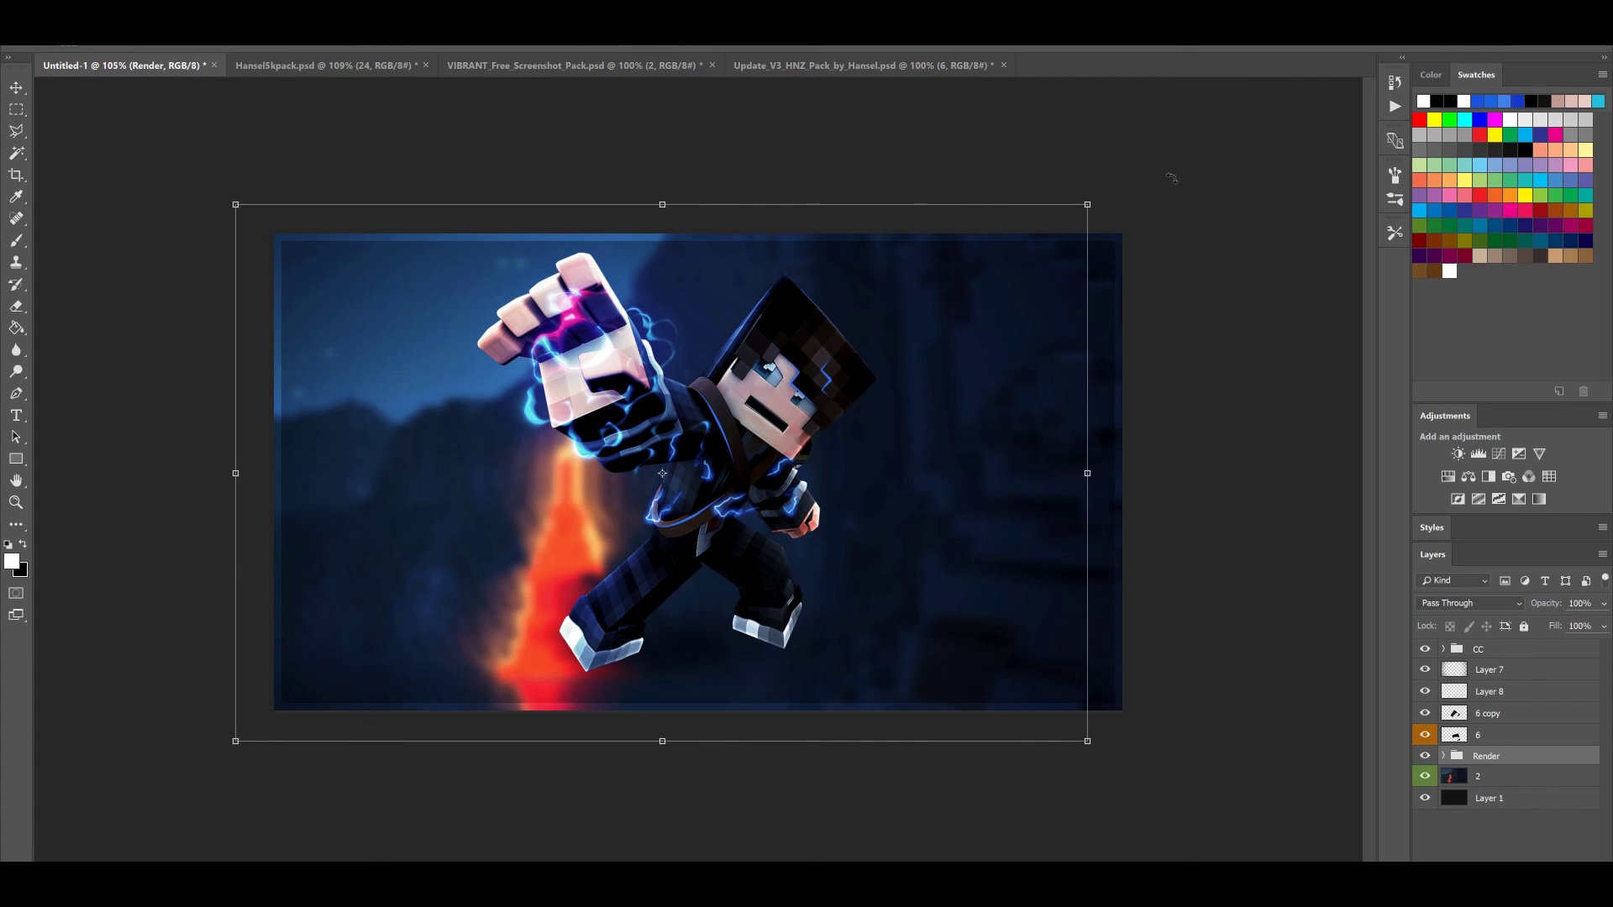
pyautogui.moveTo(1092, 204); pyautogui.dragTo(1123, 186)
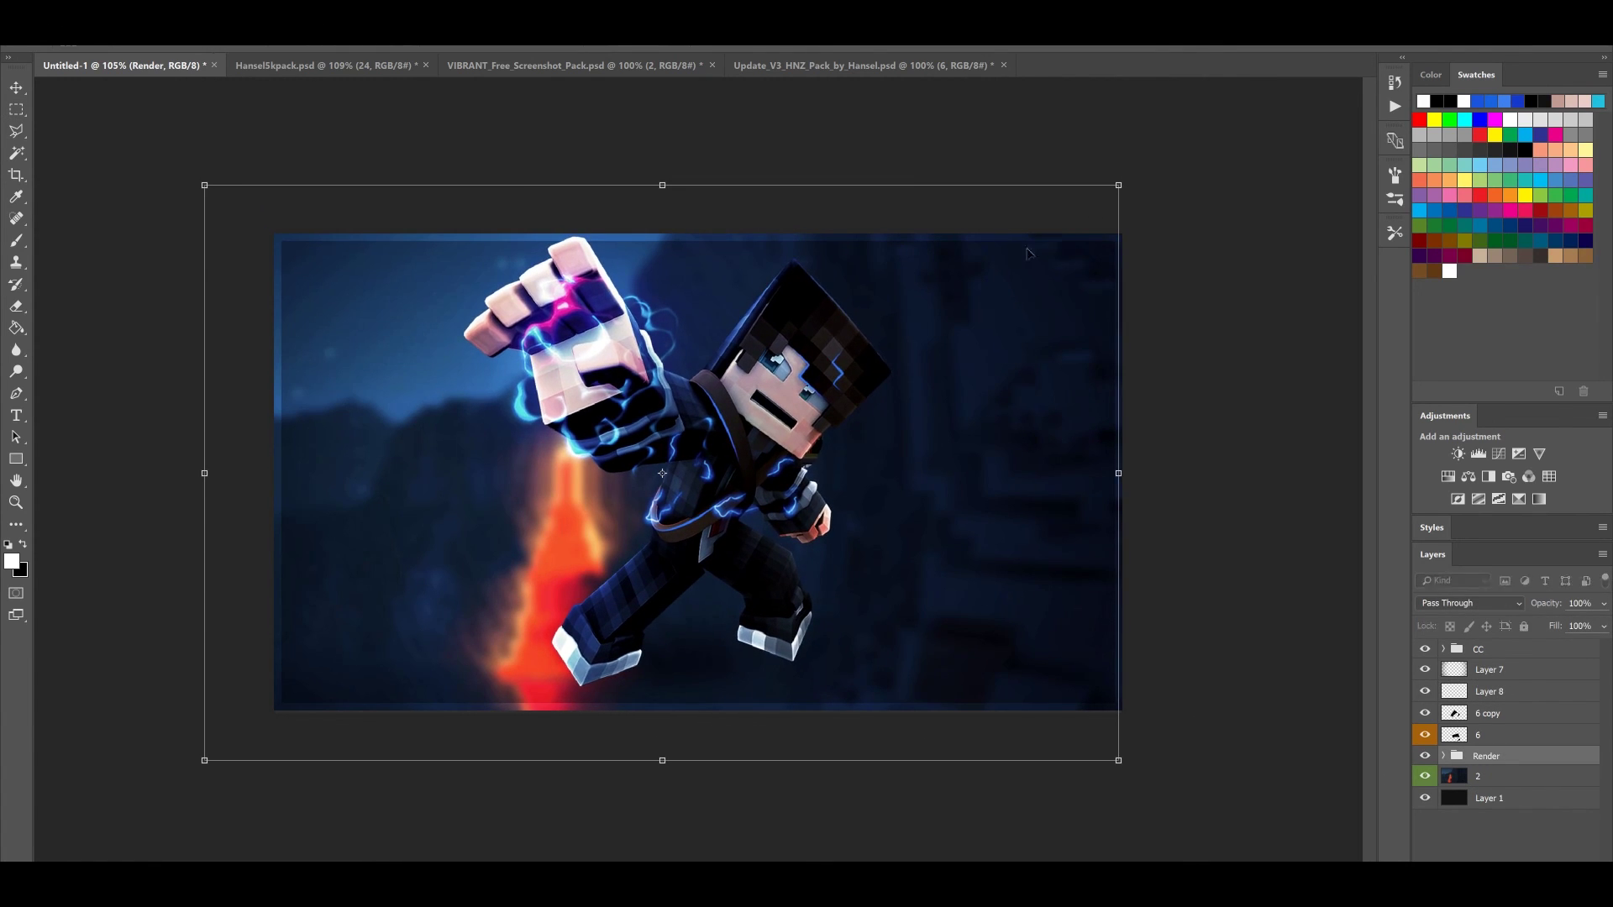
pyautogui.moveTo(972, 315); pyautogui.dragTo(970, 310)
pyautogui.click(731, 39)
# Examine the whole composition, with the enlarged character and the border, at several magnifications
pyautogui.scroll(-8, 873, 428)
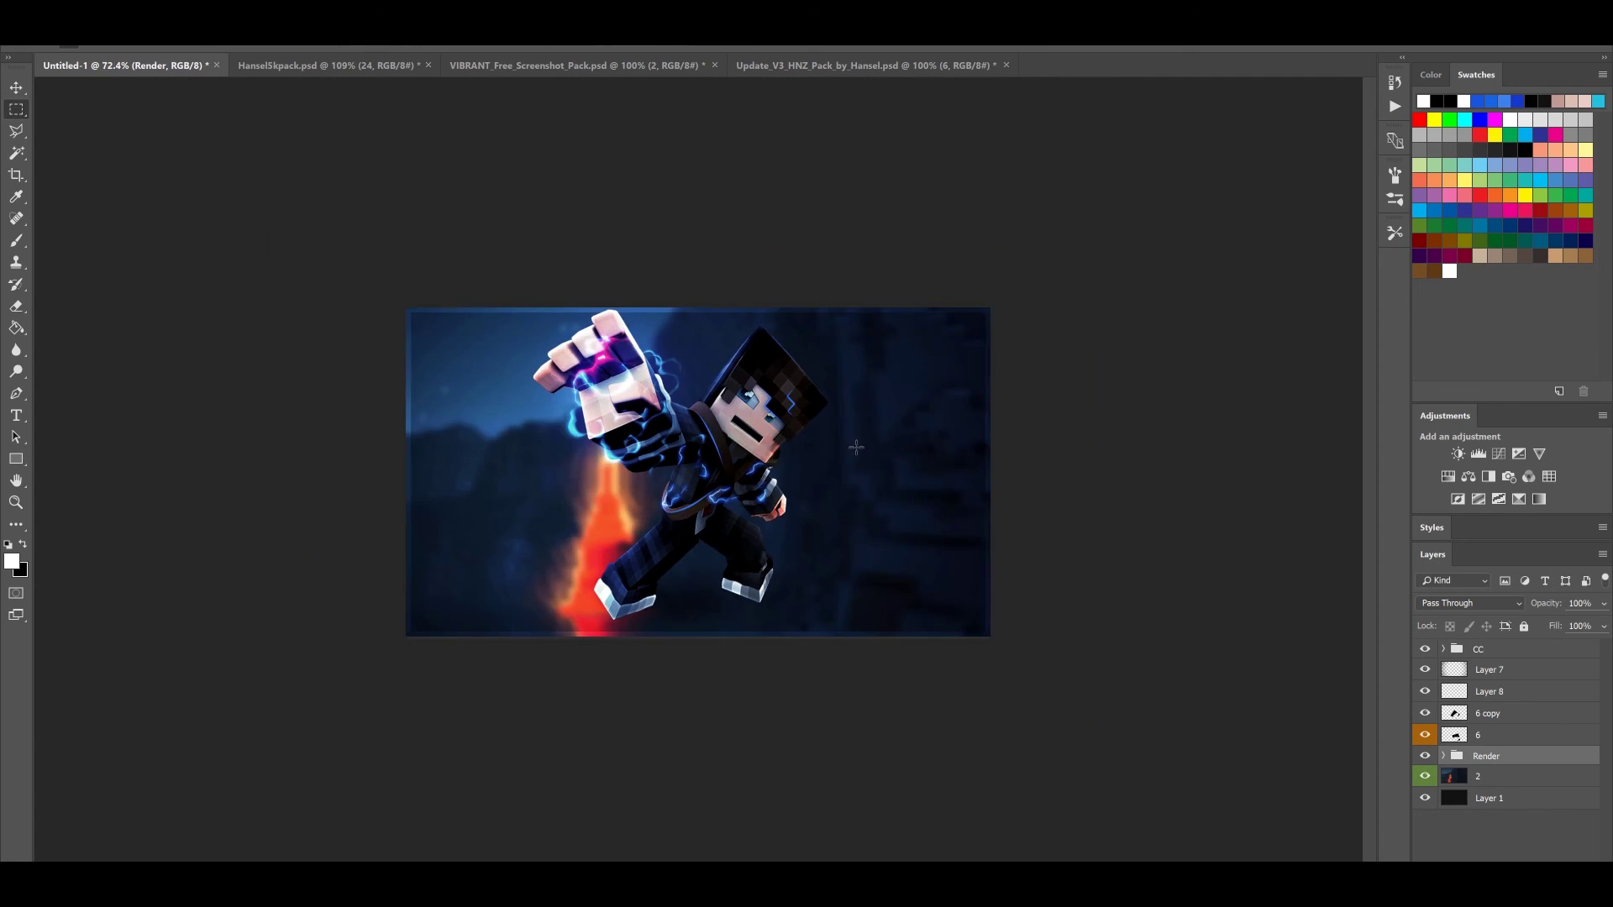
pyautogui.scroll(7, 772, 447)
pyautogui.scroll(2, 772, 447)
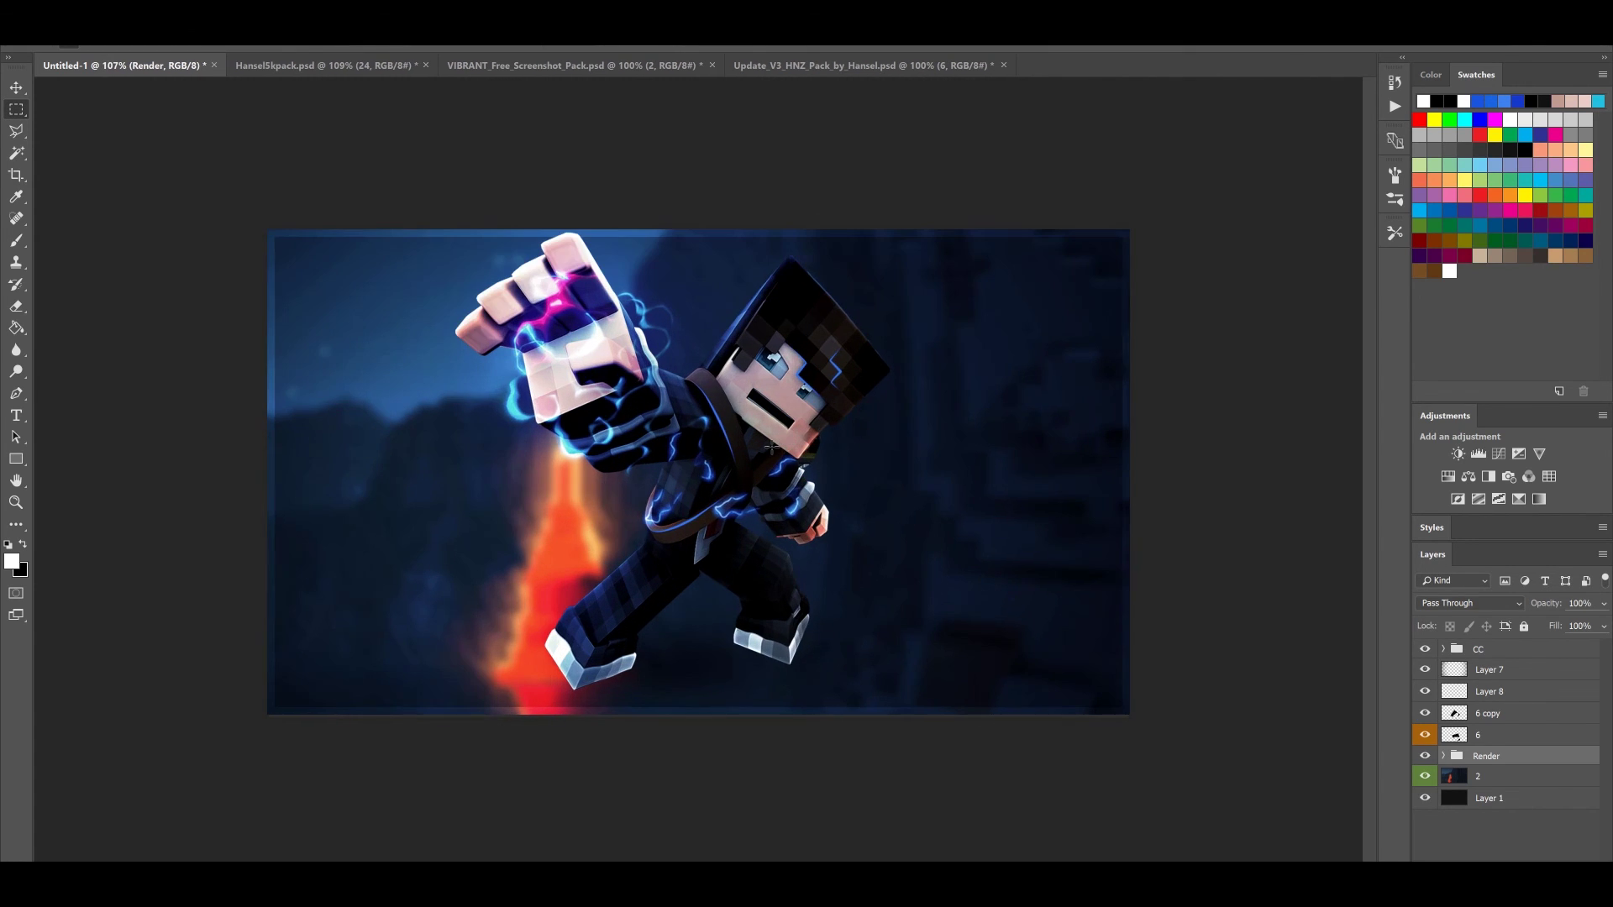
pyautogui.scroll(2, 705, 429)
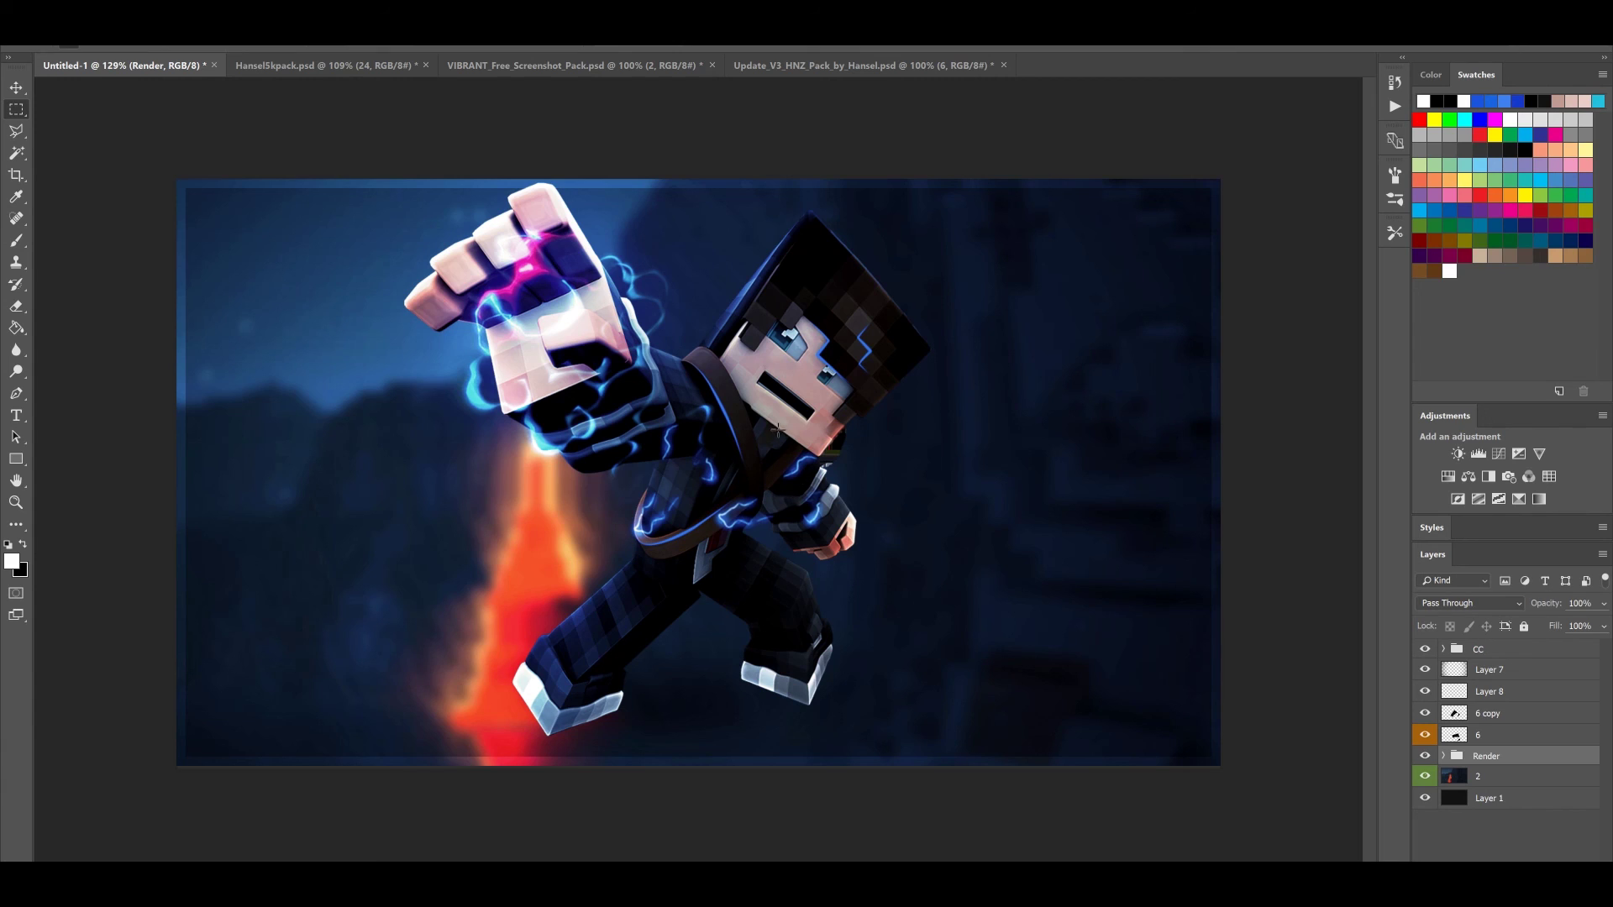
pyautogui.scroll(-1, 765, 435)
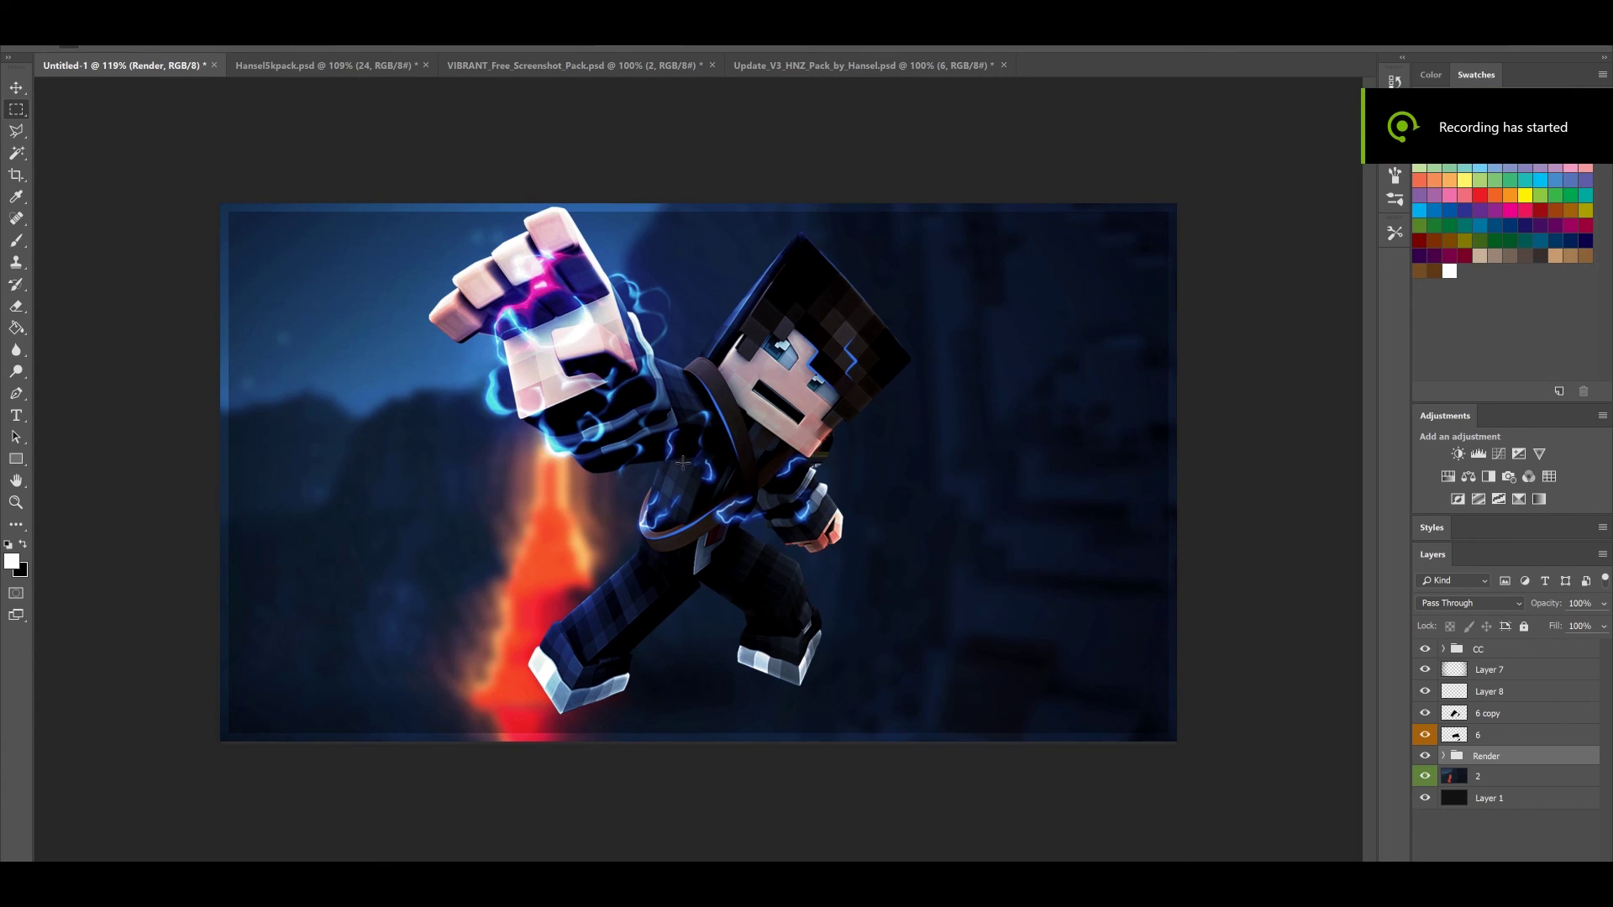
pyautogui.scroll(-2, 711, 389)
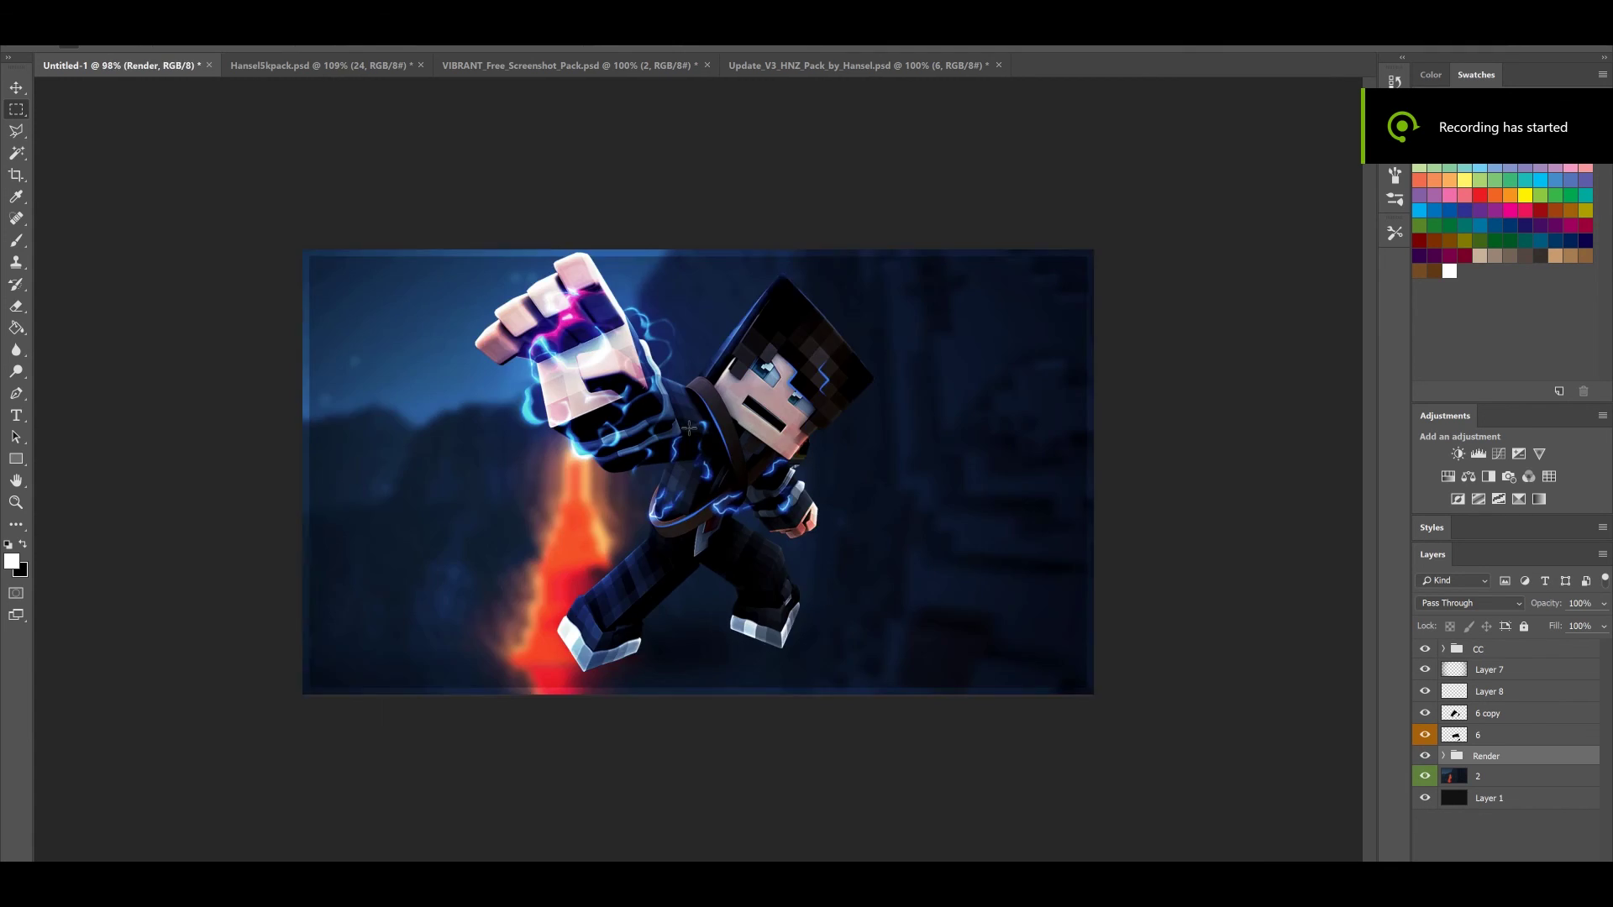
pyautogui.scroll(1, 675, 420)
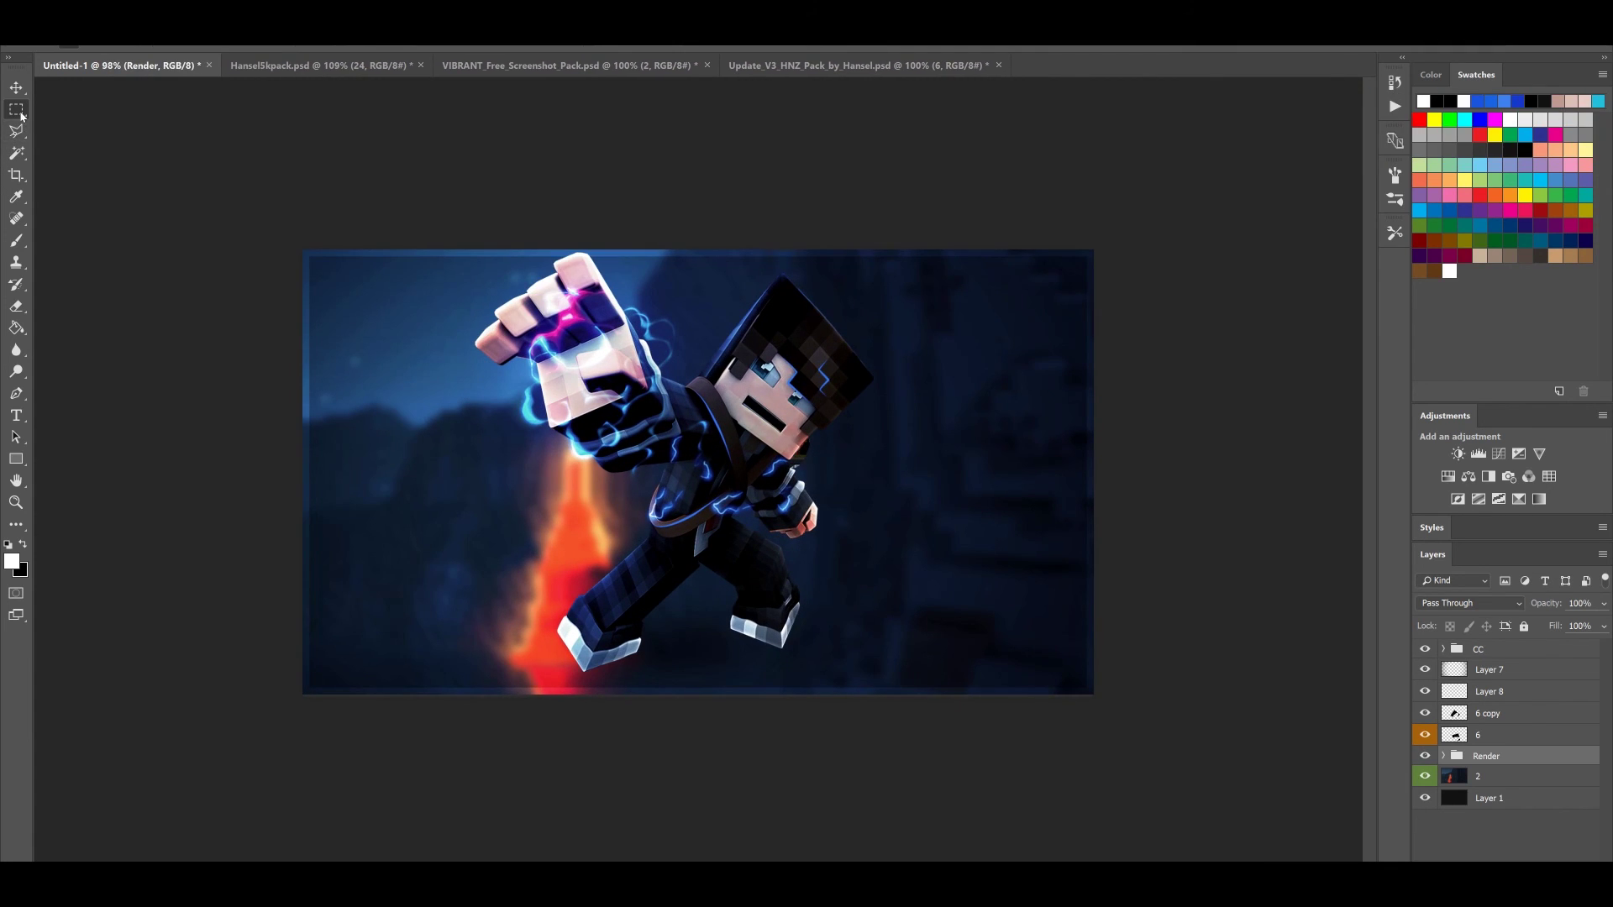
pyautogui.moveTo(403, 381); pyautogui.dragTo(475, 418)
pyautogui.scroll(-1, 433, 471)
pyautogui.scroll(2, 512, 497)
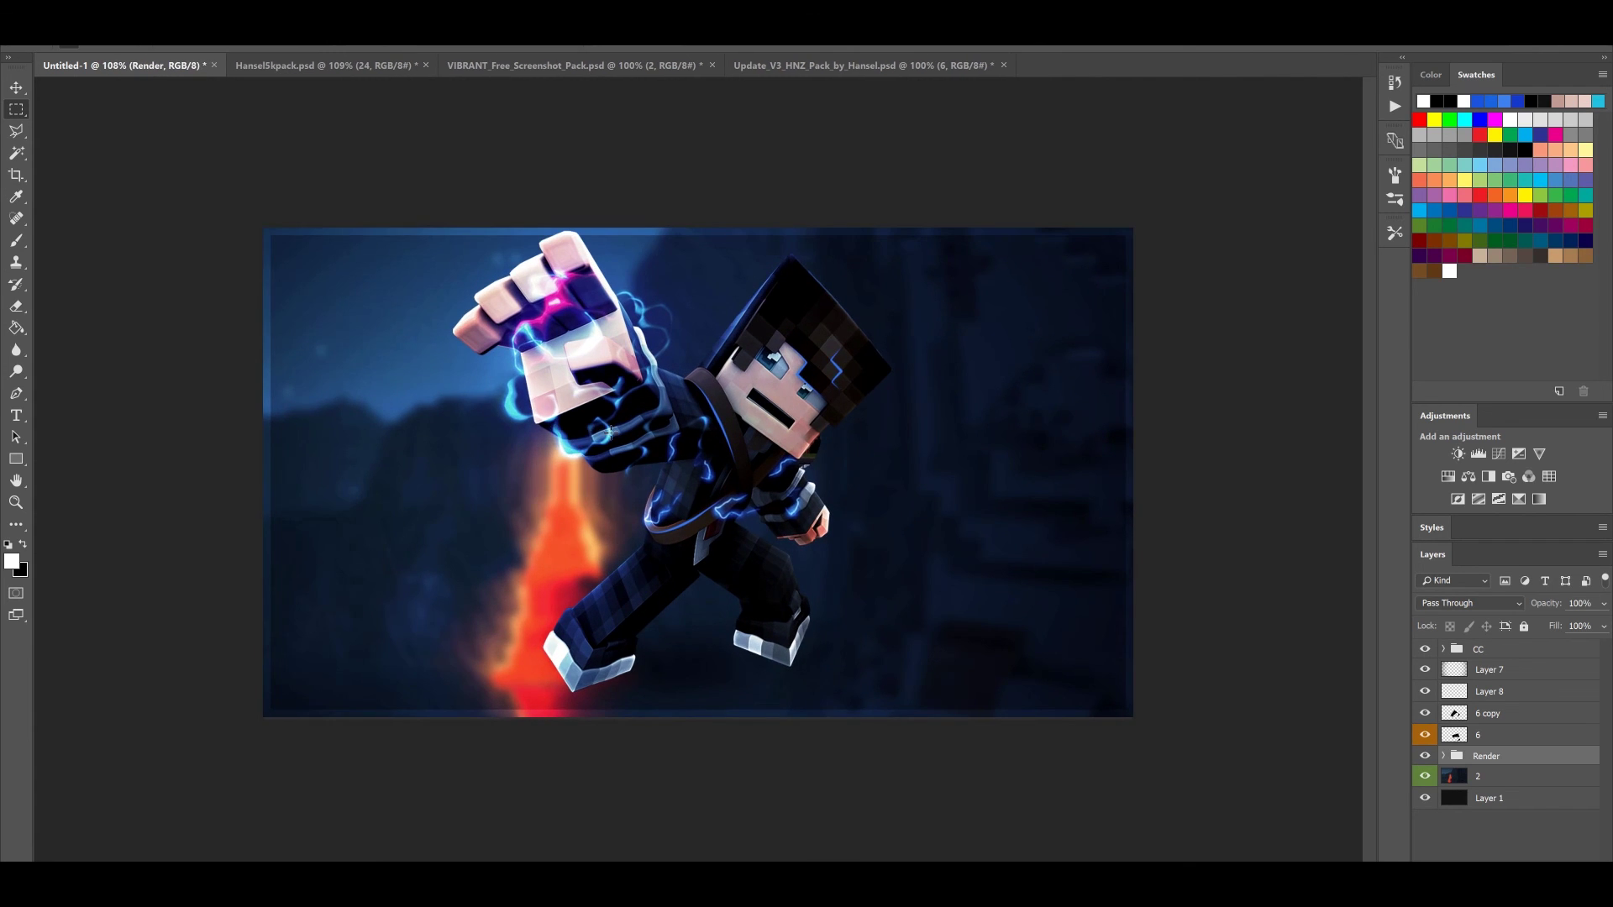